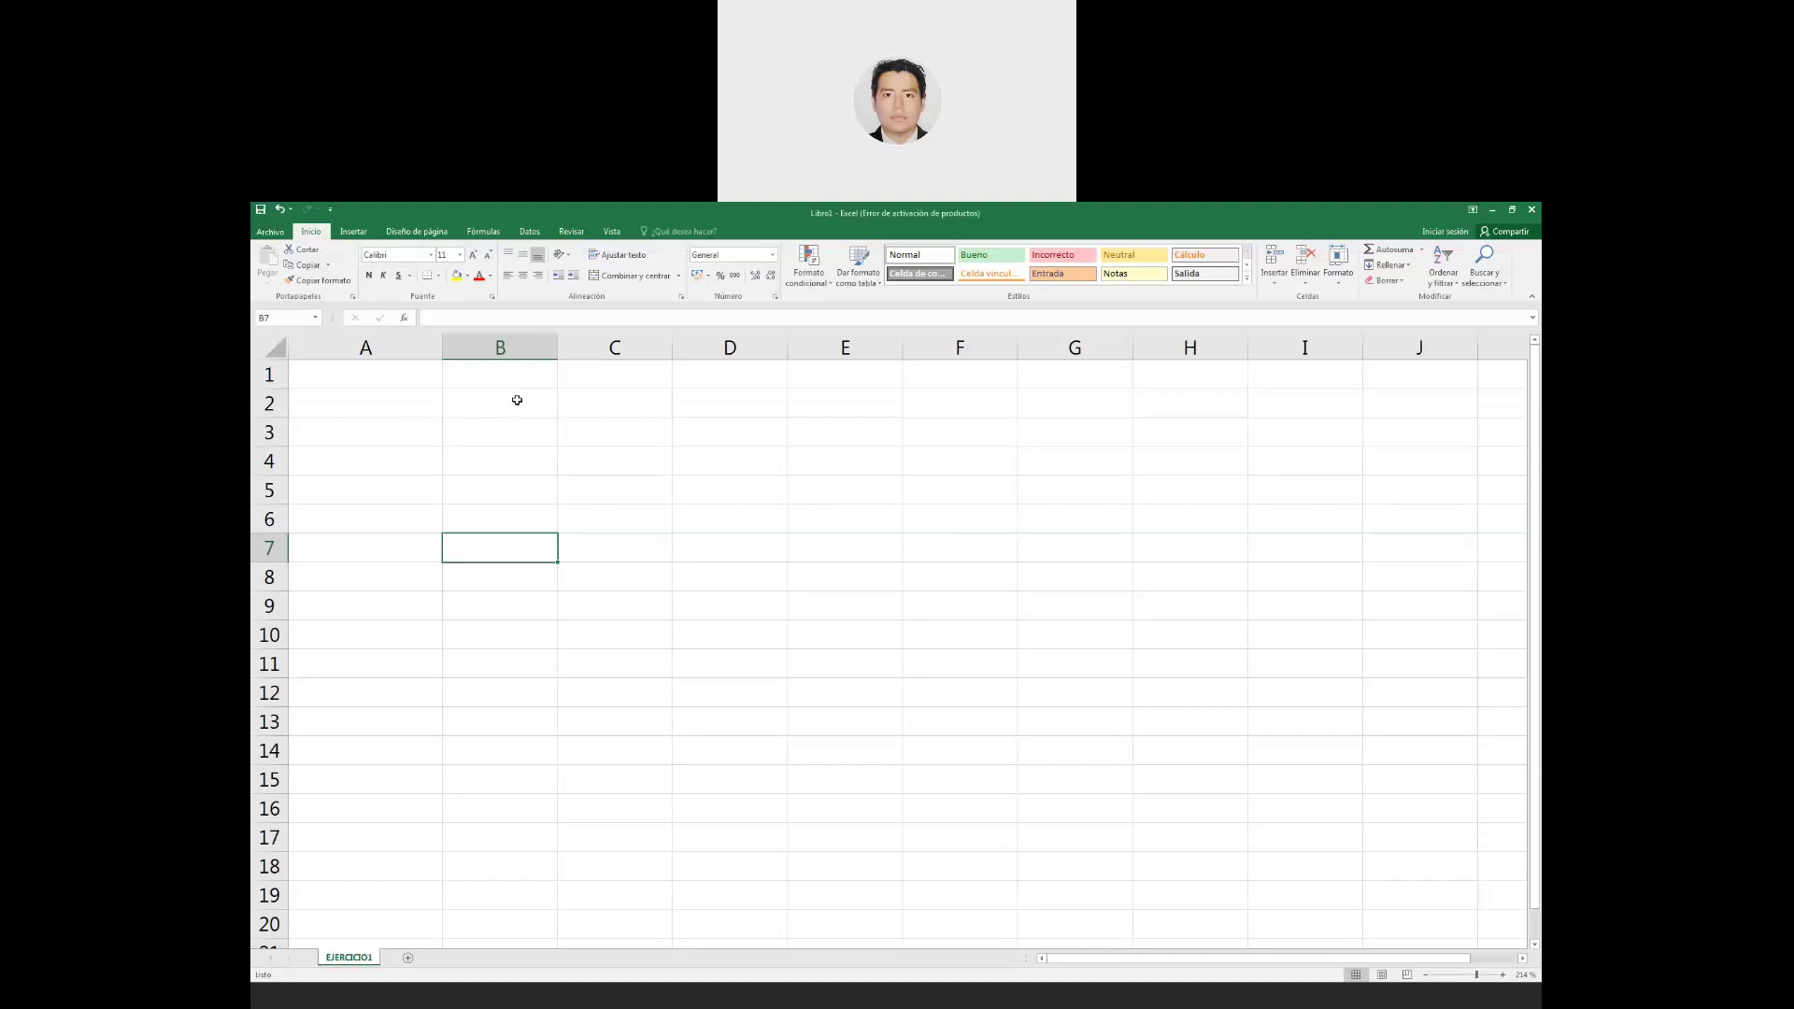
Write 'se necesita adquirir una laptop, y para ello necesitamos realizar un prestamo a una identidad financiera' in A3, then switch to the browser.
{"action": "left_click", "coordinate": [342, 435]}
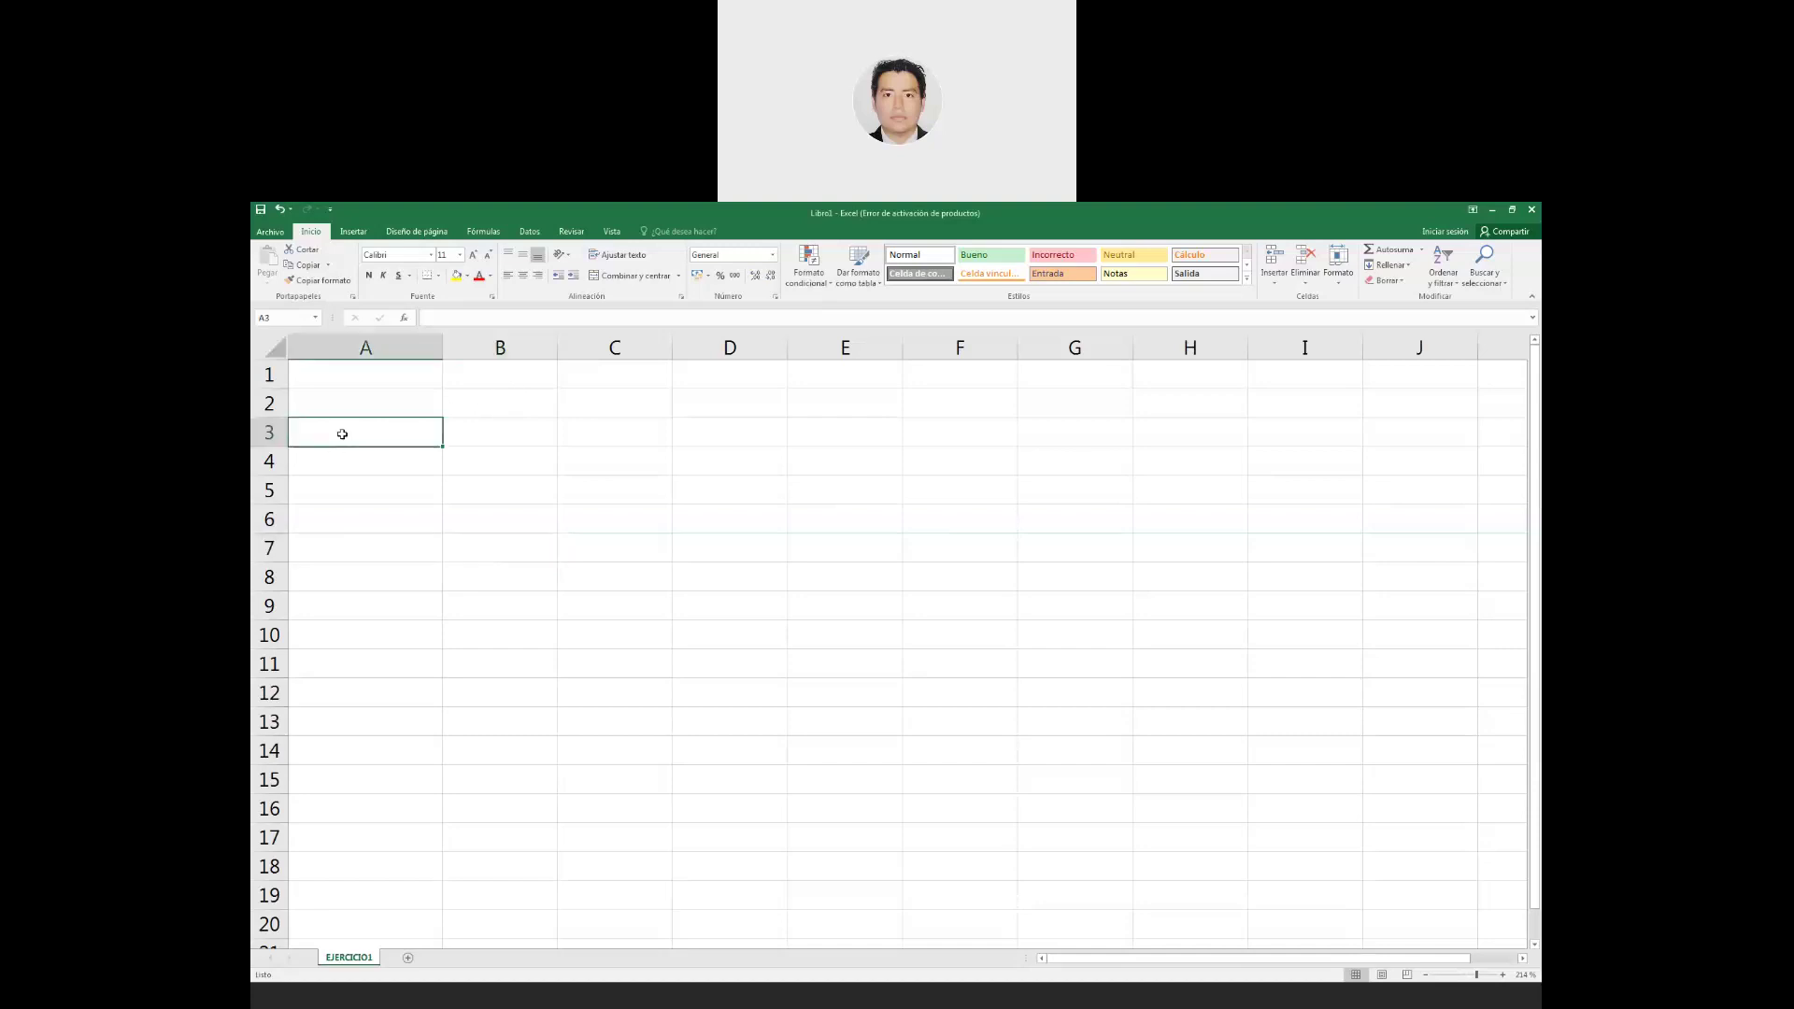
{"action": "type", "text": "s"}
{"action": "key", "text": "BackSpace"}
{"action": "type", "text": "se necesita adquirir una laptopo"}
{"action": "key", "text": "BackSpace"}
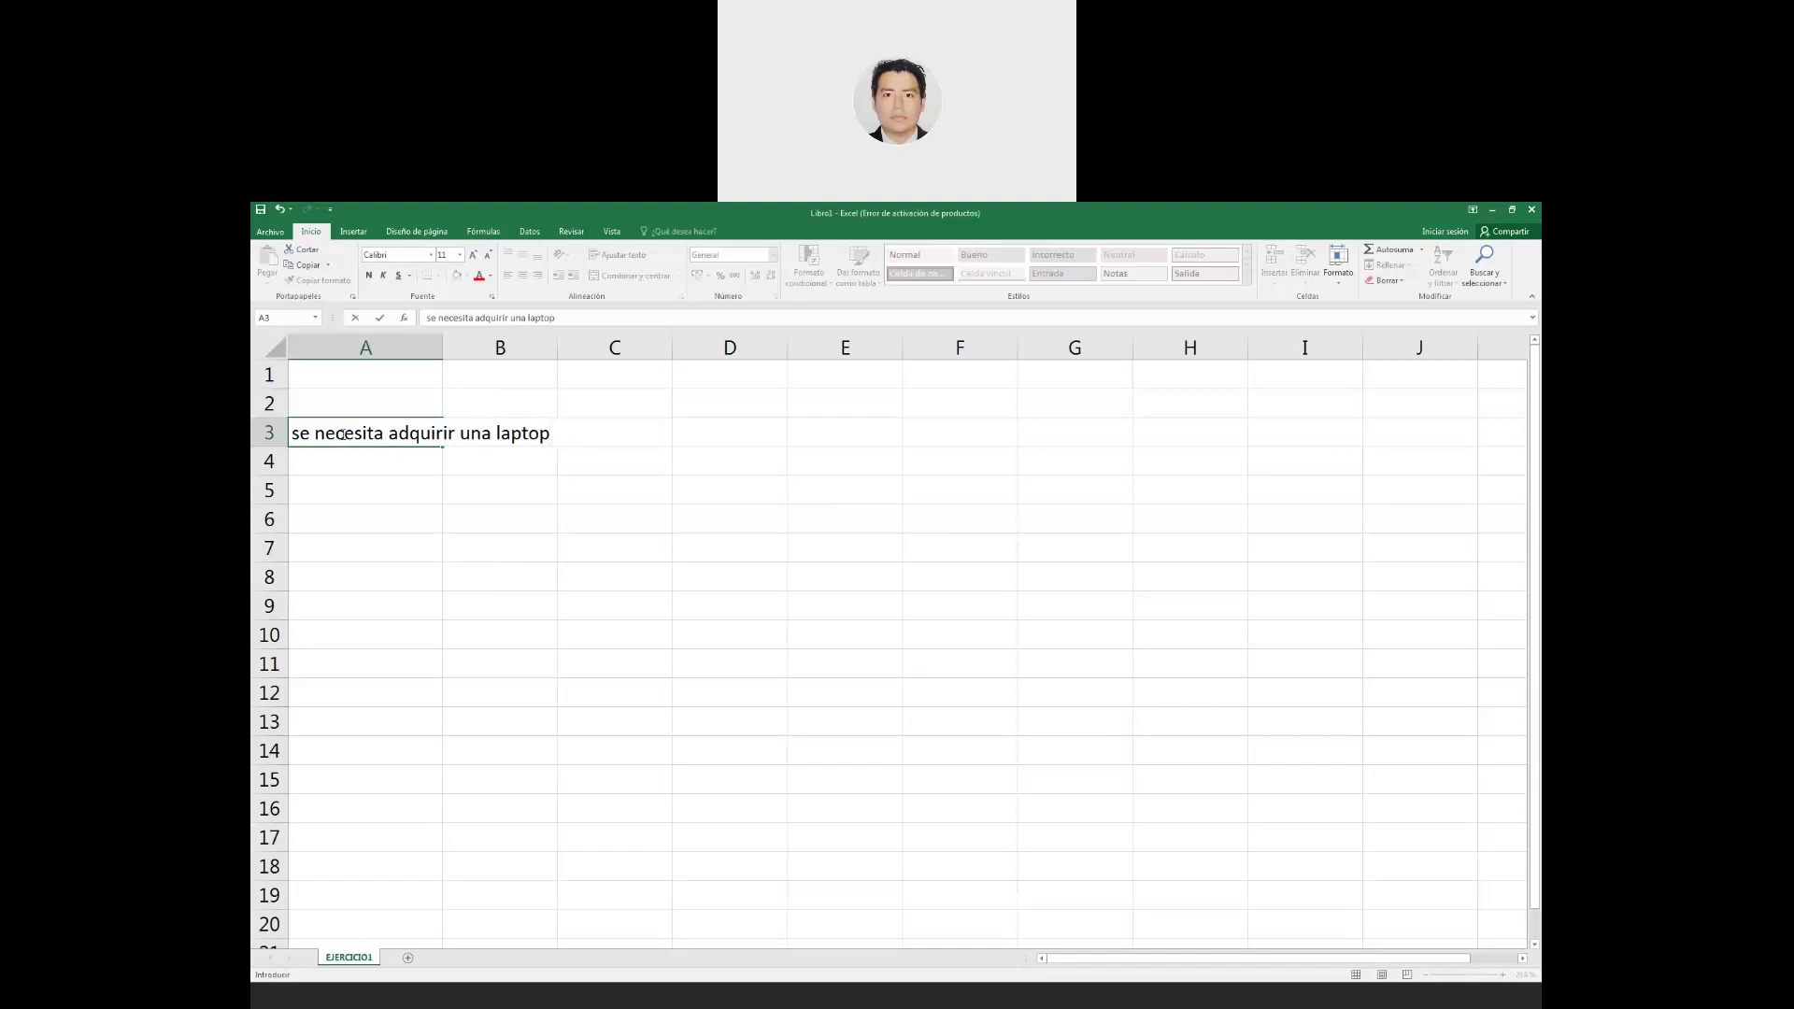
{"action": "type", "text": ", y para ello necesitamos realizar un prestamo"}
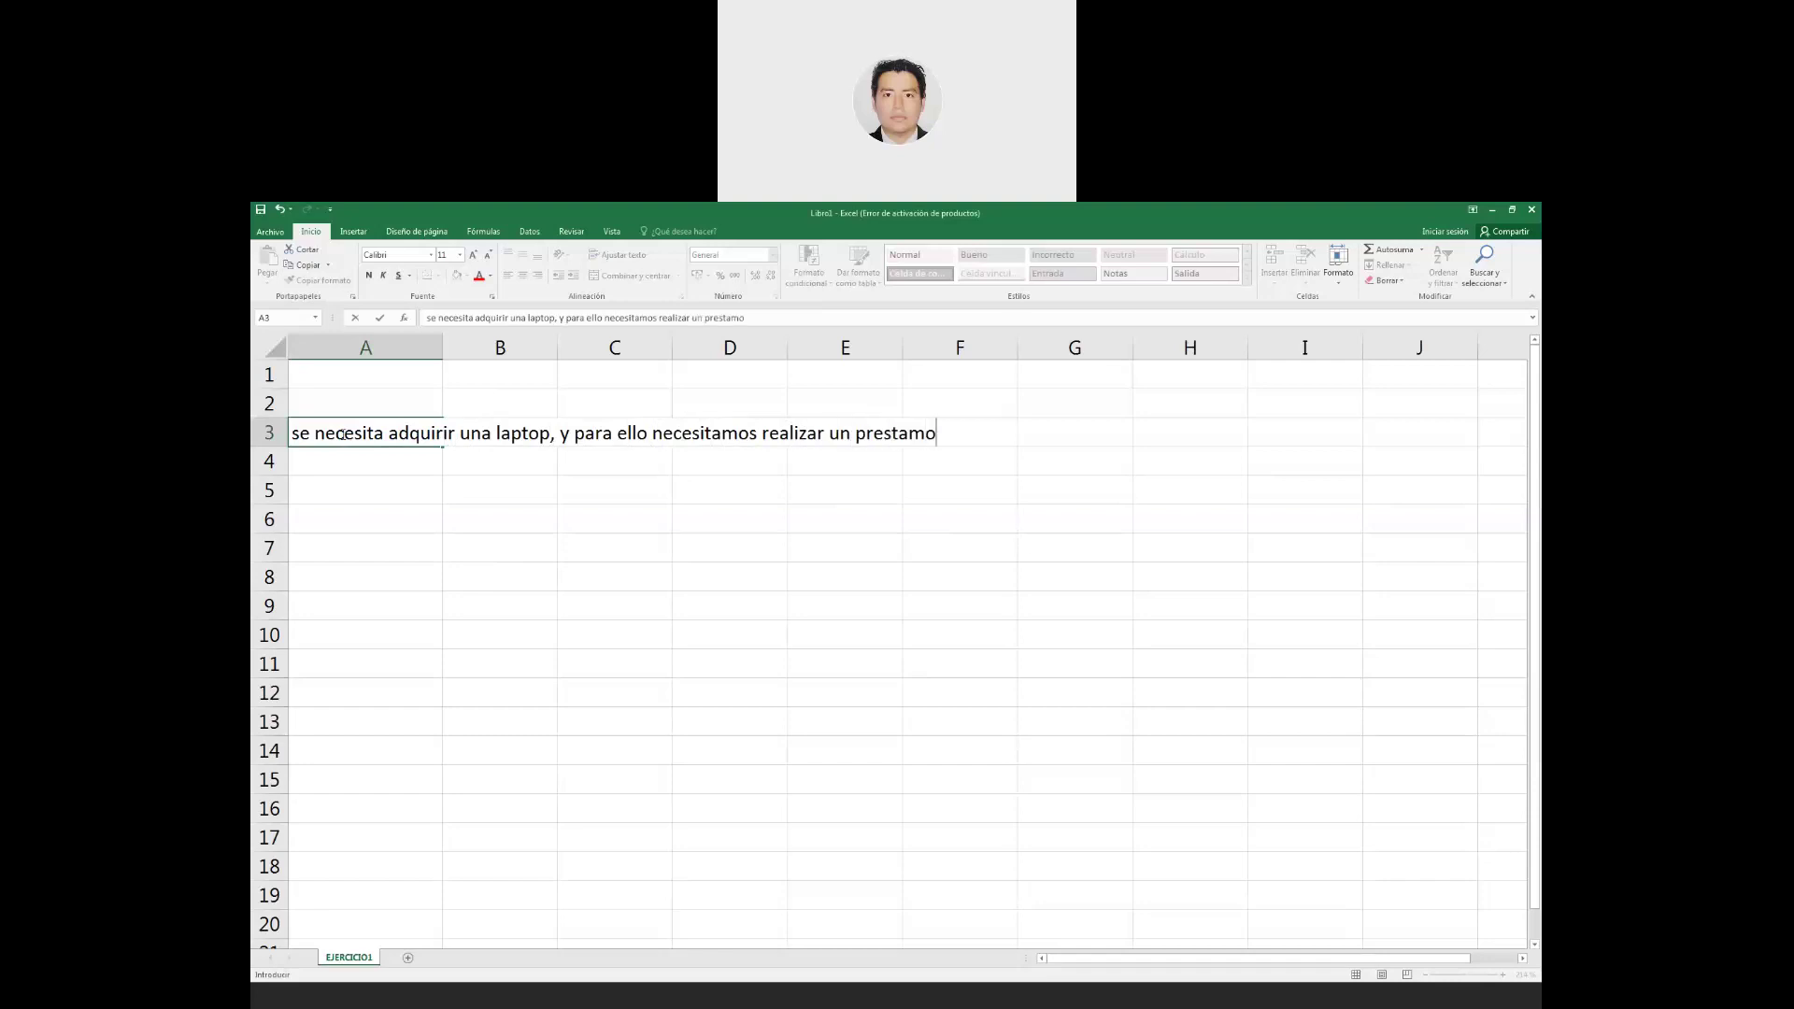
{"action": "type", "text": " au"}
{"action": "key", "text": "BackSpace"}
{"action": "type", "text": "una identidad financiera"}
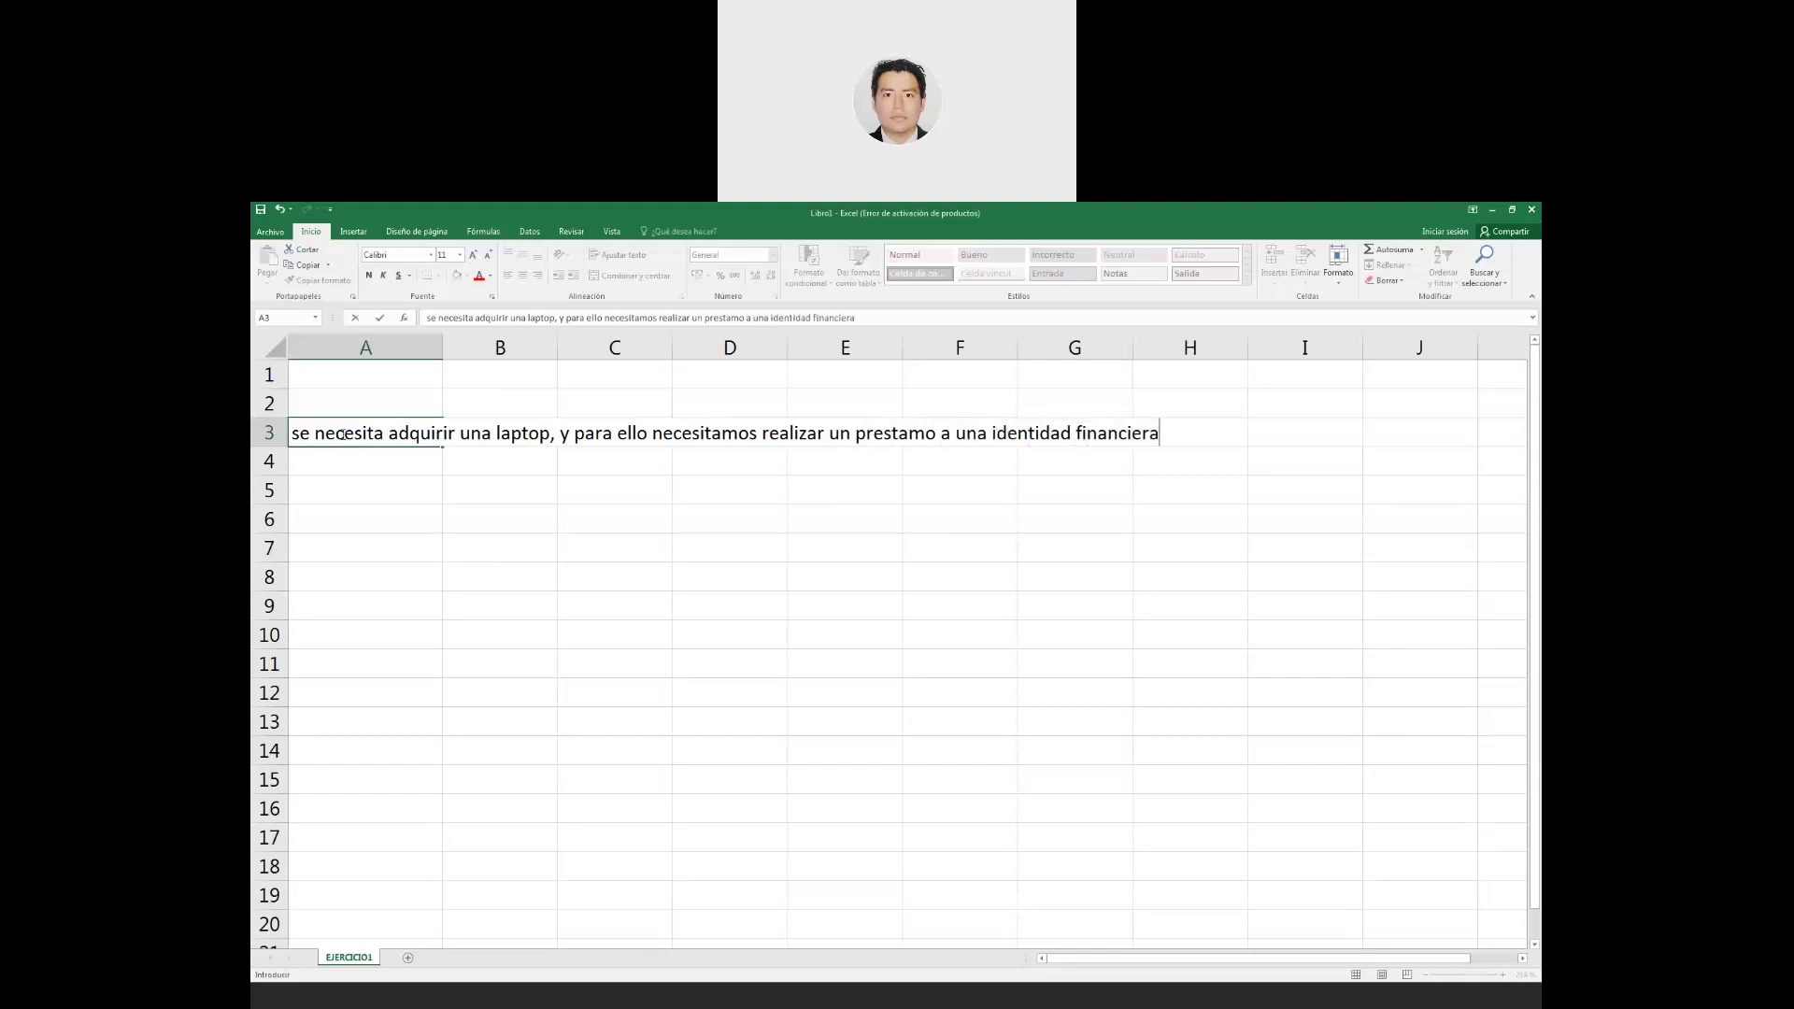
{"action": "key", "text": "Return"}
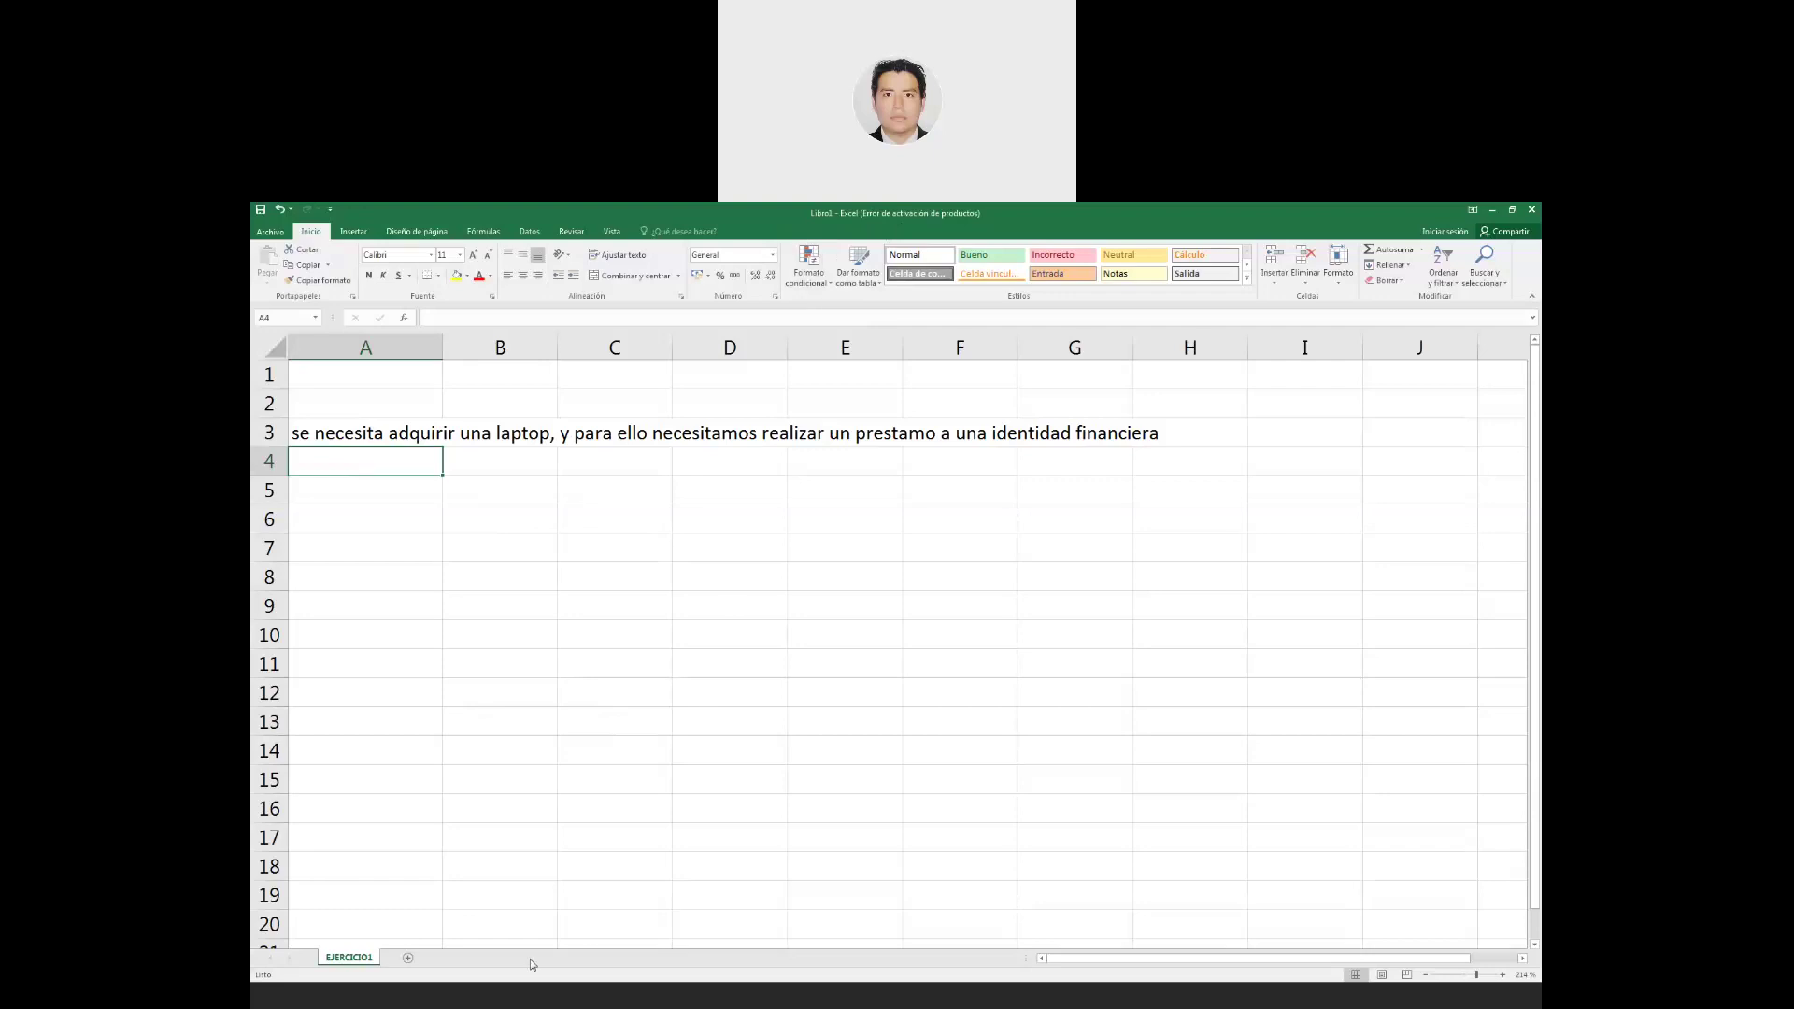
{"action": "left_click", "coordinate": [397, 1002]}
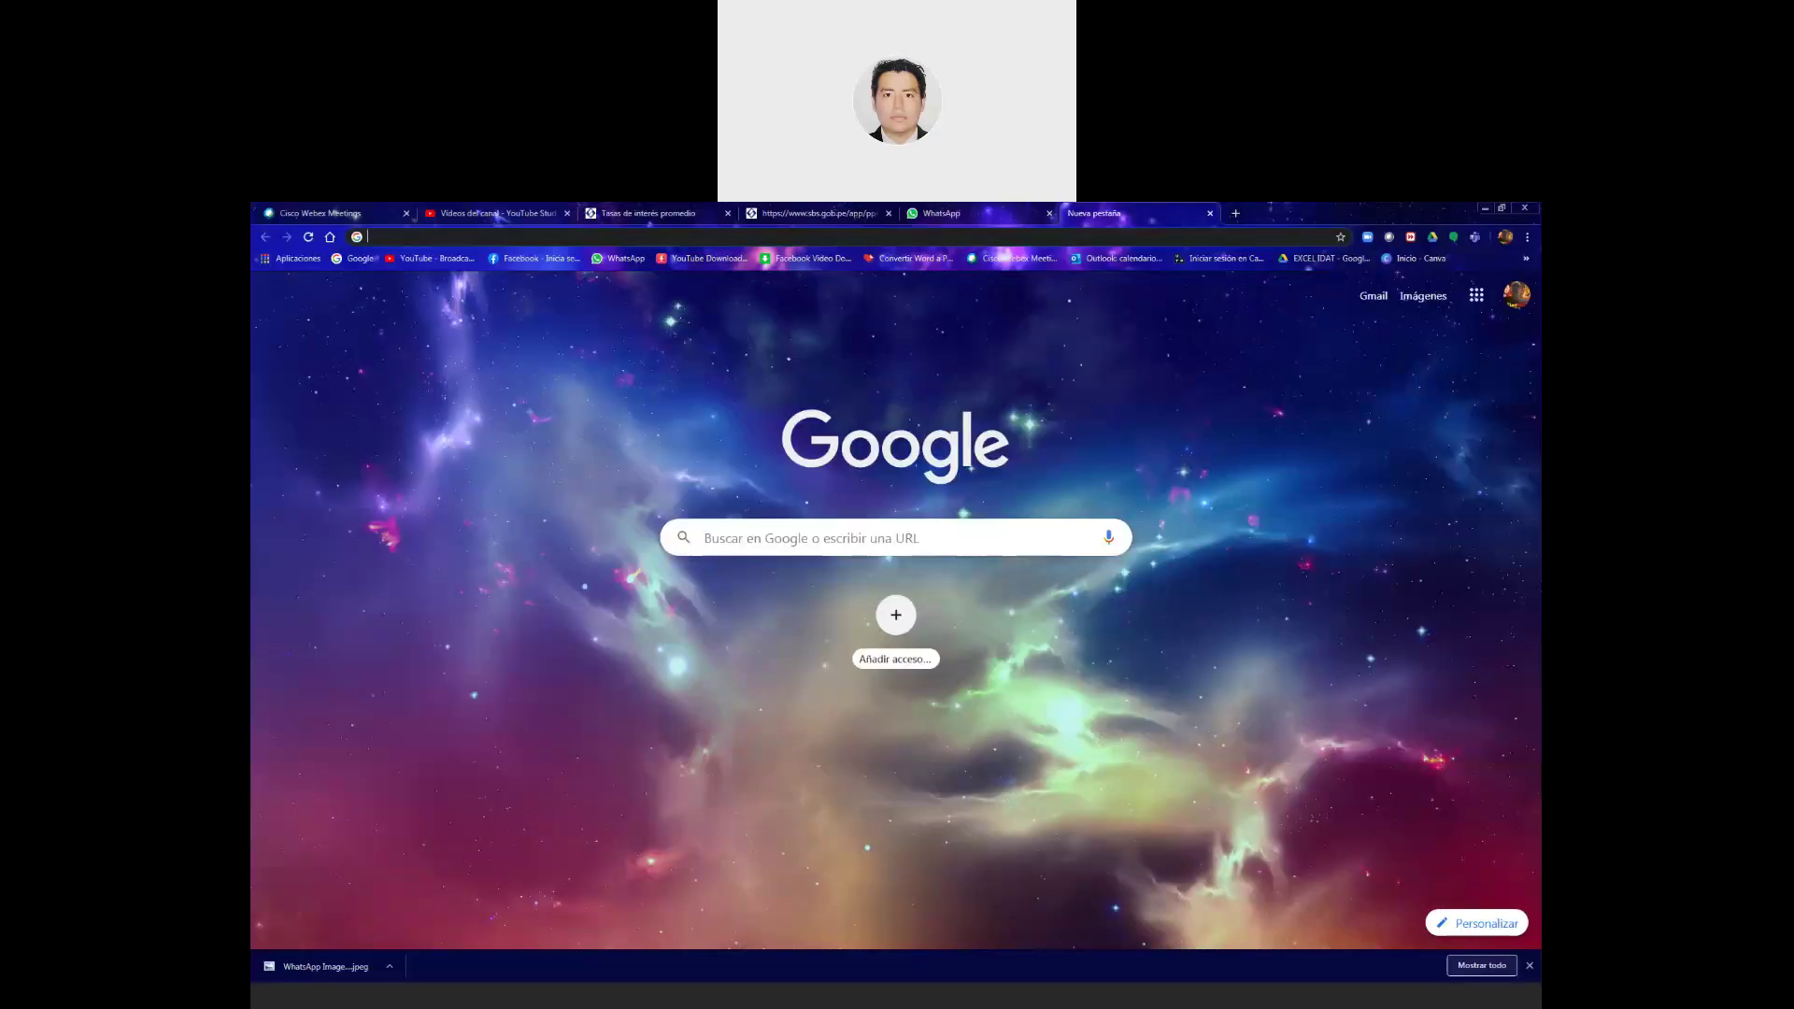
Search Google for 'precios de laptop hp' and open the HP Pavilion X360 offer at S/ 4,359.00.
{"action": "left_click", "coordinate": [761, 526]}
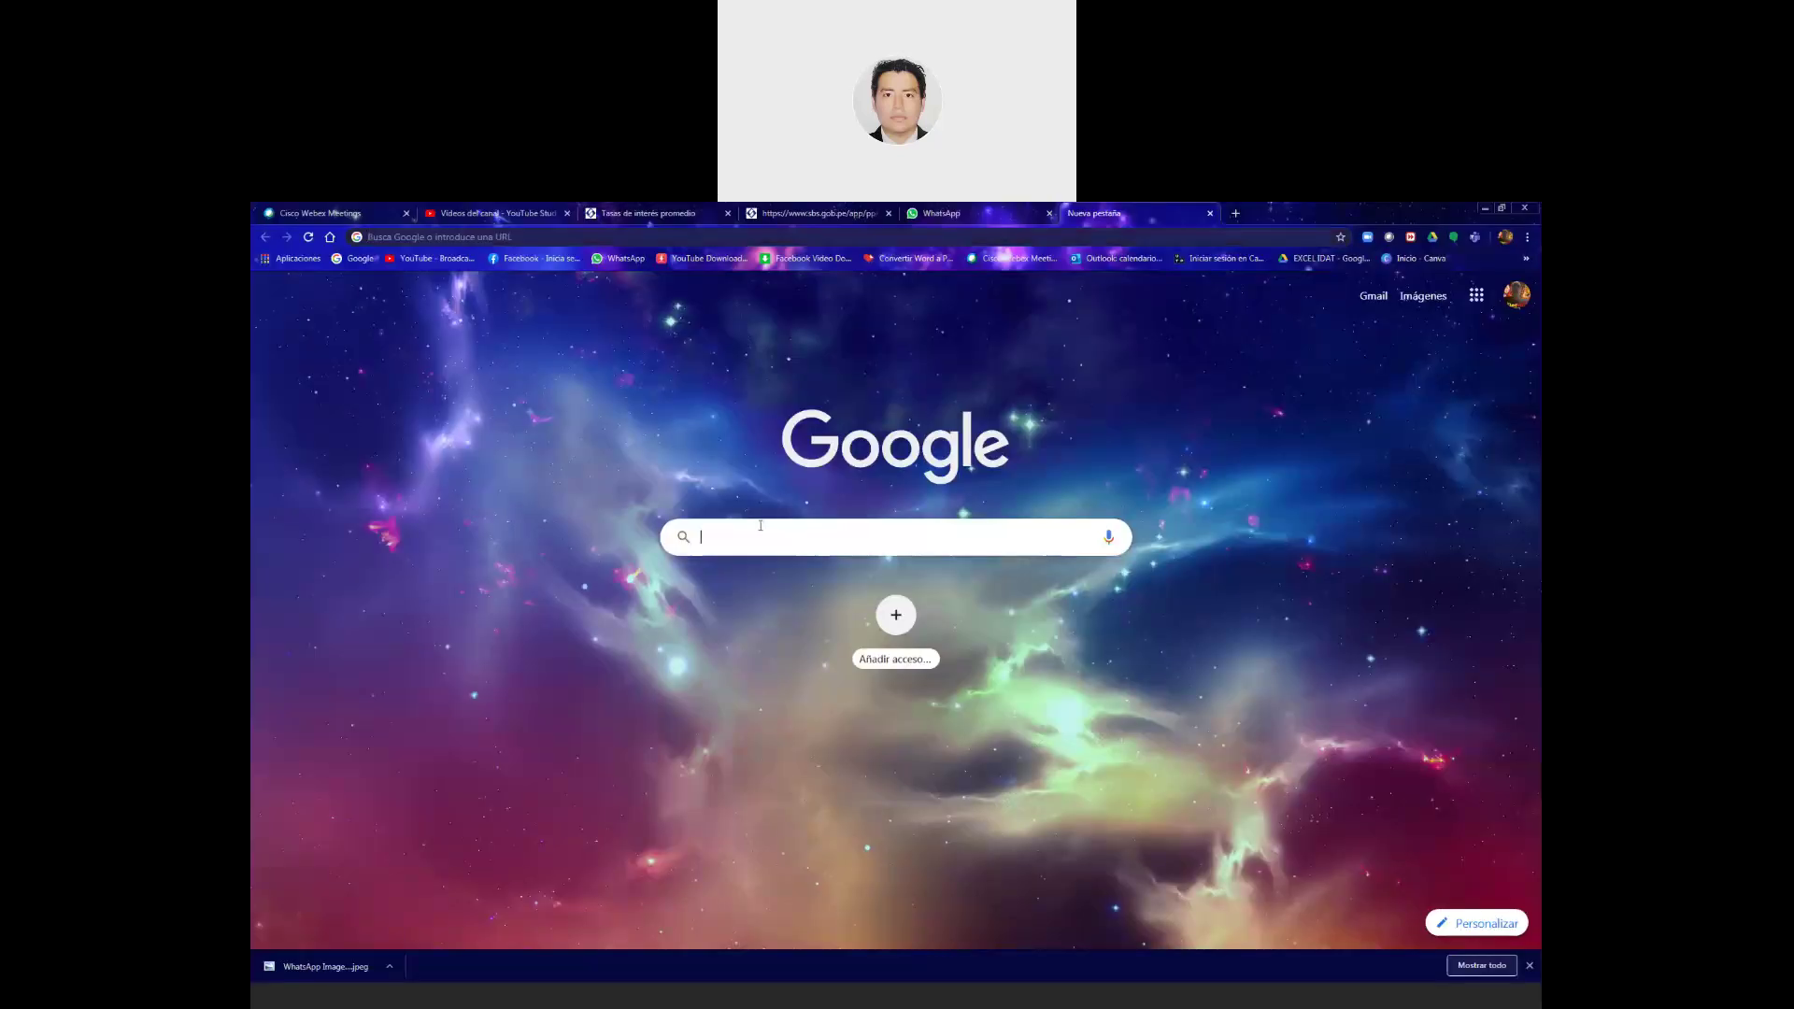
{"action": "type", "text": "precios de laptop"}
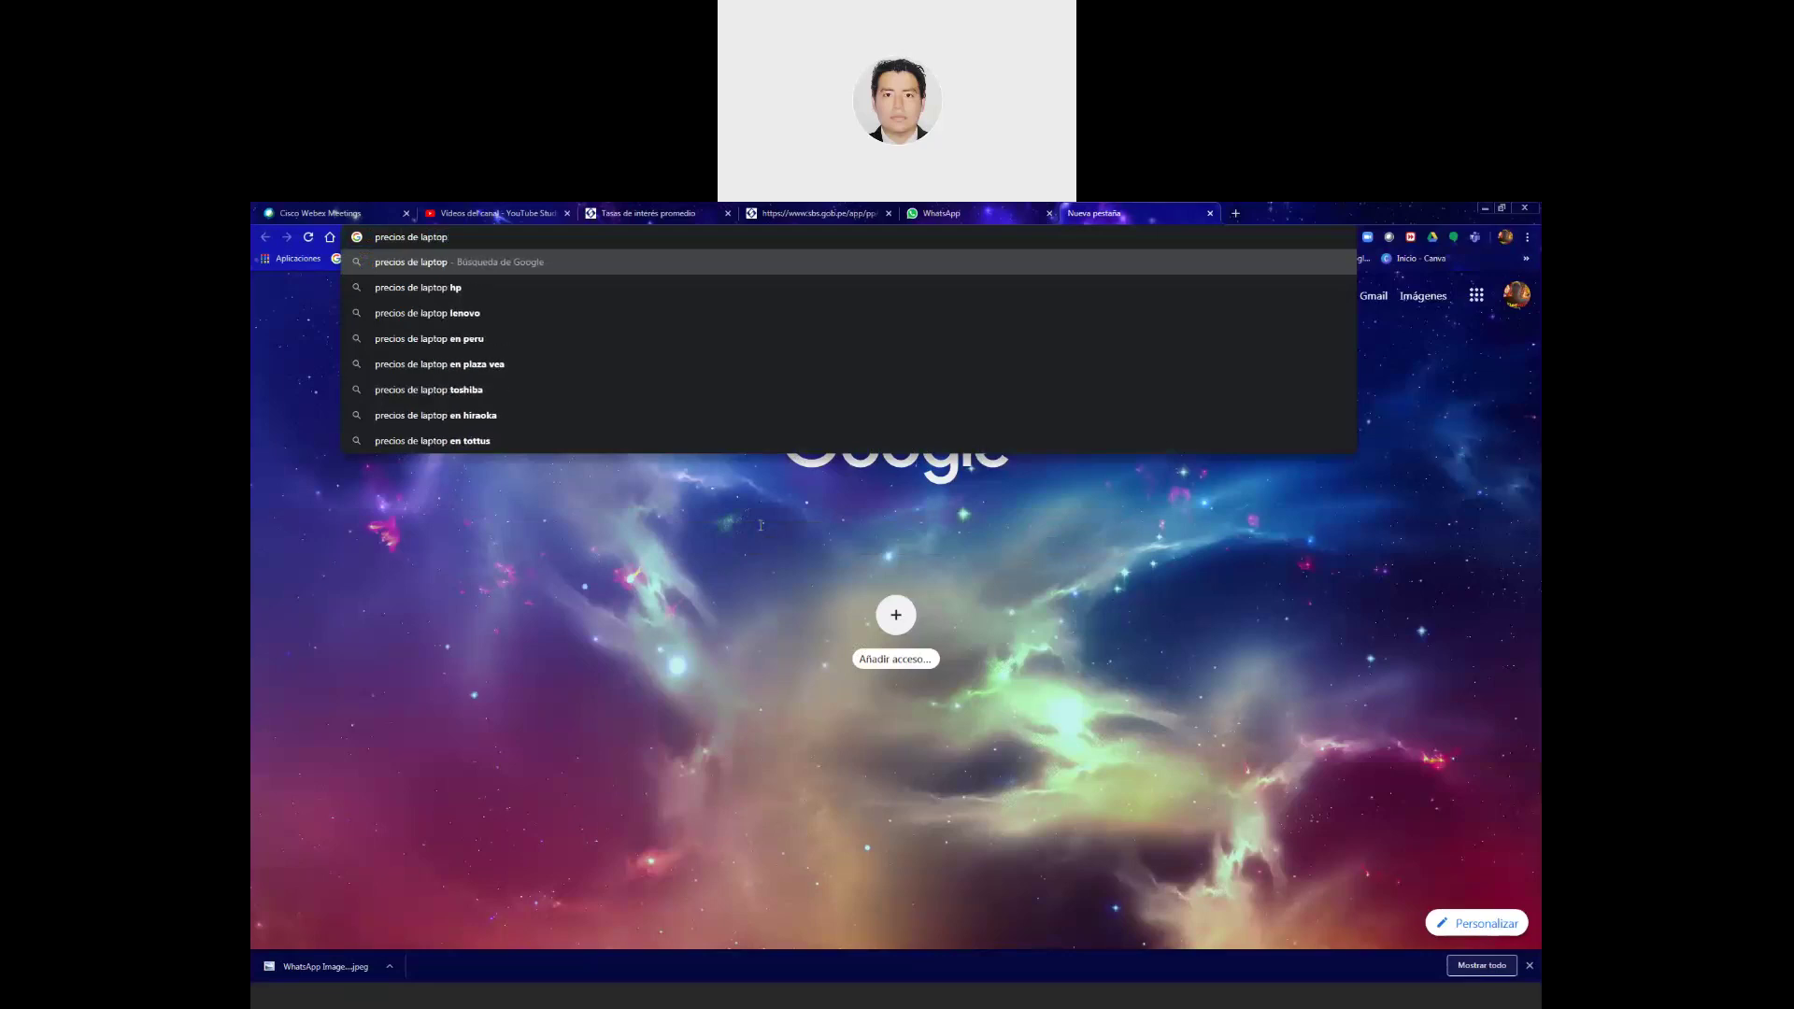
{"action": "key", "text": "Down"}
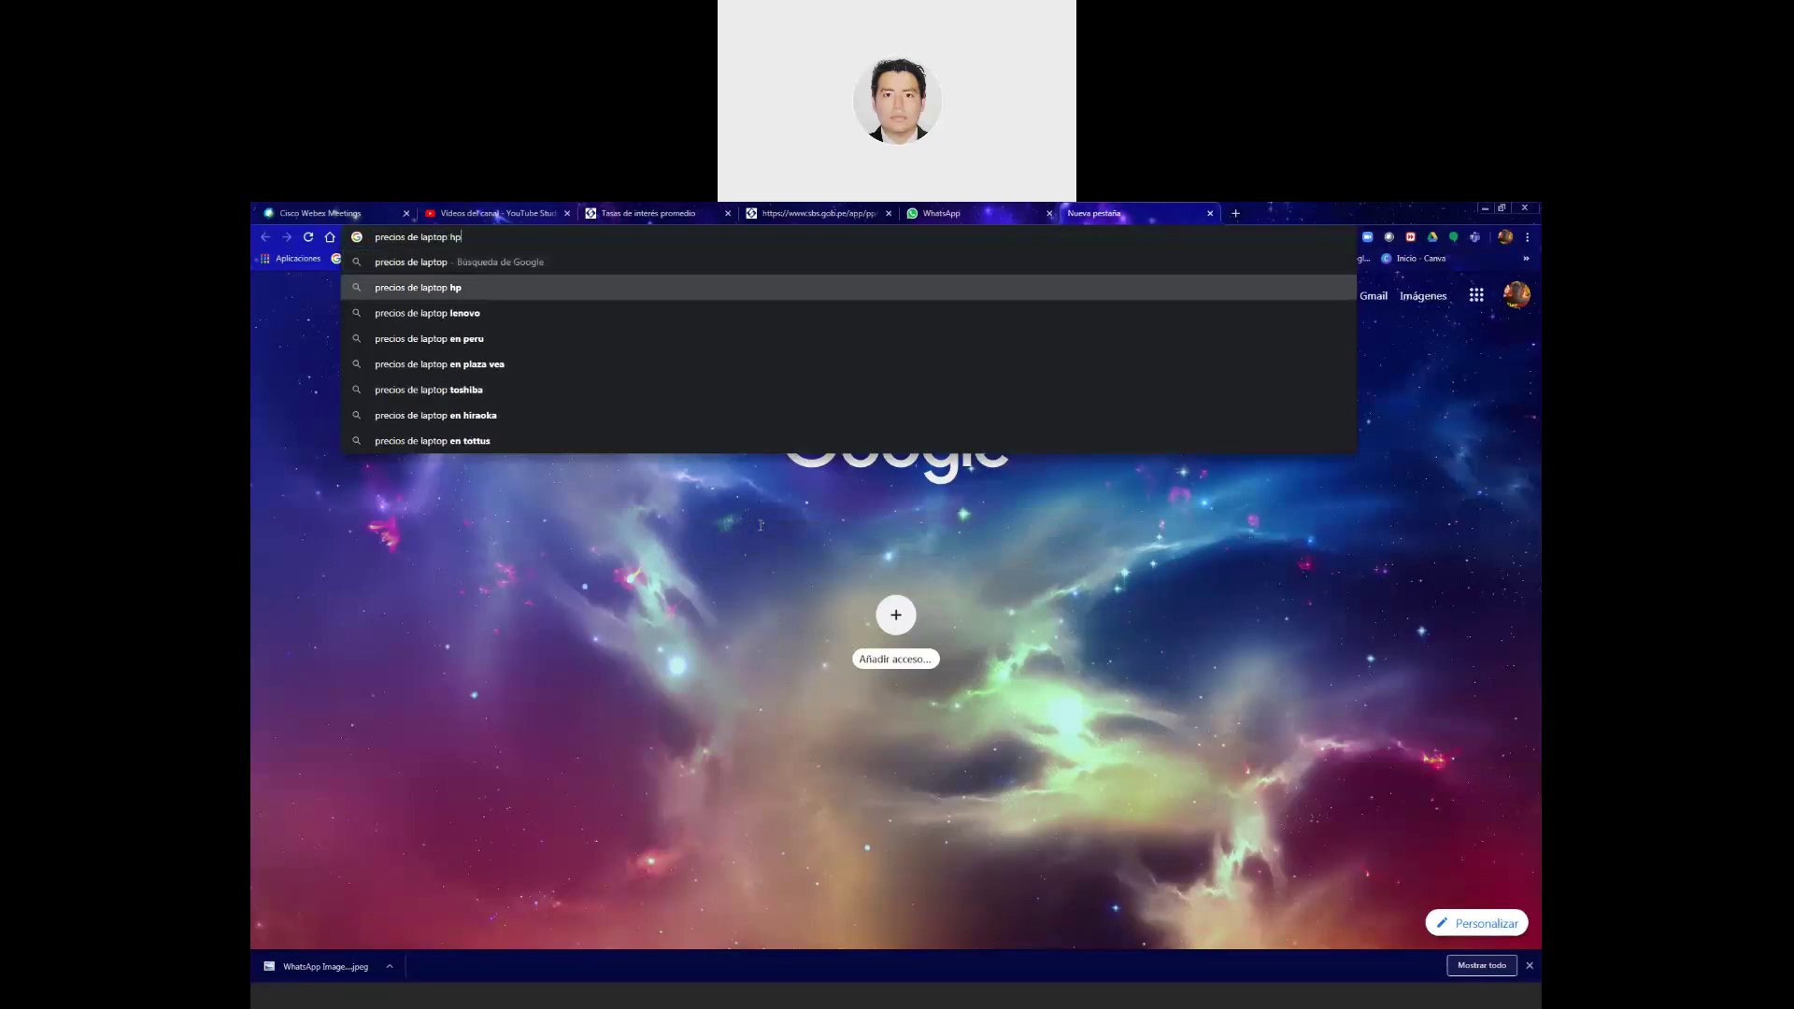
{"action": "key", "text": "Return"}
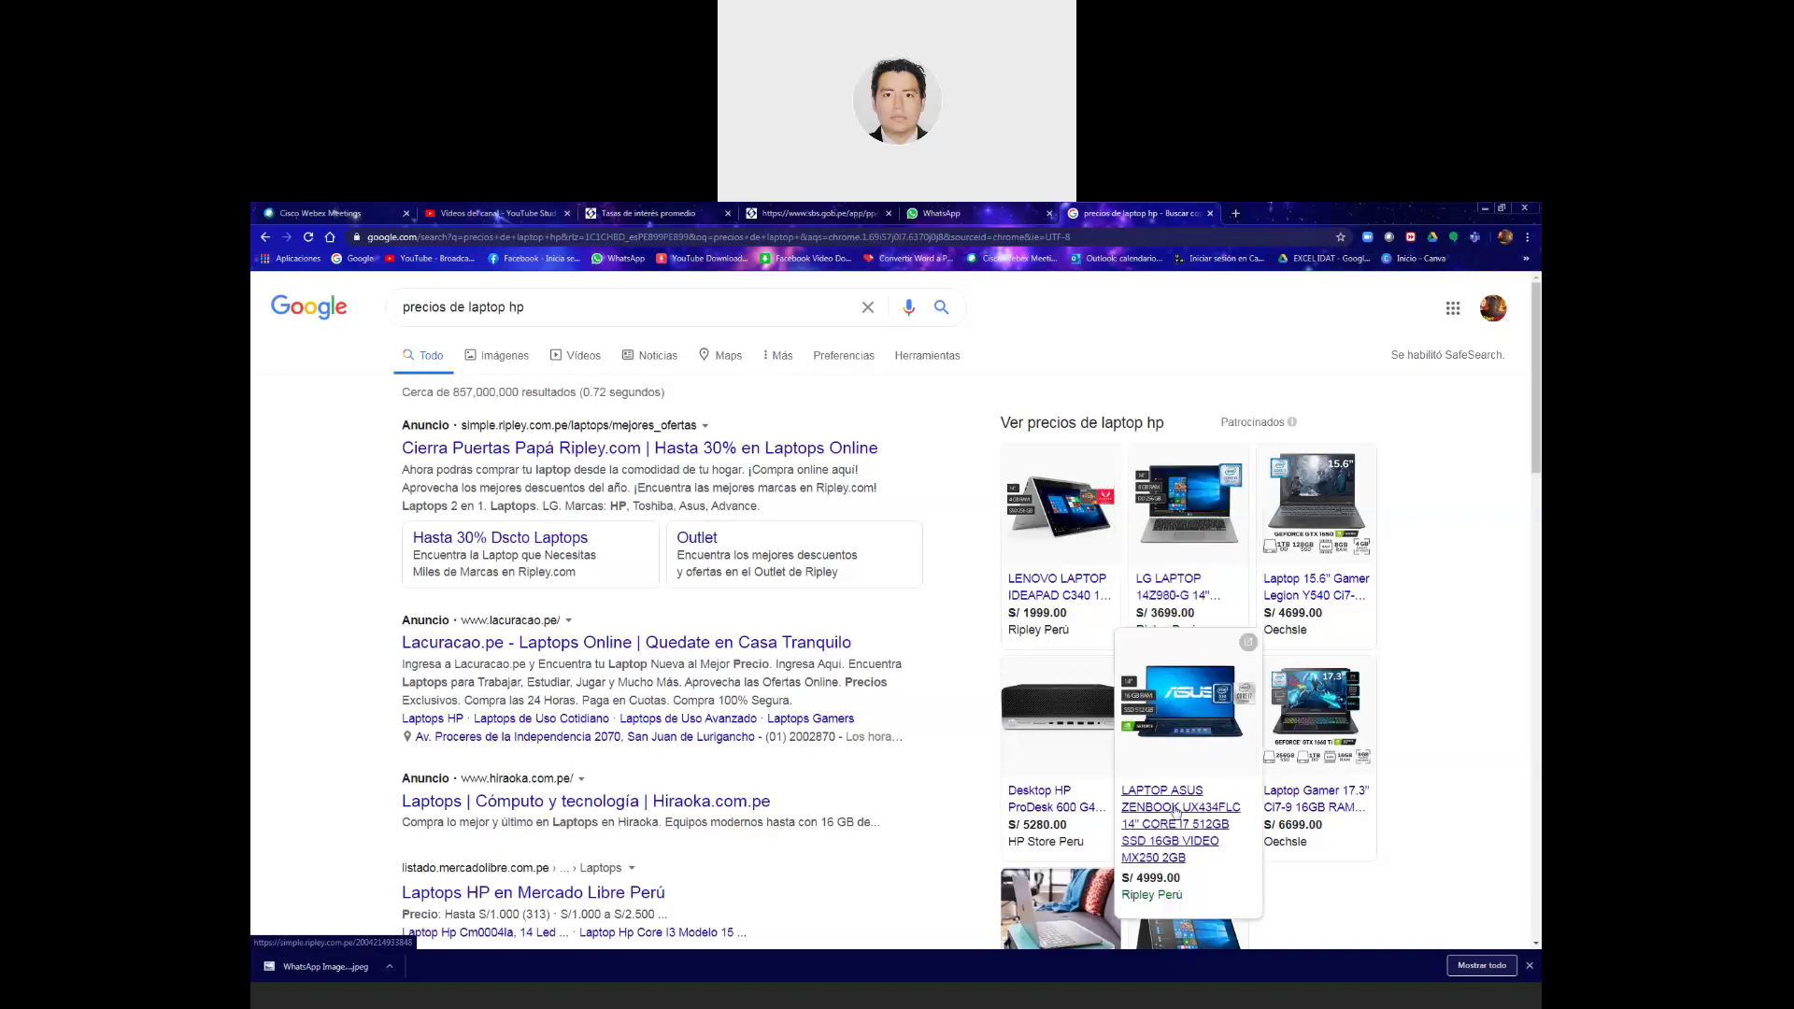
{"action": "mouse_move", "coordinate": [1181, 757]}
{"action": "scroll", "coordinate": [1304, 867], "scroll_direction": "down", "scroll_amount": 1}
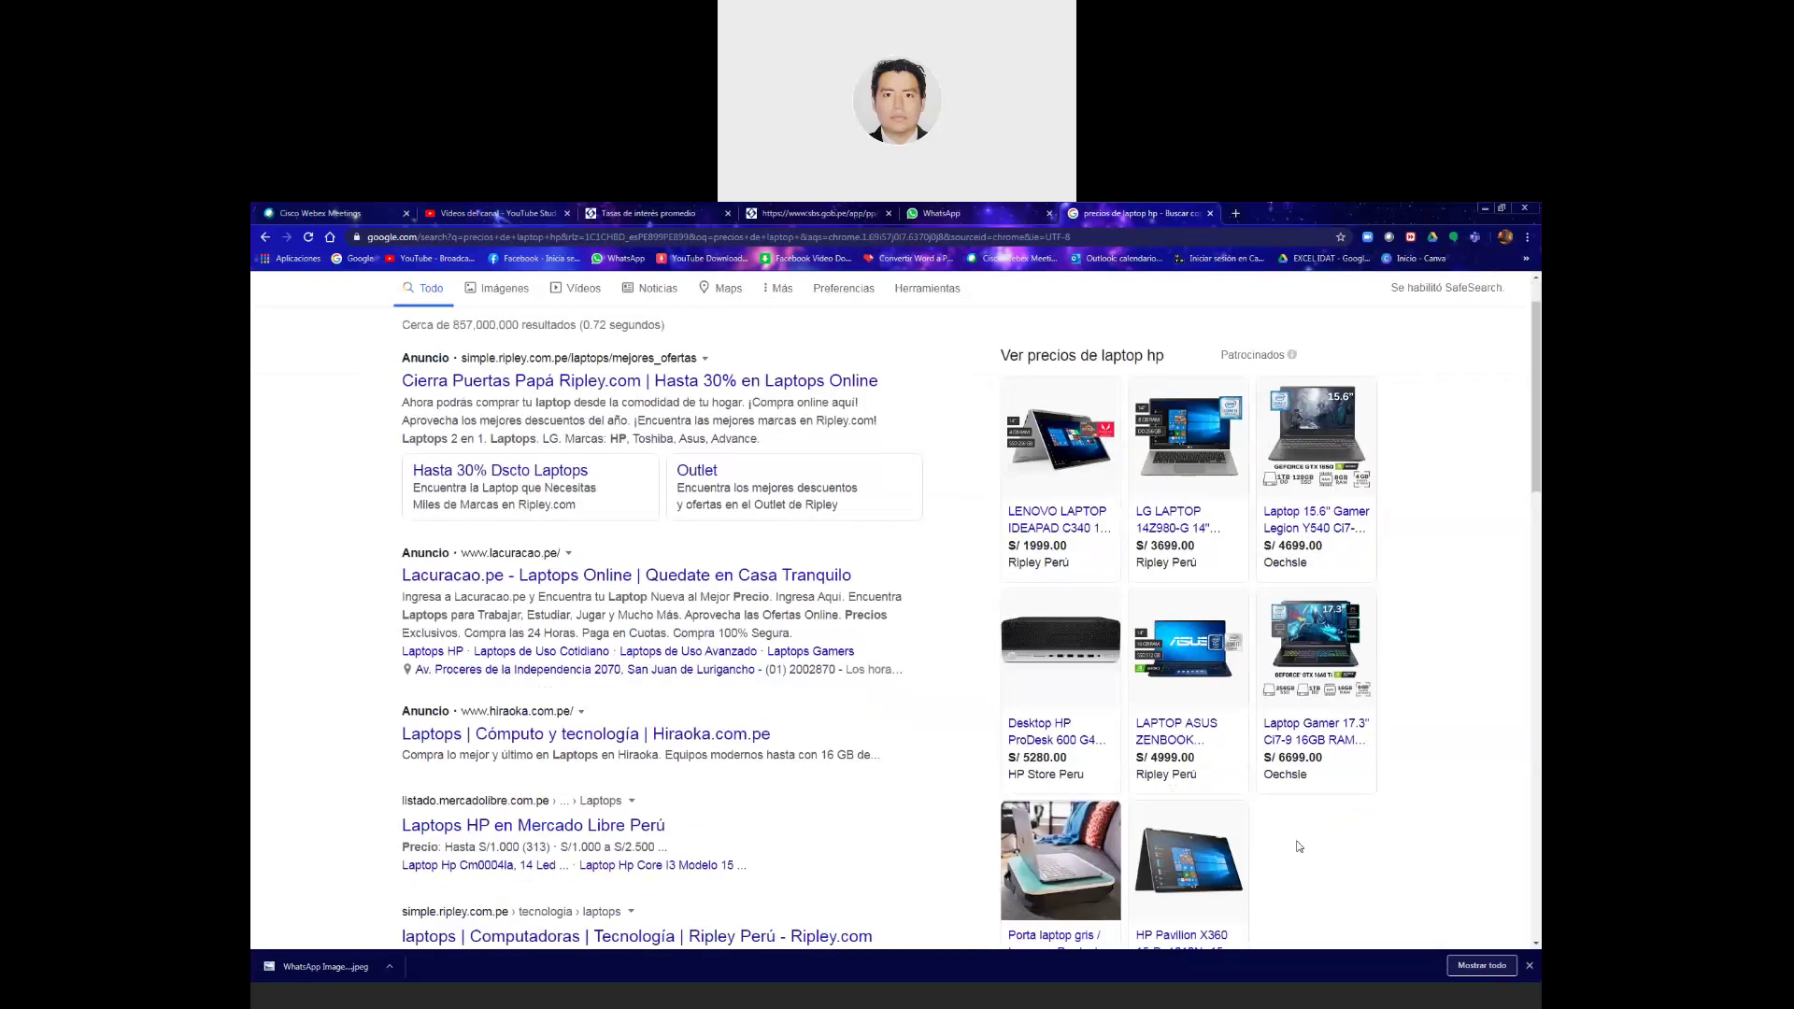
{"action": "scroll", "coordinate": [1299, 847], "scroll_direction": "down", "scroll_amount": 1}
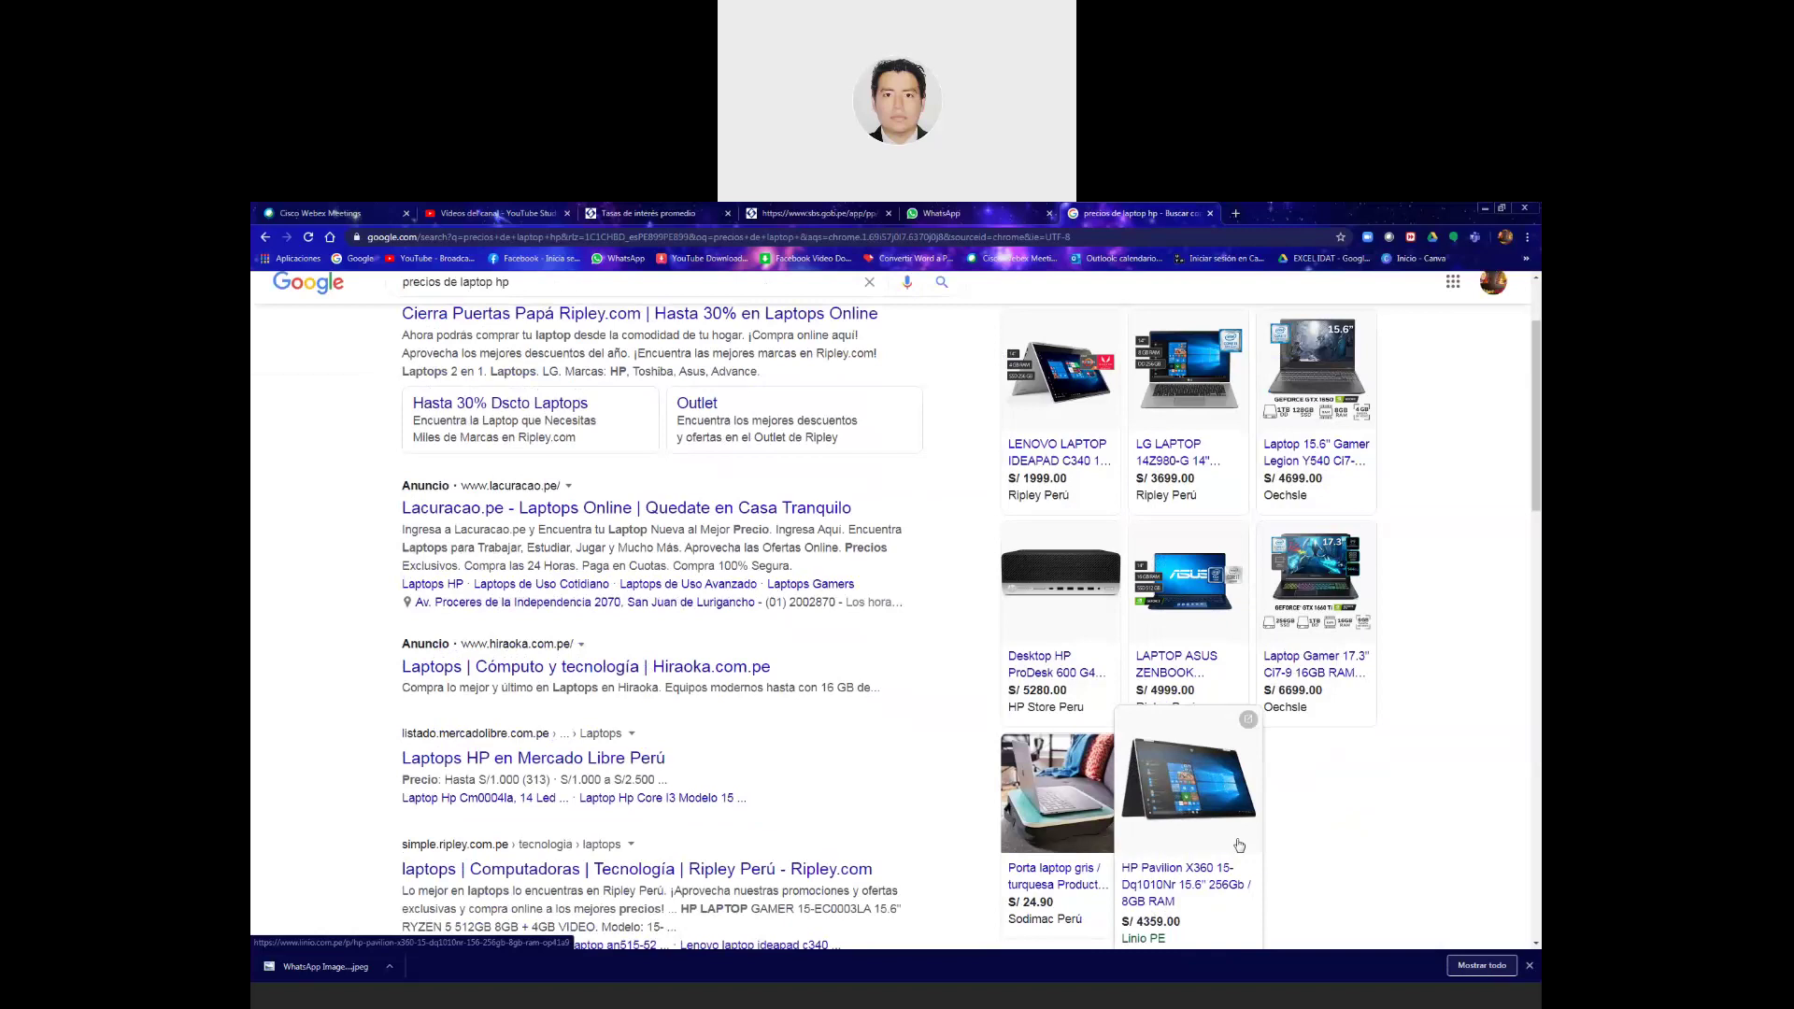
{"action": "scroll", "coordinate": [1248, 845], "scroll_direction": "down", "scroll_amount": 1}
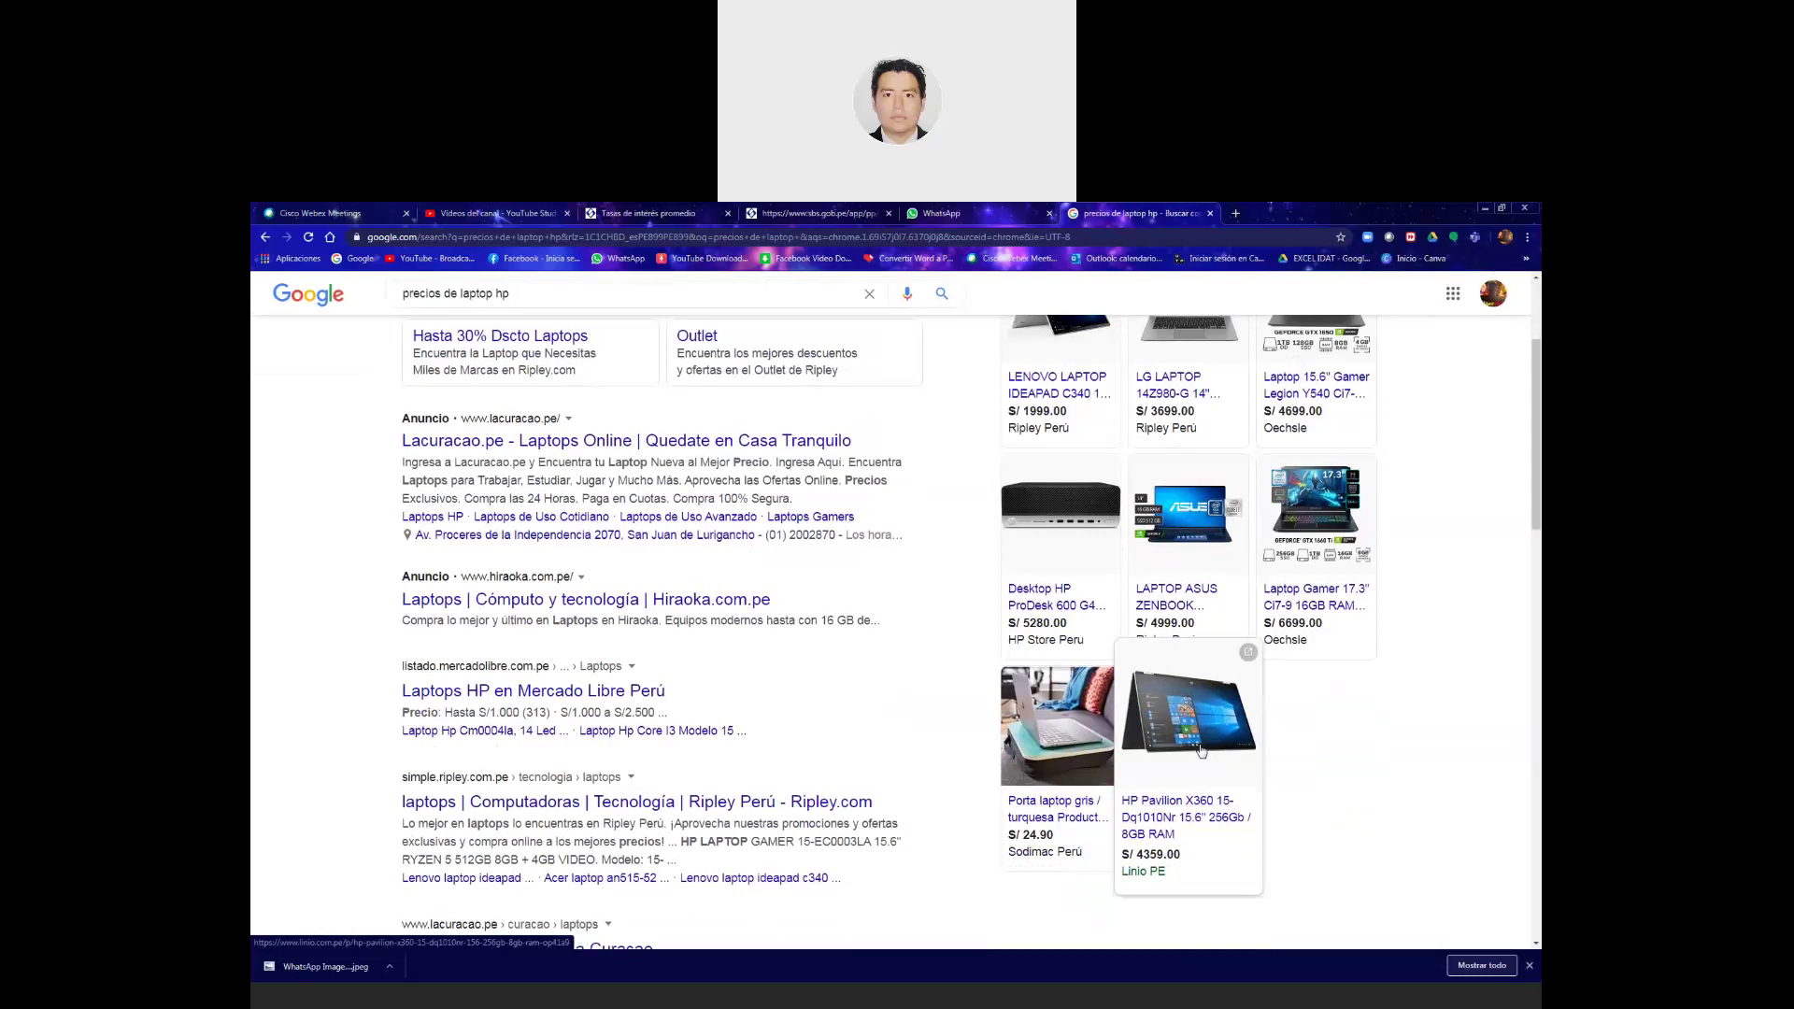
{"action": "left_click", "coordinate": [1201, 750]}
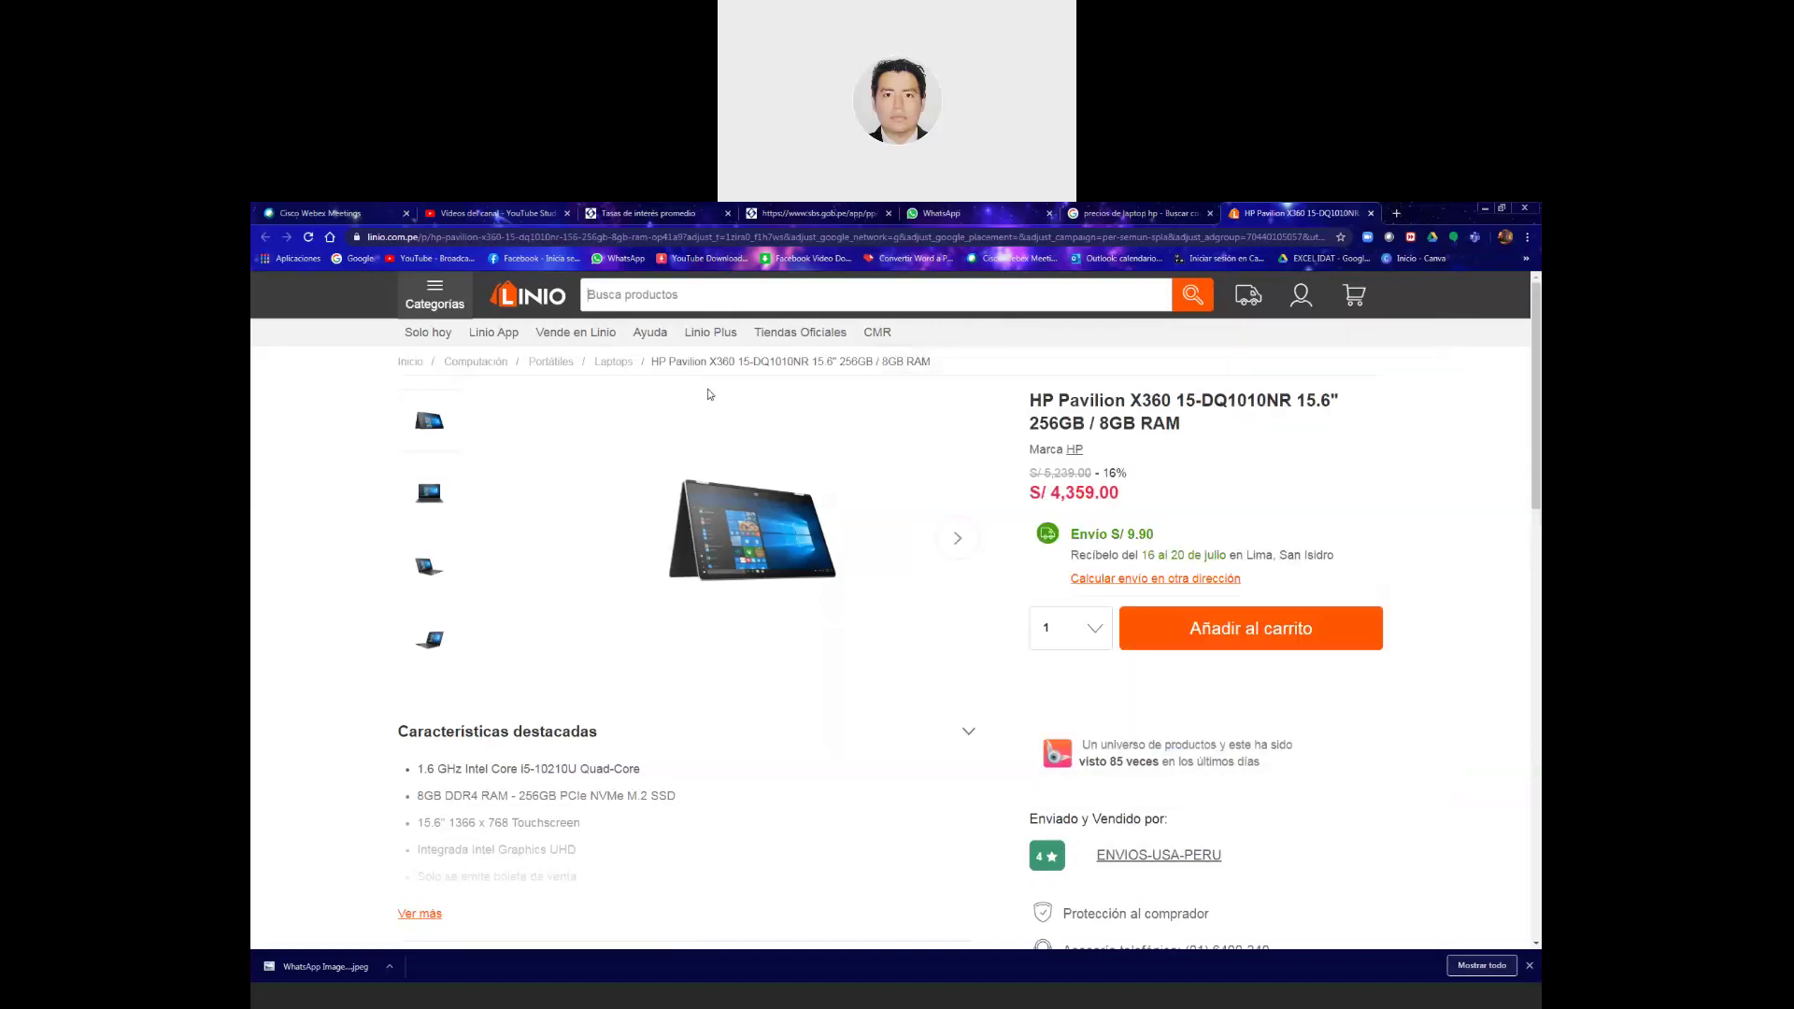
Enlarge the laptop product photo, then abandon saving or snipping the image.
{"action": "left_click", "coordinate": [821, 596]}
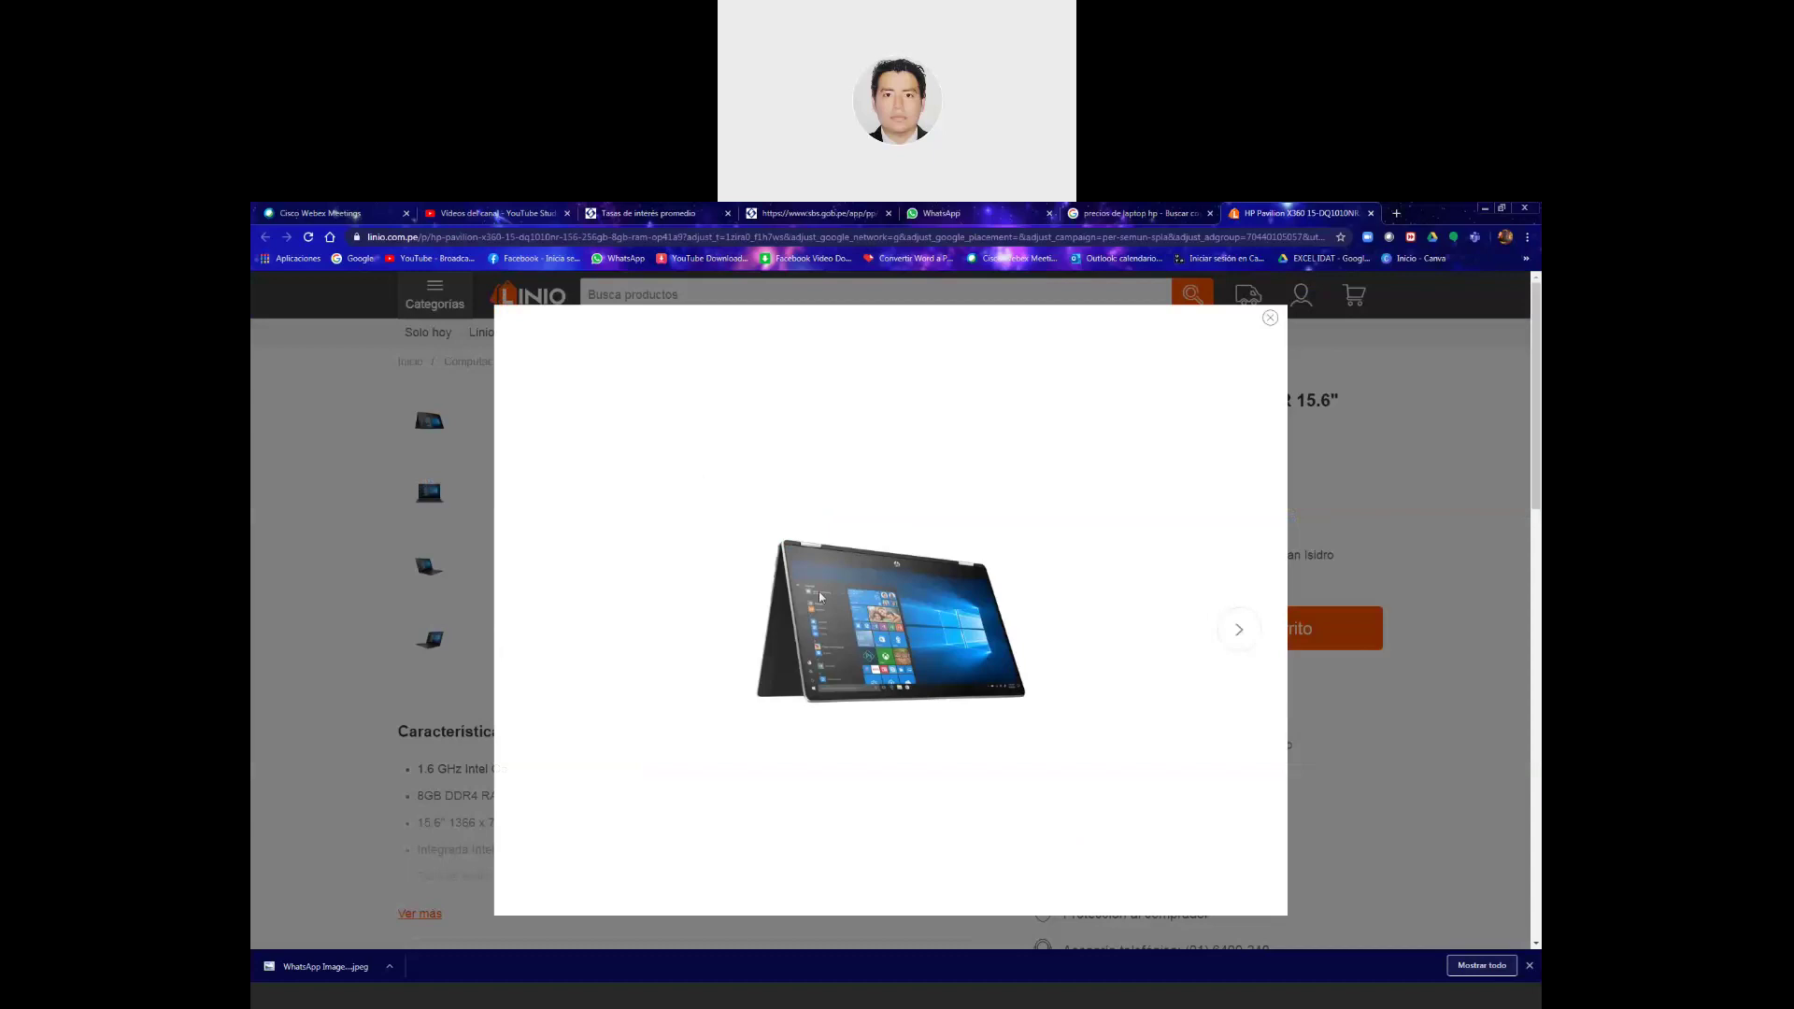
{"action": "right_click", "coordinate": [914, 618]}
{"action": "left_click", "coordinate": [944, 683]}
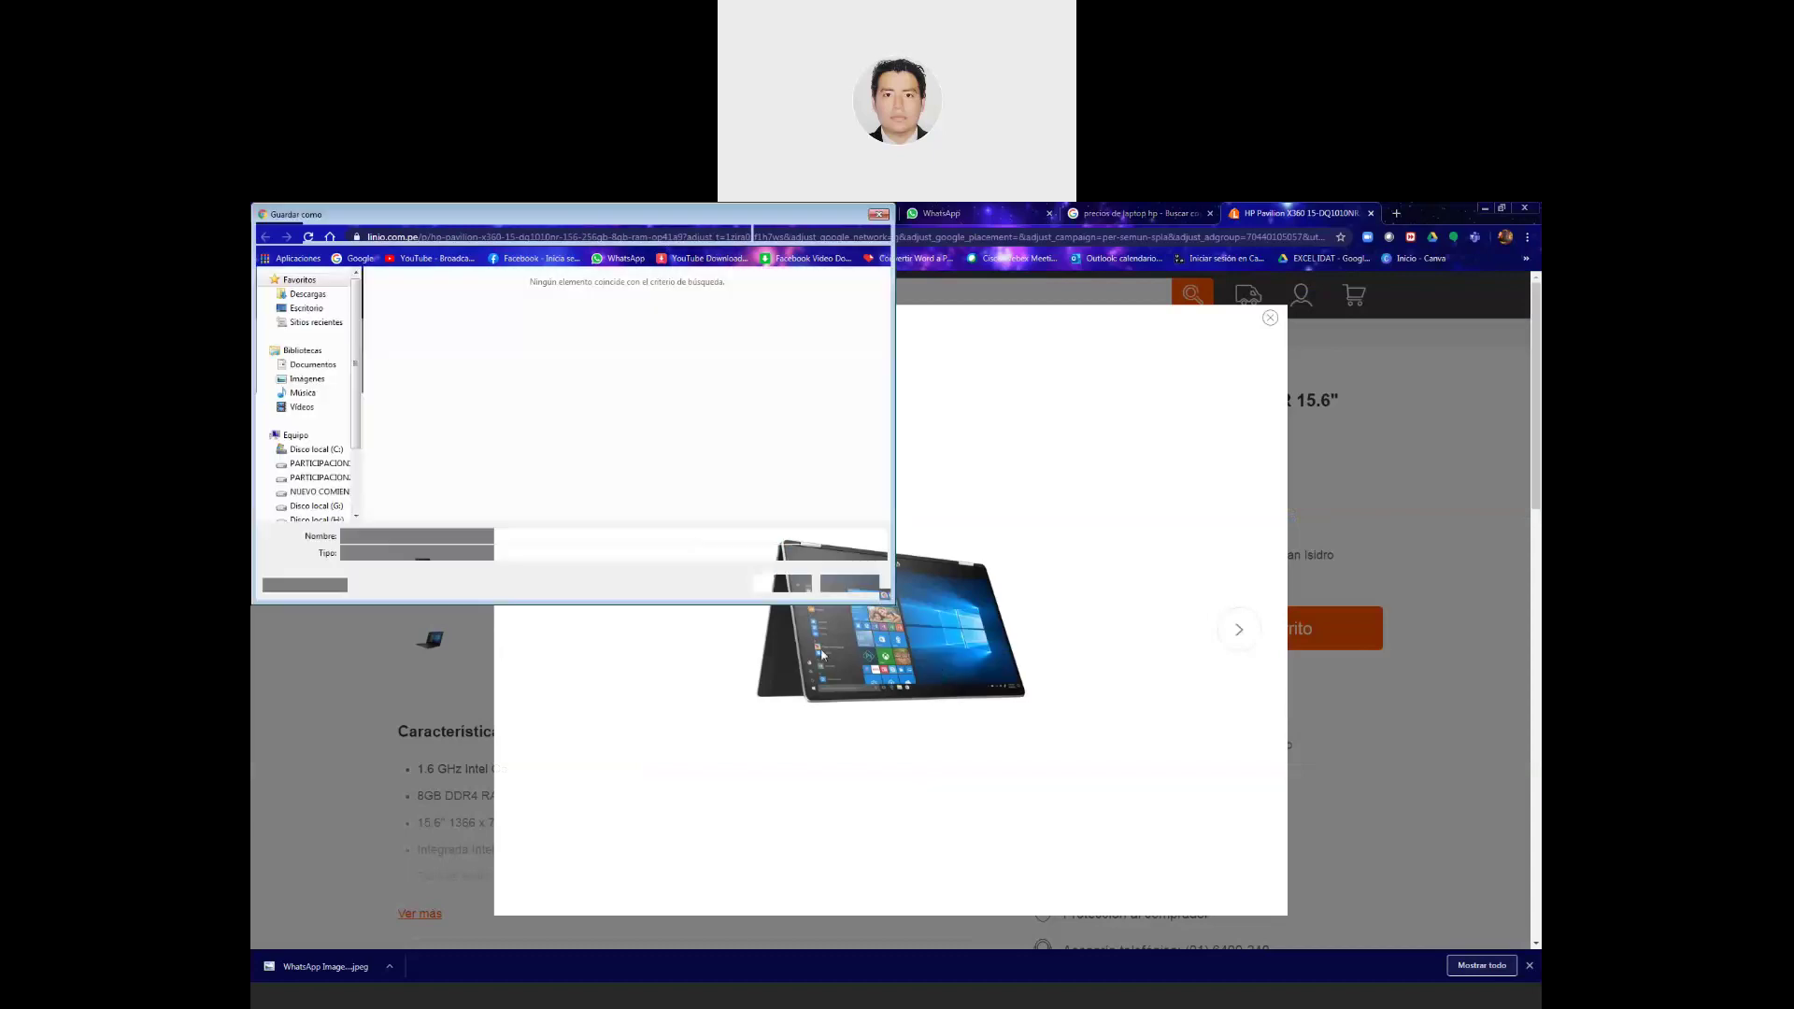
{"action": "left_click", "coordinate": [844, 591]}
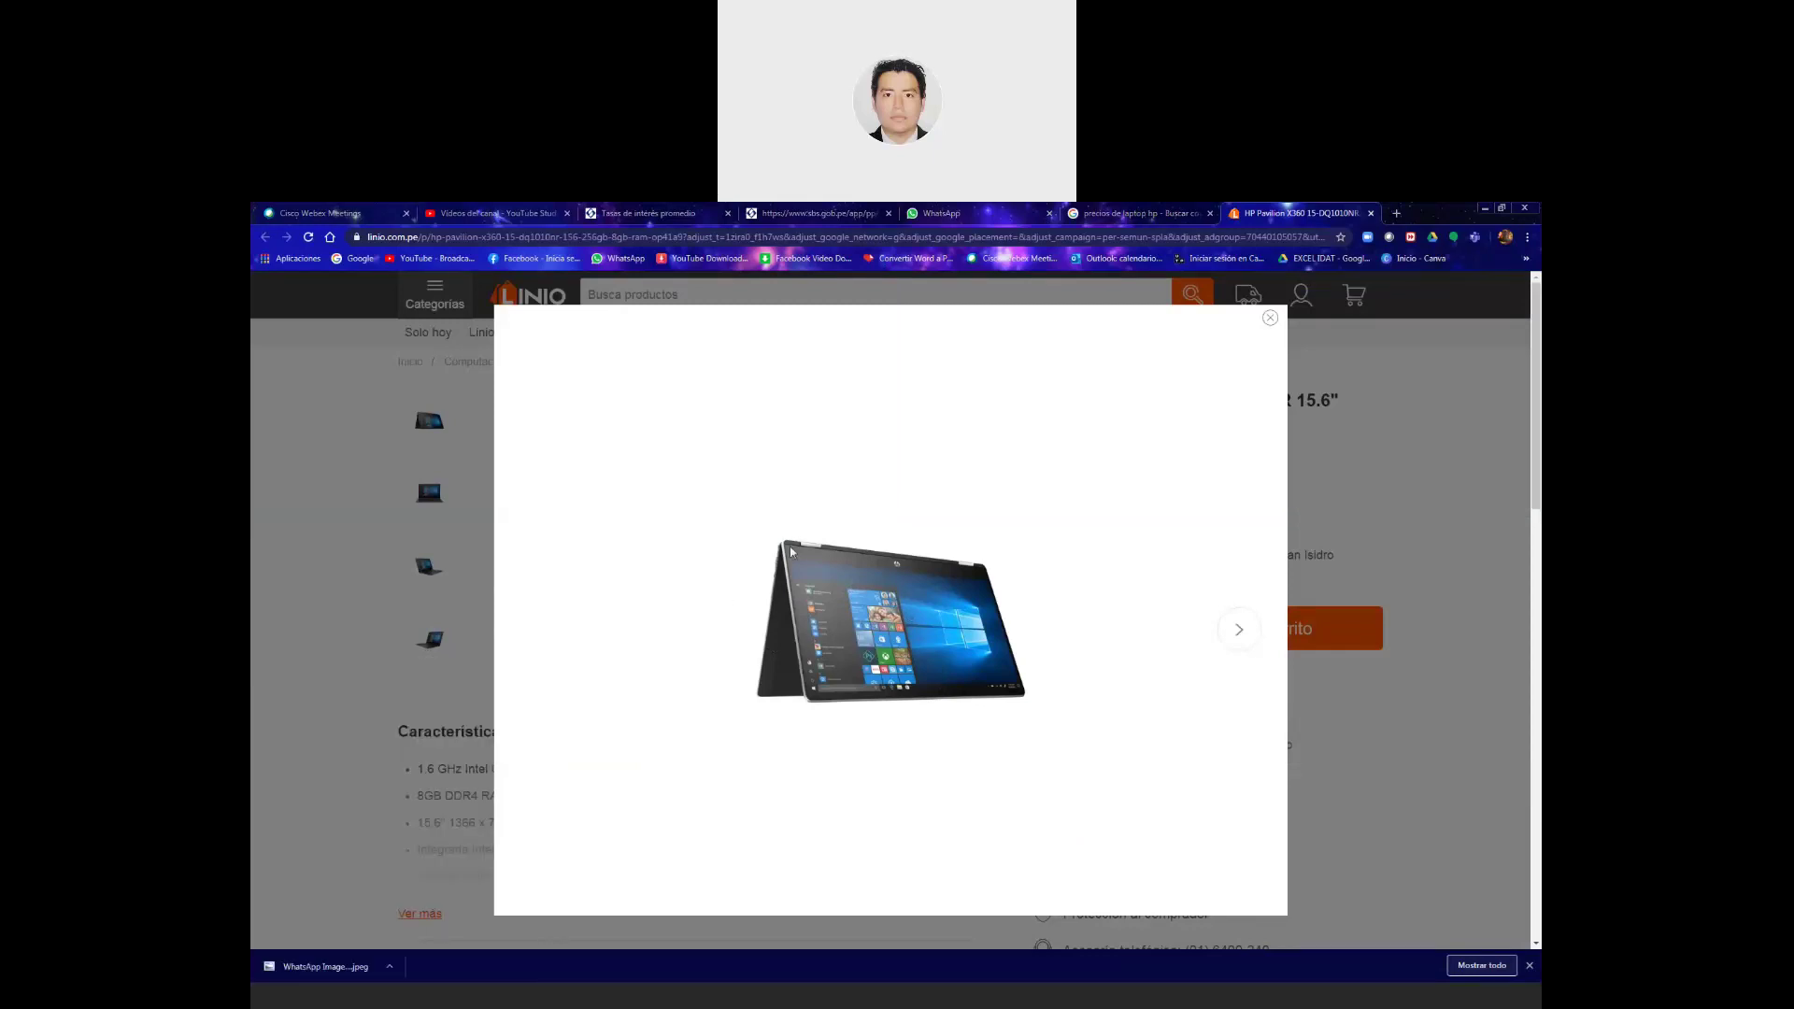
{"action": "key", "text": "super+shift+s"}
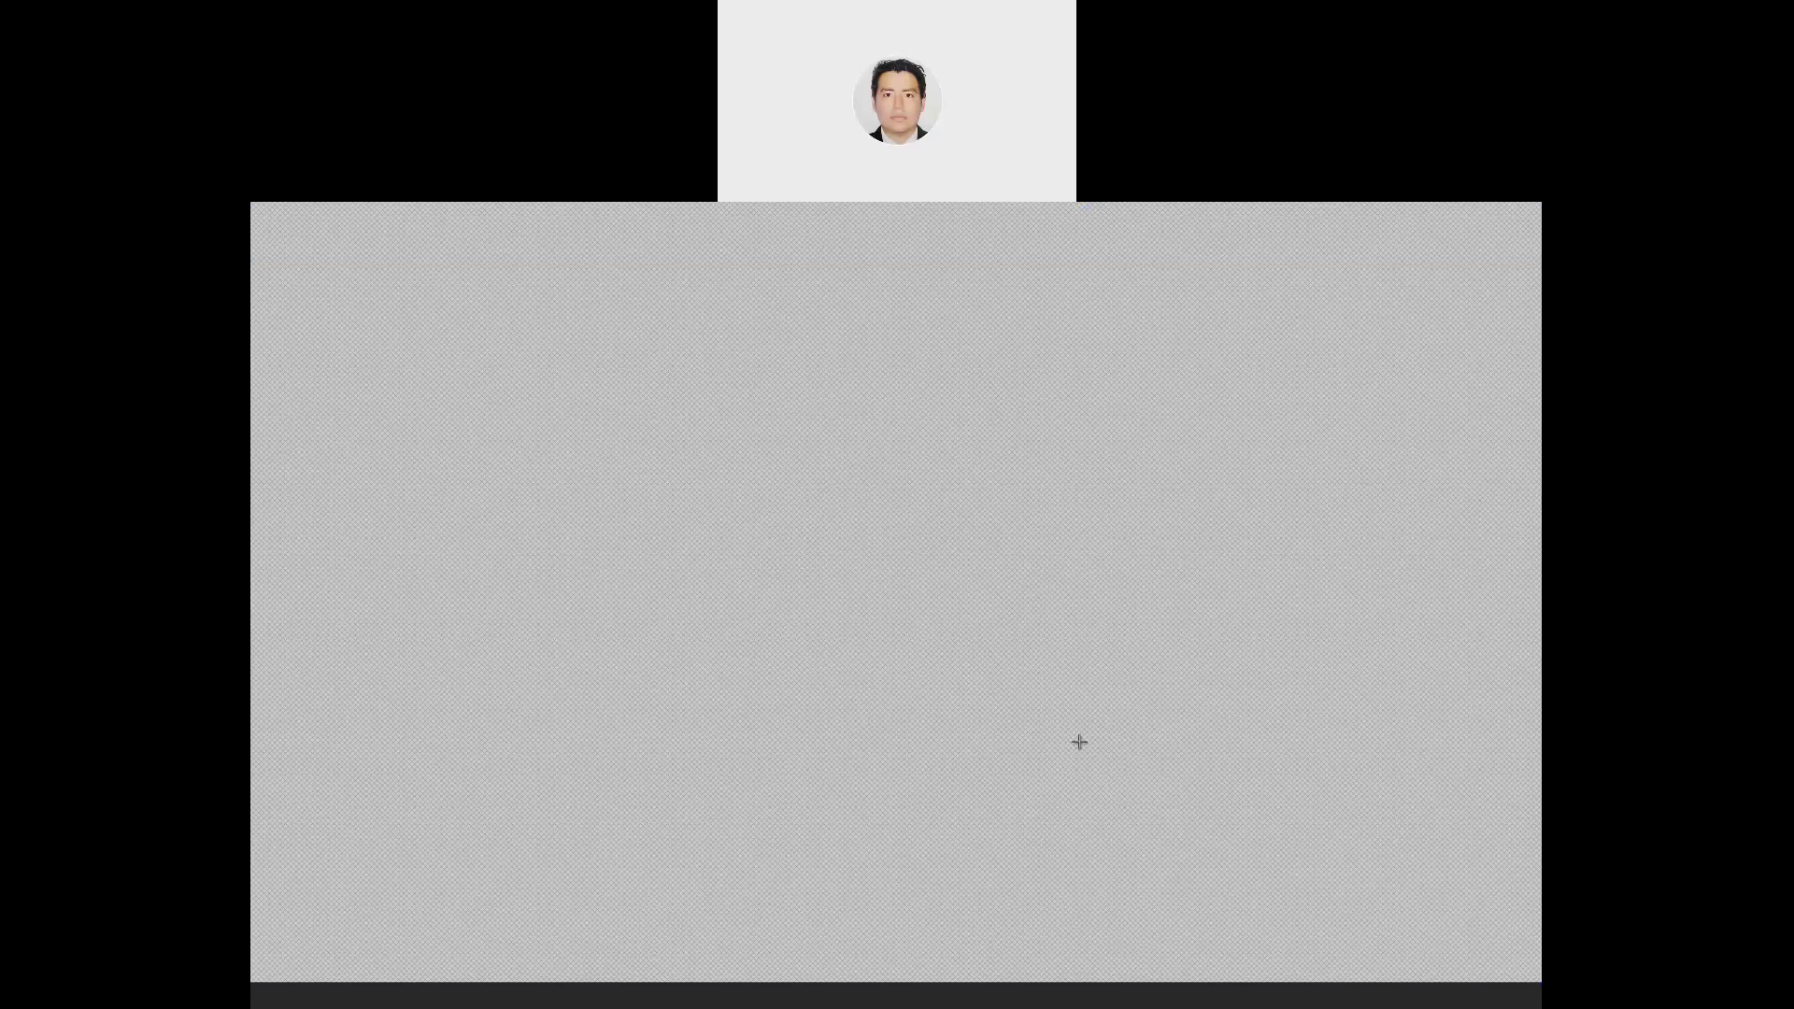
{"action": "key", "text": "Escape"}
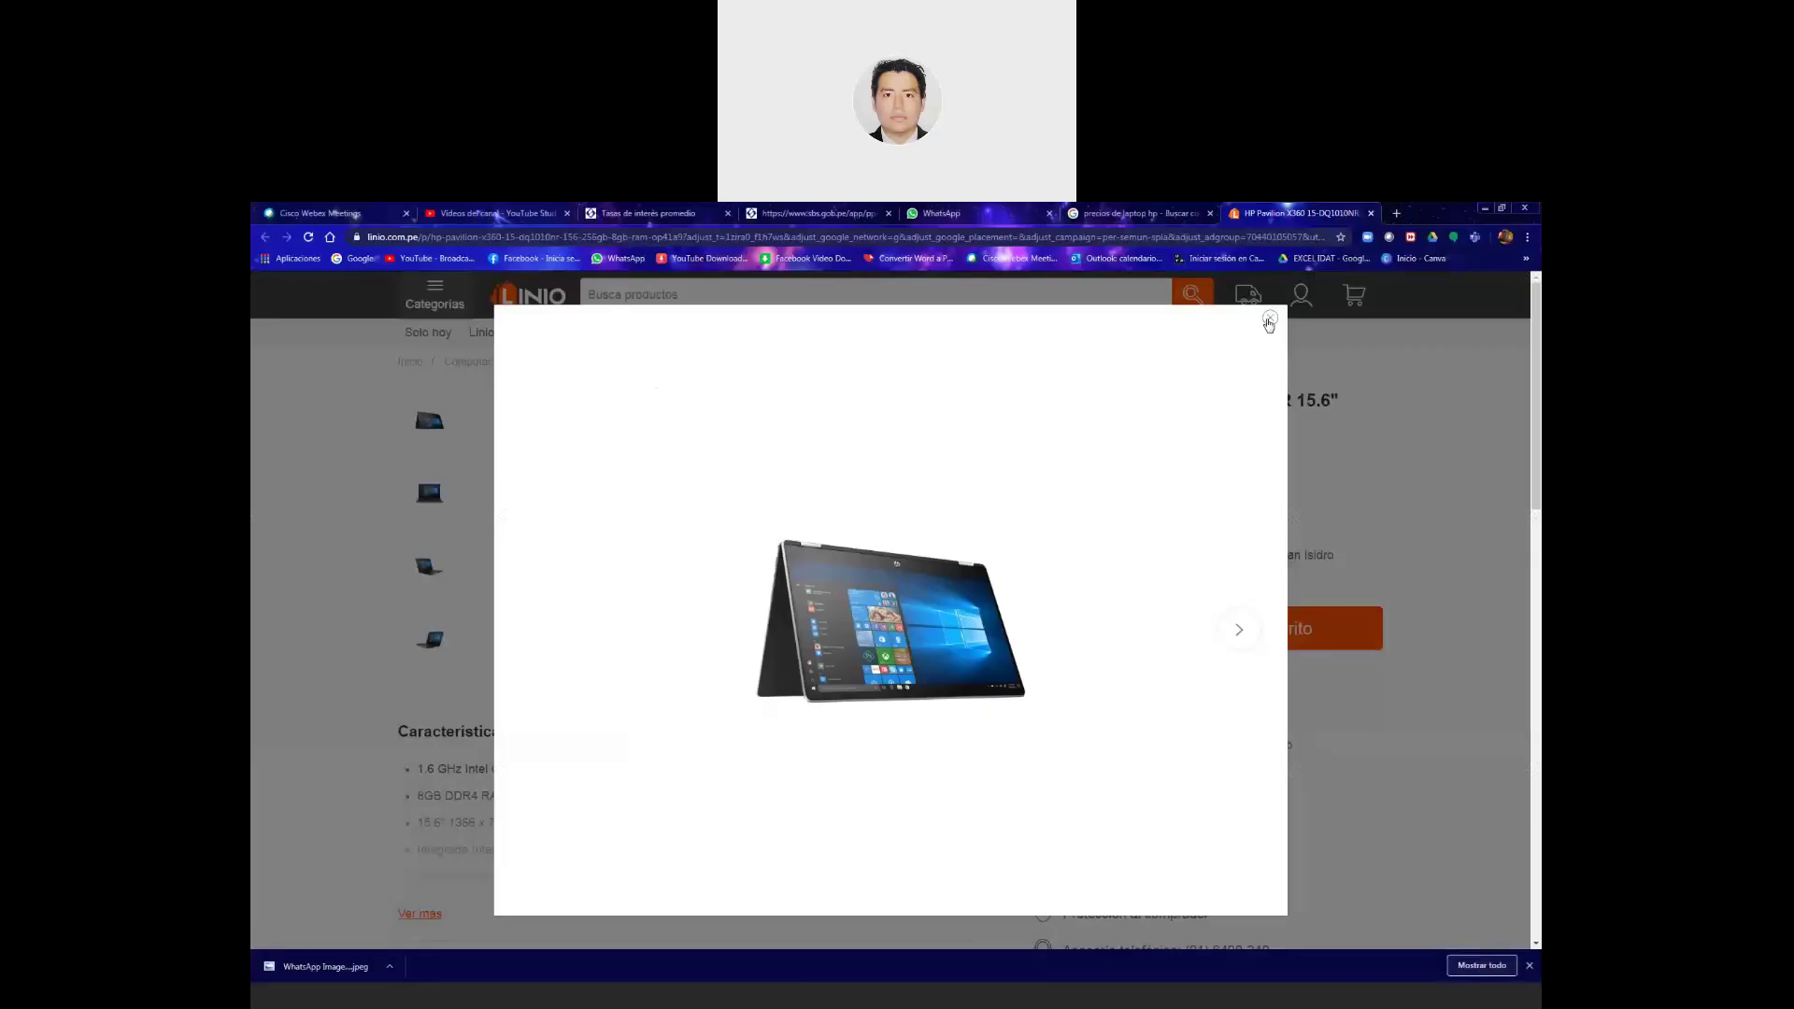
Close the photo, select the HP Pavilion X360 15-DQ1010NR title, and return to Excel.
{"action": "left_click", "coordinate": [1267, 321]}
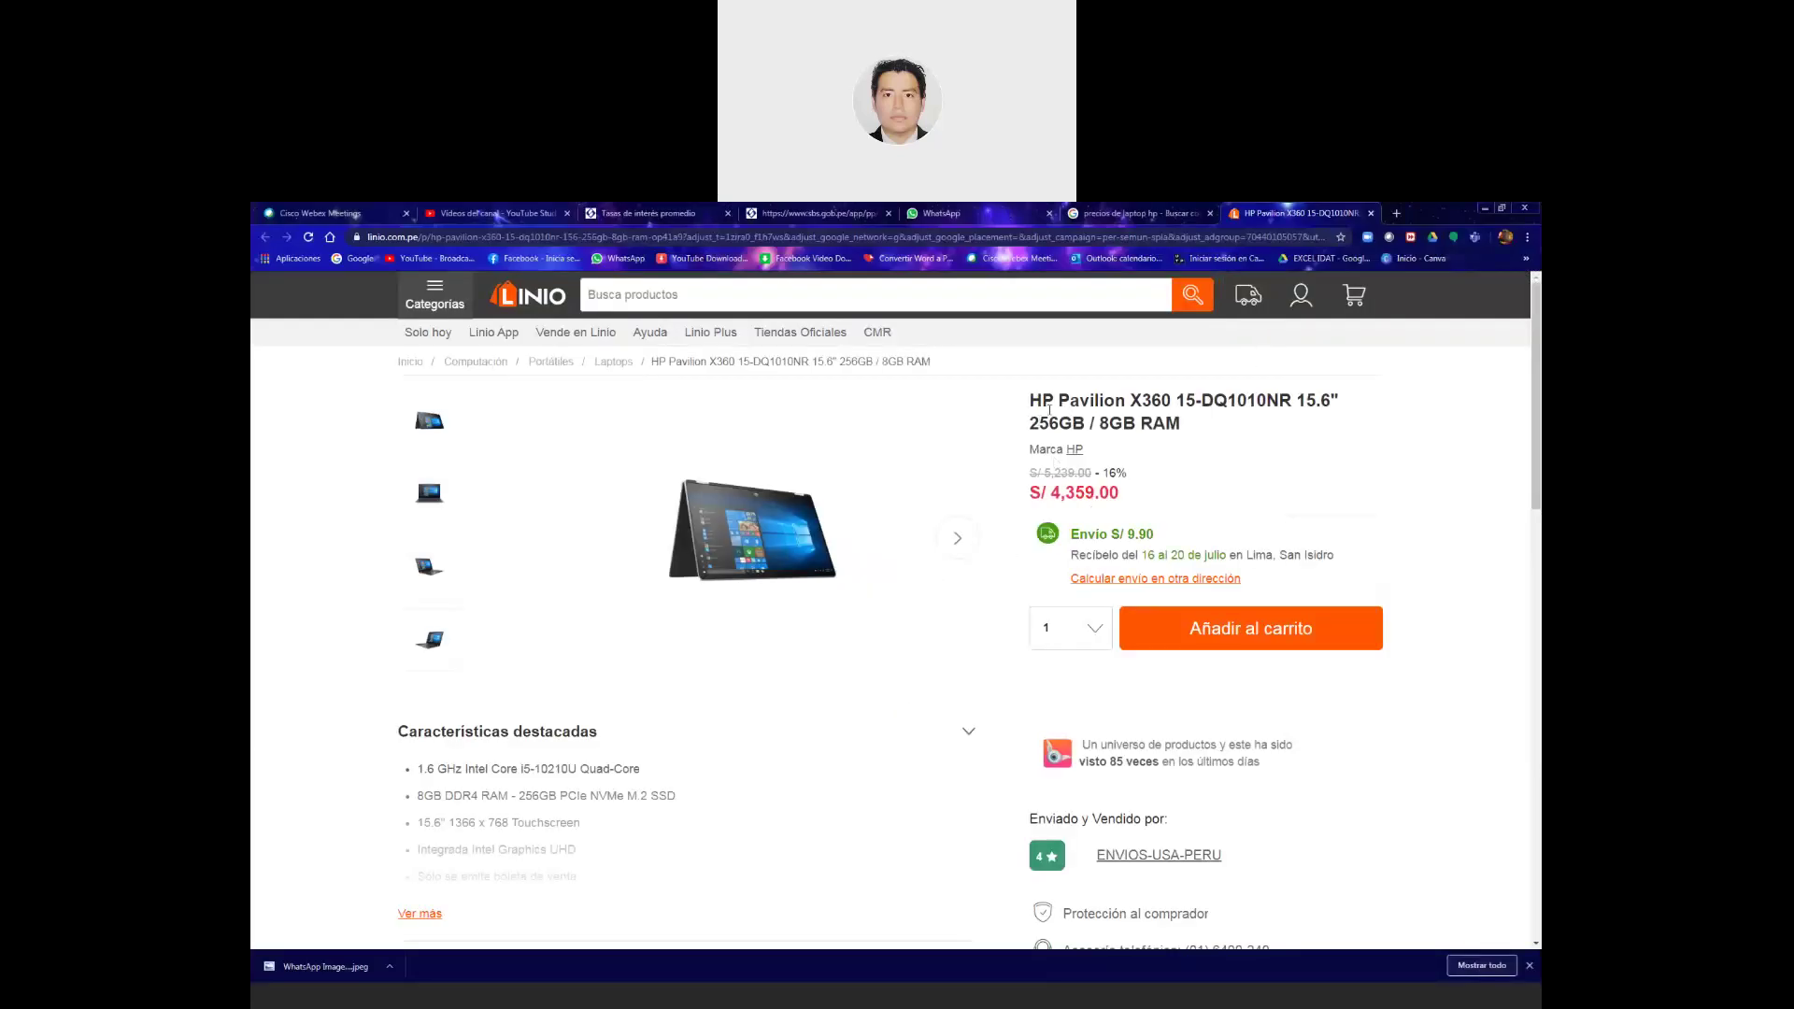
{"action": "left_click_drag", "start_coordinate": [1029, 400], "coordinate": [1308, 425]}
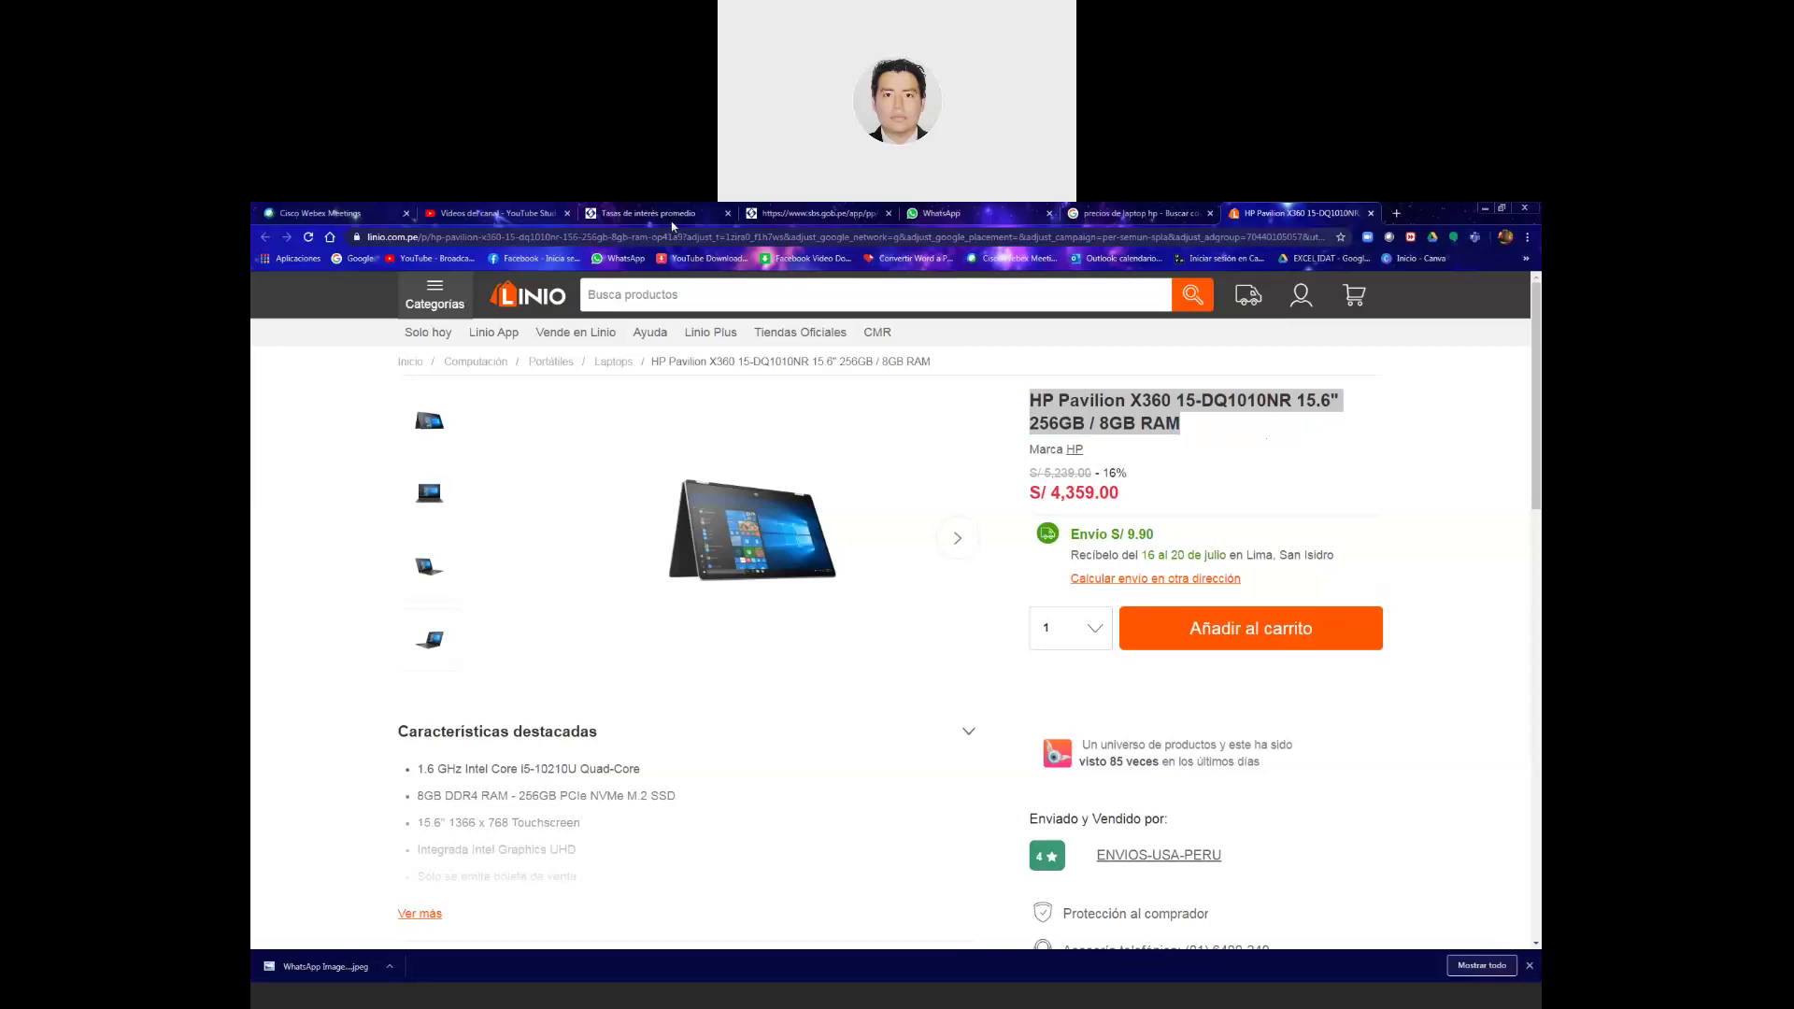
{"action": "key", "text": "alt+Tab"}
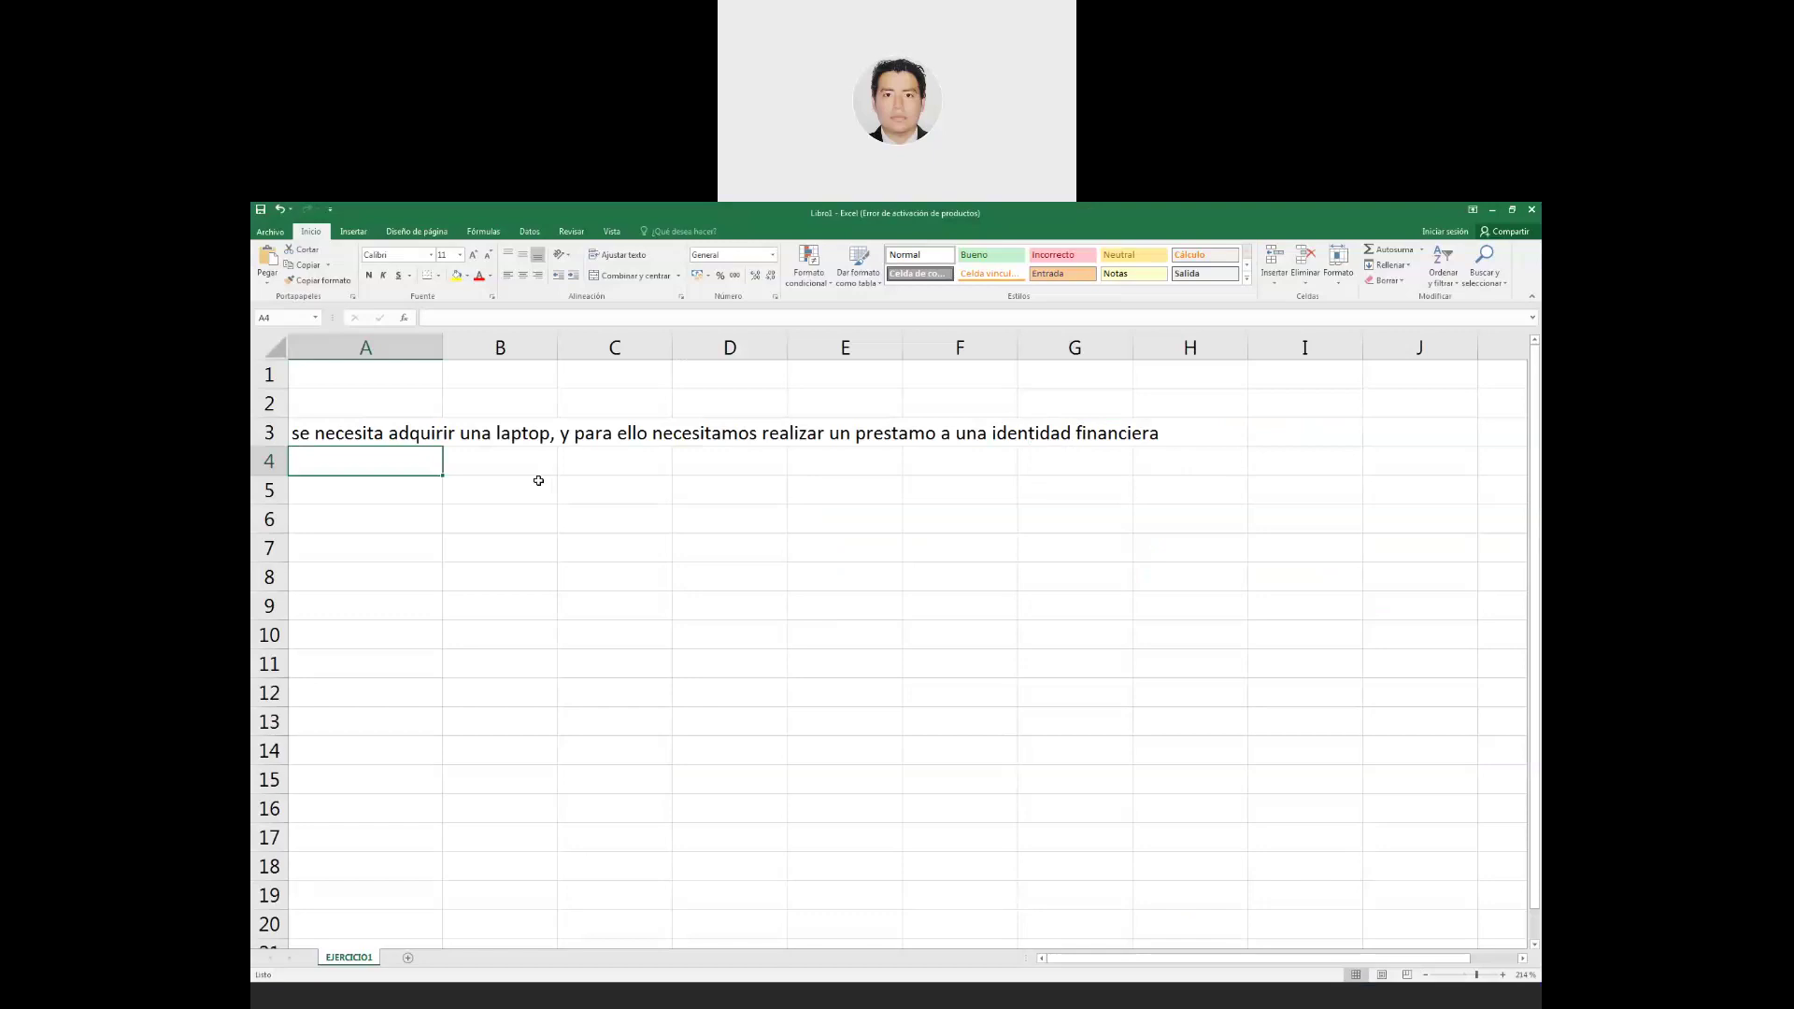
Paste the HP Pavilion X360 product title into A4 as plain text.
{"action": "type", "text": "HP Pavilion X360 15-DQ1010NR 15.6\" 256GB / 8GB RAM"}
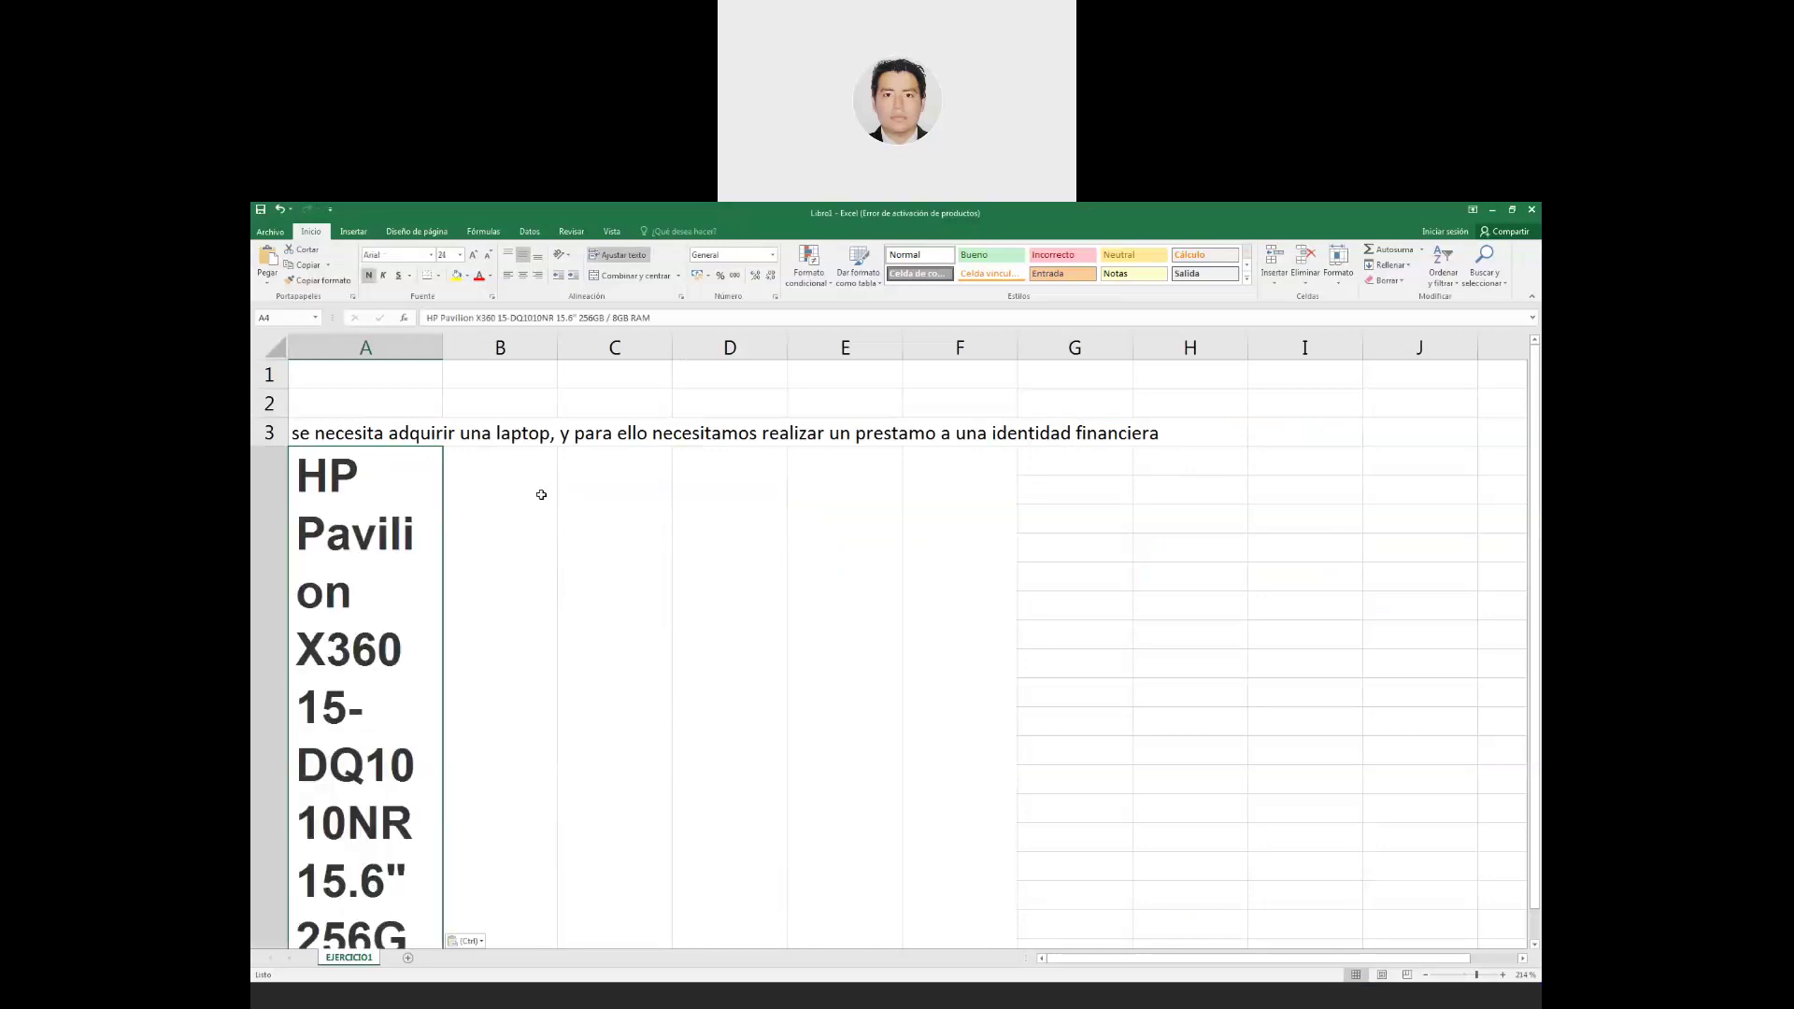
{"action": "scroll", "coordinate": [453, 561], "scroll_direction": "down", "scroll_amount": 1}
{"action": "scroll", "coordinate": [441, 749], "scroll_direction": "down", "scroll_amount": 7}
{"action": "scroll", "coordinate": [444, 804], "scroll_direction": "up", "scroll_amount": 3}
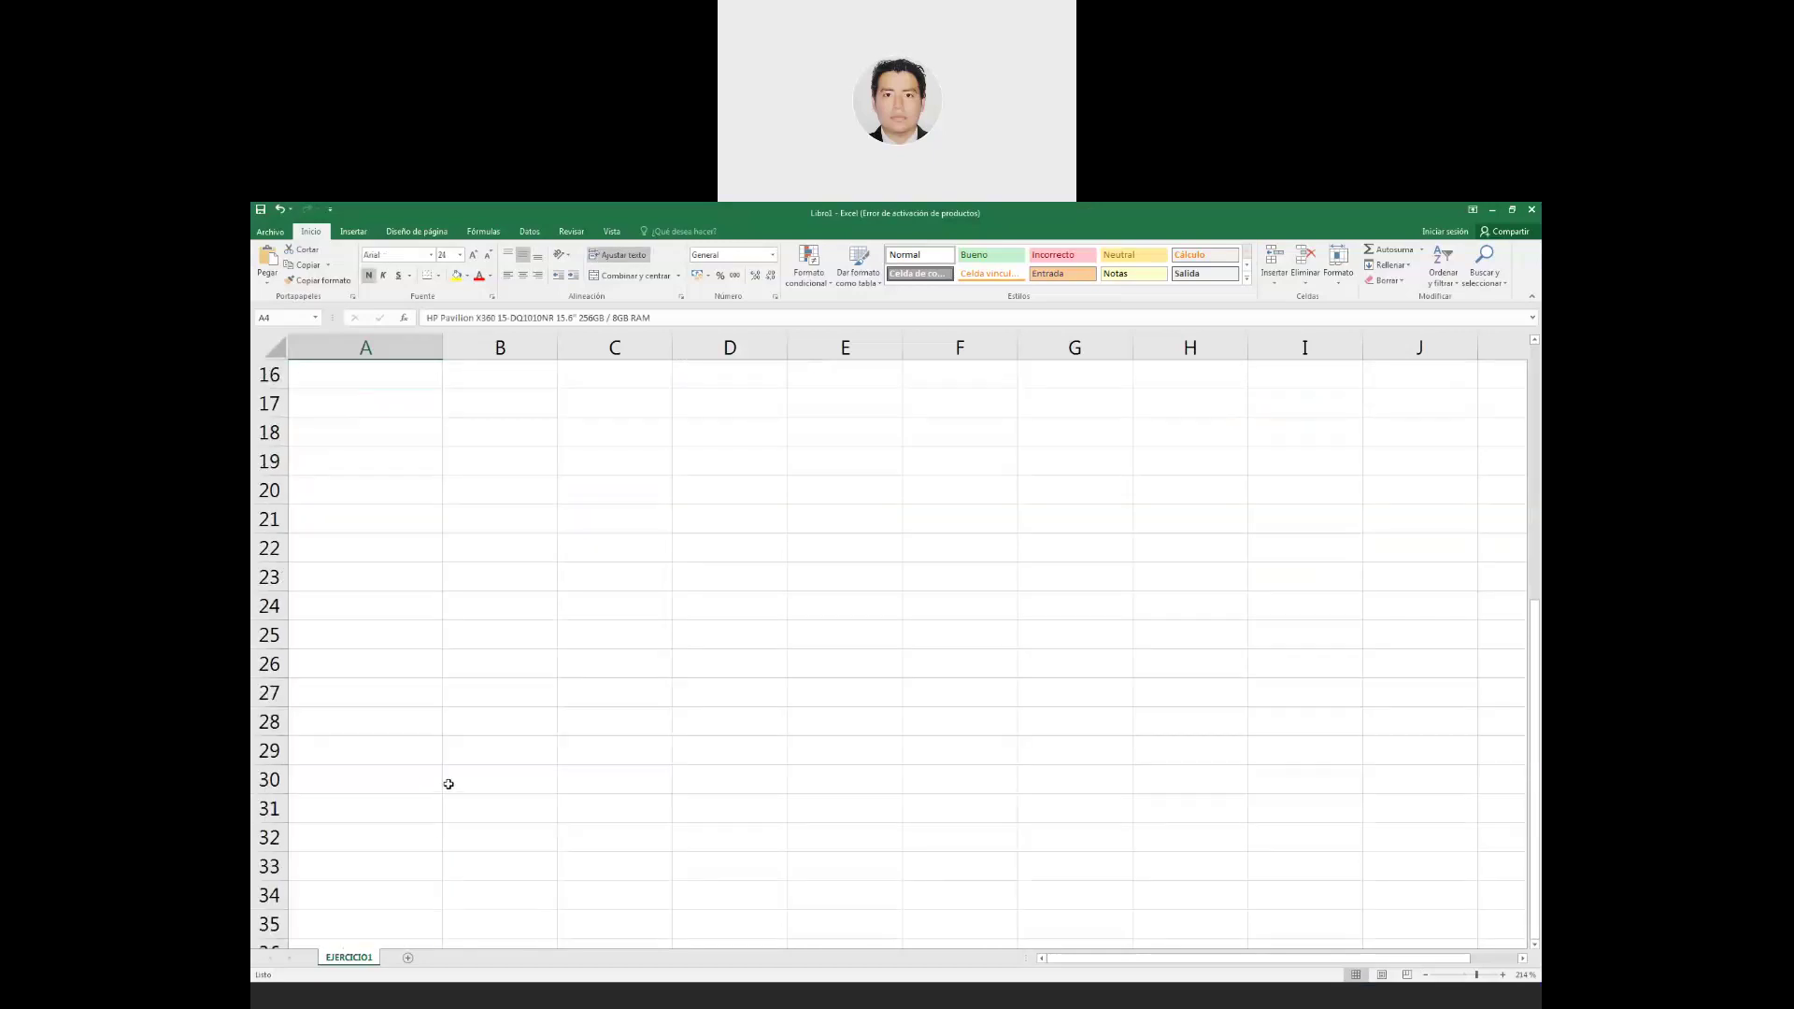
{"action": "scroll", "coordinate": [449, 783], "scroll_direction": "up", "scroll_amount": 4}
{"action": "left_click", "coordinate": [455, 854]}
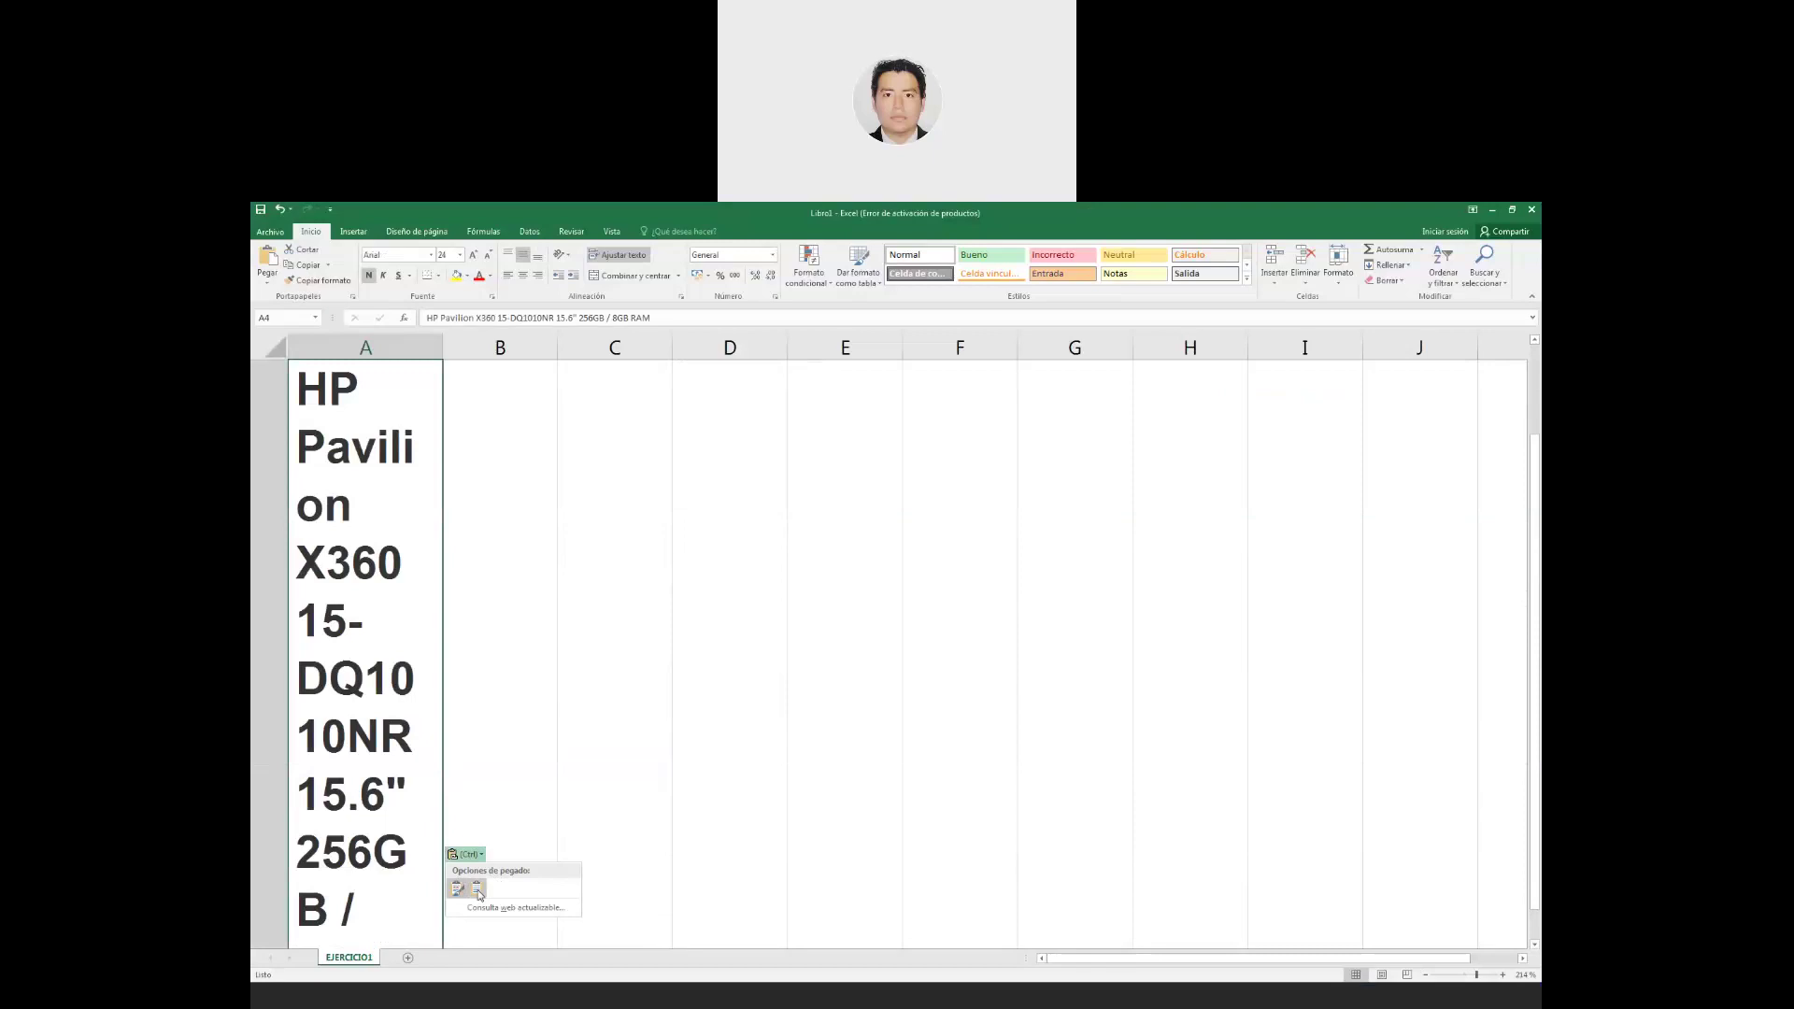
{"action": "left_click", "coordinate": [477, 890]}
{"action": "scroll", "coordinate": [545, 521], "scroll_direction": "up", "scroll_amount": 1}
{"action": "left_click", "coordinate": [396, 497]}
{"action": "left_click", "coordinate": [871, 497]}
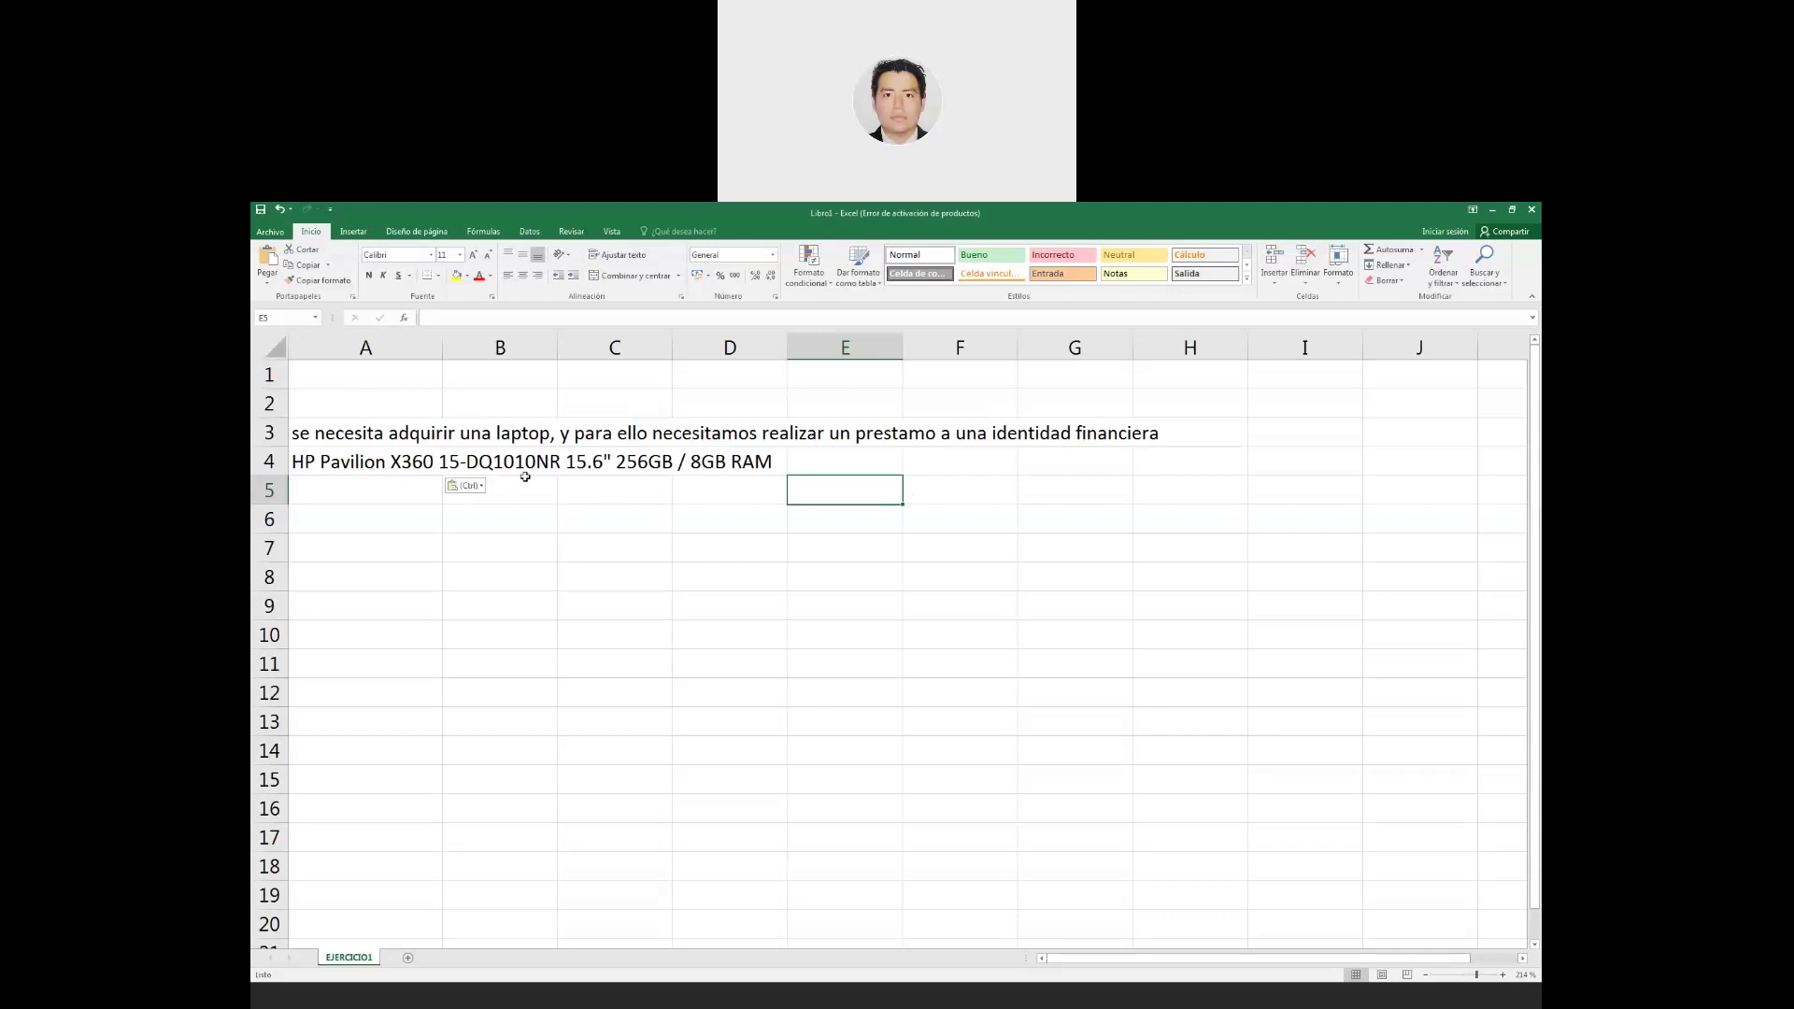
{"action": "left_click", "coordinate": [975, 492]}
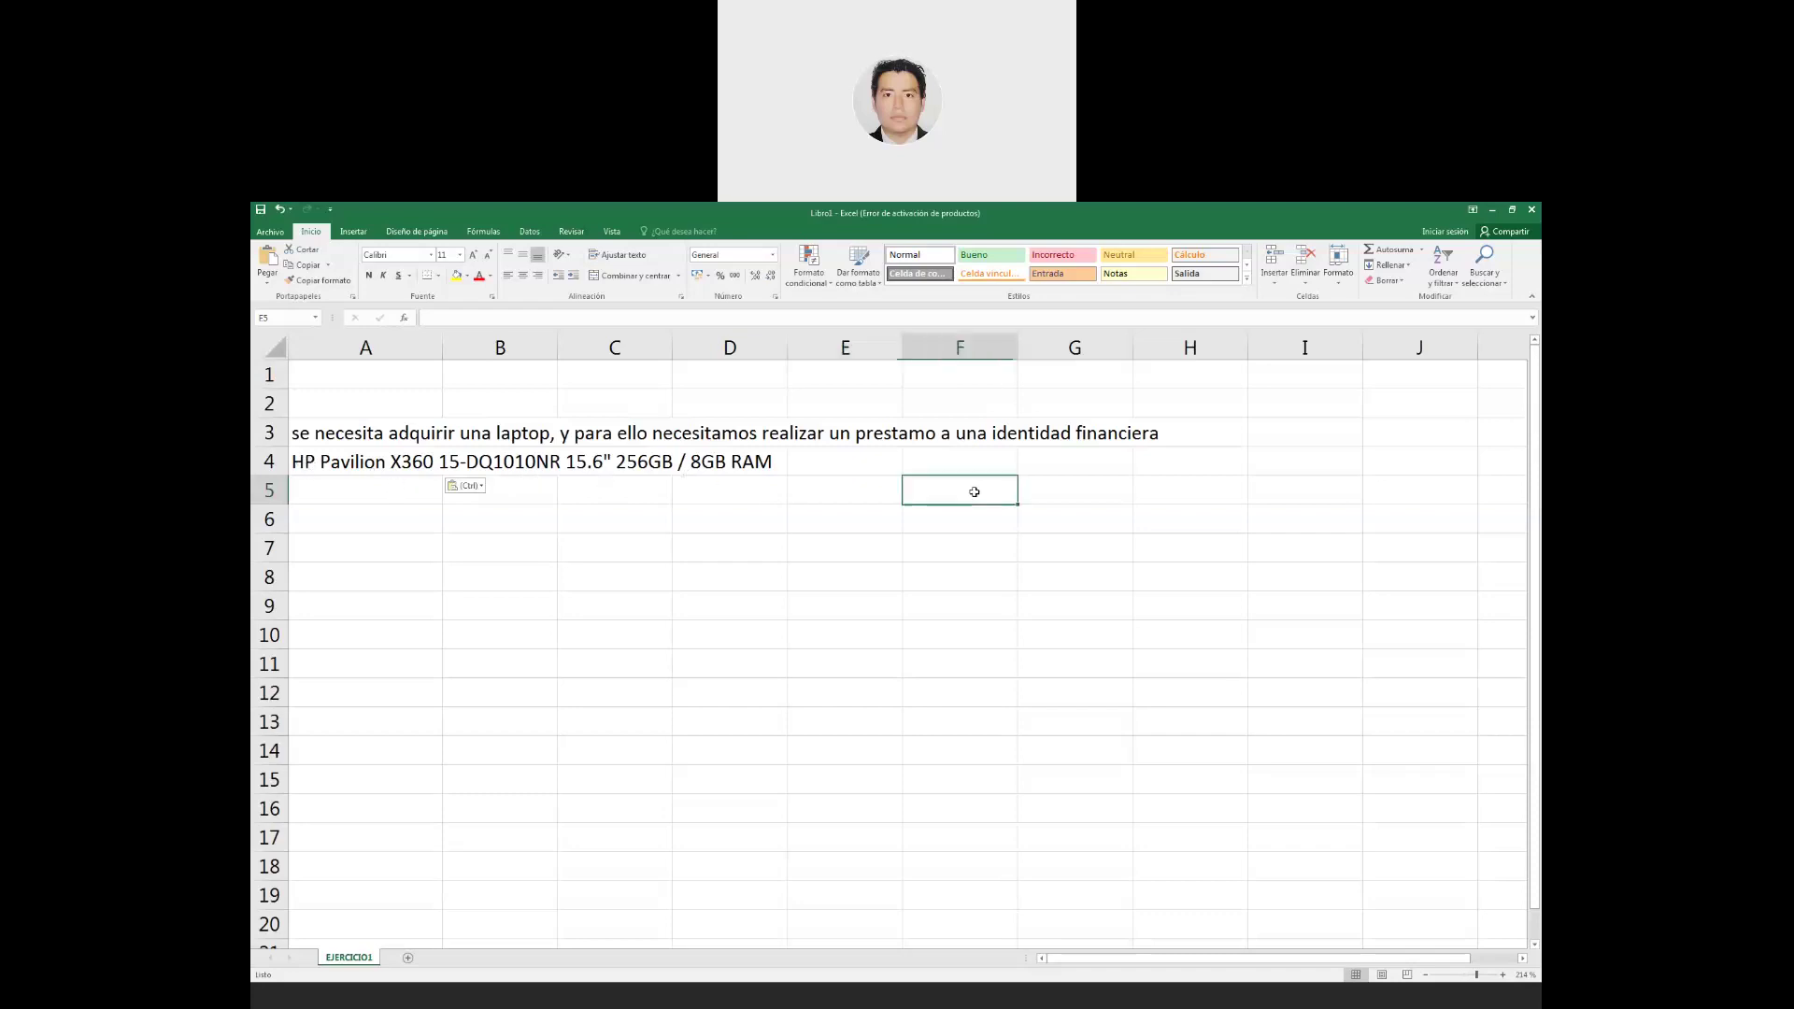
Insert the 'laptop hp' picture and shrink it beside the title around columns E–G.
{"action": "left_click", "coordinate": [272, 232]}
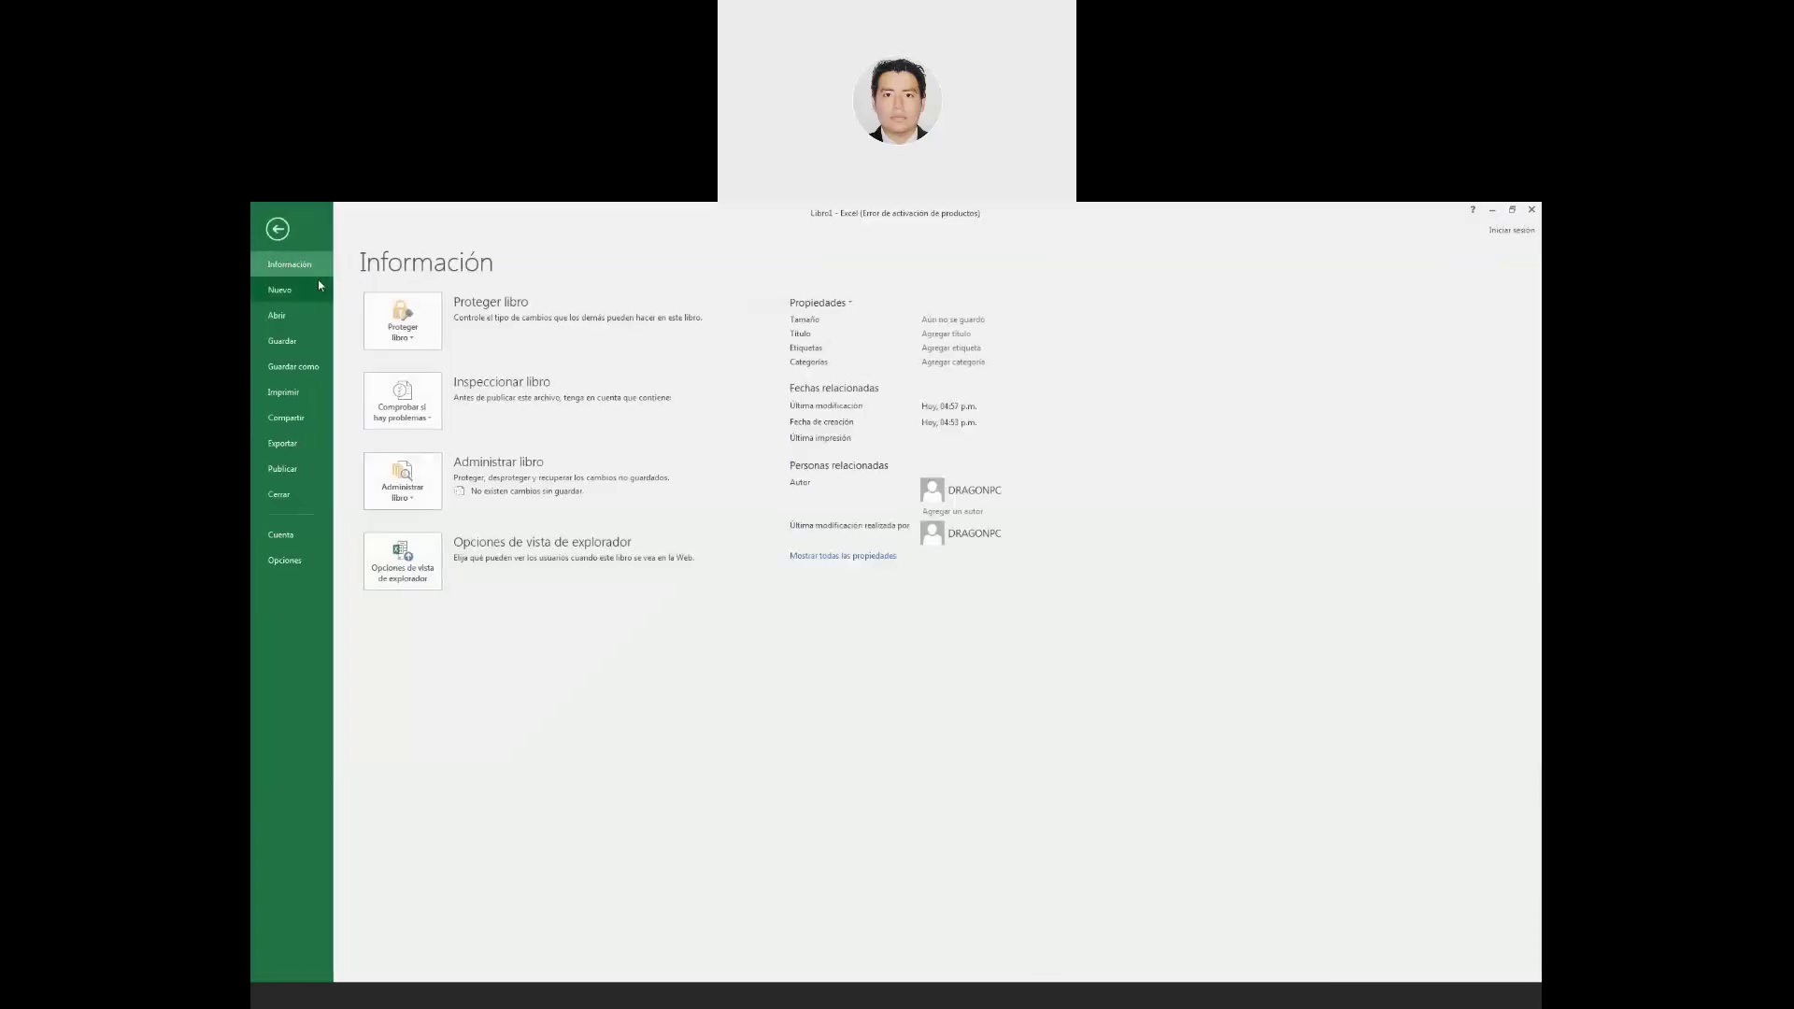
{"action": "left_click", "coordinate": [277, 233]}
{"action": "scroll", "coordinate": [420, 281], "scroll_direction": "down", "scroll_amount": 1}
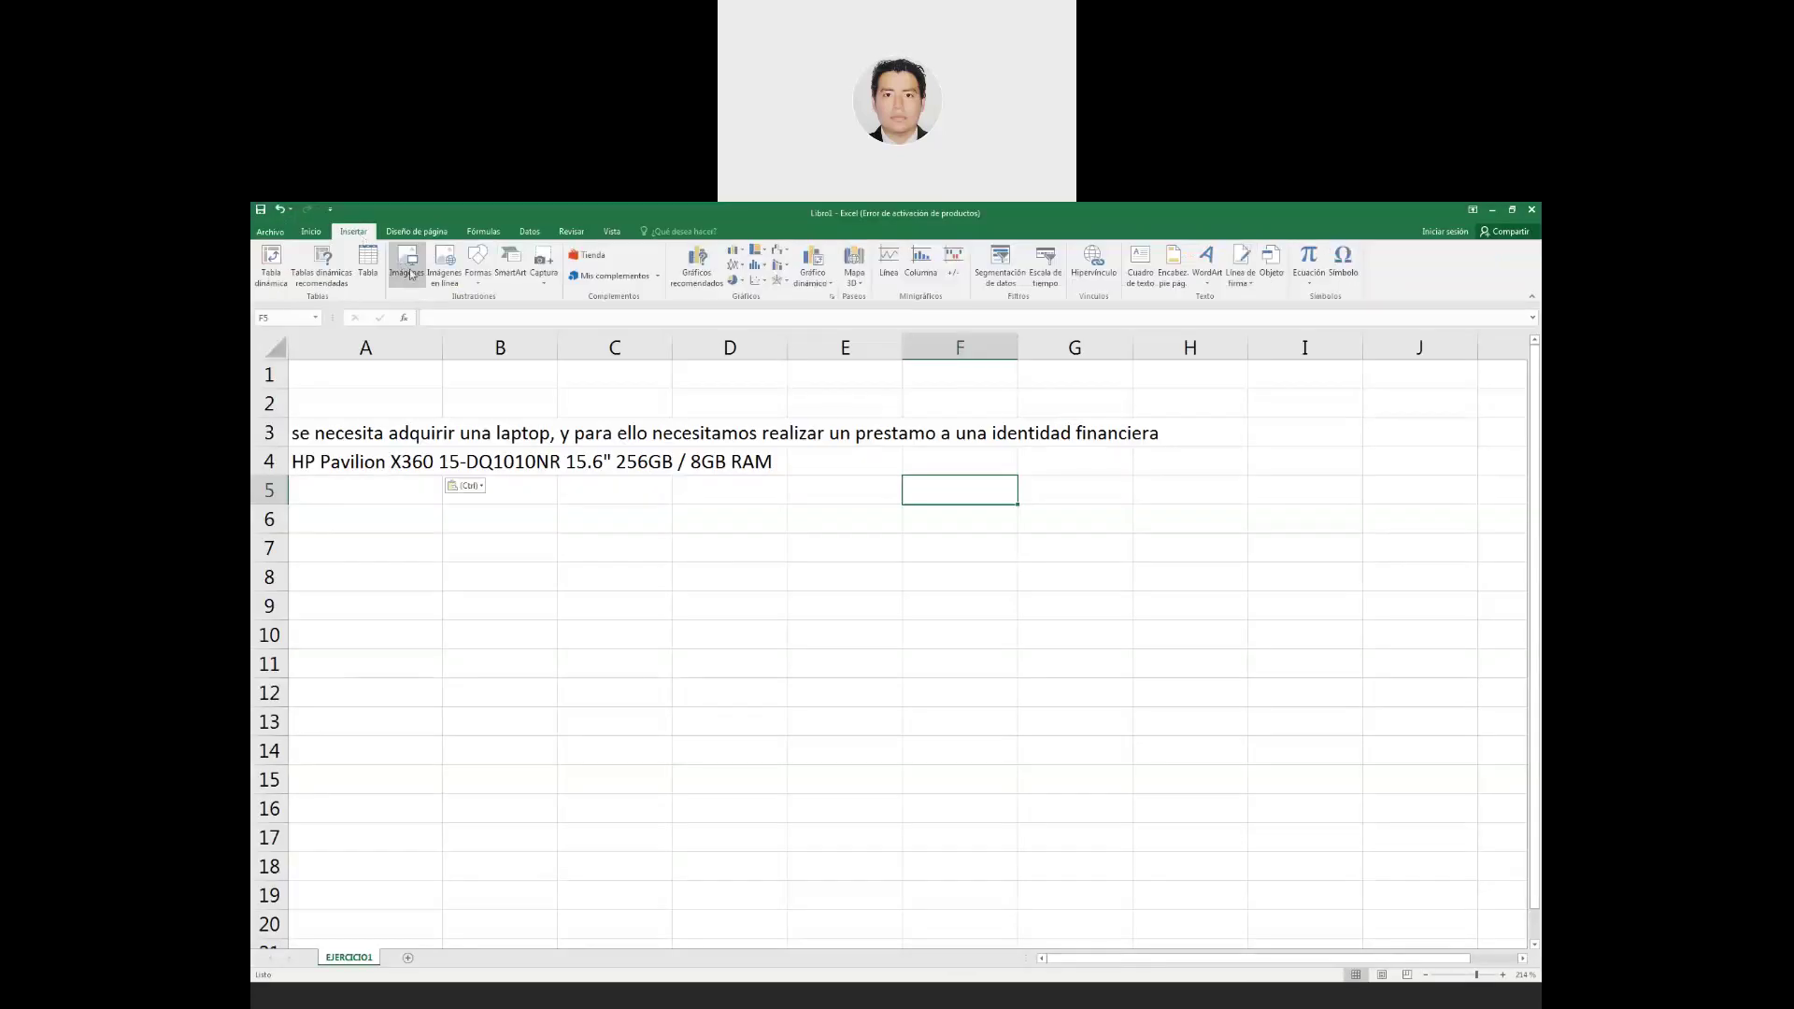
{"action": "left_click", "coordinate": [411, 271]}
{"action": "left_click", "coordinate": [701, 353]}
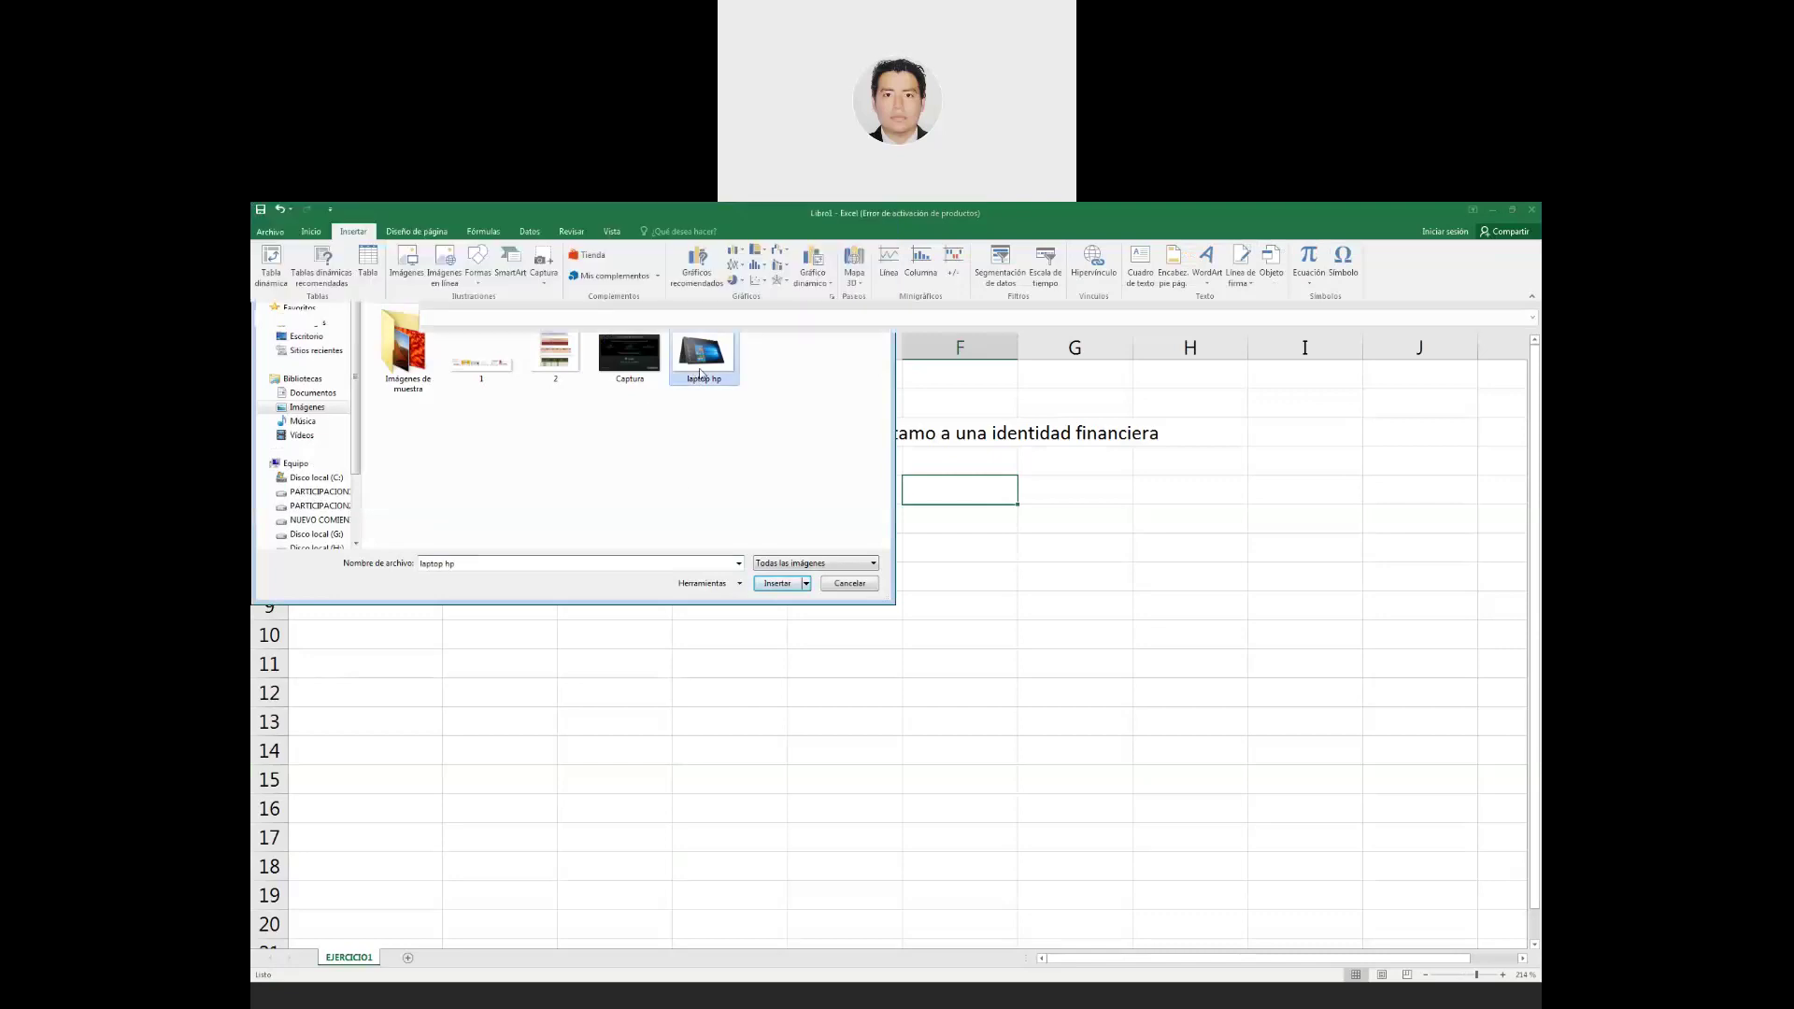
{"action": "left_click", "coordinate": [794, 577]}
{"action": "left_click_drag", "start_coordinate": [981, 620], "coordinate": [873, 579]}
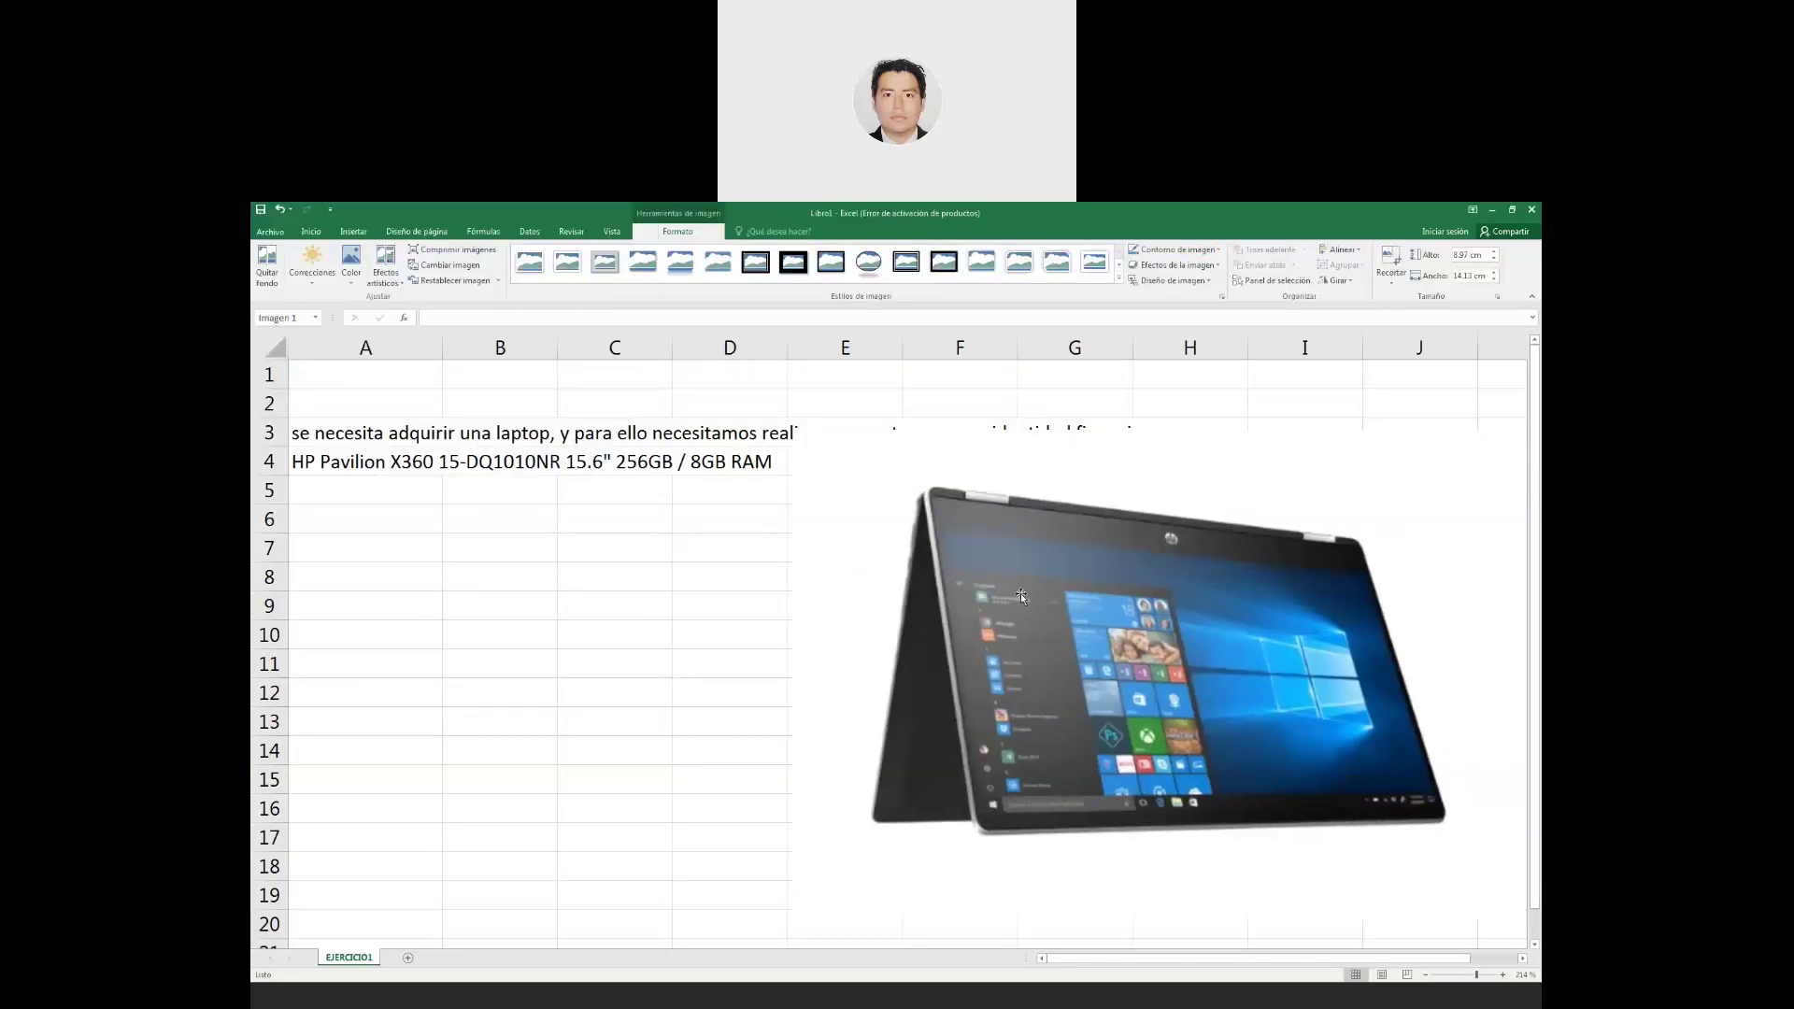
{"action": "mouse_move", "coordinate": [802, 440]}
{"action": "left_mouse_down"}
{"action": "mouse_move", "coordinate": [1201, 660]}
{"action": "mouse_move", "coordinate": [1194, 629]}
{"action": "mouse_move", "coordinate": [844, 455]}
{"action": "left_mouse_up"}
{"action": "left_click_drag", "start_coordinate": [935, 507], "coordinate": [945, 511]}
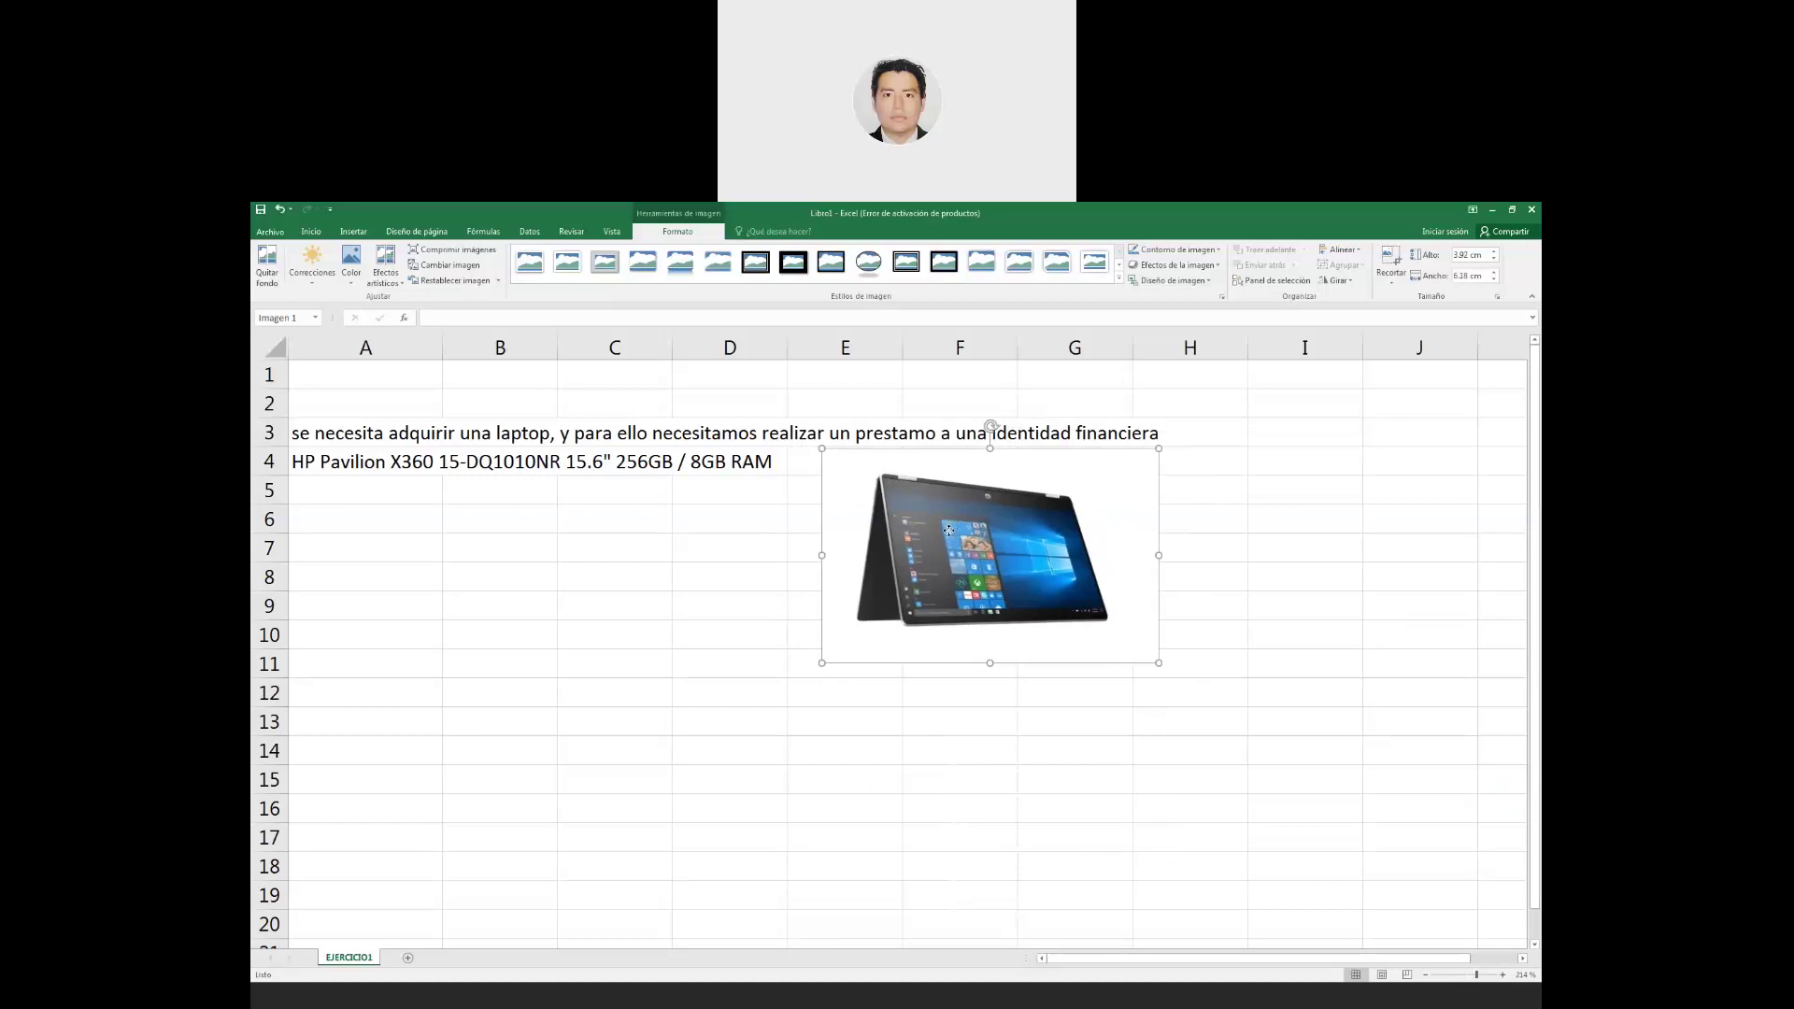
{"action": "left_click_drag", "start_coordinate": [950, 533], "coordinate": [953, 539]}
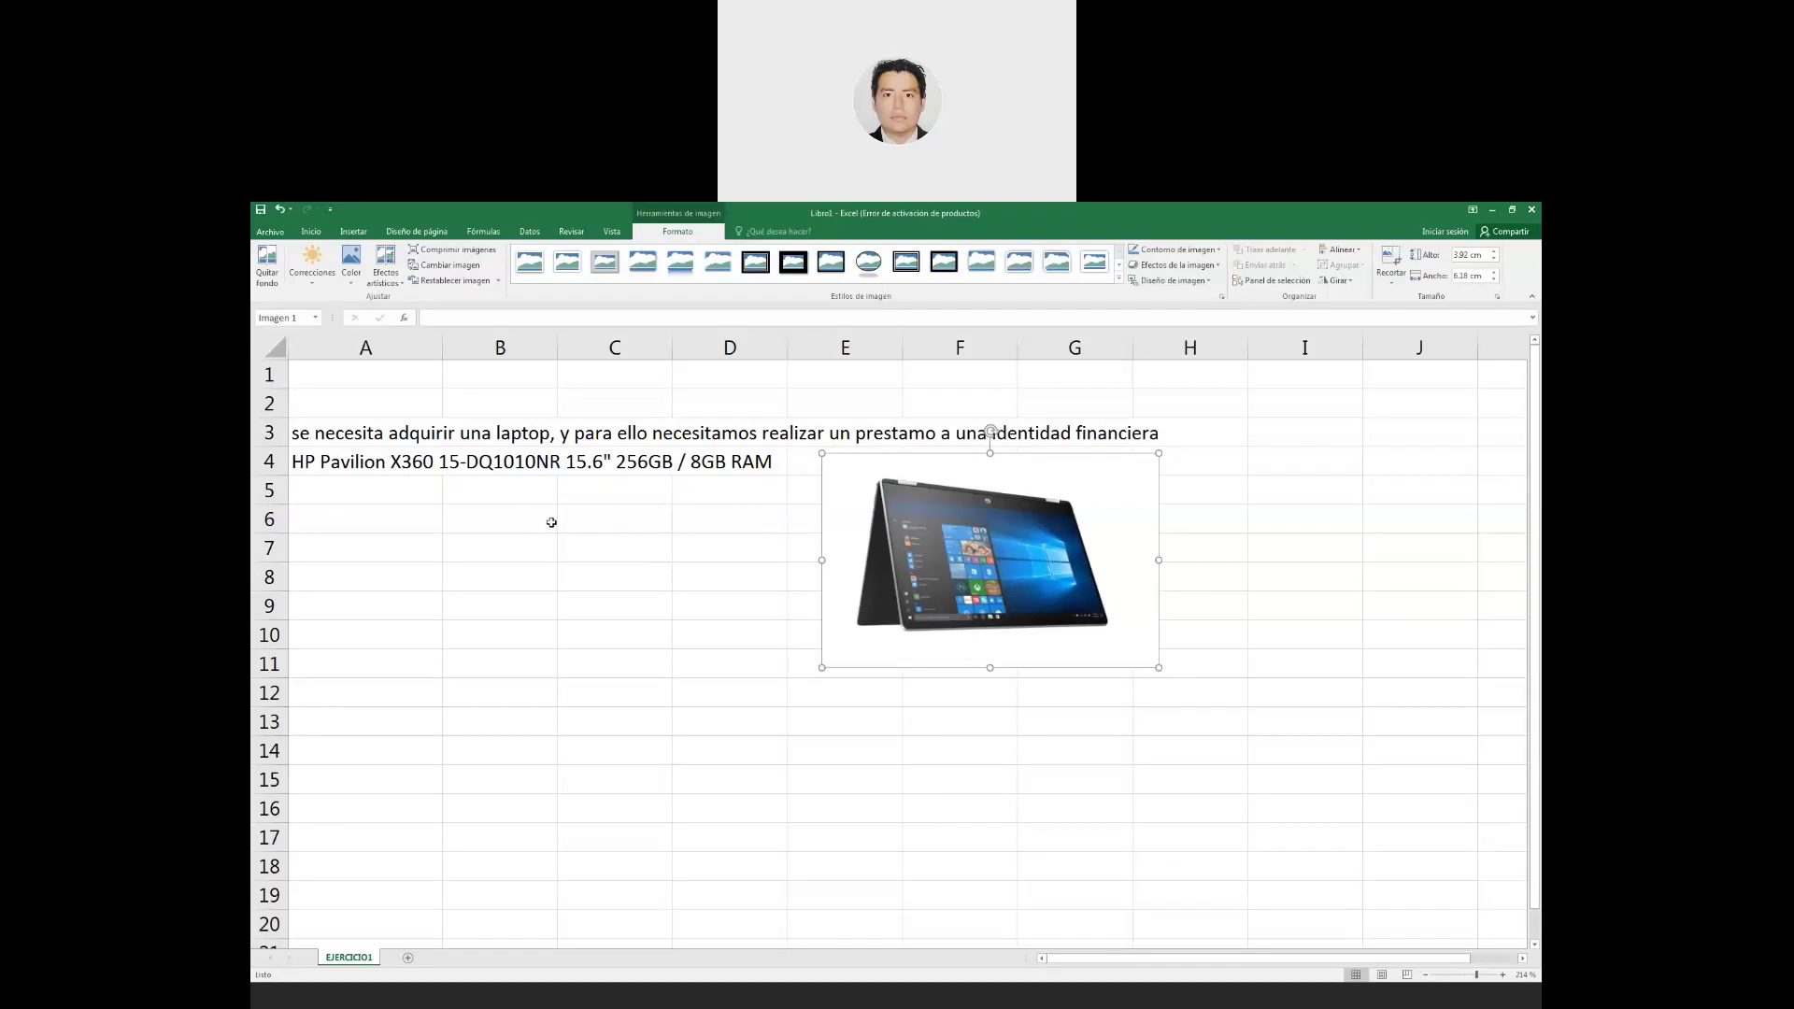
{"action": "left_click", "coordinate": [343, 529]}
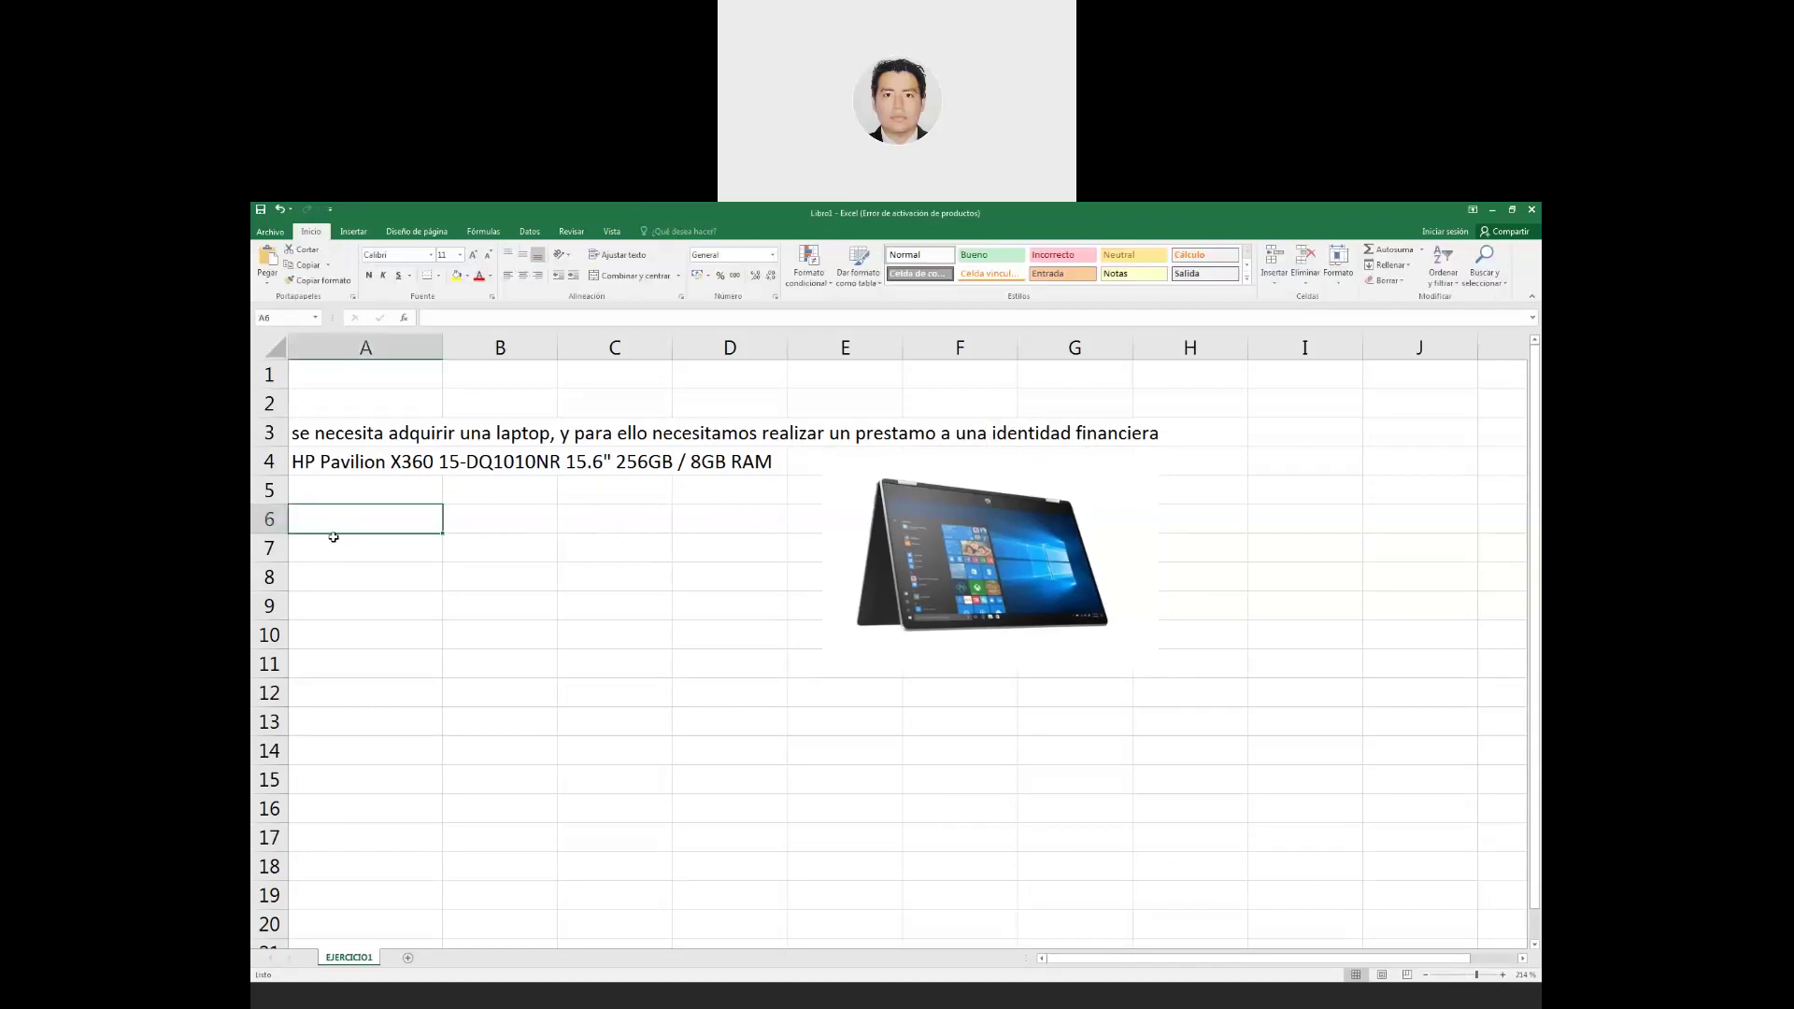
Label A6 'monto prestado' and enter the loan amount 4500 in B6.
{"action": "type", "text": "monto prestado"}
{"action": "key", "text": "Tab"}
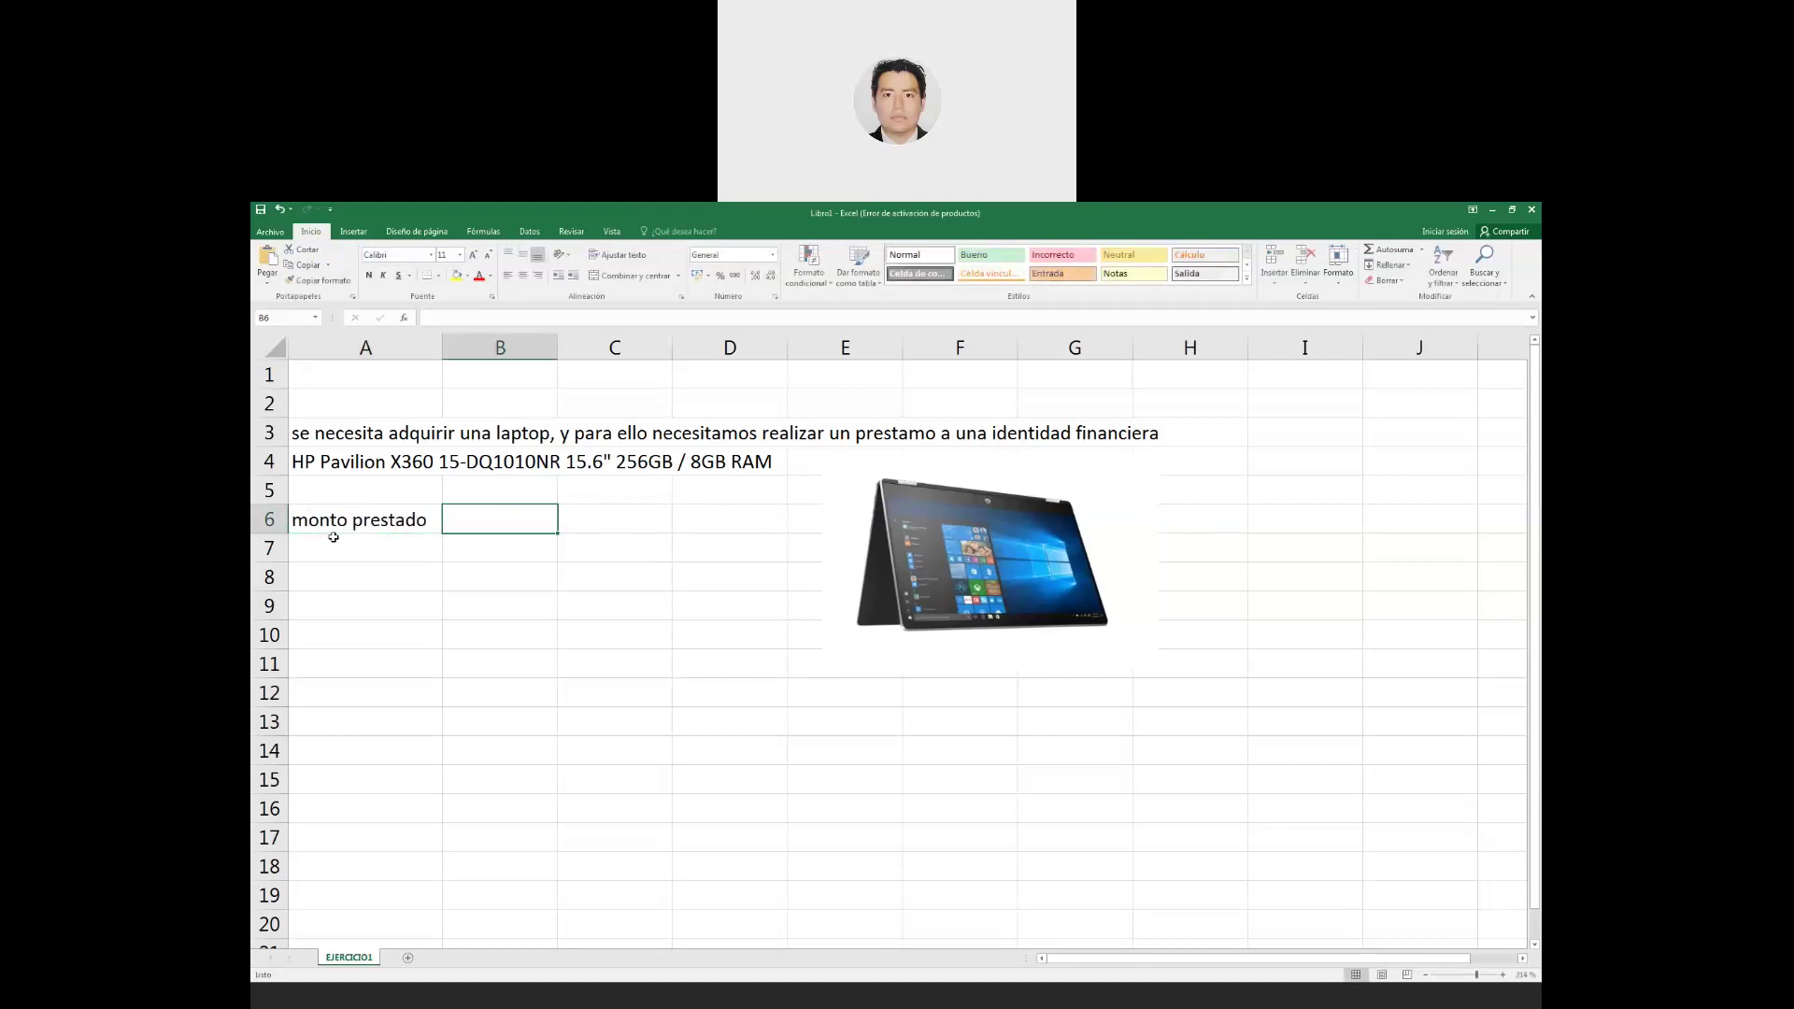
{"action": "left_click", "coordinate": [392, 998]}
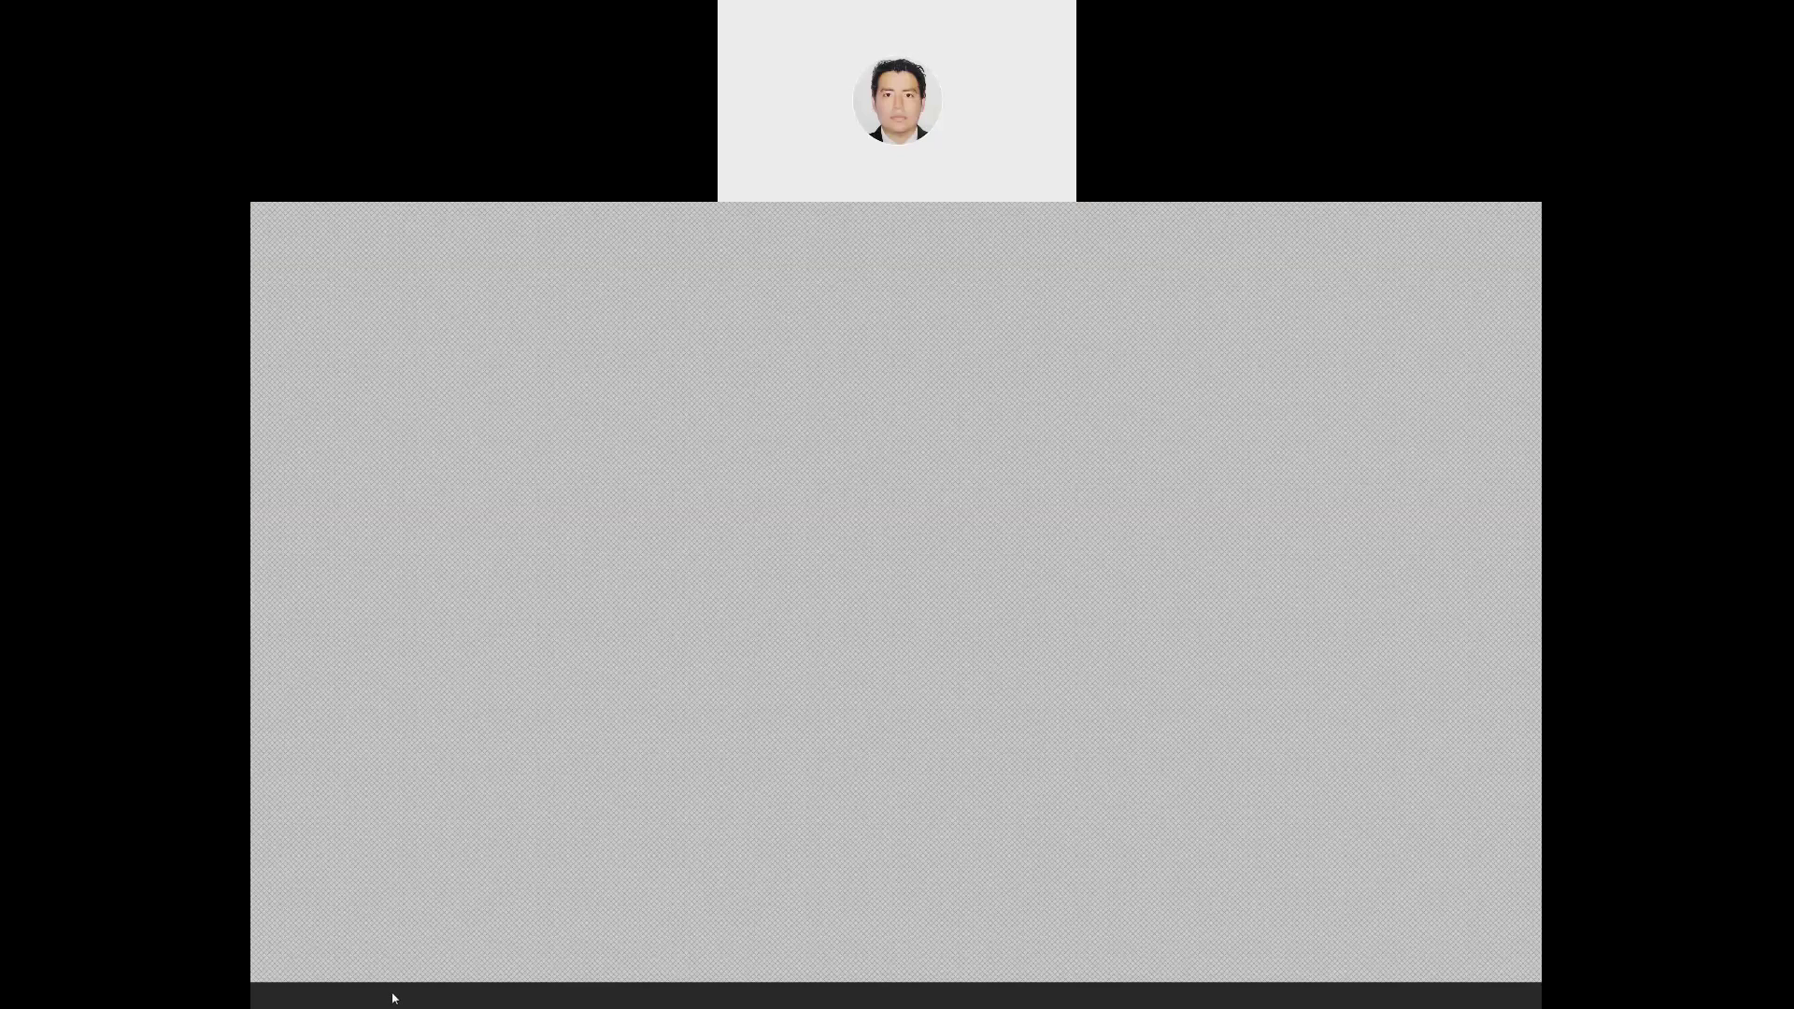
{"action": "left_click", "coordinate": [393, 998]}
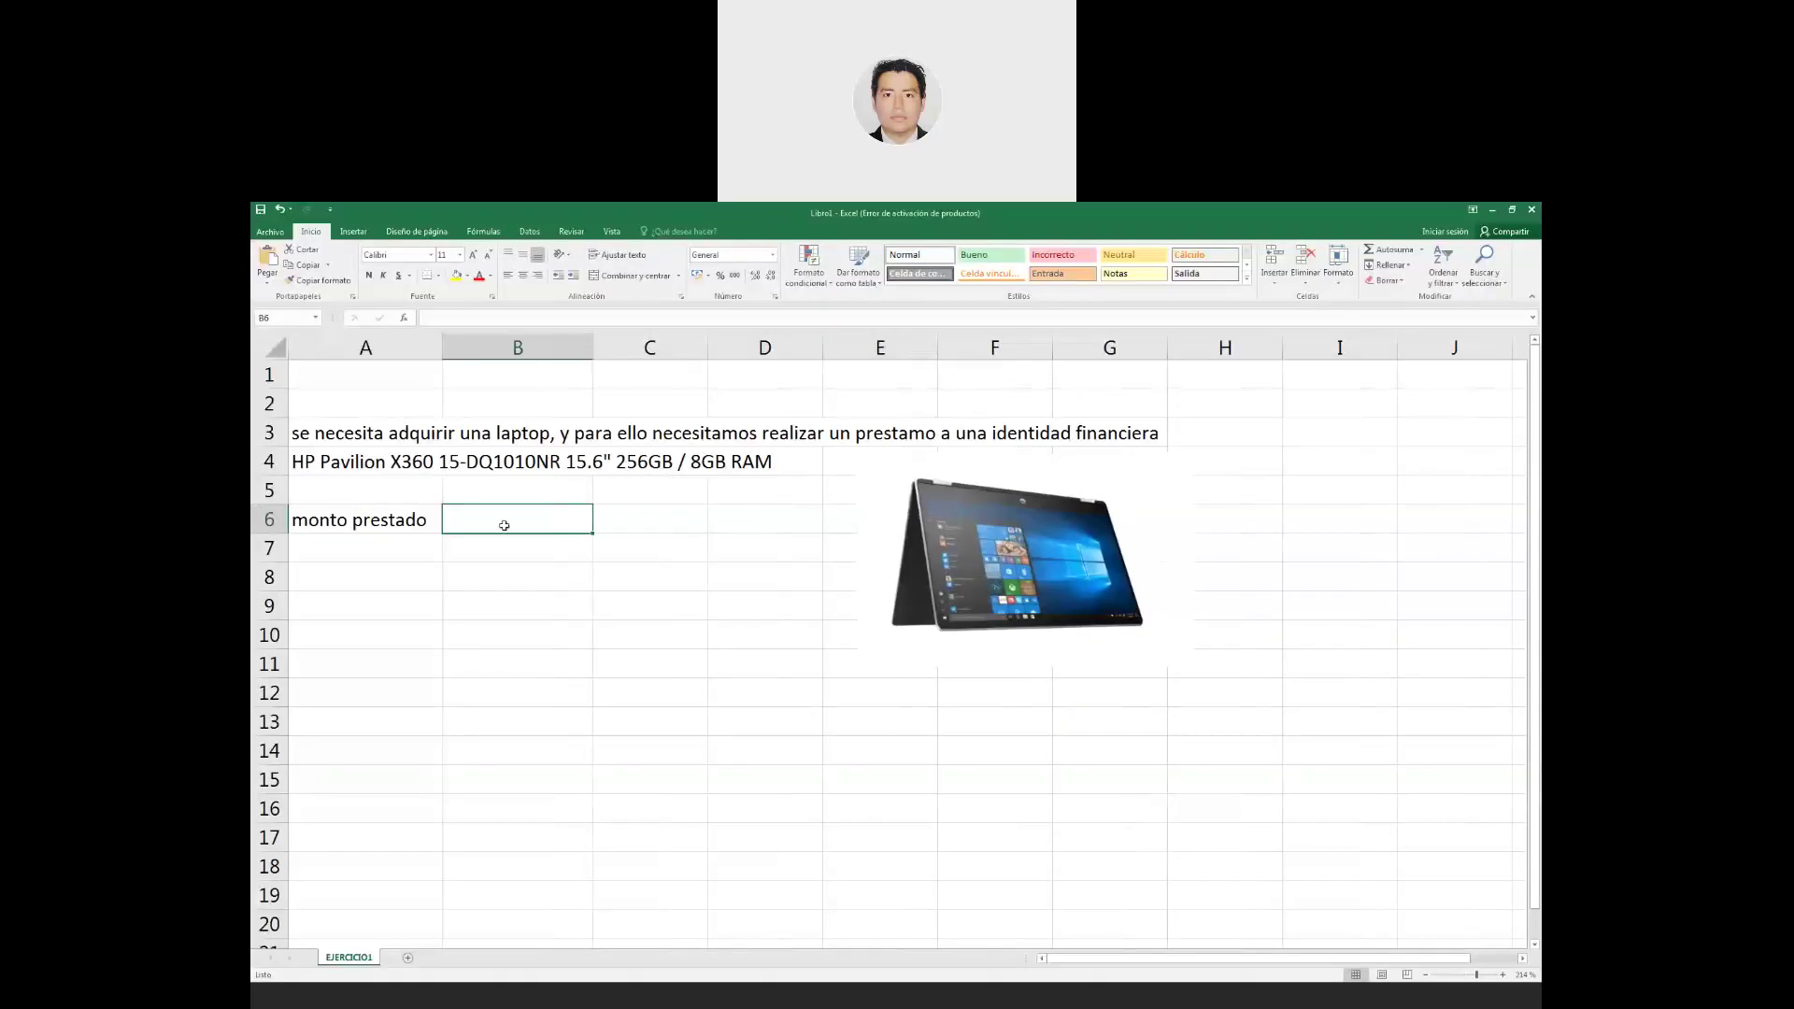
{"action": "type", "text": "4359"}
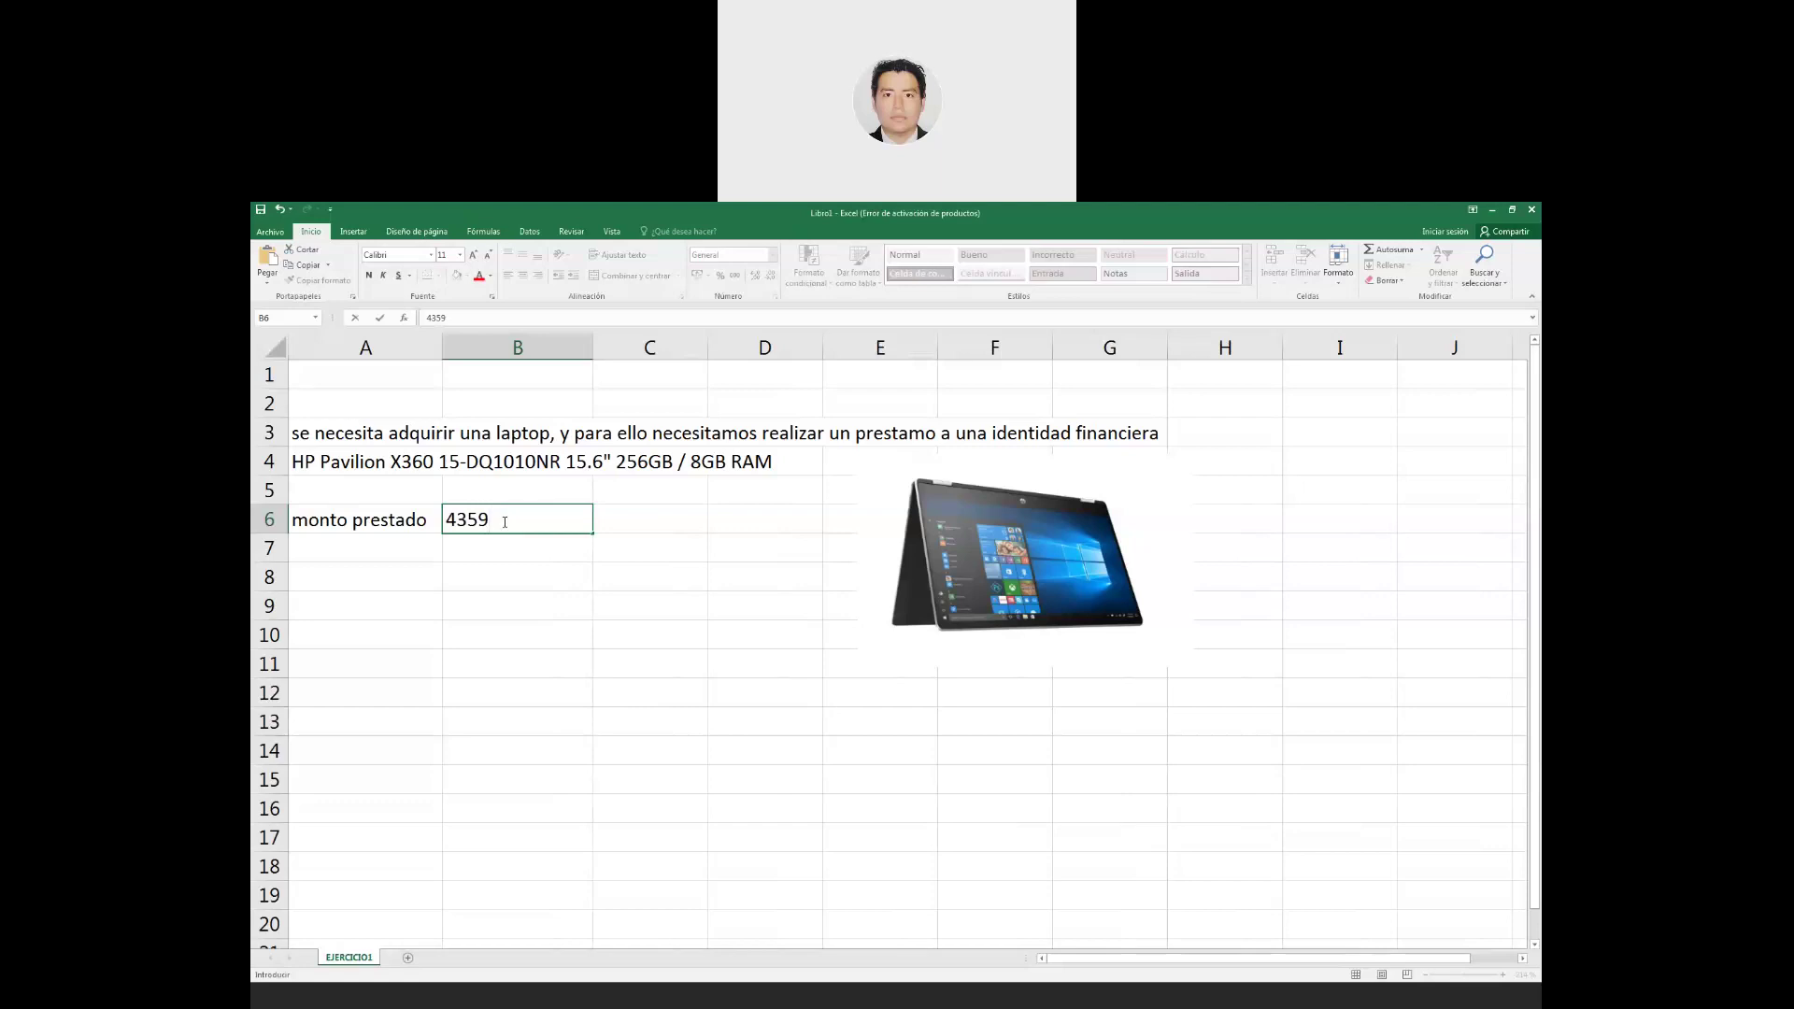
{"action": "key", "text": "BackSpace"}
{"action": "key", "text": "BackSpace"}
{"action": "key", "text": "BackSpace"}
{"action": "type", "text": "500"}
{"action": "key", "text": "Return"}
Format B6 as Moneda currency so it shows S/. 4,500.00.
{"action": "left_click", "coordinate": [505, 521]}
{"action": "left_click", "coordinate": [709, 282]}
{"action": "left_click", "coordinate": [746, 259]}
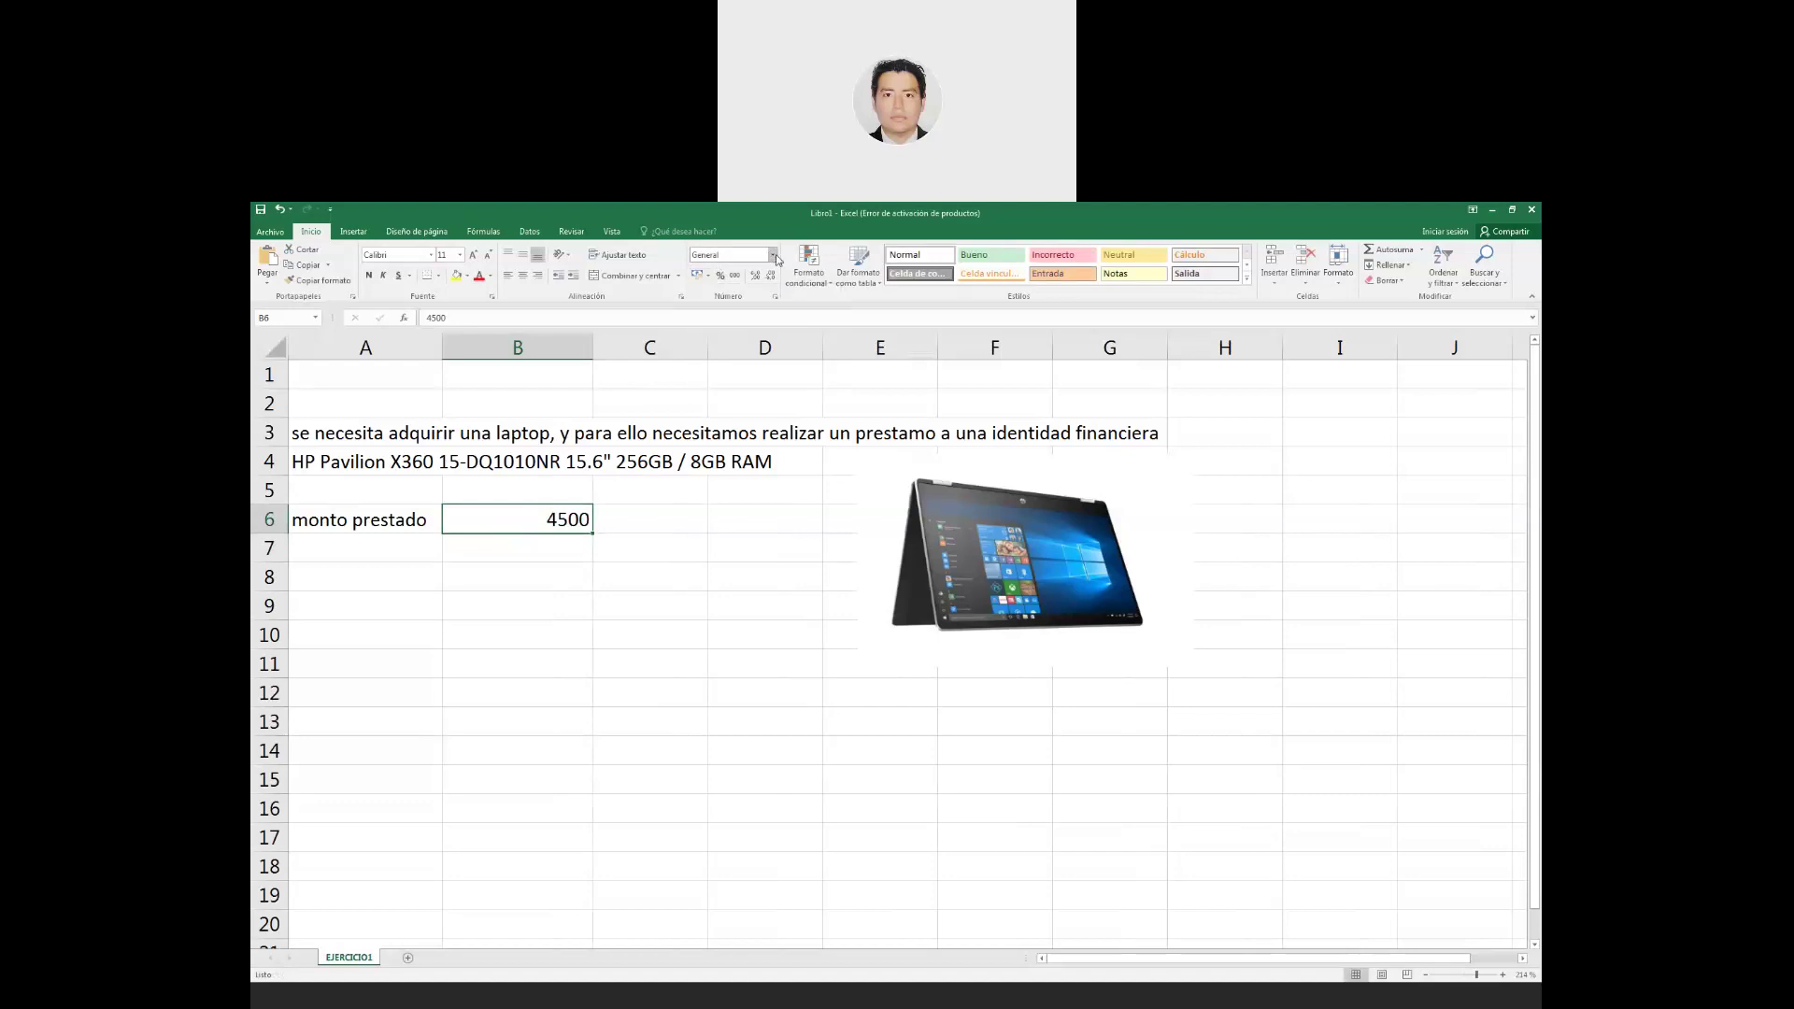
{"action": "left_click", "coordinate": [774, 255]}
{"action": "left_click", "coordinate": [757, 338]}
{"action": "left_click", "coordinate": [332, 465]}
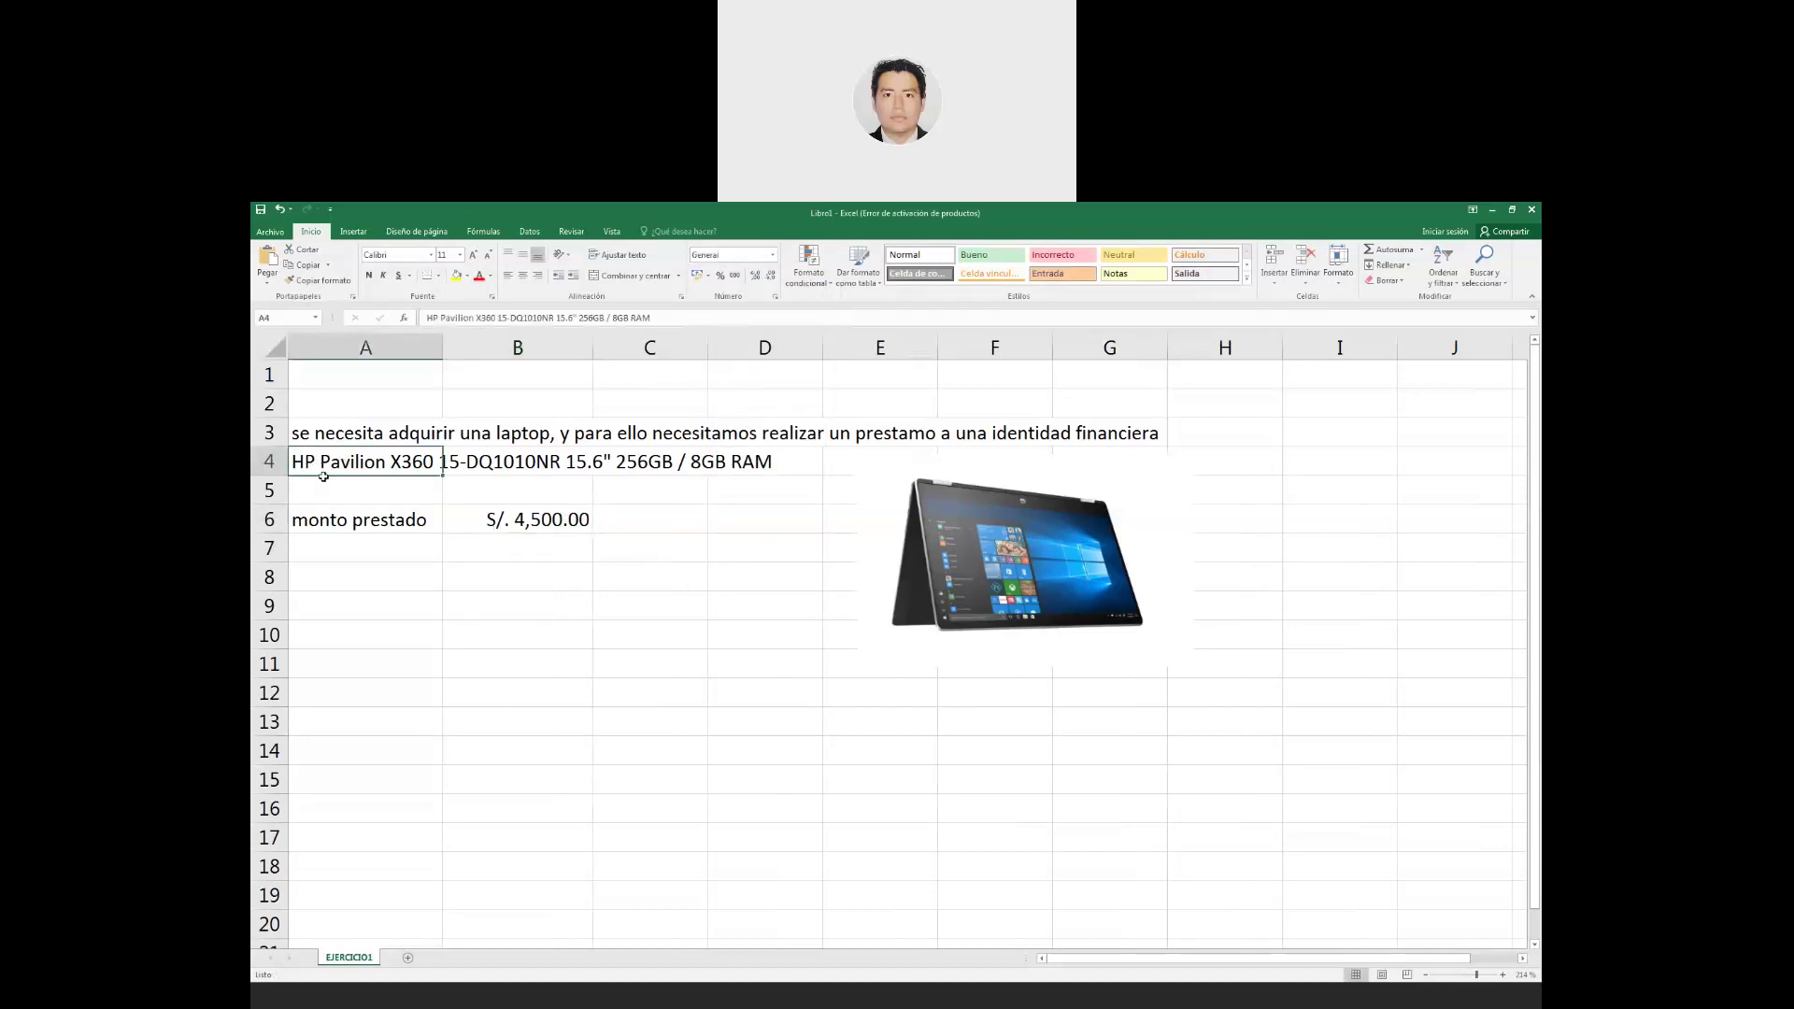
Enter 'interes anual' in A7, then return to the Linio laptop page.
{"action": "left_click", "coordinate": [333, 549]}
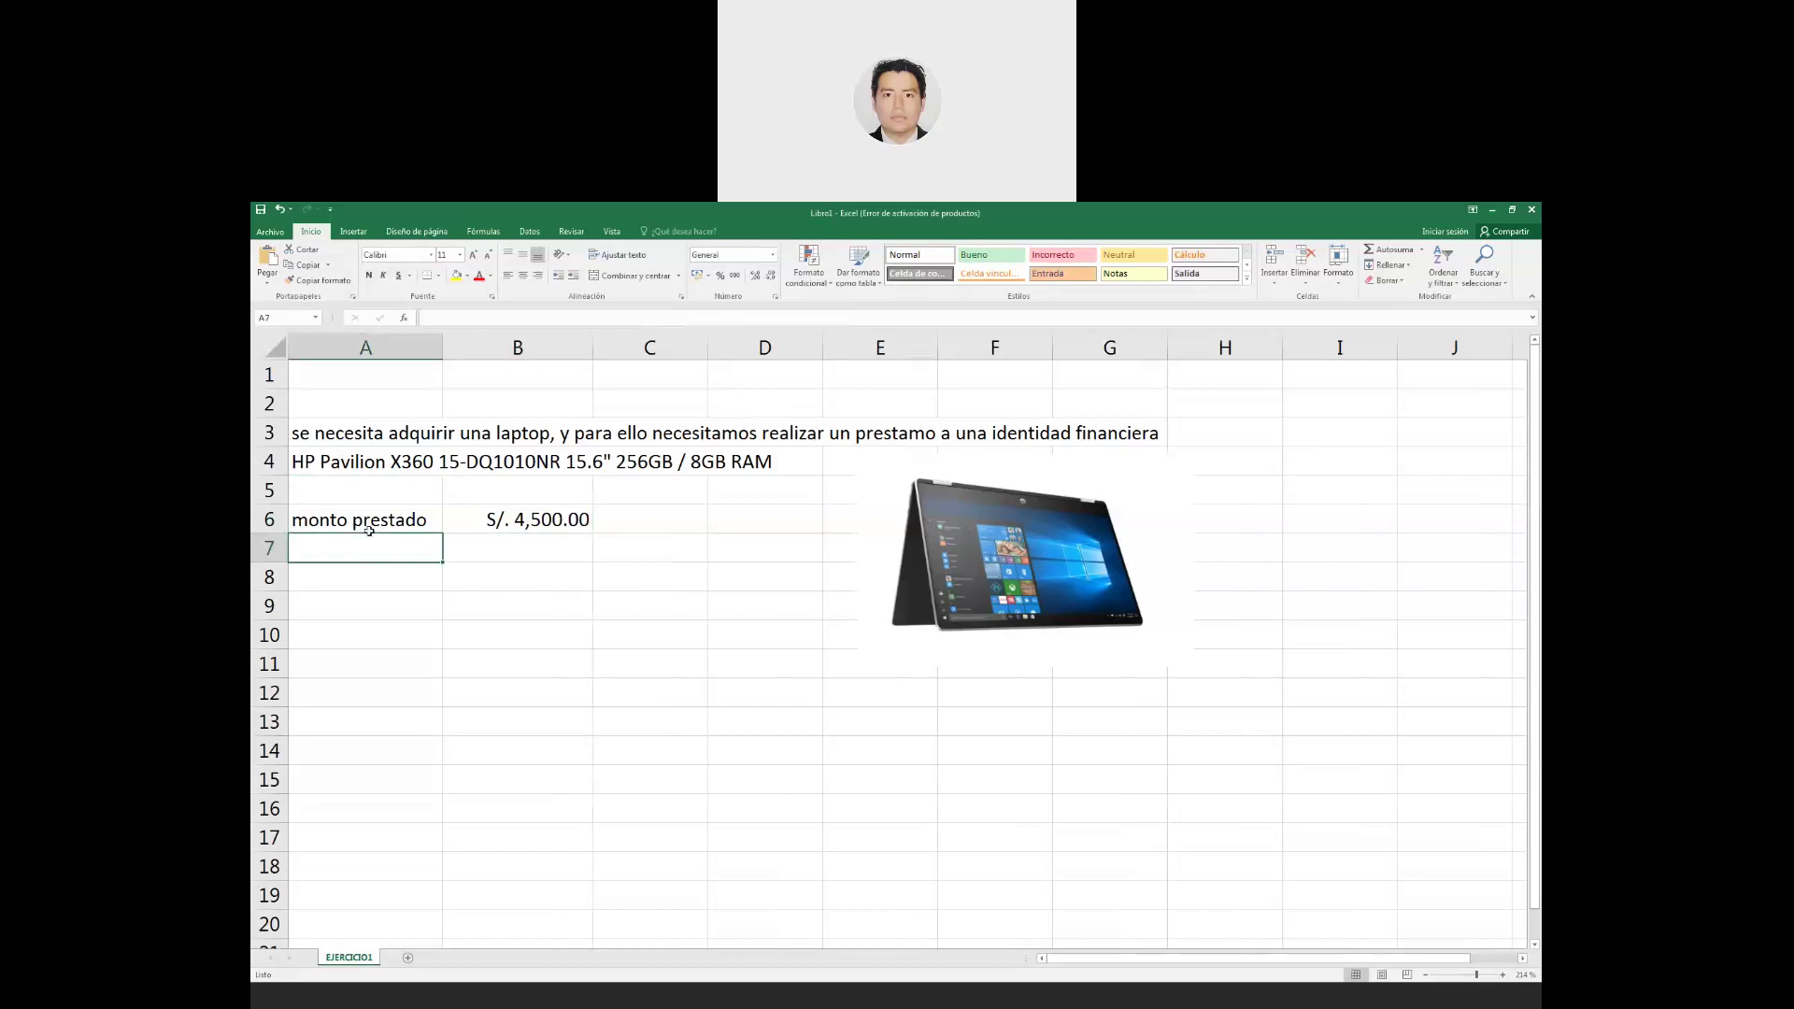
{"action": "type", "text": "intre"}
{"action": "key", "text": "BackSpace"}
{"action": "key", "text": "BackSpace"}
{"action": "type", "text": "eres"}
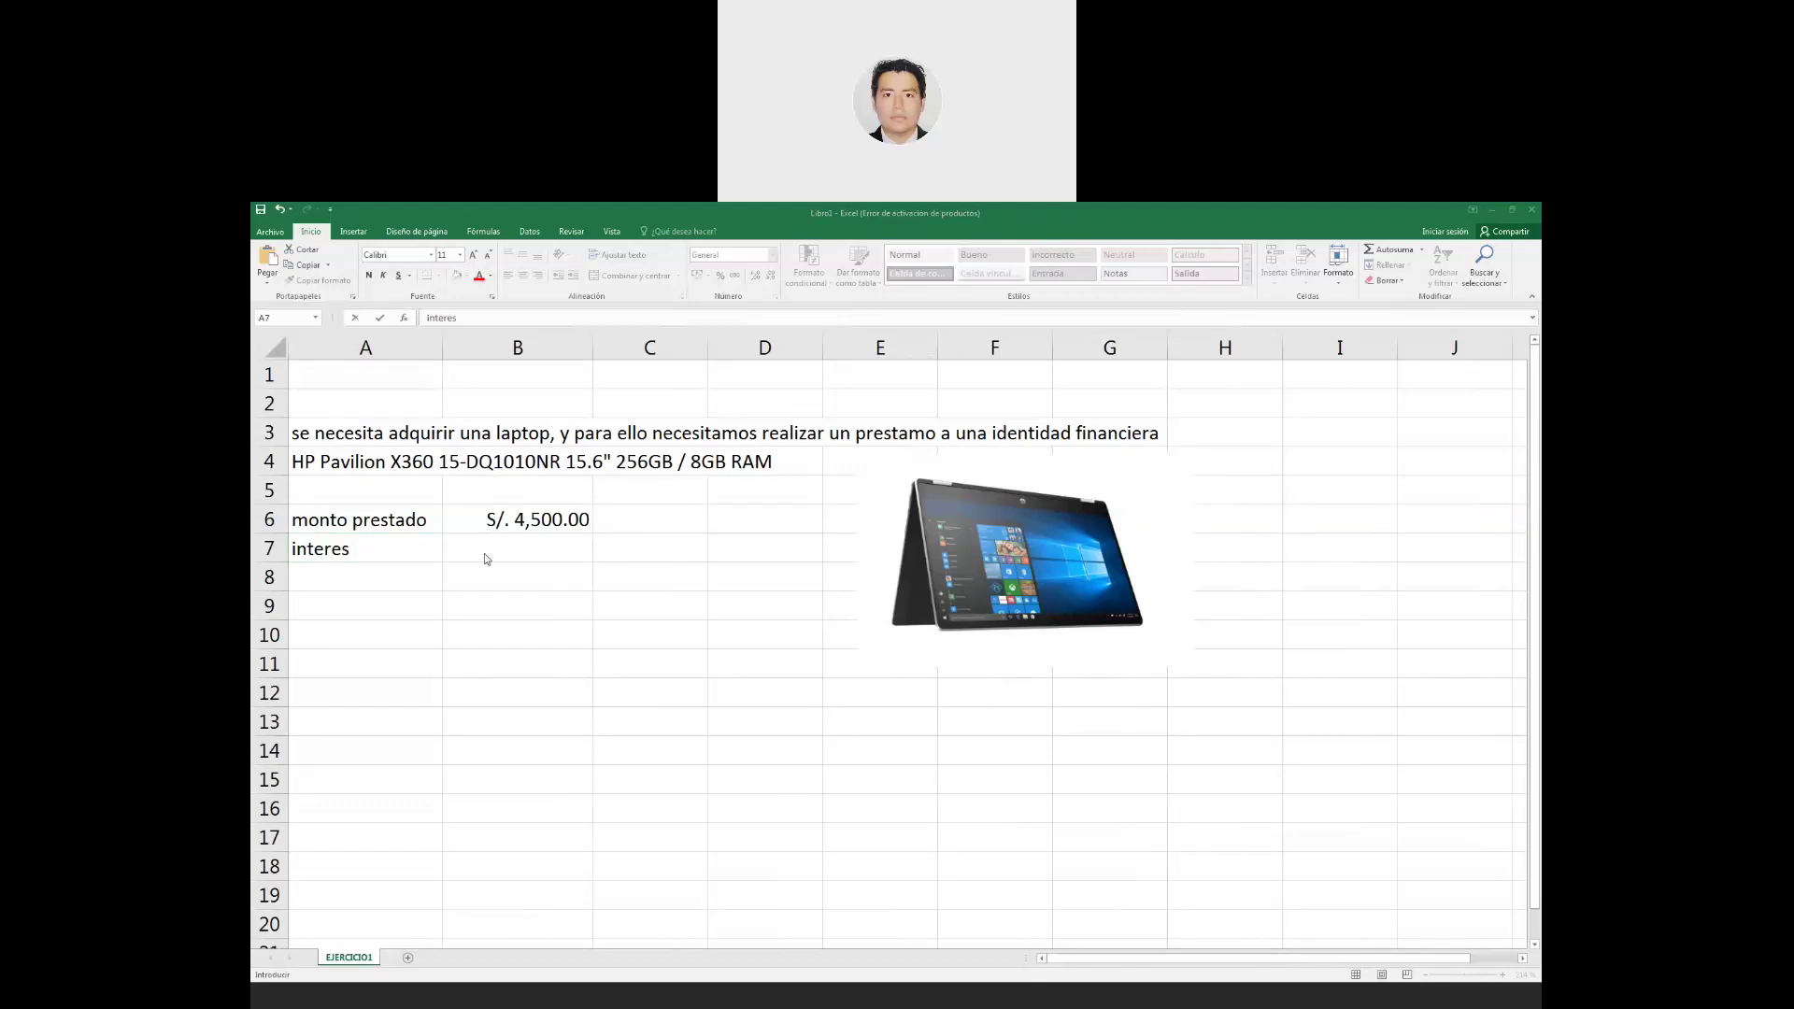
{"action": "left_click", "coordinate": [373, 549]}
{"action": "type", "text": "a"}
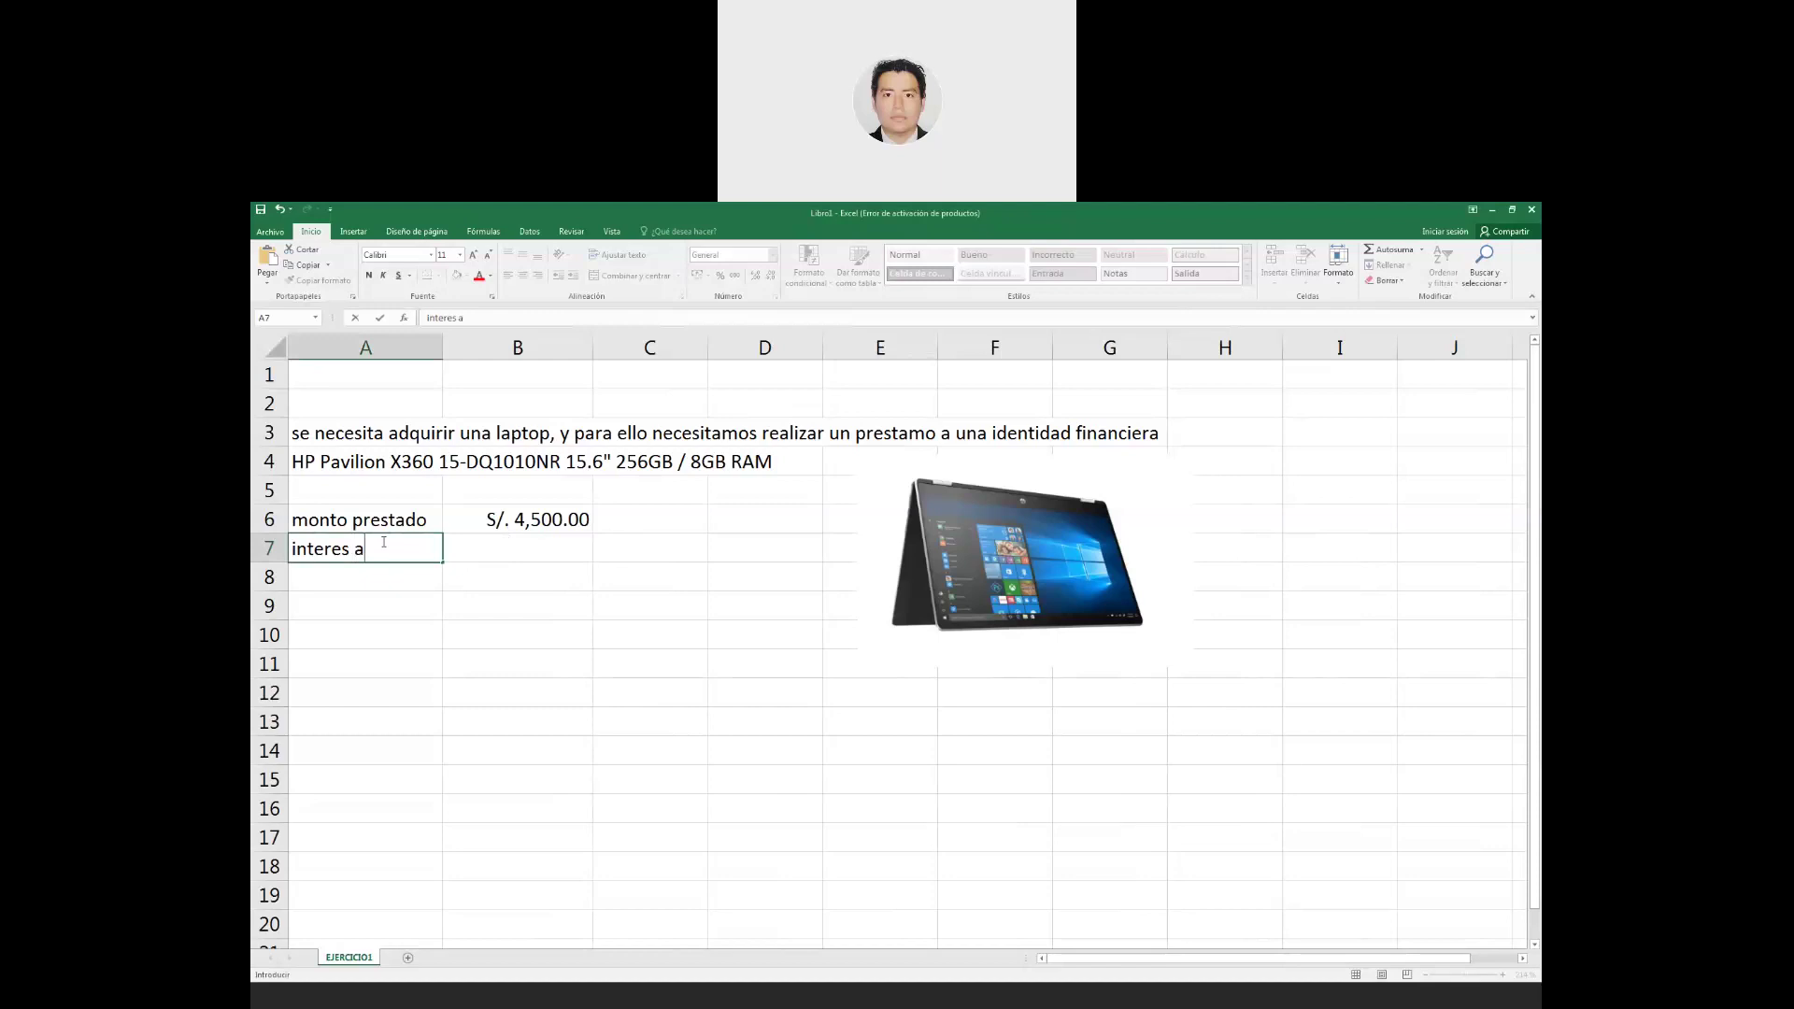
{"action": "type", "text": "nual"}
{"action": "key", "text": "Return"}
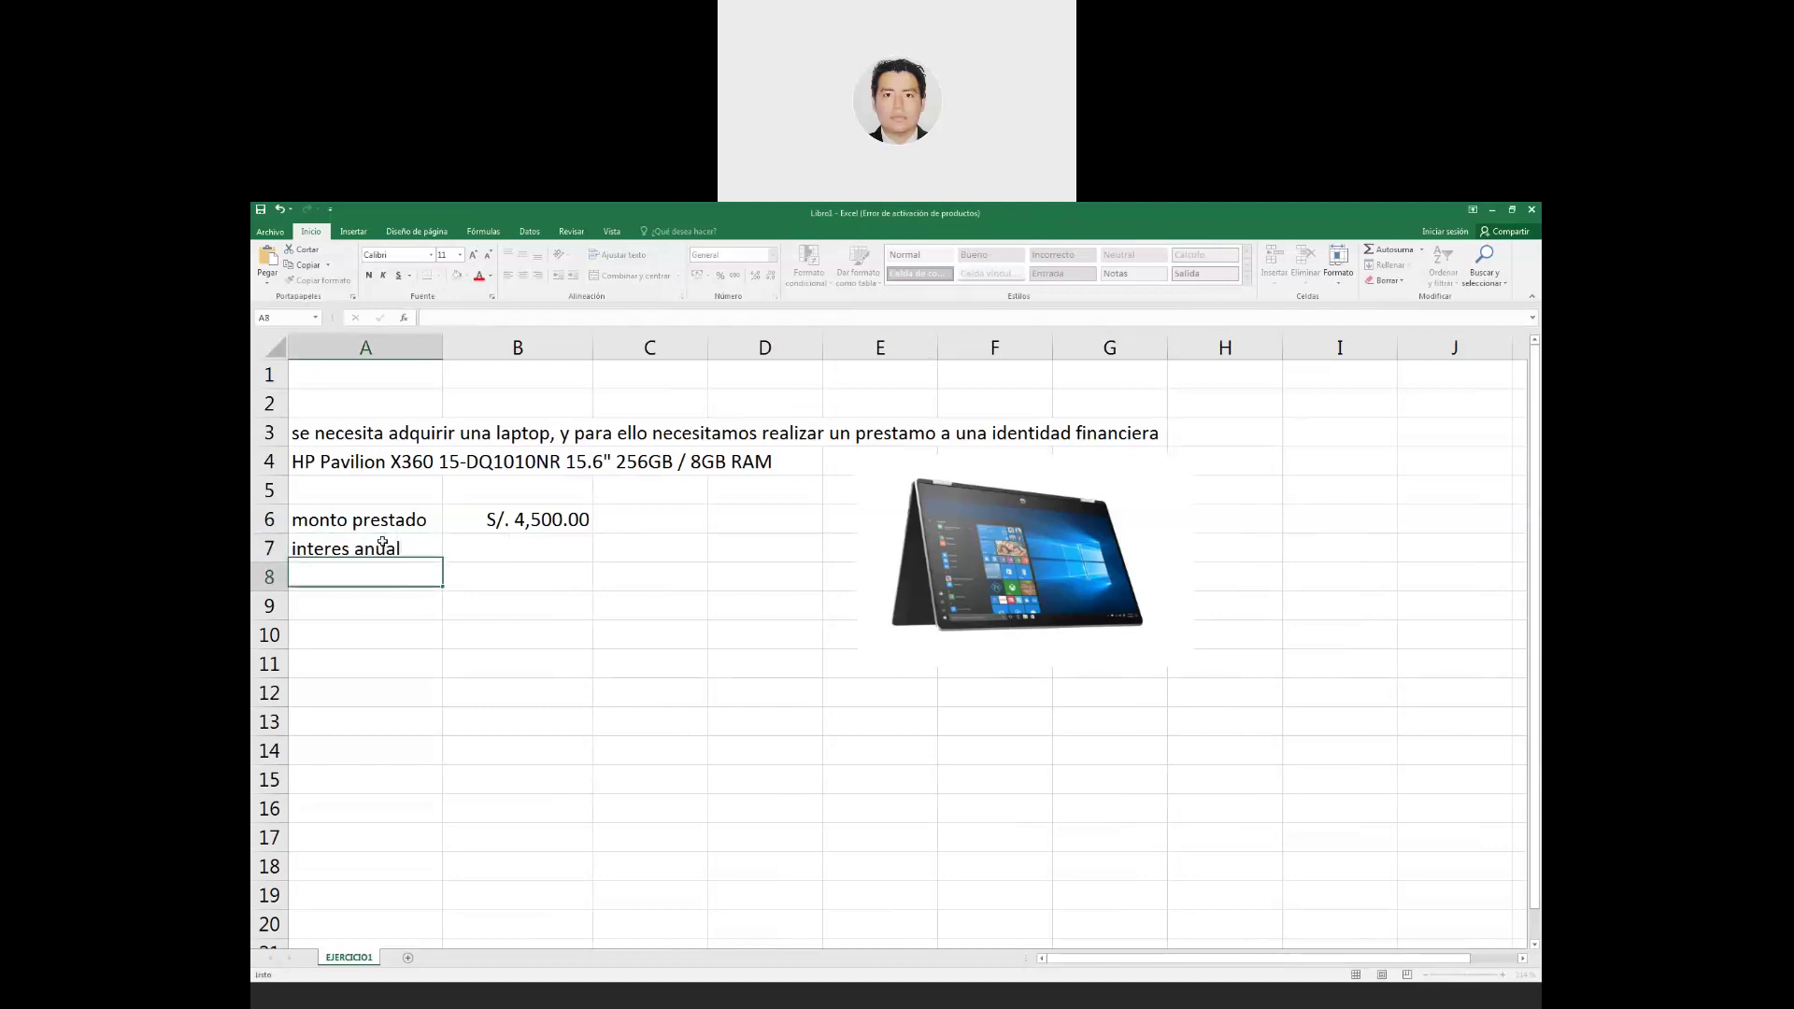
{"action": "left_click", "coordinate": [449, 580]}
{"action": "left_click", "coordinate": [423, 556]}
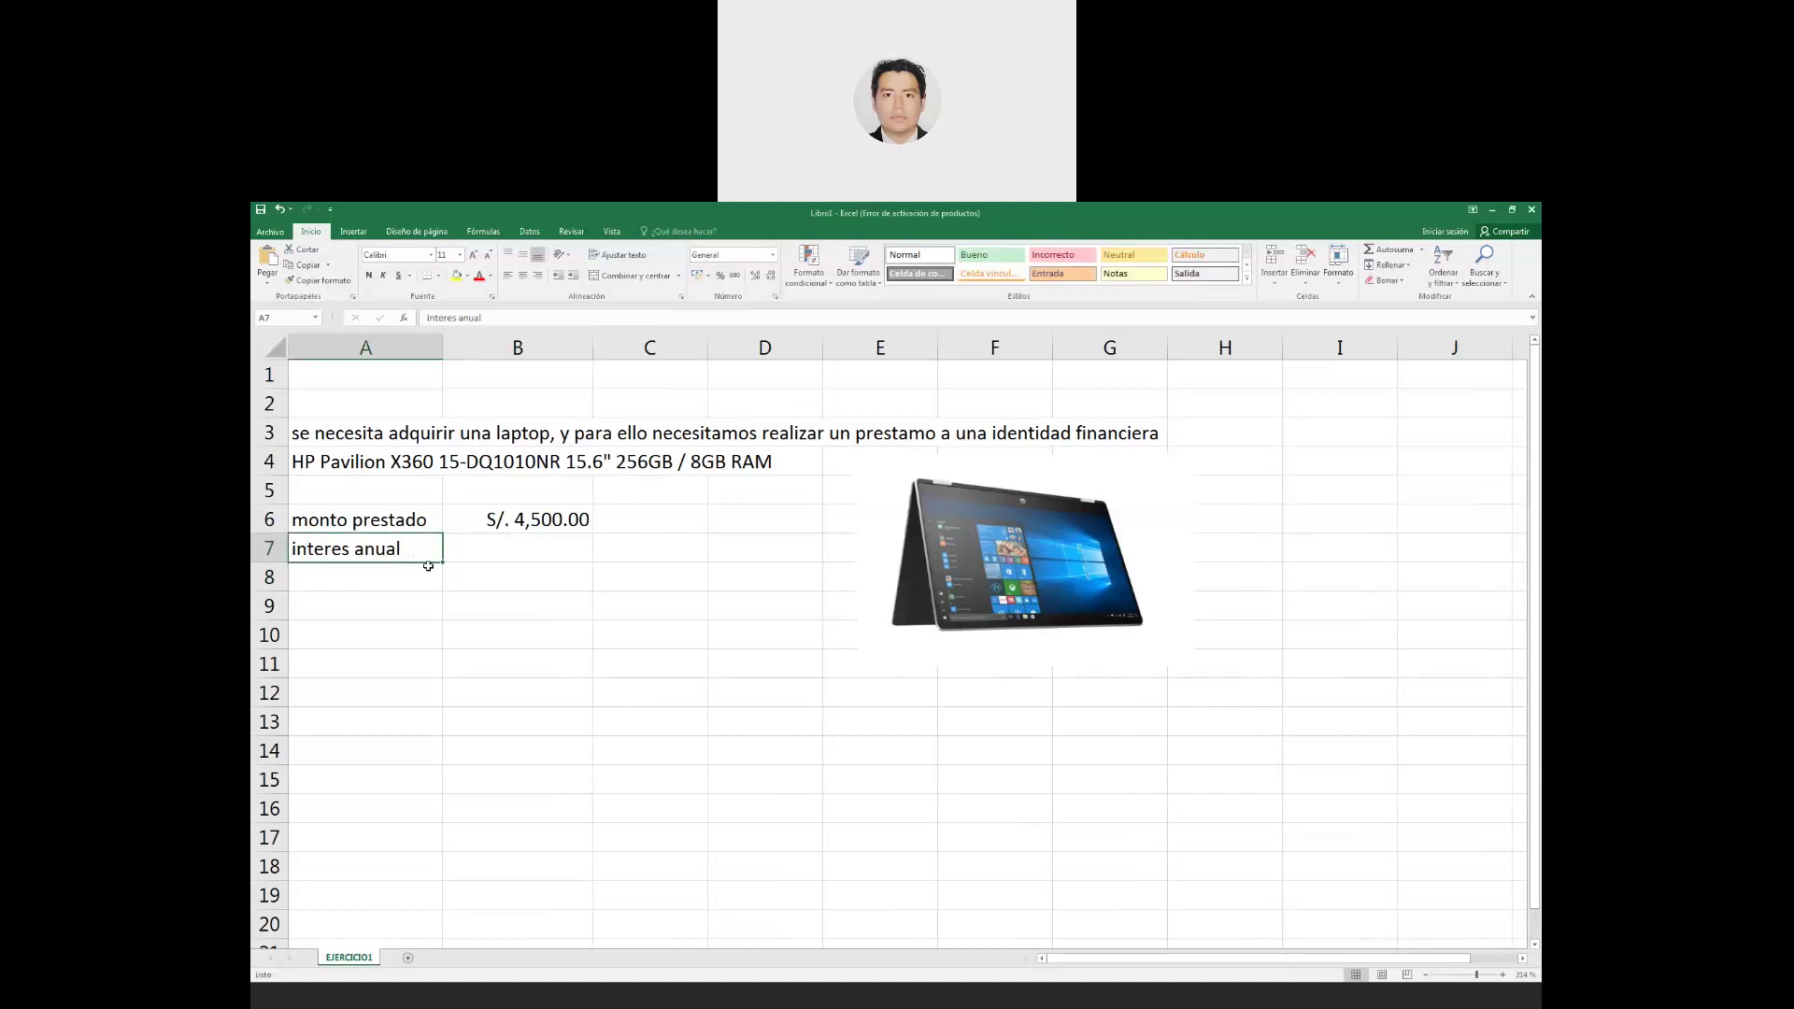
{"action": "left_click", "coordinate": [710, 550]}
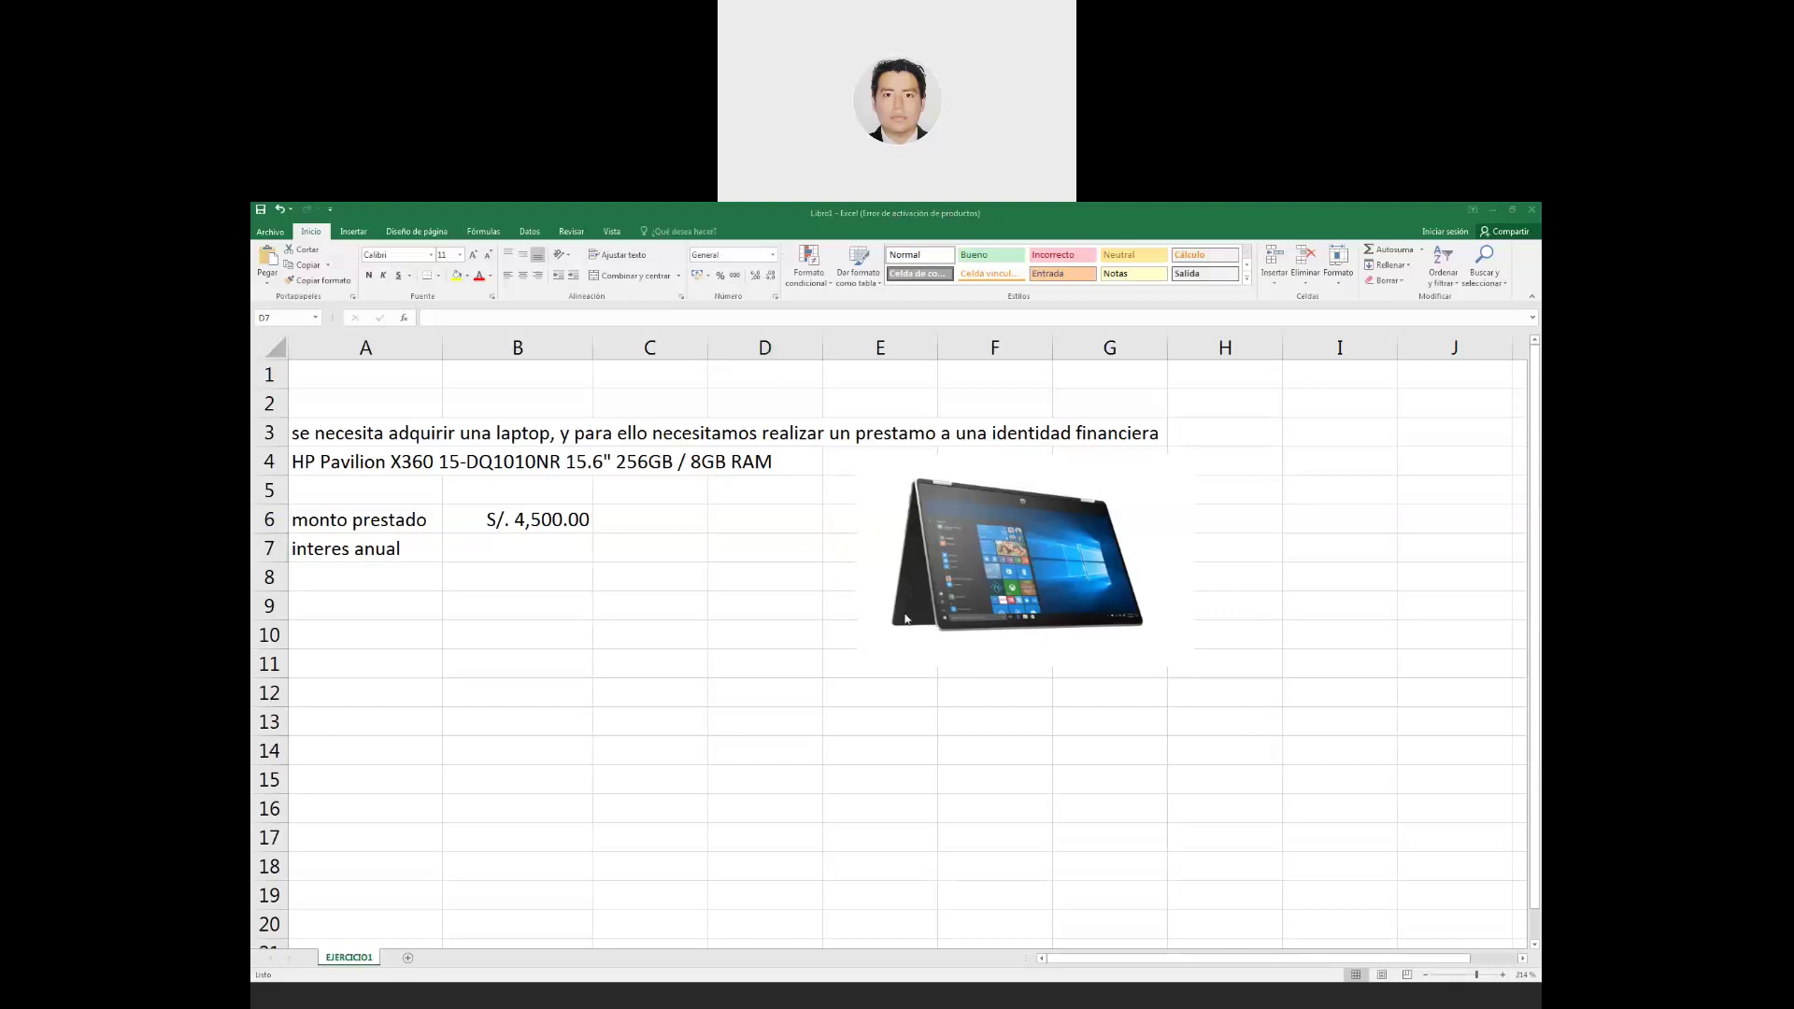
{"action": "key", "text": "alt+Tab"}
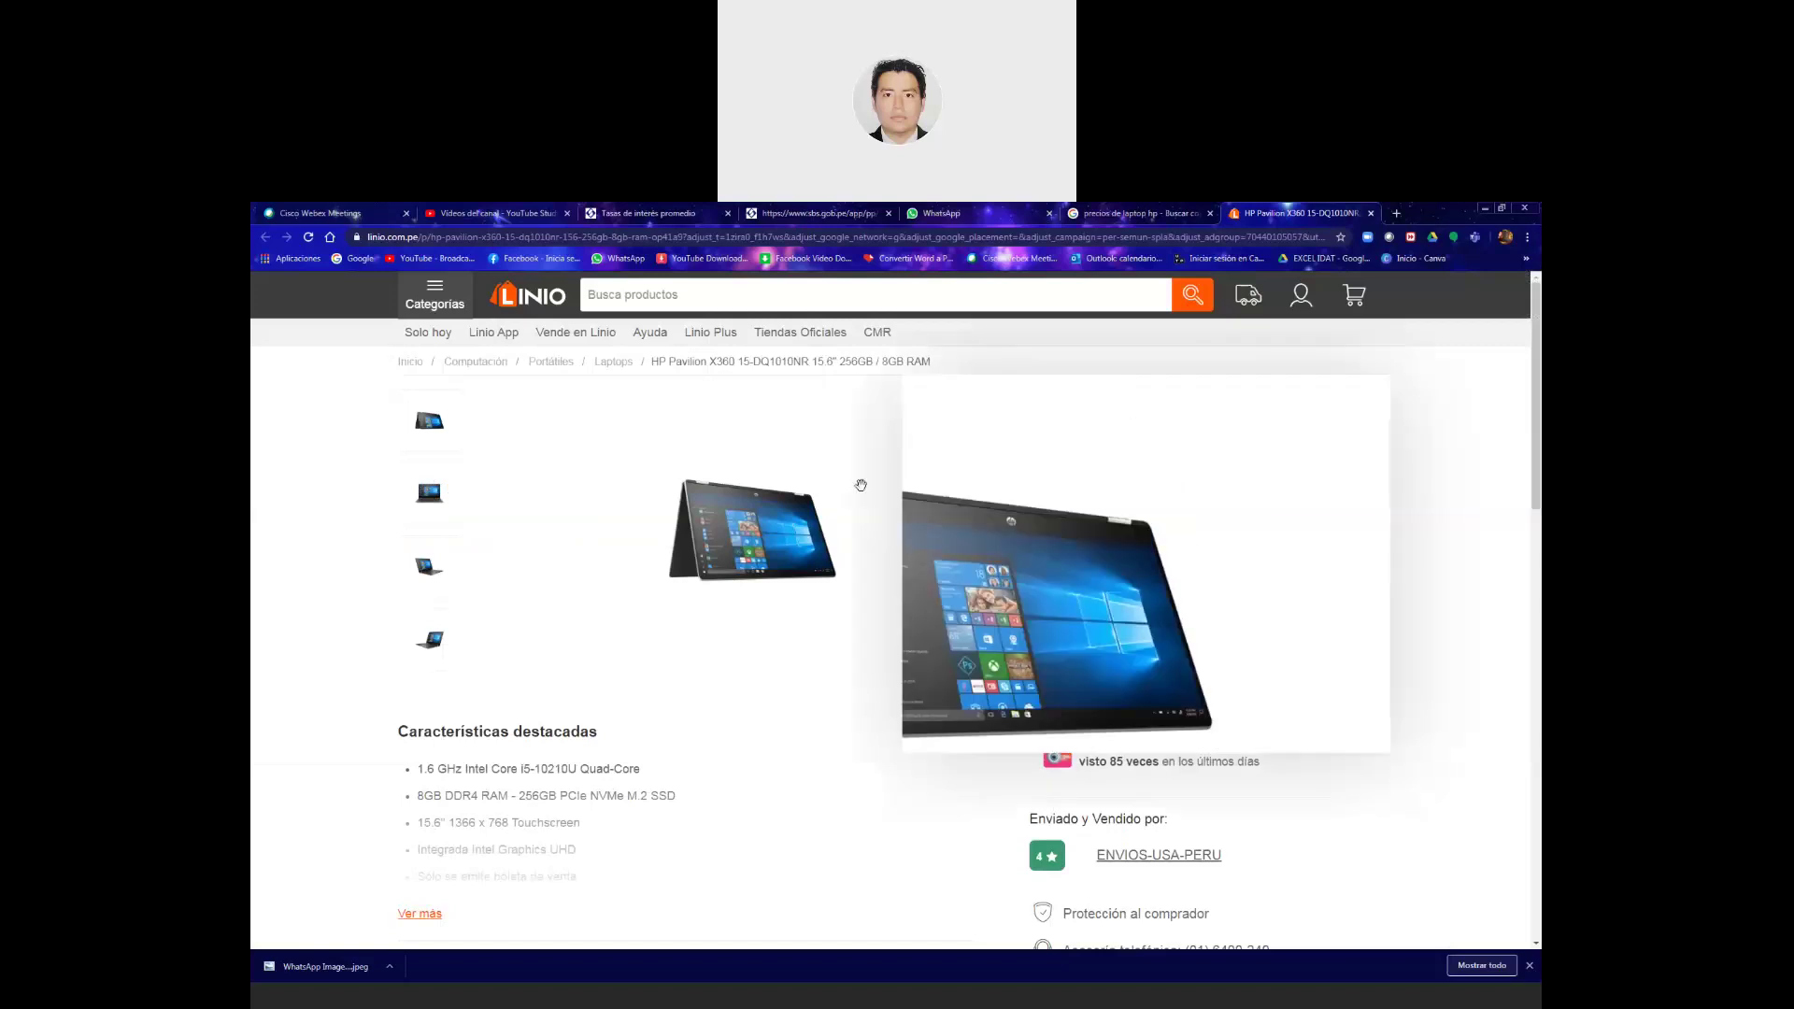
Open the SBS average interest rate page and browse the banking table for 05/06/2020.
{"action": "left_click", "coordinate": [671, 213]}
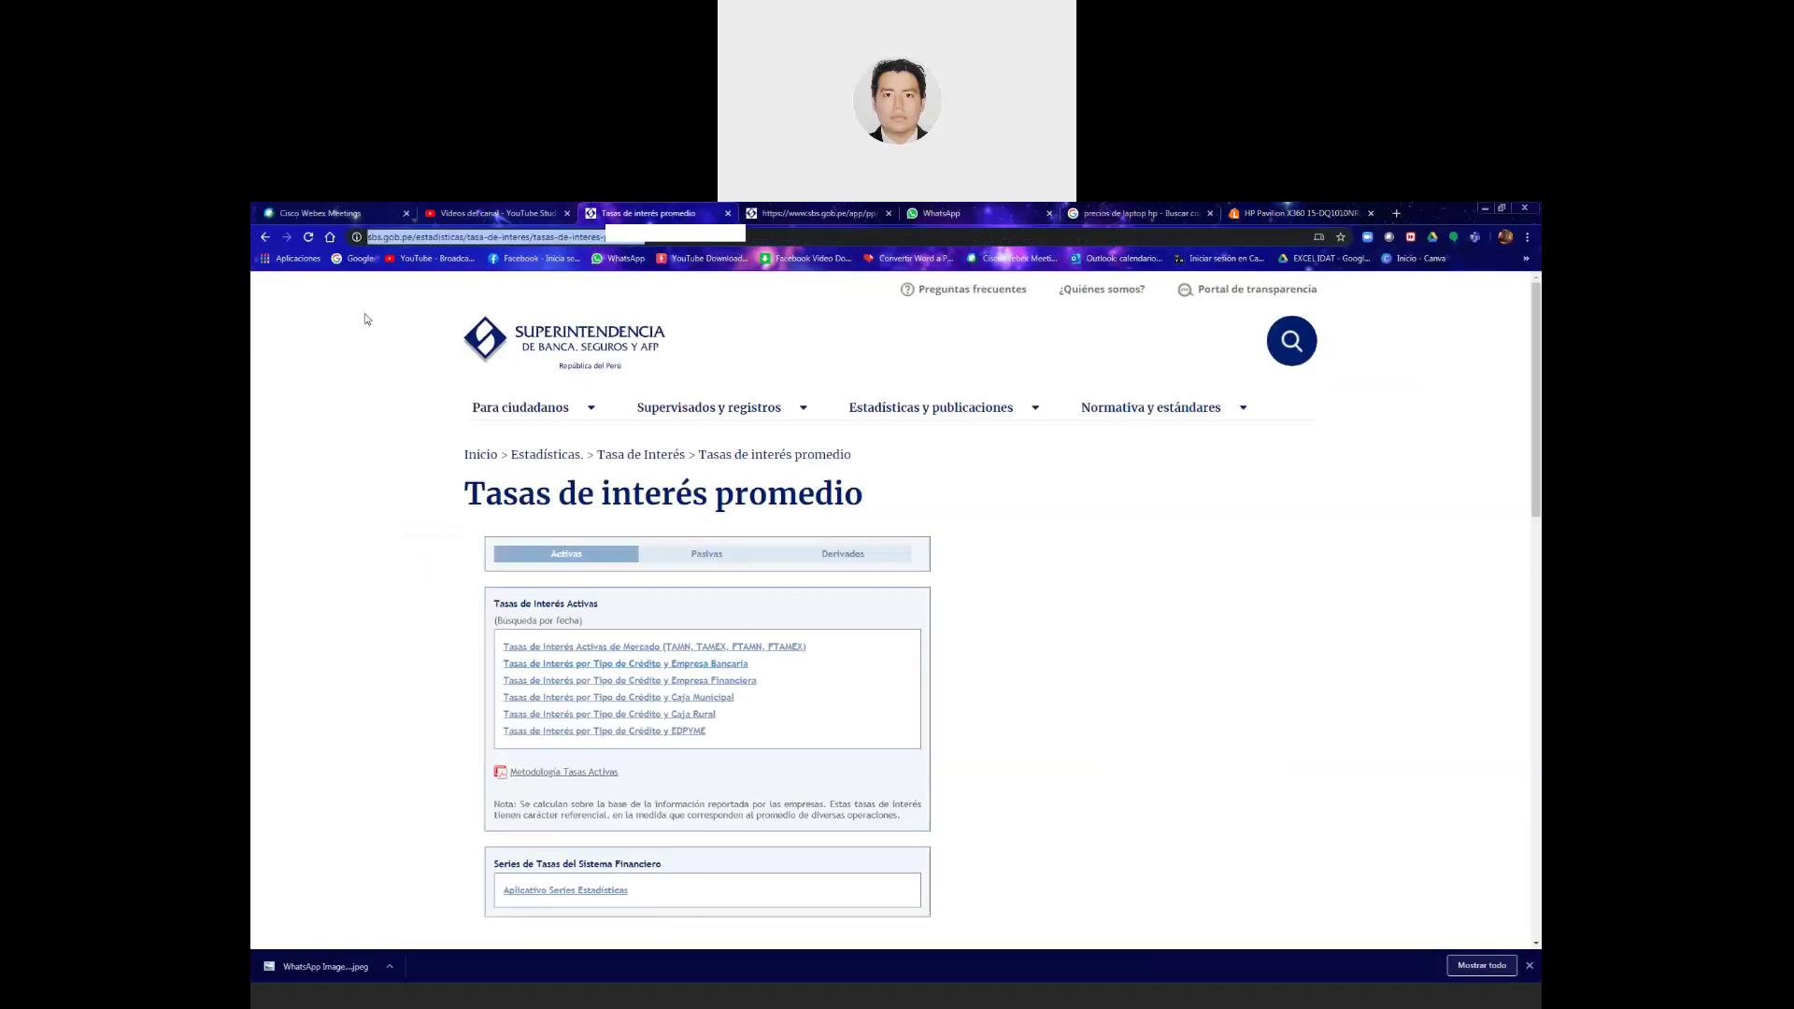
{"action": "left_click", "coordinate": [393, 236]}
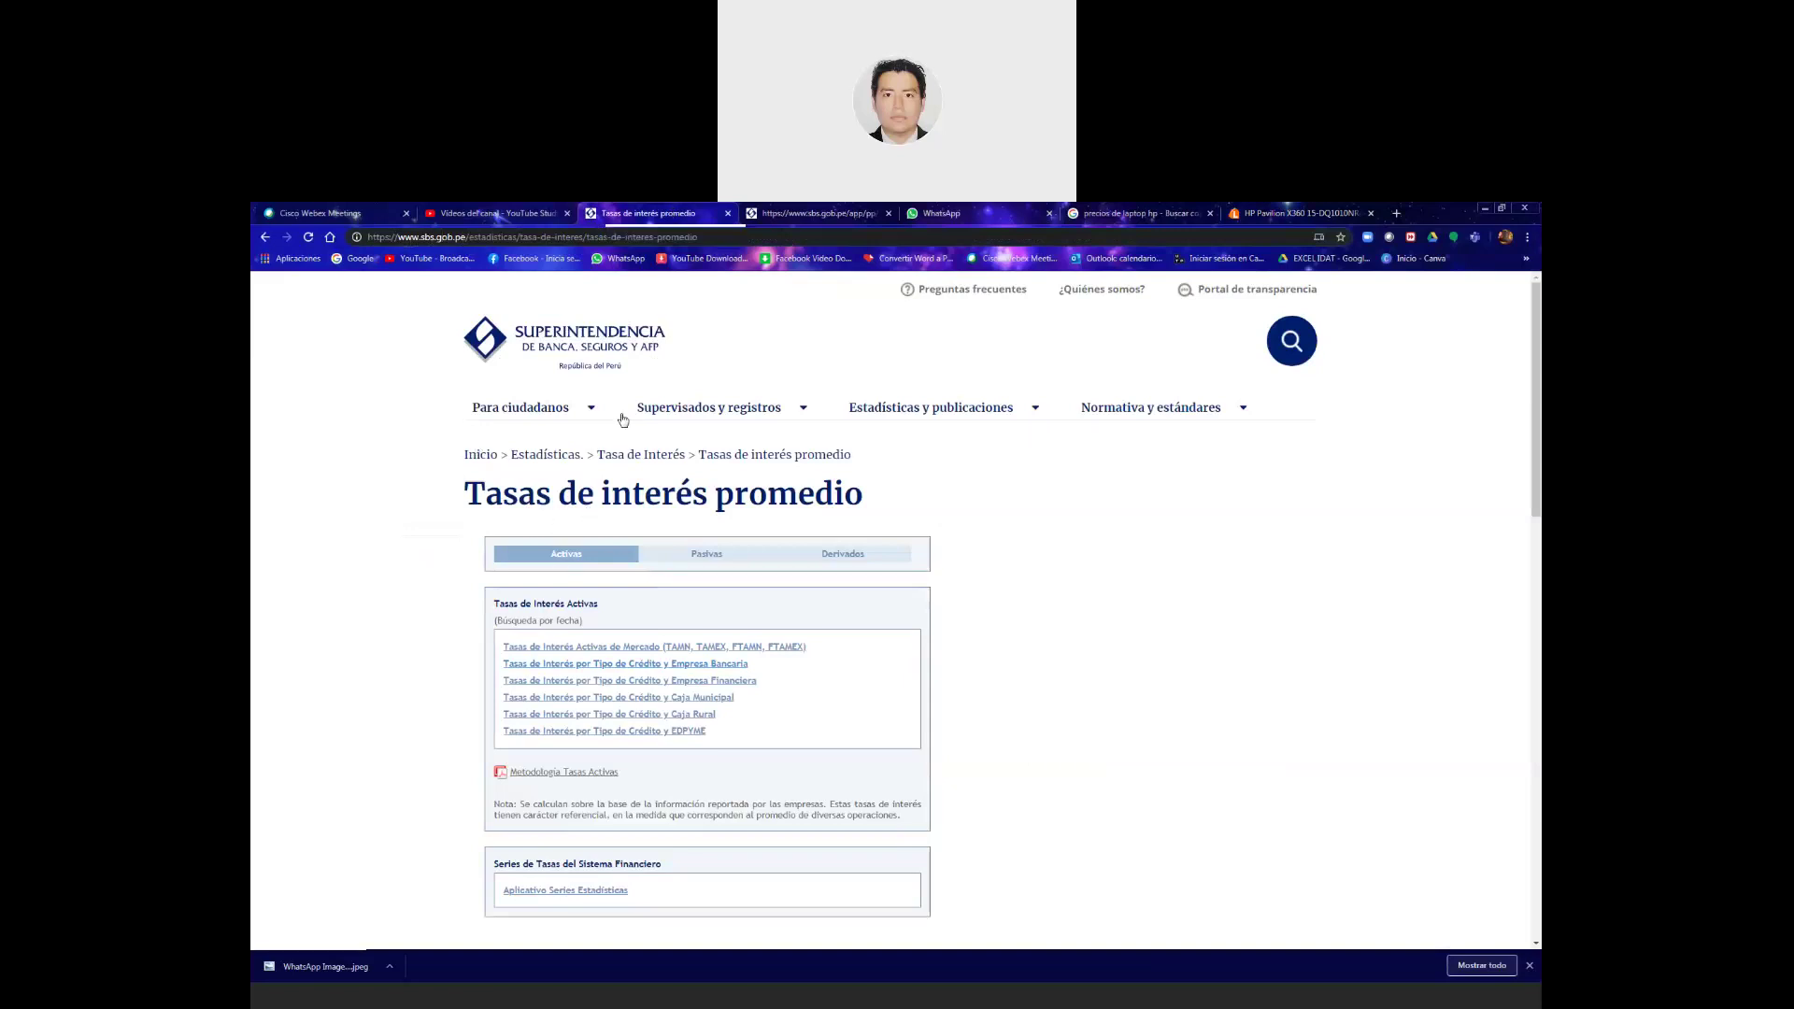
{"action": "left_click", "coordinate": [783, 216]}
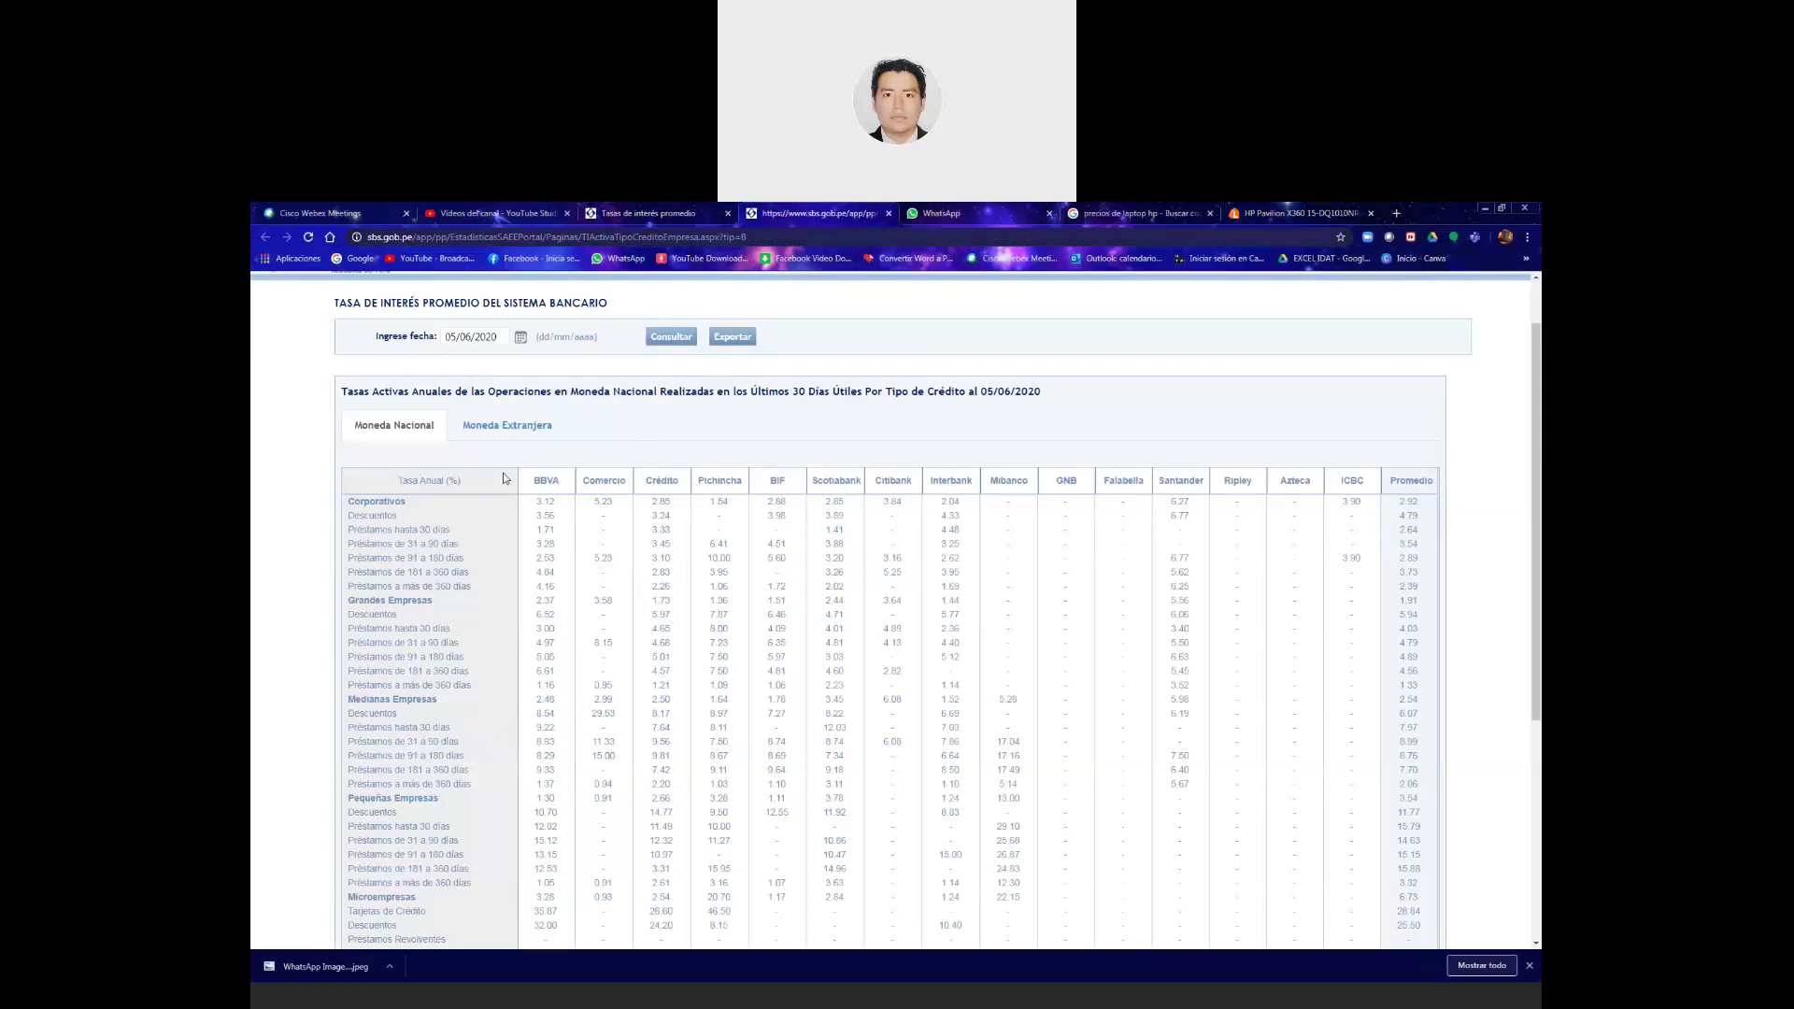
{"action": "scroll", "coordinate": [449, 505], "scroll_direction": "down", "scroll_amount": 2}
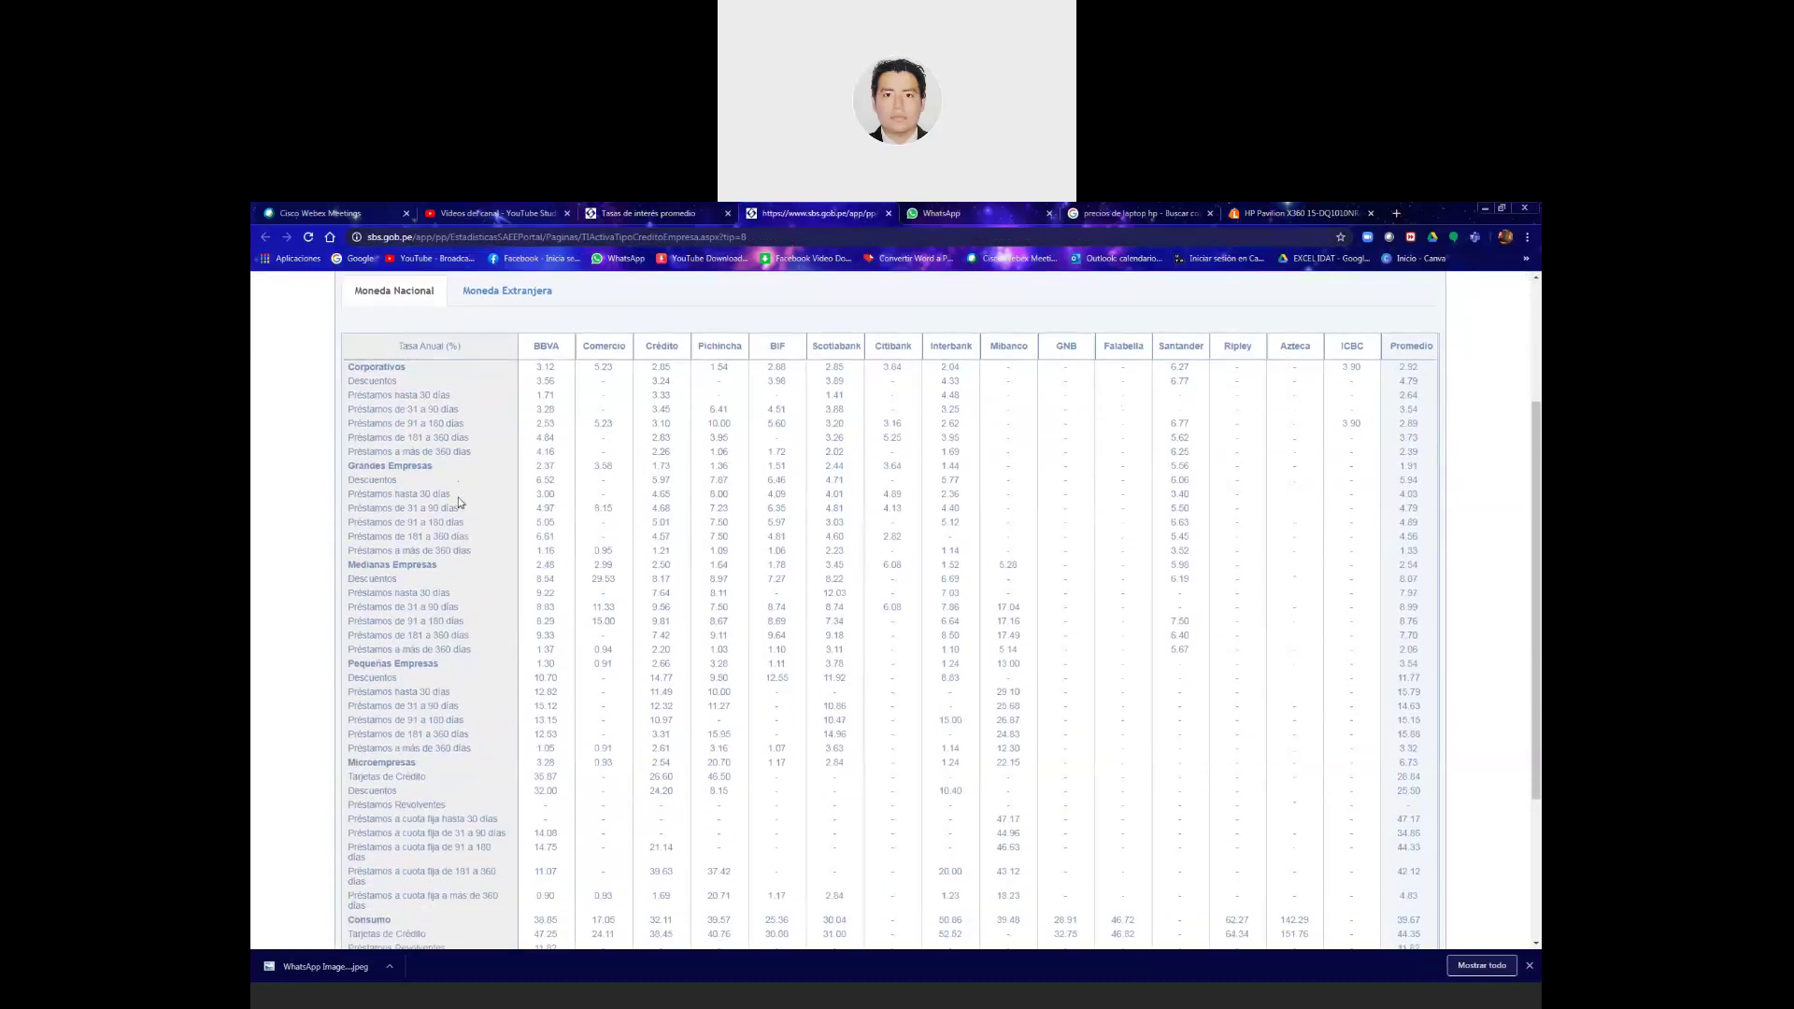
{"action": "scroll", "coordinate": [468, 502], "scroll_direction": "down", "scroll_amount": 2}
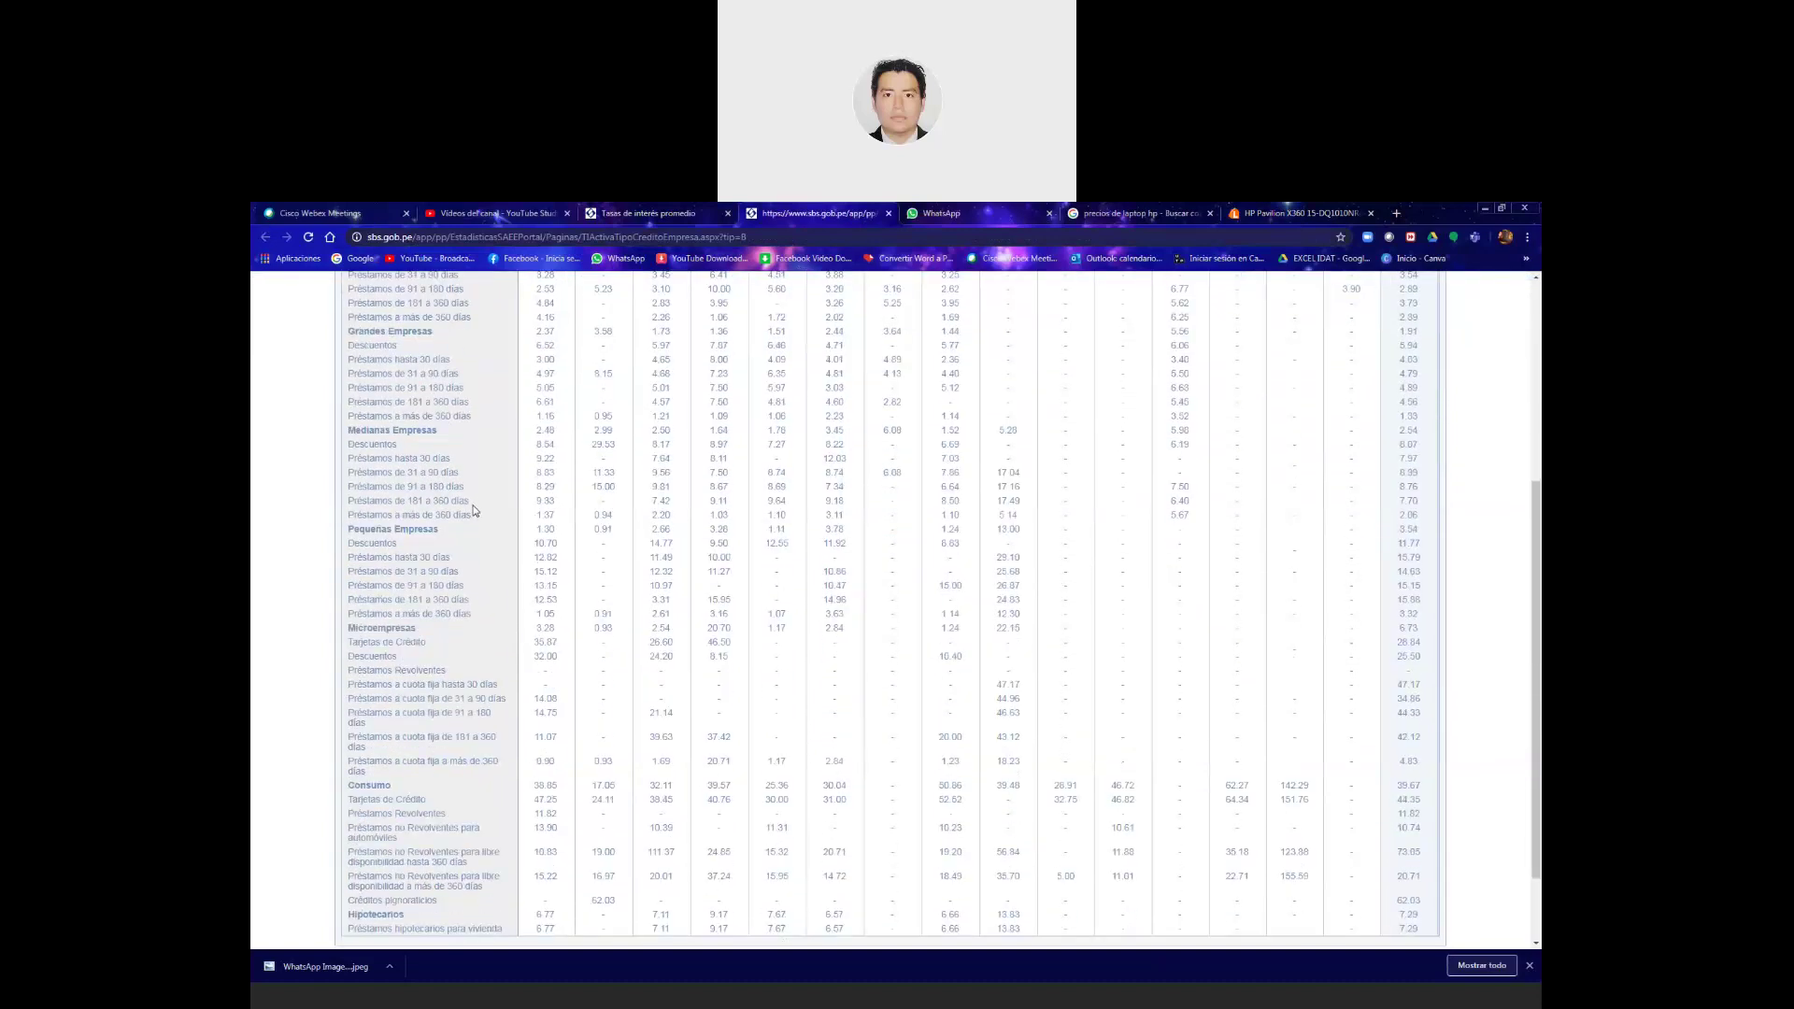
{"action": "scroll", "coordinate": [474, 512], "scroll_direction": "down", "scroll_amount": 1}
{"action": "scroll", "coordinate": [477, 510], "scroll_direction": "up", "scroll_amount": 1}
{"action": "scroll", "coordinate": [479, 509], "scroll_direction": "up", "scroll_amount": 1}
{"action": "scroll", "coordinate": [479, 509], "scroll_direction": "down", "scroll_amount": 2}
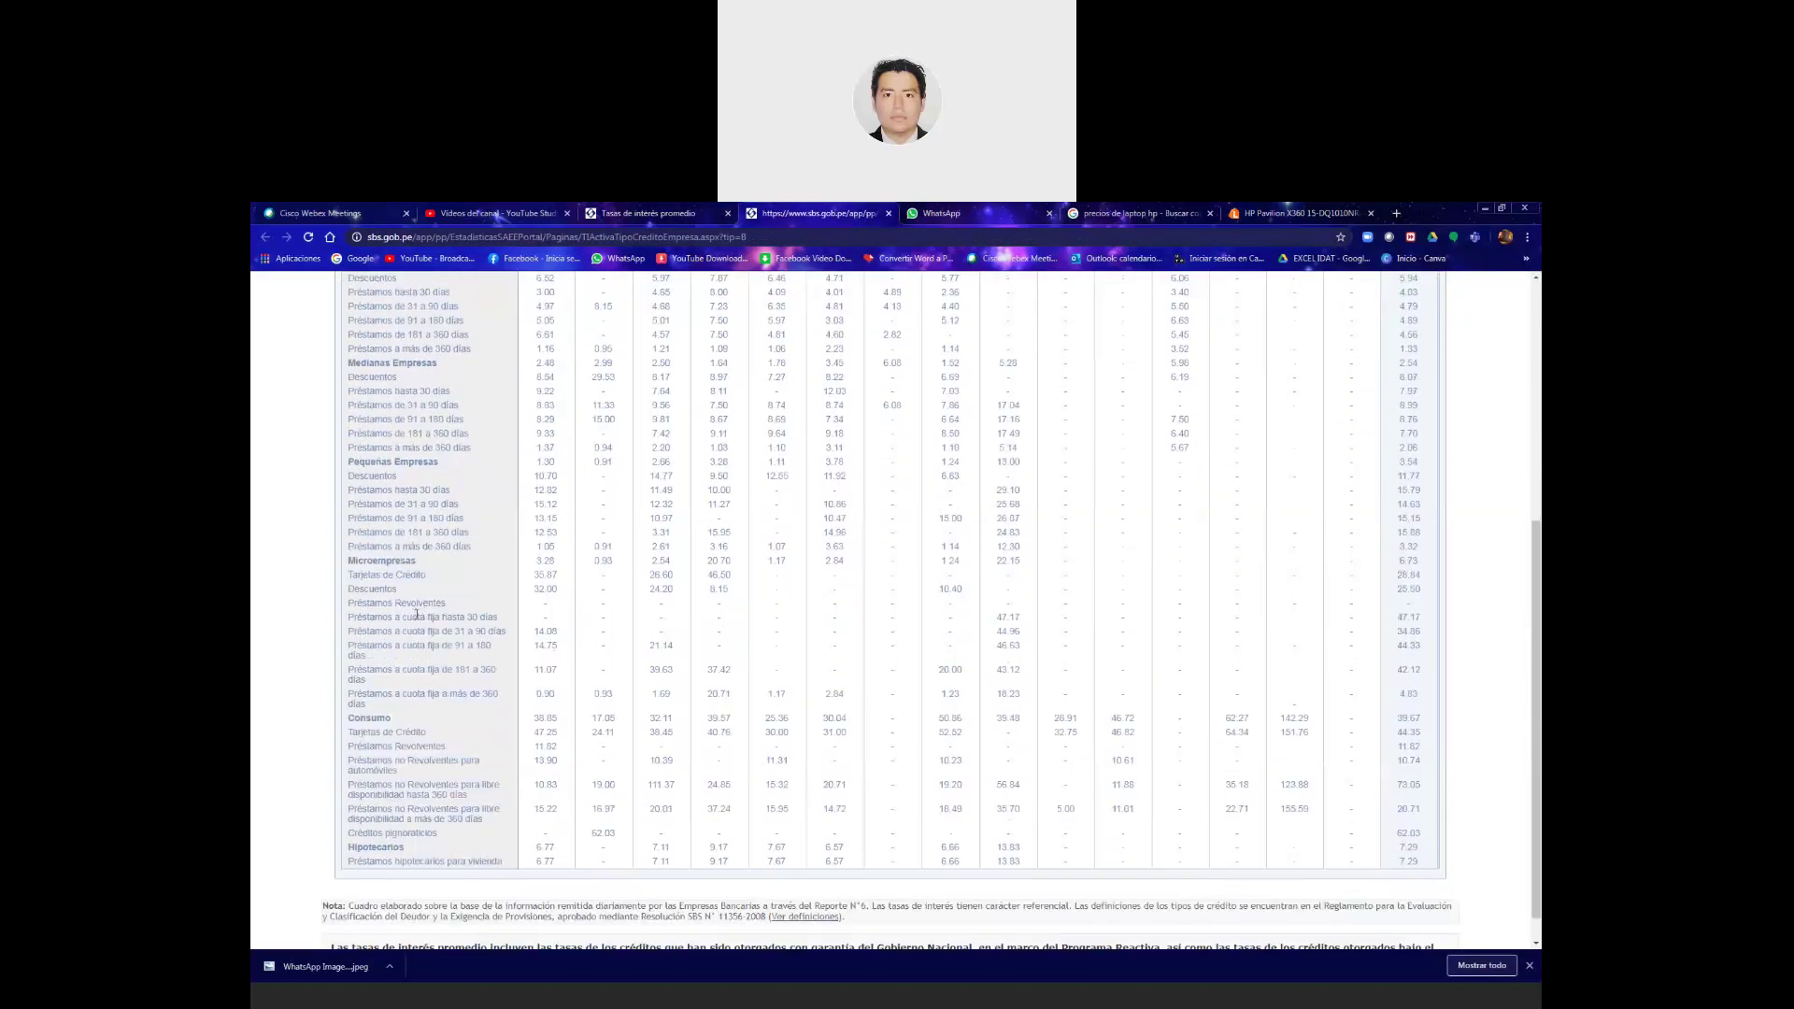
{"action": "scroll", "coordinate": [417, 614], "scroll_direction": "up", "scroll_amount": 2}
{"action": "scroll", "coordinate": [416, 566], "scroll_direction": "up", "scroll_amount": 1}
{"action": "scroll", "coordinate": [415, 567], "scroll_direction": "down", "scroll_amount": 1}
{"action": "scroll", "coordinate": [418, 568], "scroll_direction": "down", "scroll_amount": 1}
{"action": "scroll", "coordinate": [423, 572], "scroll_direction": "down", "scroll_amount": 1}
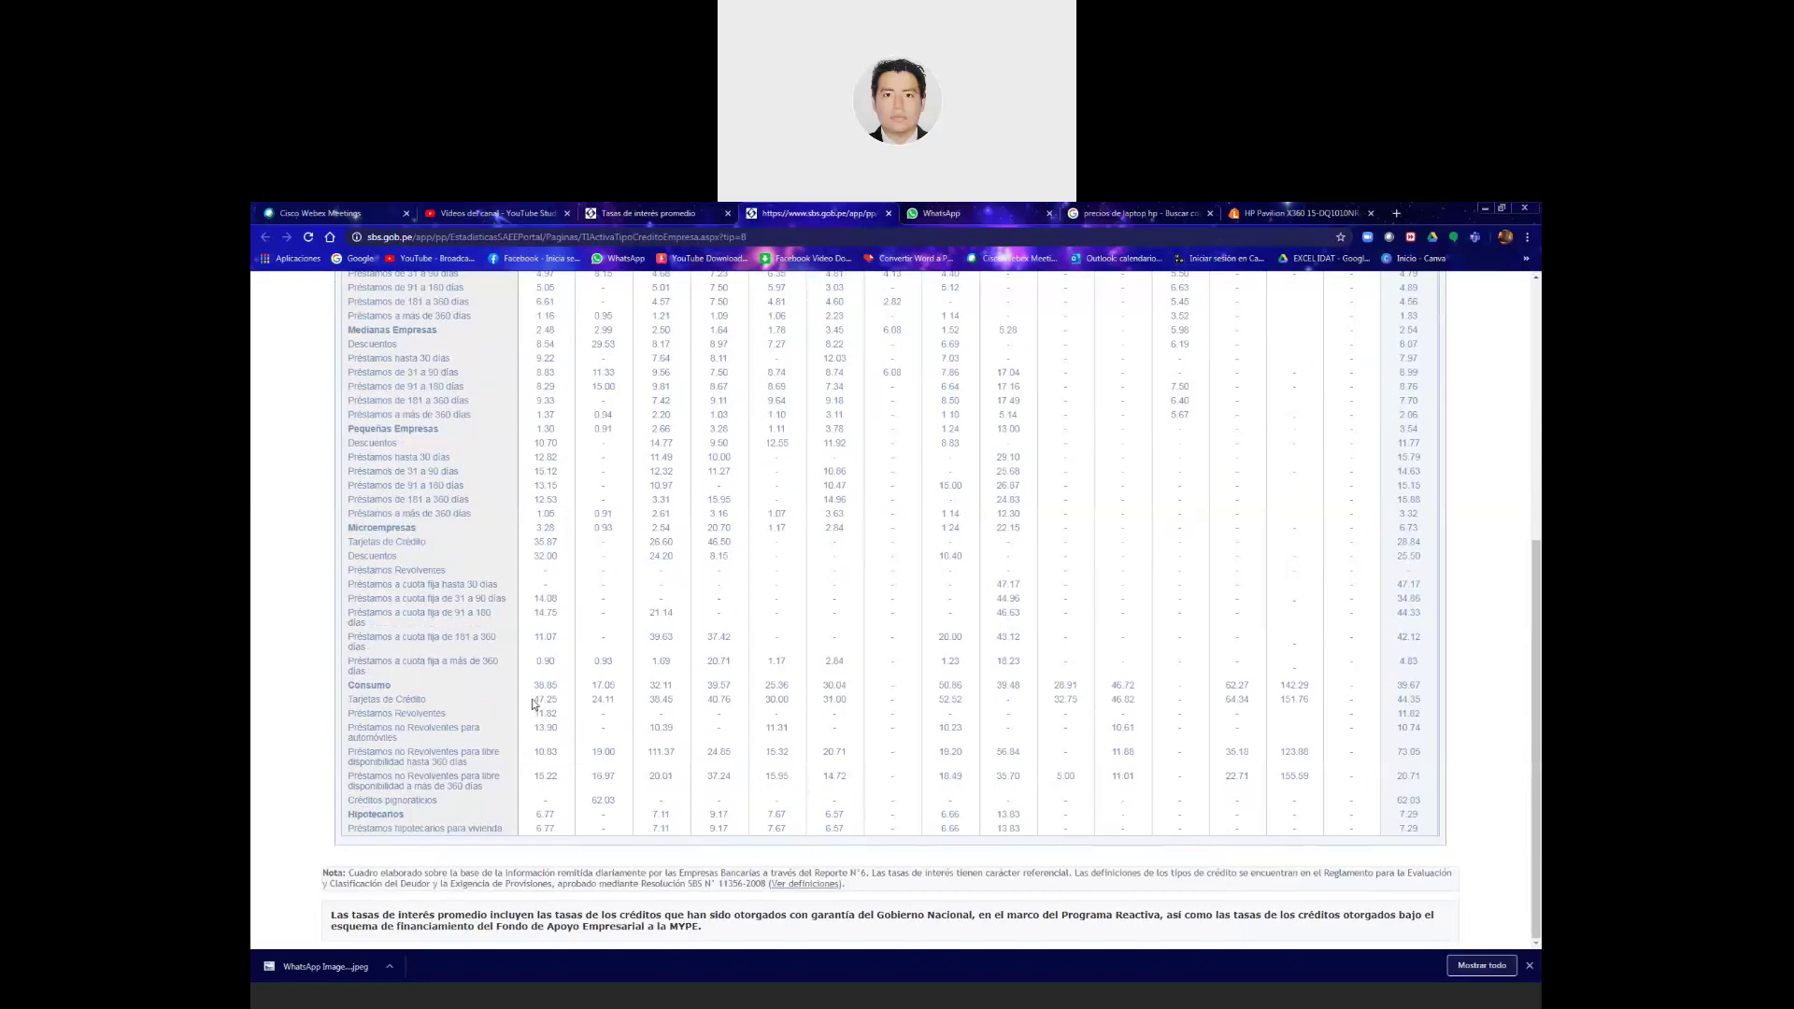
{"action": "scroll", "coordinate": [538, 701], "scroll_direction": "up", "scroll_amount": 1}
{"action": "scroll", "coordinate": [524, 514], "scroll_direction": "up", "scroll_amount": 1}
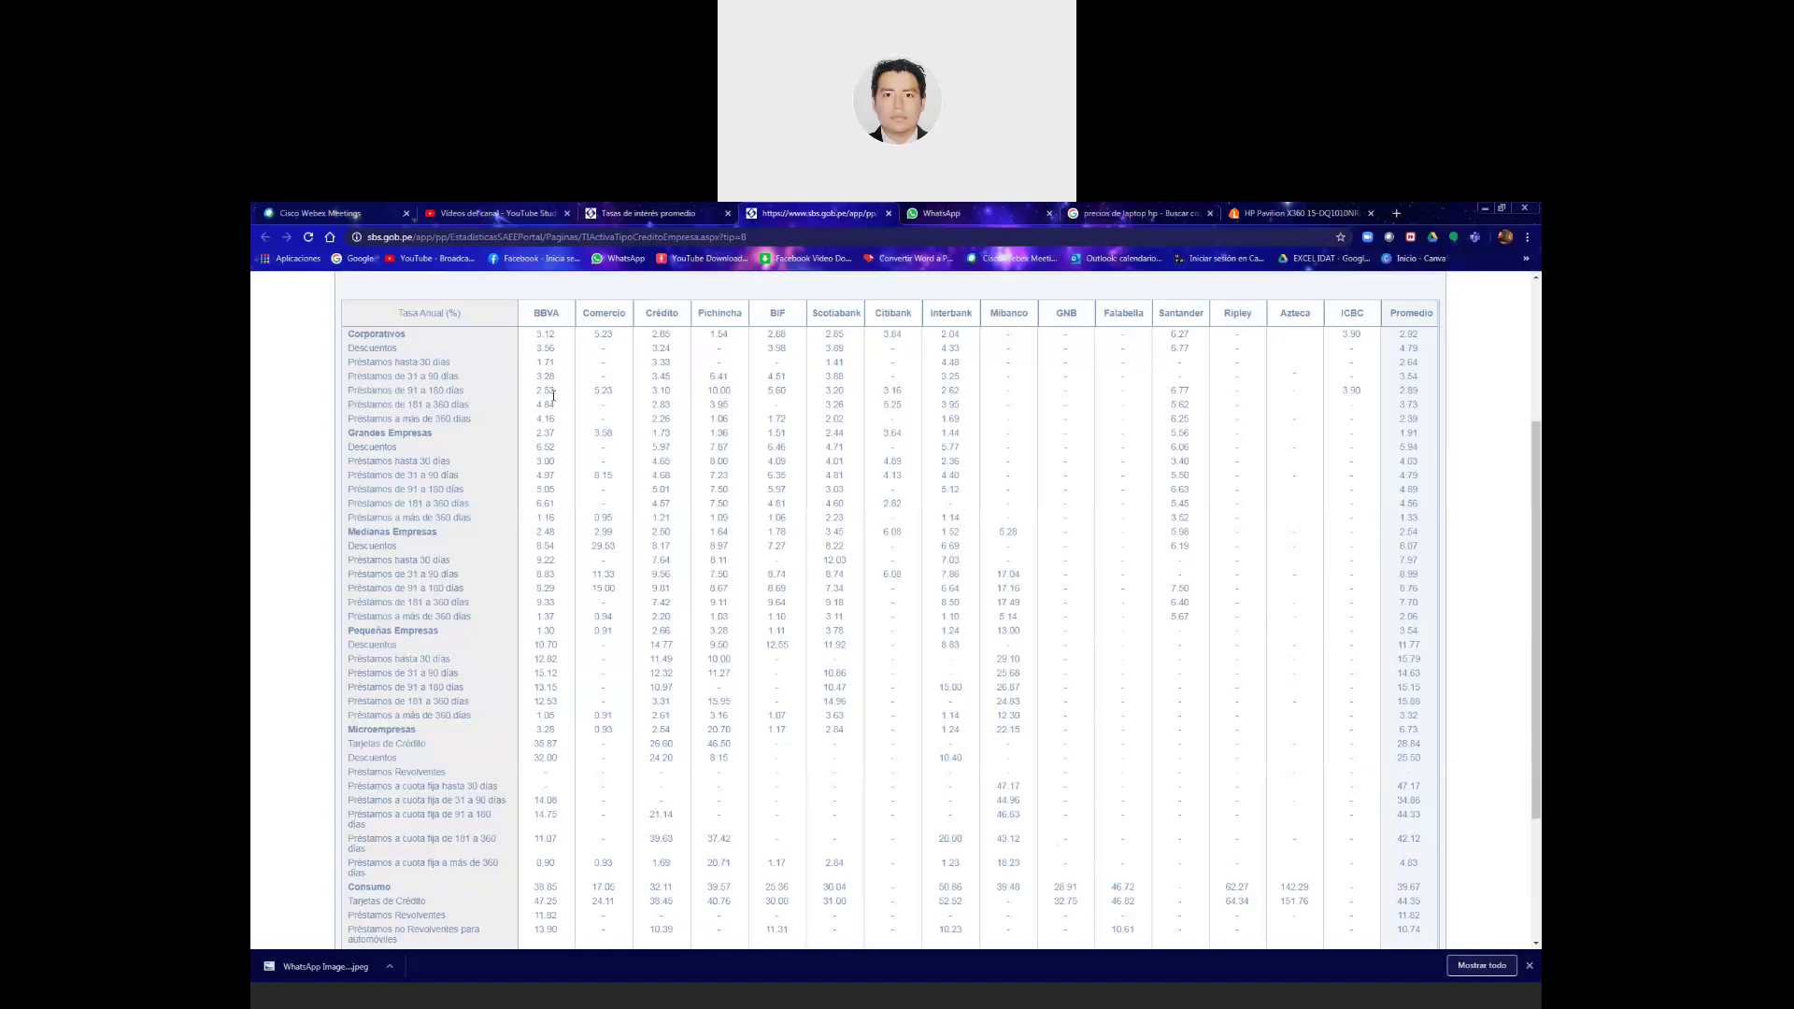
{"action": "scroll", "coordinate": [552, 486], "scroll_direction": "down", "scroll_amount": 1}
{"action": "scroll", "coordinate": [552, 492], "scroll_direction": "down", "scroll_amount": 1}
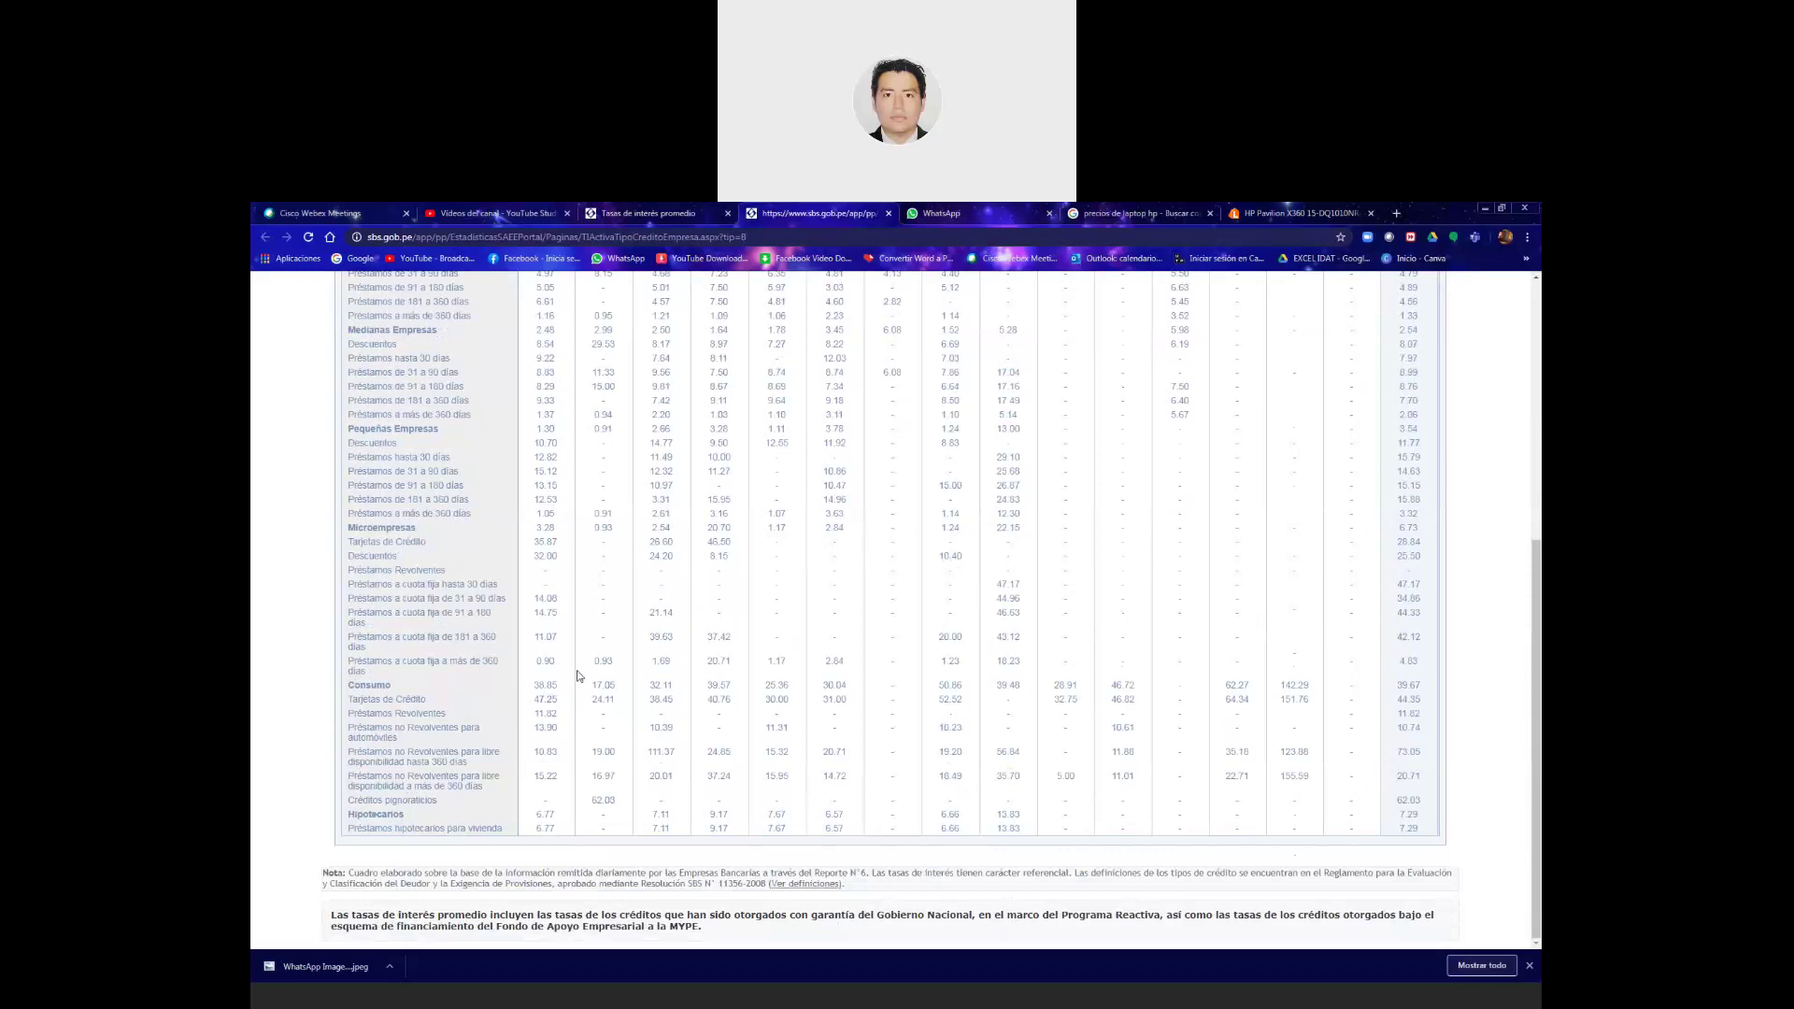
{"action": "scroll", "coordinate": [581, 678], "scroll_direction": "up", "scroll_amount": 3}
{"action": "scroll", "coordinate": [561, 560], "scroll_direction": "up", "scroll_amount": 2}
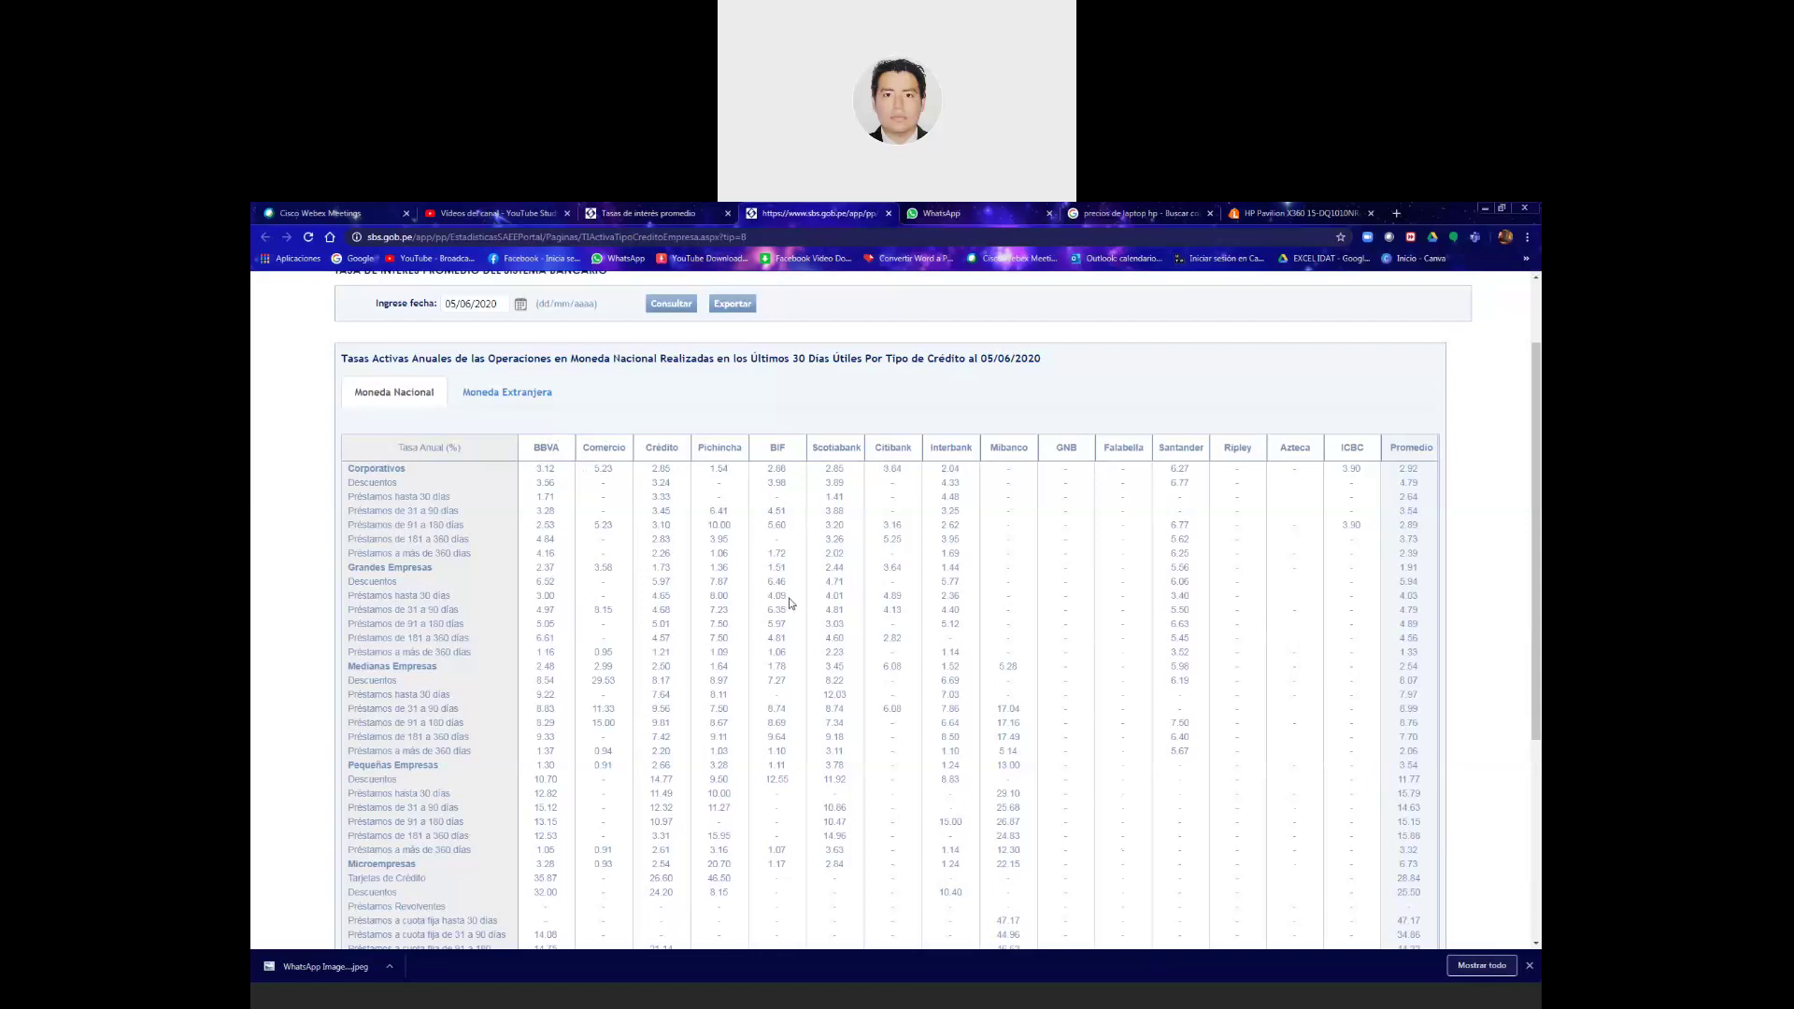
{"action": "scroll", "coordinate": [780, 617], "scroll_direction": "down", "scroll_amount": 3}
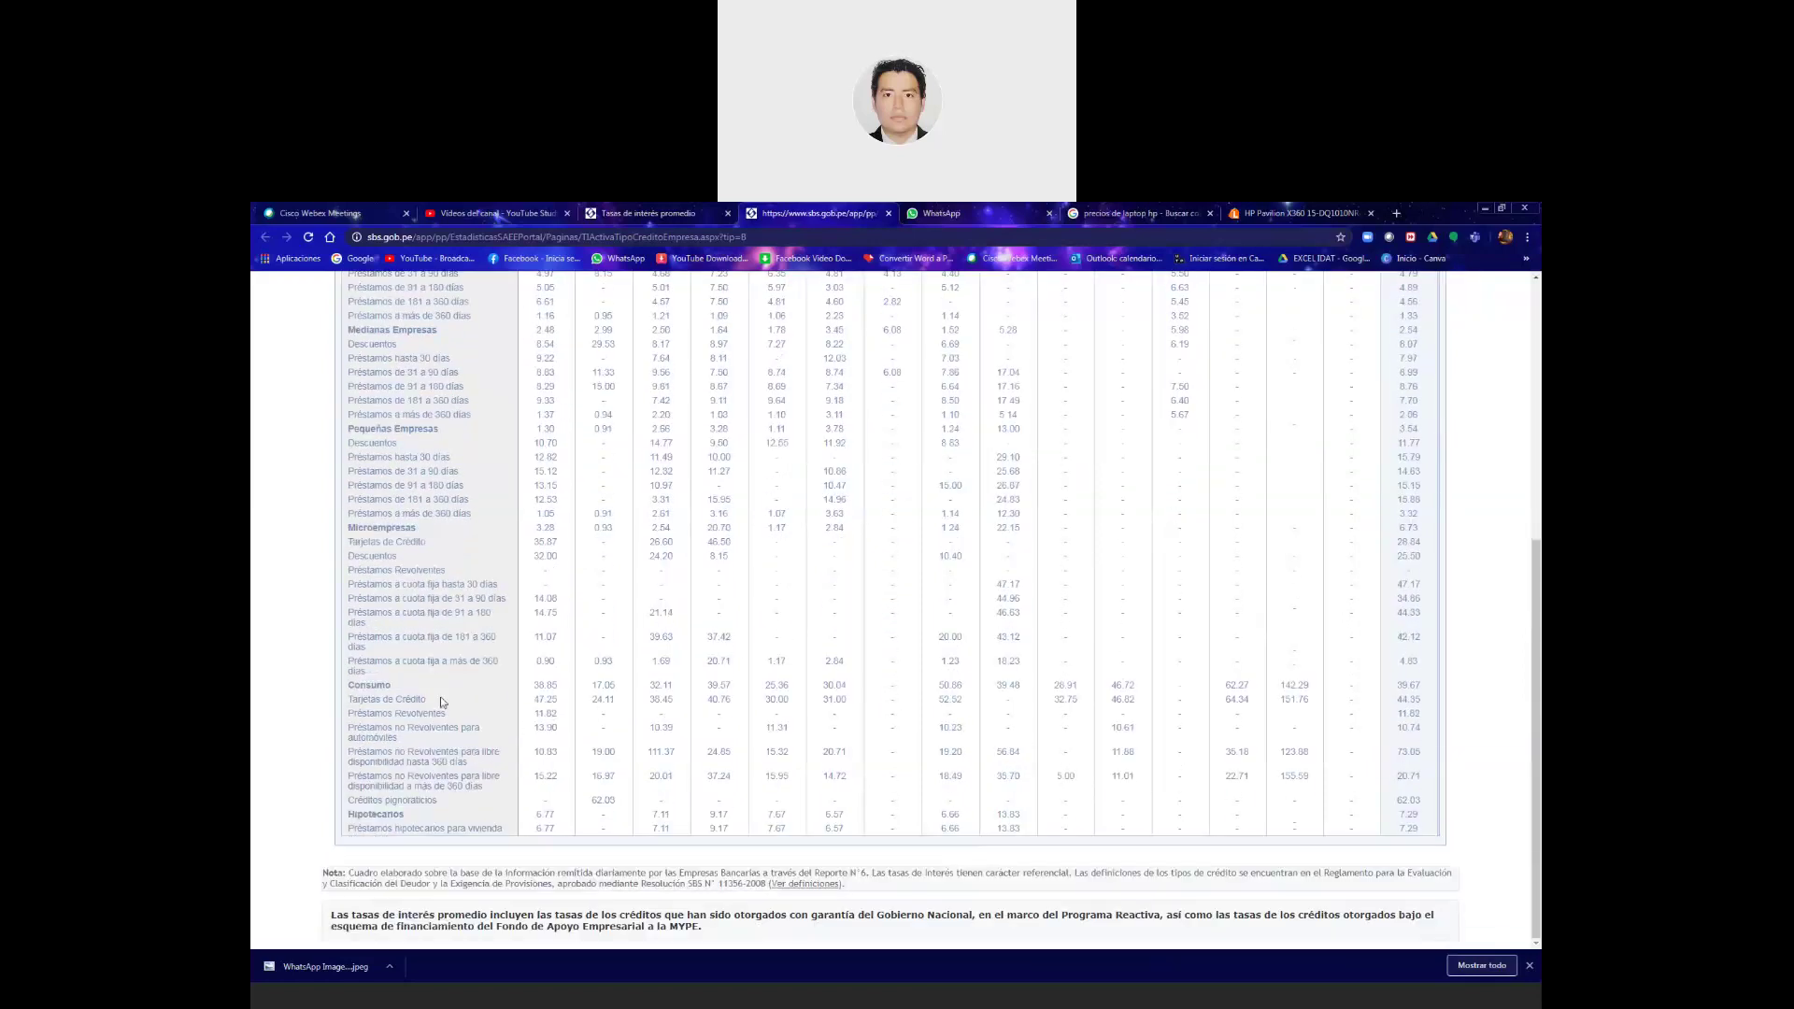
{"action": "scroll", "coordinate": [553, 696], "scroll_direction": "up", "scroll_amount": 5}
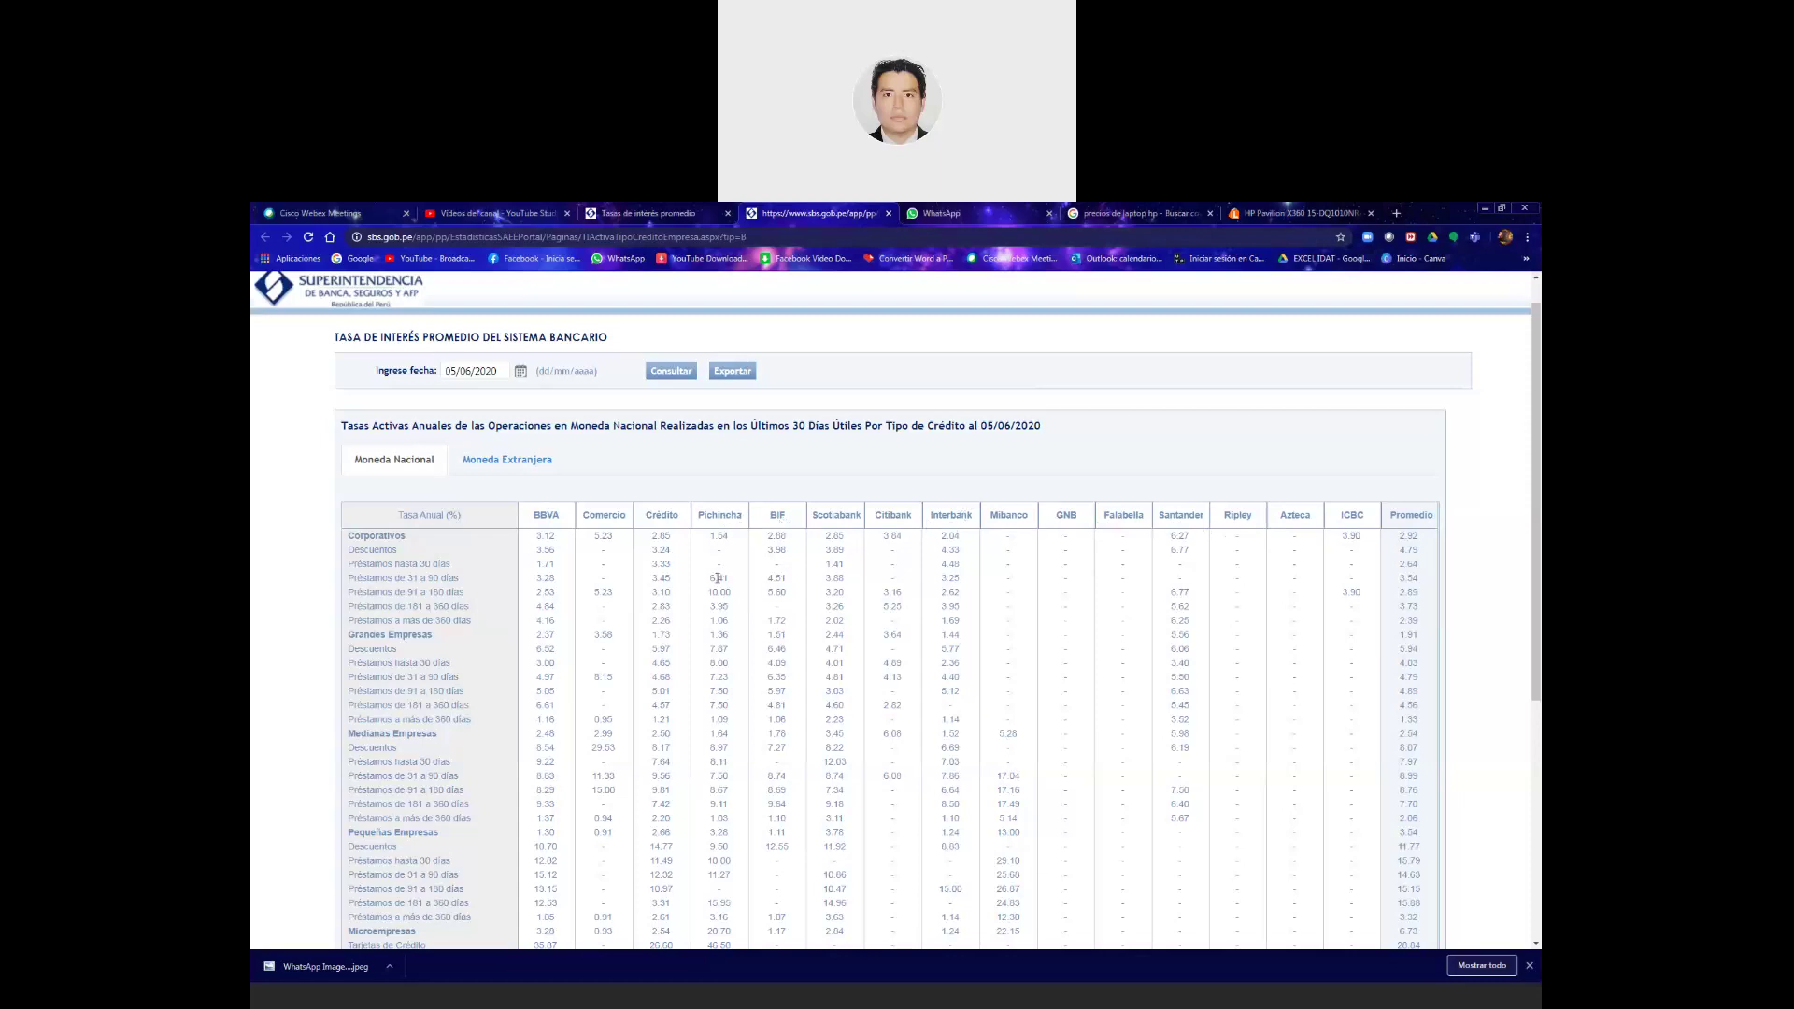
Select the 40.76 Consumo Tarjetas de Crédito rate, then switch back to Excel.
{"action": "scroll", "coordinate": [719, 579], "scroll_direction": "down", "scroll_amount": 2}
{"action": "scroll", "coordinate": [719, 576], "scroll_direction": "down", "scroll_amount": 3}
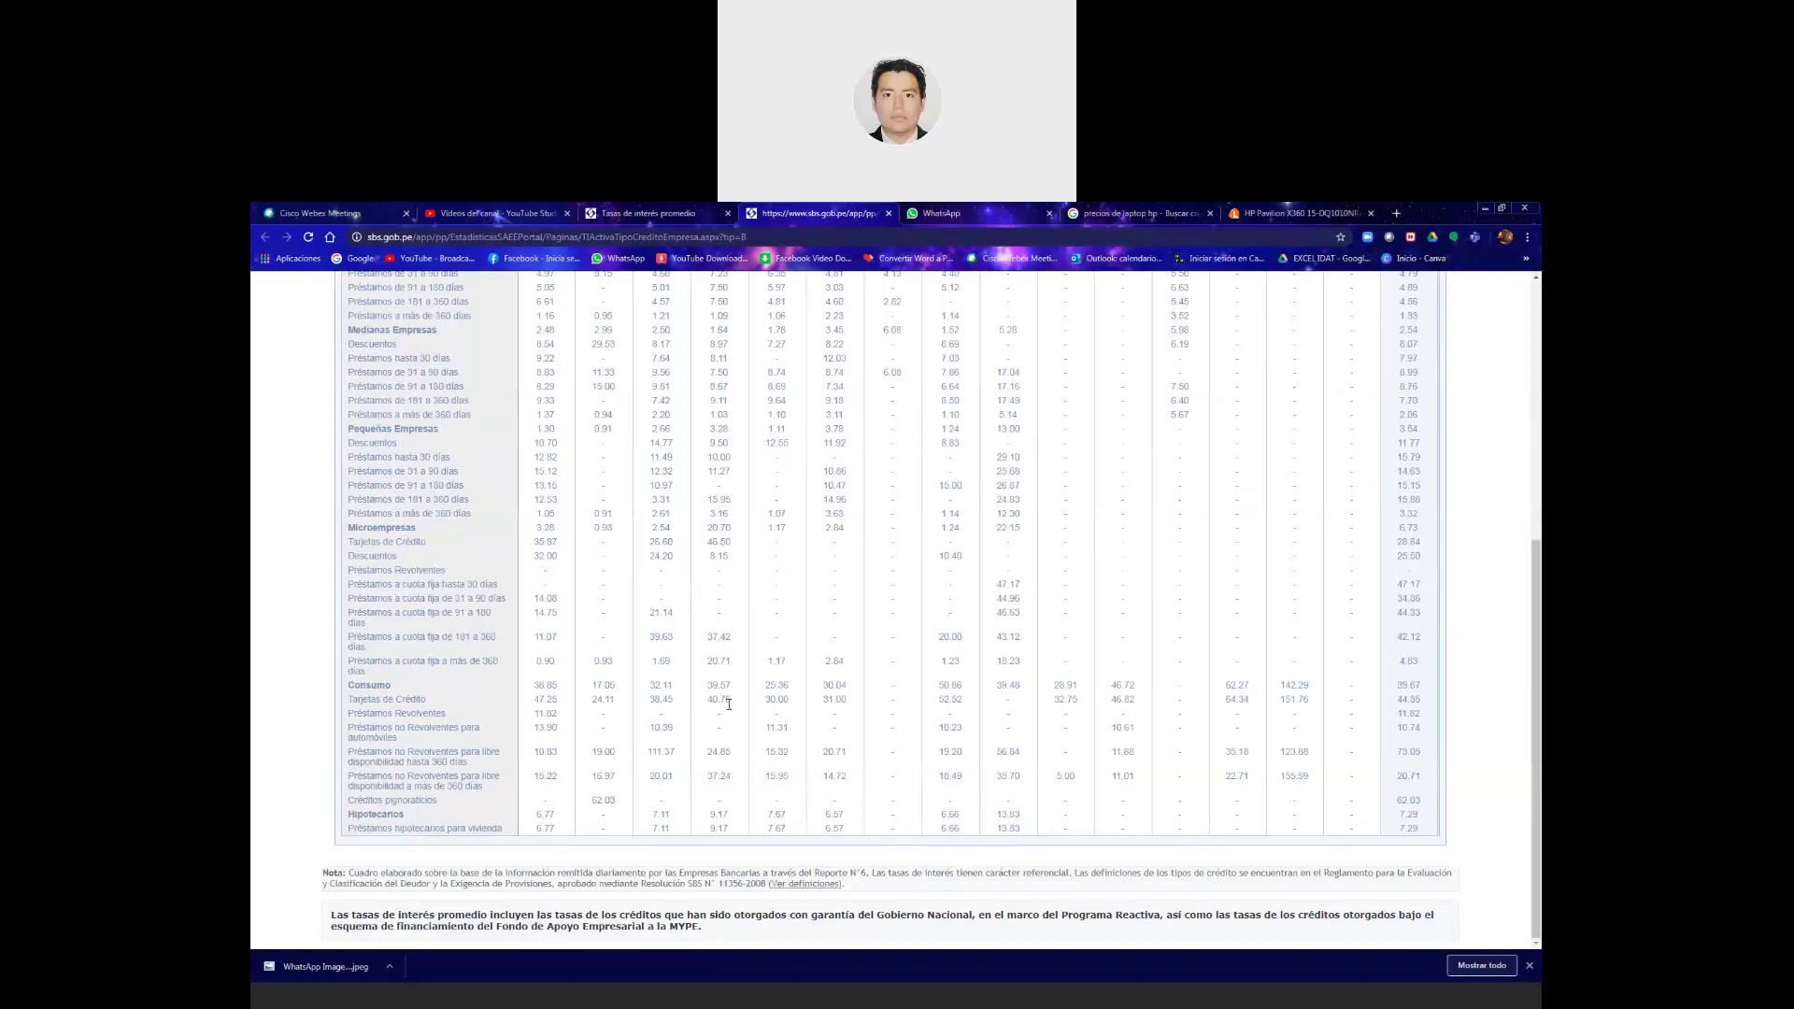
{"action": "left_click_drag", "start_coordinate": [707, 703], "coordinate": [736, 702]}
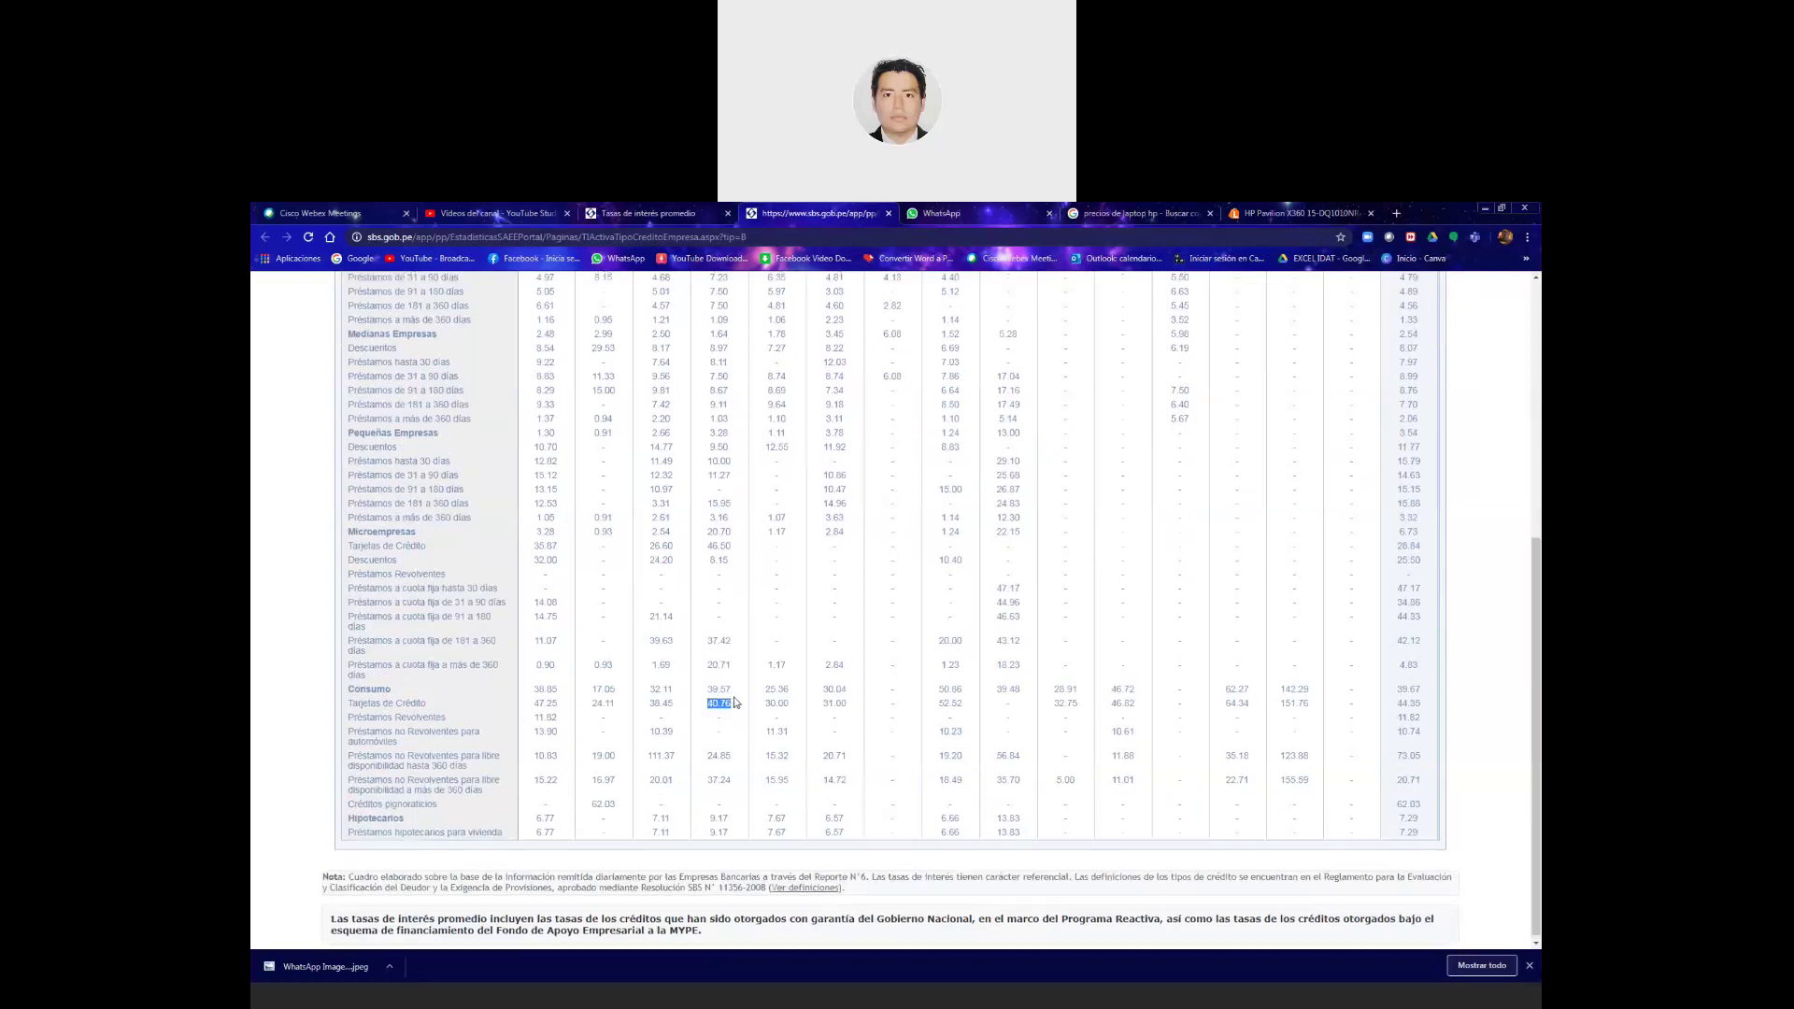
{"action": "scroll", "coordinate": [735, 703], "scroll_direction": "up", "scroll_amount": 5}
{"action": "scroll", "coordinate": [954, 556], "scroll_direction": "down", "scroll_amount": 3}
{"action": "scroll", "coordinate": [953, 555], "scroll_direction": "down", "scroll_amount": 2}
{"action": "left_click", "coordinate": [941, 700]}
{"action": "left_click_drag", "start_coordinate": [941, 699], "coordinate": [966, 702]}
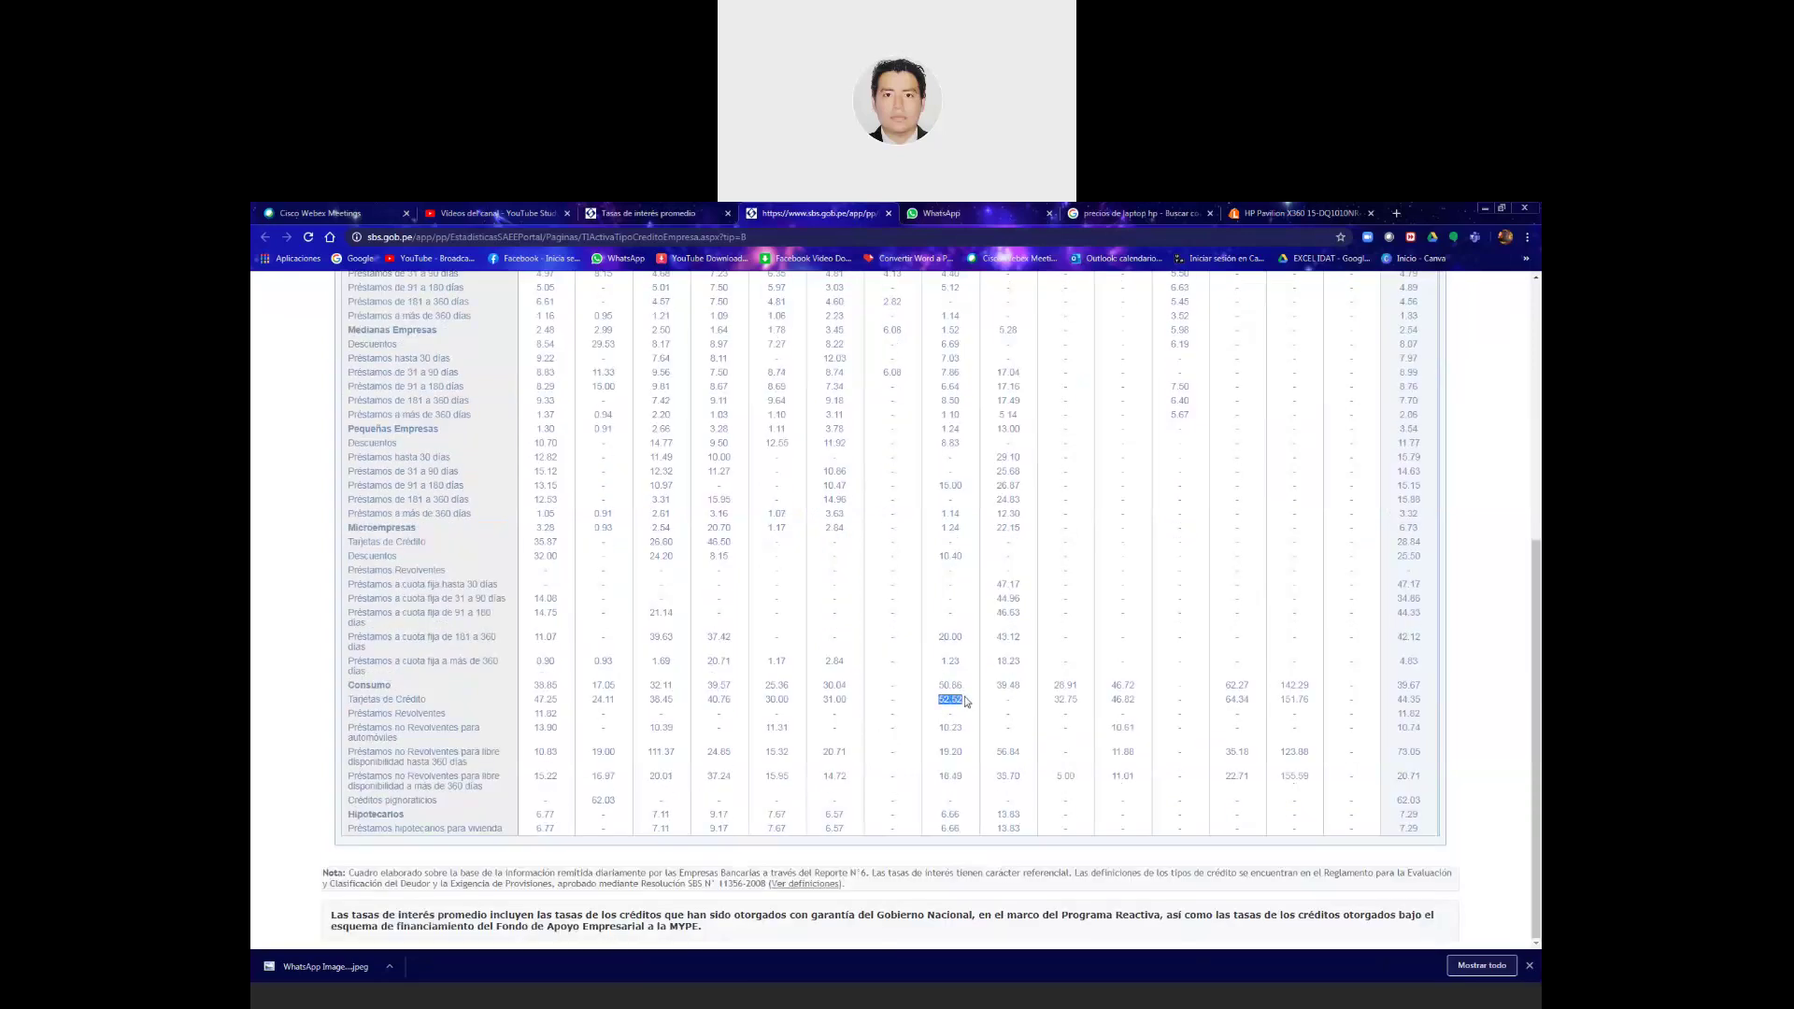
{"action": "double_click", "coordinate": [714, 701]}
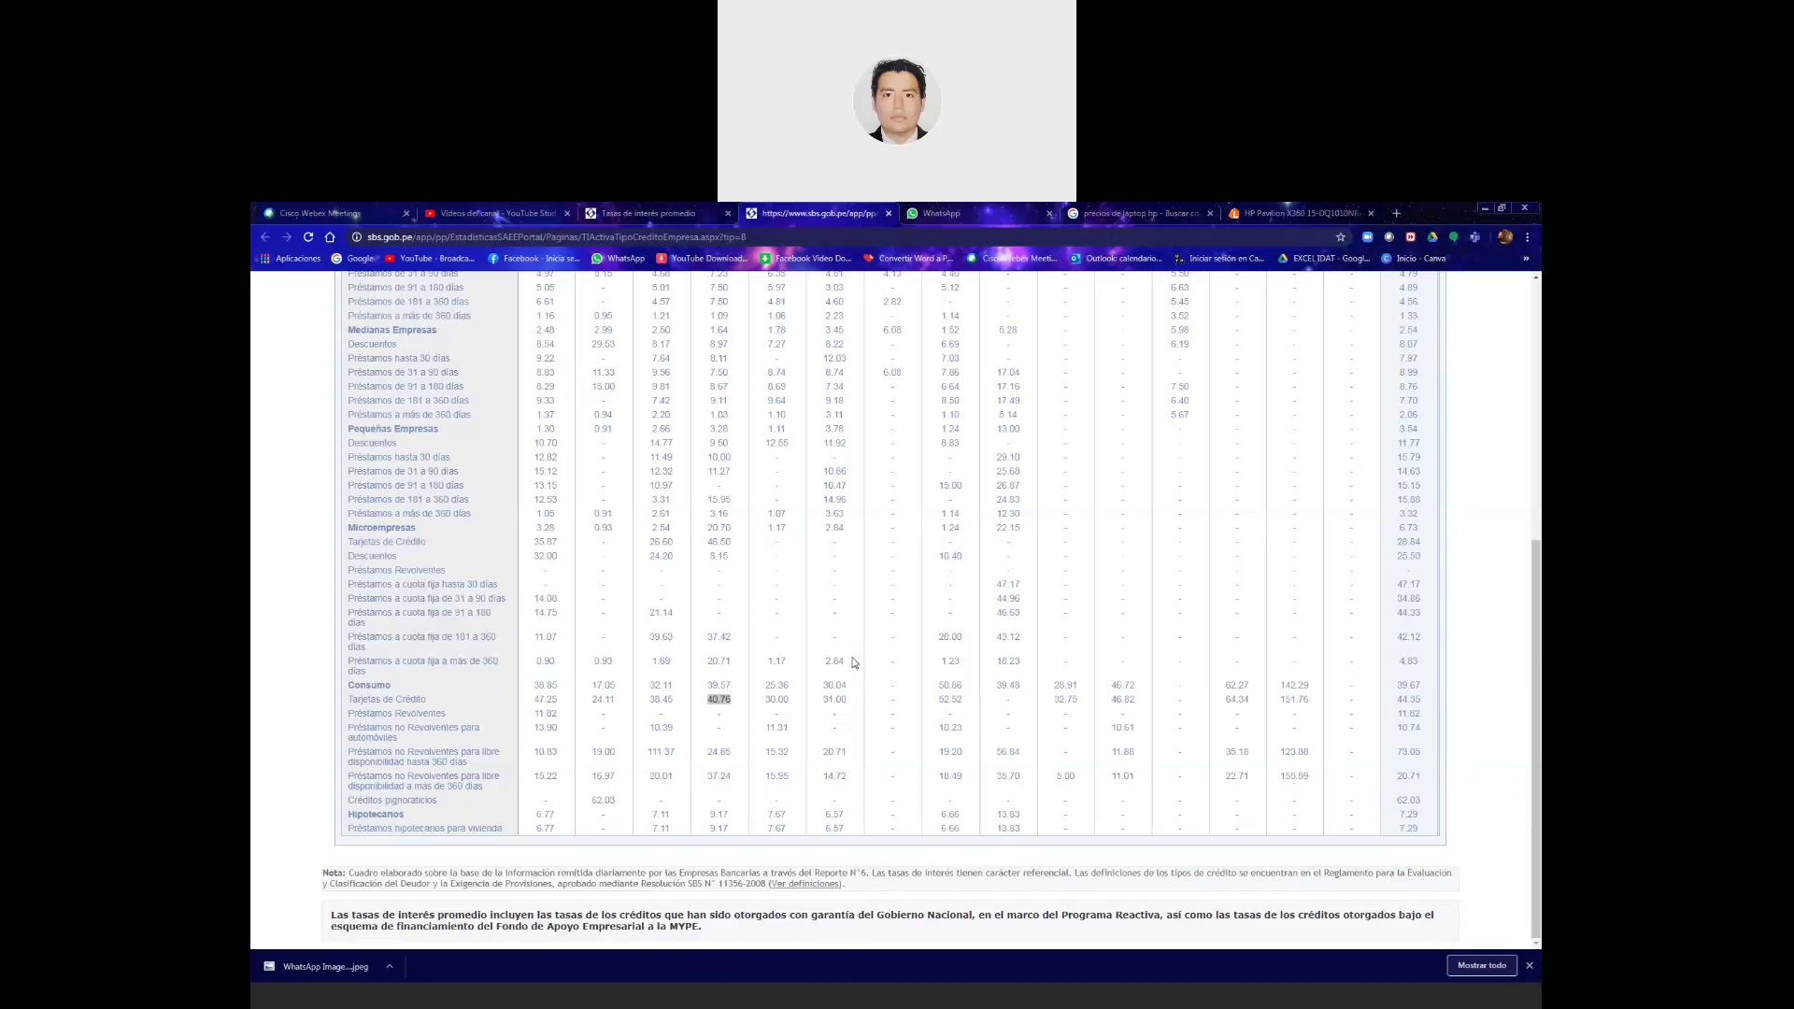
{"action": "key", "text": "alt+Tab"}
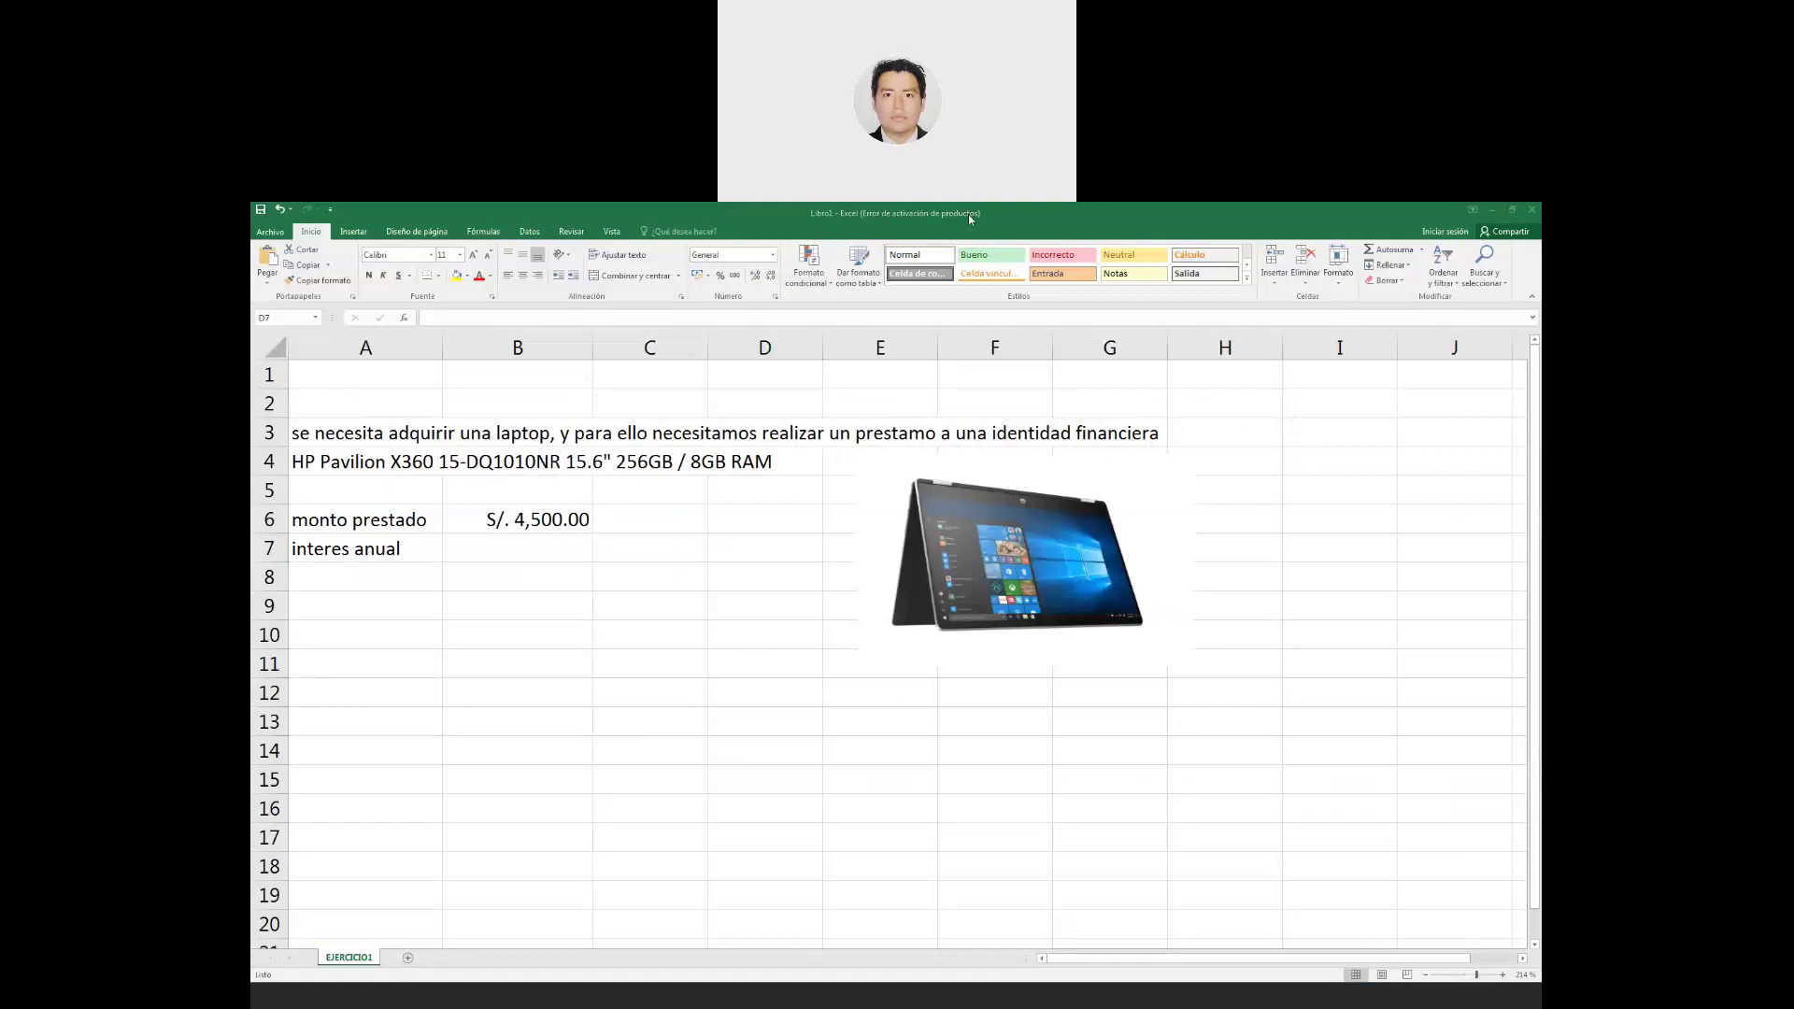
Enter 40.76% in B7 beside 'interes anual' and move to A8.
{"action": "left_click", "coordinate": [492, 553]}
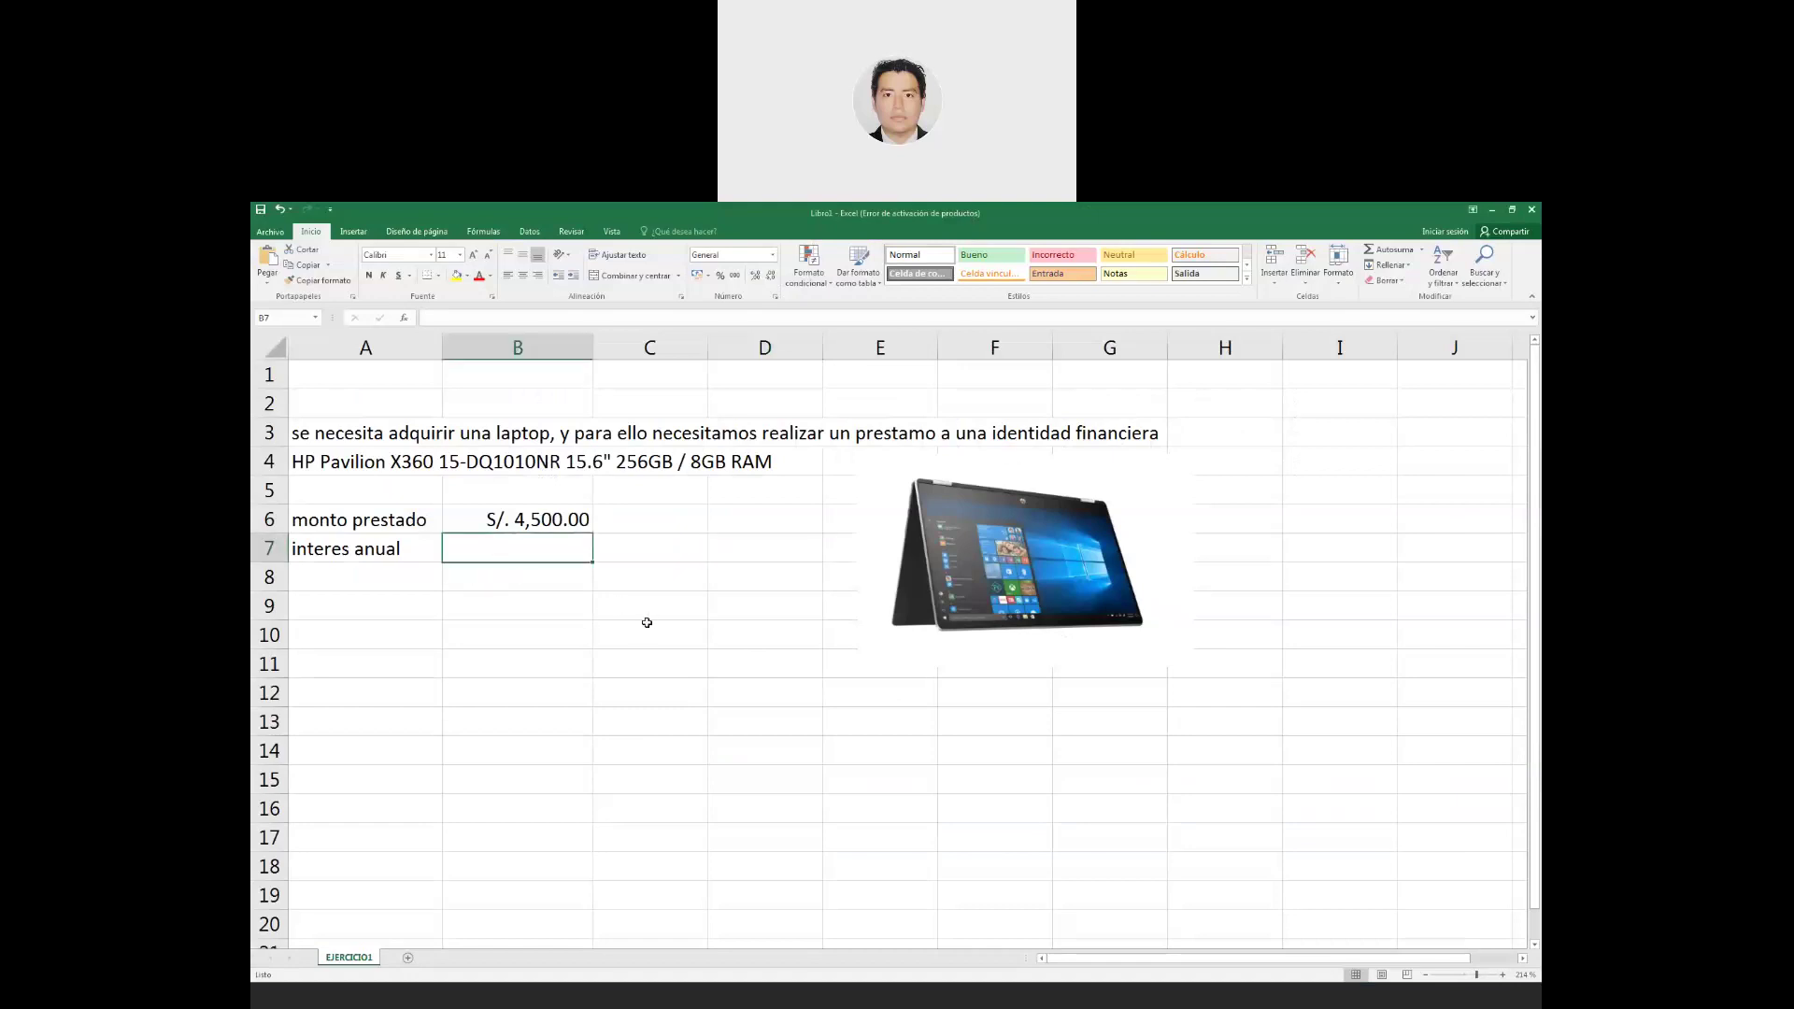
{"action": "left_click", "coordinate": [394, 1001]}
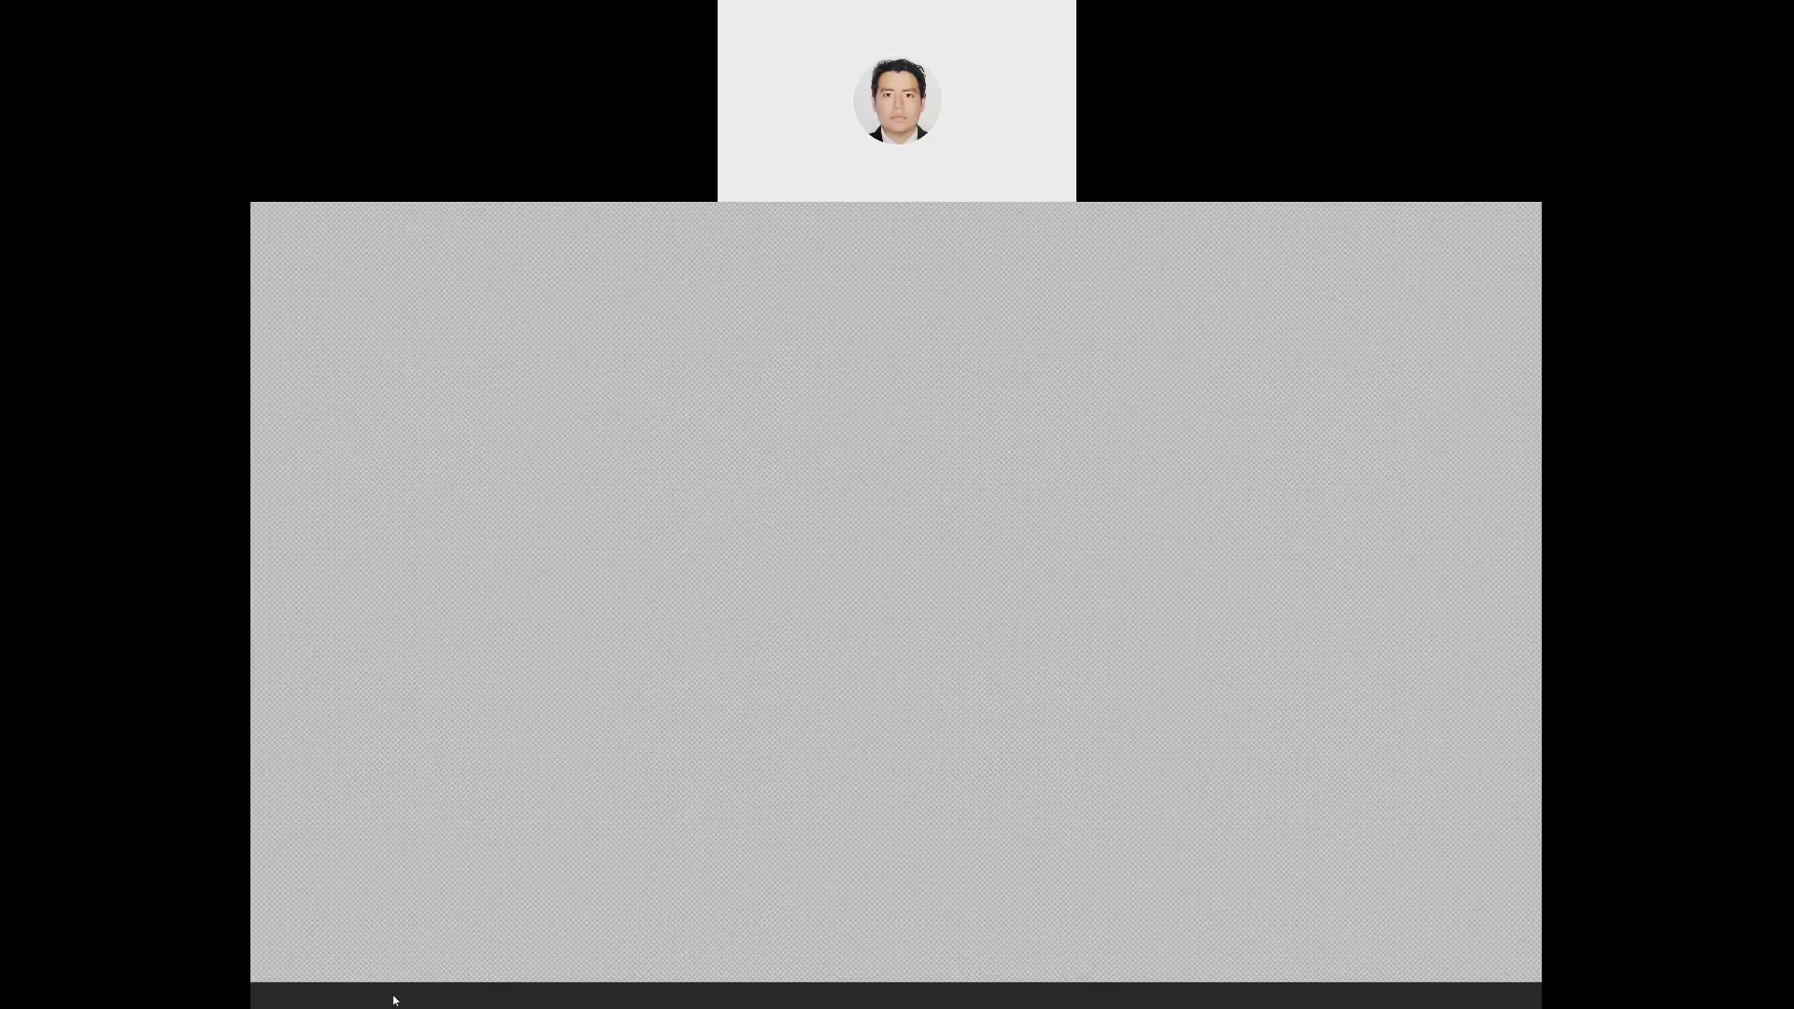
{"action": "left_click", "coordinate": [394, 1001]}
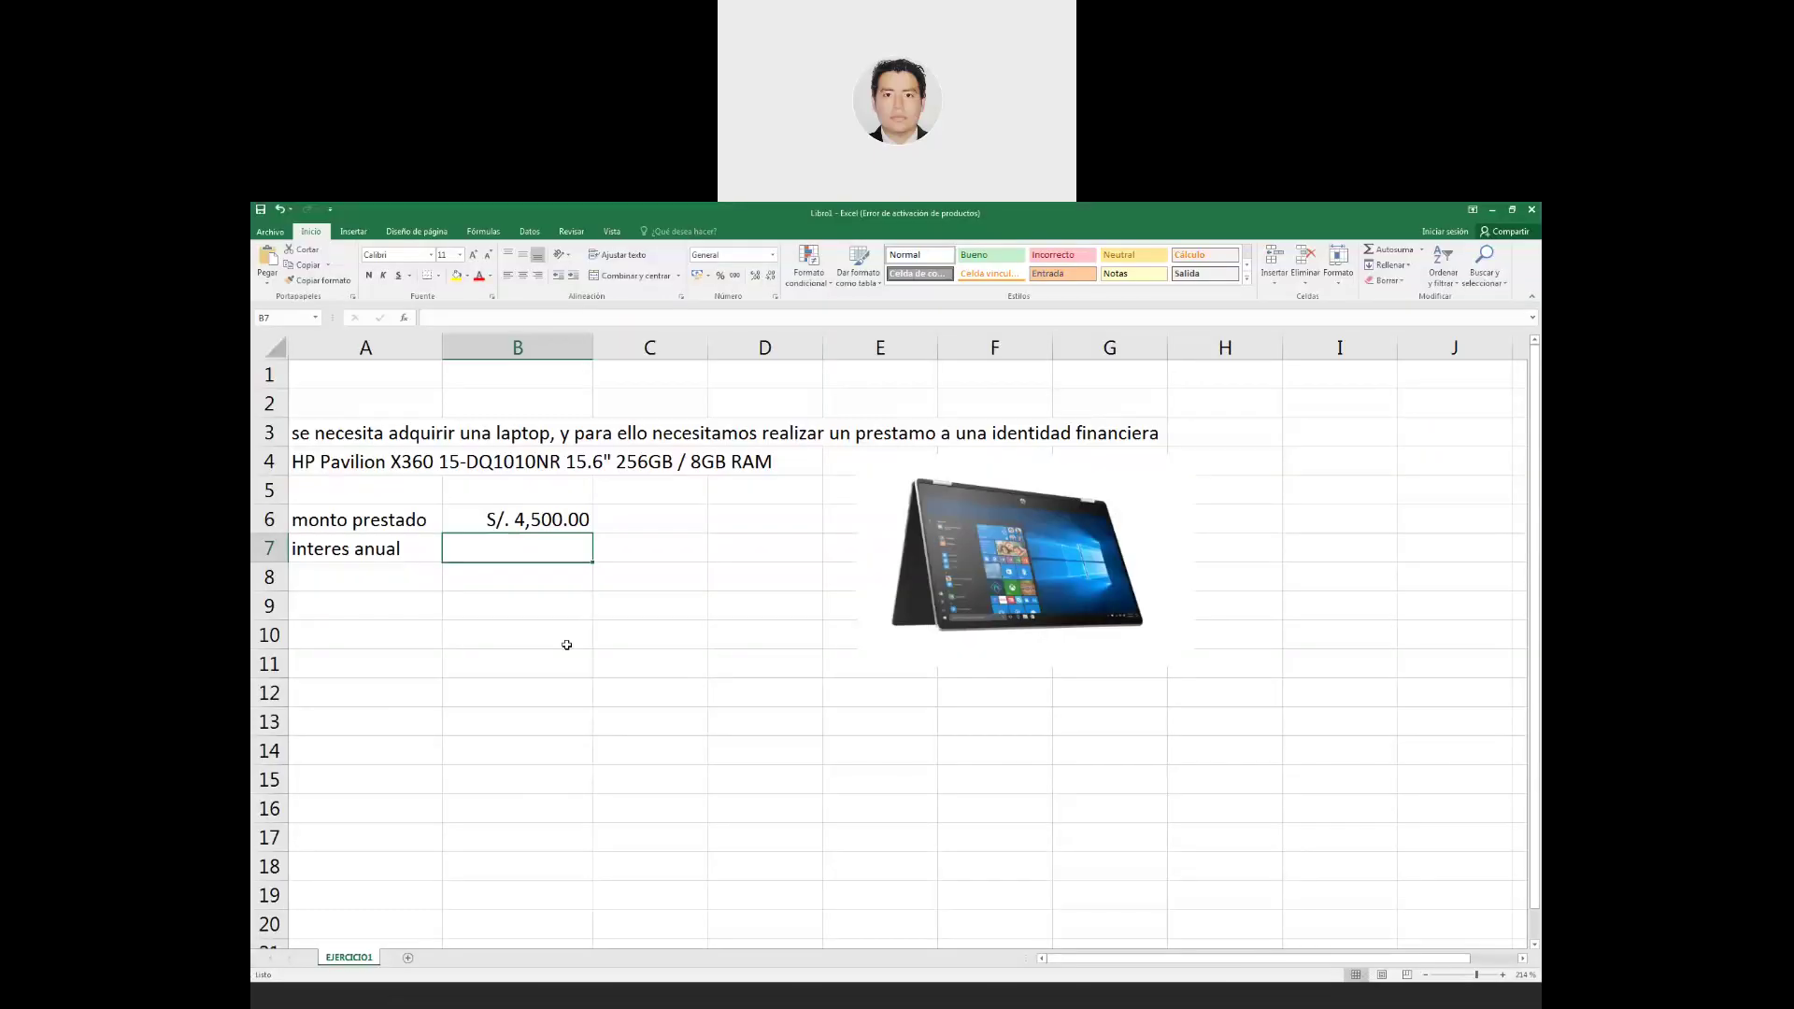
{"action": "type", "text": "40.76%"}
{"action": "key", "text": "Return"}
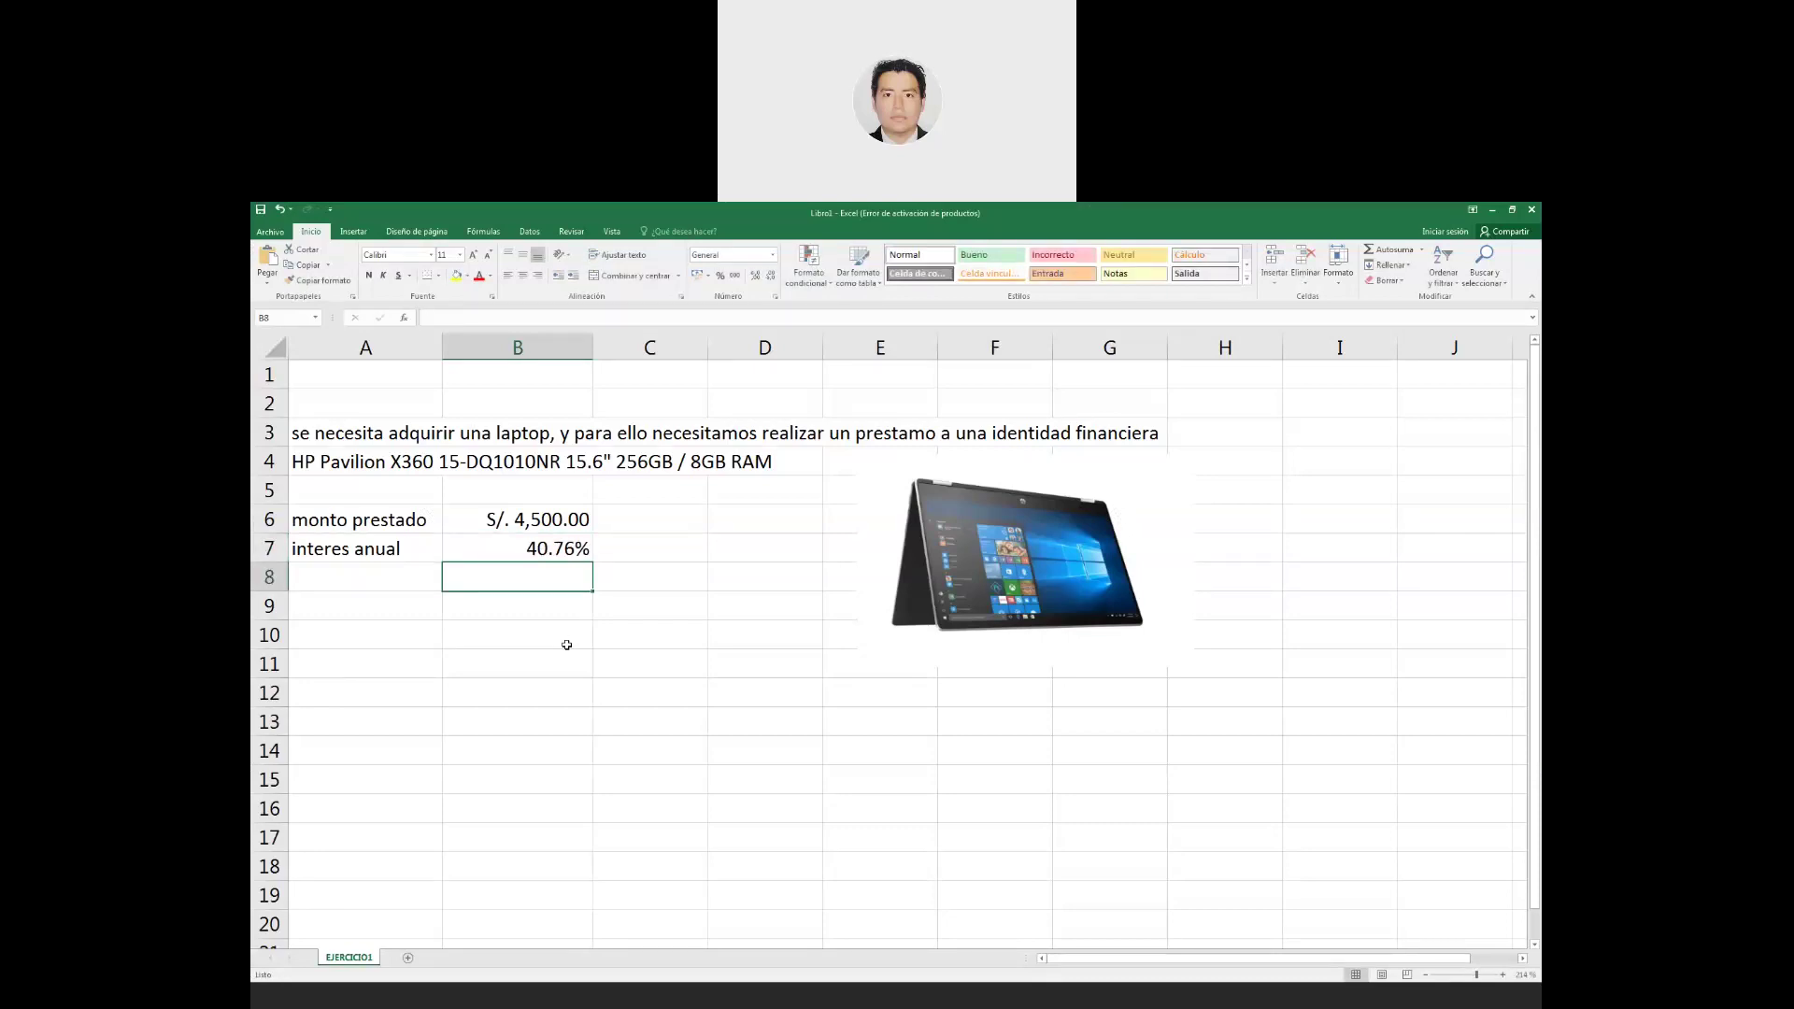
{"action": "key", "text": "Left"}
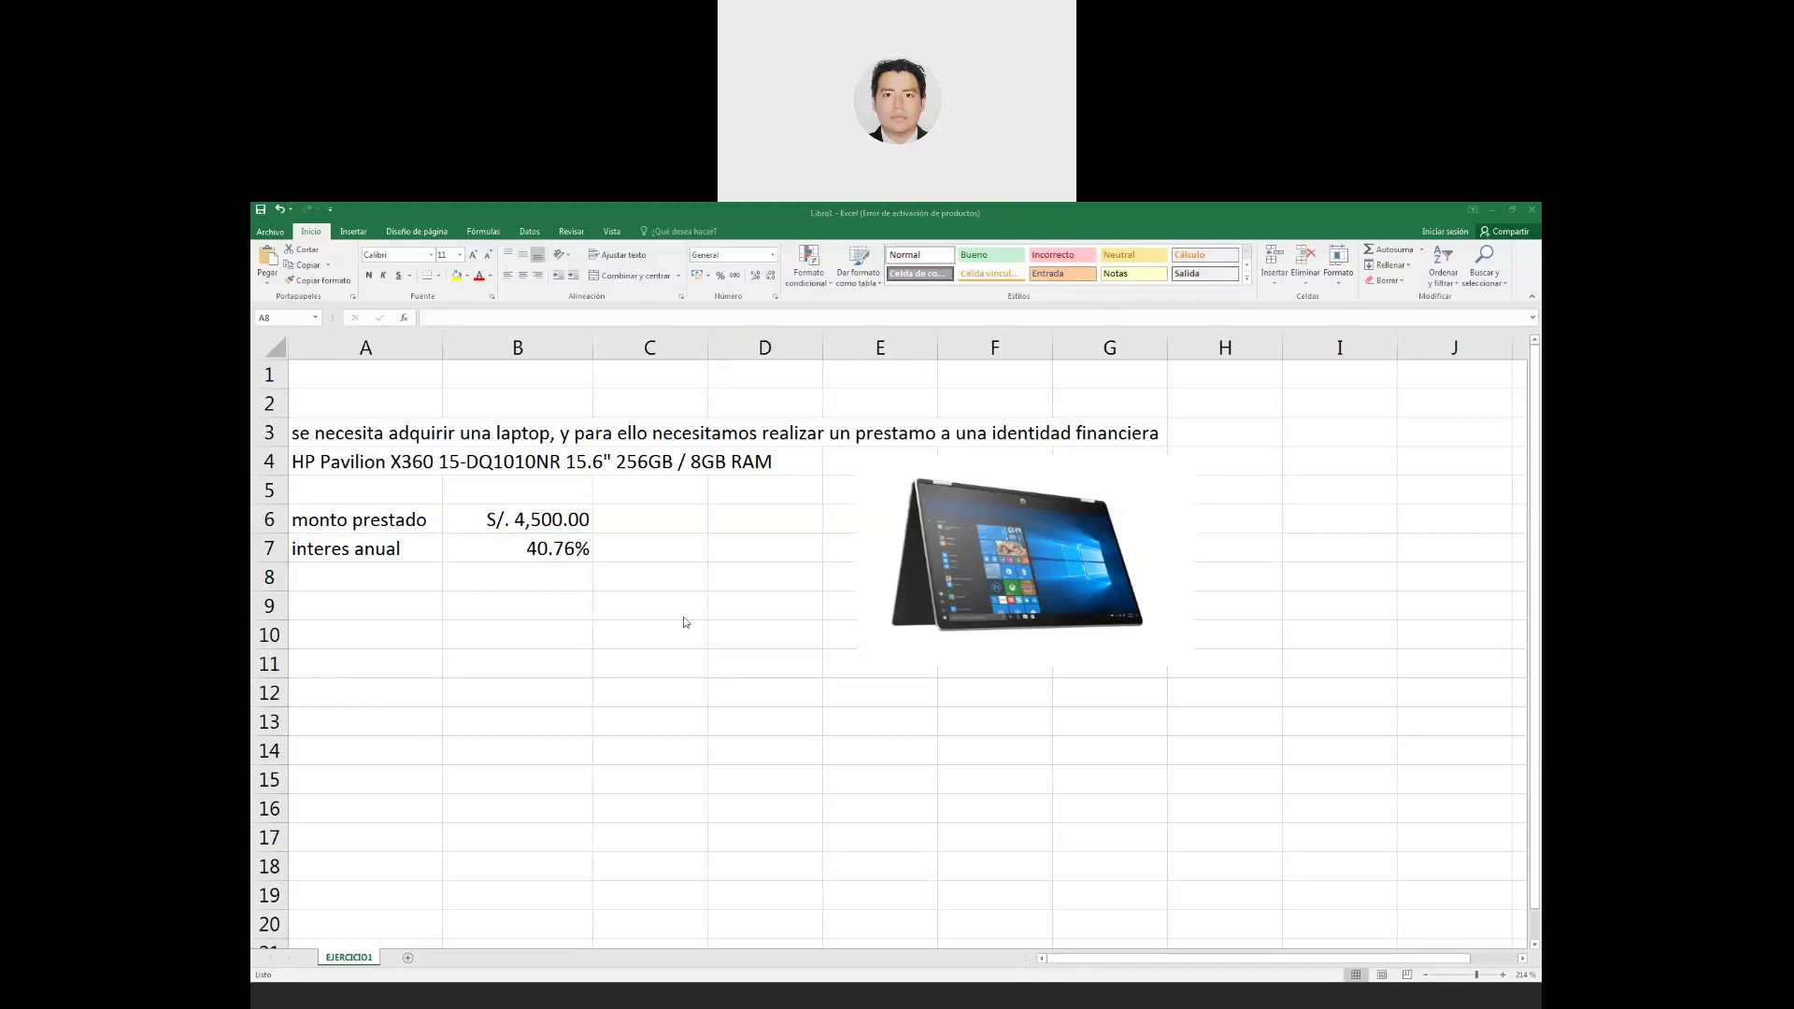
{"action": "left_click", "coordinate": [339, 573]}
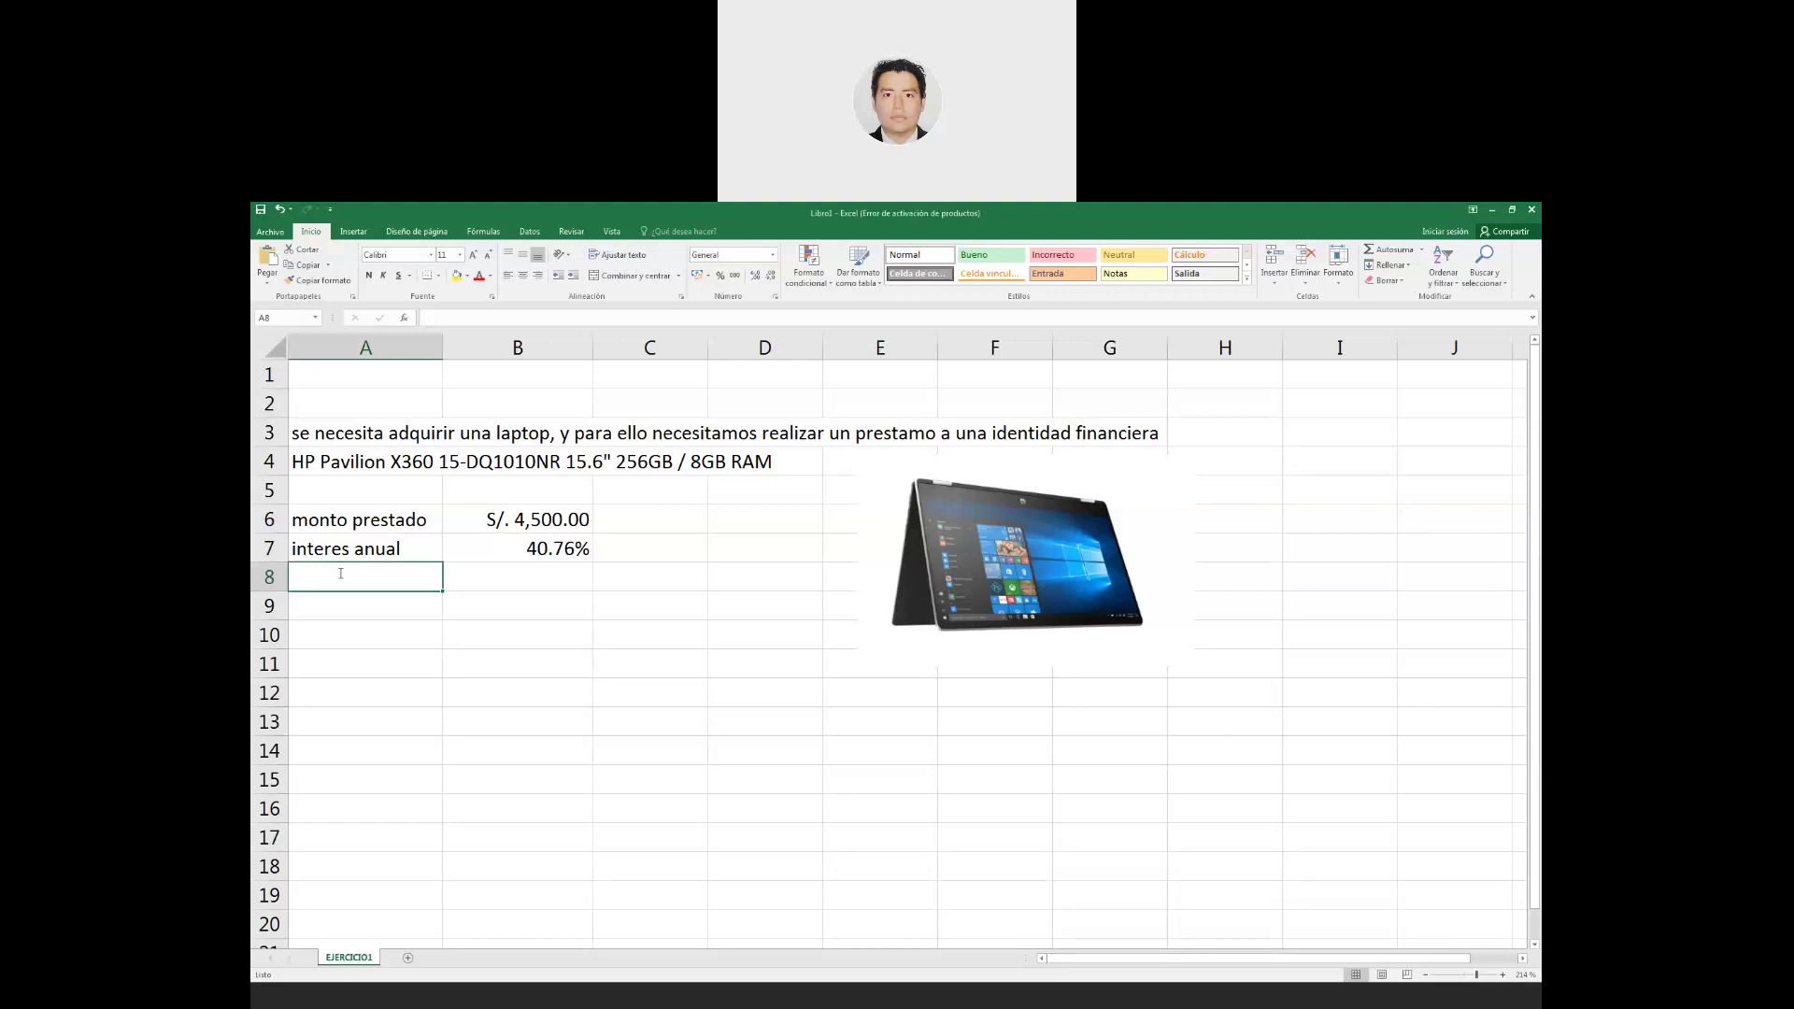
Enter 'tiempo' in A8 with the term '2 años' in B8.
{"action": "type", "text": "tiempo"}
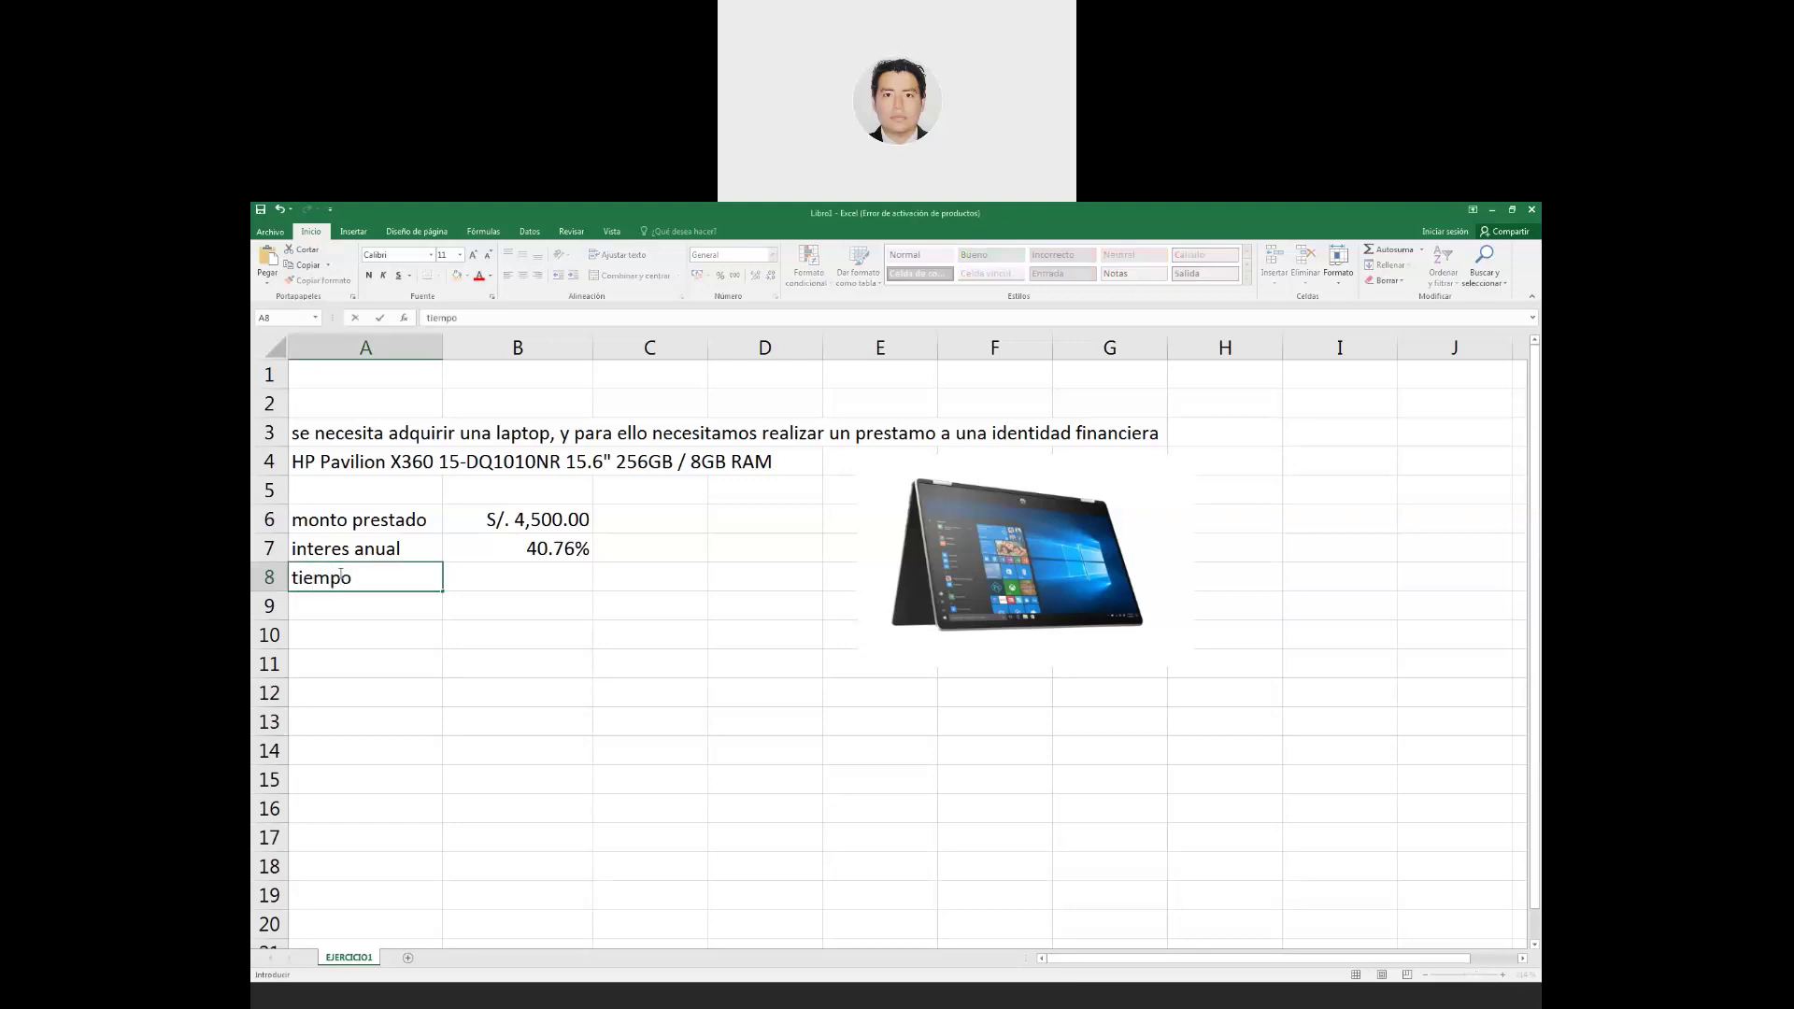
{"action": "key", "text": "Return"}
{"action": "key", "text": "Up"}
{"action": "key", "text": "Right"}
{"action": "type", "text": "2"}
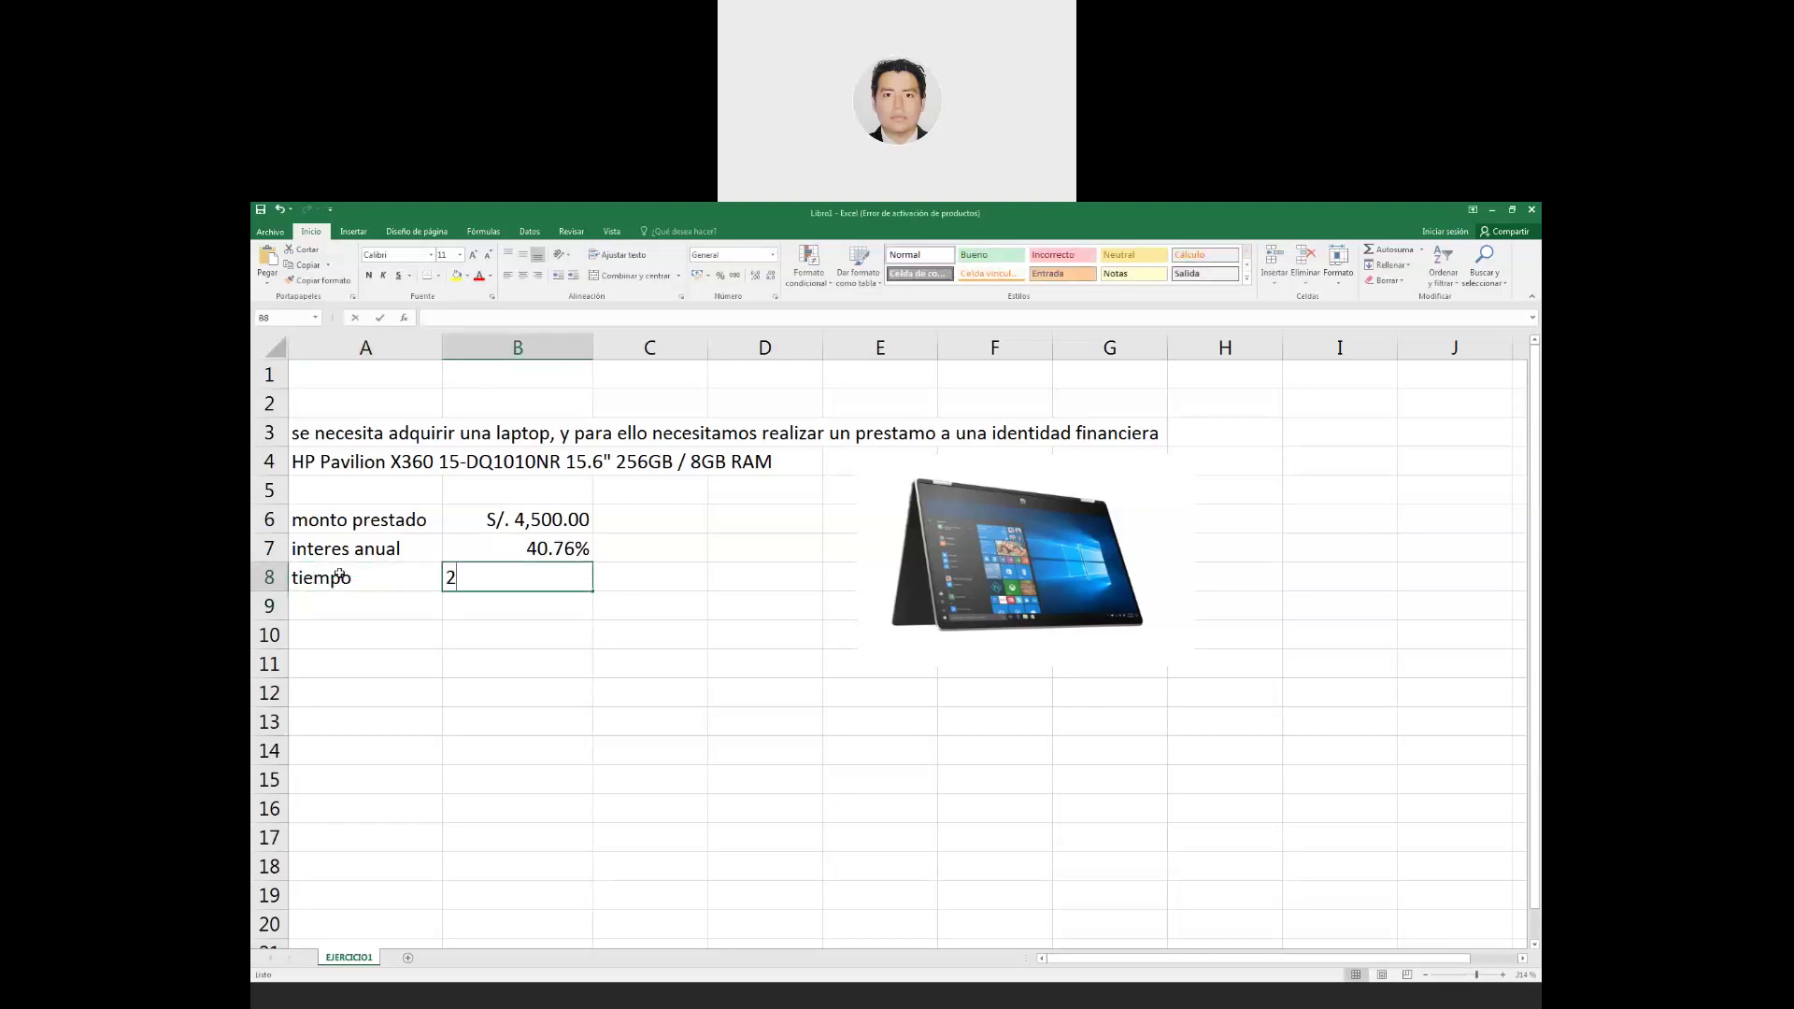
{"action": "type", "text": " años"}
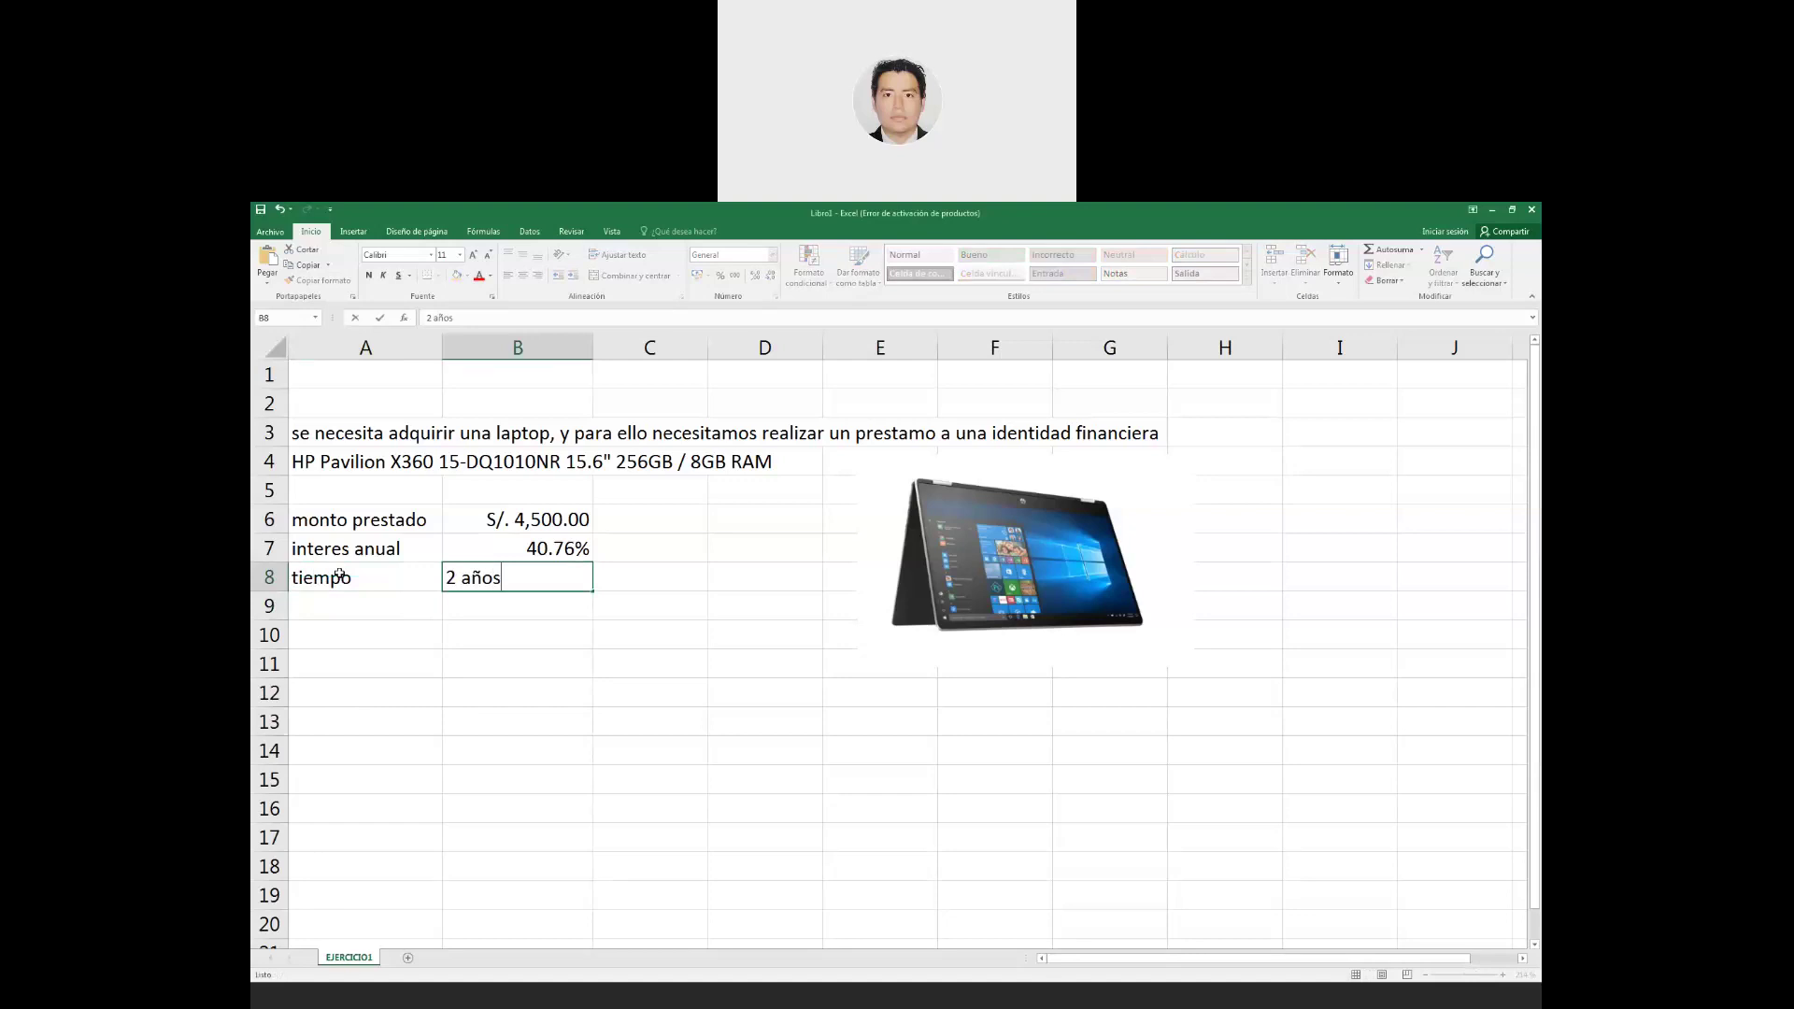
{"action": "key", "text": "Return"}
{"action": "key", "text": "Left"}
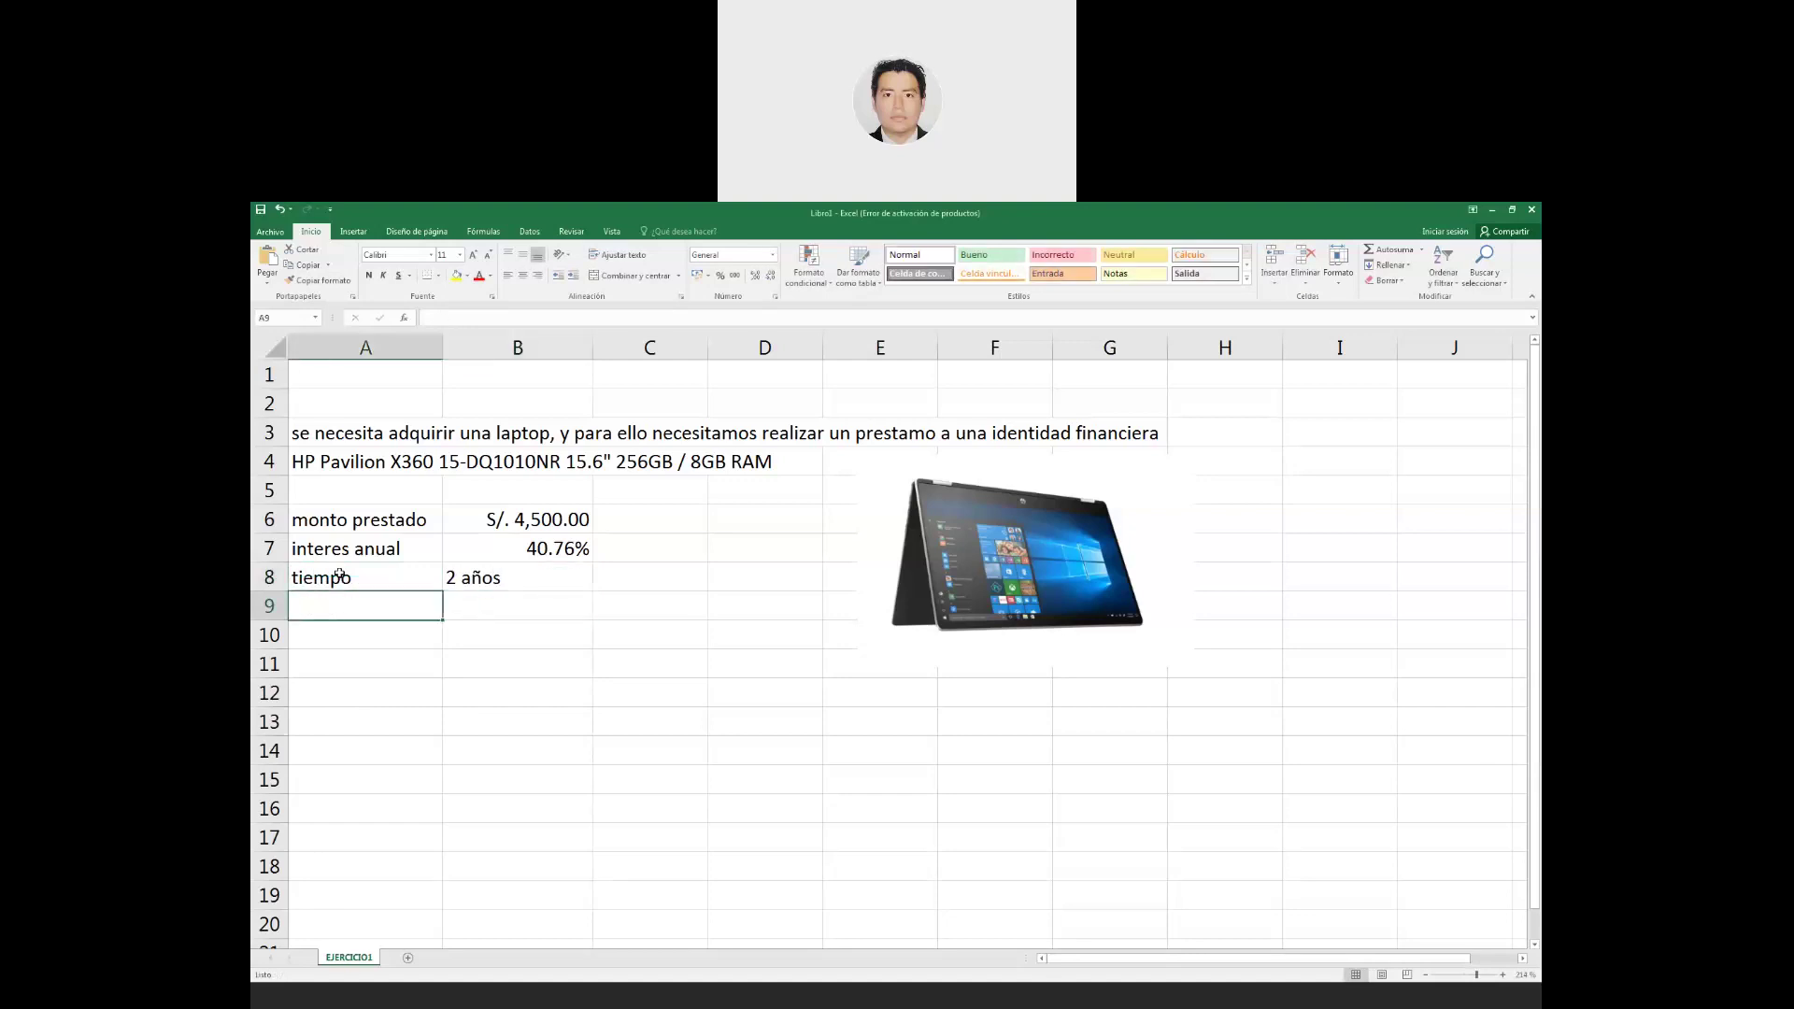
Nudge the laptop picture slightly to the left.
{"action": "left_click", "coordinate": [339, 574]}
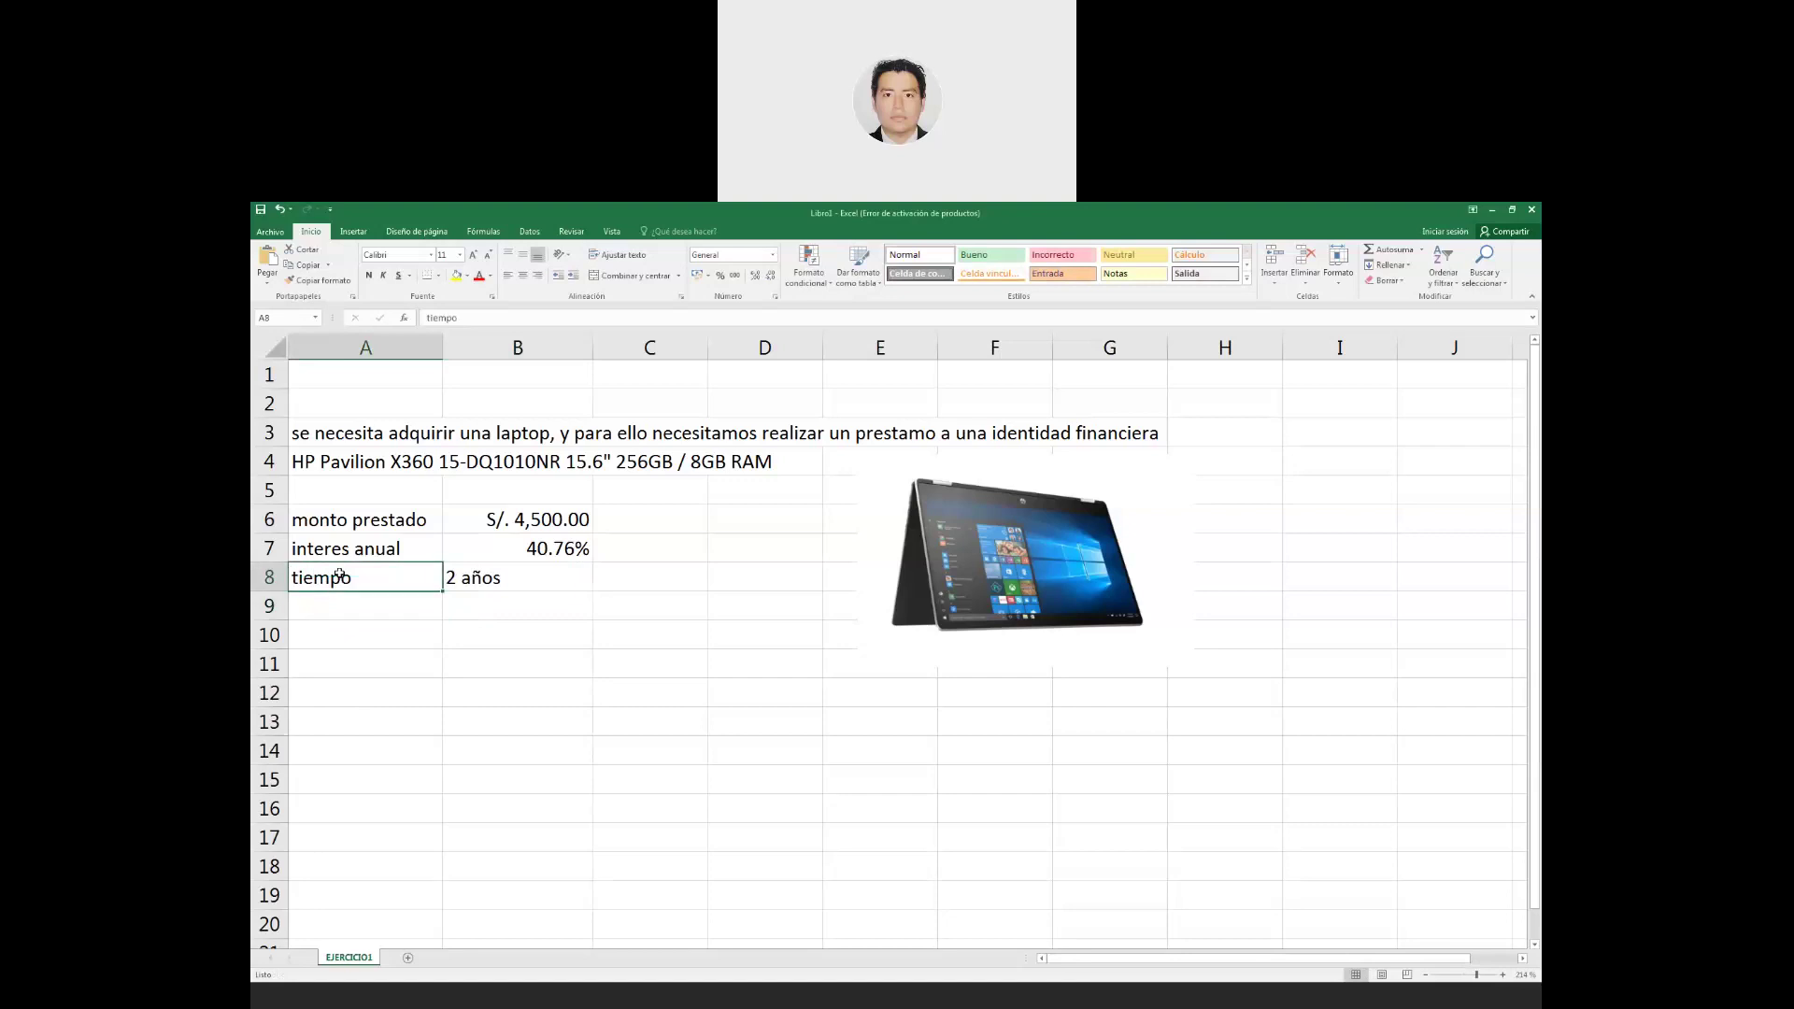
{"action": "key", "text": "Up"}
{"action": "key", "text": "Up"}
{"action": "key", "text": "Right"}
{"action": "key", "text": "Up"}
{"action": "key", "text": "Right"}
{"action": "key", "text": "Right"}
{"action": "mouse_move", "coordinate": [973, 513]}
{"action": "left_mouse_down"}
{"action": "mouse_move", "coordinate": [921, 513]}
{"action": "mouse_move", "coordinate": [883, 547]}
{"action": "left_mouse_up"}
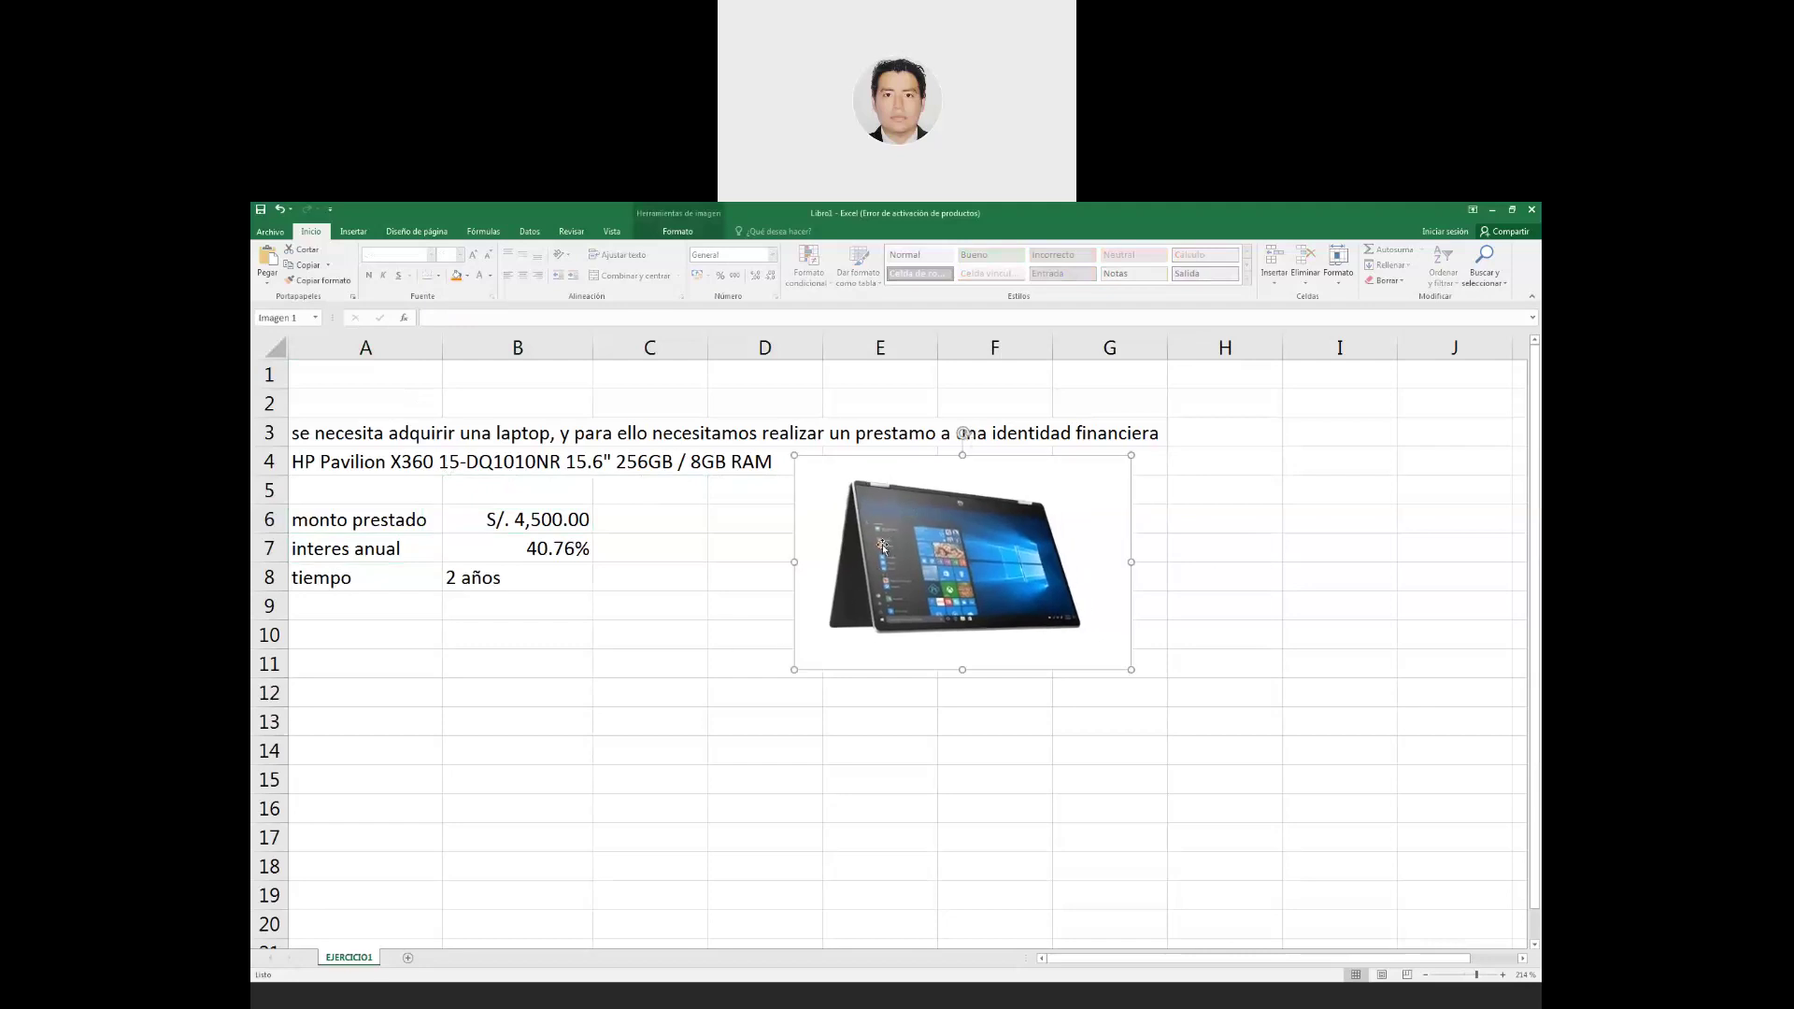
{"action": "left_click", "coordinate": [364, 616]}
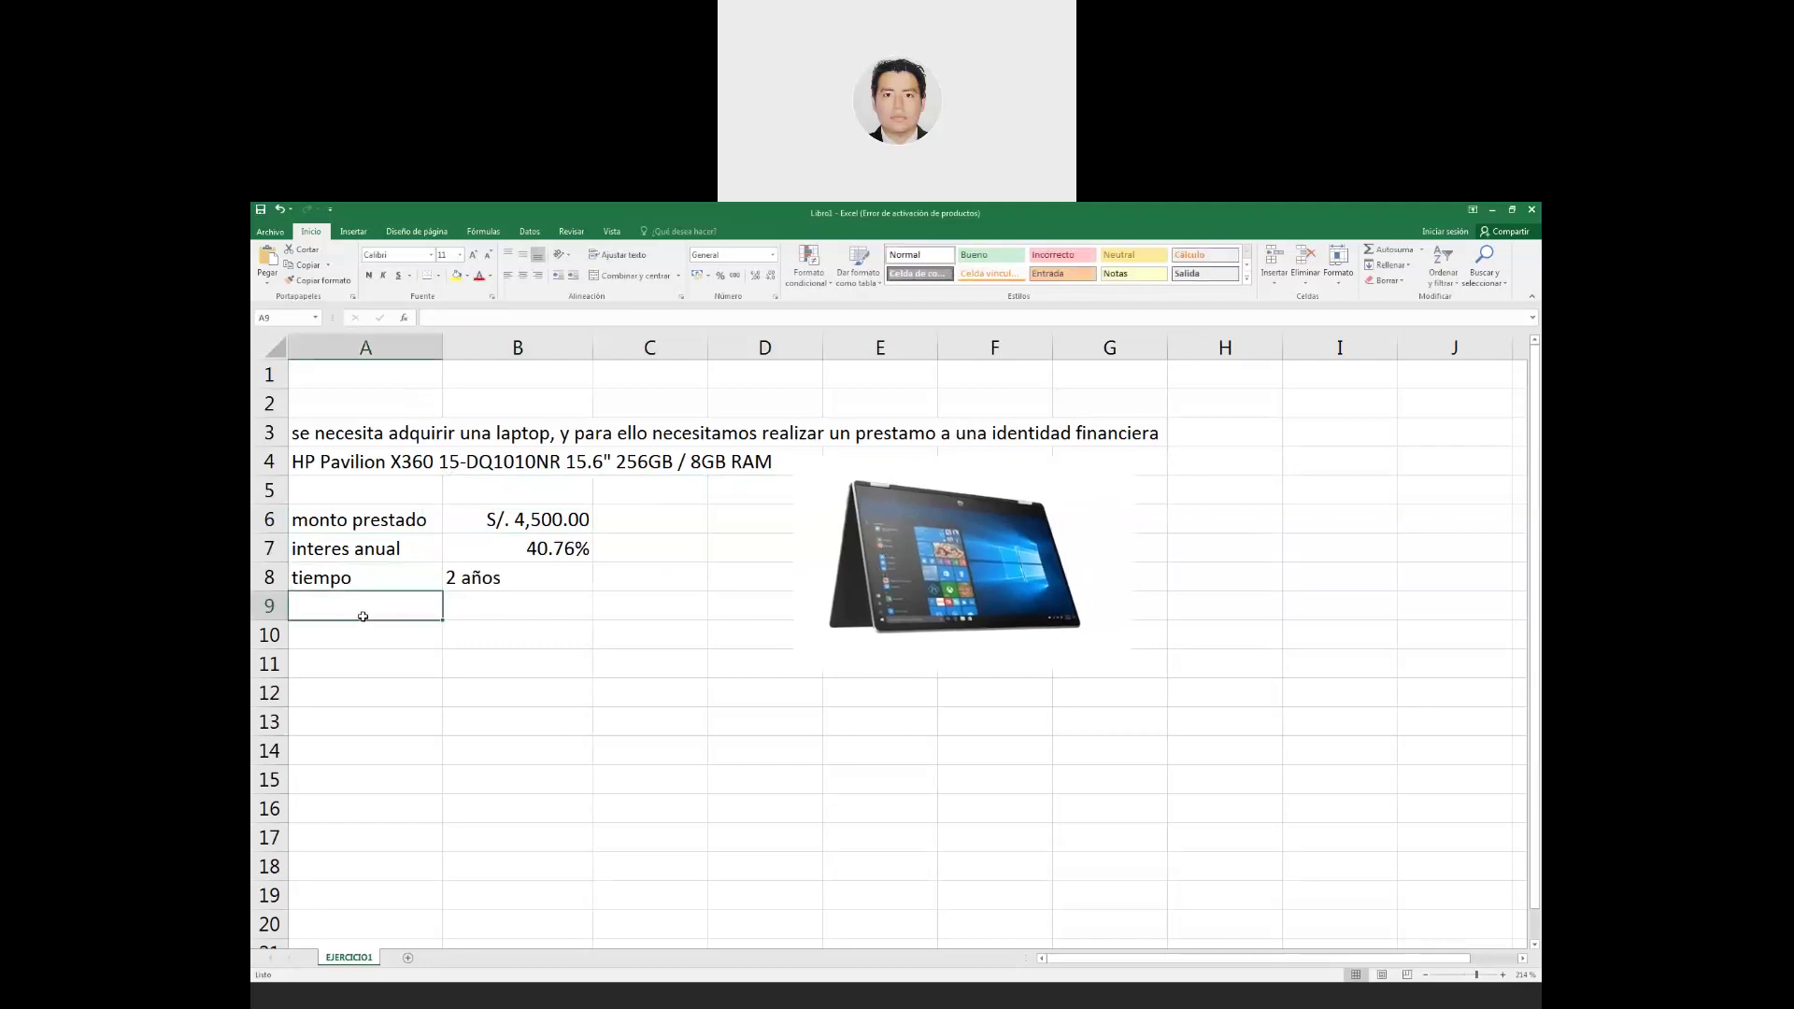
Right-align '2 años' in B8 and start typing 'cuota' in A9.
{"action": "left_click", "coordinate": [524, 575]}
{"action": "left_click", "coordinate": [538, 276]}
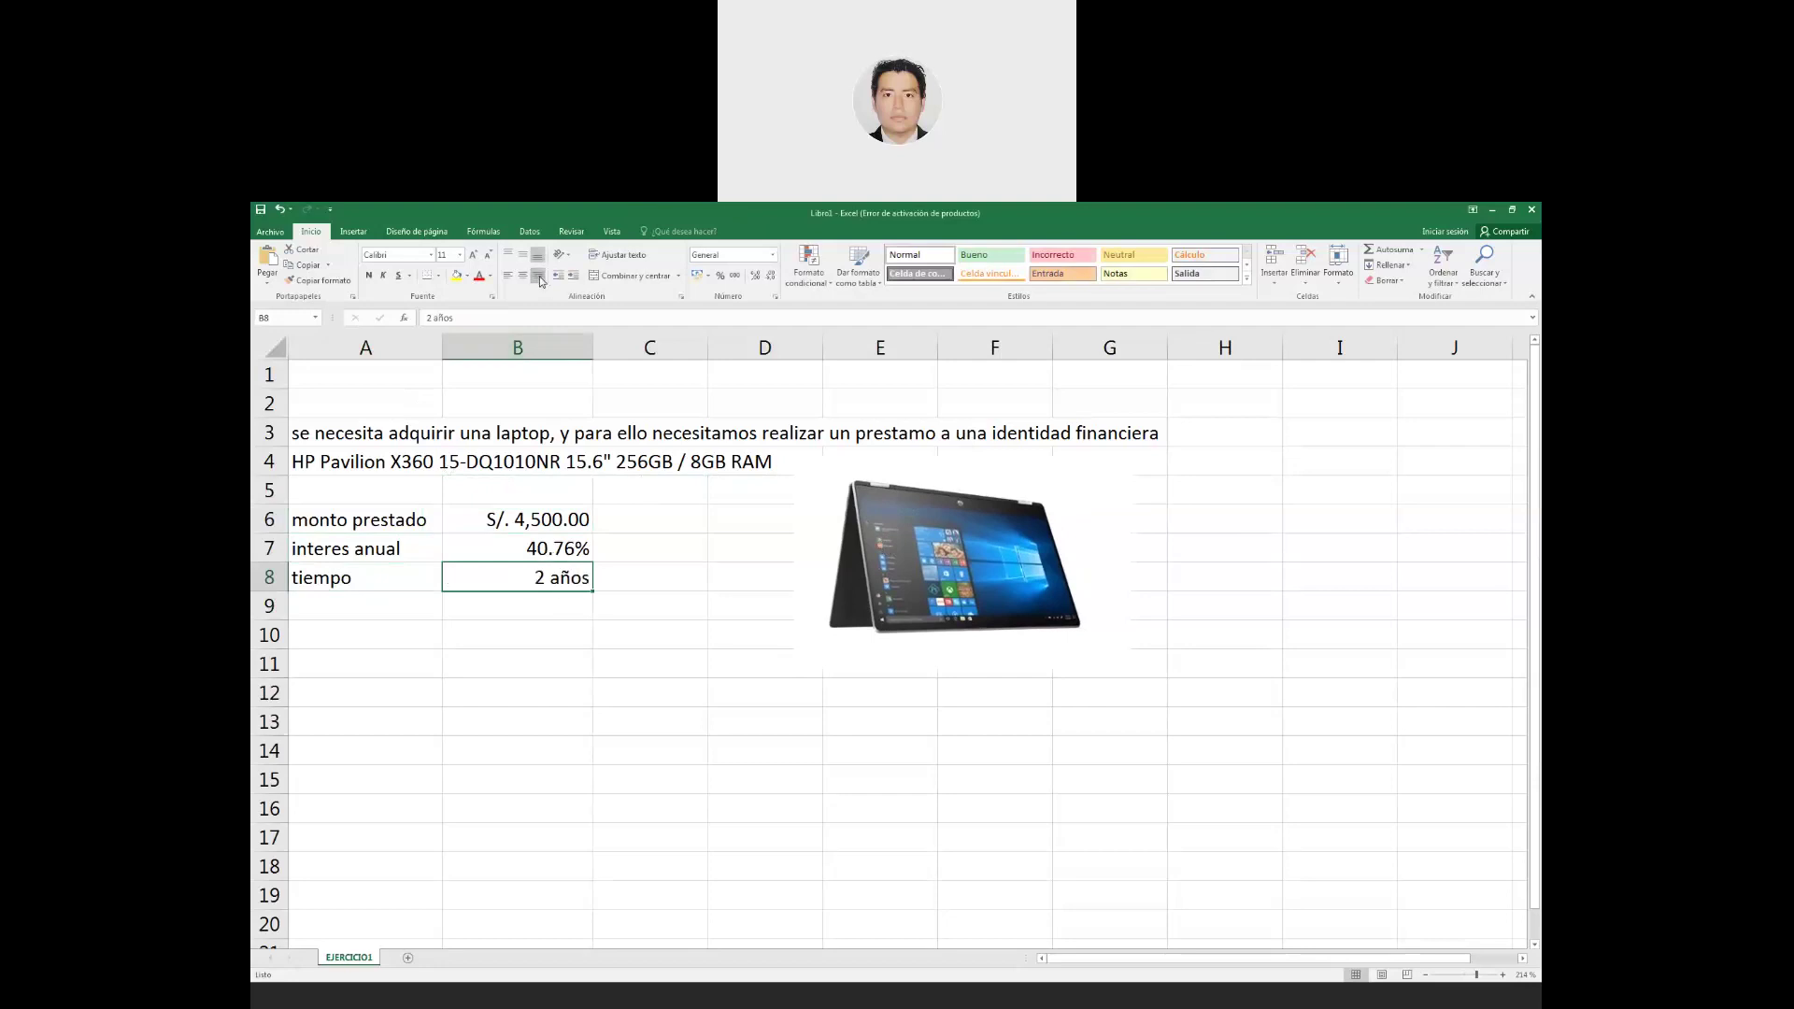
{"action": "left_click", "coordinate": [336, 606]}
{"action": "type", "text": "cuota"}
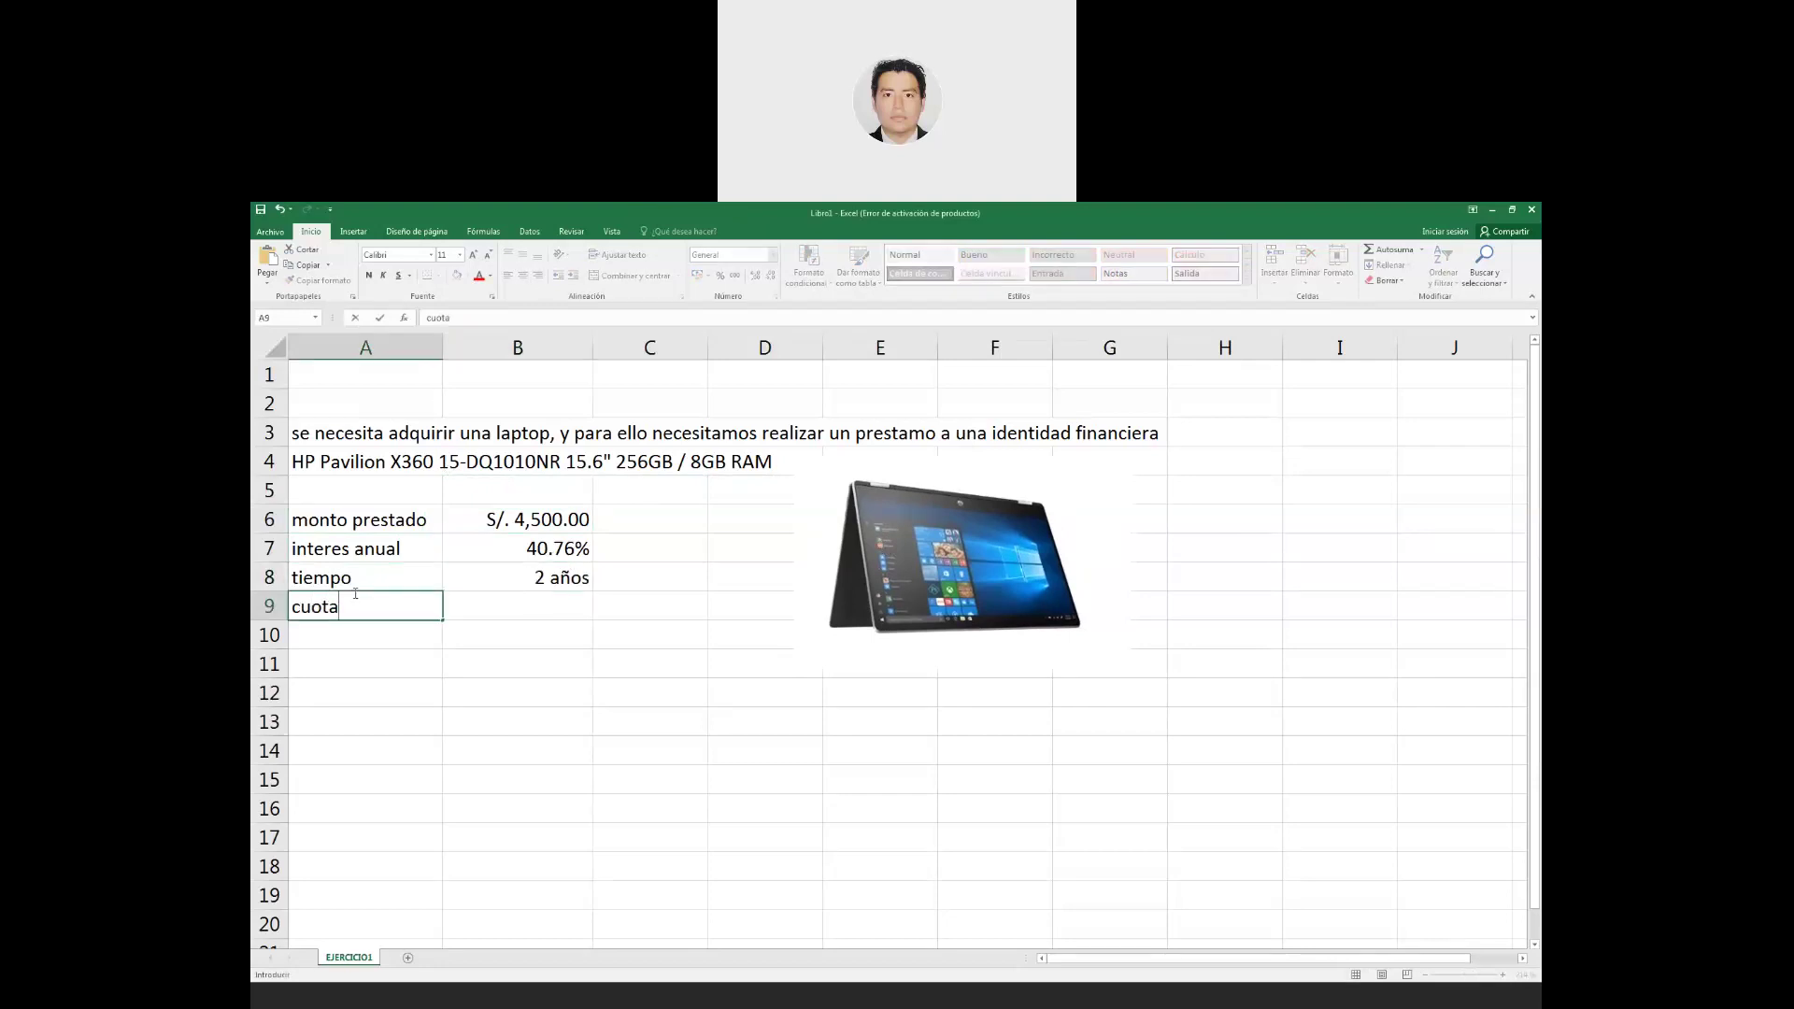
Change the A9 label to 'cuota fija', fixing stray keystrokes, then check the loan amount in B6.
{"action": "key", "text": "Return"}
{"action": "left_click", "coordinate": [354, 594]}
{"action": "left_click", "coordinate": [357, 624]}
{"action": "left_click", "coordinate": [360, 612]}
{"action": "double_click", "coordinate": [371, 610]}
{"action": "type", "text": "fjk"}
{"action": "key", "text": "BackSpace"}
{"action": "key", "text": "BackSpace"}
{"action": "key", "text": "BackSpace"}
{"action": "type", "text": "fo"}
{"action": "key", "text": "BackSpace"}
{"action": "type", "text": "ija"}
{"action": "key", "text": "Return"}
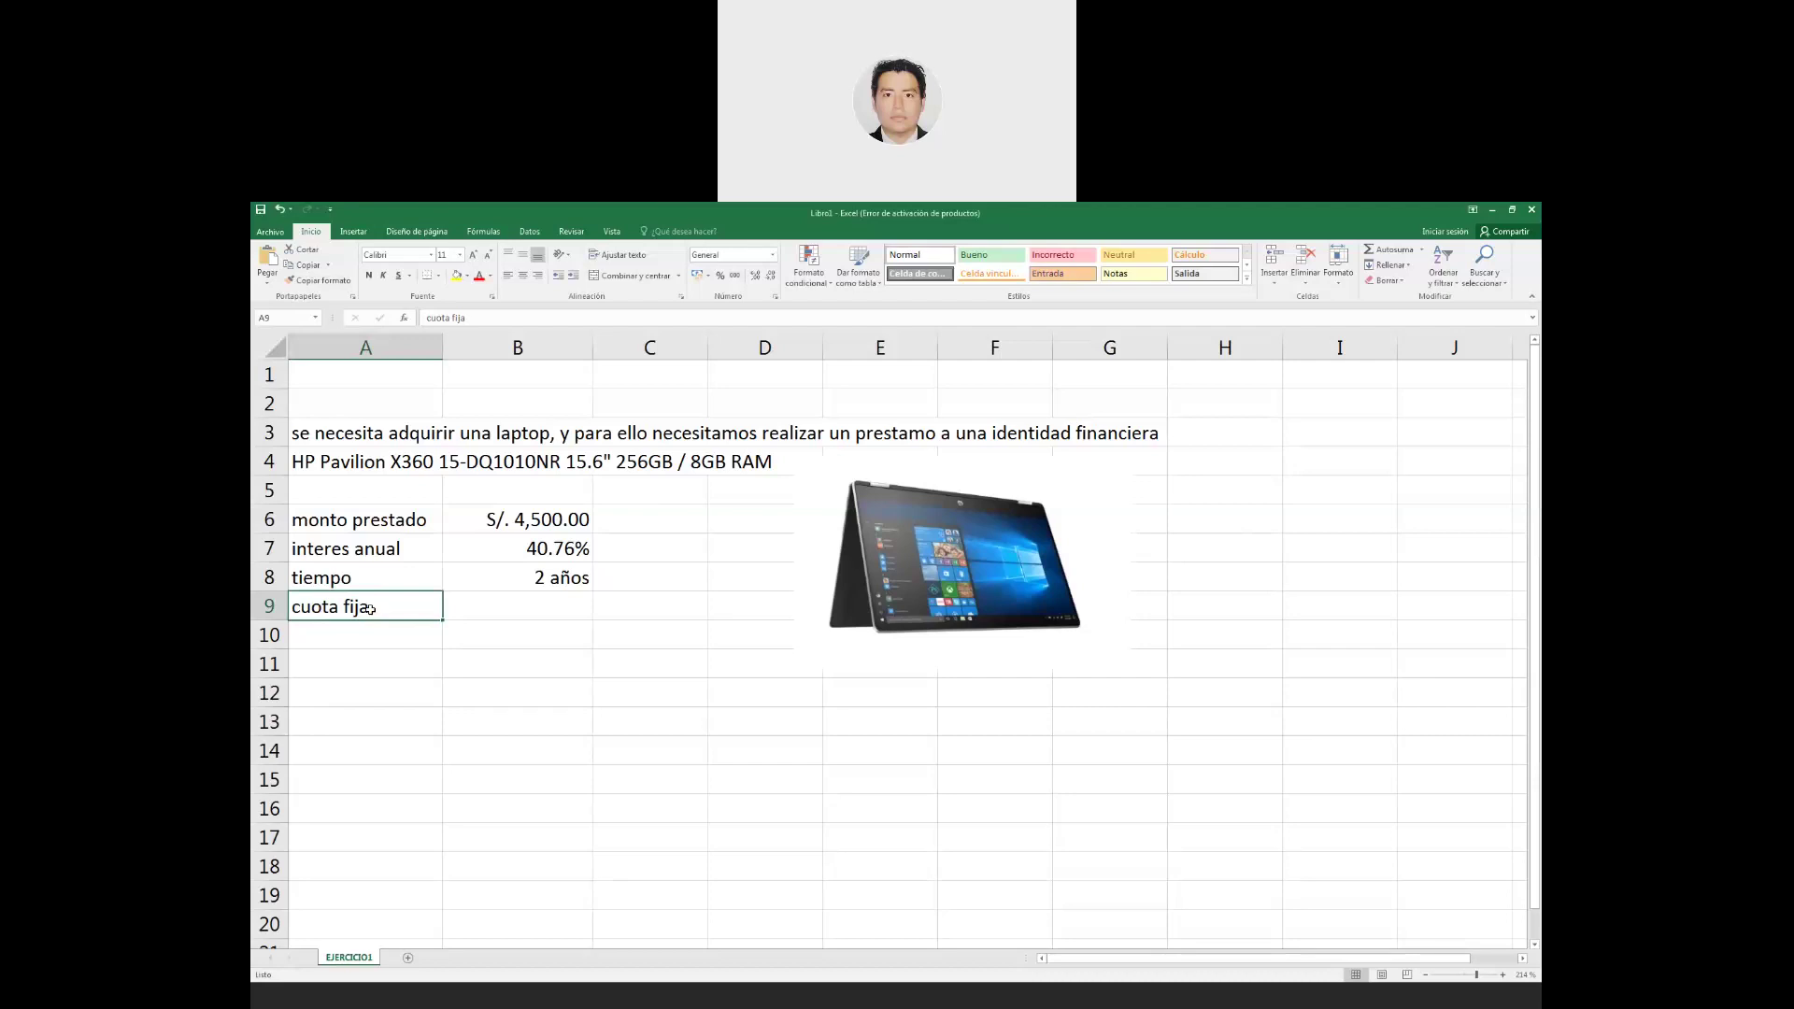
{"action": "key", "text": "Right"}
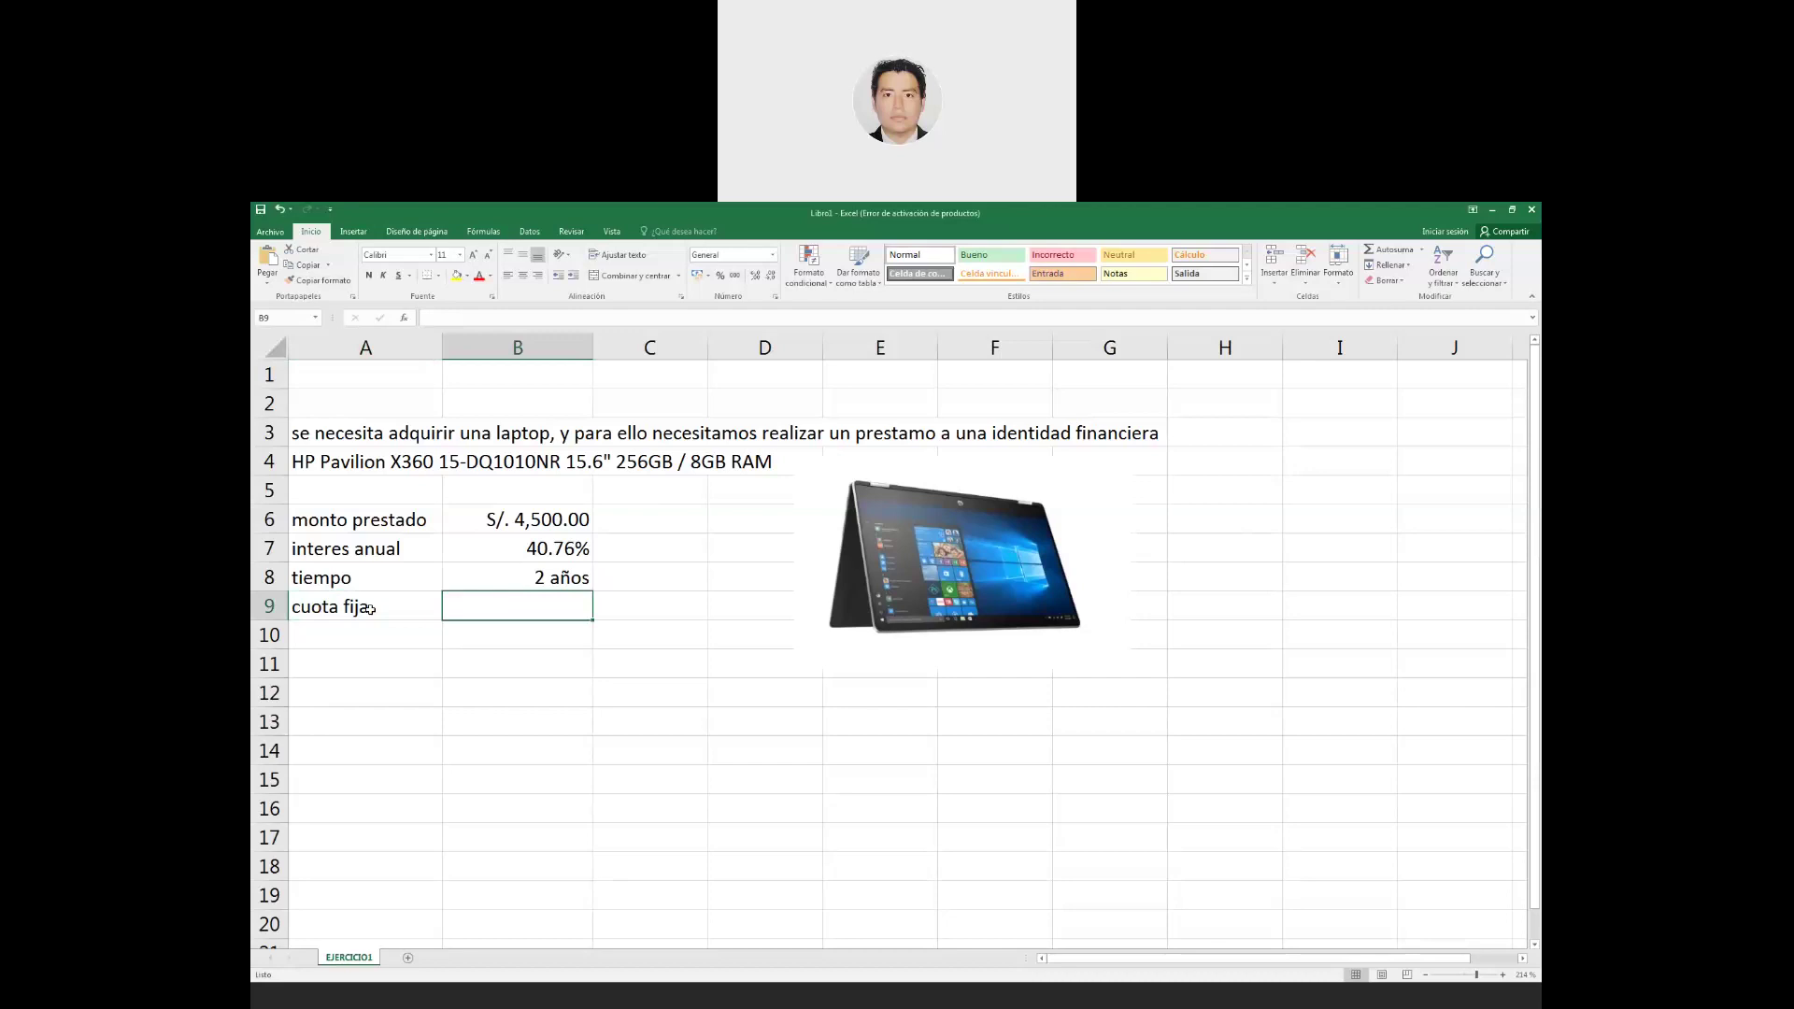
{"action": "left_click", "coordinate": [488, 521]}
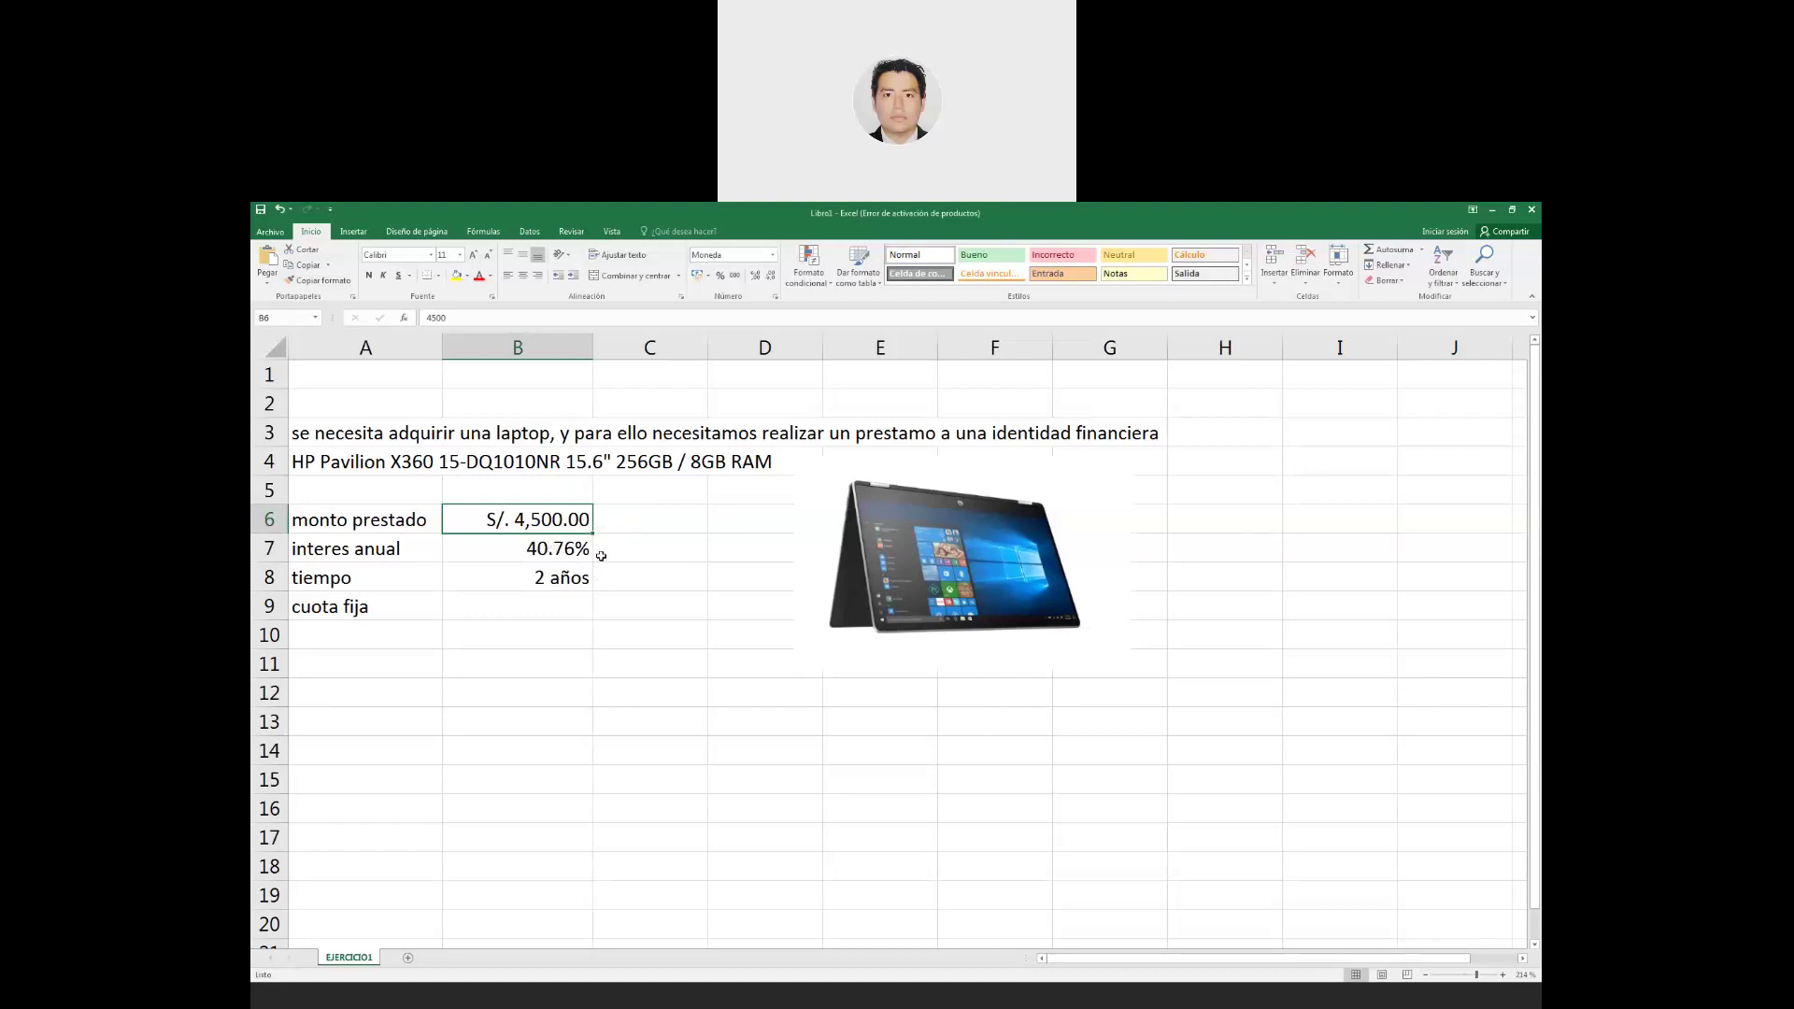
Enter =$B$7/12 in C7 to get the monthly rate 0.03396667.
{"action": "left_click", "coordinate": [545, 603]}
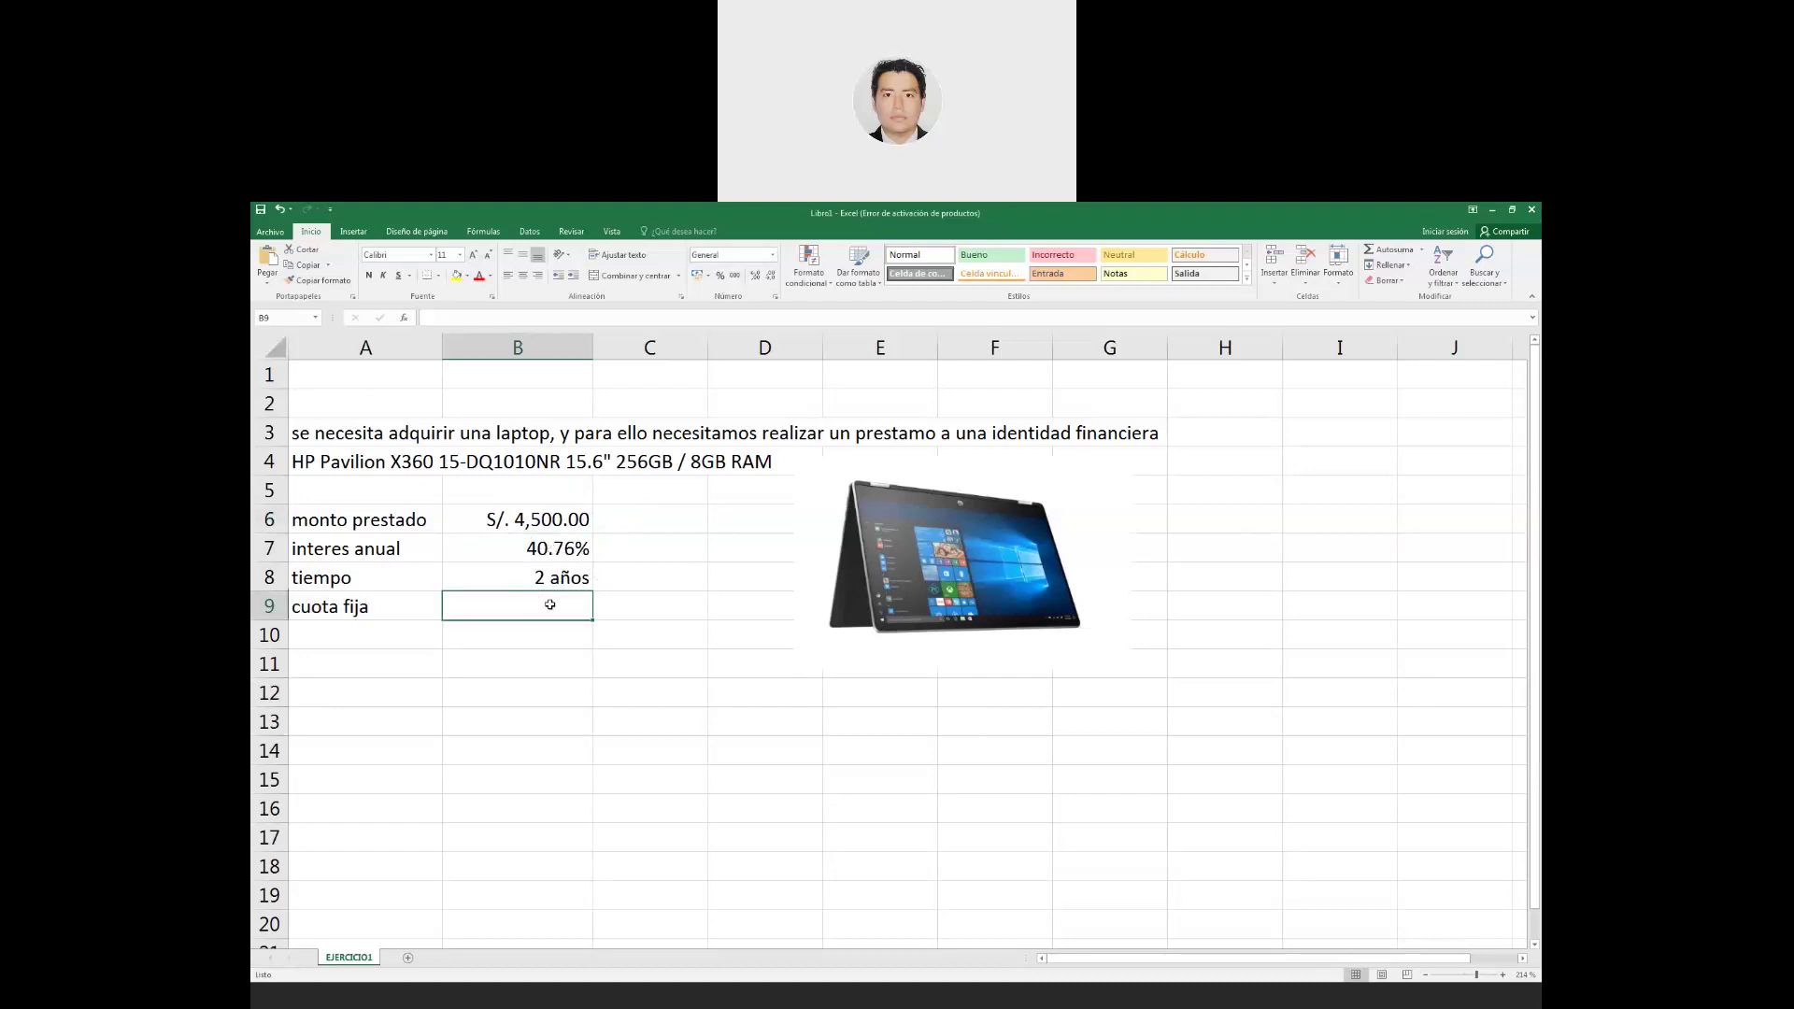
{"action": "left_click", "coordinate": [626, 552]}
{"action": "left_click", "coordinate": [374, 550]}
{"action": "left_click", "coordinate": [514, 550]}
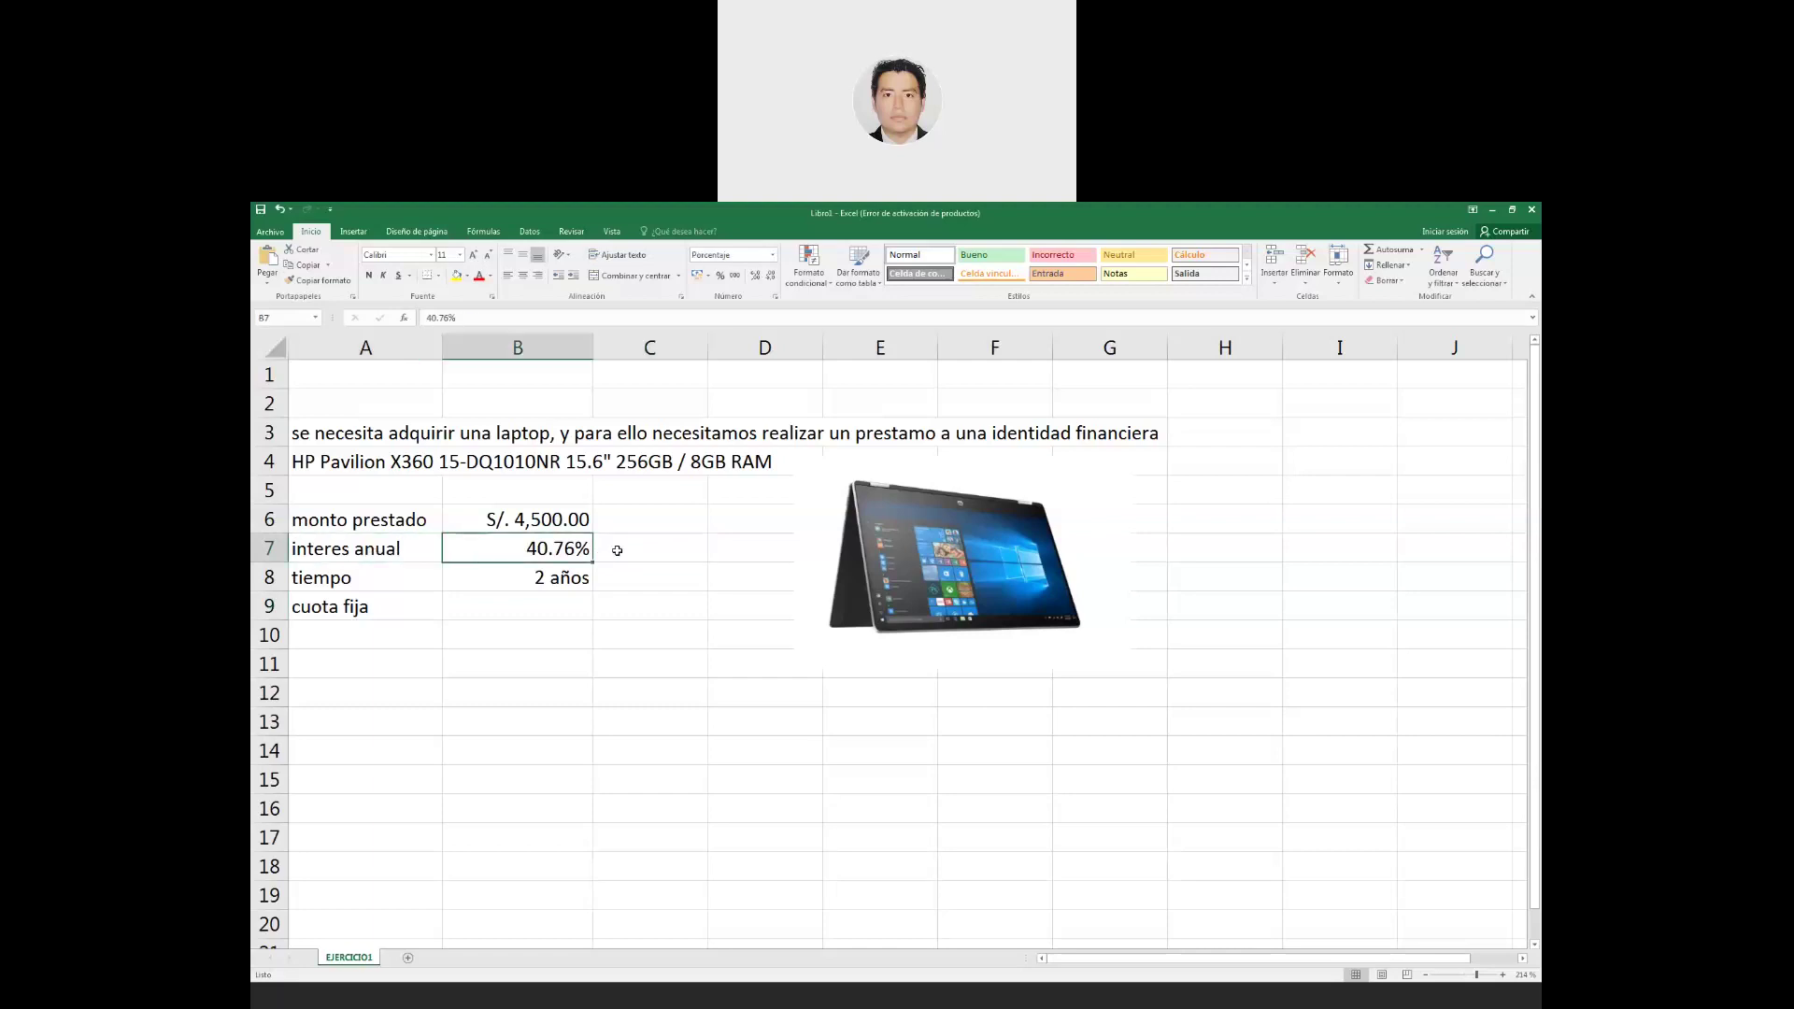
{"action": "left_click", "coordinate": [657, 552]}
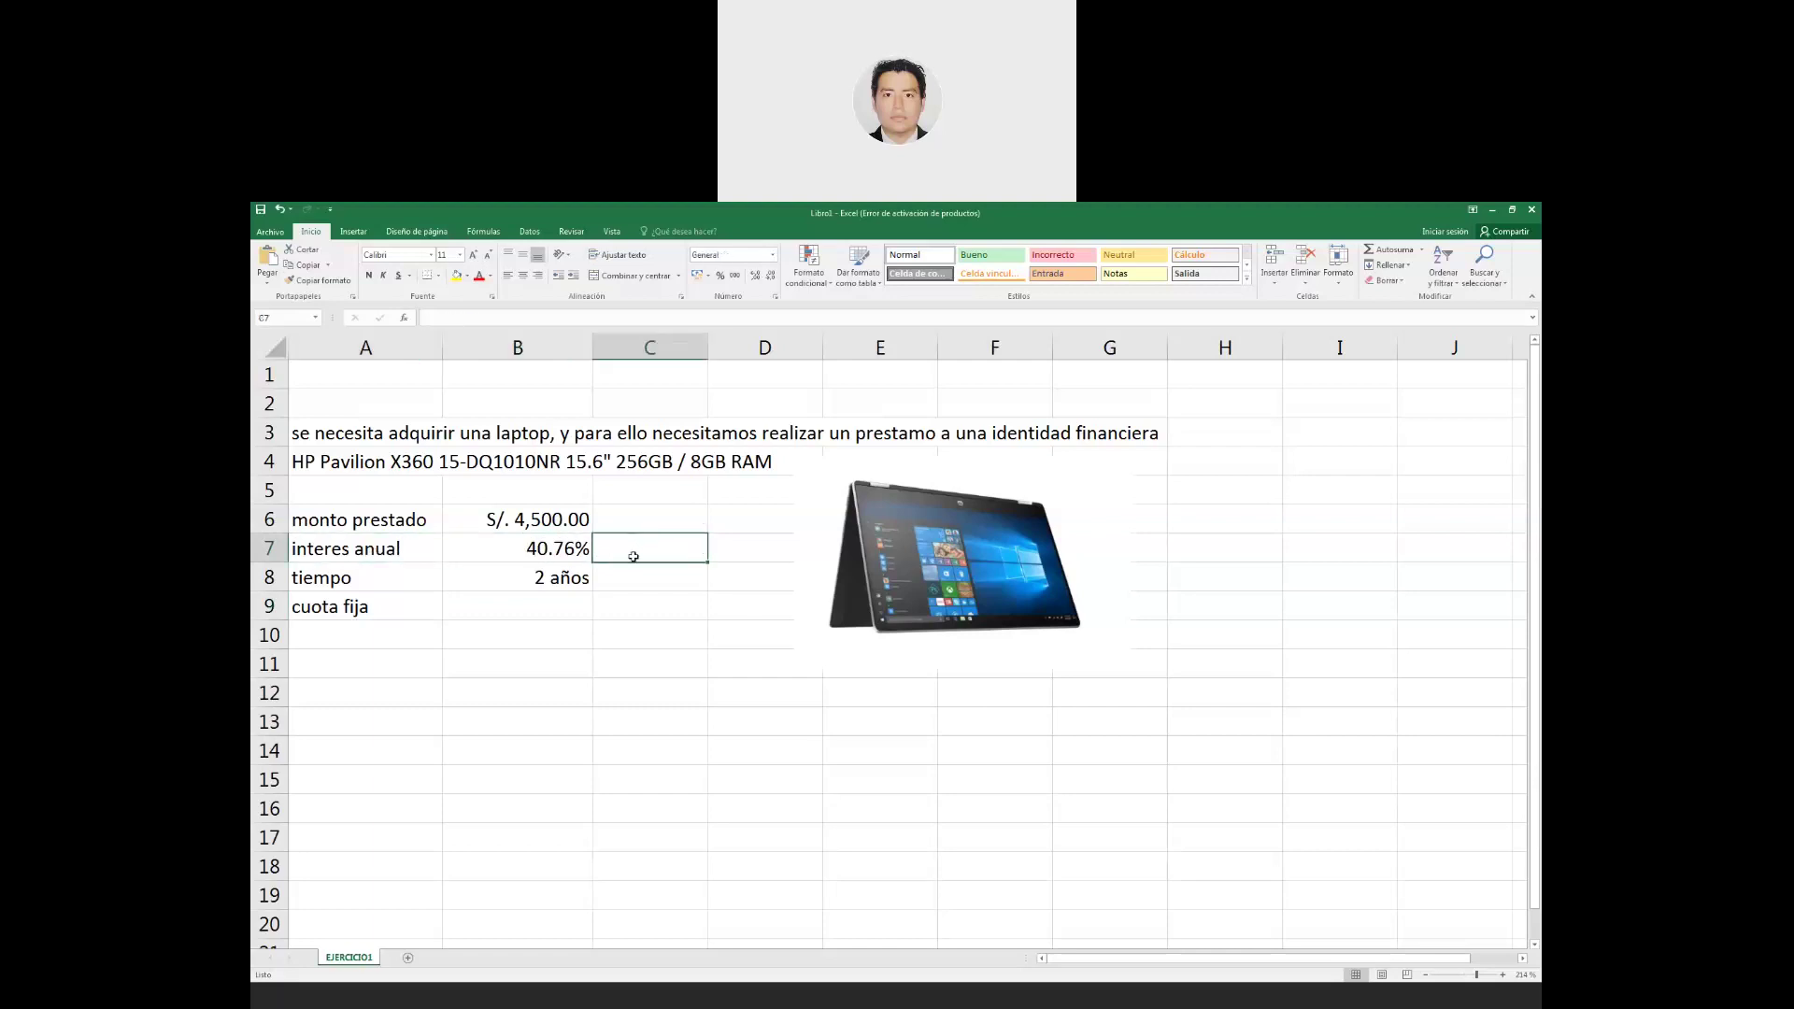
{"action": "type", "text": "="}
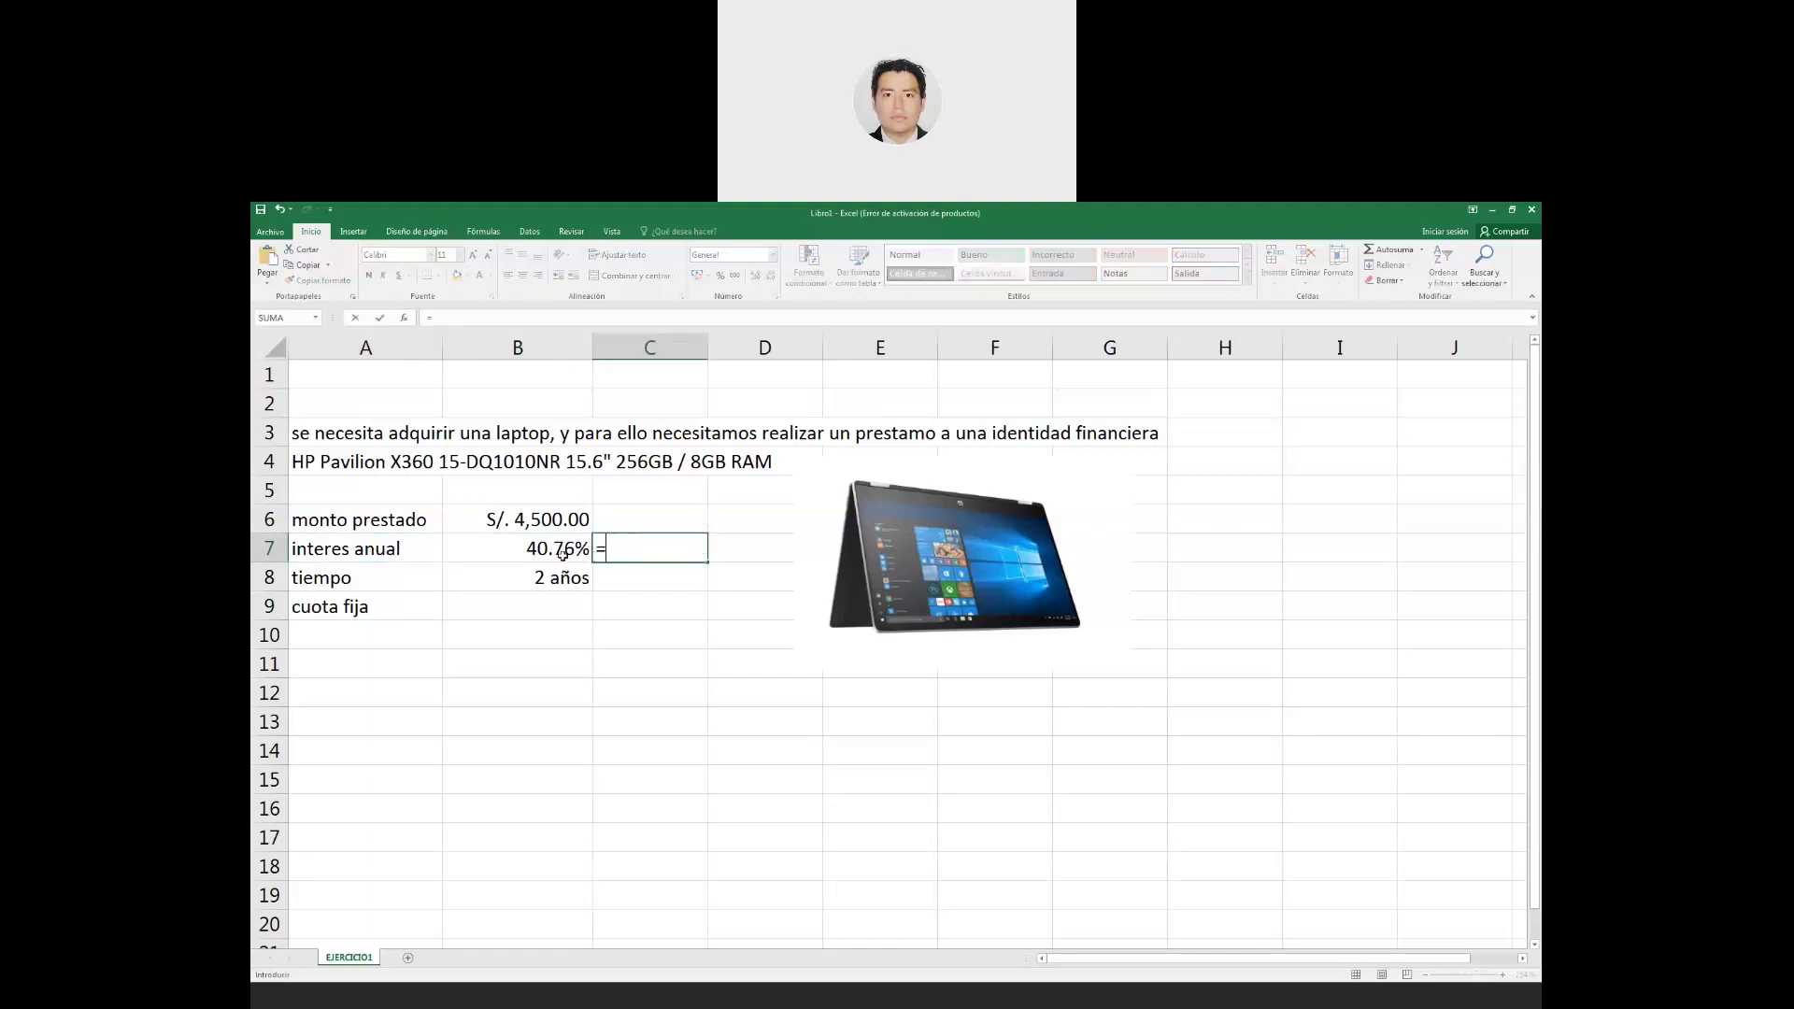
{"action": "left_click", "coordinate": [547, 552]}
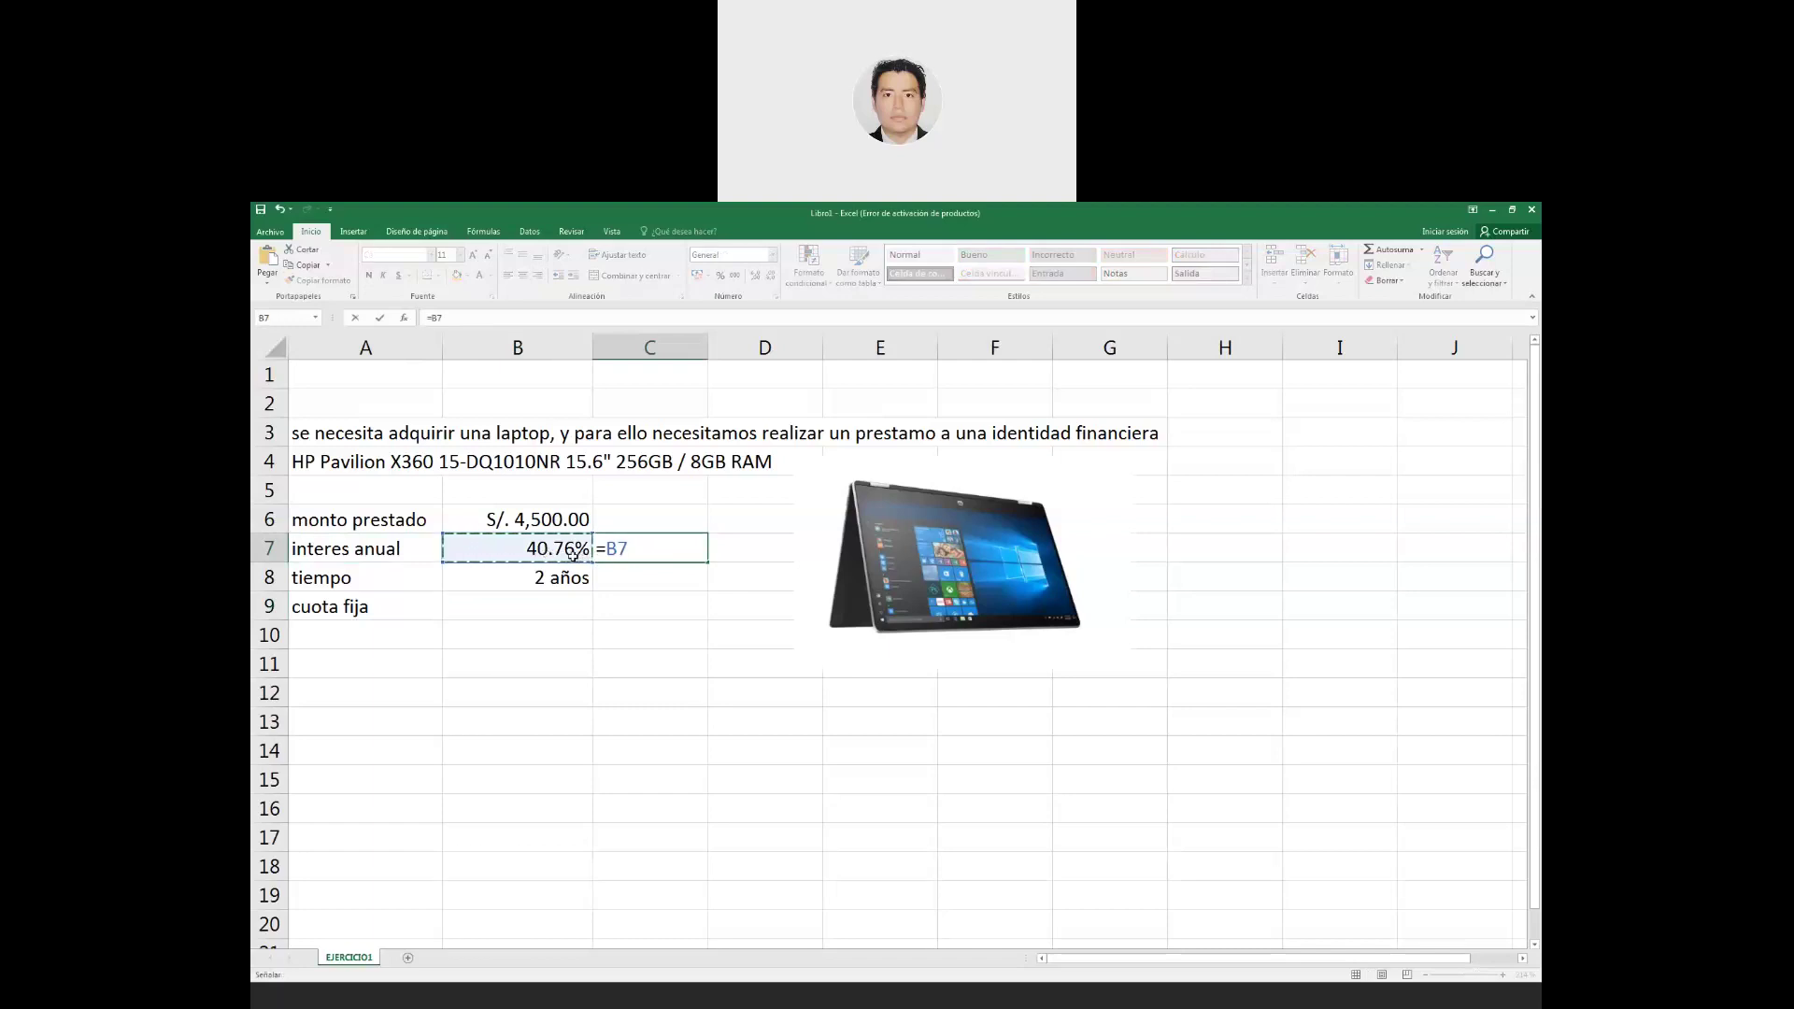
{"action": "key", "text": "F4"}
{"action": "type", "text": "$B$7/12"}
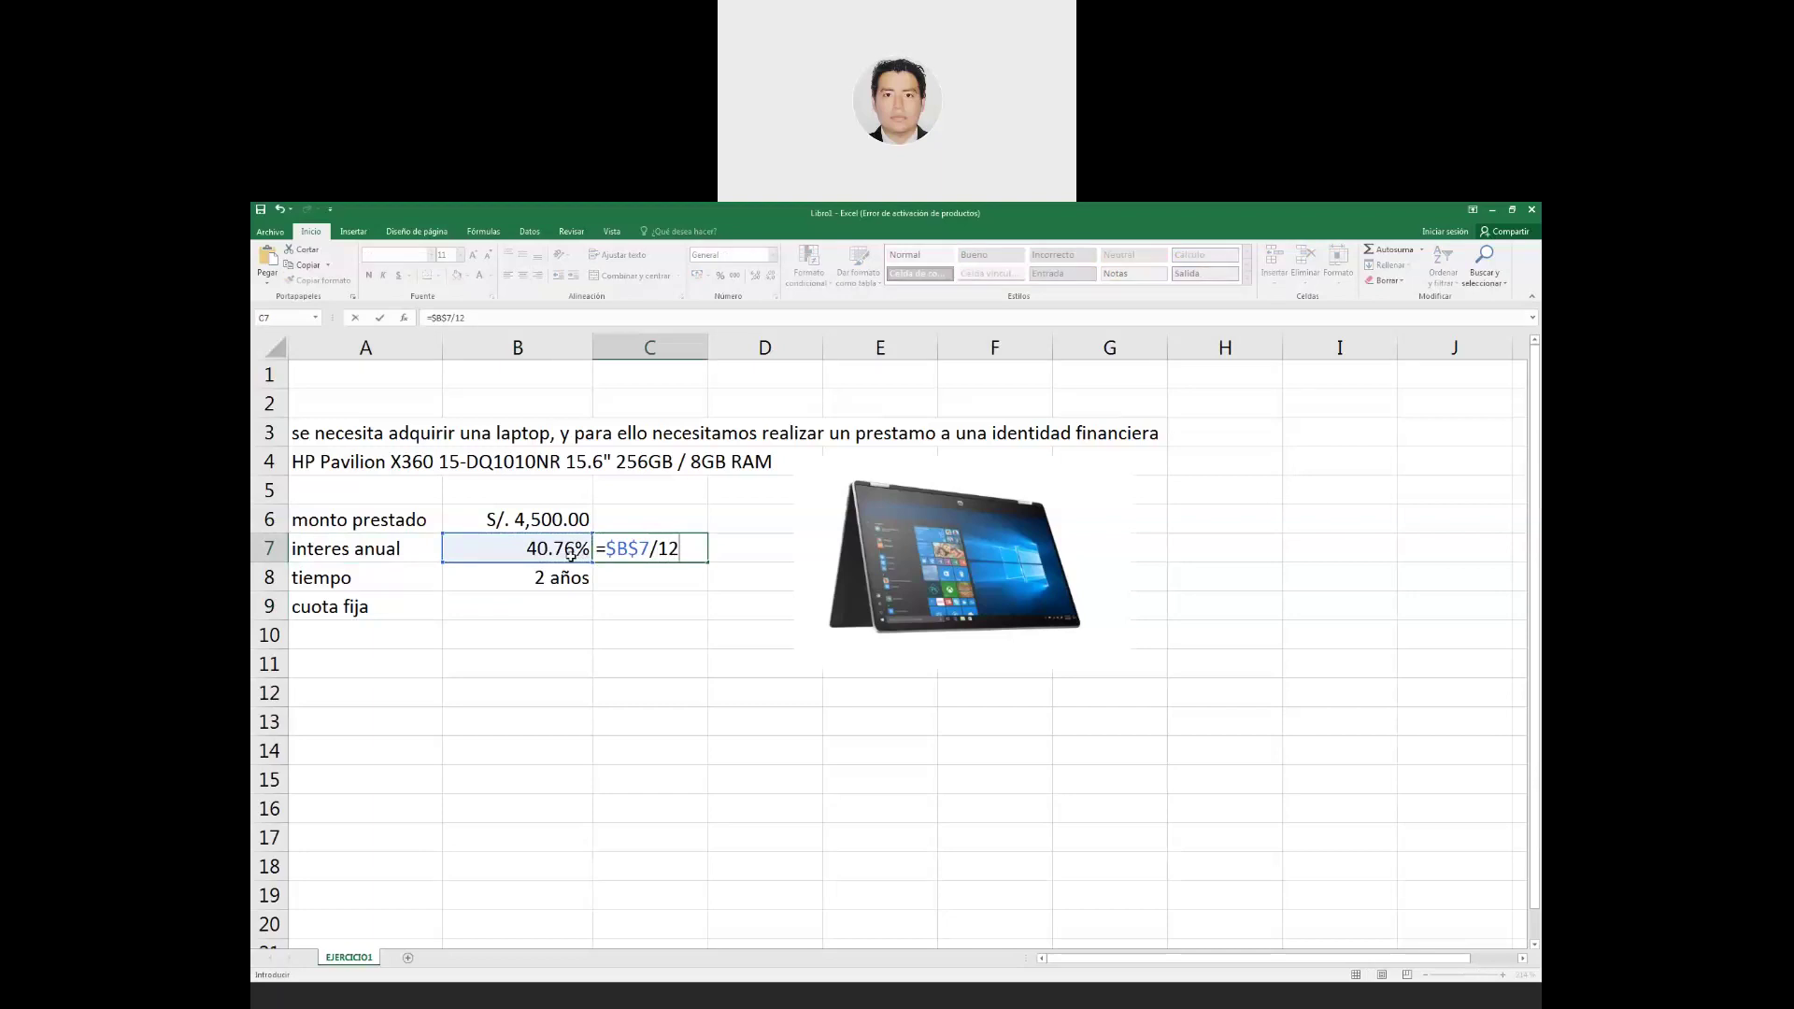
{"action": "key", "text": "Return"}
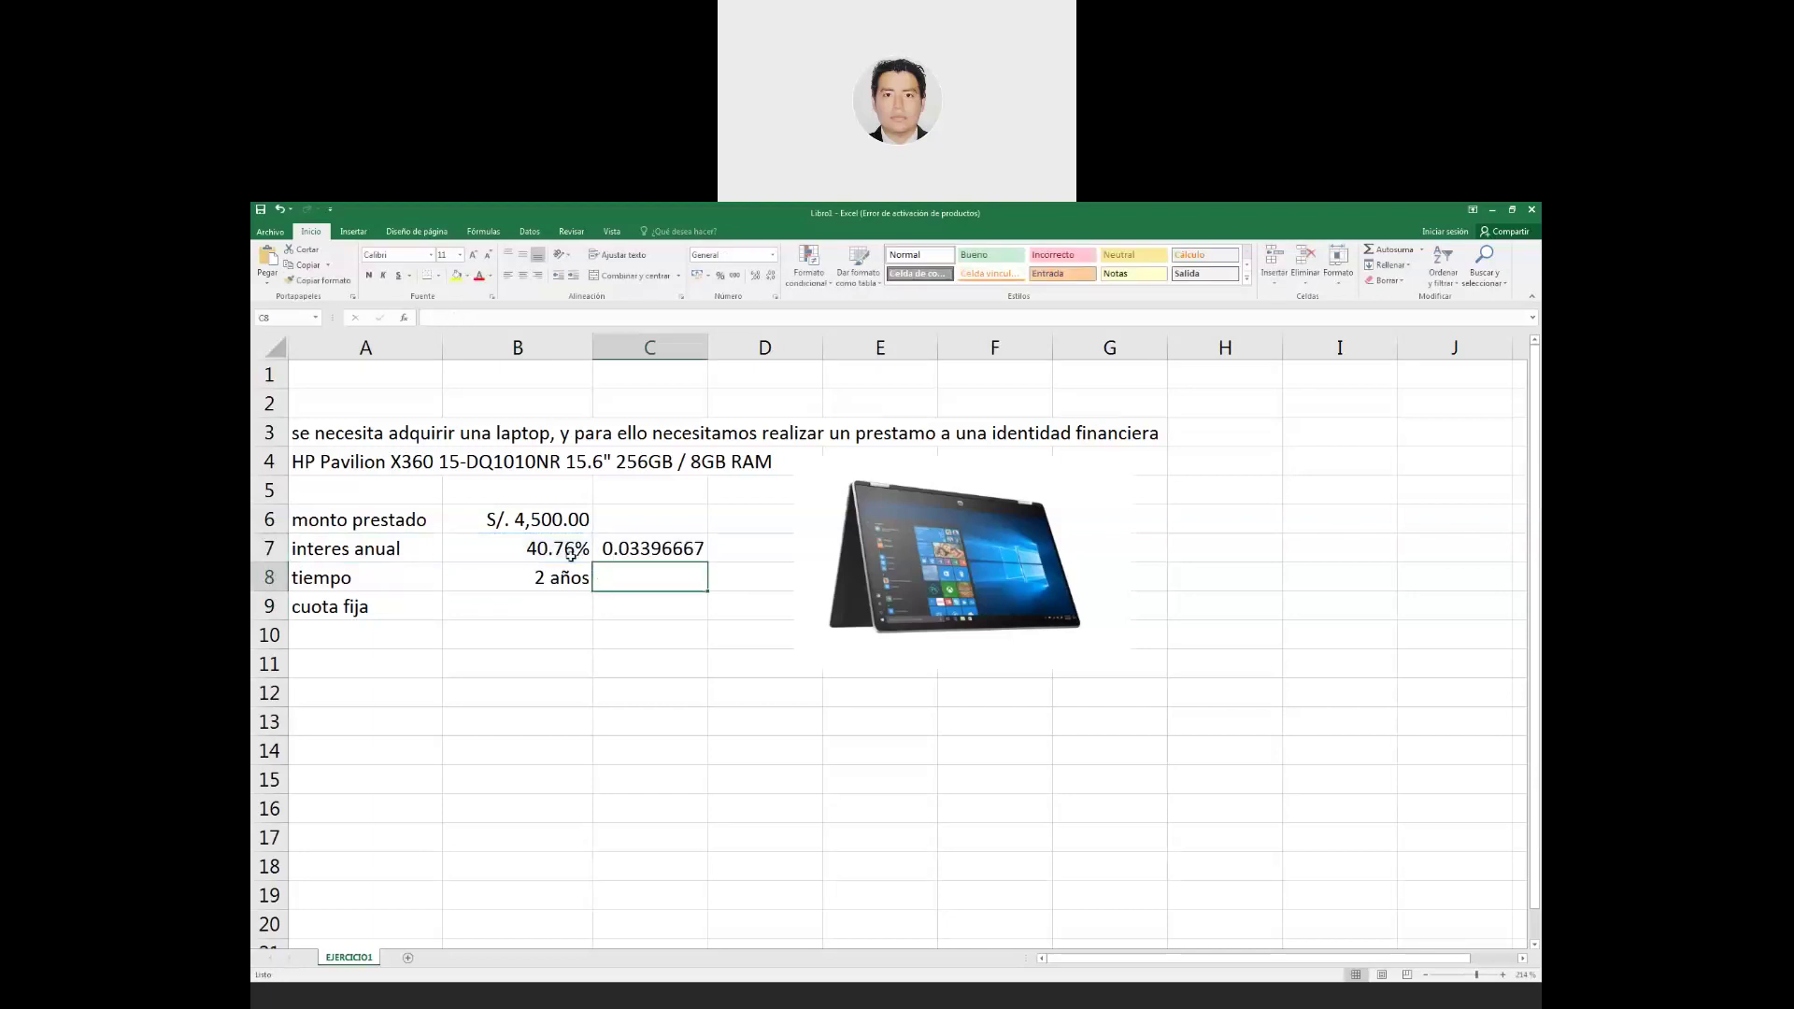
{"action": "left_click", "coordinate": [641, 555]}
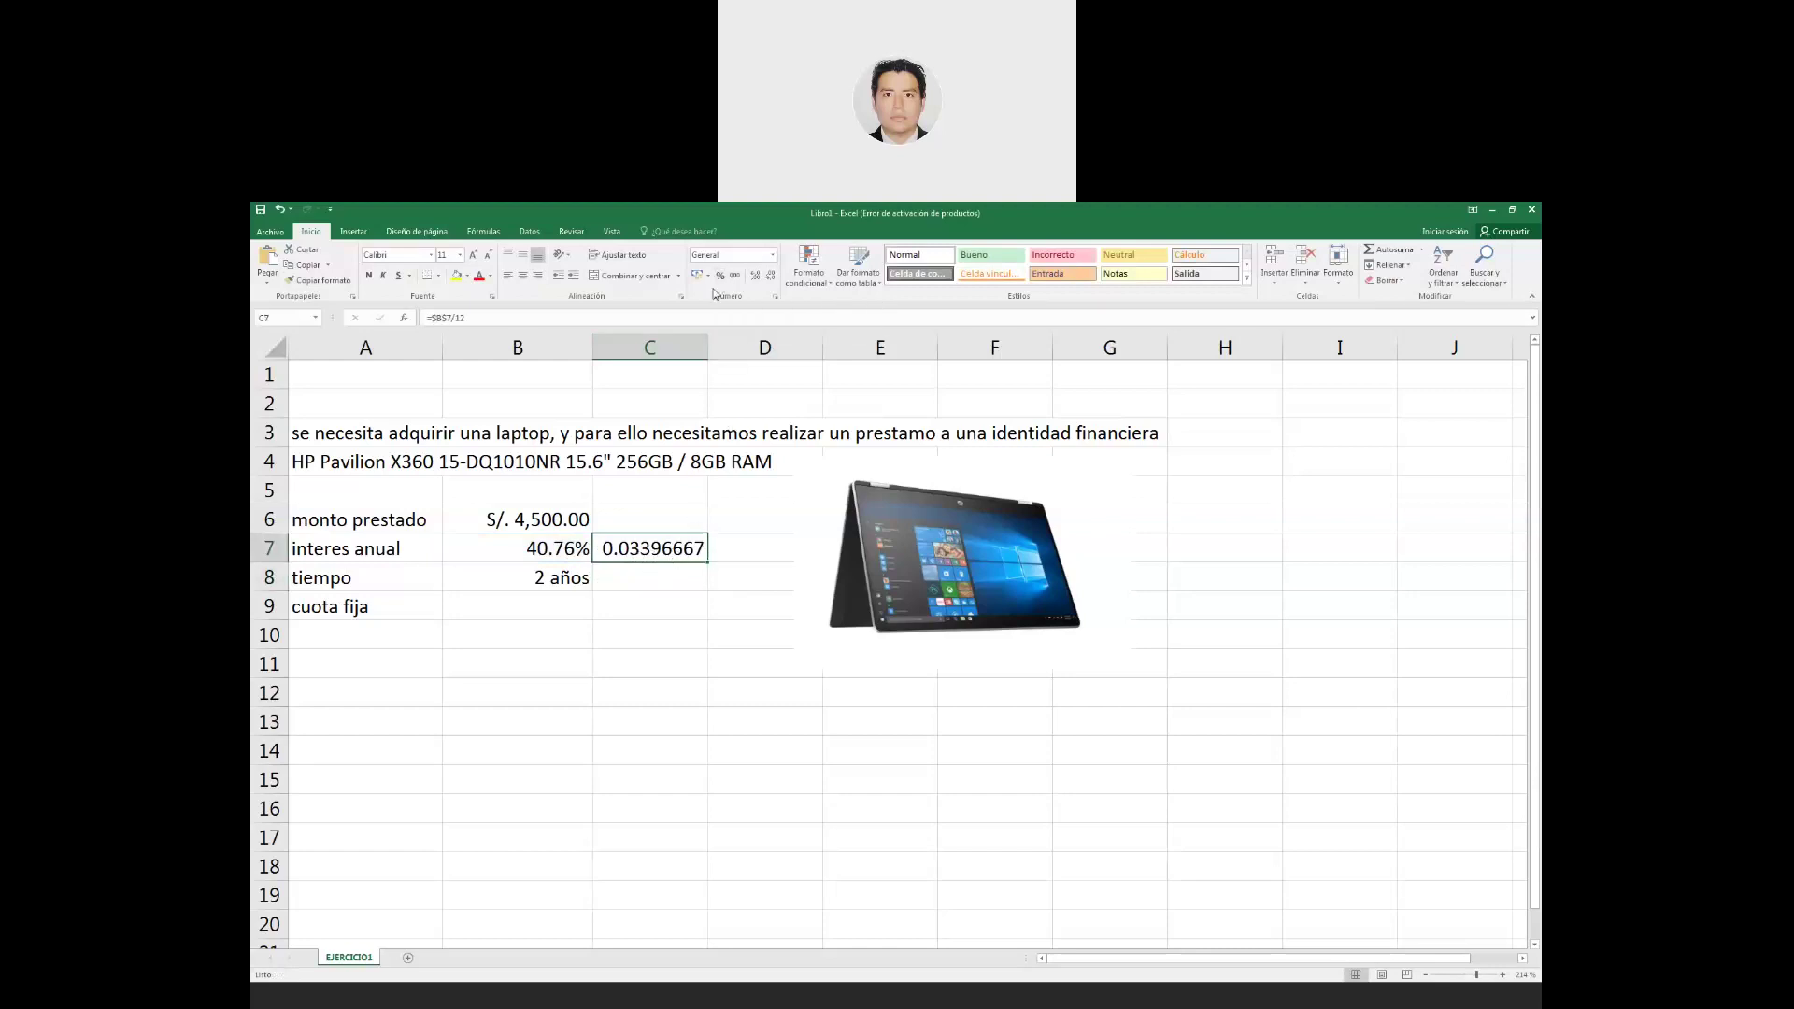
Format C7 as a percentage with two decimals so it reads 3.40%.
{"action": "left_click", "coordinate": [720, 275]}
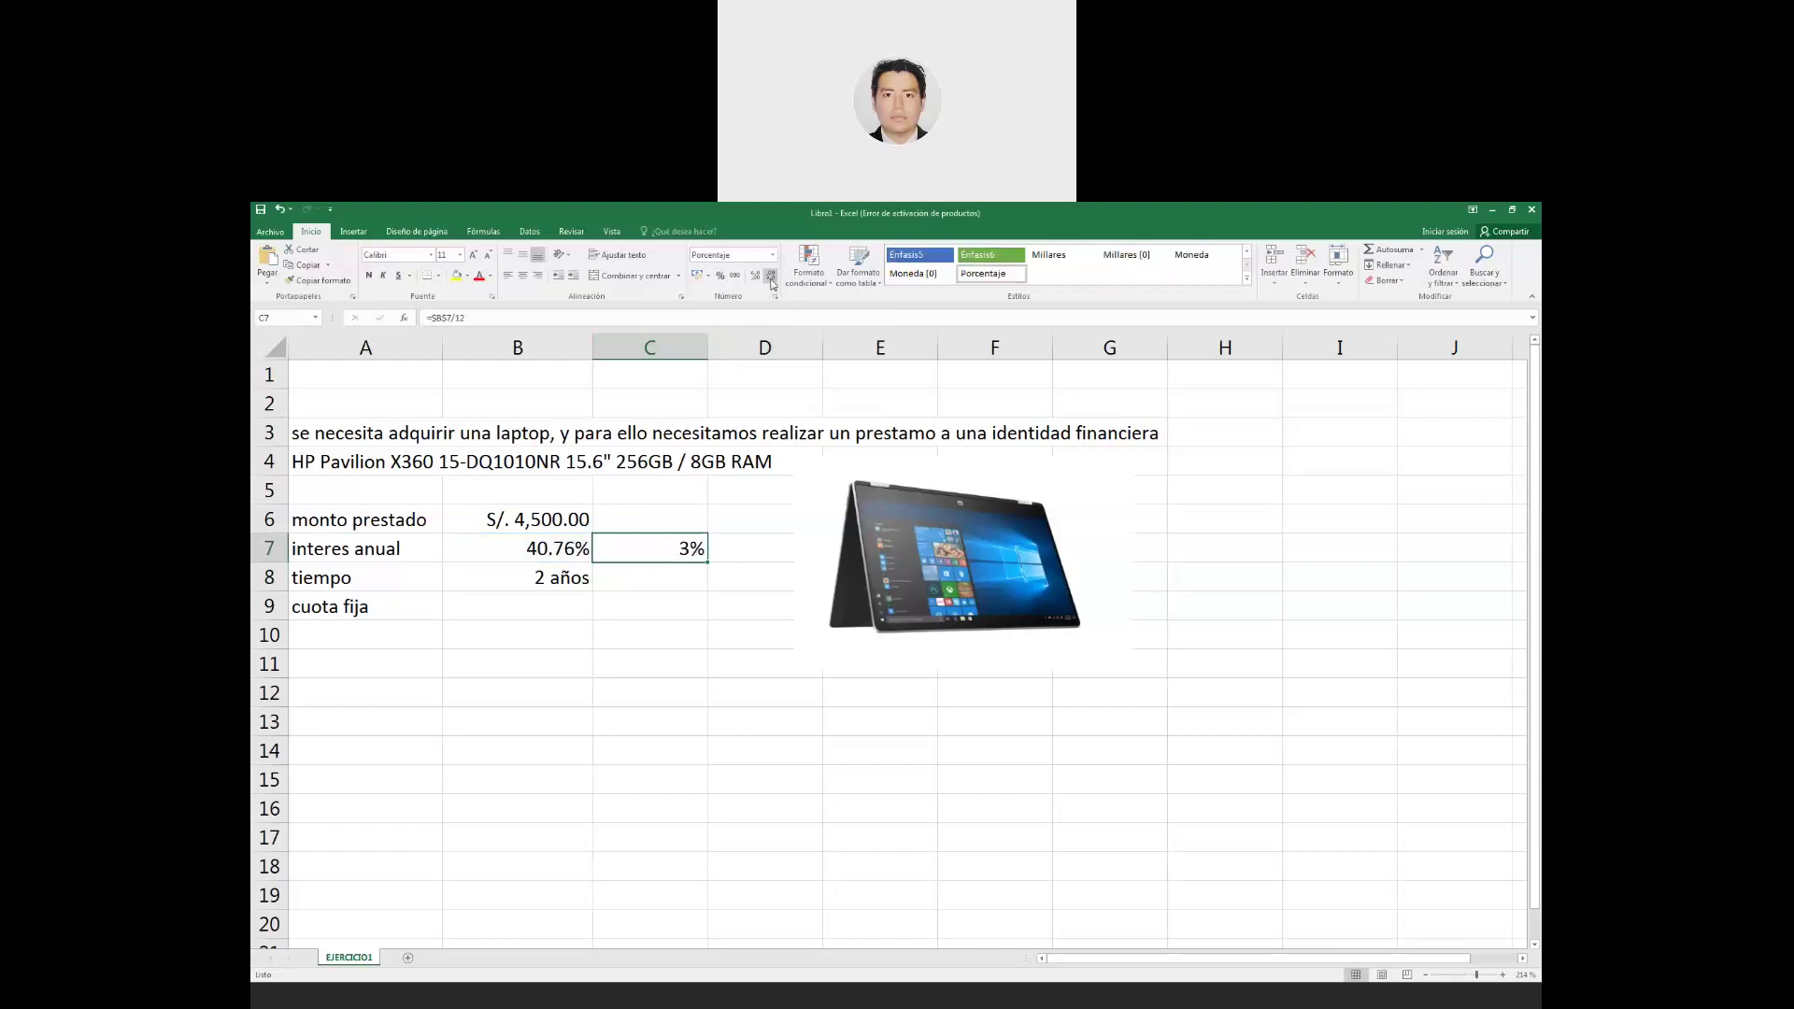
{"action": "left_click", "coordinate": [764, 281]}
{"action": "left_click", "coordinate": [764, 282]}
{"action": "left_click", "coordinate": [764, 281]}
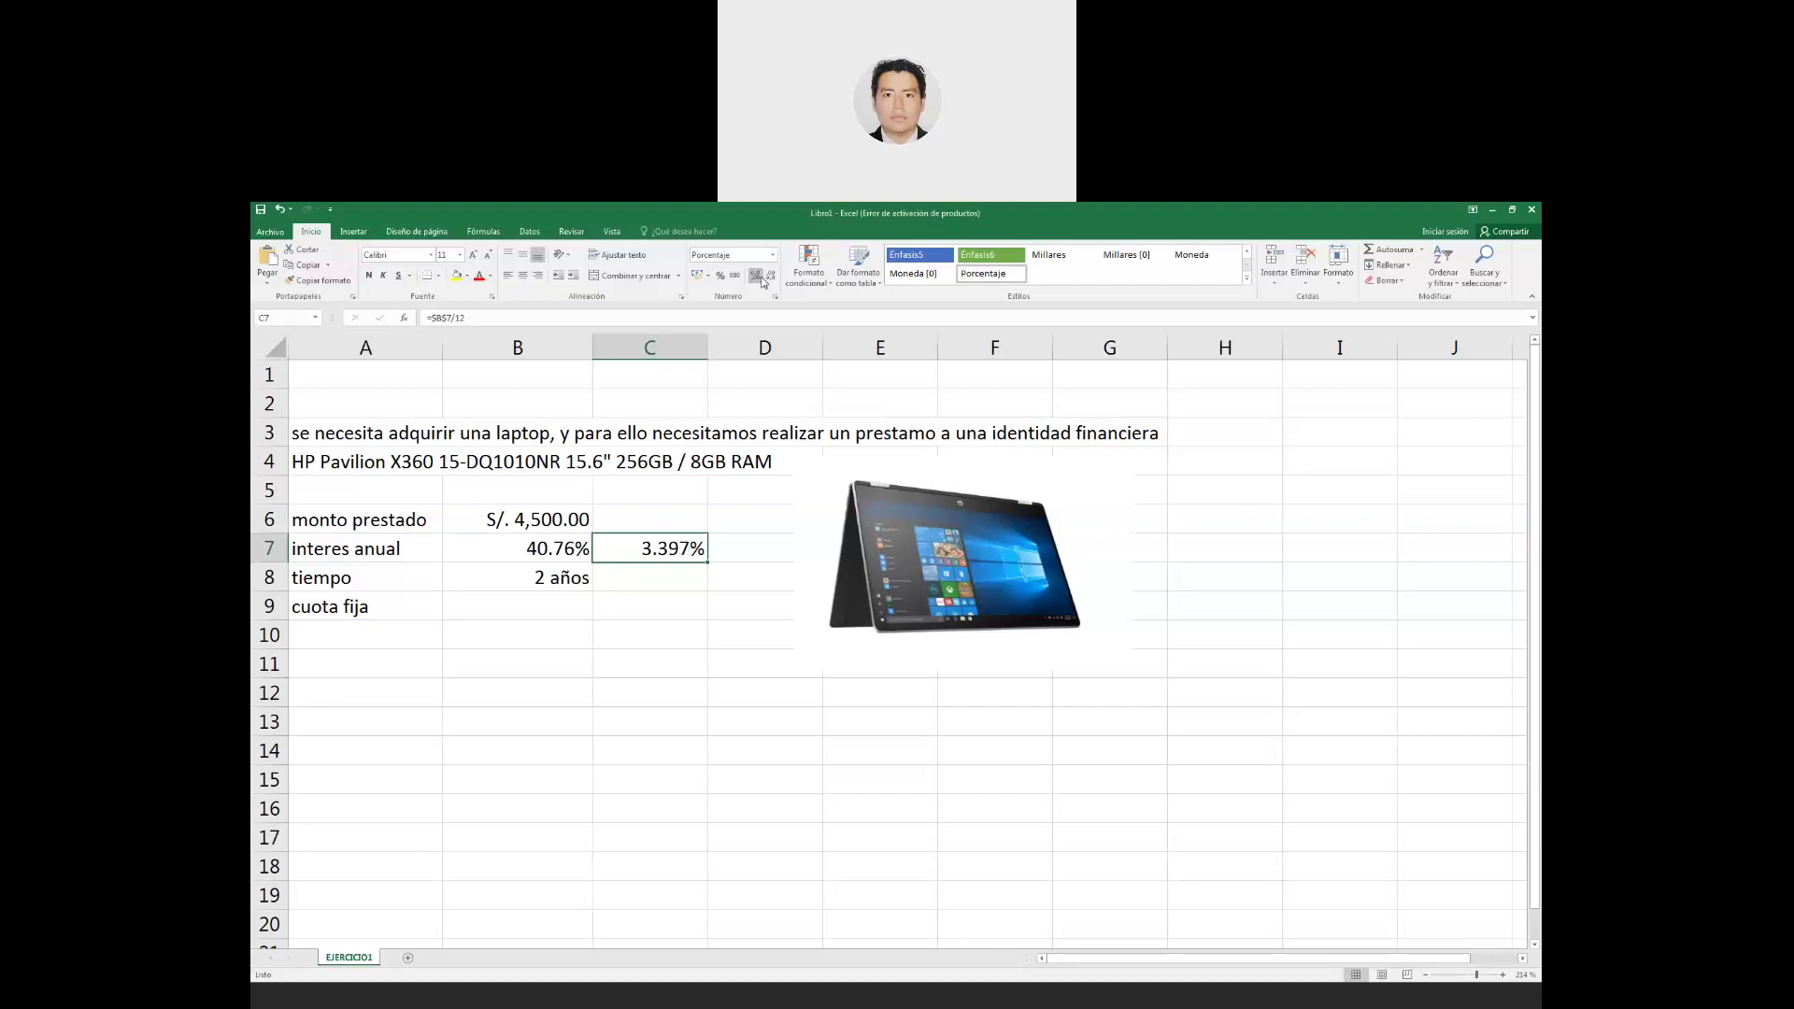
{"action": "left_click", "coordinate": [665, 587]}
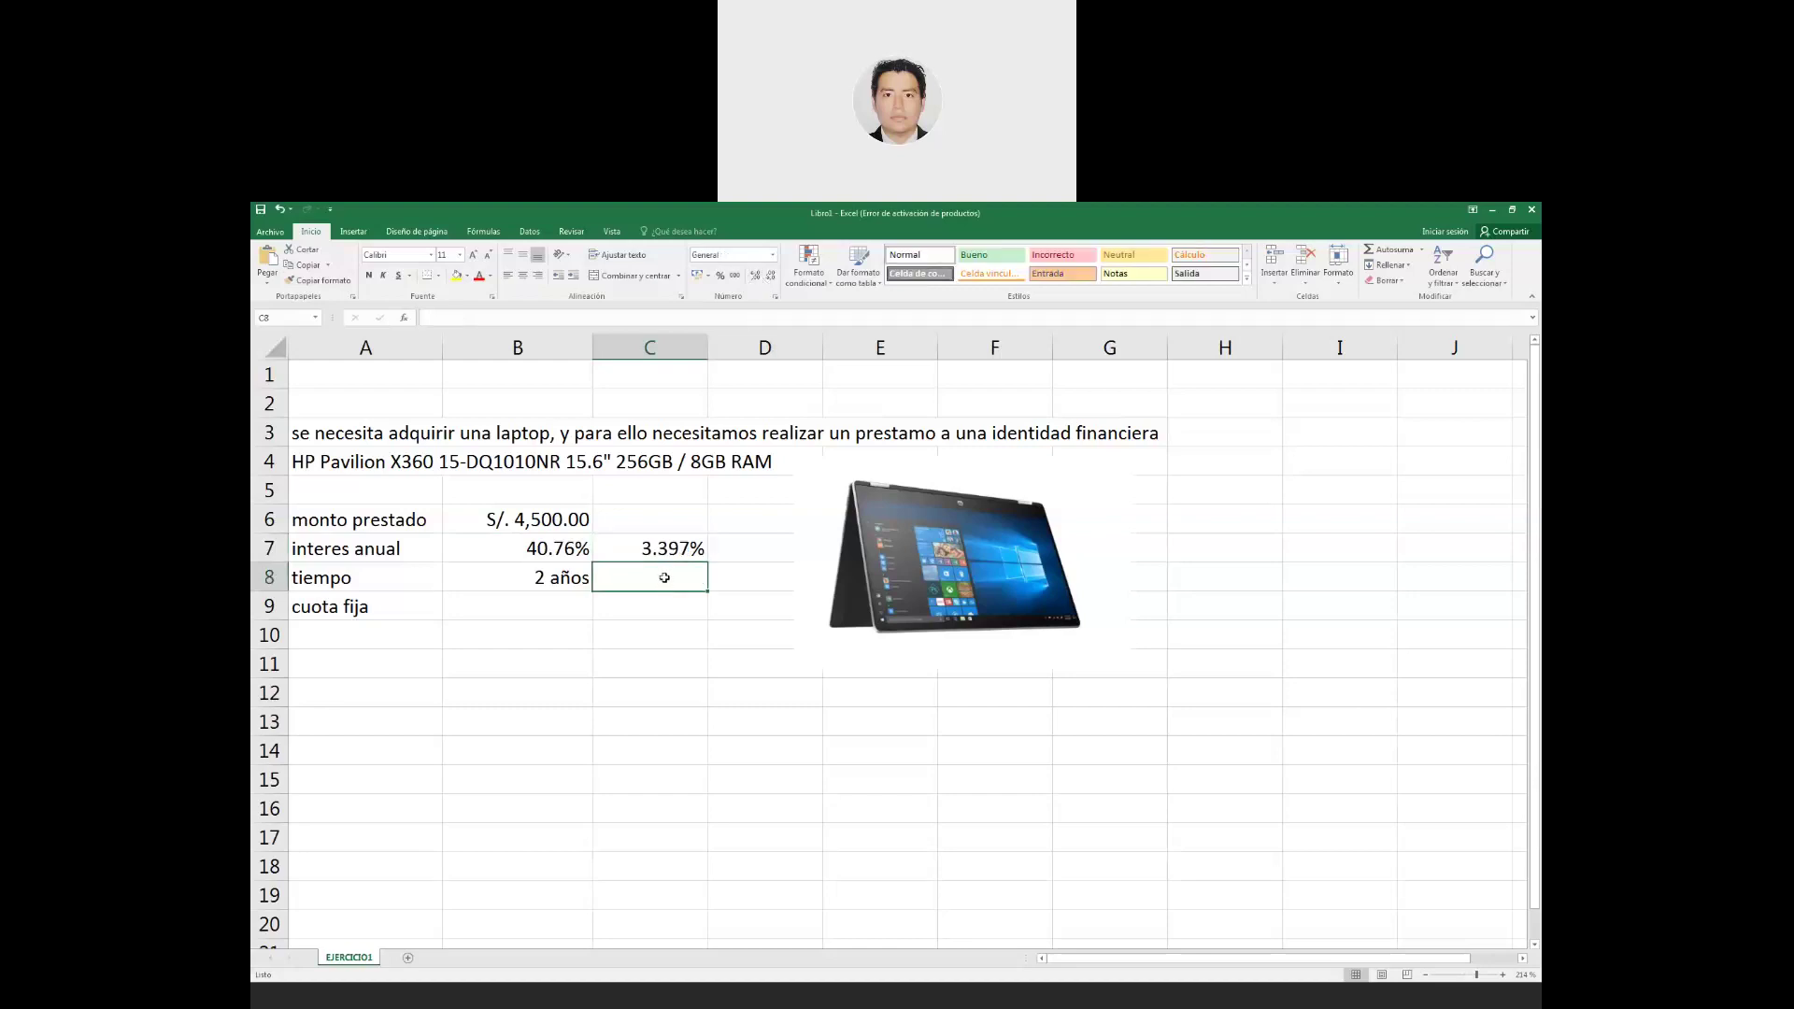
{"action": "key", "text": "Up"}
{"action": "key", "text": "F2"}
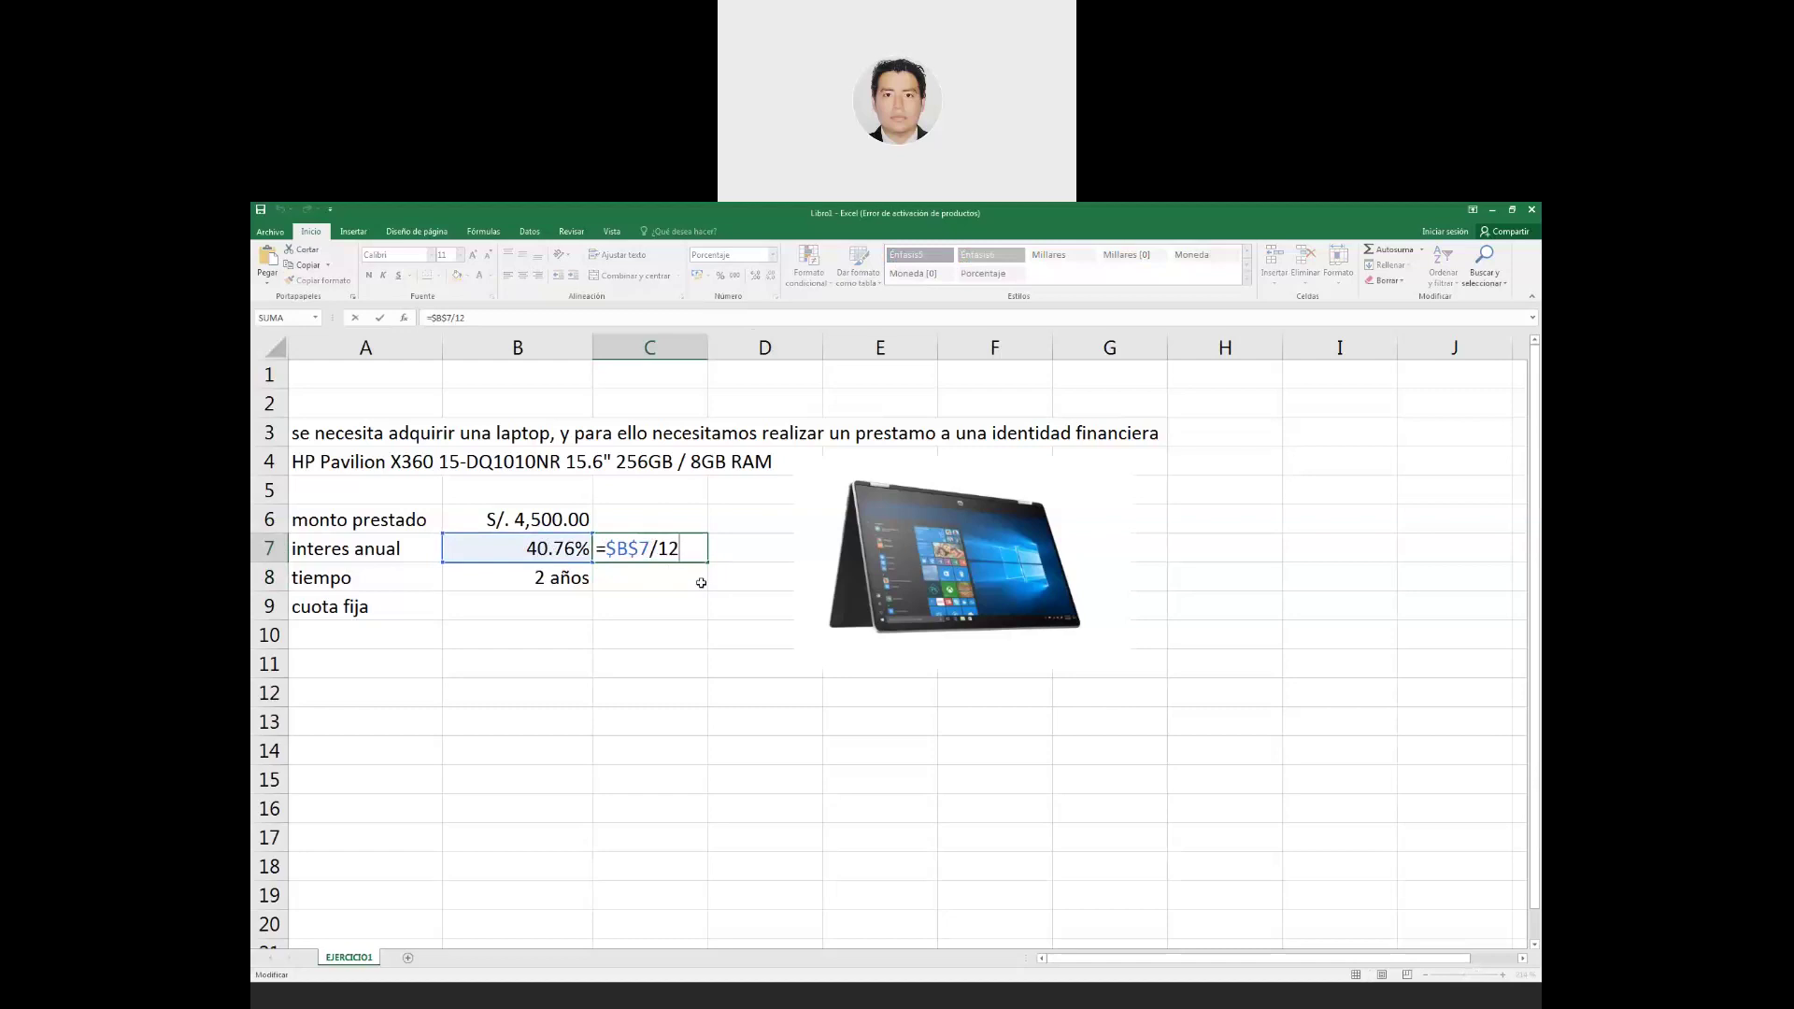
{"action": "key", "text": "ctrl+Return"}
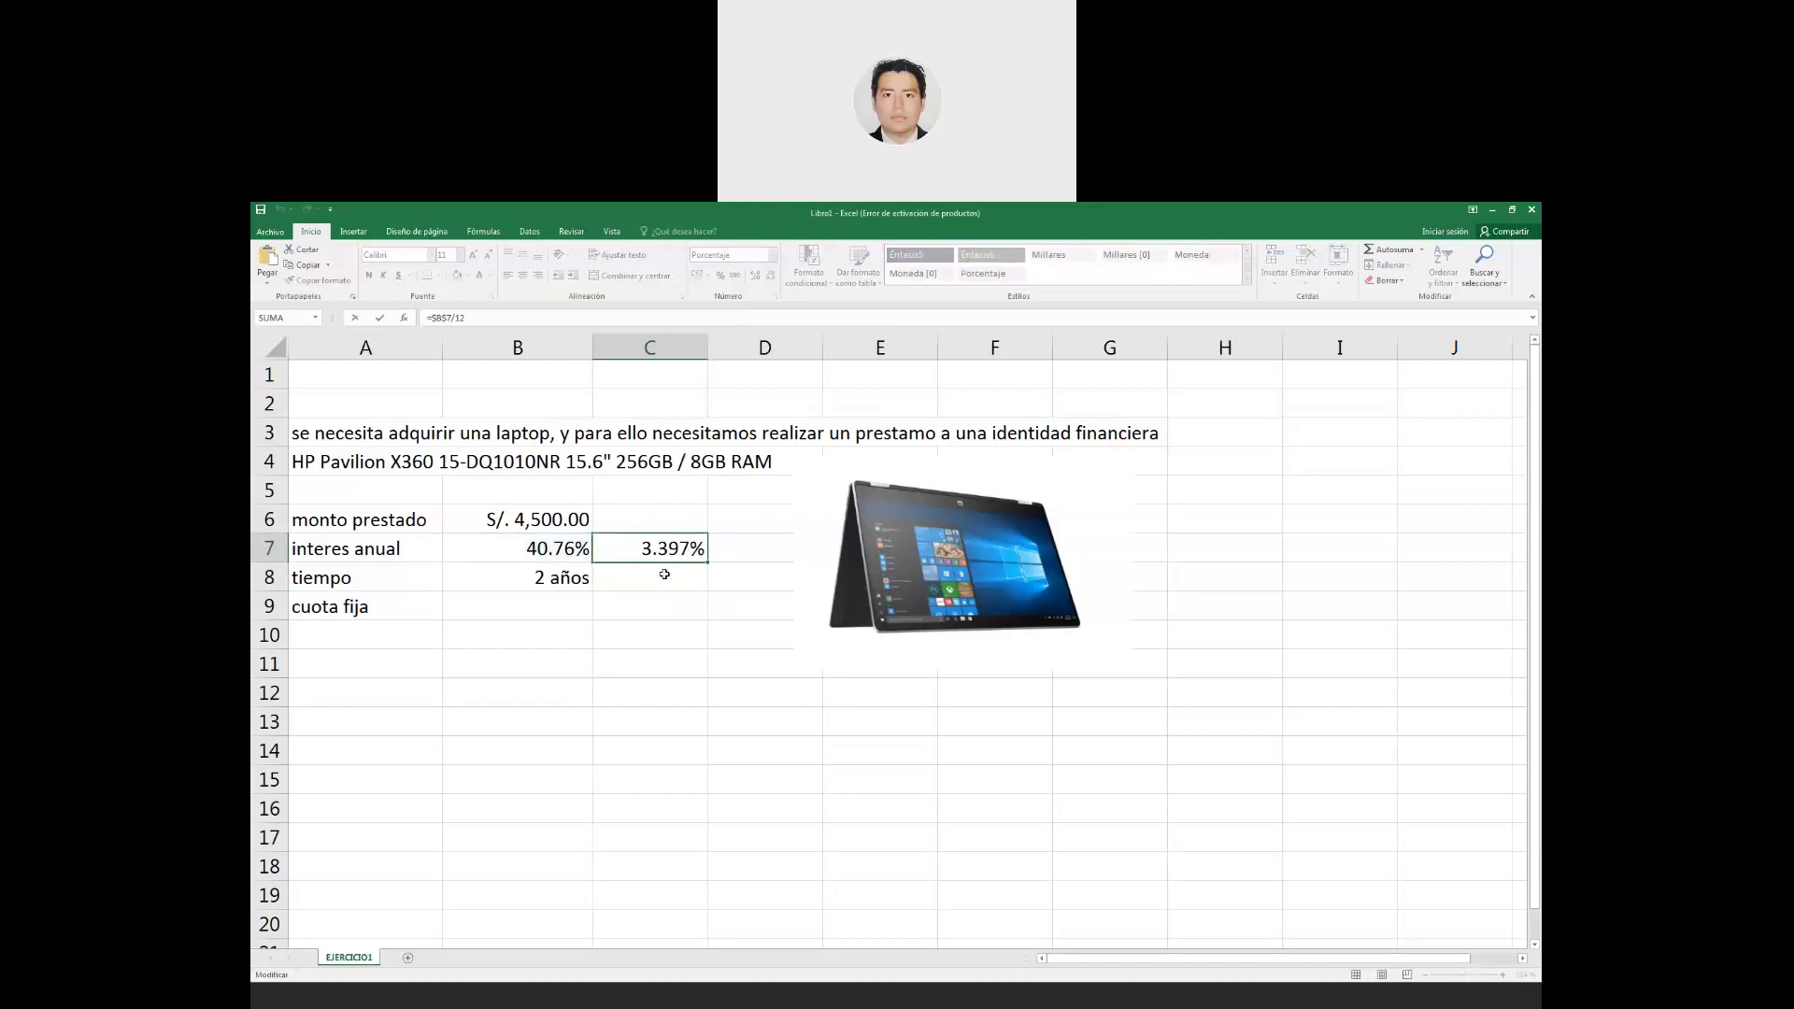
{"action": "left_click", "coordinate": [770, 276]}
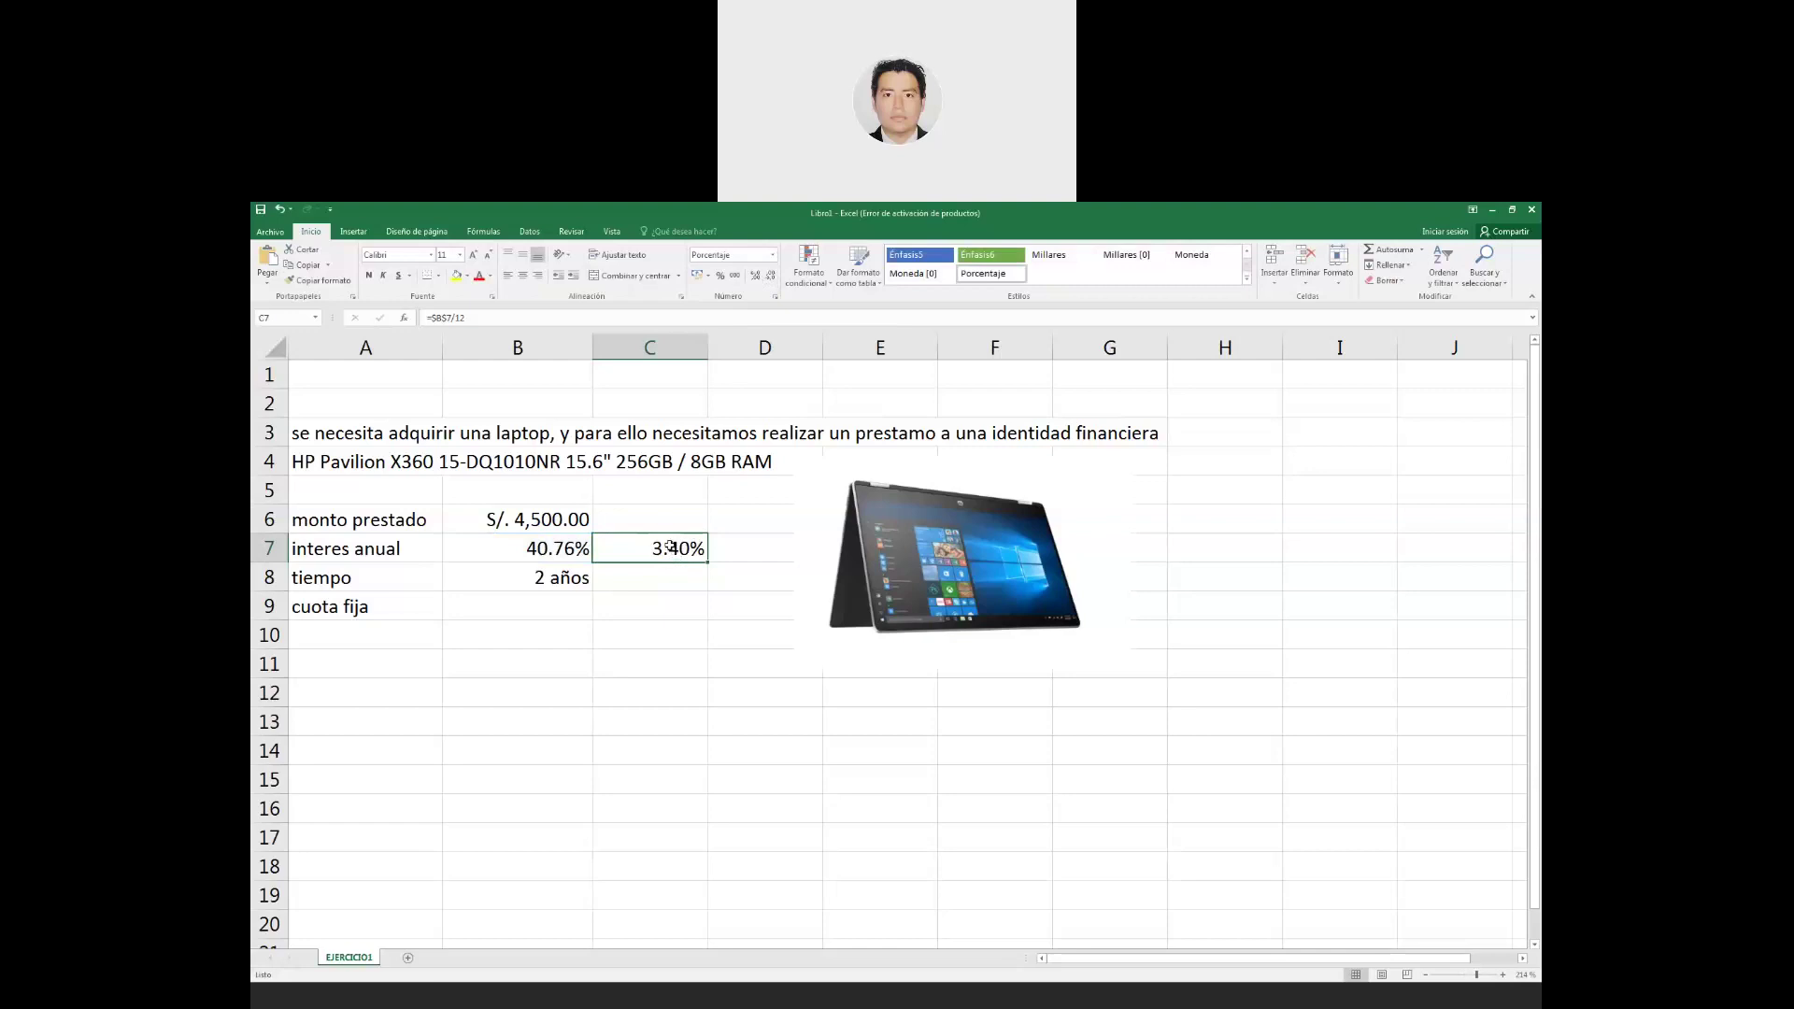
{"action": "left_click", "coordinate": [648, 579]}
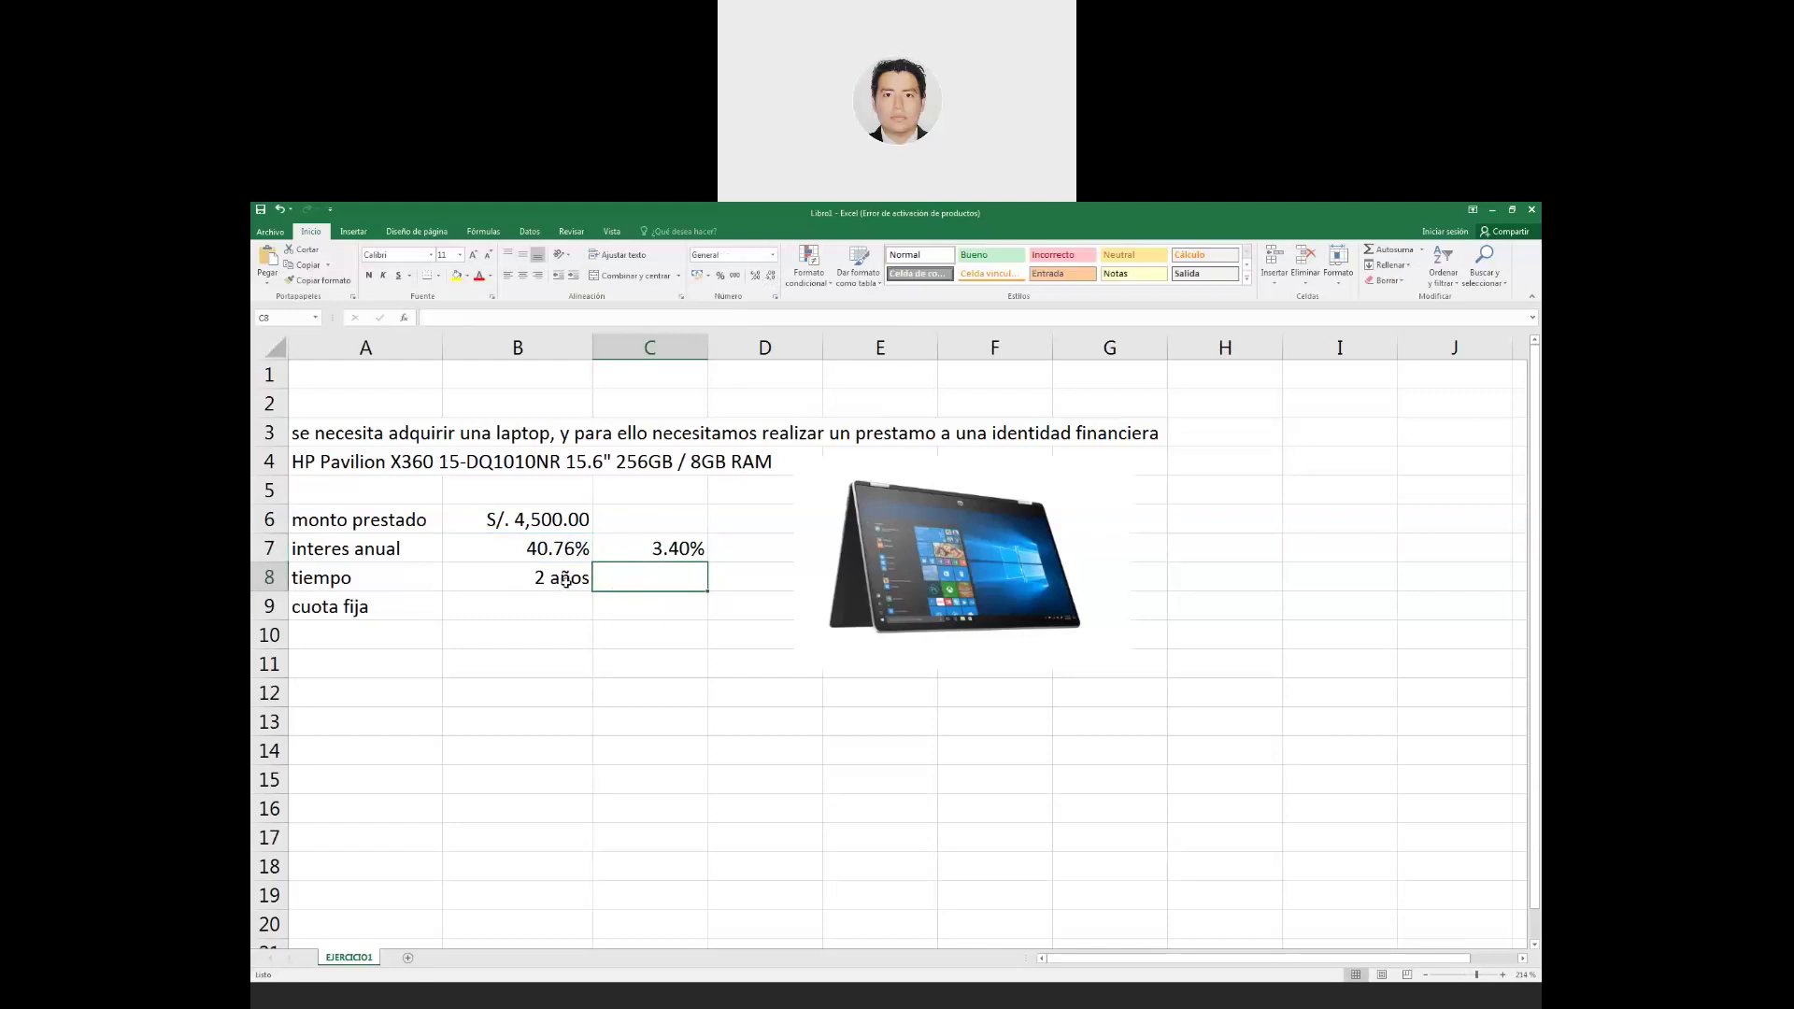
Enter =2*12 in C8 to give 24 monthly periods.
{"action": "type", "text": "="}
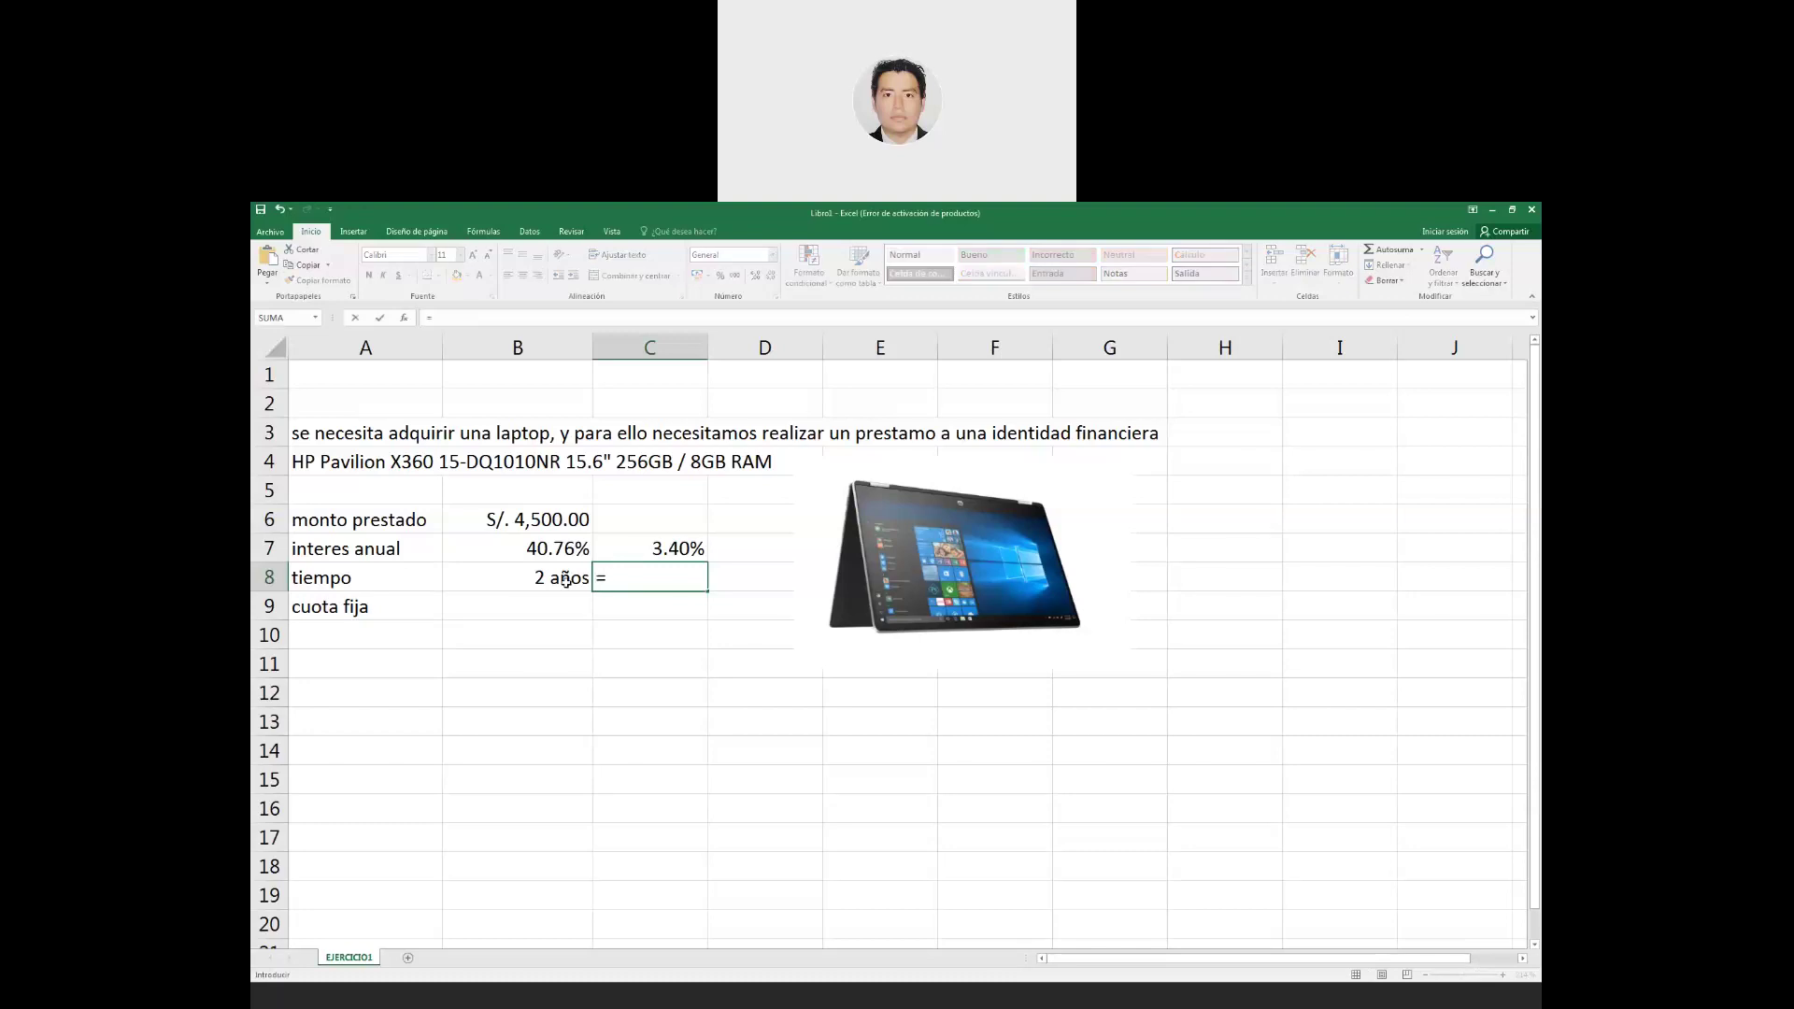
{"action": "type", "text": "2*12"}
{"action": "key", "text": "Return"}
{"action": "key", "text": "Right"}
{"action": "key", "text": "Up"}
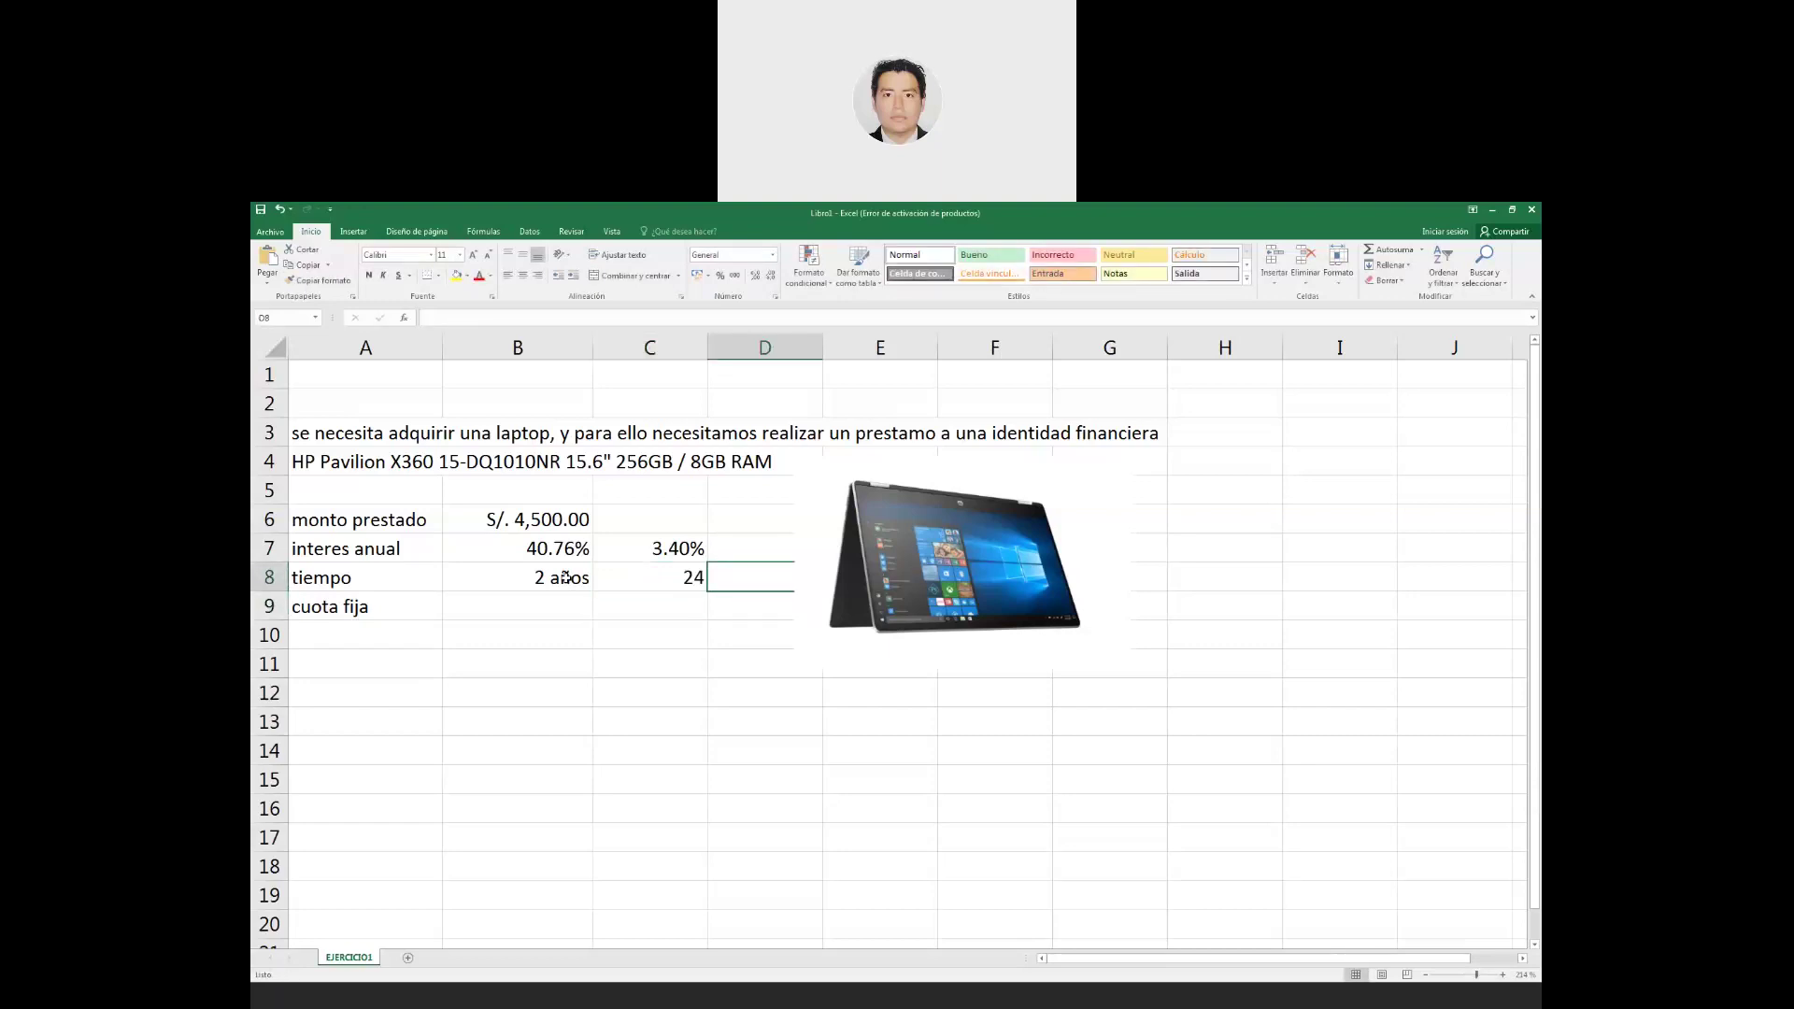
{"action": "key", "text": "Up"}
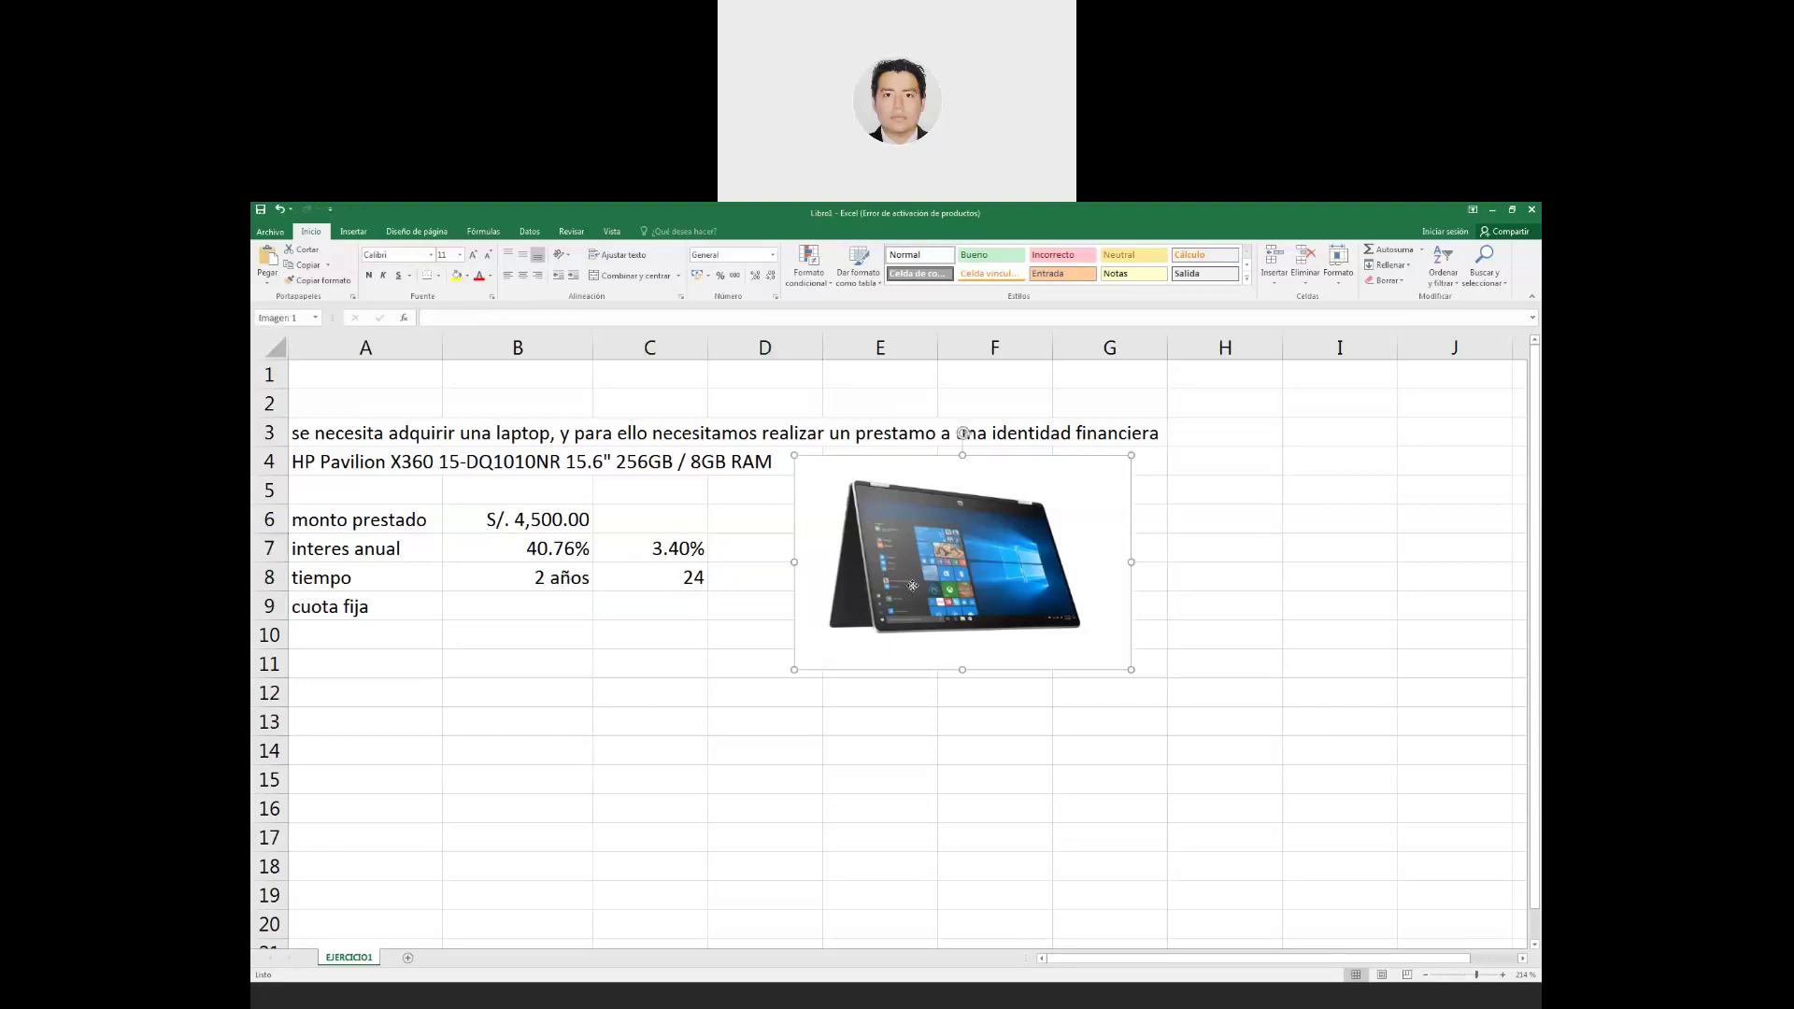
Nudge the laptop picture right and type 'interes mensual' in D7 and 'periodos' in D8.
{"action": "left_click_drag", "start_coordinate": [909, 594], "coordinate": [938, 591]}
{"action": "left_click", "coordinate": [736, 551]}
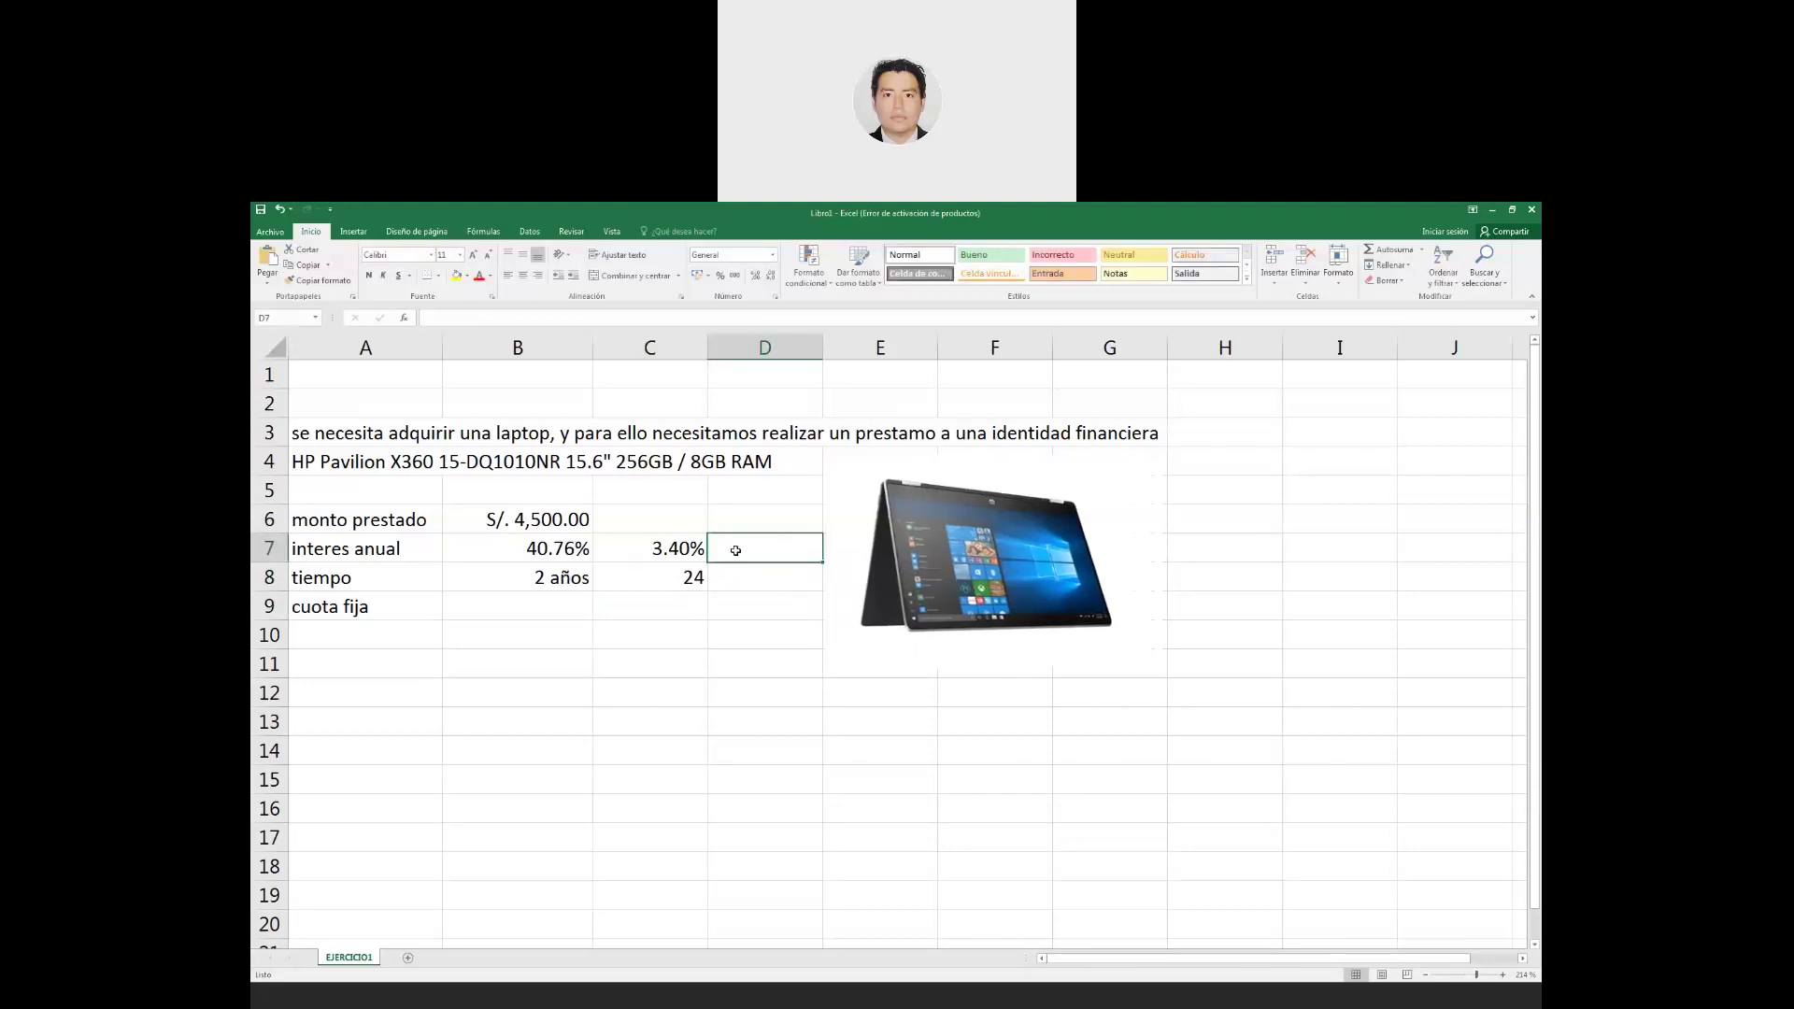
{"action": "type", "text": "interes mensual"}
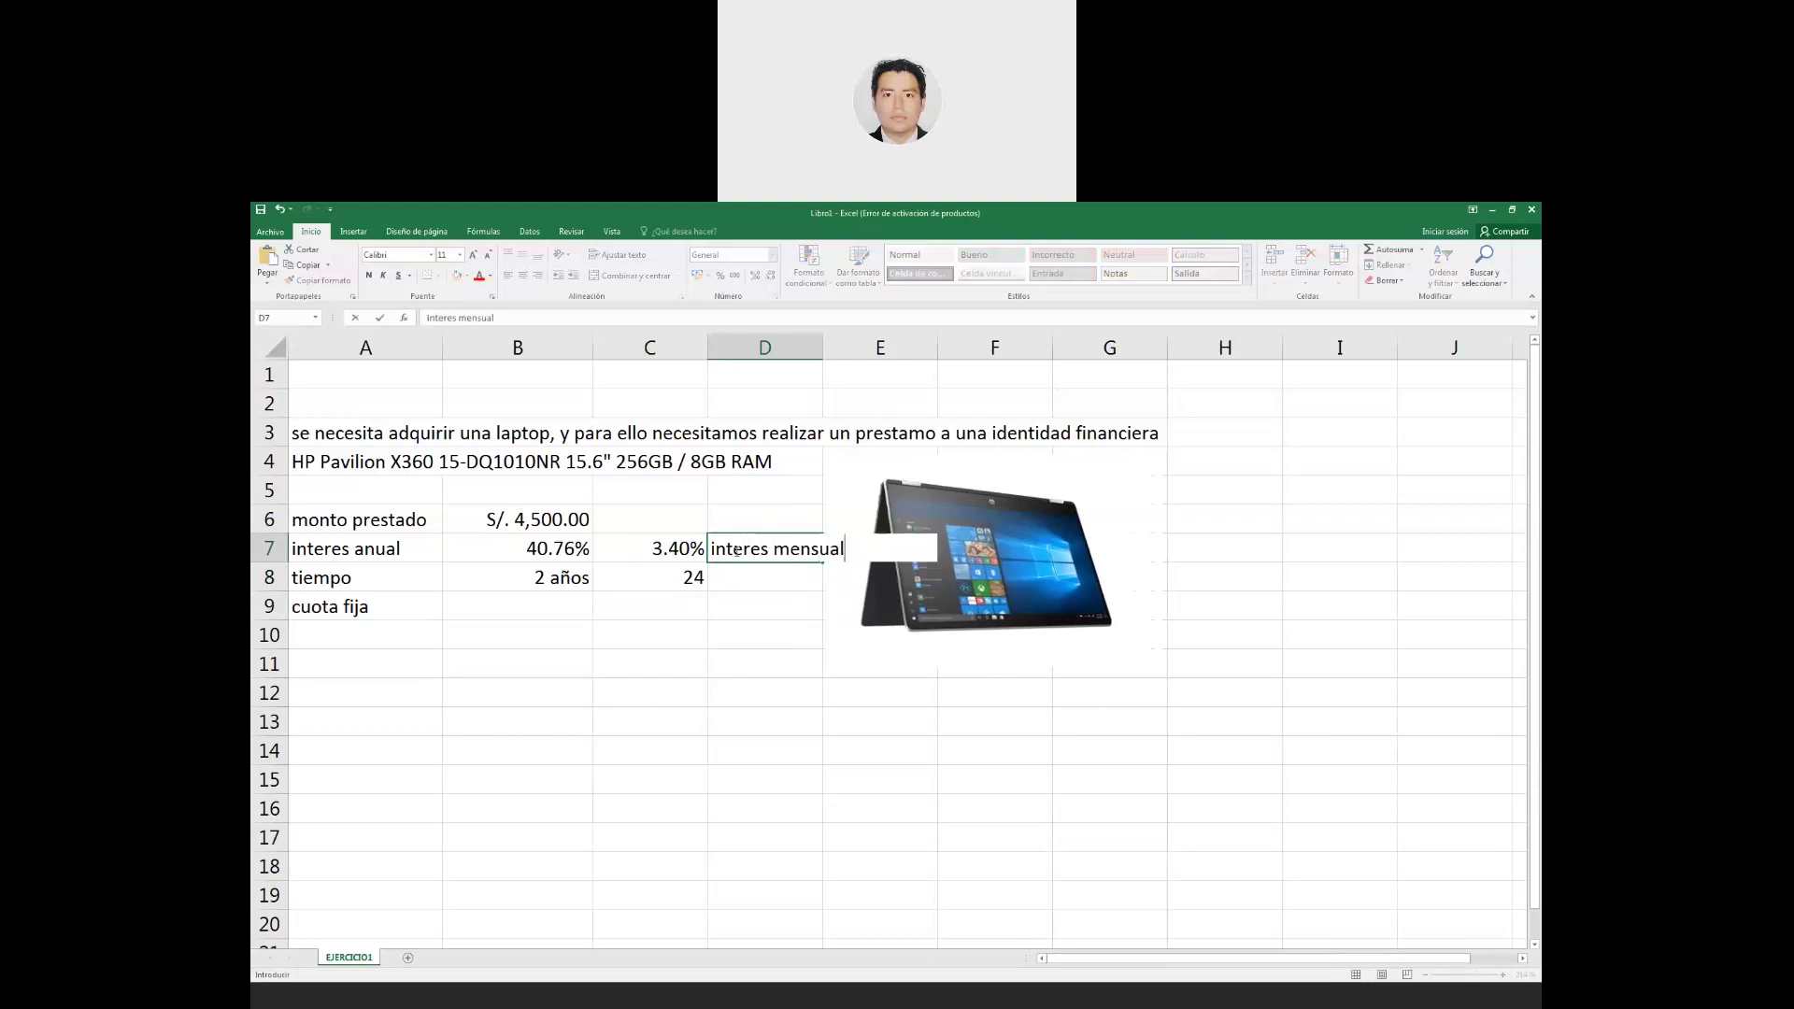
{"action": "key", "text": "Return"}
{"action": "type", "text": "periodos"}
{"action": "key", "text": "Return"}
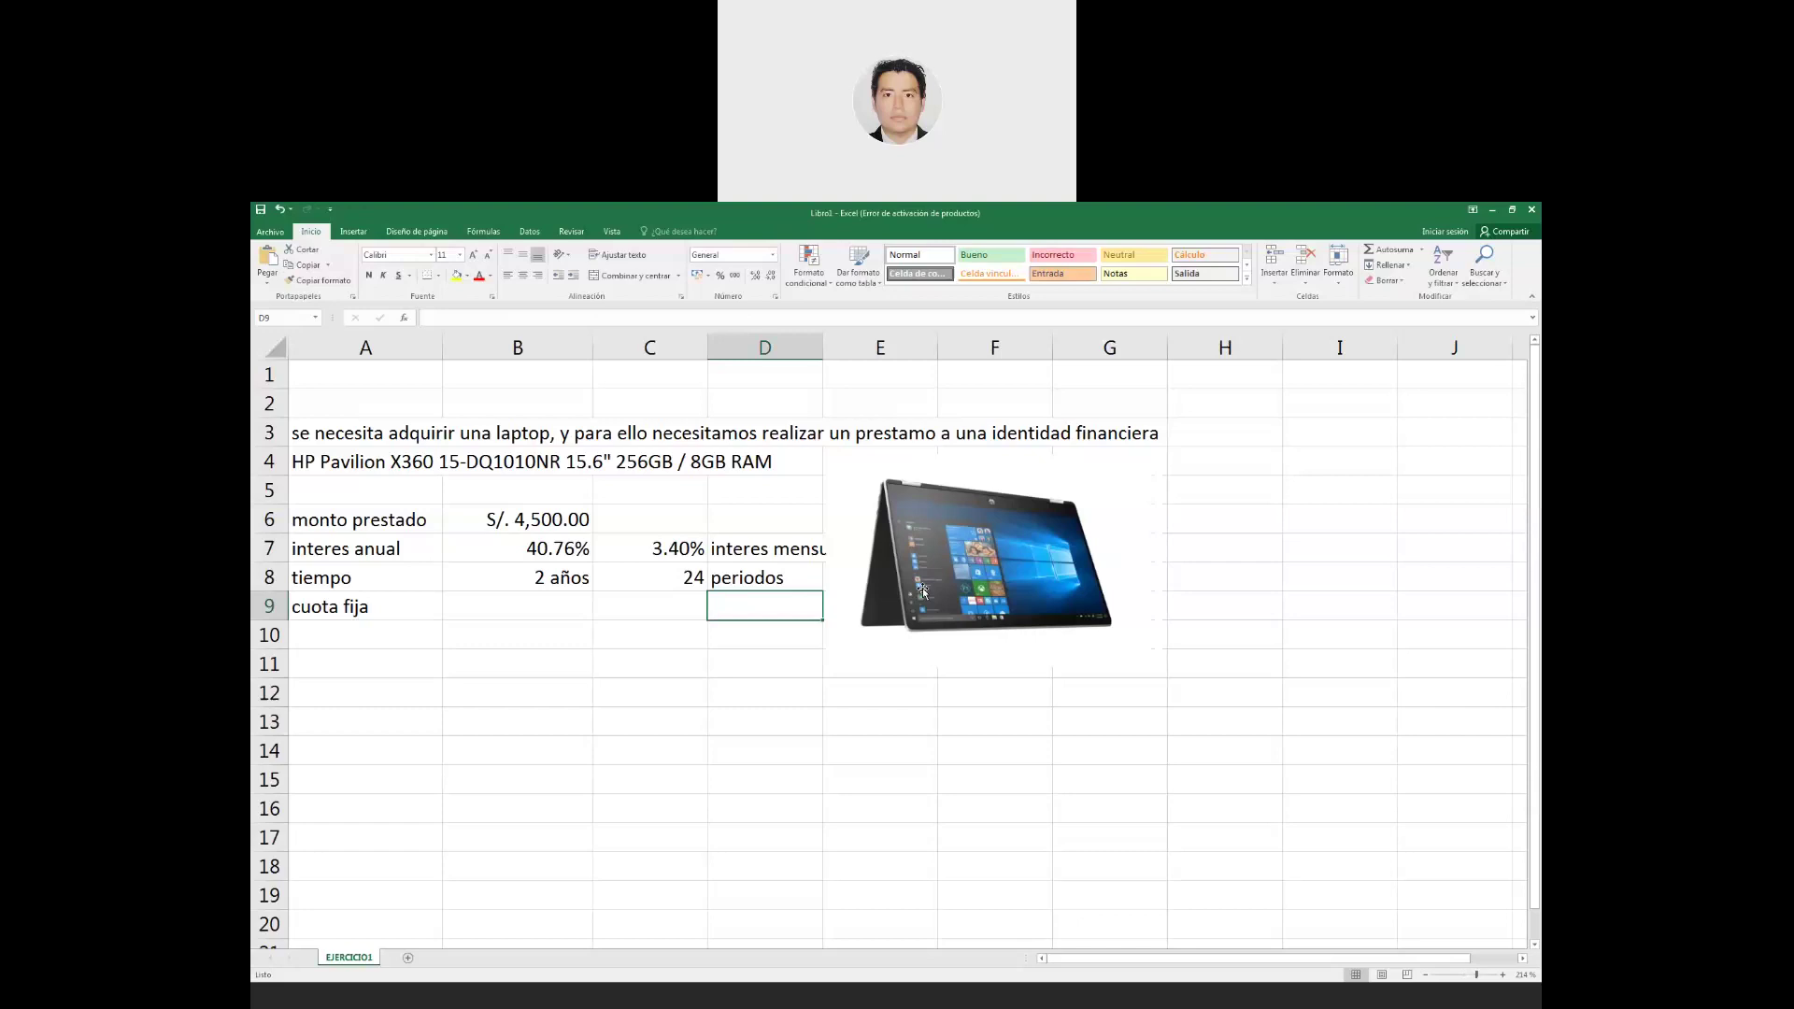
Move the laptop picture further right, narrow it, and start =PAGO( in B9.
{"action": "left_click_drag", "start_coordinate": [944, 583], "coordinate": [969, 580]}
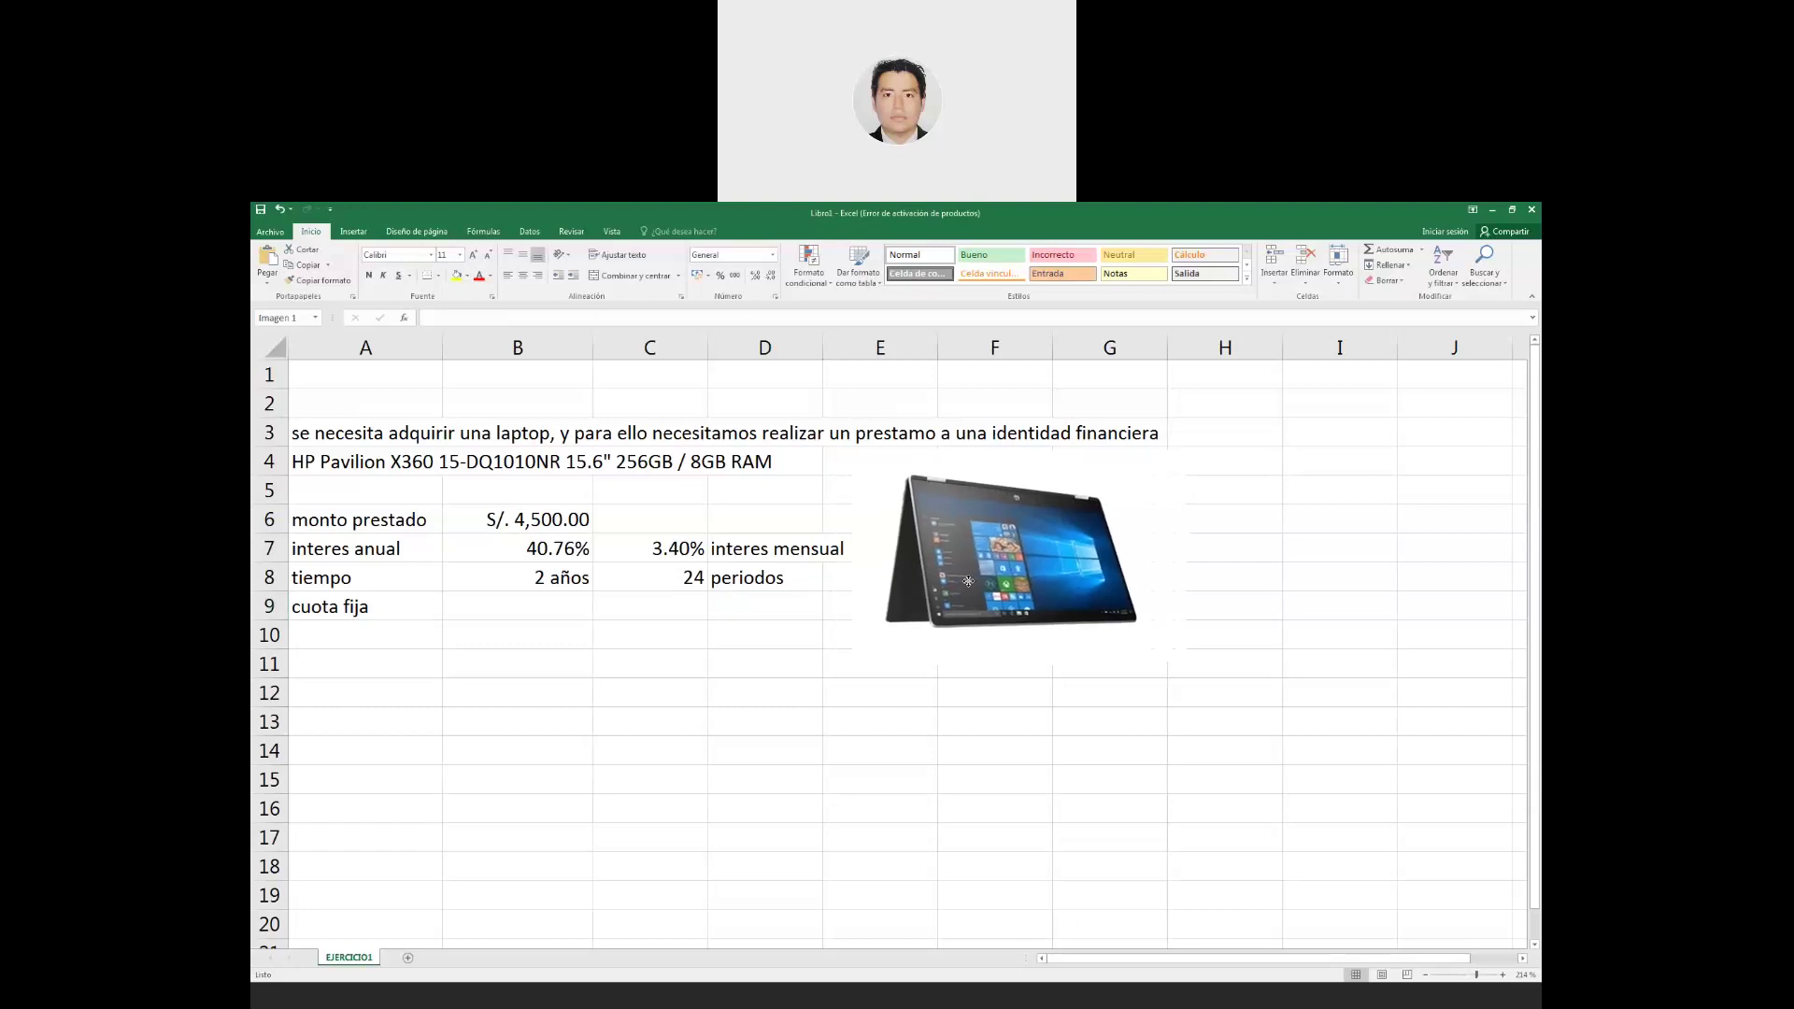
{"action": "left_click_drag", "start_coordinate": [1188, 554], "coordinate": [1163, 556]}
{"action": "left_click", "coordinate": [592, 653]}
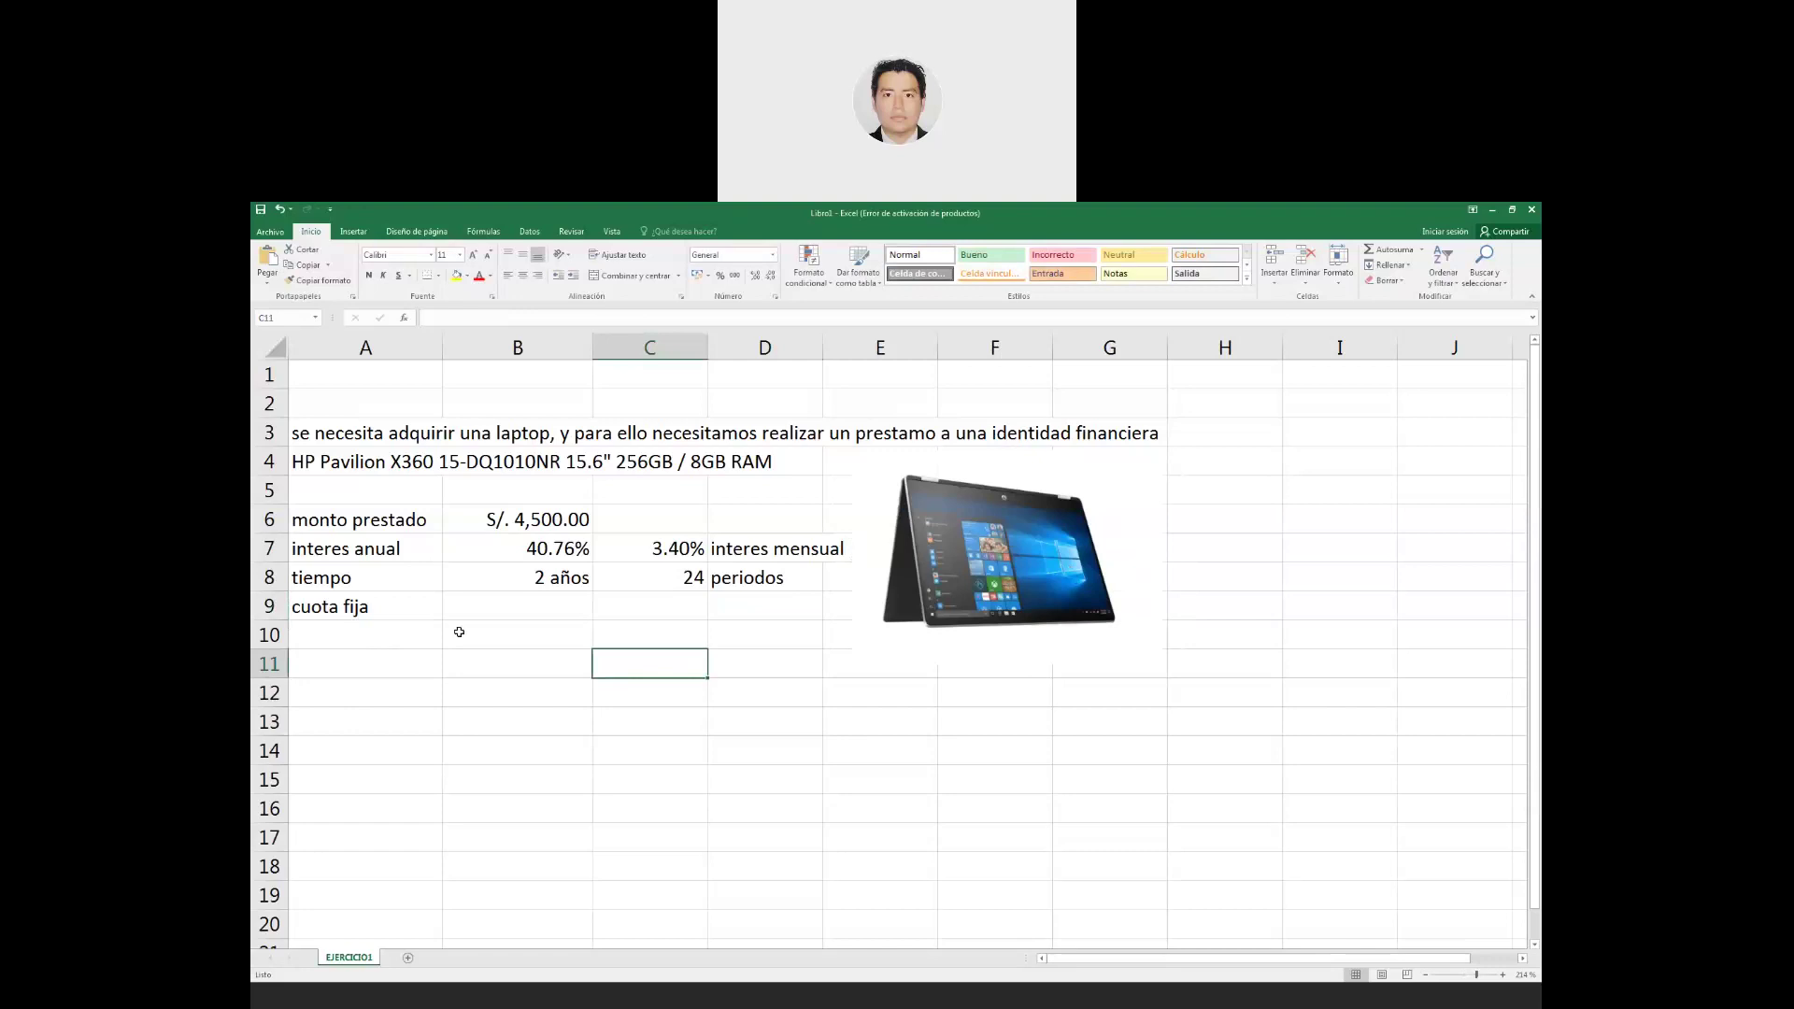
{"action": "left_click", "coordinate": [488, 612]}
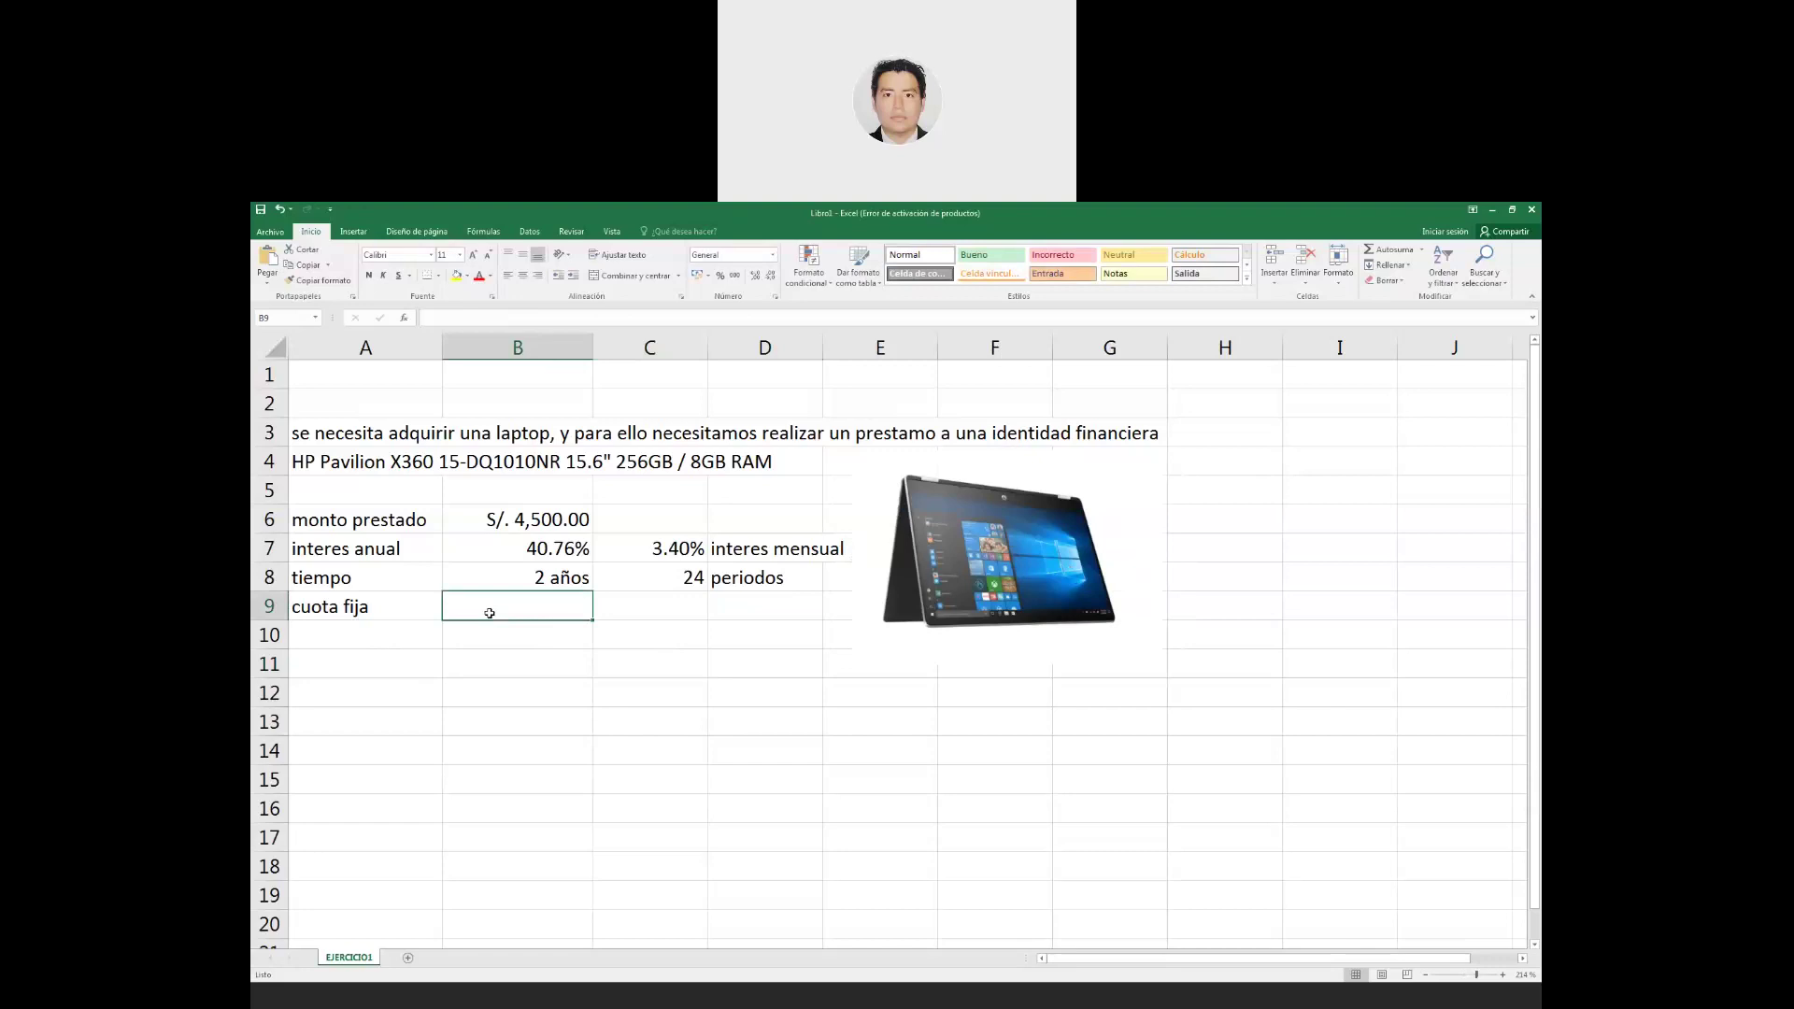
{"action": "type", "text": "=PAGO"}
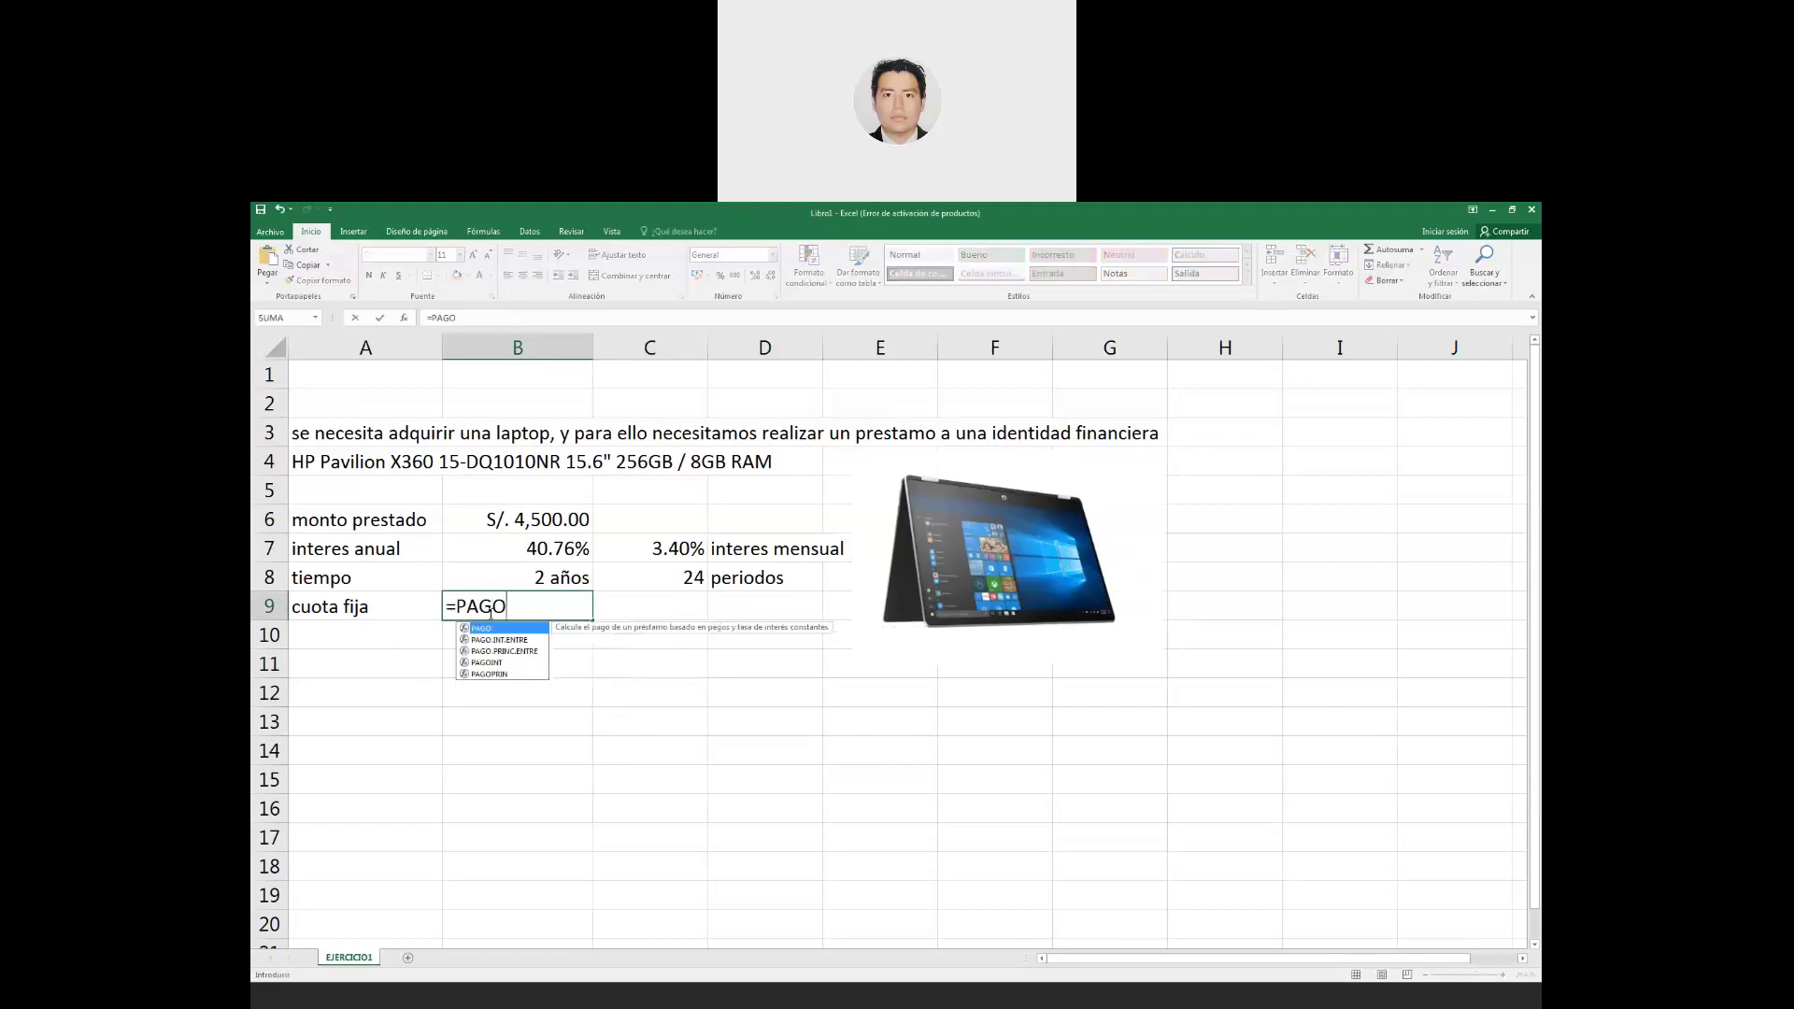
{"action": "type", "text": "("}
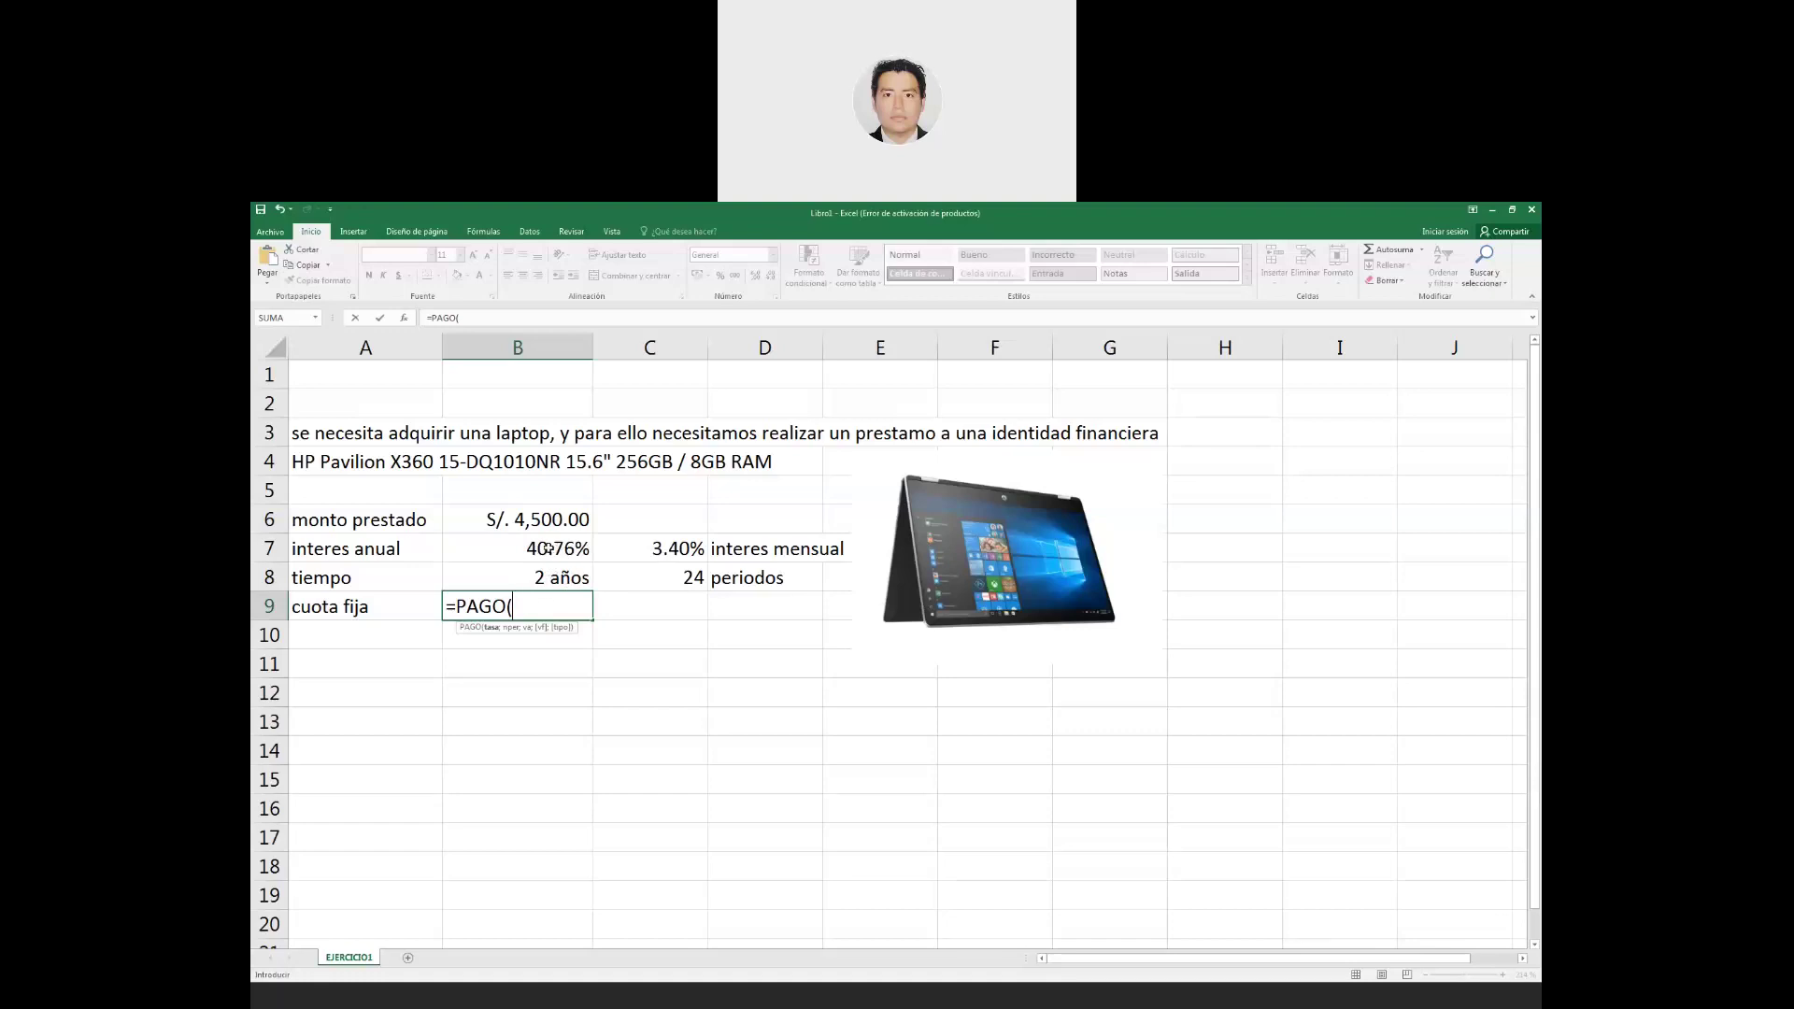
Add $B$7/12 as the rate and $C$8 as the period count in the PAGO formula.
{"action": "left_click", "coordinate": [534, 551]}
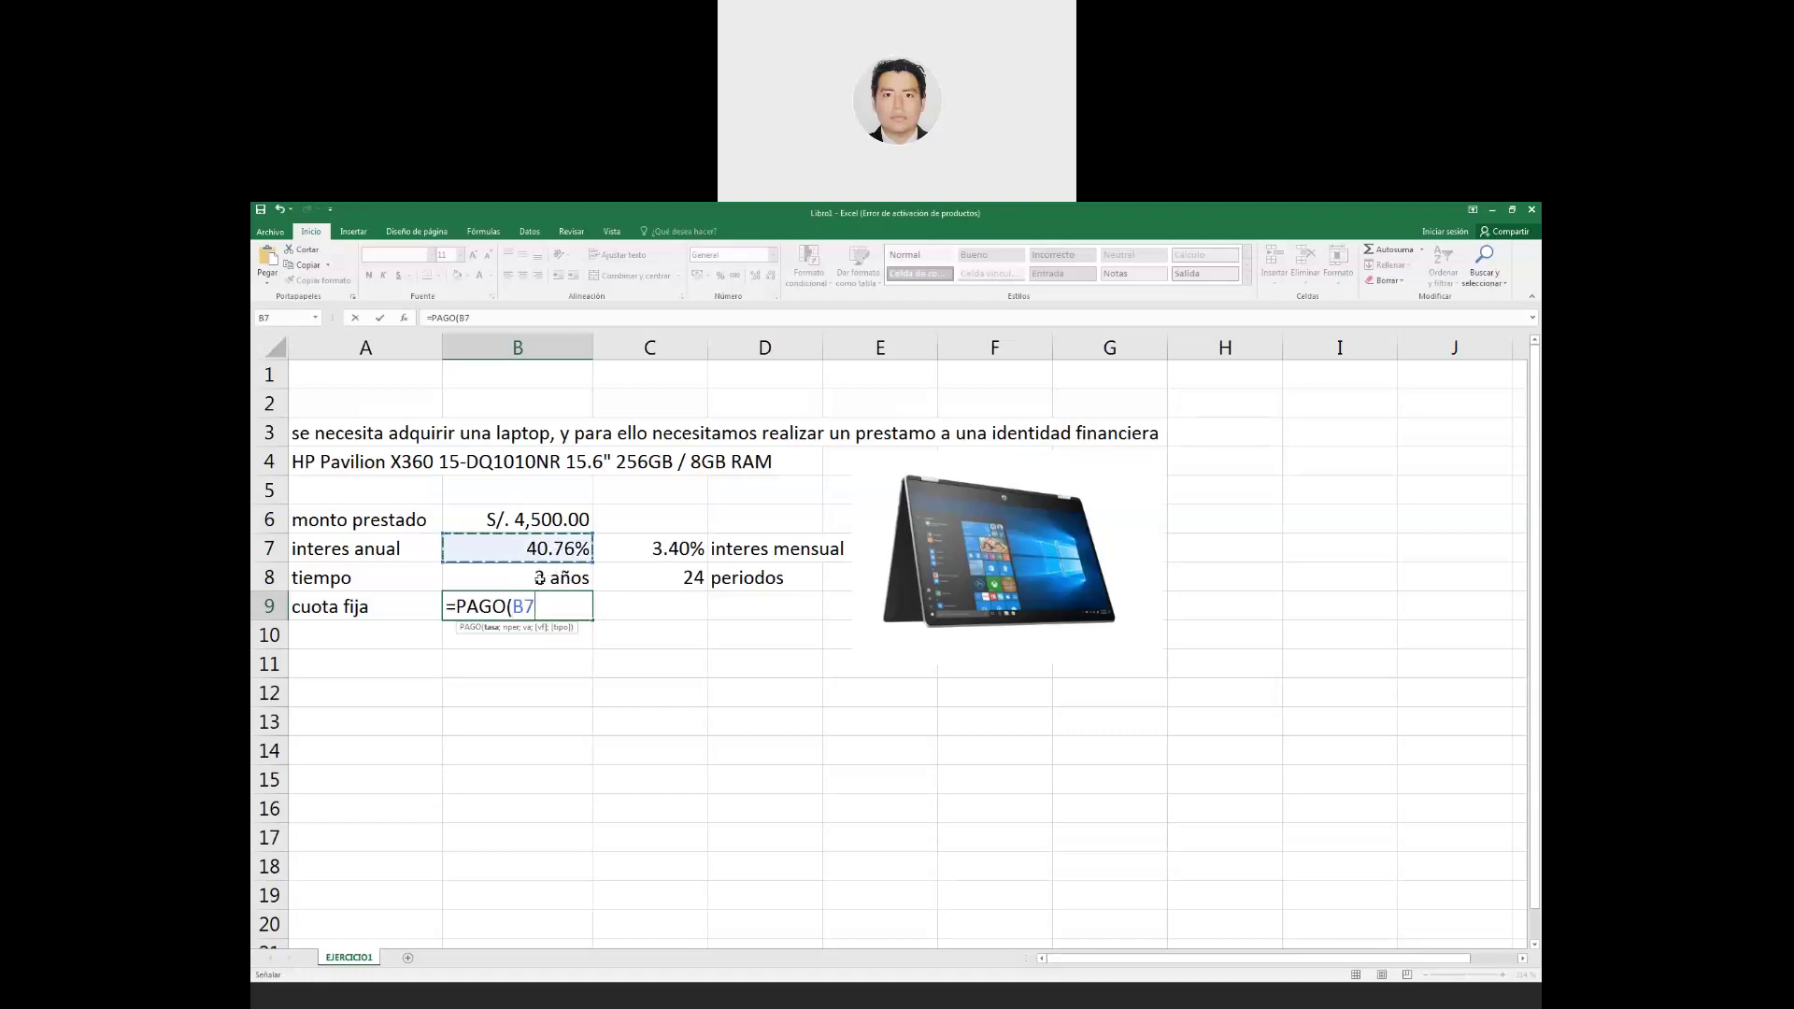
{"action": "key", "text": "F4"}
{"action": "type", "text": "$B$7/12"}
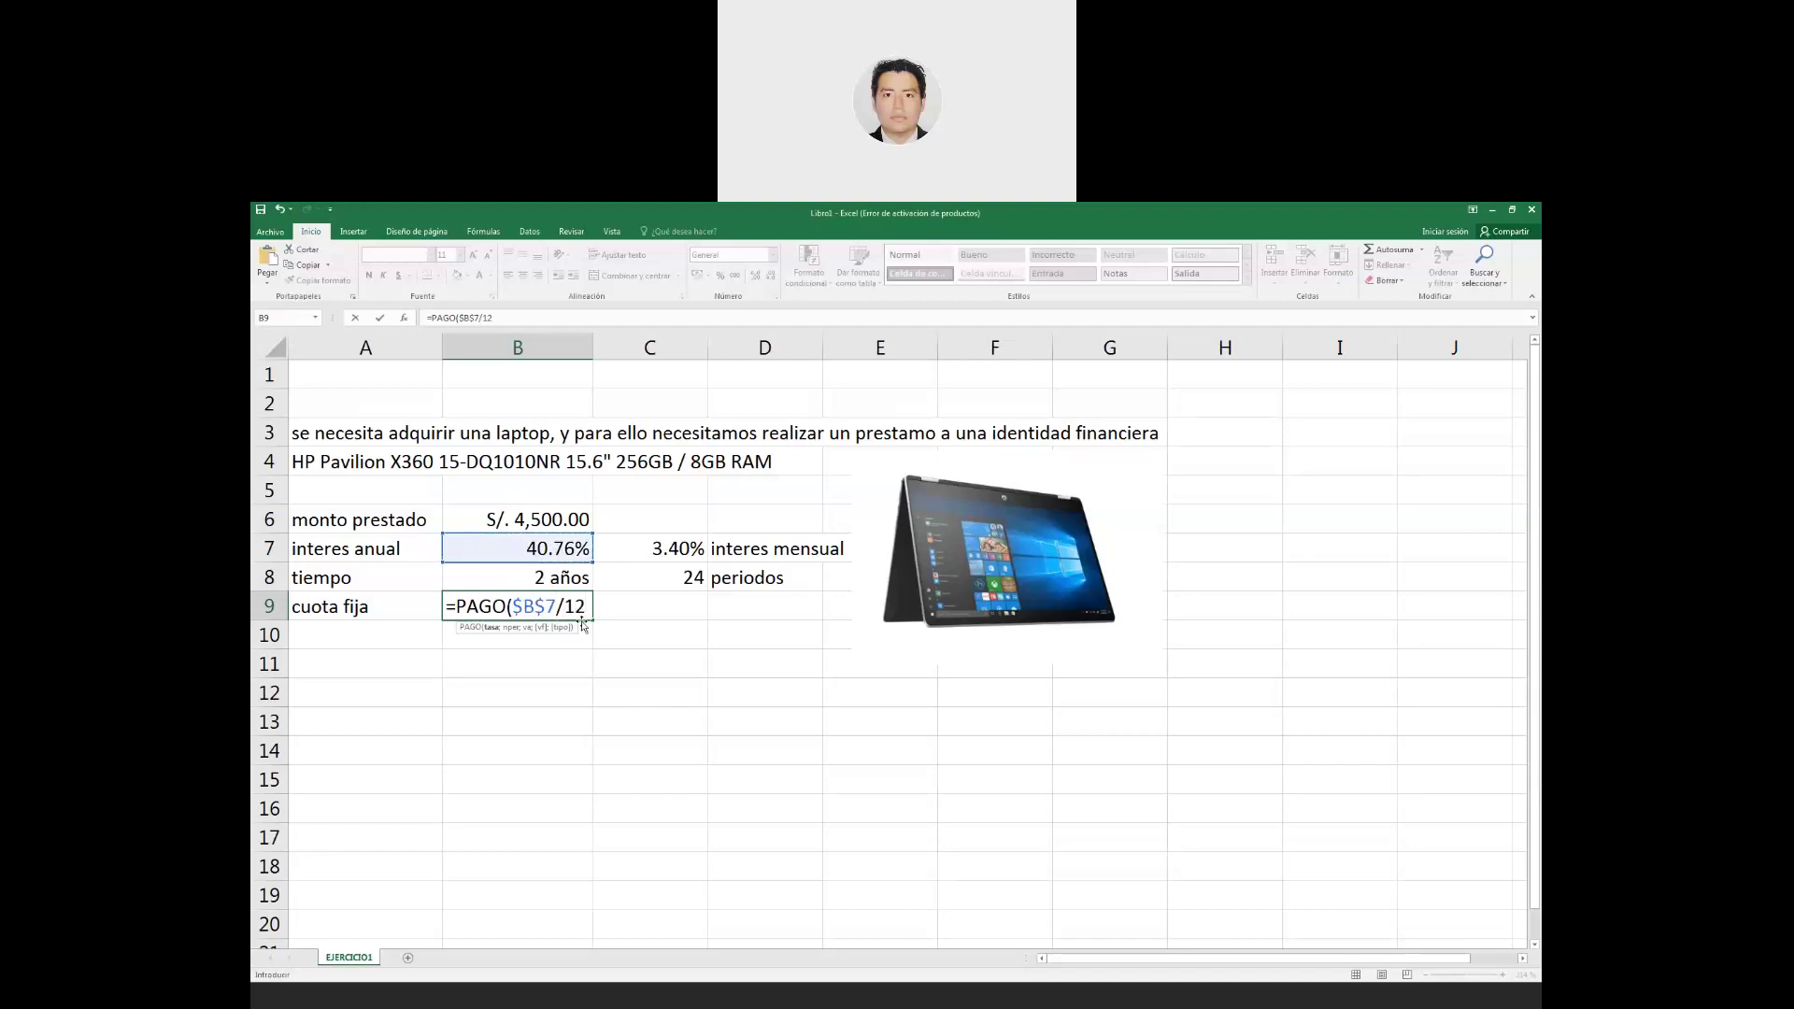
{"action": "type", "text": ";"}
{"action": "left_click", "coordinate": [658, 581]}
{"action": "key", "text": "F4"}
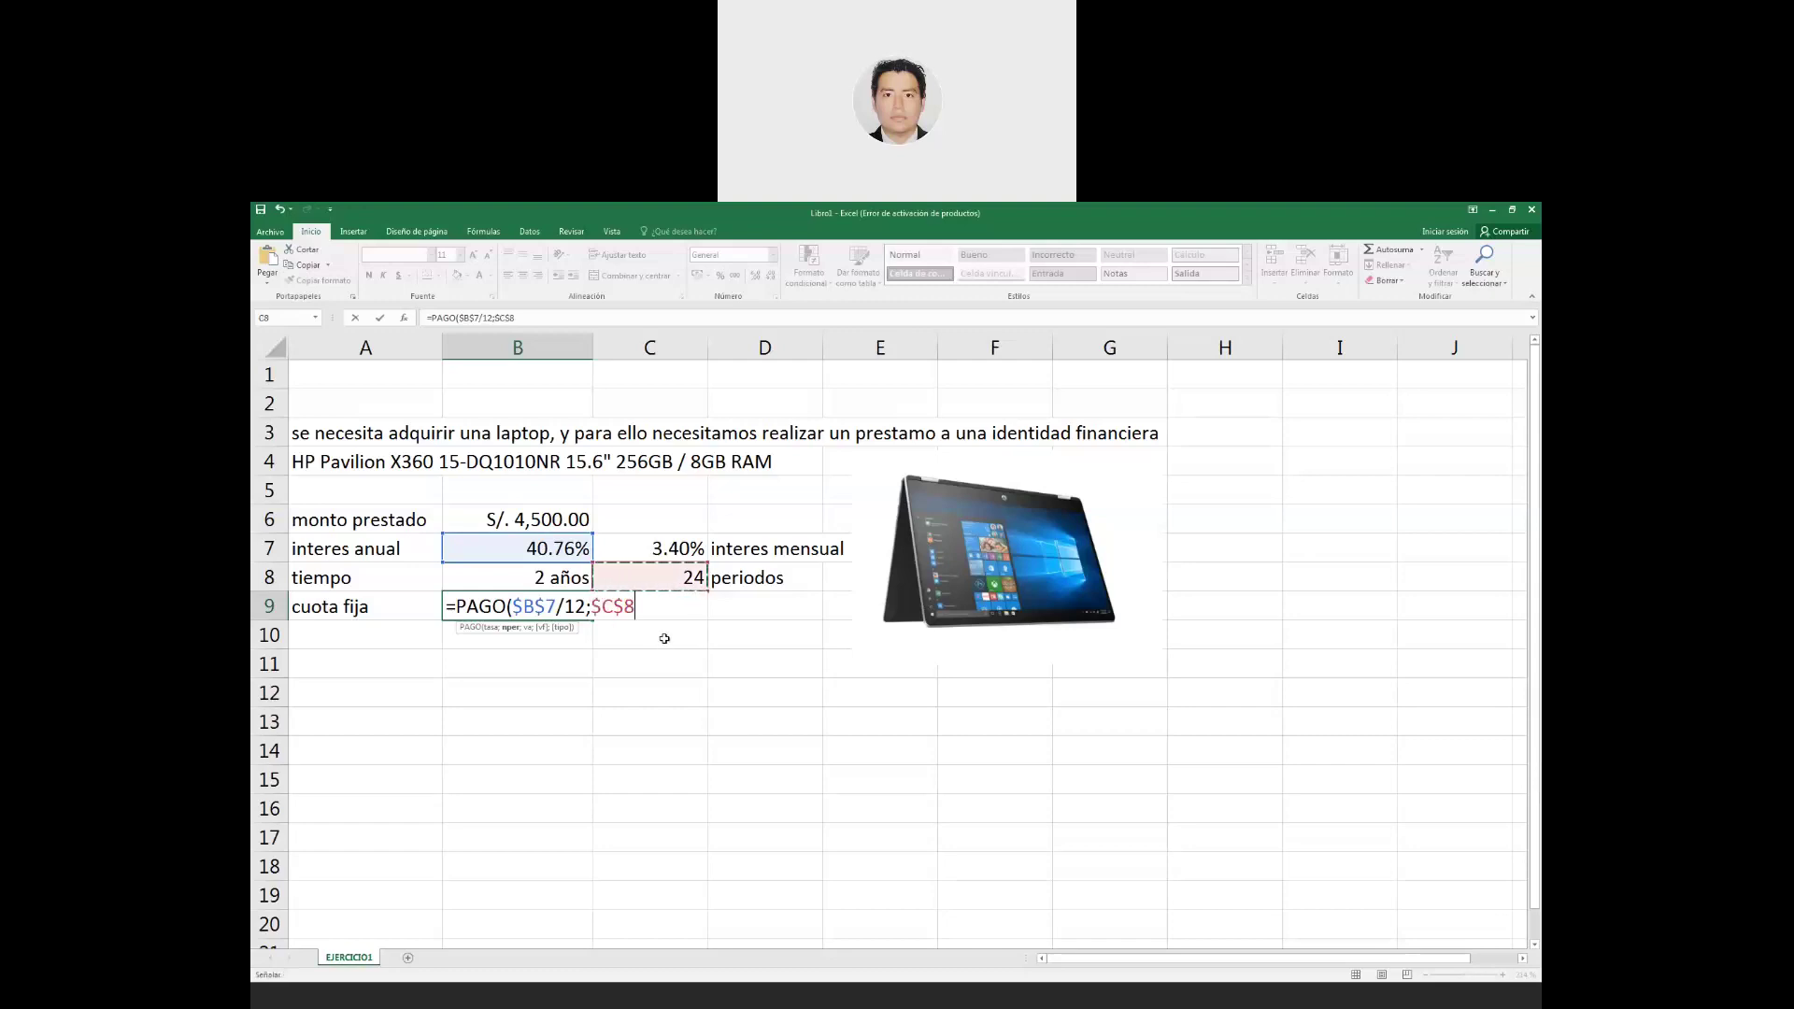
{"action": "type", "text": ";-"}
Add -$B$6 as the present value and confirm, giving a S/. 277.20 payment in B9.
{"action": "left_click", "coordinate": [529, 520]}
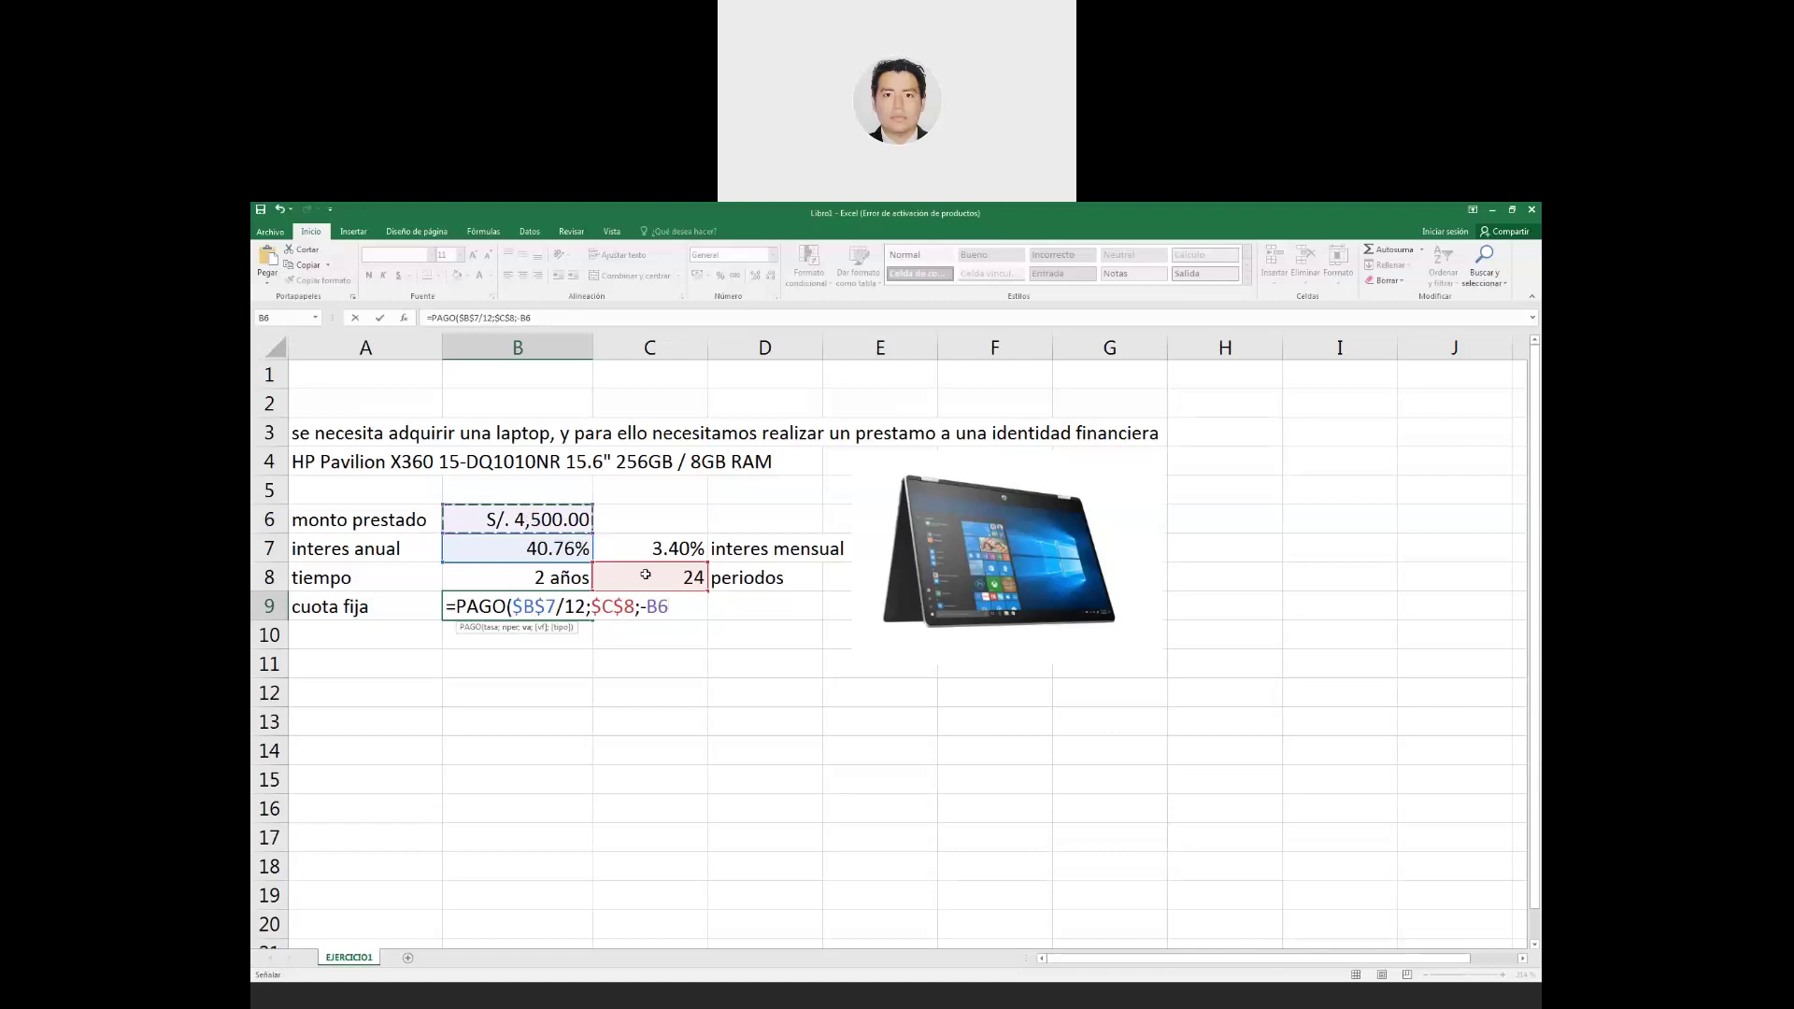
{"action": "key", "text": "F4"}
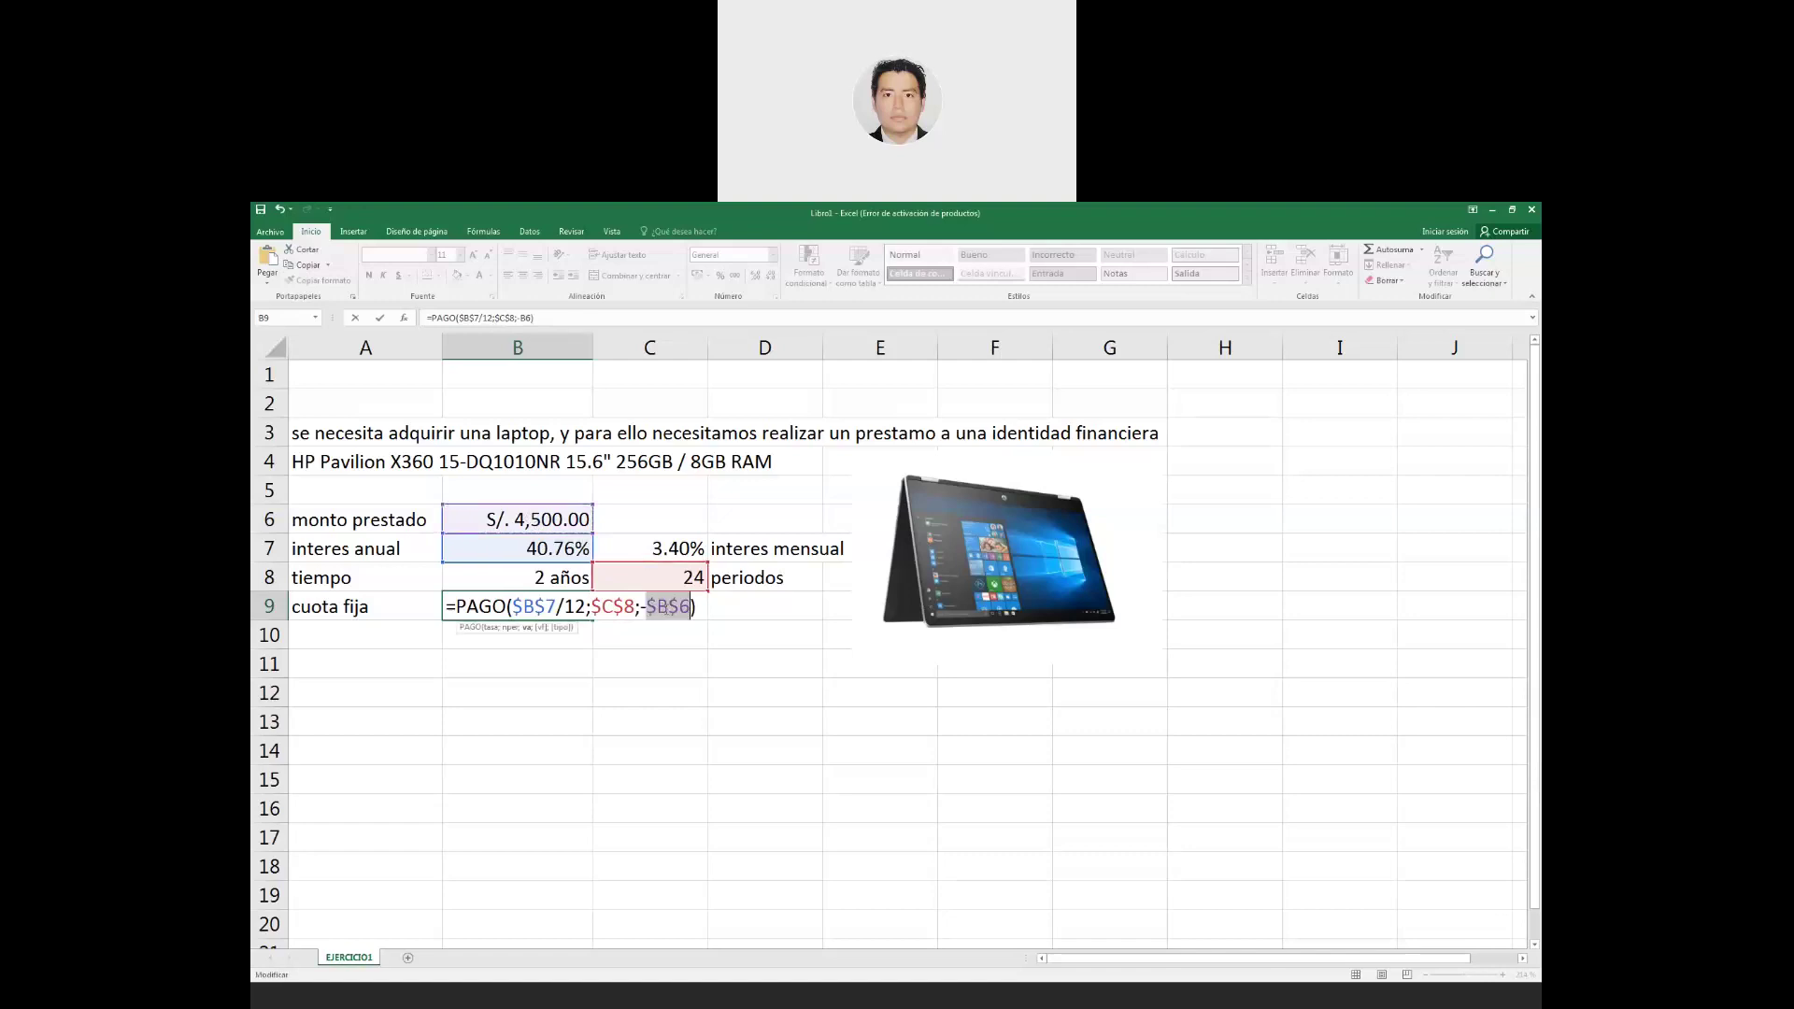
{"action": "left_click", "coordinate": [712, 610]}
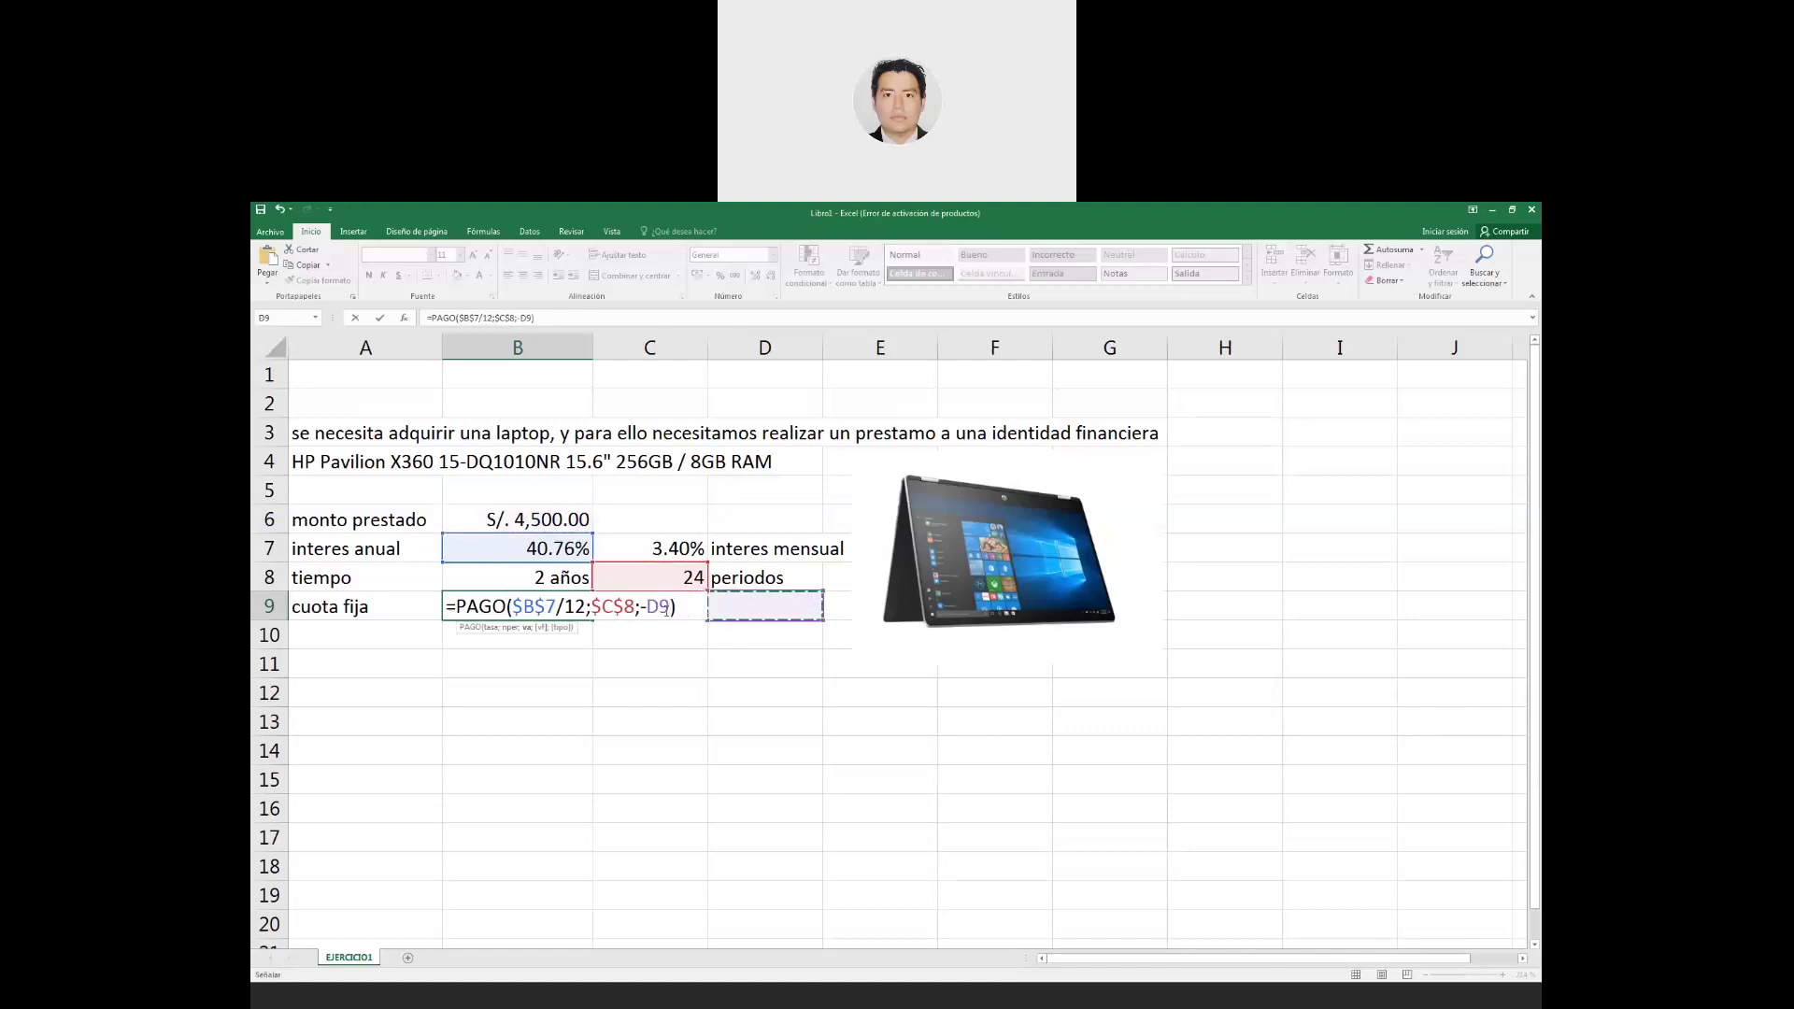
{"action": "left_click", "coordinate": [552, 517]}
{"action": "key", "text": "F4"}
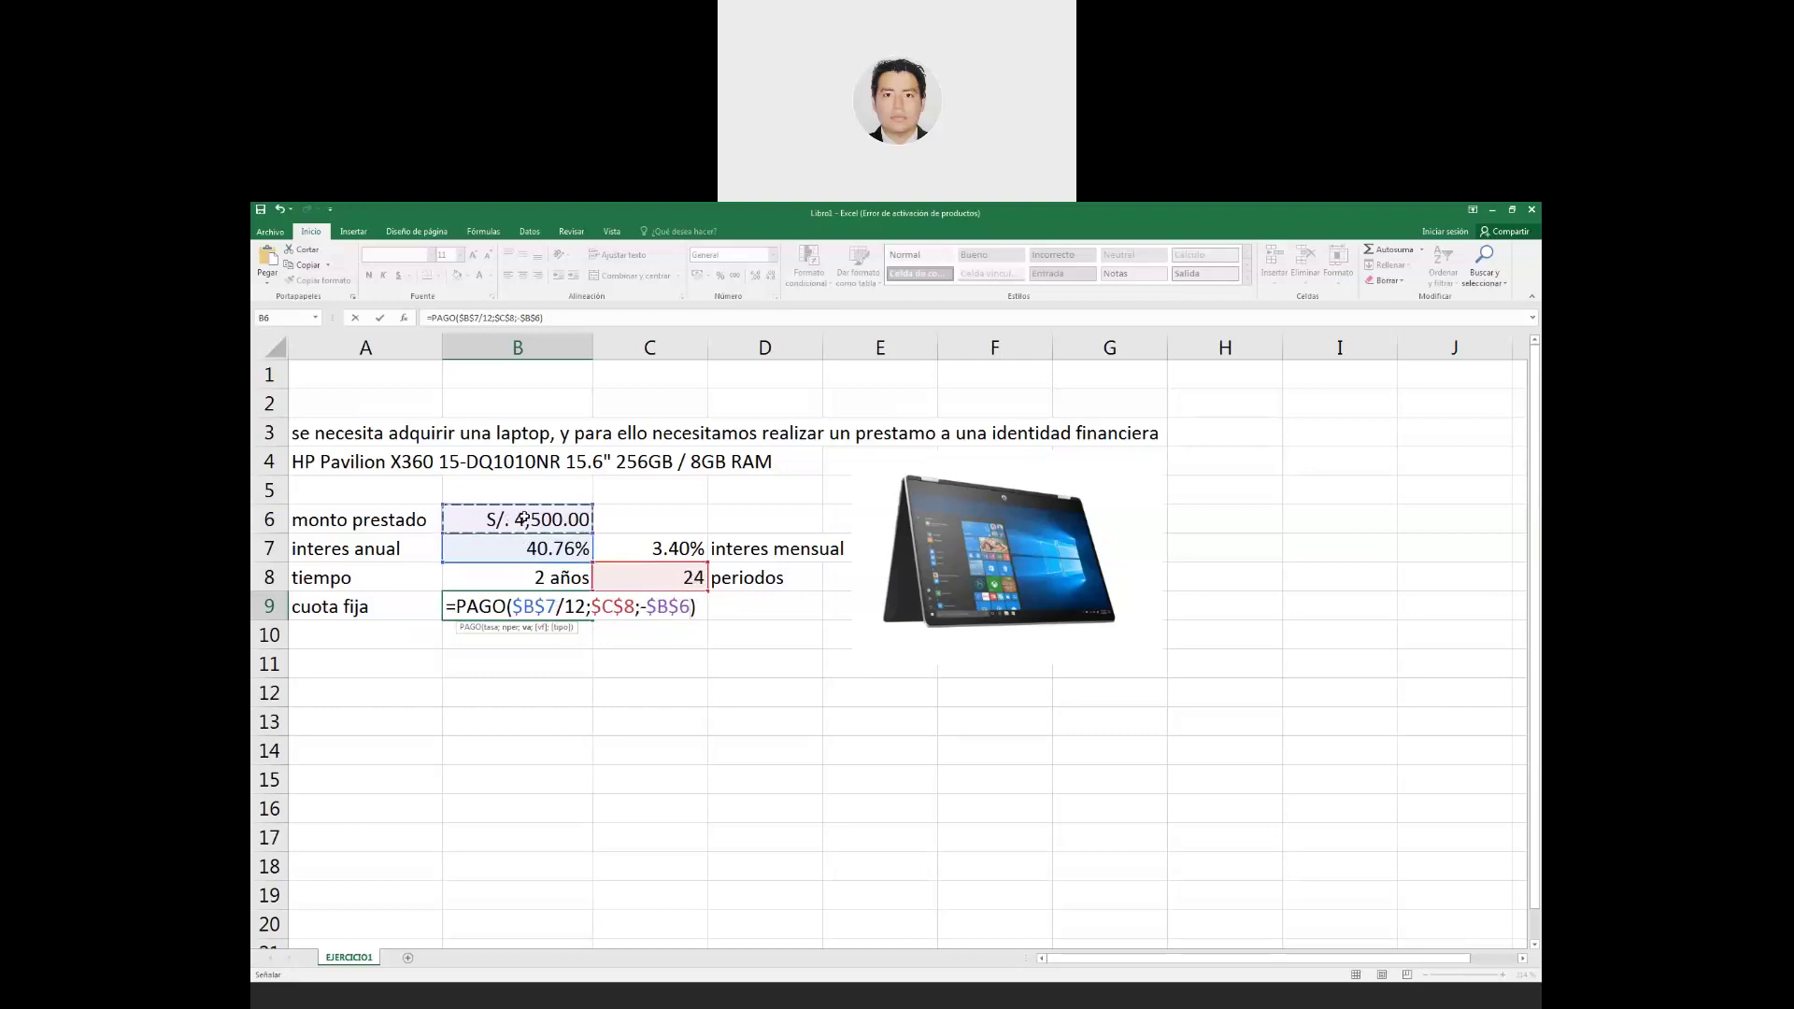
{"action": "key", "text": "Return"}
{"action": "key", "text": "Up"}
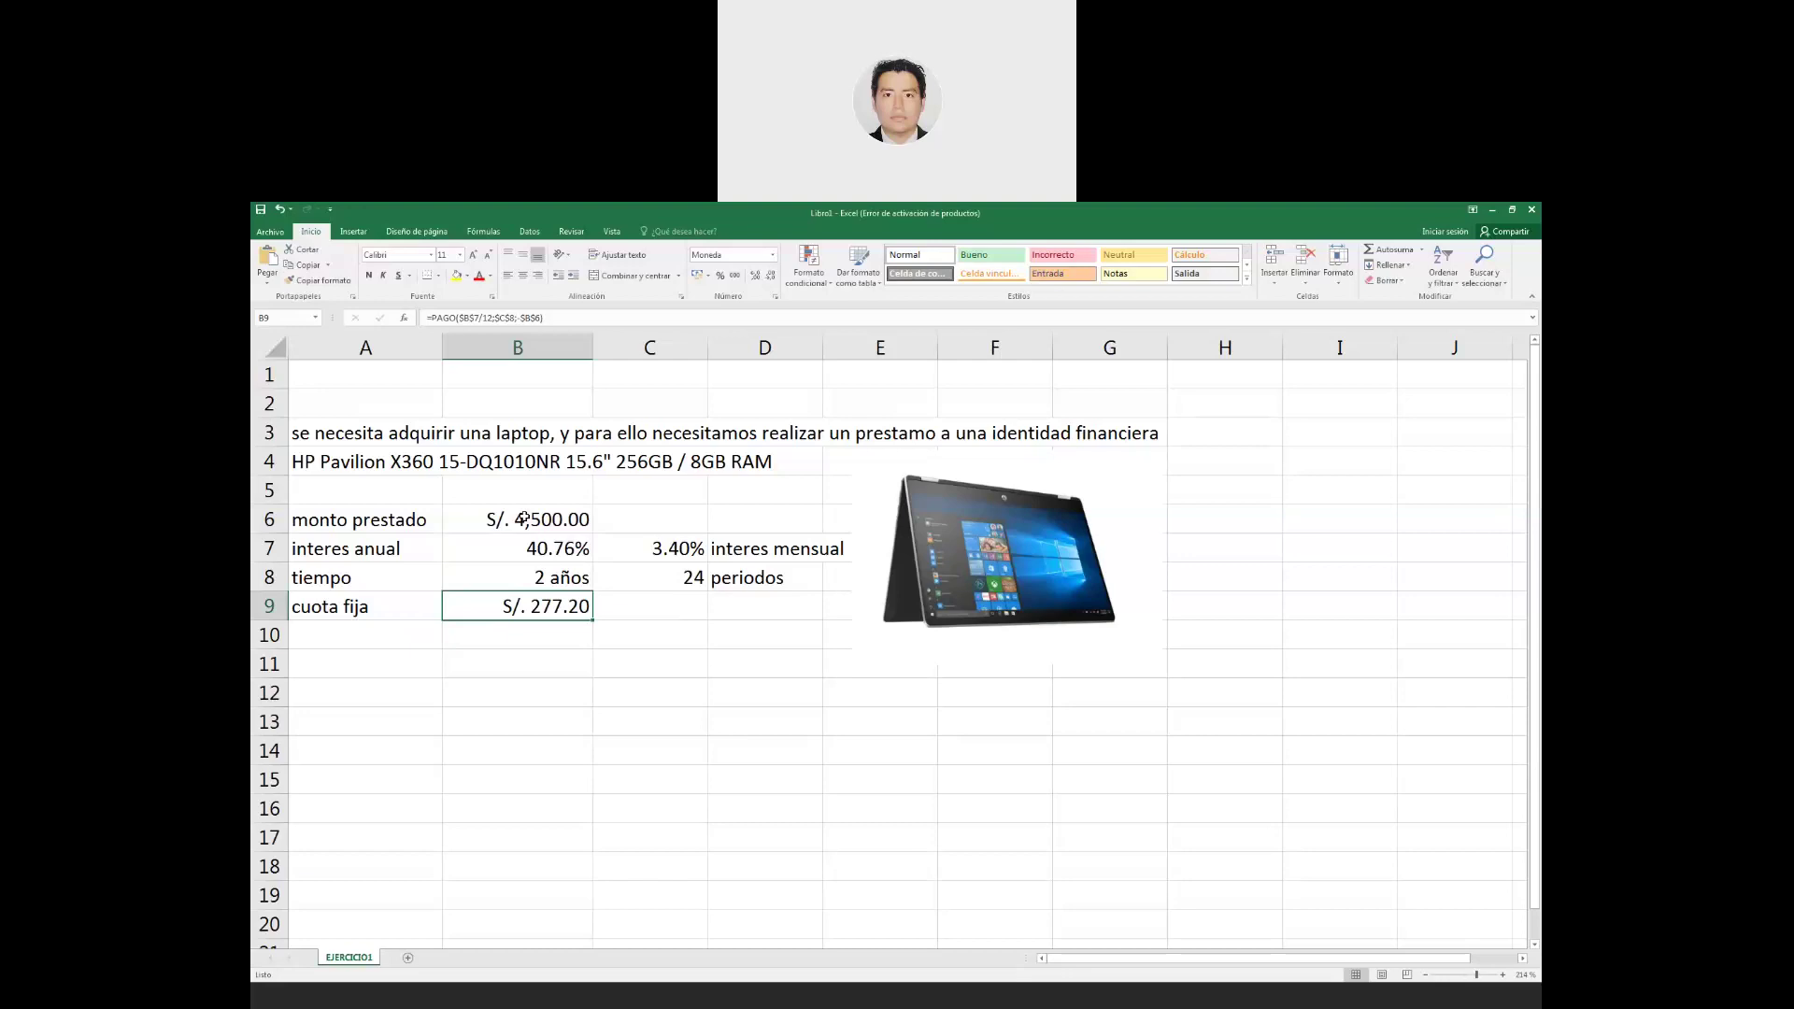
{"action": "key", "text": "Down"}
{"action": "key", "text": "Down"}
{"action": "key", "text": "Down"}
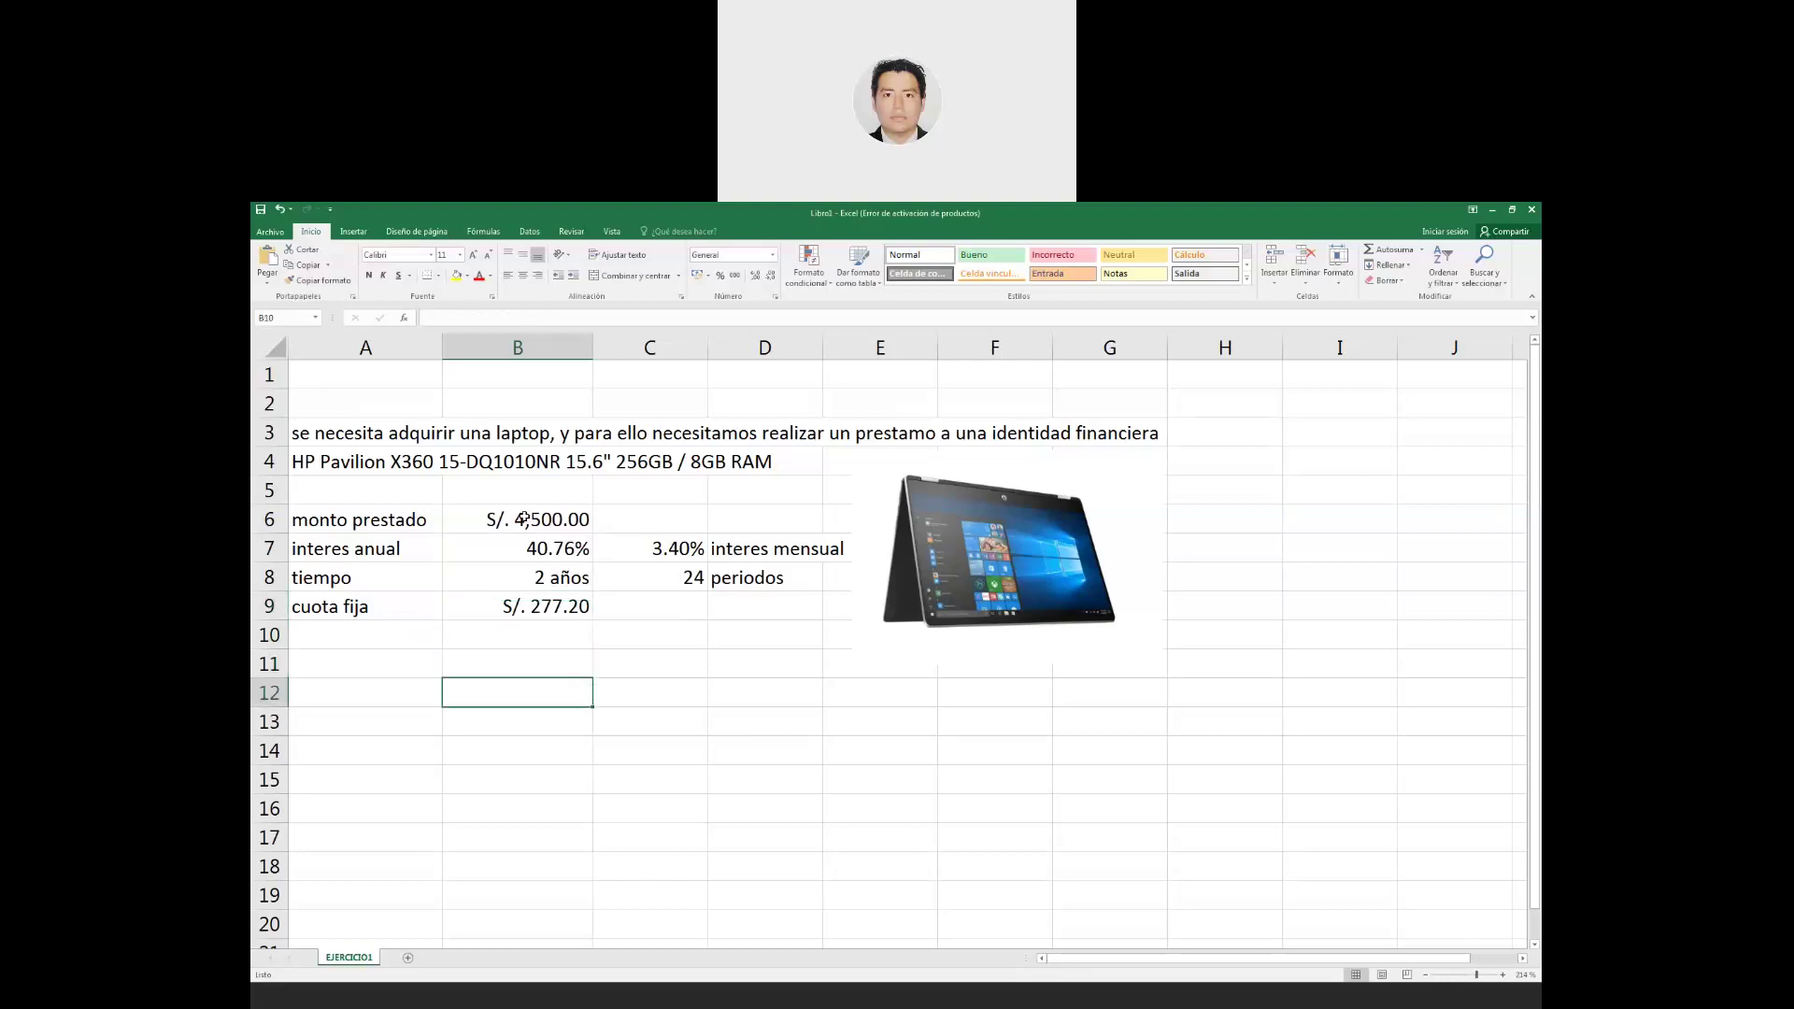
Type the headers PERIODO, MONTO INICIAL, CUOTA FIJA, INTERES and AMORTIZACION across A12:E12.
{"action": "key", "text": "Left"}
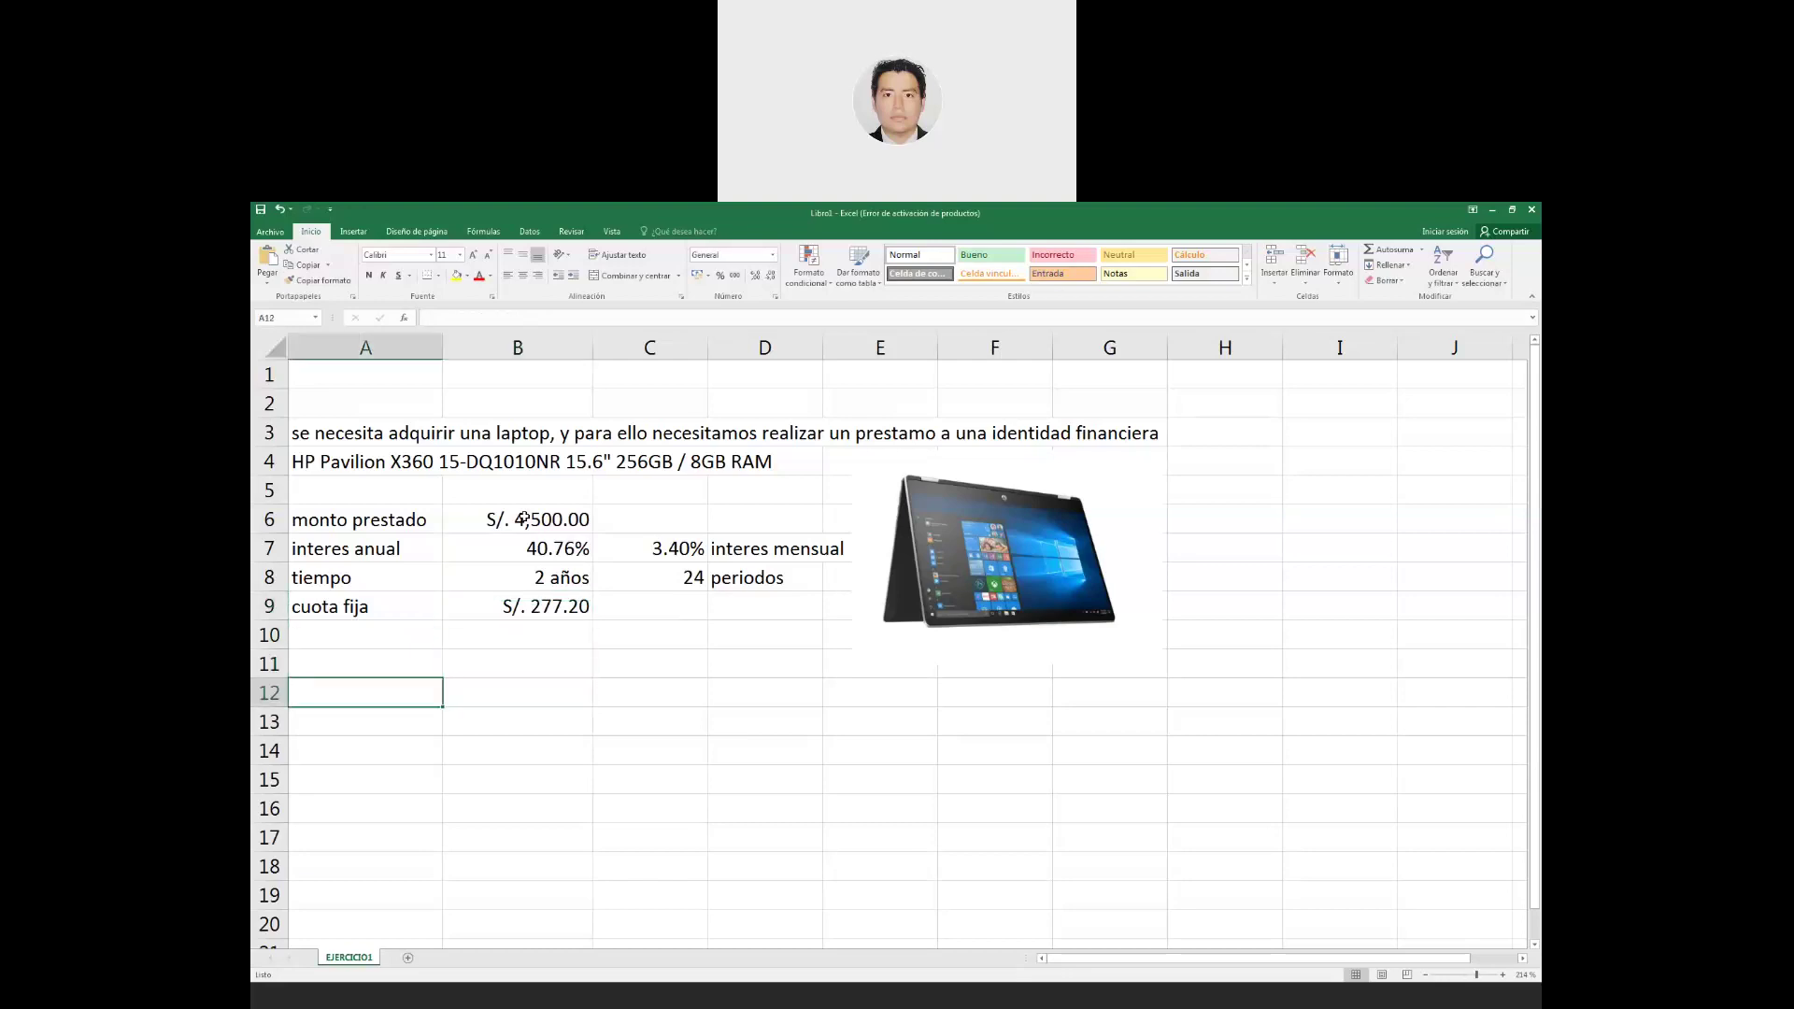
{"action": "type", "text": "PERIODO"}
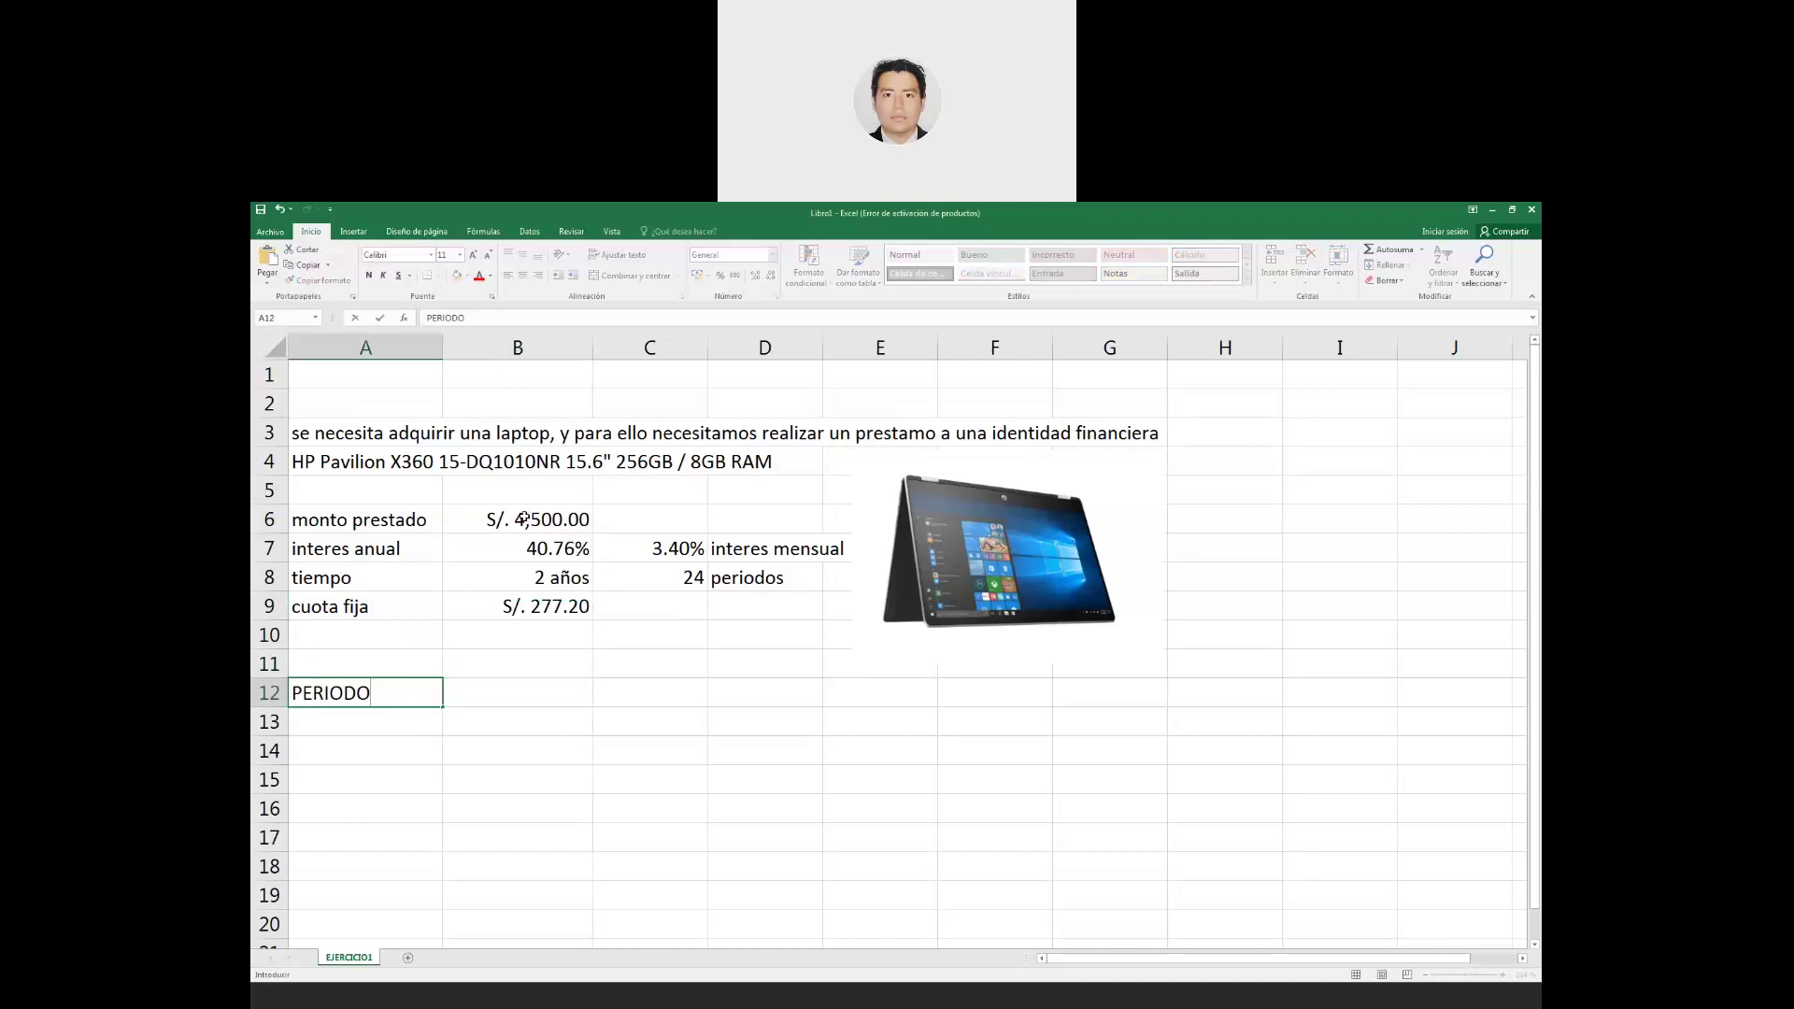
{"action": "key", "text": "Tab"}
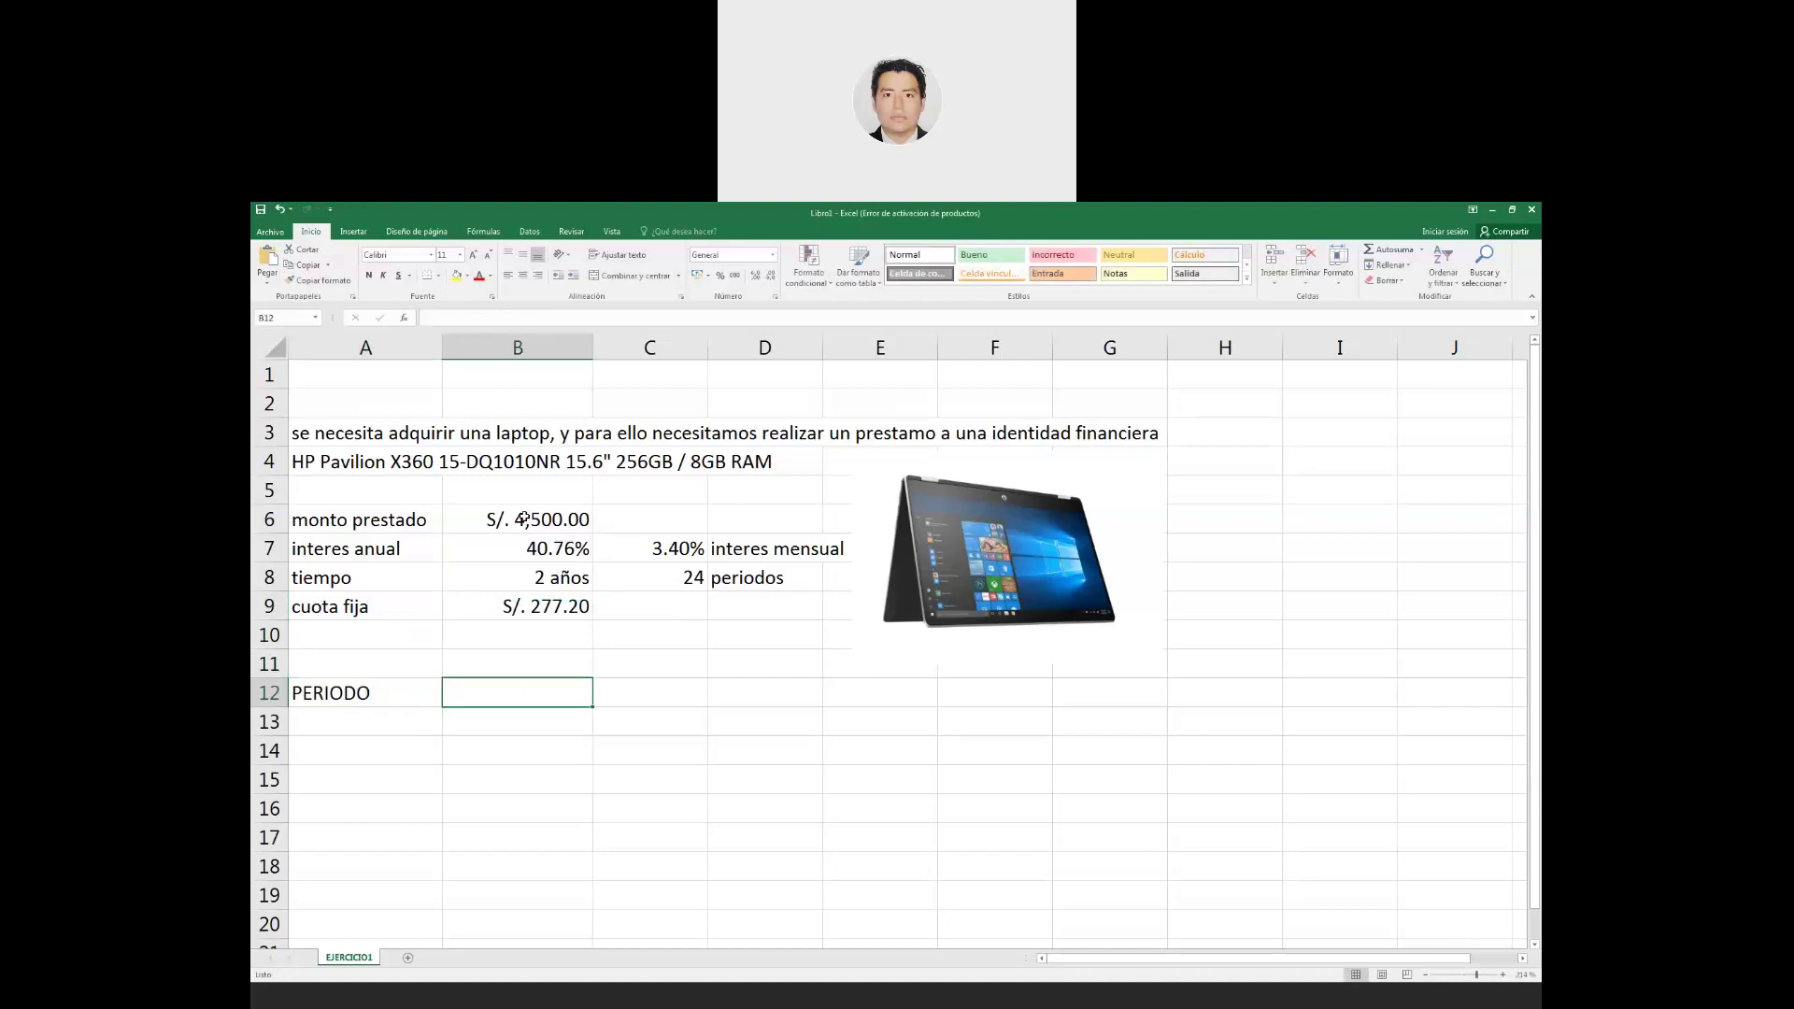
{"action": "type", "text": "MONTO INICIAL"}
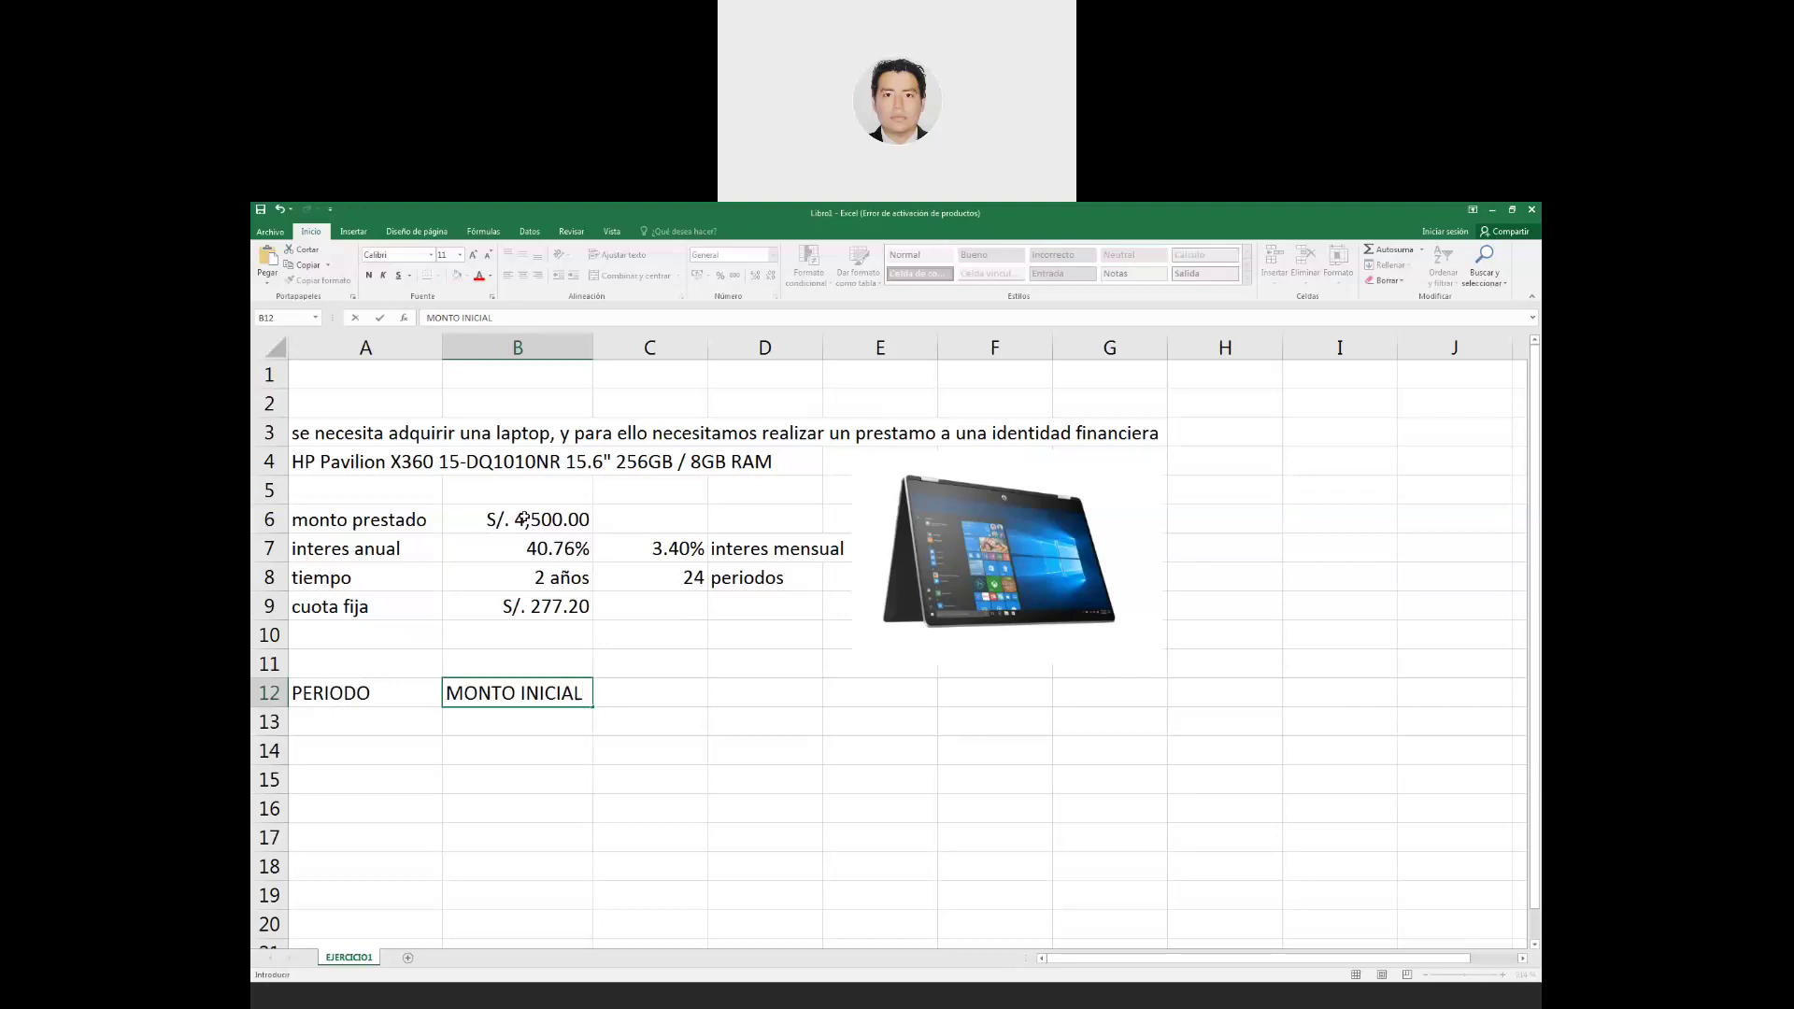
{"action": "key", "text": "Tab"}
{"action": "type", "text": "CUOTA FIJA"}
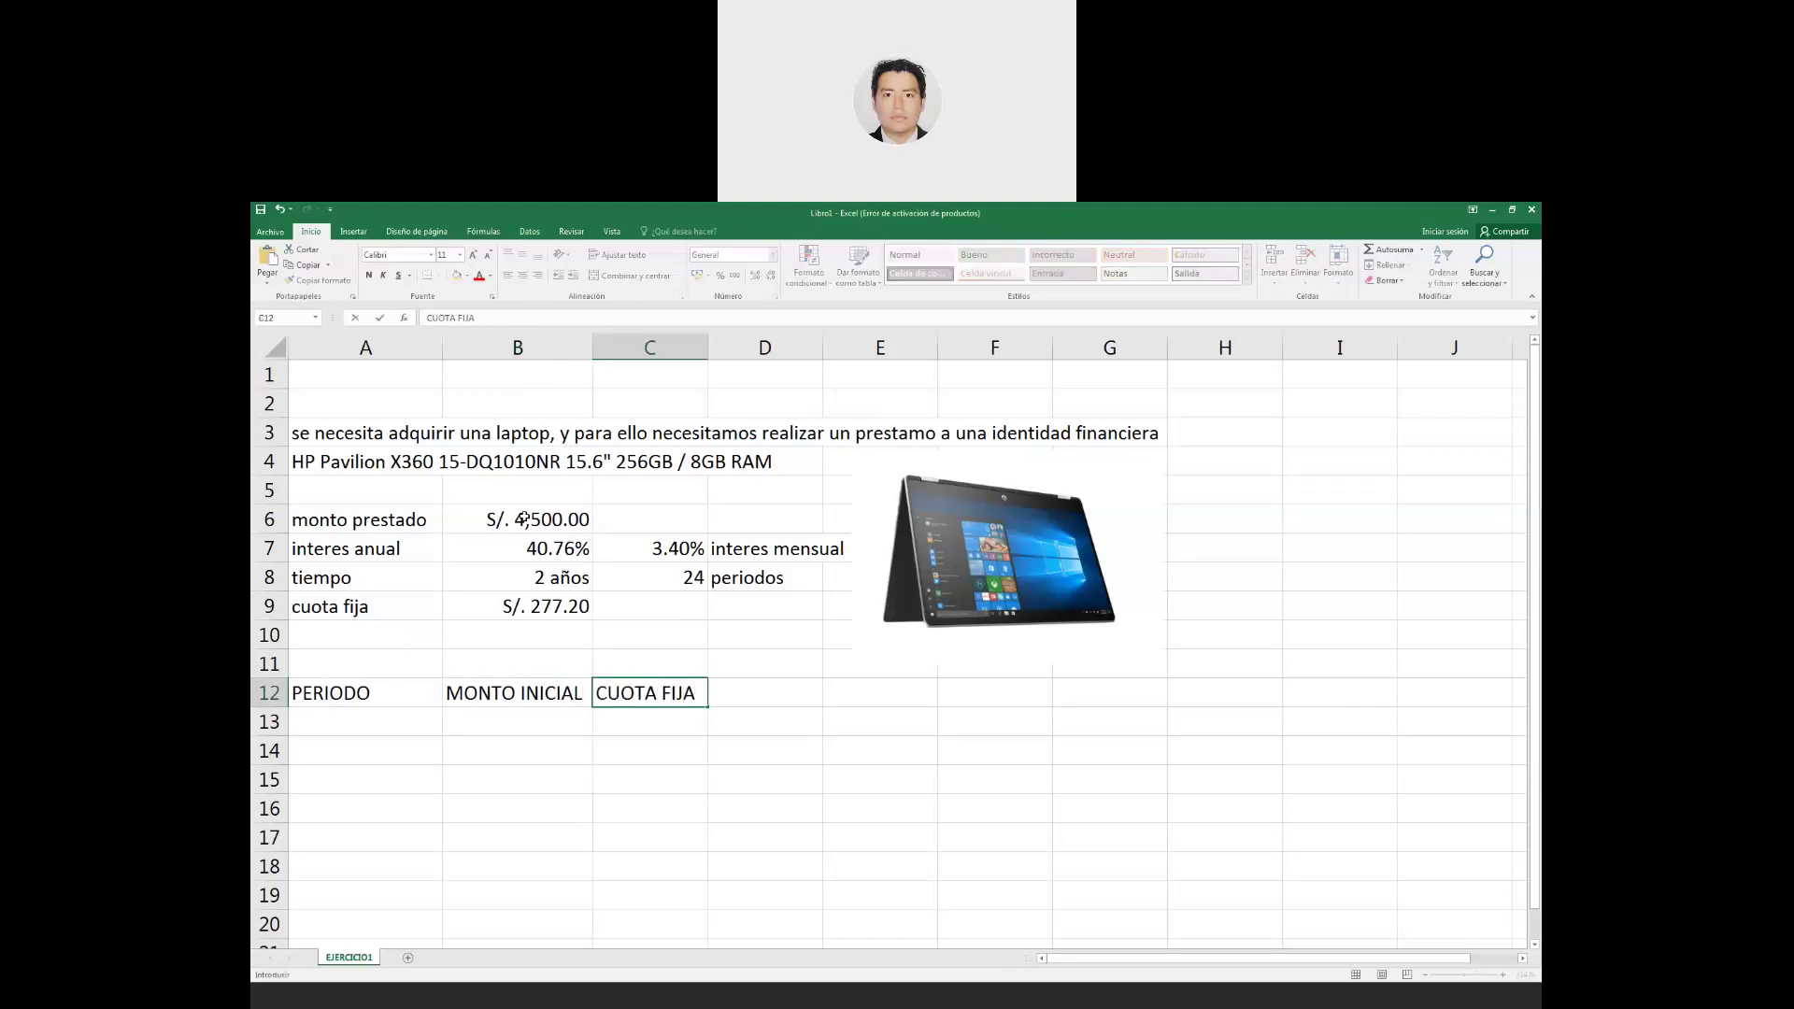
{"action": "key", "text": "Tab"}
{"action": "type", "text": "INTERES"}
{"action": "key", "text": "Tab"}
{"action": "type", "text": "AMORTIZACION"}
{"action": "key", "text": "Return"}
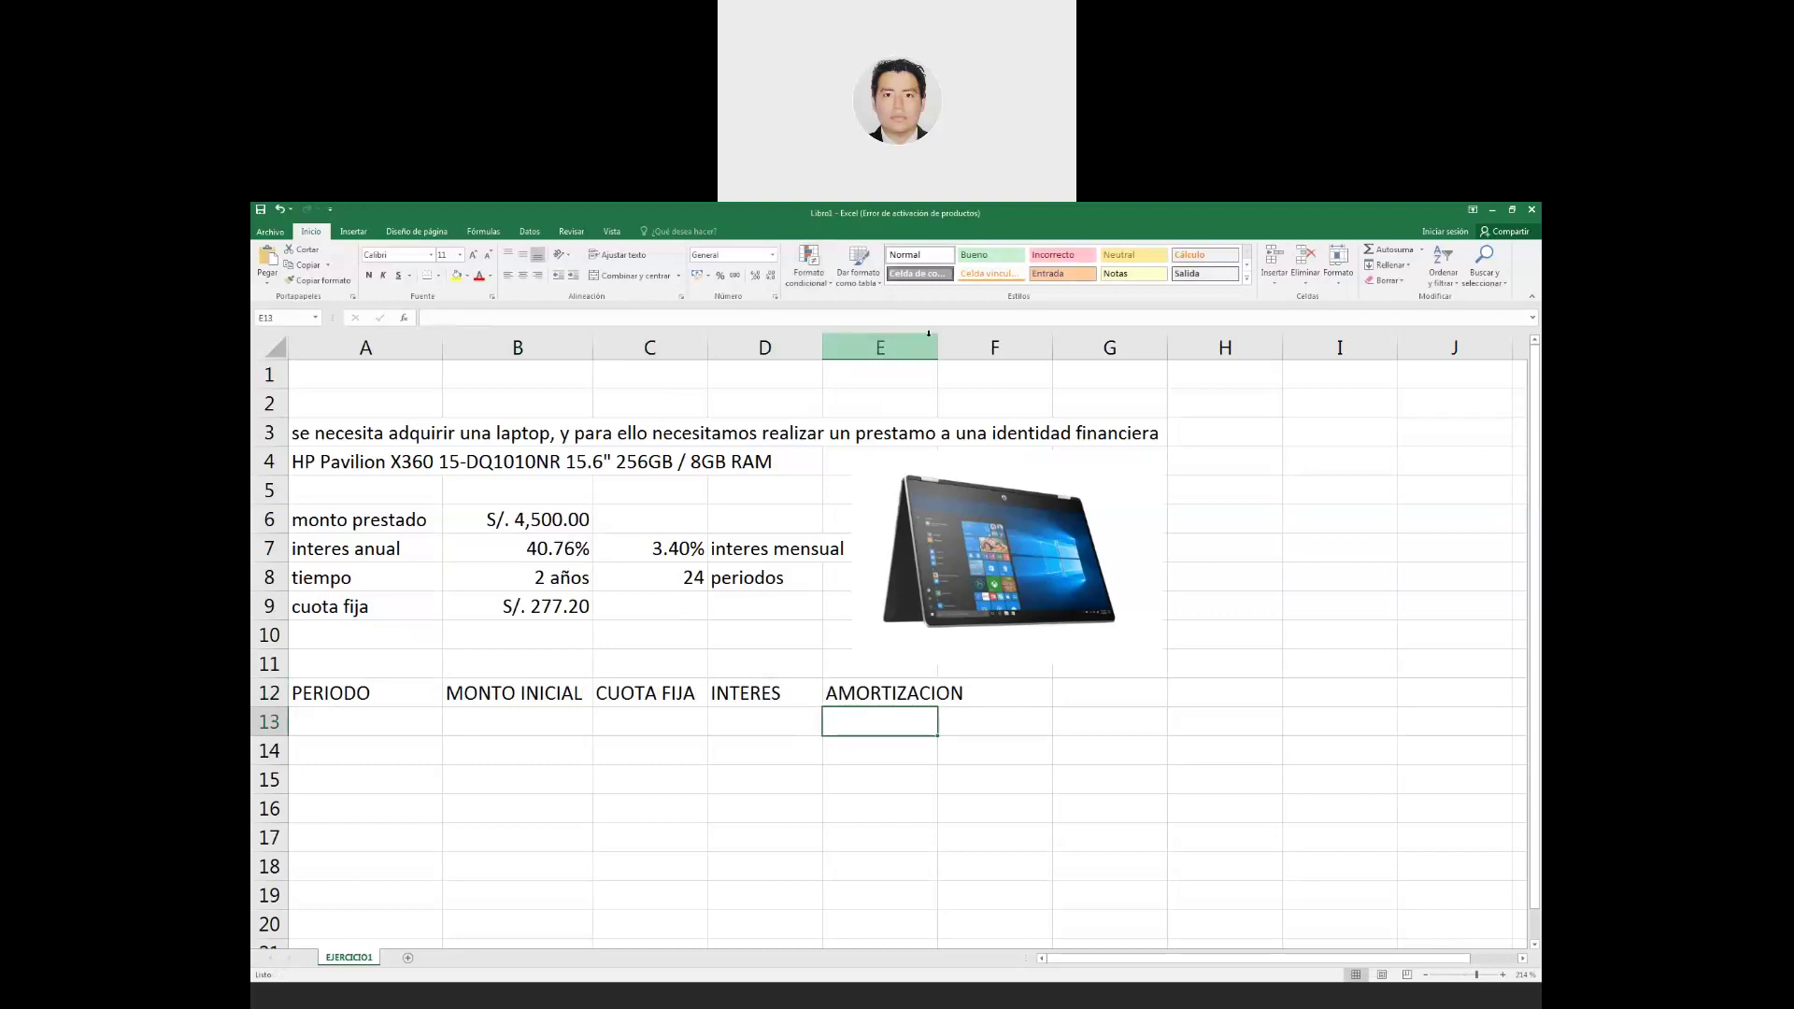
Widen column E, add MONTO FINAL in F12, widen column F, and select A12:F12.
{"action": "double_click", "coordinate": [937, 348]}
{"action": "left_click", "coordinate": [533, 701]}
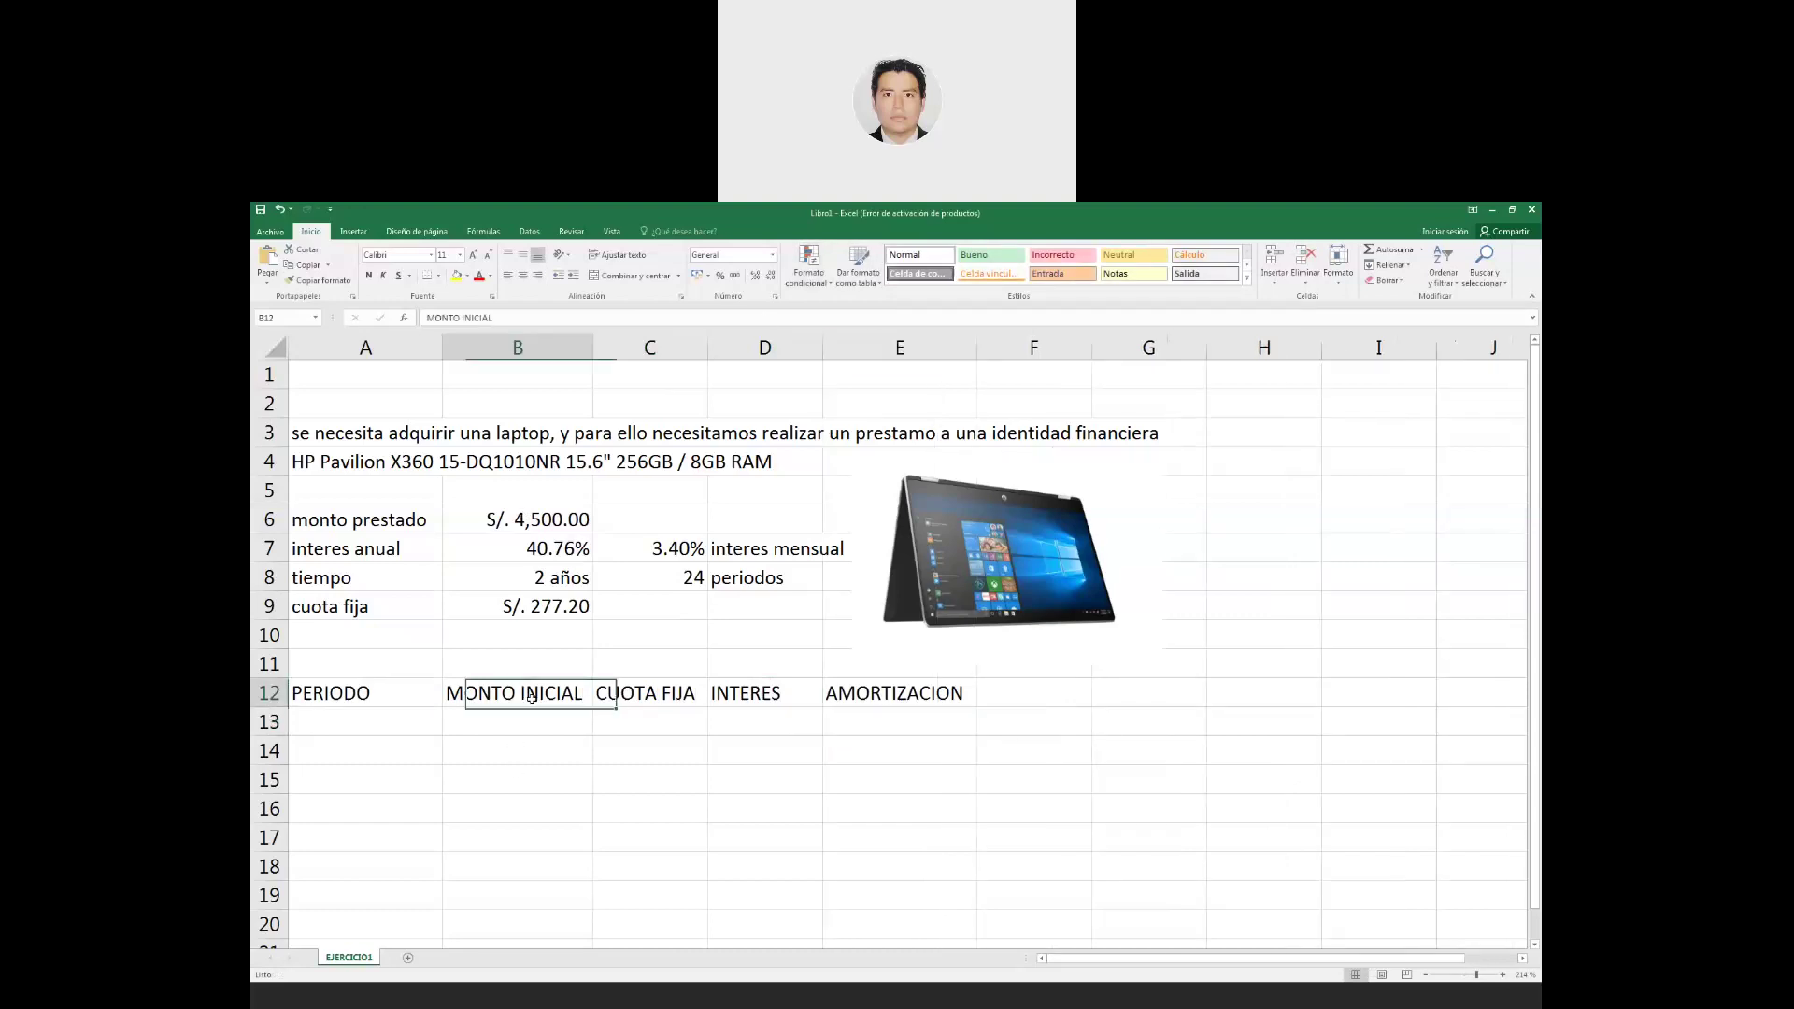
{"action": "left_click", "coordinate": [1026, 696]}
{"action": "type", "text": "MONTO FINAL"}
{"action": "key", "text": "Return"}
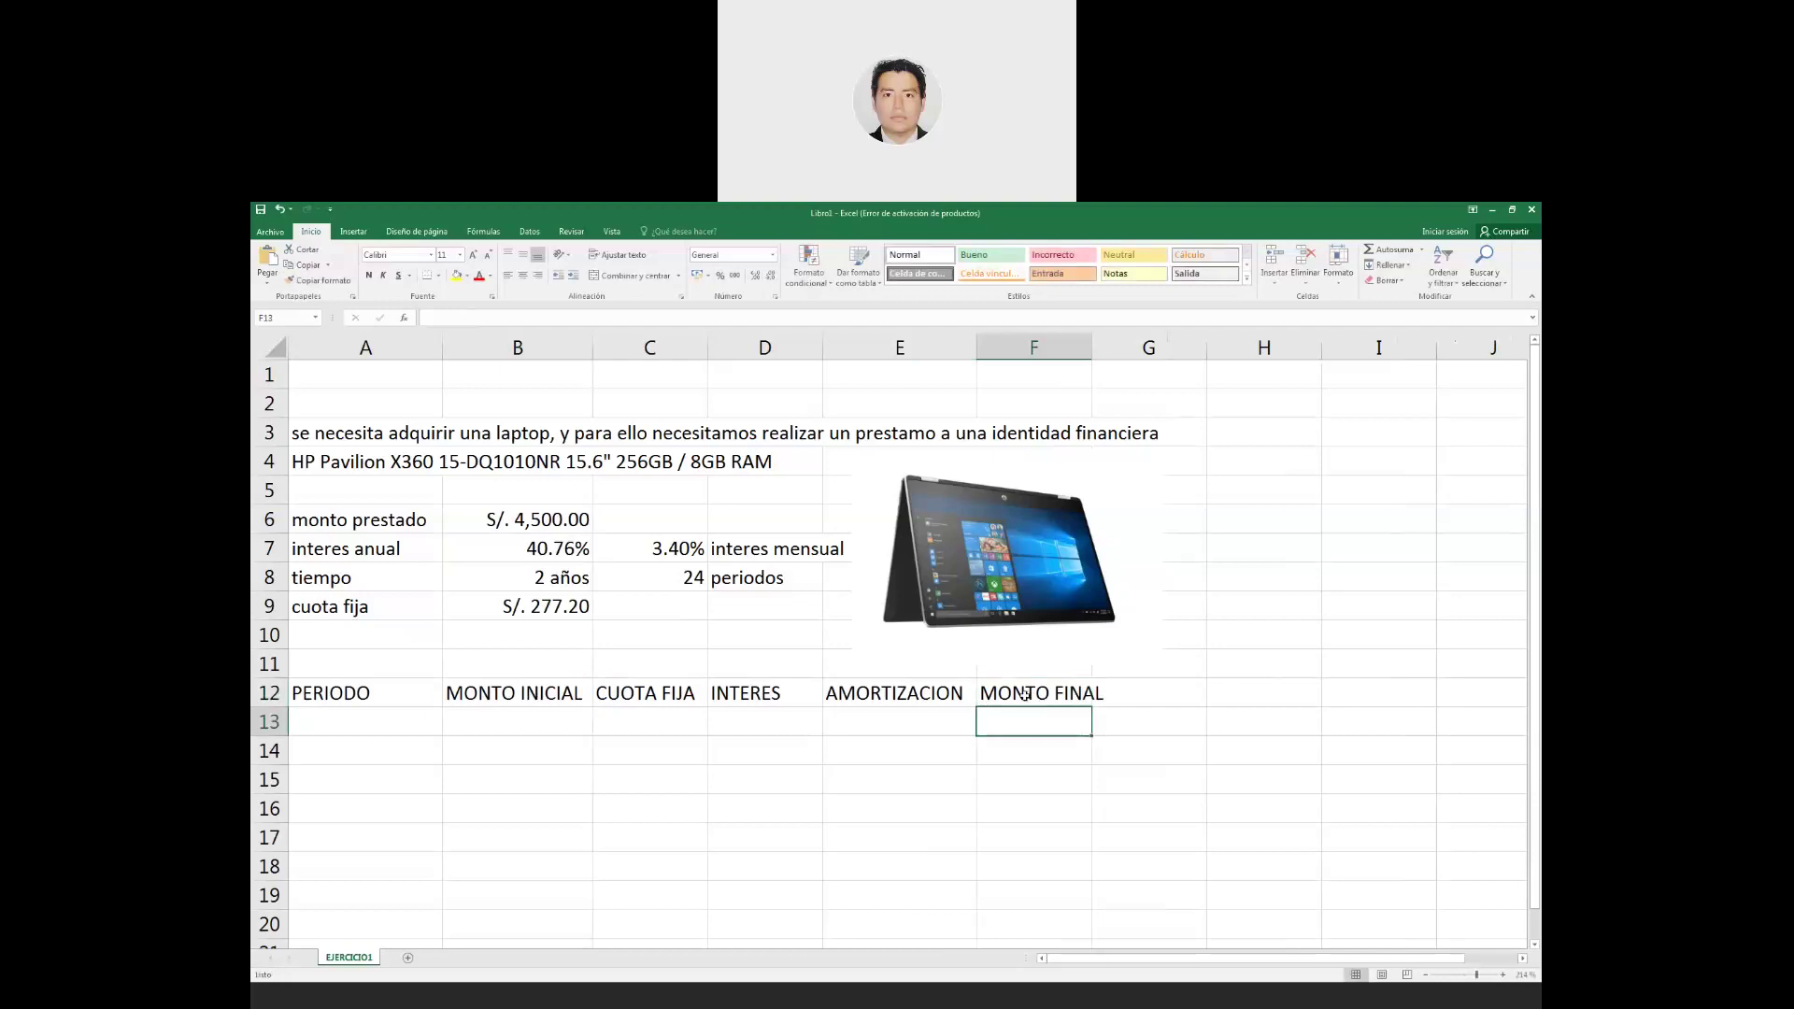
{"action": "left_click_drag", "start_coordinate": [1093, 358], "coordinate": [1129, 358]}
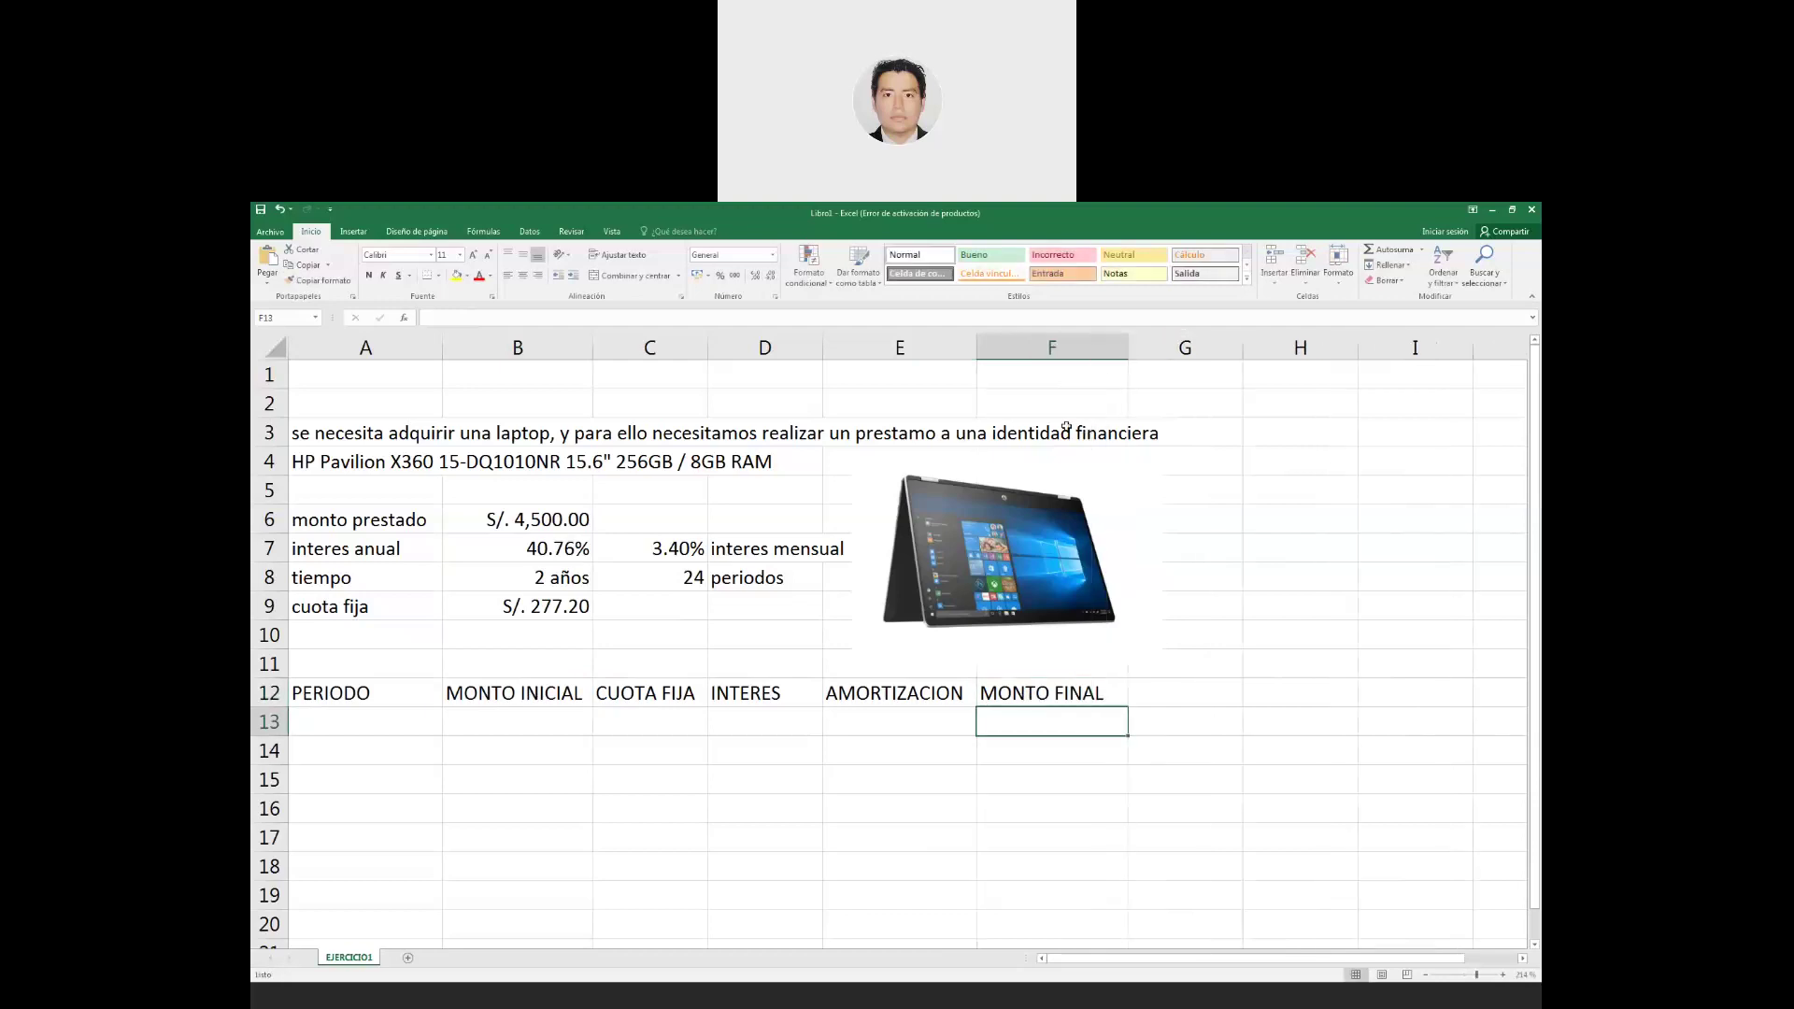
{"action": "left_click", "coordinate": [355, 693]}
{"action": "left_click_drag", "start_coordinate": [355, 693], "coordinate": [1075, 697]}
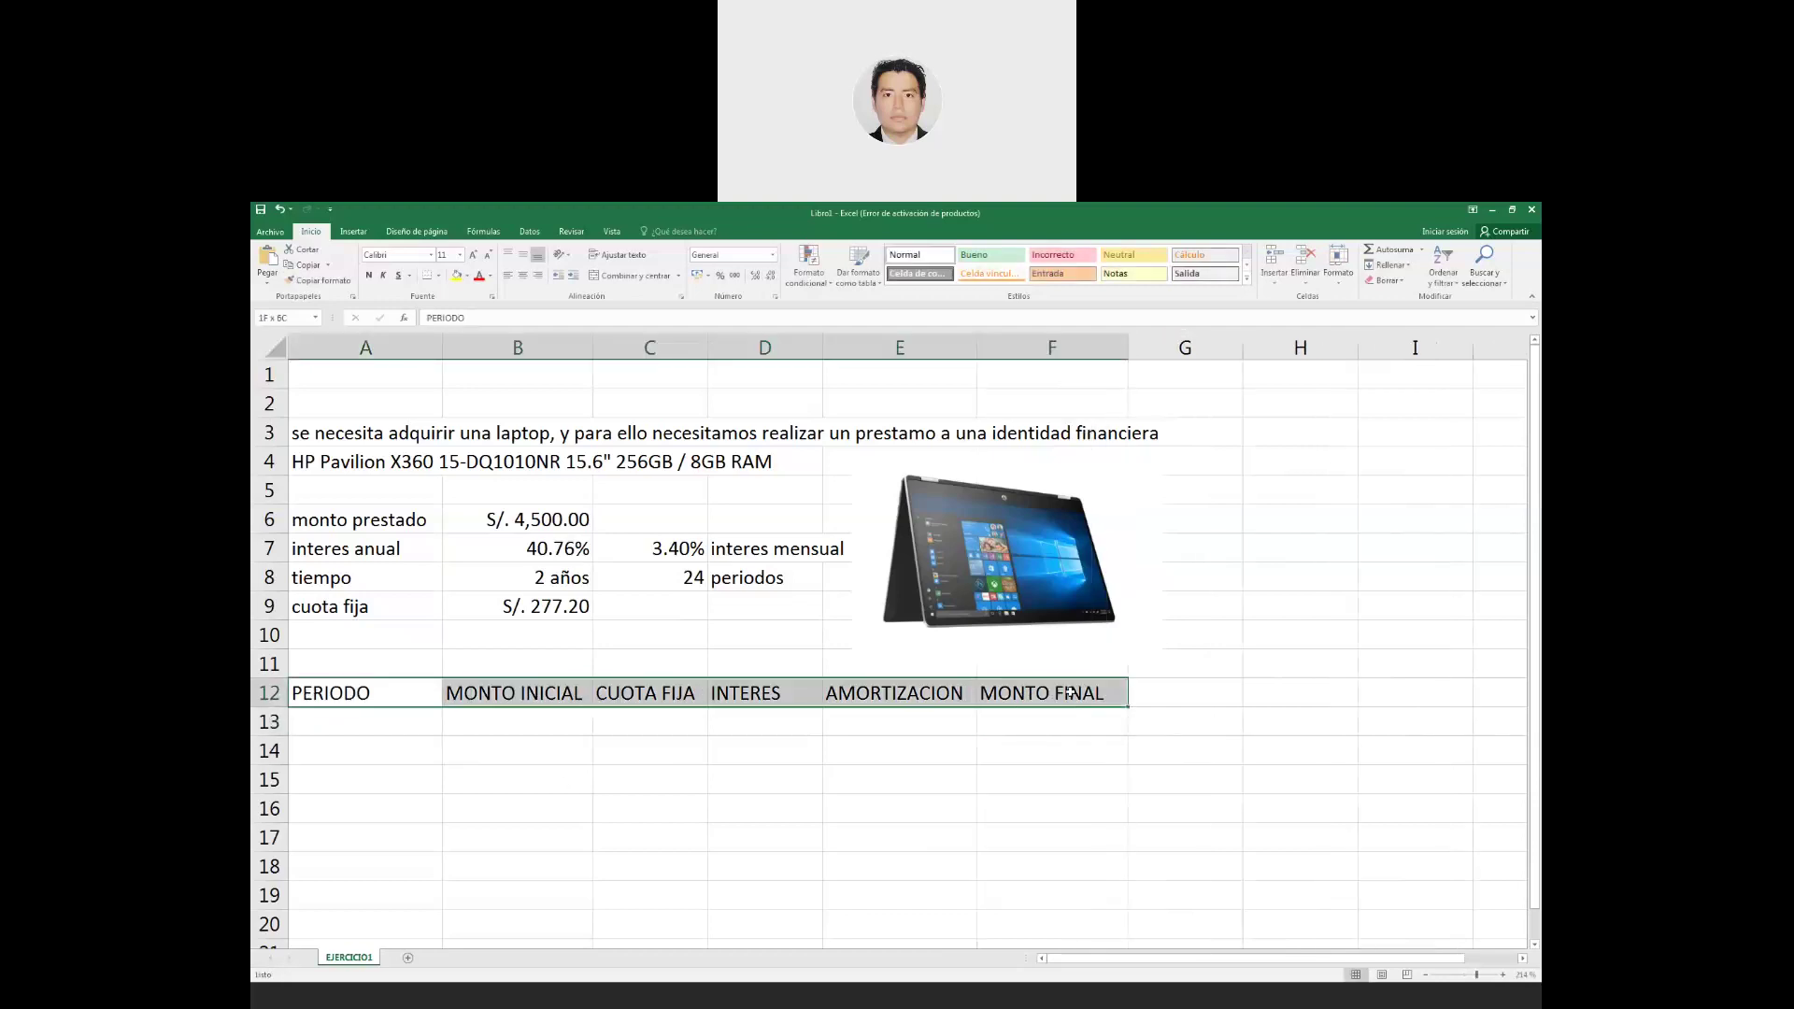
Make A12:F12 centred and bold with a thick outline, green fill and all borders.
{"action": "left_click", "coordinate": [524, 276]}
{"action": "left_click", "coordinate": [370, 276]}
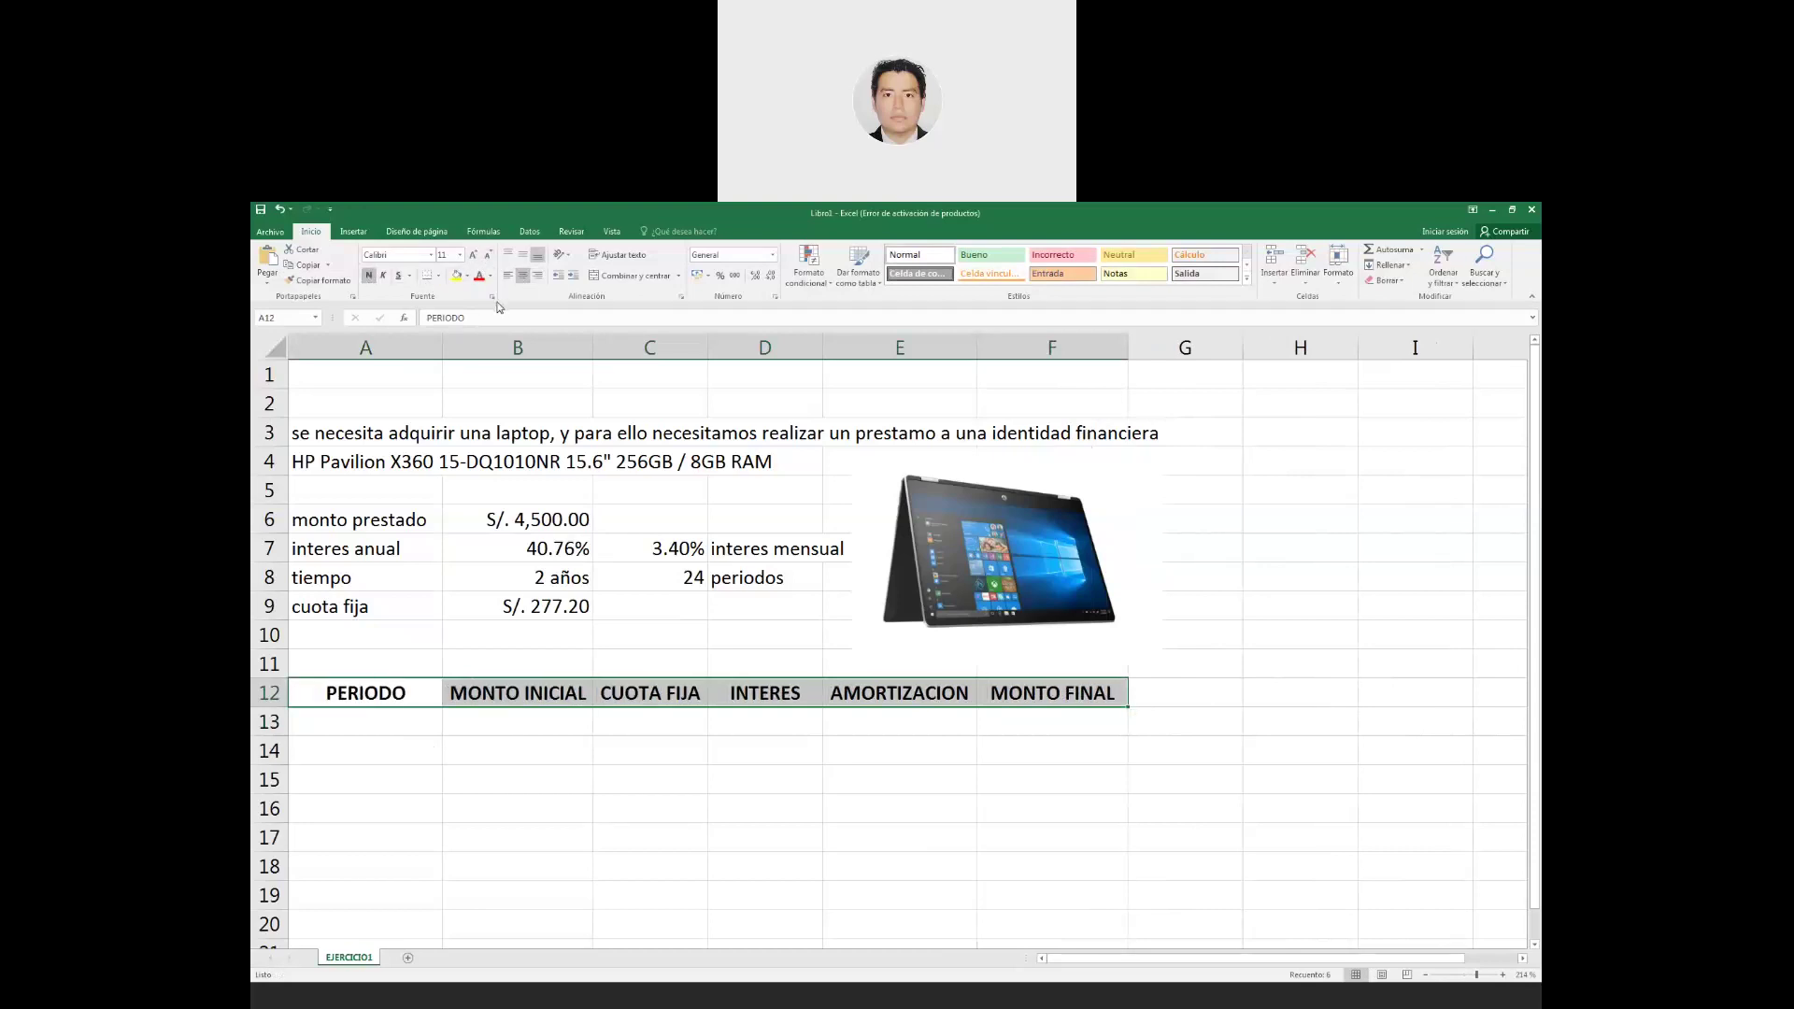
{"action": "left_click", "coordinate": [438, 275]}
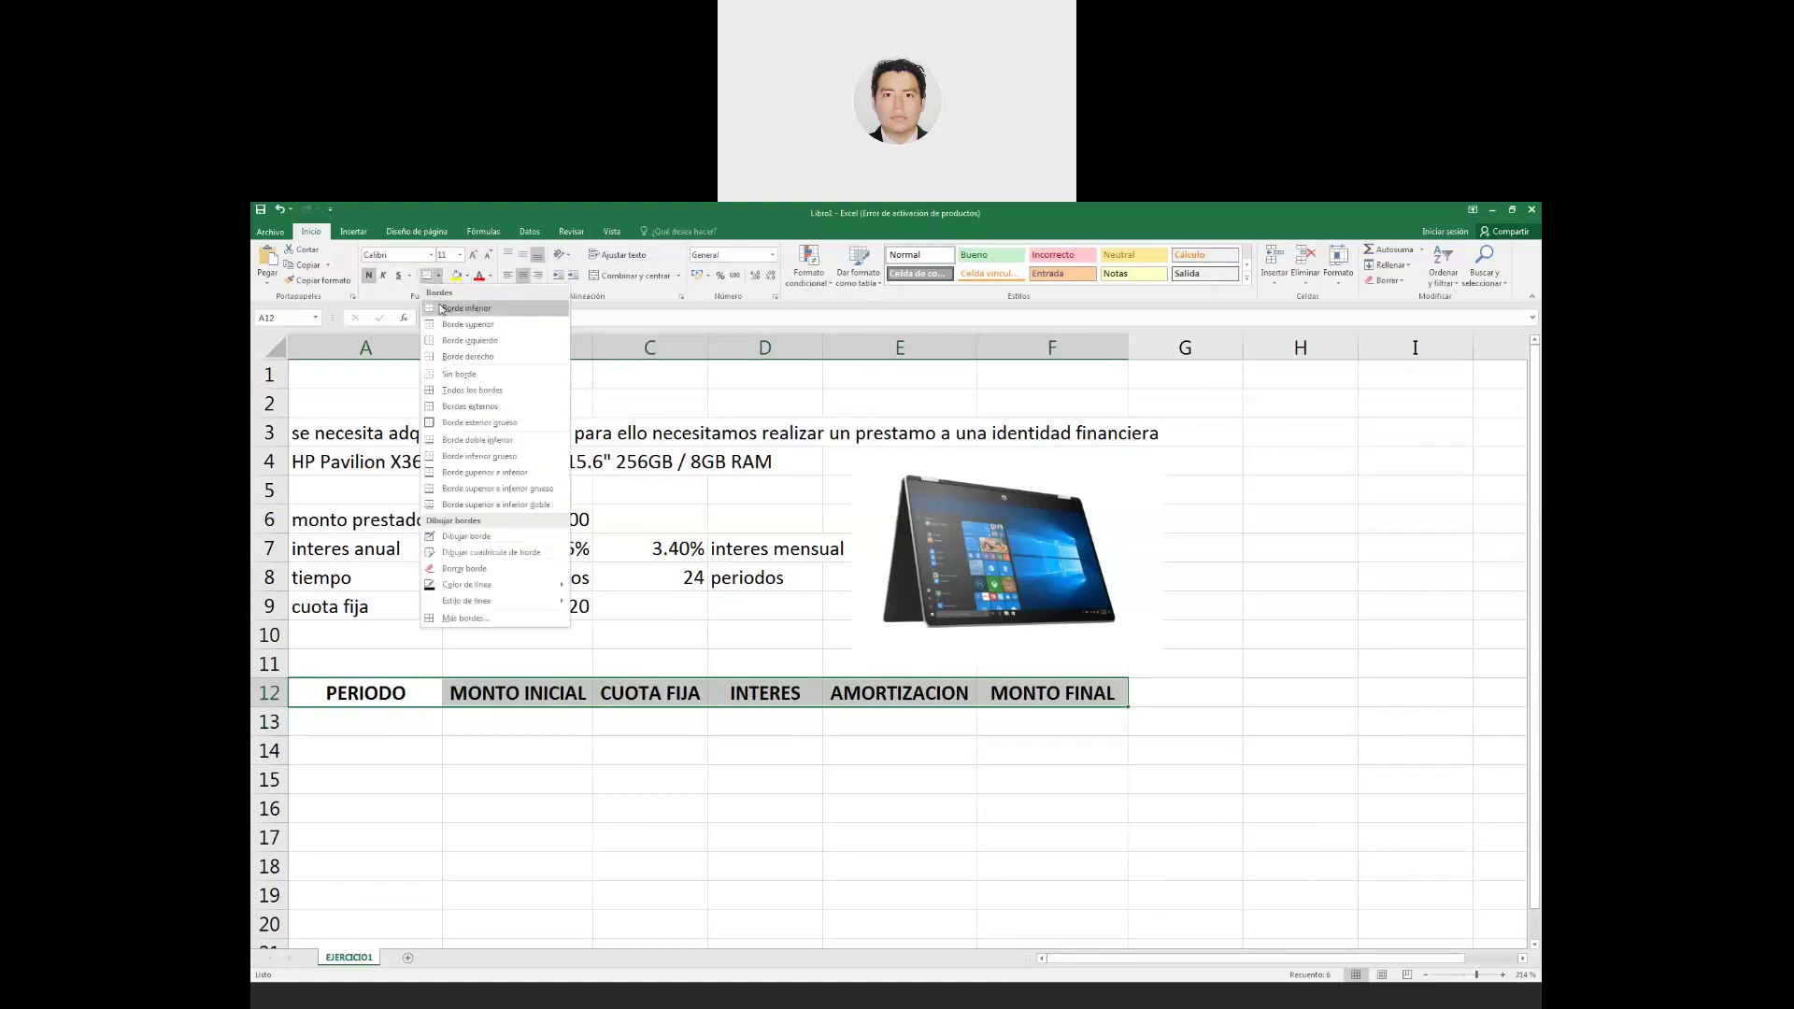
{"action": "left_click", "coordinate": [441, 422]}
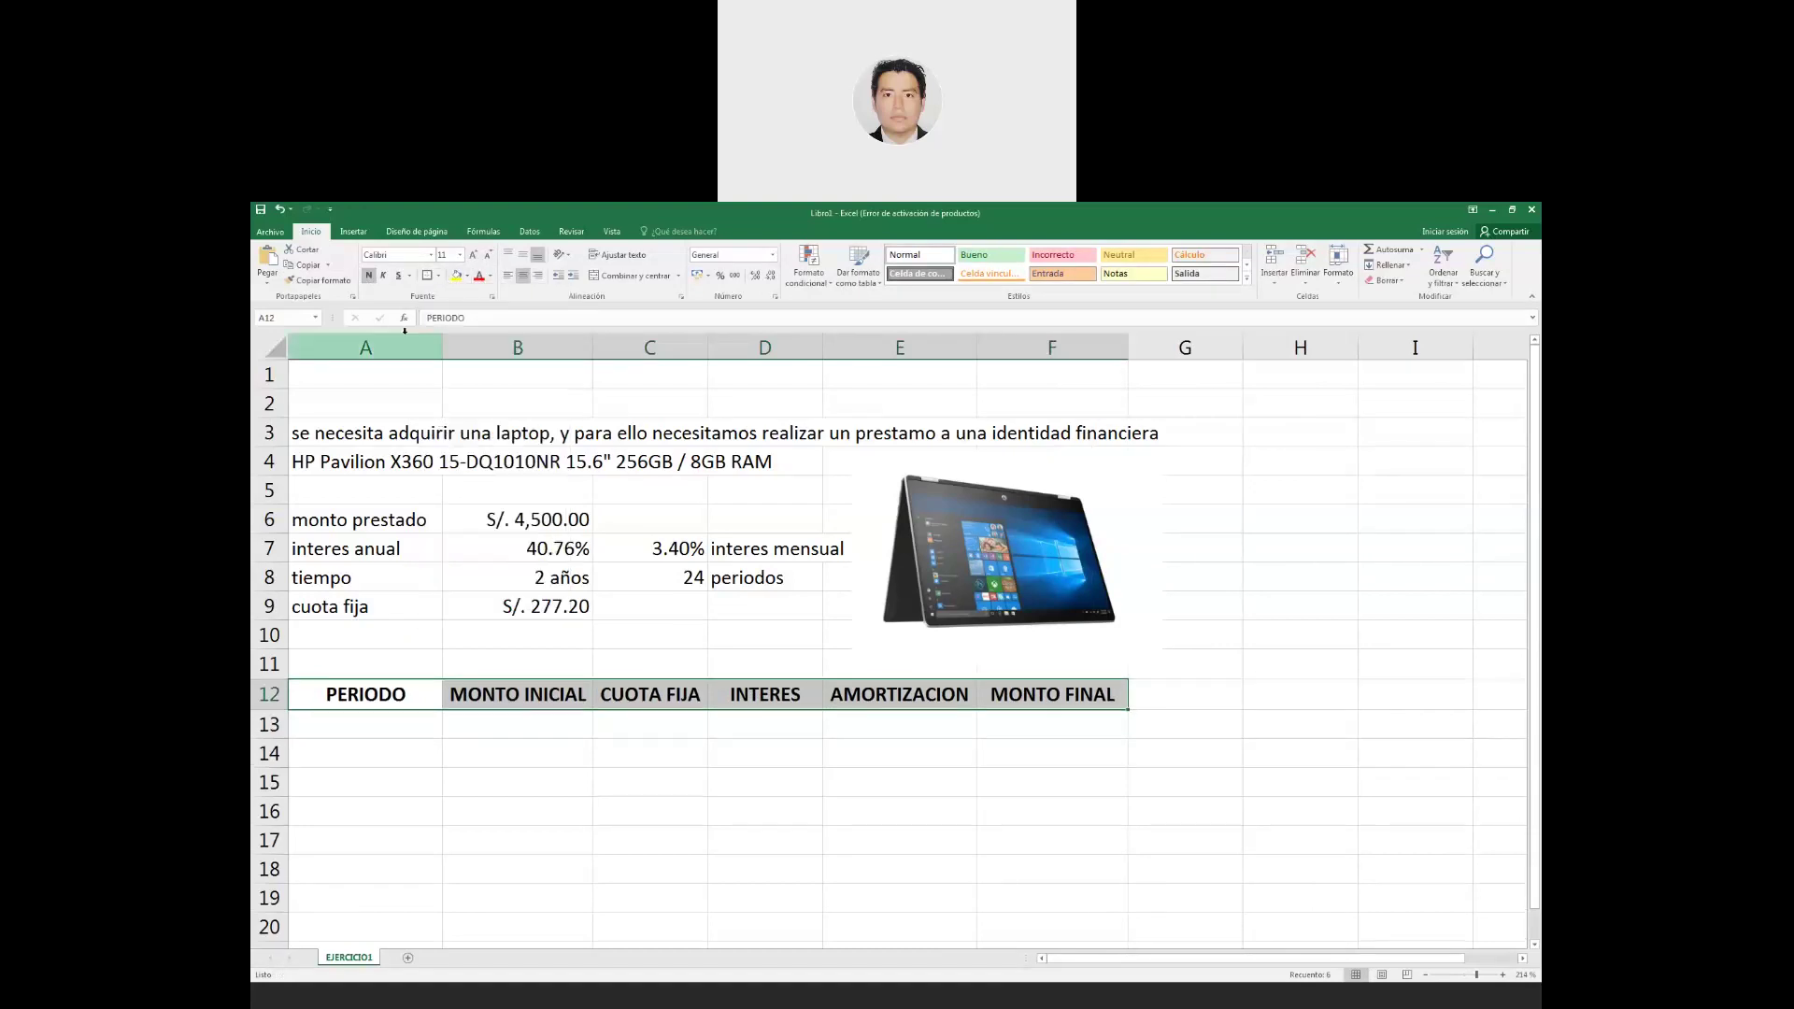
{"action": "left_click", "coordinate": [466, 276]}
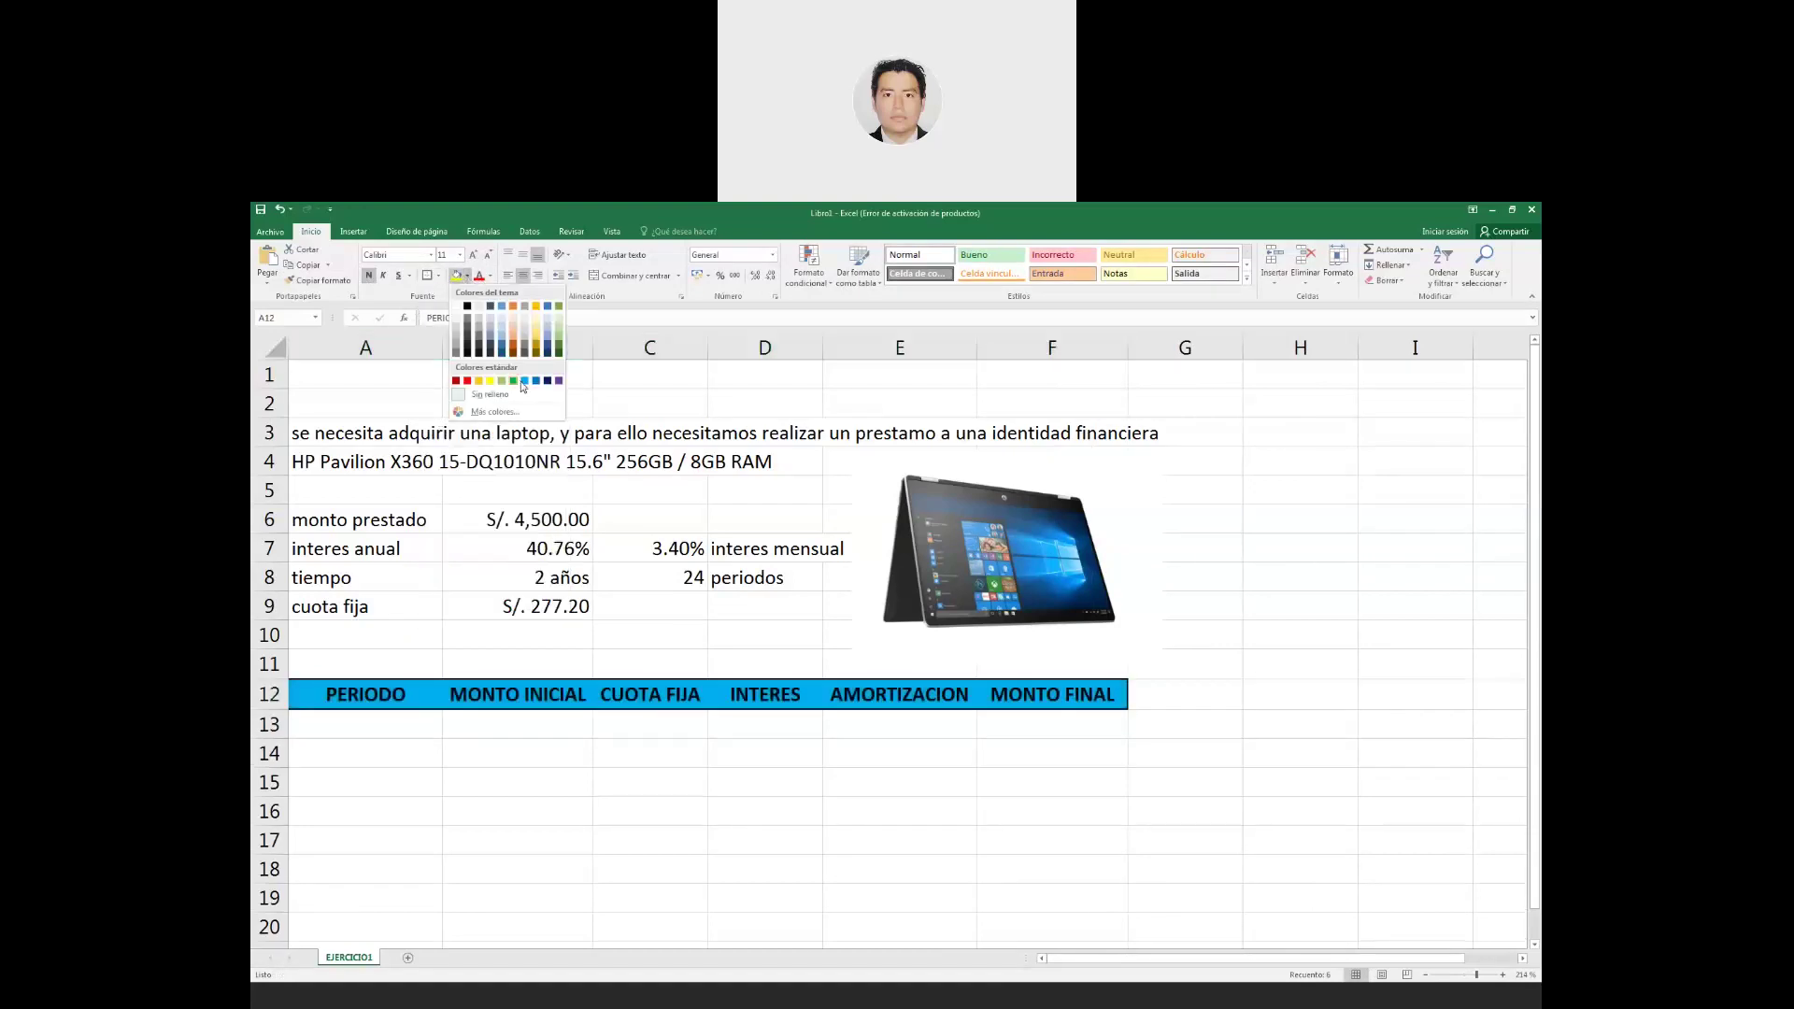
{"action": "left_click", "coordinate": [556, 341]}
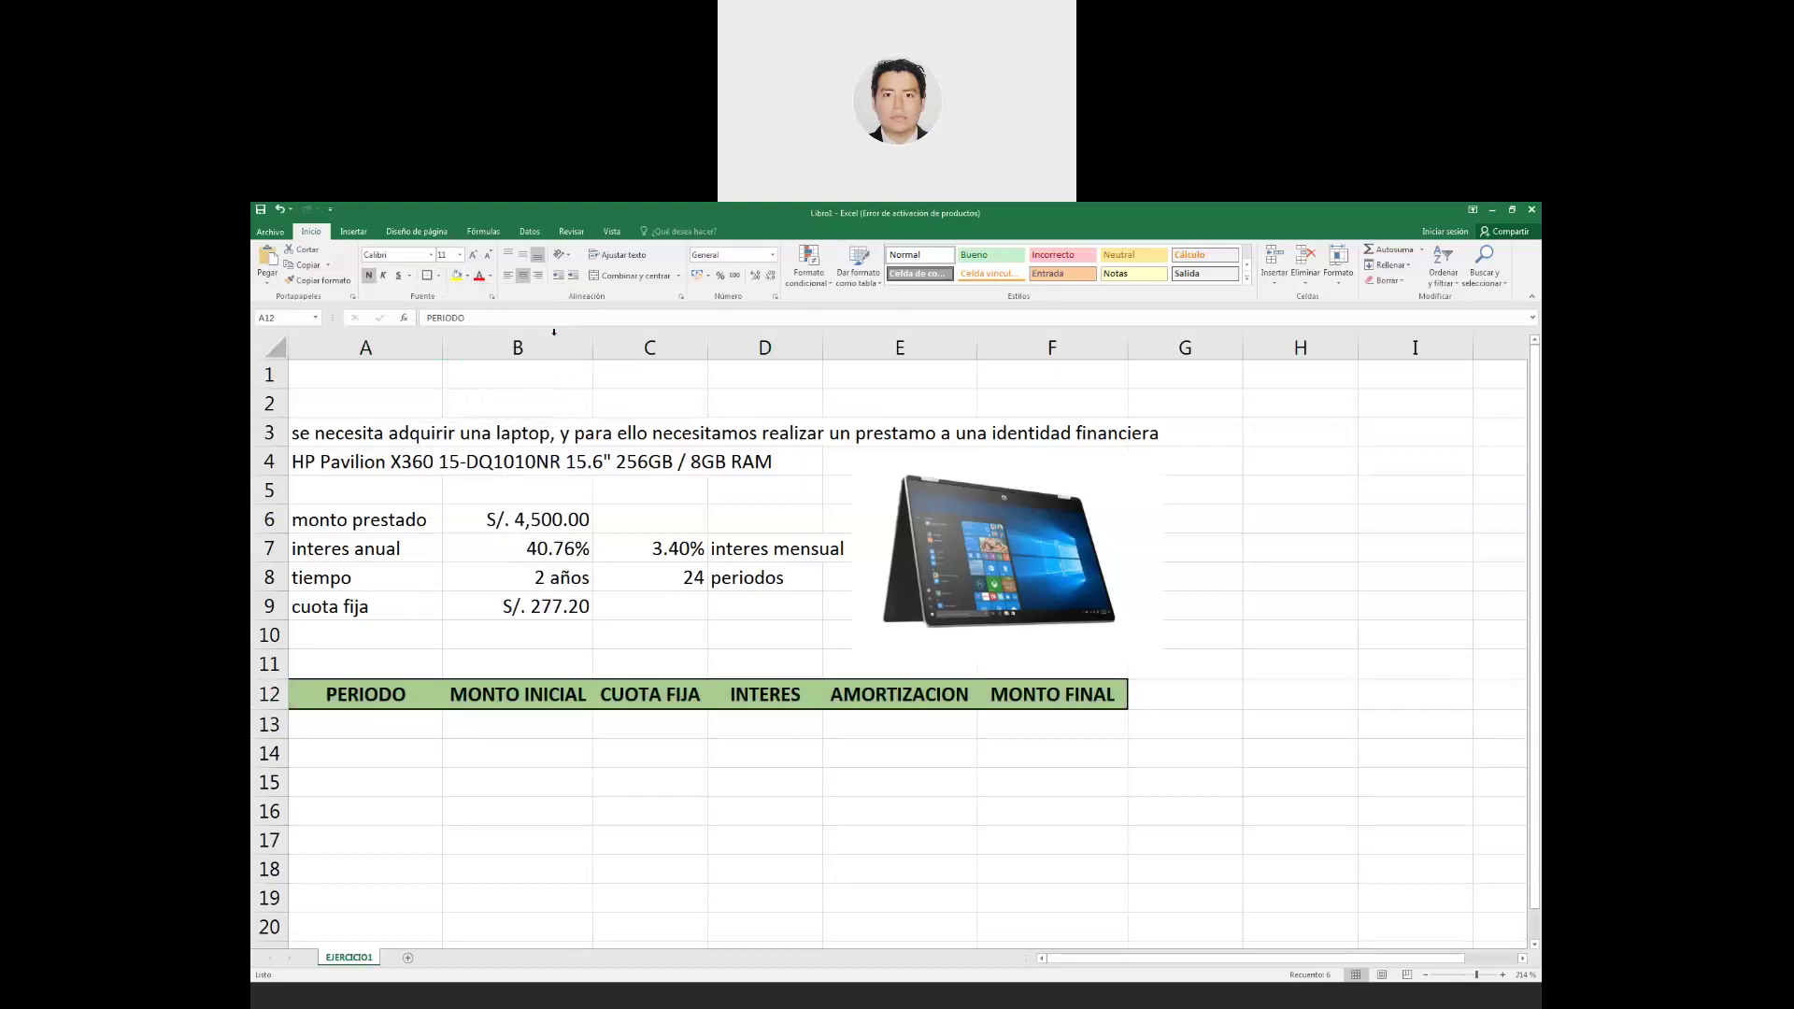
{"action": "left_click", "coordinate": [439, 276]}
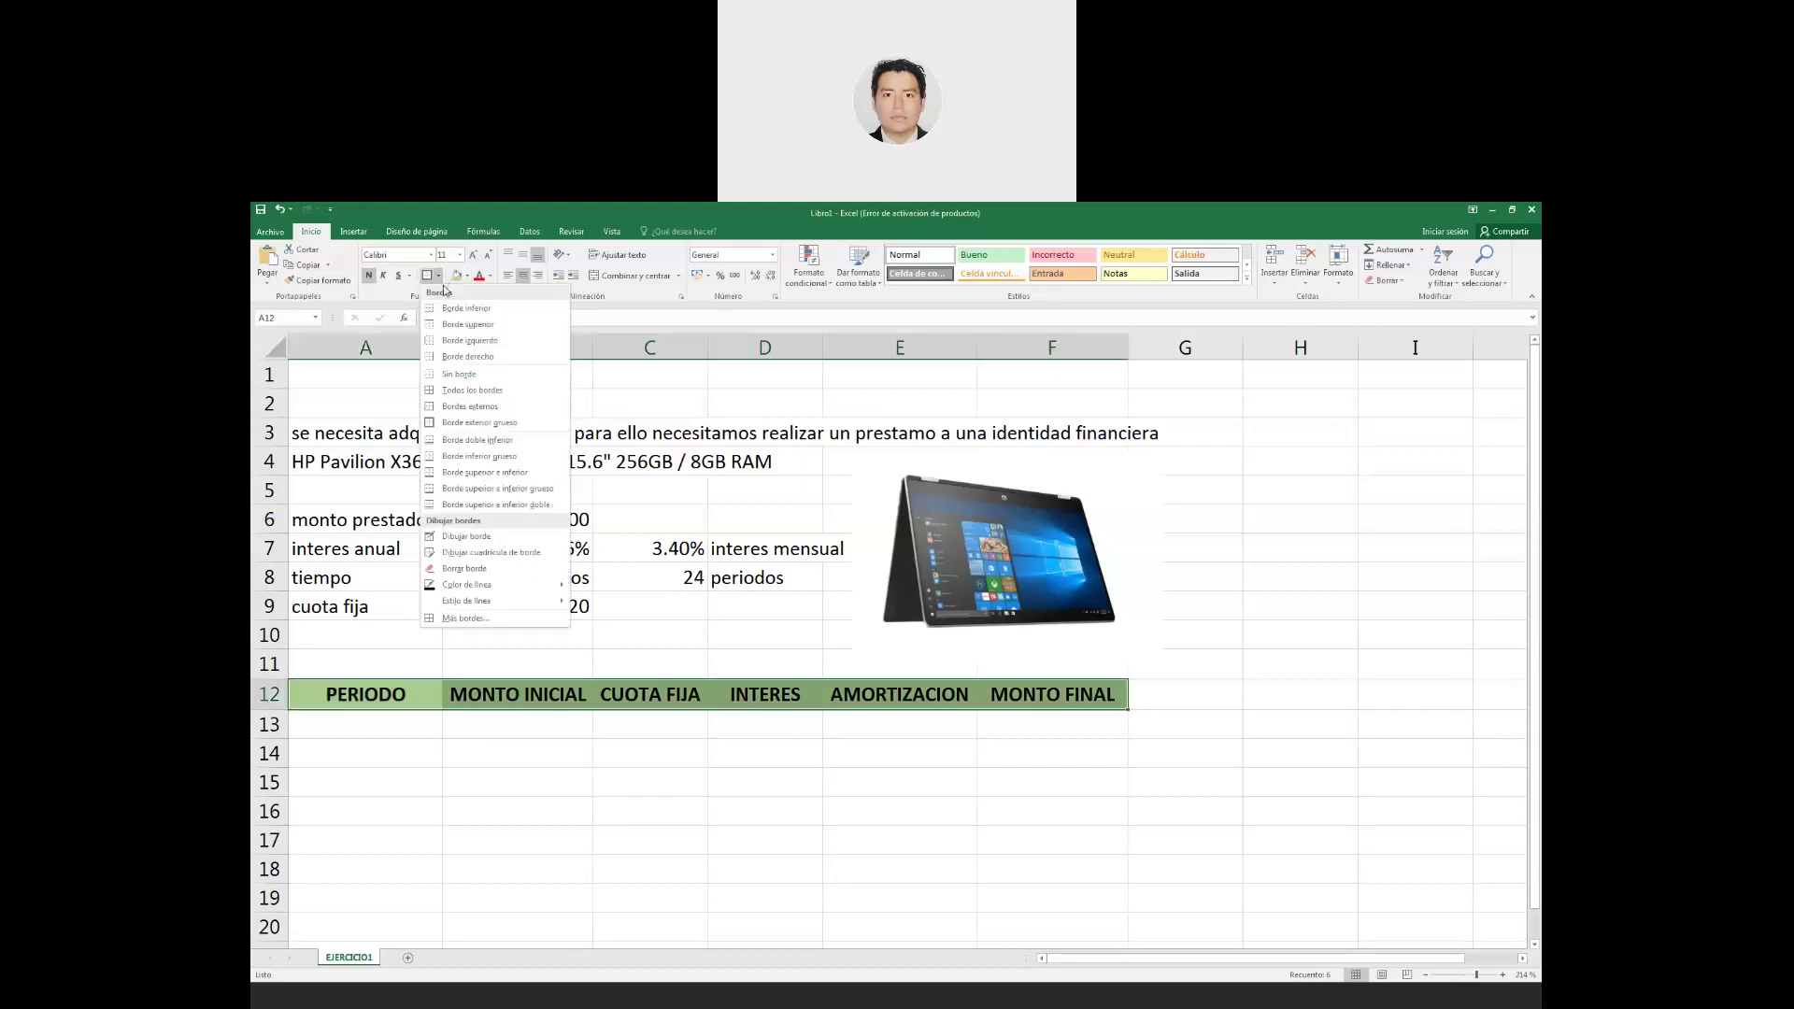
{"action": "left_click", "coordinate": [472, 389]}
{"action": "left_click", "coordinate": [571, 633]}
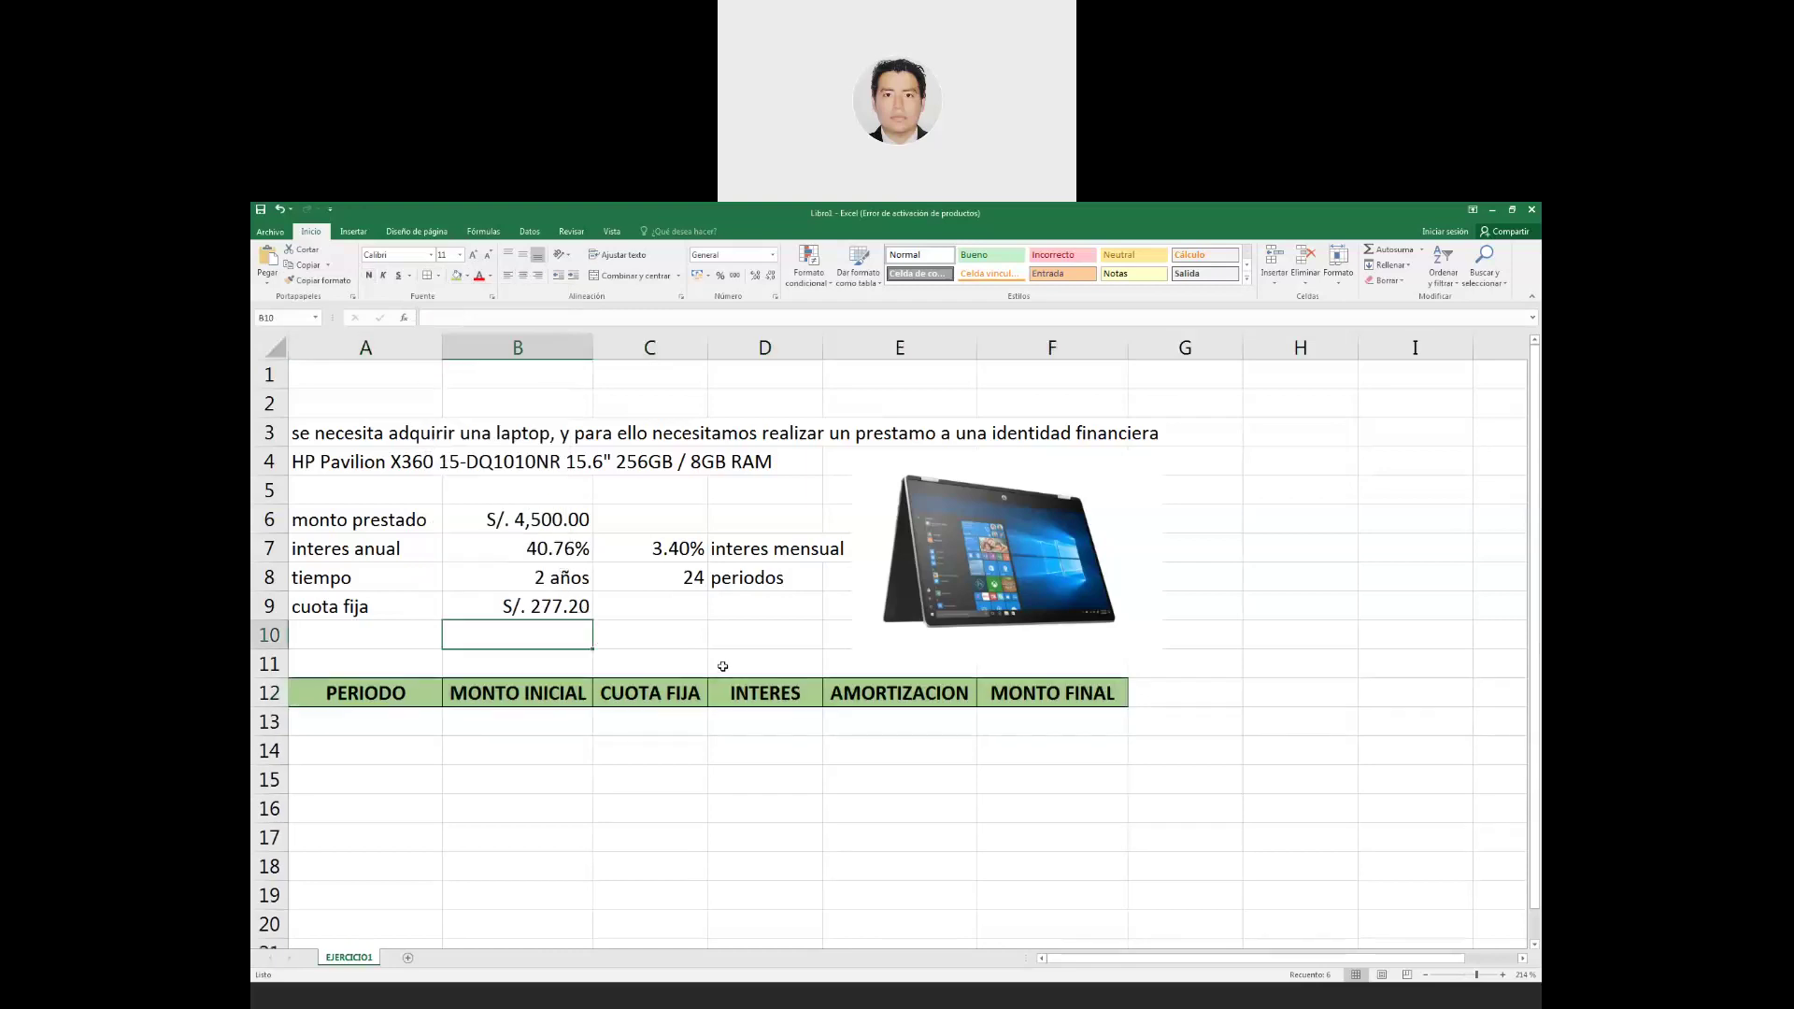
Walk through the six header cells from PERIODO to MONTO FINAL.
{"action": "left_click", "coordinate": [745, 664]}
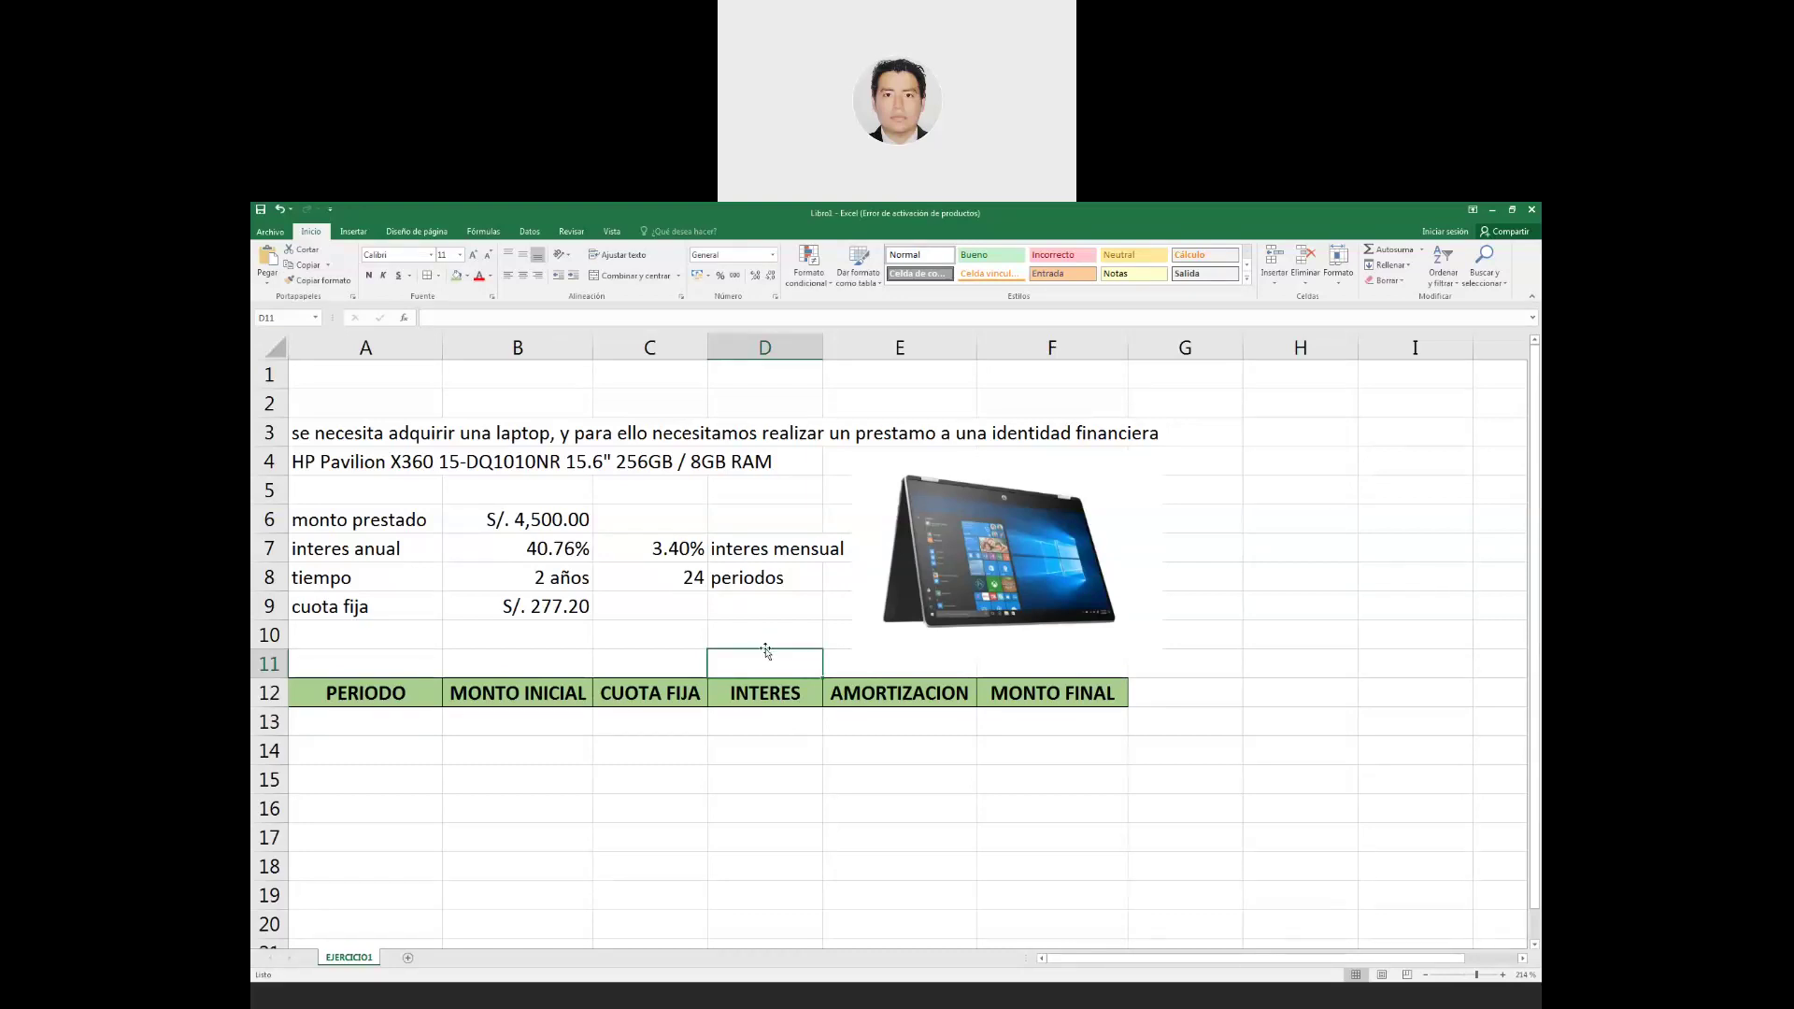
{"action": "left_click", "coordinate": [366, 688]}
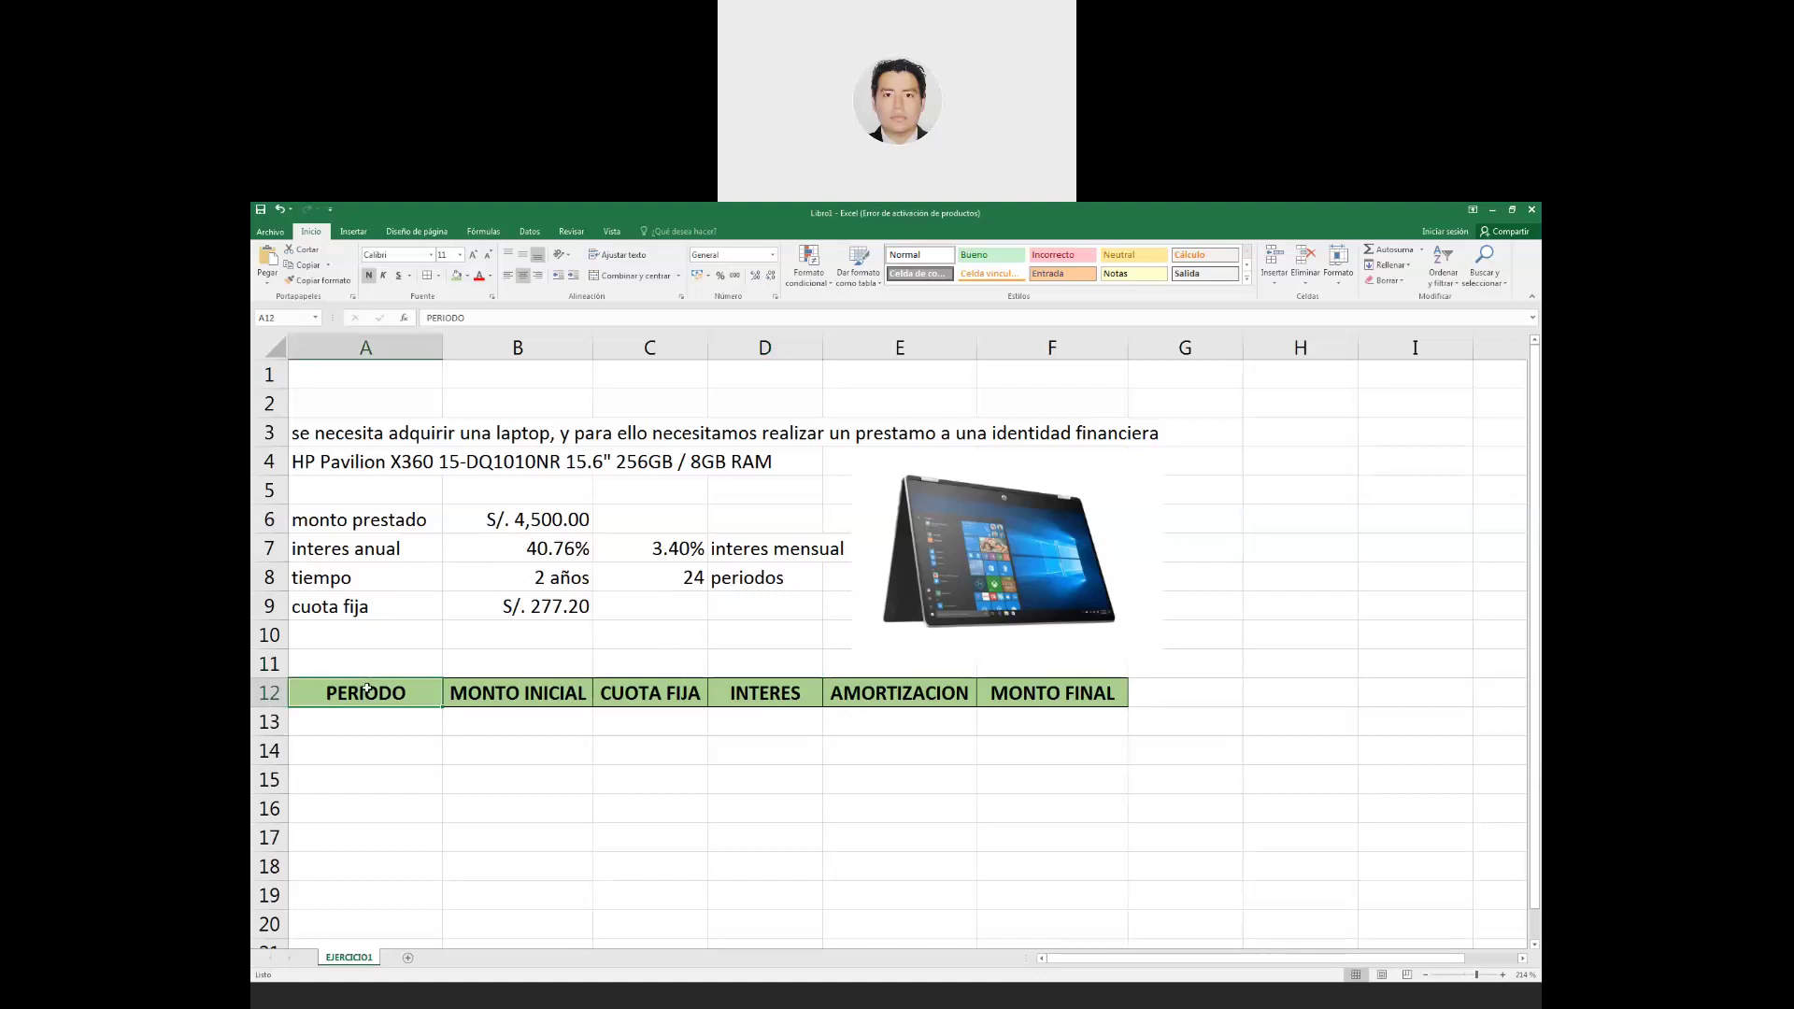
{"action": "left_click", "coordinate": [547, 689]}
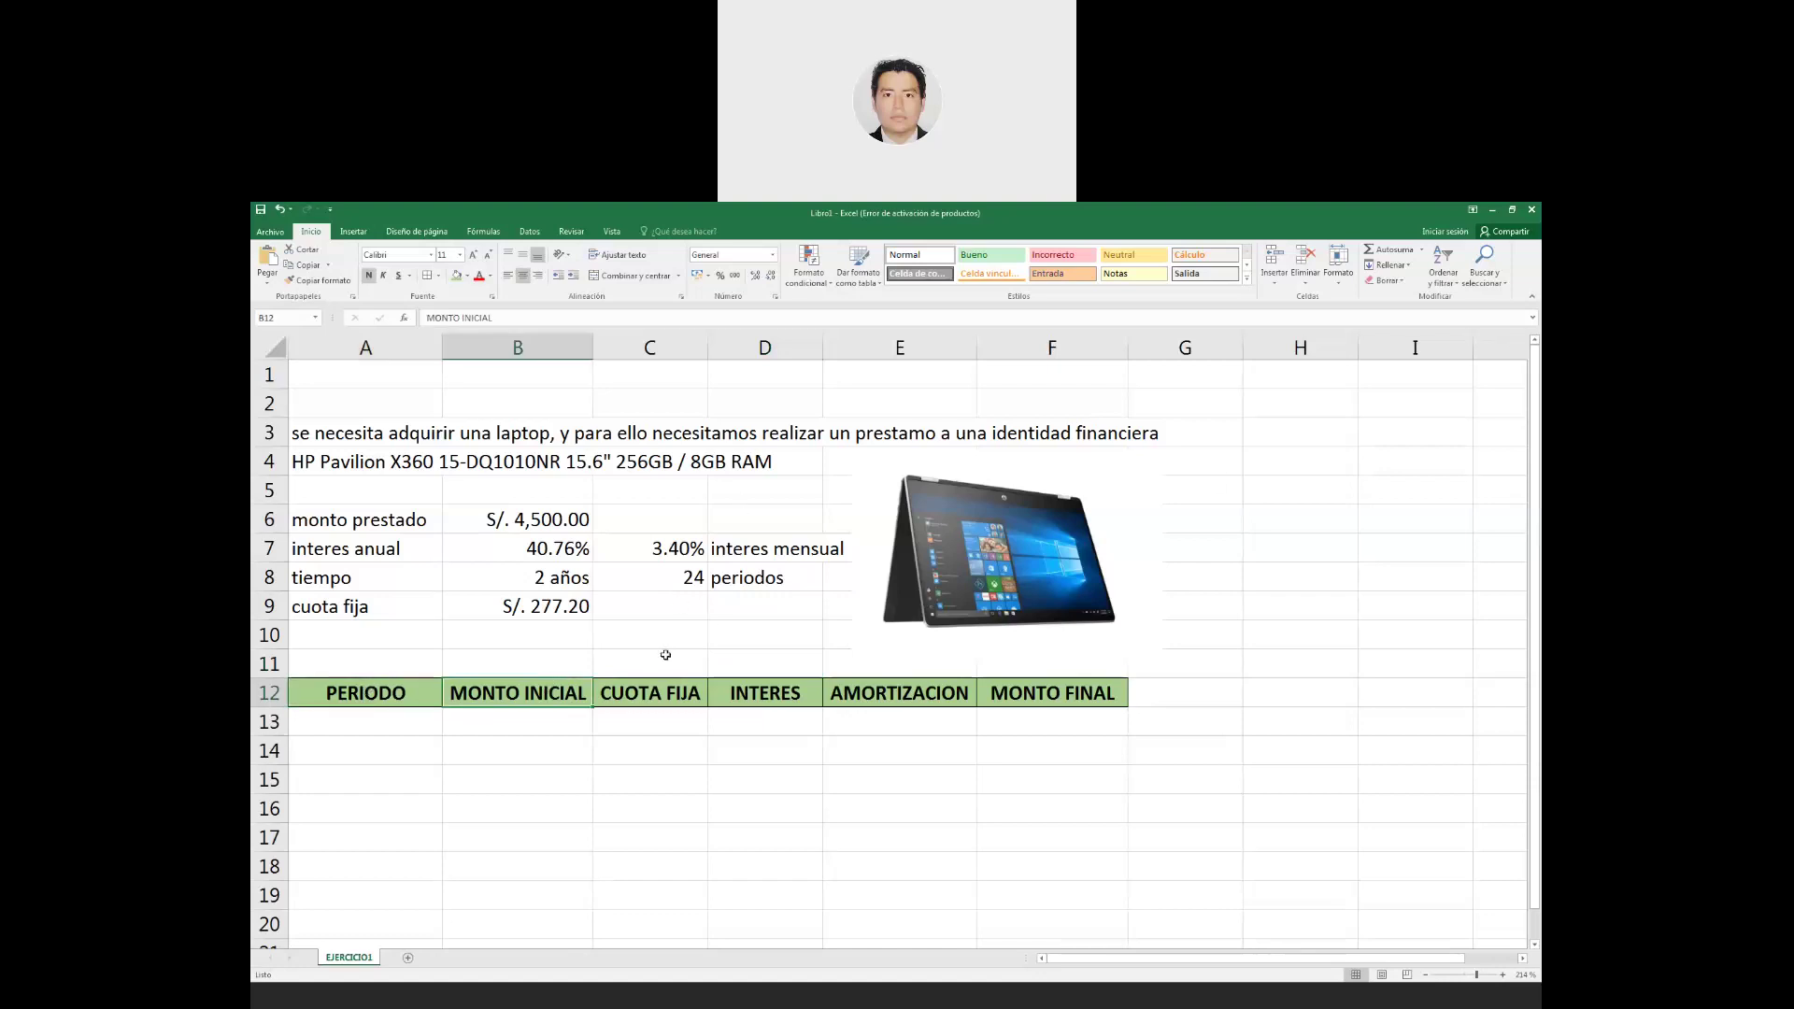
{"action": "left_click", "coordinate": [648, 694]}
{"action": "left_click", "coordinate": [793, 692]}
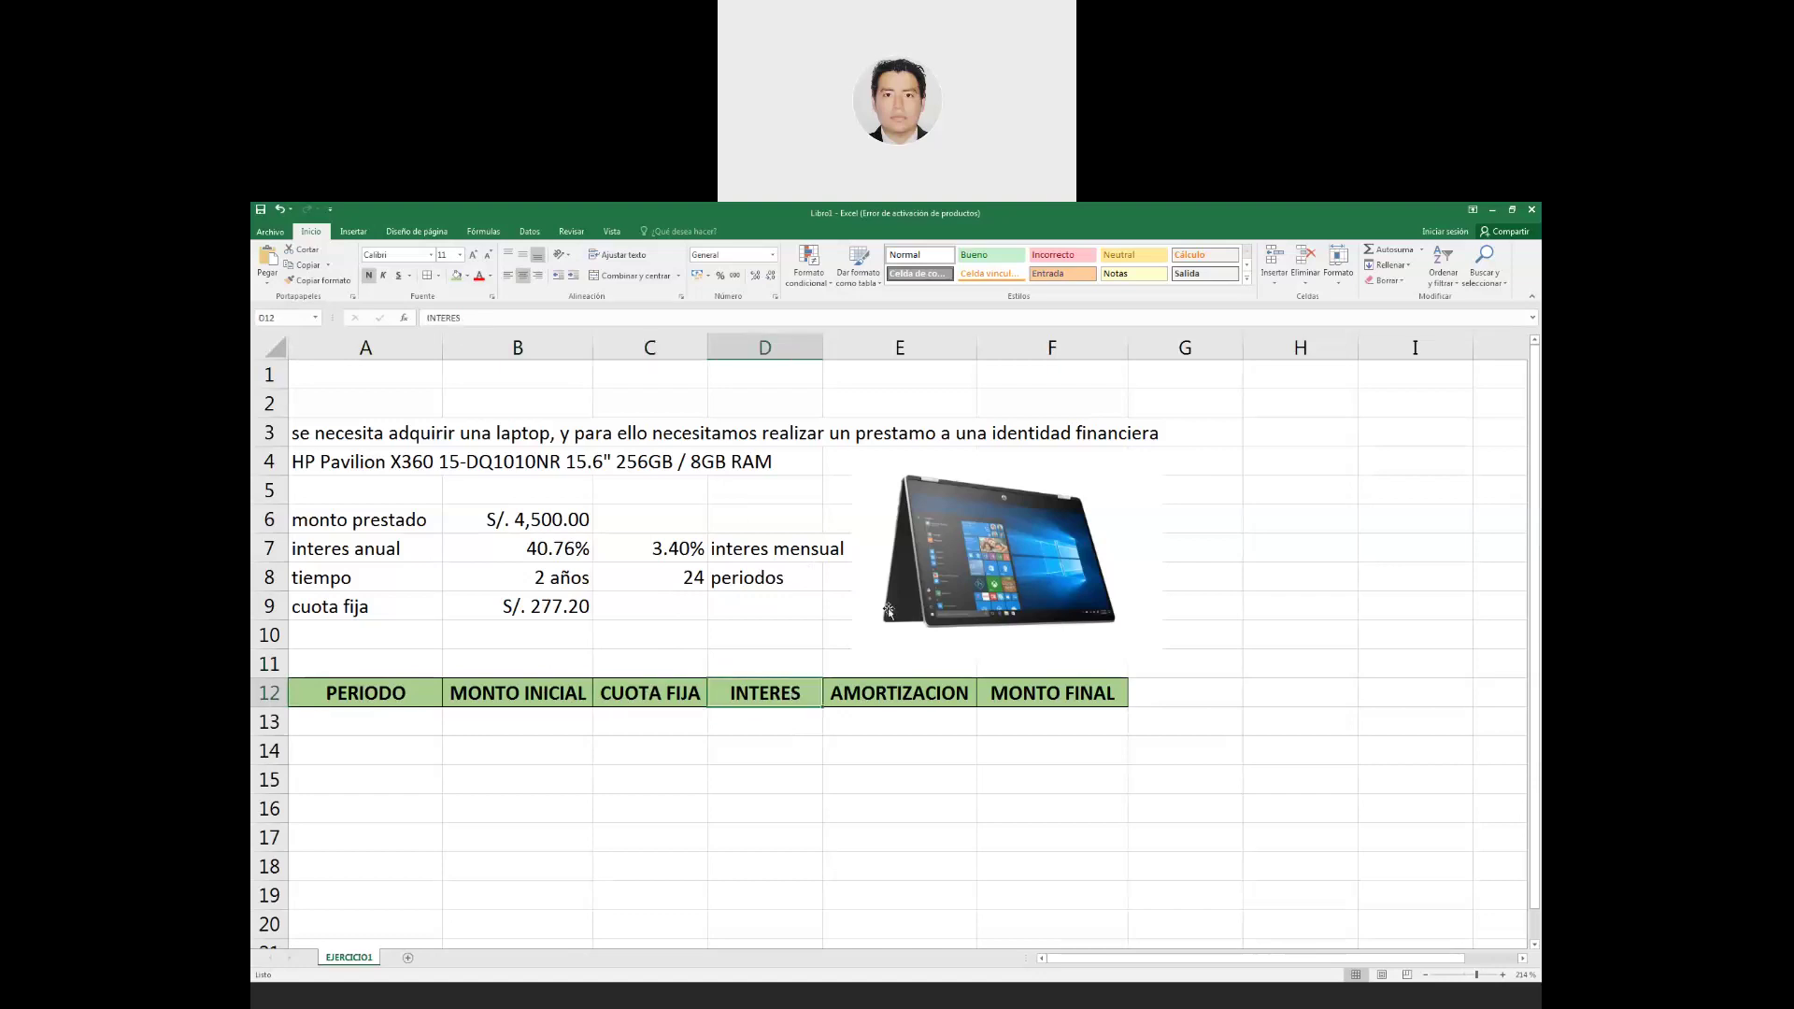
{"action": "left_click", "coordinate": [886, 692]}
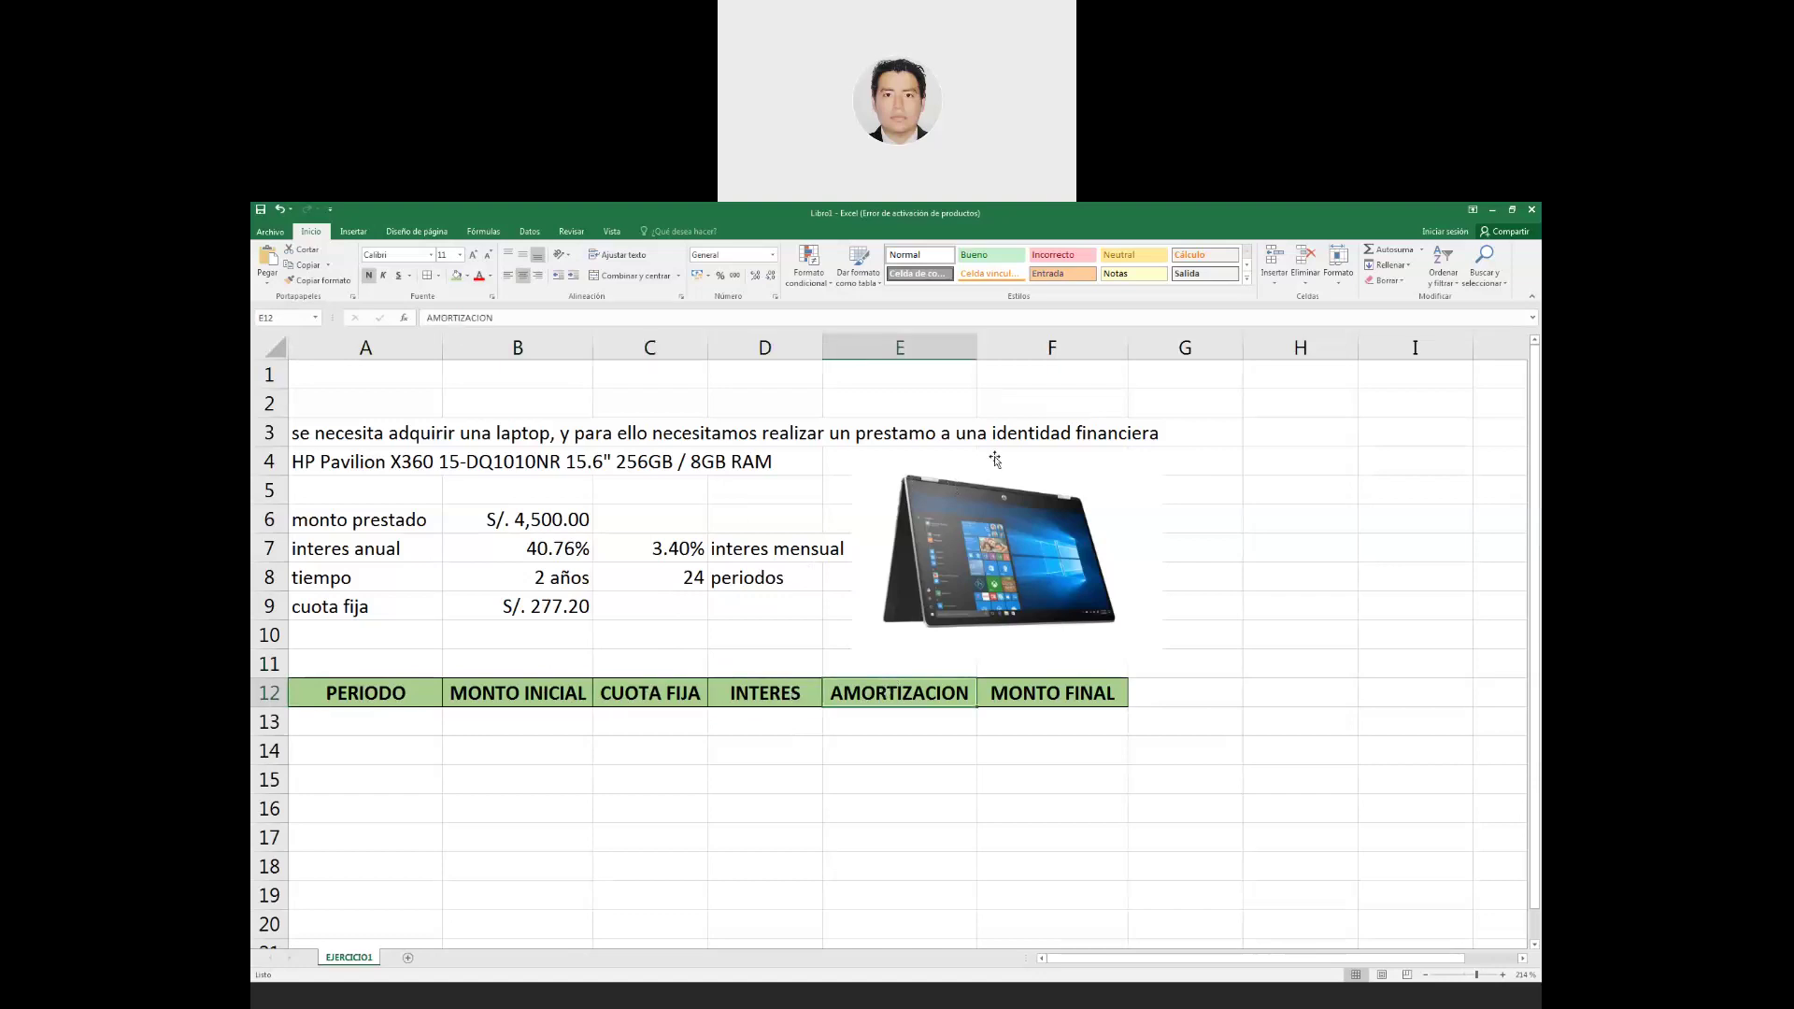
{"action": "left_click", "coordinate": [1036, 683]}
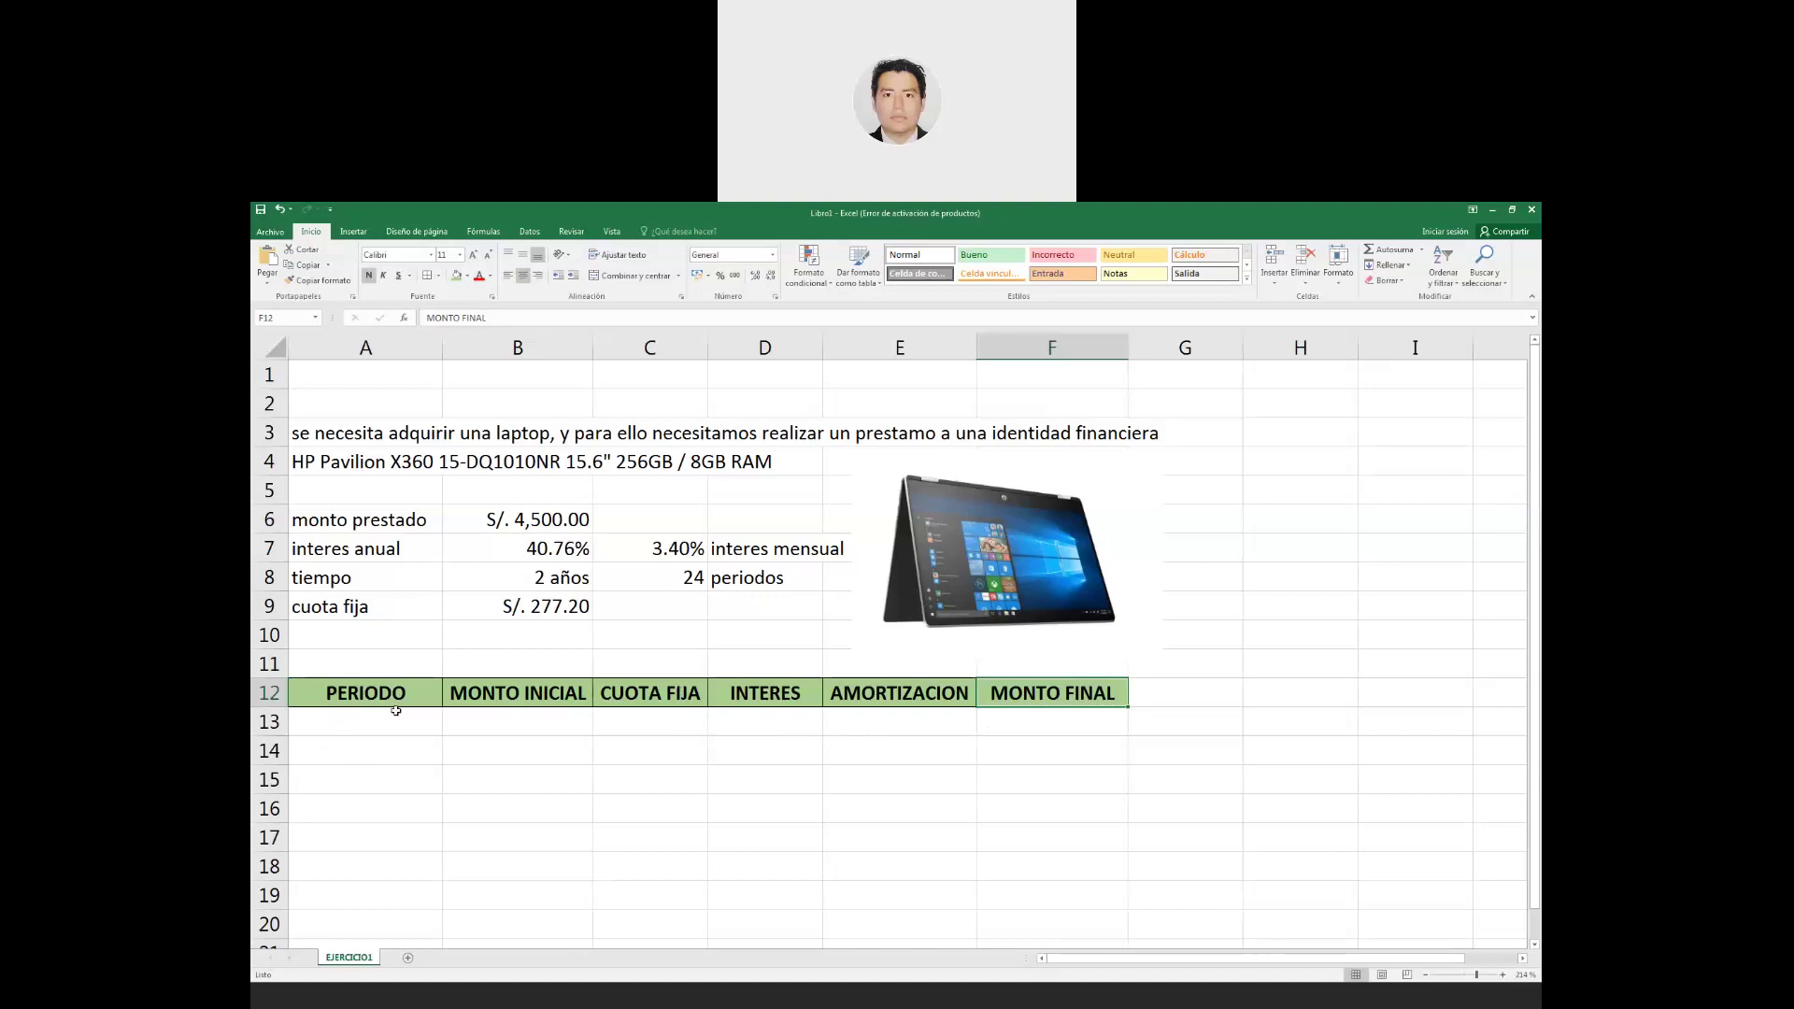
{"action": "left_click", "coordinate": [364, 718]}
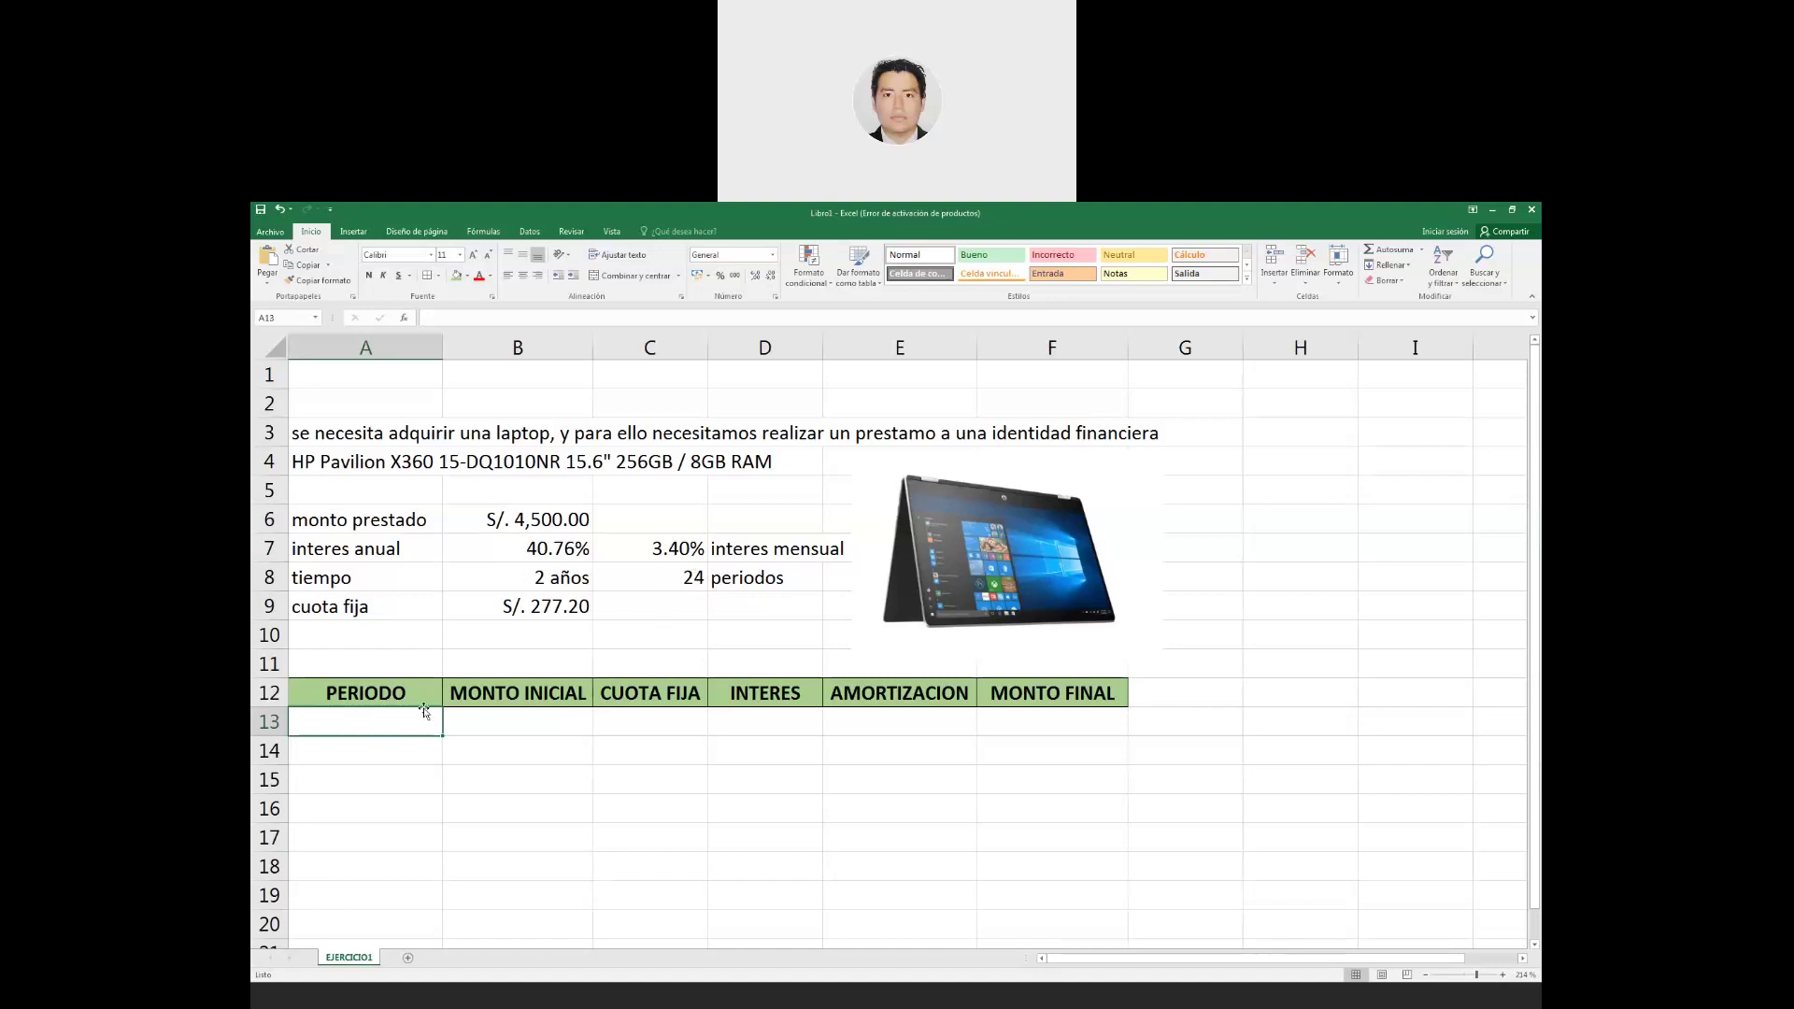
Enter periods 1, 2 and 3 in A13:A15 and drag-fill the series down column A.
{"action": "type", "text": "1"}
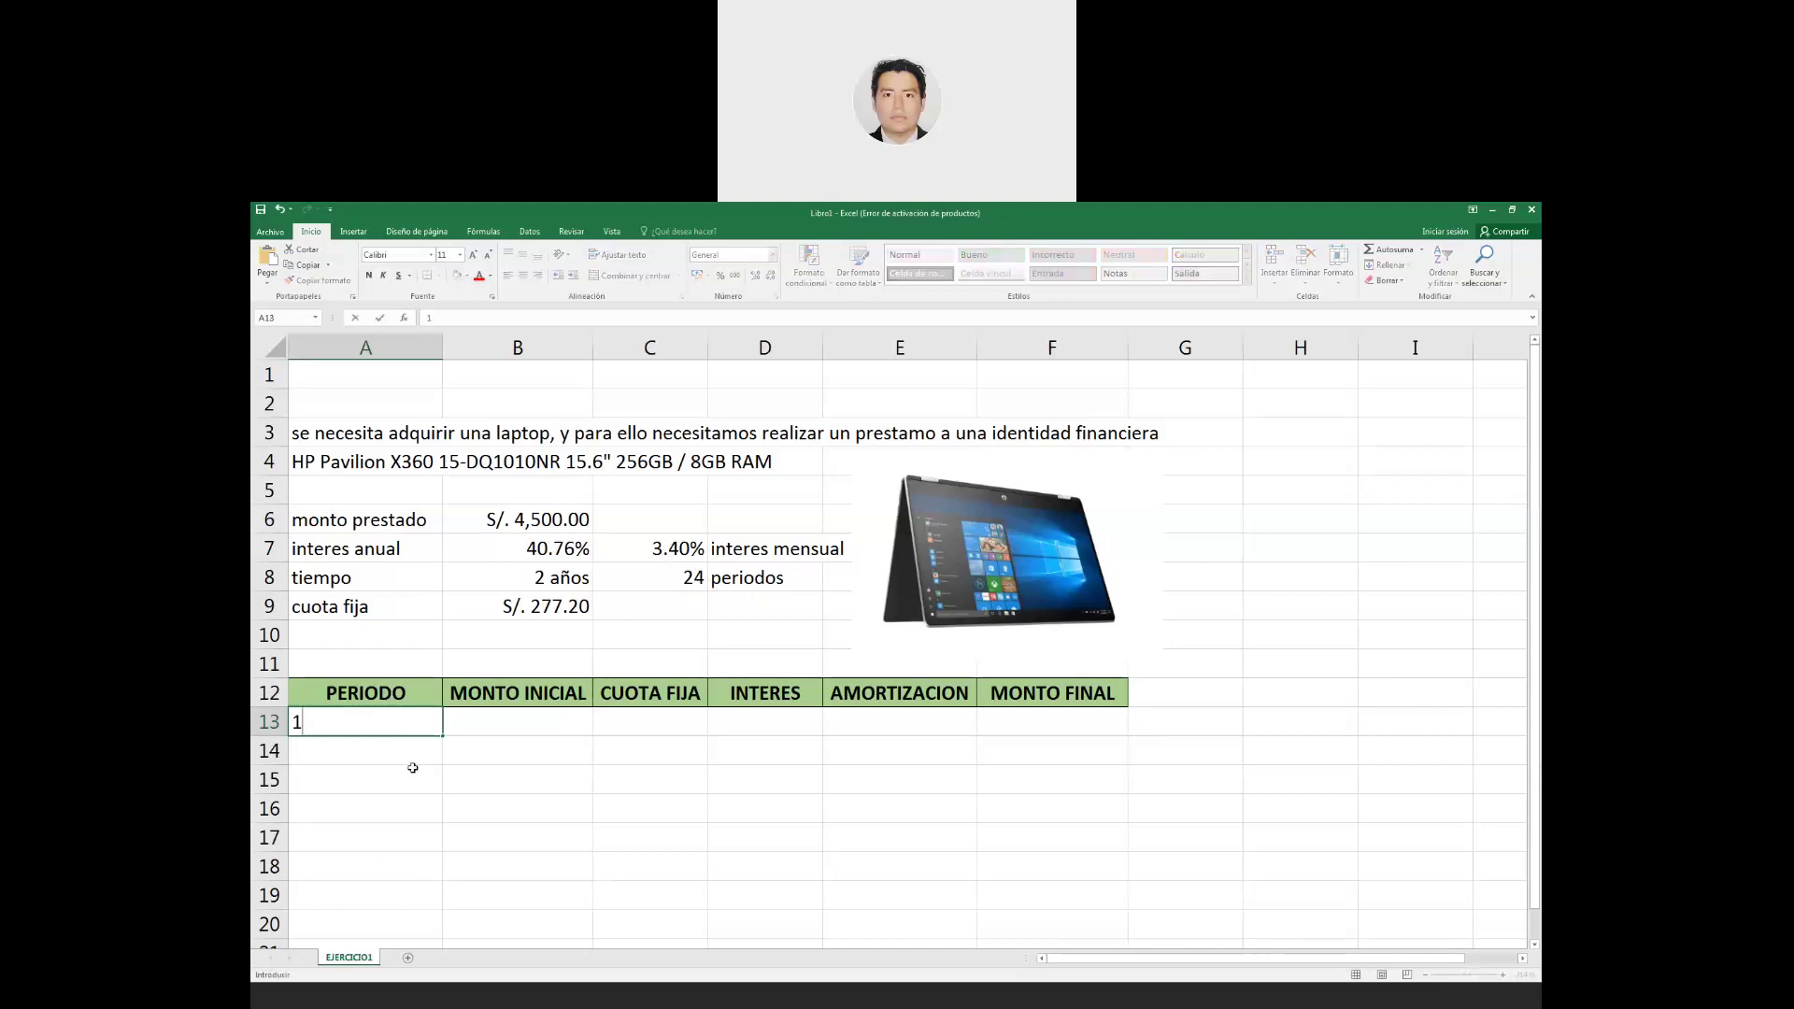
{"action": "key", "text": "Return"}
{"action": "type", "text": "2"}
{"action": "key", "text": "Return"}
{"action": "type", "text": "3"}
{"action": "key", "text": "Return"}
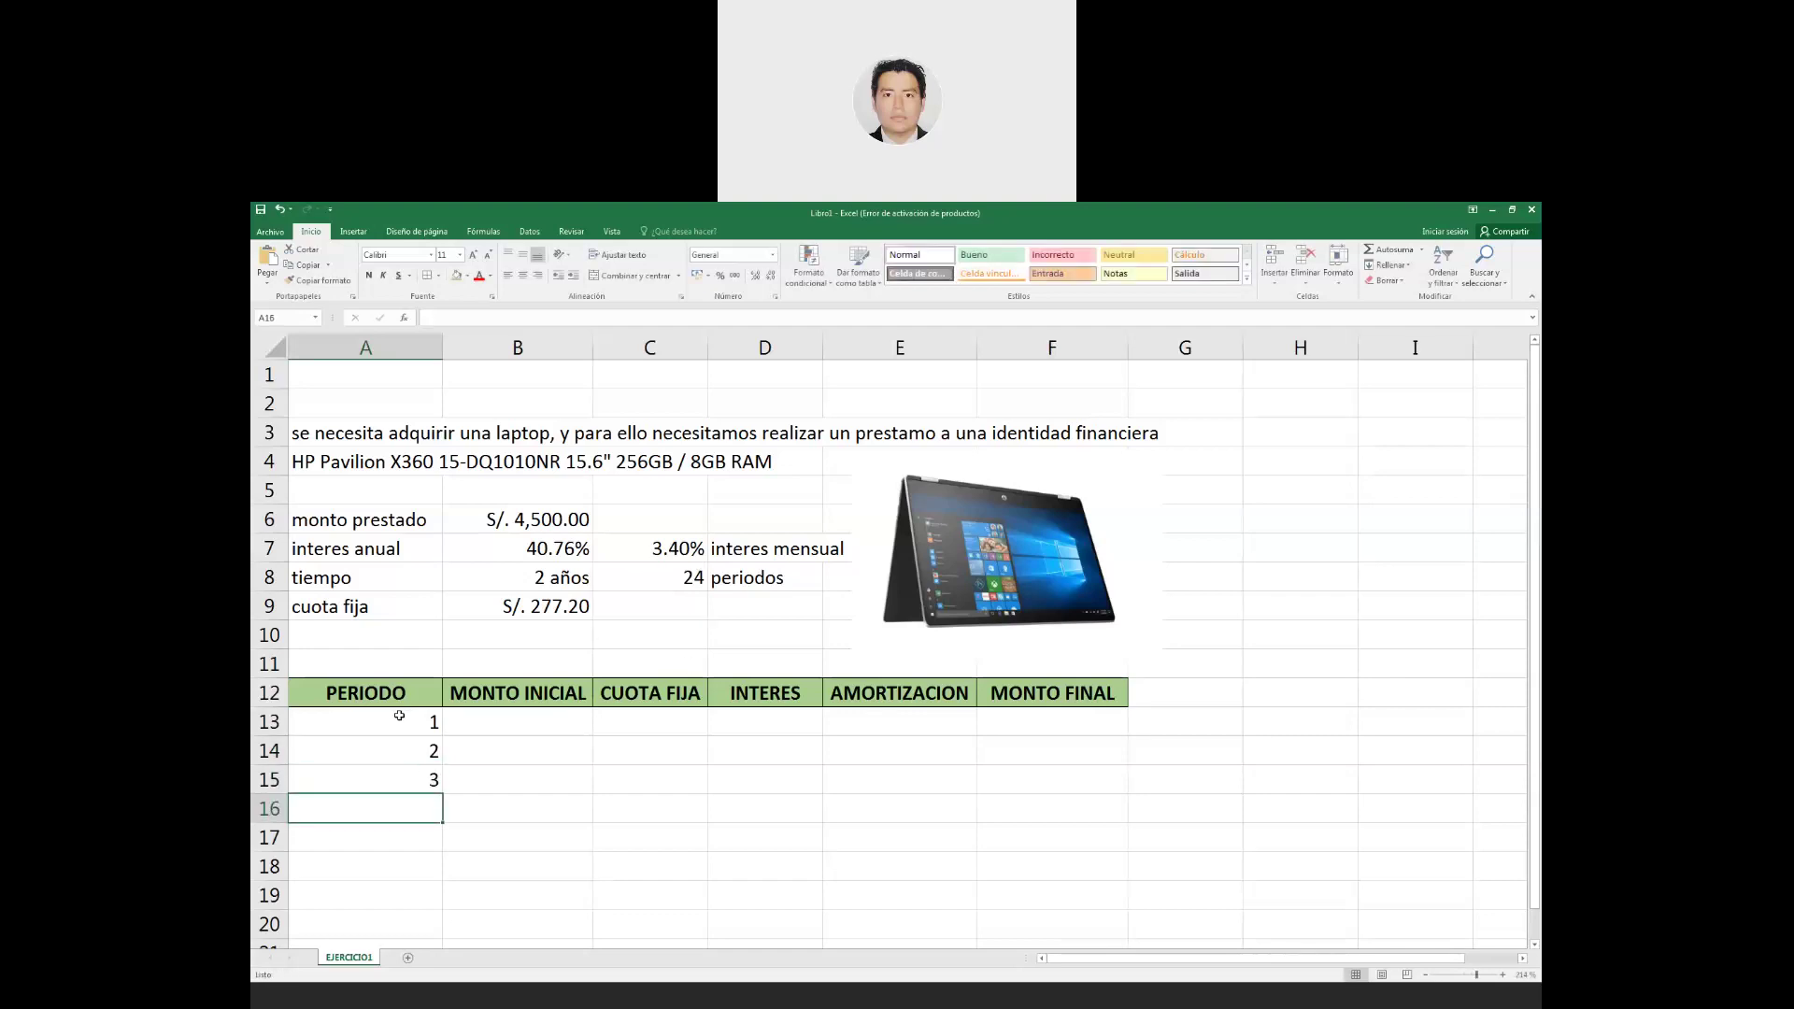
{"action": "left_click_drag", "start_coordinate": [414, 715], "coordinate": [406, 779]}
{"action": "scroll", "coordinate": [432, 752], "scroll_direction": "down", "scroll_amount": 1}
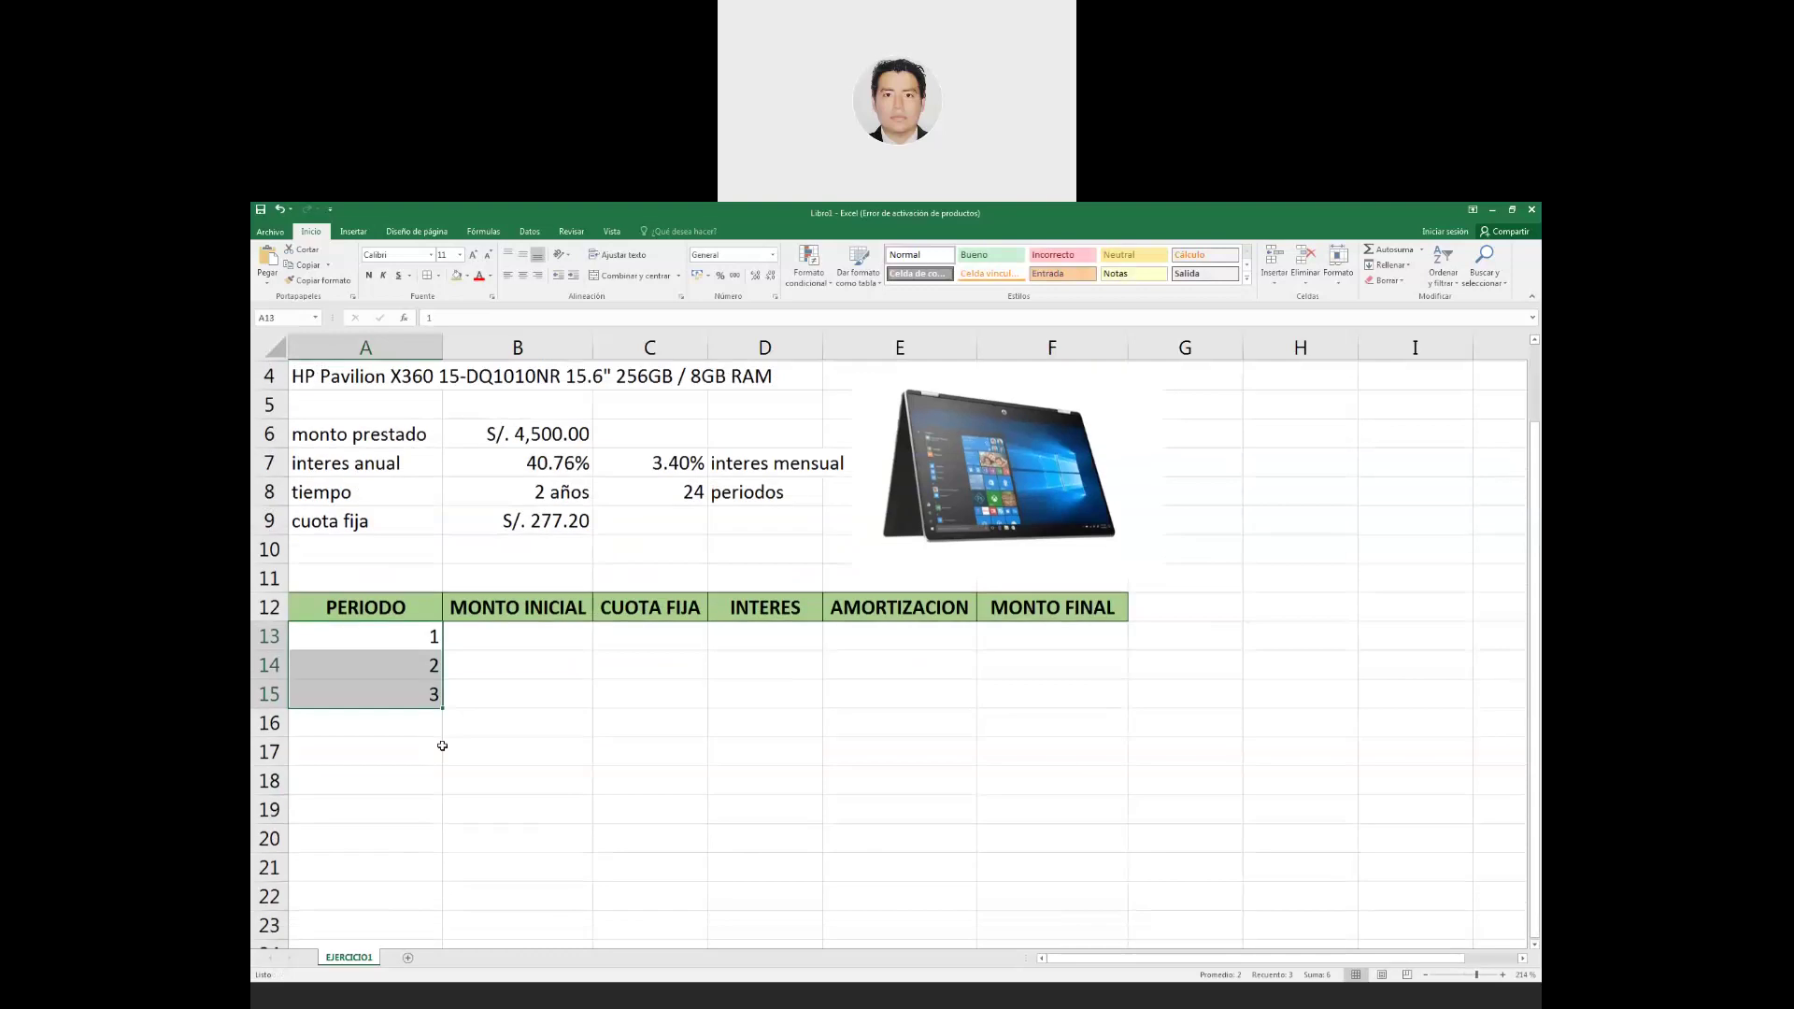
{"action": "mouse_move", "coordinate": [445, 714]}
{"action": "left_mouse_down"}
{"action": "mouse_move", "coordinate": [434, 953]}
{"action": "mouse_move", "coordinate": [426, 884]}
{"action": "mouse_move", "coordinate": [441, 930]}
{"action": "left_mouse_up"}
Scroll down to confirm the series ends at 24, then return to B13.
{"action": "scroll", "coordinate": [447, 860], "scroll_direction": "up", "scroll_amount": 3}
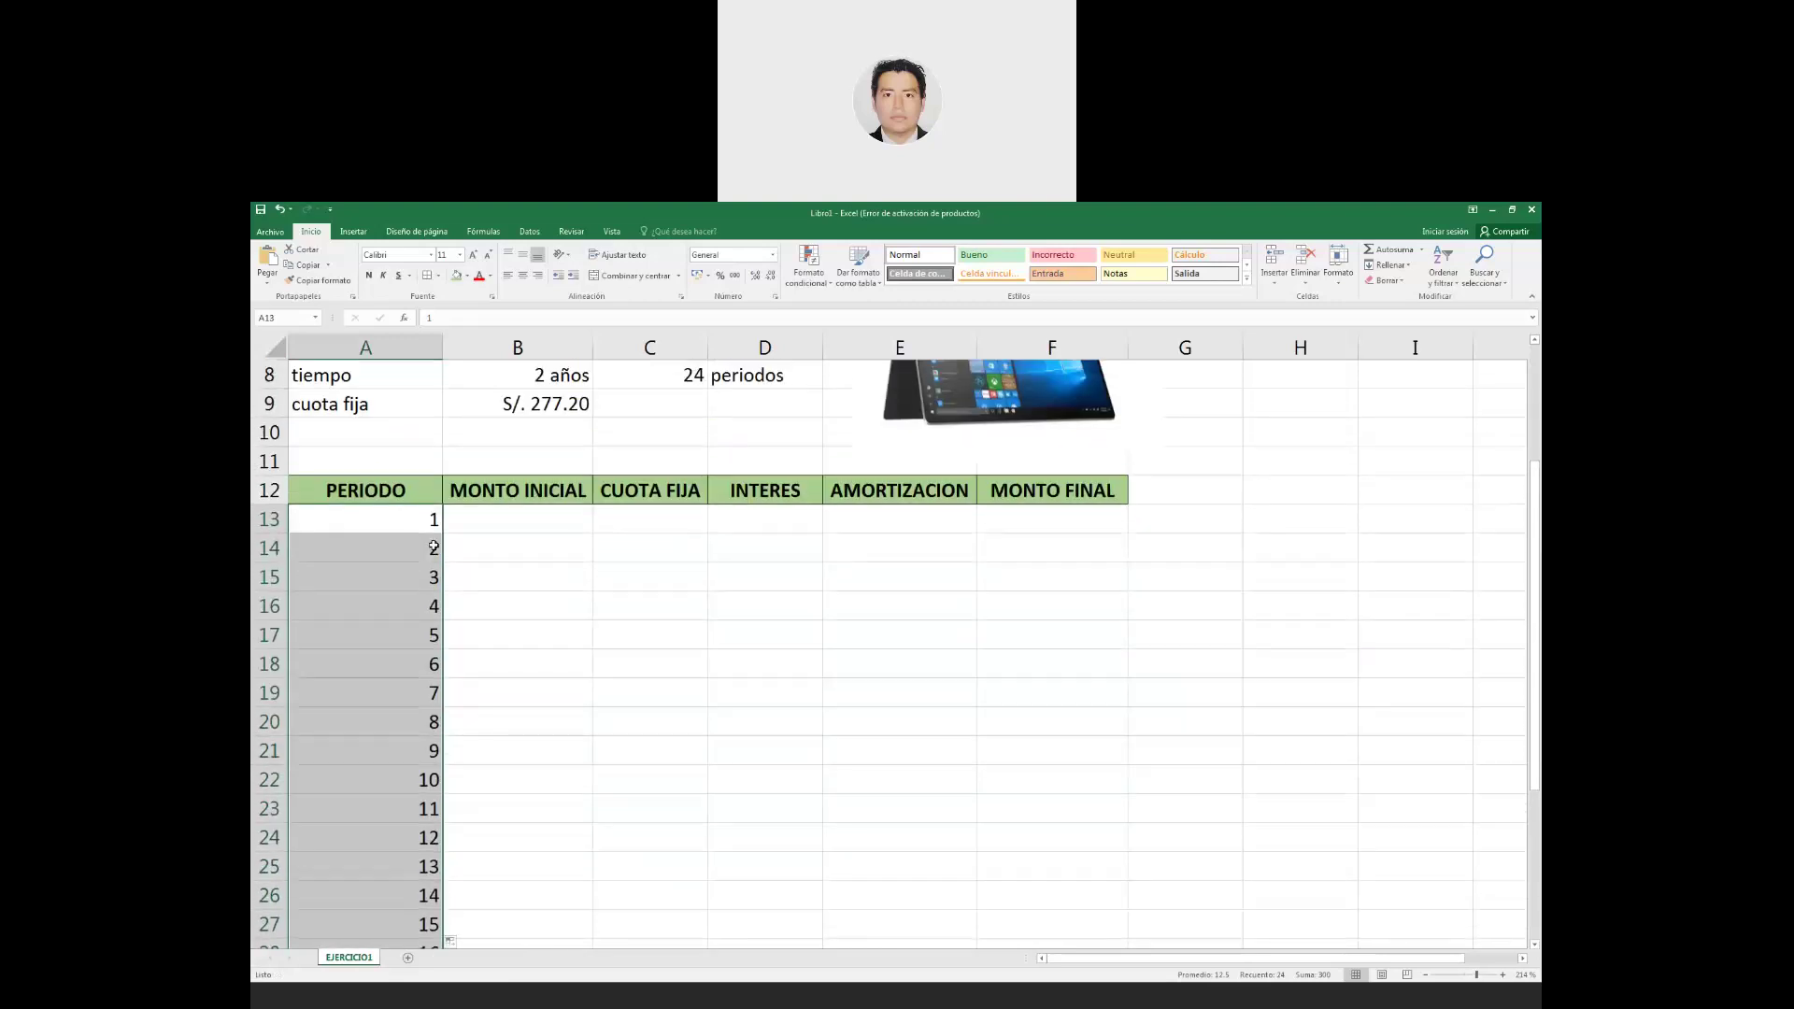
{"action": "scroll", "coordinate": [433, 547], "scroll_direction": "down", "scroll_amount": 1}
{"action": "scroll", "coordinate": [425, 673], "scroll_direction": "down", "scroll_amount": 3}
{"action": "scroll", "coordinate": [421, 798], "scroll_direction": "down", "scroll_amount": 2}
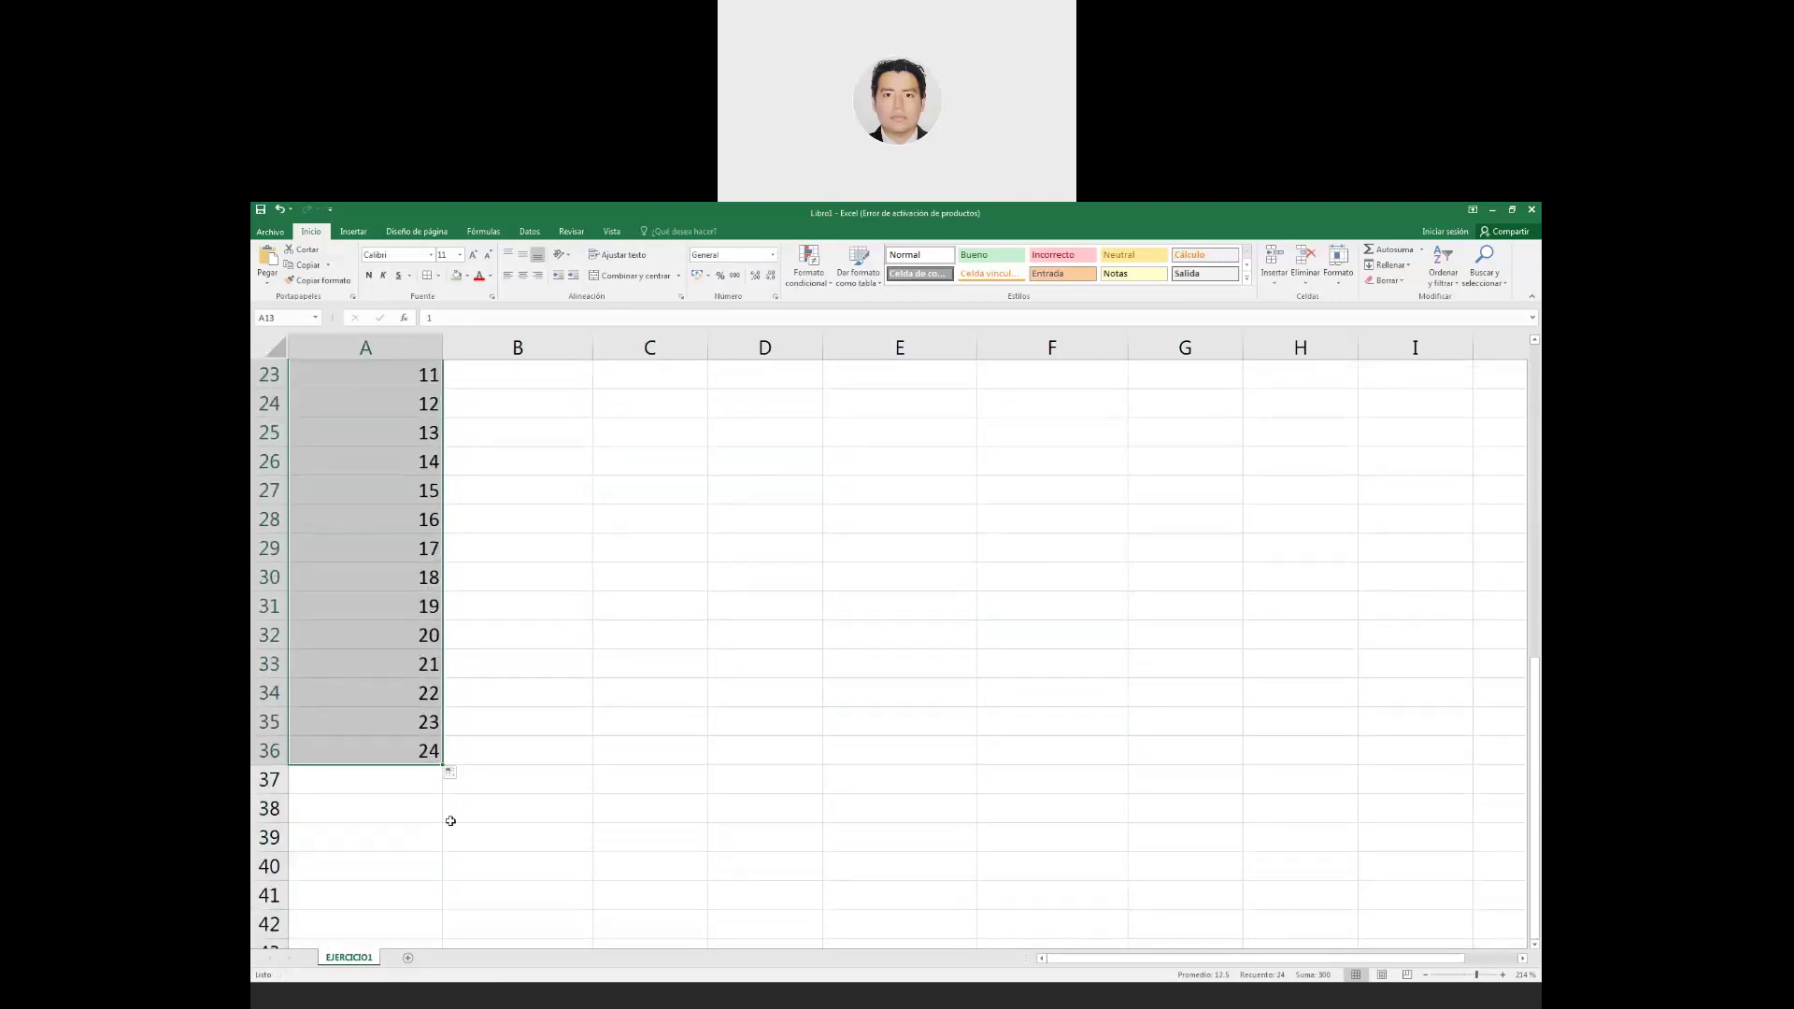
{"action": "left_click", "coordinate": [382, 741]}
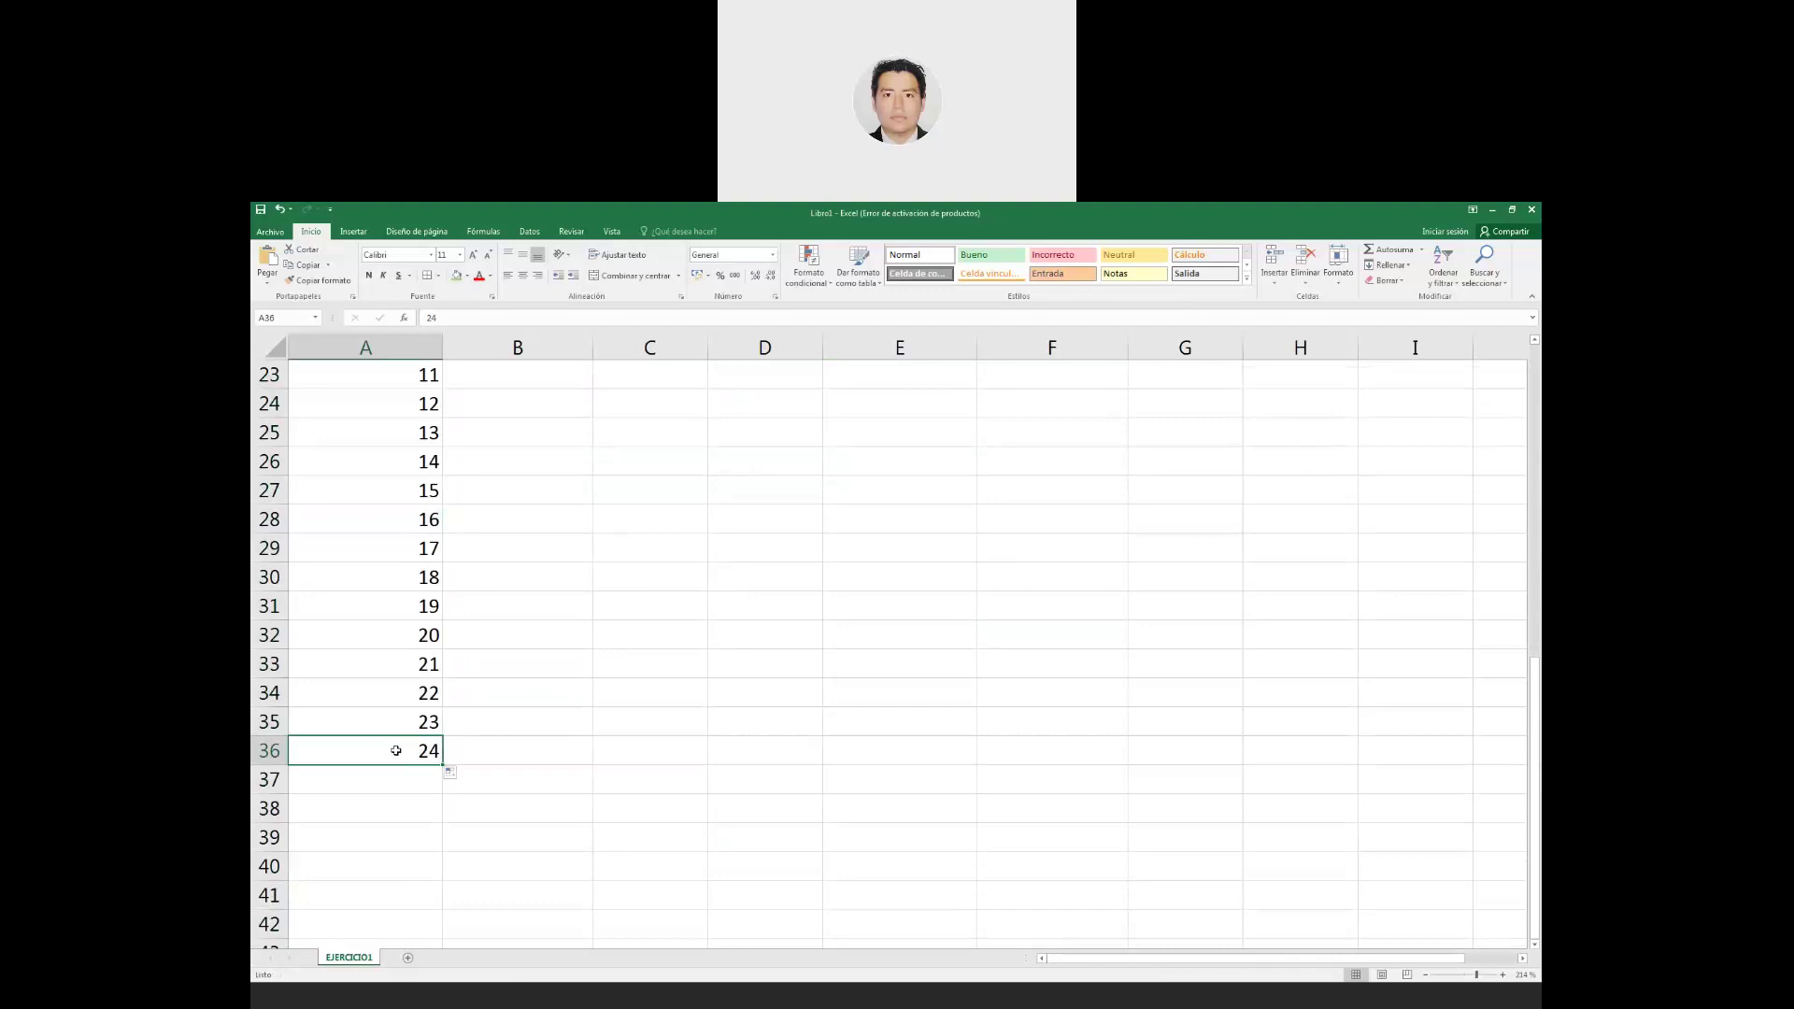
{"action": "scroll", "coordinate": [396, 750], "scroll_direction": "up", "scroll_amount": 3}
{"action": "scroll", "coordinate": [396, 748], "scroll_direction": "up", "scroll_amount": 1}
{"action": "scroll", "coordinate": [467, 673], "scroll_direction": "up", "scroll_amount": 2}
{"action": "left_click", "coordinate": [513, 608]}
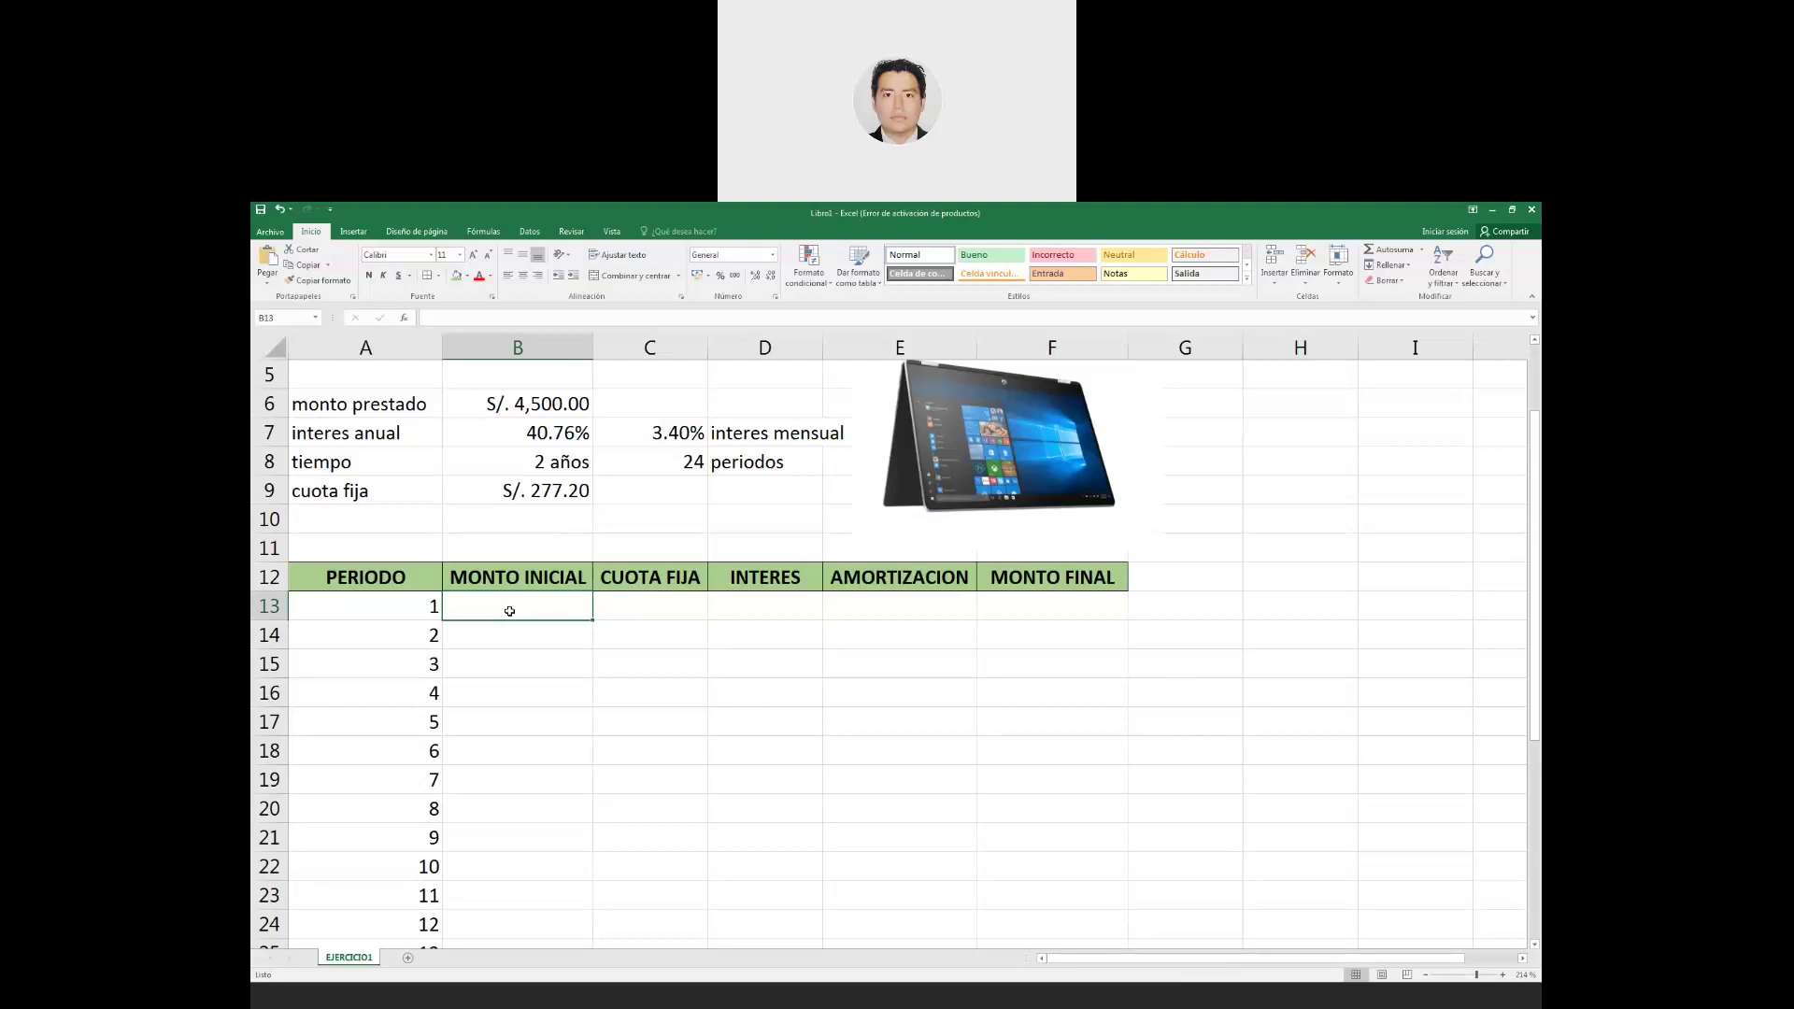
Enter =B6 in B13 so period 1 starts at S/. 4,500.00.
{"action": "type", "text": "="}
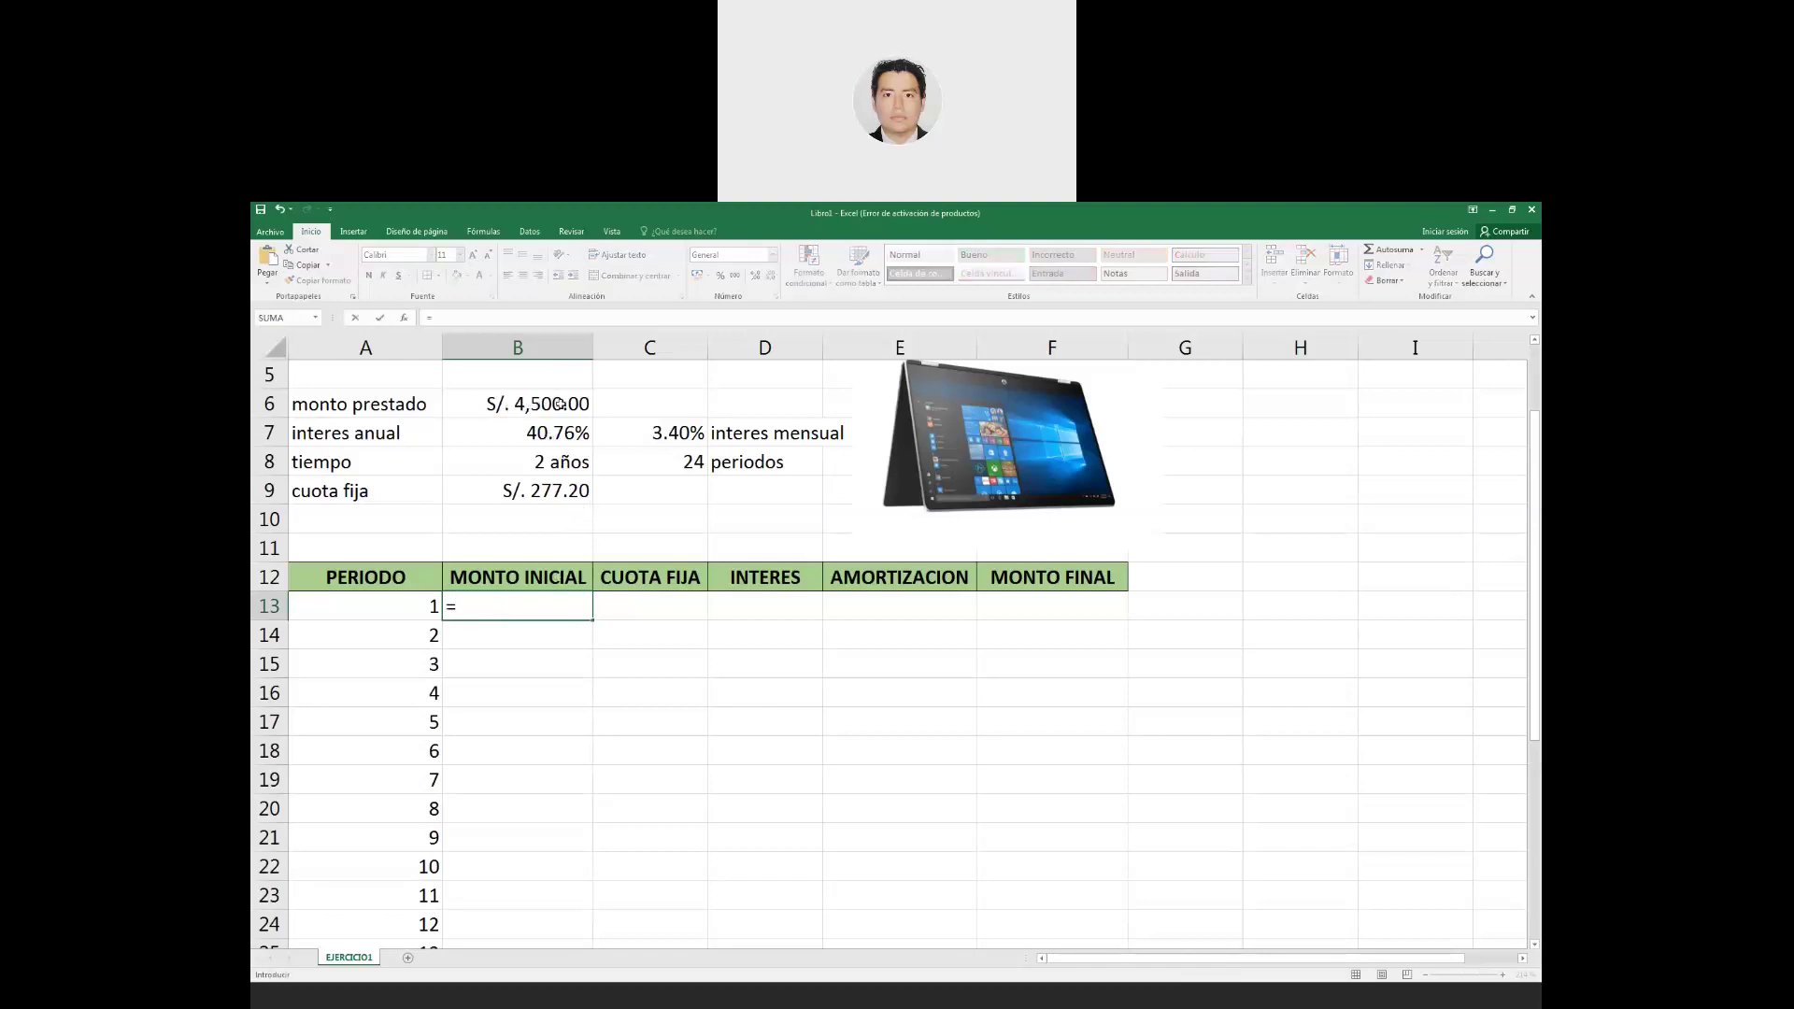
{"action": "left_click", "coordinate": [536, 403]}
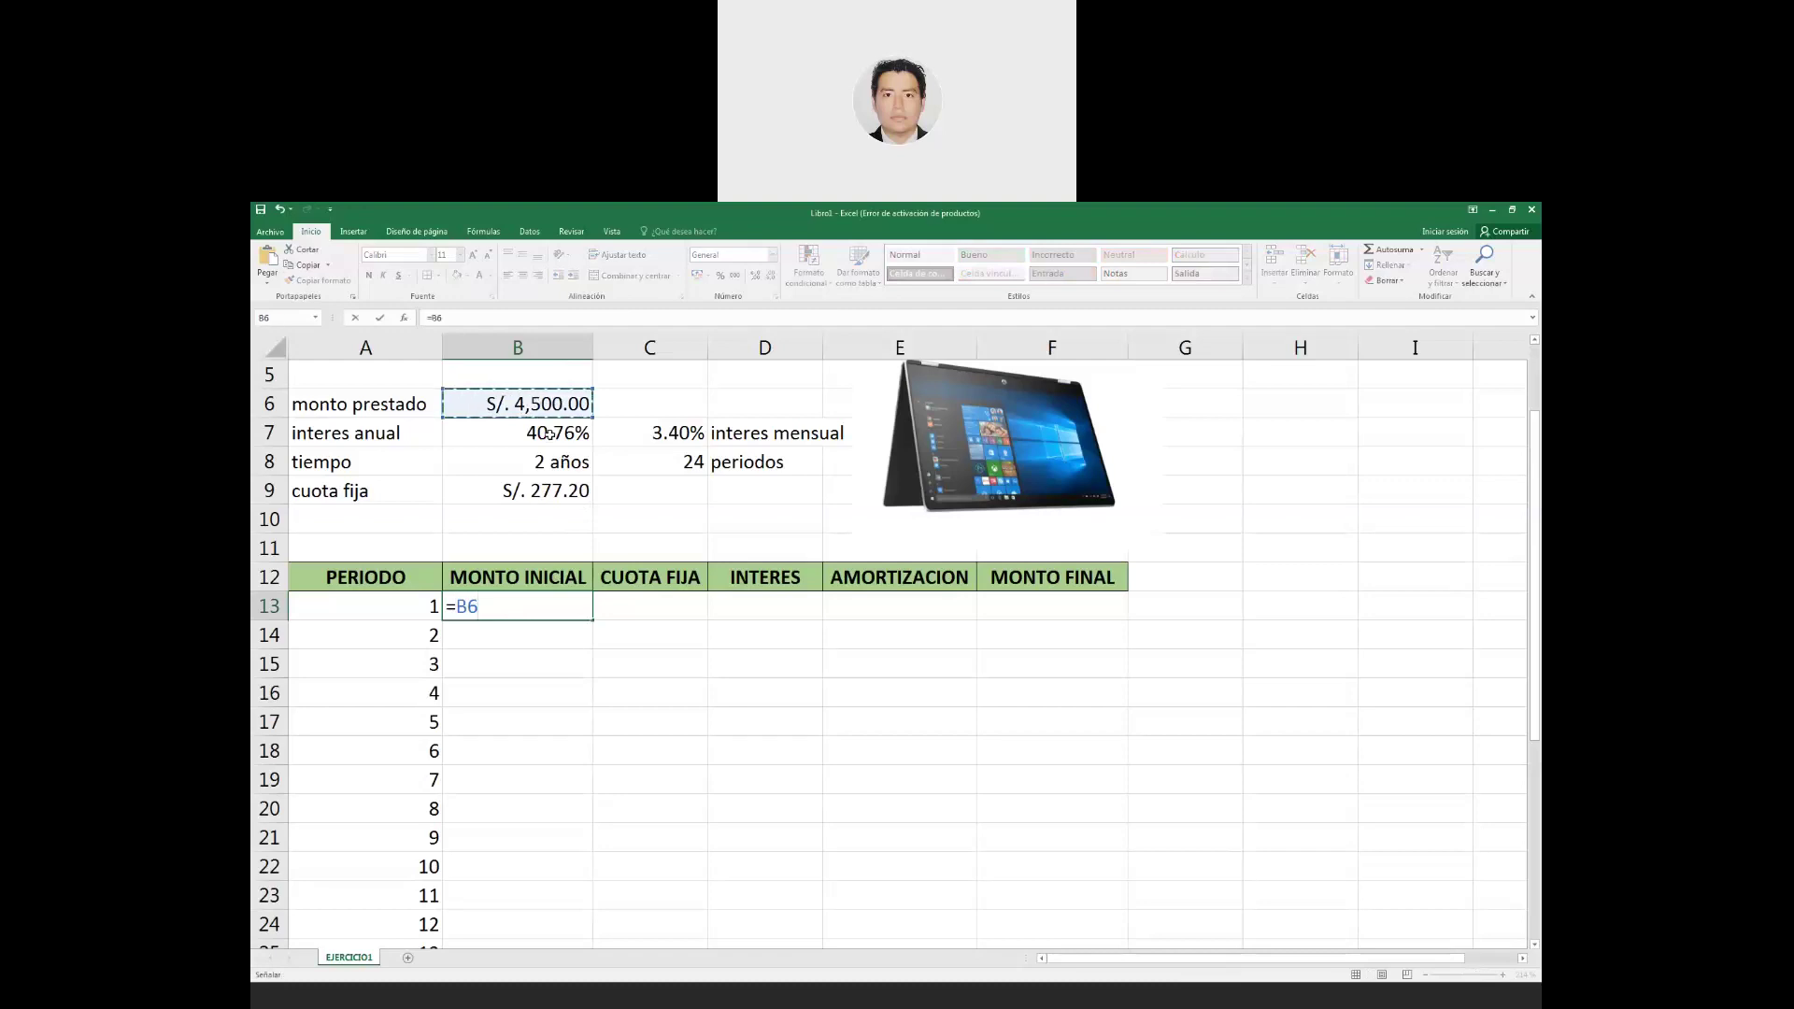
{"action": "key", "text": "Return"}
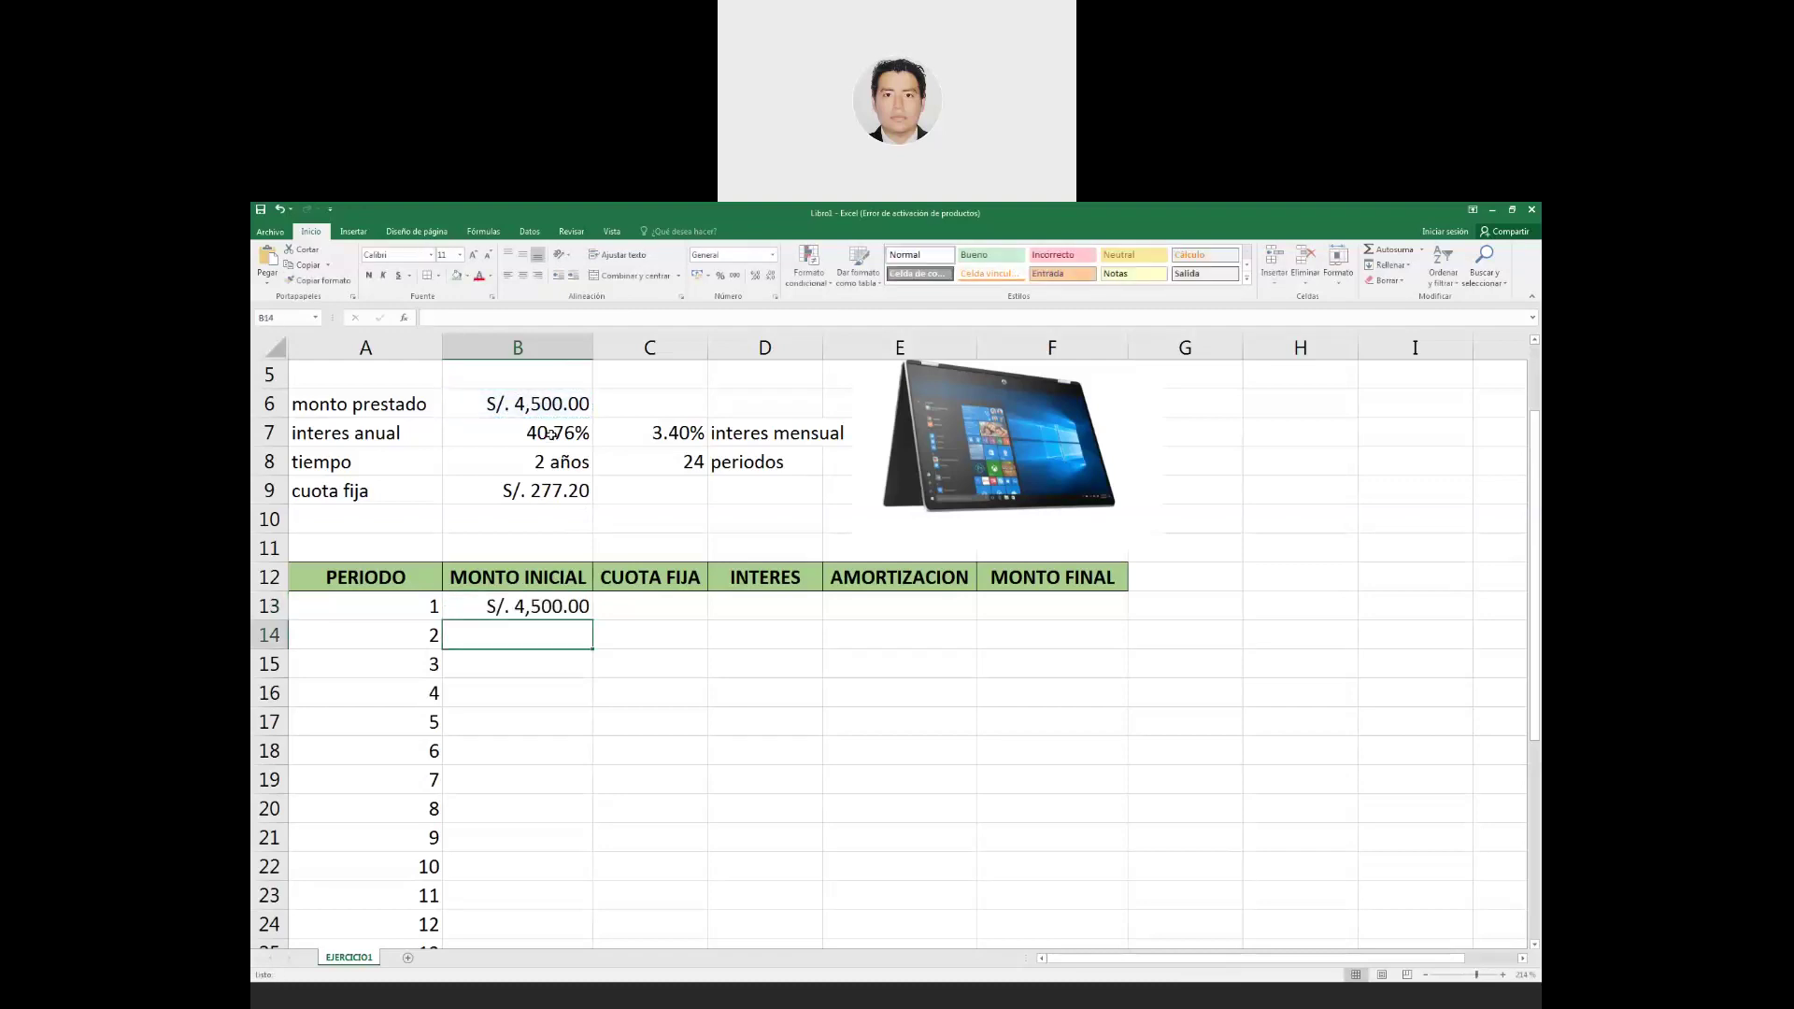
{"action": "key", "text": "Up"}
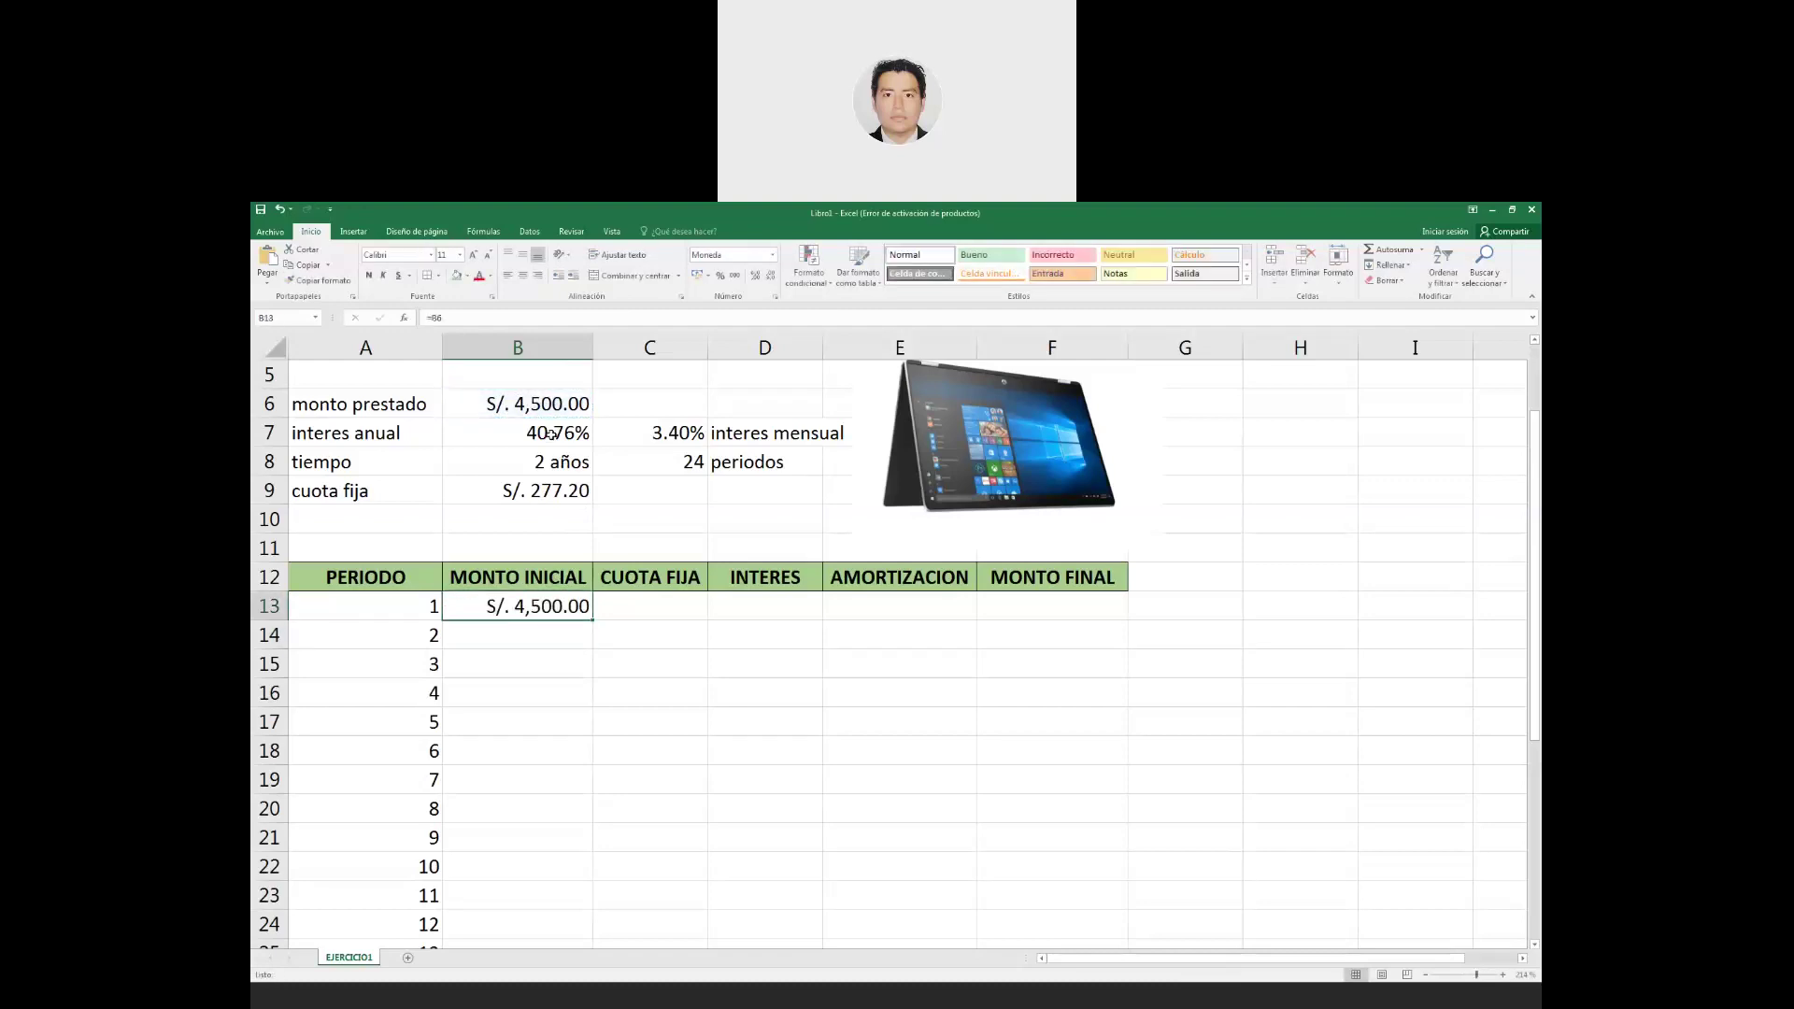
{"action": "key", "text": "Right"}
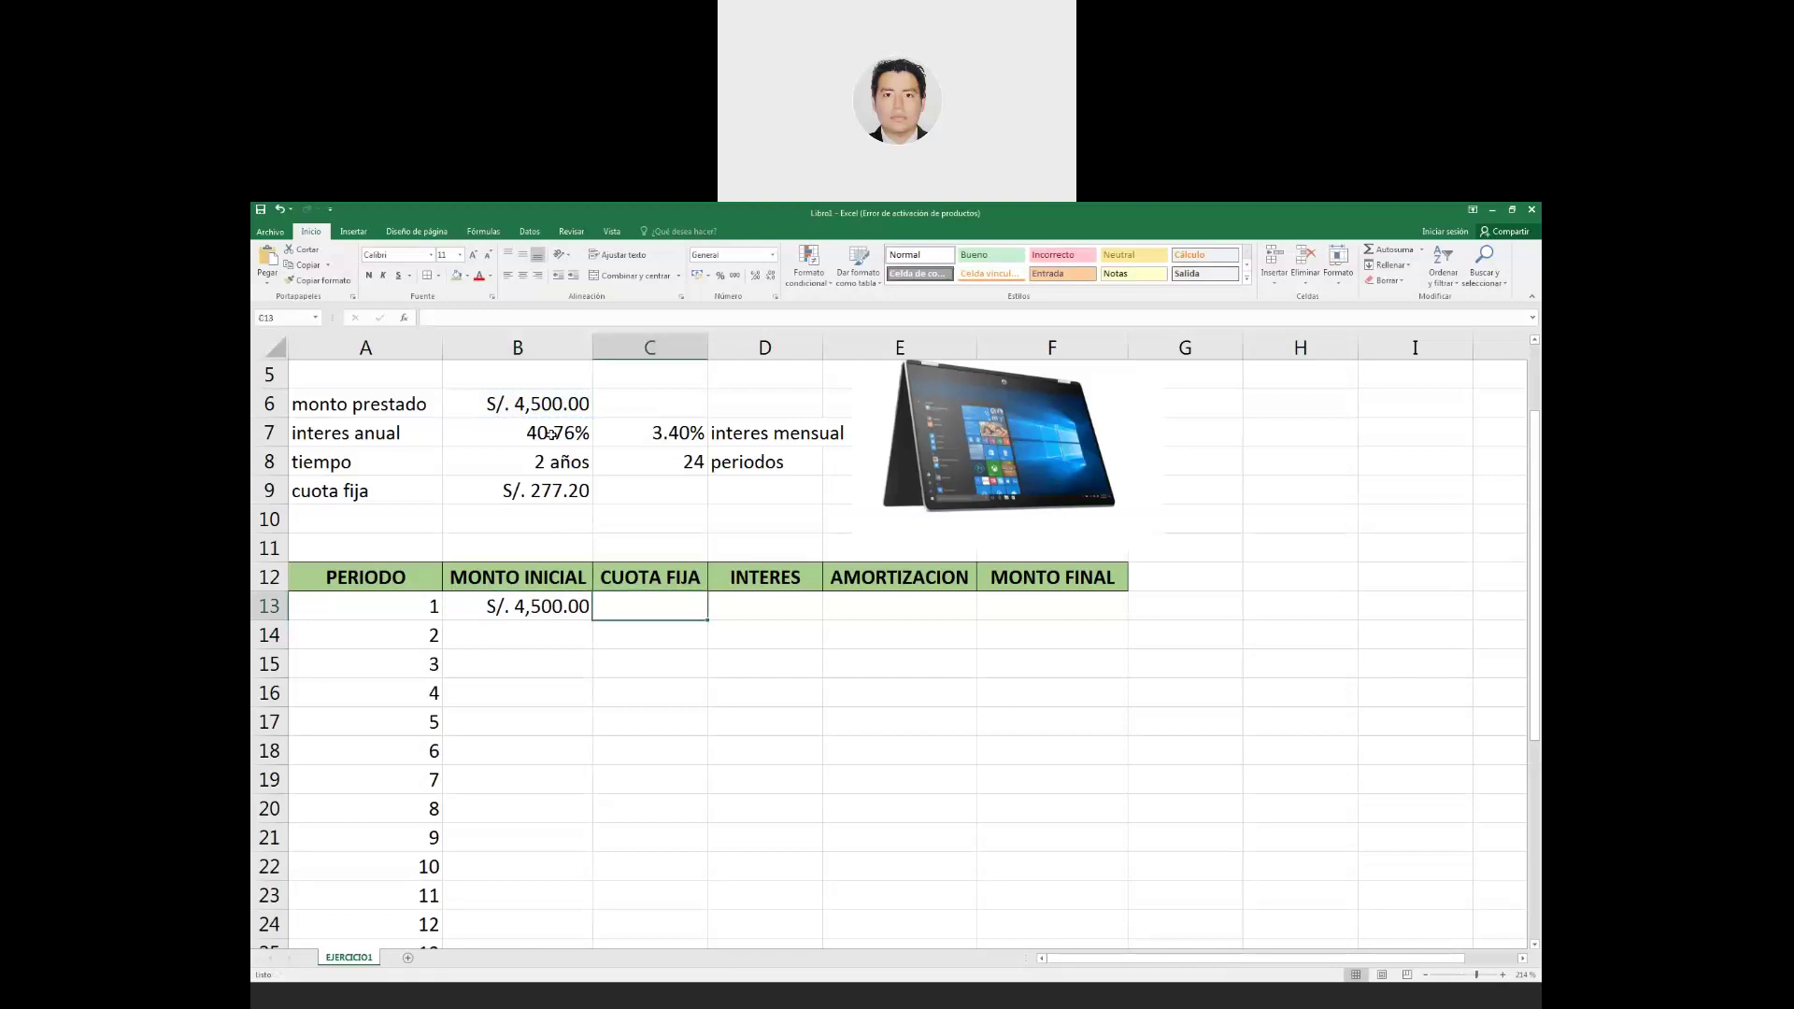
Enter =PAGO($B$7/12;$C$8;-$B$6) in C13 so the fixed payment shows S/. 277.20.
{"action": "type", "text": "="}
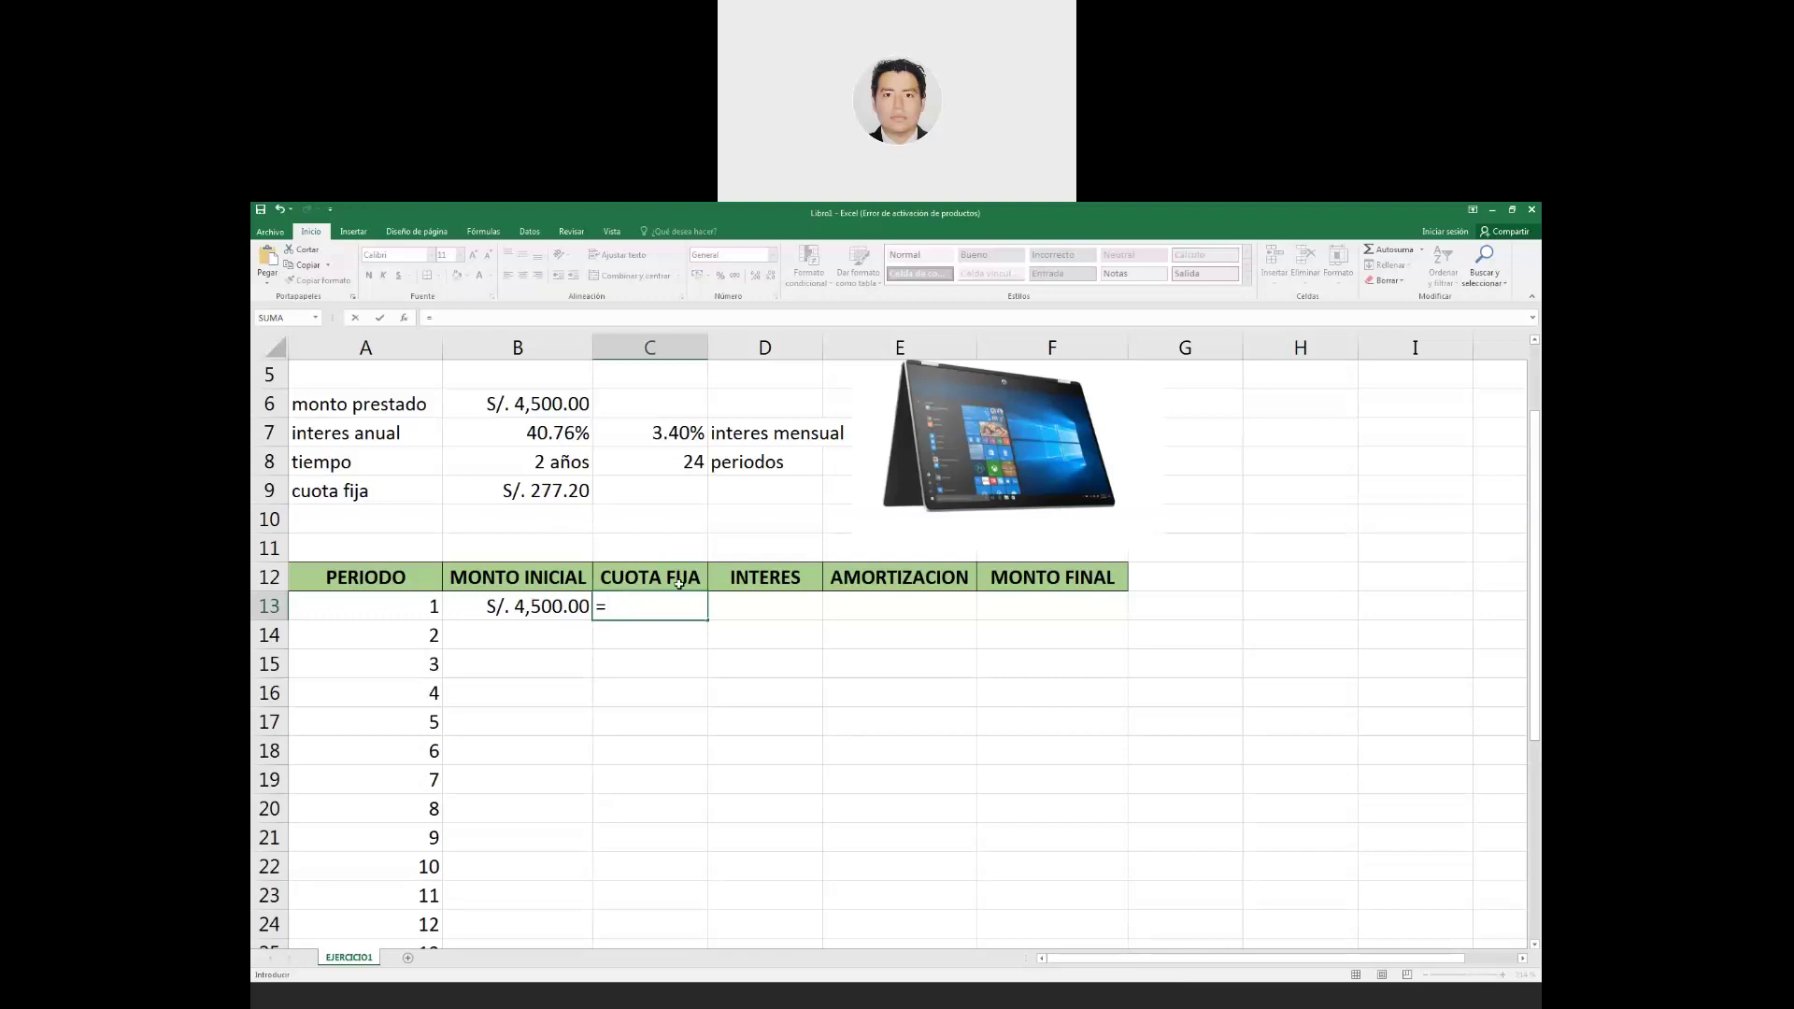
{"action": "type", "text": "PAGO("}
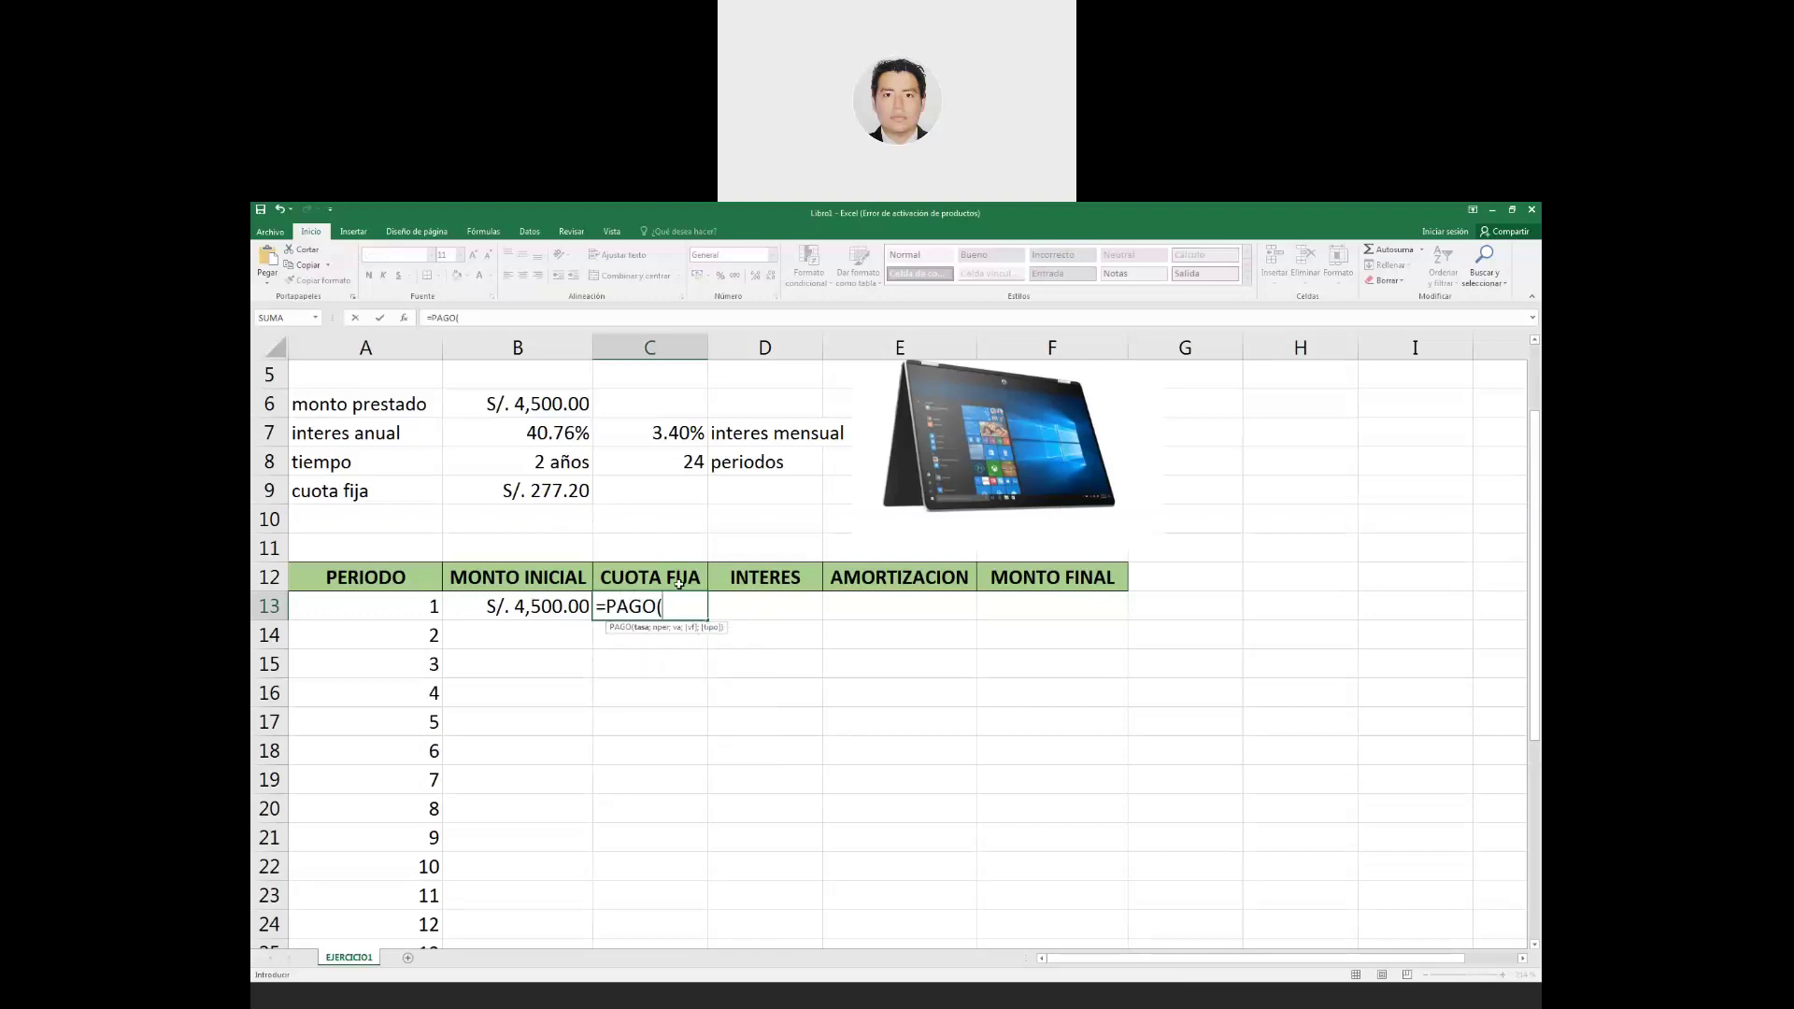
{"action": "left_click", "coordinate": [544, 437]}
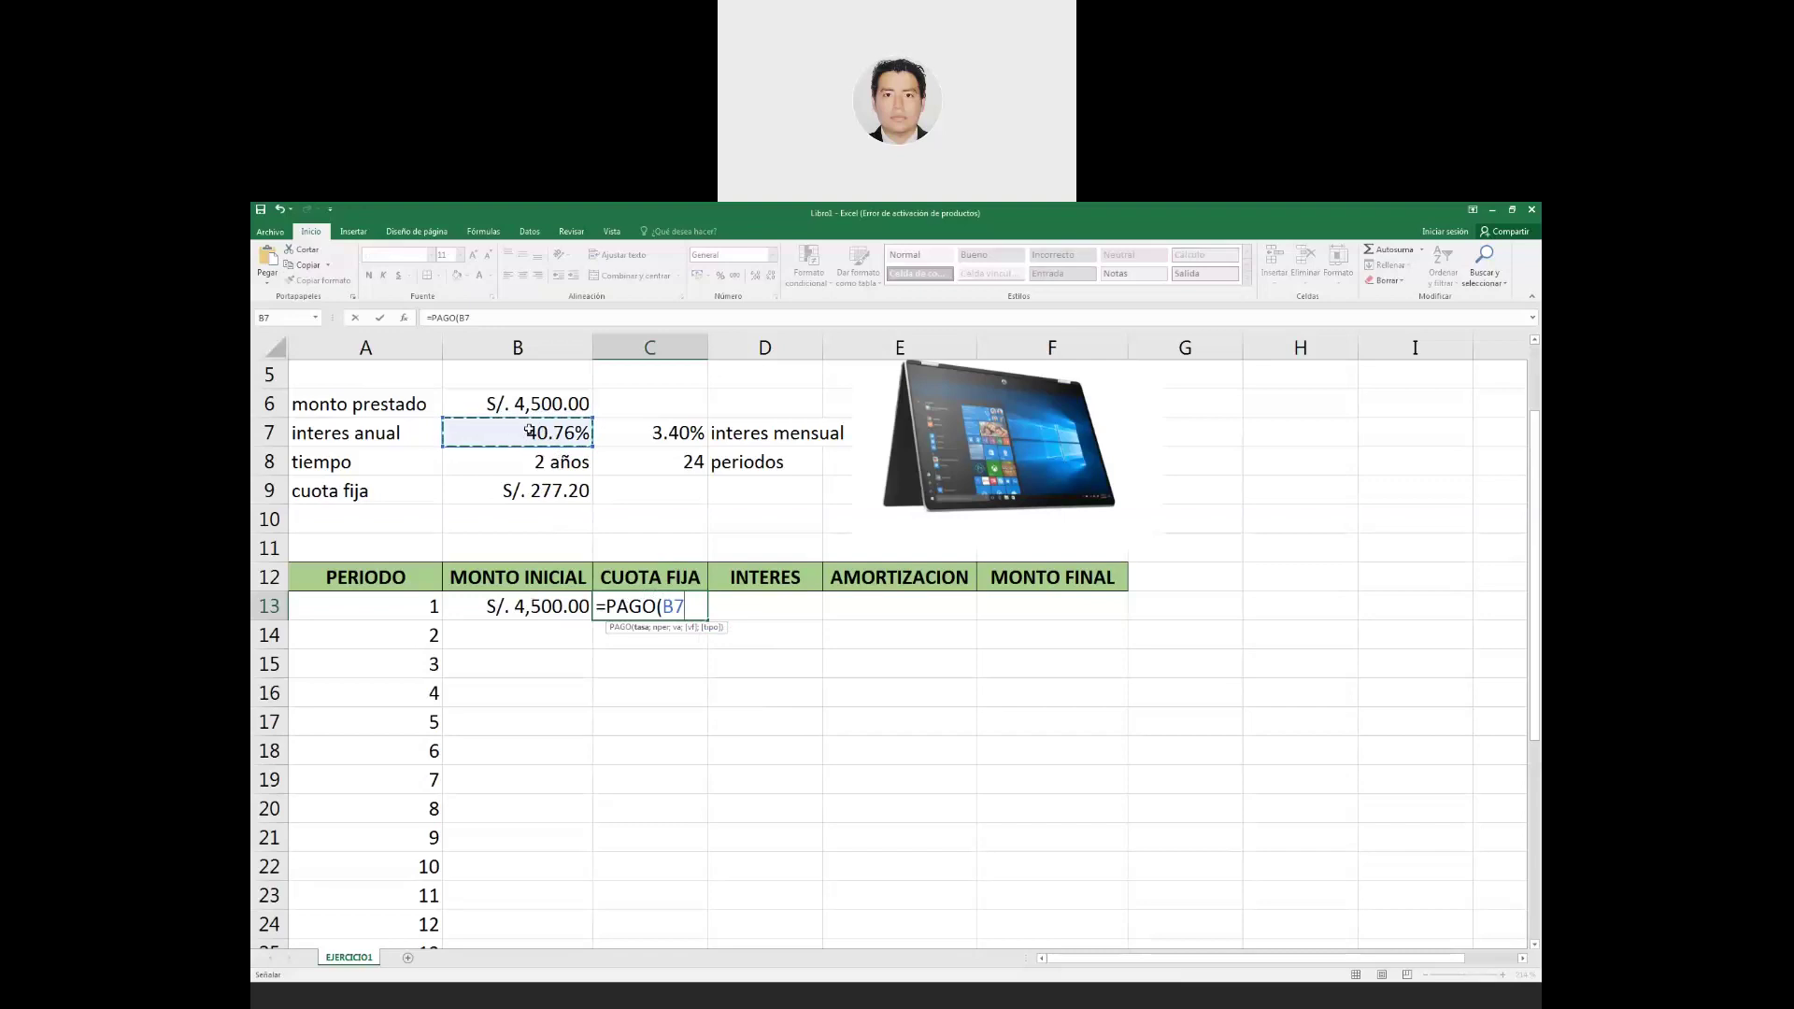
{"action": "key", "text": "F4"}
{"action": "type", "text": "/12"}
{"action": "type", "text": ";"}
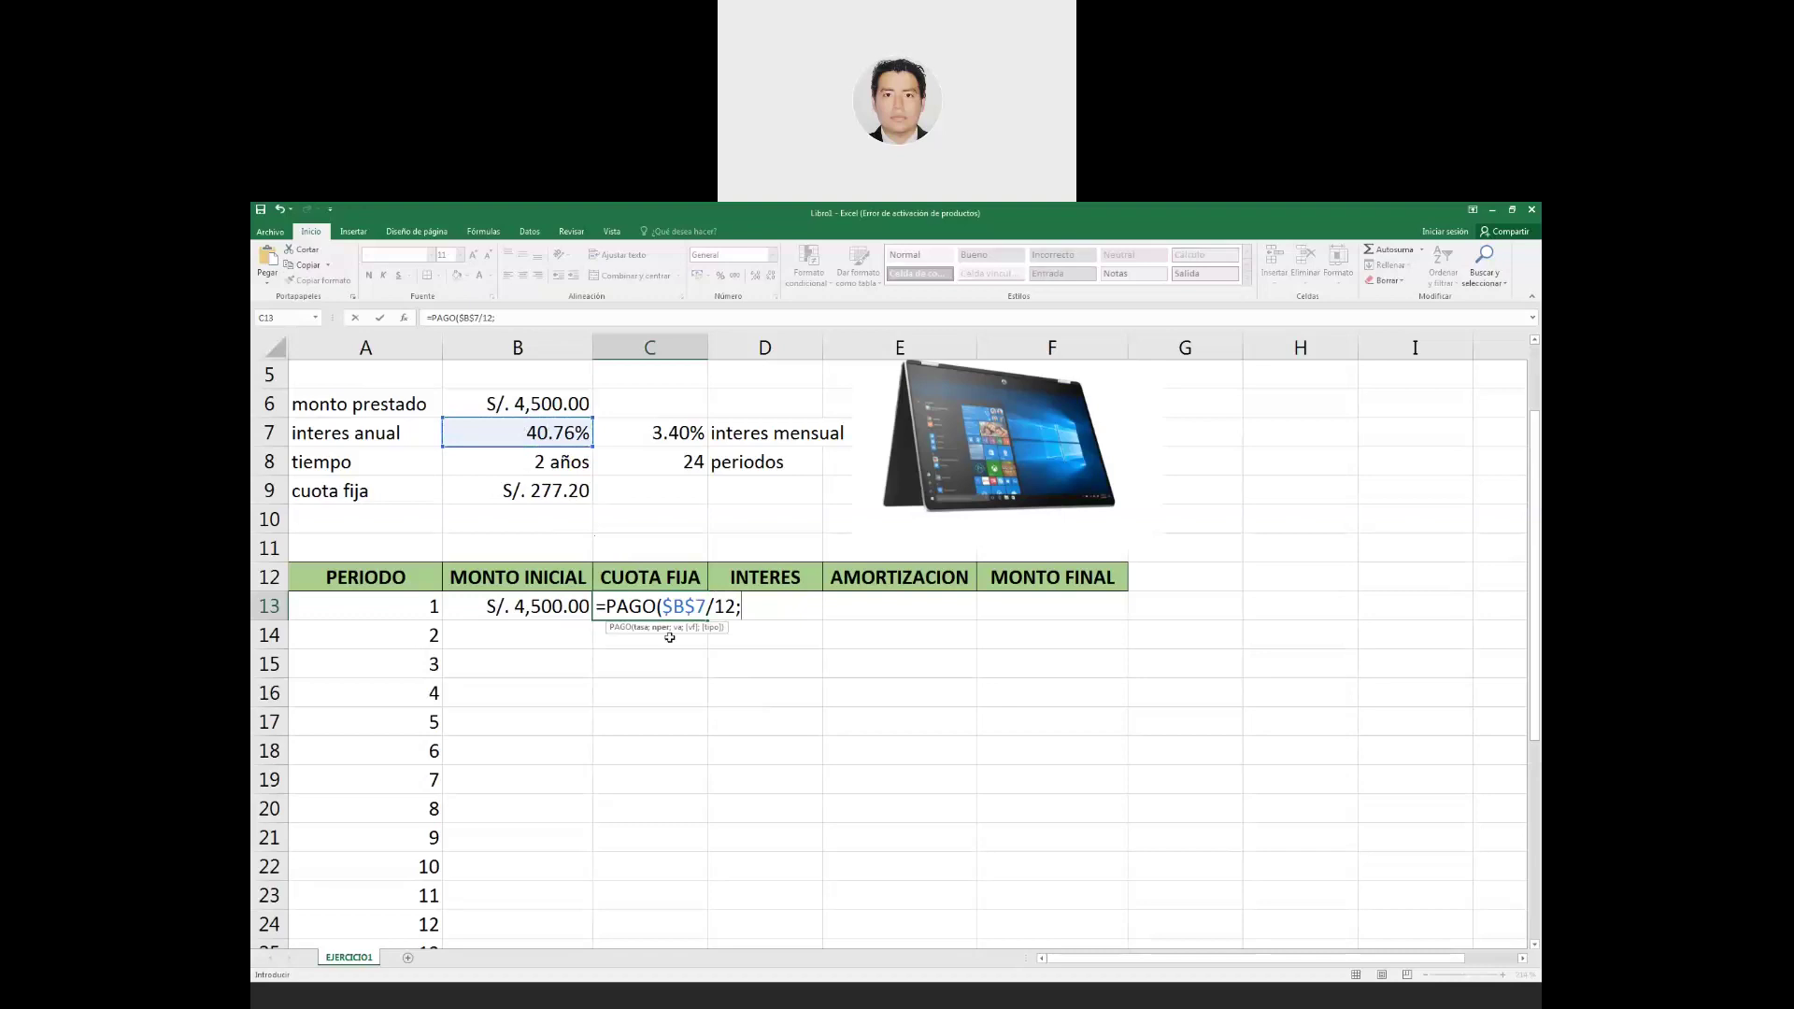
{"action": "left_click", "coordinate": [678, 469]}
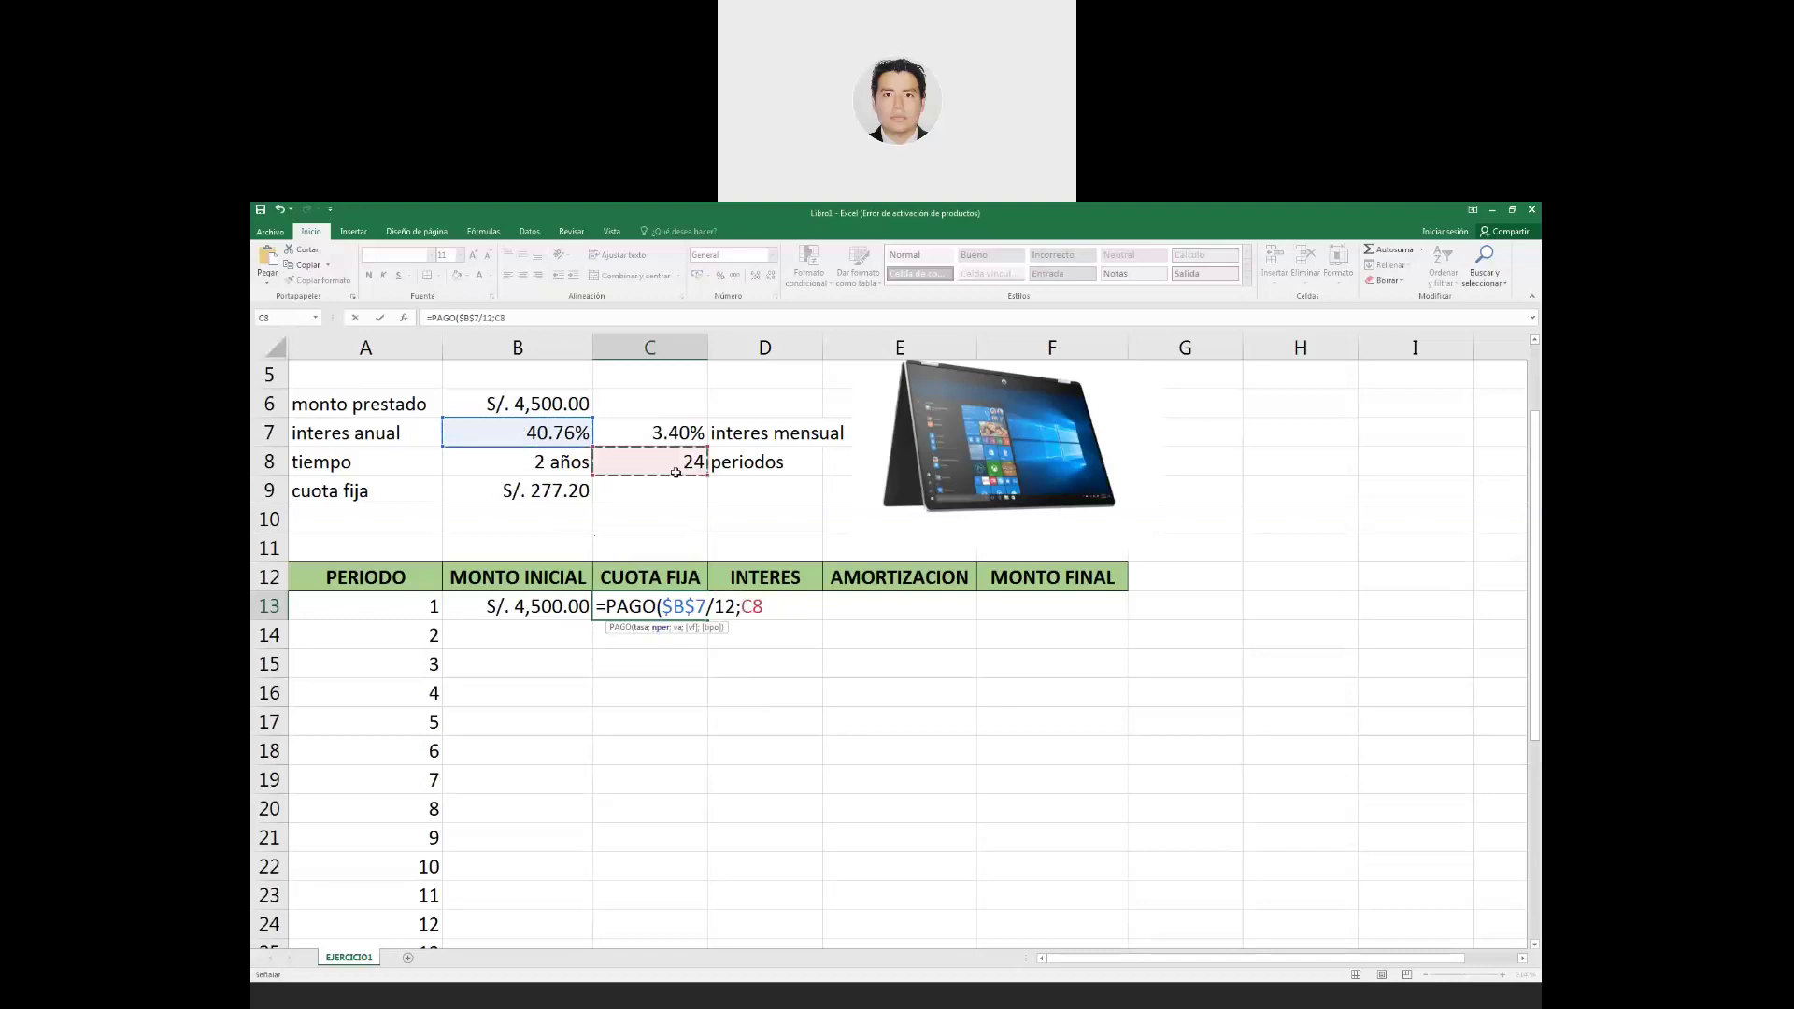
{"action": "key", "text": "F4"}
{"action": "type", "text": "$C$8;-"}
{"action": "left_click", "coordinate": [542, 404]}
{"action": "key", "text": "F4"}
{"action": "type", "text": ")"}
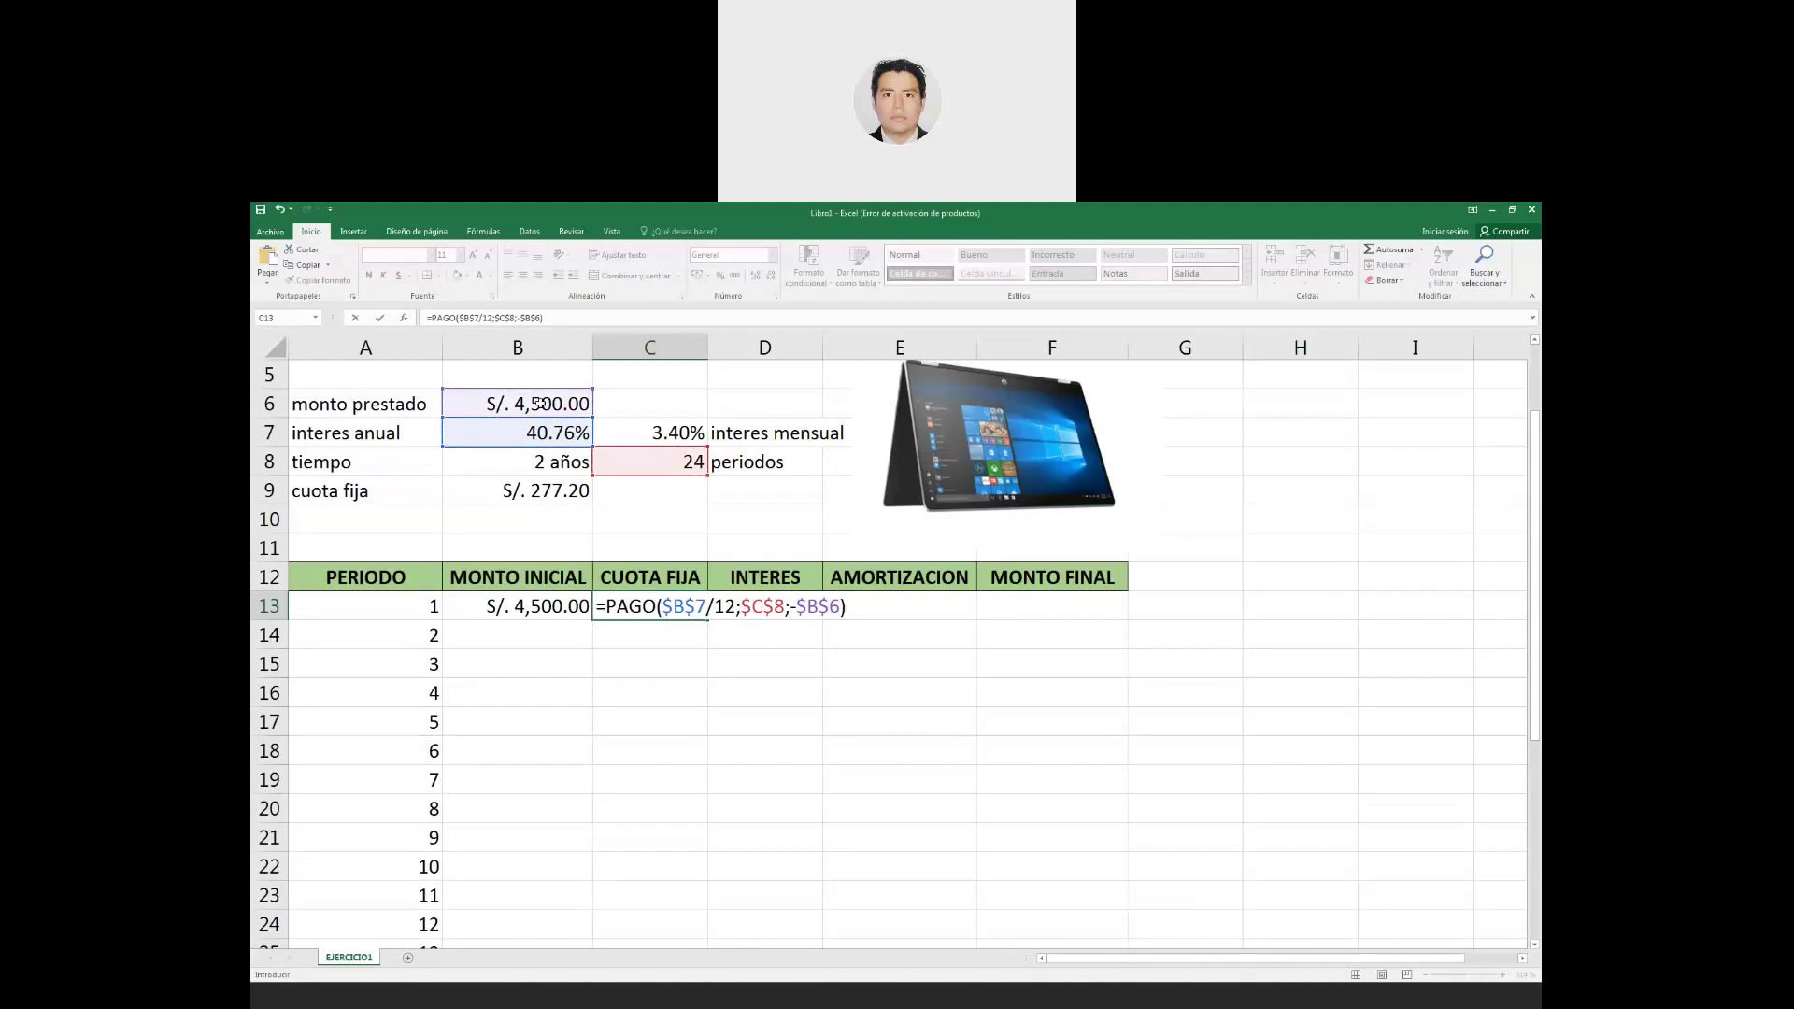
{"action": "key", "text": "Return"}
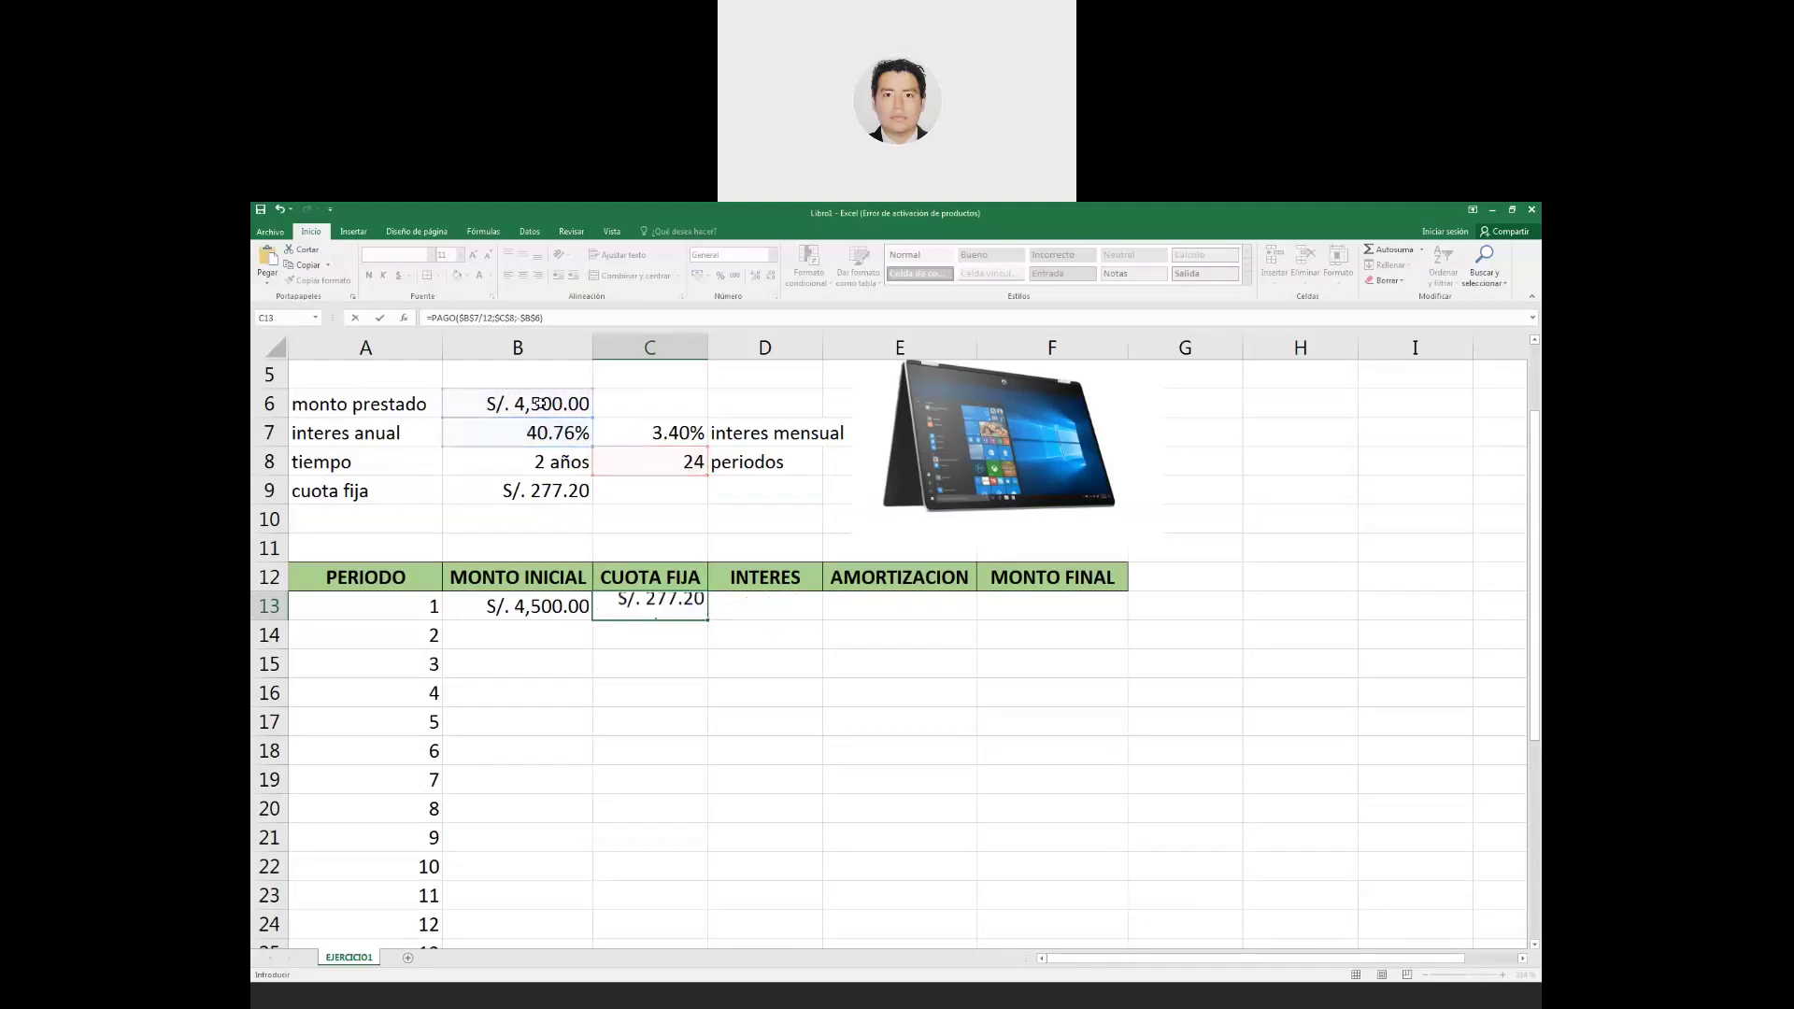
{"action": "key", "text": "Up"}
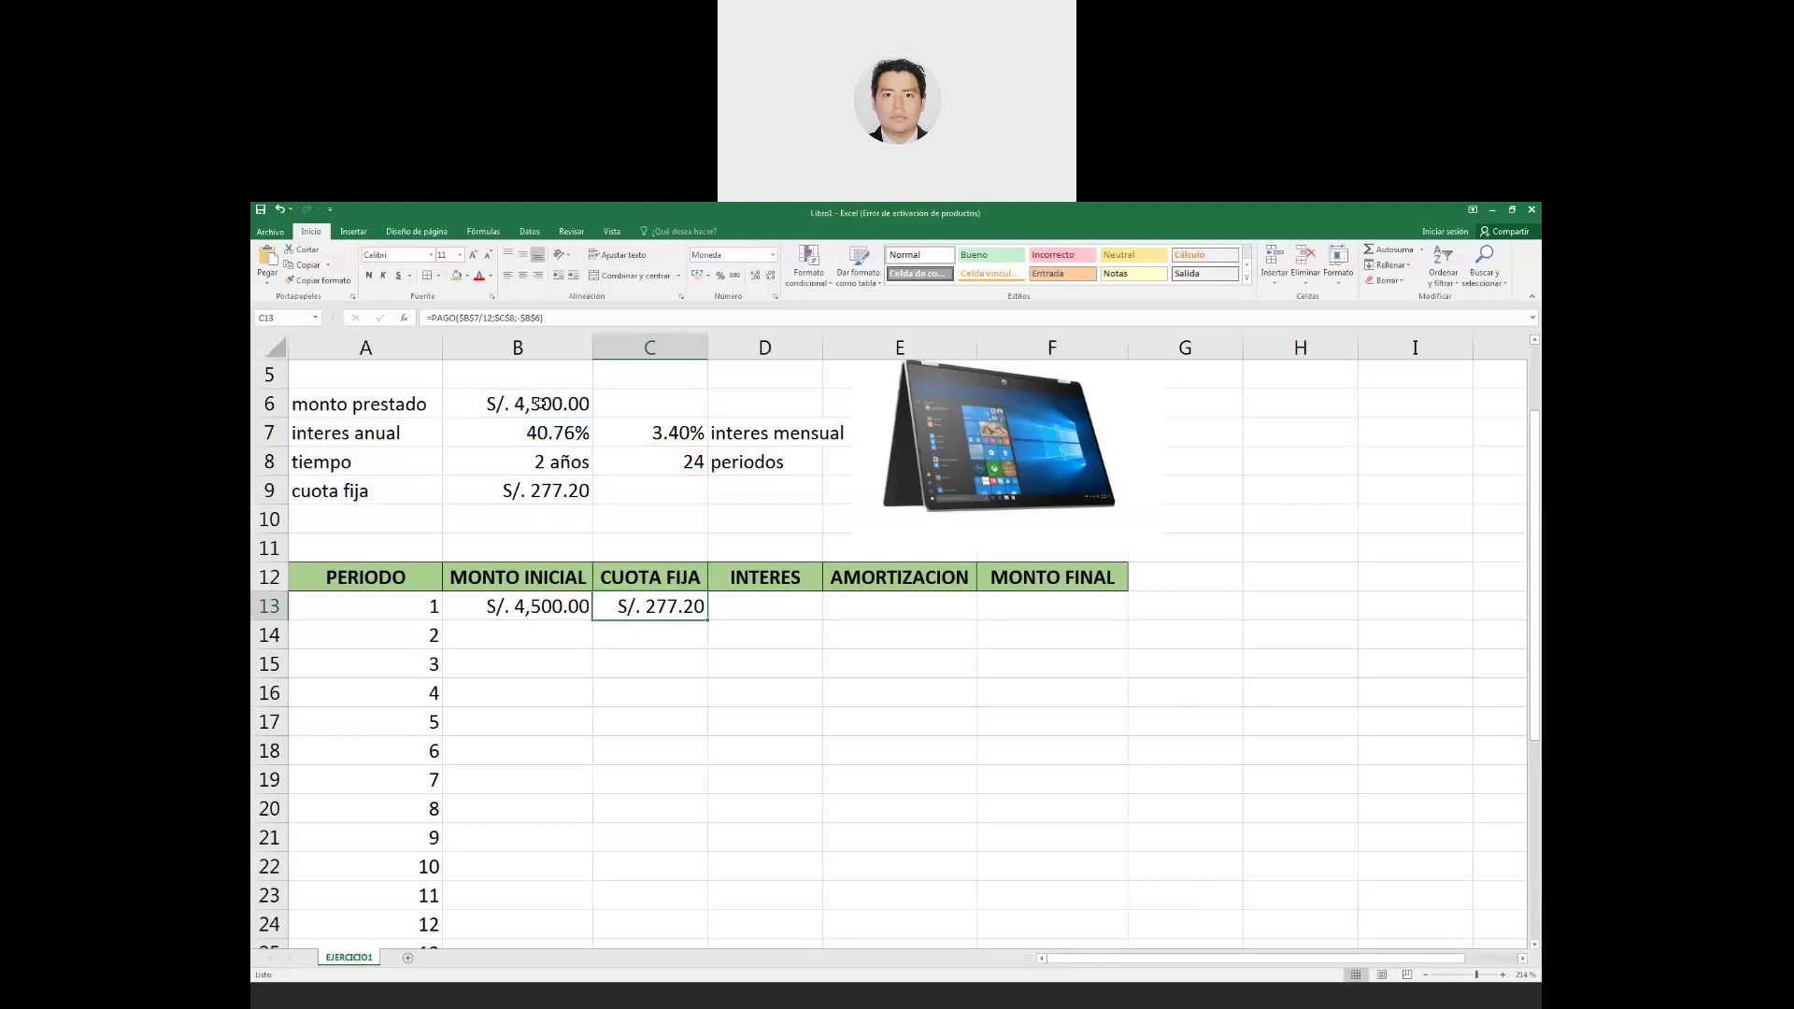
Enter =B13*$B$7/12 in D13 so period 1's interest shows S/. 152.85.
{"action": "key", "text": "Right"}
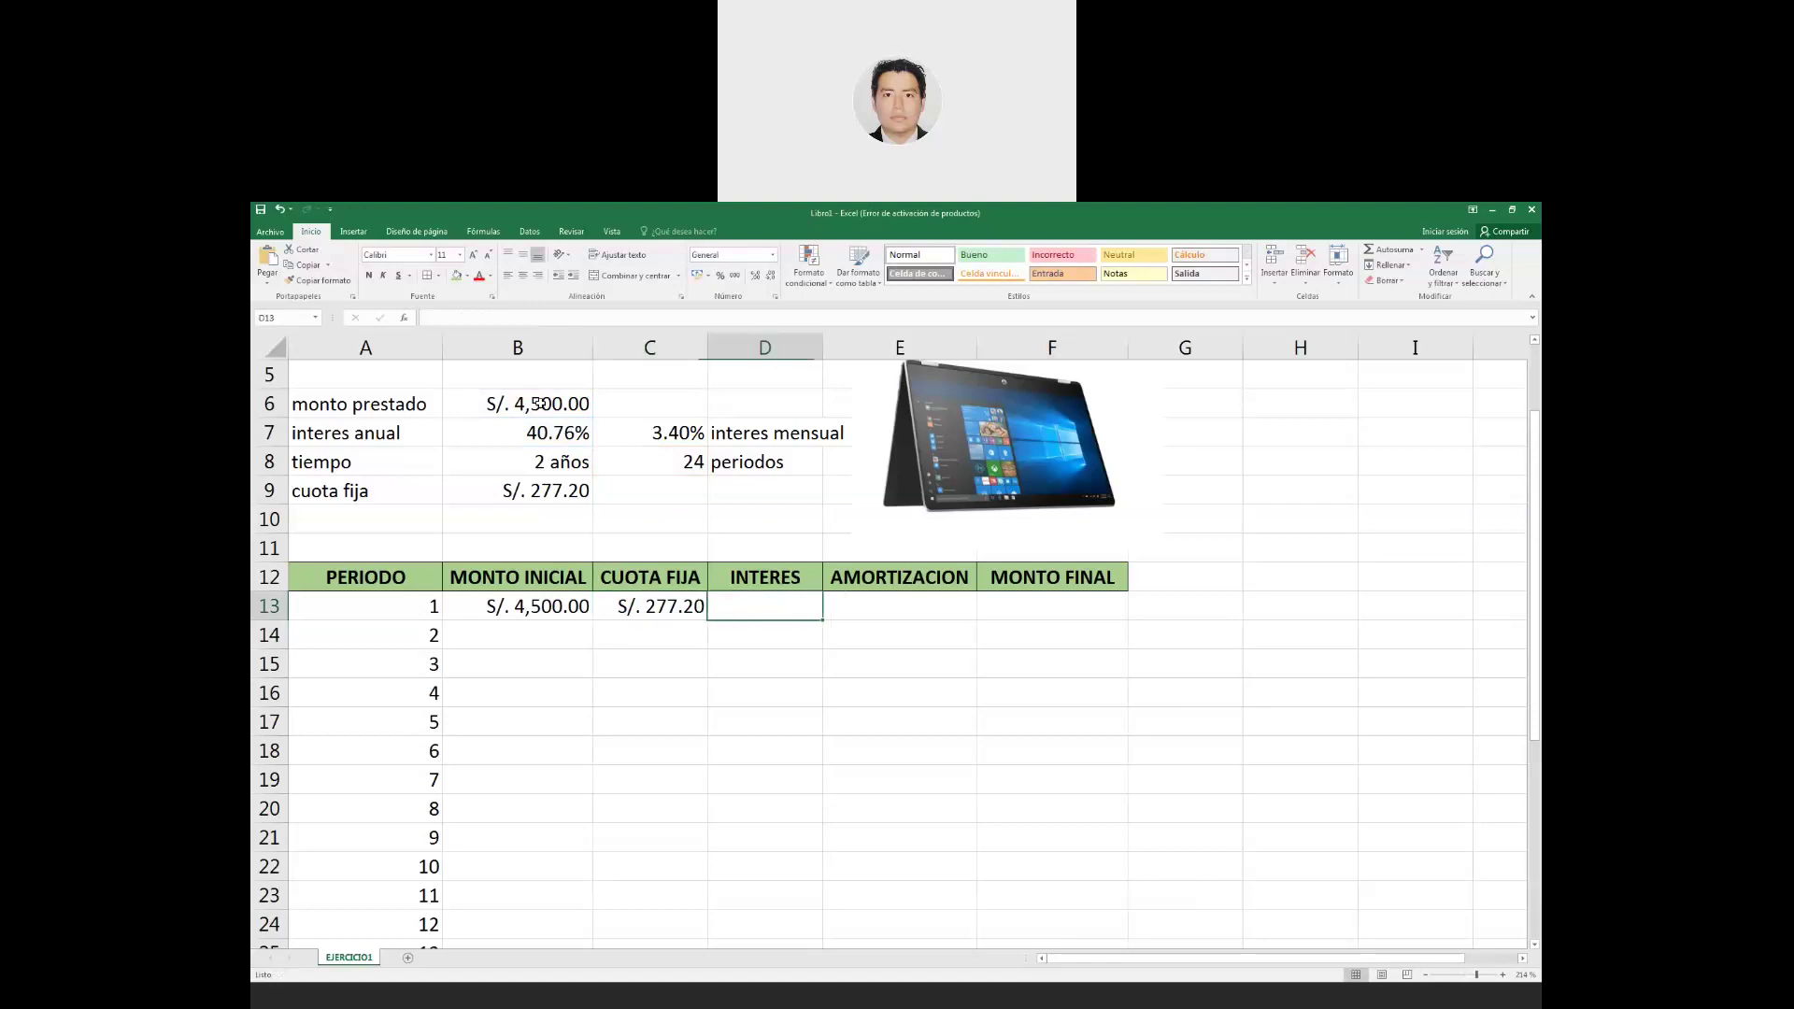
{"action": "type", "text": "="}
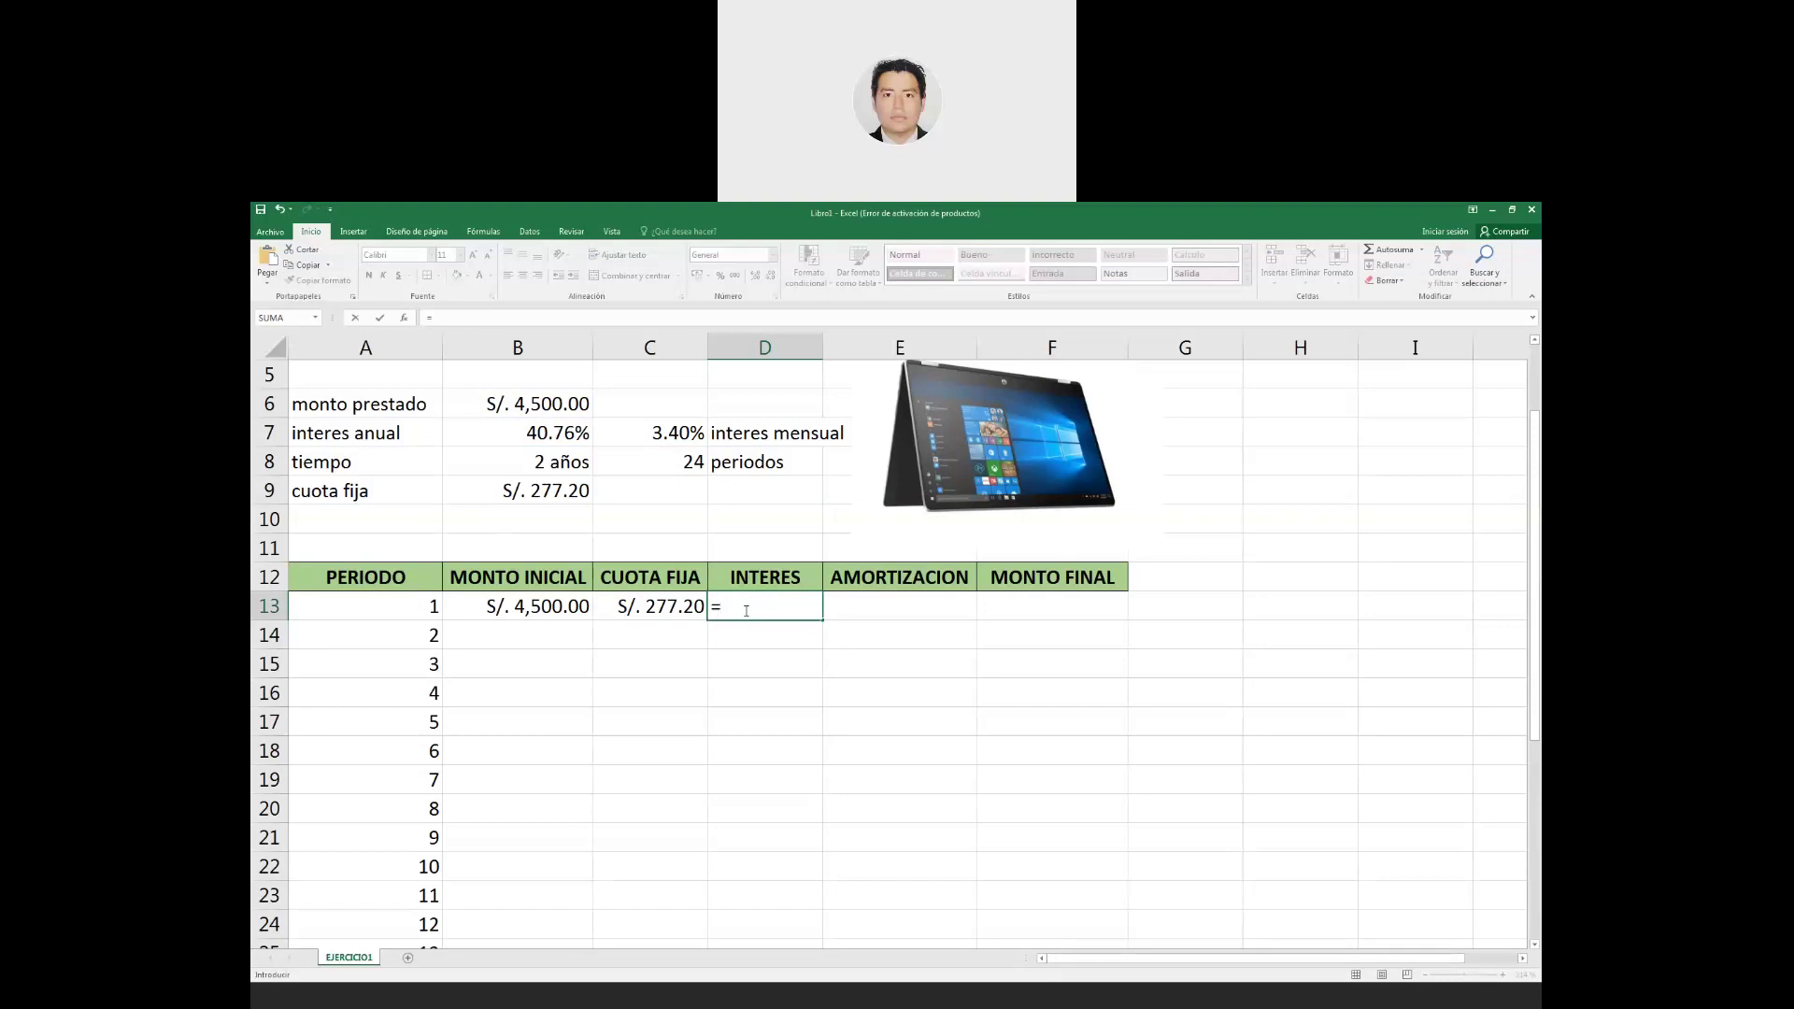
{"action": "left_click", "coordinate": [569, 605]}
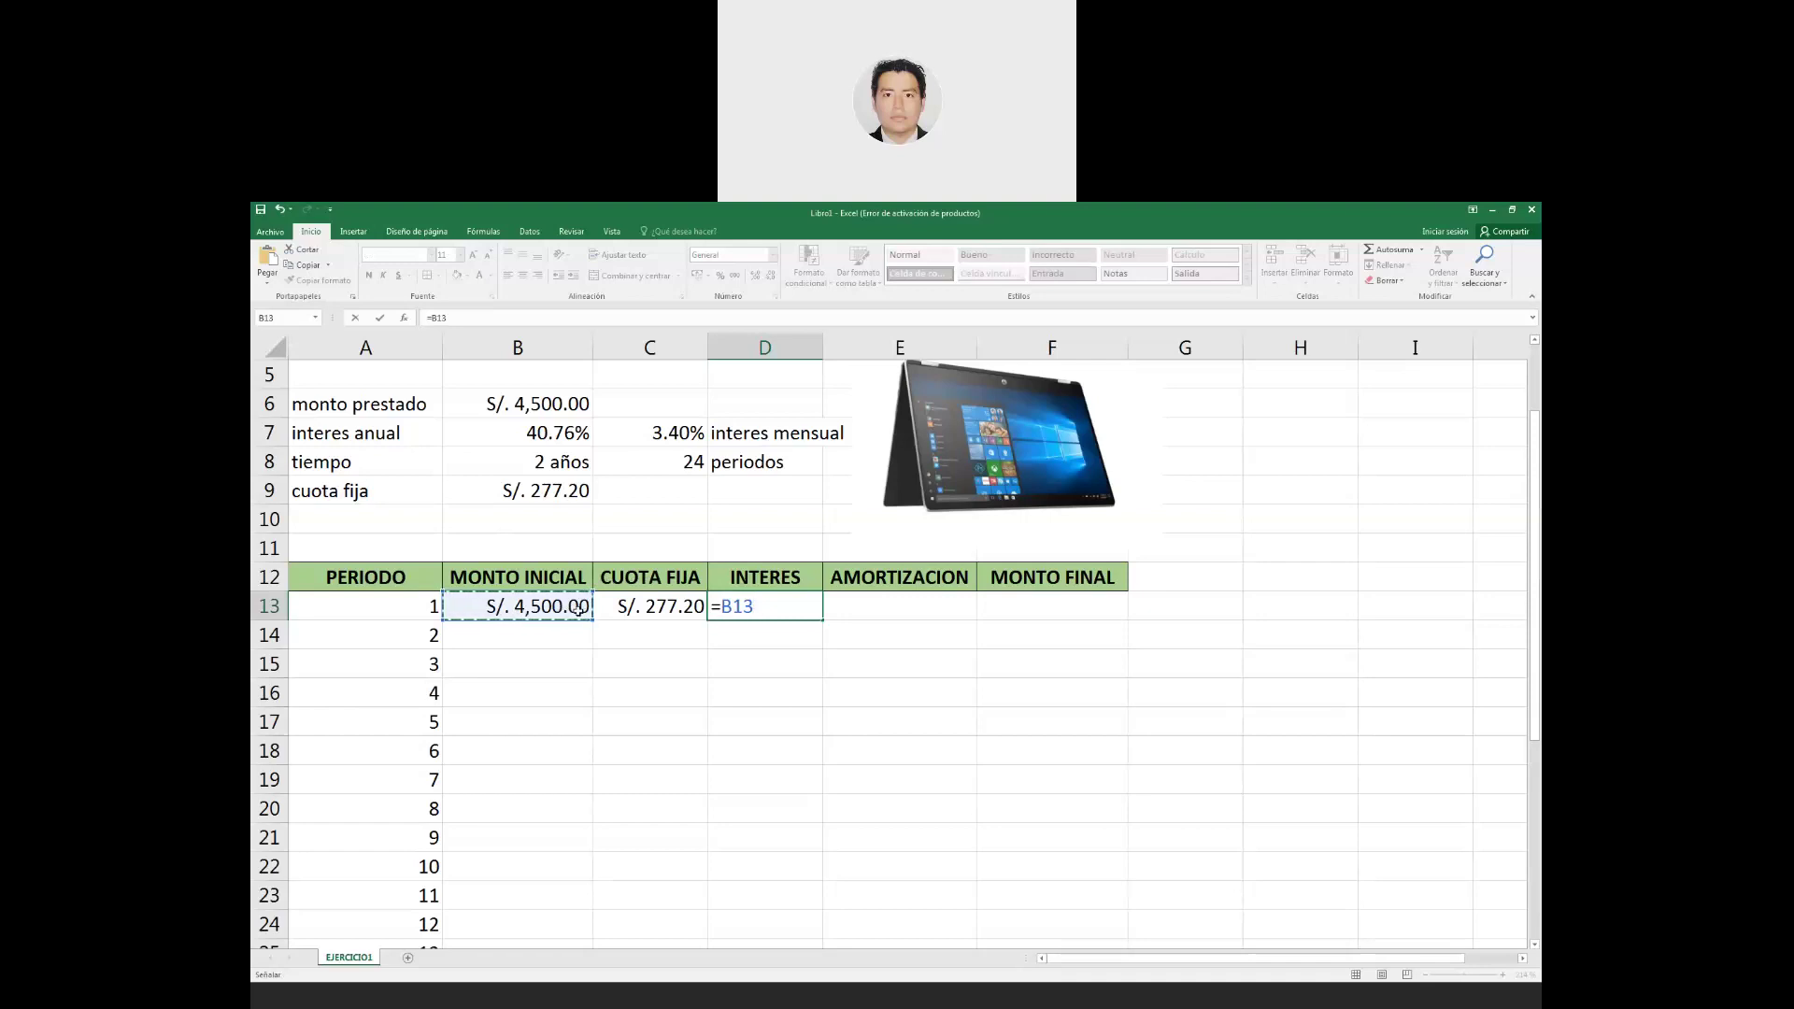
{"action": "type", "text": "*"}
{"action": "left_click", "coordinate": [528, 433]}
{"action": "key", "text": "F4"}
{"action": "type", "text": "/12"}
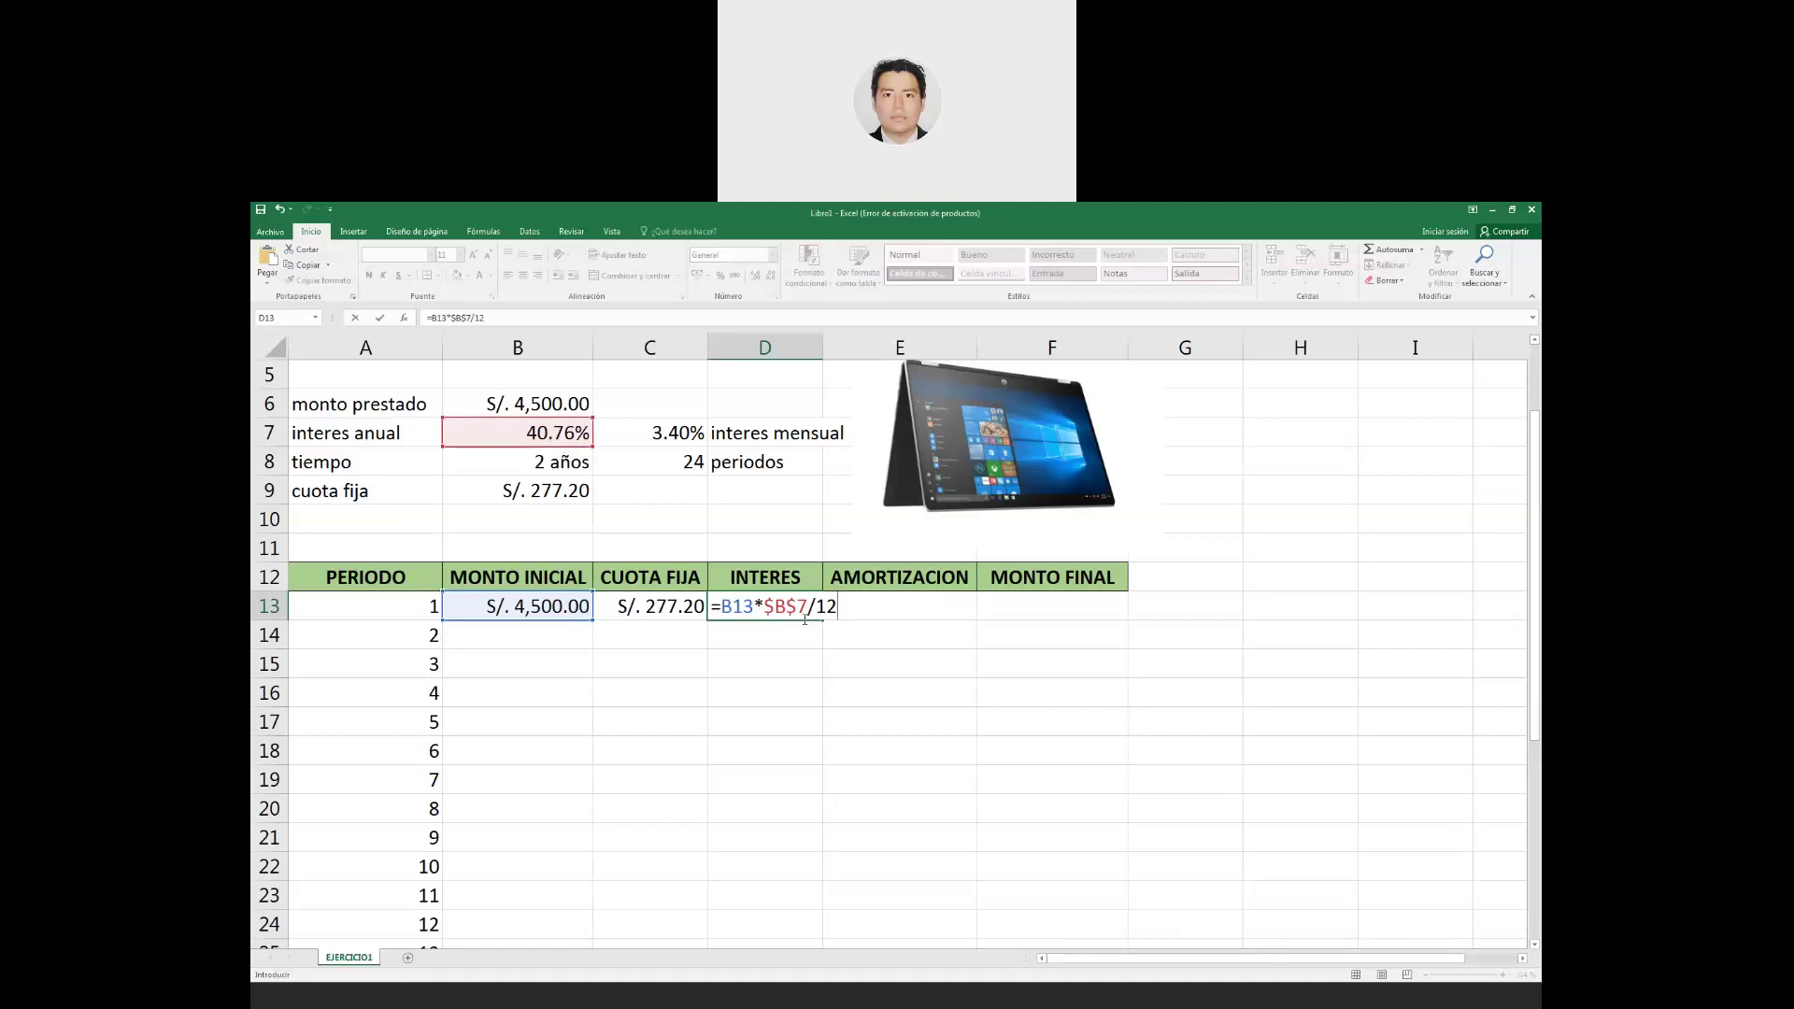
{"action": "key", "text": "Return"}
{"action": "left_click", "coordinate": [852, 612]}
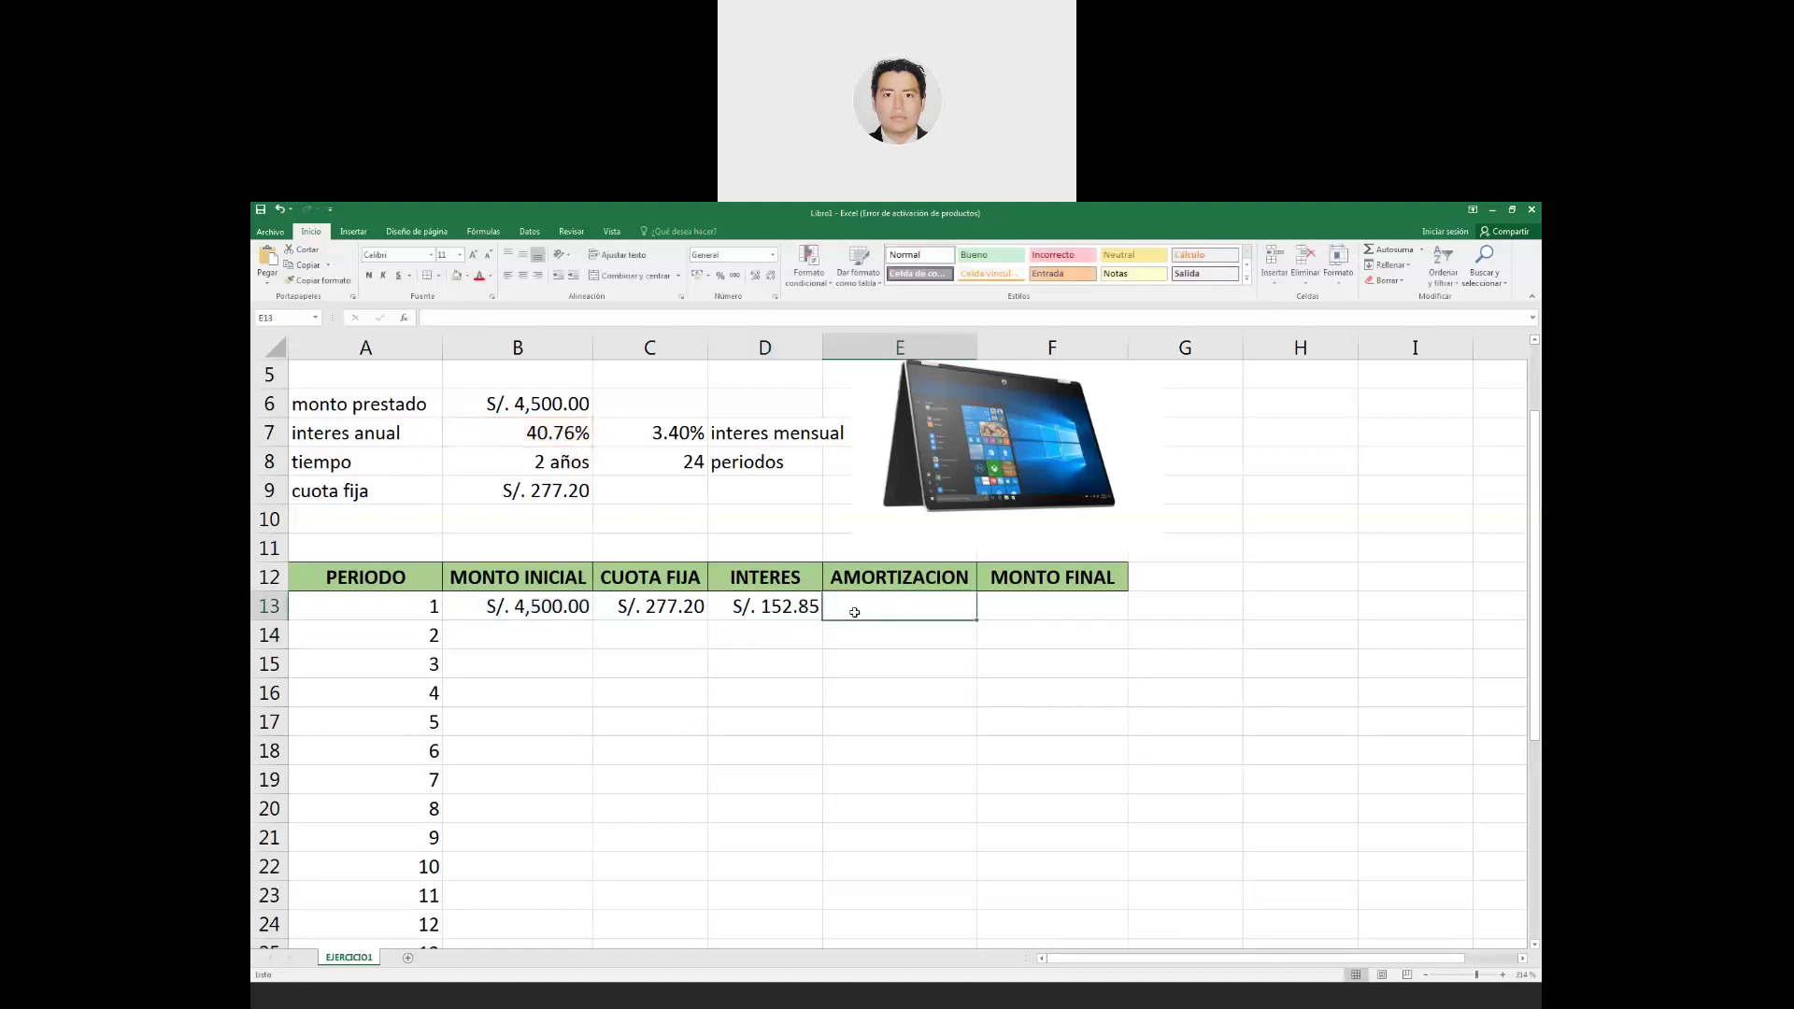
Enter =C13-D13 in E13 so period 1's amortization shows S/. 124.35.
{"action": "type", "text": "="}
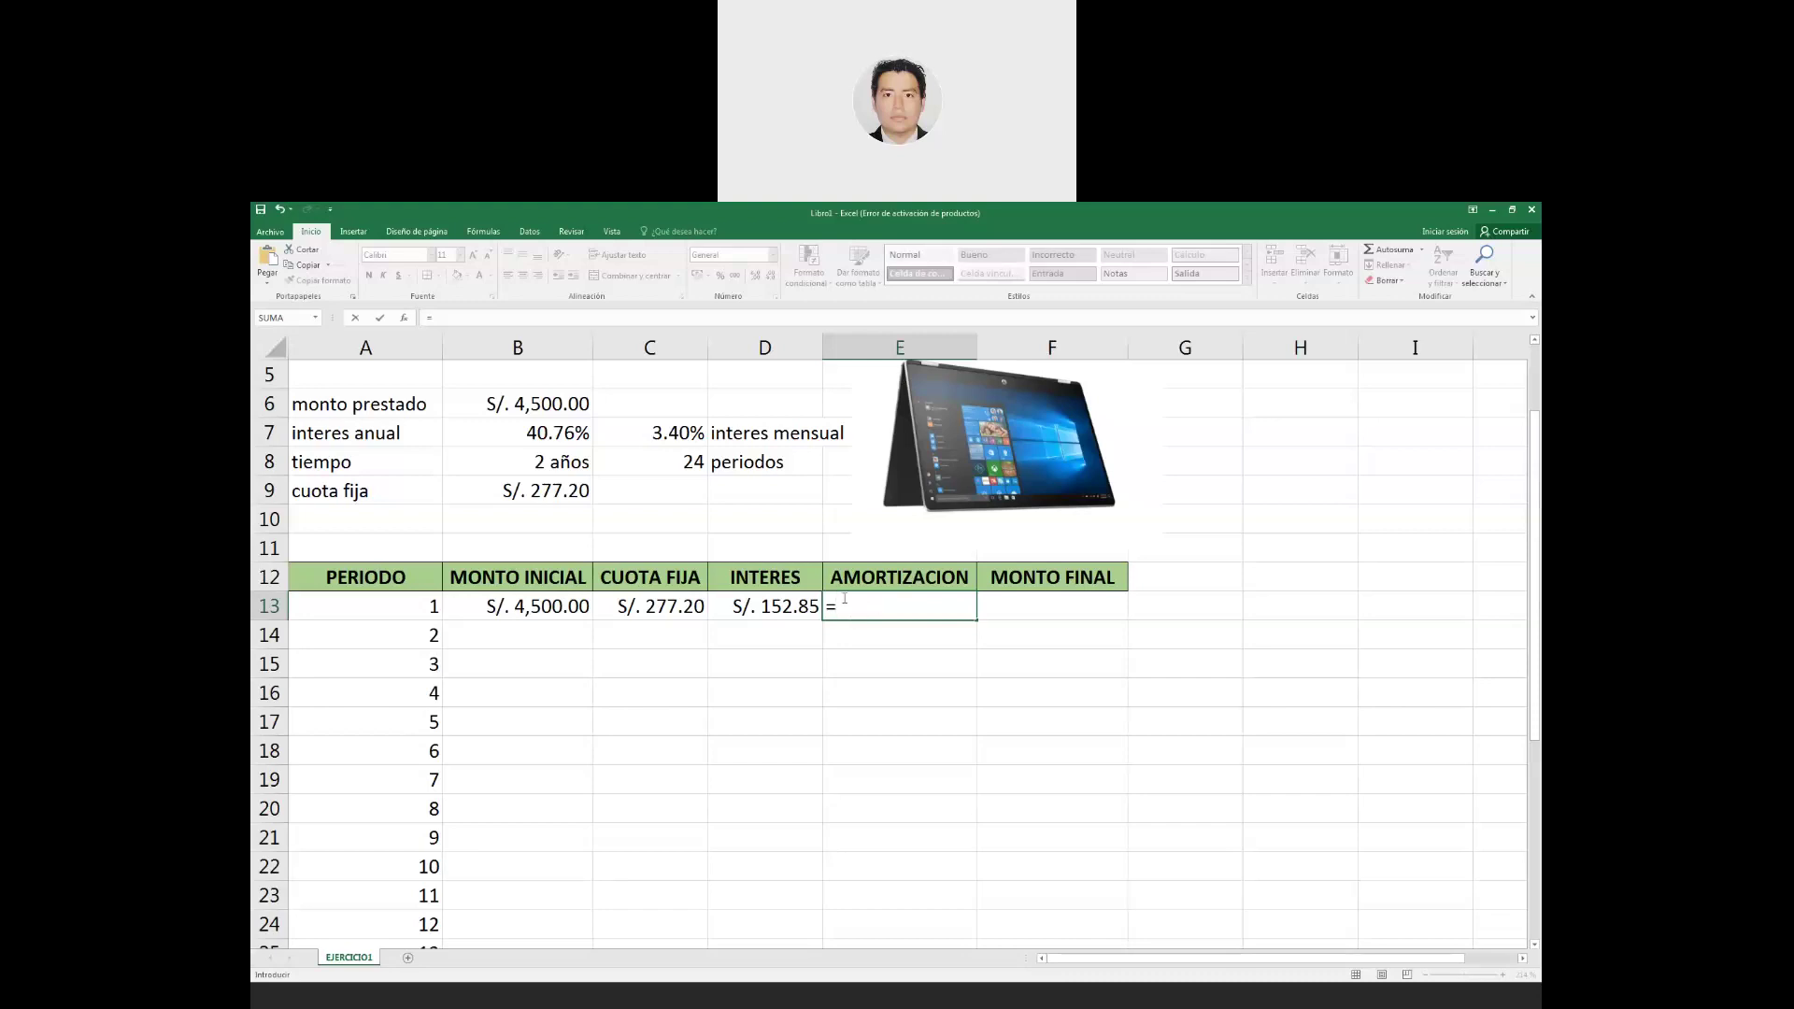
{"action": "left_click", "coordinate": [660, 608]}
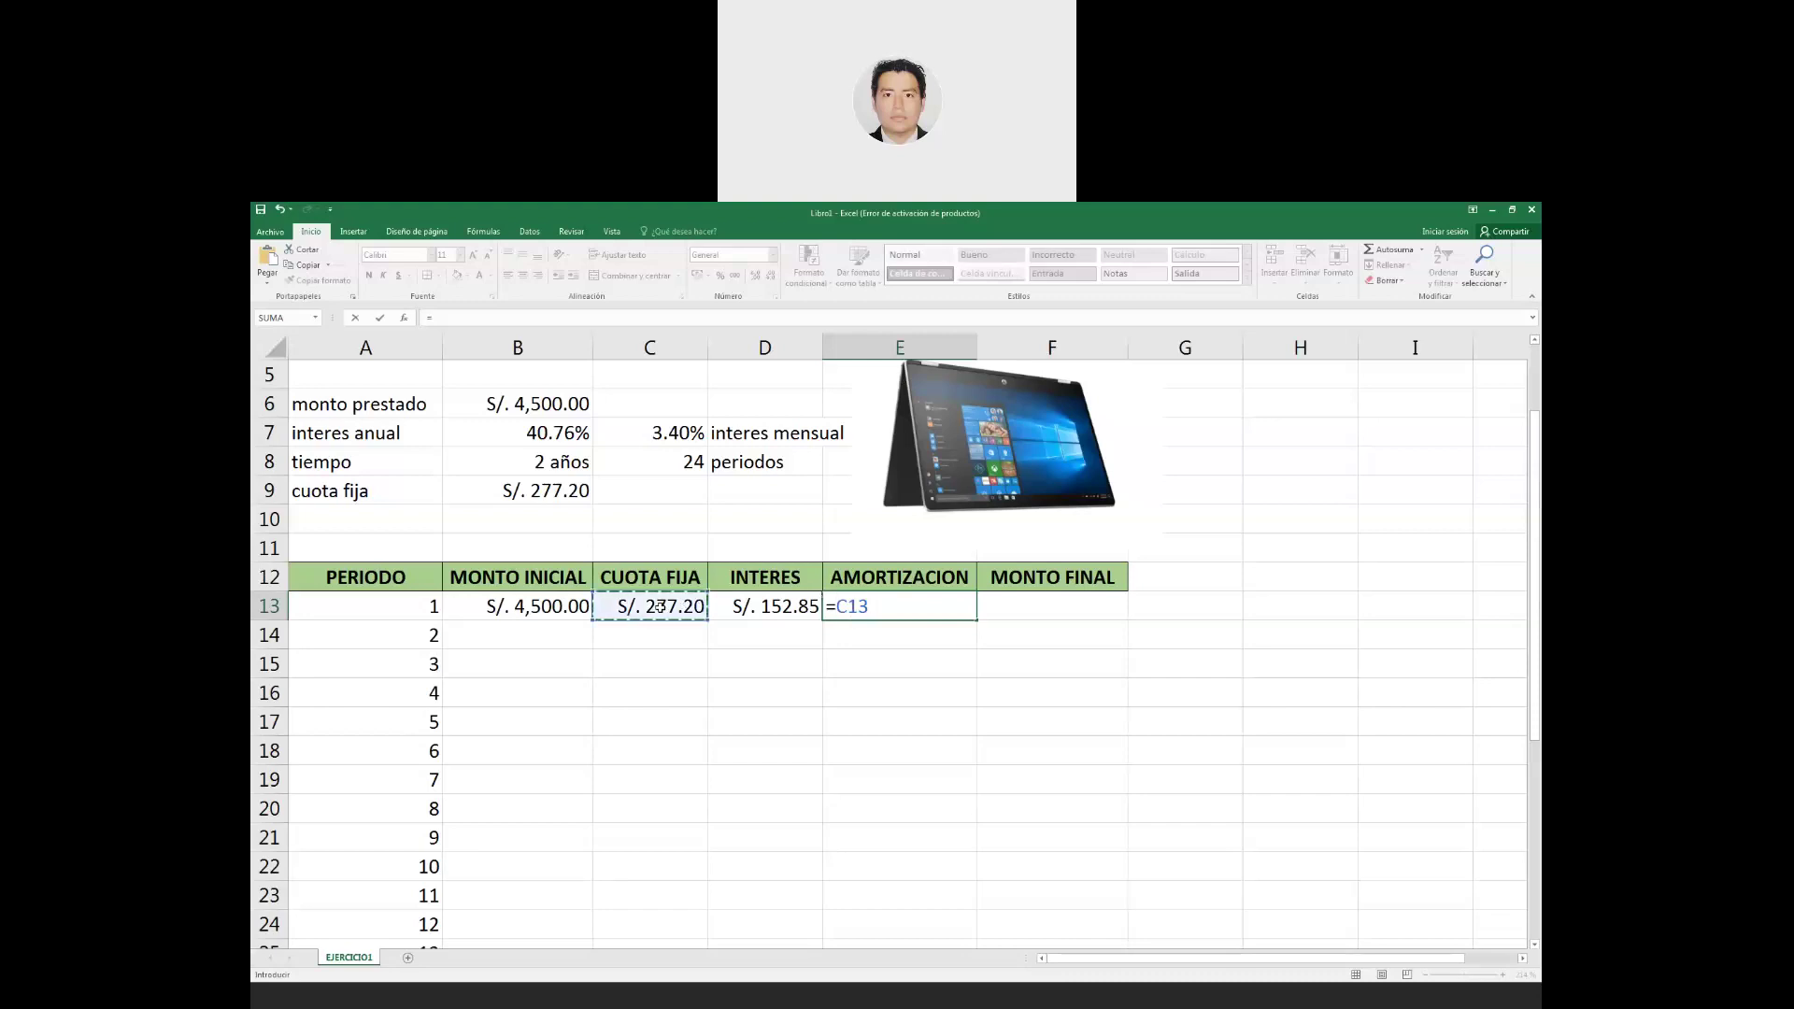
{"action": "type", "text": "-"}
{"action": "left_click", "coordinate": [755, 608]}
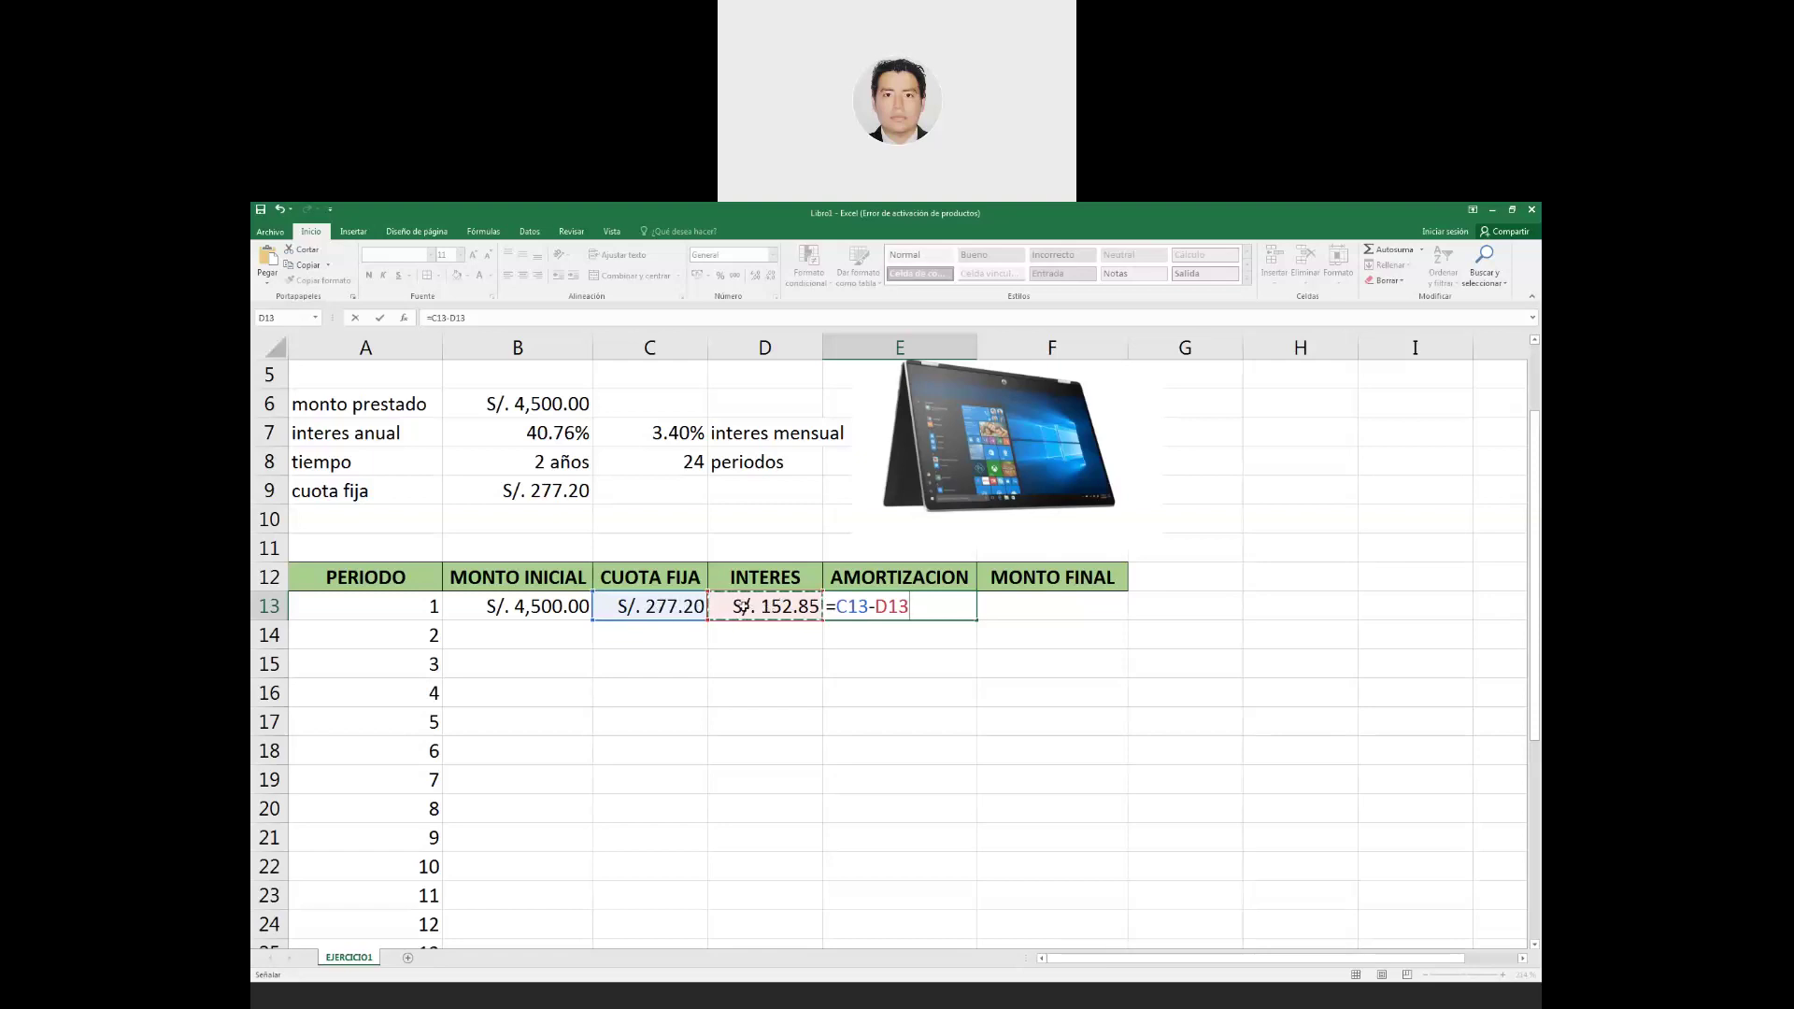
{"action": "key", "text": "Return"}
{"action": "key", "text": "Up"}
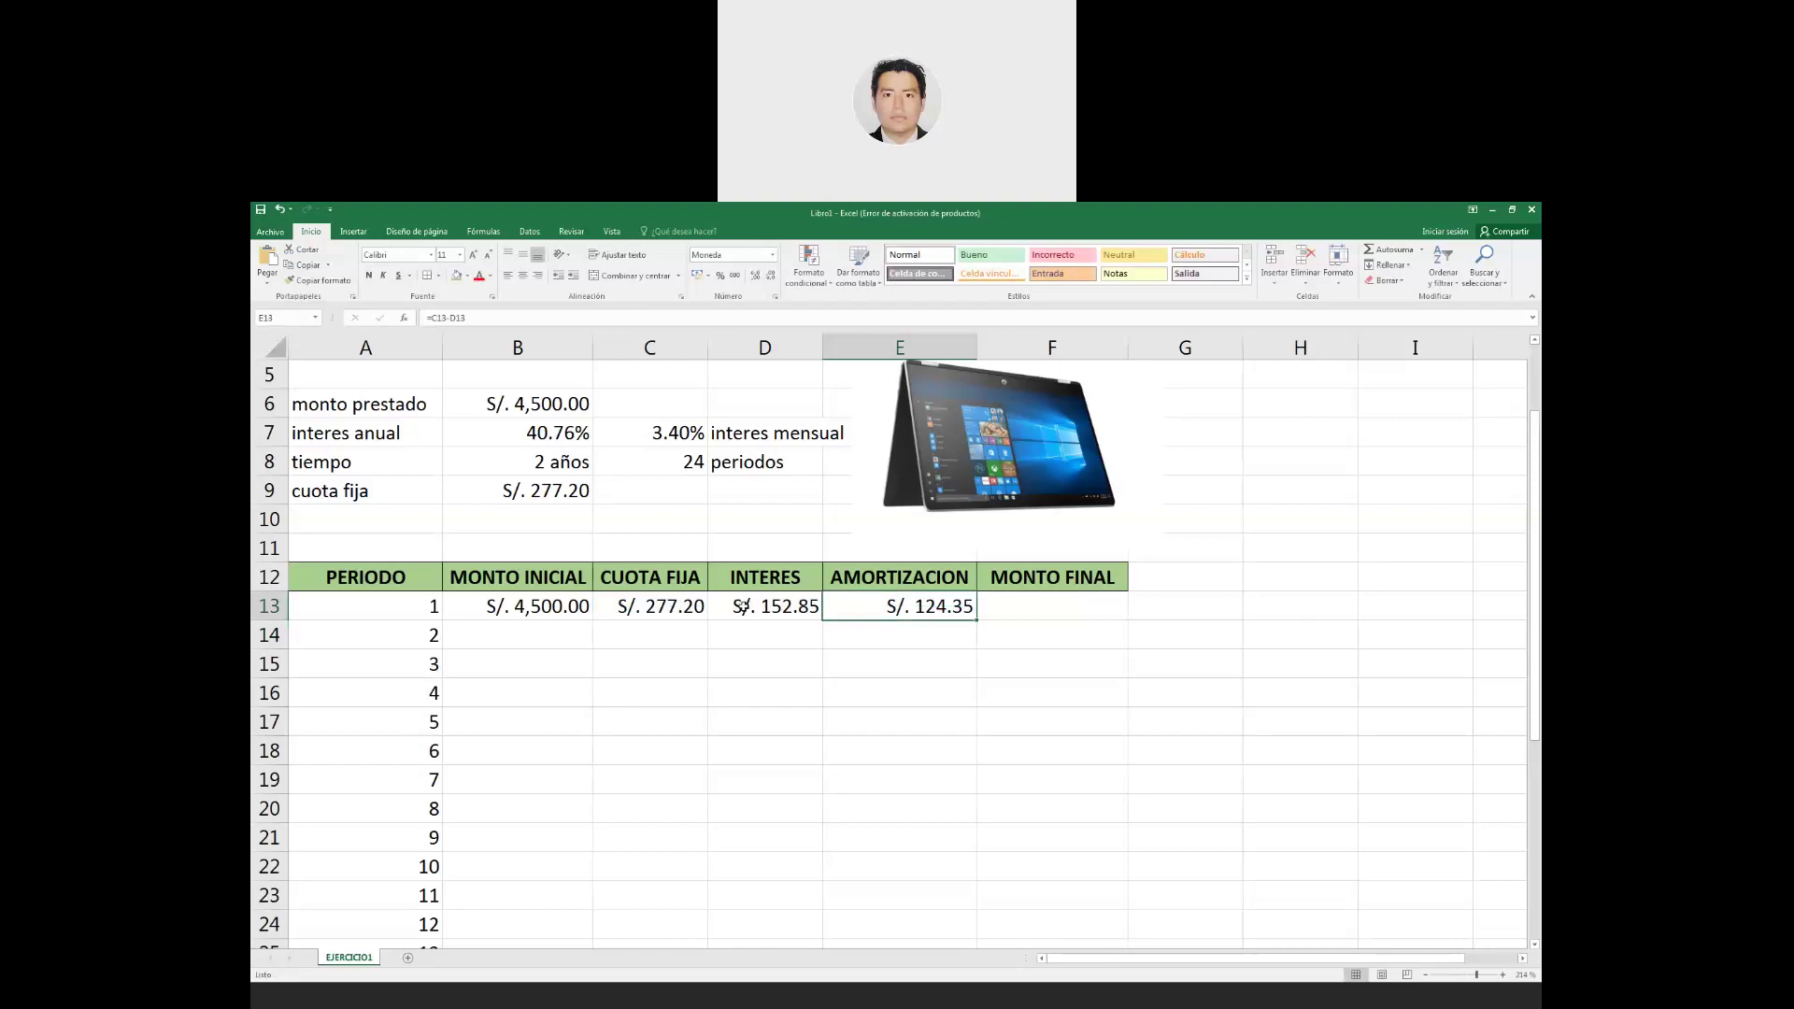
{"action": "key", "text": "Right"}
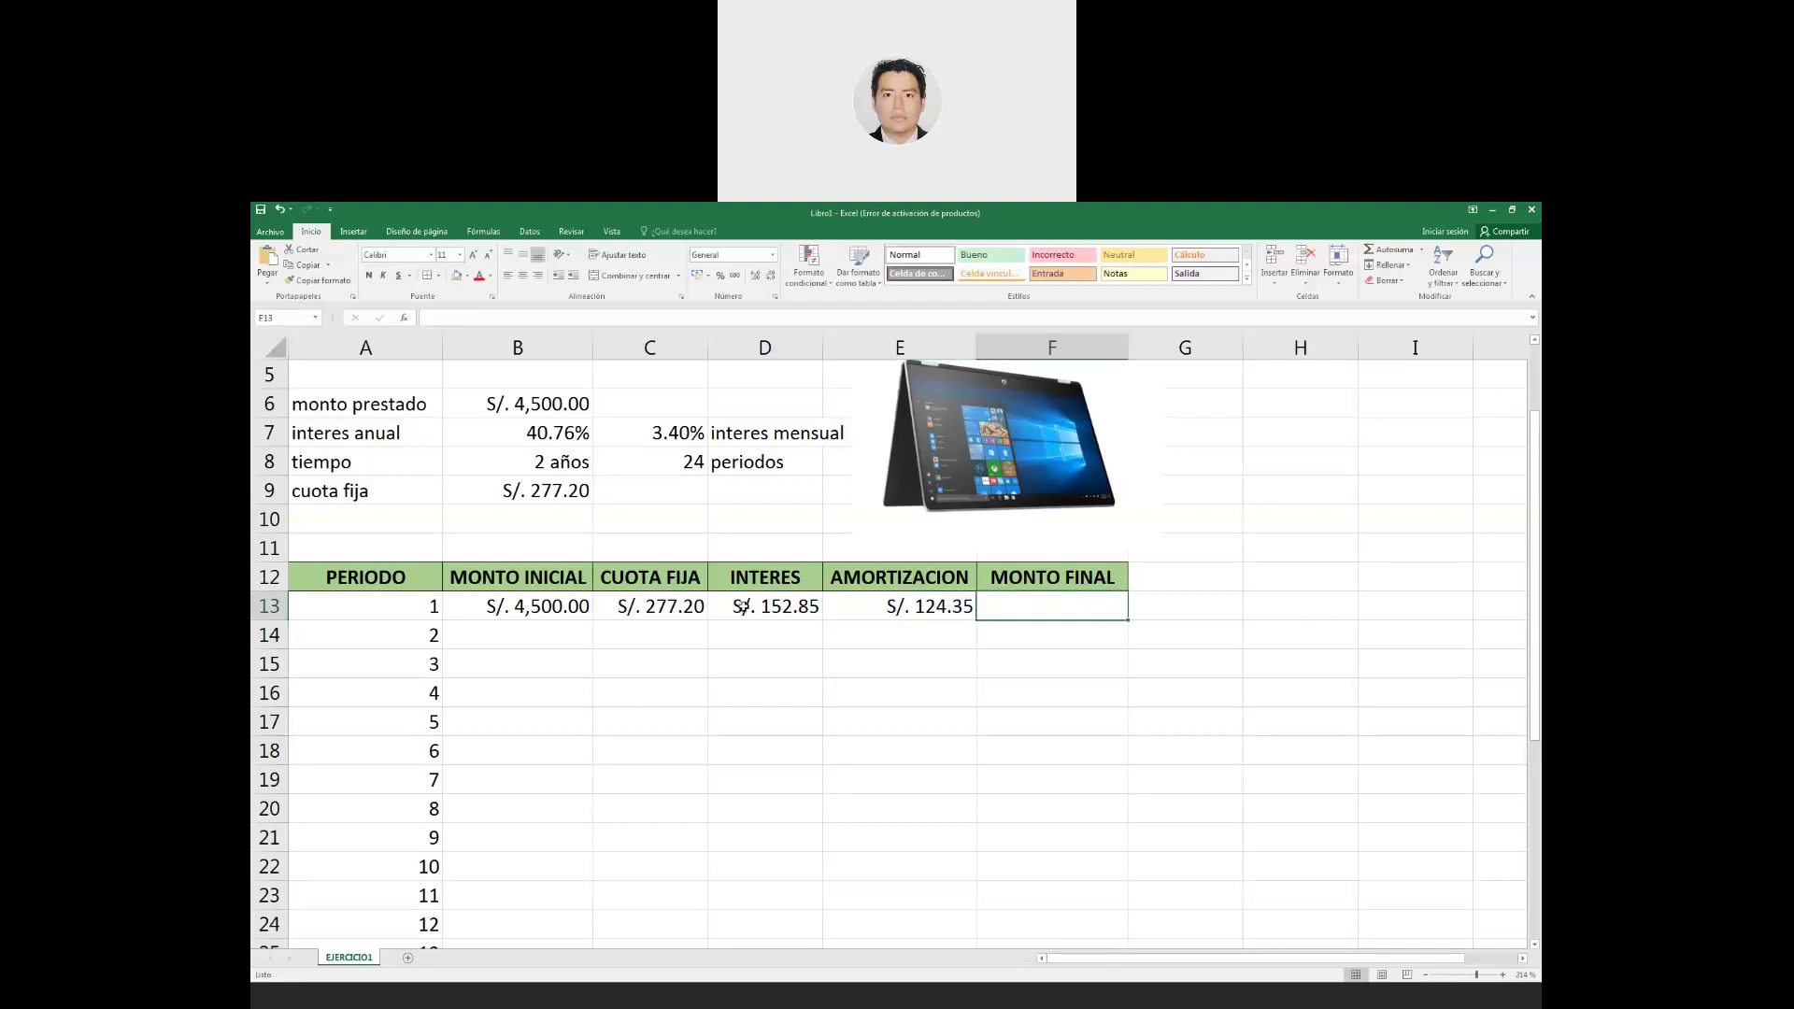
Enter =B13-E13 in F13 so period 1's final balance shows S/. 4,375.65.
{"action": "type", "text": "="}
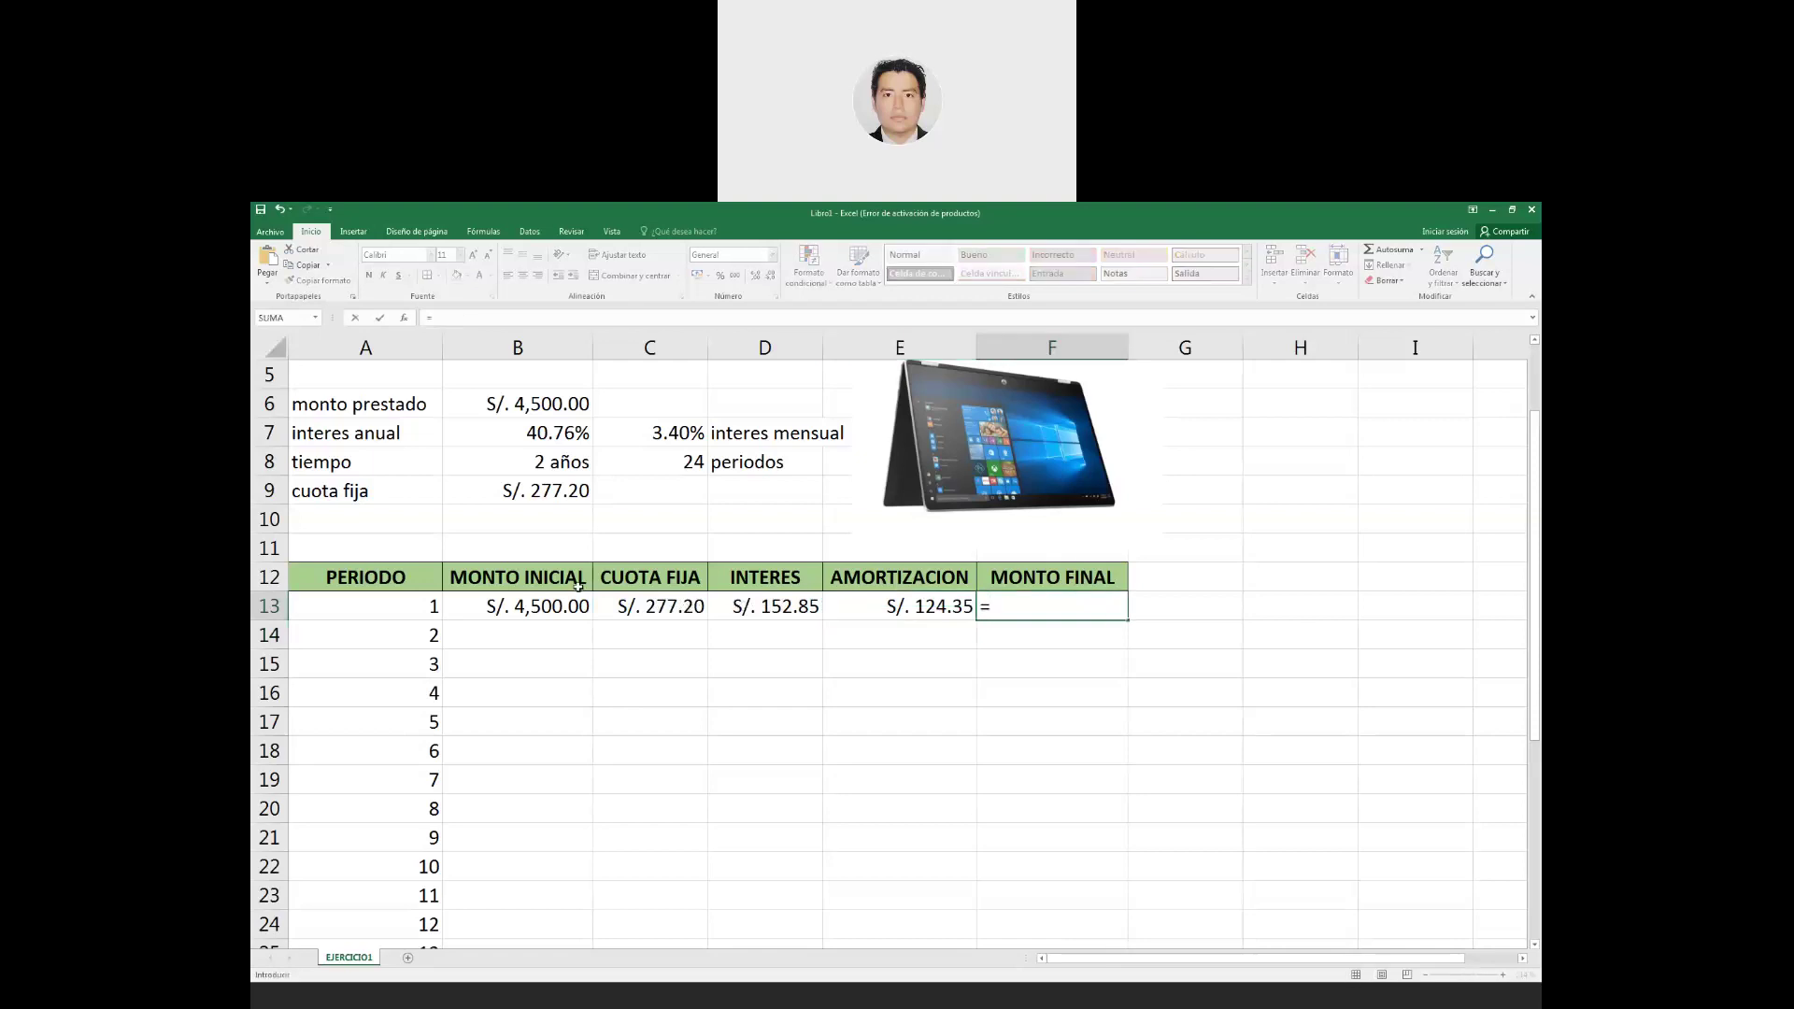
{"action": "left_click", "coordinate": [558, 606]}
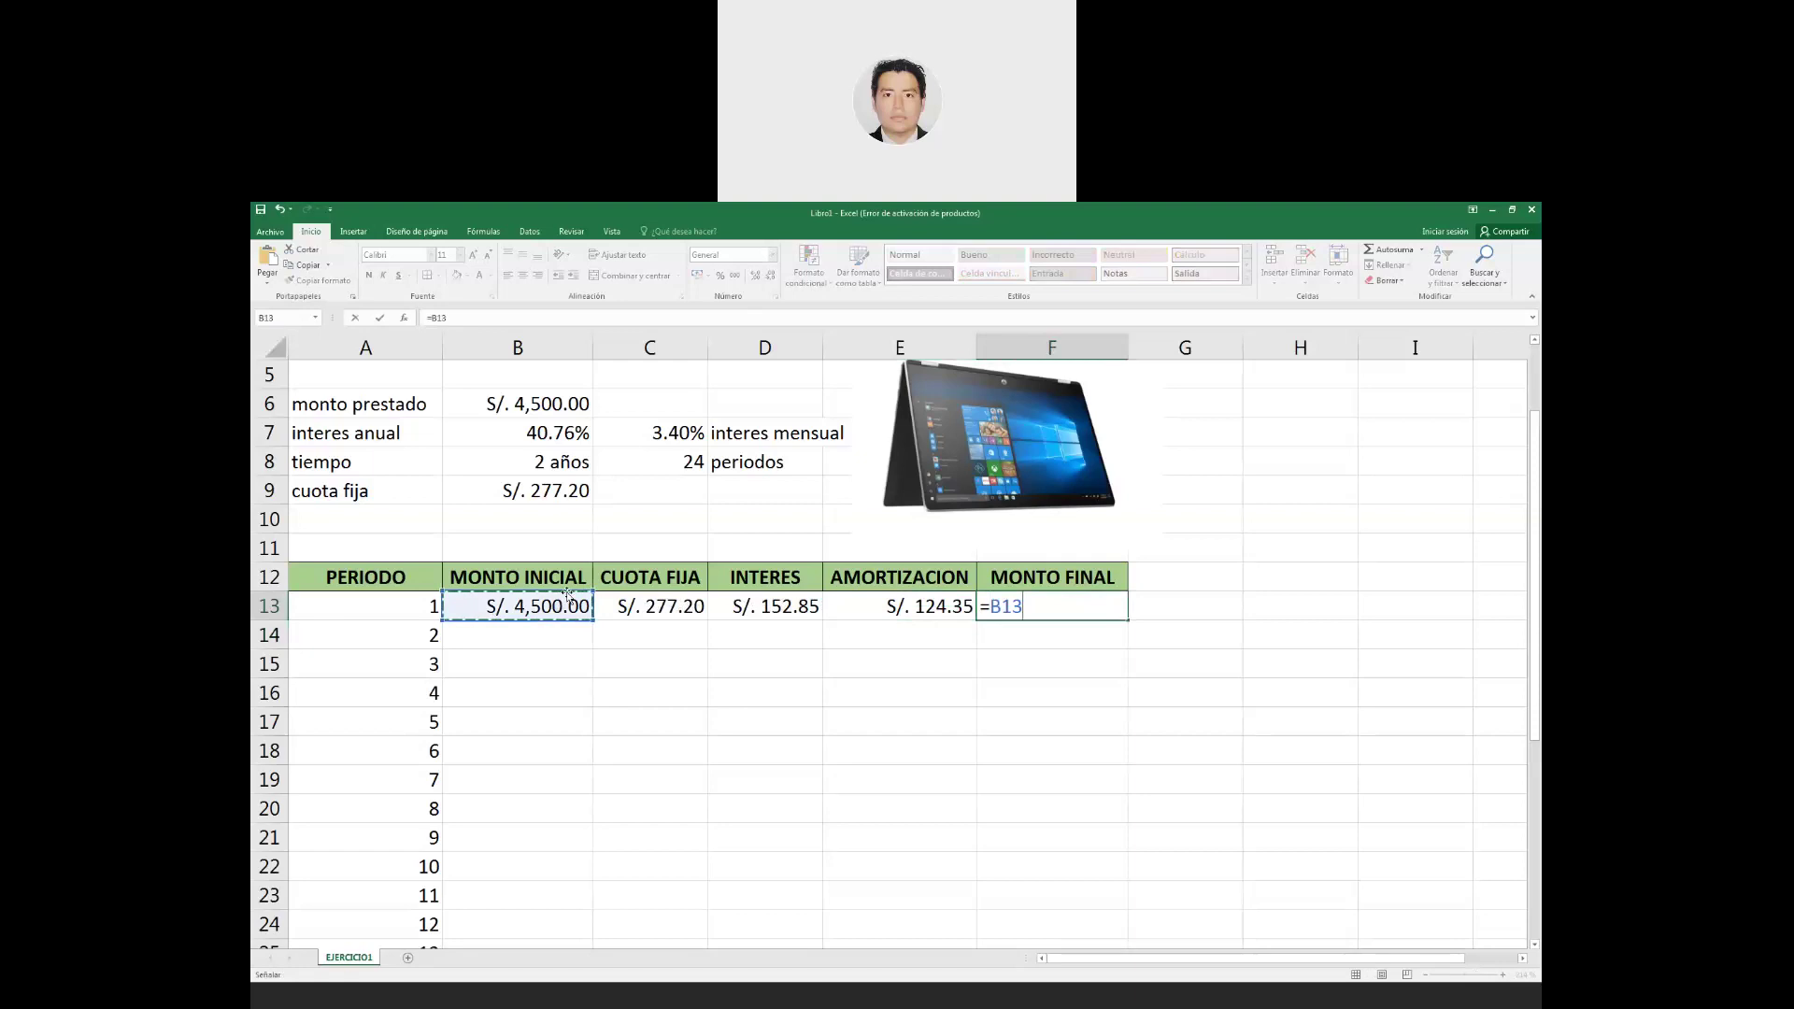
{"action": "type", "text": "-"}
{"action": "left_click", "coordinate": [920, 605]}
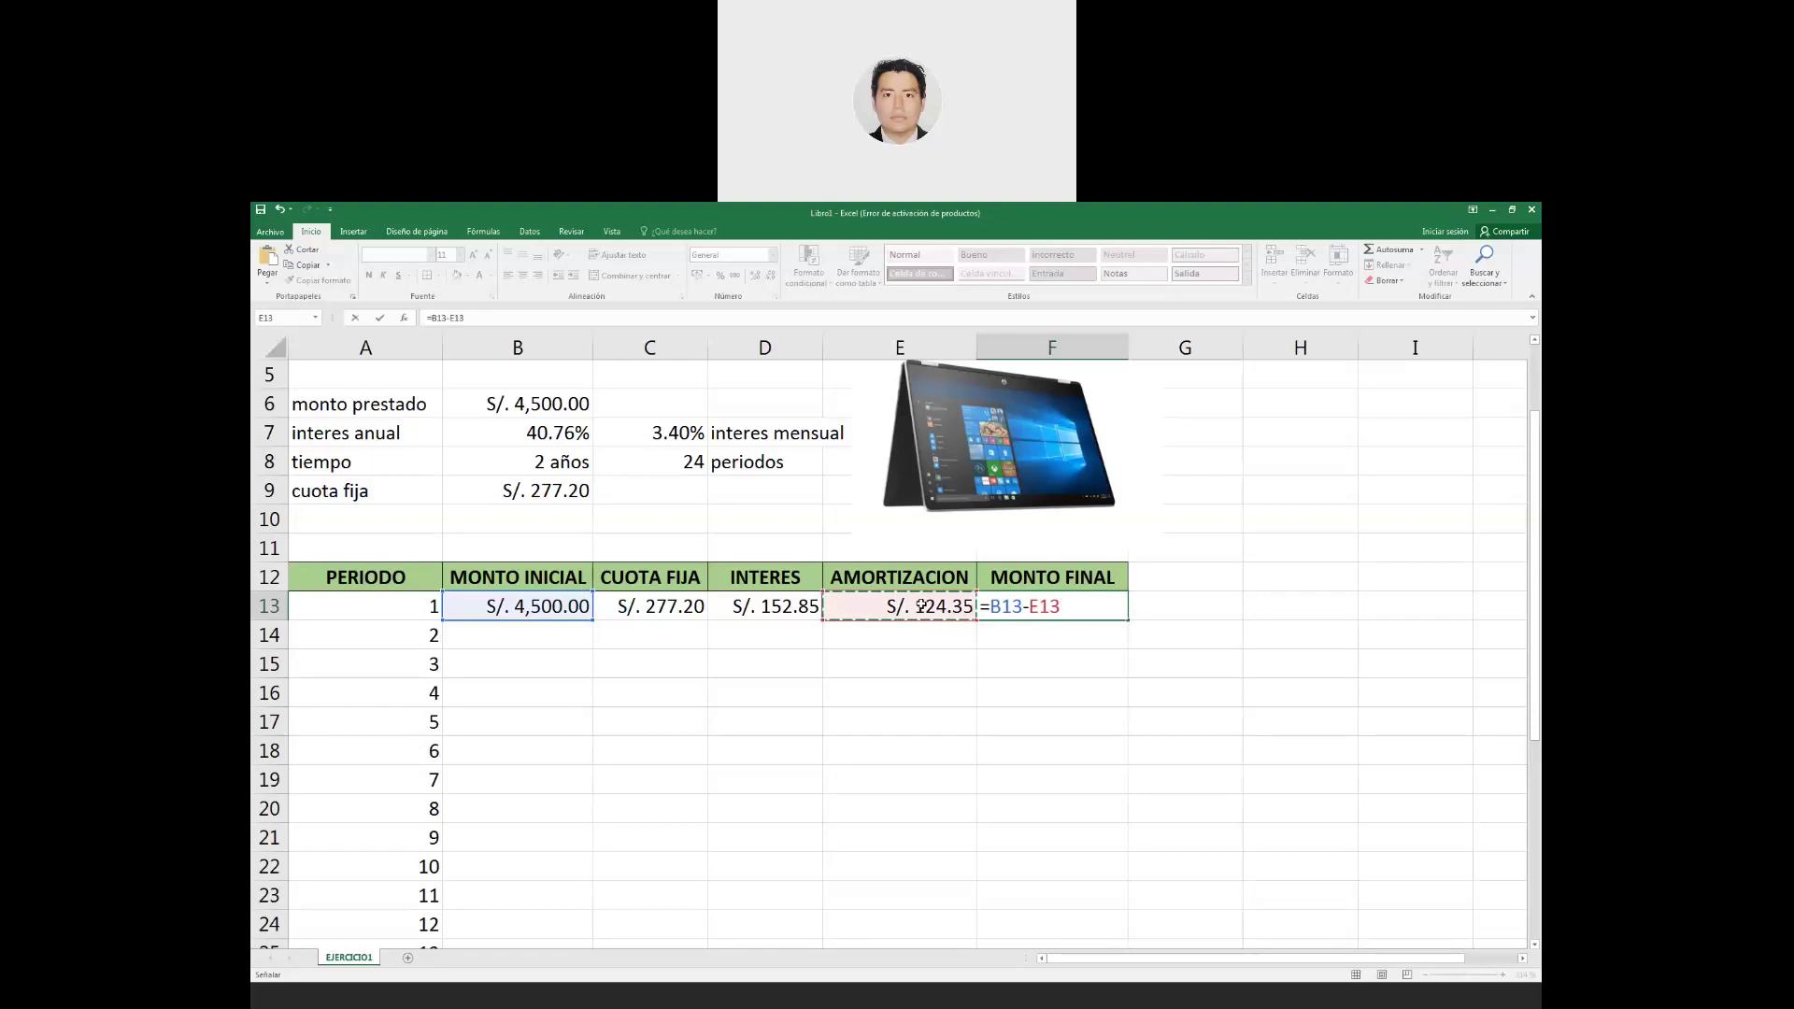
{"action": "key", "text": "Return"}
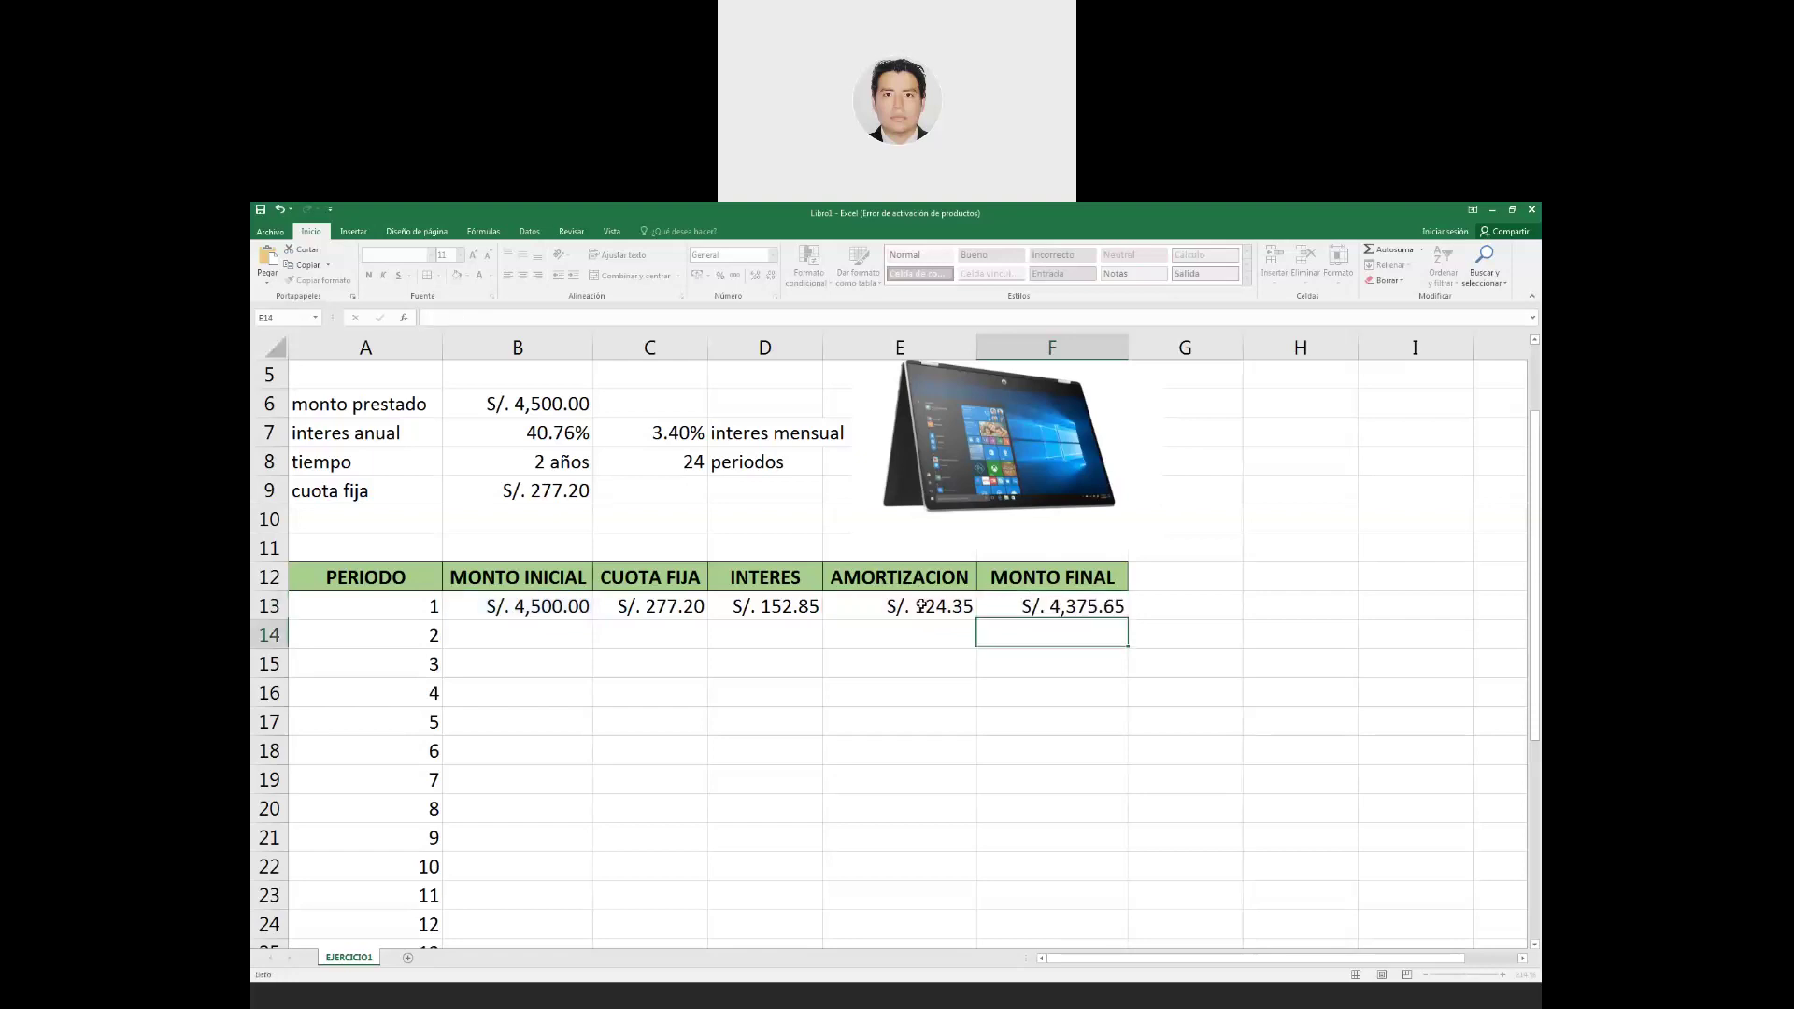
{"action": "key", "text": "Left"}
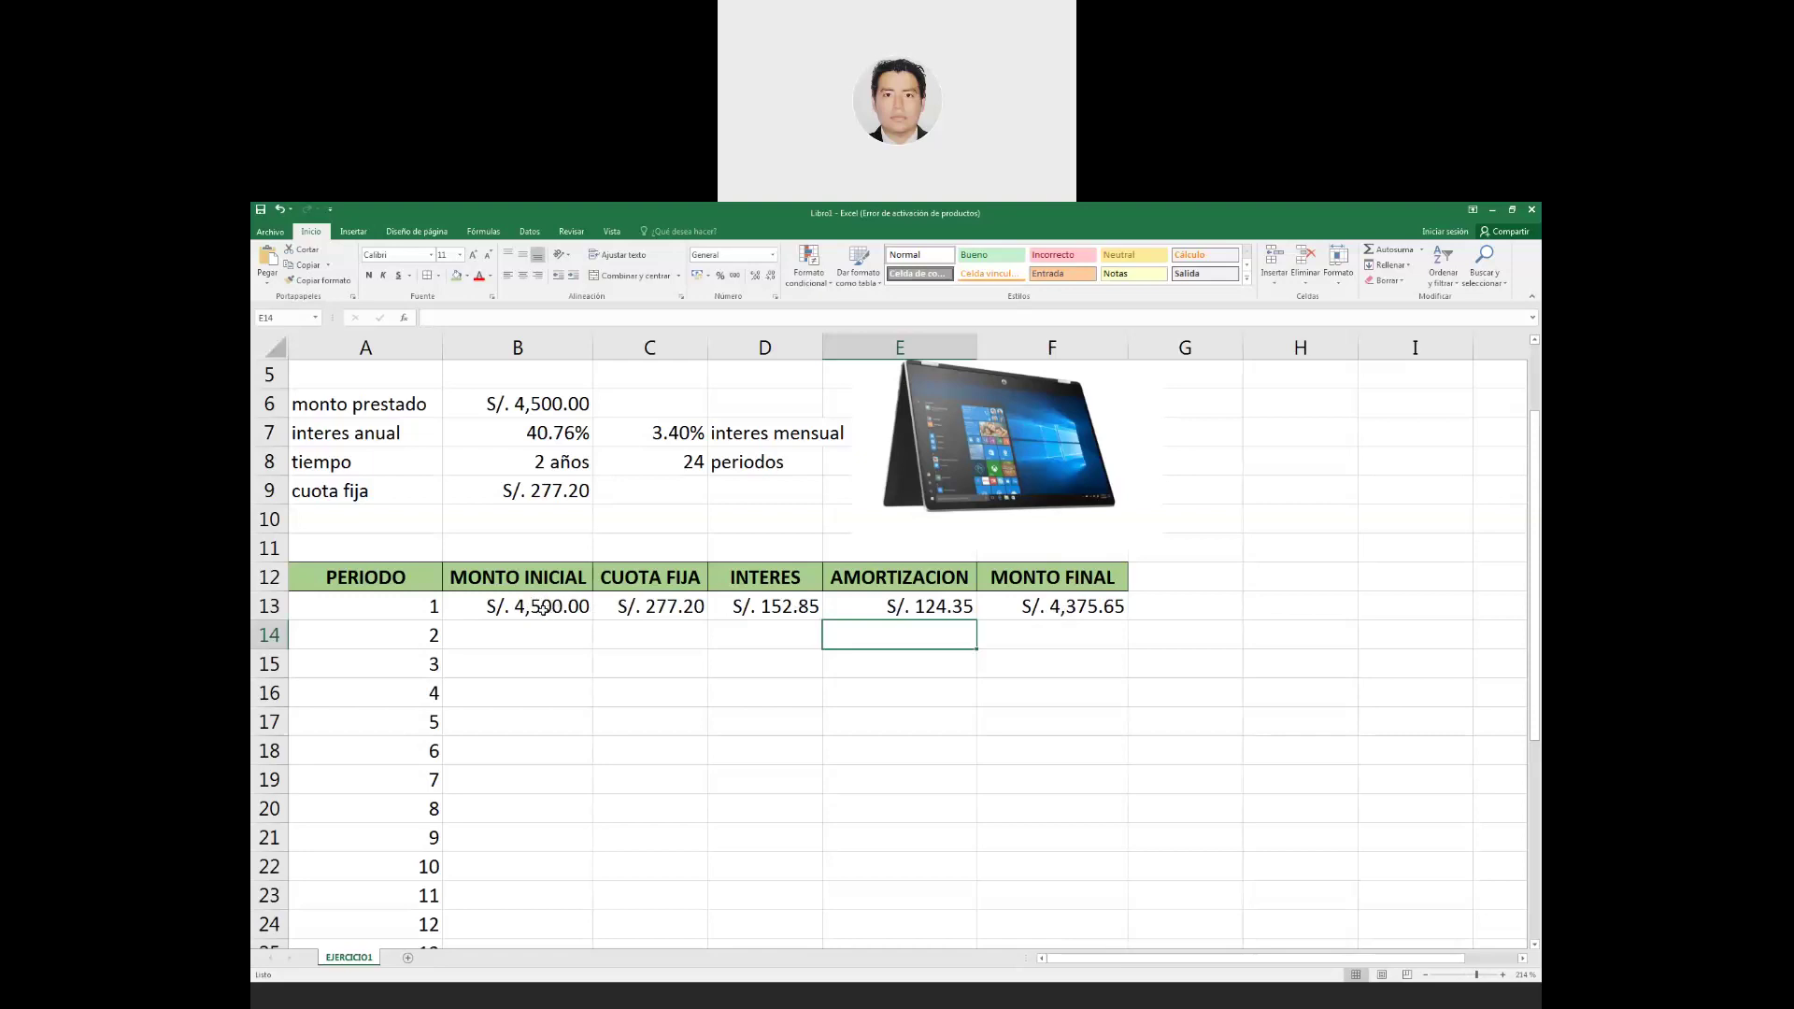
Delete the period 1 values in B13:F13, then select the header row A12:F12.
{"action": "left_click_drag", "start_coordinate": [543, 609], "coordinate": [1035, 611]}
{"action": "key", "text": "Delete"}
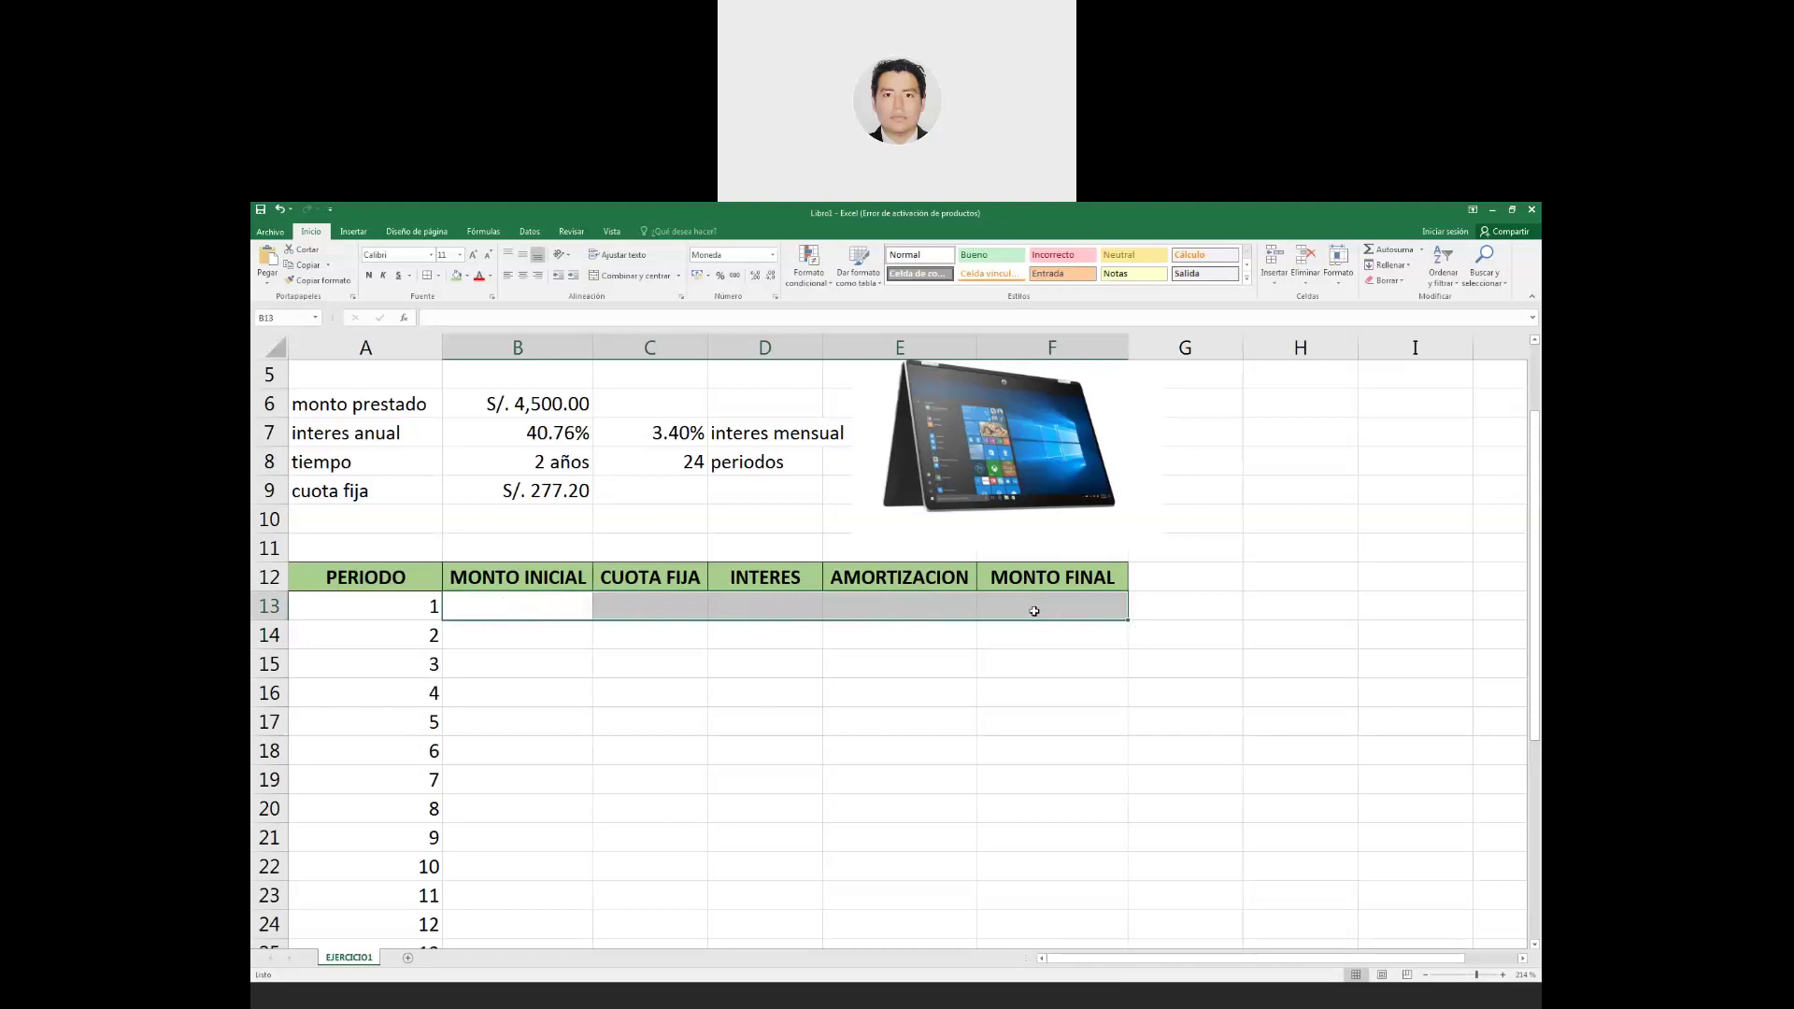
{"action": "left_click", "coordinate": [715, 646]}
{"action": "left_click", "coordinate": [569, 609]}
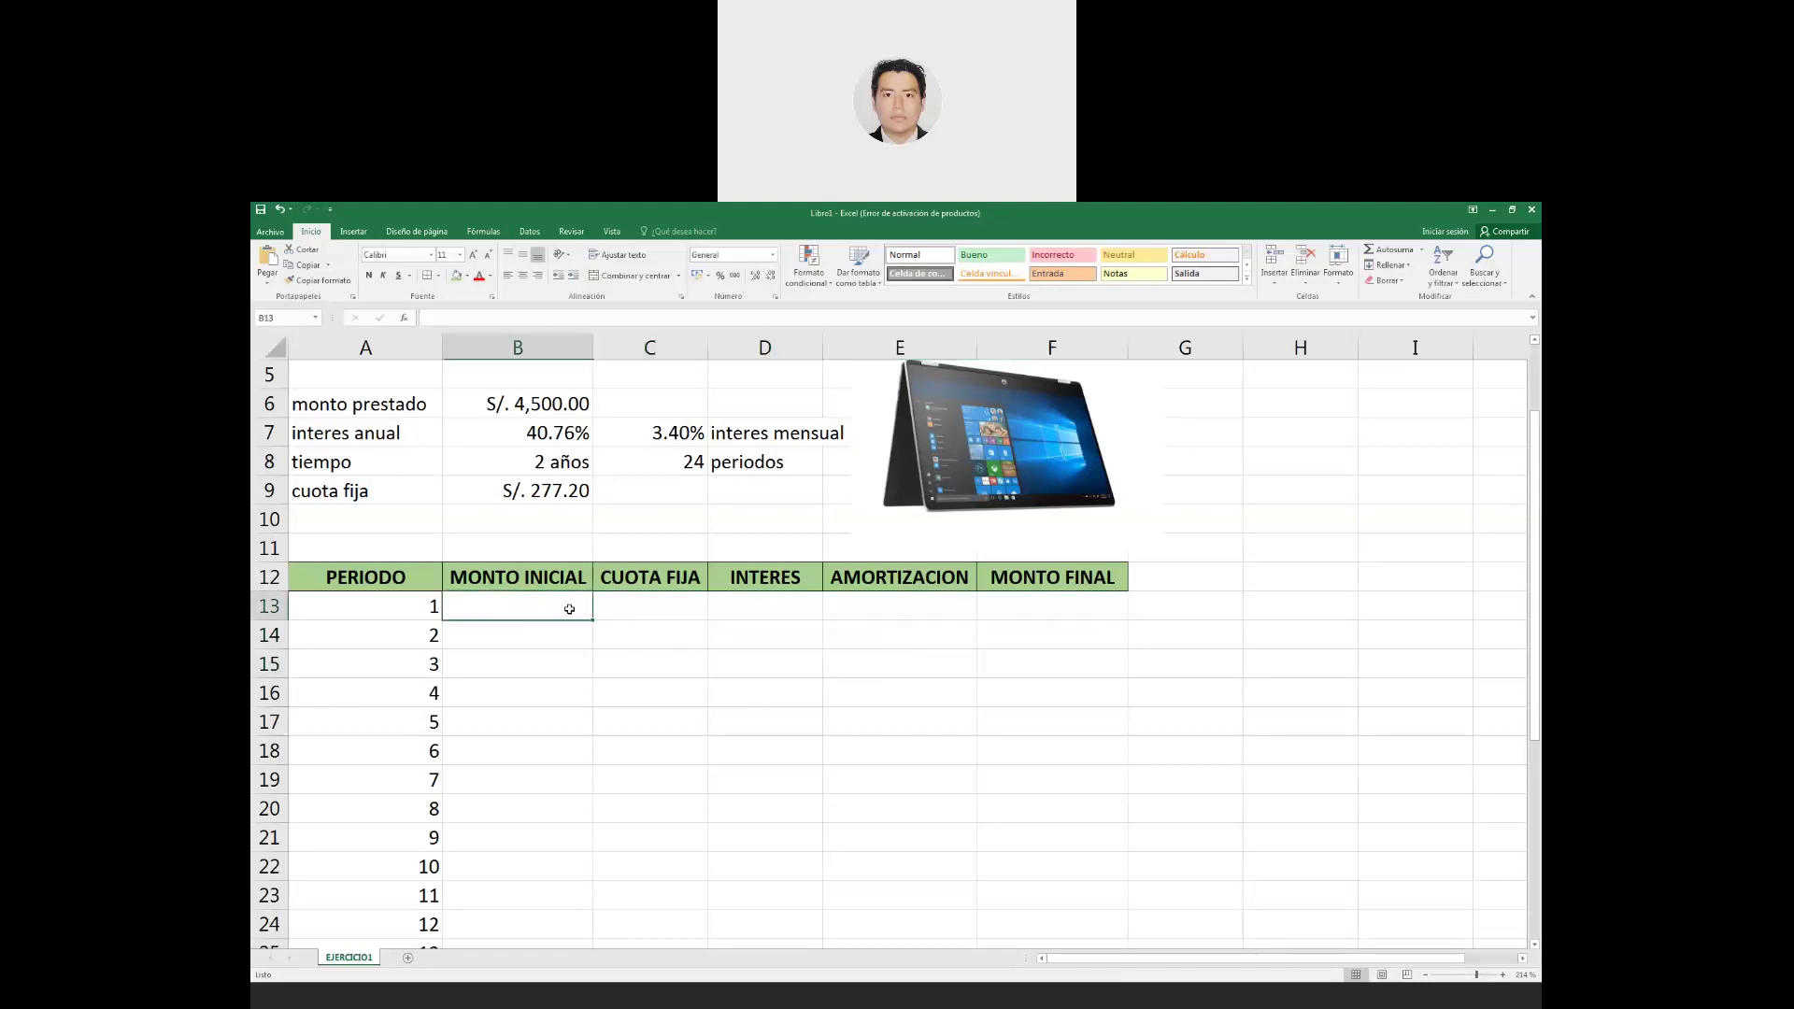
{"action": "left_click", "coordinate": [417, 616]}
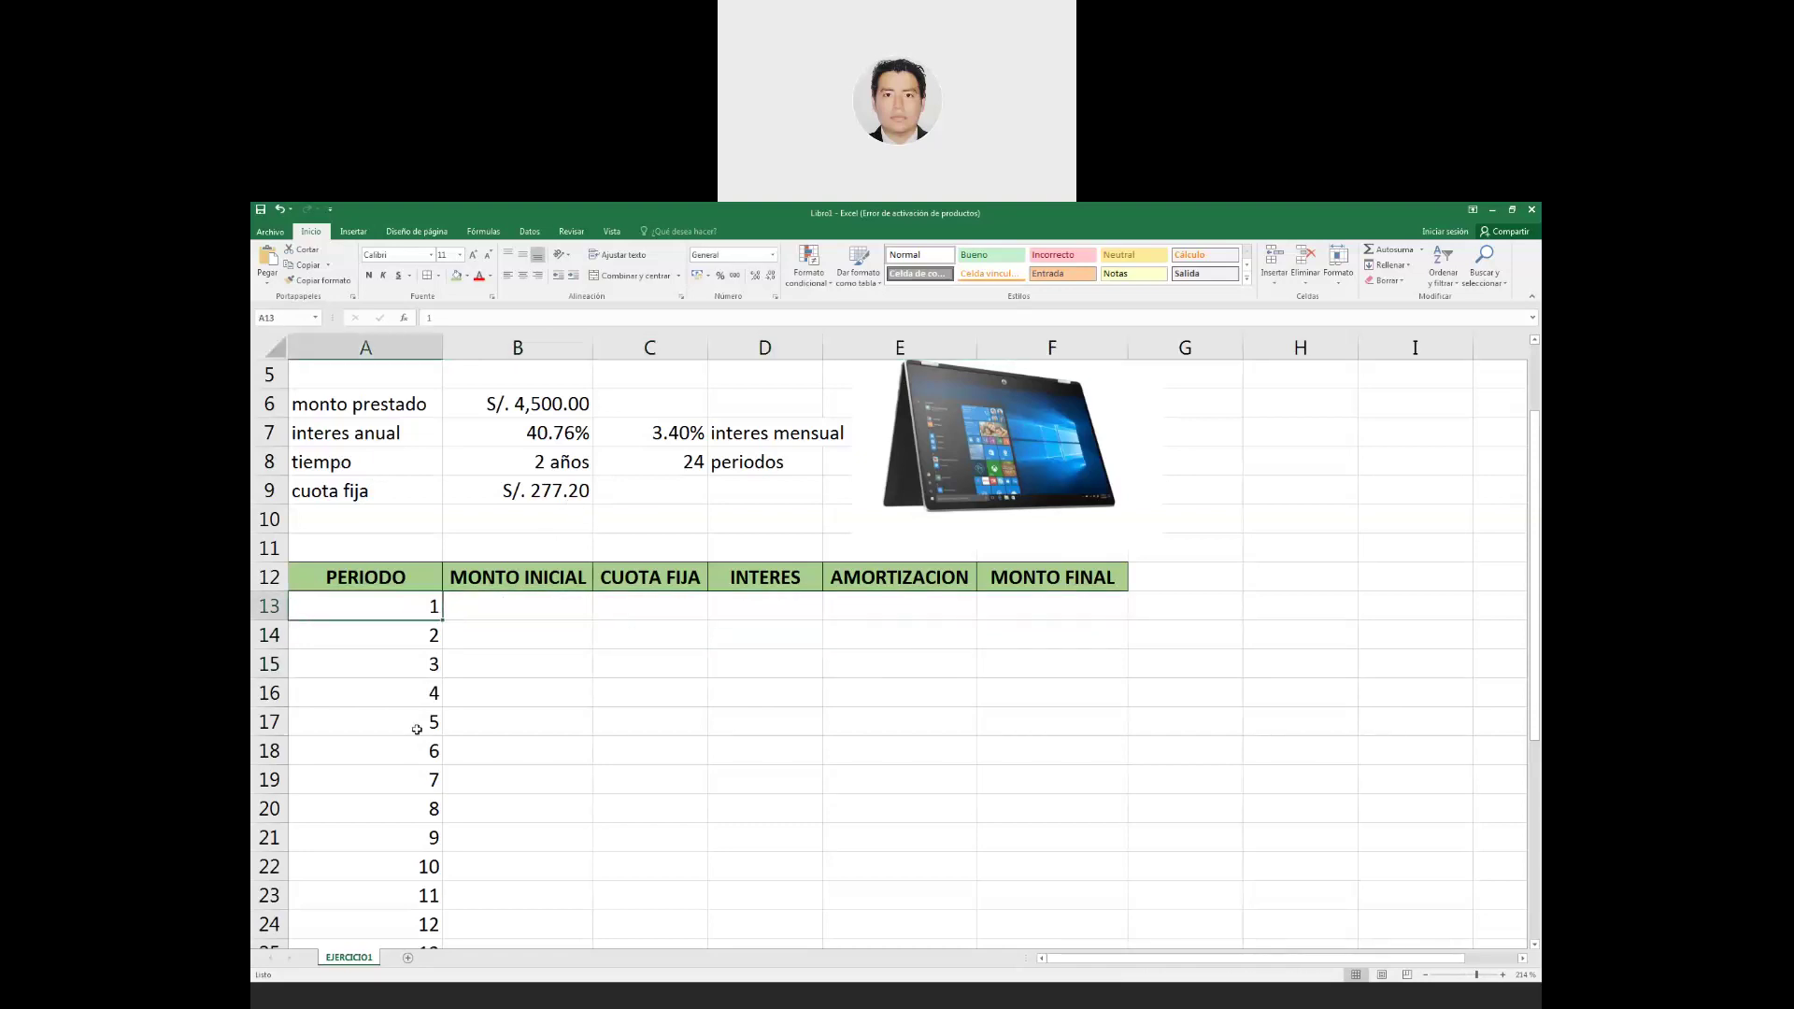
{"action": "mouse_move", "coordinate": [360, 587]}
{"action": "left_mouse_down"}
{"action": "mouse_move", "coordinate": [1089, 806]}
{"action": "mouse_move", "coordinate": [1117, 577]}
{"action": "left_mouse_up"}
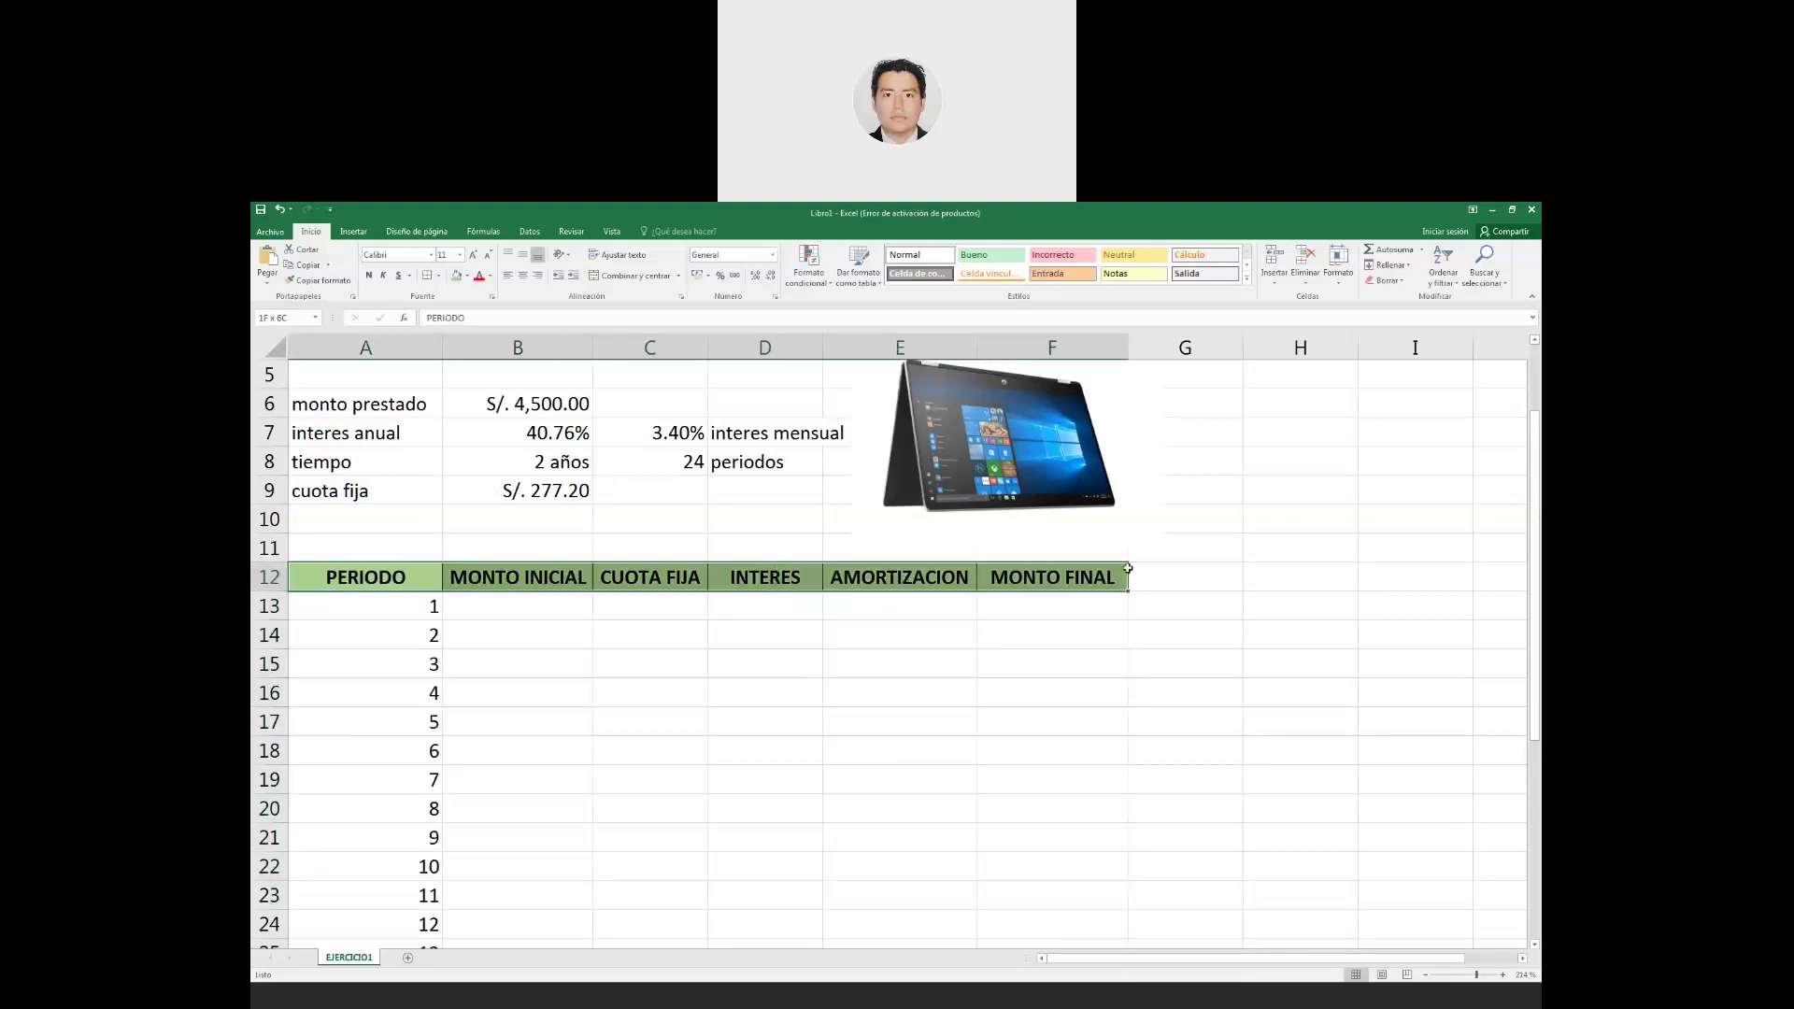
{"action": "left_click", "coordinate": [383, 585]}
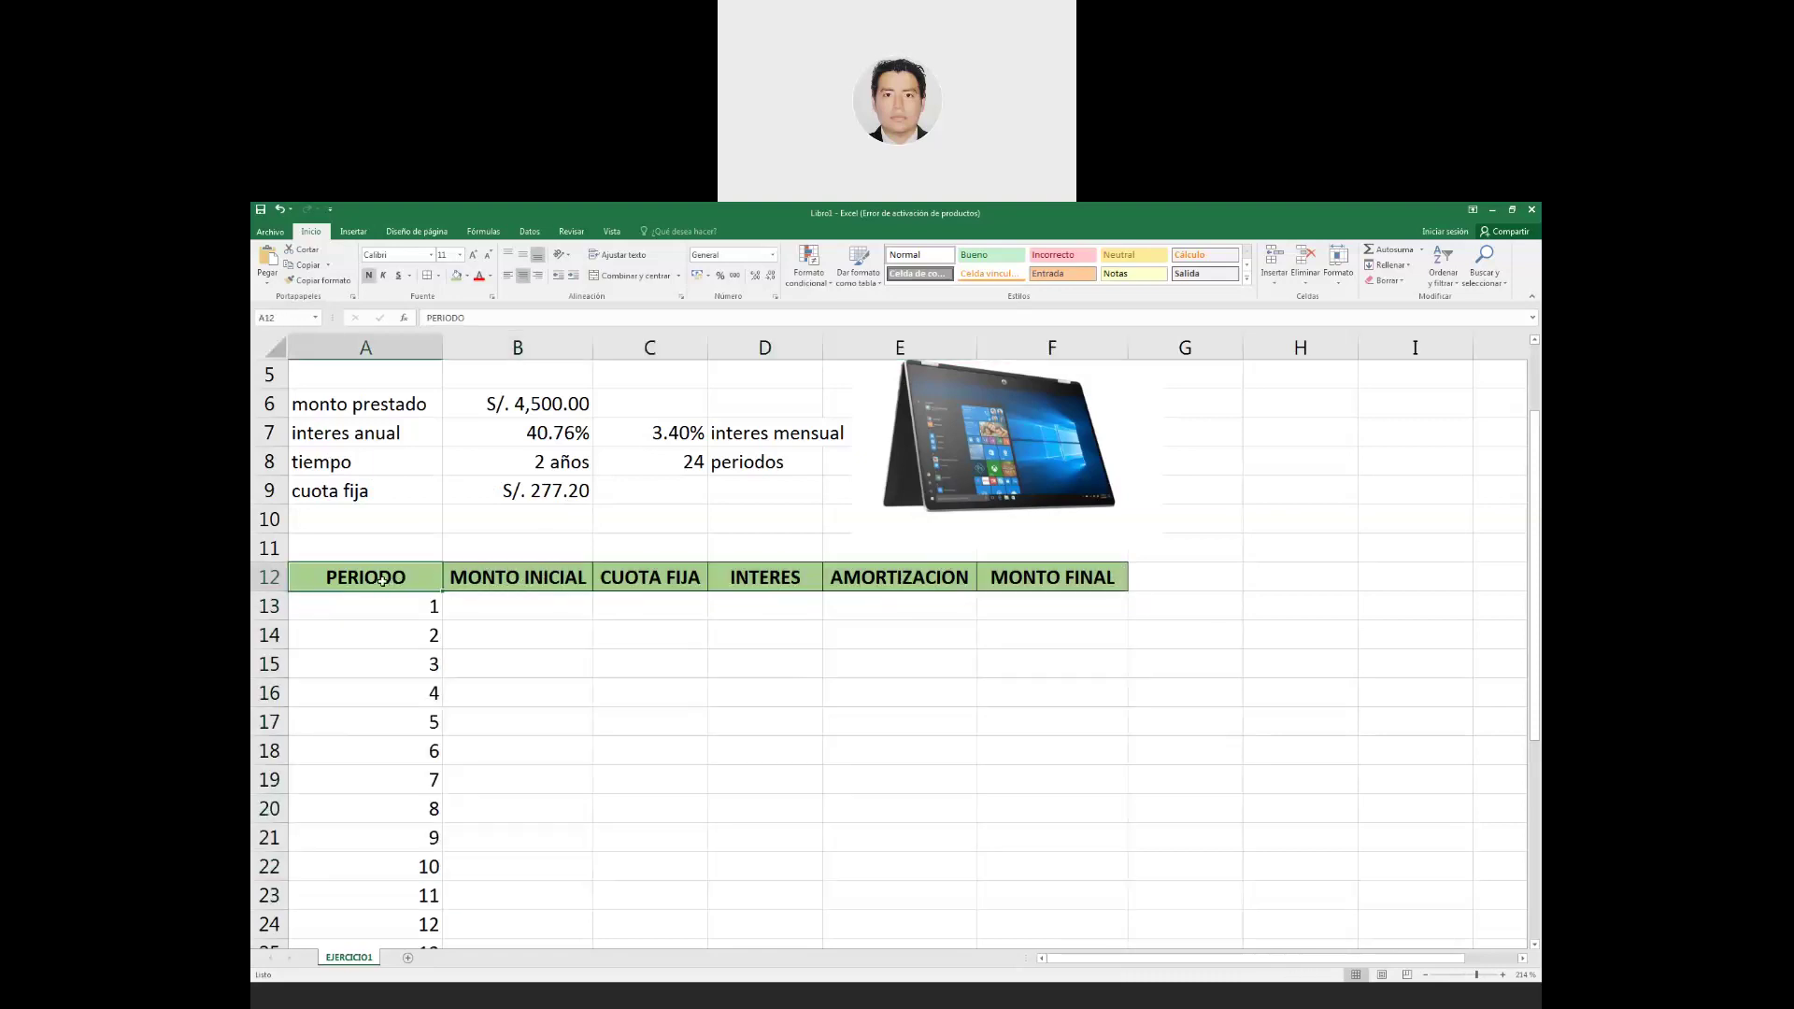
{"action": "left_click", "coordinate": [521, 578]}
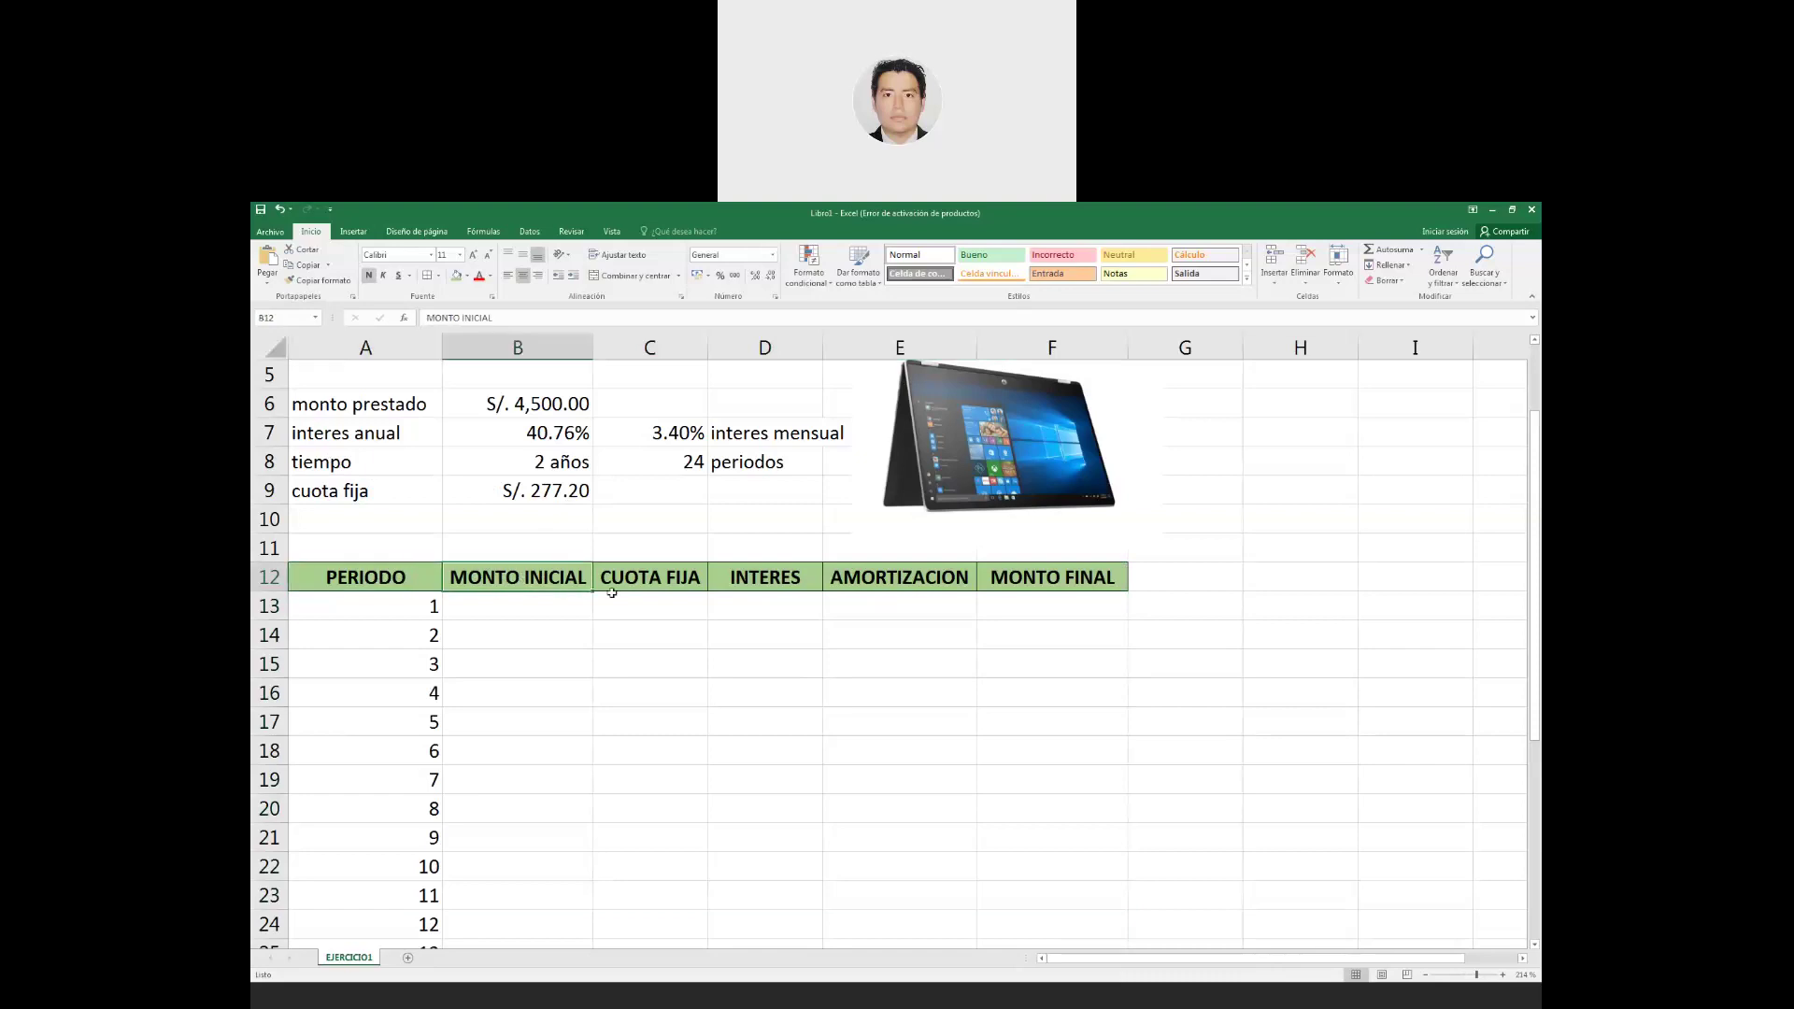
{"action": "left_click", "coordinate": [674, 581]}
{"action": "left_click", "coordinate": [791, 589]}
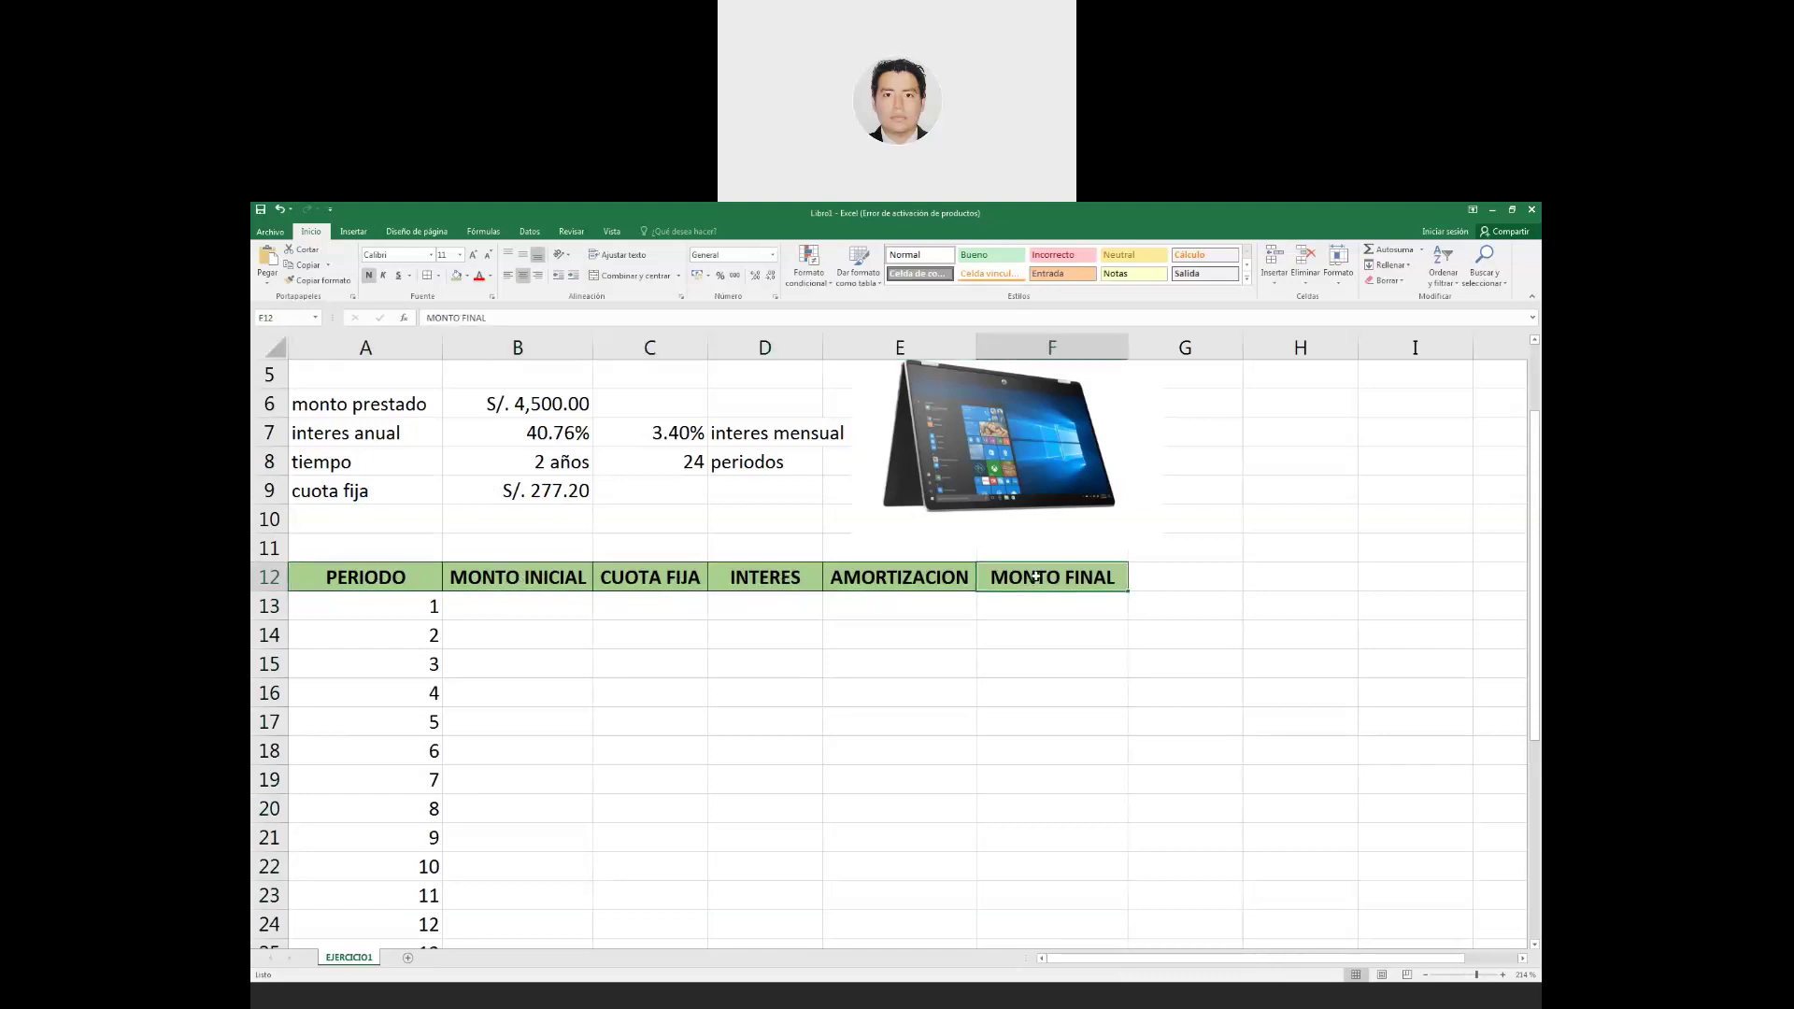
{"action": "left_click", "coordinate": [376, 603]}
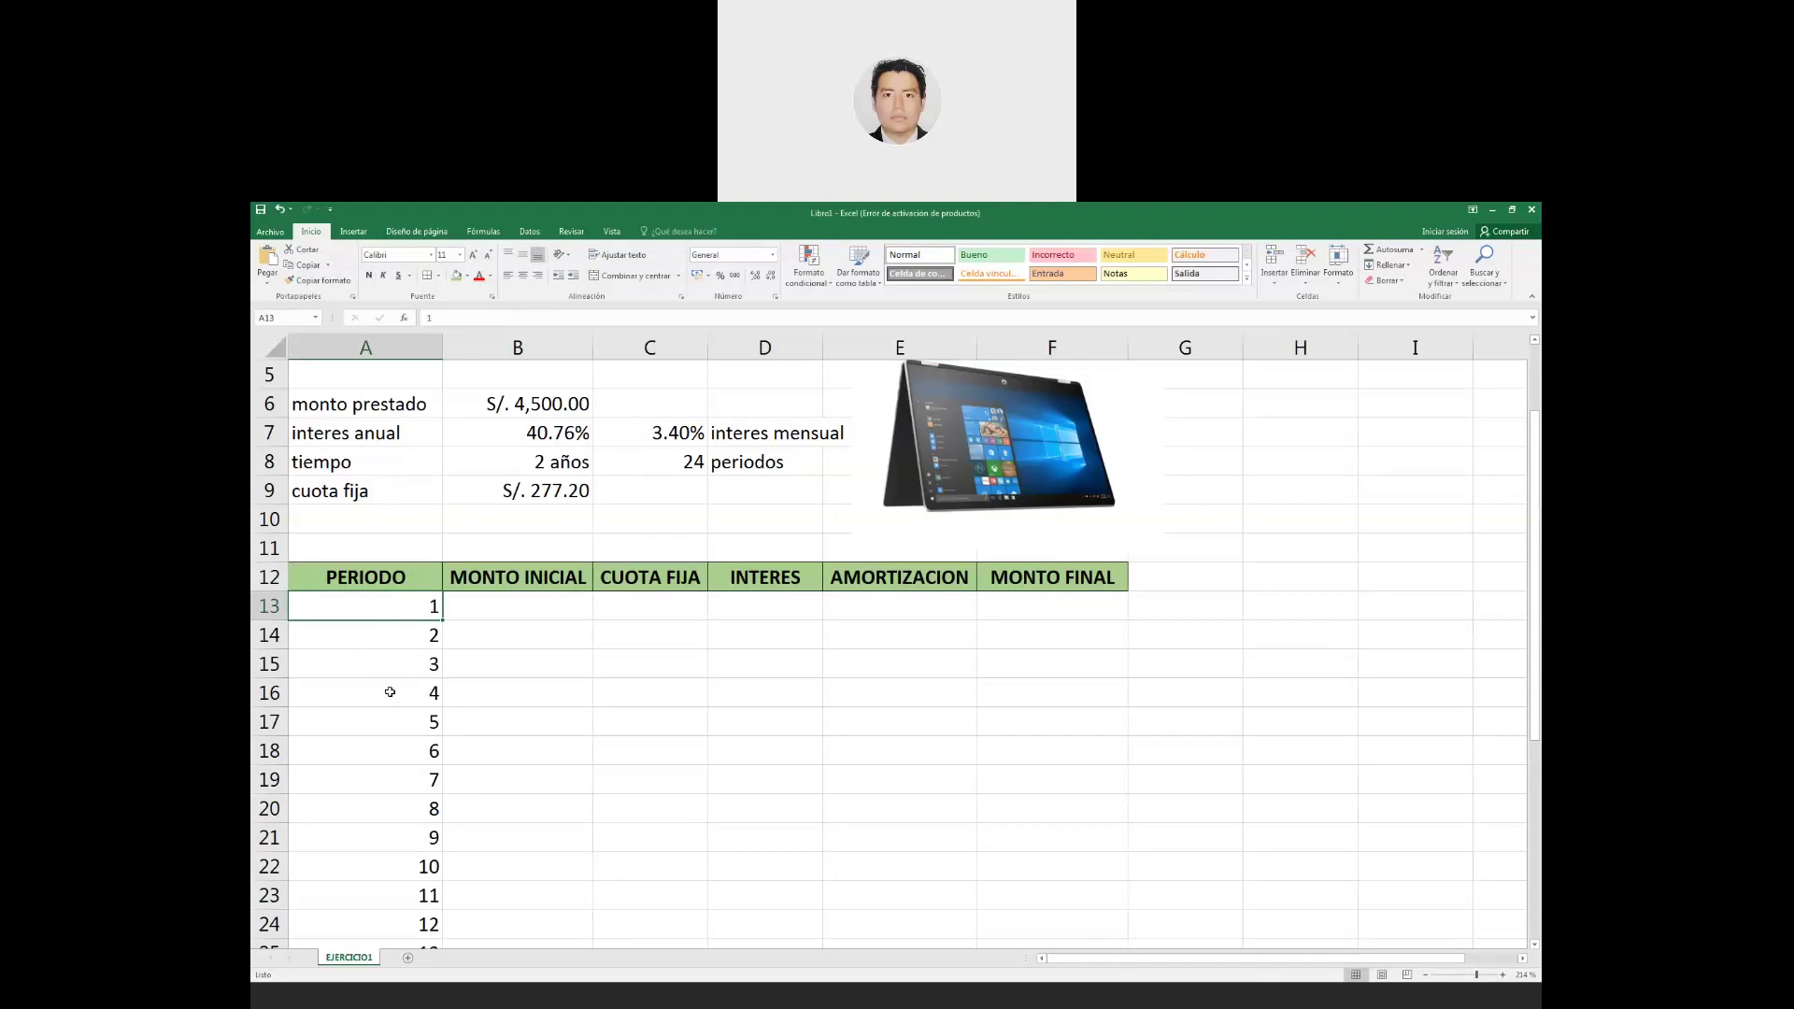
{"action": "scroll", "coordinate": [385, 669], "scroll_direction": "down", "scroll_amount": 3}
{"action": "scroll", "coordinate": [381, 822], "scroll_direction": "down", "scroll_amount": 2}
{"action": "scroll", "coordinate": [392, 804], "scroll_direction": "up", "scroll_amount": 6}
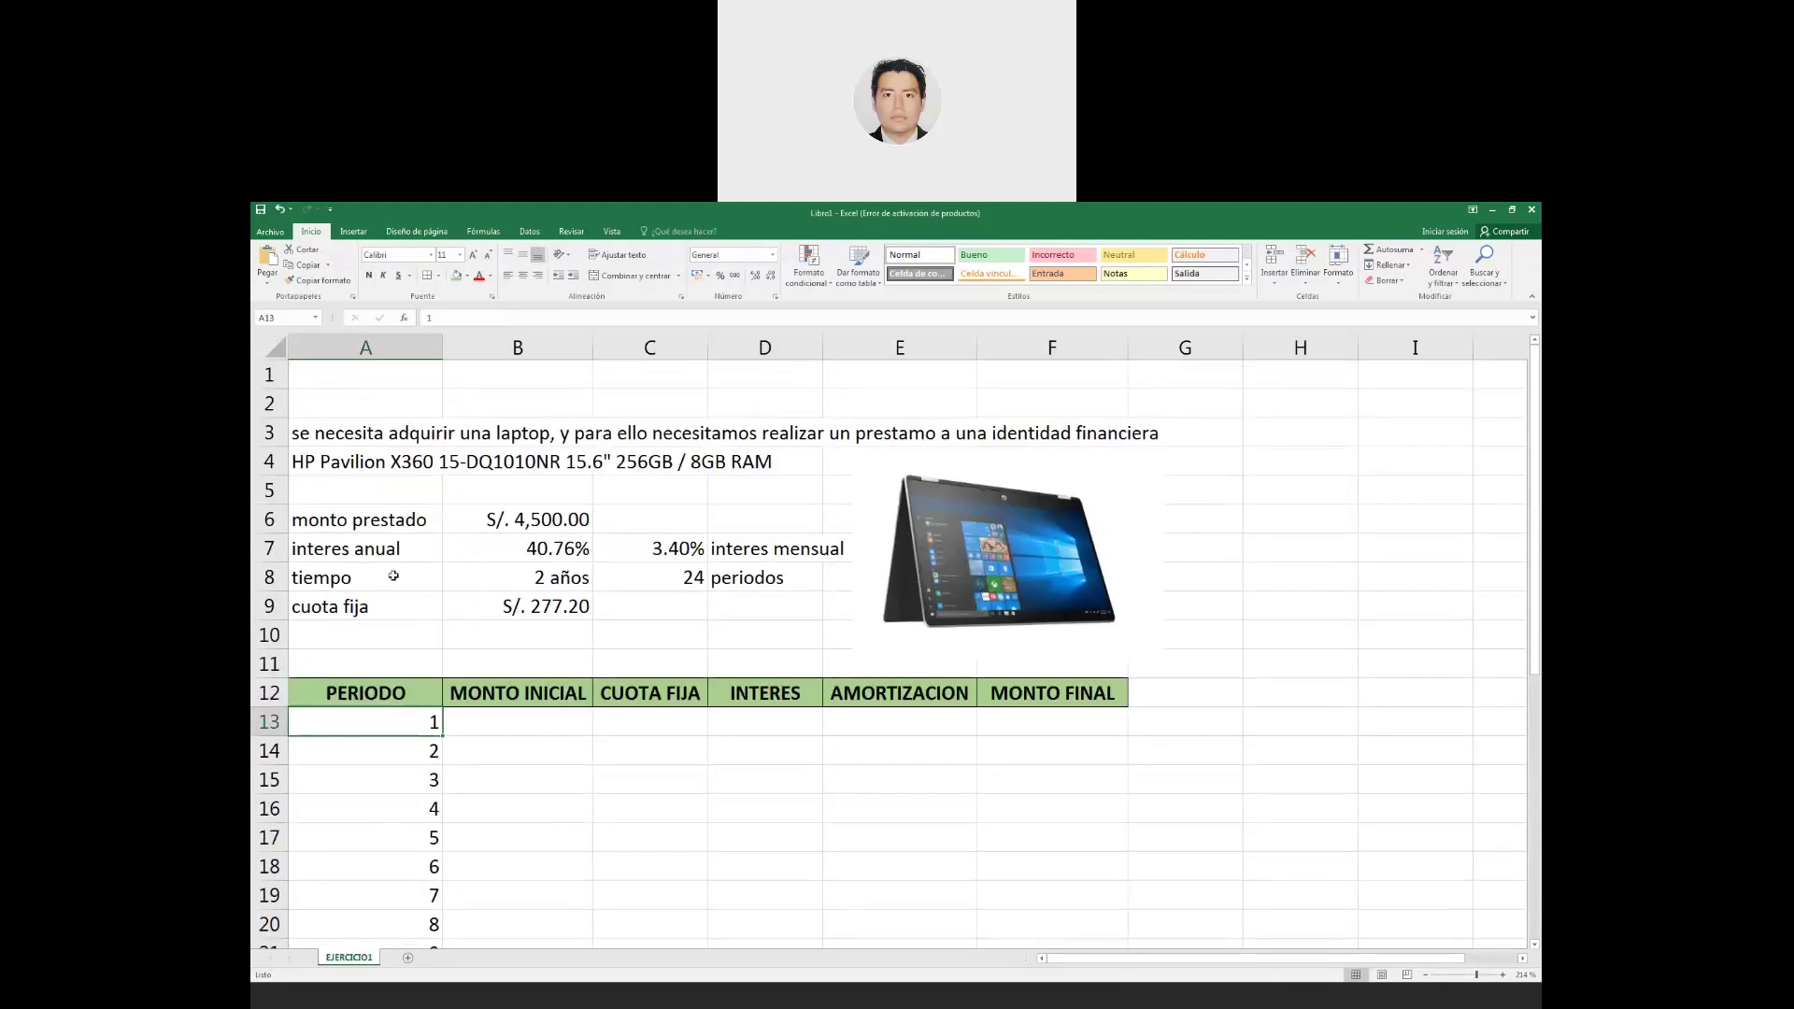
{"action": "scroll", "coordinate": [355, 561], "scroll_direction": "down", "scroll_amount": 1}
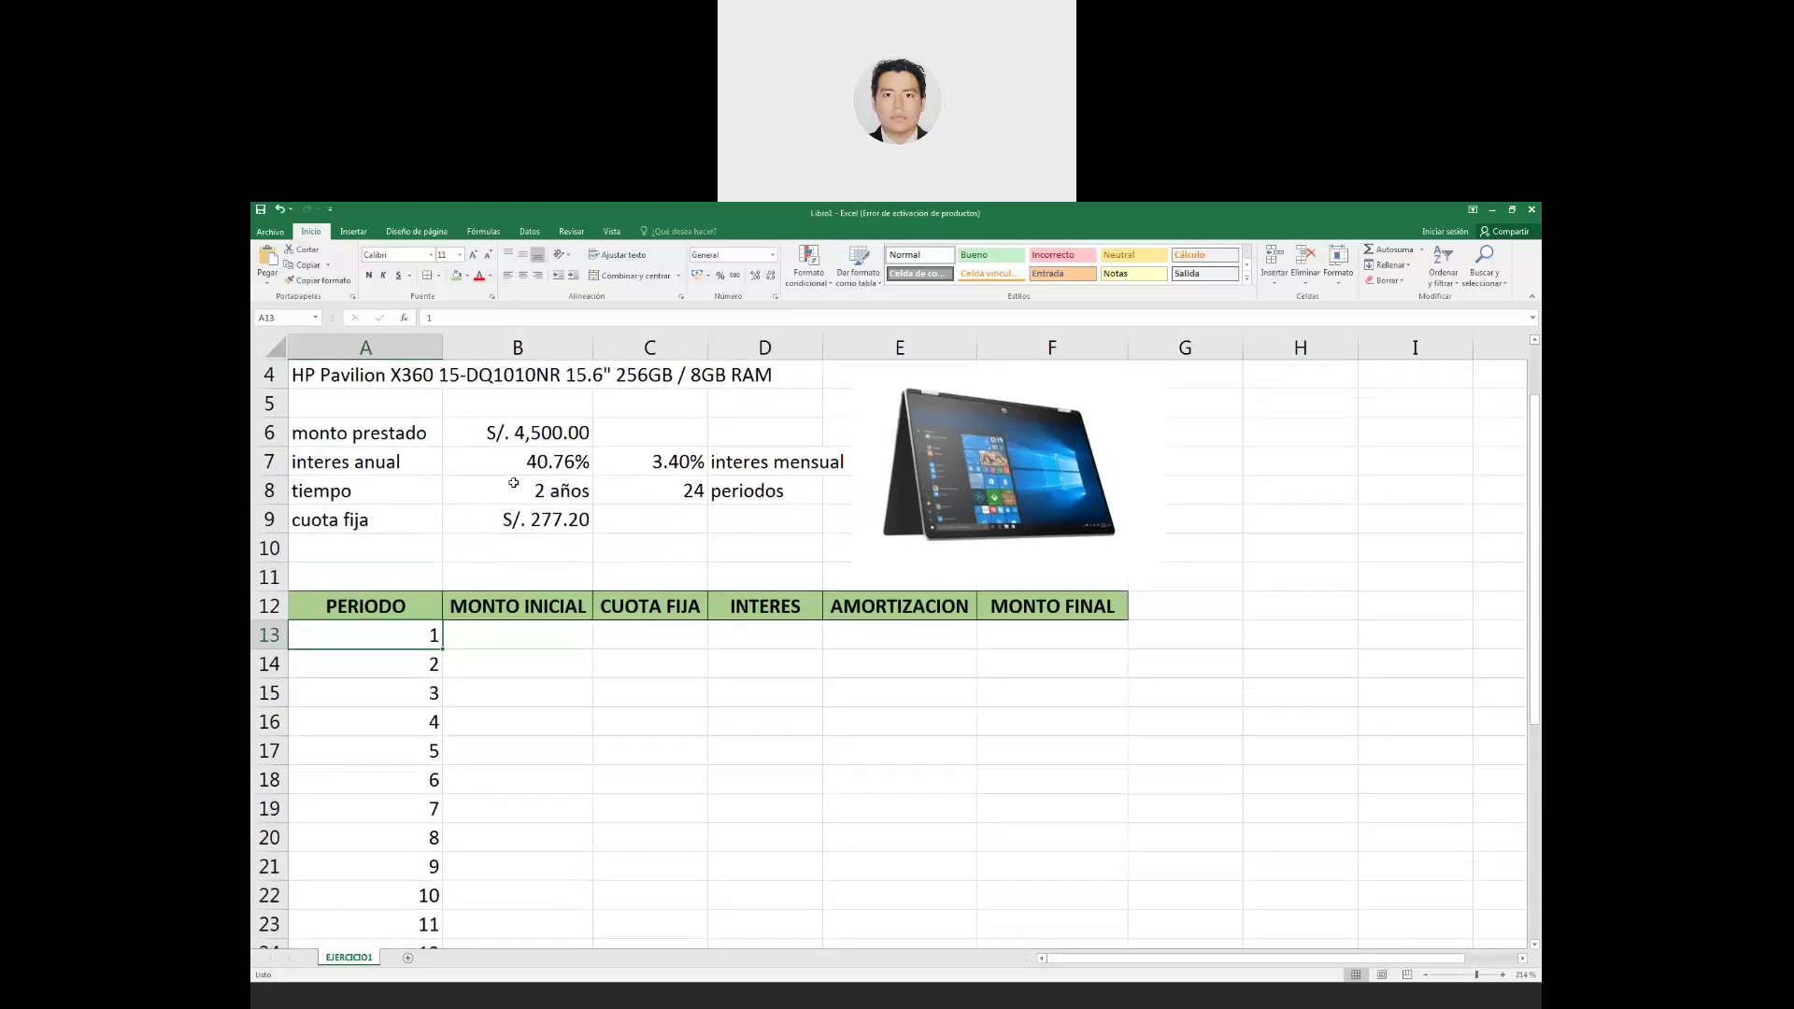
{"action": "left_click", "coordinate": [632, 493]}
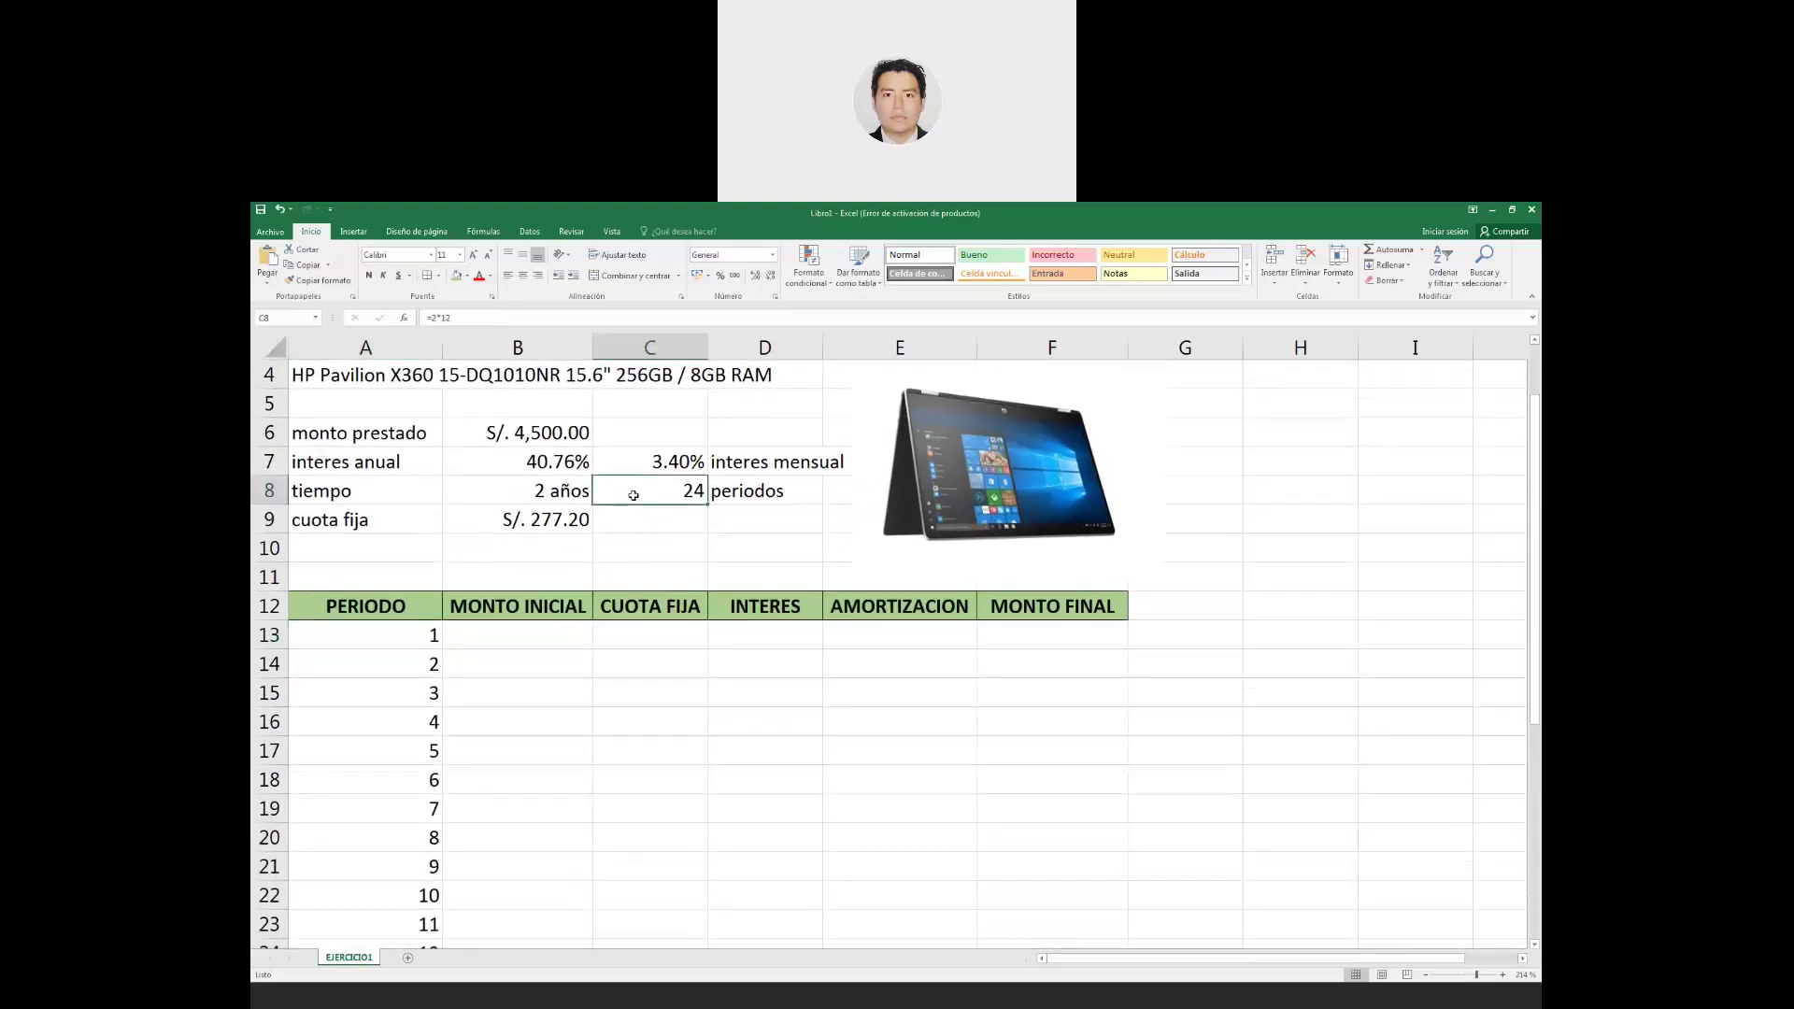
{"action": "scroll", "coordinate": [392, 671], "scroll_direction": "down", "scroll_amount": 1}
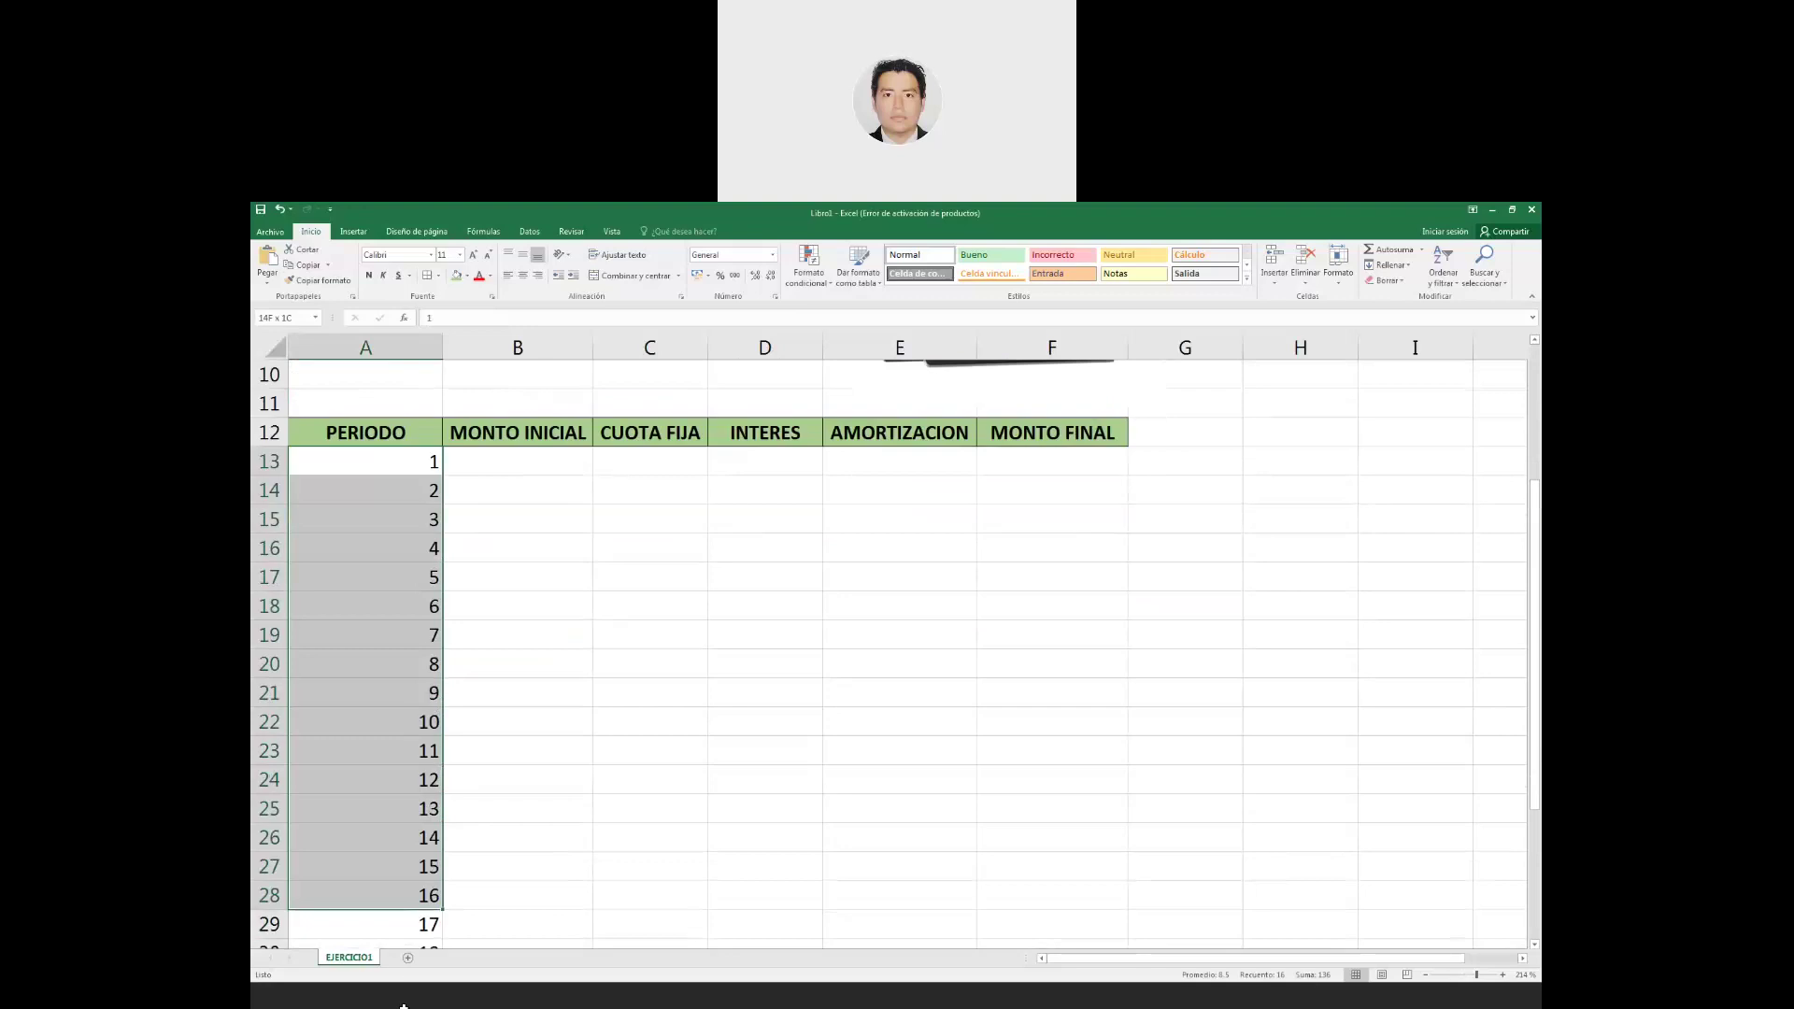
{"action": "left_click_drag", "start_coordinate": [406, 573], "coordinate": [415, 925]}
{"action": "scroll", "coordinate": [415, 913], "scroll_direction": "up", "scroll_amount": 3}
{"action": "scroll", "coordinate": [415, 913], "scroll_direction": "up", "scroll_amount": 1}
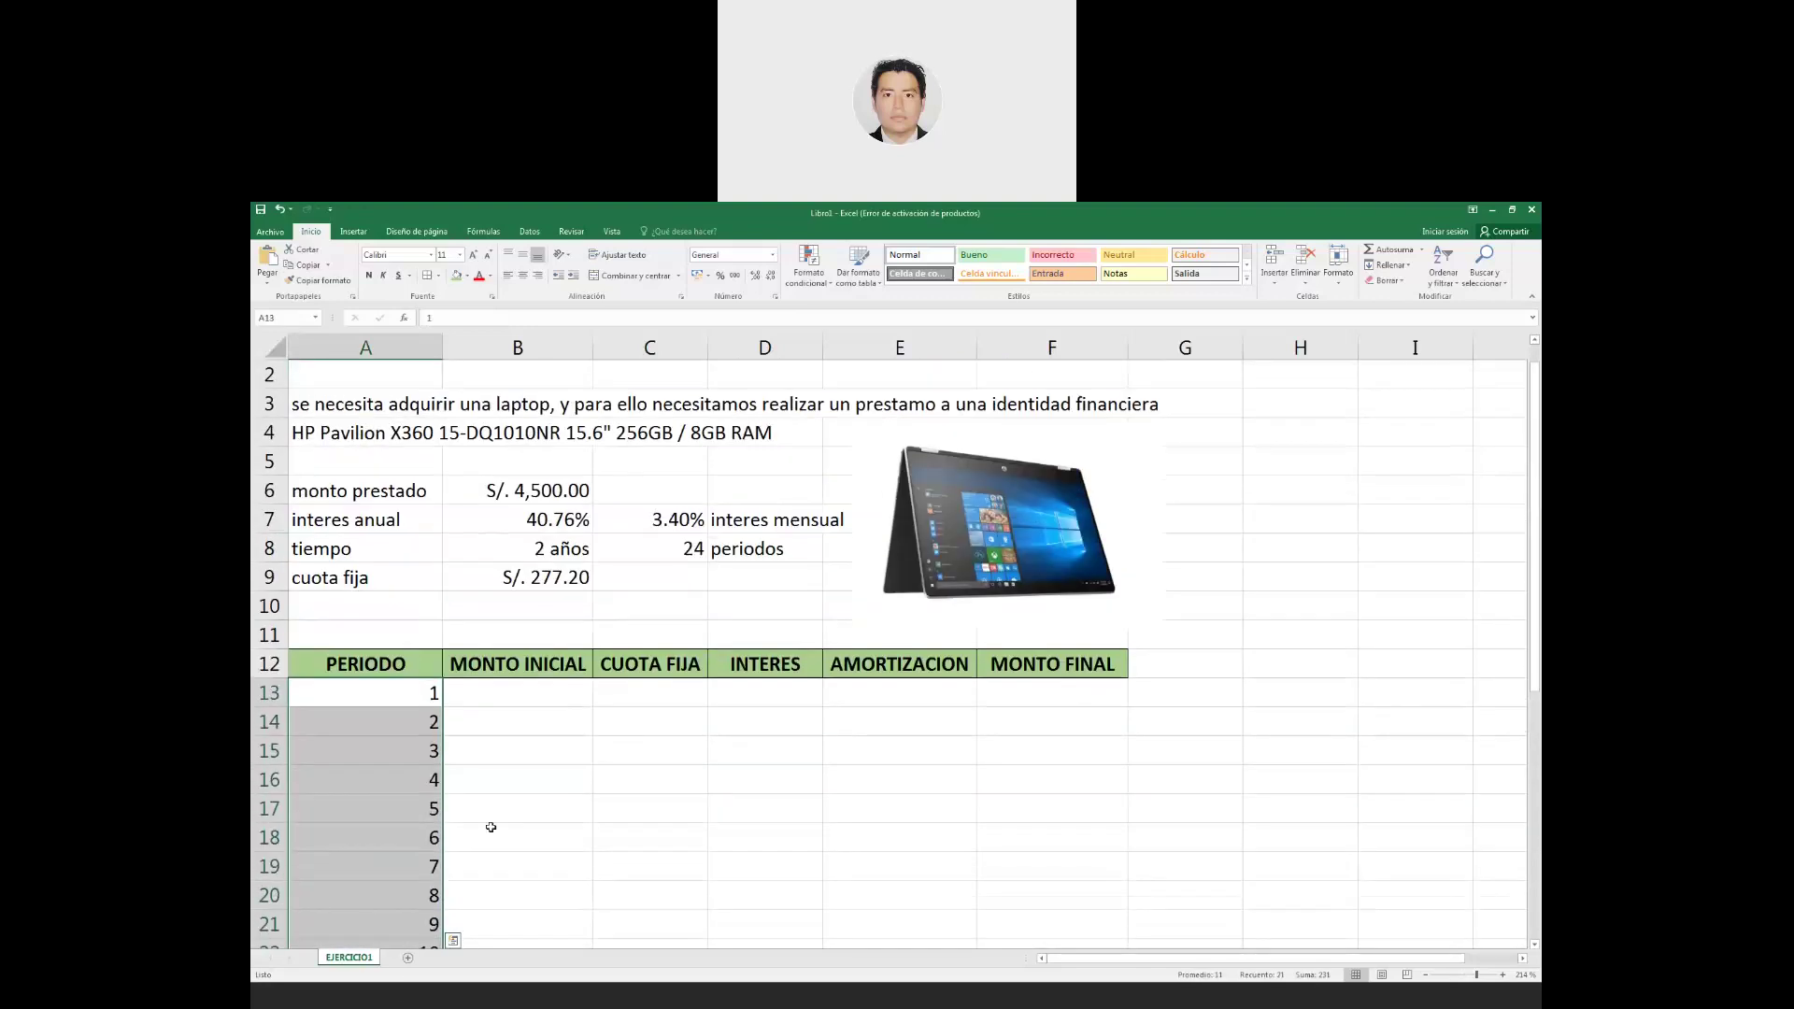
{"action": "left_click", "coordinate": [506, 689]}
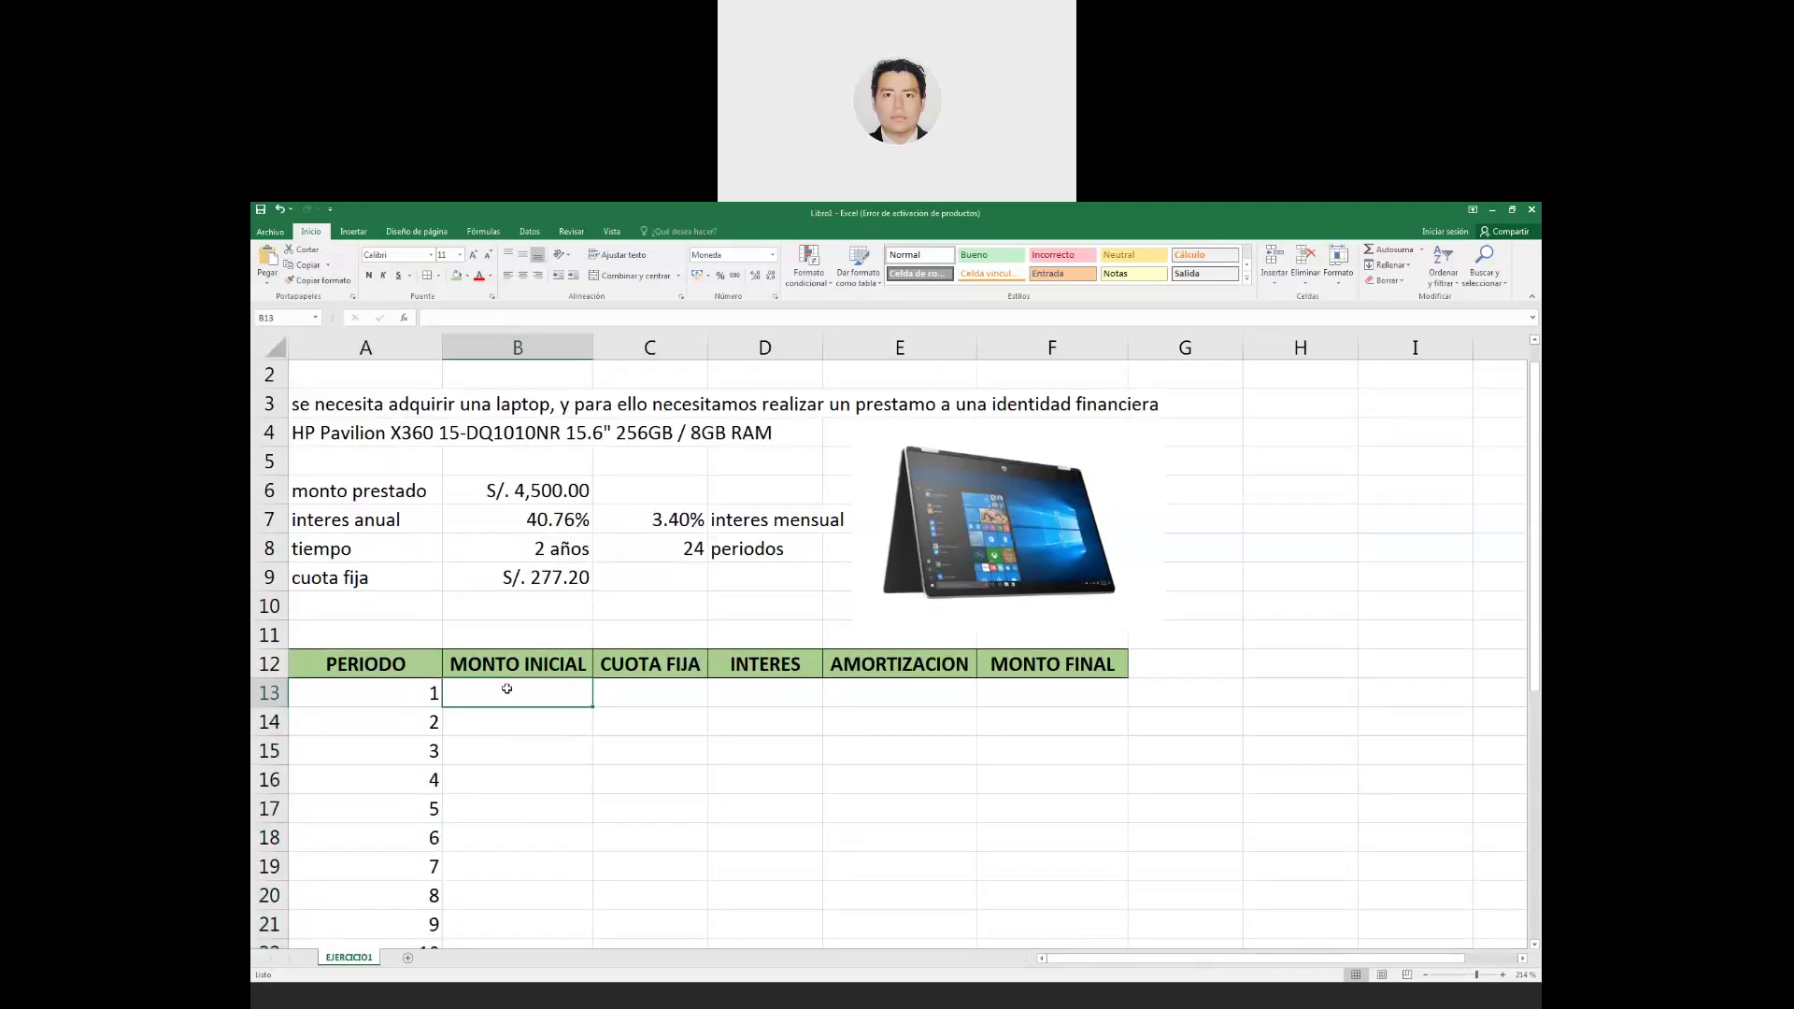
Link B13 to the loan amount with =B6, showing S/. 4,500.00.
{"action": "type", "text": "="}
{"action": "left_click", "coordinate": [512, 490]}
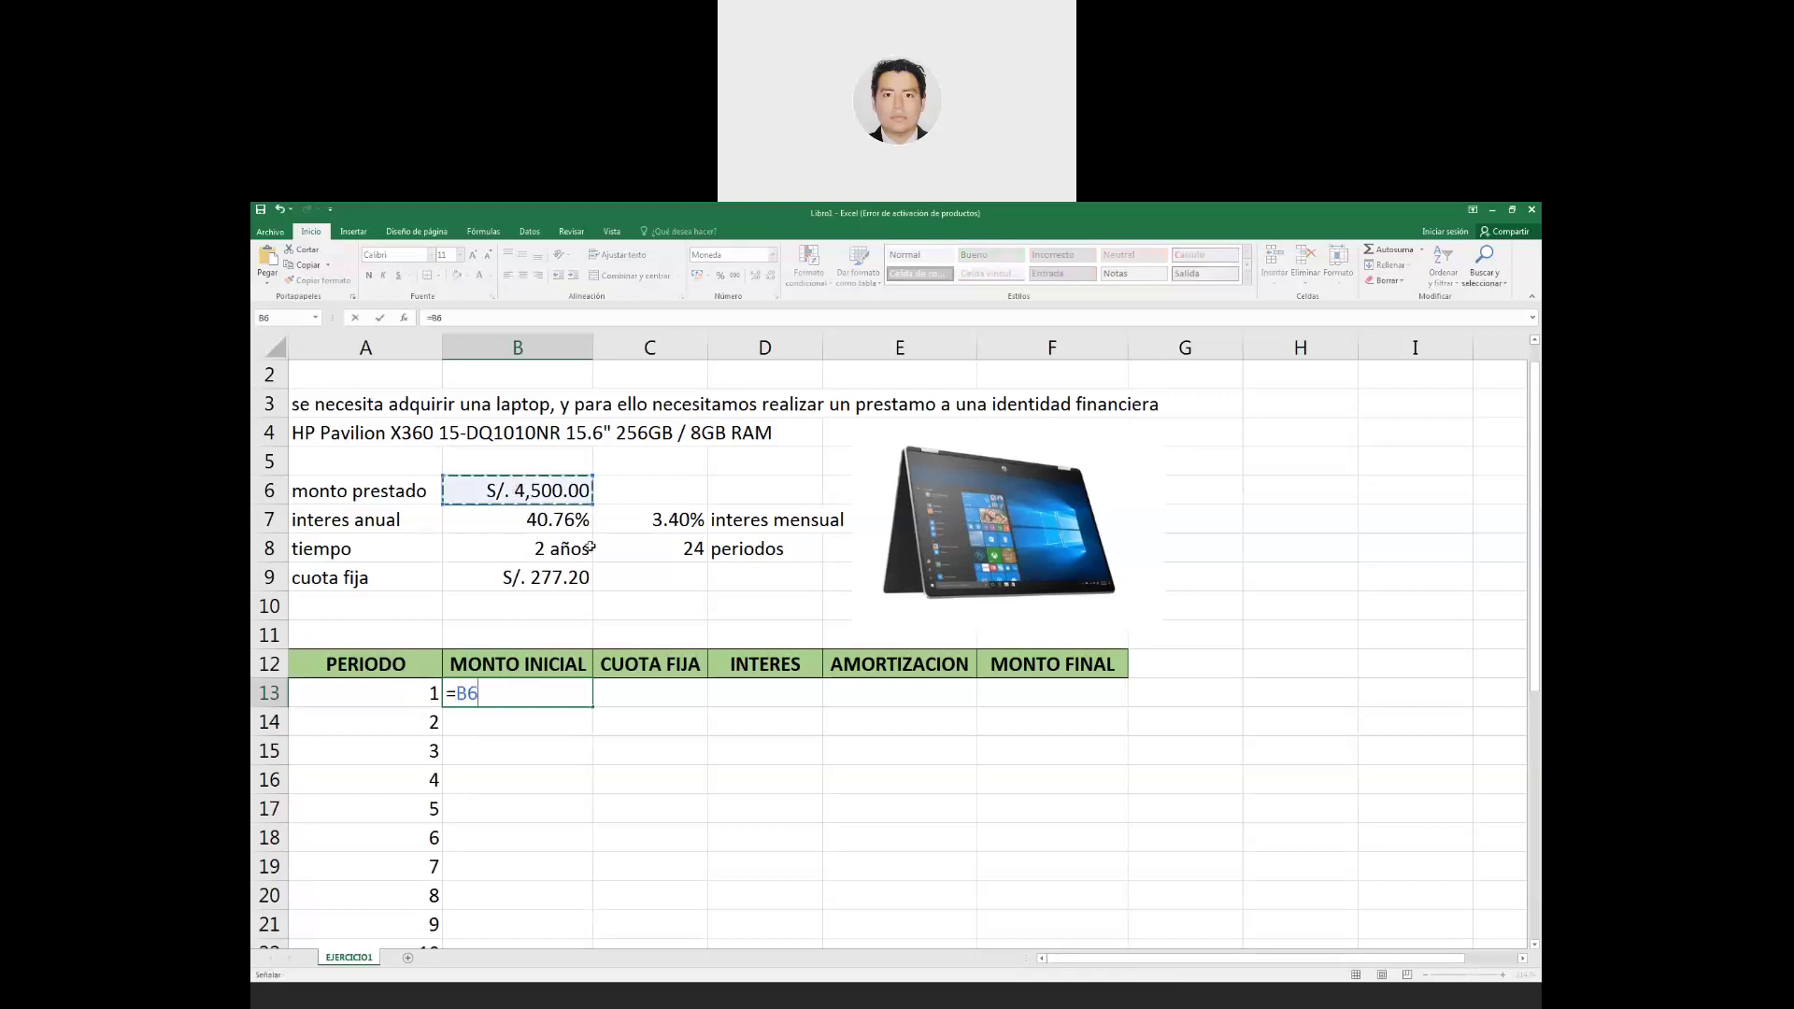
{"action": "key", "text": "Return"}
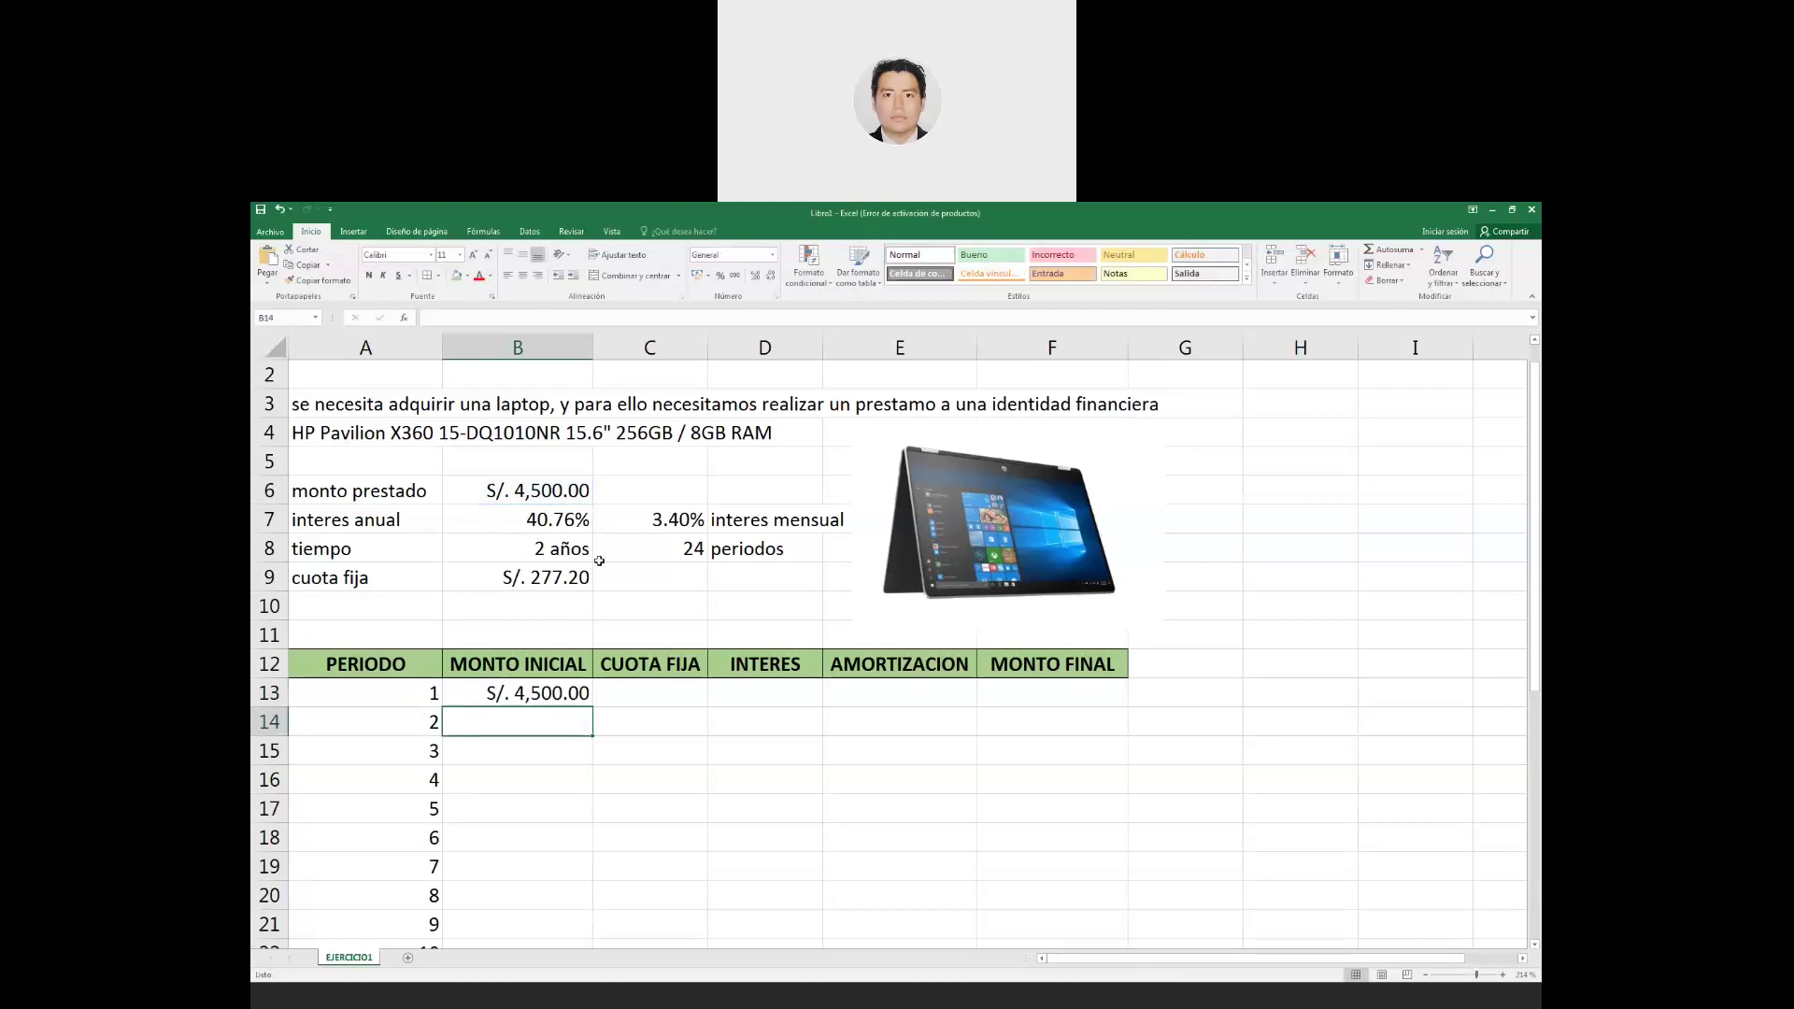
Enter =$B$9 in C13 for a S/. 277.20 fixed payment.
{"action": "key", "text": "Right"}
{"action": "key", "text": "Up"}
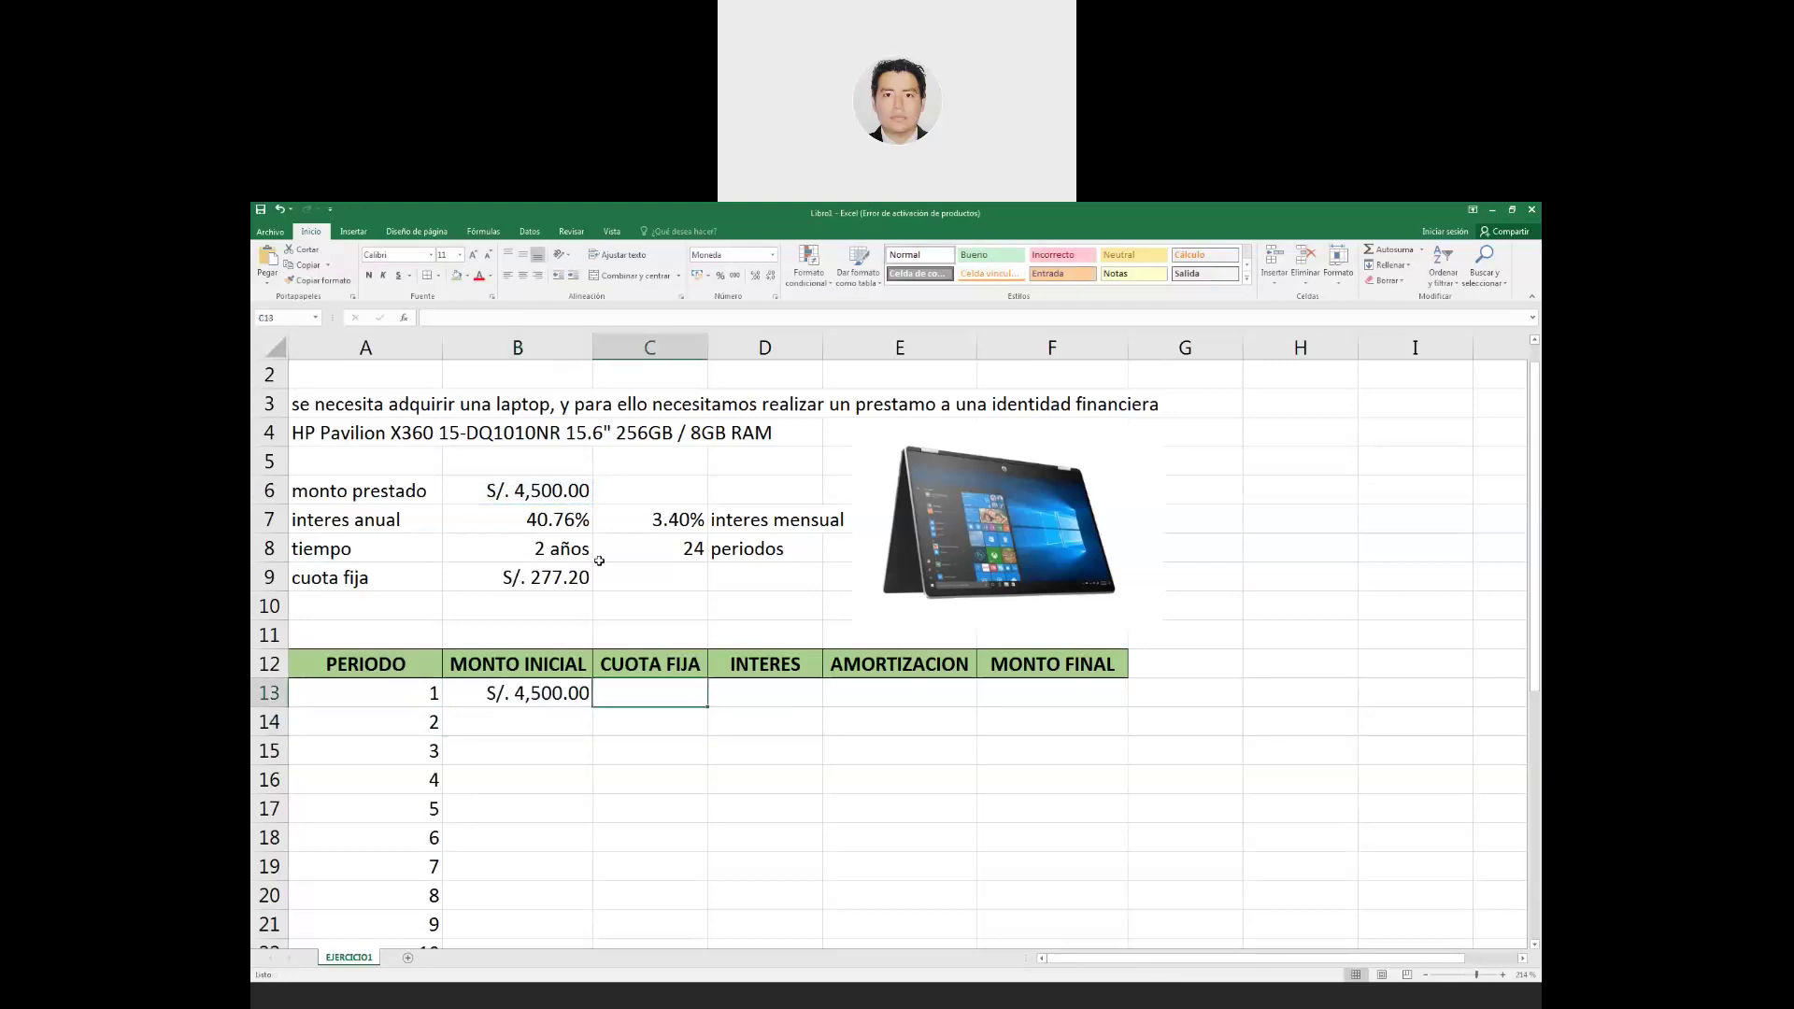
{"action": "type", "text": "="}
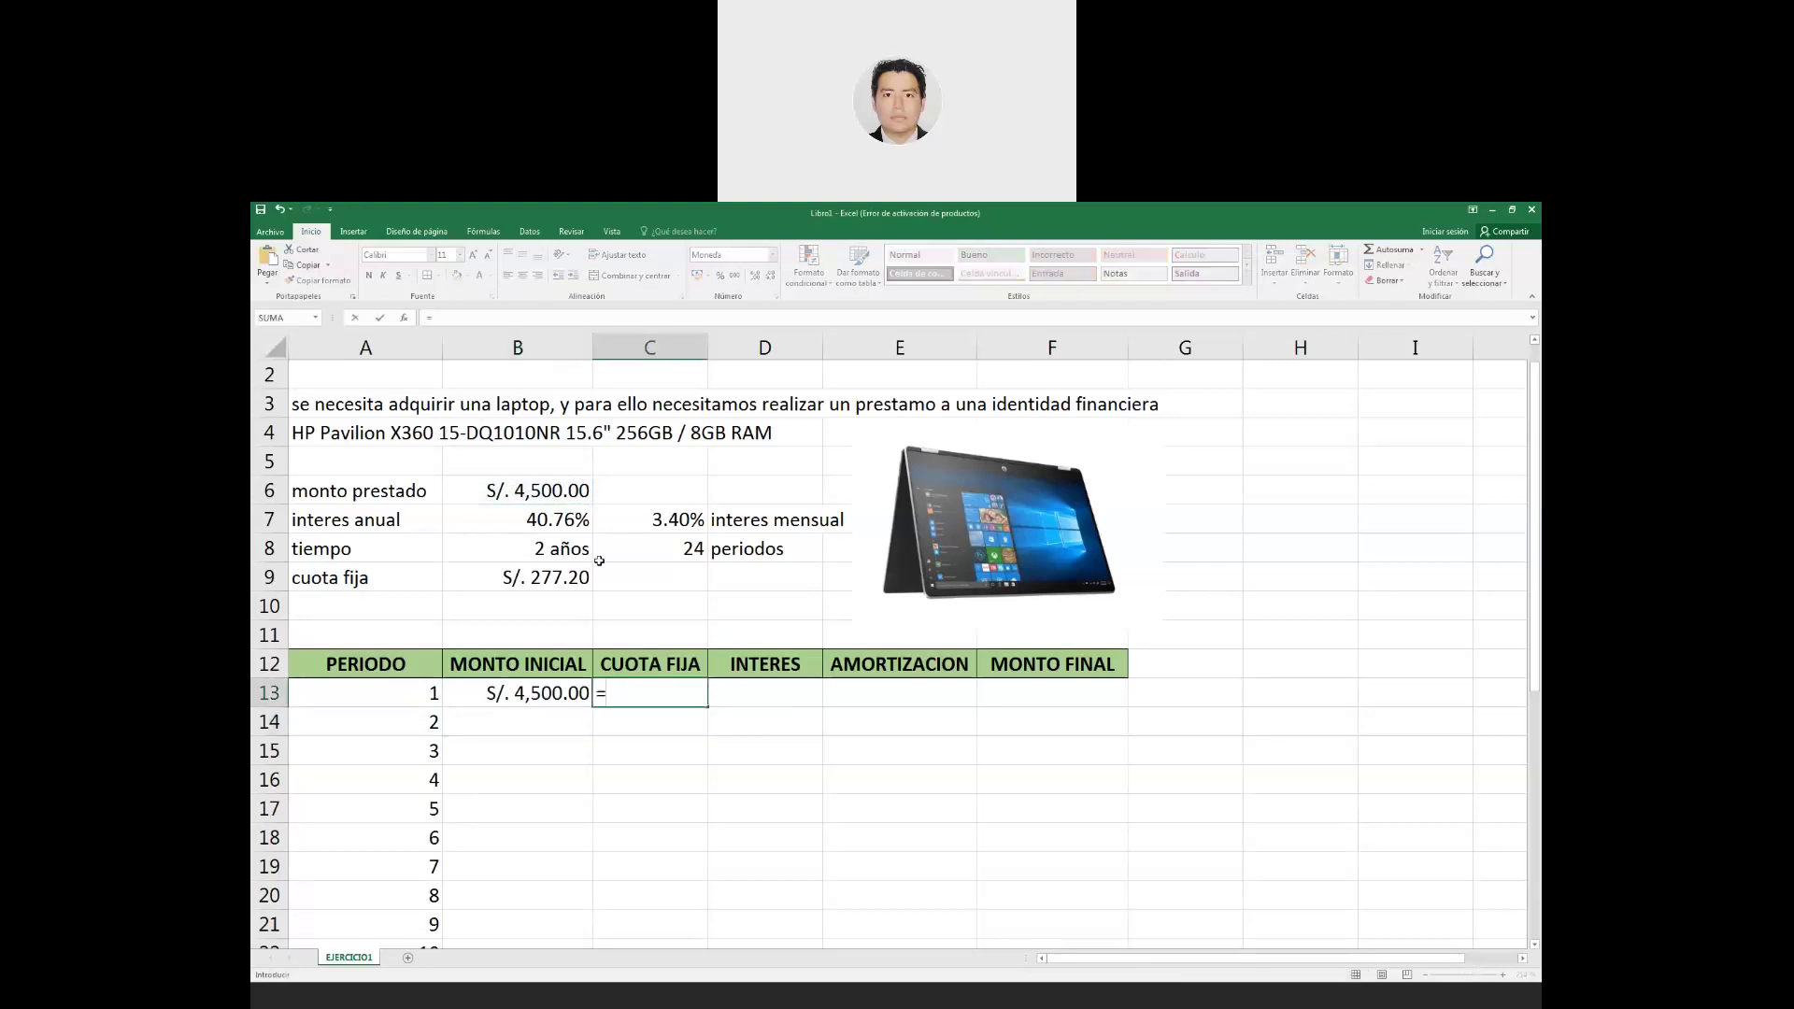
{"action": "left_click", "coordinate": [547, 578]}
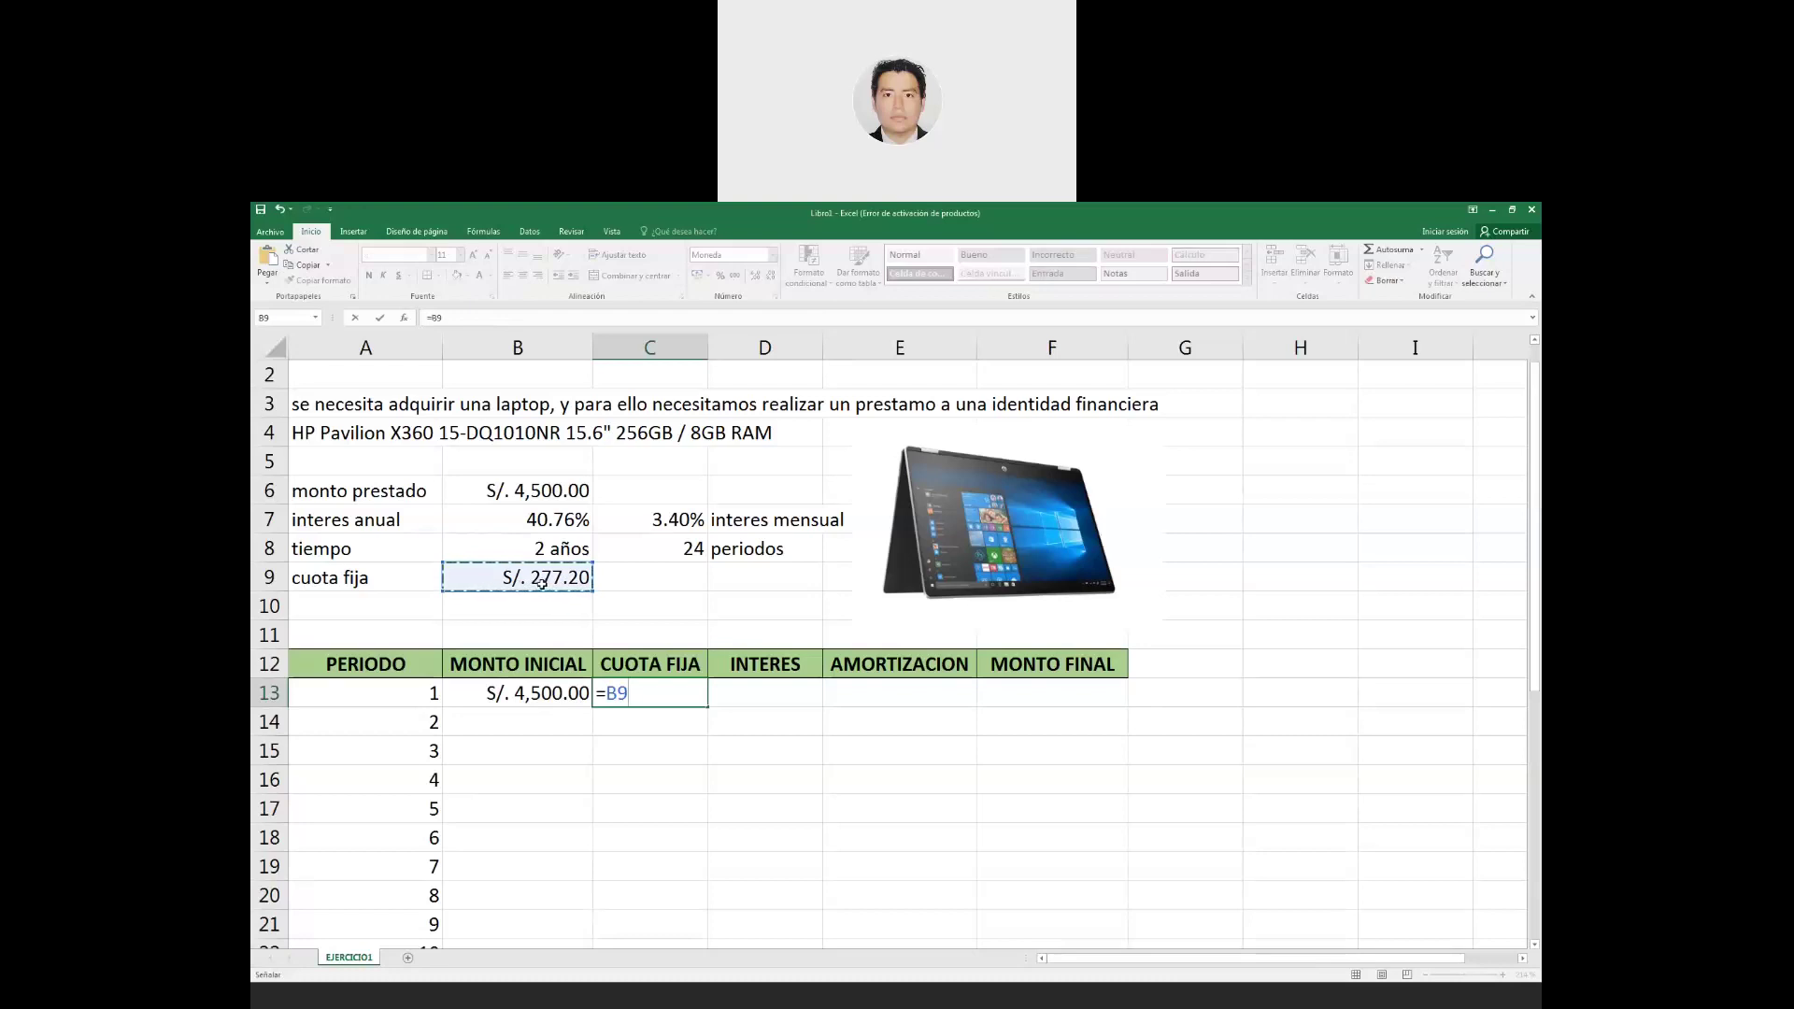
{"action": "key", "text": "BackSpace"}
{"action": "key", "text": "BackSpace"}
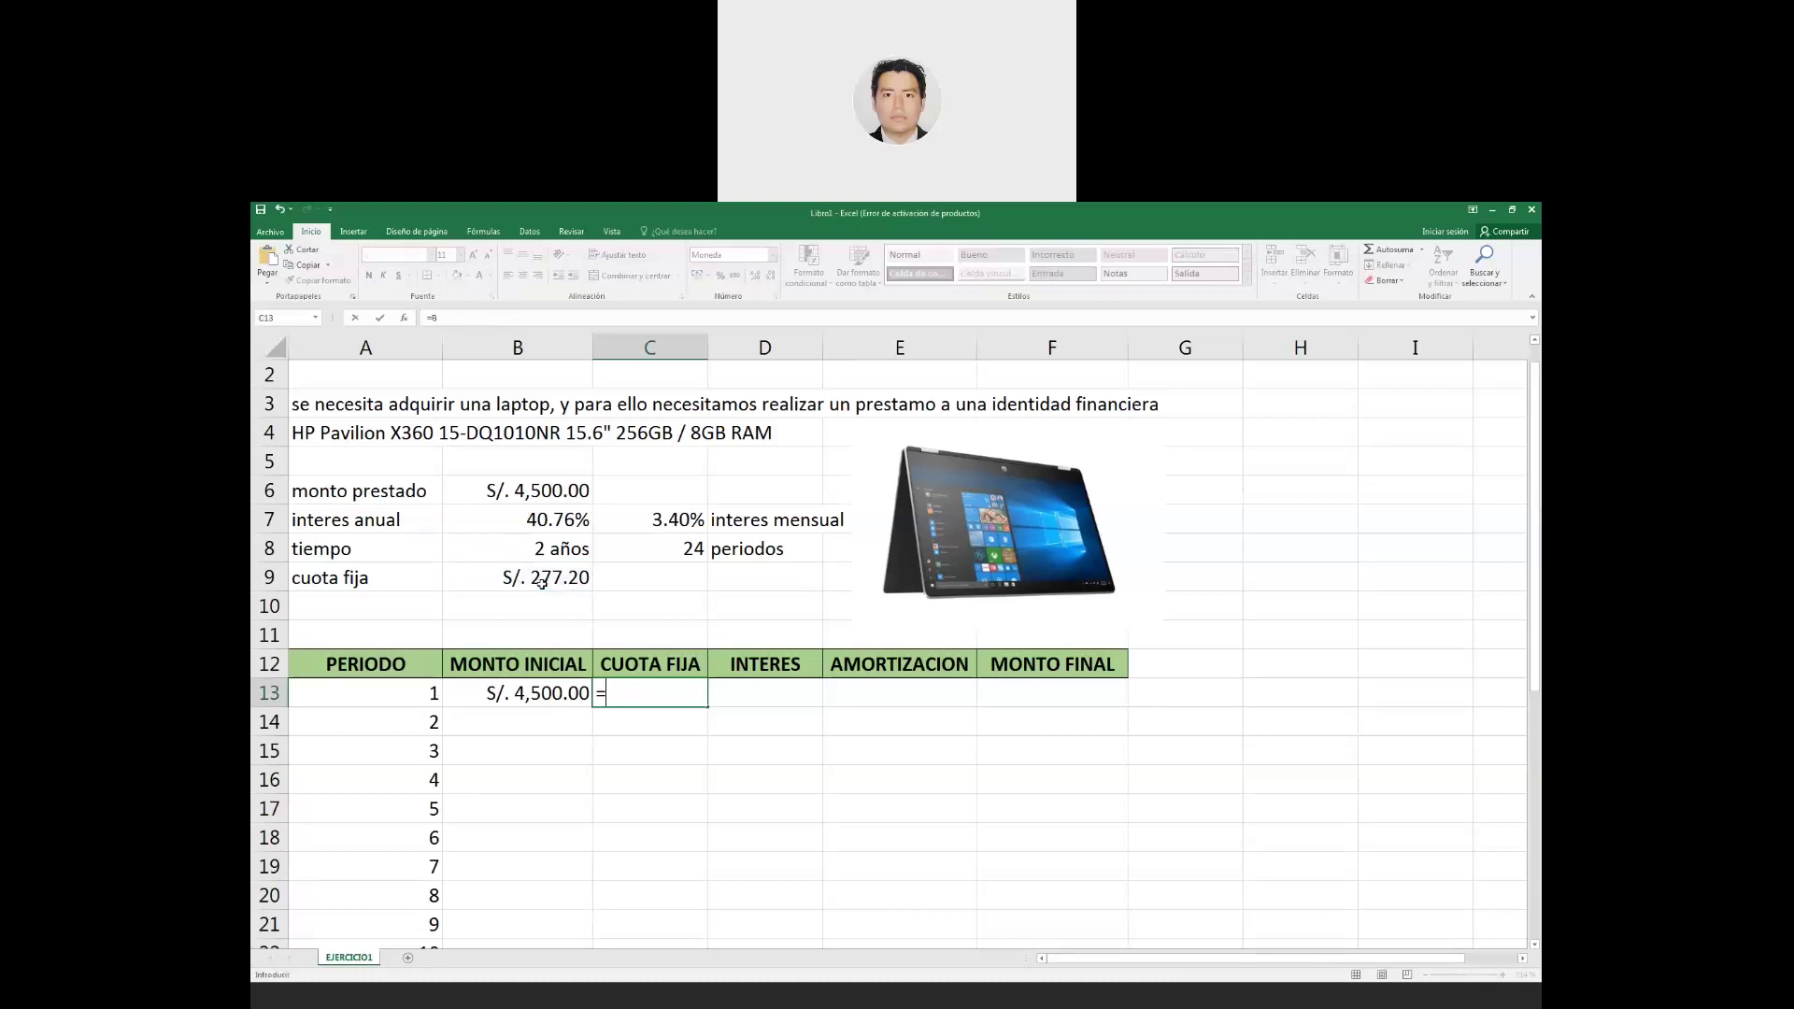
{"action": "type", "text": "PAGO"}
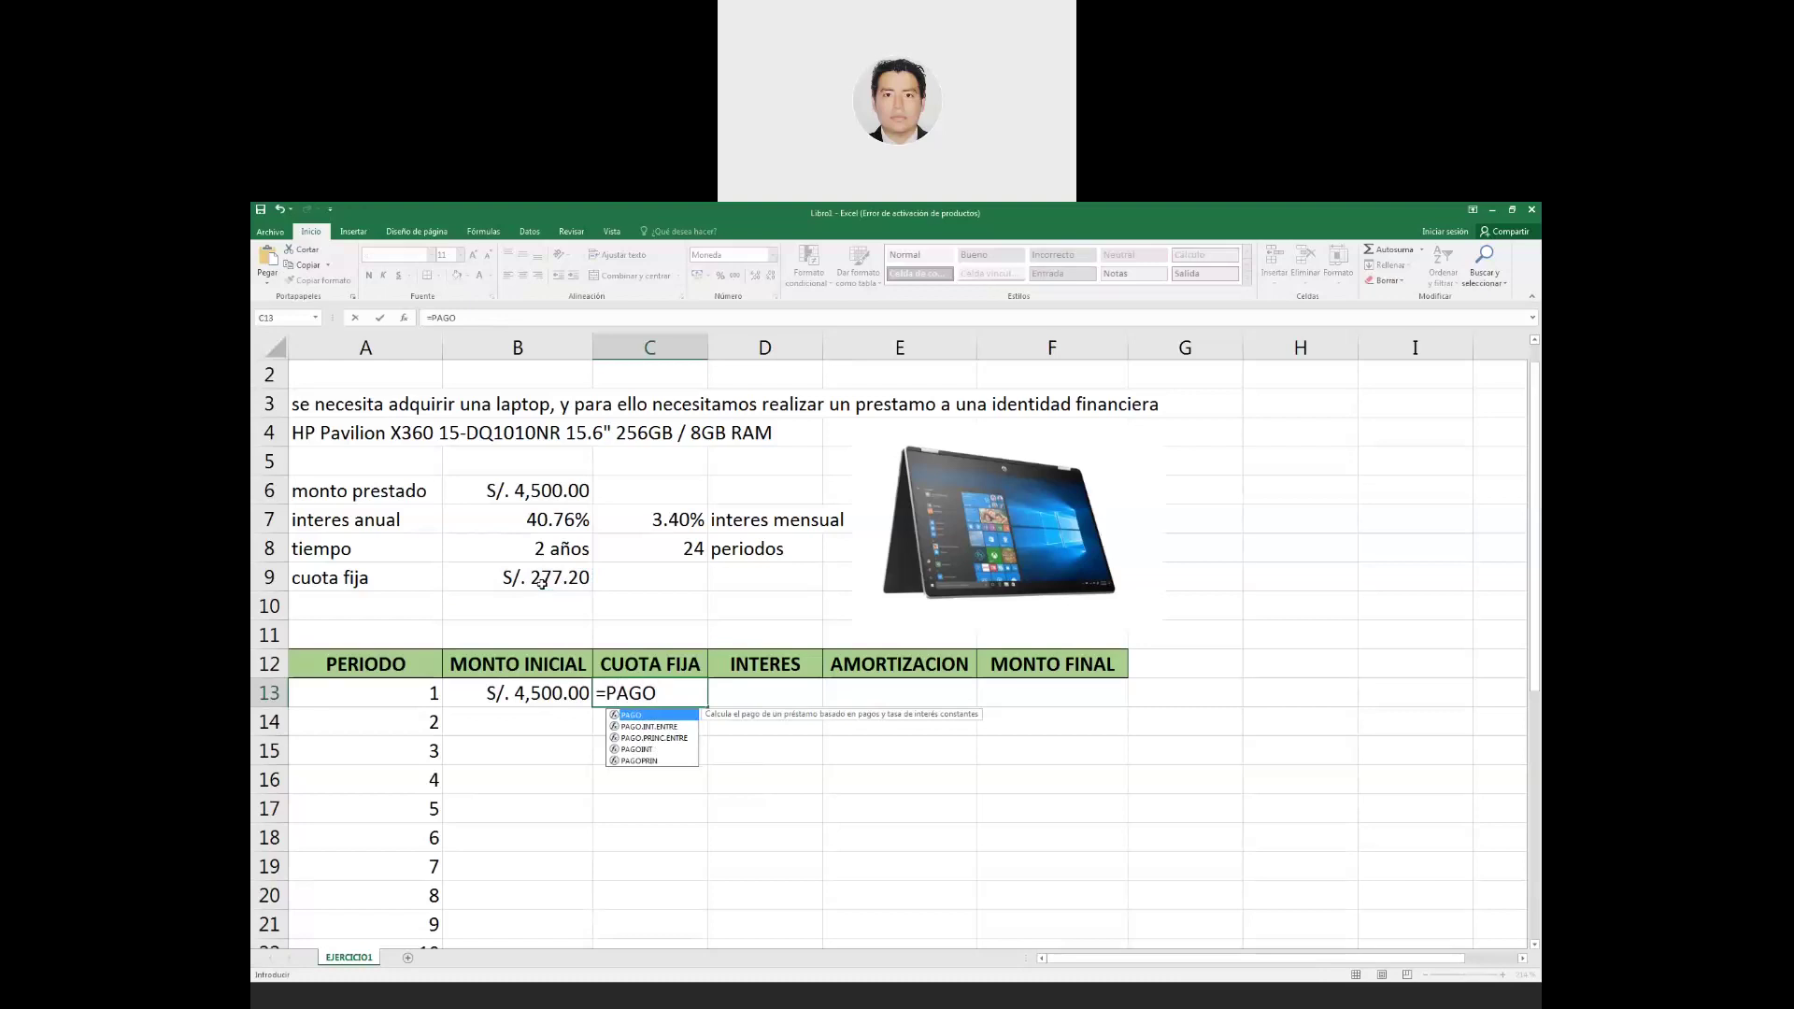
{"action": "key", "text": "BackSpace"}
{"action": "key", "text": "BackSpace"}
{"action": "key", "text": "BackSpace"}
{"action": "key", "text": "BackSpace"}
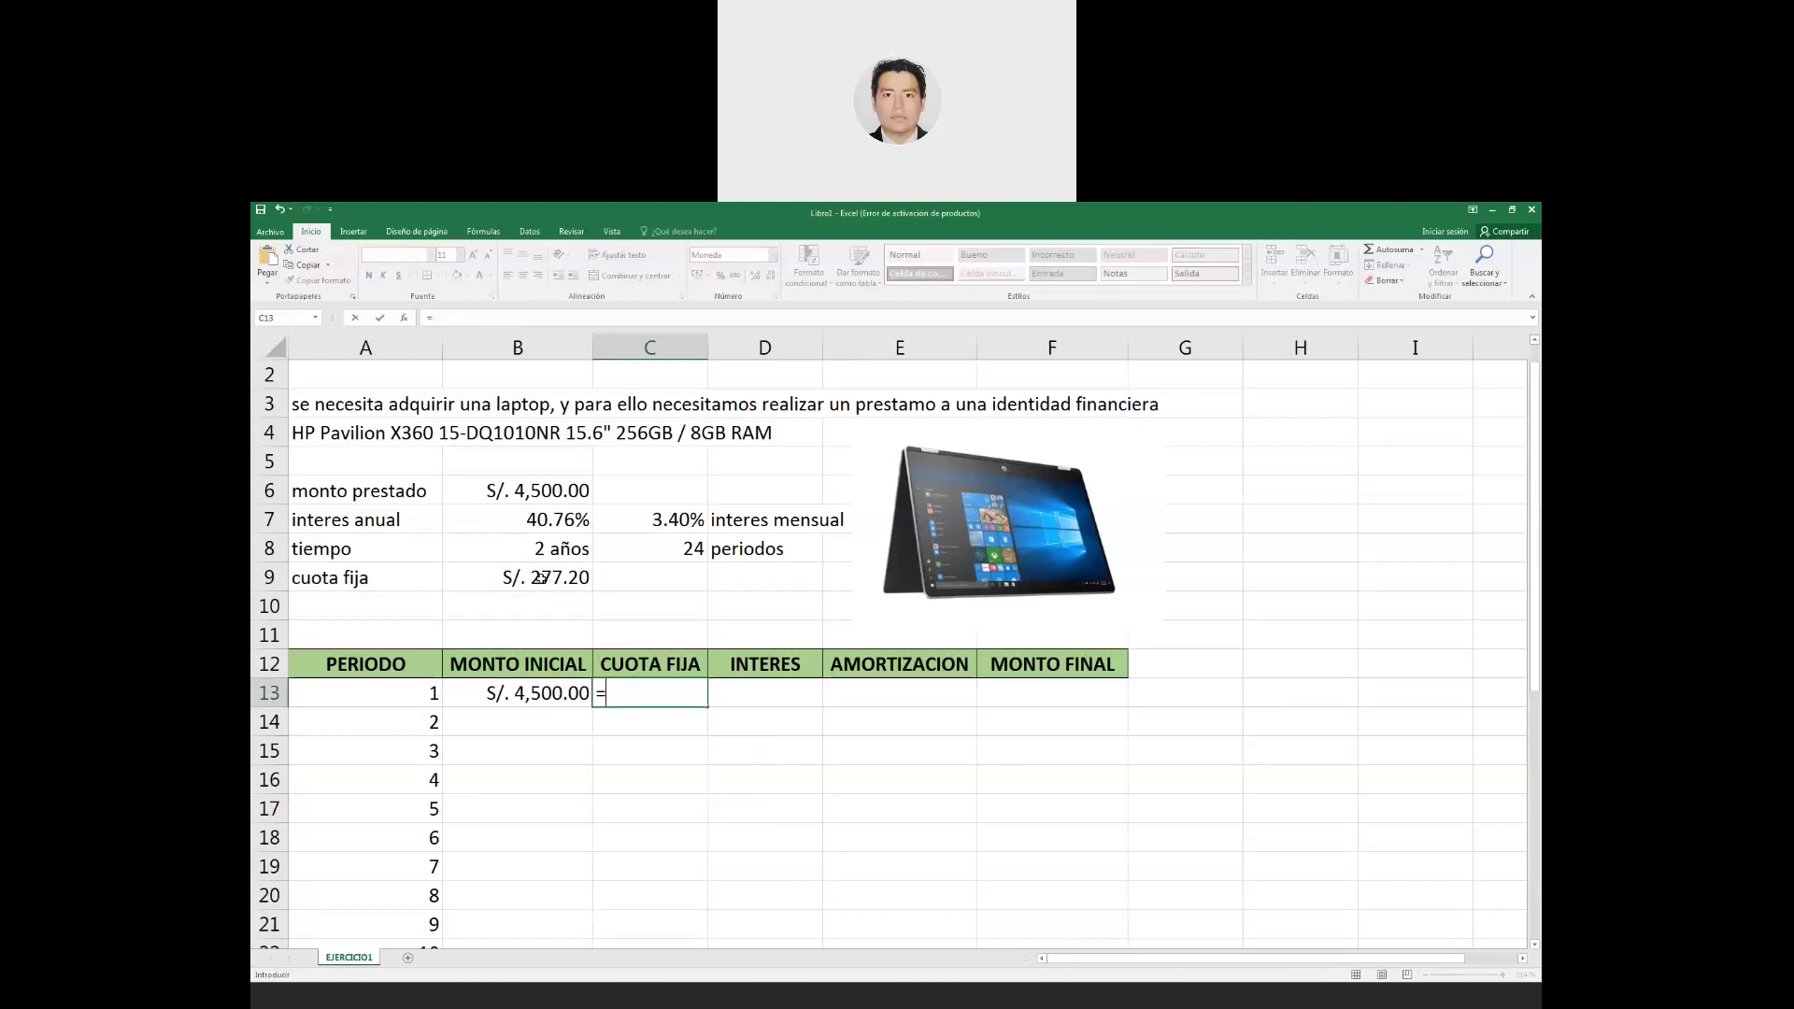
{"action": "left_click", "coordinate": [540, 578]}
{"action": "key", "text": "F4"}
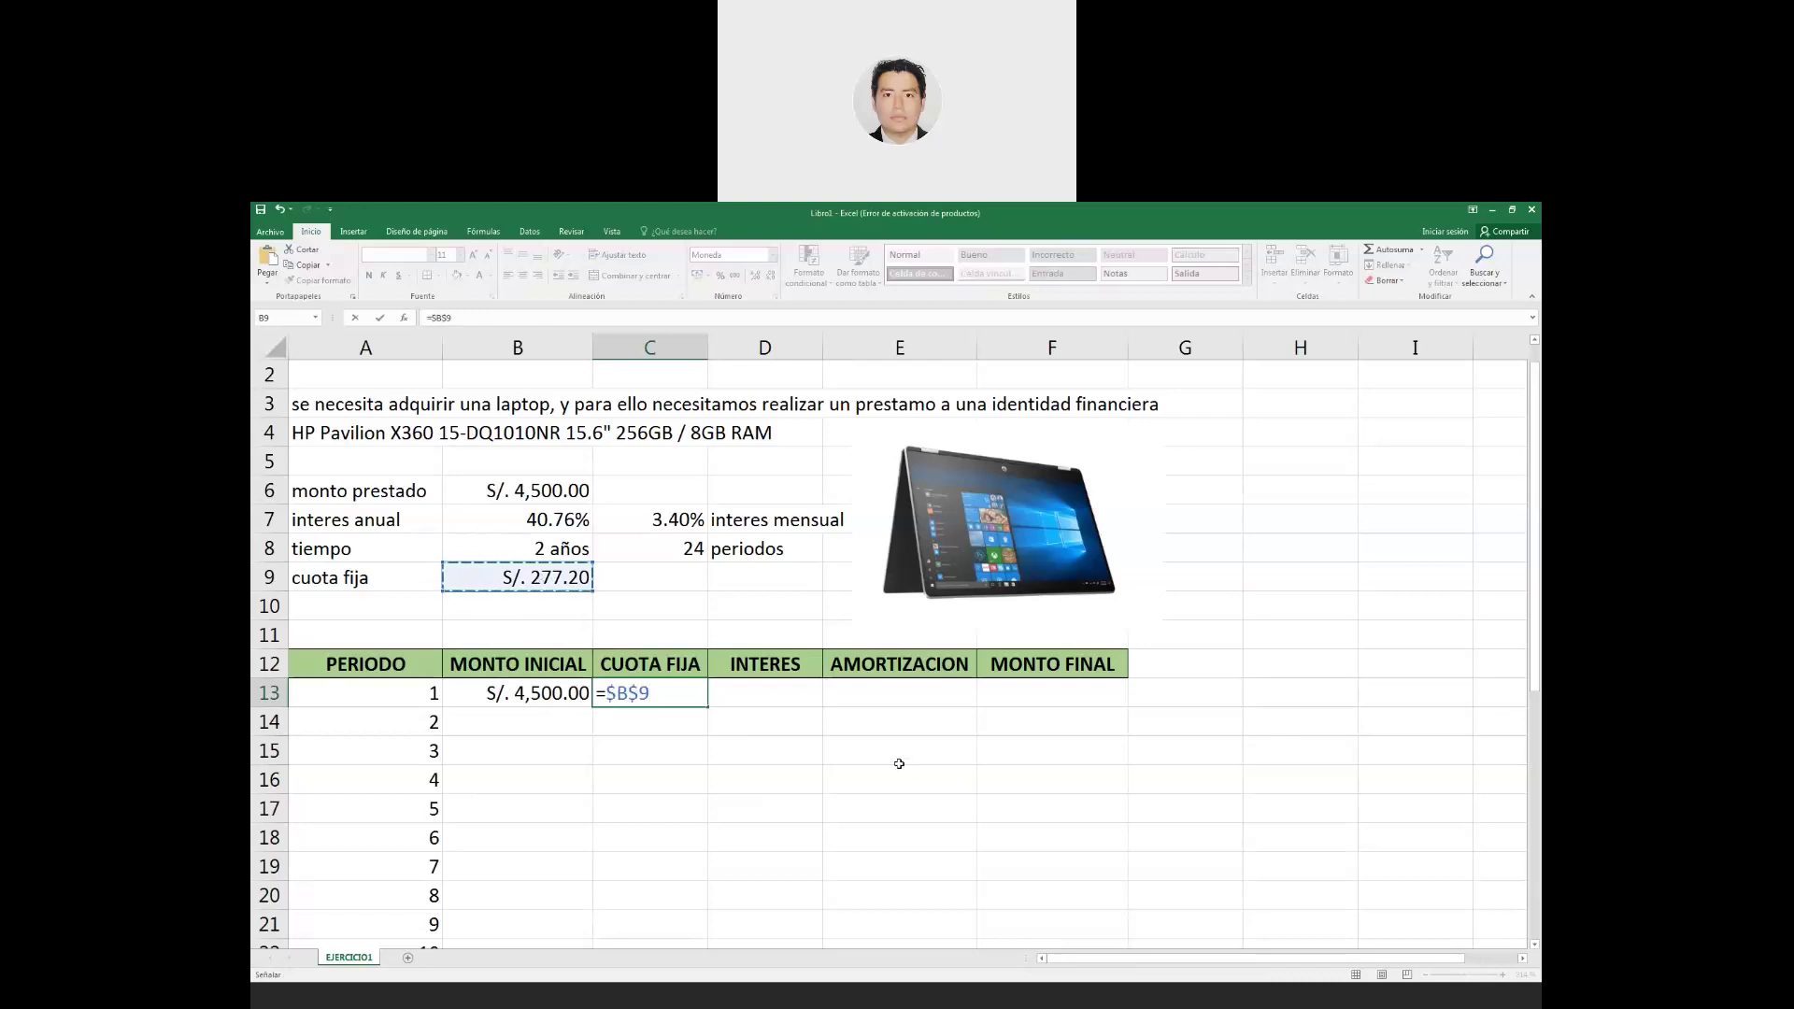
{"action": "key", "text": "Return"}
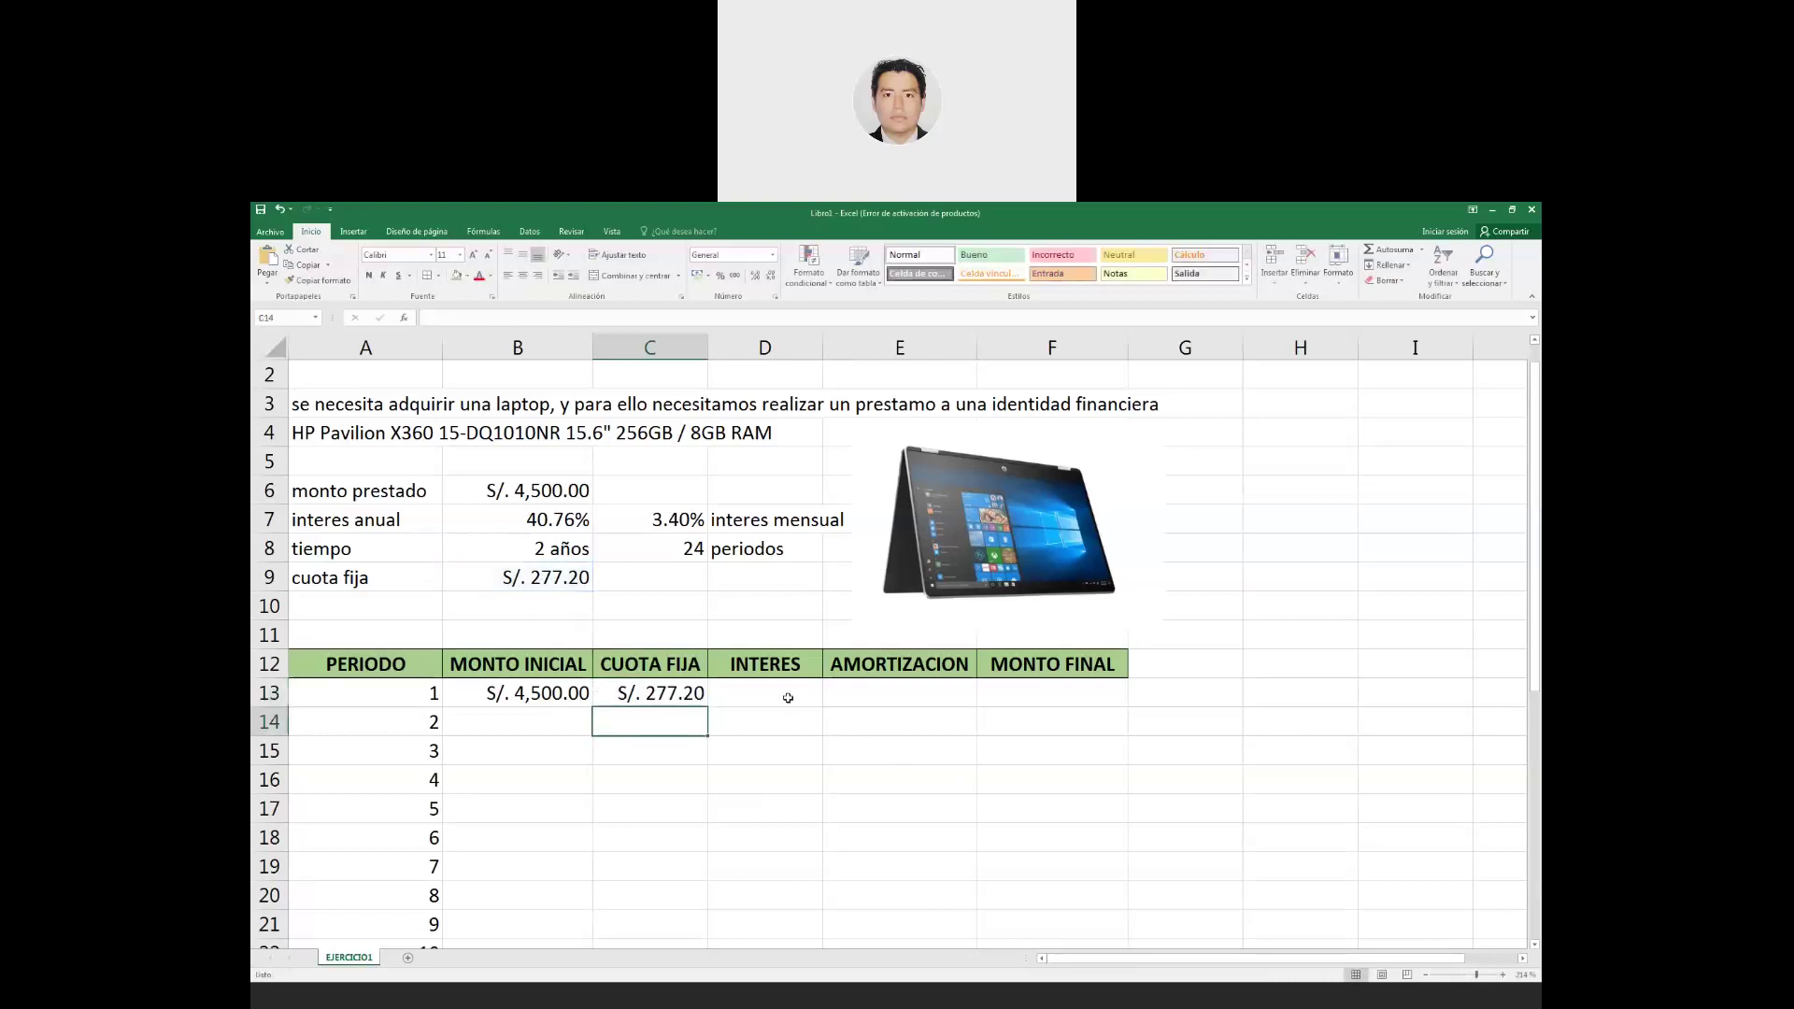
Enter =B13*$B$7/12 in D13 for S/. 152.85 of interest.
{"action": "left_click", "coordinate": [788, 698]}
{"action": "type", "text": "="}
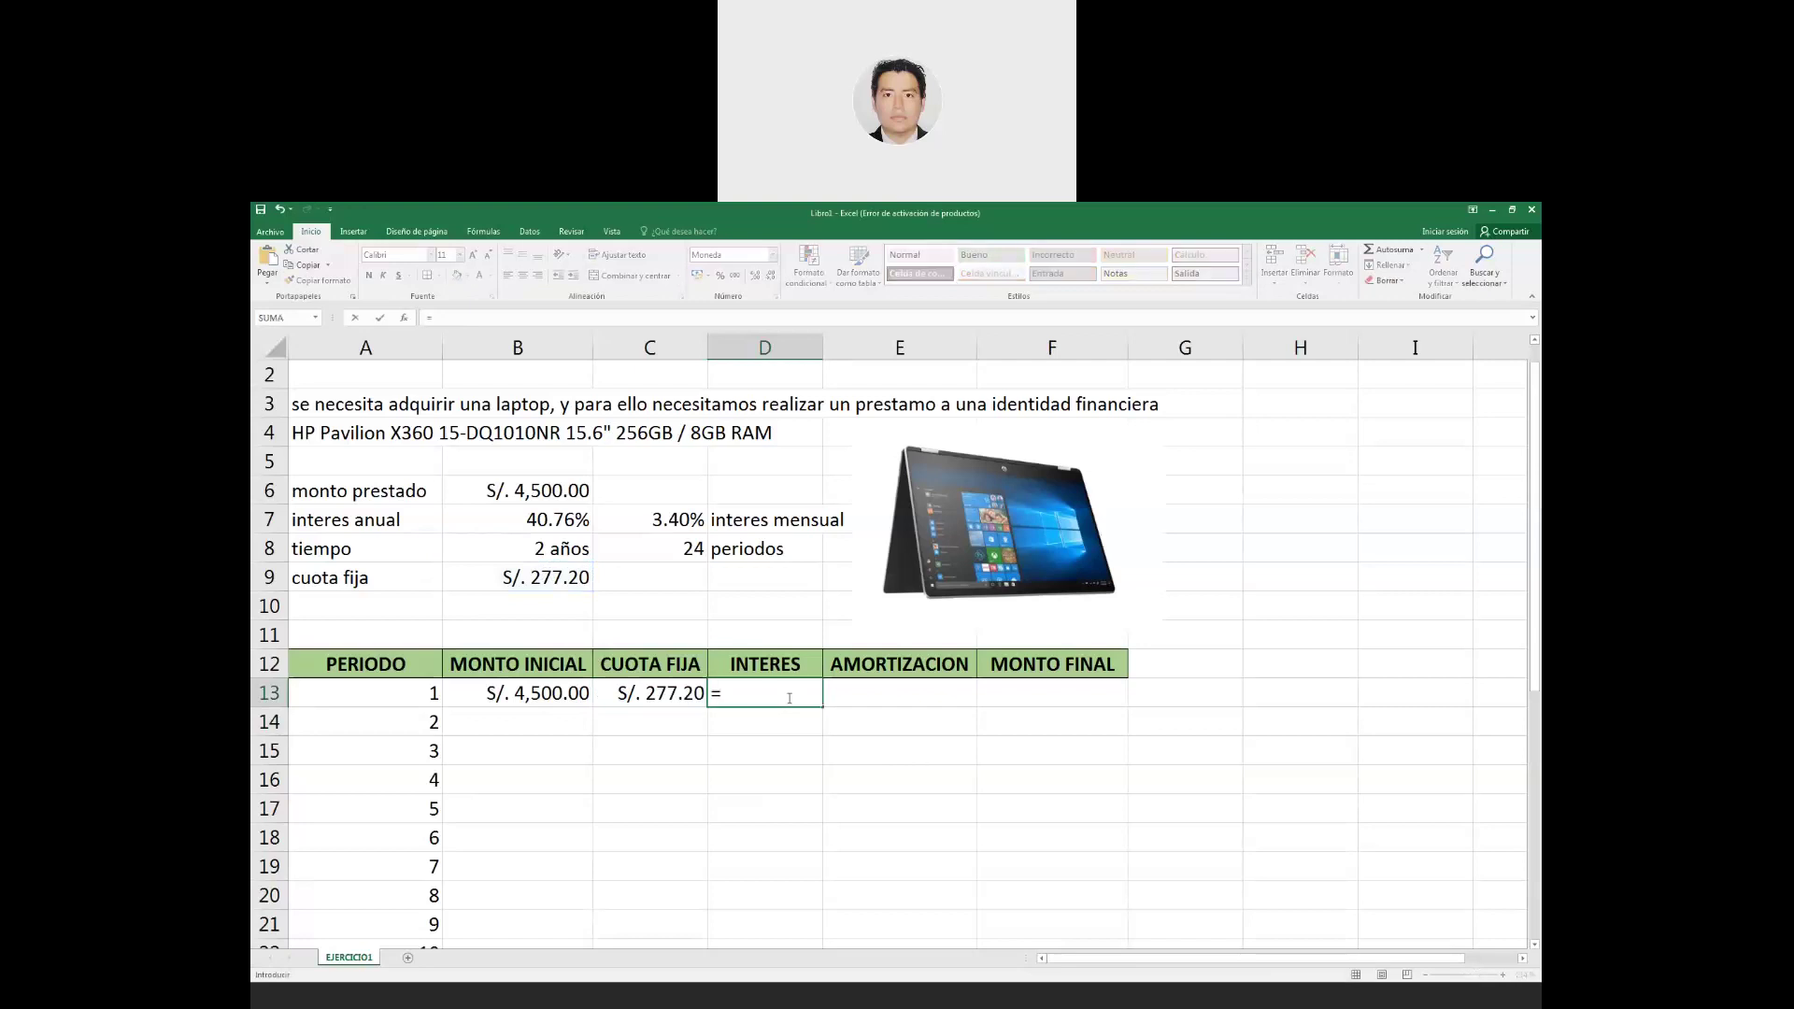
{"action": "left_click", "coordinate": [566, 693]}
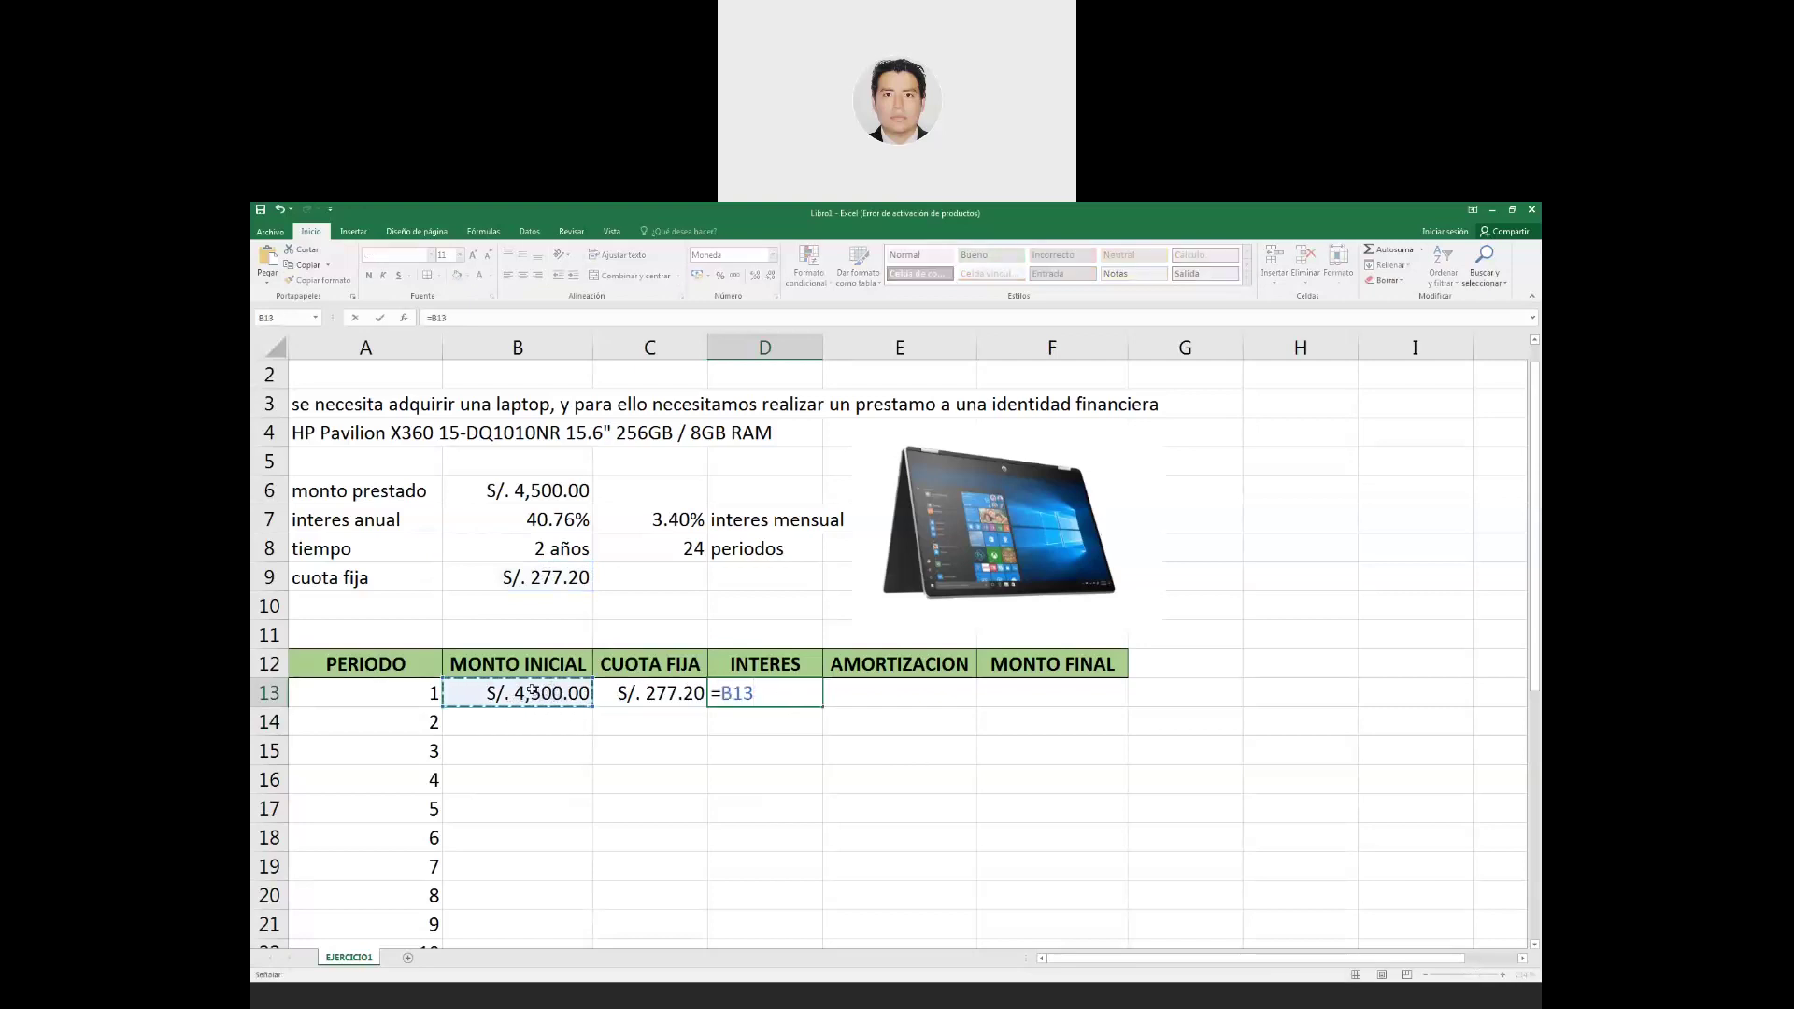
{"action": "type", "text": "*"}
{"action": "left_click", "coordinate": [550, 523]}
{"action": "key", "text": "F4"}
{"action": "type", "text": "/12"}
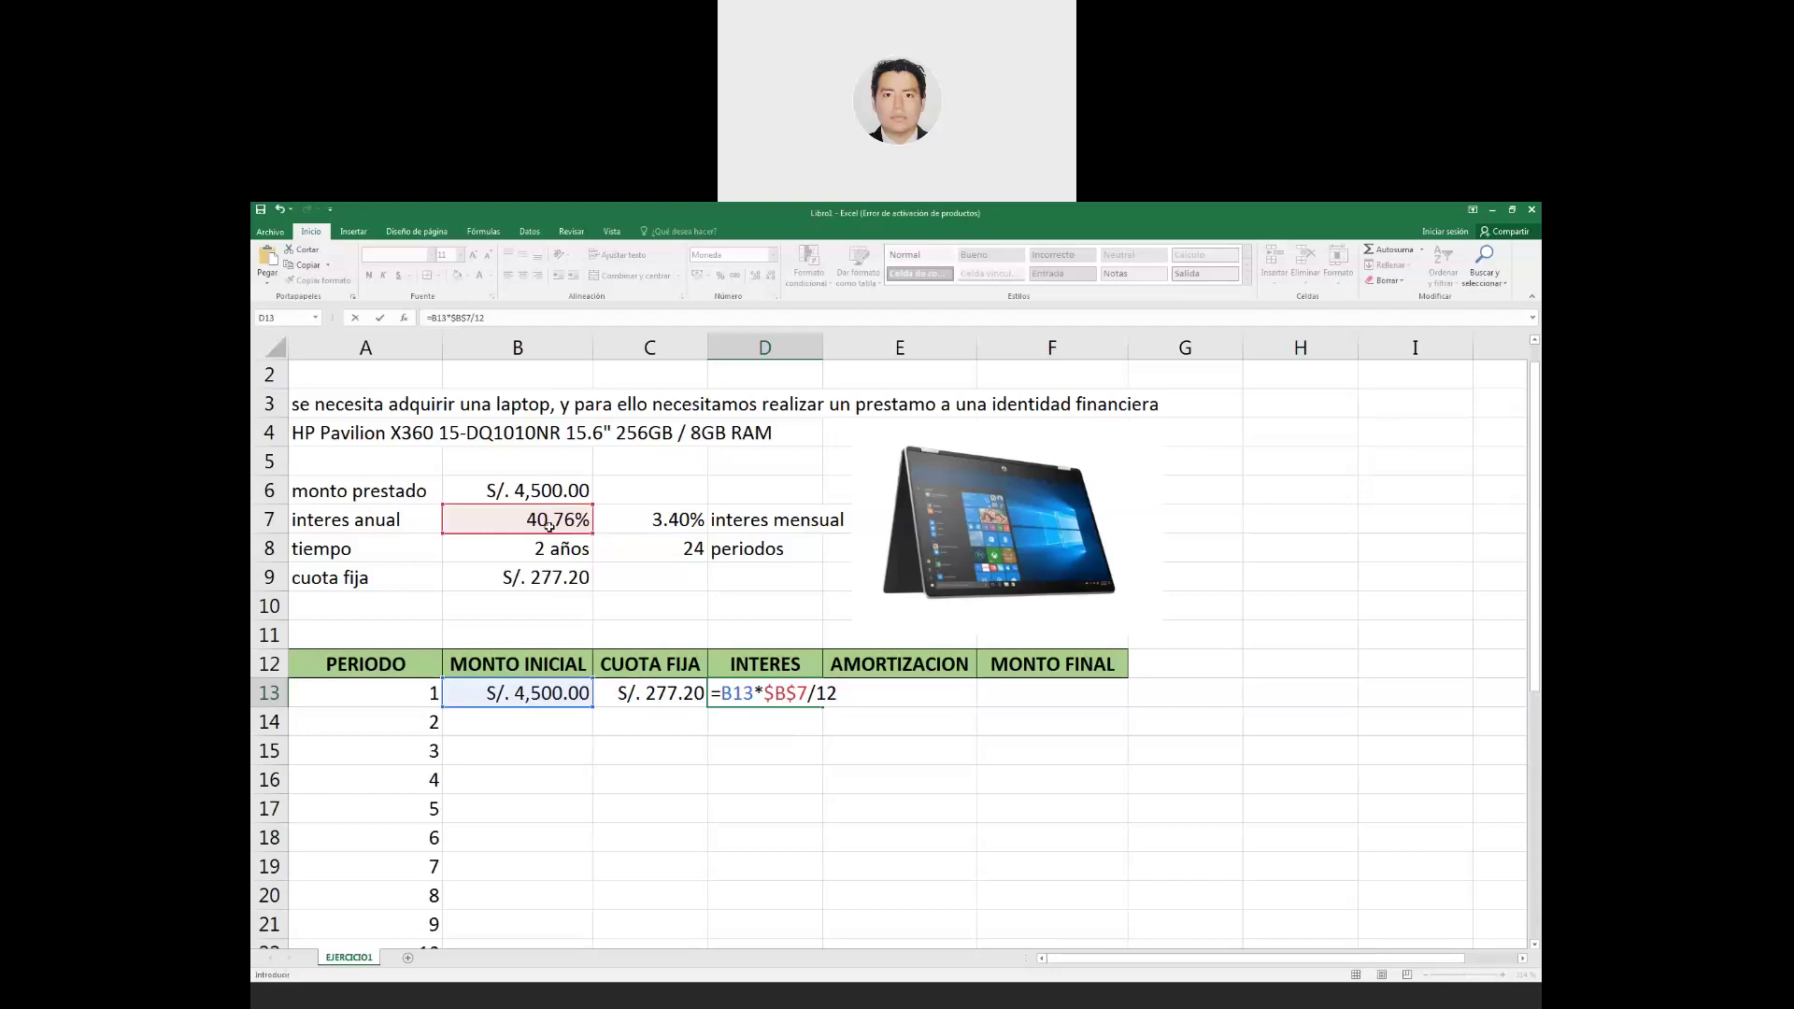
{"action": "key", "text": "Return"}
Review the fixed payment and interest formulas in C13 and D13.
{"action": "key", "text": "Right"}
{"action": "key", "text": "Up"}
{"action": "key", "text": "Left"}
{"action": "key", "text": "Left"}
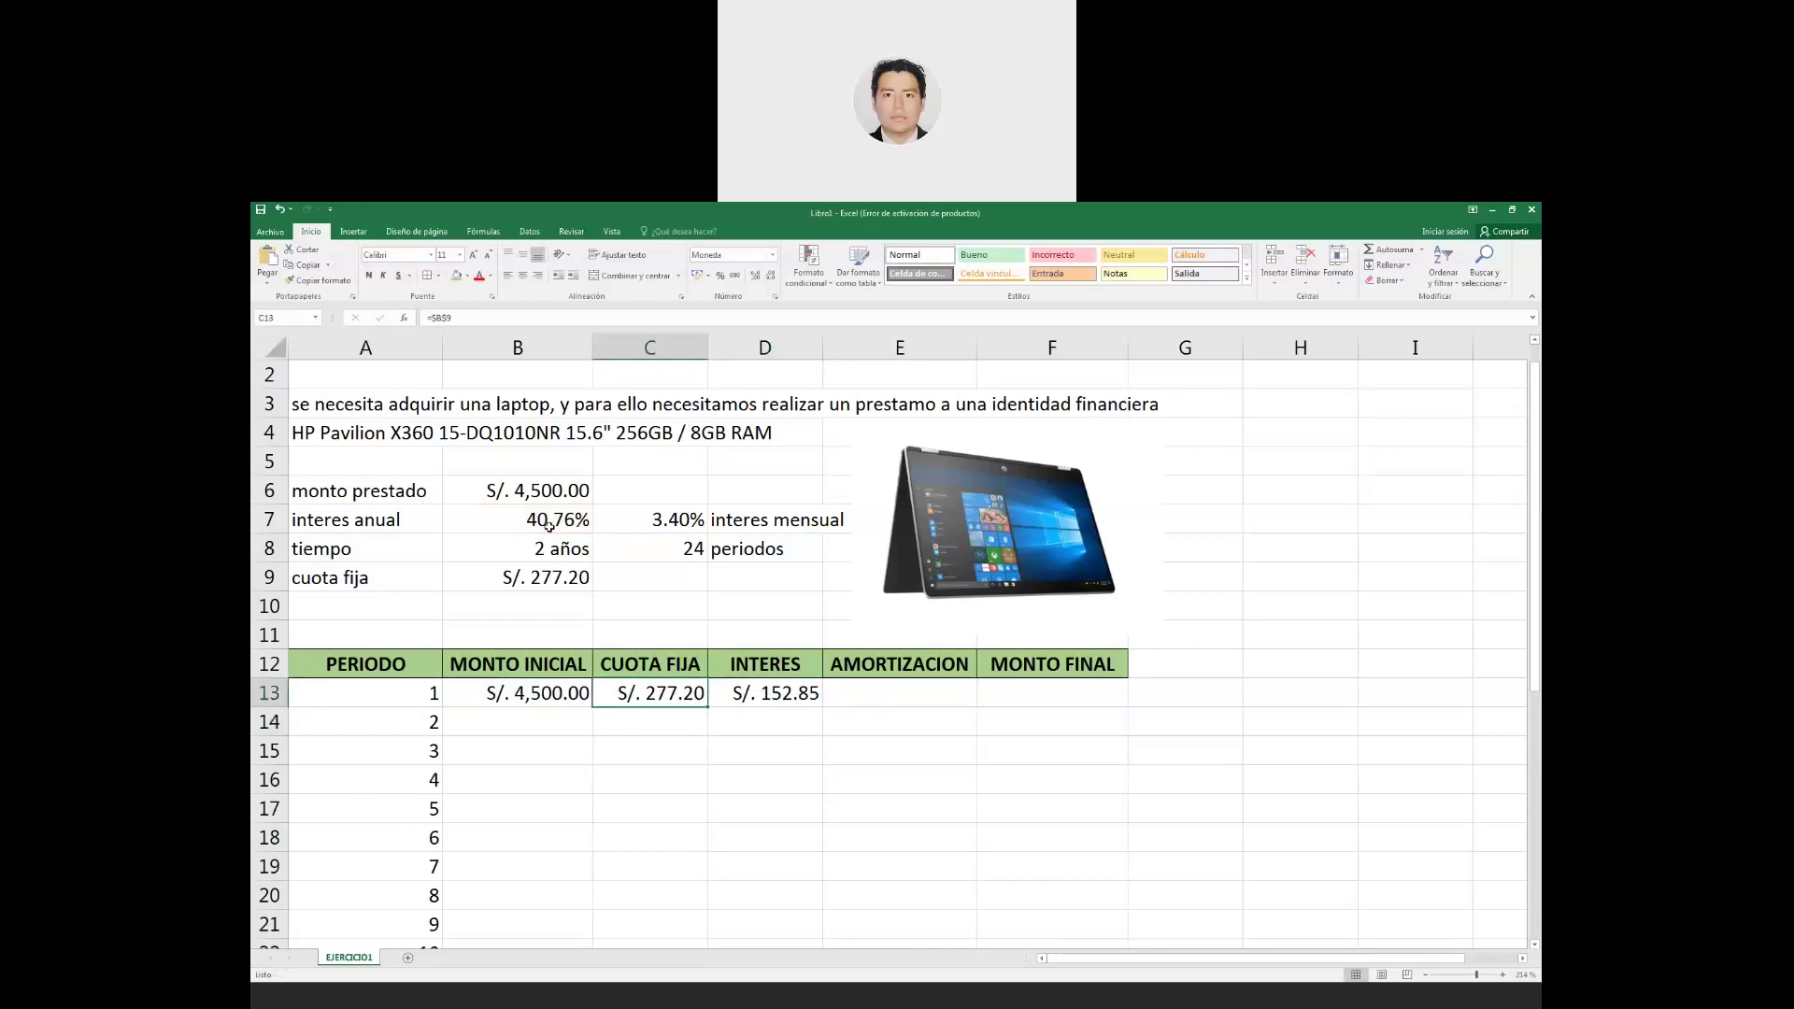
{"action": "key", "text": "Right"}
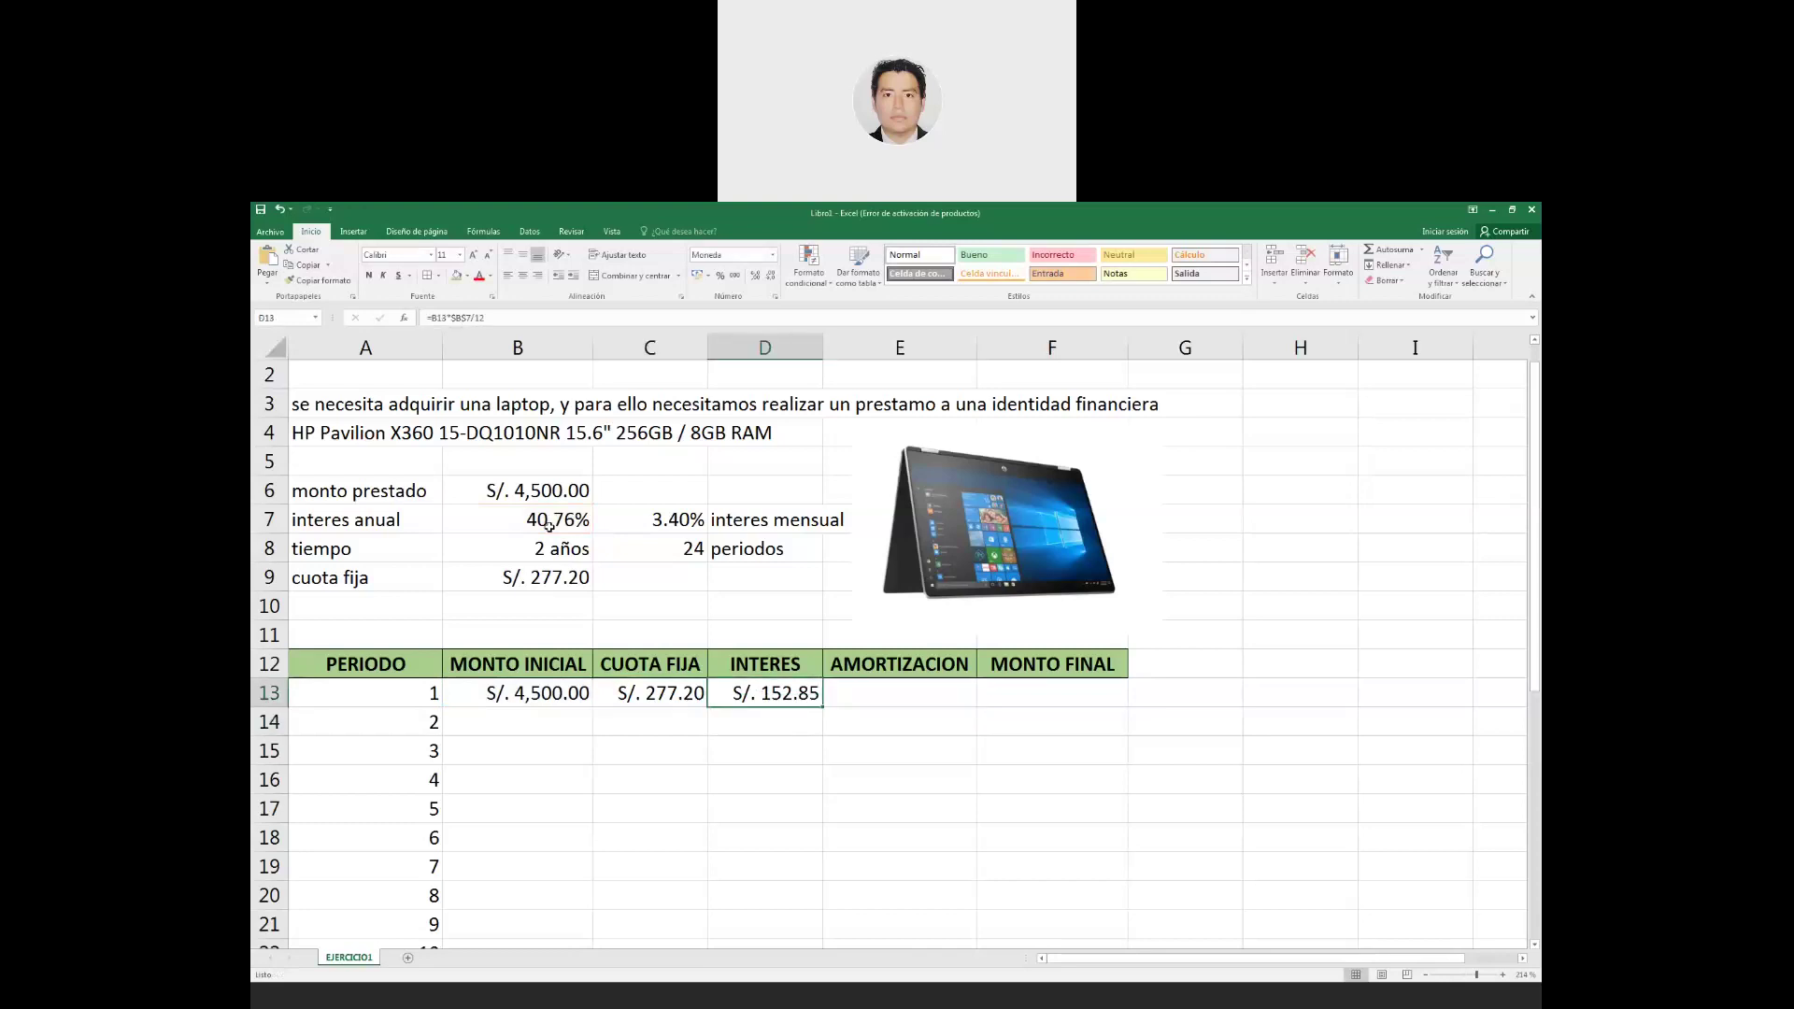
{"action": "key", "text": "F2"}
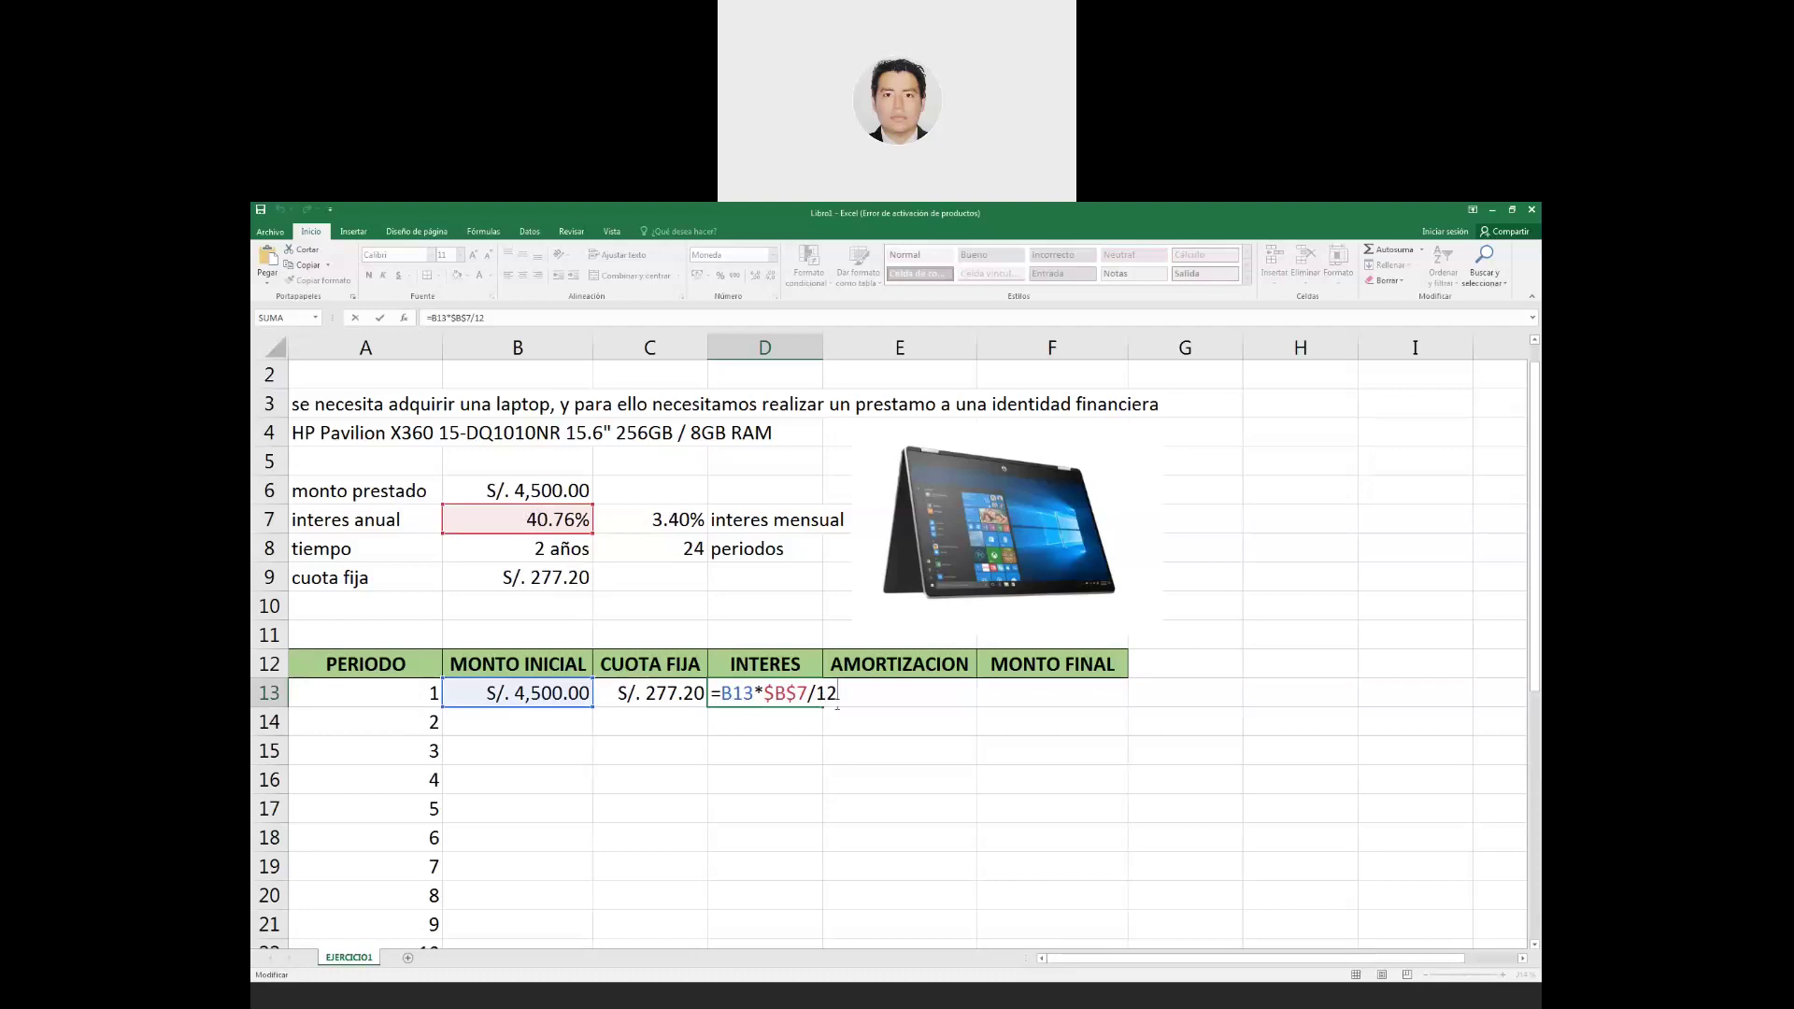
{"action": "left_click", "coordinate": [841, 700]}
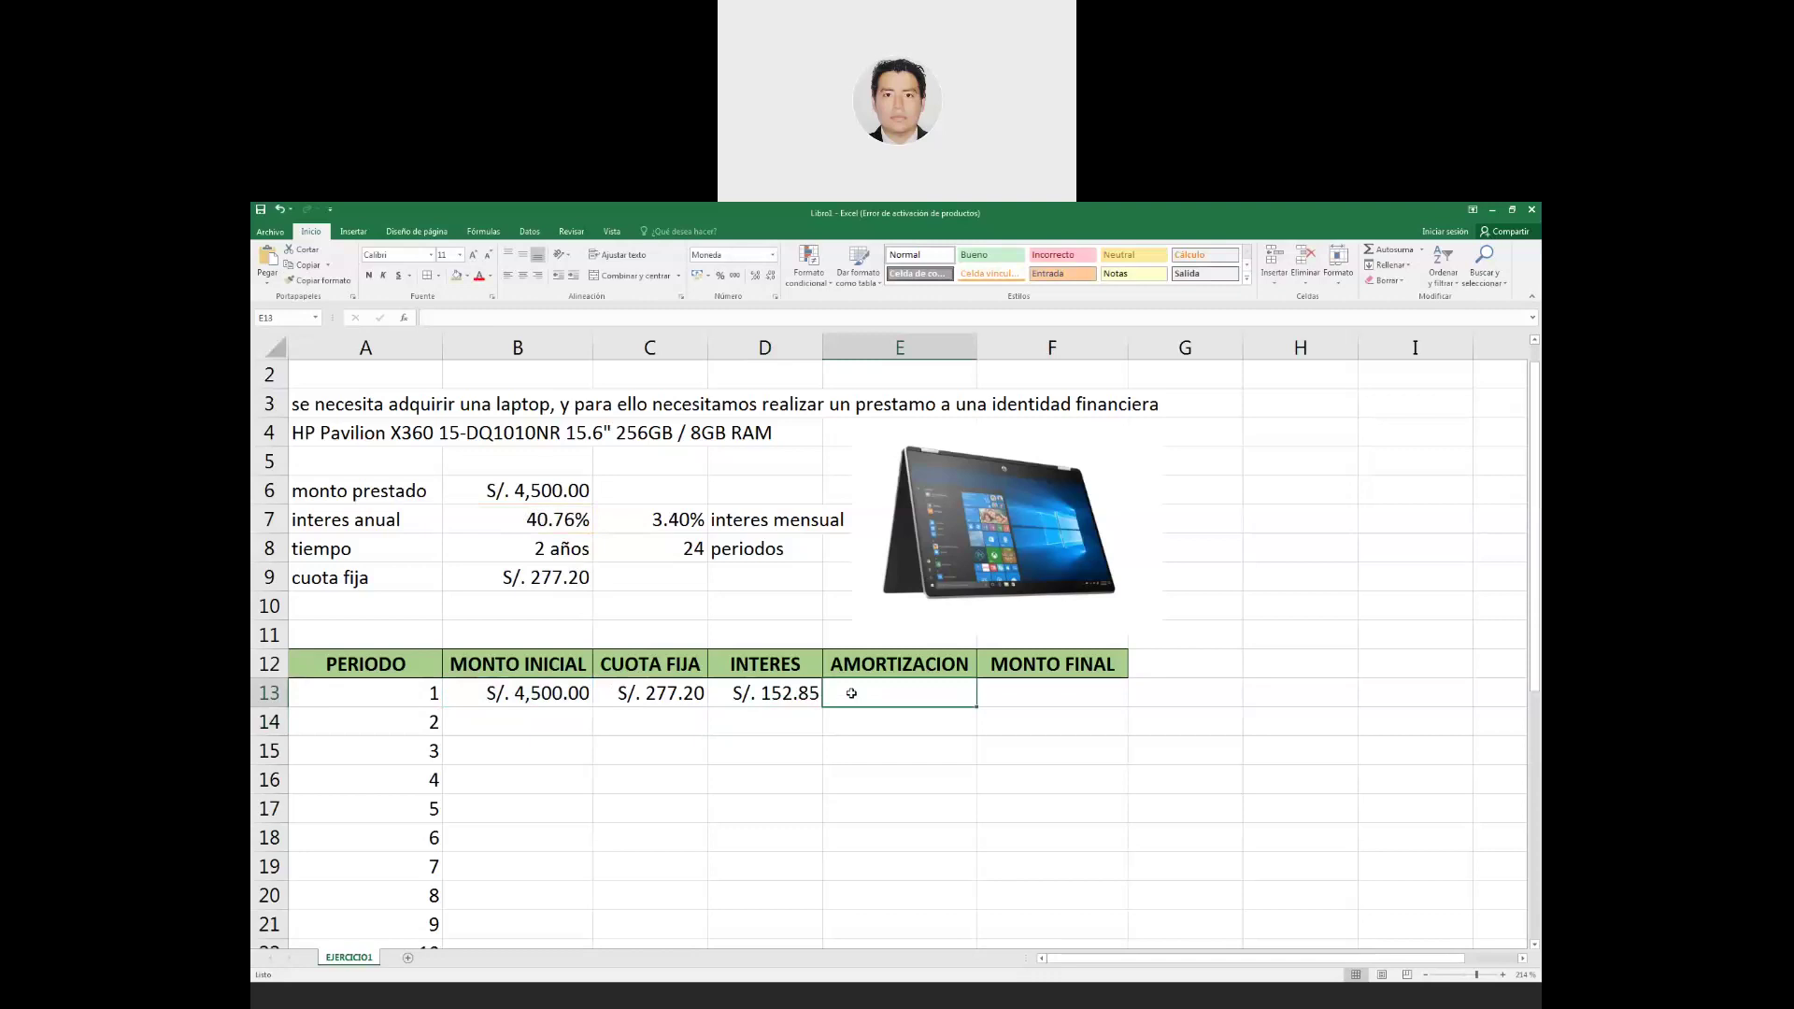
Enter =C13-D13 in E13, restoring the S/. 124.35 amortization.
{"action": "type", "text": "="}
{"action": "left_click", "coordinate": [669, 693]}
{"action": "type", "text": "*"}
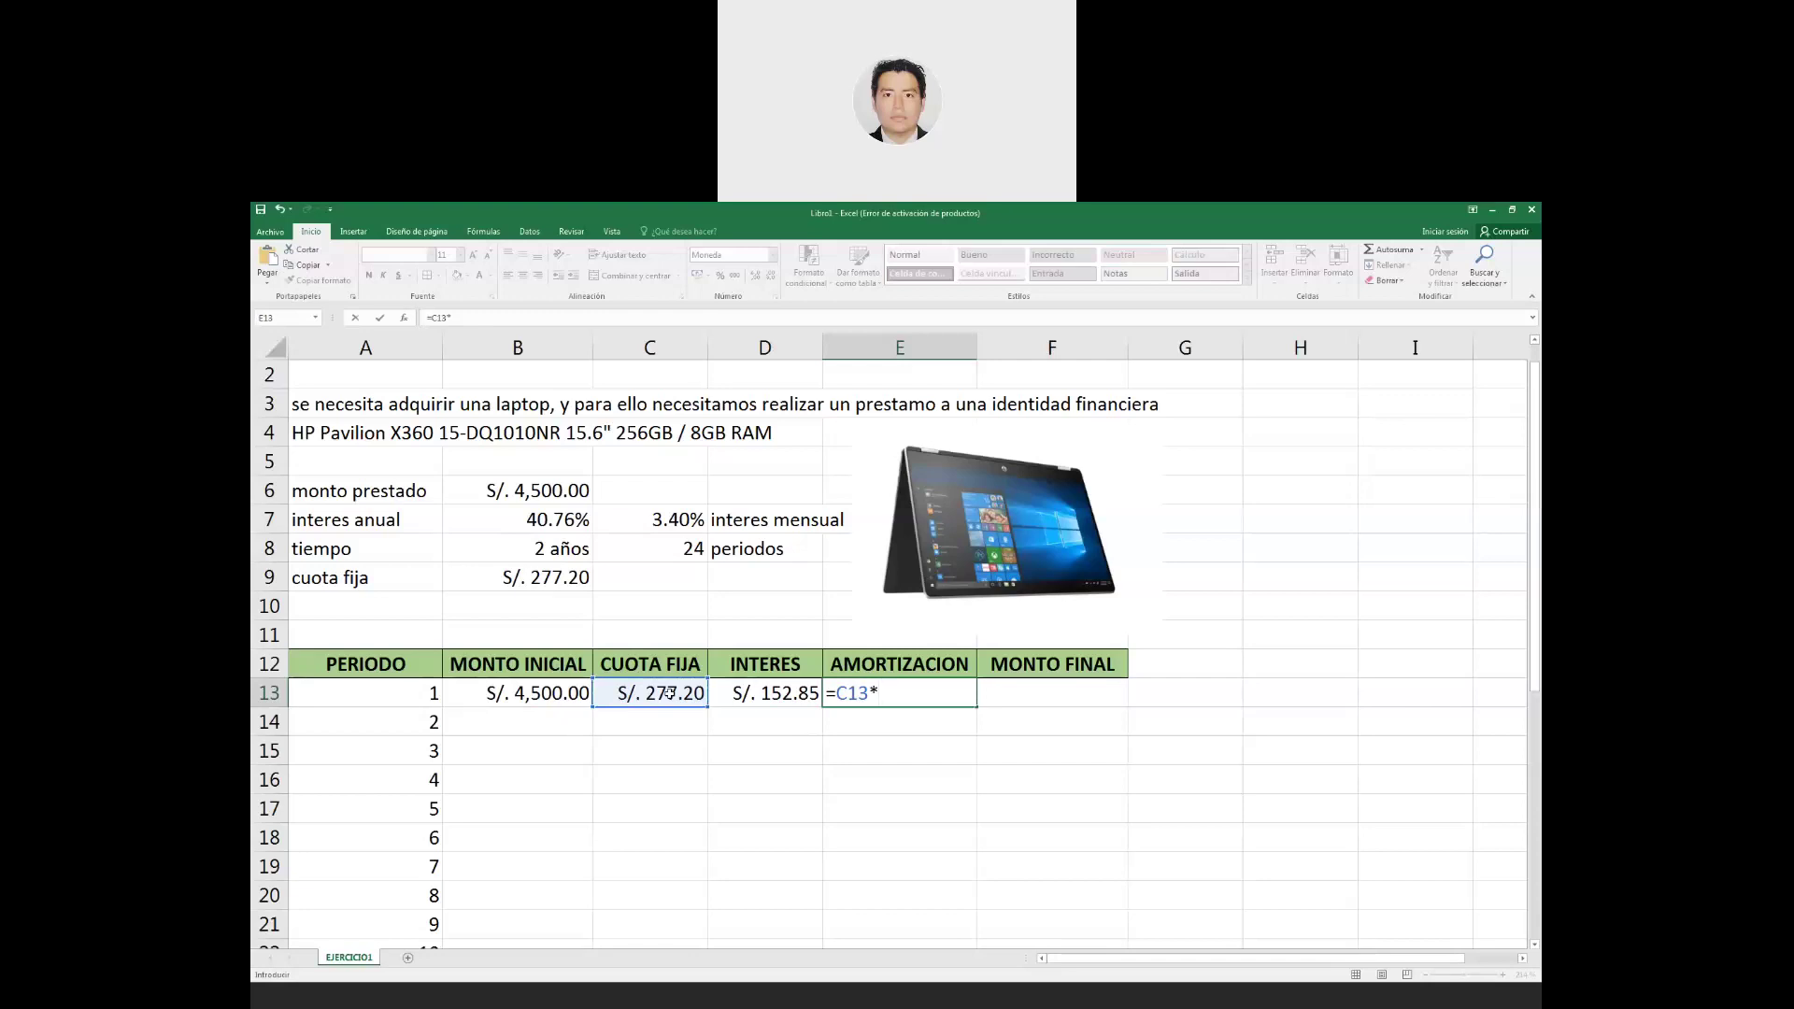
{"action": "key", "text": "BackSpace"}
{"action": "type", "text": "-"}
{"action": "left_click", "coordinate": [749, 691]}
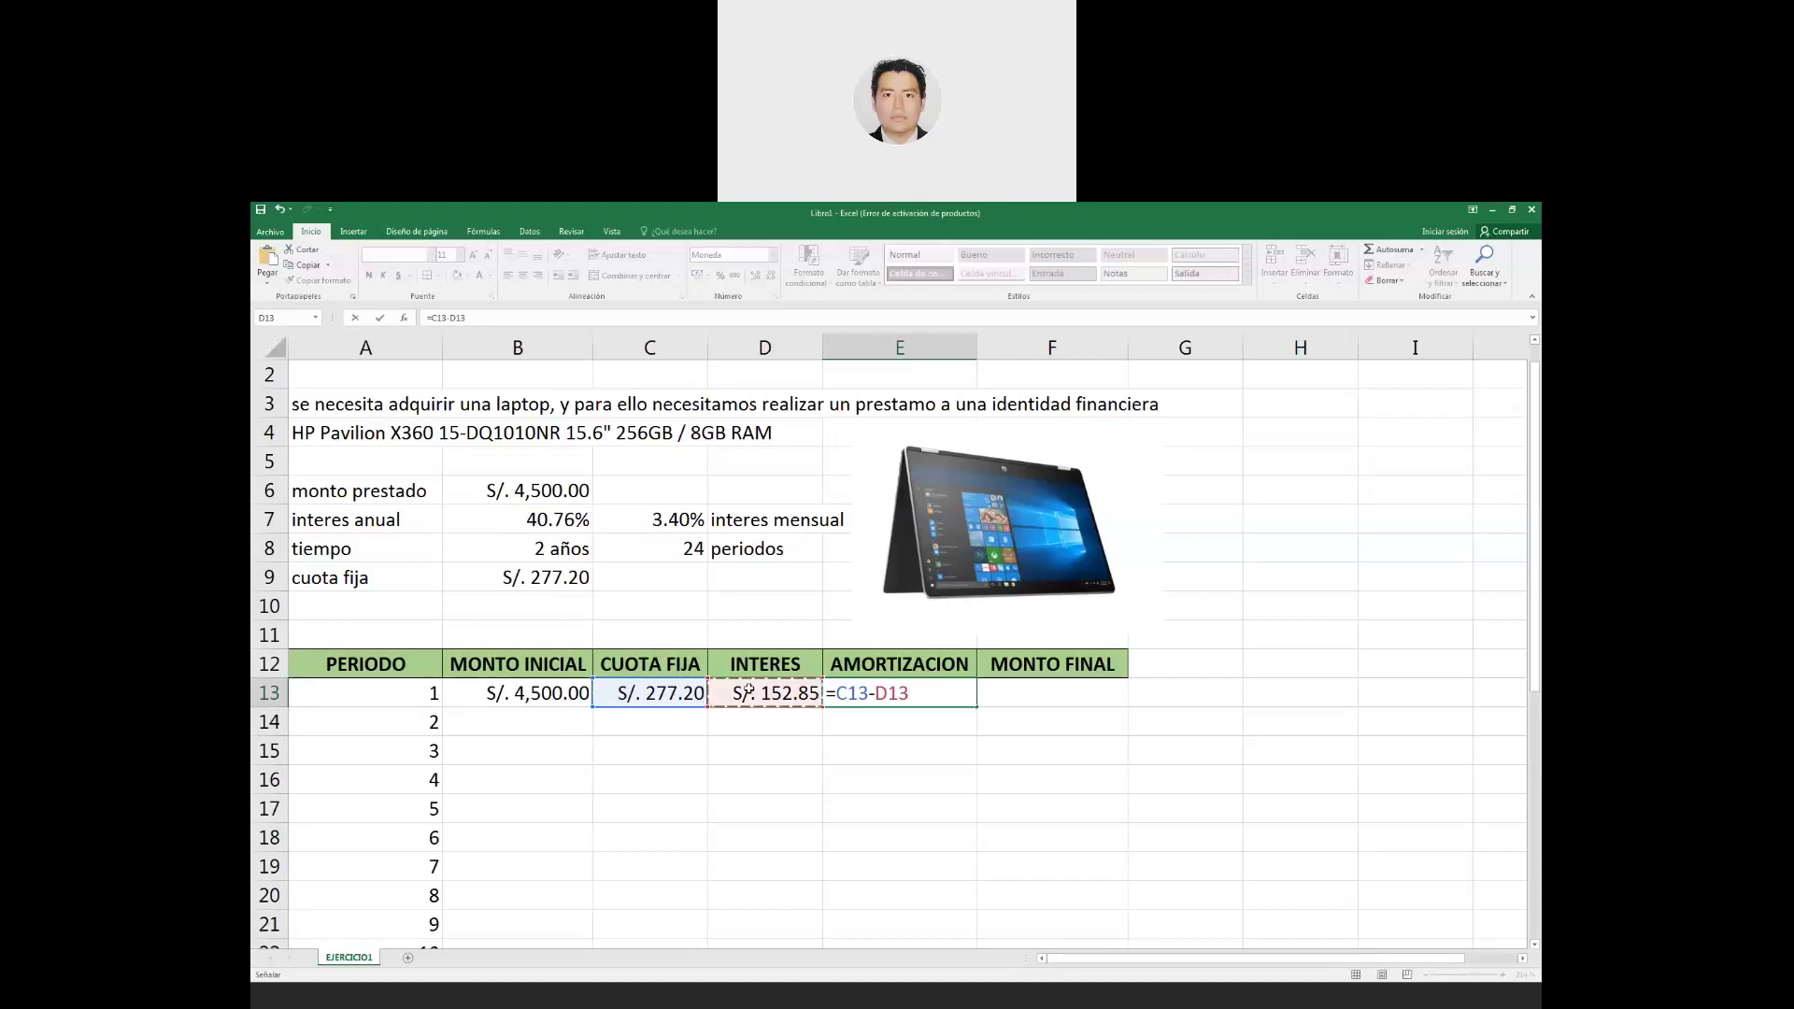
{"action": "key", "text": "Return"}
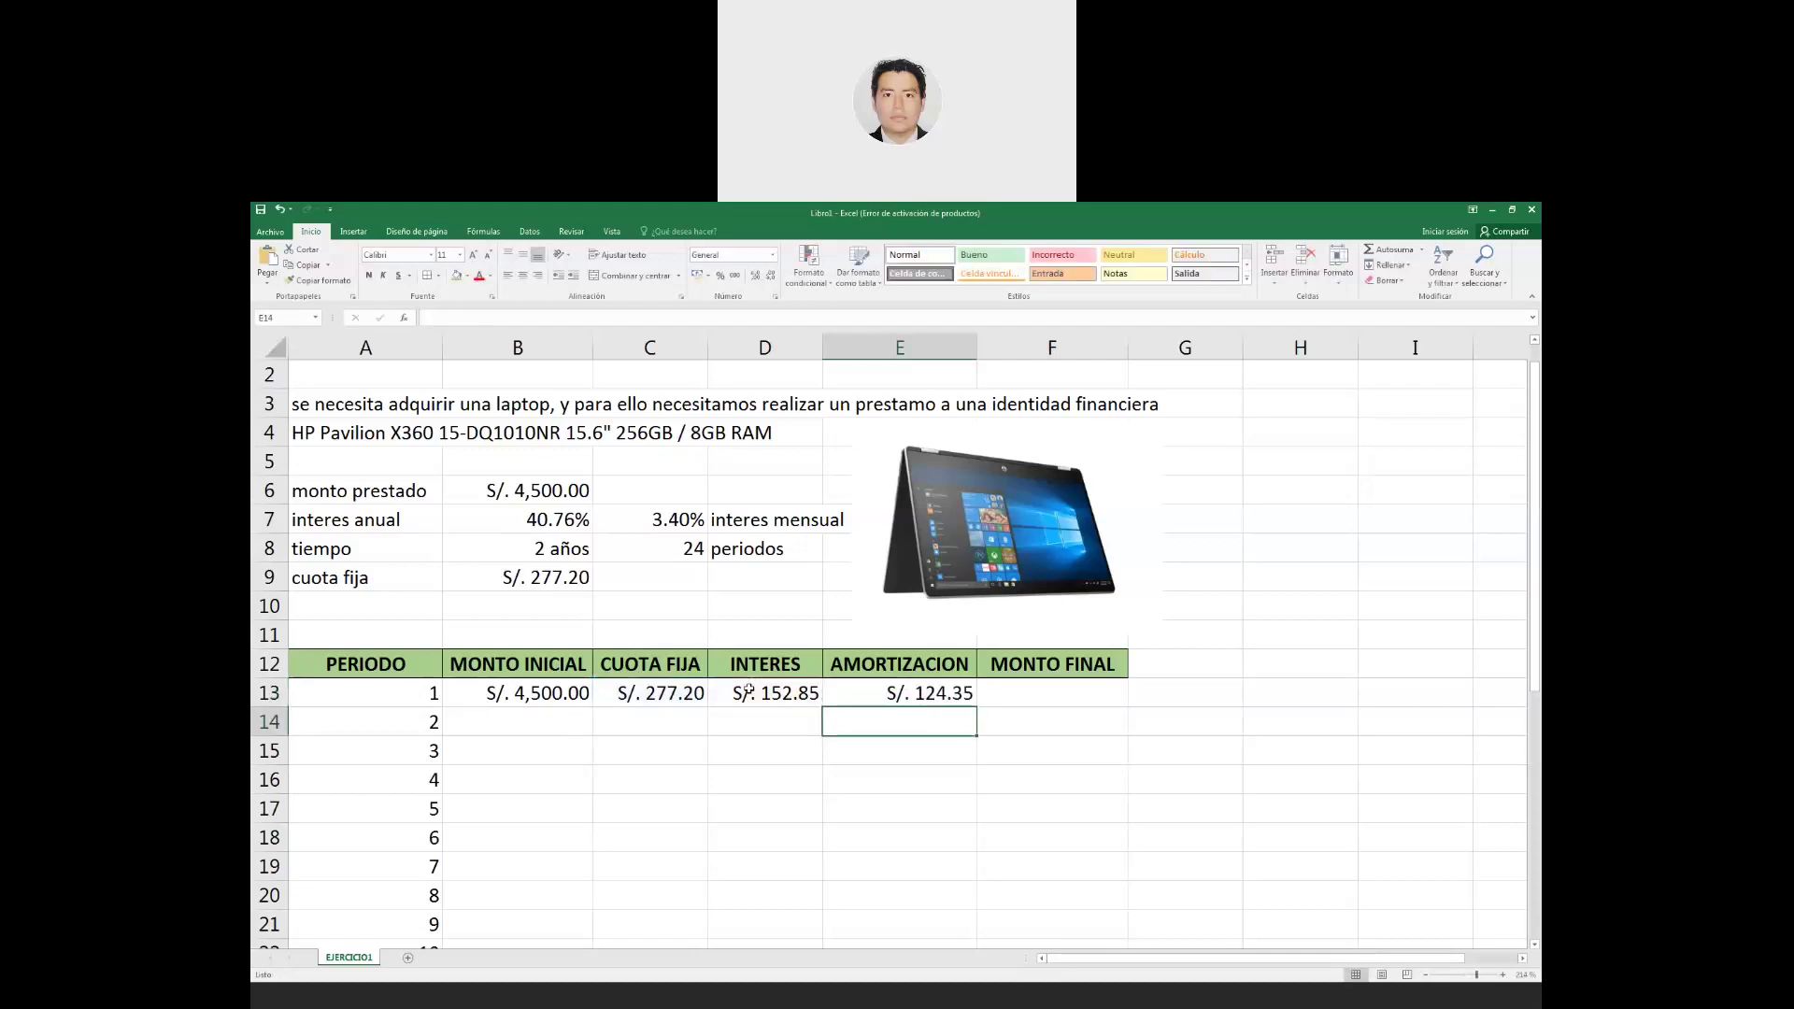
Enter =B13-E13 in F13 for a S/. 4,375.65 final balance.
{"action": "left_click", "coordinate": [1004, 706]}
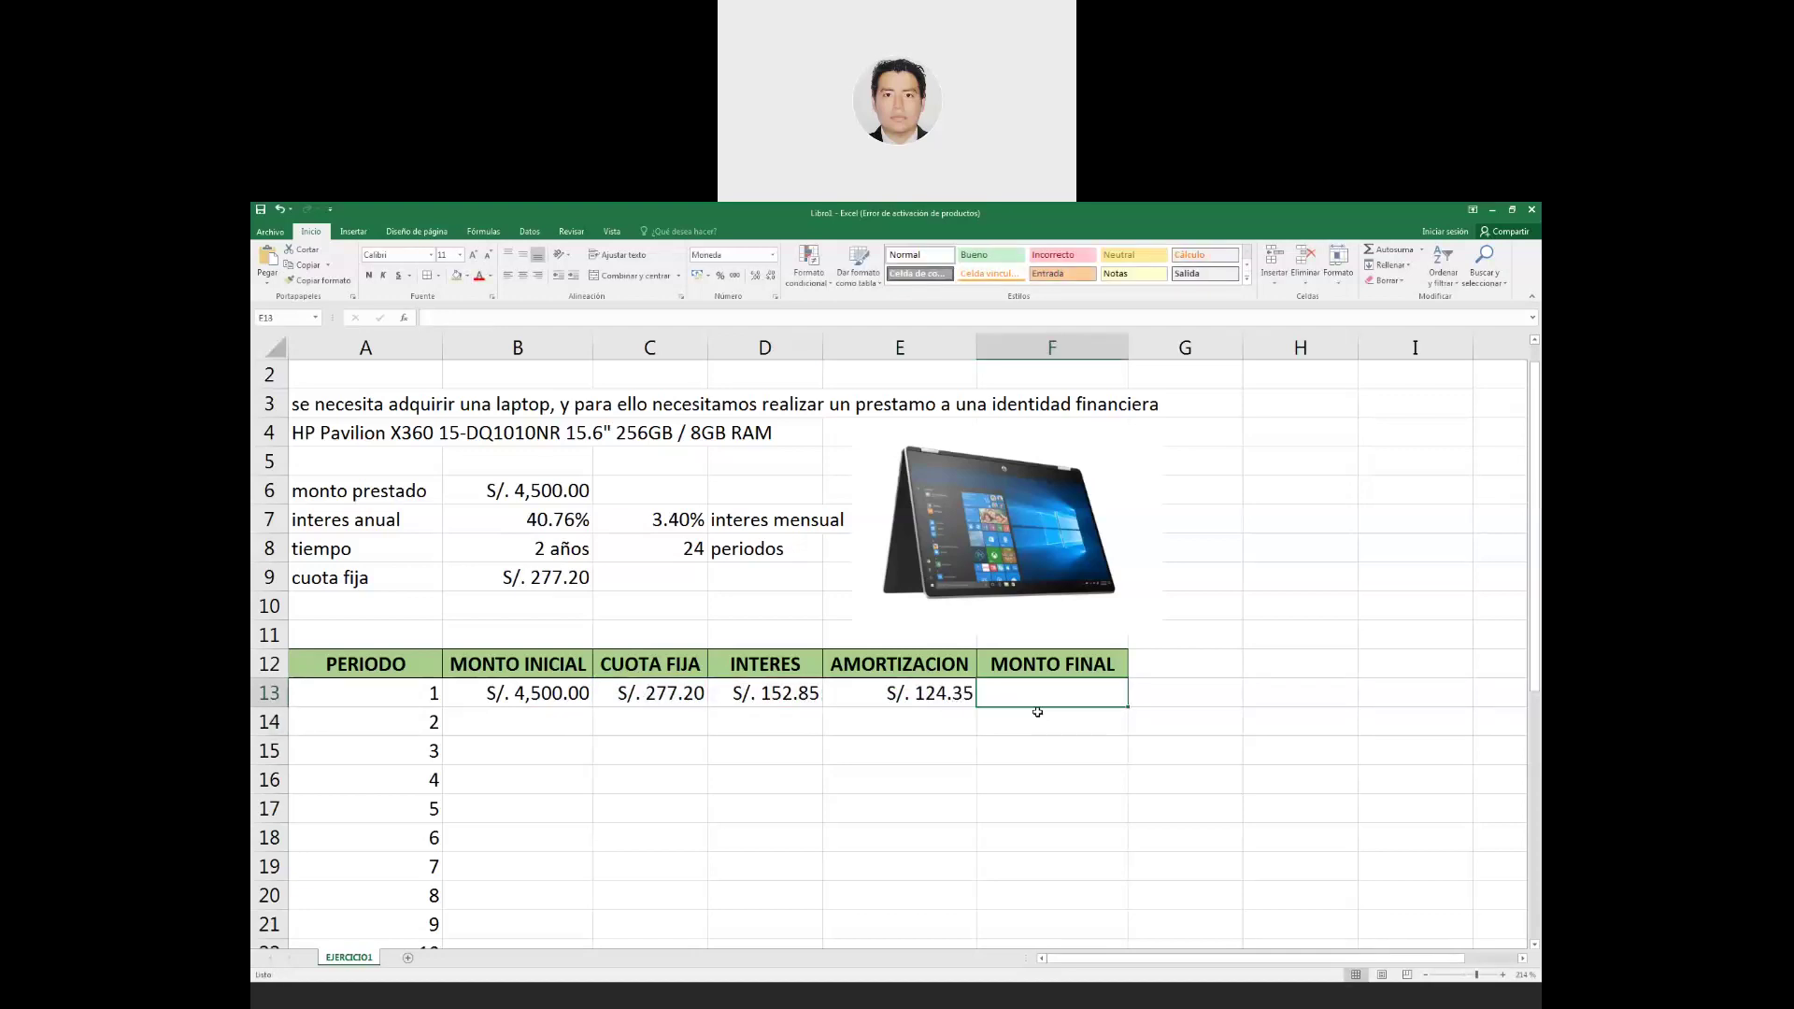
{"action": "type", "text": "="}
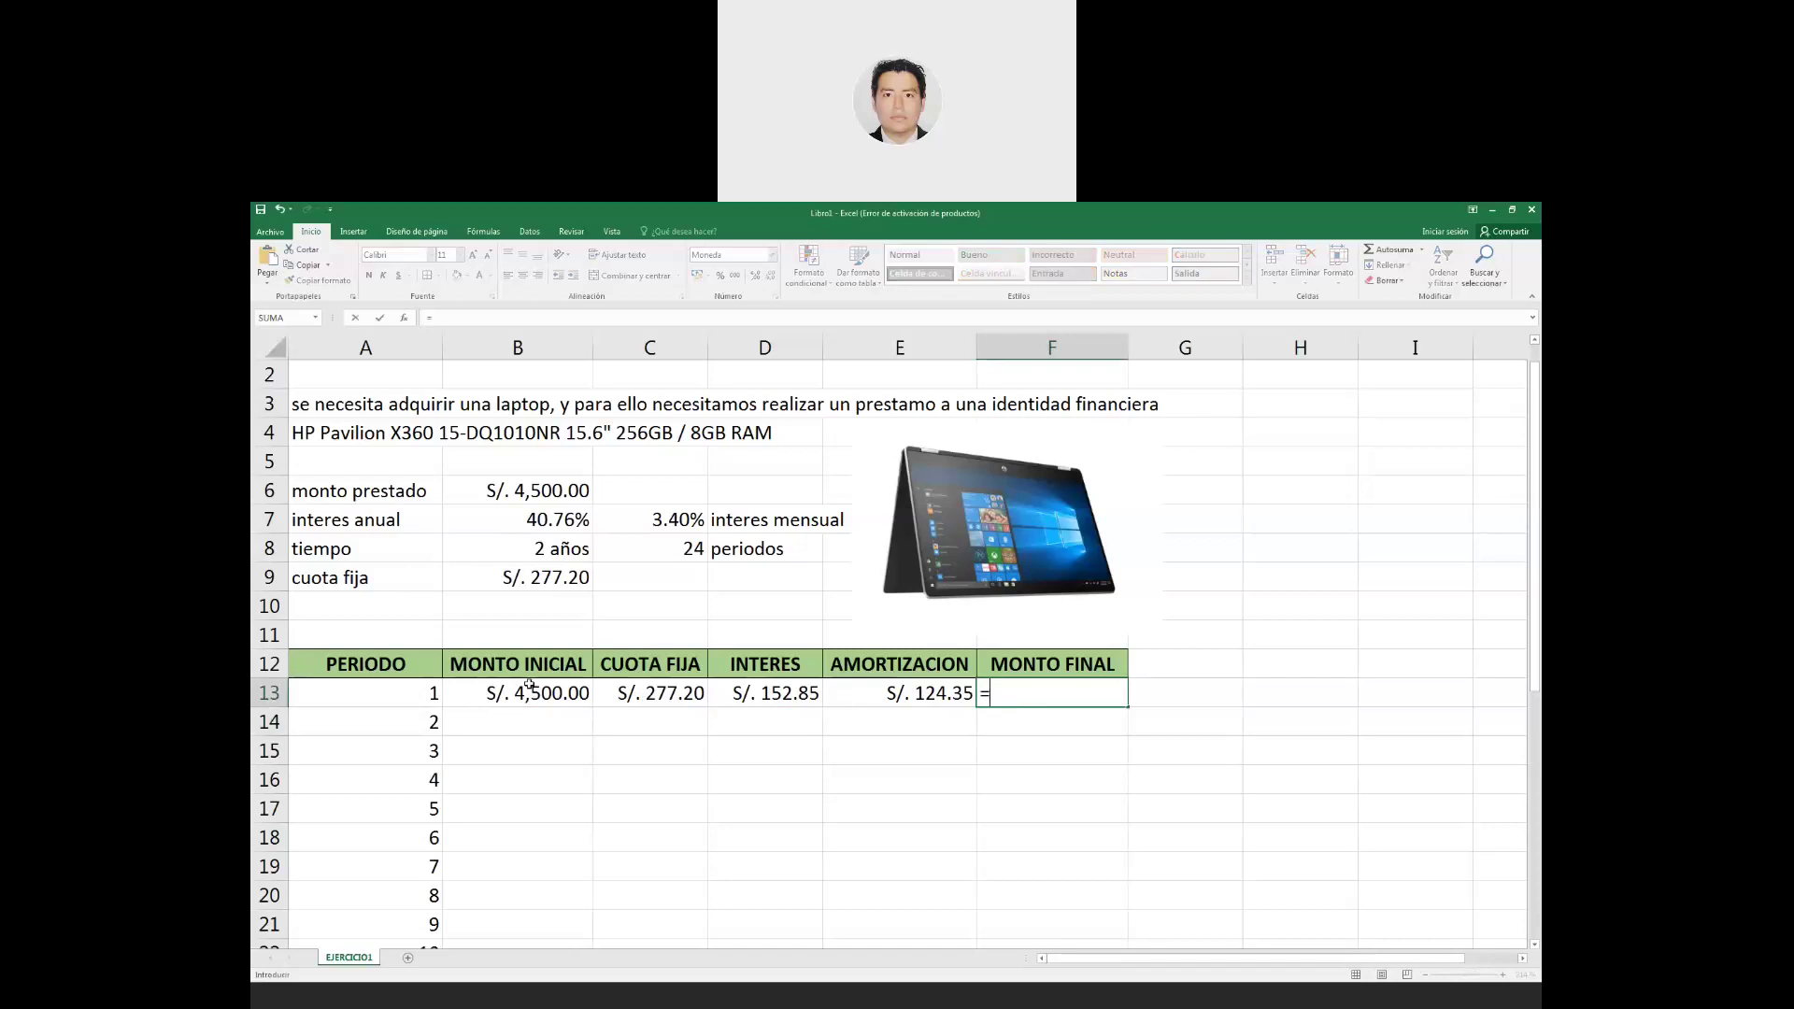
{"action": "left_click", "coordinate": [529, 684]}
{"action": "type", "text": "*"}
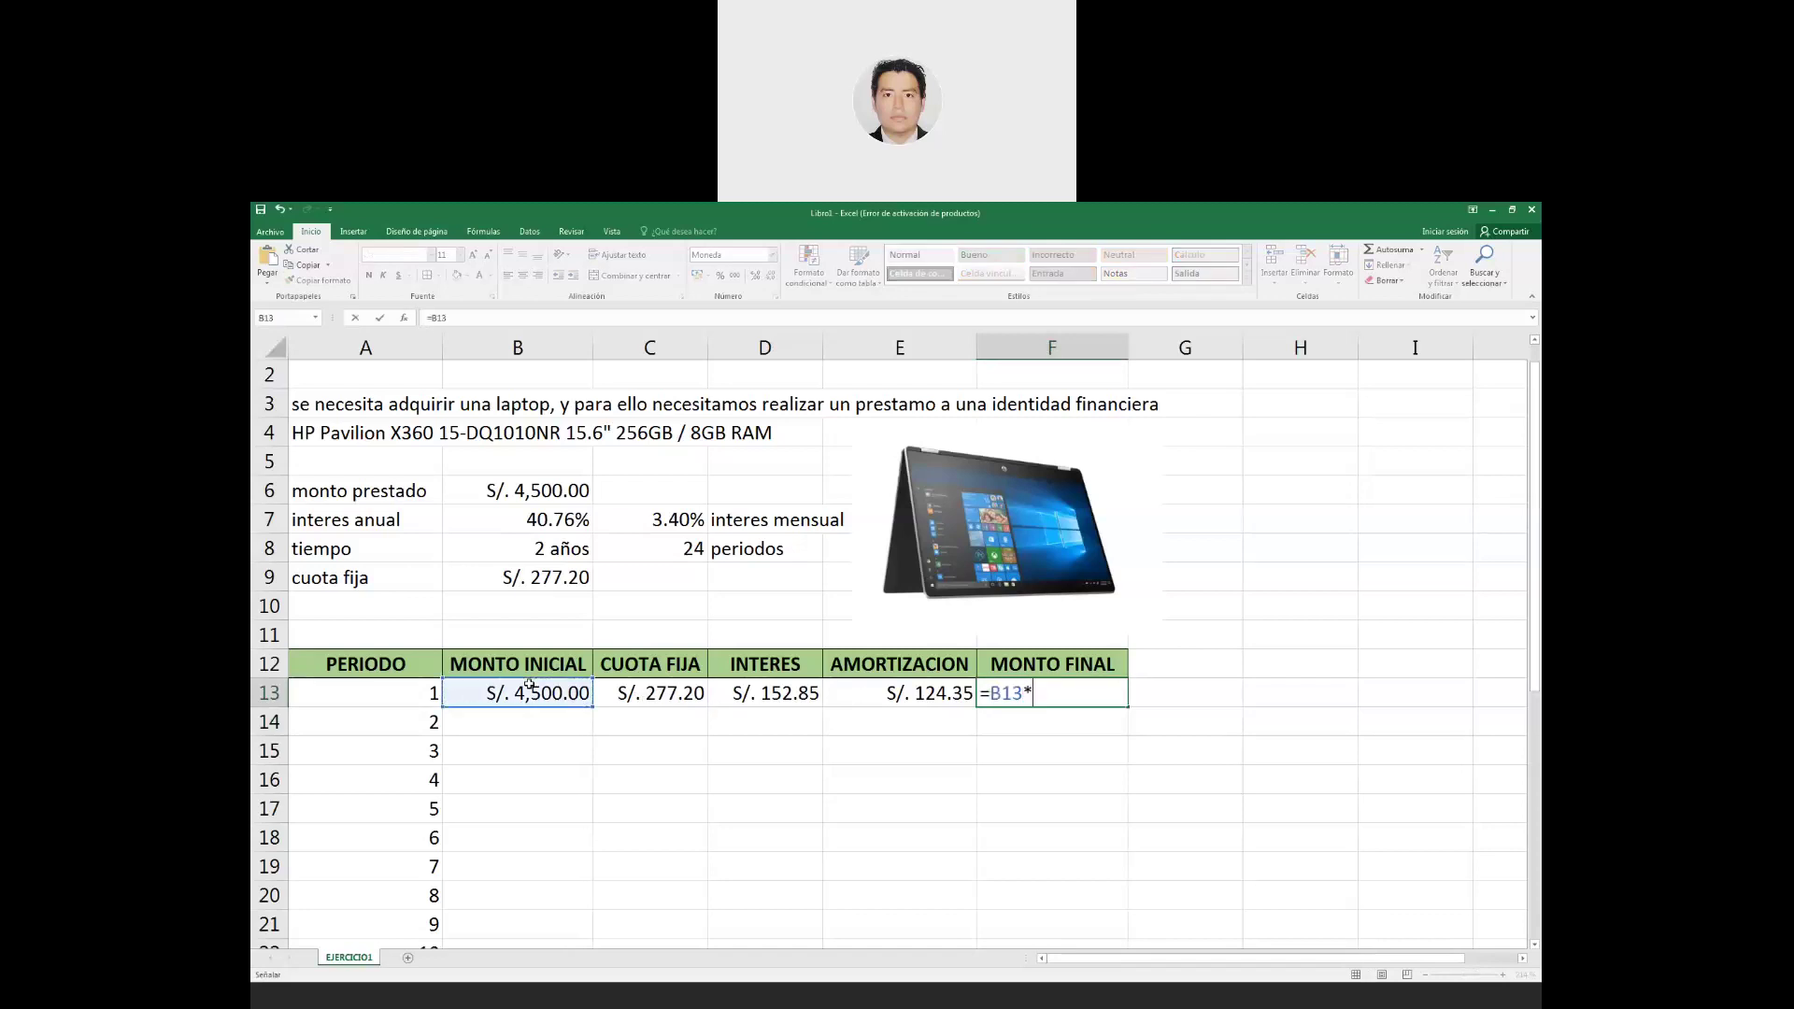
{"action": "key", "text": "BackSpace"}
{"action": "type", "text": "-"}
{"action": "left_click", "coordinate": [925, 692]}
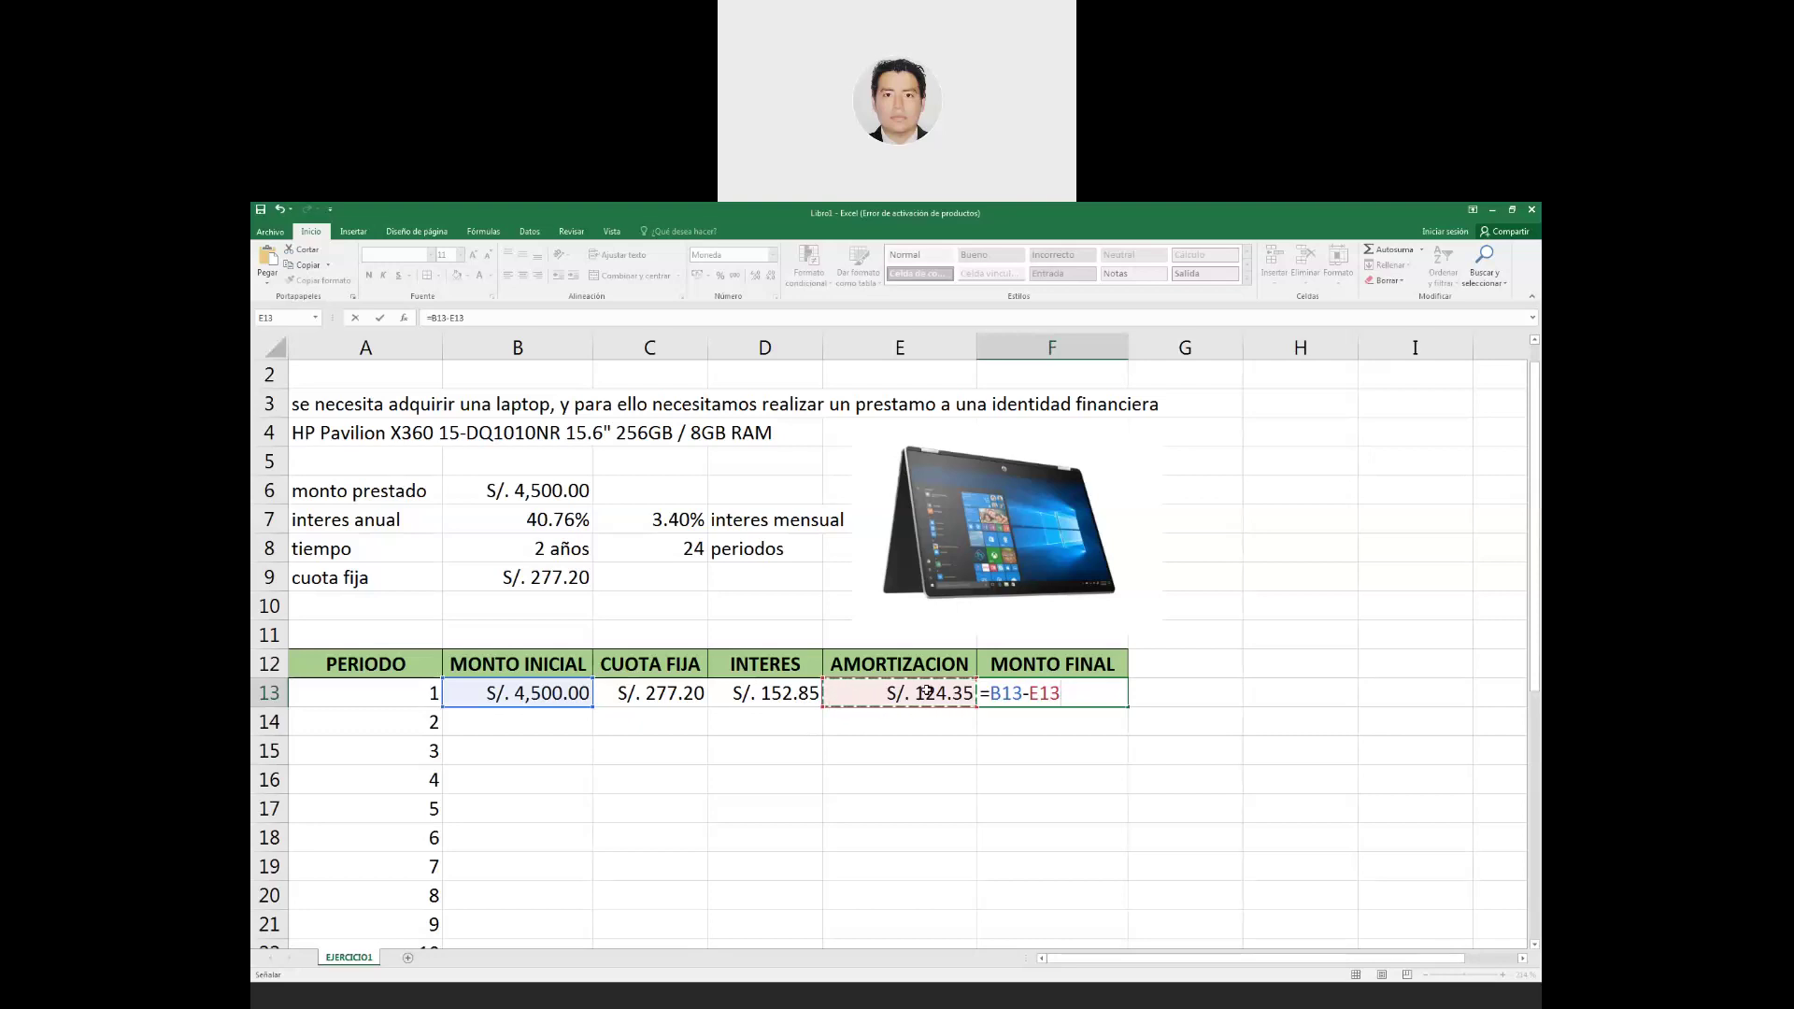
{"action": "key", "text": "Return"}
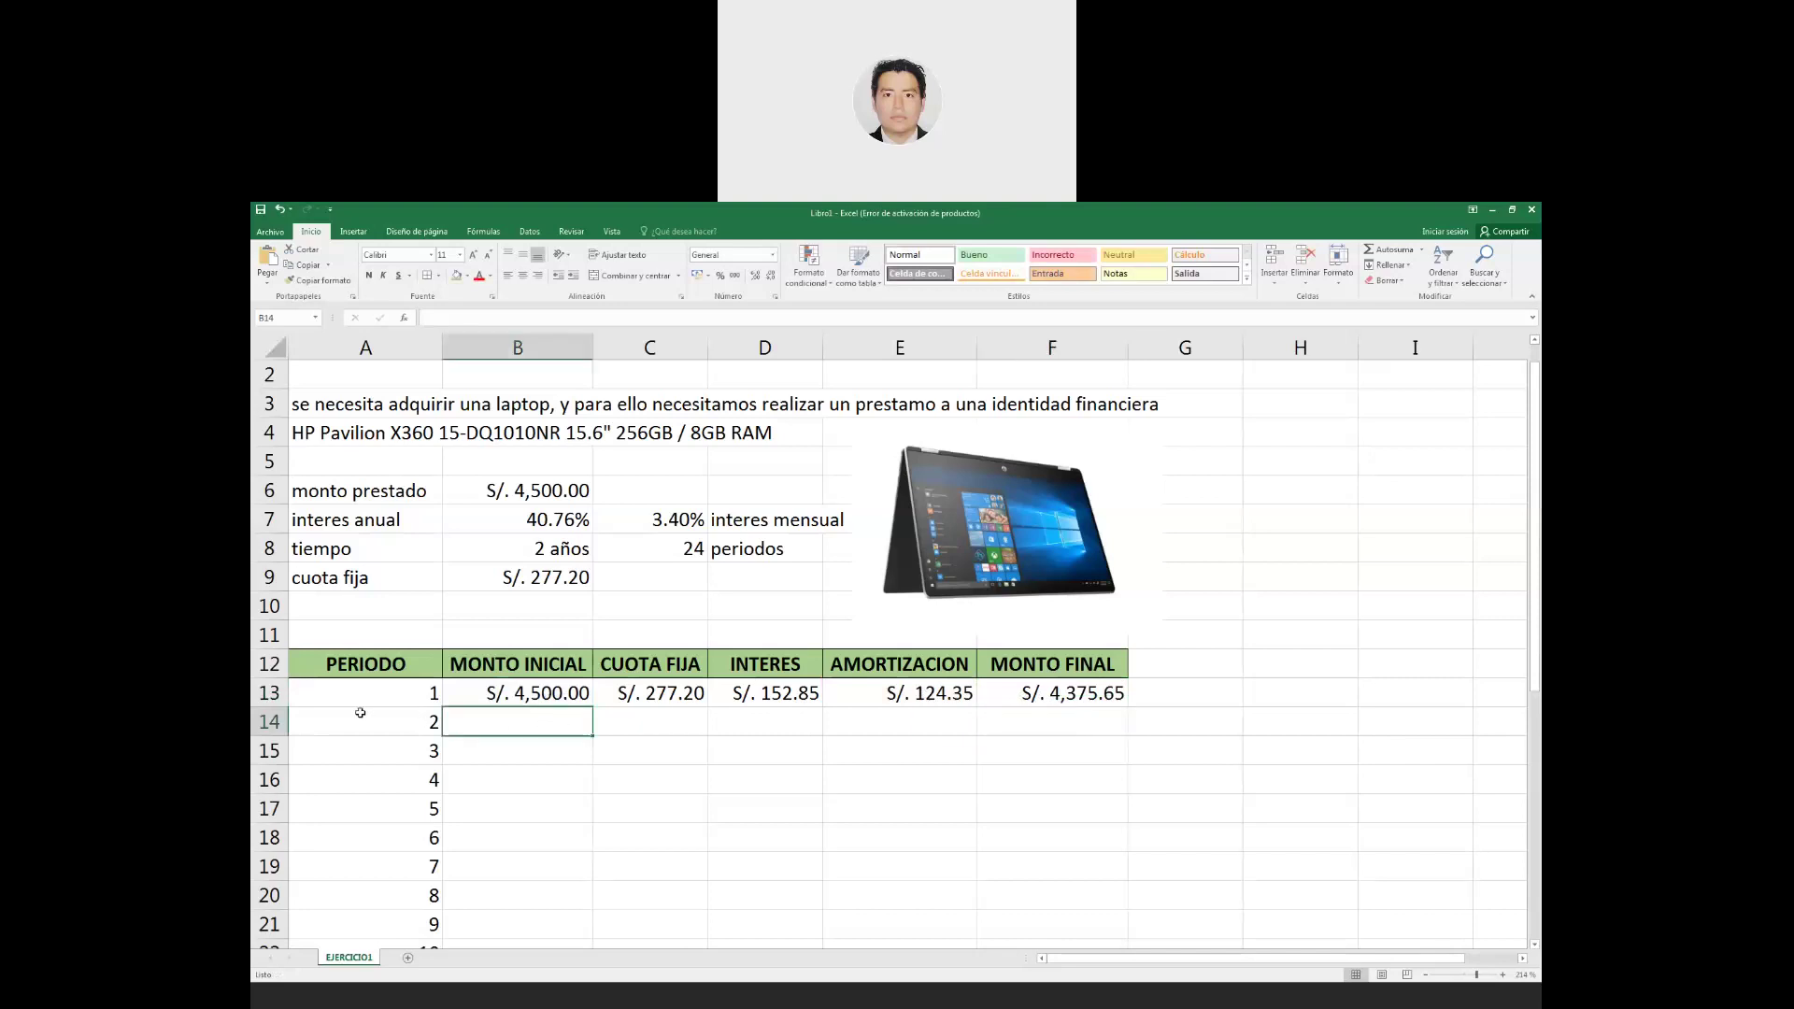
{"action": "left_click_drag", "start_coordinate": [362, 715], "coordinate": [934, 729]}
{"action": "left_click", "coordinate": [407, 722]}
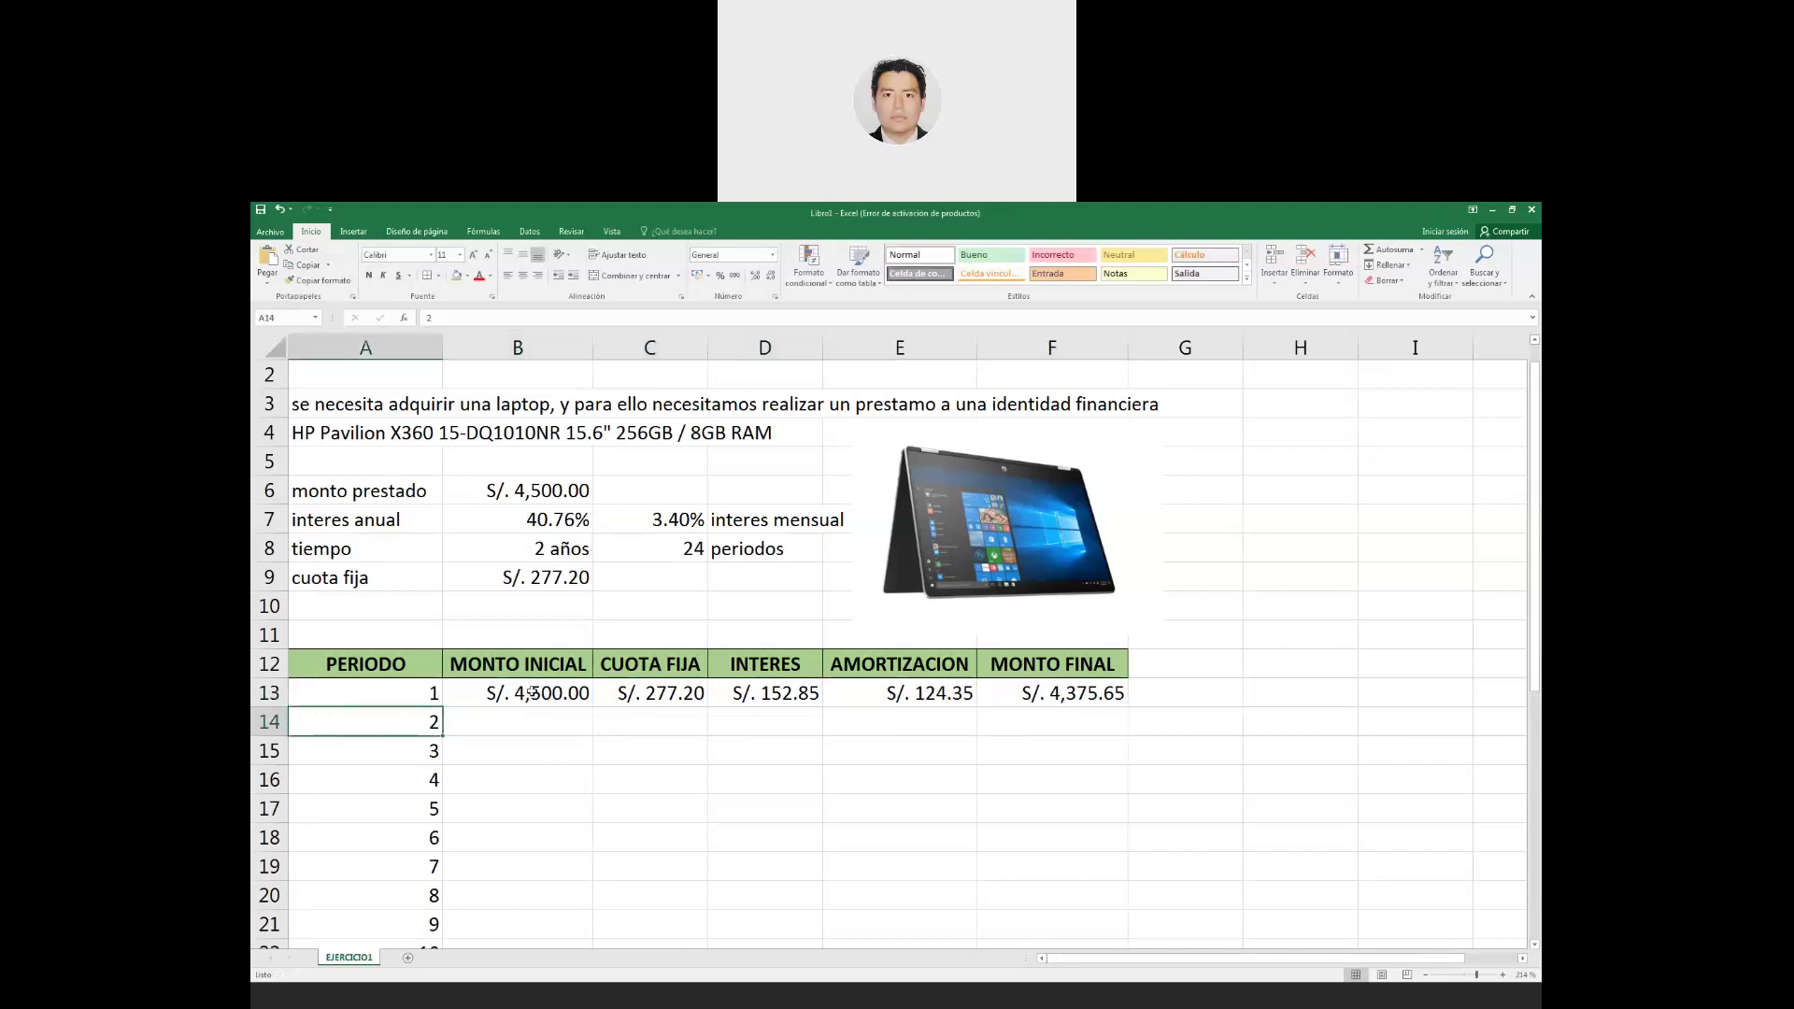
{"action": "left_click", "coordinate": [532, 692]}
{"action": "left_click", "coordinate": [423, 721]}
{"action": "left_click", "coordinate": [1057, 693]}
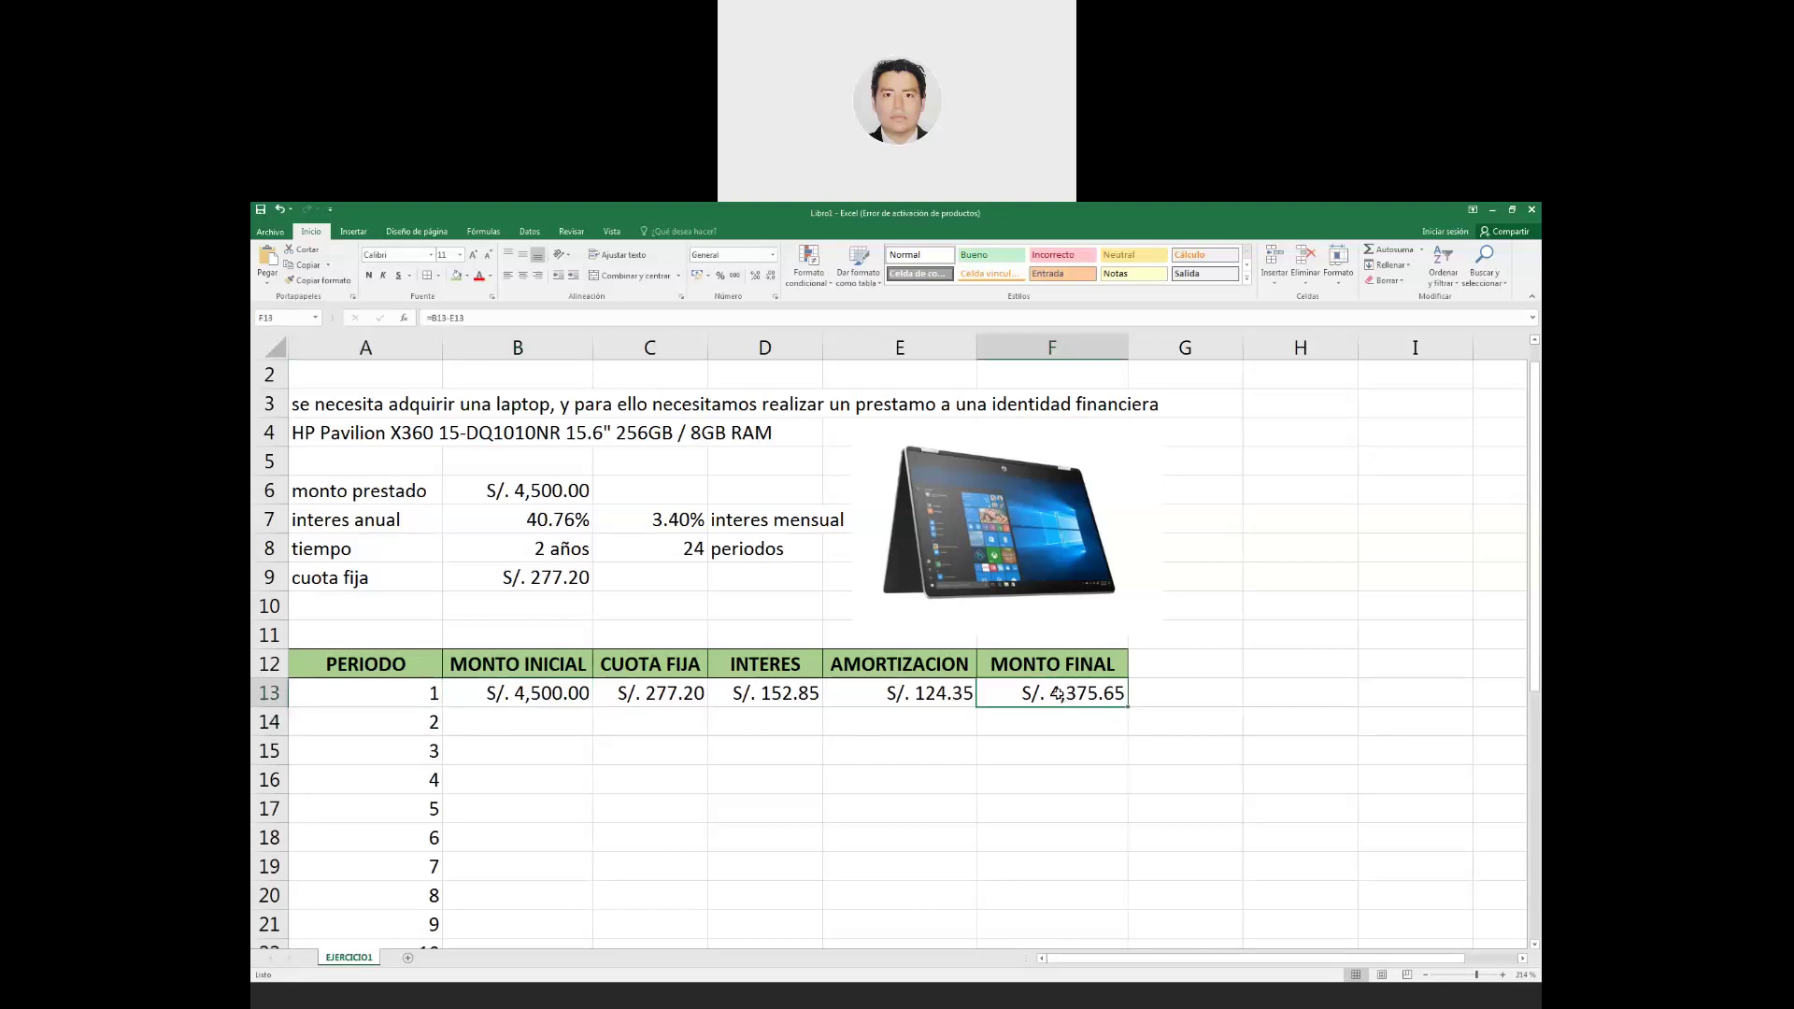
{"action": "left_click", "coordinate": [513, 724]}
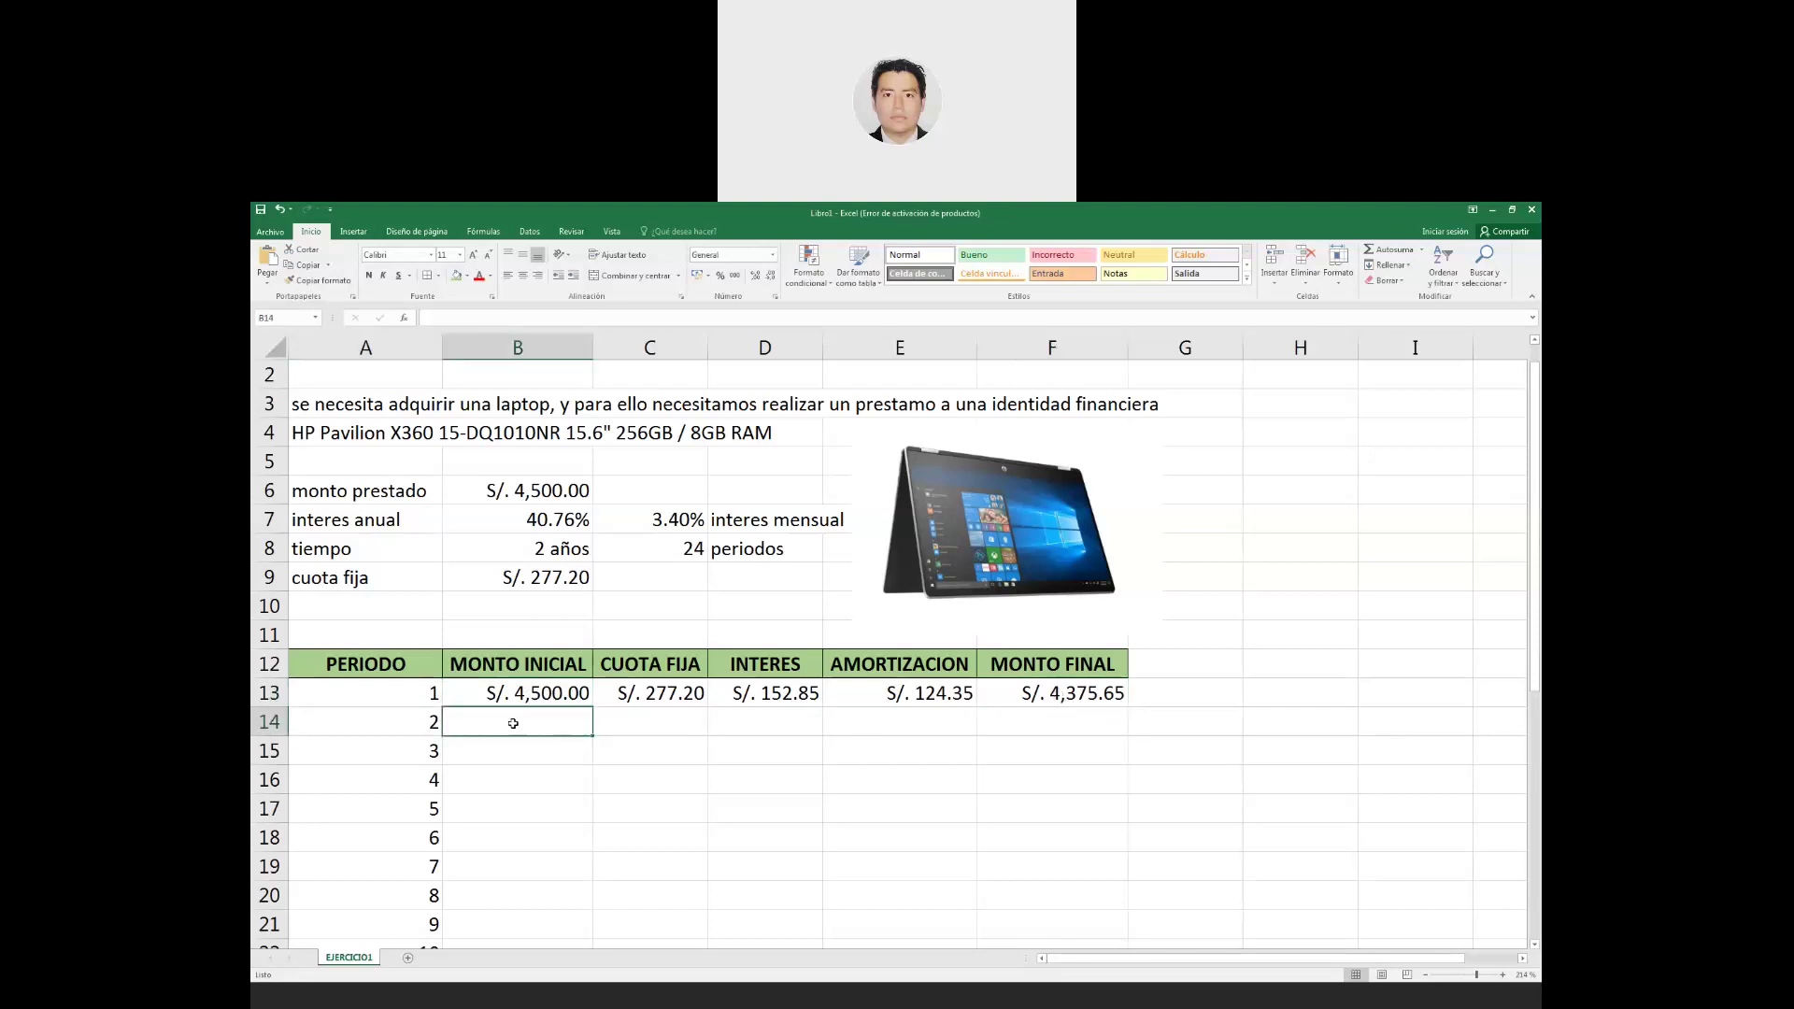
{"action": "type", "text": "="}
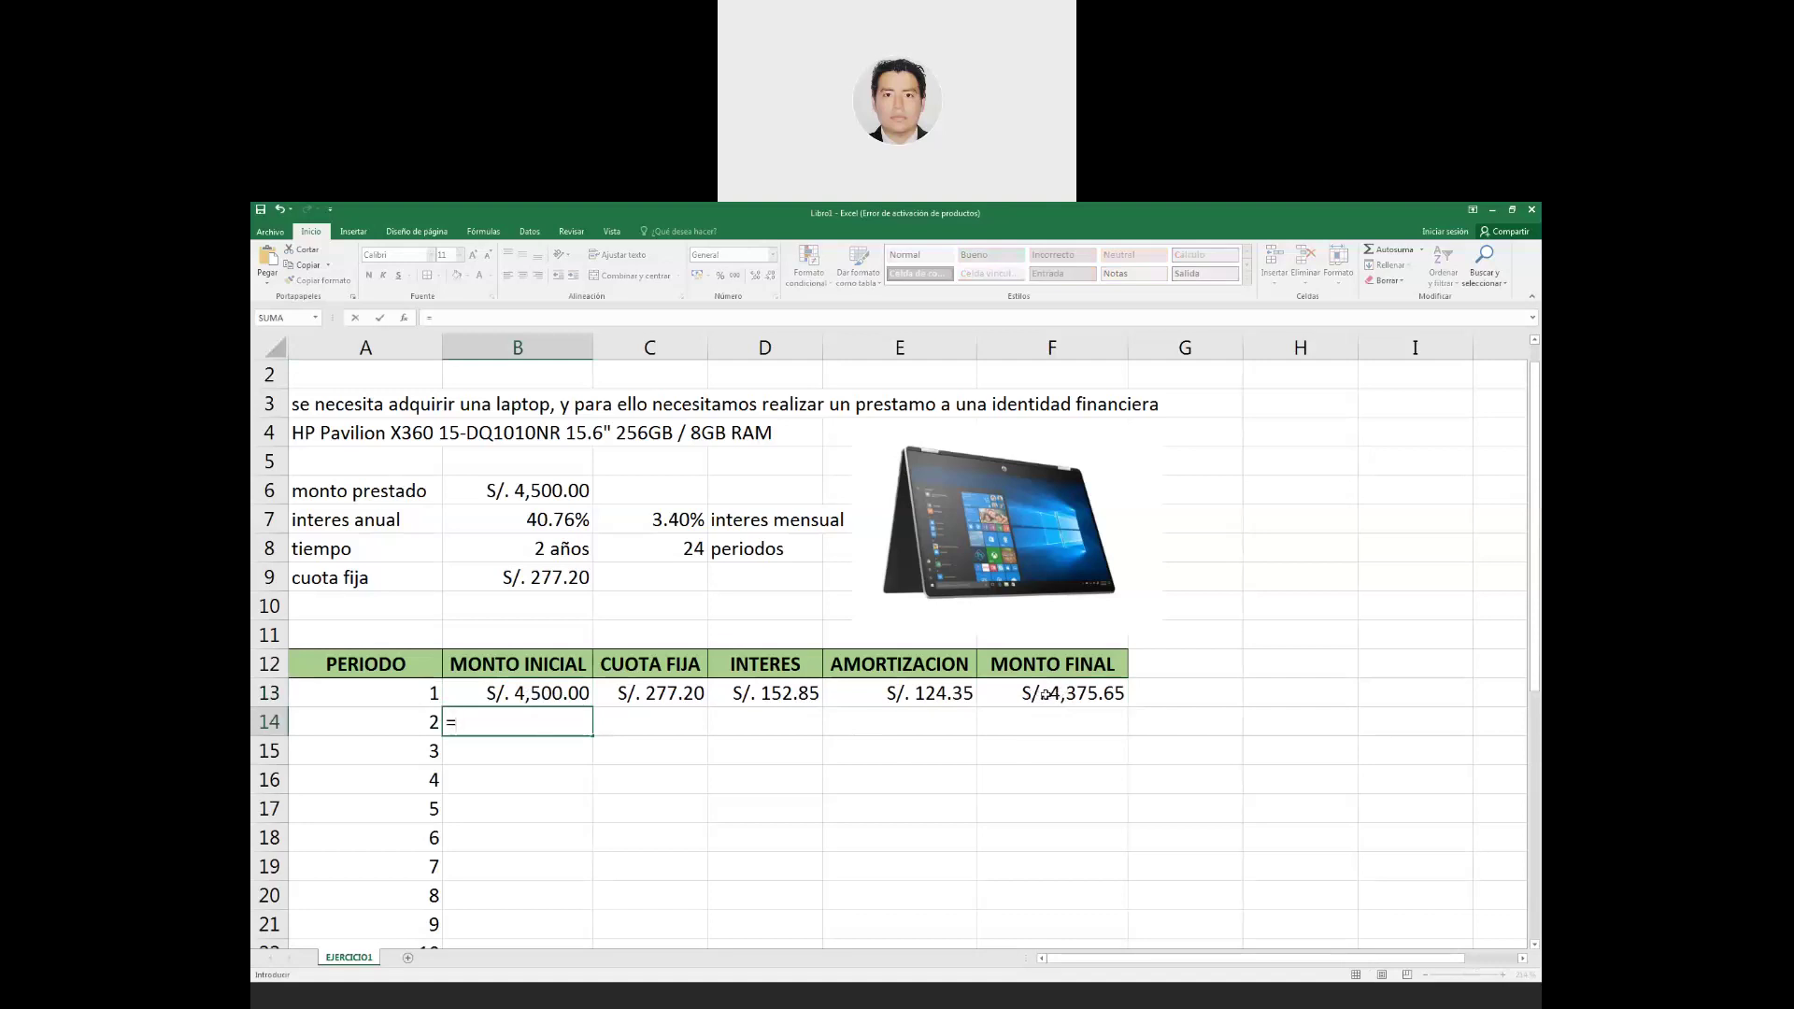
{"action": "left_click", "coordinate": [1044, 693]}
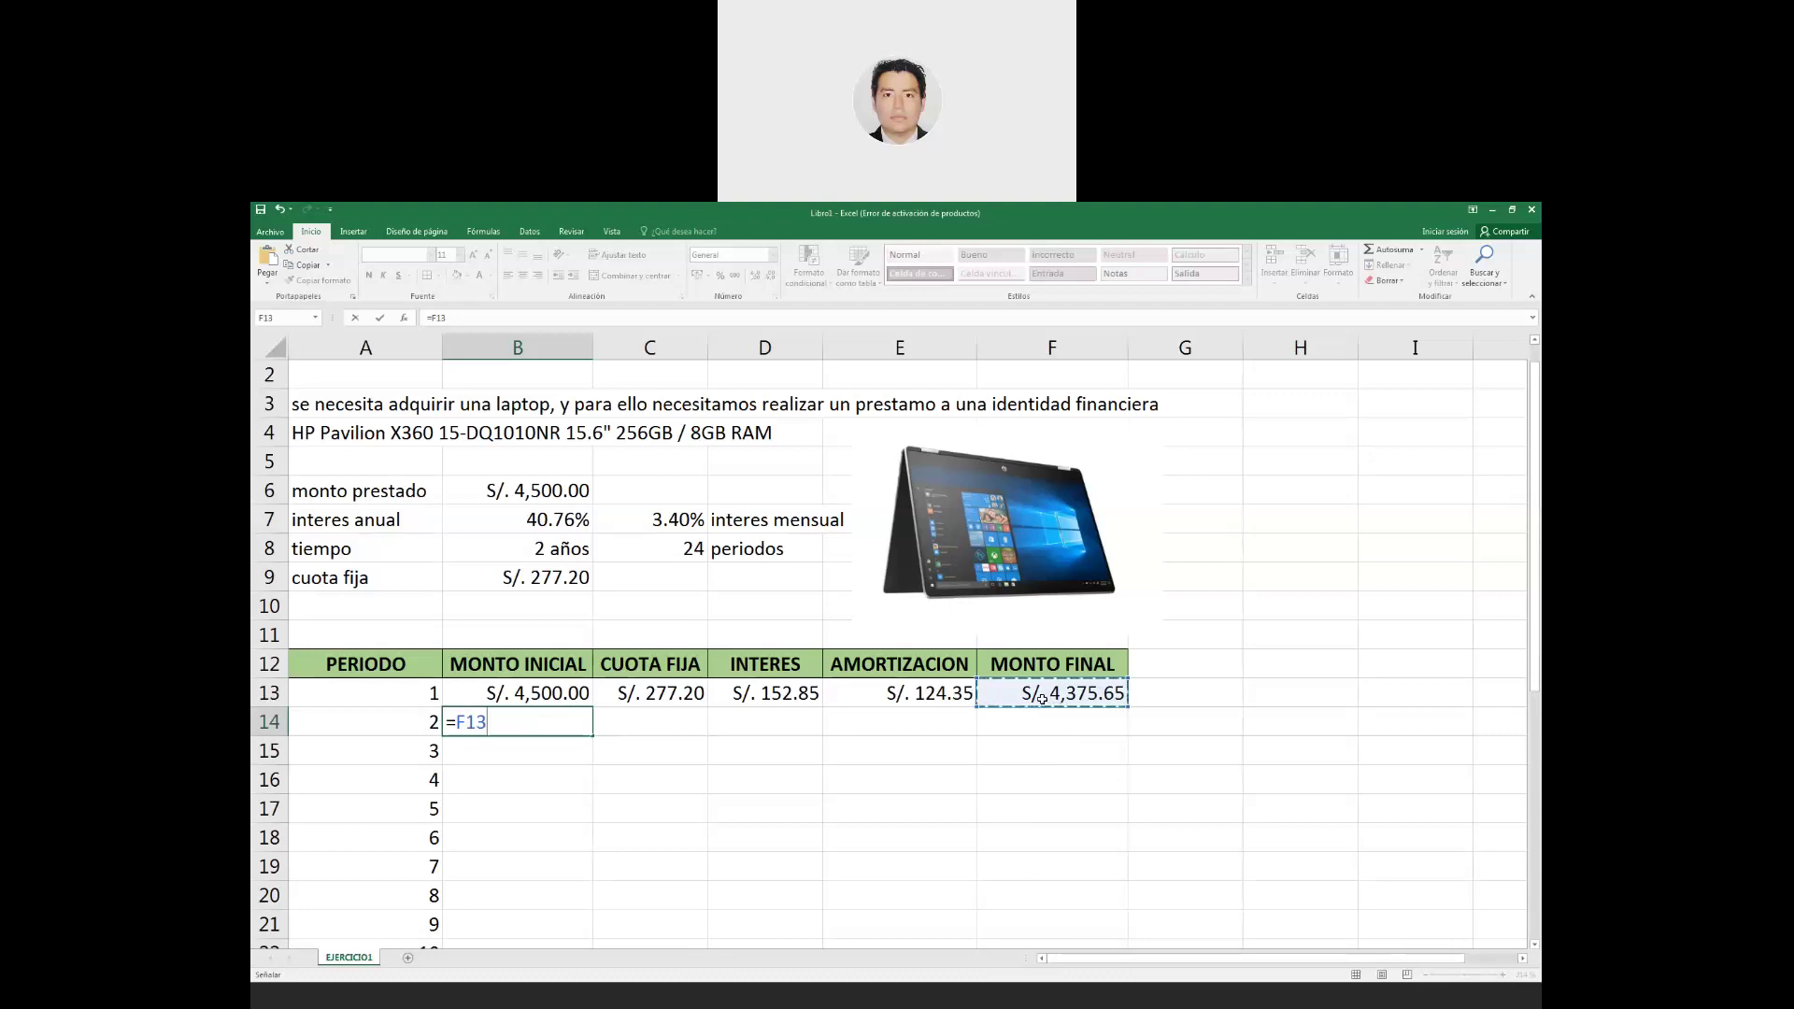
{"action": "key", "text": "BackSpace"}
{"action": "key", "text": "BackSpace"}
{"action": "key", "text": "BackSpace"}
{"action": "key", "text": "BackSpace"}
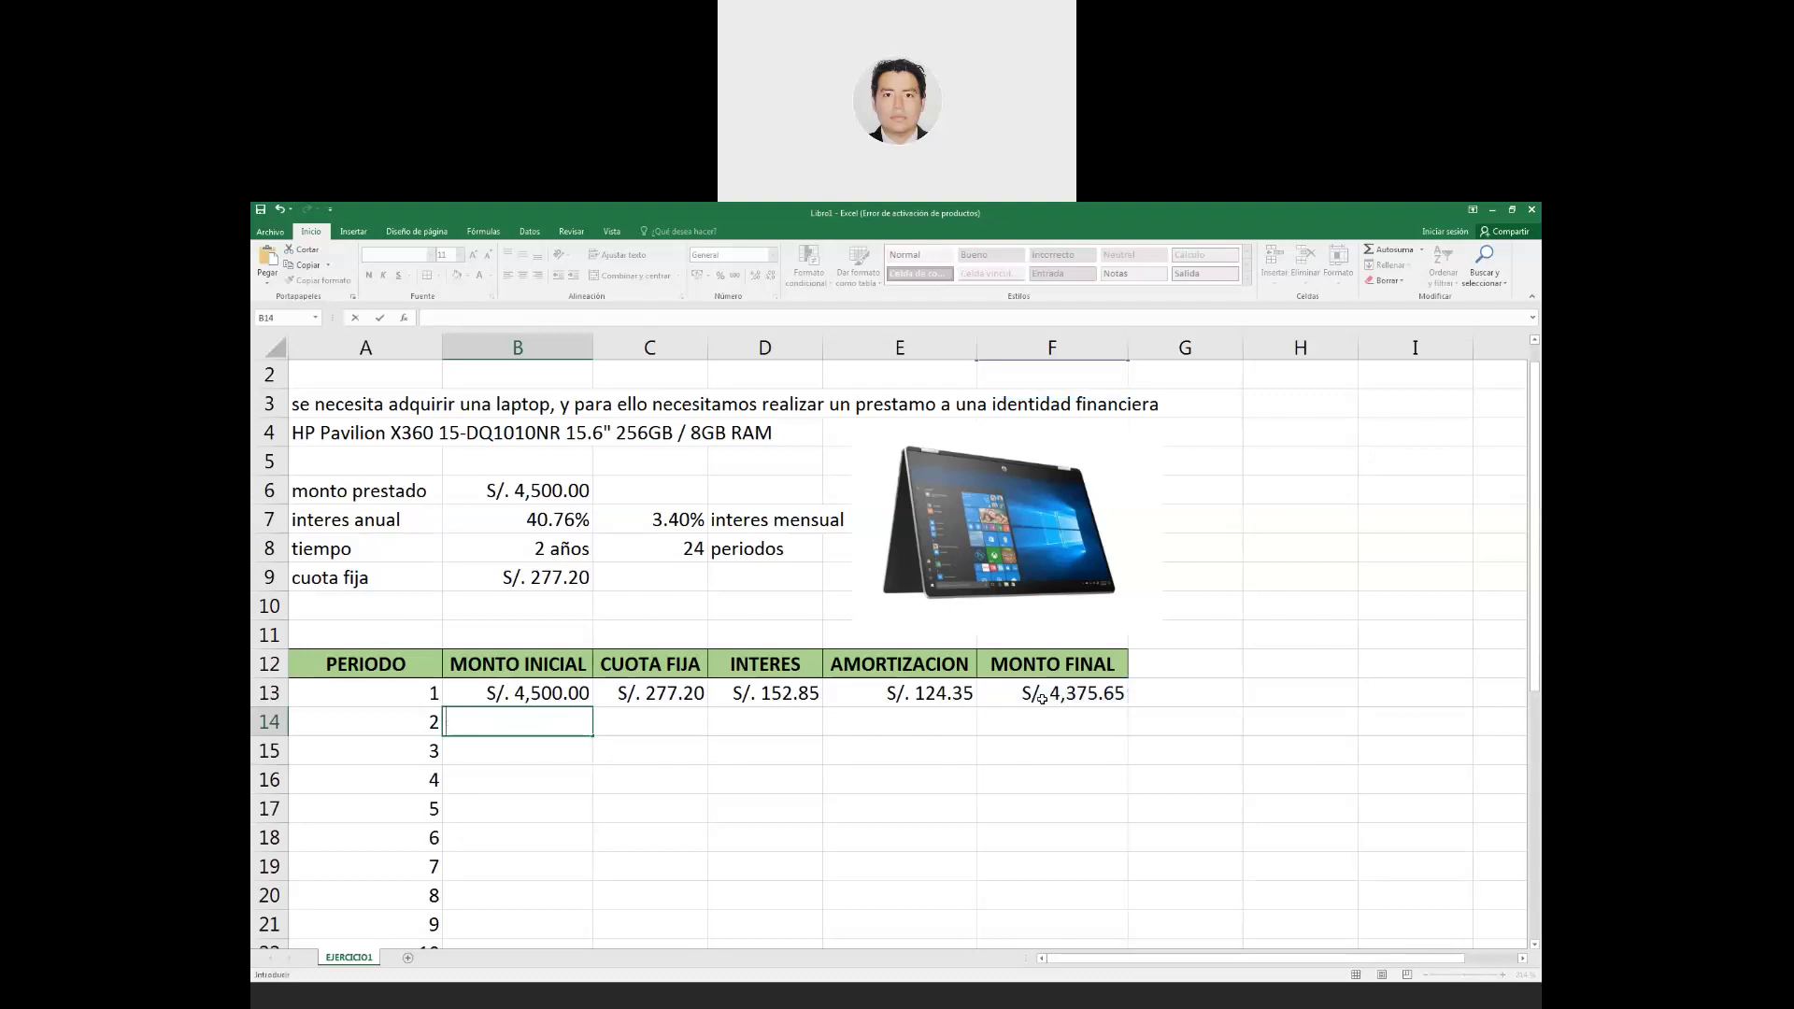
{"action": "key", "text": "Return"}
{"action": "key", "text": "Up"}
{"action": "key", "text": "Up"}
{"action": "key", "text": "Up"}
{"action": "key", "text": "Up"}
{"action": "key", "text": "Up"}
{"action": "key", "text": "Up"}
{"action": "key", "text": "Up"}
{"action": "key", "text": "Up"}
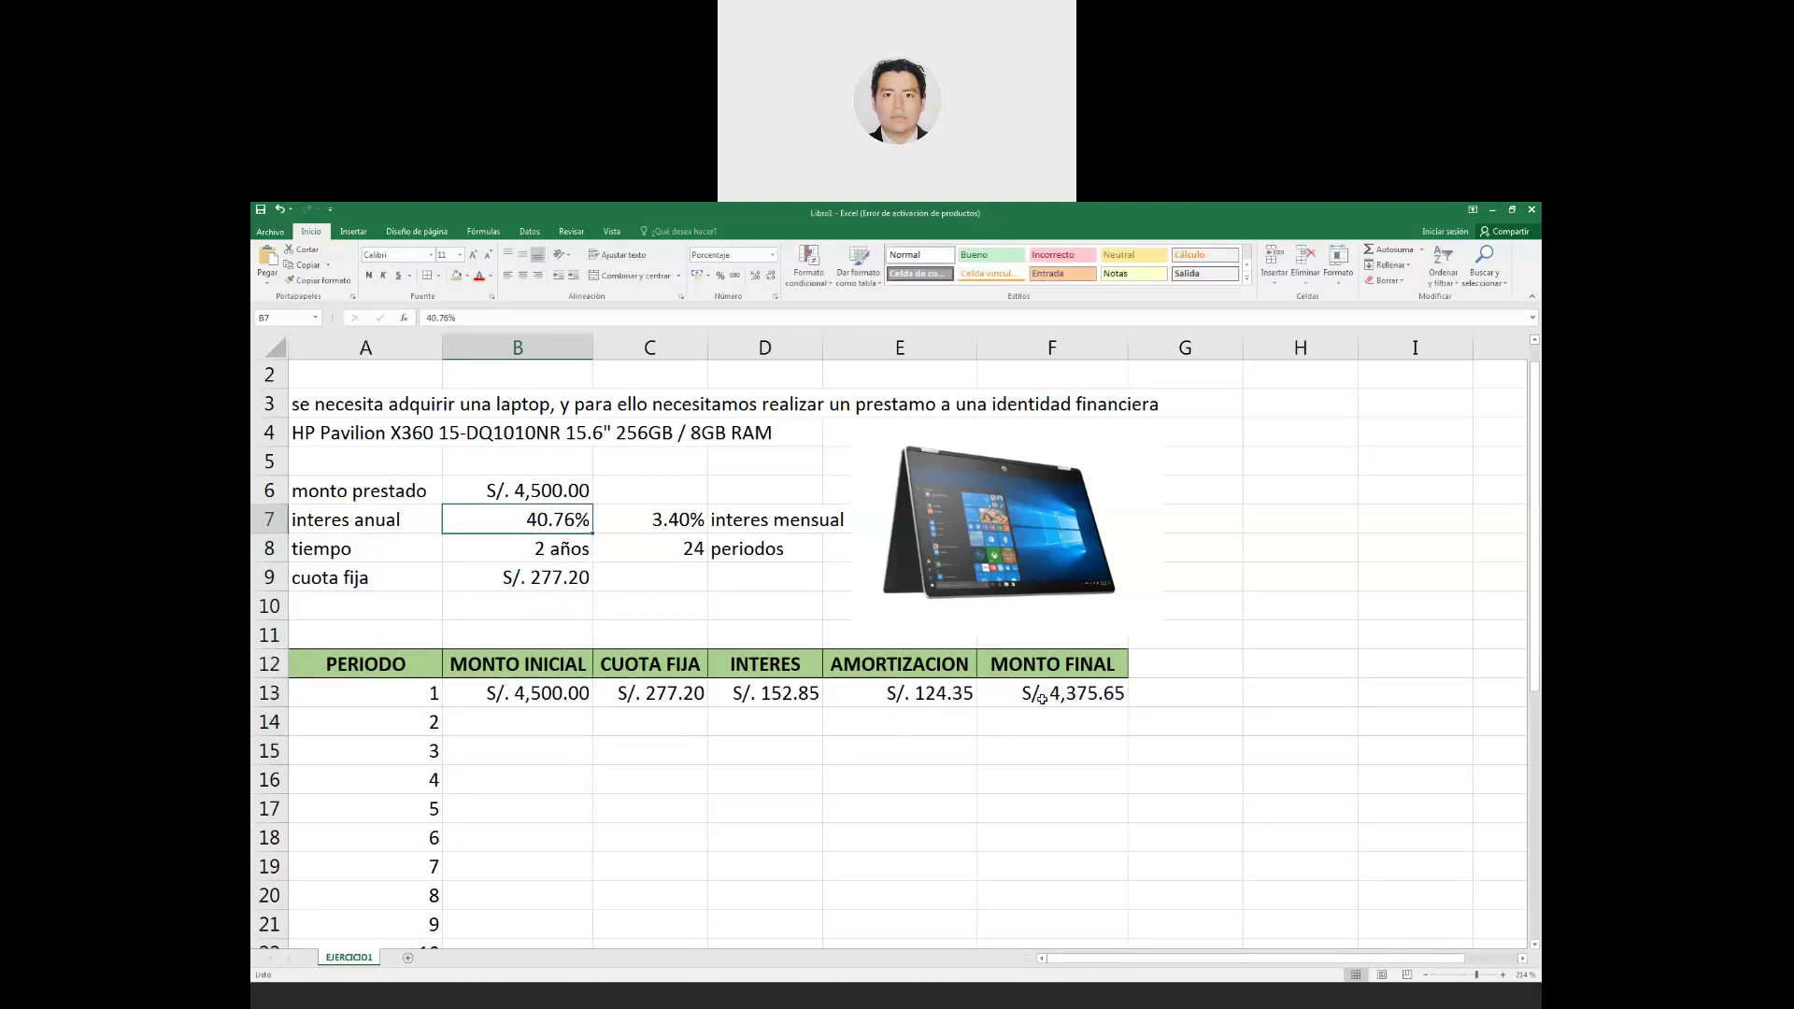
{"action": "key", "text": "Right"}
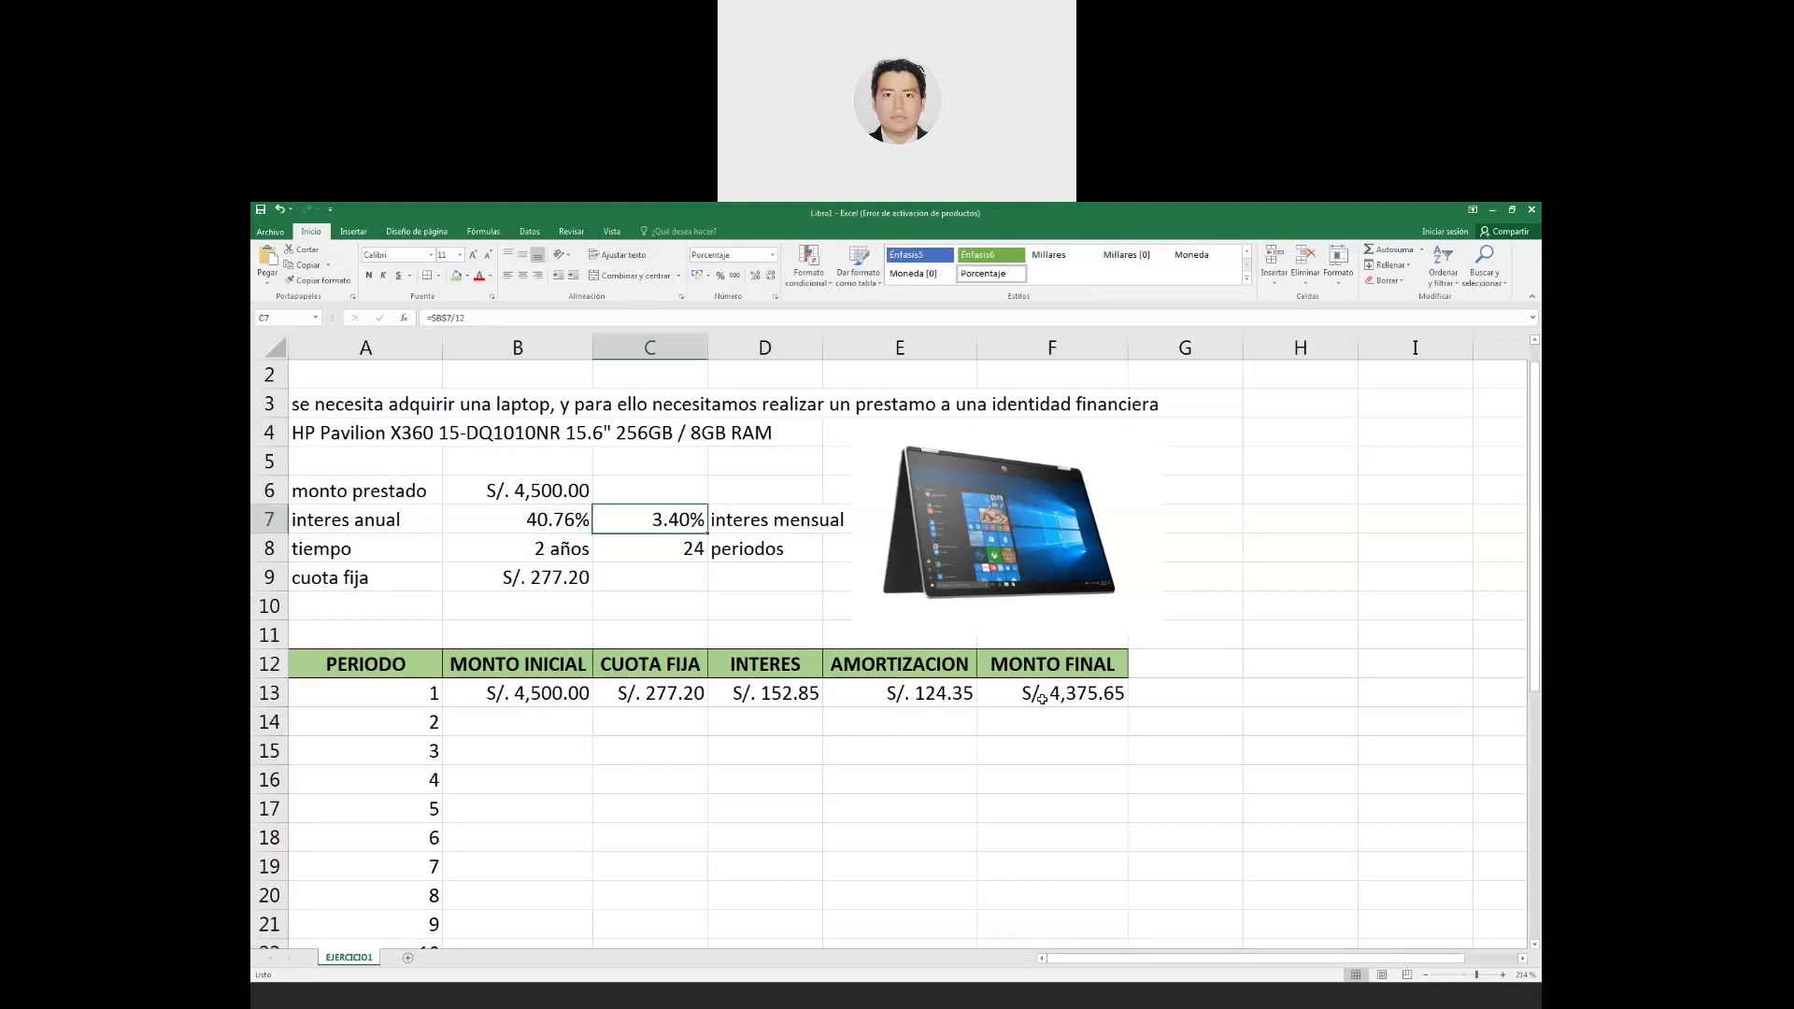
{"action": "key", "text": "F2"}
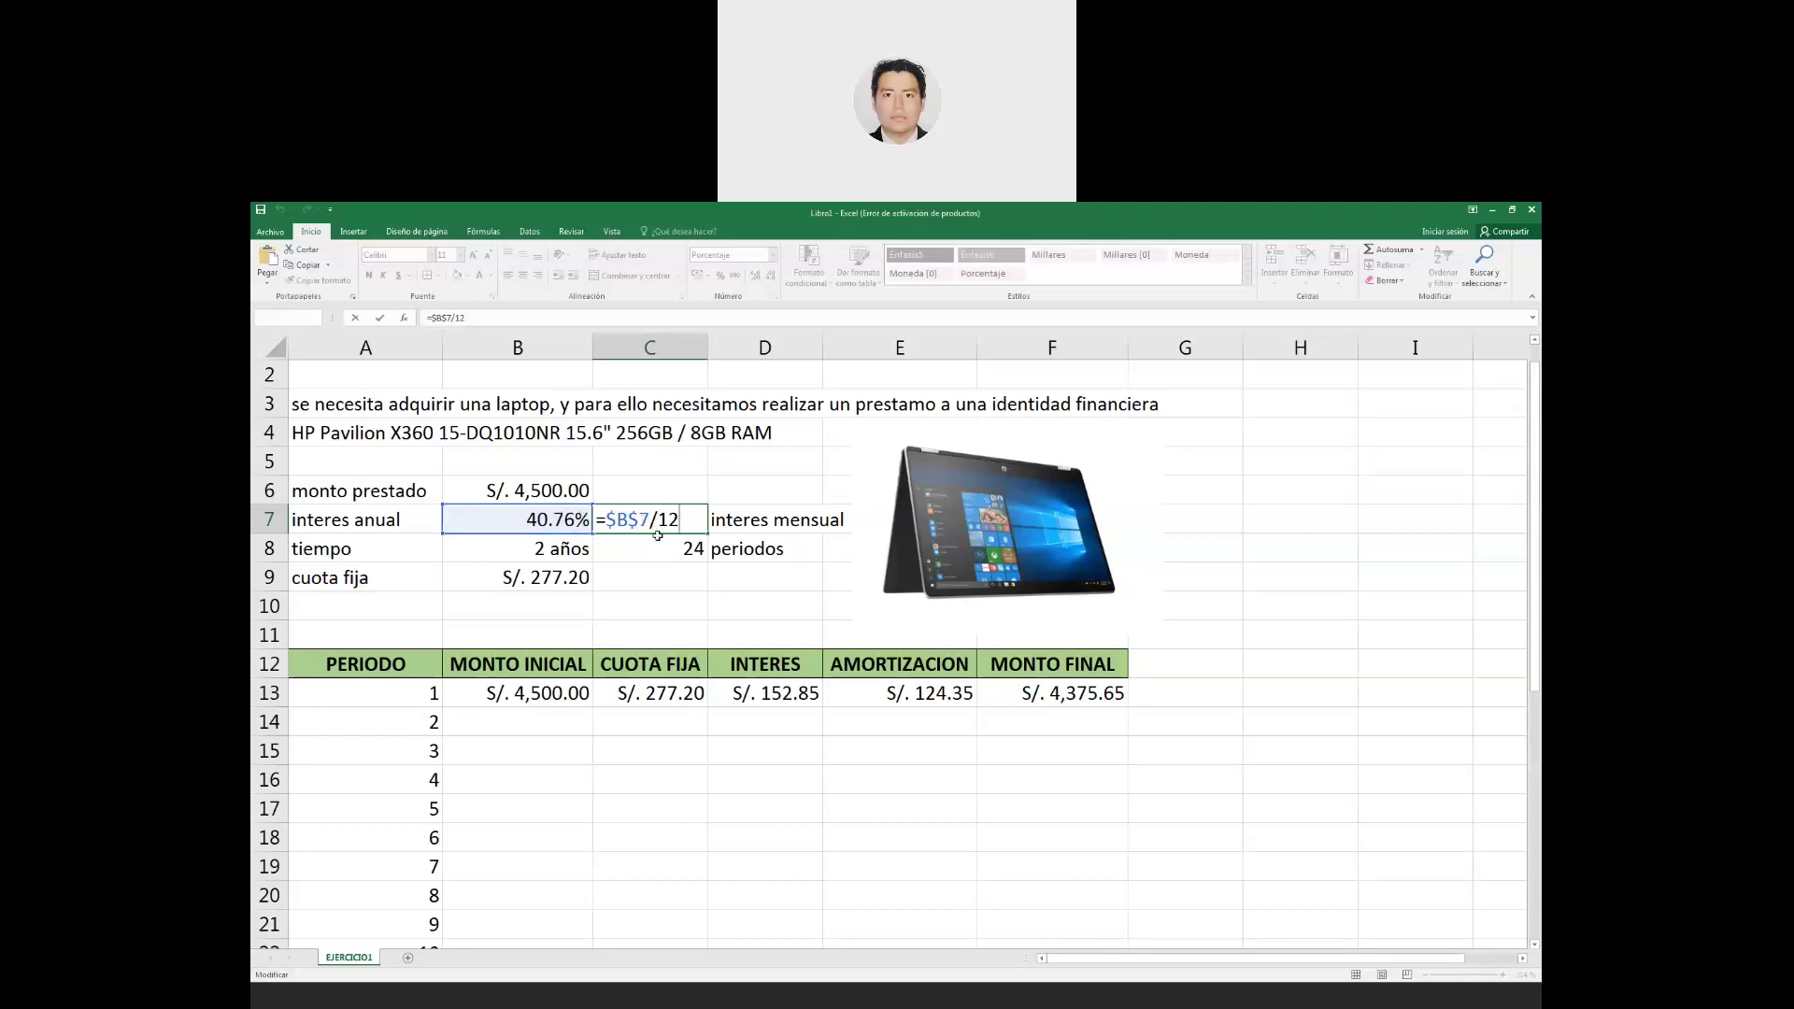
Confirm the 3.40% monthly interest, then the period 1 starting amount and absolute fixed-payment formulas.
{"action": "key", "text": "ctrl+Return"}
{"action": "left_click", "coordinate": [743, 695]}
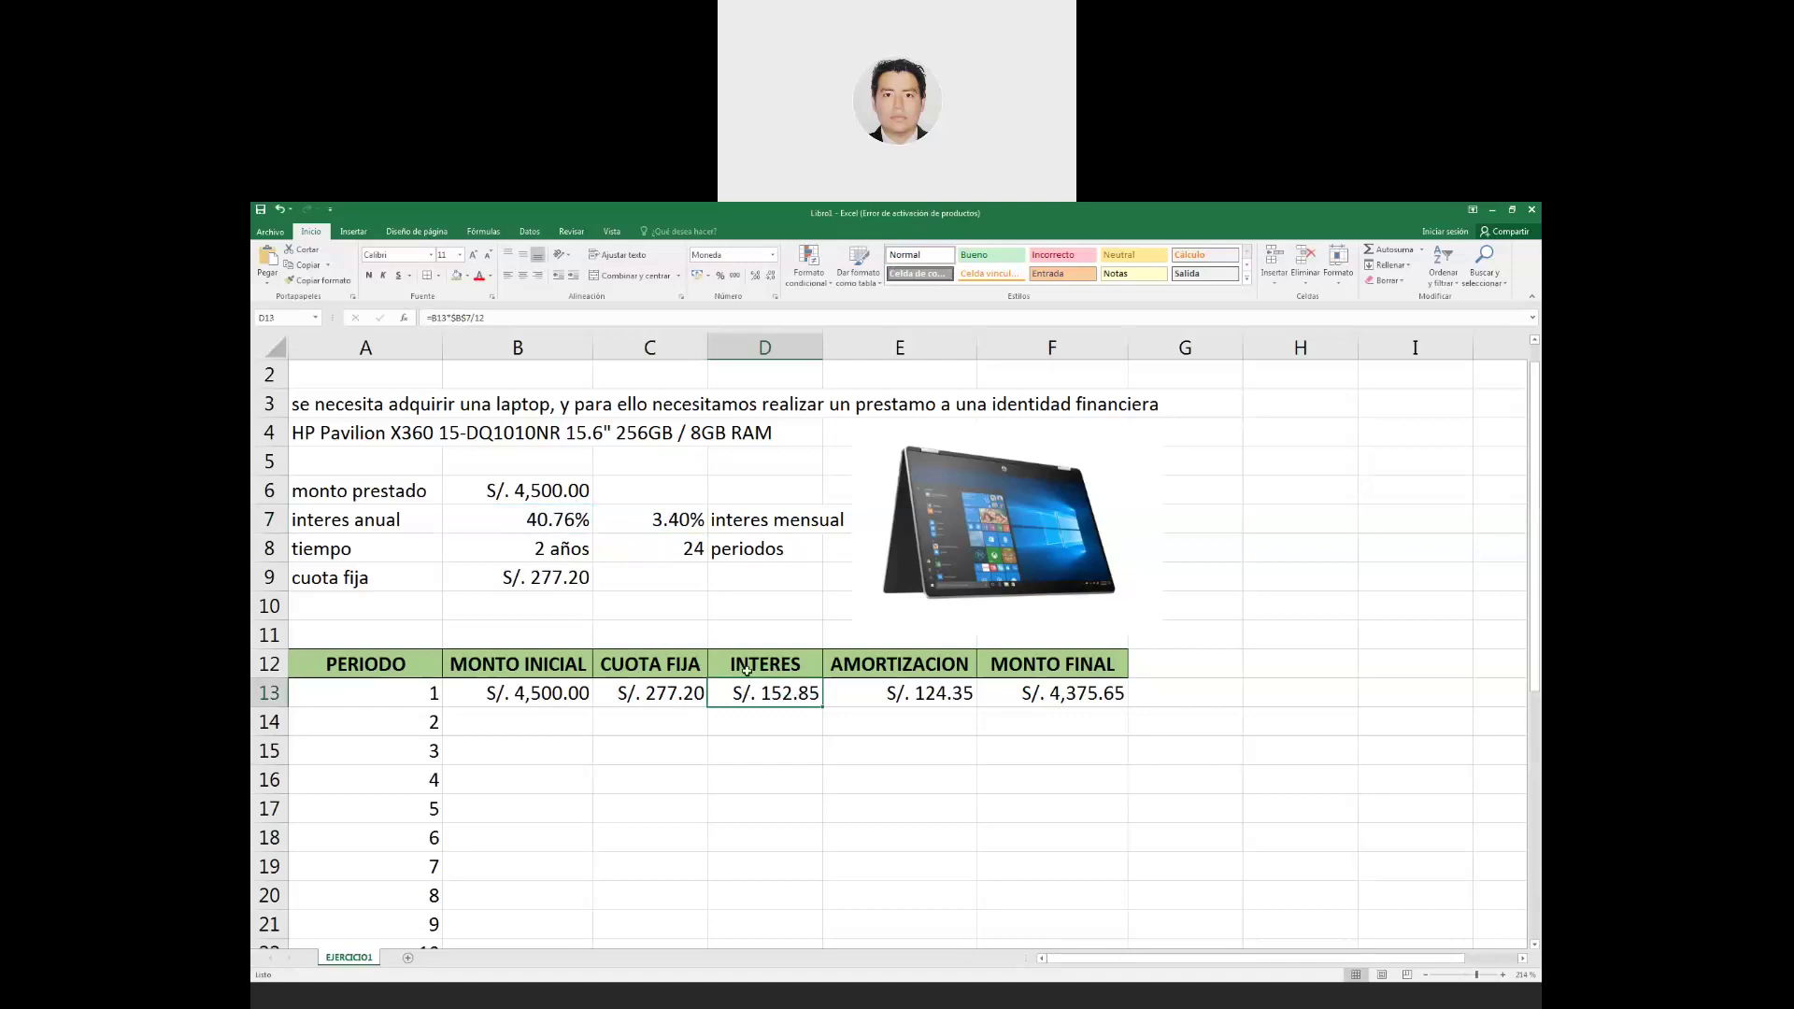
{"action": "double_click", "coordinate": [526, 701]}
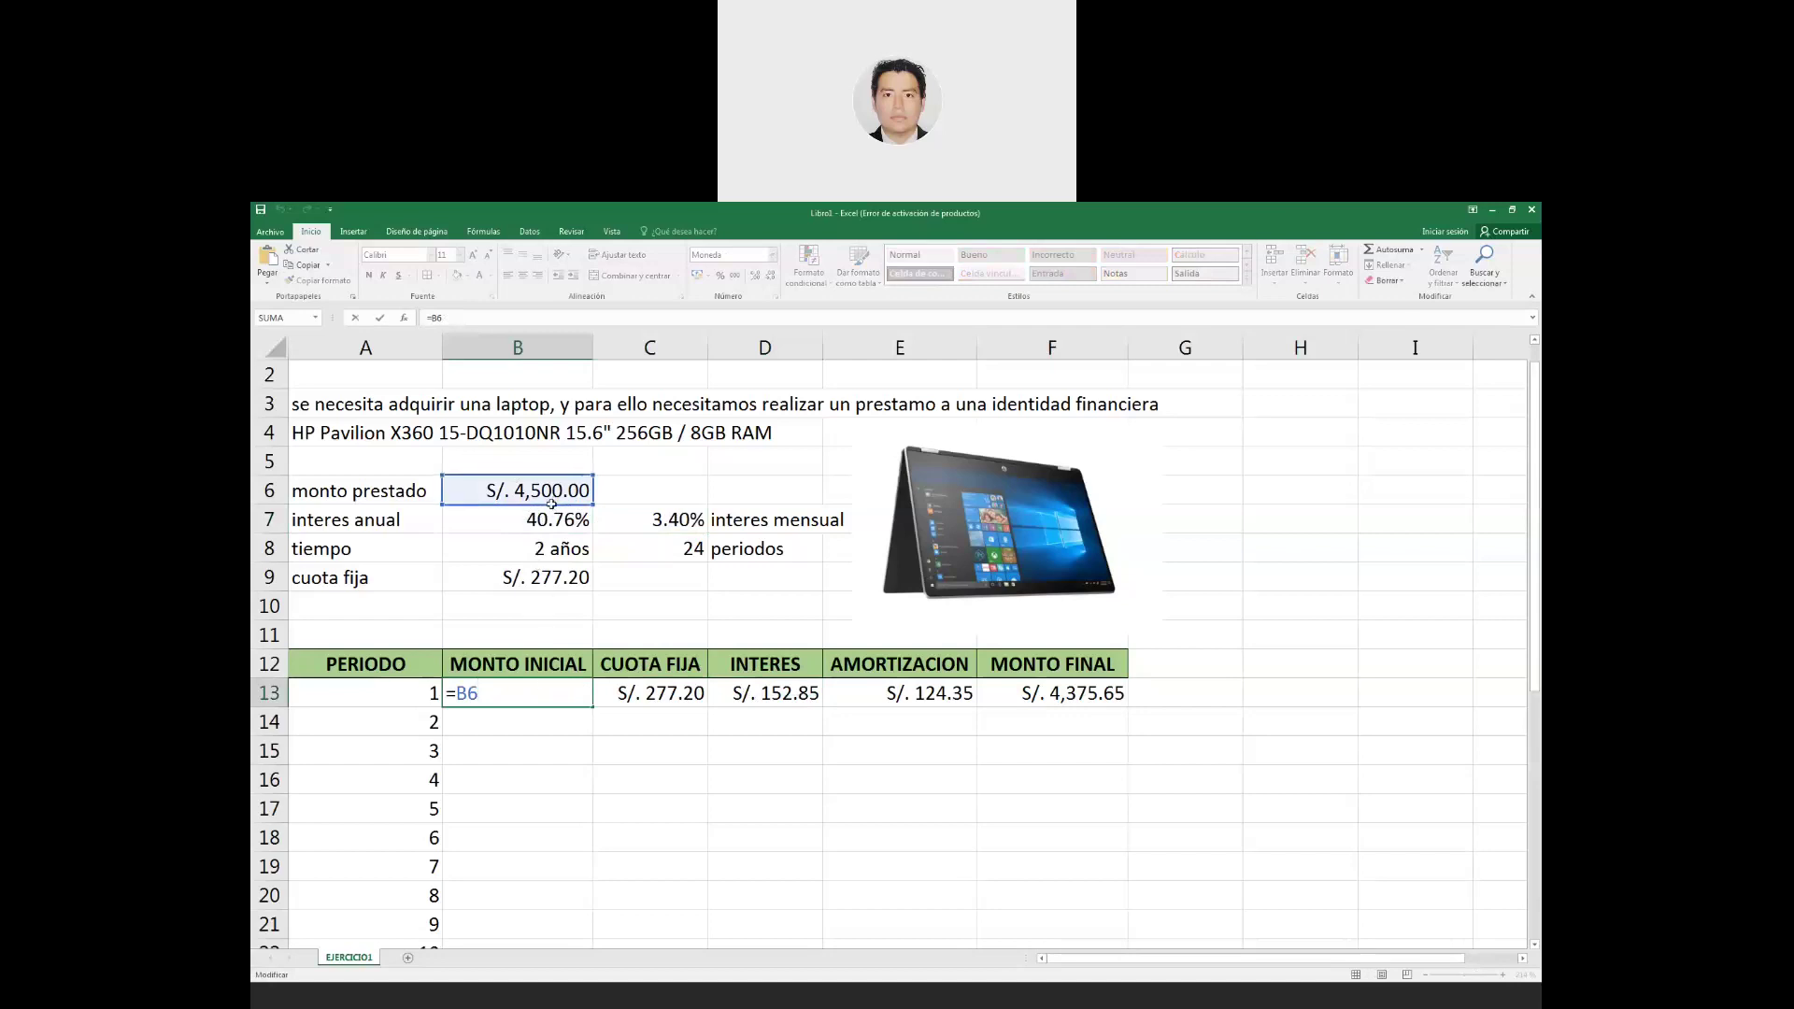
{"action": "key", "text": "Tab"}
{"action": "type", "text": "="}
{"action": "left_click", "coordinate": [559, 579]}
{"action": "key", "text": "F4"}
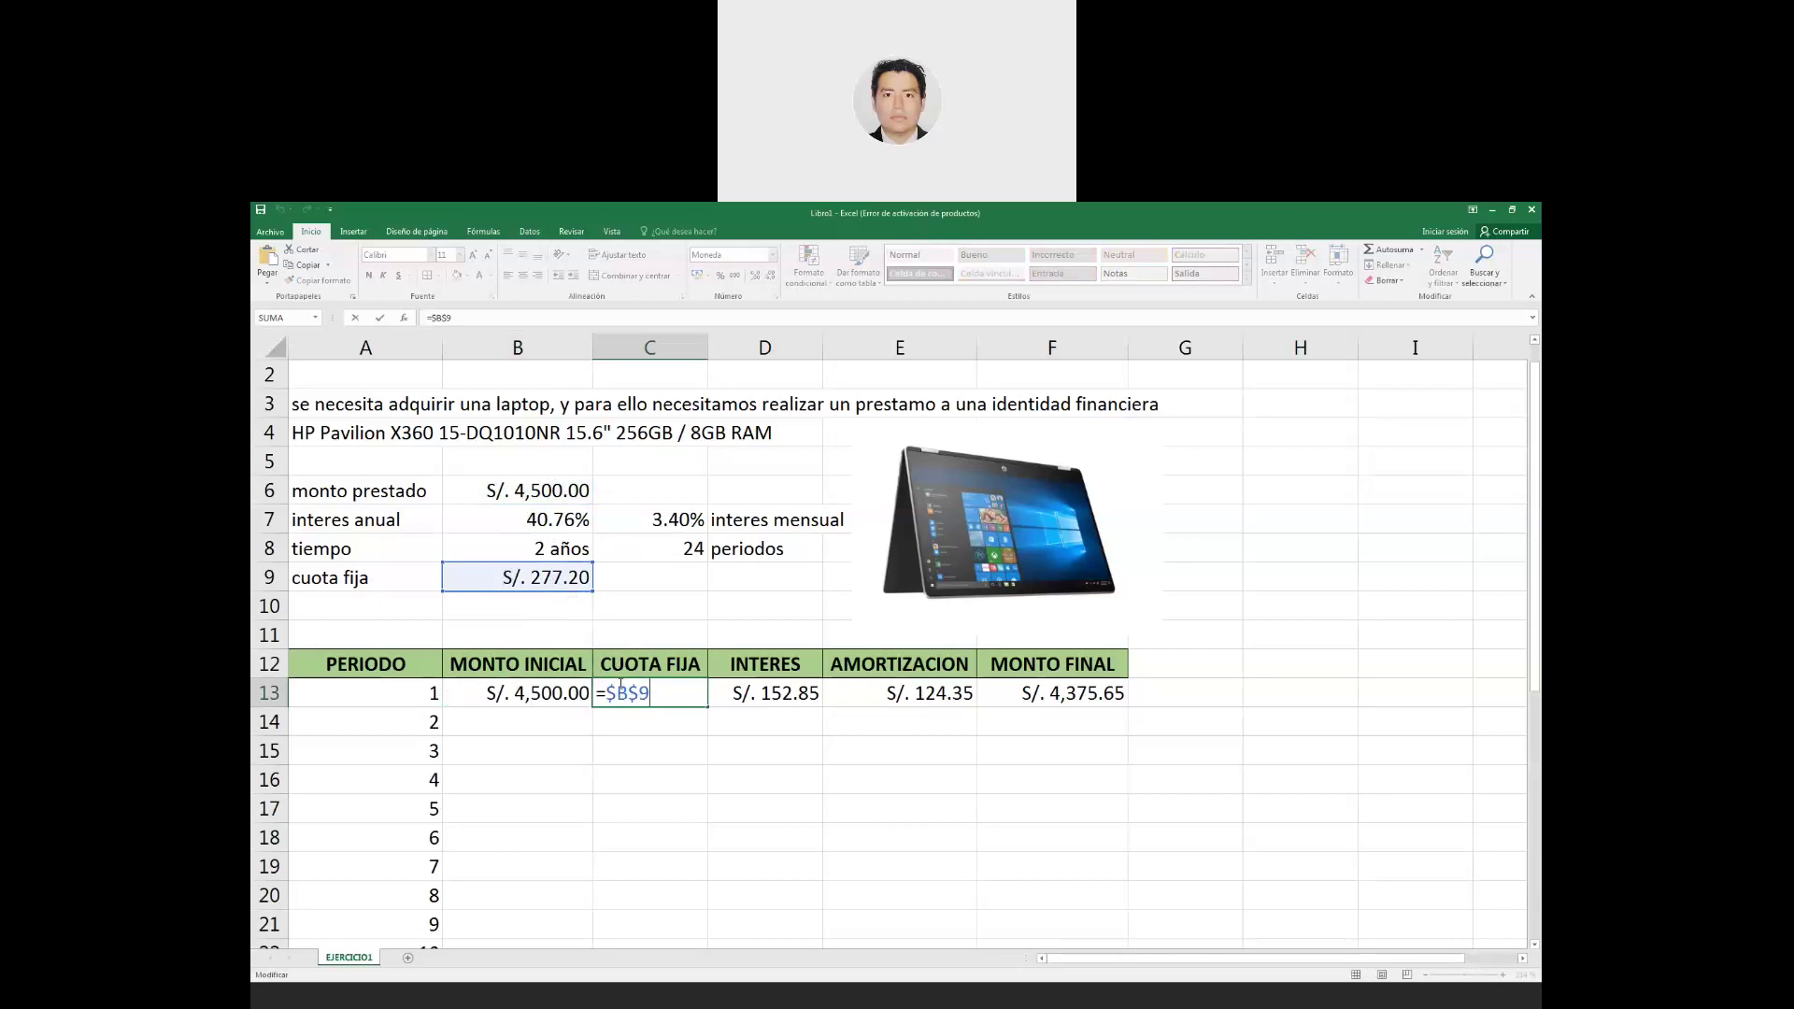
{"action": "key", "text": "Return"}
Confirm period 1 interest, amortization (S/. 124.35) and final balance (S/. 4,375.65) formulas.
{"action": "double_click", "coordinate": [781, 693]}
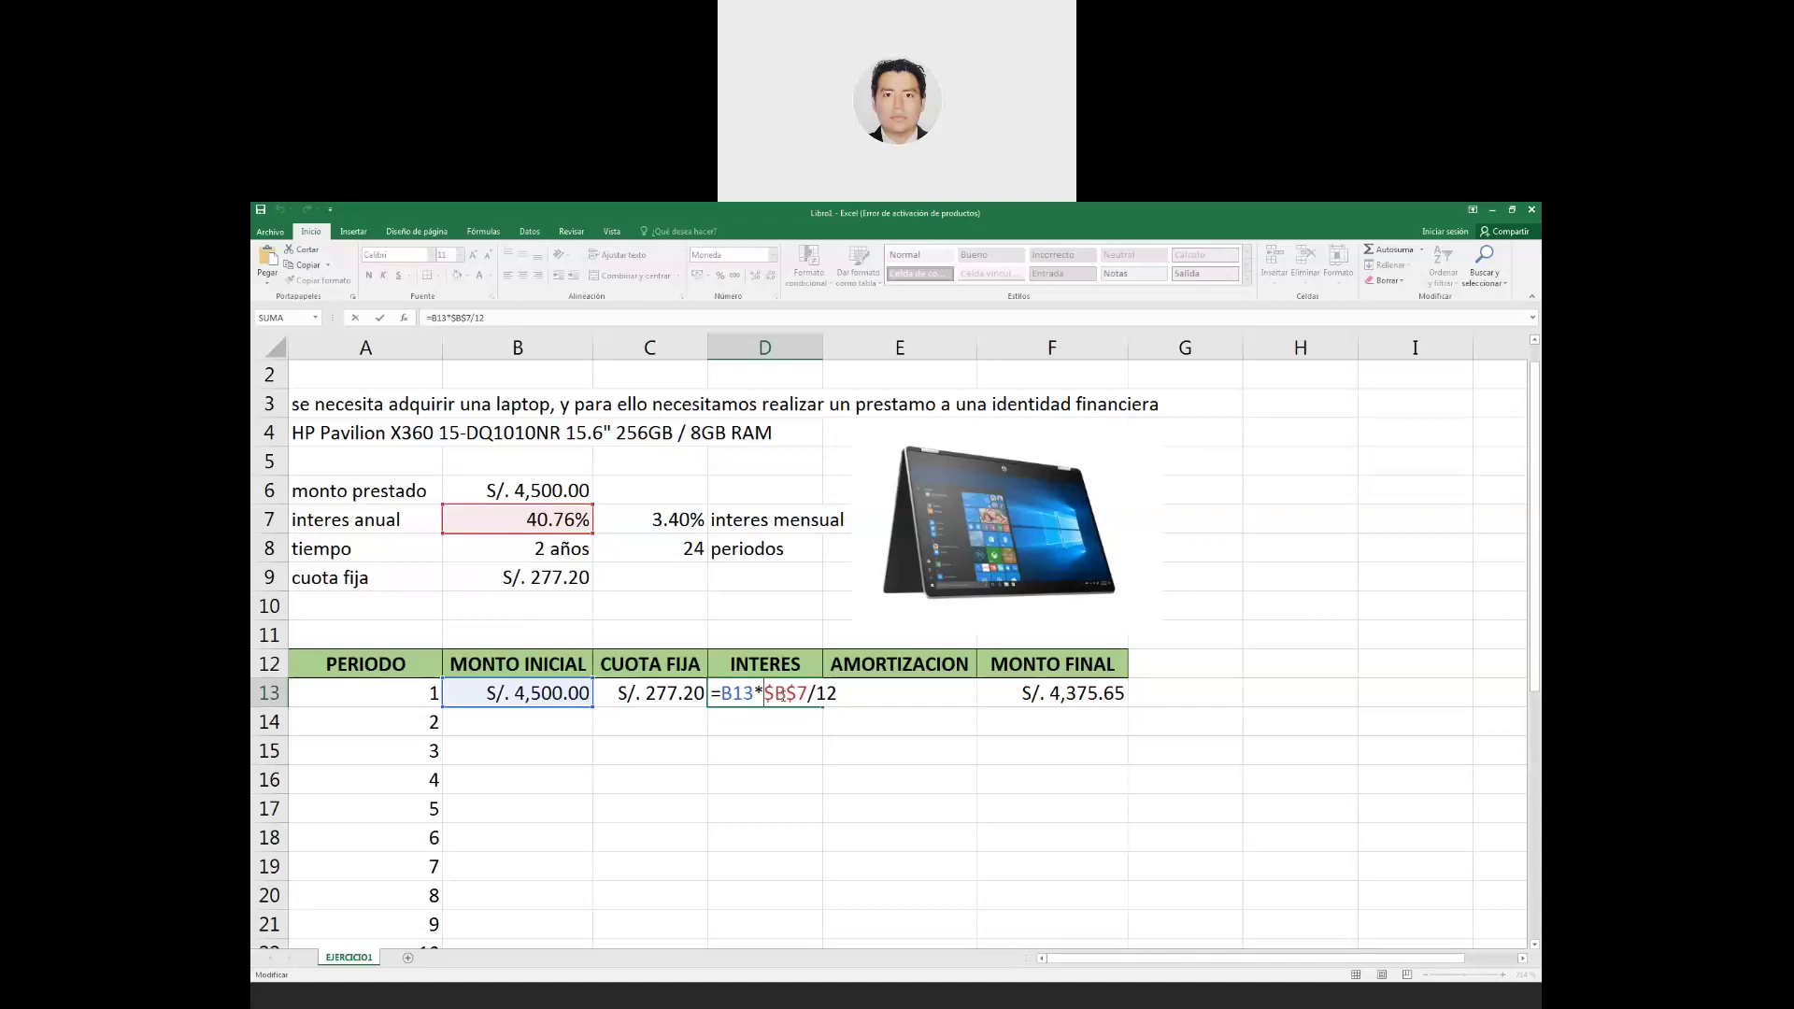
{"action": "key", "text": "ctrl+Return"}
{"action": "double_click", "coordinate": [911, 695]}
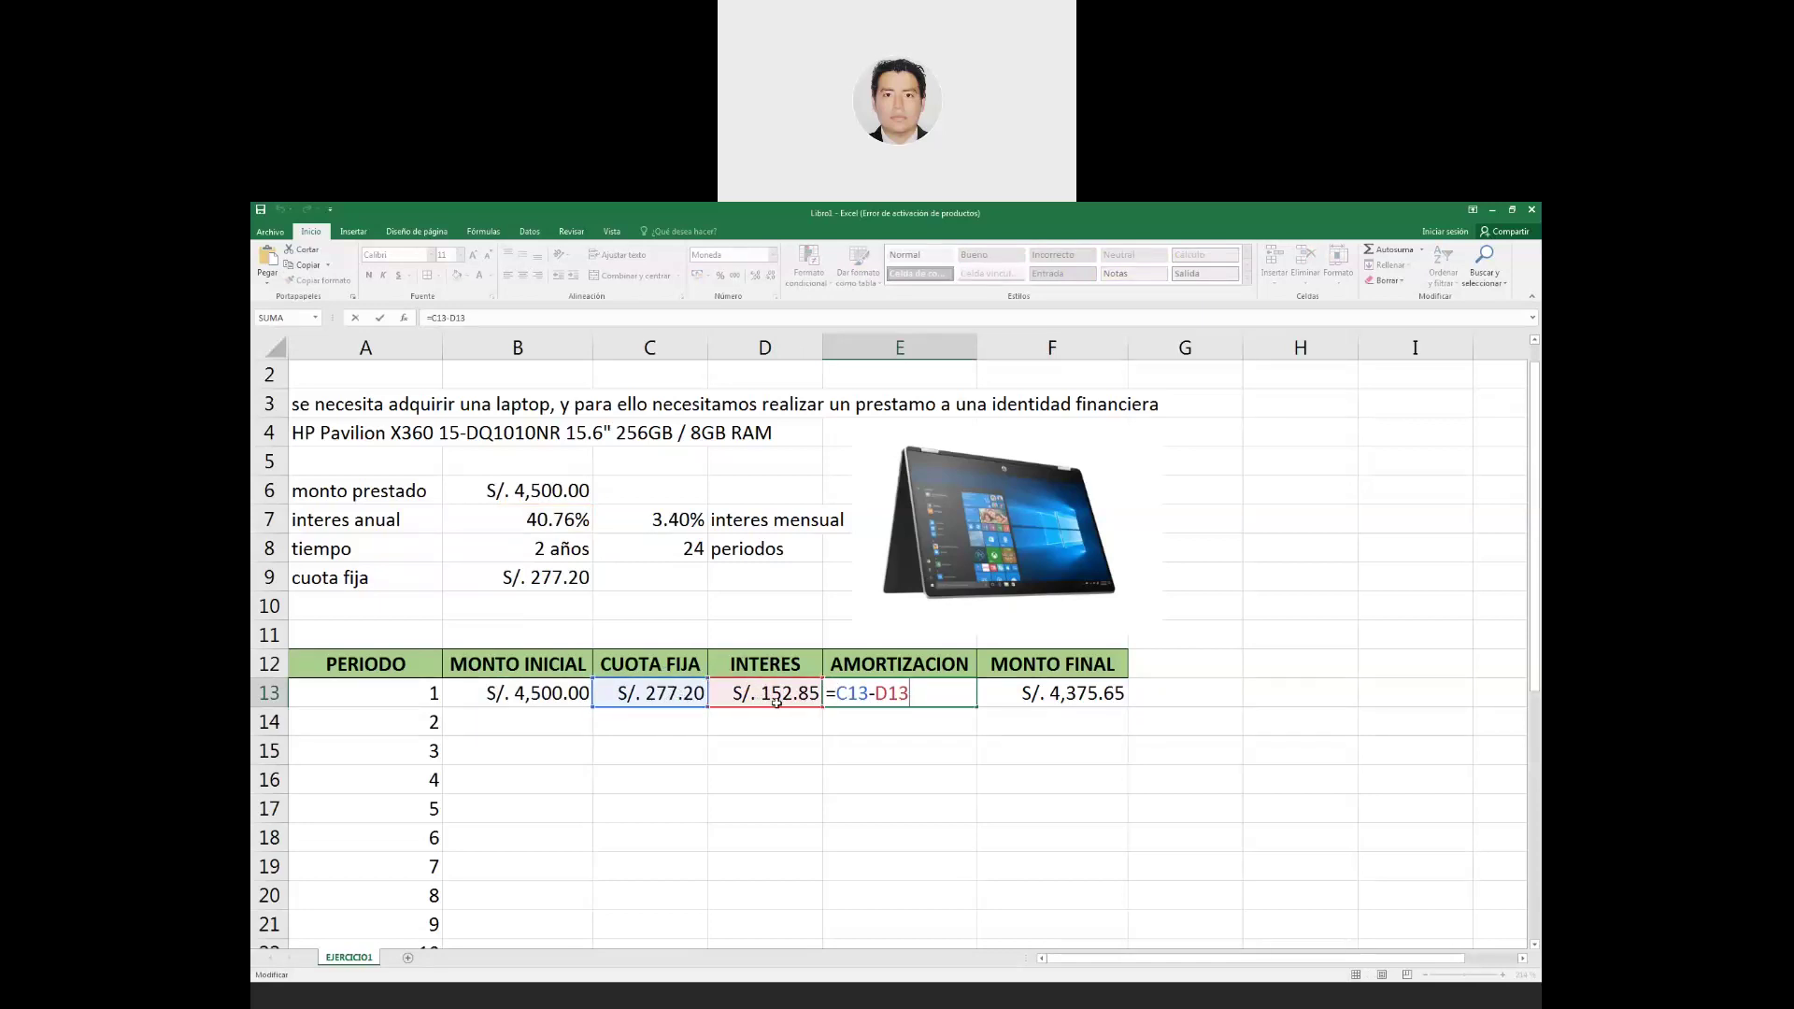
{"action": "key", "text": "Return"}
{"action": "left_click", "coordinate": [1033, 693]}
{"action": "double_click", "coordinate": [1033, 693]}
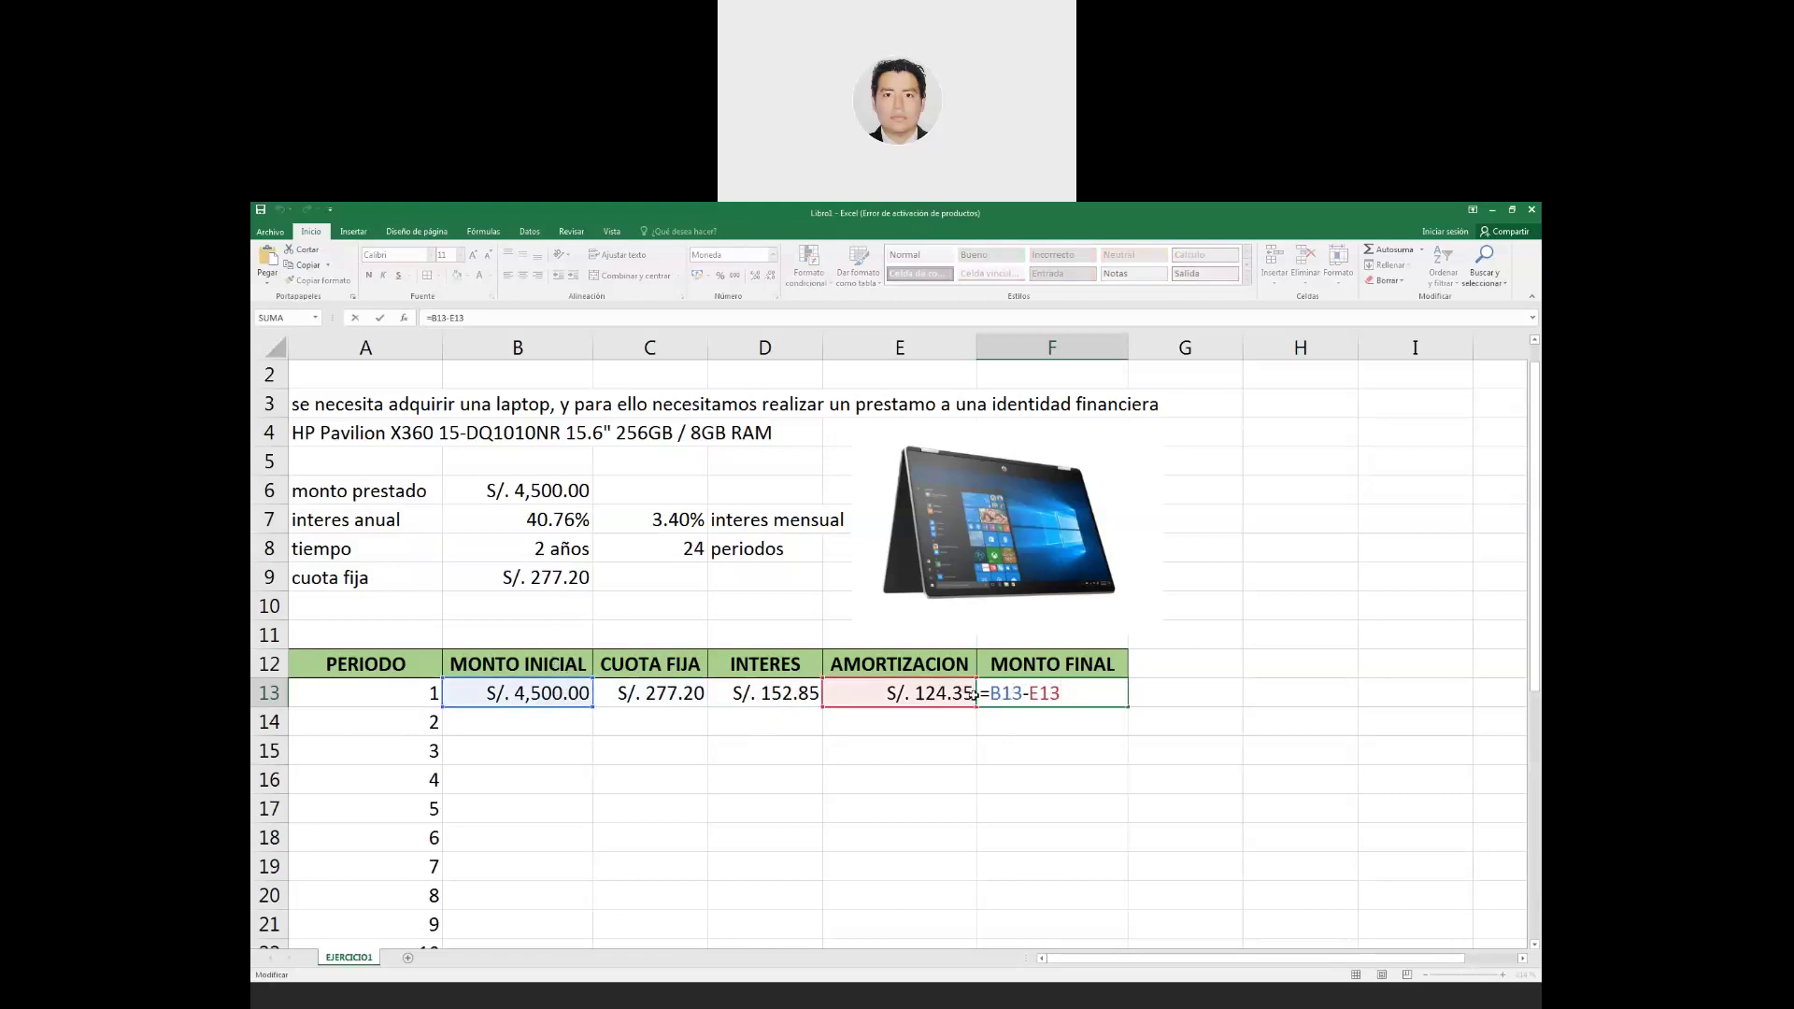
{"action": "key", "text": "Return"}
{"action": "key", "text": "Left"}
{"action": "key", "text": "Left"}
{"action": "key", "text": "Left"}
{"action": "key", "text": "Left"}
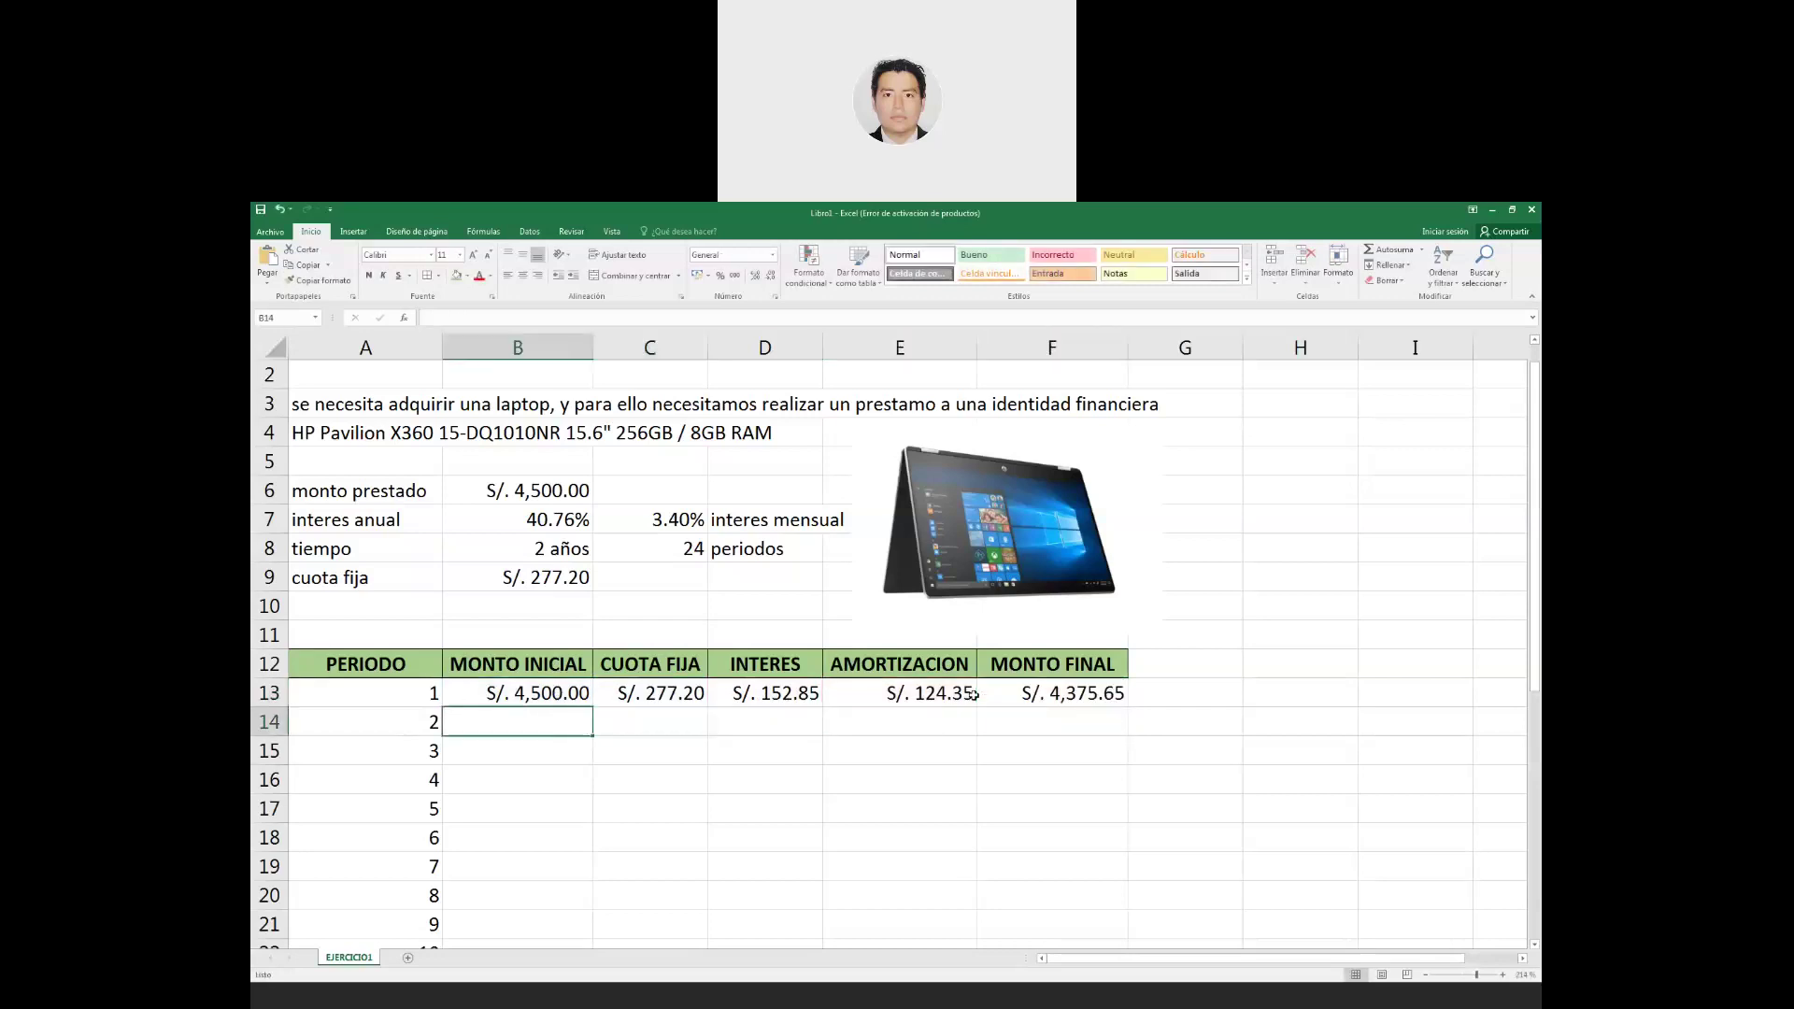
Set period 2 starting amount to =F13 (S/. 4,375.65) and fixed payment to =$B$9.
{"action": "type", "text": "="}
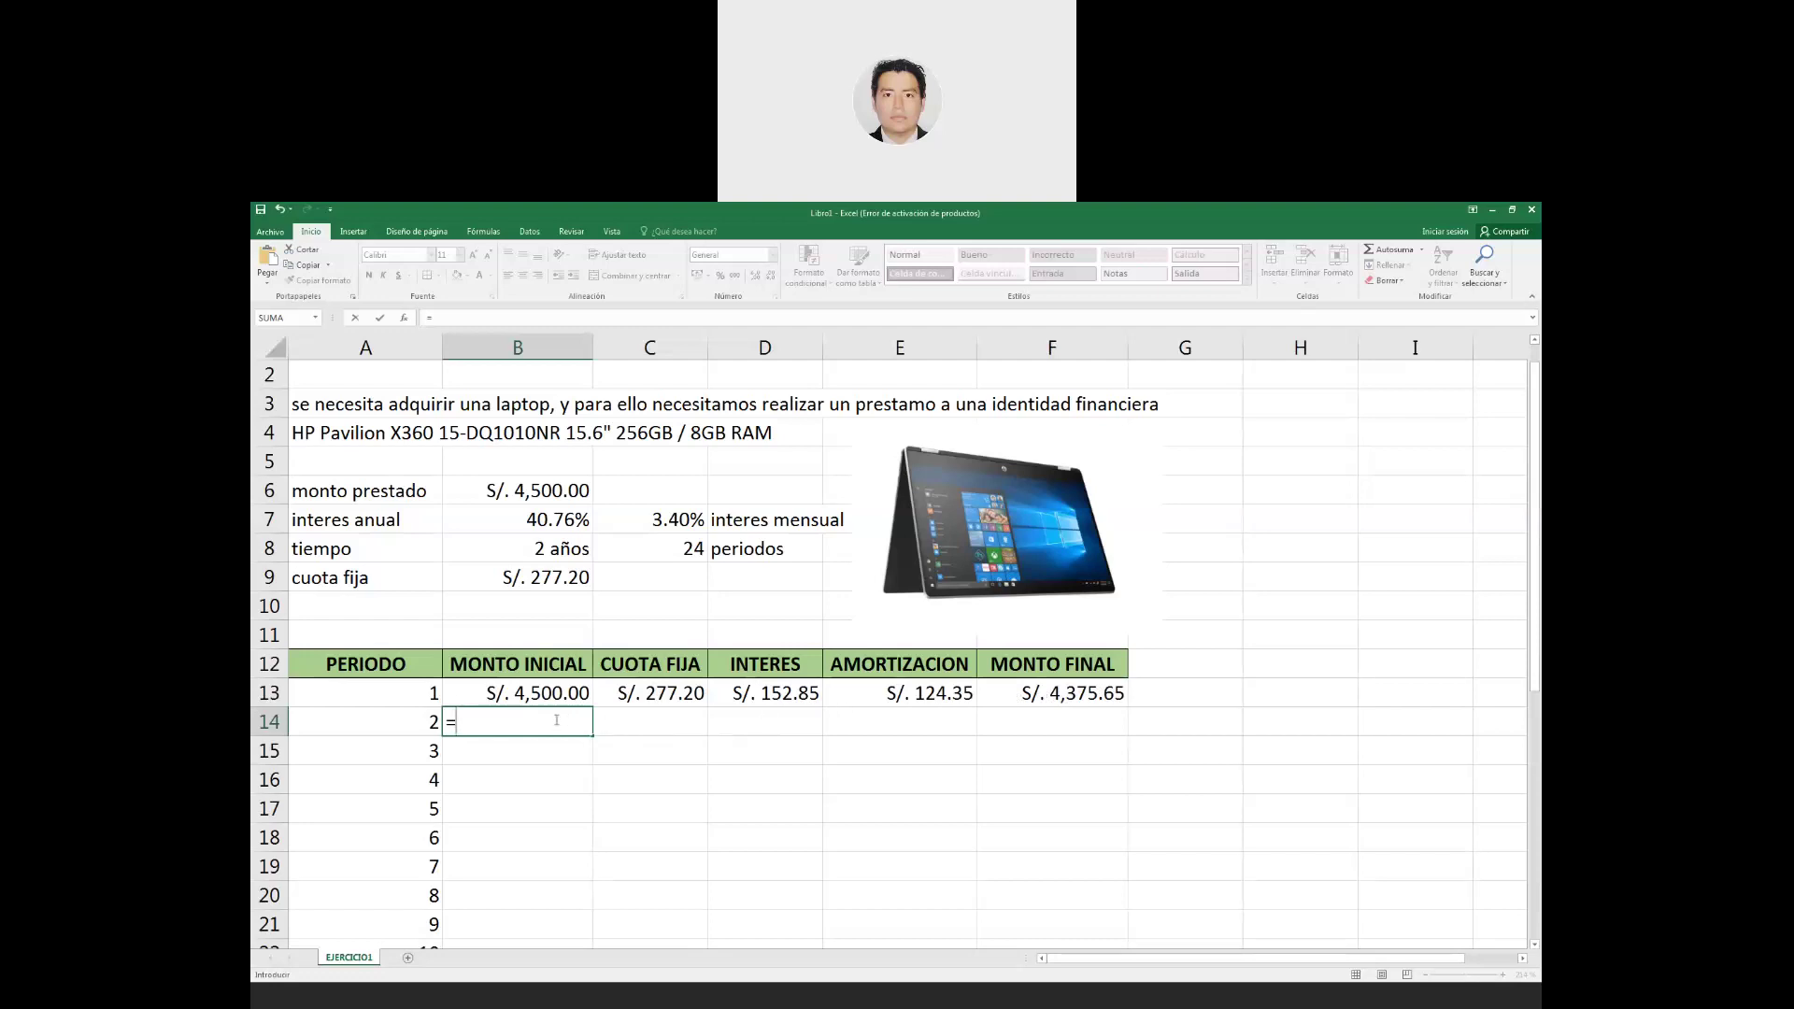
{"action": "left_click", "coordinate": [1079, 692]}
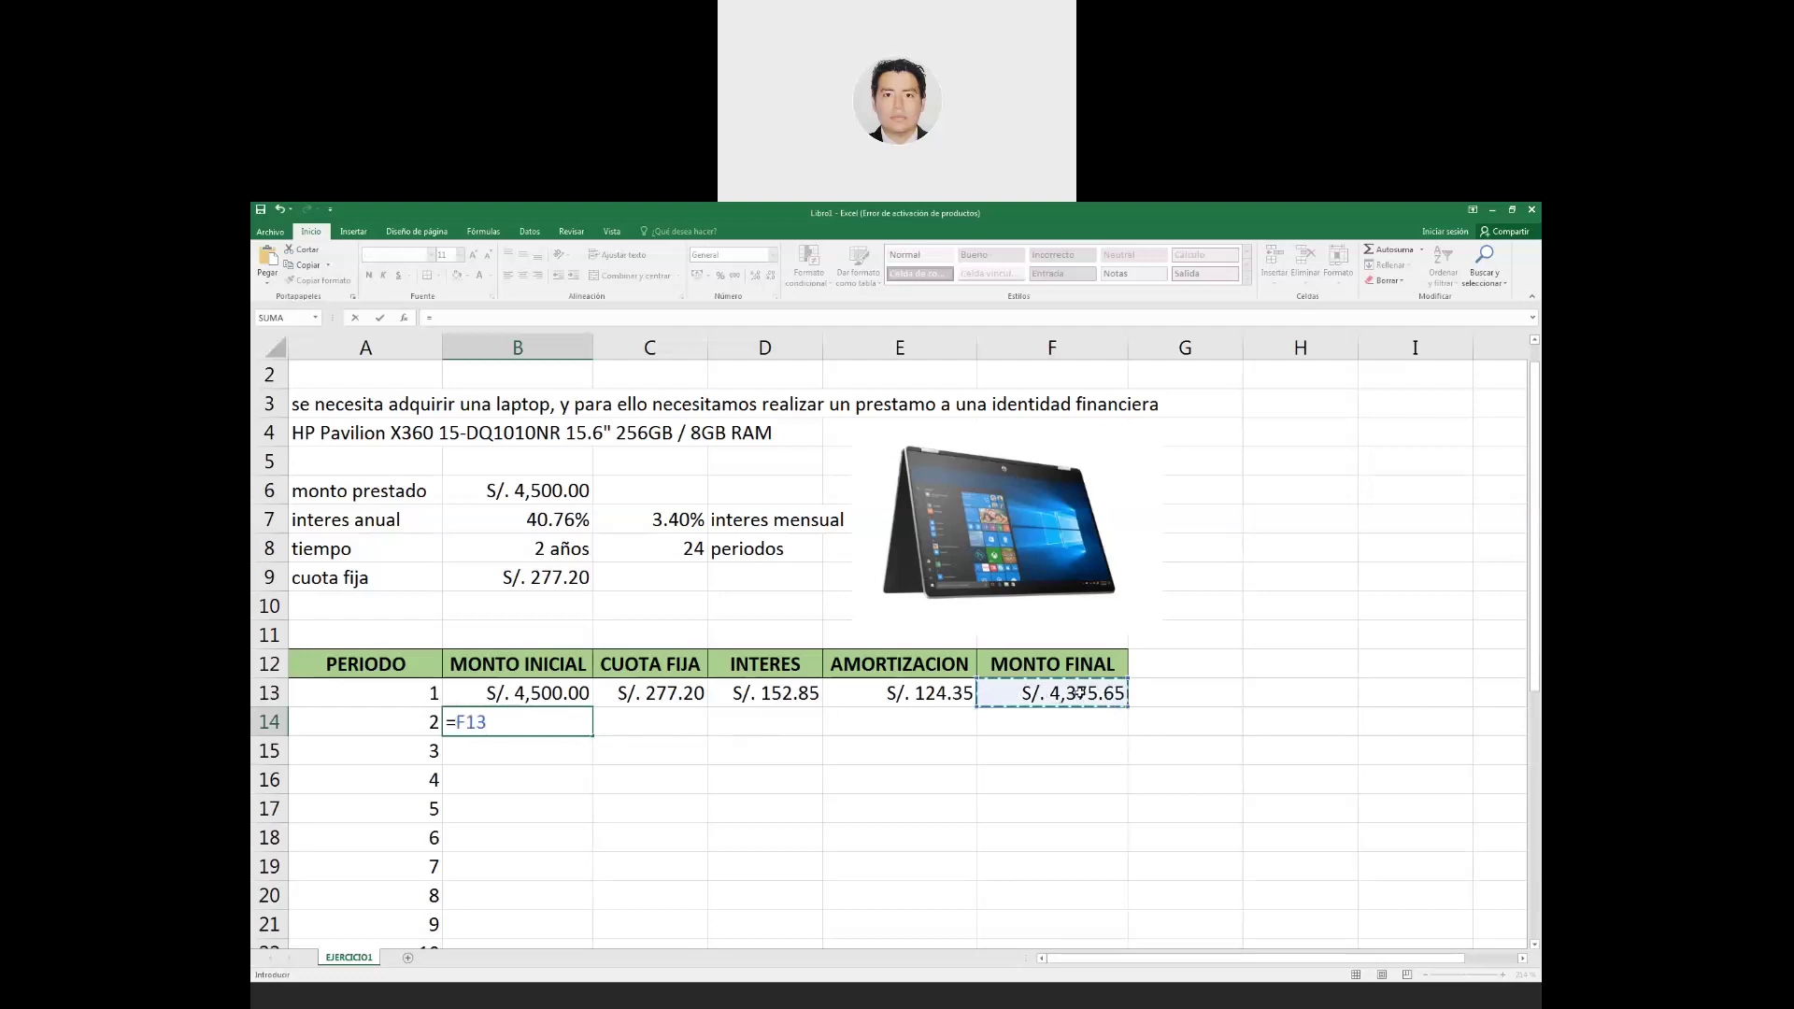
{"action": "key", "text": "Return"}
{"action": "key", "text": "Up"}
{"action": "key", "text": "Right"}
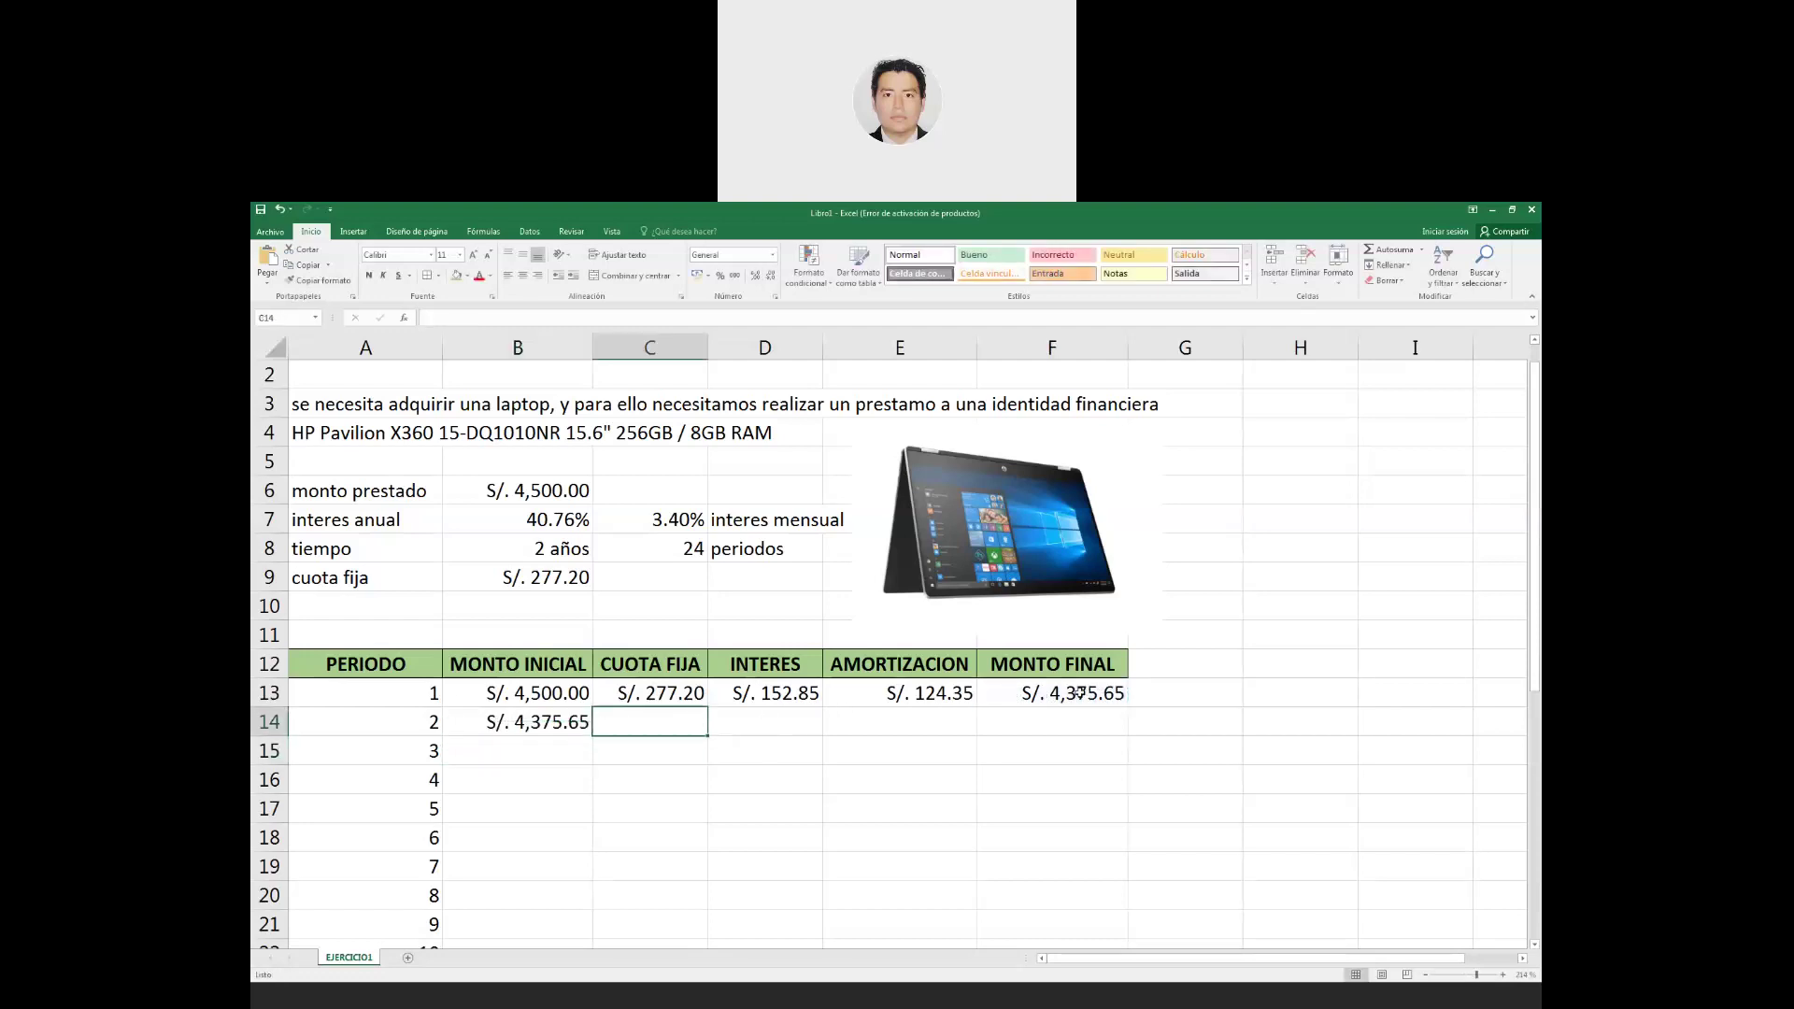
{"action": "type", "text": "="}
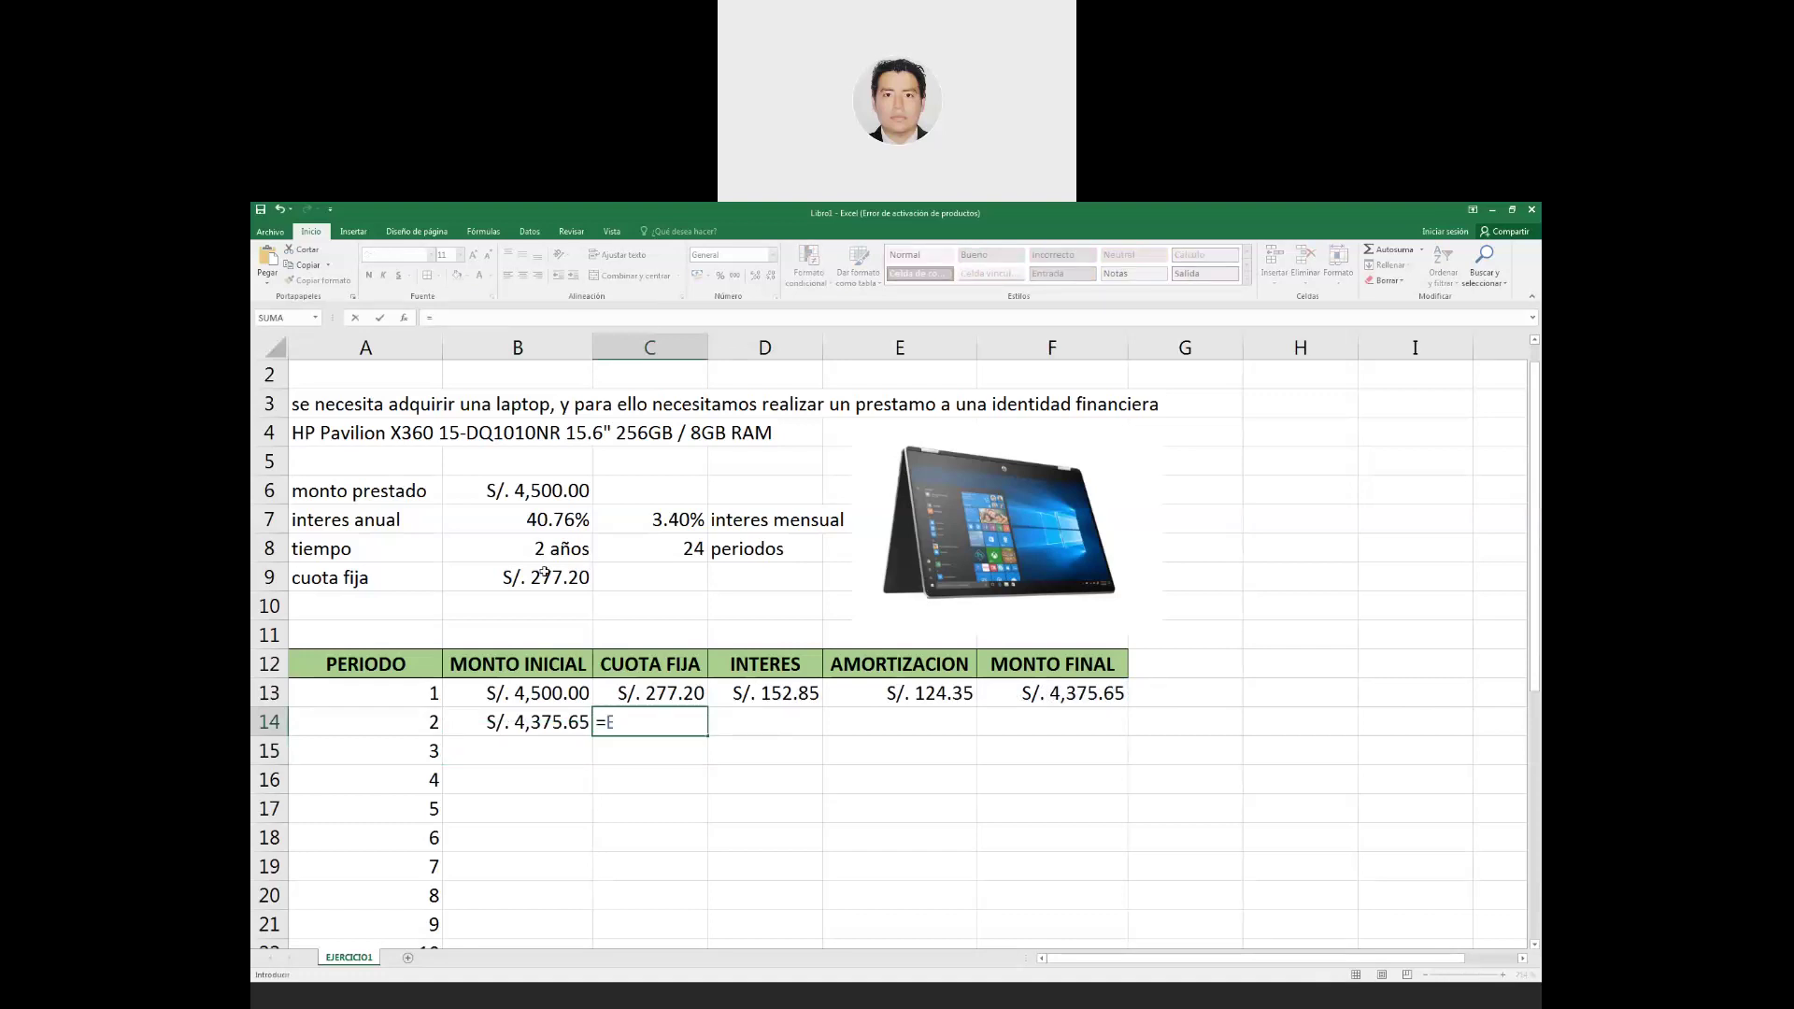
{"action": "left_click", "coordinate": [572, 578]}
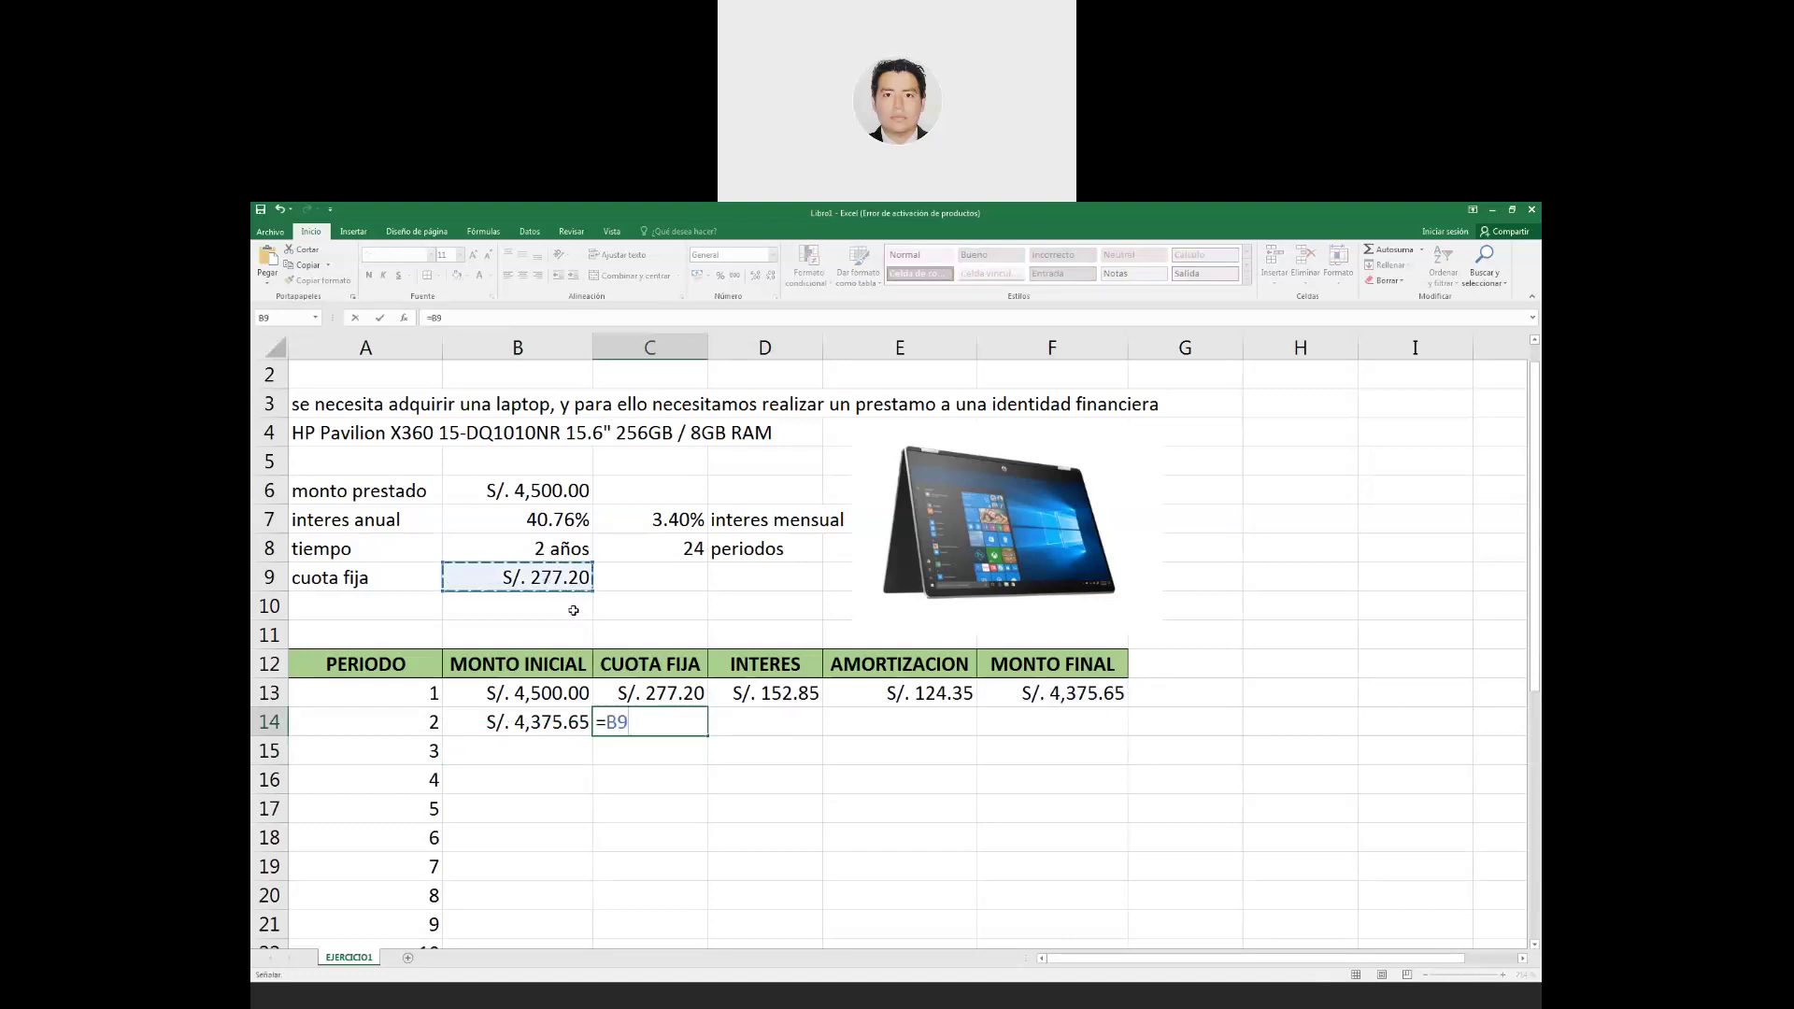
{"action": "key", "text": "F4"}
{"action": "key", "text": "Return"}
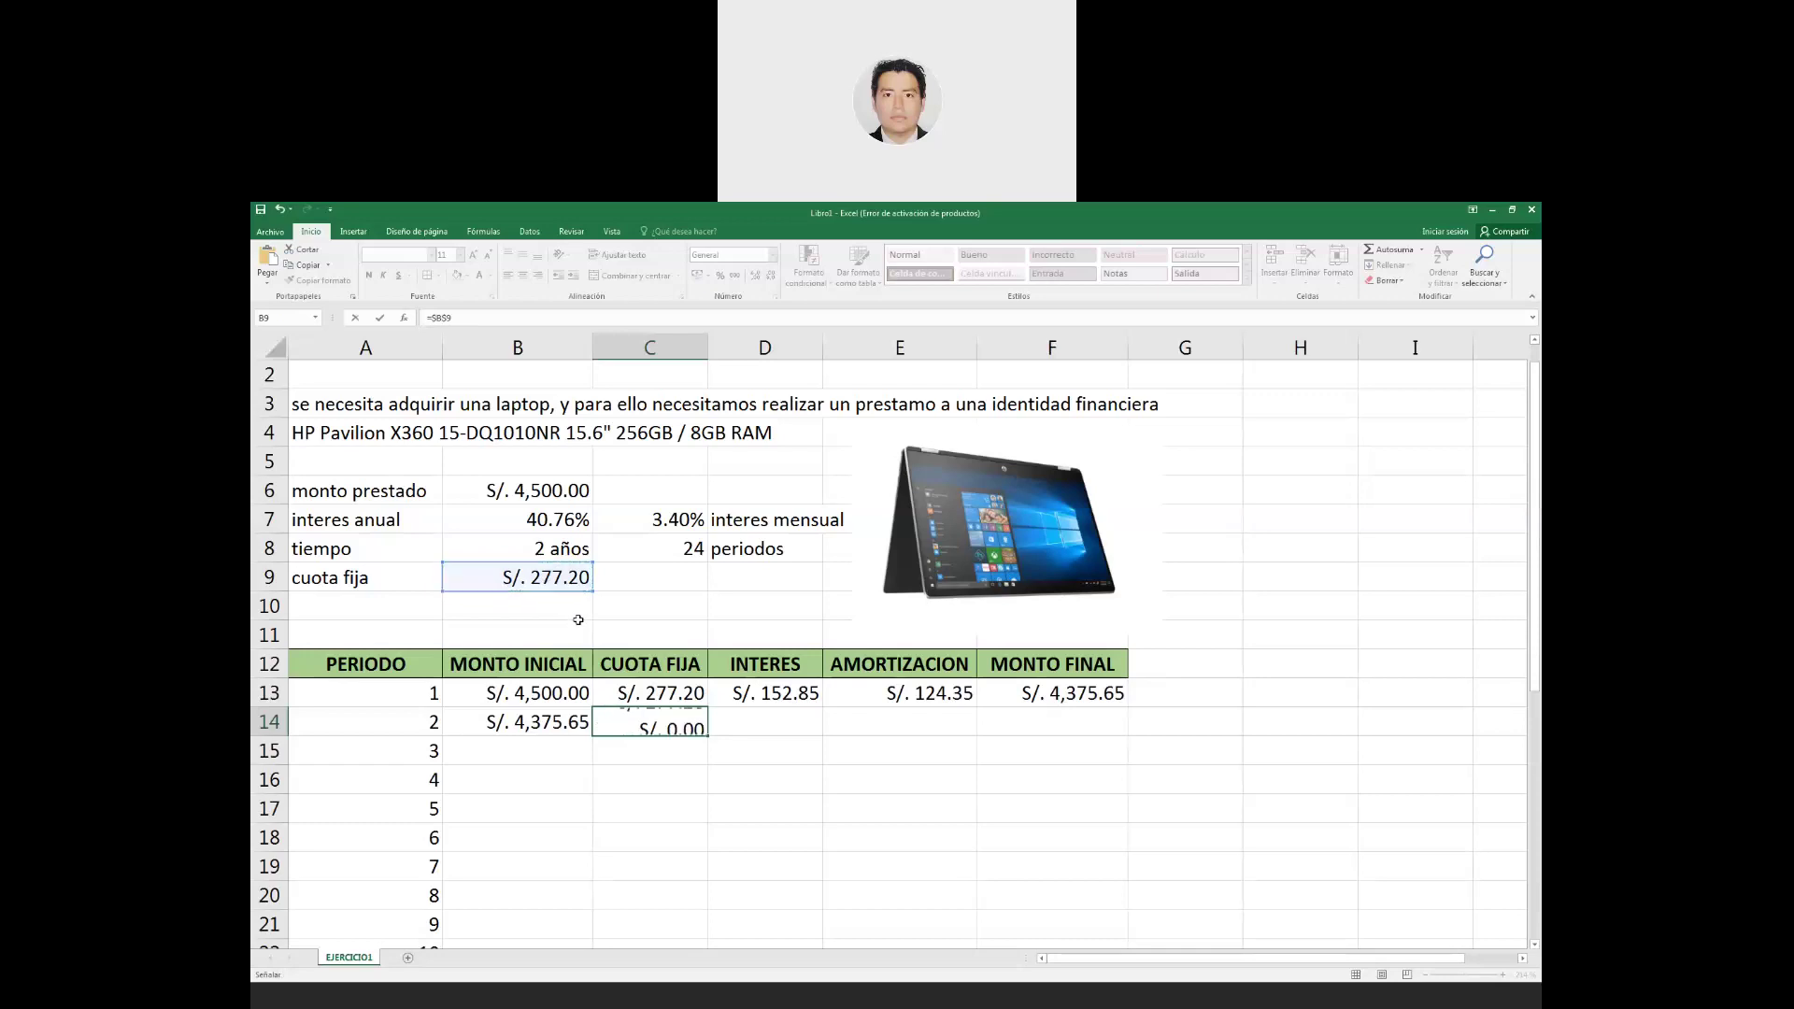
{"action": "left_click", "coordinate": [517, 721]}
{"action": "type", "text": "="}
{"action": "left_click", "coordinate": [1047, 694]}
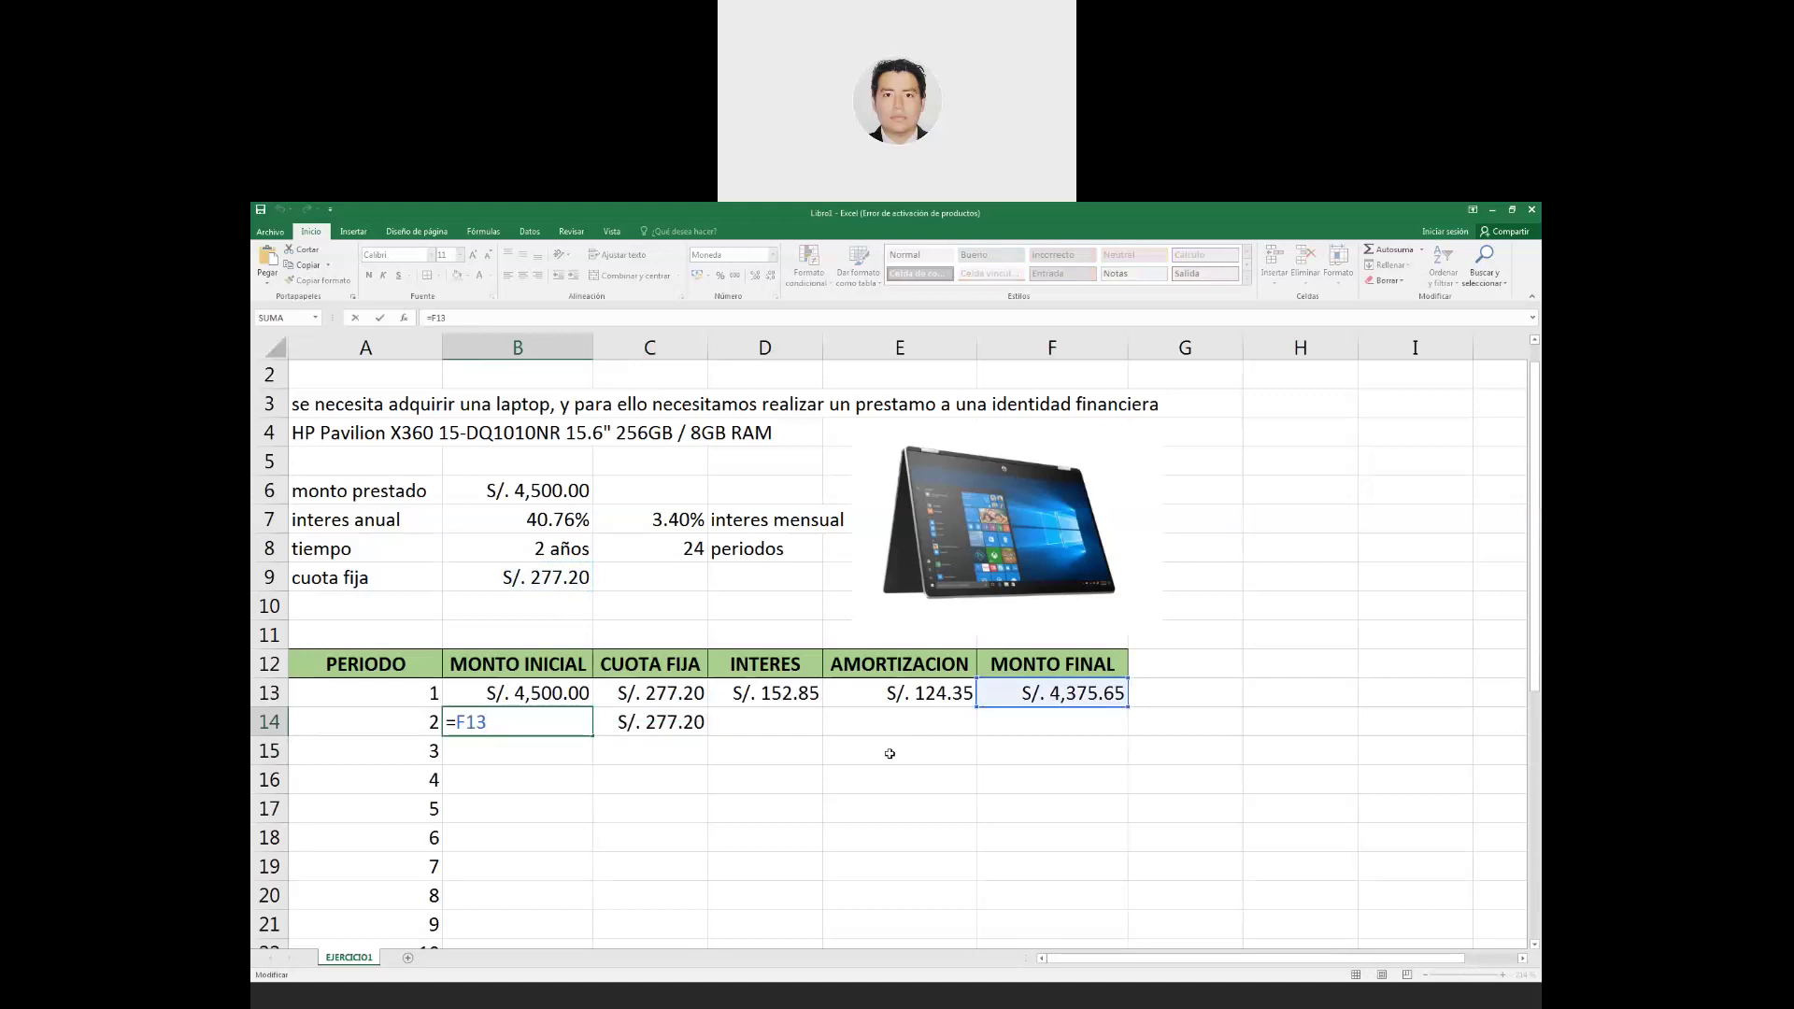
{"action": "key", "text": "Return"}
Enter the period 2 interest formula =B14*$B$7/12, giving S/. 148.63.
{"action": "left_click", "coordinate": [772, 720]}
{"action": "type", "text": "="}
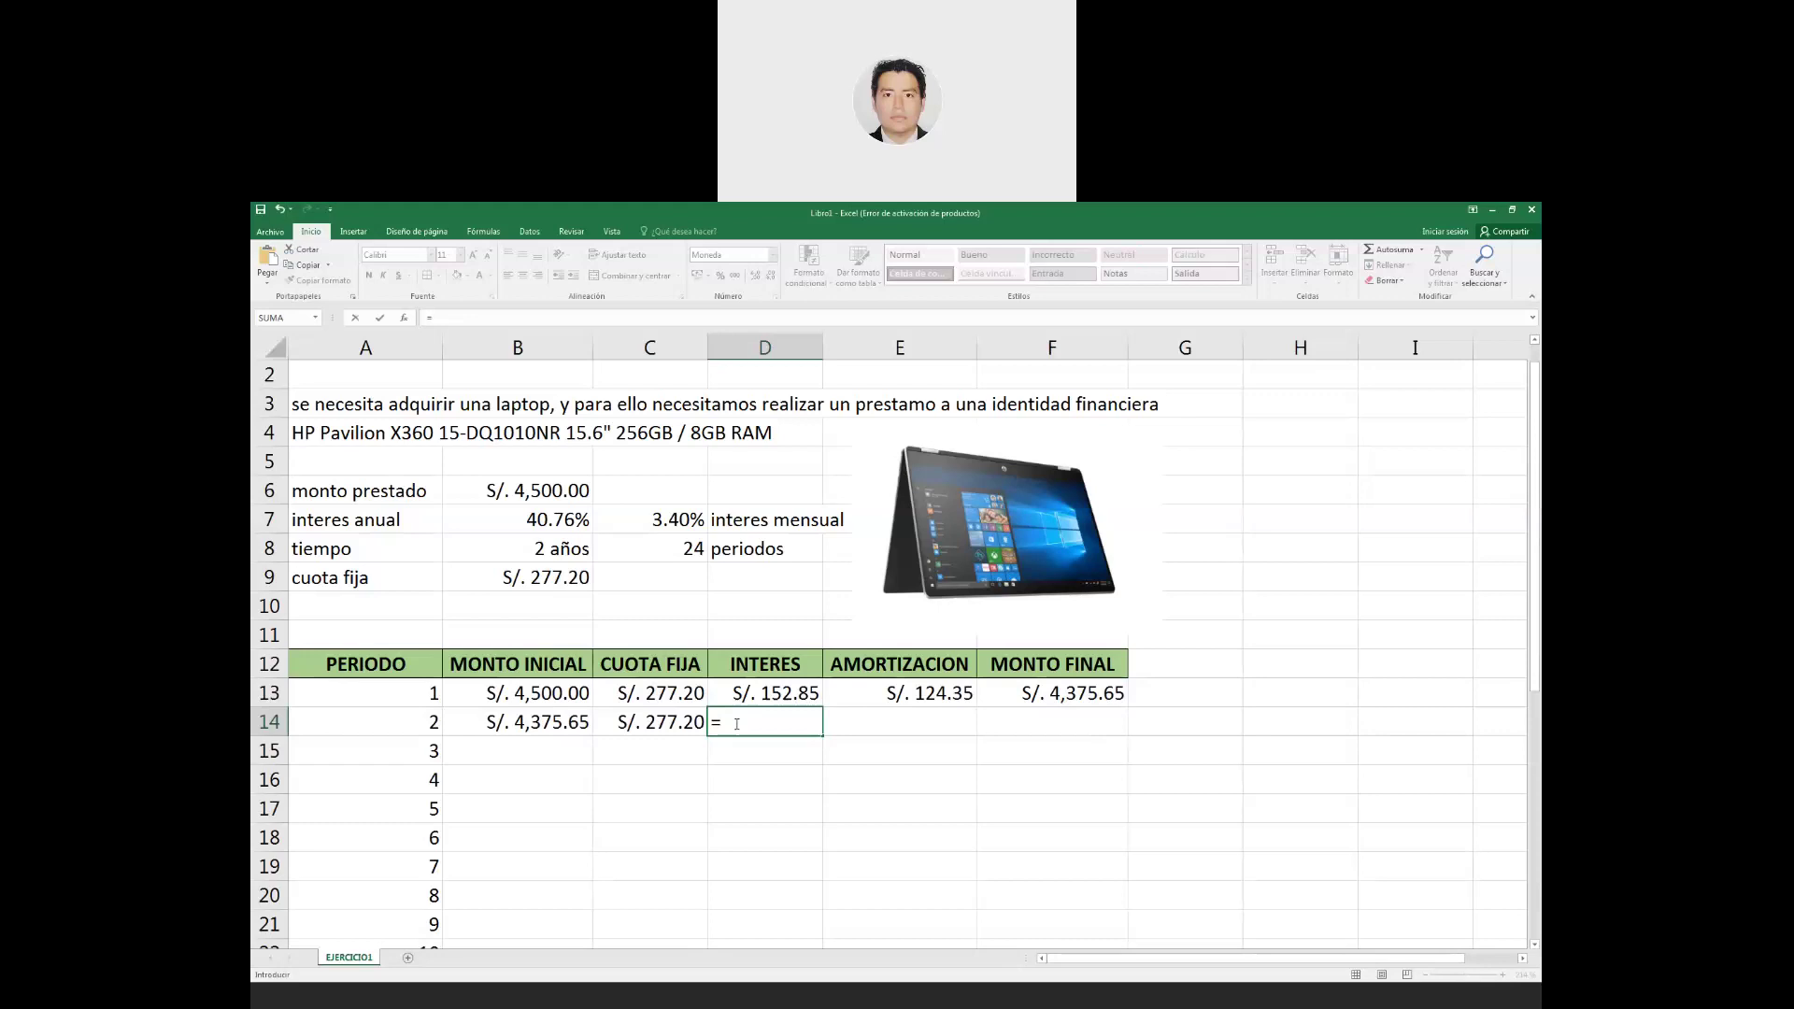
{"action": "left_click", "coordinate": [547, 723]}
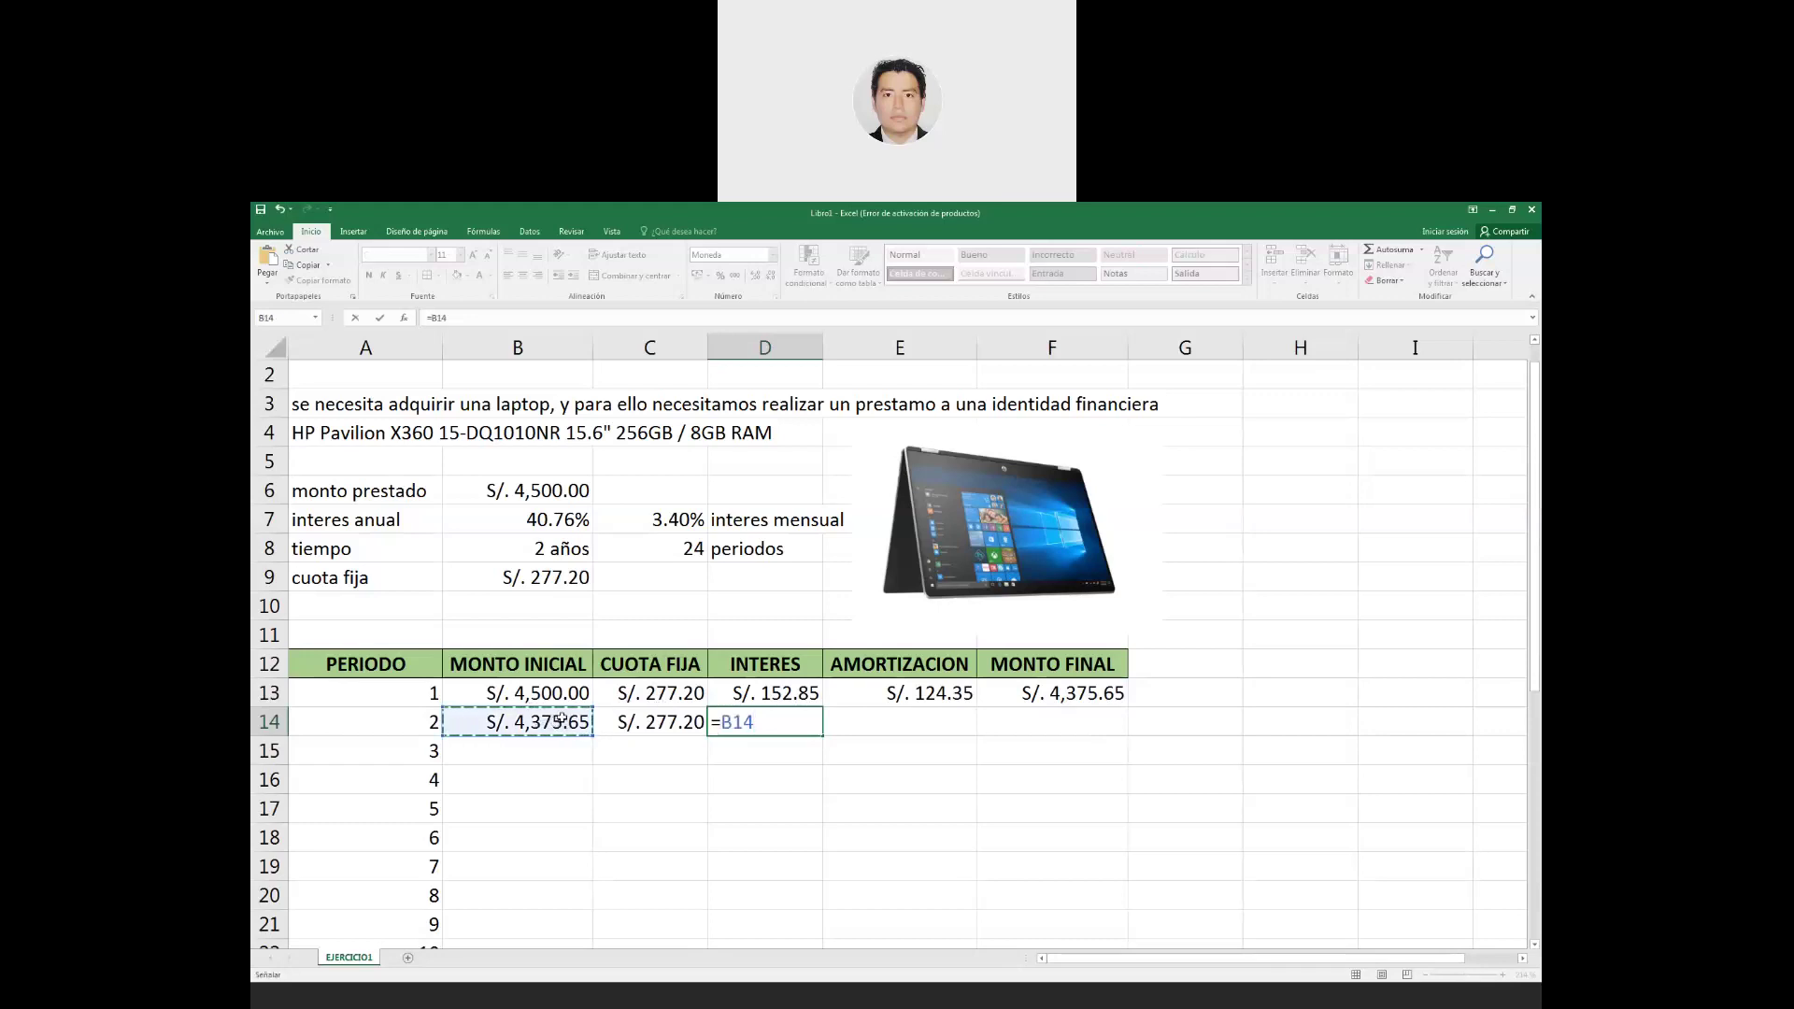
{"action": "type", "text": "*"}
{"action": "left_click", "coordinate": [556, 520]}
{"action": "key", "text": "F4"}
{"action": "type", "text": "/12"}
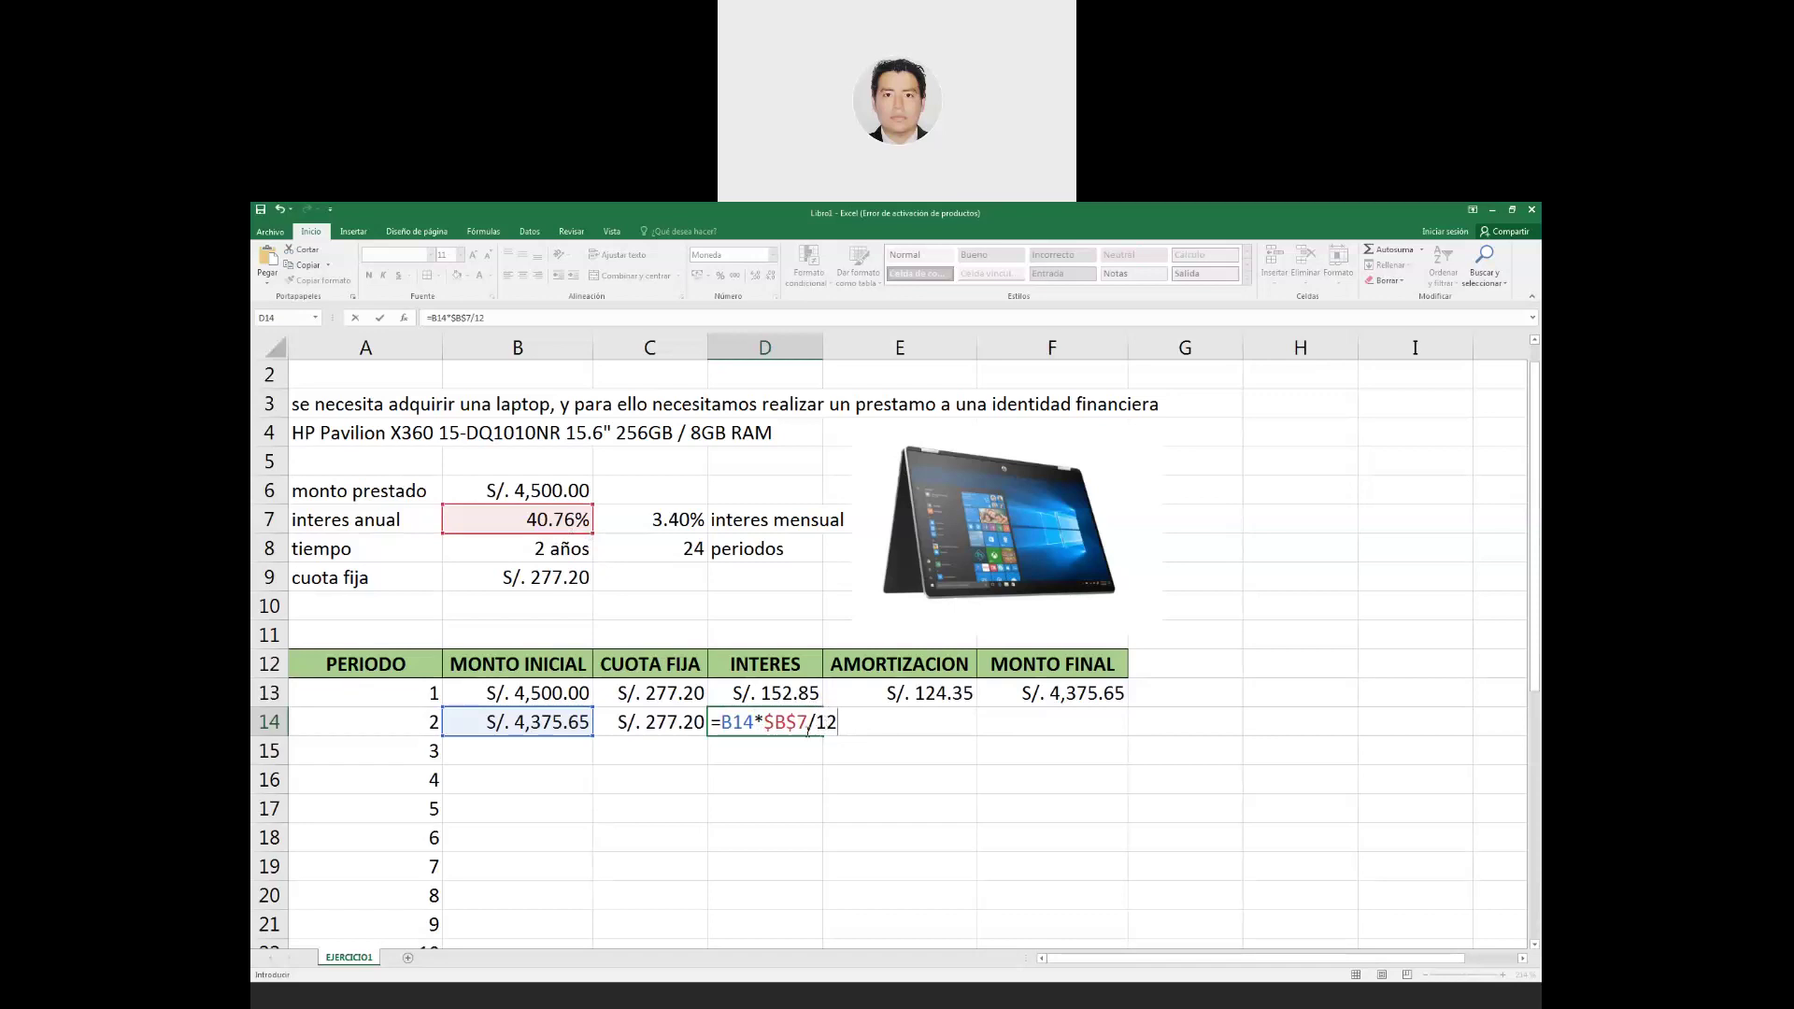
{"action": "key", "text": "Return"}
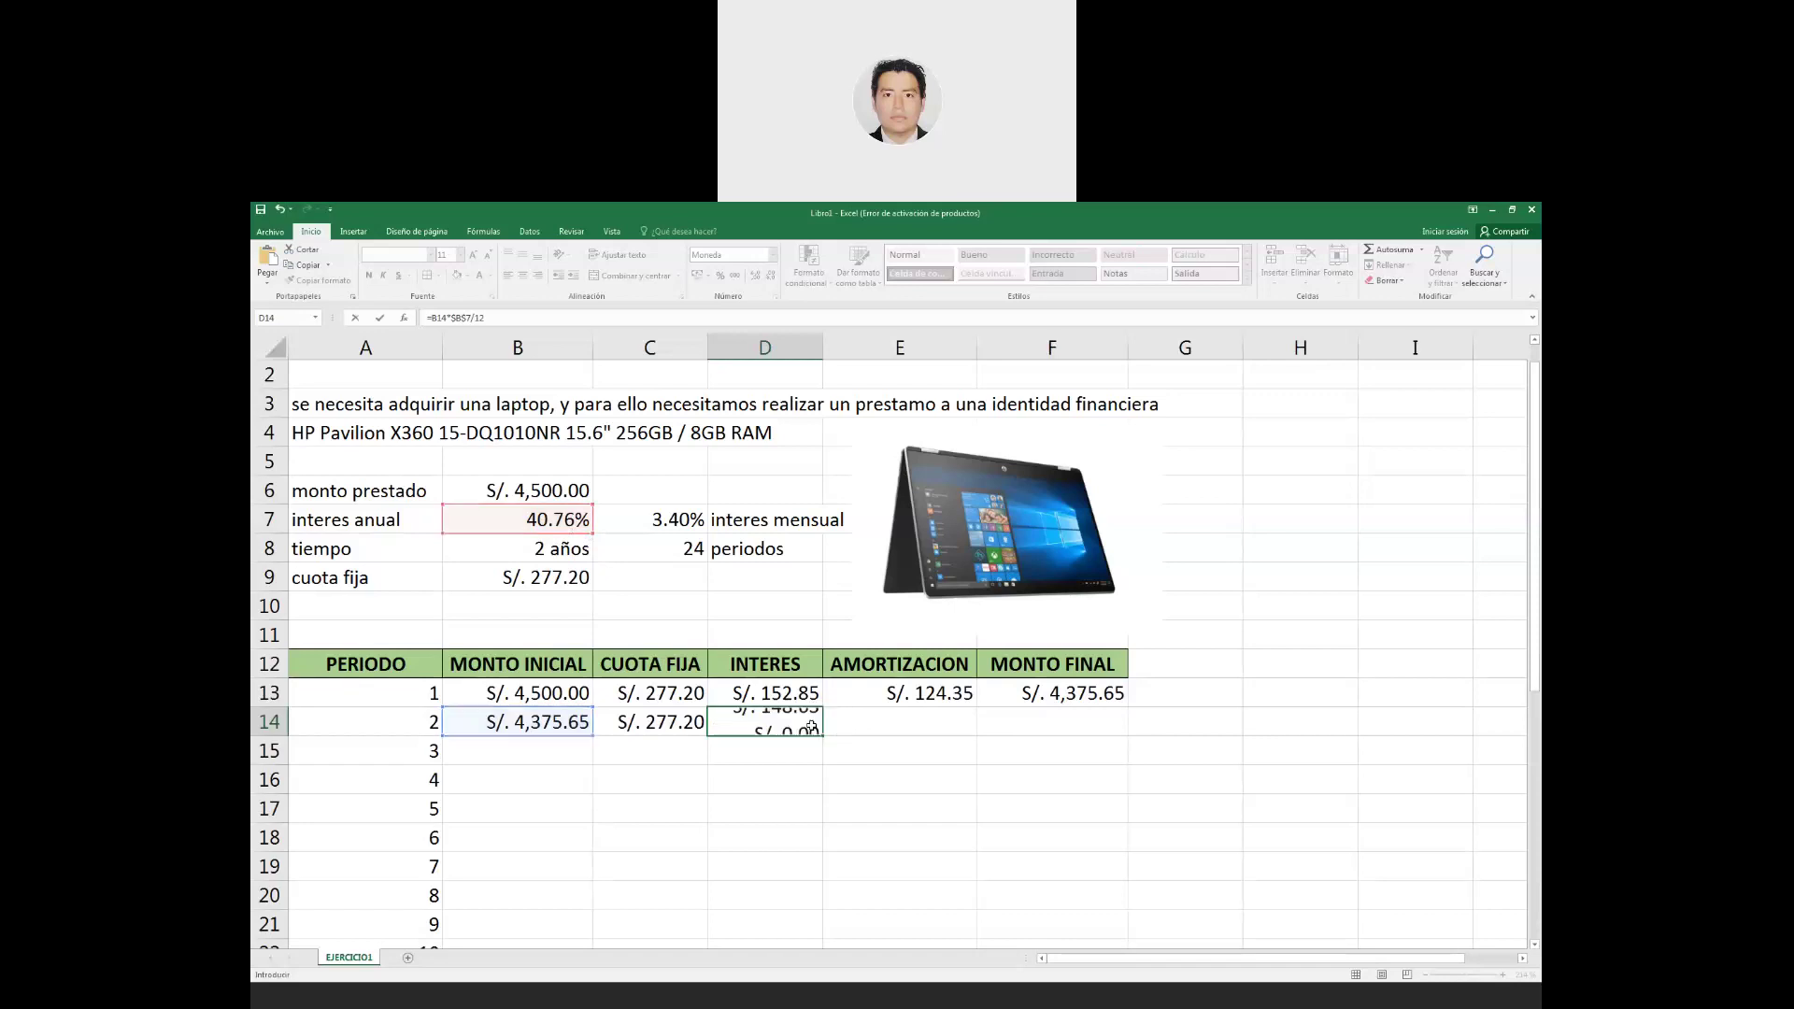
Enter period 2 amortization =C14-D14 (128.57) and final balance =B14-E14 (4,247.09).
{"action": "key", "text": "Right"}
{"action": "key", "text": "Up"}
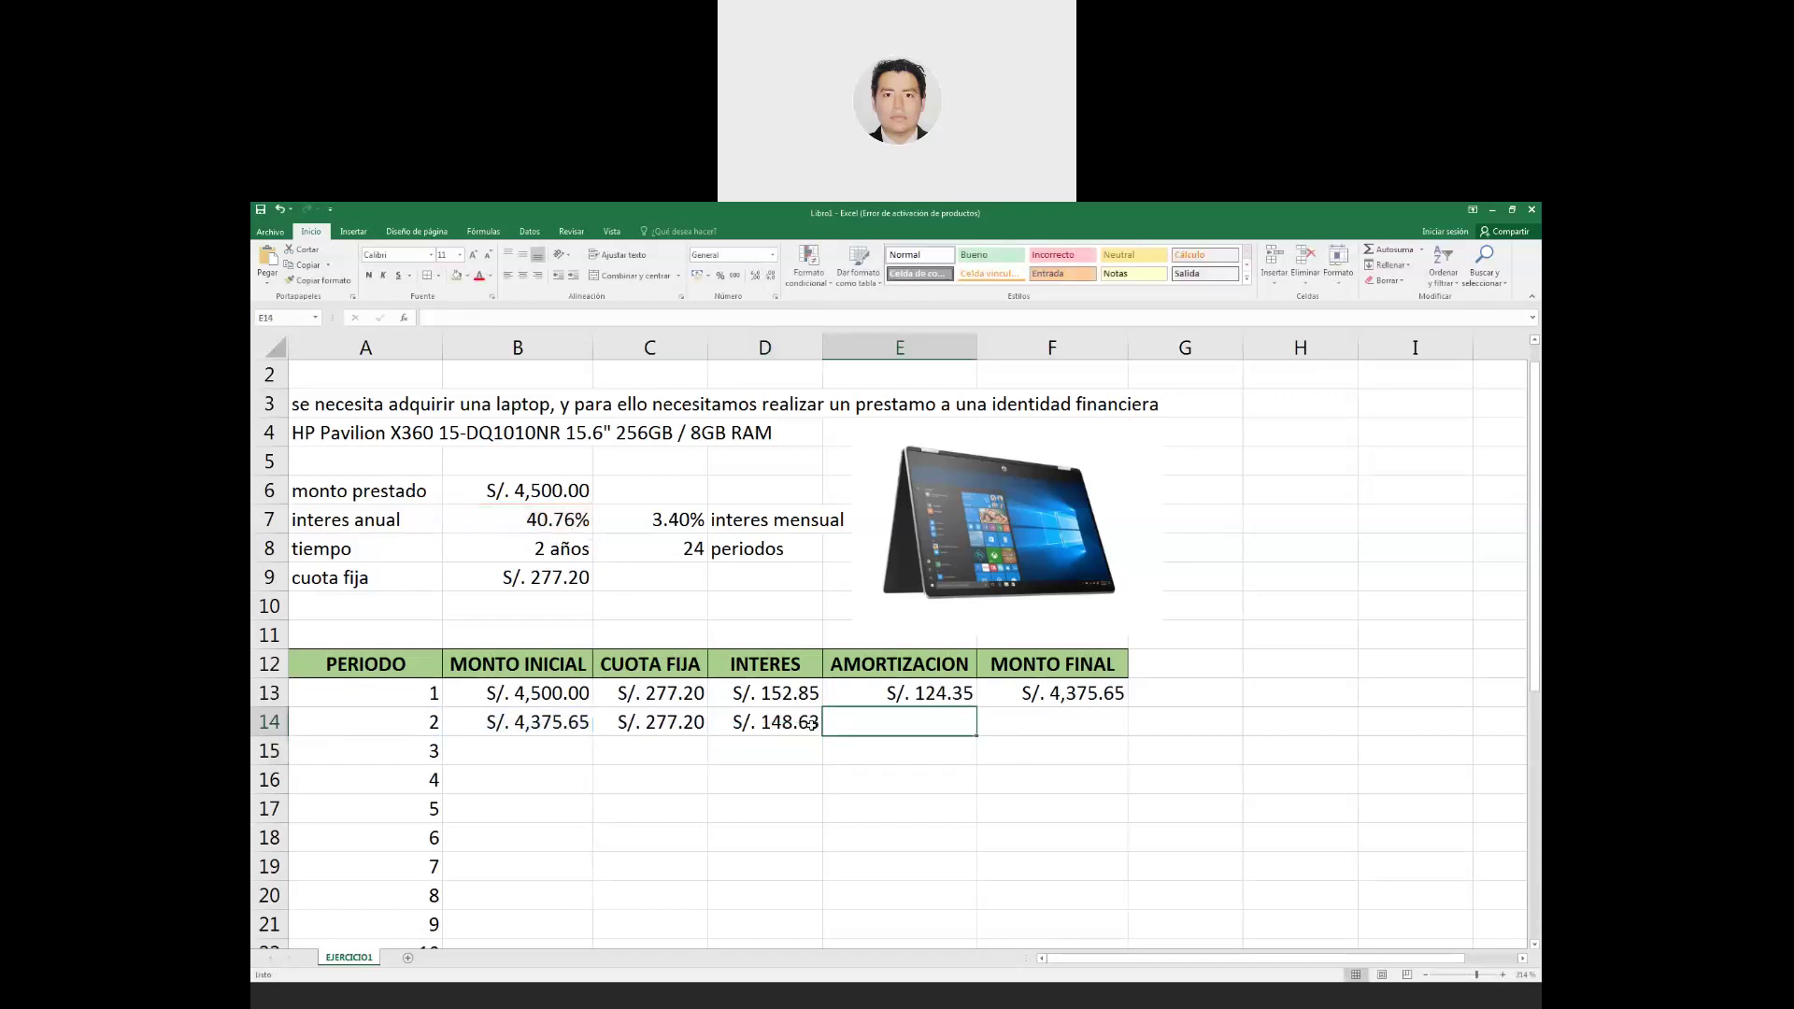
{"action": "type", "text": "="}
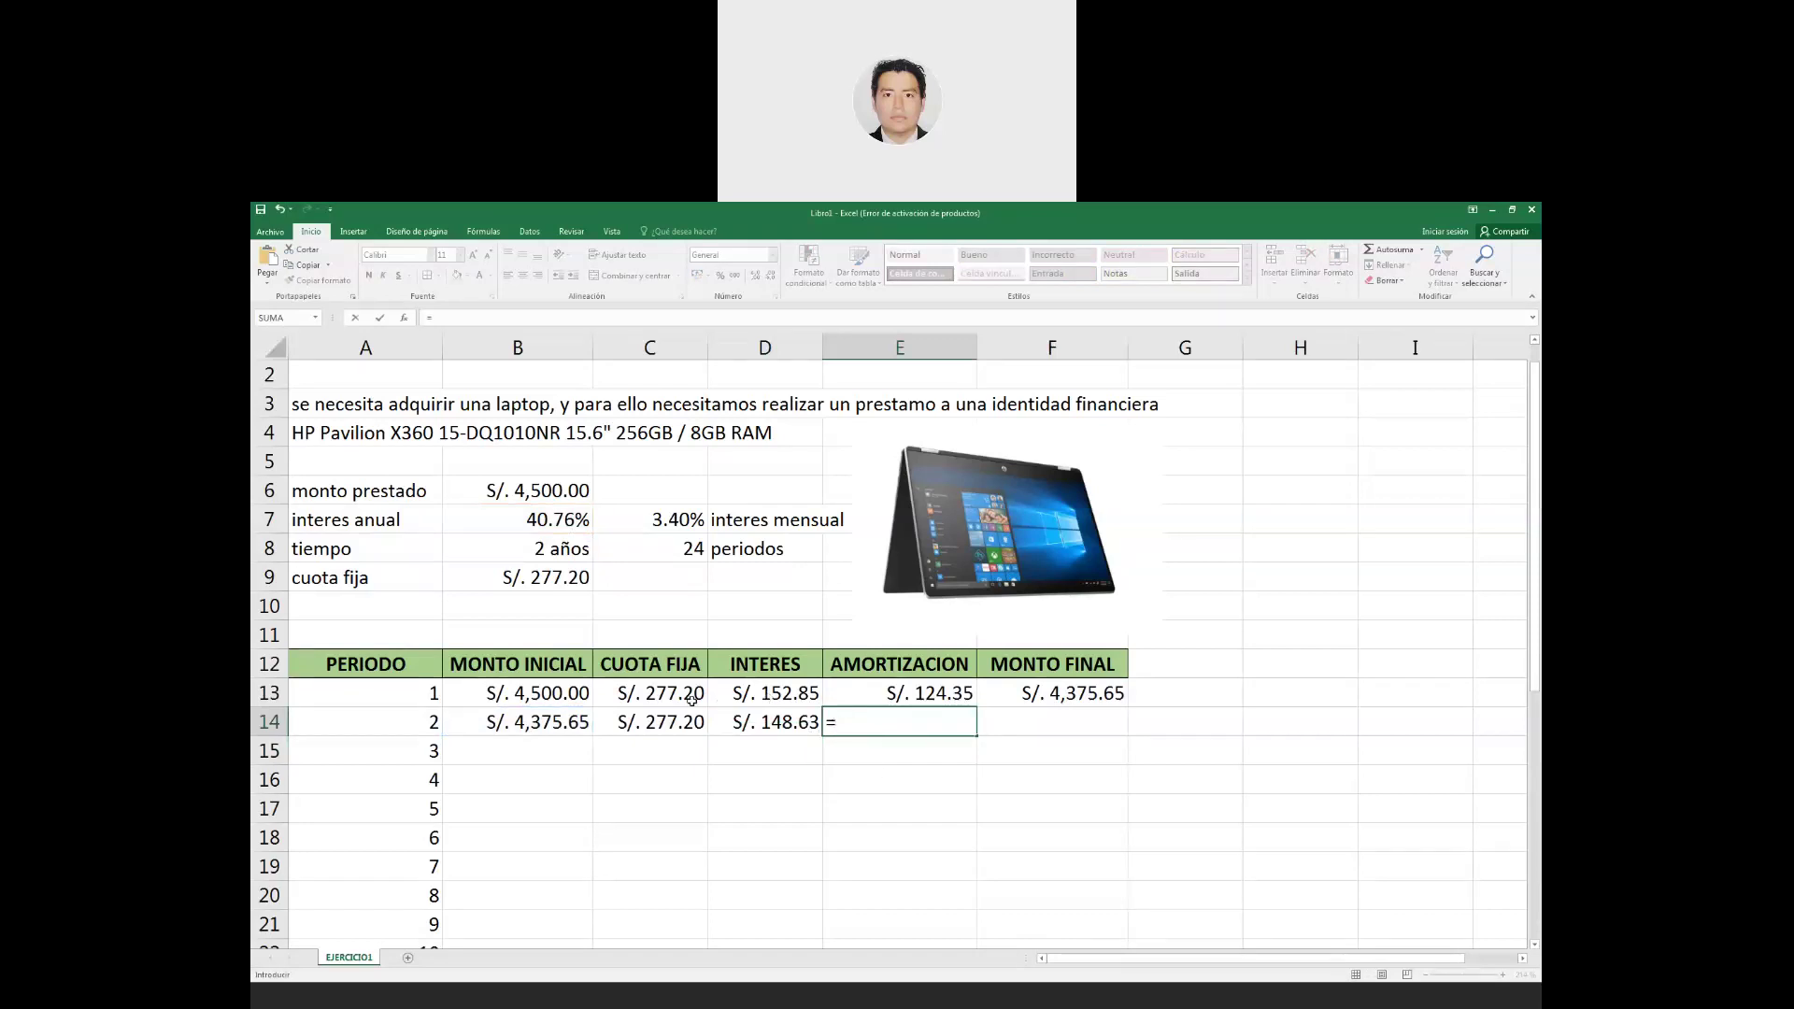
{"action": "left_click", "coordinate": [662, 723]}
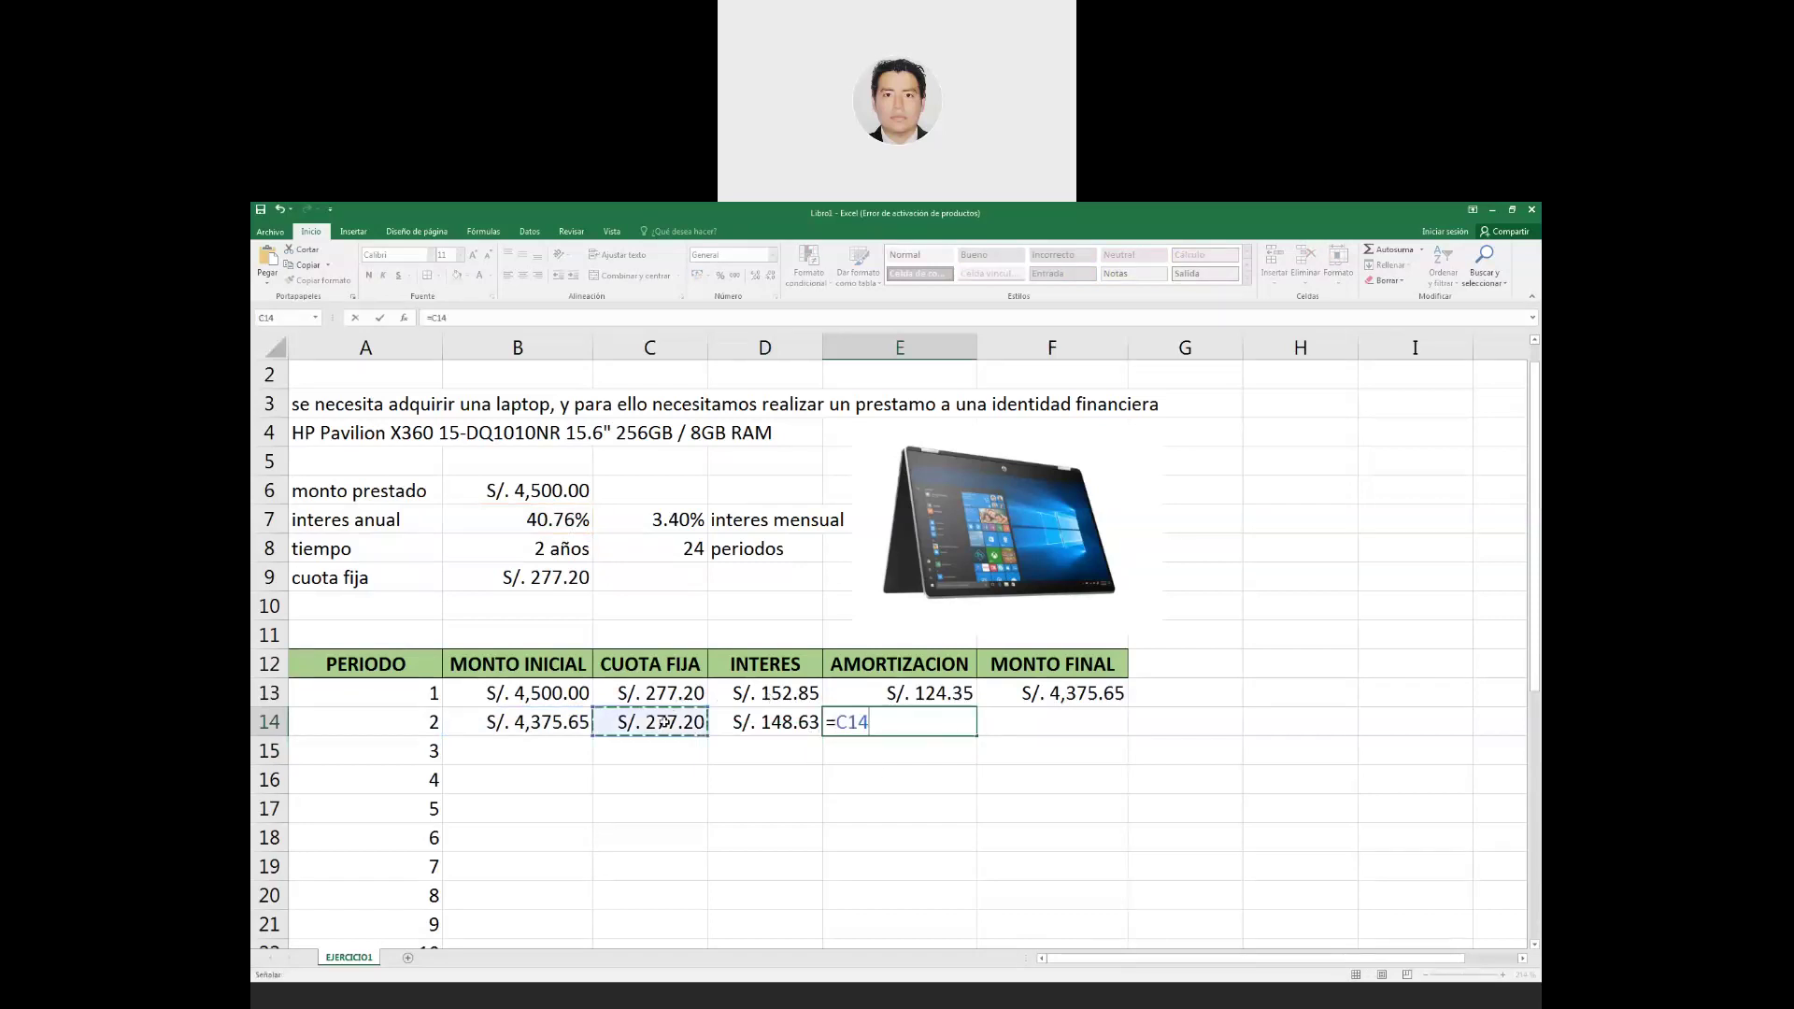
{"action": "type", "text": "-"}
{"action": "left_click", "coordinate": [753, 727]}
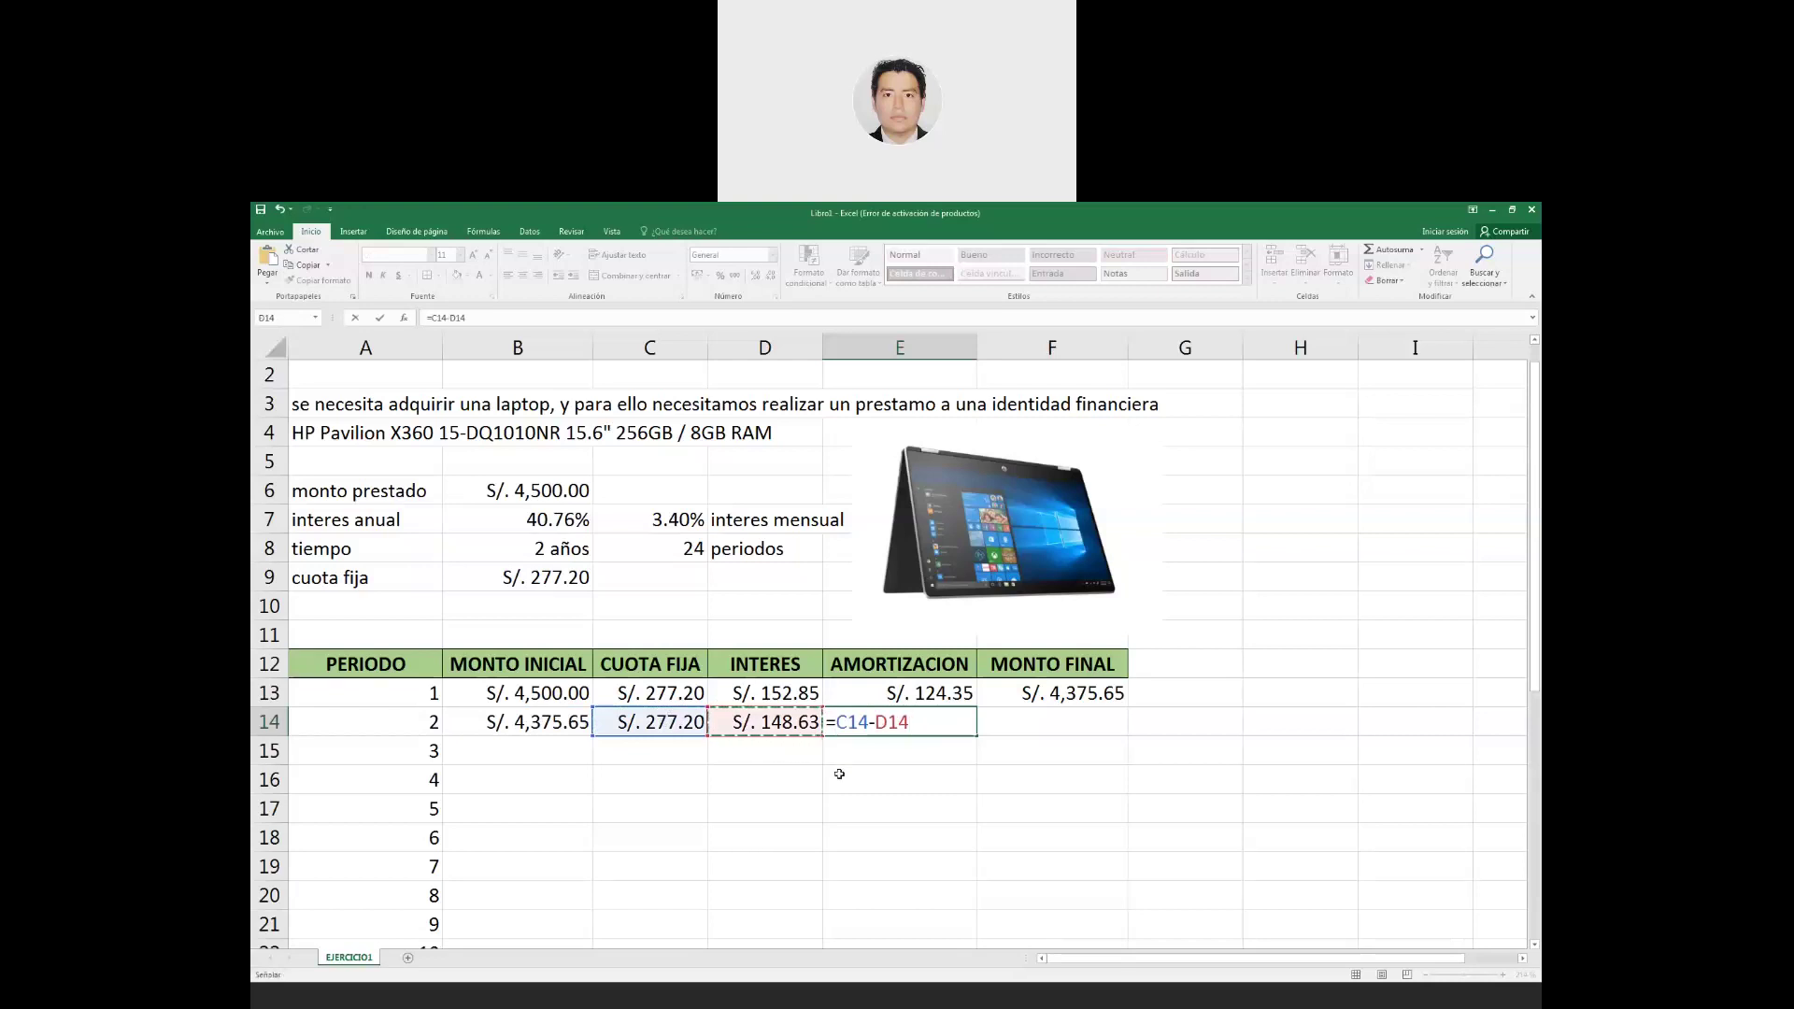
{"action": "key", "text": "Return"}
{"action": "key", "text": "Right"}
{"action": "key", "text": "Up"}
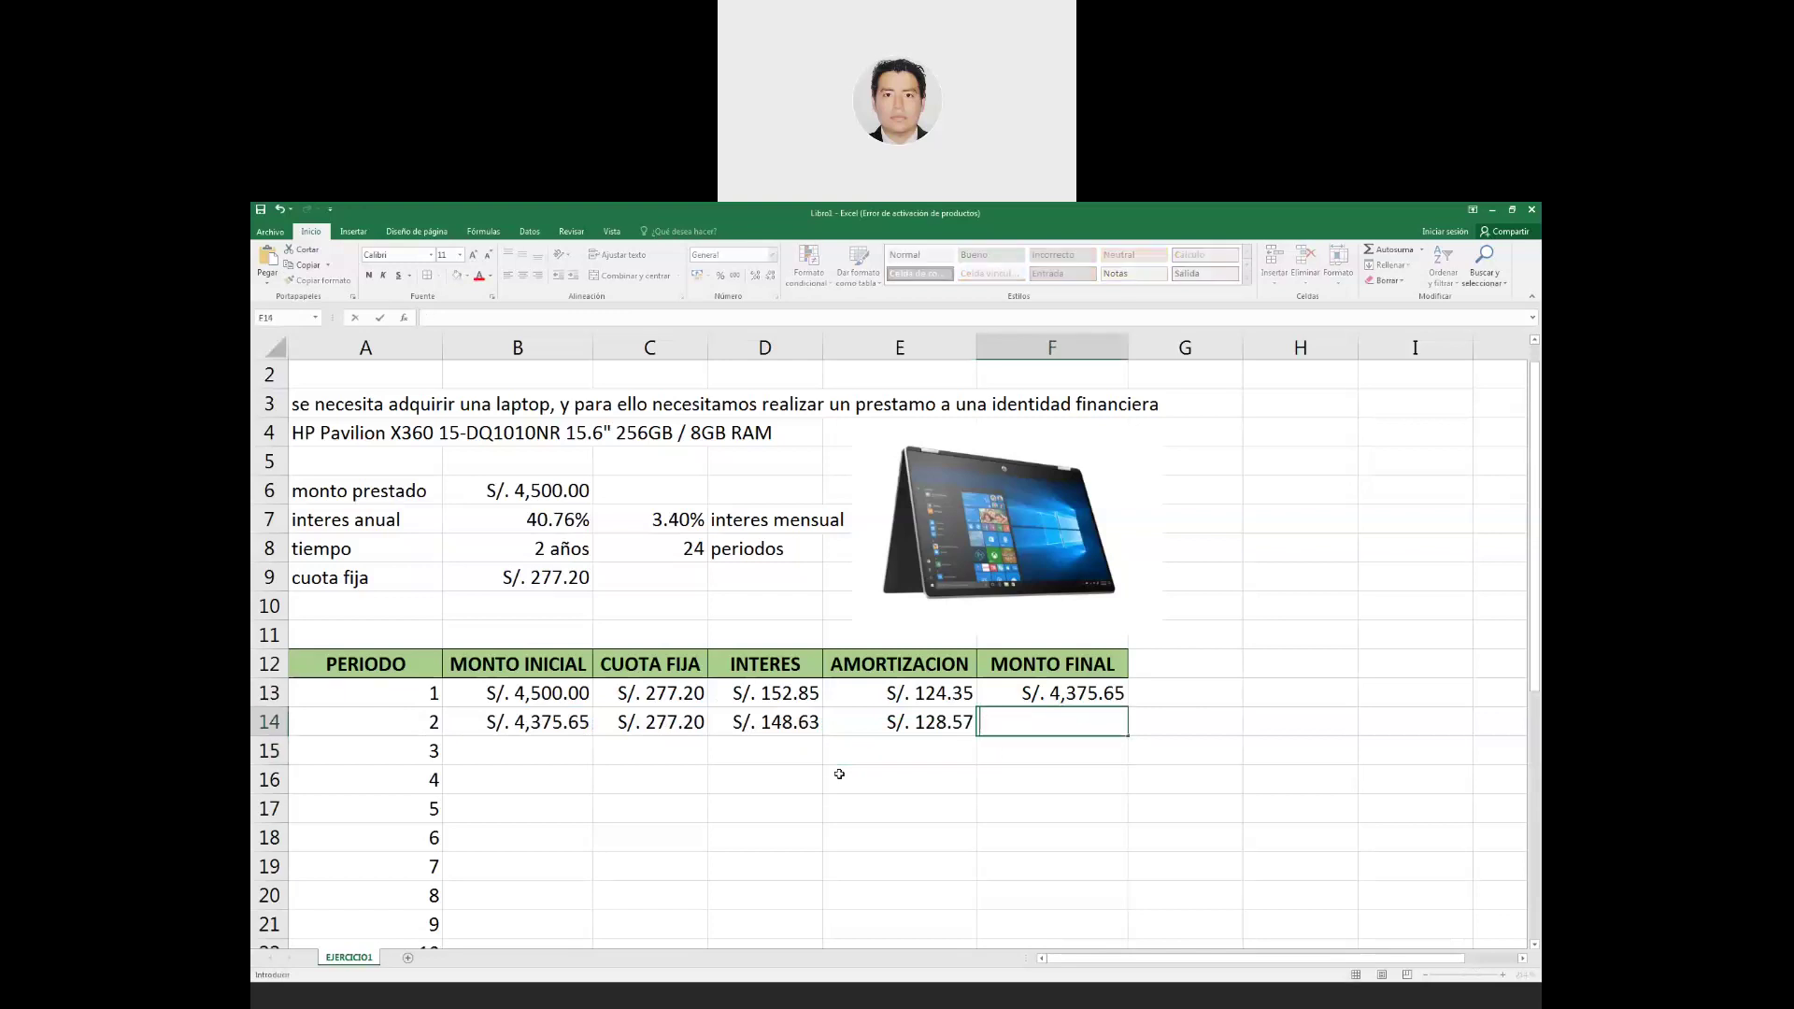
{"action": "type", "text": "="}
{"action": "left_click", "coordinate": [539, 720]}
{"action": "type", "text": "-"}
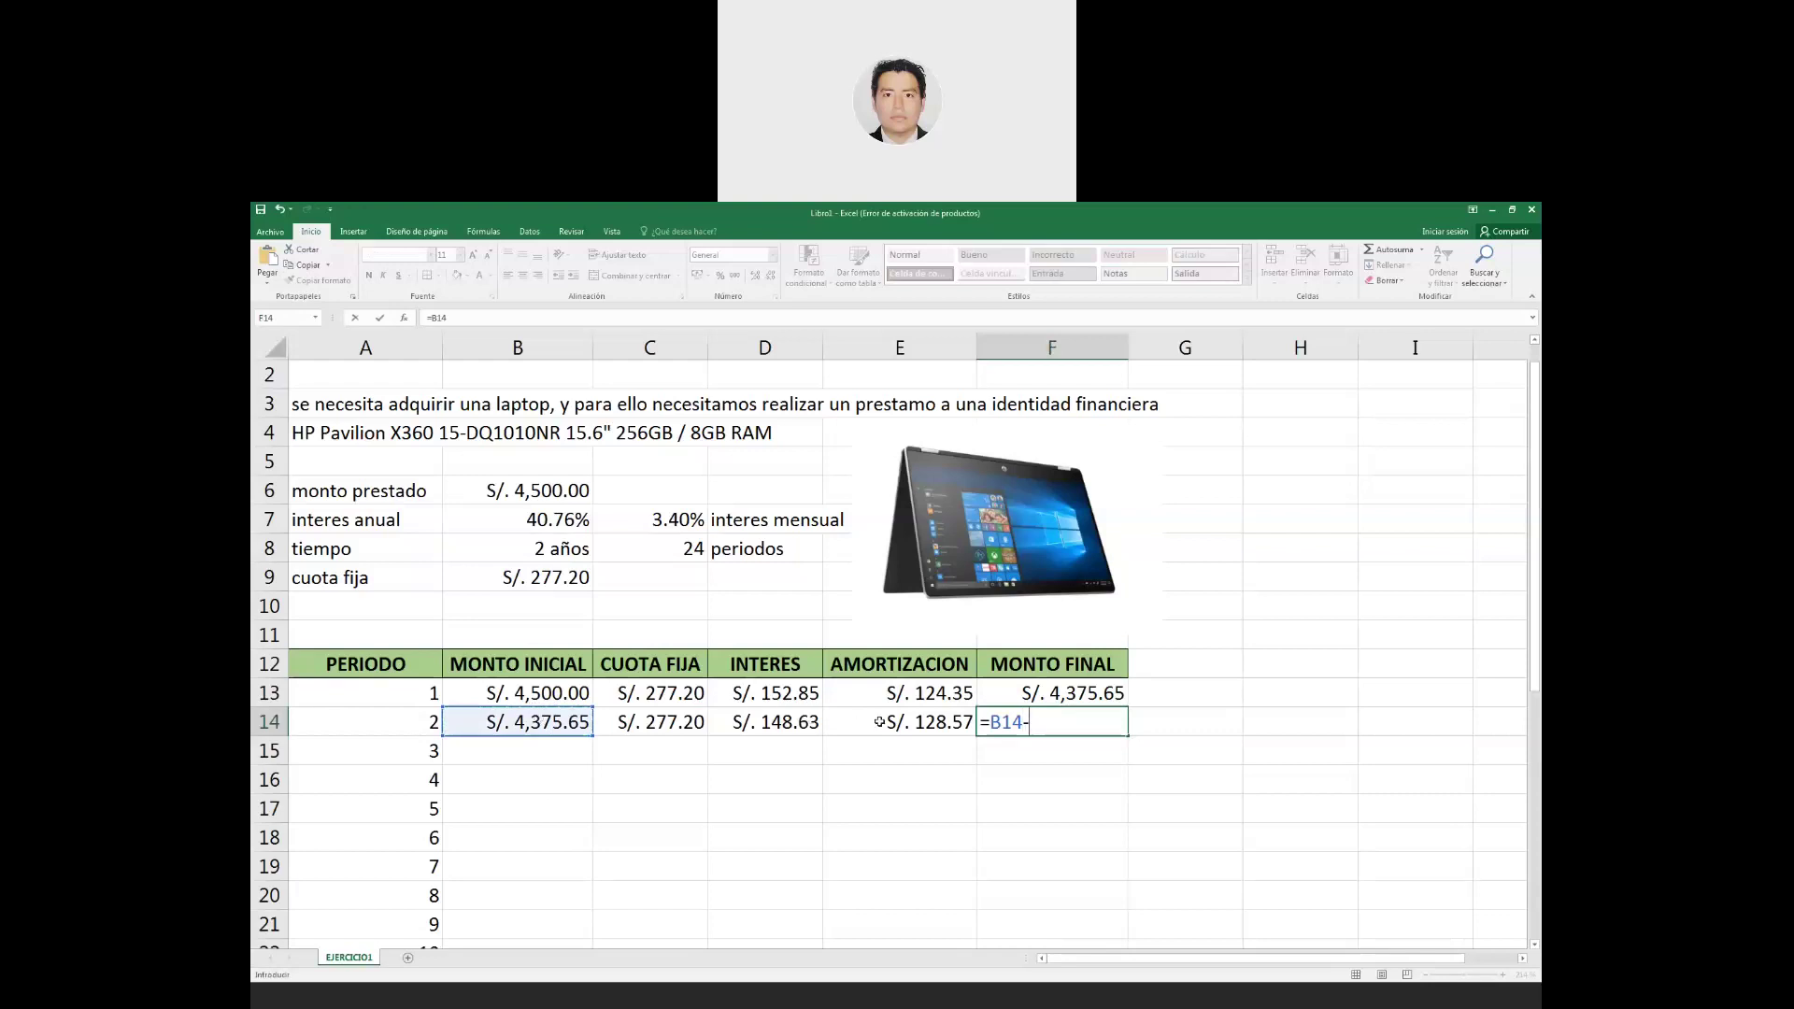
{"action": "left_click", "coordinate": [879, 721]}
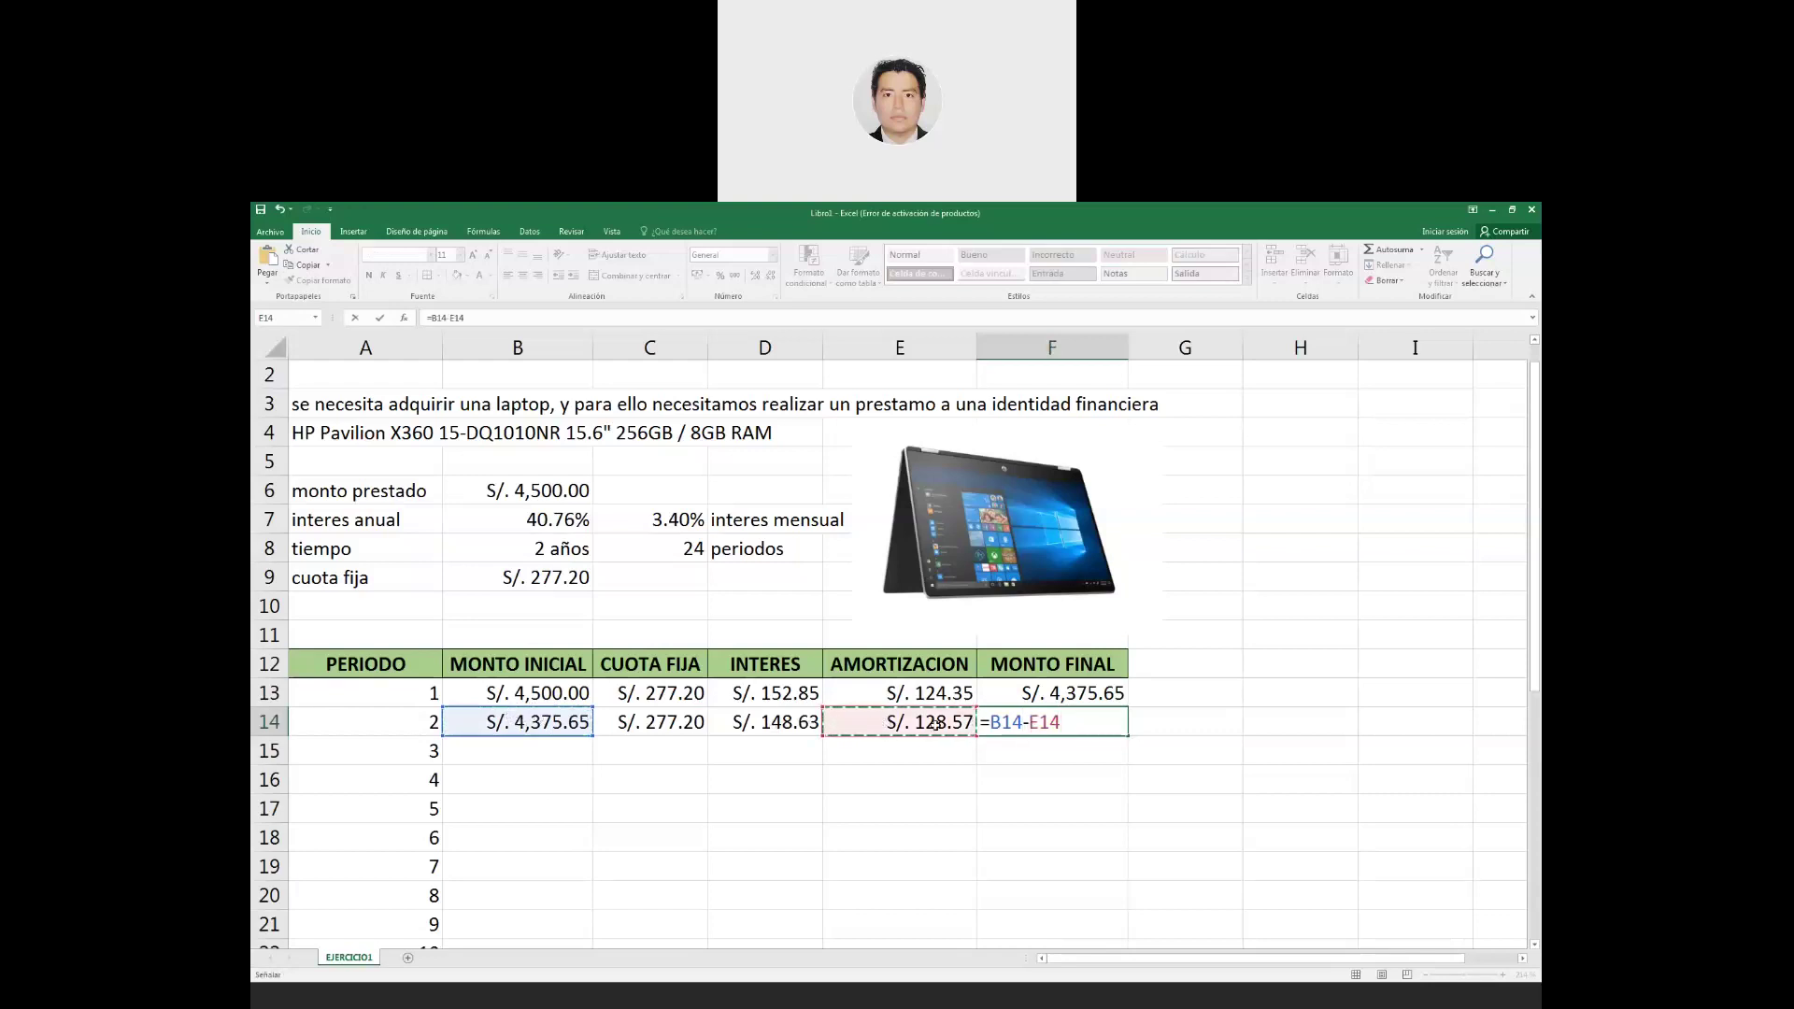
{"action": "key", "text": "Return"}
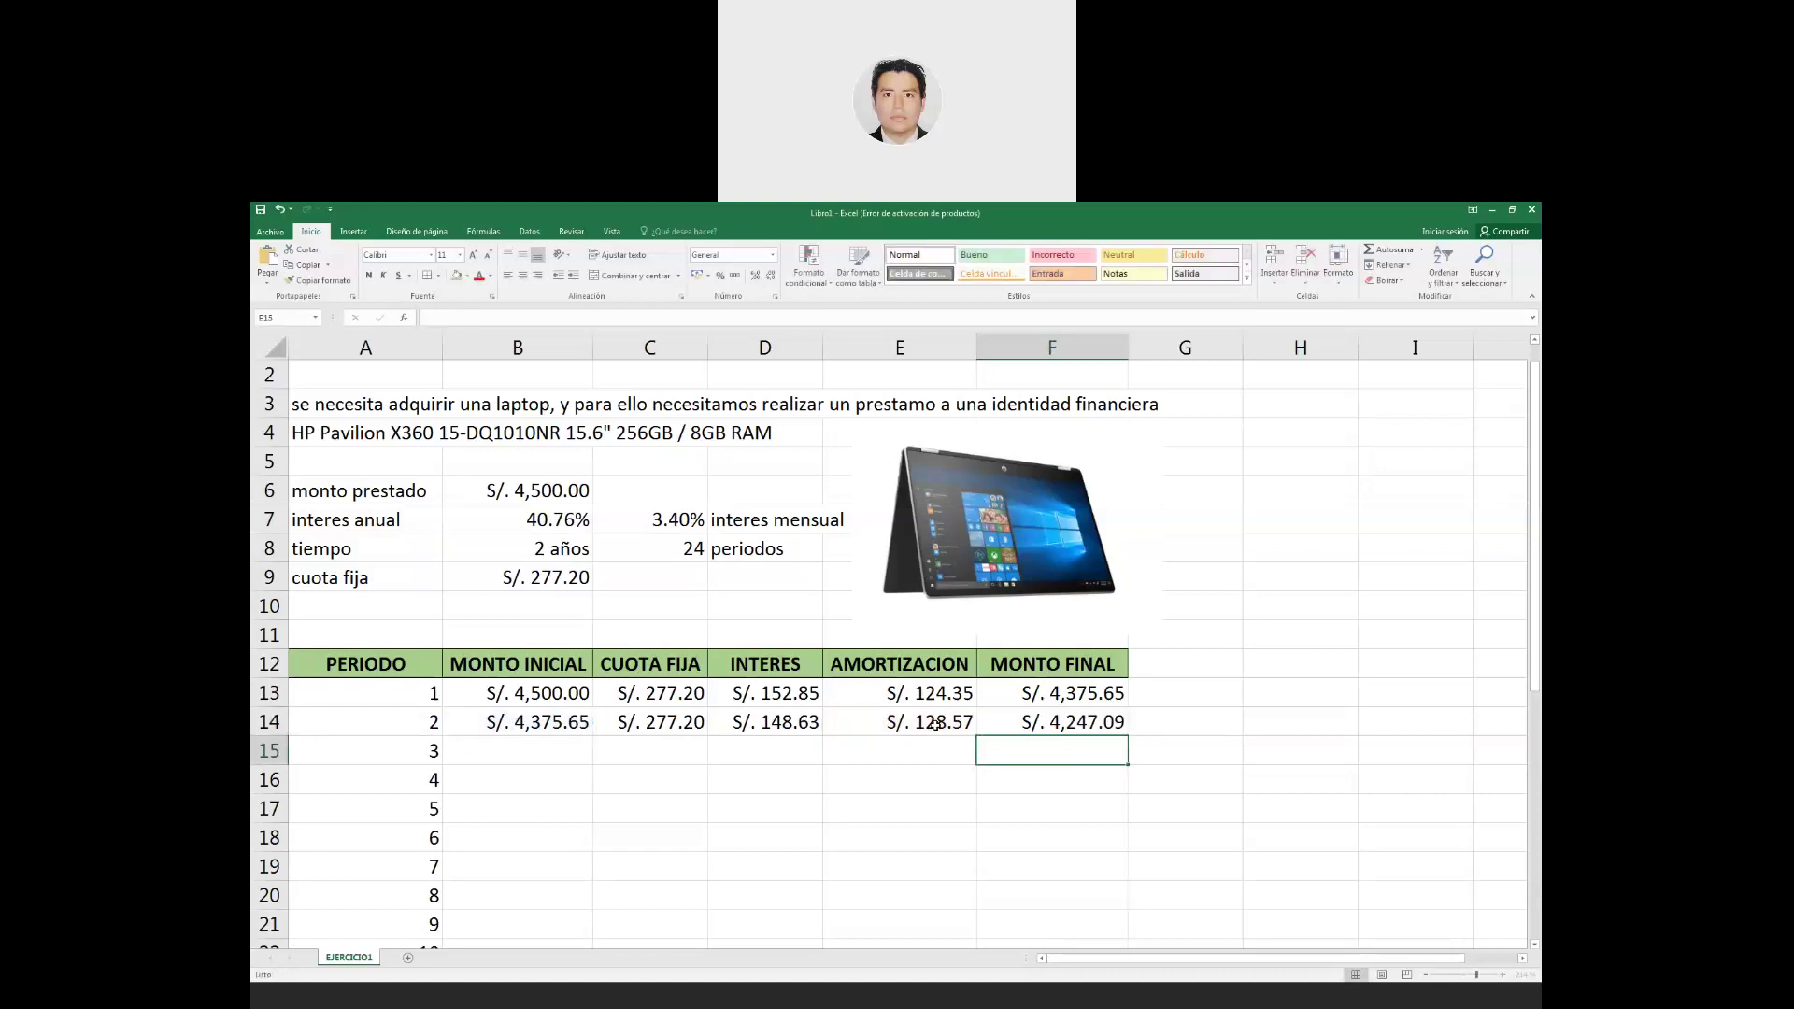
Fill the period 2 formulas down through period 24 and color the zero final balance red.
{"action": "scroll", "coordinate": [934, 724], "scroll_direction": "down", "scroll_amount": 1}
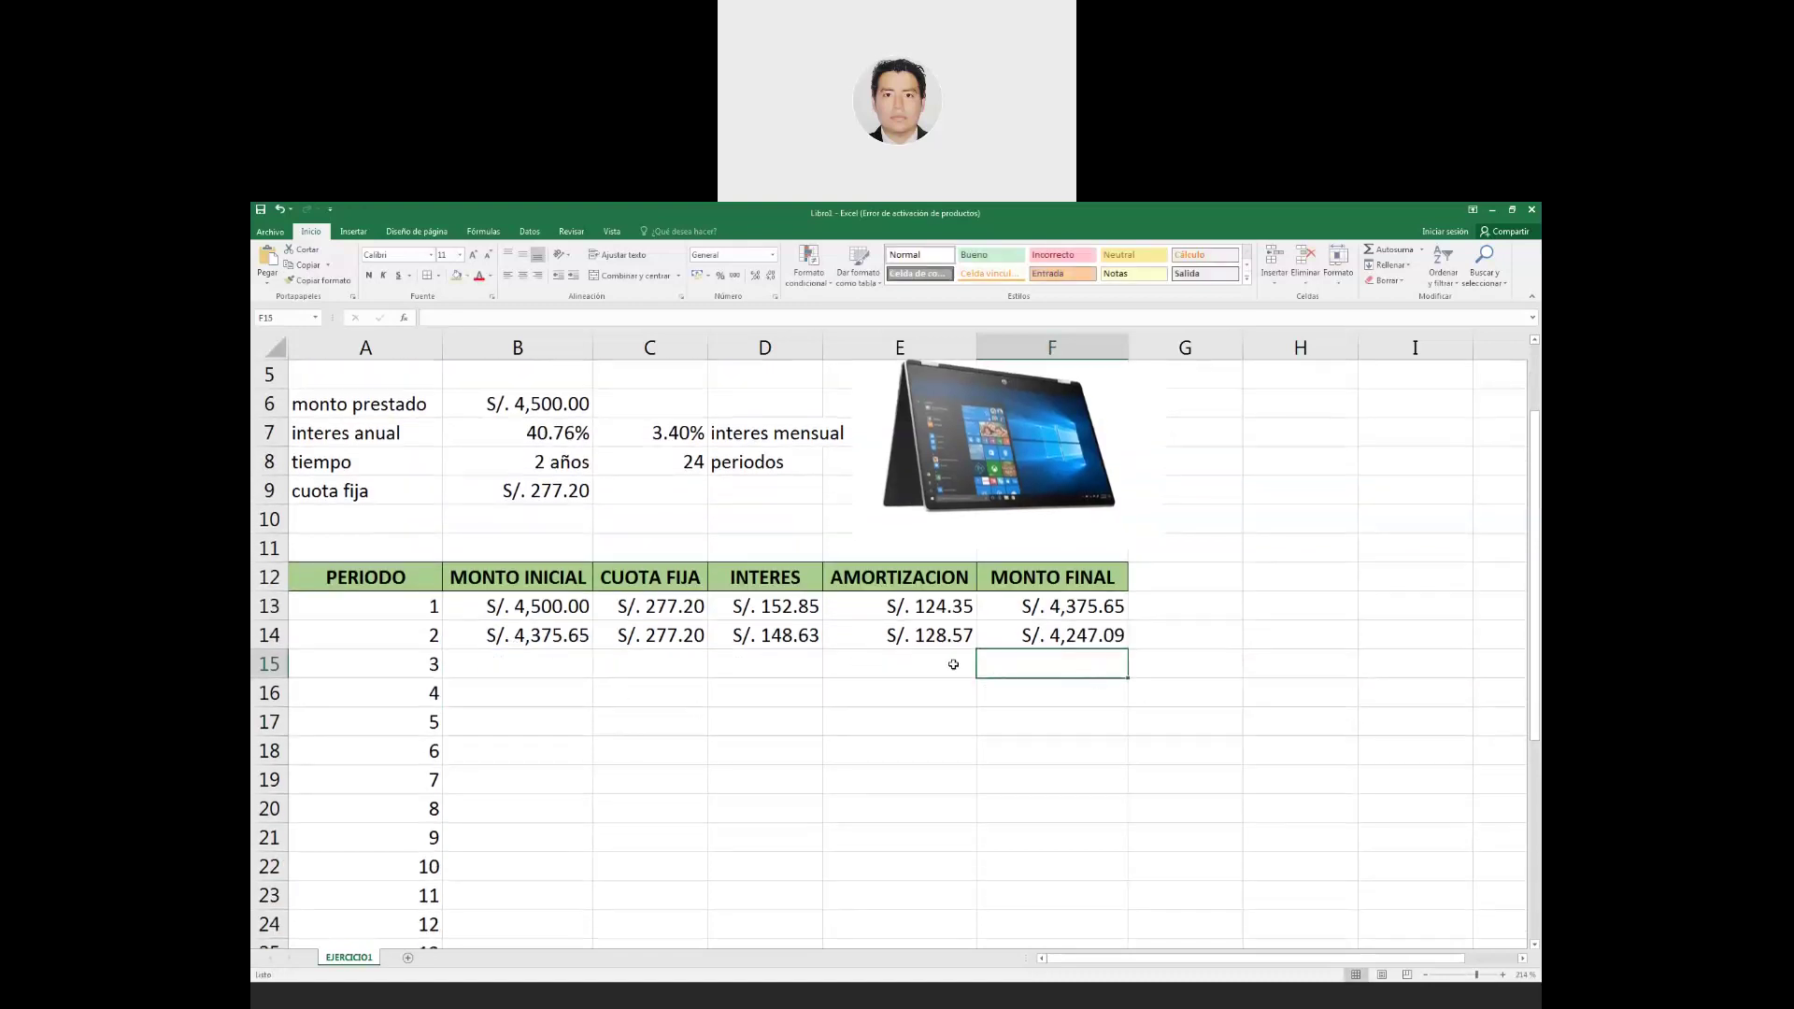
{"action": "scroll", "coordinate": [952, 662], "scroll_direction": "down", "scroll_amount": 1}
{"action": "left_click_drag", "start_coordinate": [480, 548], "coordinate": [1057, 548]}
{"action": "mouse_move", "coordinate": [562, 497]}
{"action": "left_mouse_down"}
{"action": "mouse_move", "coordinate": [648, 549]}
{"action": "mouse_move", "coordinate": [1129, 565]}
{"action": "mouse_move", "coordinate": [1129, 923]}
{"action": "mouse_move", "coordinate": [1133, 898]}
{"action": "left_mouse_up"}
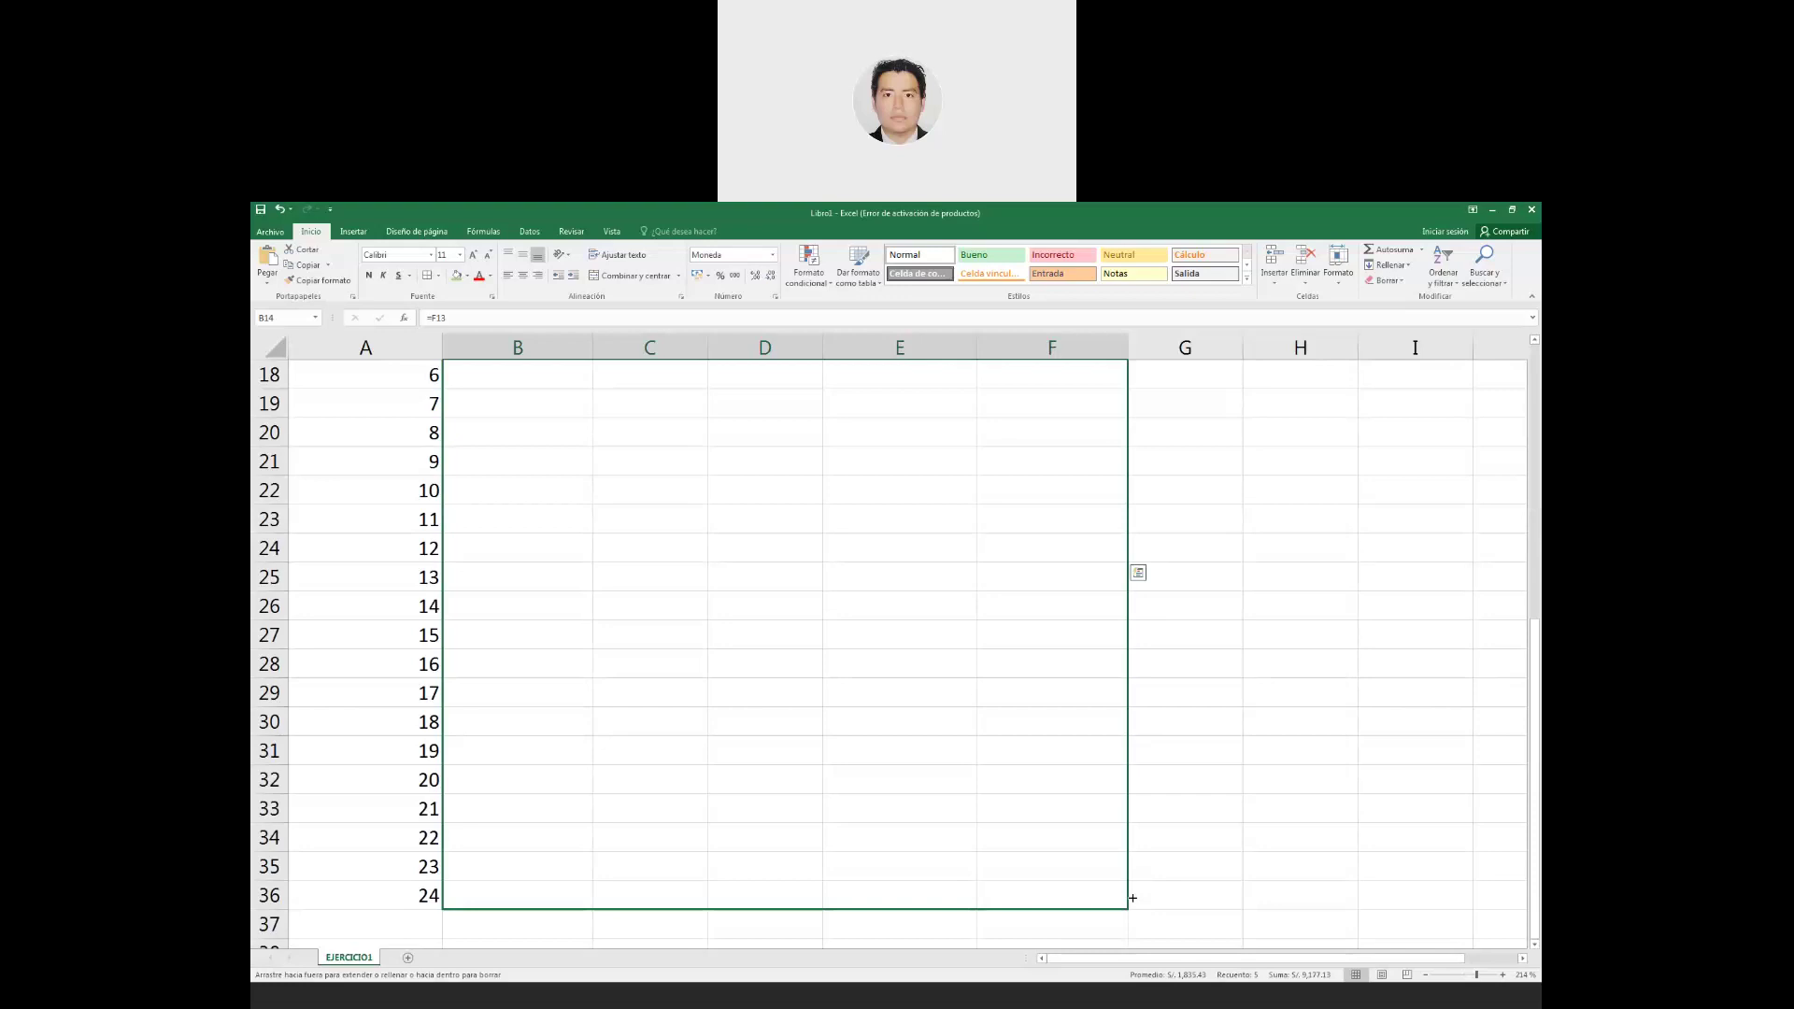
{"action": "left_click_drag", "start_coordinate": [1132, 897], "coordinate": [1132, 897]}
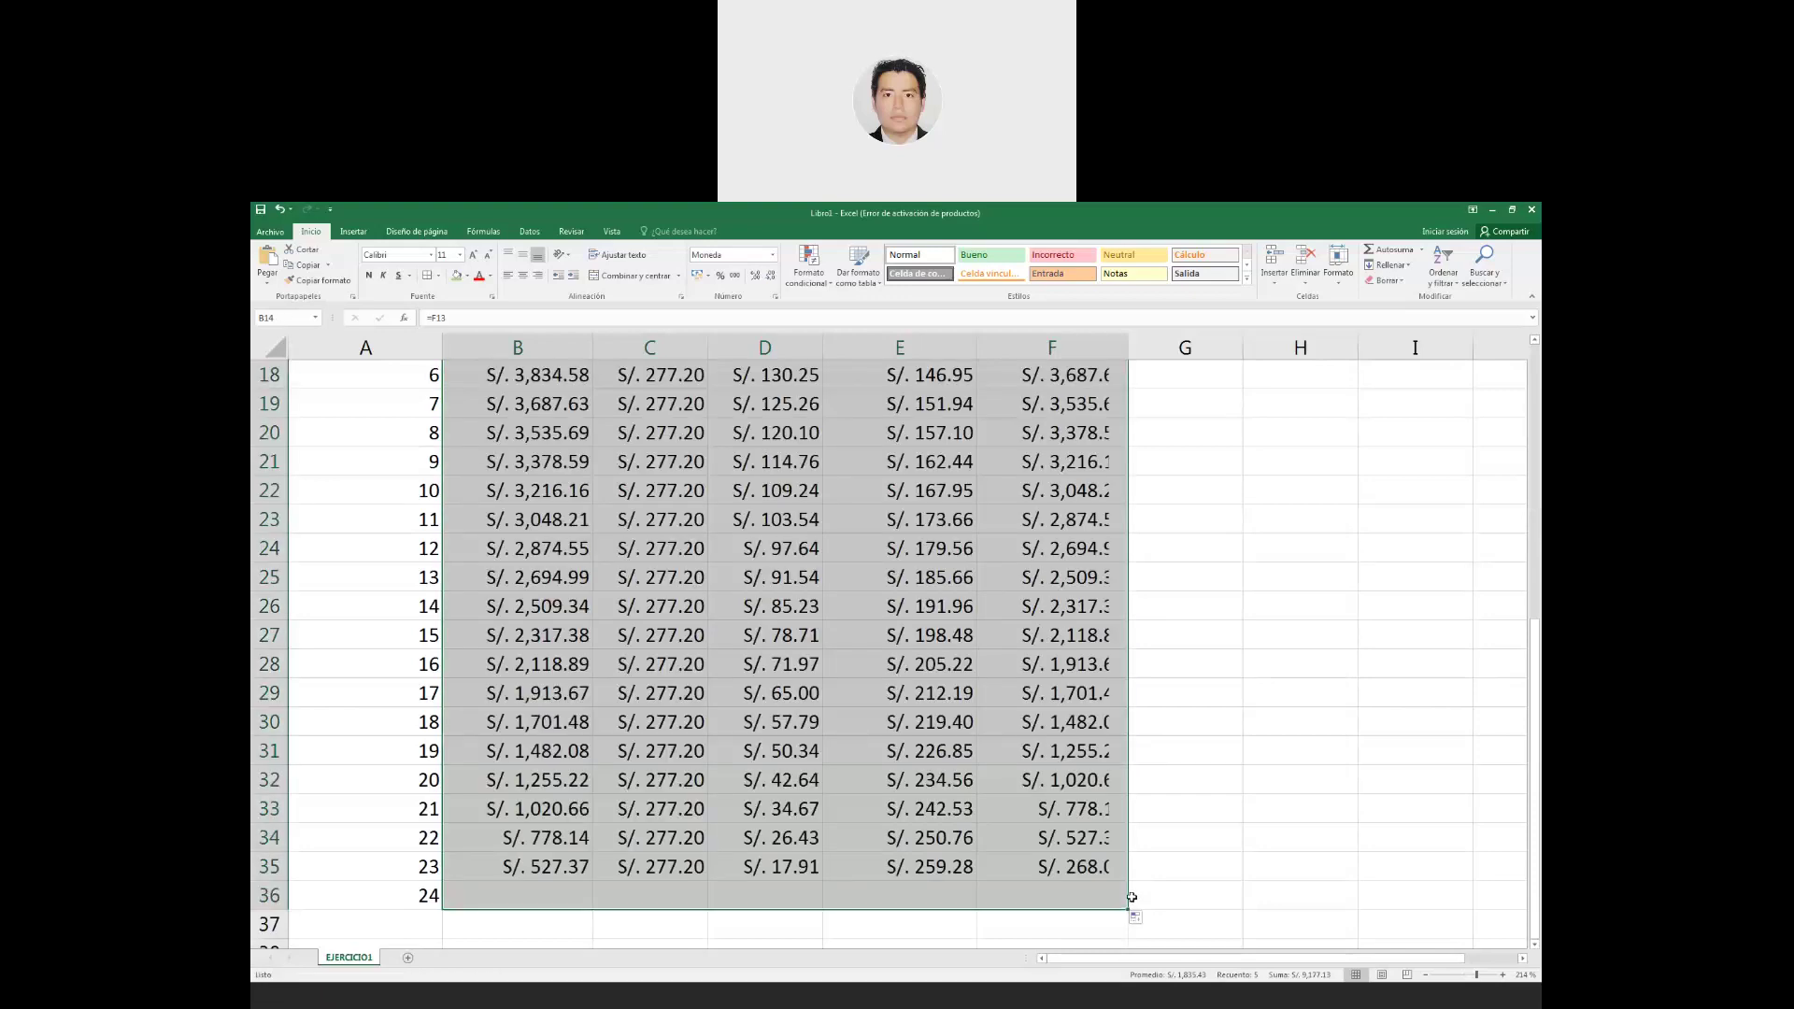
{"action": "left_click", "coordinate": [1127, 897]}
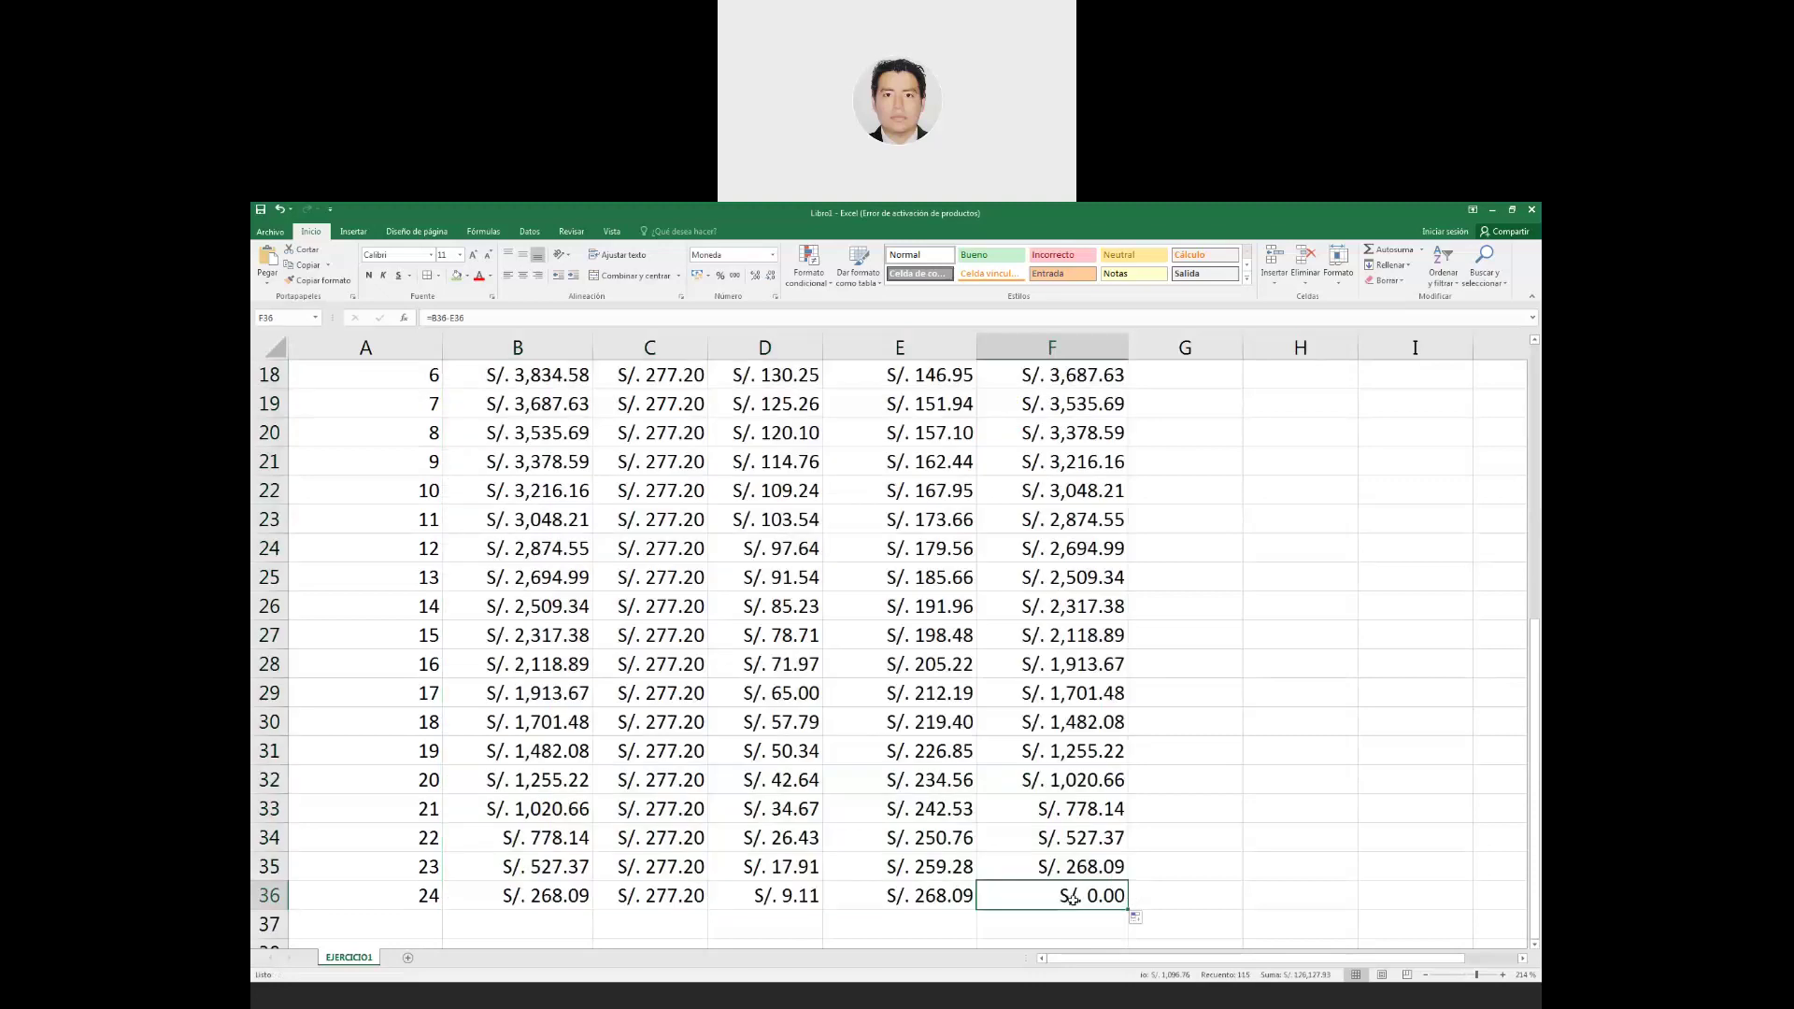
{"action": "left_click", "coordinate": [478, 276]}
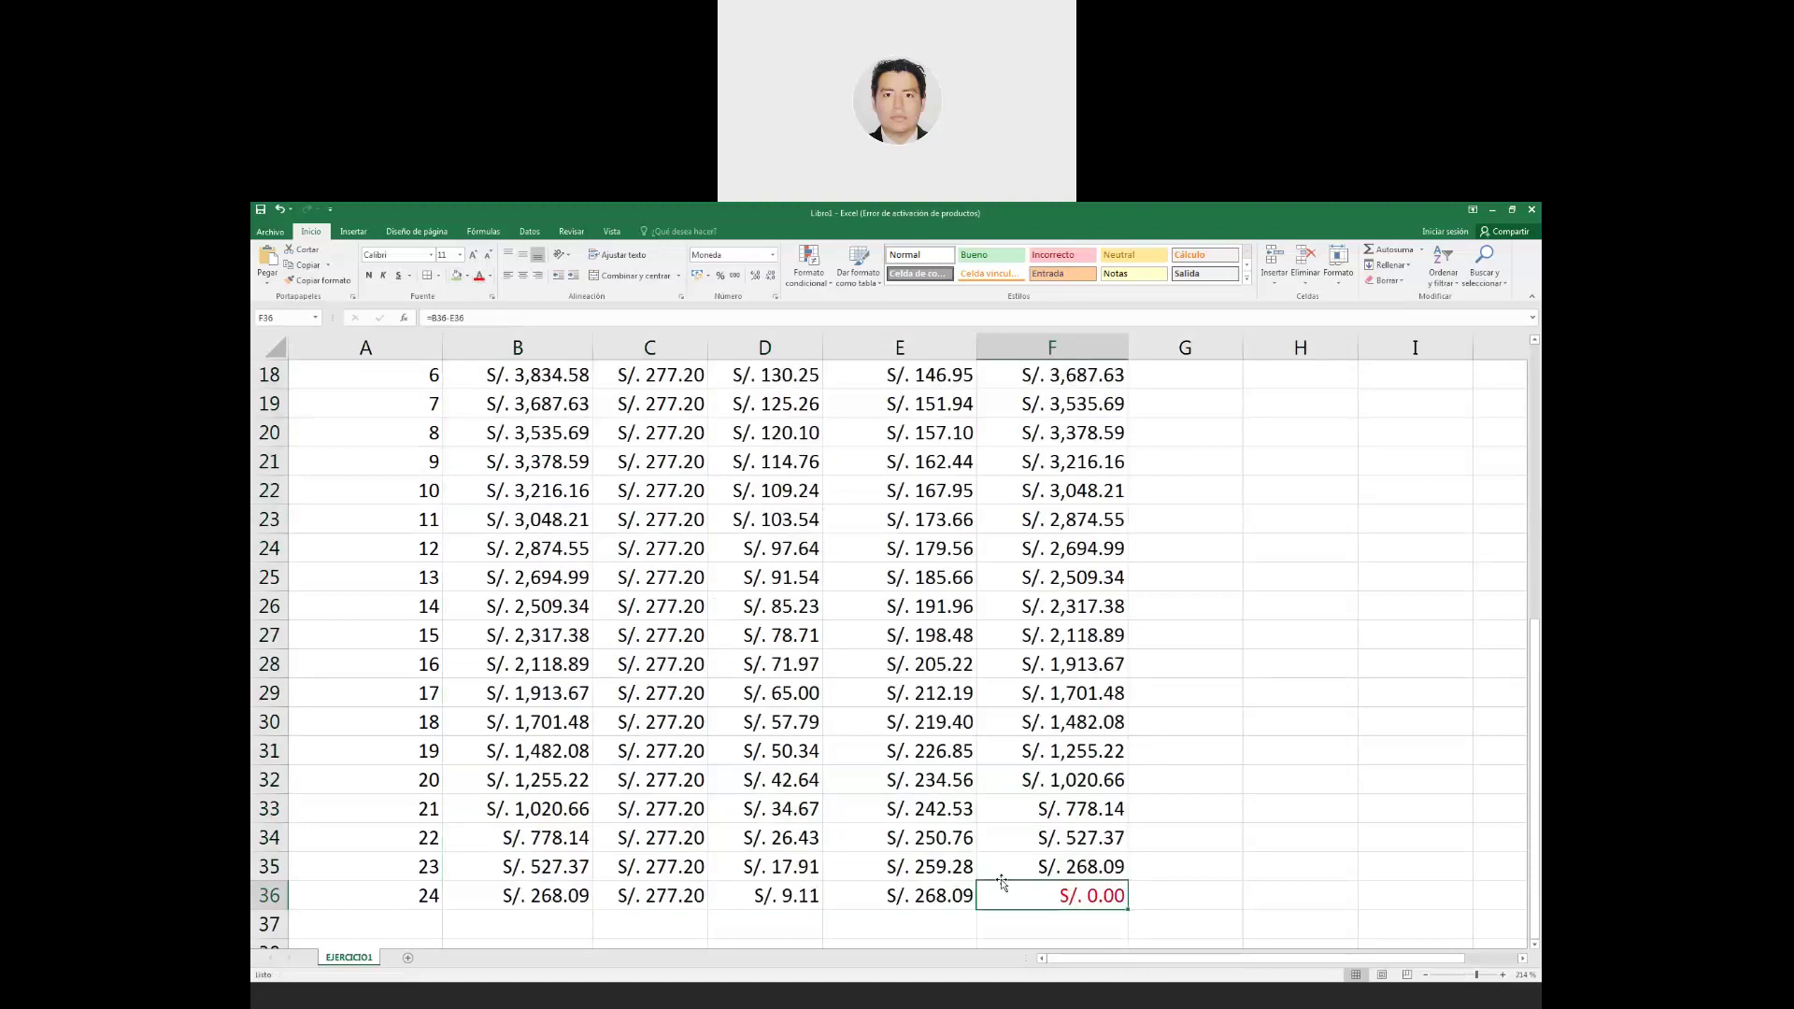
{"action": "scroll", "coordinate": [888, 813], "scroll_direction": "up", "scroll_amount": 2}
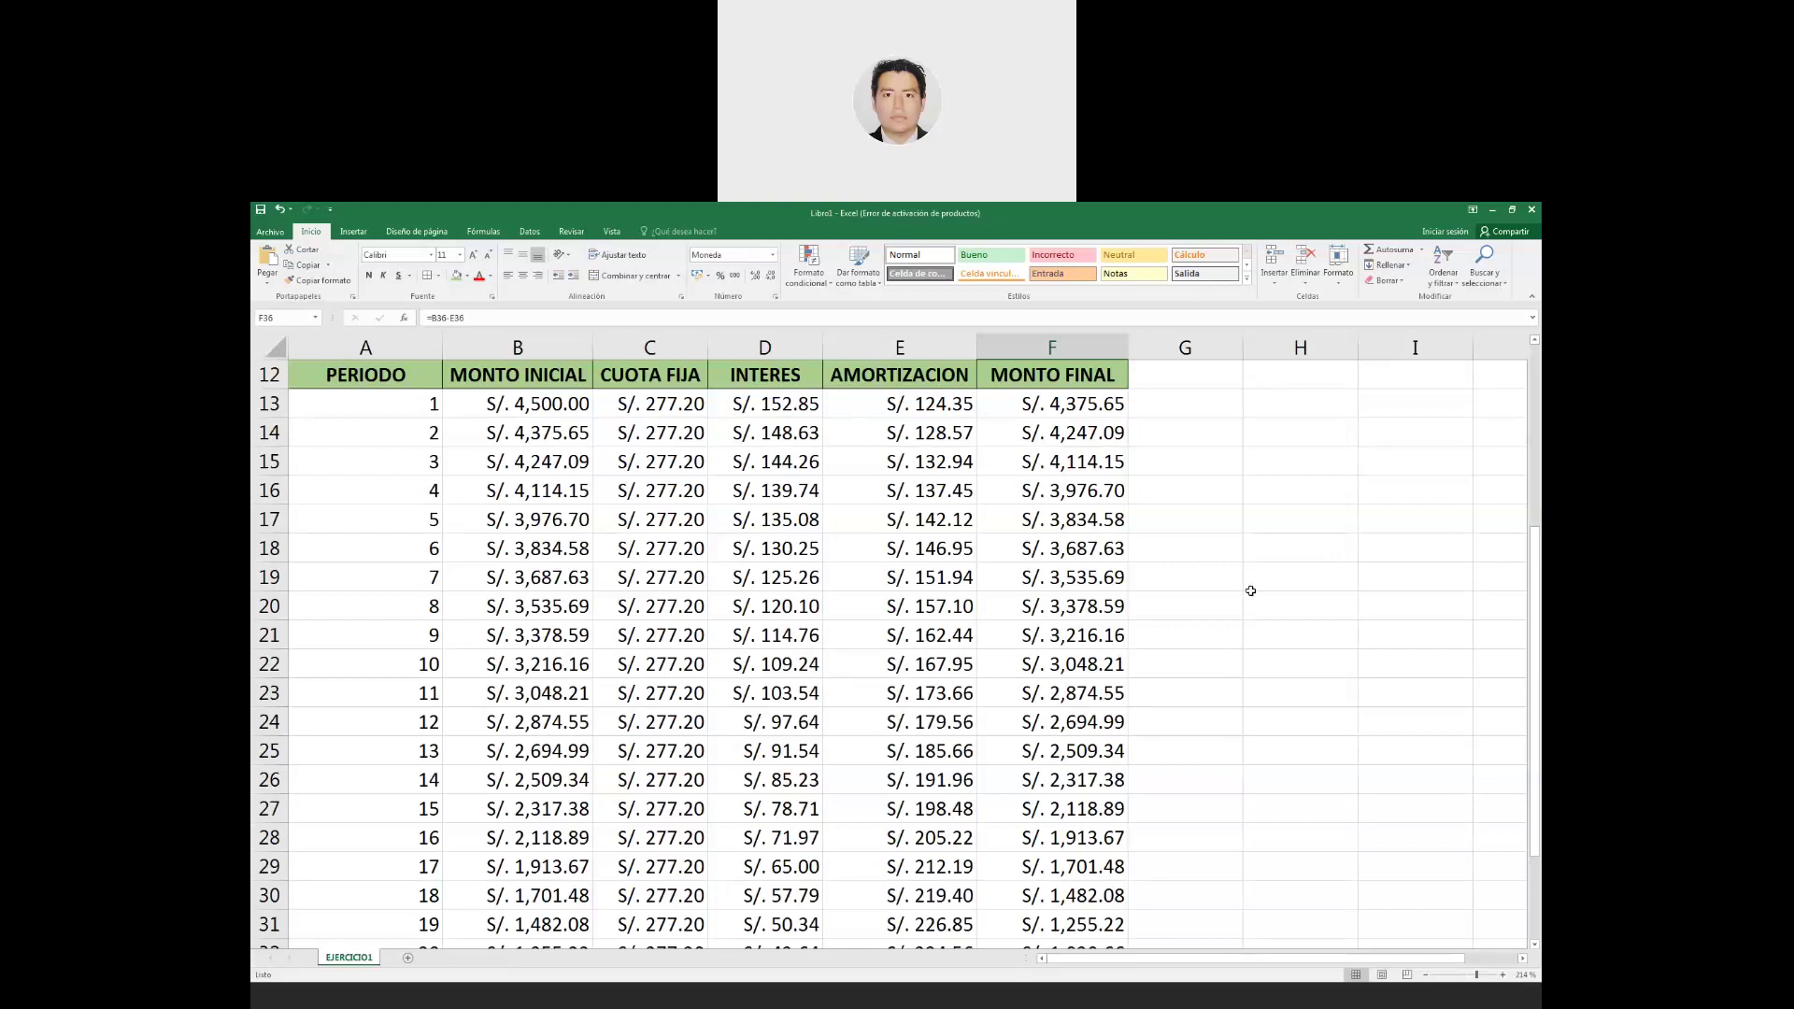
AutoSum the table's money columns to create totals in row 37.
{"action": "scroll", "coordinate": [1183, 609], "scroll_direction": "down", "scroll_amount": 1}
{"action": "scroll", "coordinate": [476, 516], "scroll_direction": "up", "scroll_amount": 2}
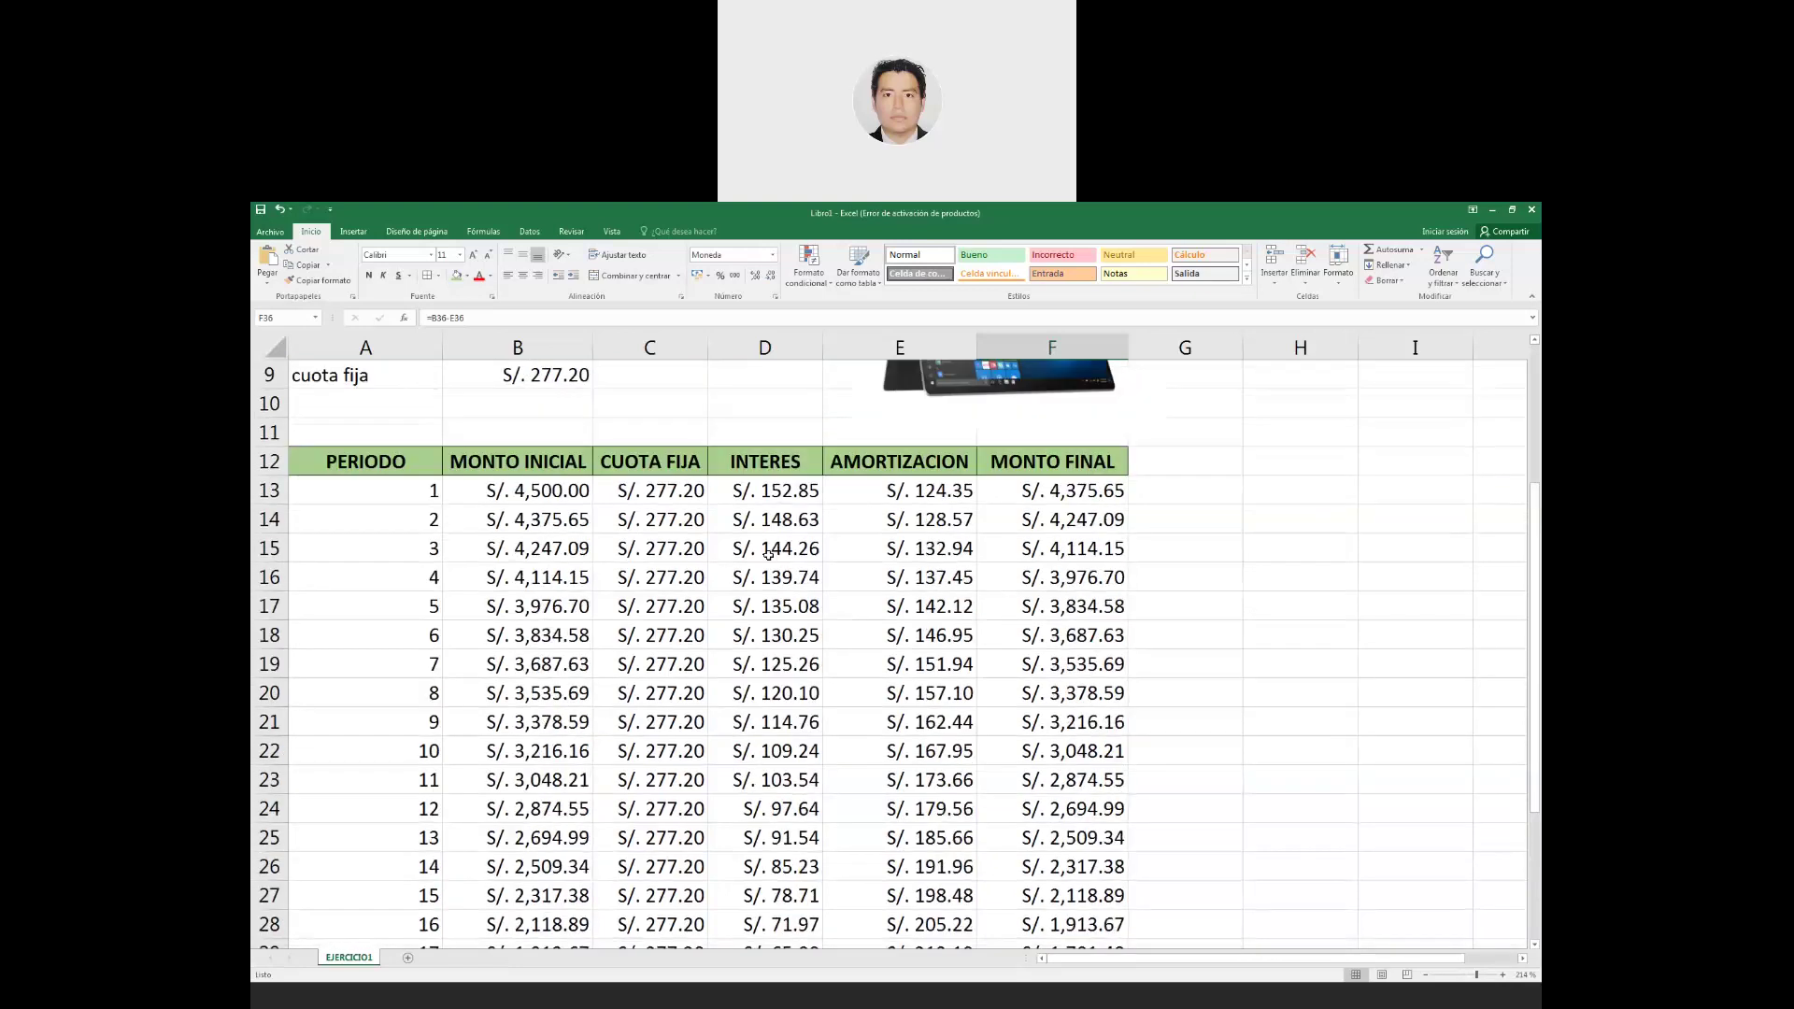
{"action": "mouse_move", "coordinate": [493, 496]}
{"action": "left_mouse_down"}
{"action": "mouse_move", "coordinate": [1052, 998]}
{"action": "mouse_move", "coordinate": [1052, 902]}
{"action": "left_mouse_up"}
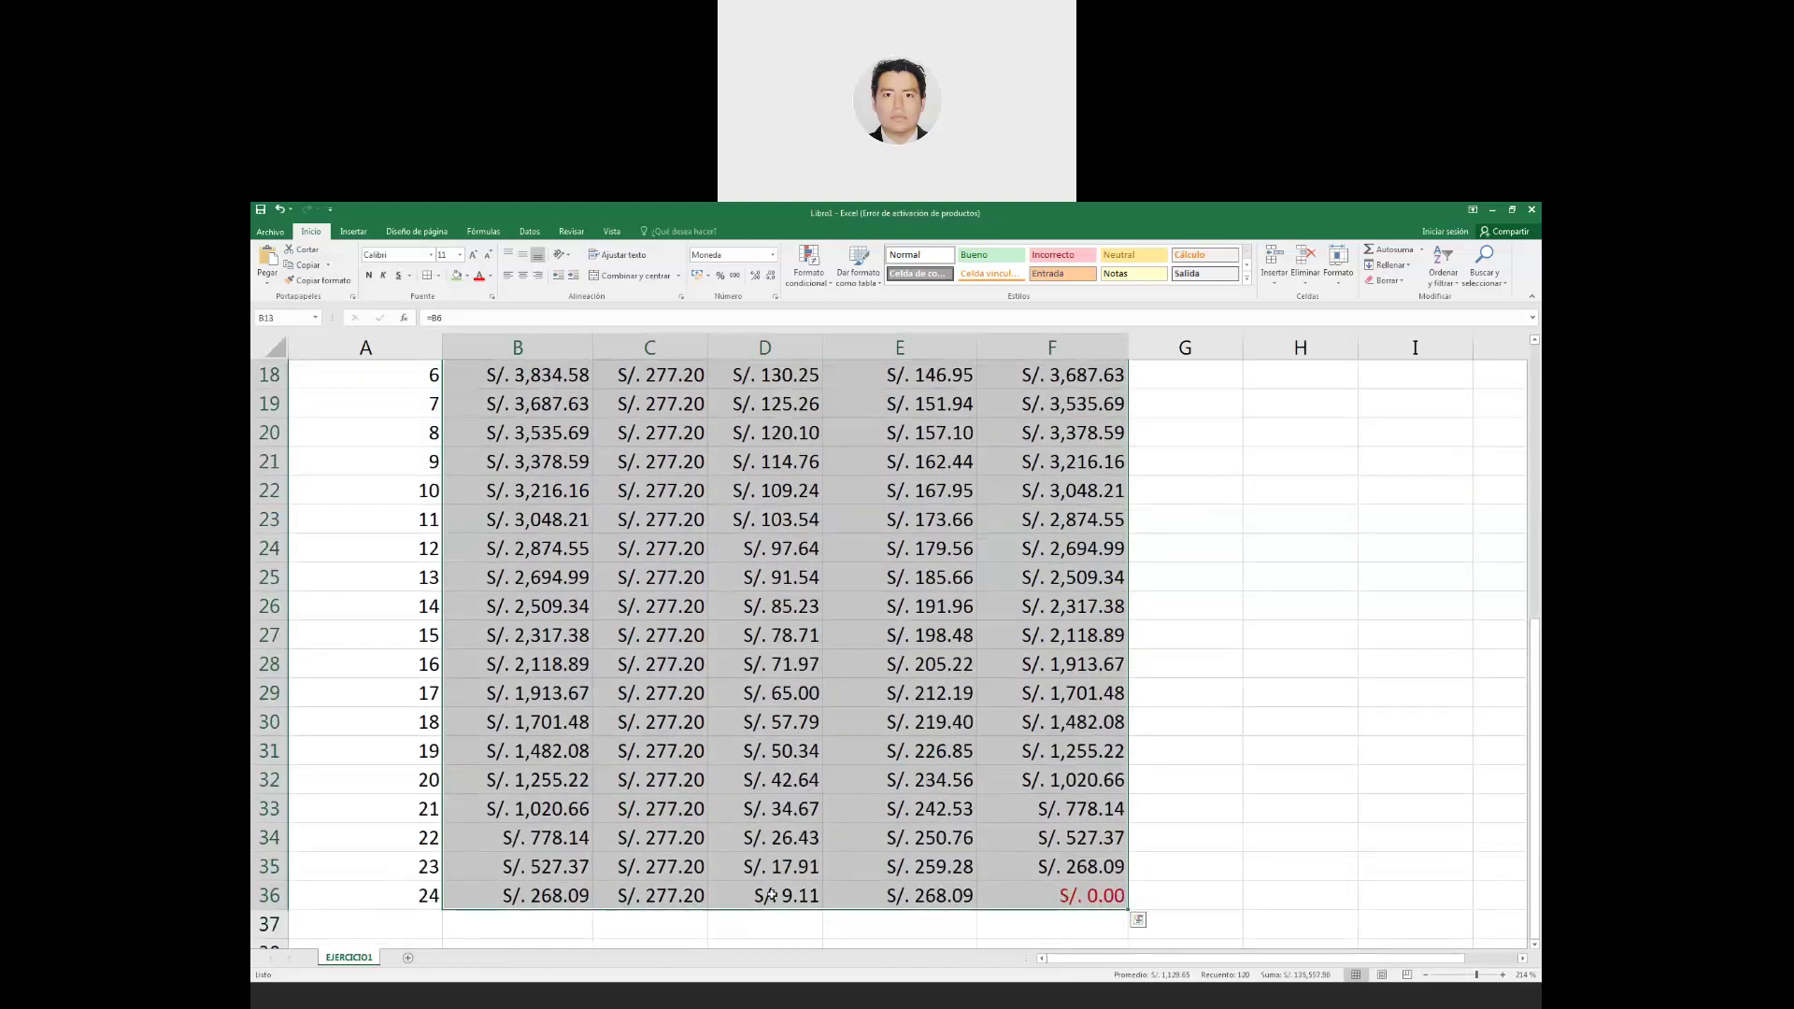
{"action": "scroll", "coordinate": [646, 838], "scroll_direction": "up", "scroll_amount": 5}
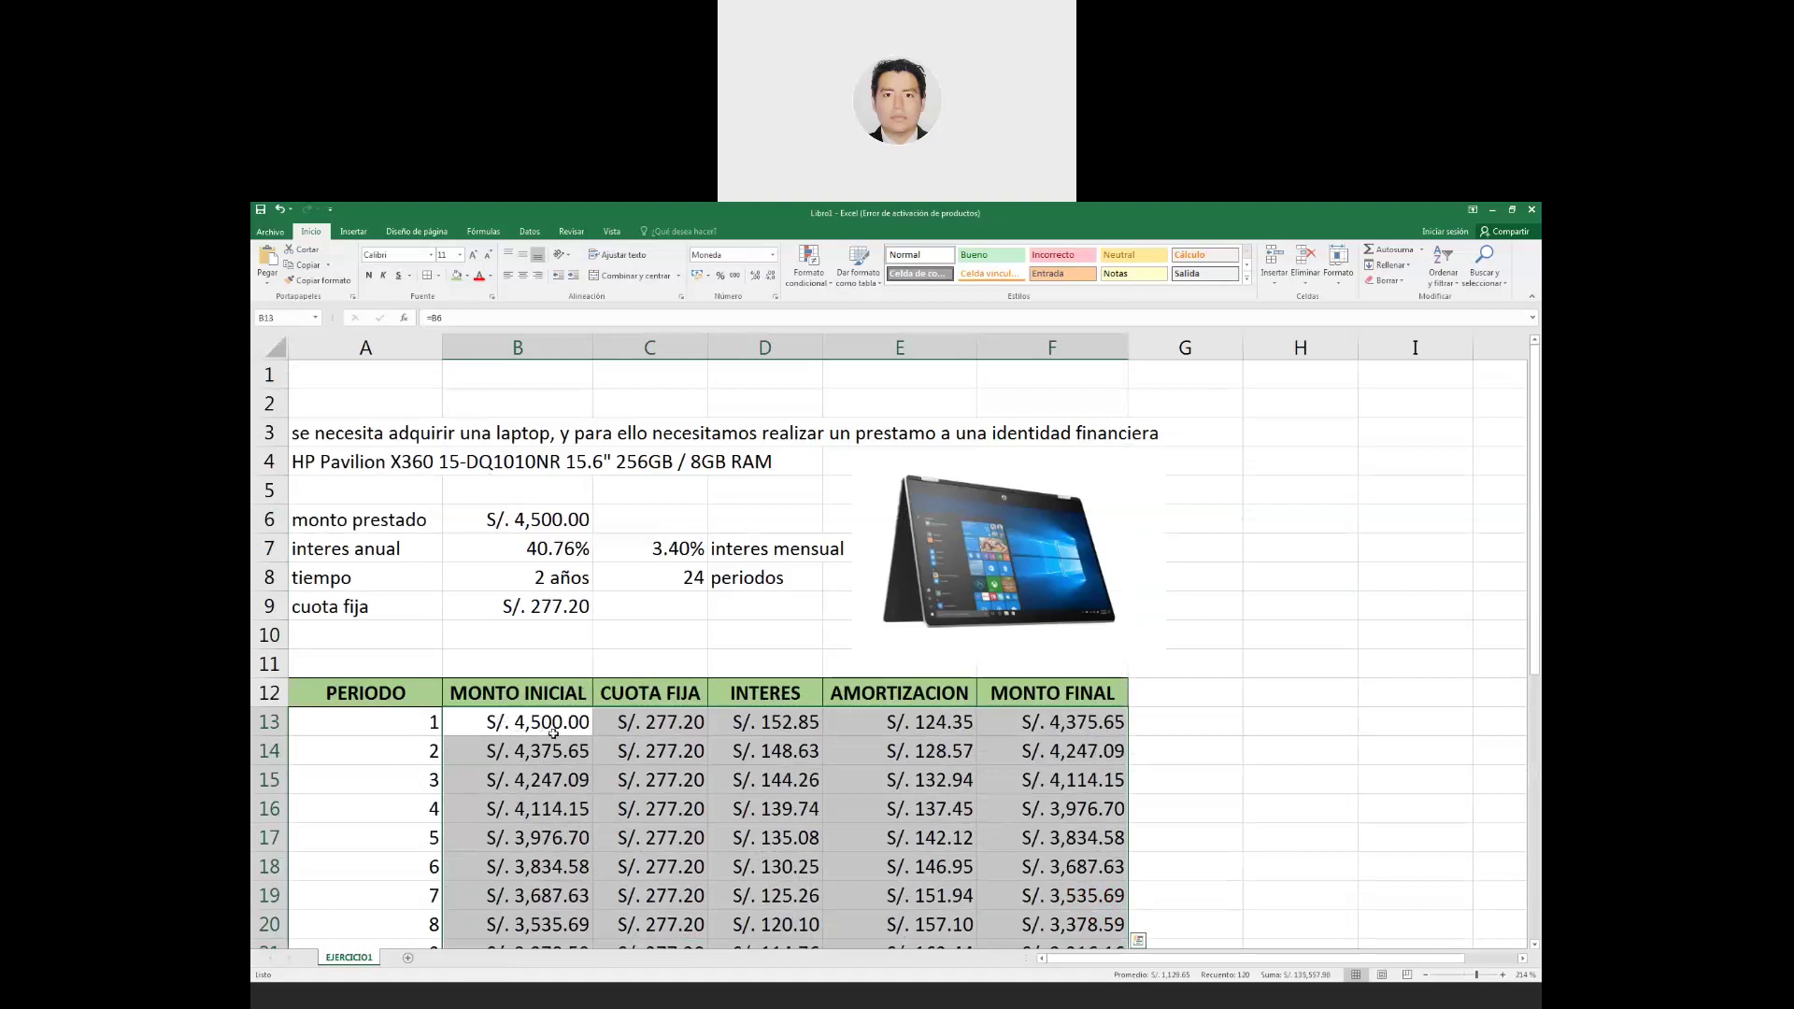
{"action": "scroll", "coordinate": [556, 737], "scroll_direction": "down", "scroll_amount": 8}
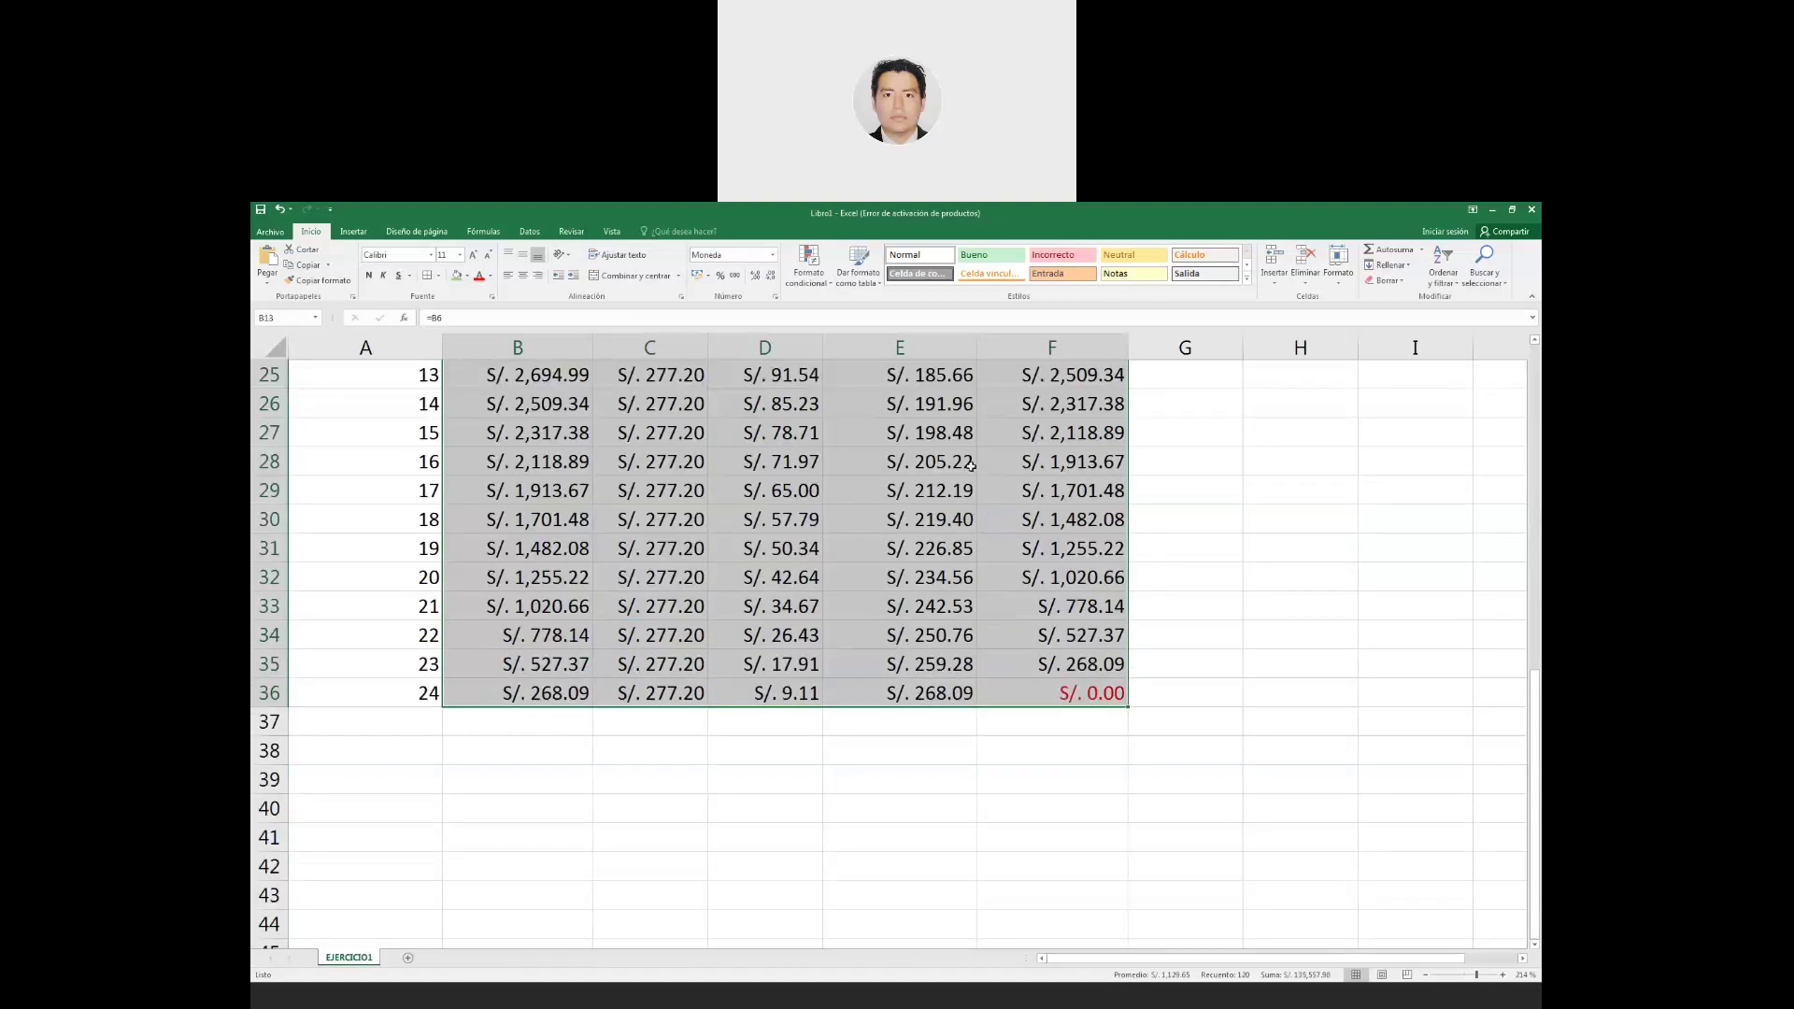
{"action": "left_click", "coordinate": [1390, 253]}
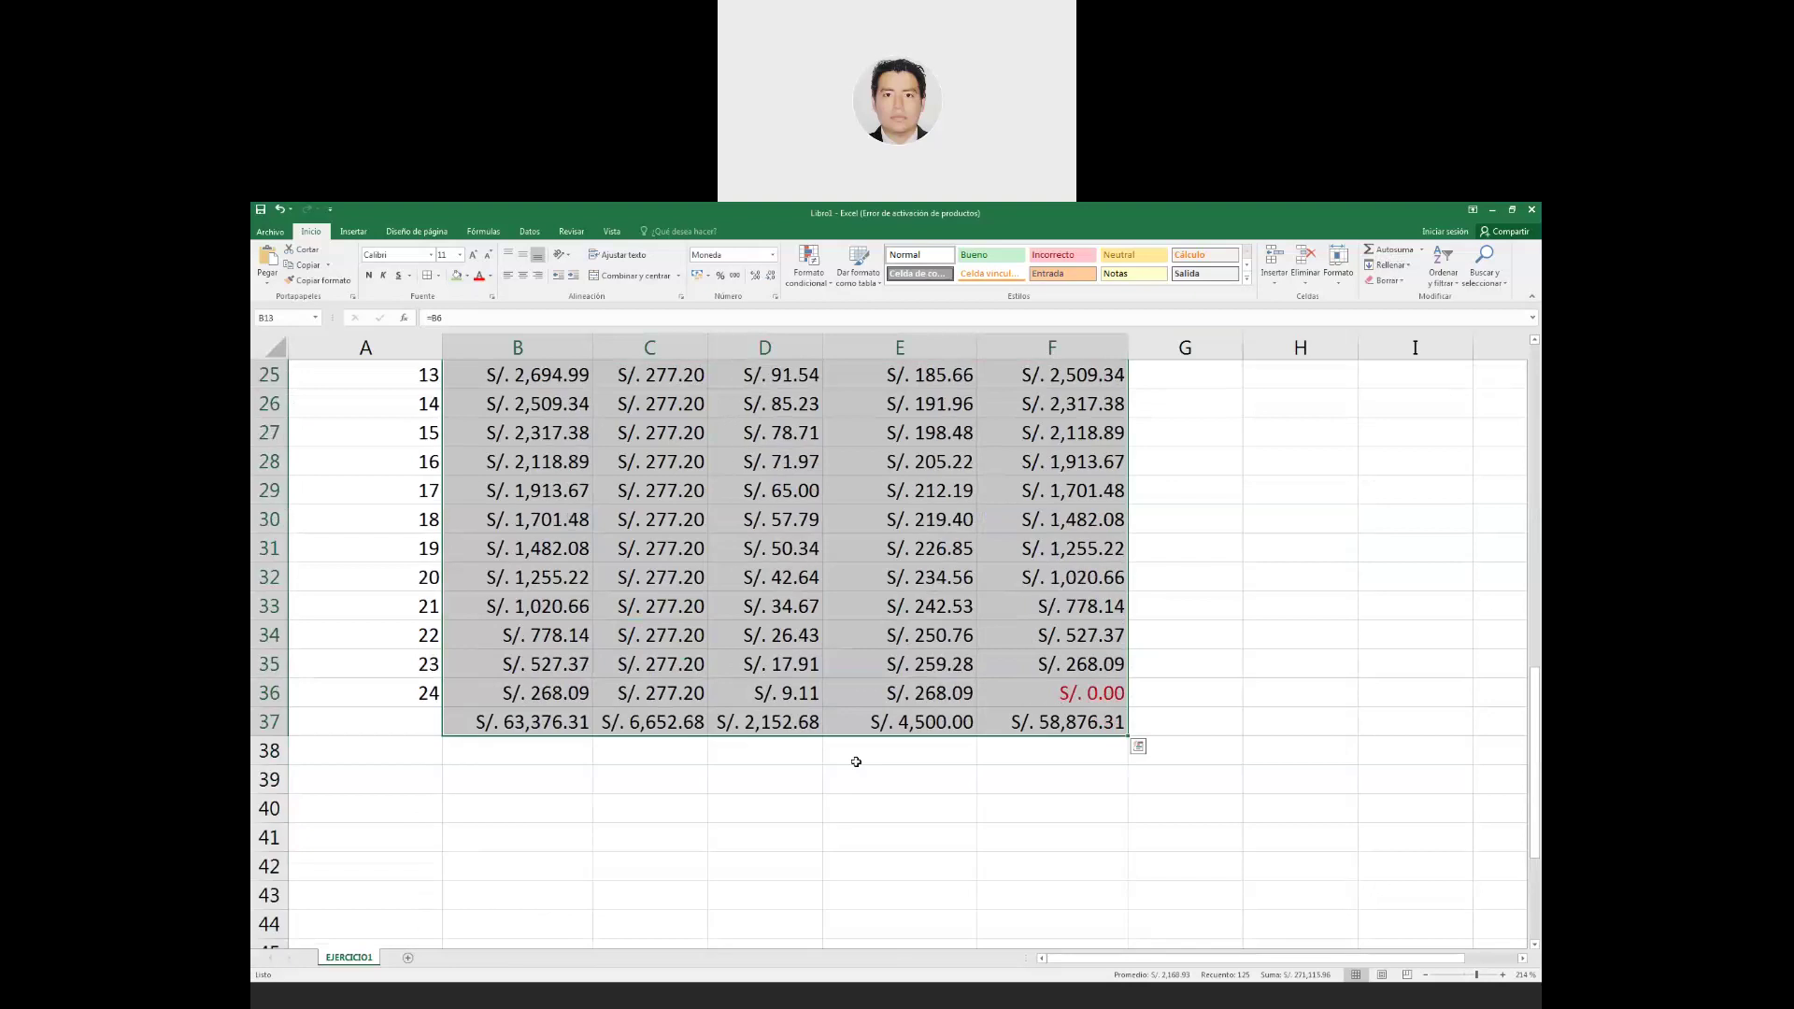
Label the totals row TOTAL in cell A37.
{"action": "scroll", "coordinate": [813, 719], "scroll_direction": "down", "scroll_amount": 3}
{"action": "scroll", "coordinate": [455, 612], "scroll_direction": "up", "scroll_amount": 1}
{"action": "left_click", "coordinate": [390, 550]}
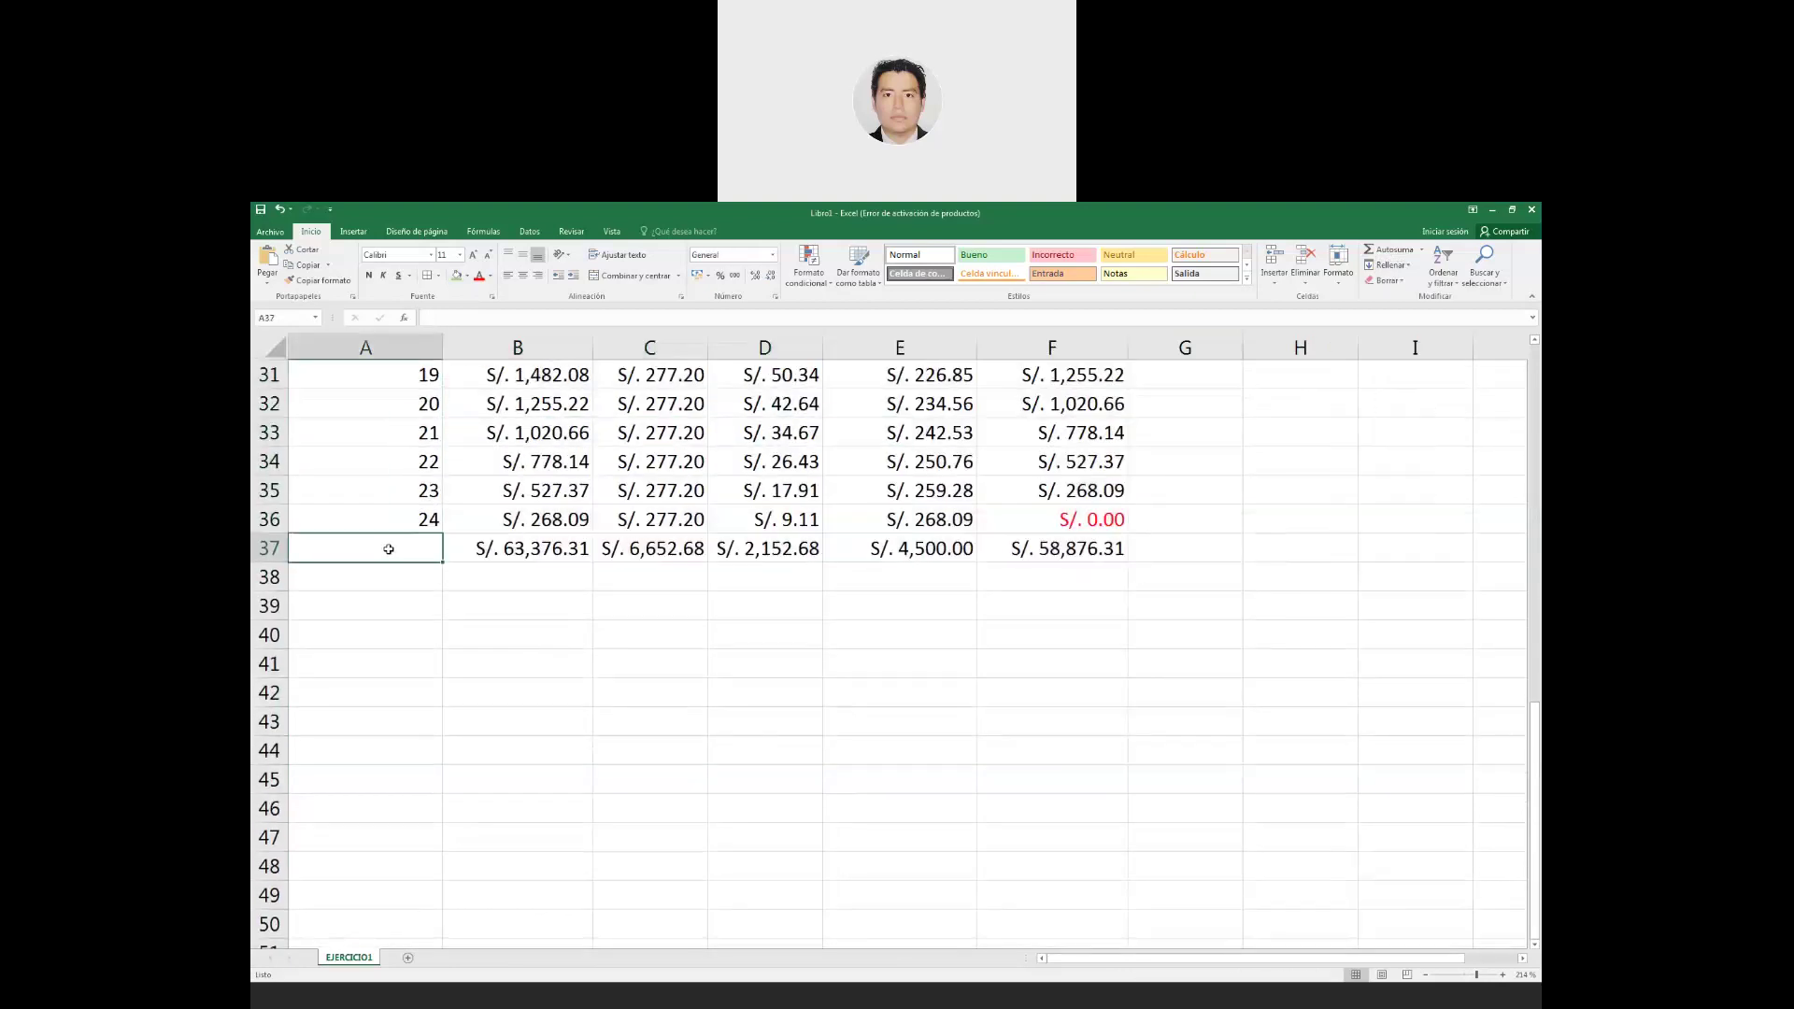
{"action": "type", "text": "TOTAL"}
{"action": "key", "text": "Return"}
{"action": "left_click", "coordinate": [390, 549]}
Check the AMORTIZACION and INTERES totals against their column values.
{"action": "scroll", "coordinate": [800, 581], "scroll_direction": "up", "scroll_amount": 2}
{"action": "scroll", "coordinate": [841, 598], "scroll_direction": "up", "scroll_amount": 4}
{"action": "scroll", "coordinate": [888, 608], "scroll_direction": "up", "scroll_amount": 3}
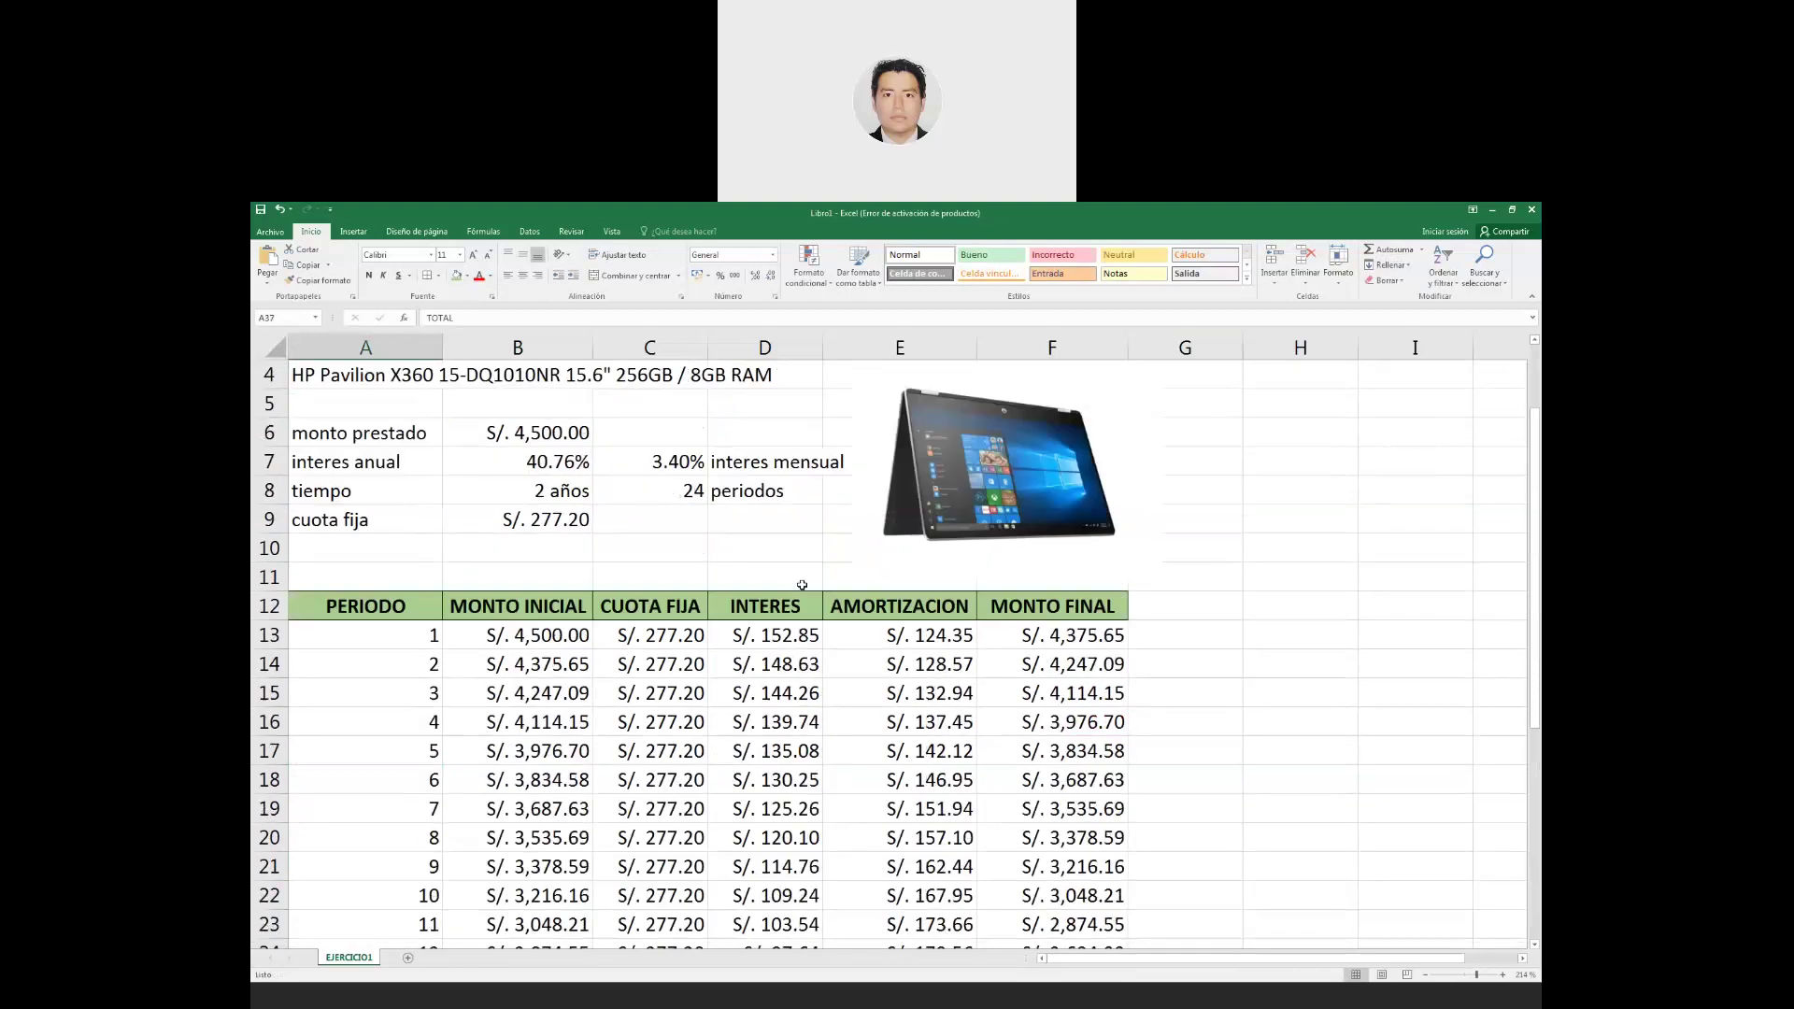
{"action": "left_click", "coordinate": [899, 607]}
{"action": "mouse_move", "coordinate": [899, 636]}
{"action": "left_mouse_down"}
{"action": "mouse_move", "coordinate": [922, 961]}
{"action": "mouse_move", "coordinate": [924, 847]}
{"action": "left_mouse_up"}
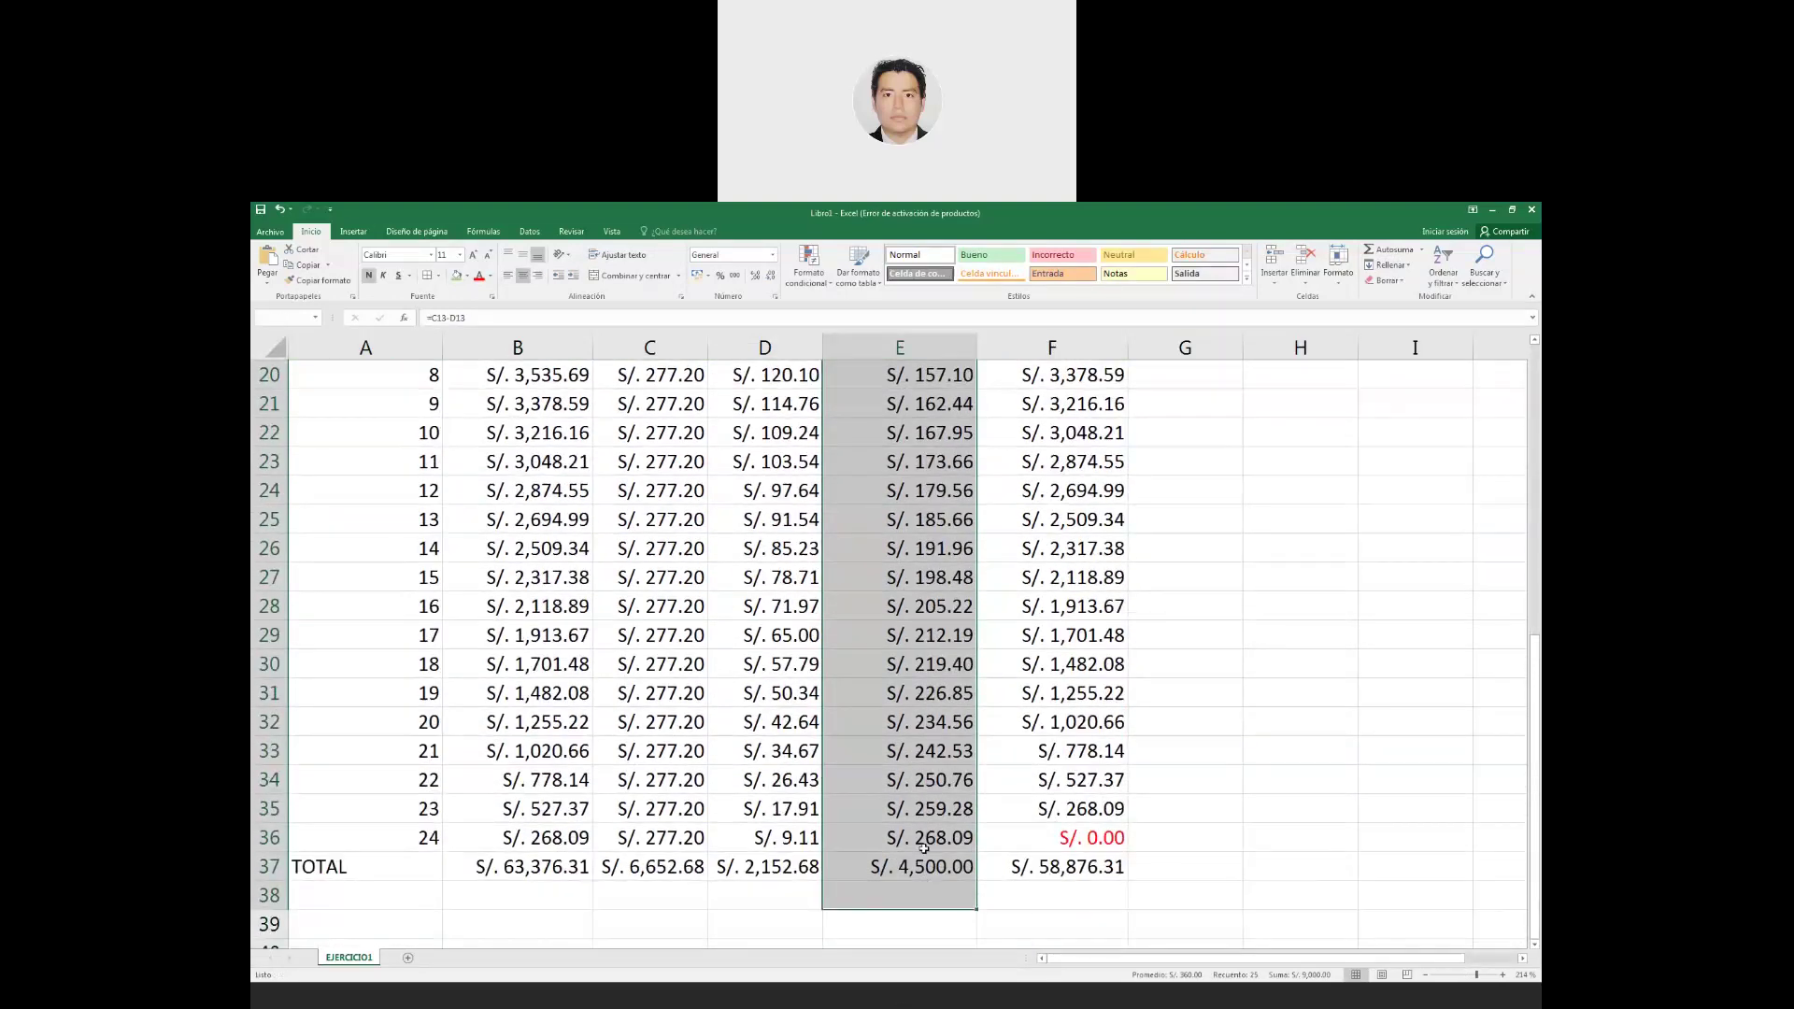
{"action": "left_click", "coordinate": [923, 867]}
{"action": "scroll", "coordinate": [485, 538], "scroll_direction": "up", "scroll_amount": 6}
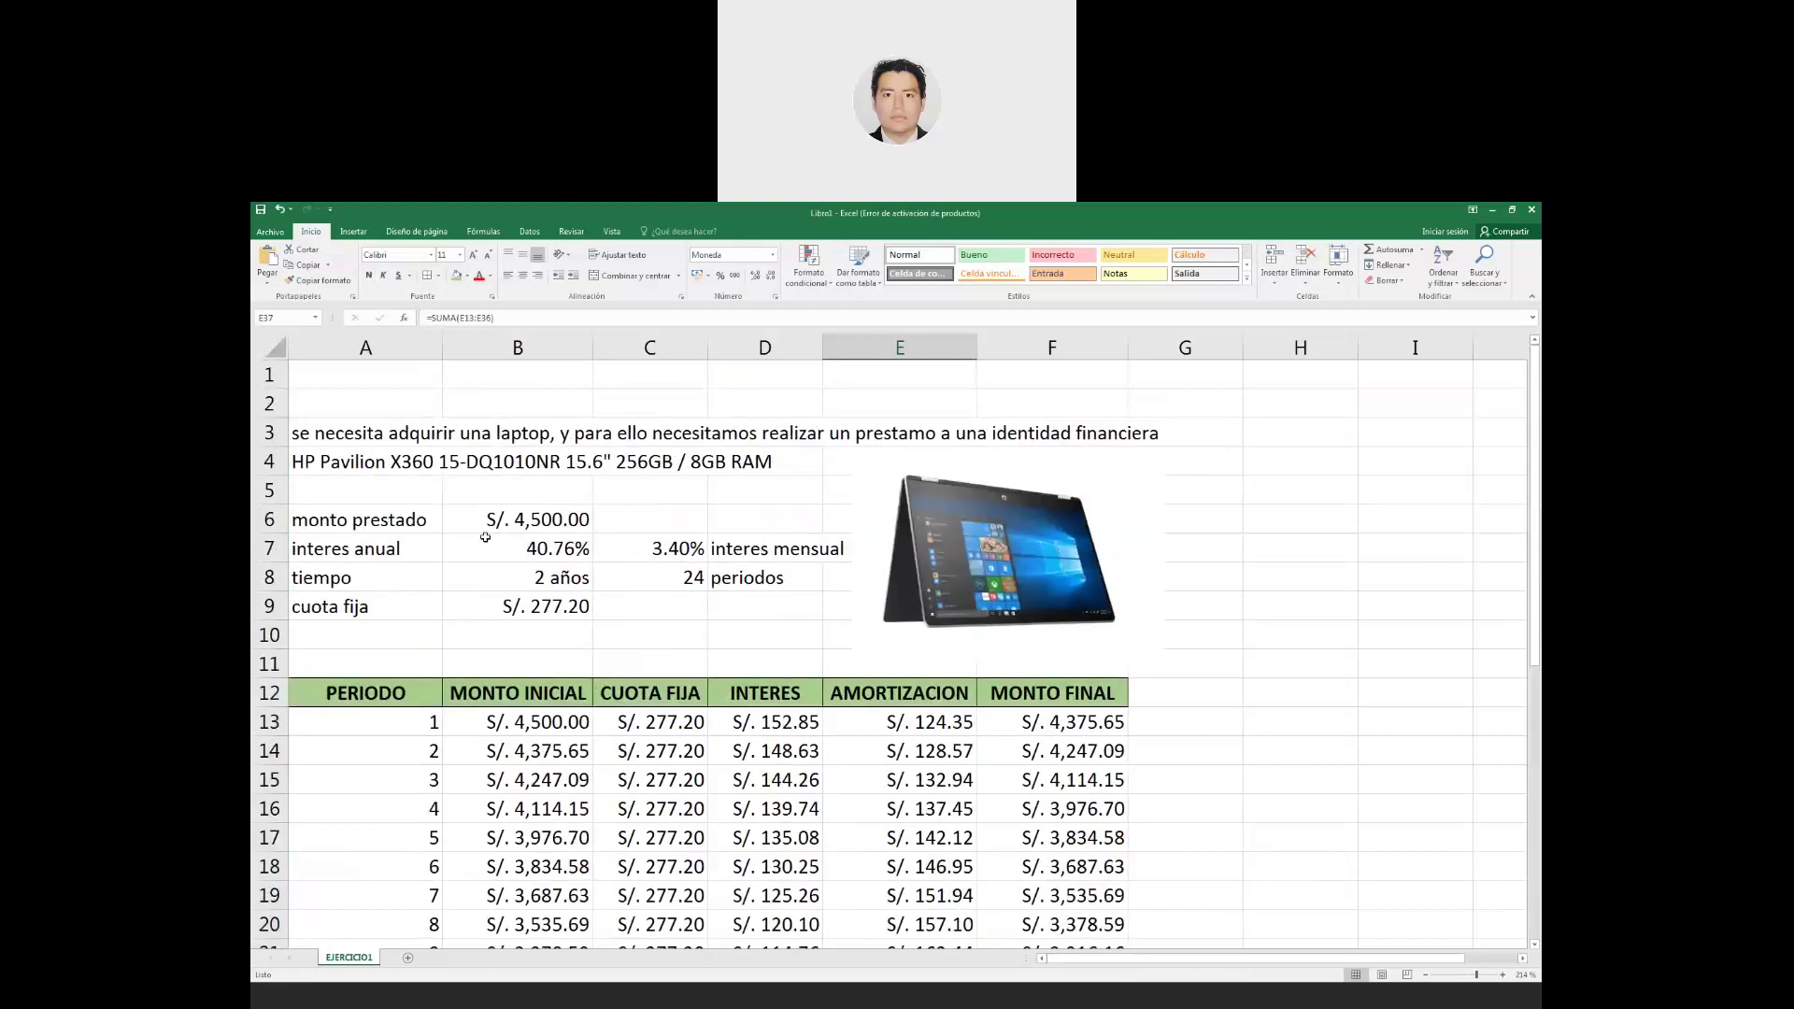
{"action": "scroll", "coordinate": [486, 538], "scroll_direction": "down", "scroll_amount": 8}
{"action": "scroll", "coordinate": [598, 675], "scroll_direction": "up", "scroll_amount": 3}
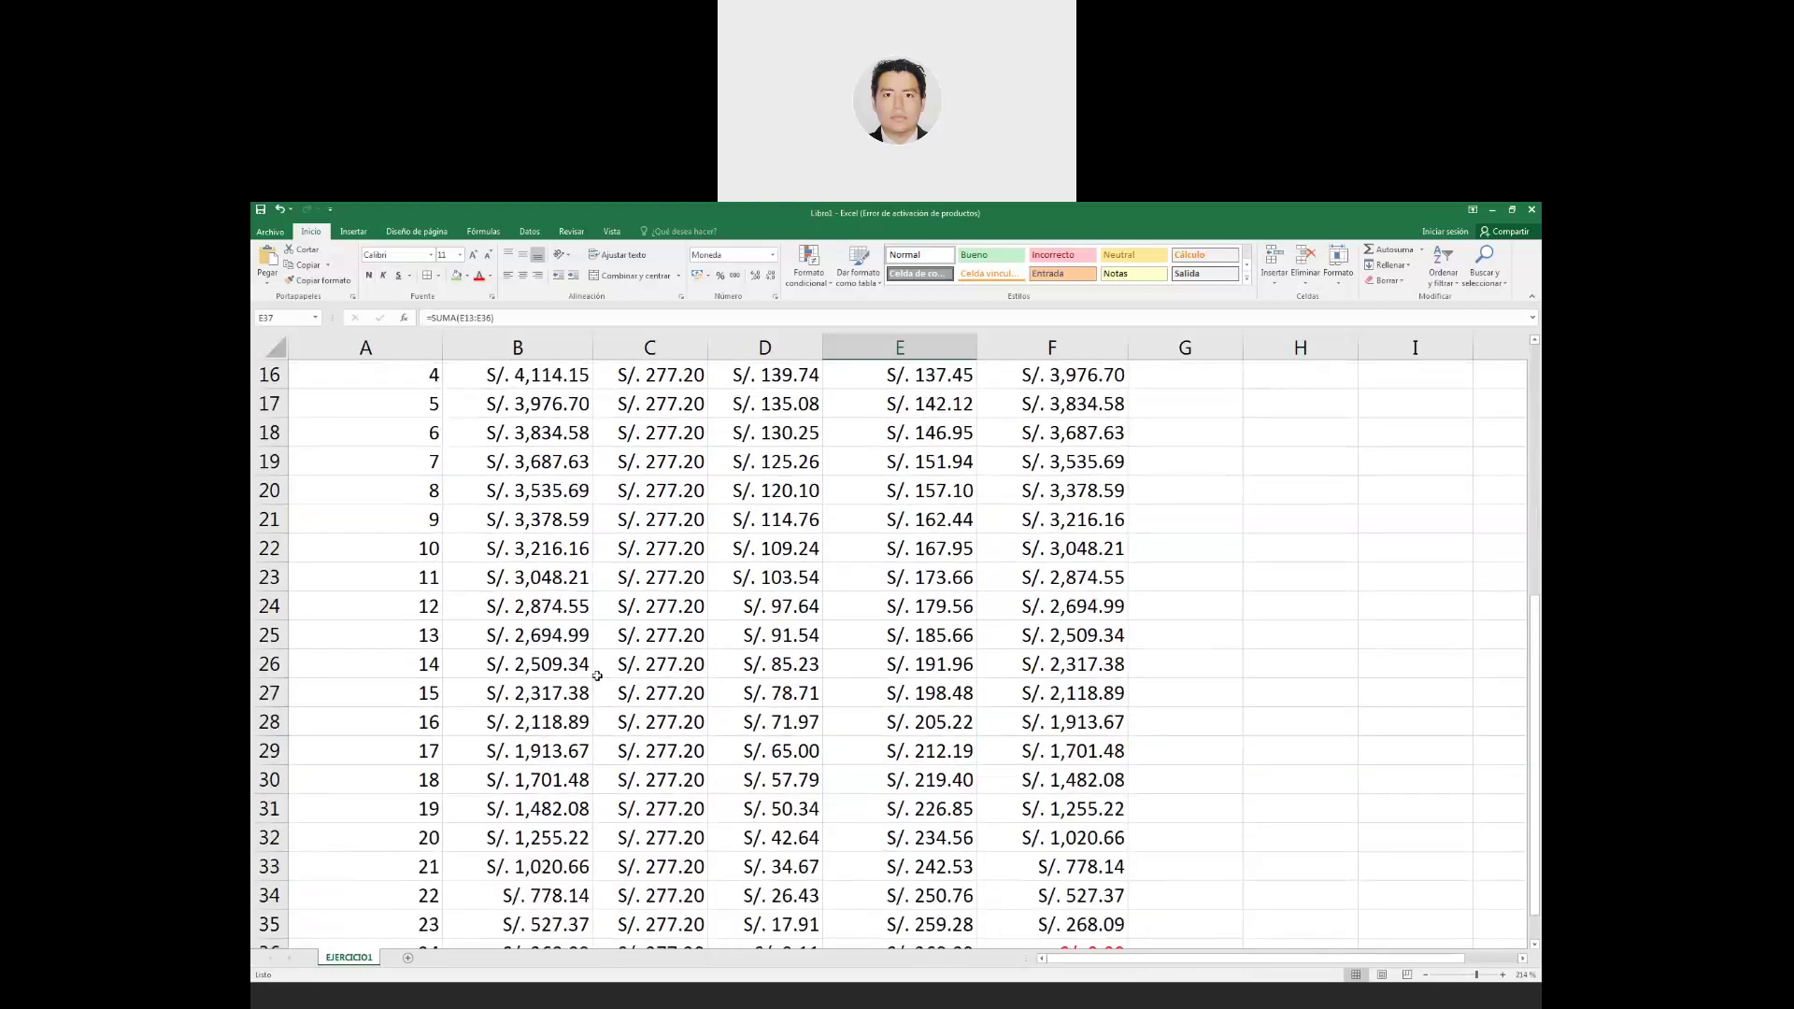
{"action": "scroll", "coordinate": [598, 674], "scroll_direction": "up", "scroll_amount": 3}
{"action": "scroll", "coordinate": [617, 680], "scroll_direction": "up", "scroll_amount": 2}
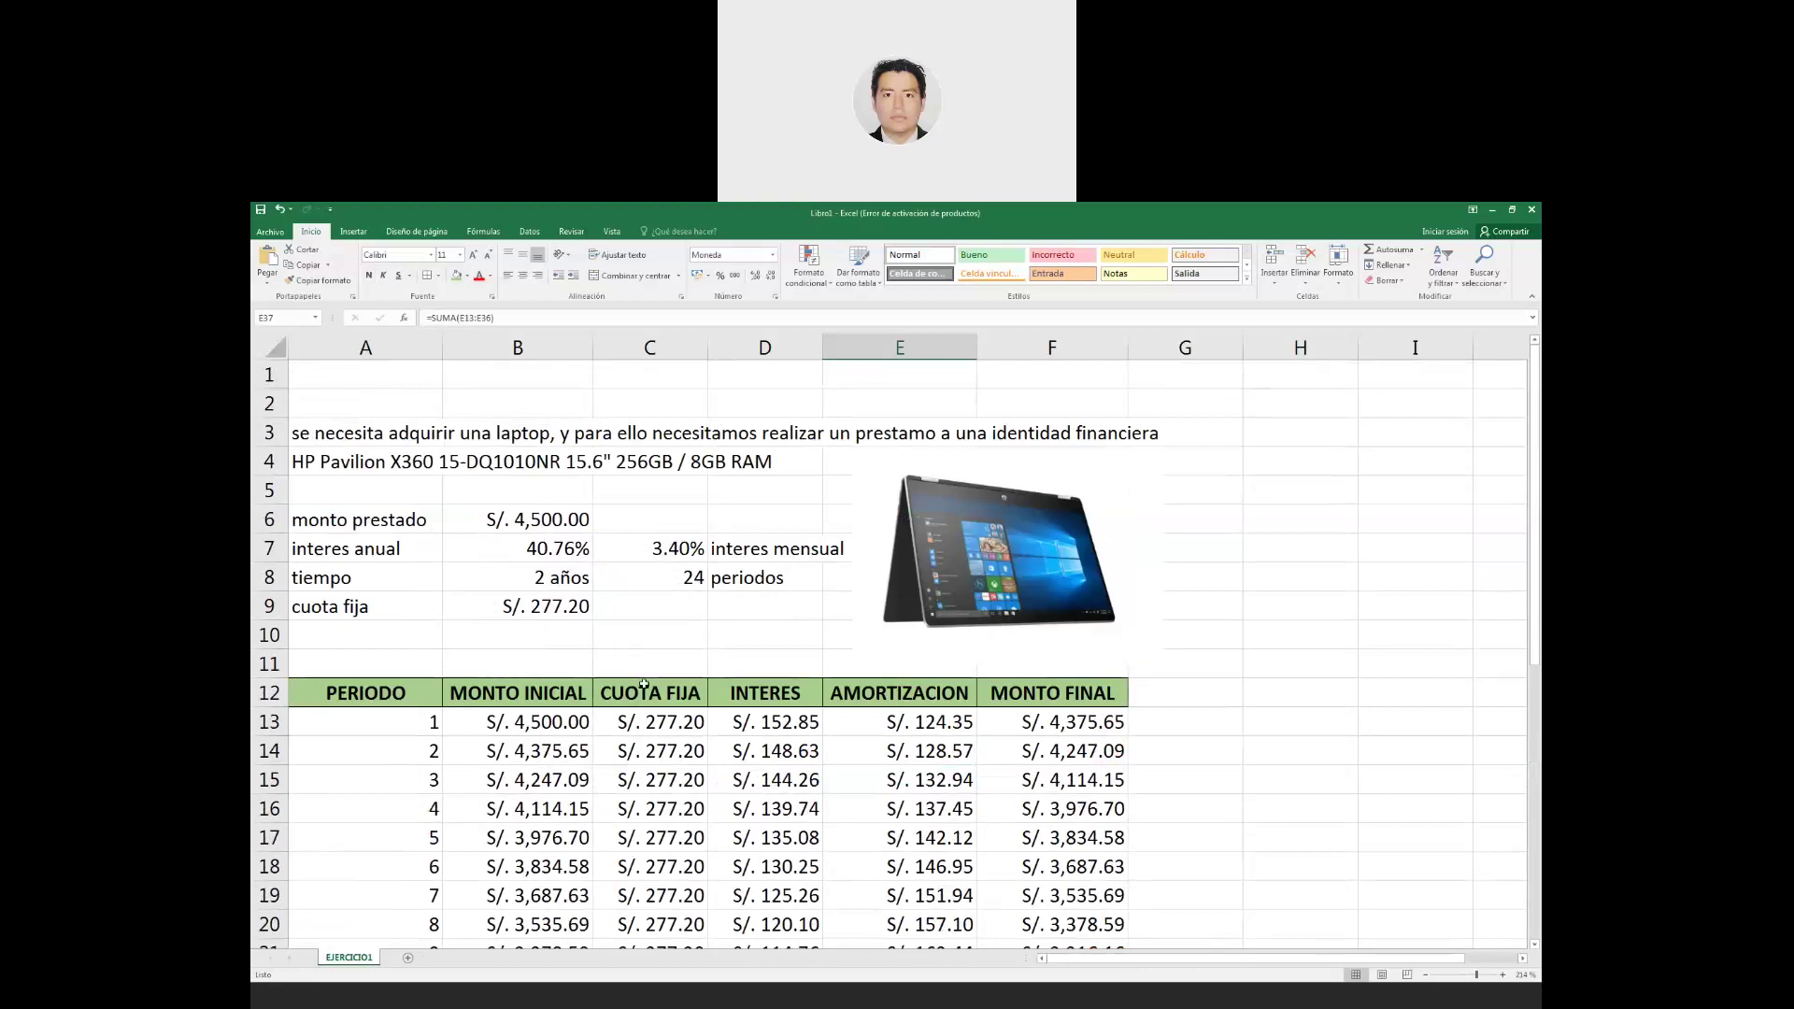
{"action": "scroll", "coordinate": [644, 685], "scroll_direction": "down", "scroll_amount": 3}
{"action": "scroll", "coordinate": [706, 693], "scroll_direction": "down", "scroll_amount": 6}
{"action": "scroll", "coordinate": [879, 719], "scroll_direction": "up", "scroll_amount": 1}
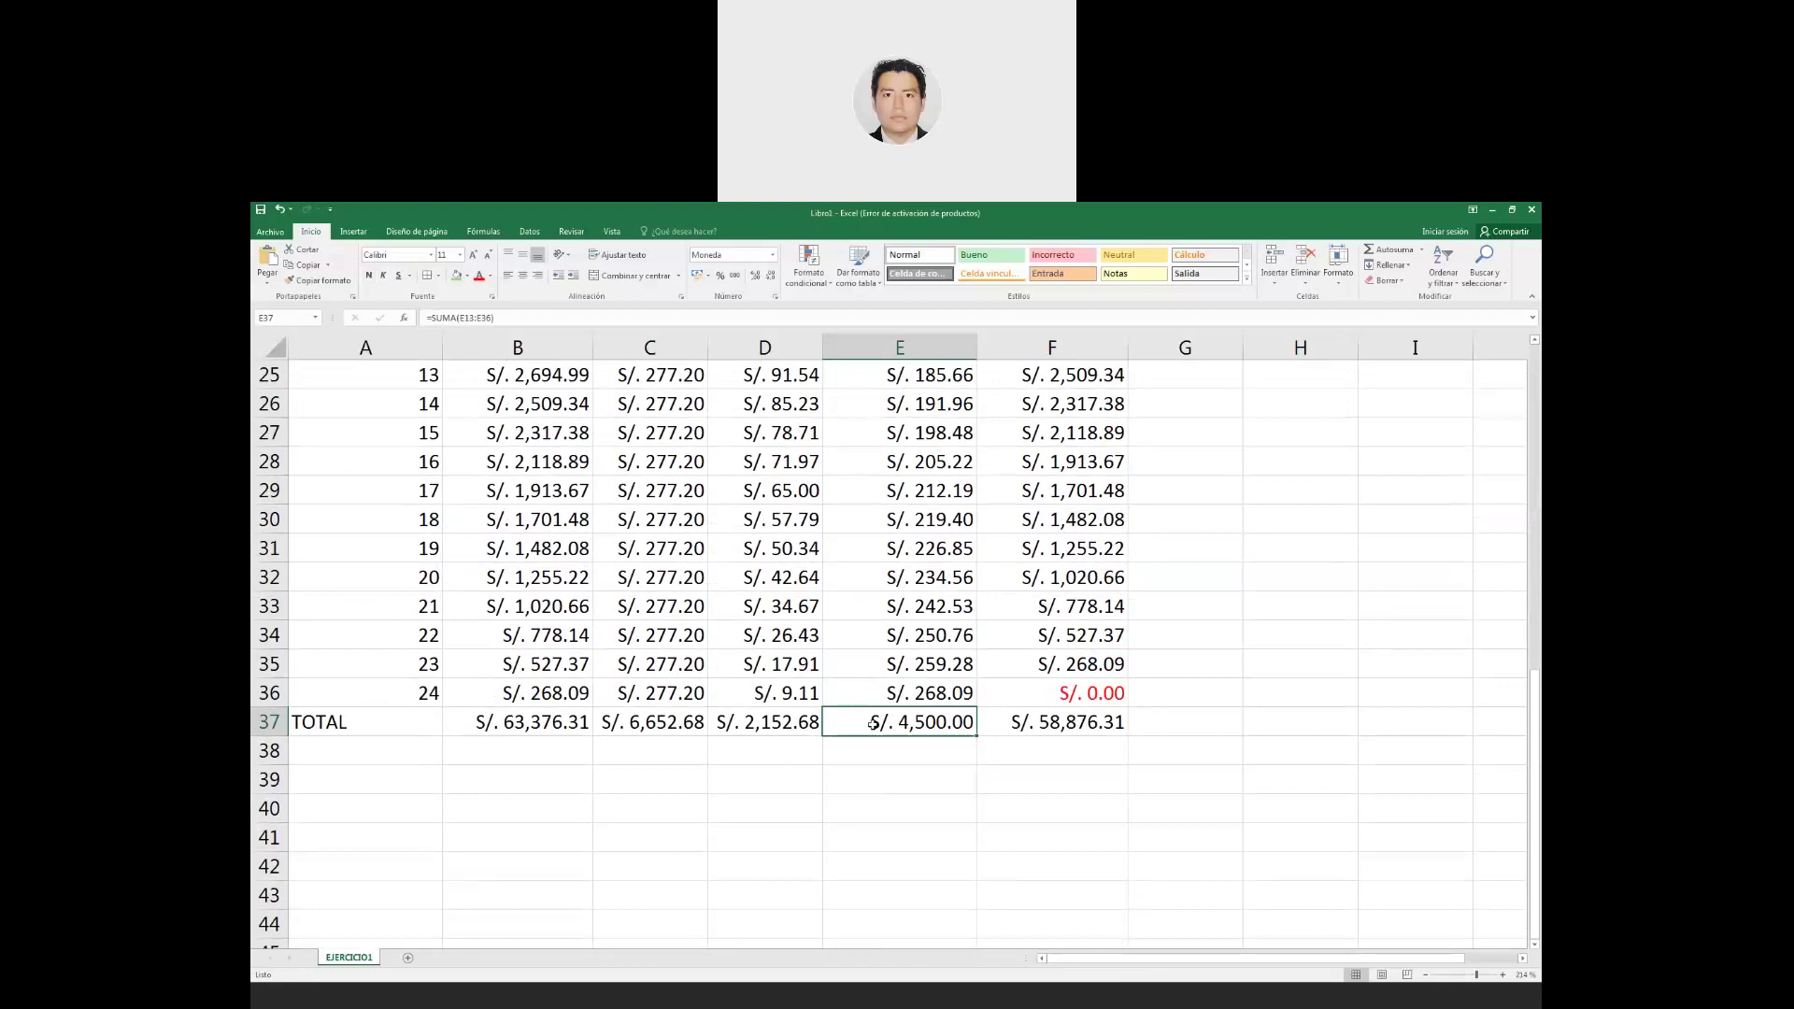
{"action": "left_click", "coordinate": [755, 719]}
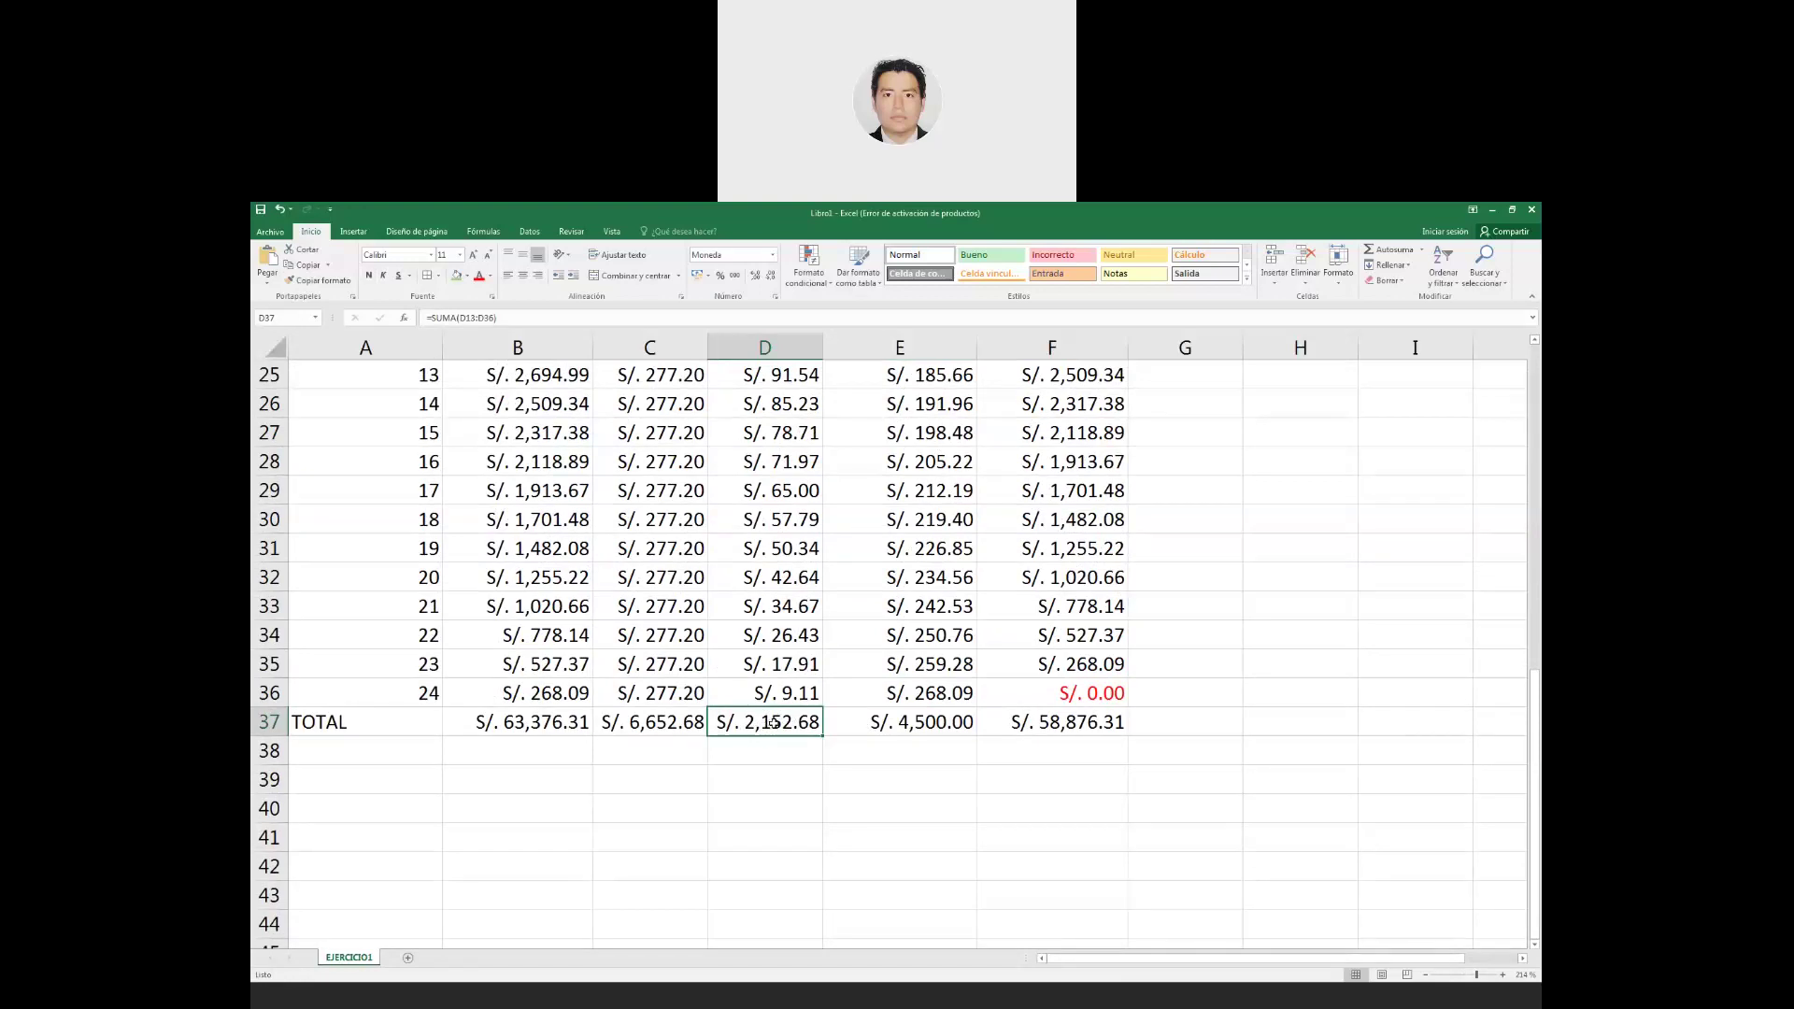
Apply All Borders to the table through the TOTAL row.
{"action": "left_click_drag", "start_coordinate": [355, 721], "coordinate": [1121, 721]}
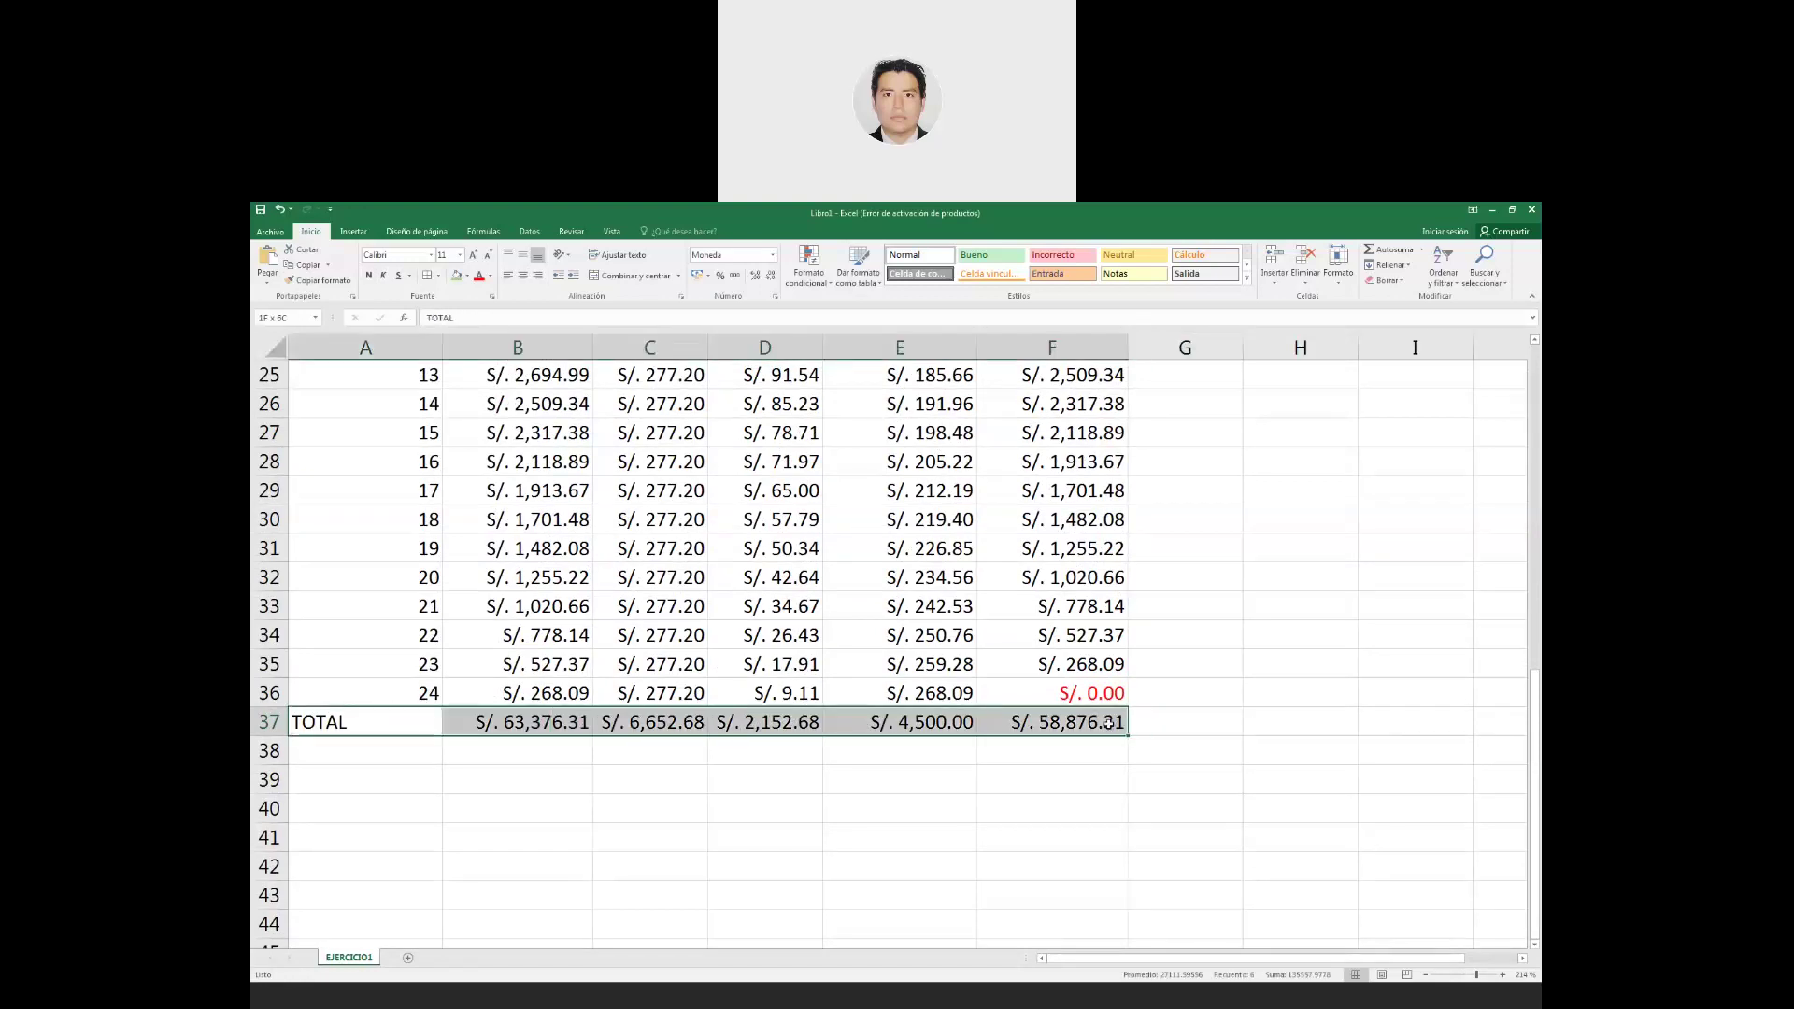
{"action": "scroll", "coordinate": [884, 706], "scroll_direction": "up", "scroll_amount": 3}
{"action": "scroll", "coordinate": [654, 673], "scroll_direction": "up", "scroll_amount": 4}
{"action": "mouse_move", "coordinate": [343, 645]}
{"action": "left_mouse_down"}
{"action": "mouse_move", "coordinate": [1082, 1005]}
{"action": "mouse_move", "coordinate": [1103, 899]}
{"action": "left_mouse_up"}
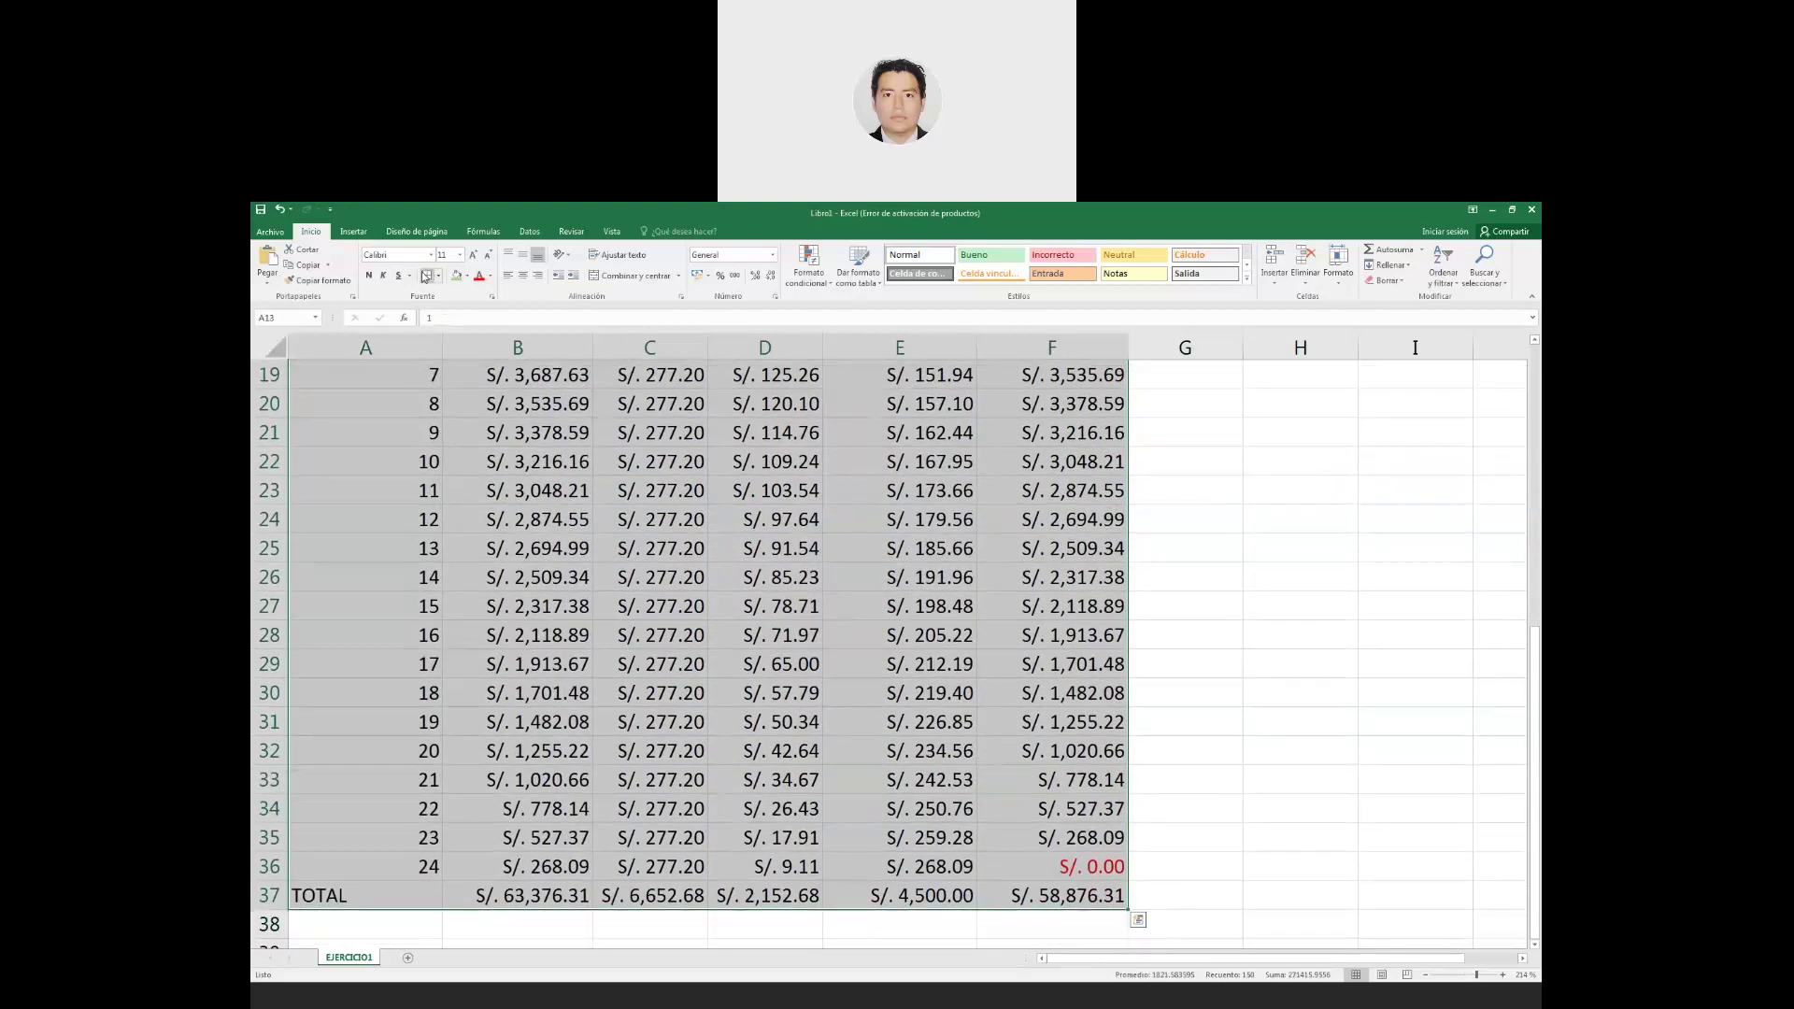
{"action": "left_click", "coordinate": [426, 276]}
Make the TOTAL label bold and right-aligned.
{"action": "scroll", "coordinate": [655, 608], "scroll_direction": "up", "scroll_amount": 6}
{"action": "scroll", "coordinate": [654, 607], "scroll_direction": "down", "scroll_amount": 9}
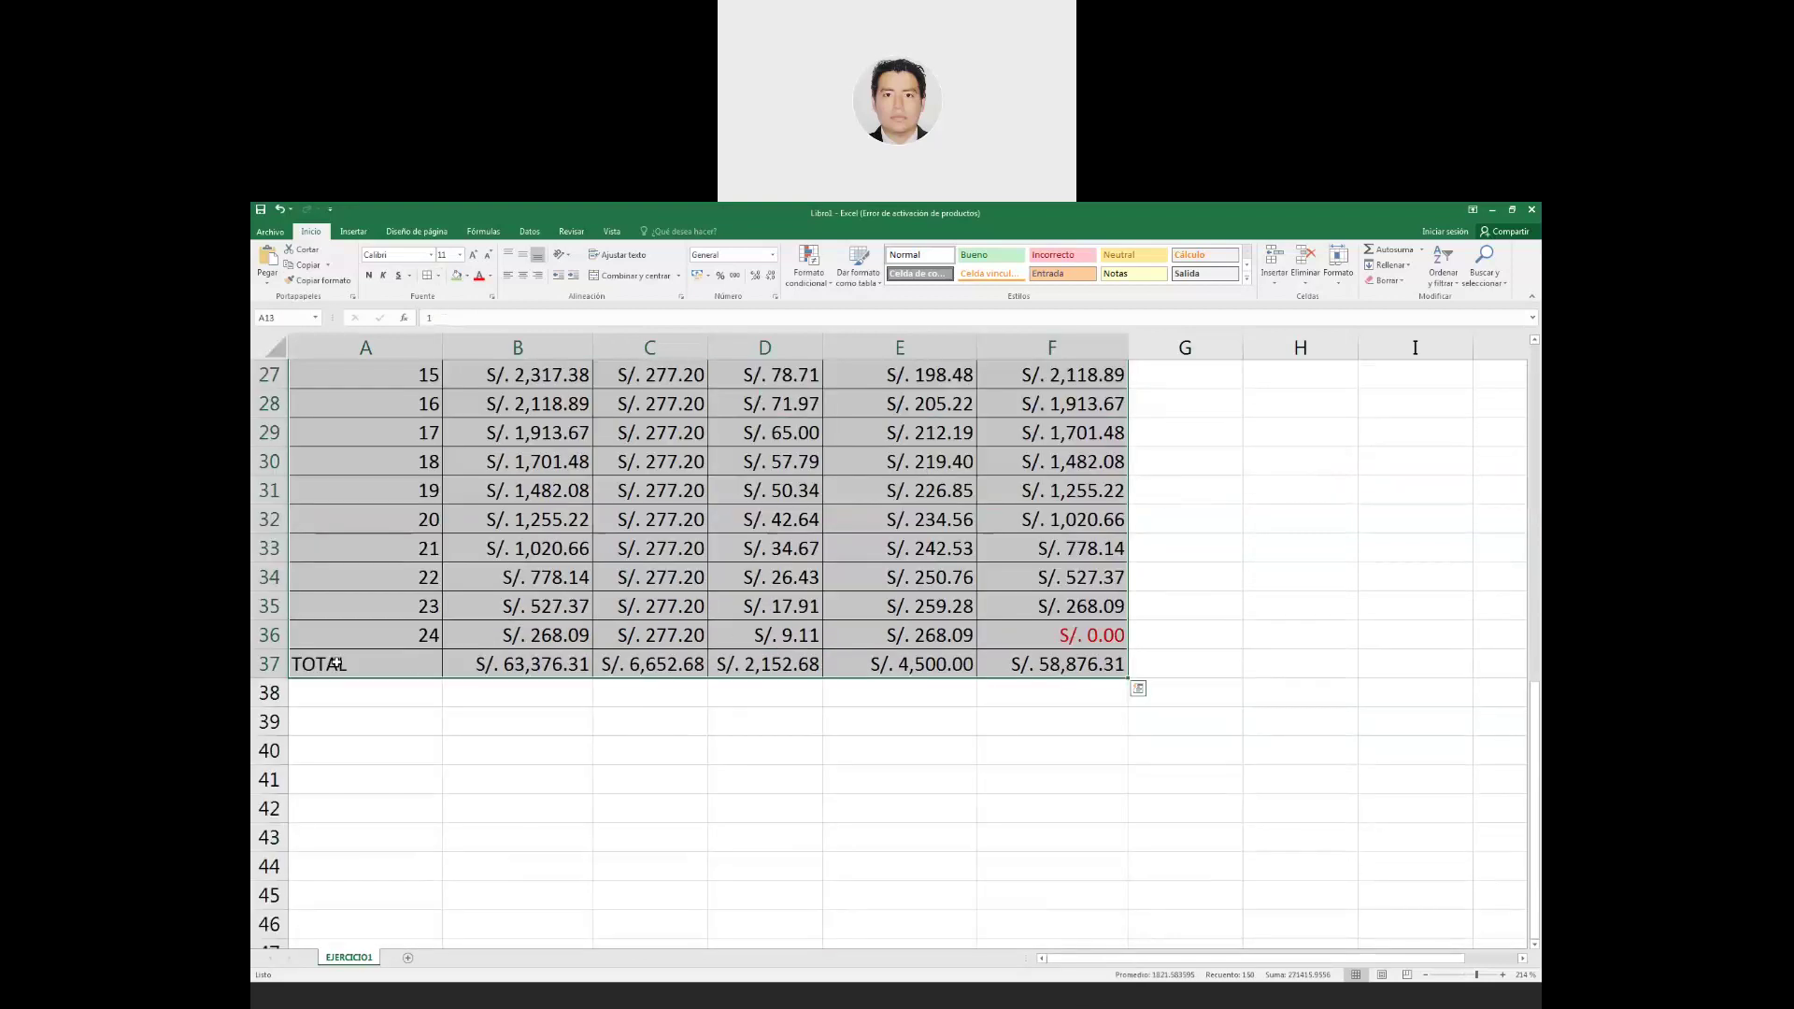
{"action": "left_click", "coordinate": [365, 664]}
{"action": "left_click", "coordinate": [369, 275]}
{"action": "left_click", "coordinate": [537, 276]}
{"action": "left_click", "coordinate": [578, 664]}
Compare the AMORTIZACION, INTERES and CUOTA FIJA column values with their totals.
{"action": "scroll", "coordinate": [804, 673], "scroll_direction": "up", "scroll_amount": 1}
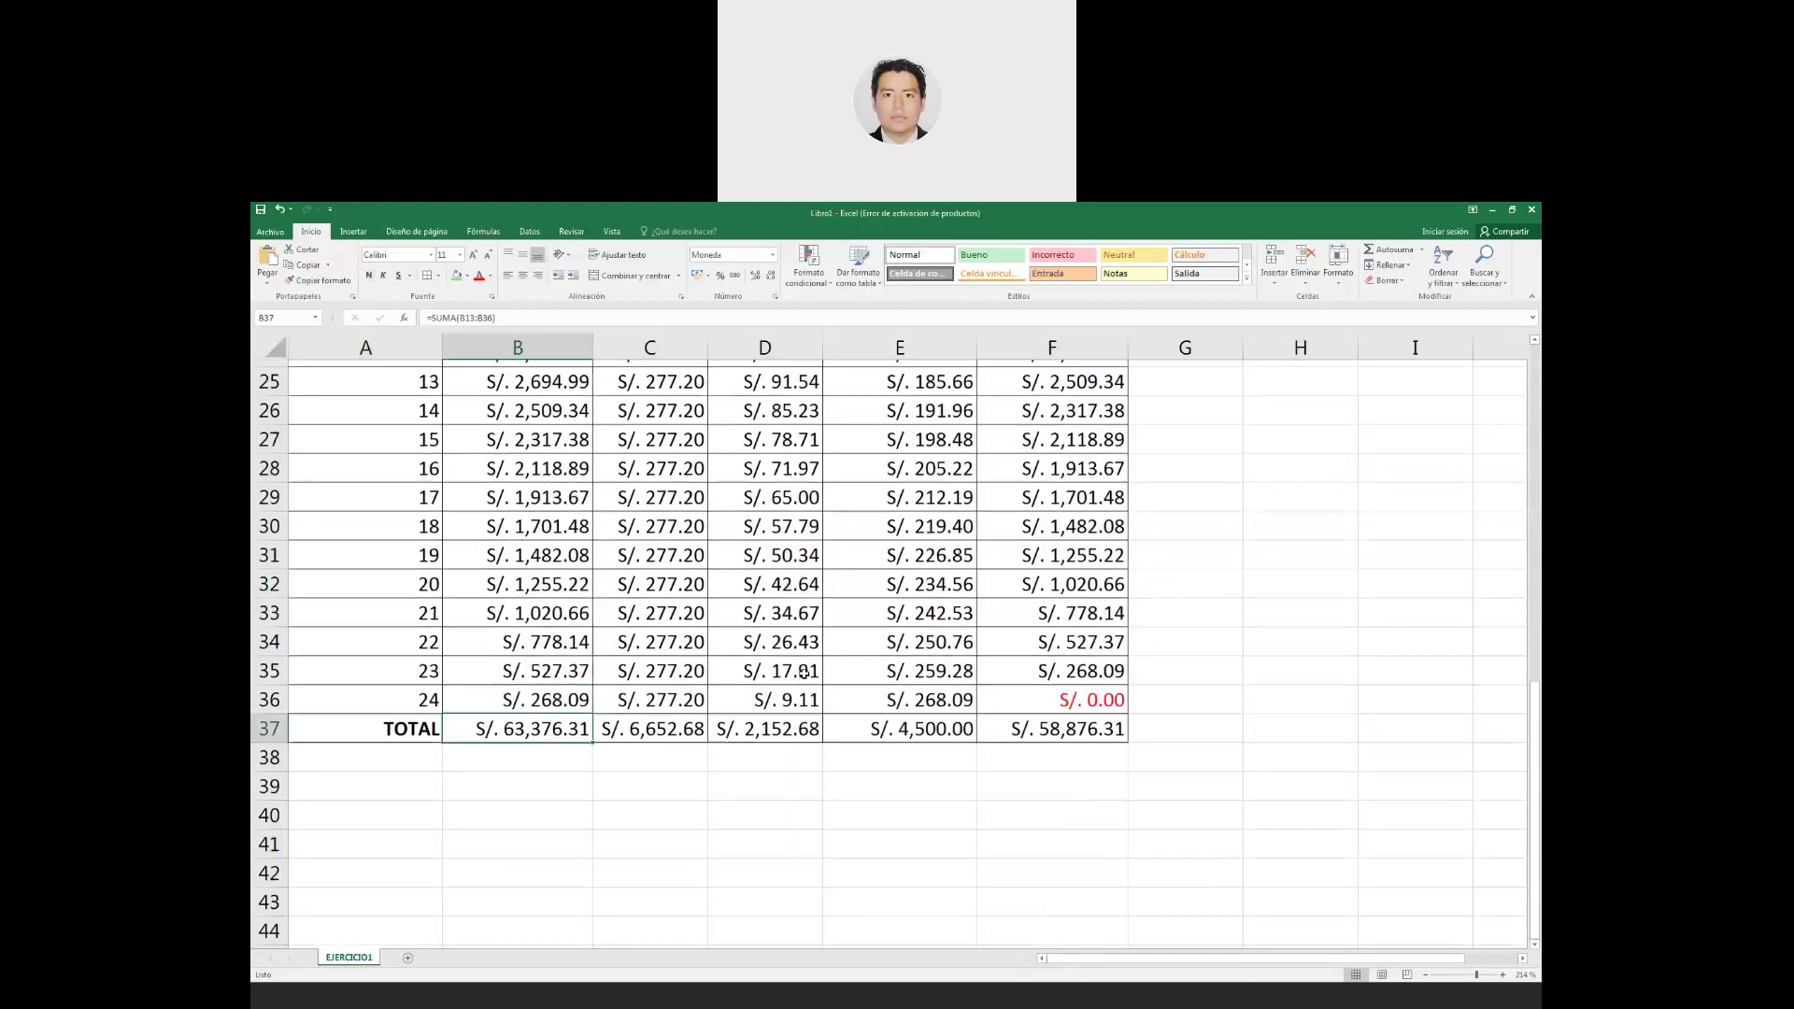
{"action": "scroll", "coordinate": [889, 485], "scroll_direction": "up", "scroll_amount": 5}
{"action": "mouse_move", "coordinate": [889, 485]}
{"action": "left_mouse_down"}
{"action": "mouse_move", "coordinate": [943, 985]}
{"action": "mouse_move", "coordinate": [898, 923]}
{"action": "left_mouse_up"}
{"action": "key", "text": "ctrl+Down"}
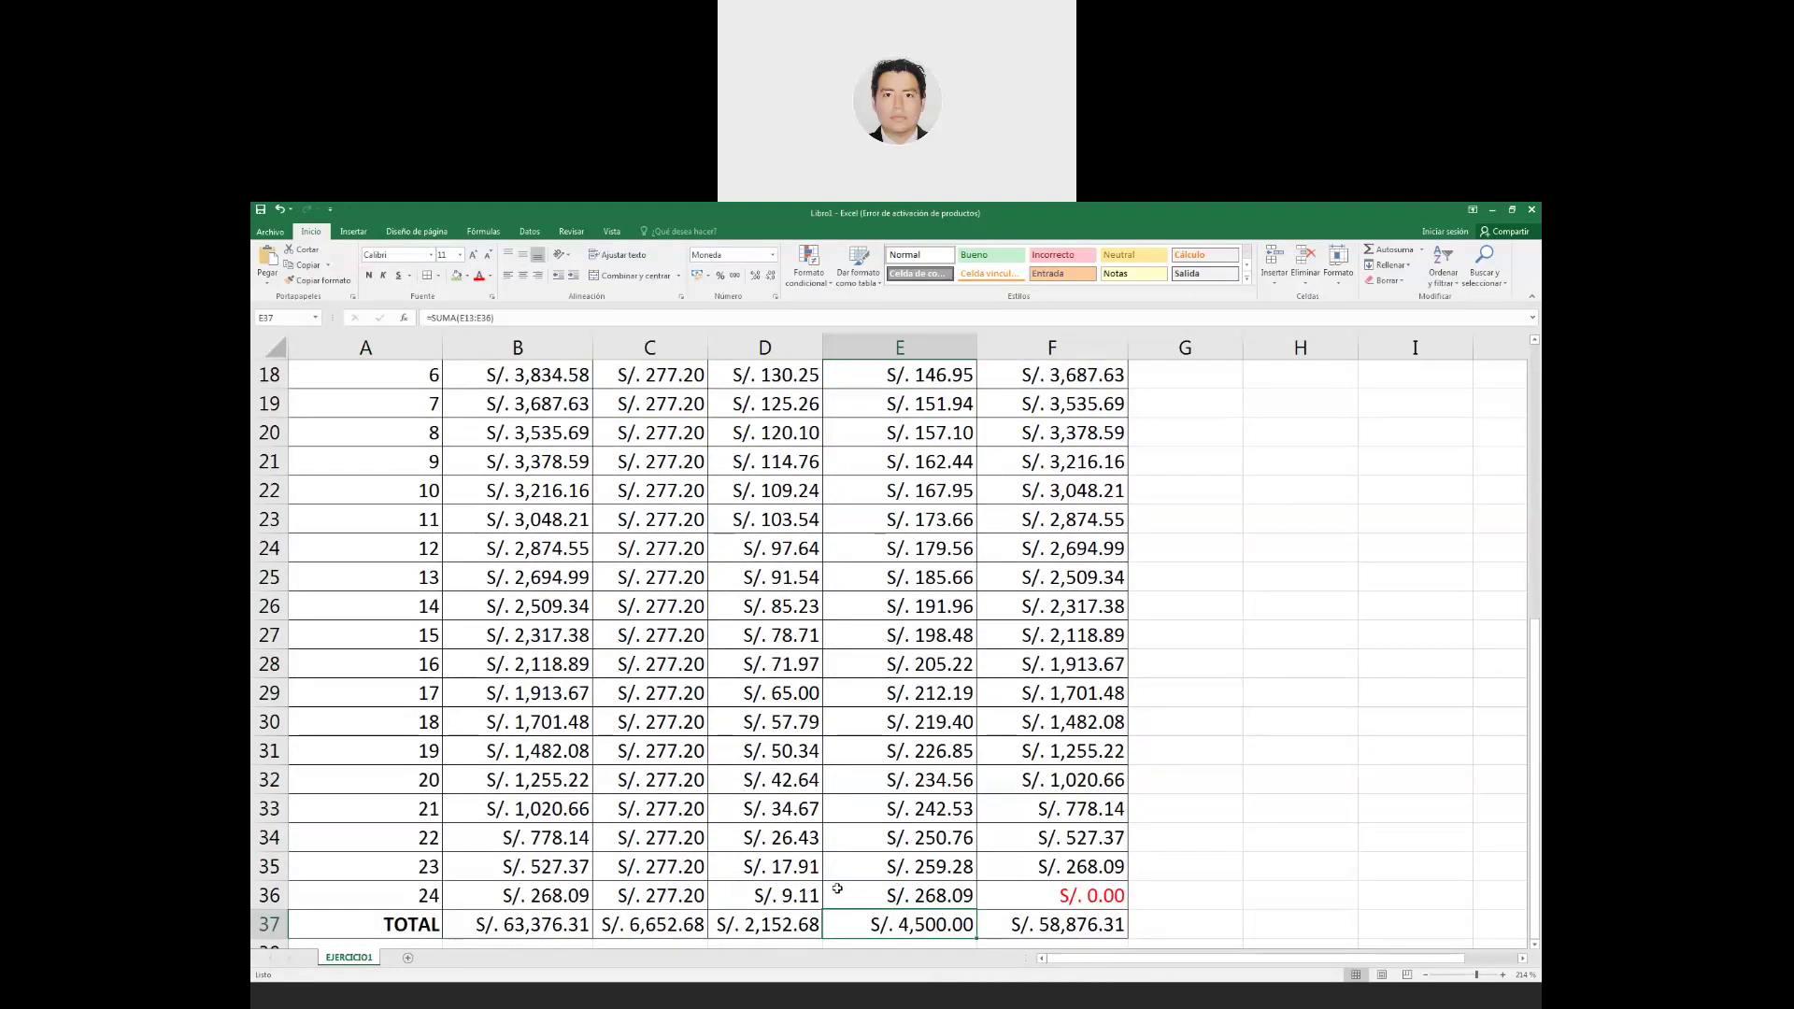
{"action": "left_click", "coordinate": [762, 920]}
{"action": "scroll", "coordinate": [753, 755], "scroll_direction": "up", "scroll_amount": 3}
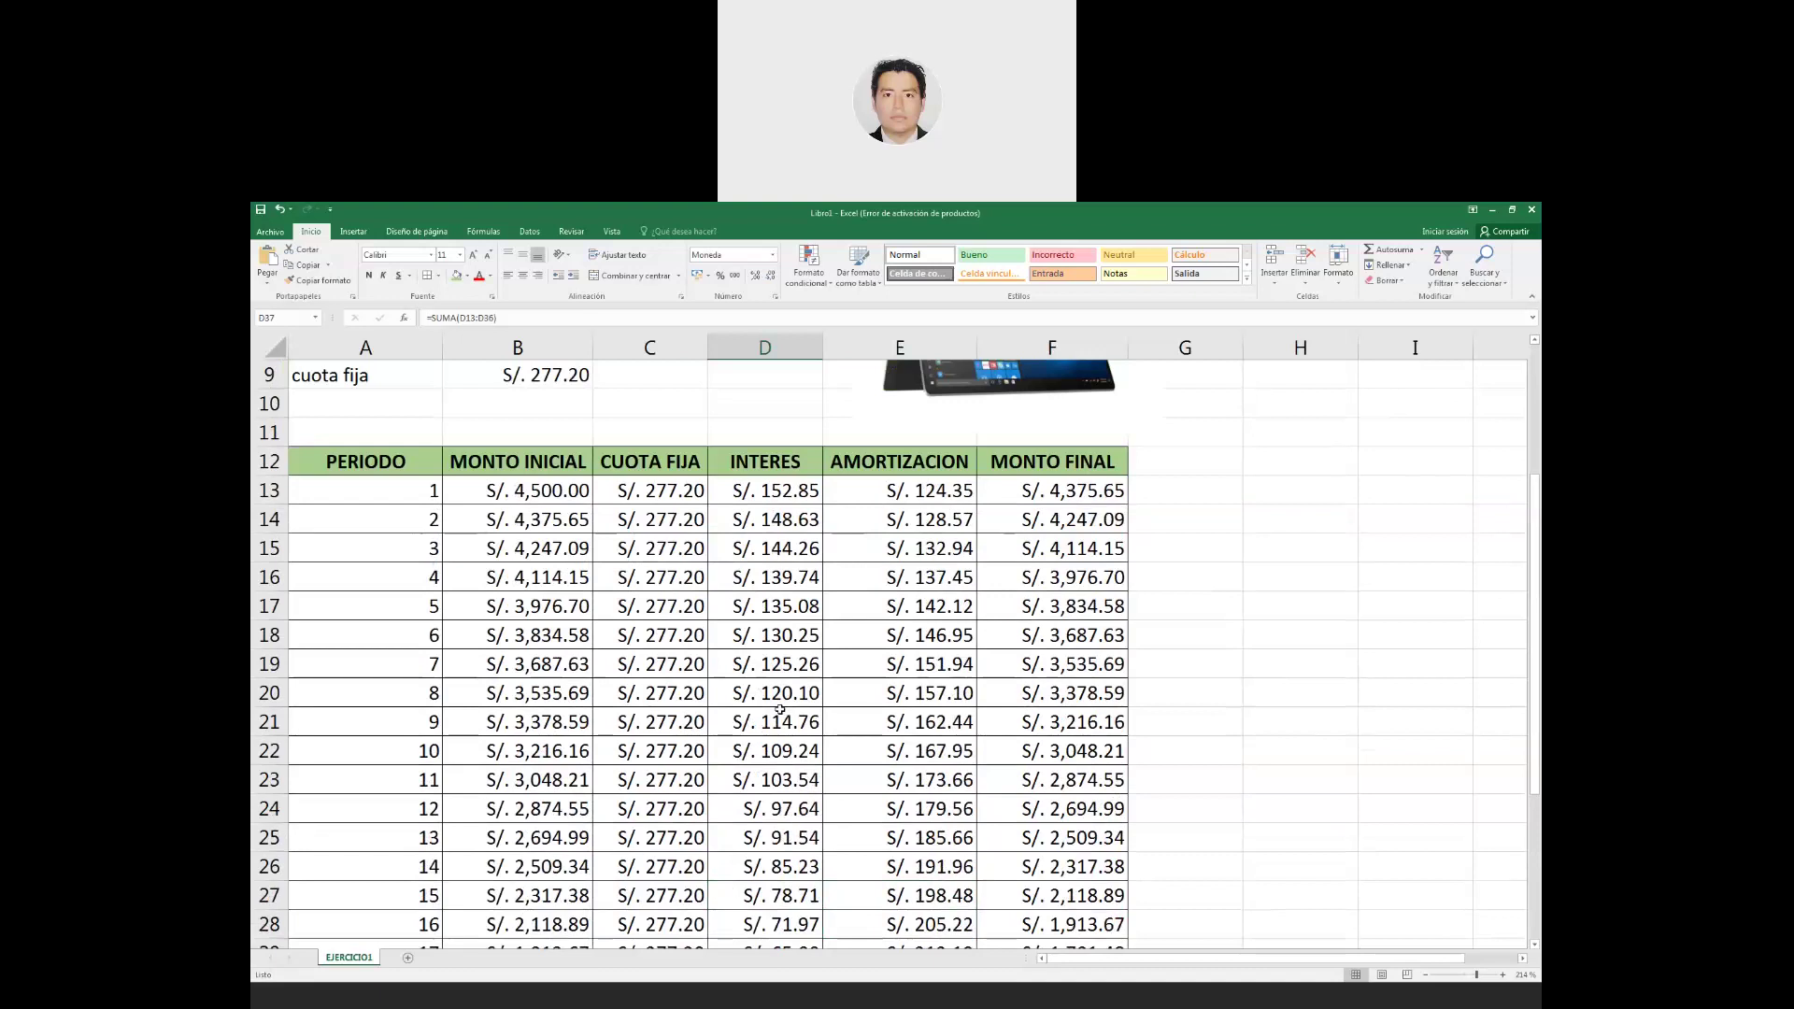
{"action": "scroll", "coordinate": [780, 710], "scroll_direction": "down", "scroll_amount": 3}
{"action": "scroll", "coordinate": [775, 729], "scroll_direction": "down", "scroll_amount": 2}
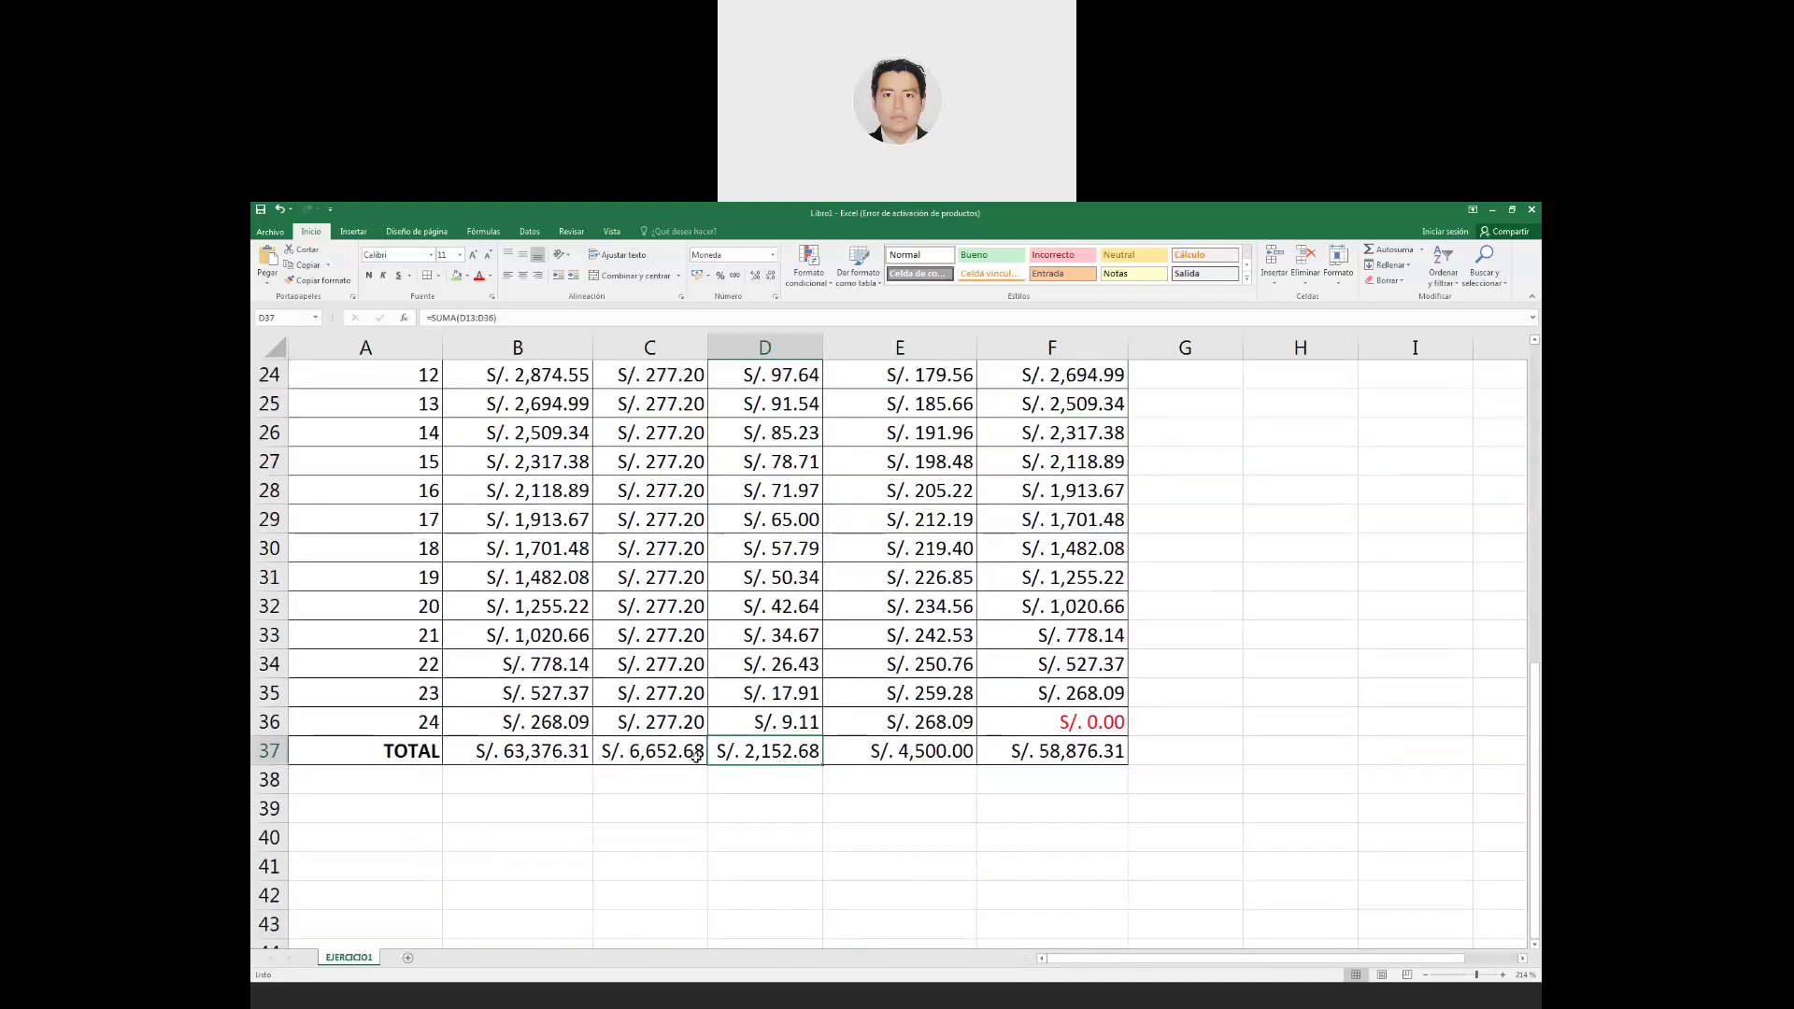
{"action": "scroll", "coordinate": [696, 755], "scroll_direction": "up", "scroll_amount": 1}
{"action": "scroll", "coordinate": [673, 654], "scroll_direction": "up", "scroll_amount": 1}
{"action": "scroll", "coordinate": [644, 524], "scroll_direction": "up", "scroll_amount": 4}
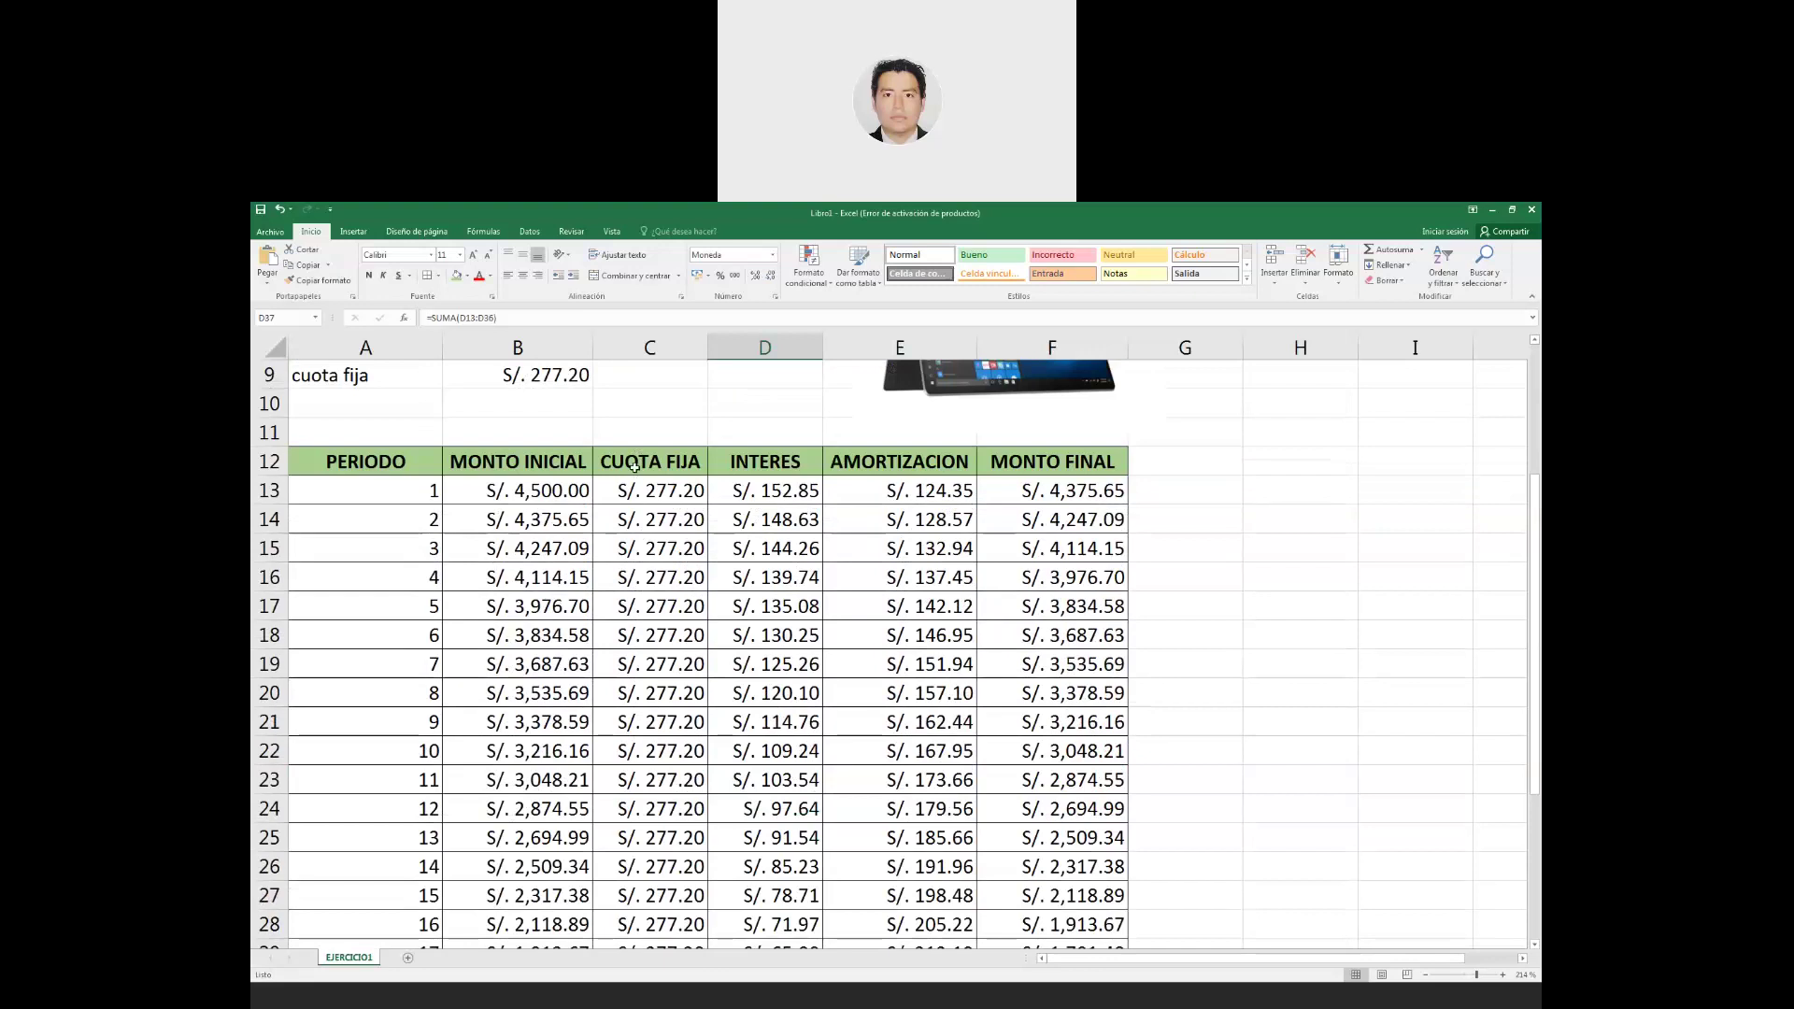
{"action": "mouse_move", "coordinate": [633, 462]}
{"action": "left_mouse_down"}
{"action": "mouse_move", "coordinate": [679, 921]}
{"action": "mouse_move", "coordinate": [654, 808]}
{"action": "left_mouse_up"}
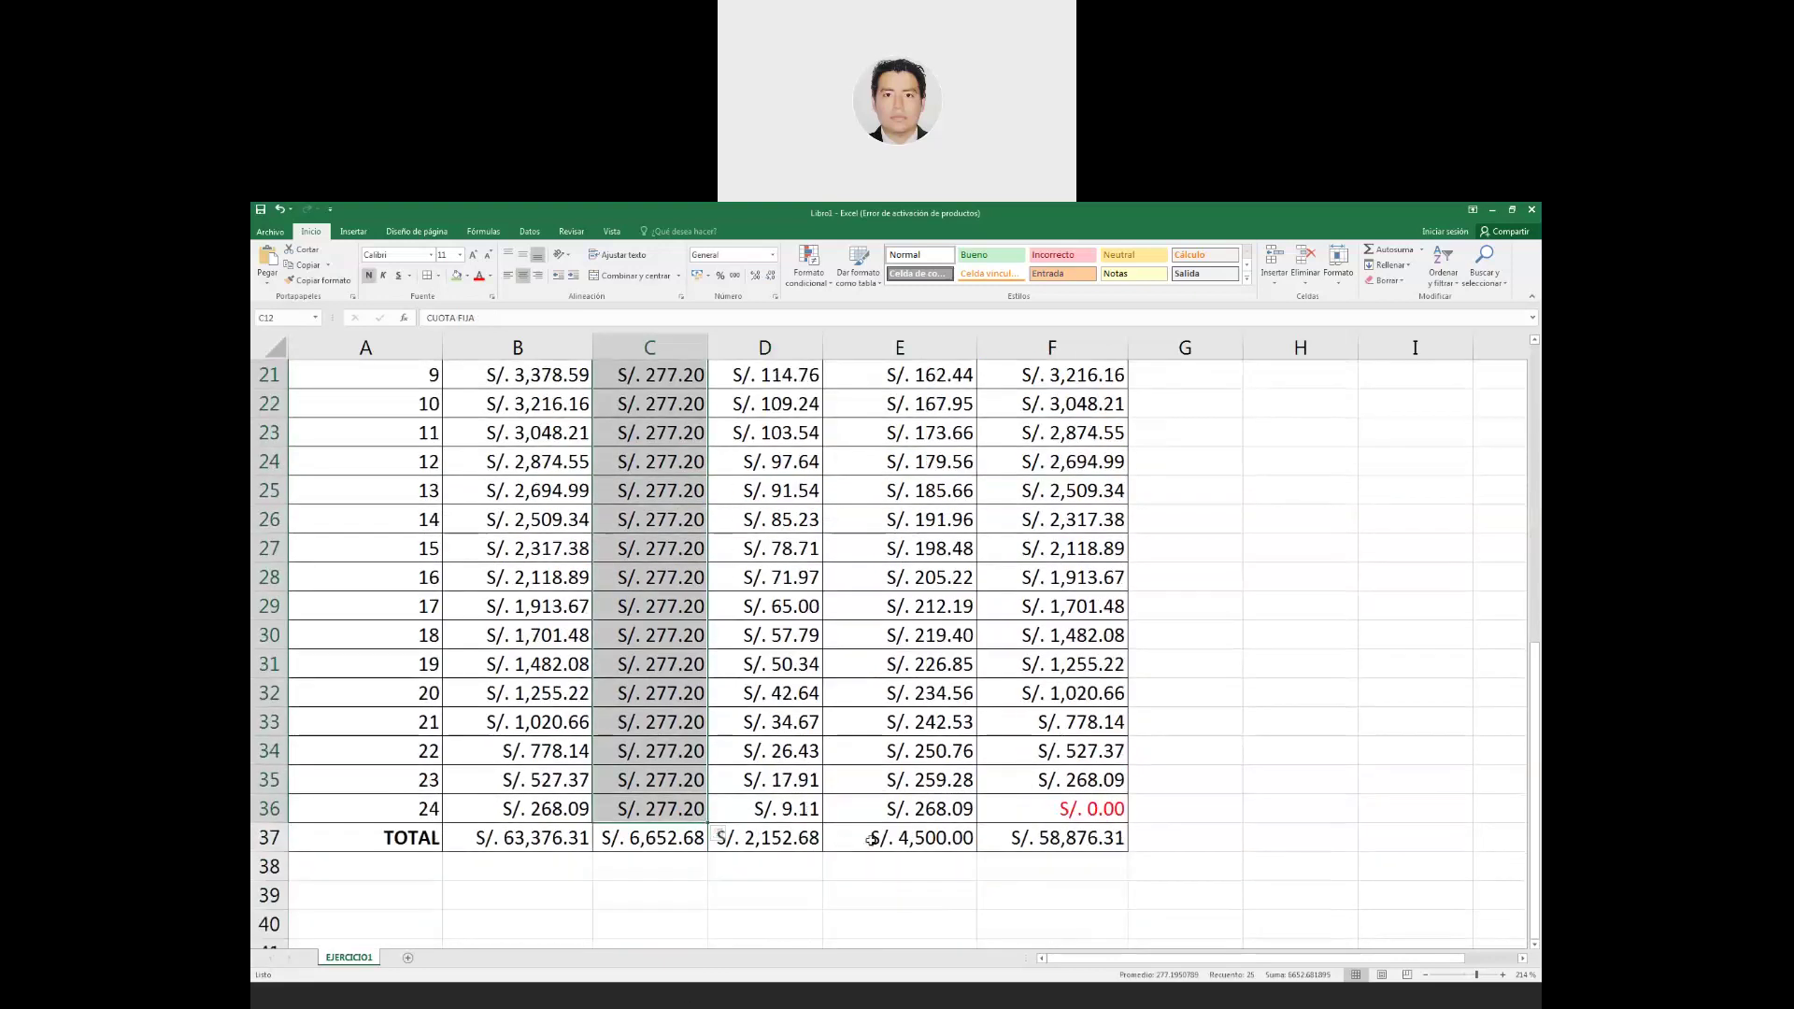
Check the AMORTIZACION total and compare INTERES plus AMORTIZACION with the CUOTA FIJA total.
{"action": "left_click", "coordinate": [871, 839]}
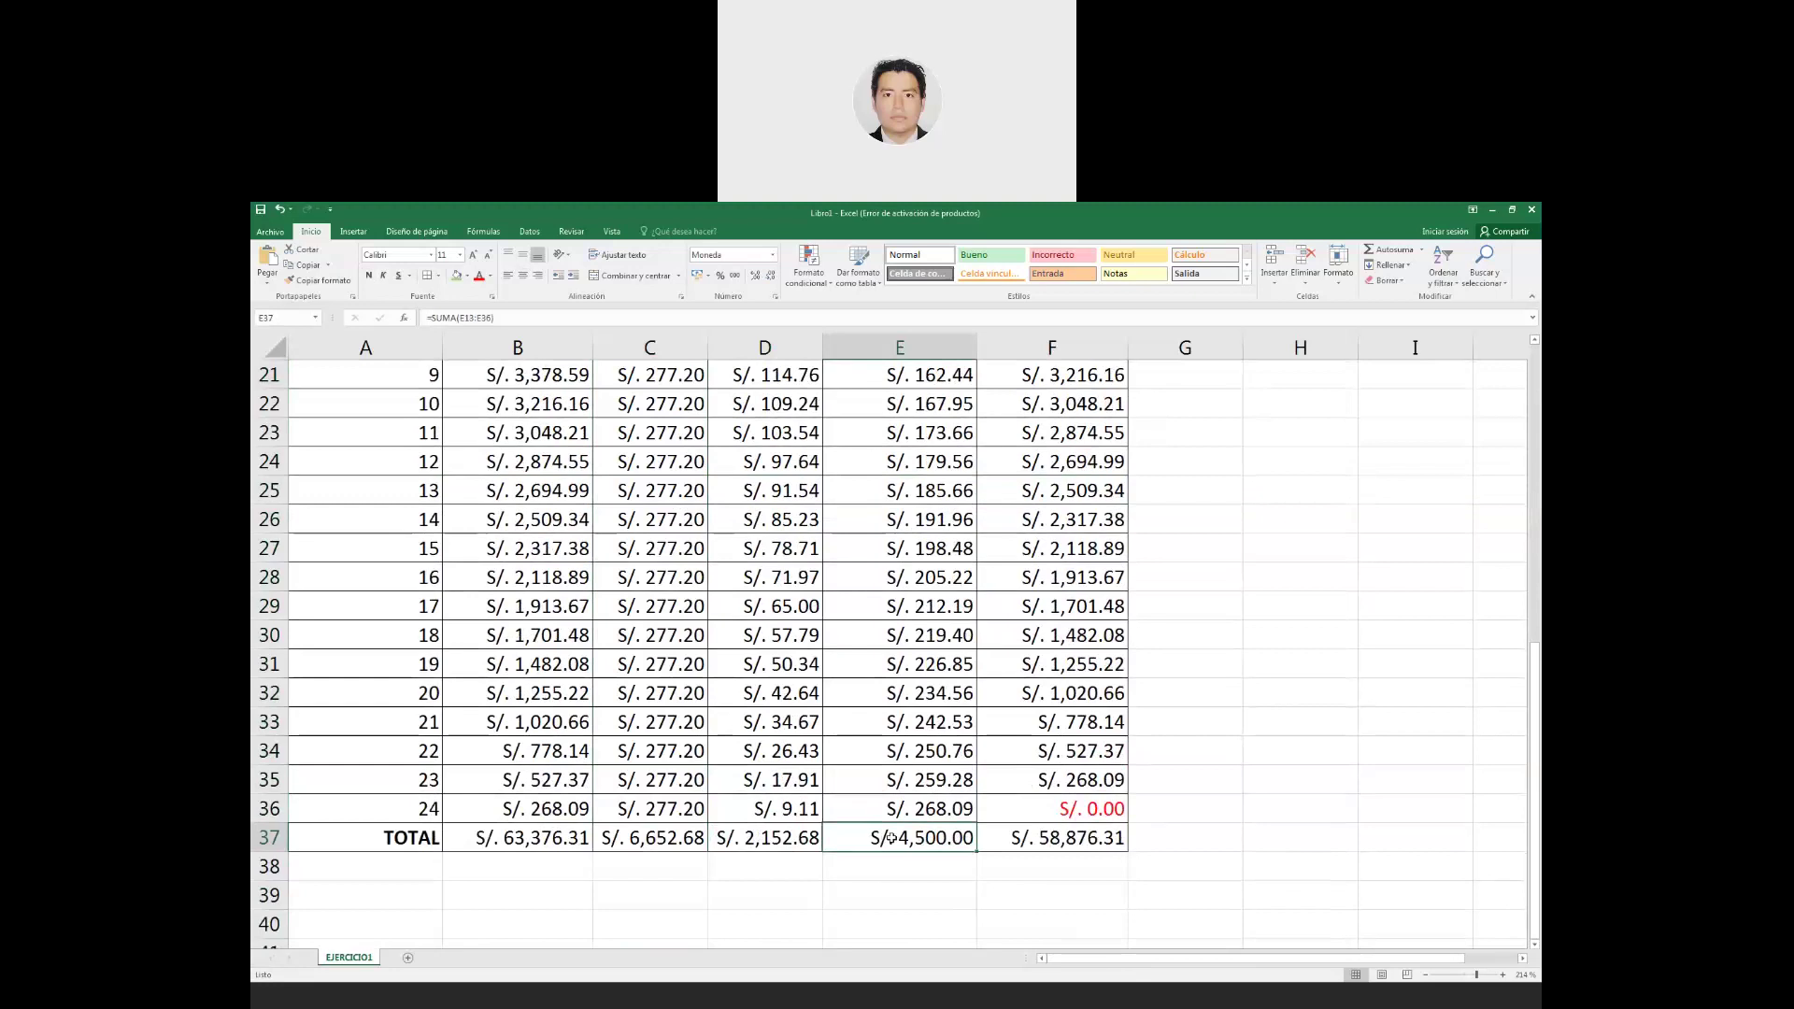
{"action": "left_click_drag", "start_coordinate": [890, 838], "coordinate": [777, 834]}
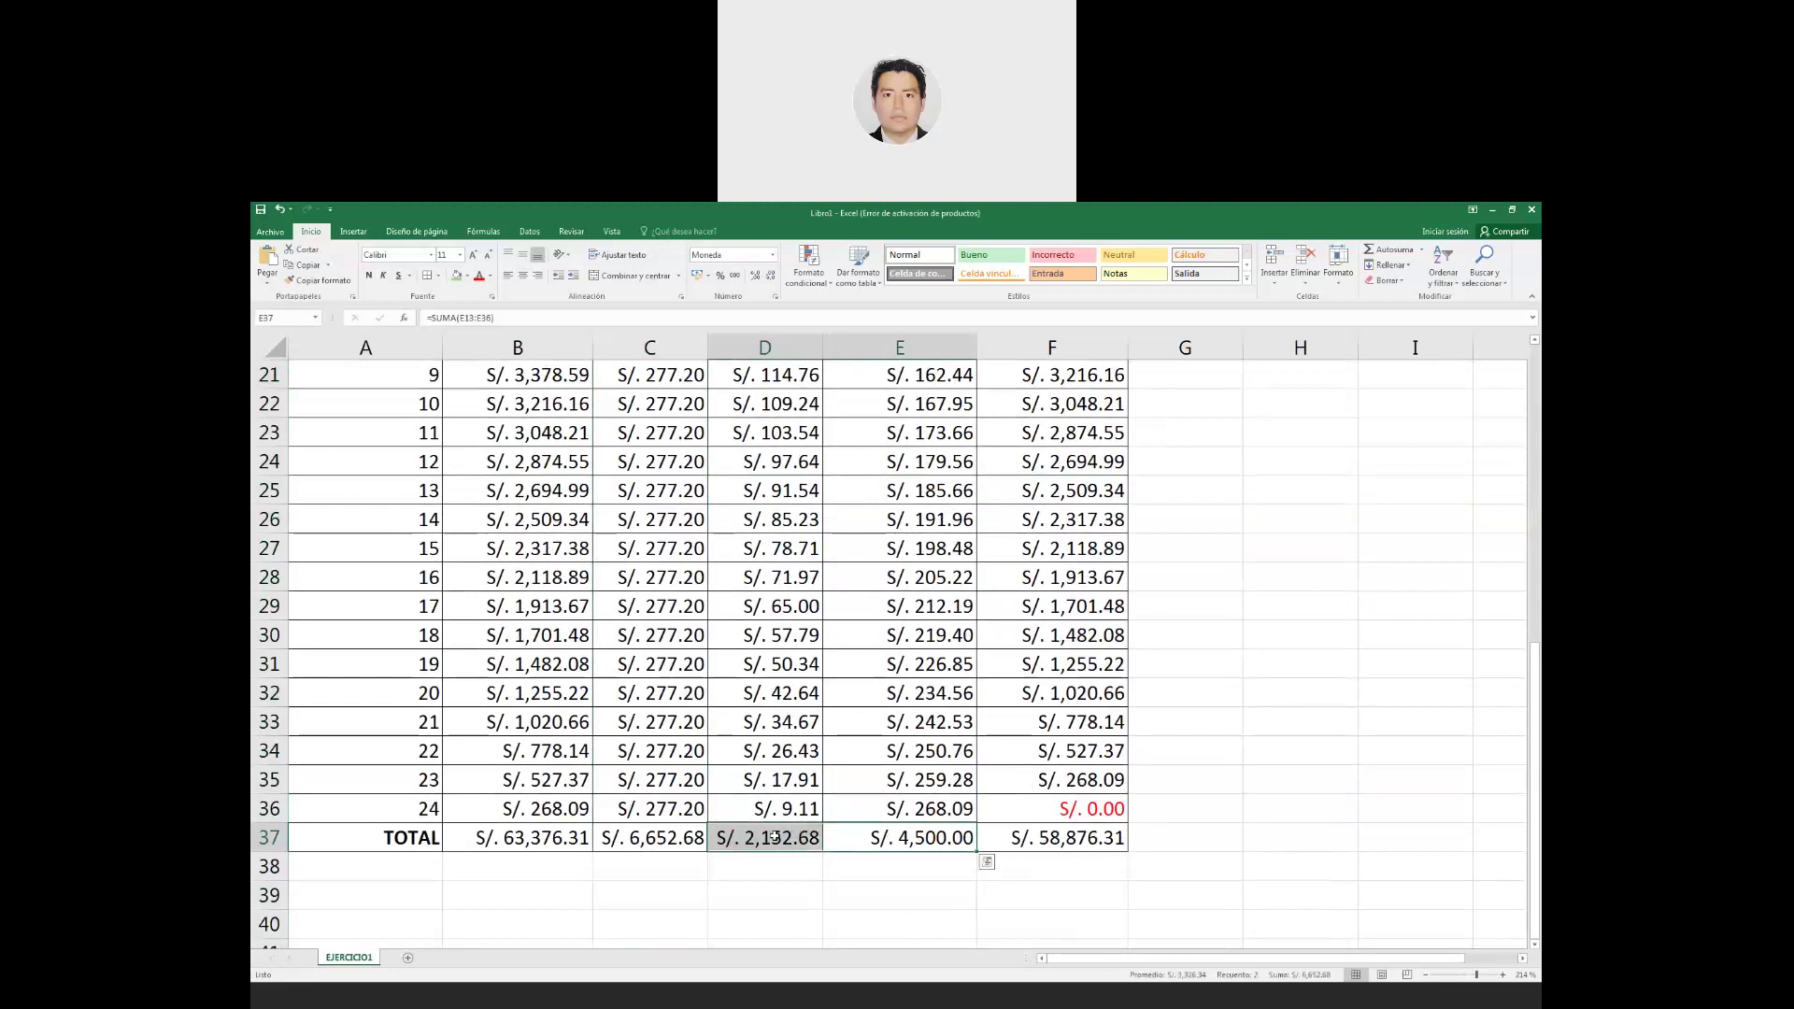
{"action": "left_click", "coordinate": [658, 840]}
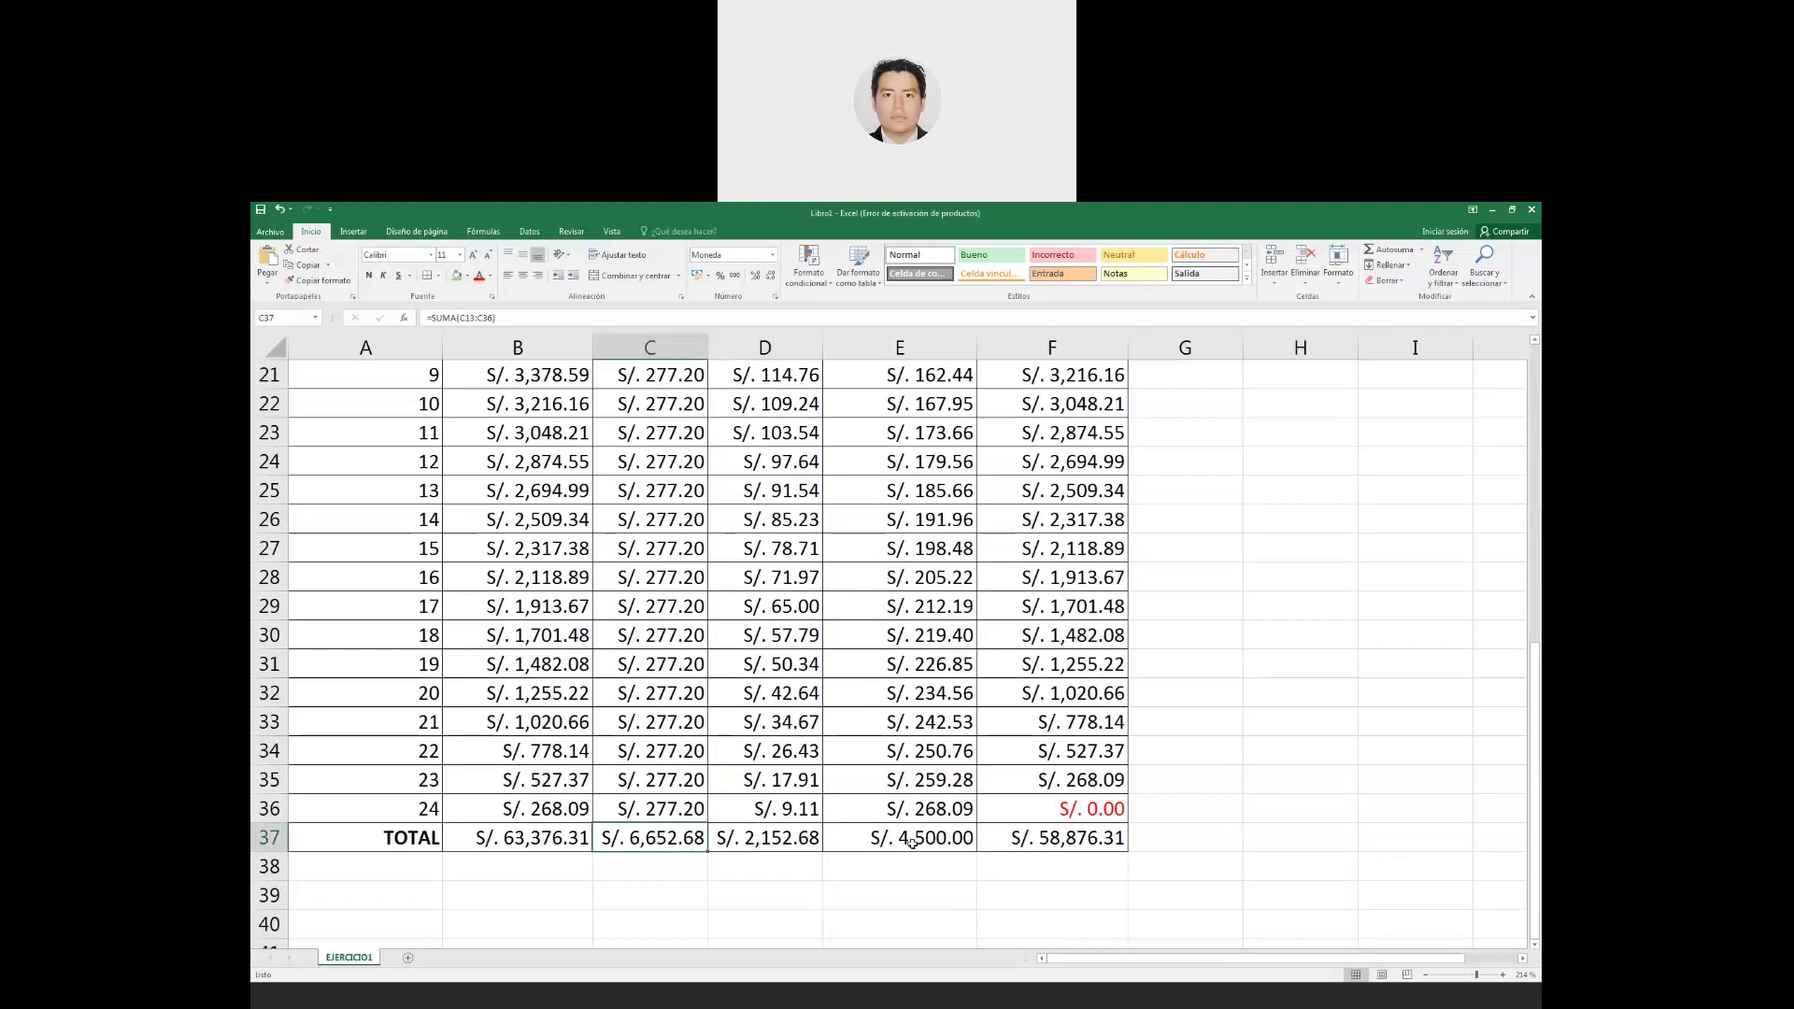
{"action": "scroll", "coordinate": [936, 849], "scroll_direction": "up", "scroll_amount": 1}
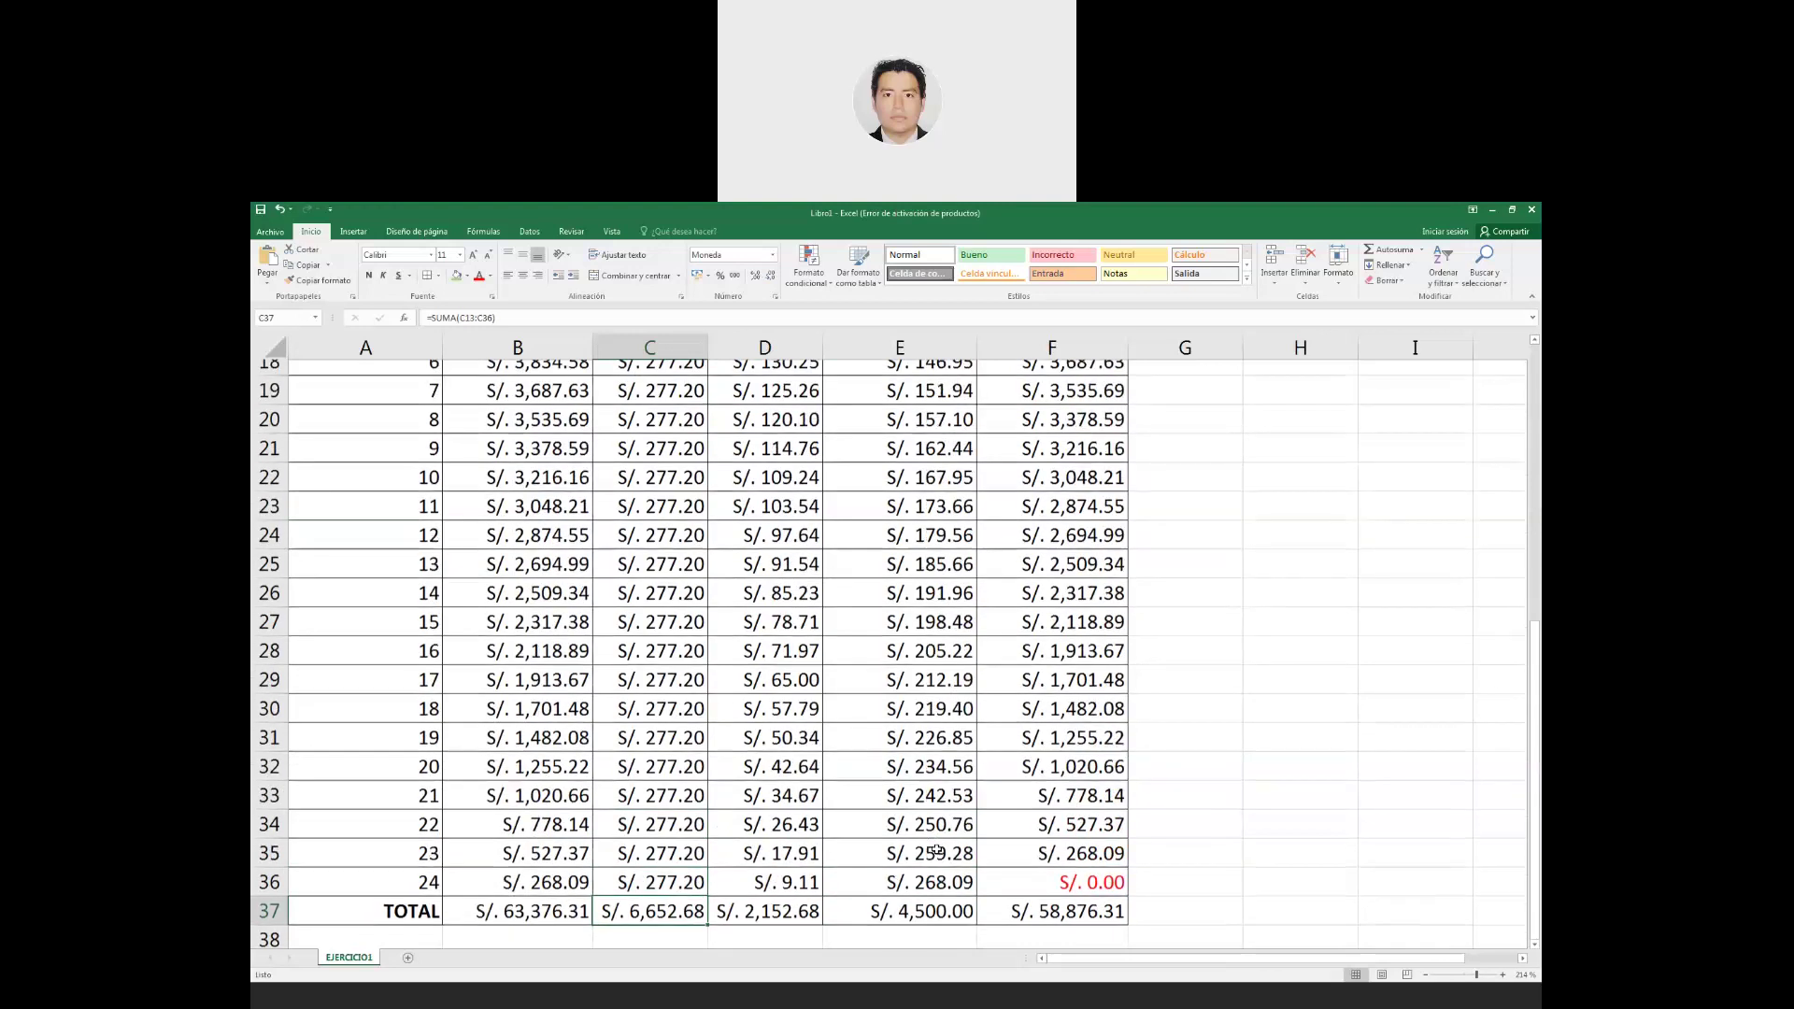
{"action": "scroll", "coordinate": [936, 848], "scroll_direction": "up", "scroll_amount": 2}
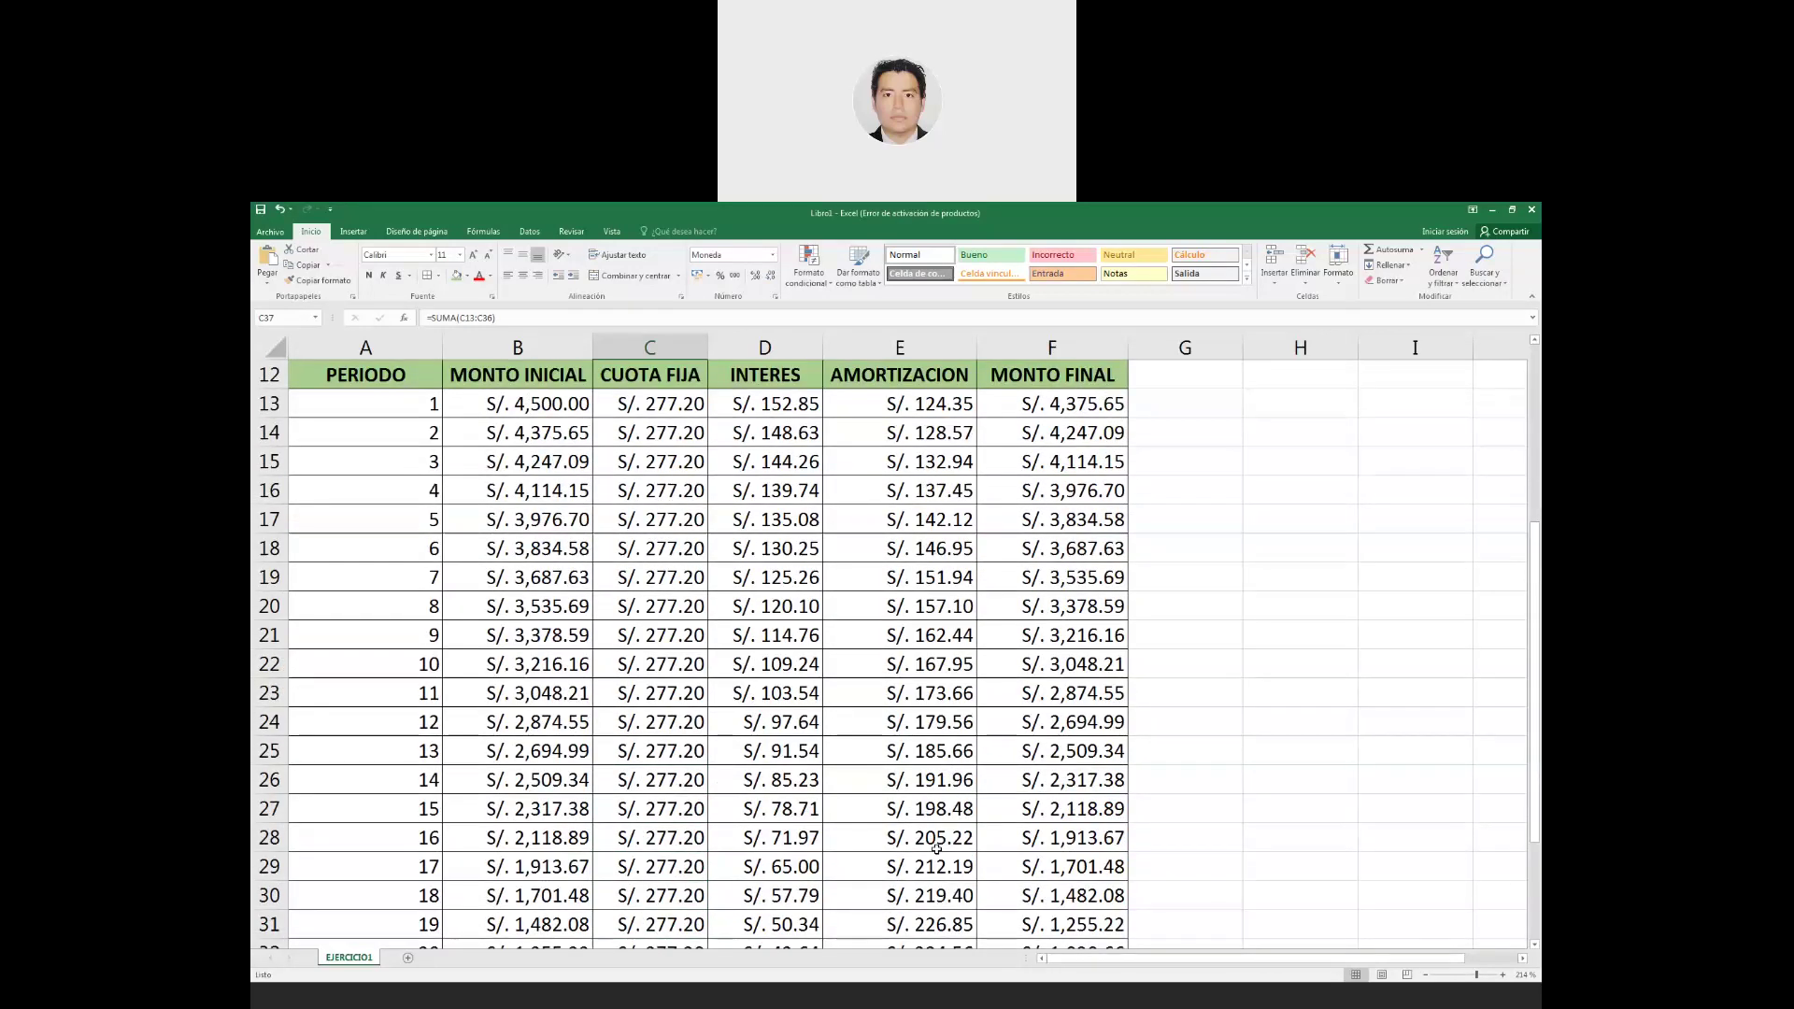
{"action": "scroll", "coordinate": [937, 849], "scroll_direction": "up", "scroll_amount": 1}
{"action": "scroll", "coordinate": [936, 848], "scroll_direction": "up", "scroll_amount": 2}
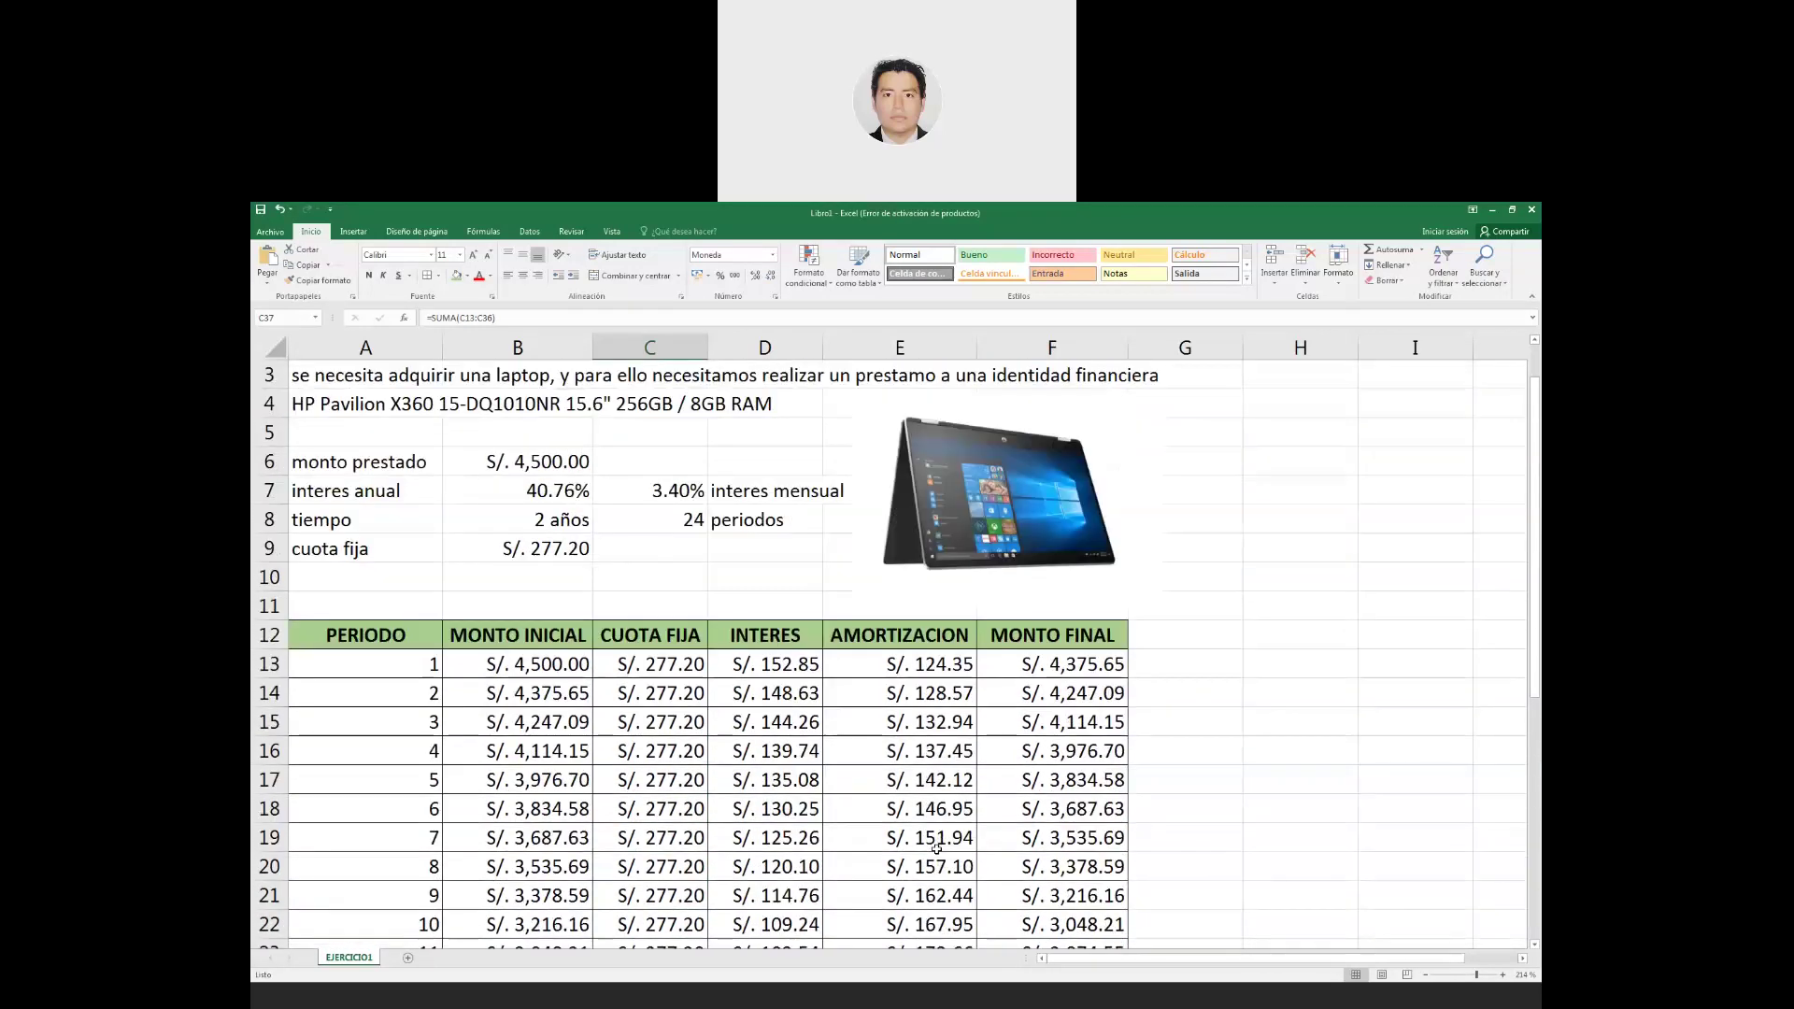
{"action": "scroll", "coordinate": [936, 848], "scroll_direction": "down", "scroll_amount": 1}
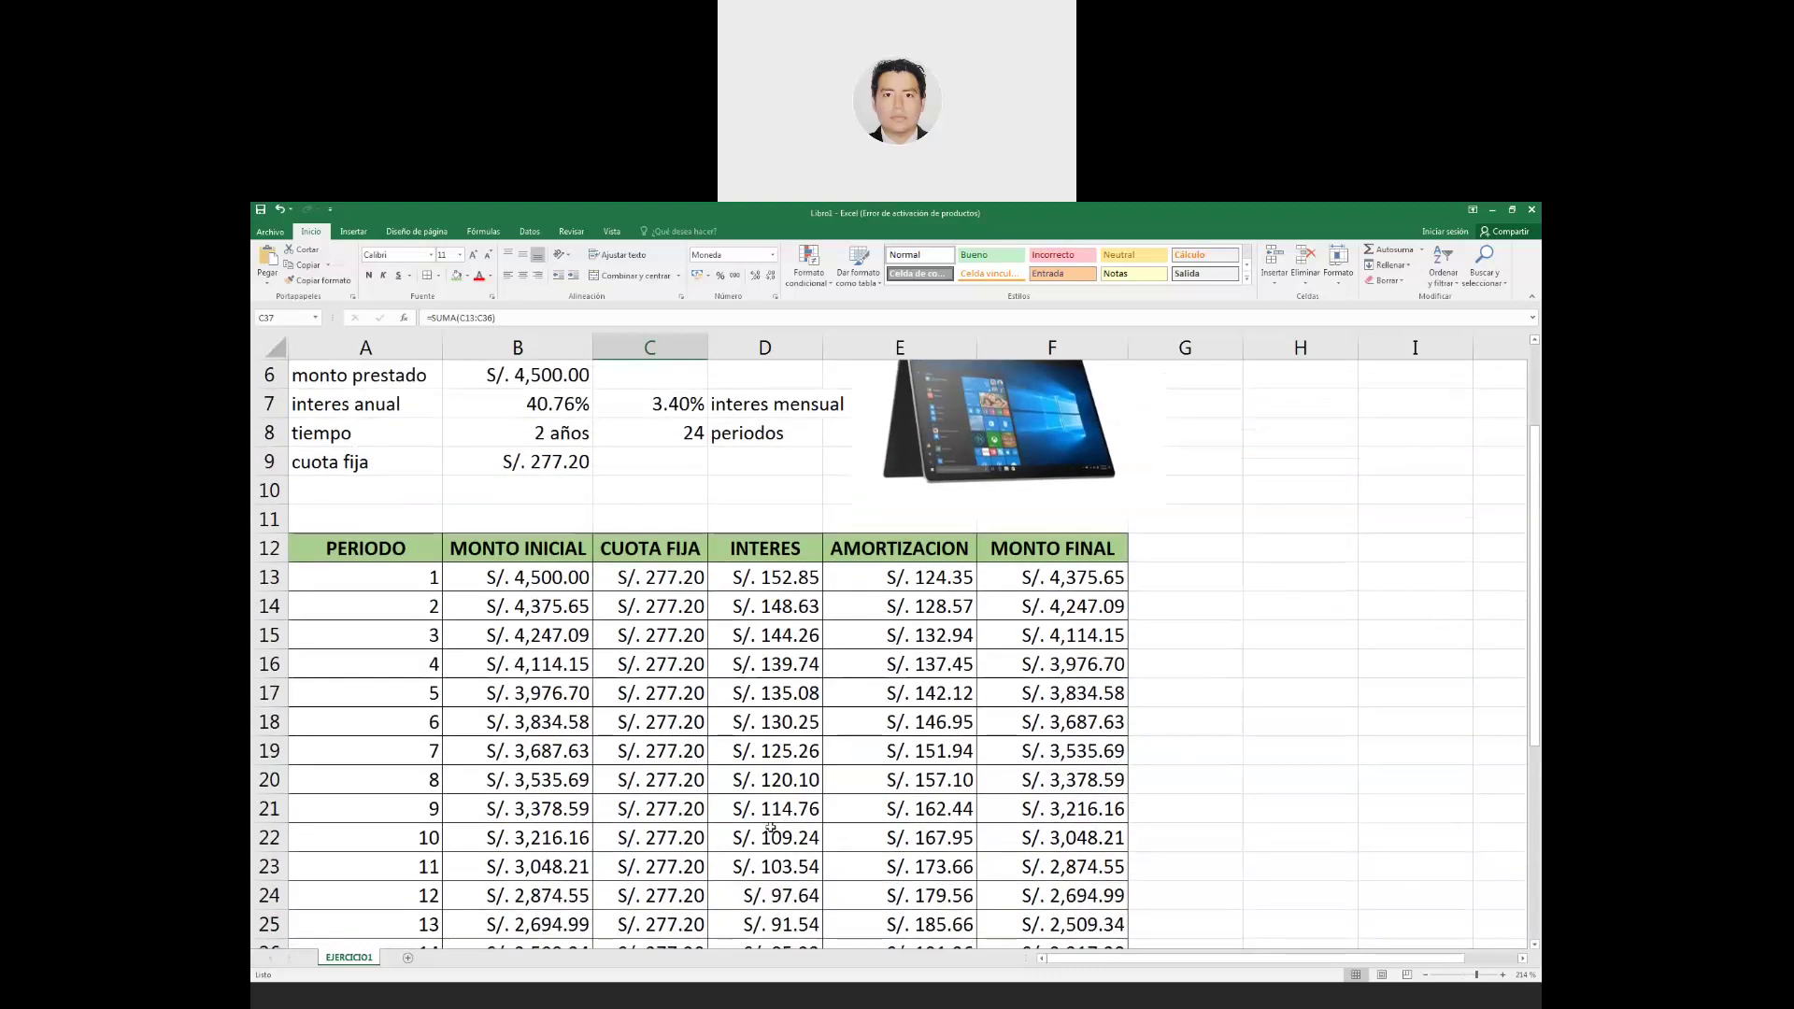
Verify CUOTA FIJA totals S/. 6,652.68, equal to S/. 2,152.68 interest plus S/. 4,500.00.
{"action": "left_click", "coordinate": [657, 577]}
{"action": "mouse_move", "coordinate": [659, 616]}
{"action": "left_mouse_down"}
{"action": "mouse_move", "coordinate": [673, 947]}
{"action": "mouse_move", "coordinate": [684, 913]}
{"action": "mouse_move", "coordinate": [670, 933]}
{"action": "left_mouse_up"}
{"action": "left_click", "coordinate": [670, 931]}
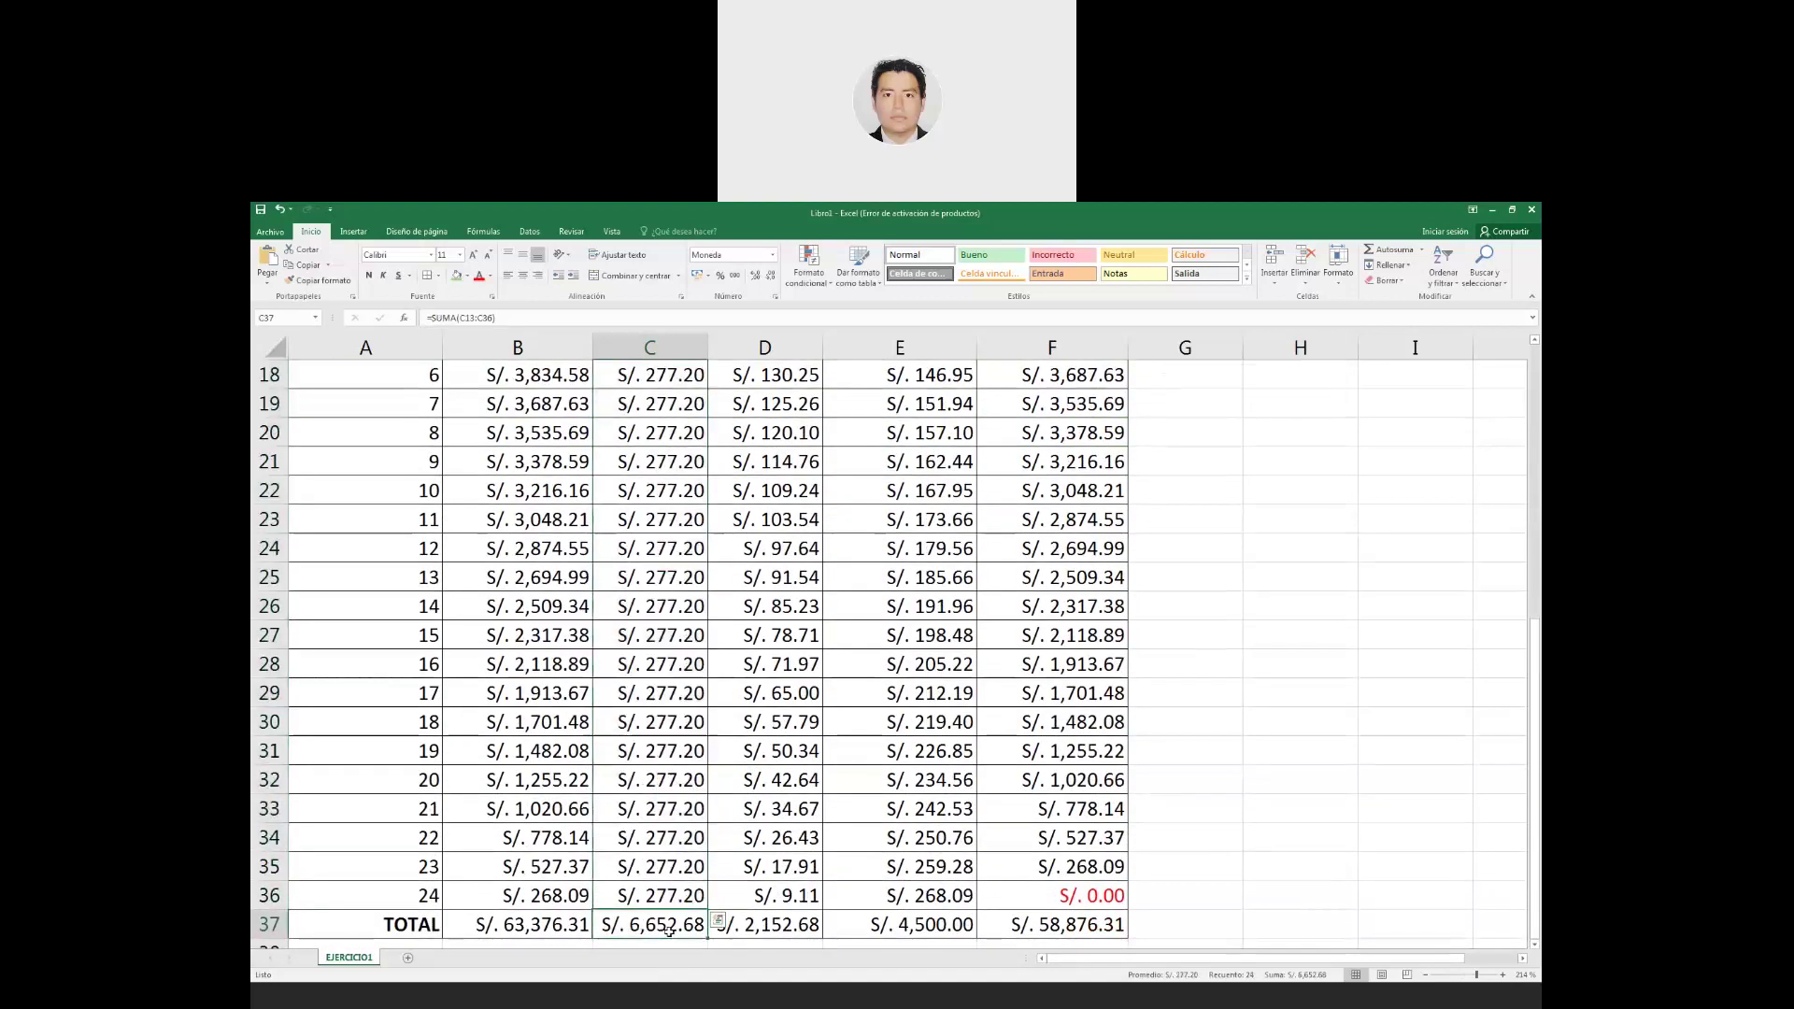
{"action": "left_click", "coordinate": [748, 927]}
{"action": "left_click_drag", "start_coordinate": [797, 928], "coordinate": [867, 932]}
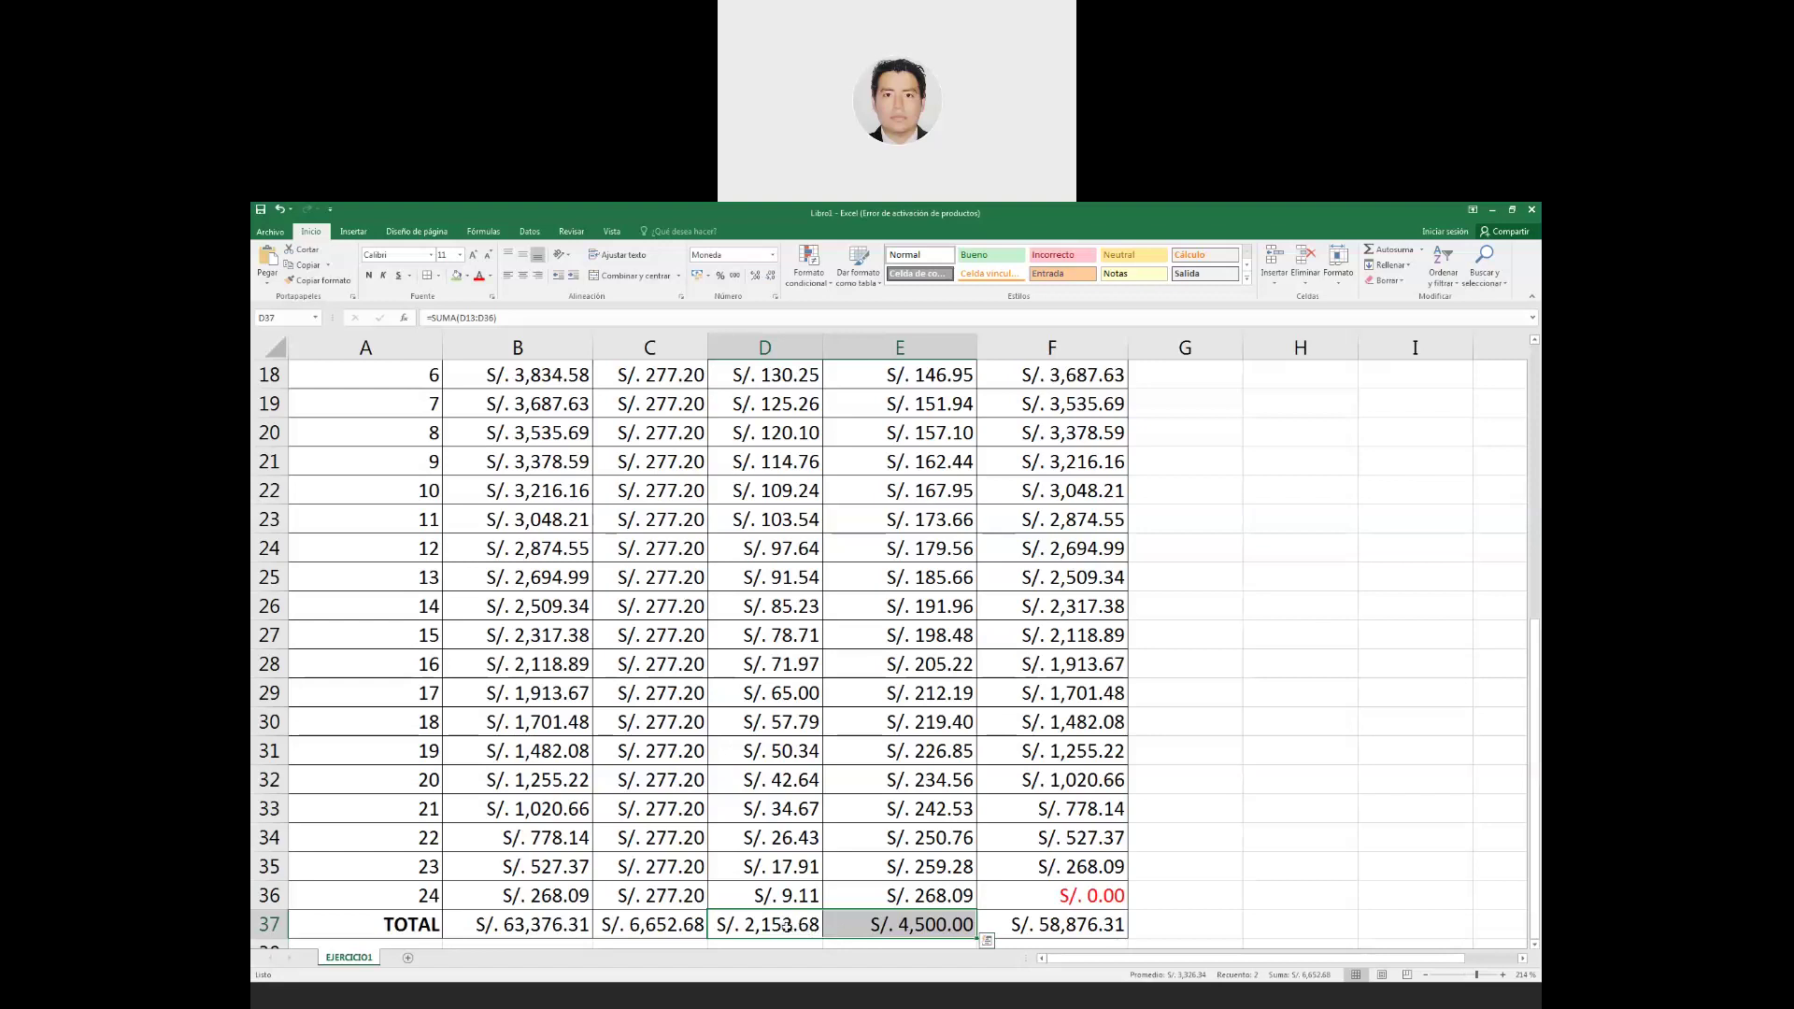
{"action": "left_click", "coordinate": [874, 929]}
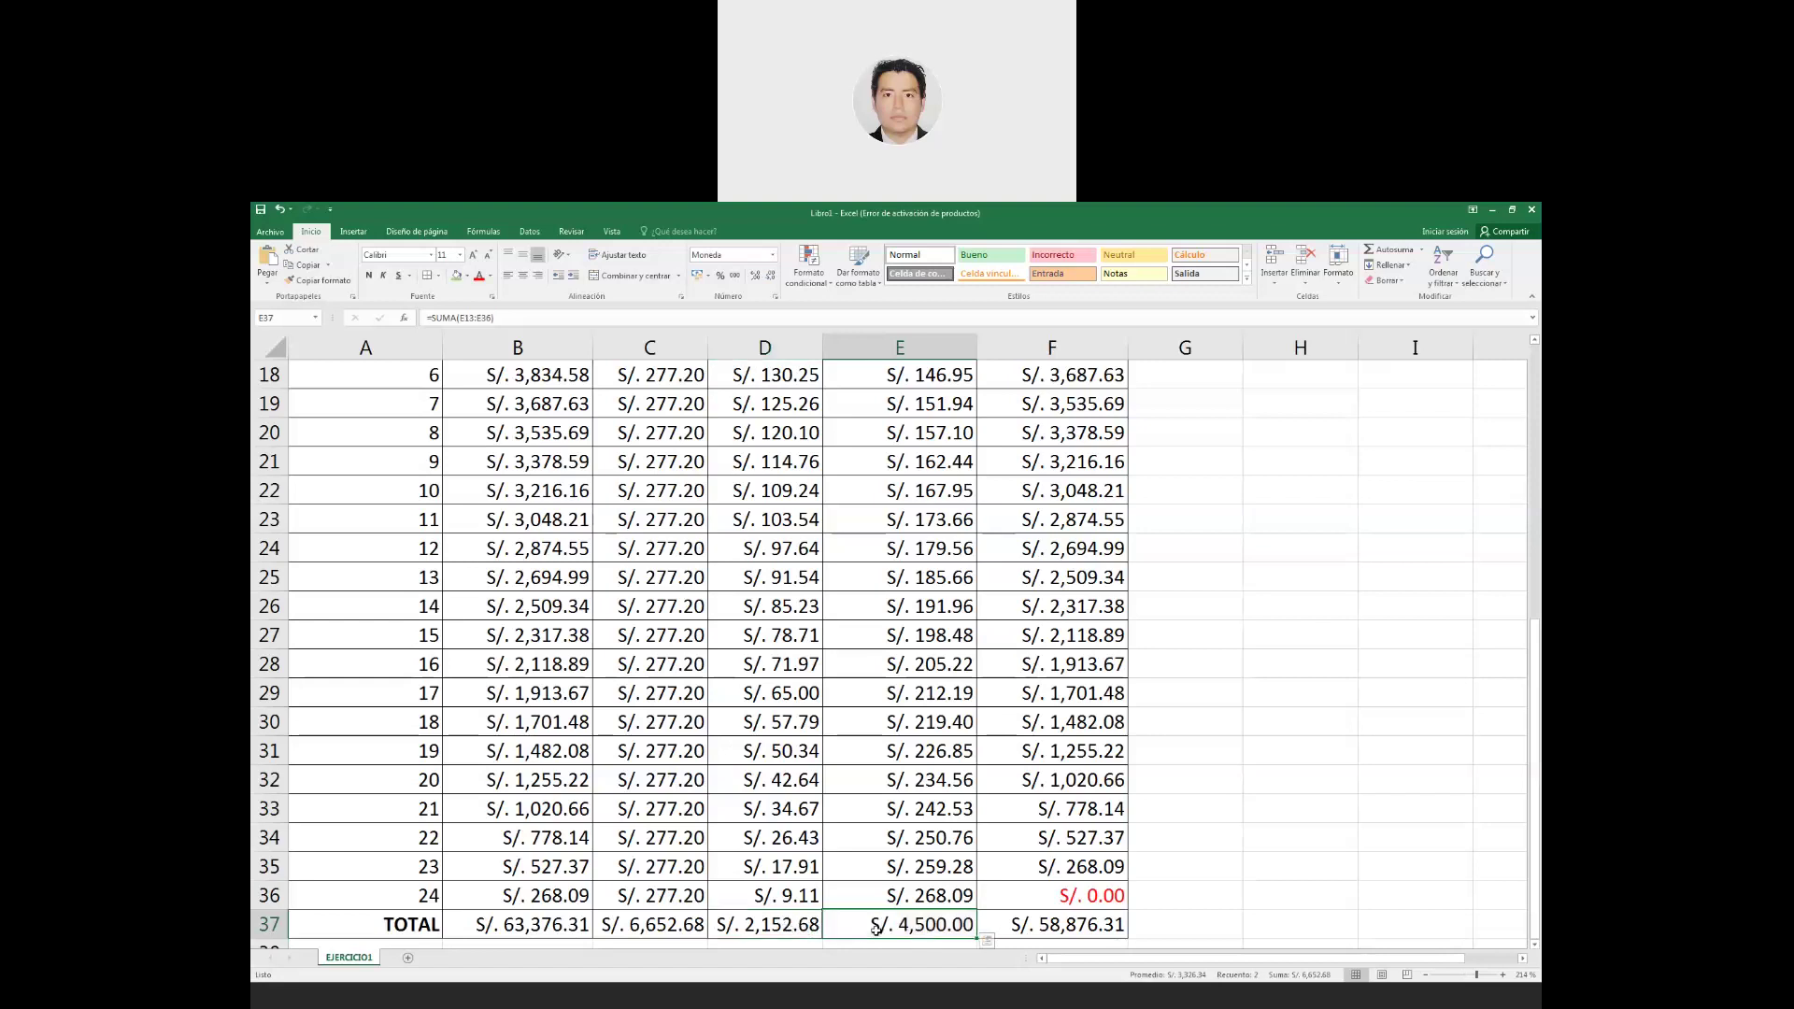
{"action": "scroll", "coordinate": [876, 883], "scroll_direction": "up", "scroll_amount": 1}
{"action": "scroll", "coordinate": [875, 882], "scroll_direction": "up", "scroll_amount": 3}
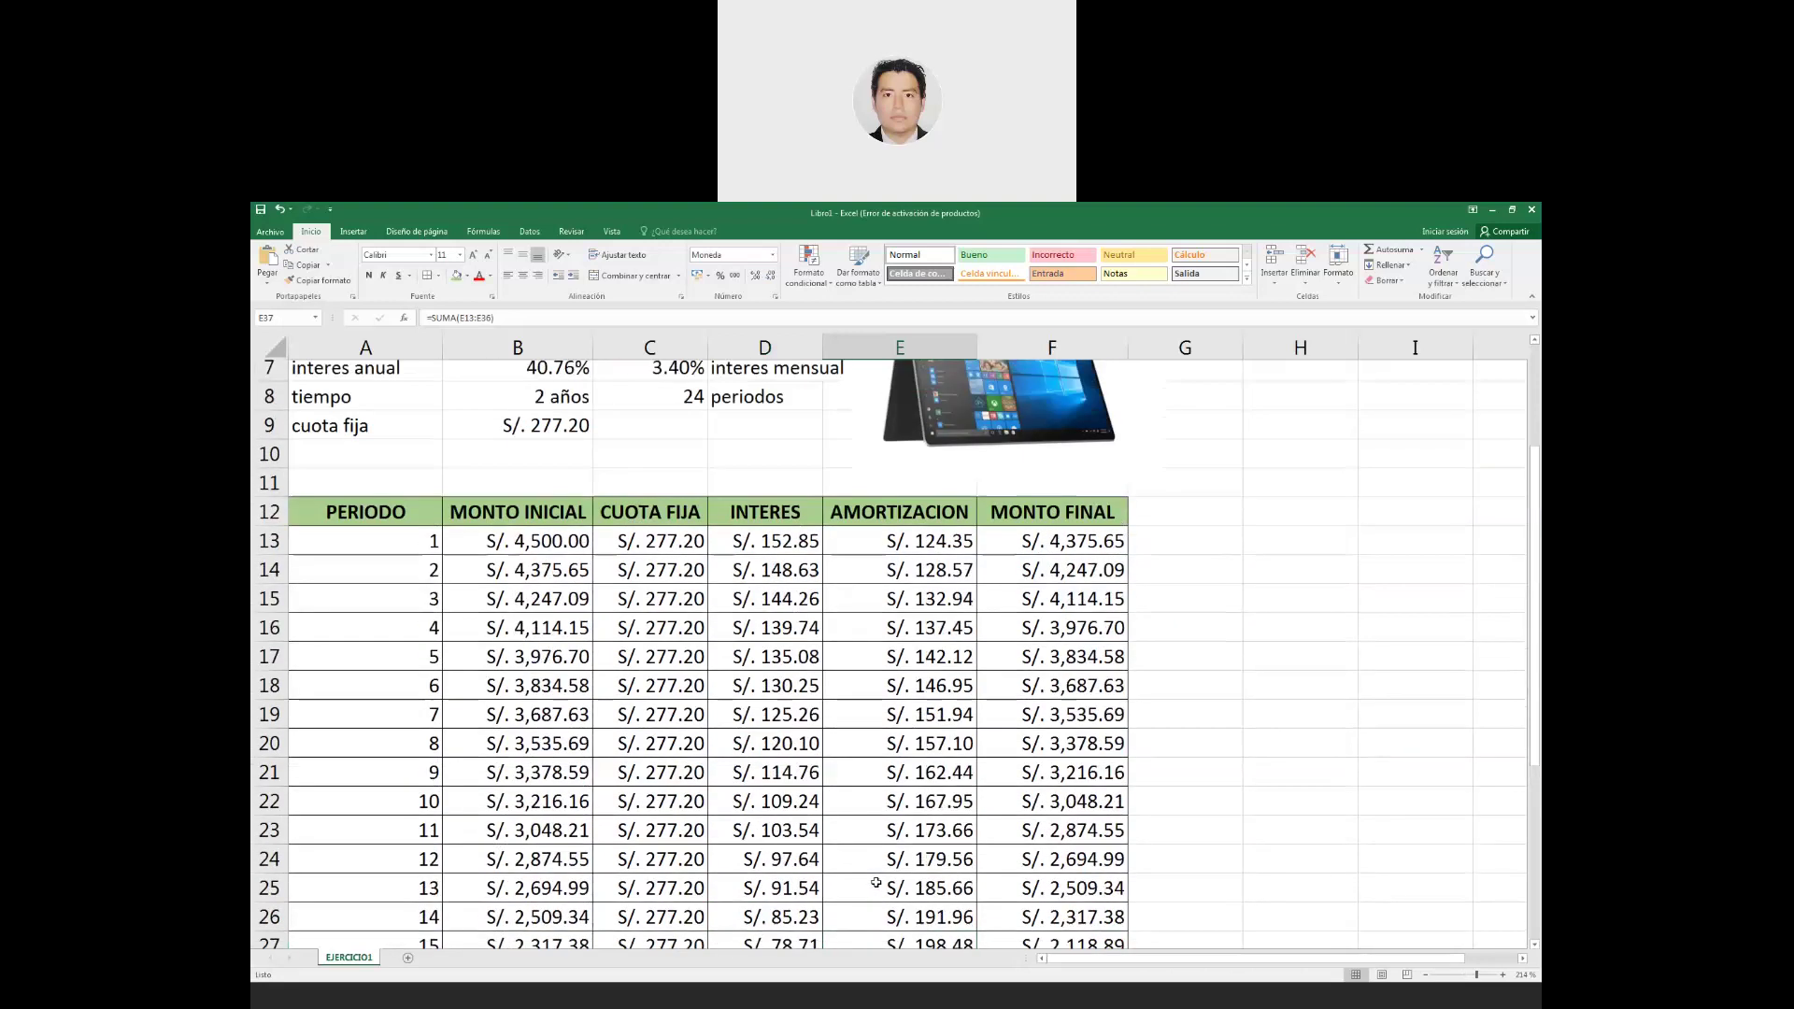
{"action": "scroll", "coordinate": [876, 882], "scroll_direction": "up", "scroll_amount": 1}
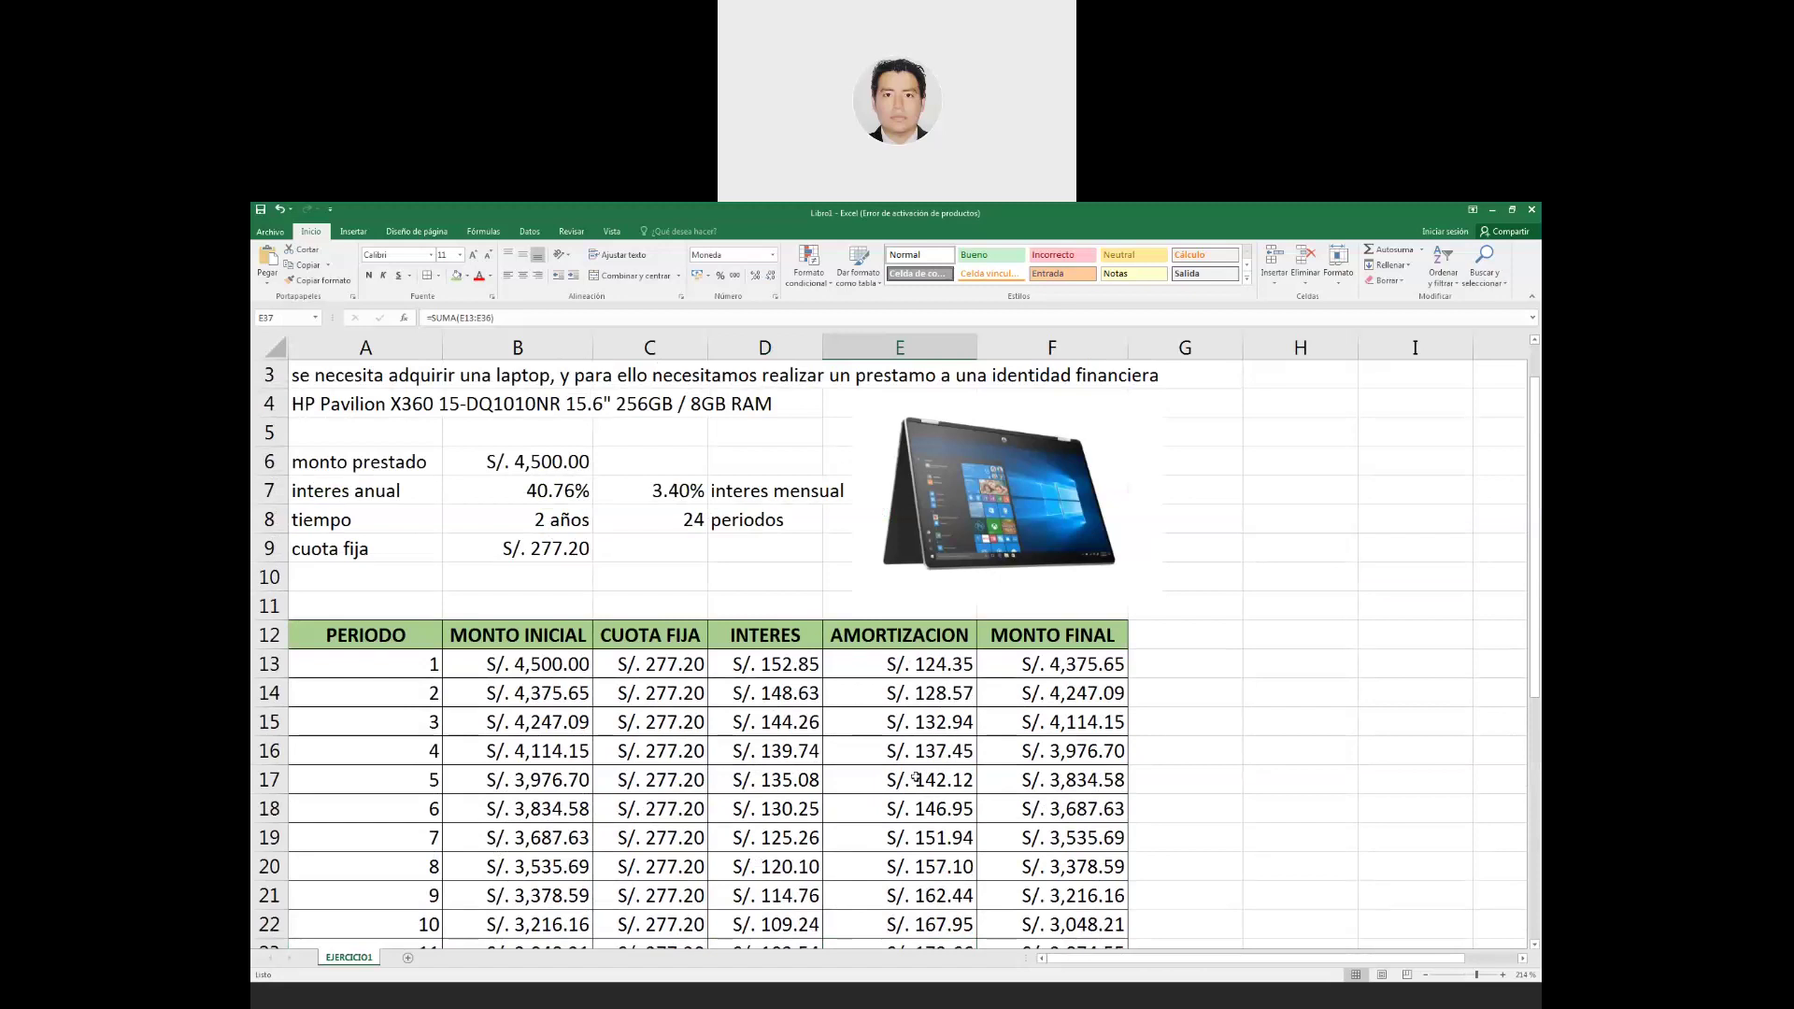
Move the laptop picture beside table rows 13–18 and select cell F5.
{"action": "left_click_drag", "start_coordinate": [1038, 539], "coordinate": [1338, 752]}
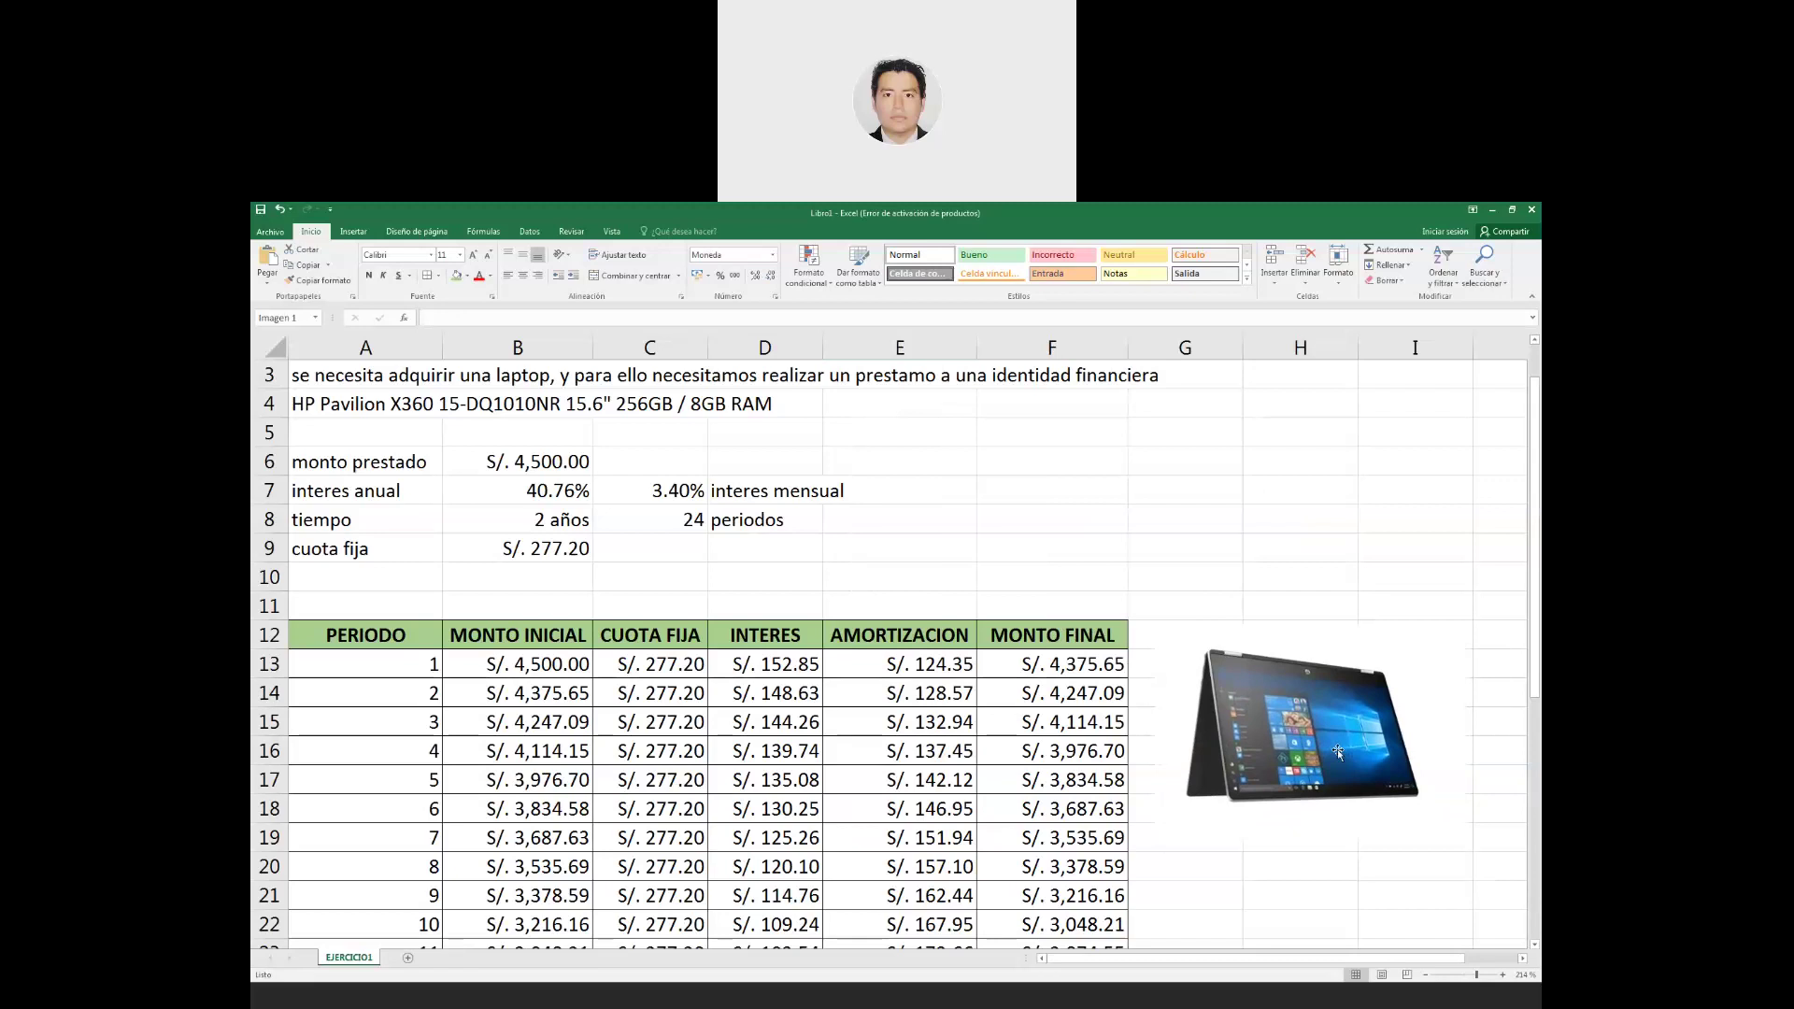
{"action": "left_click", "coordinate": [929, 433]}
{"action": "left_click", "coordinate": [1051, 461]}
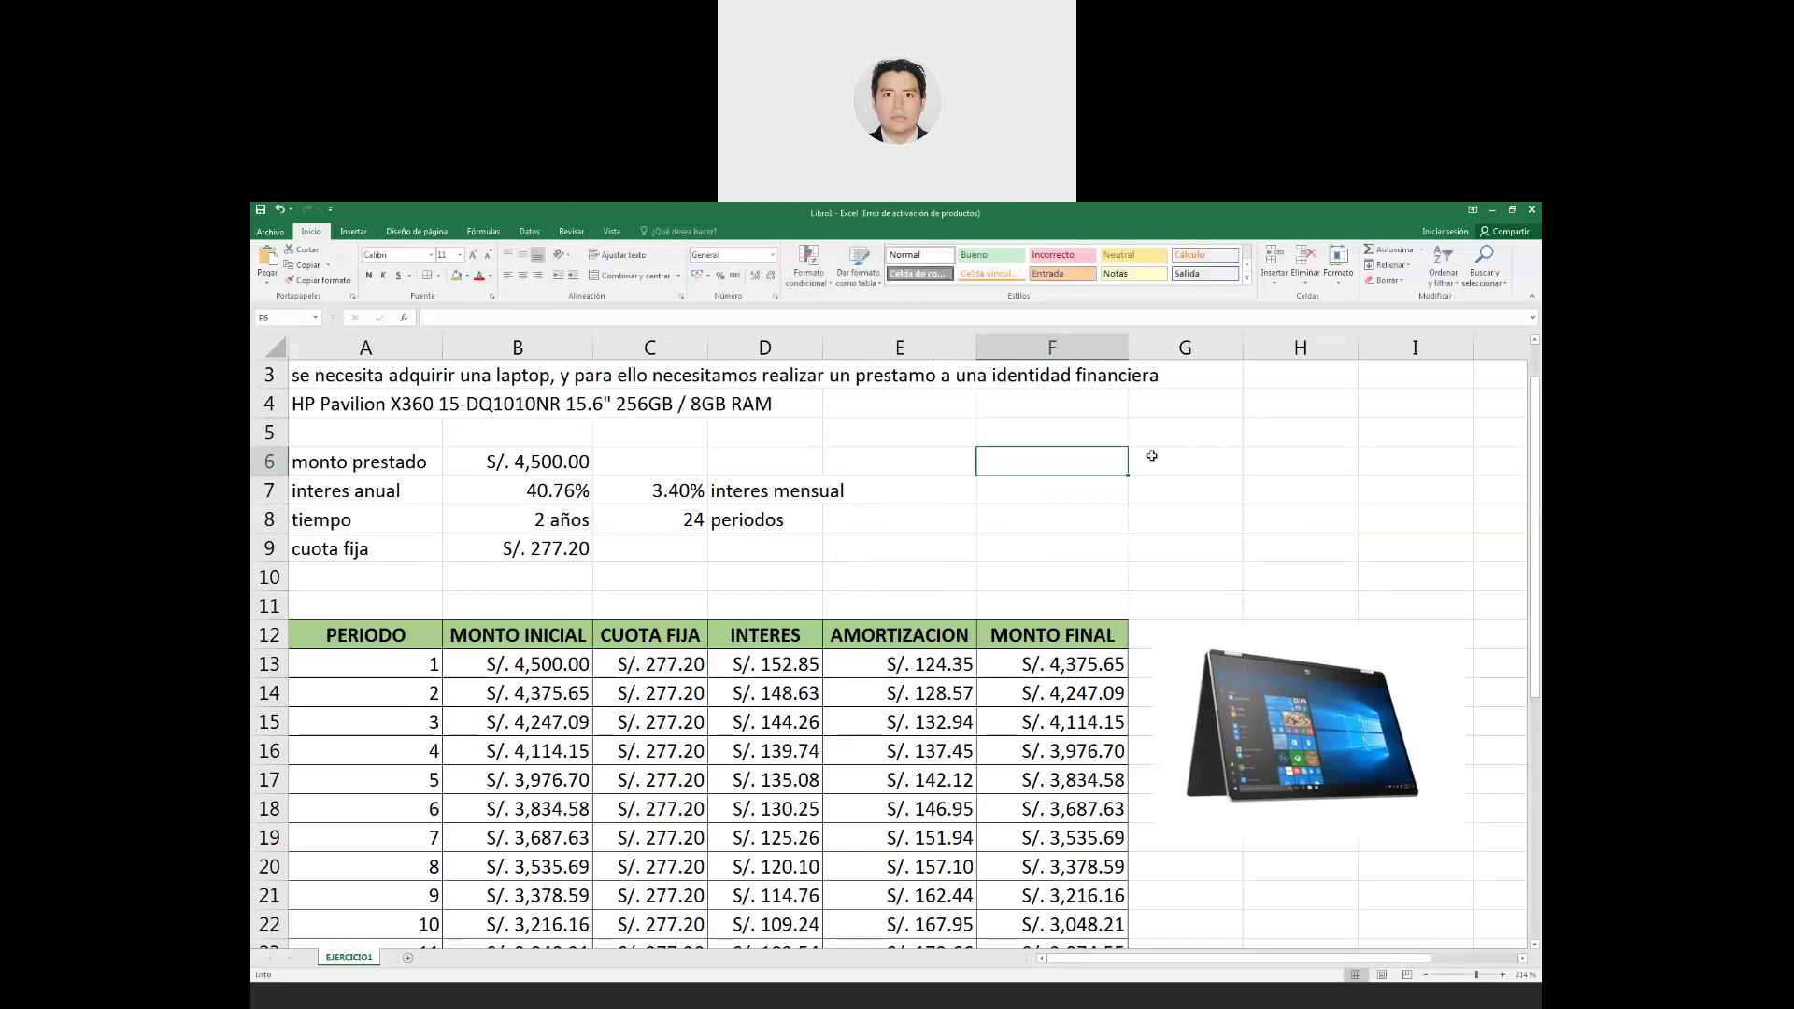
{"action": "left_click", "coordinate": [1065, 431]}
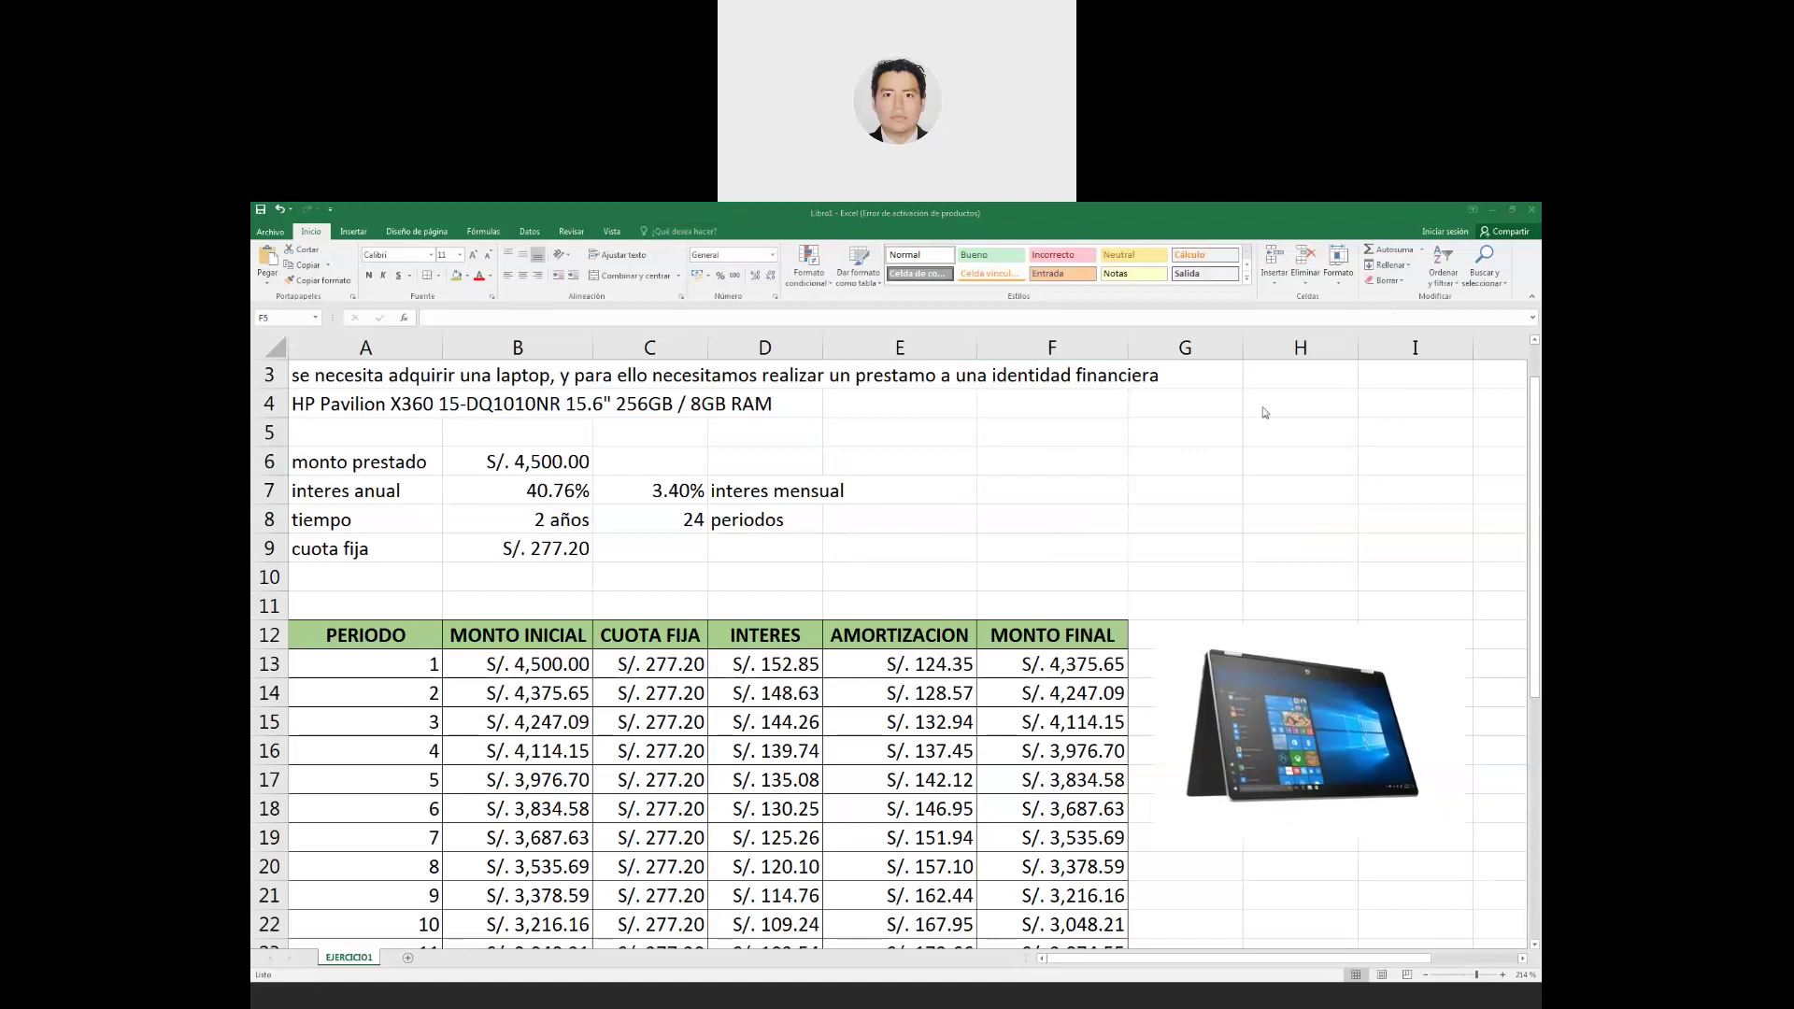
{"action": "left_click", "coordinate": [1028, 426]}
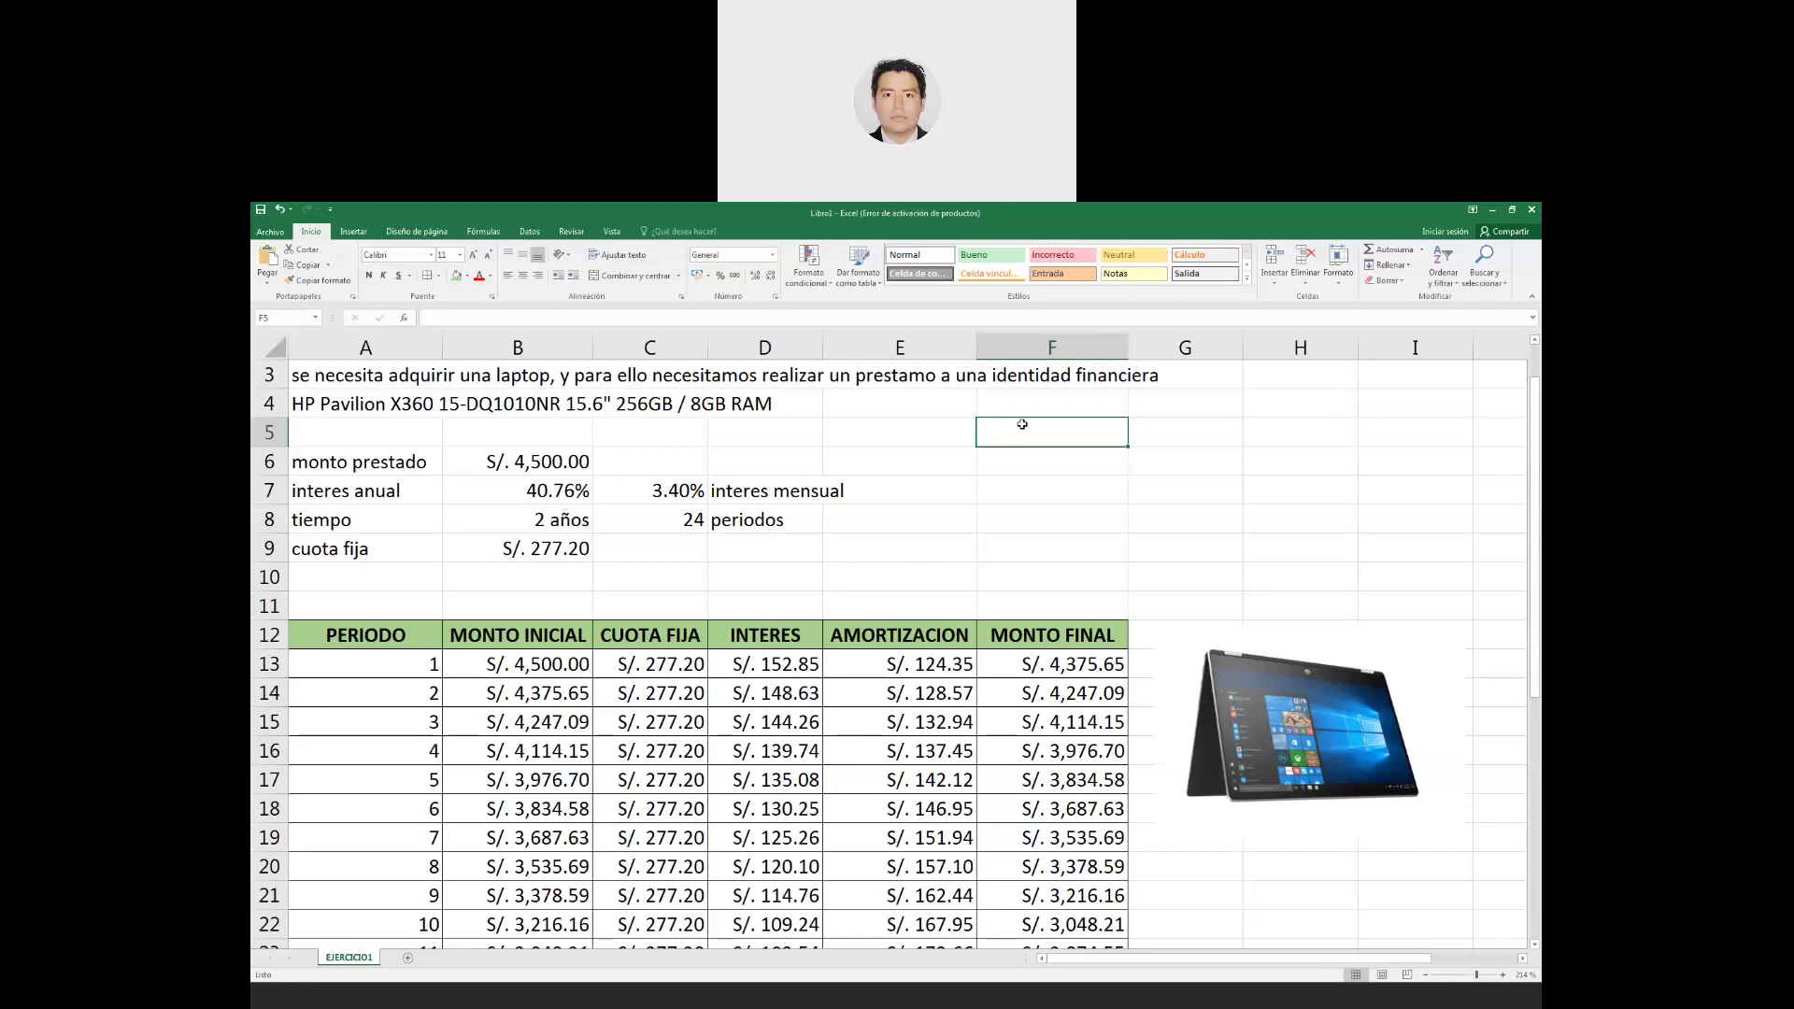
Enter the labels PERIODO, INTERES and AMORTIZACION in F5, F6 and F7.
{"action": "type", "text": "PERIODO"}
{"action": "key", "text": "Return"}
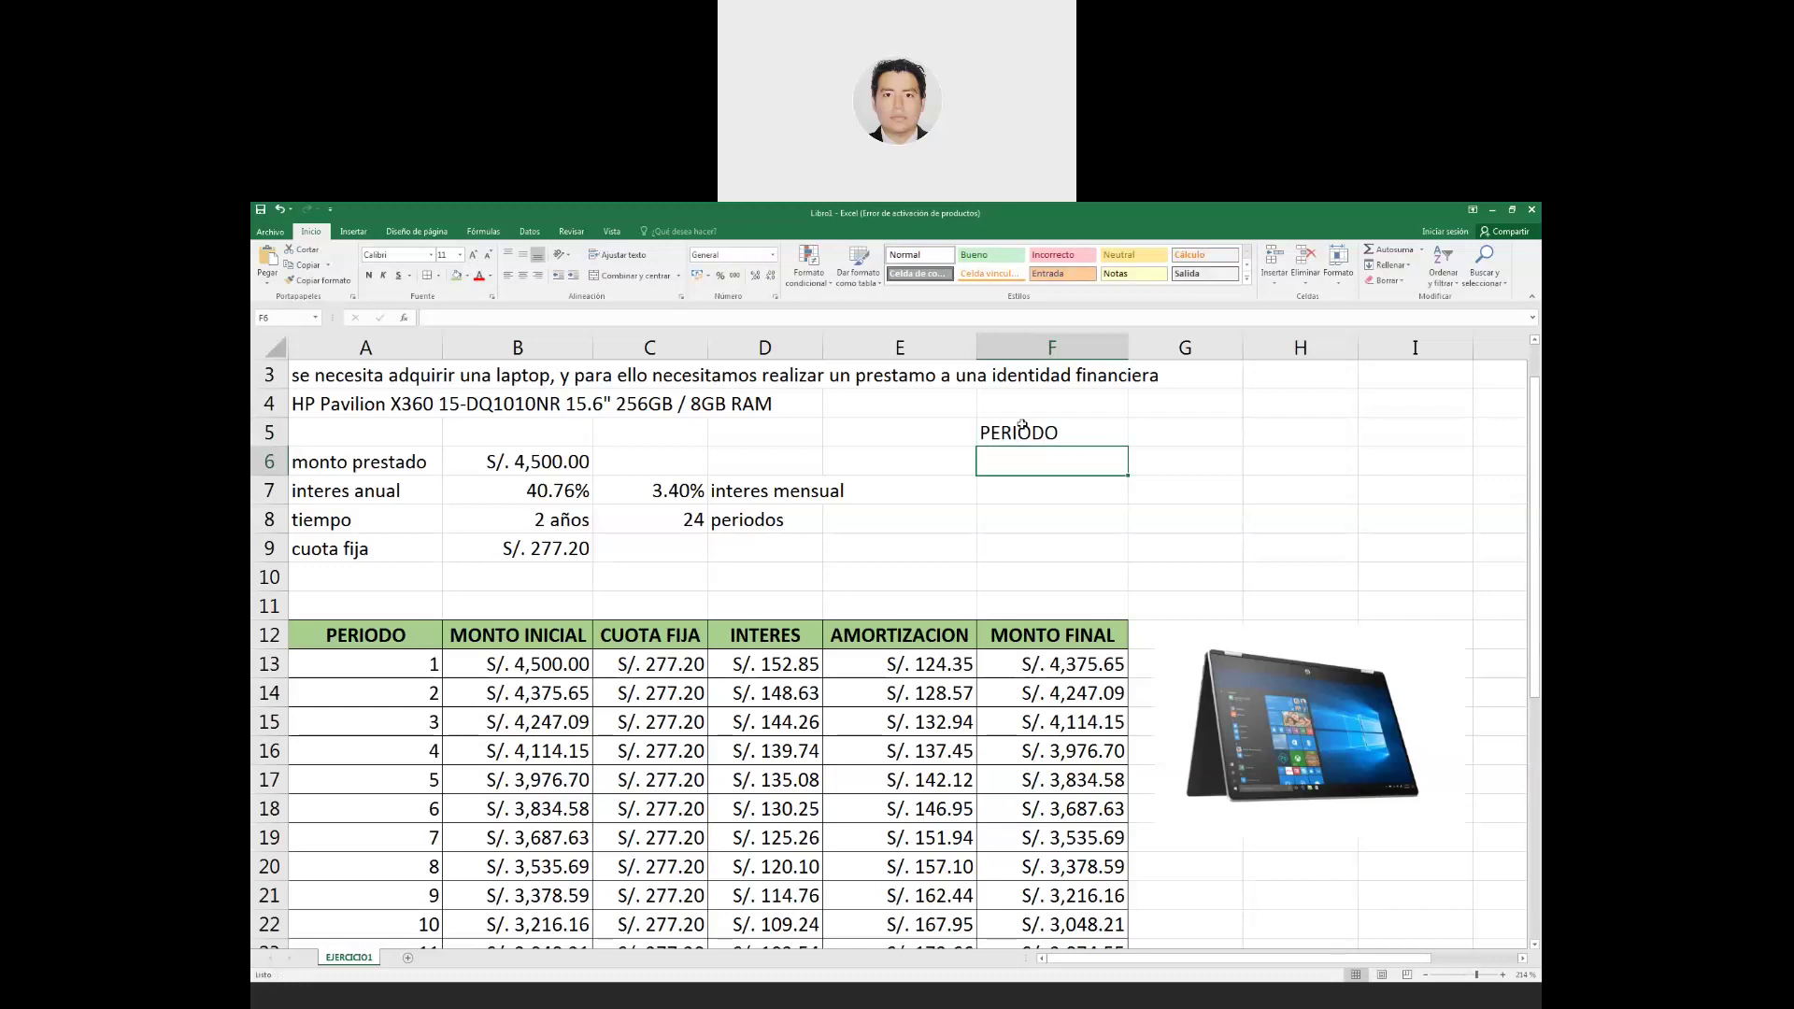
{"action": "type", "text": "INTERES"}
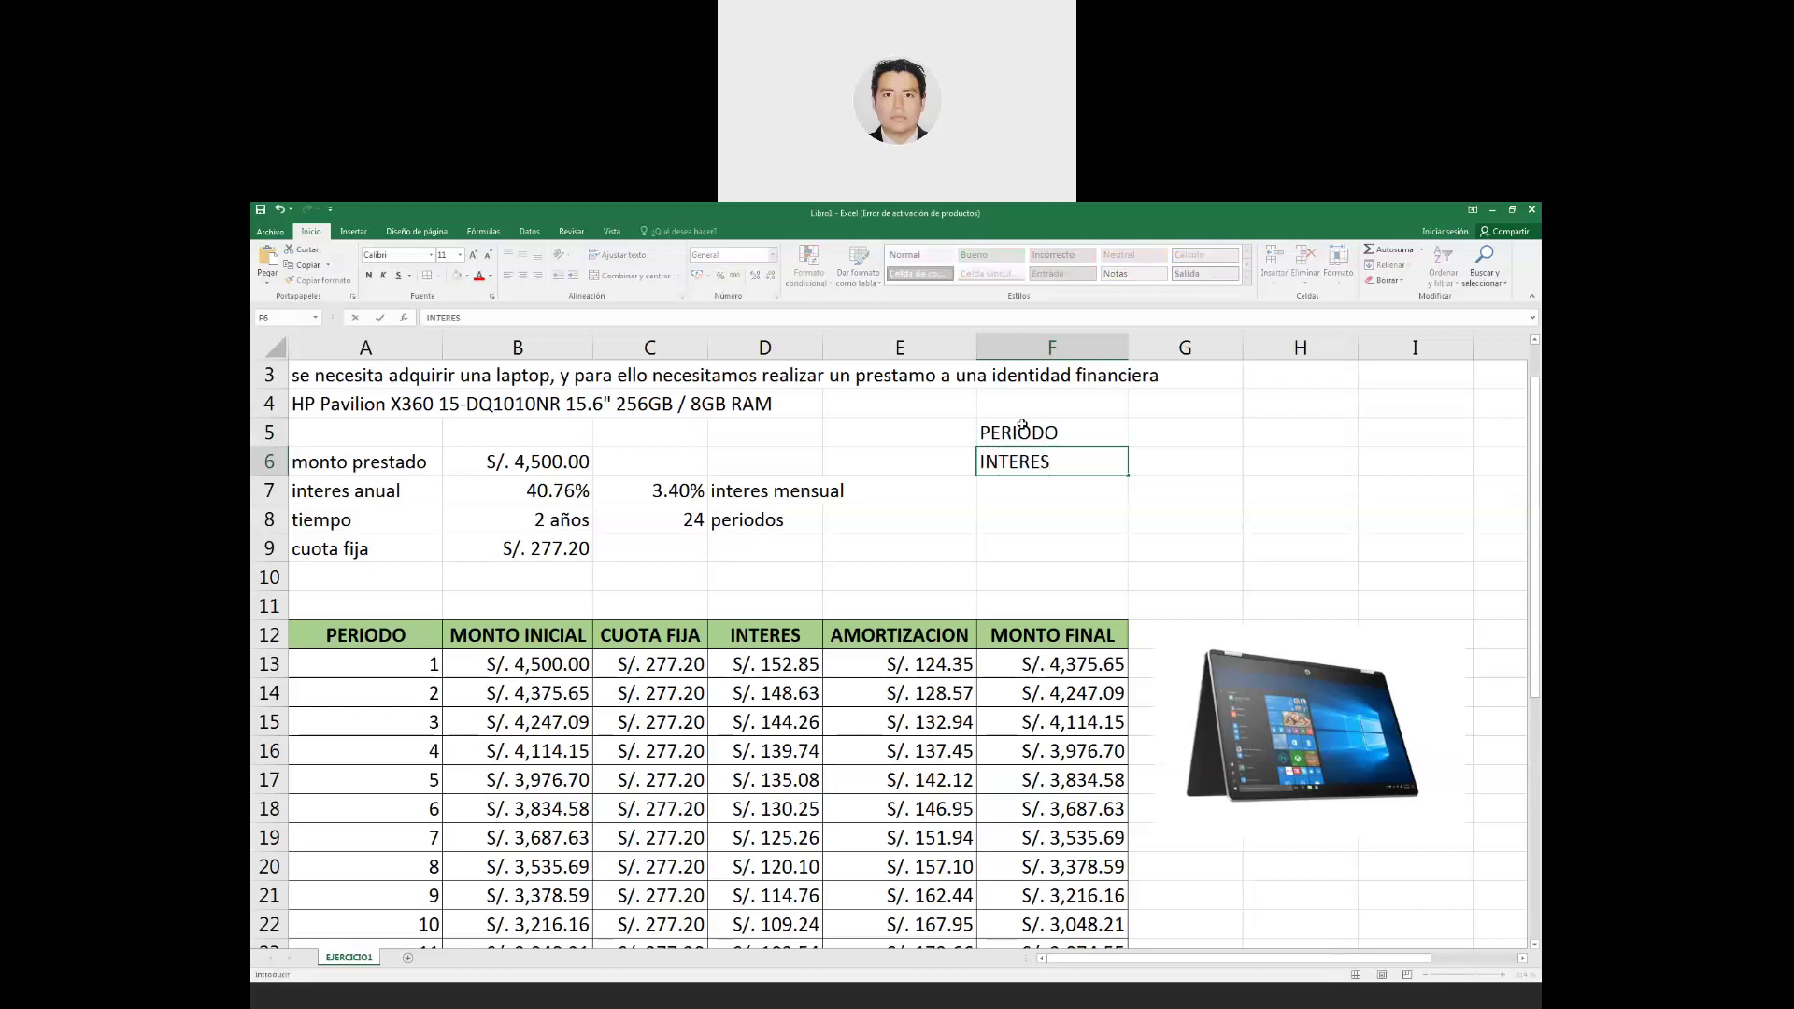
{"action": "key", "text": "Return"}
{"action": "type", "text": "AMORTIZACION"}
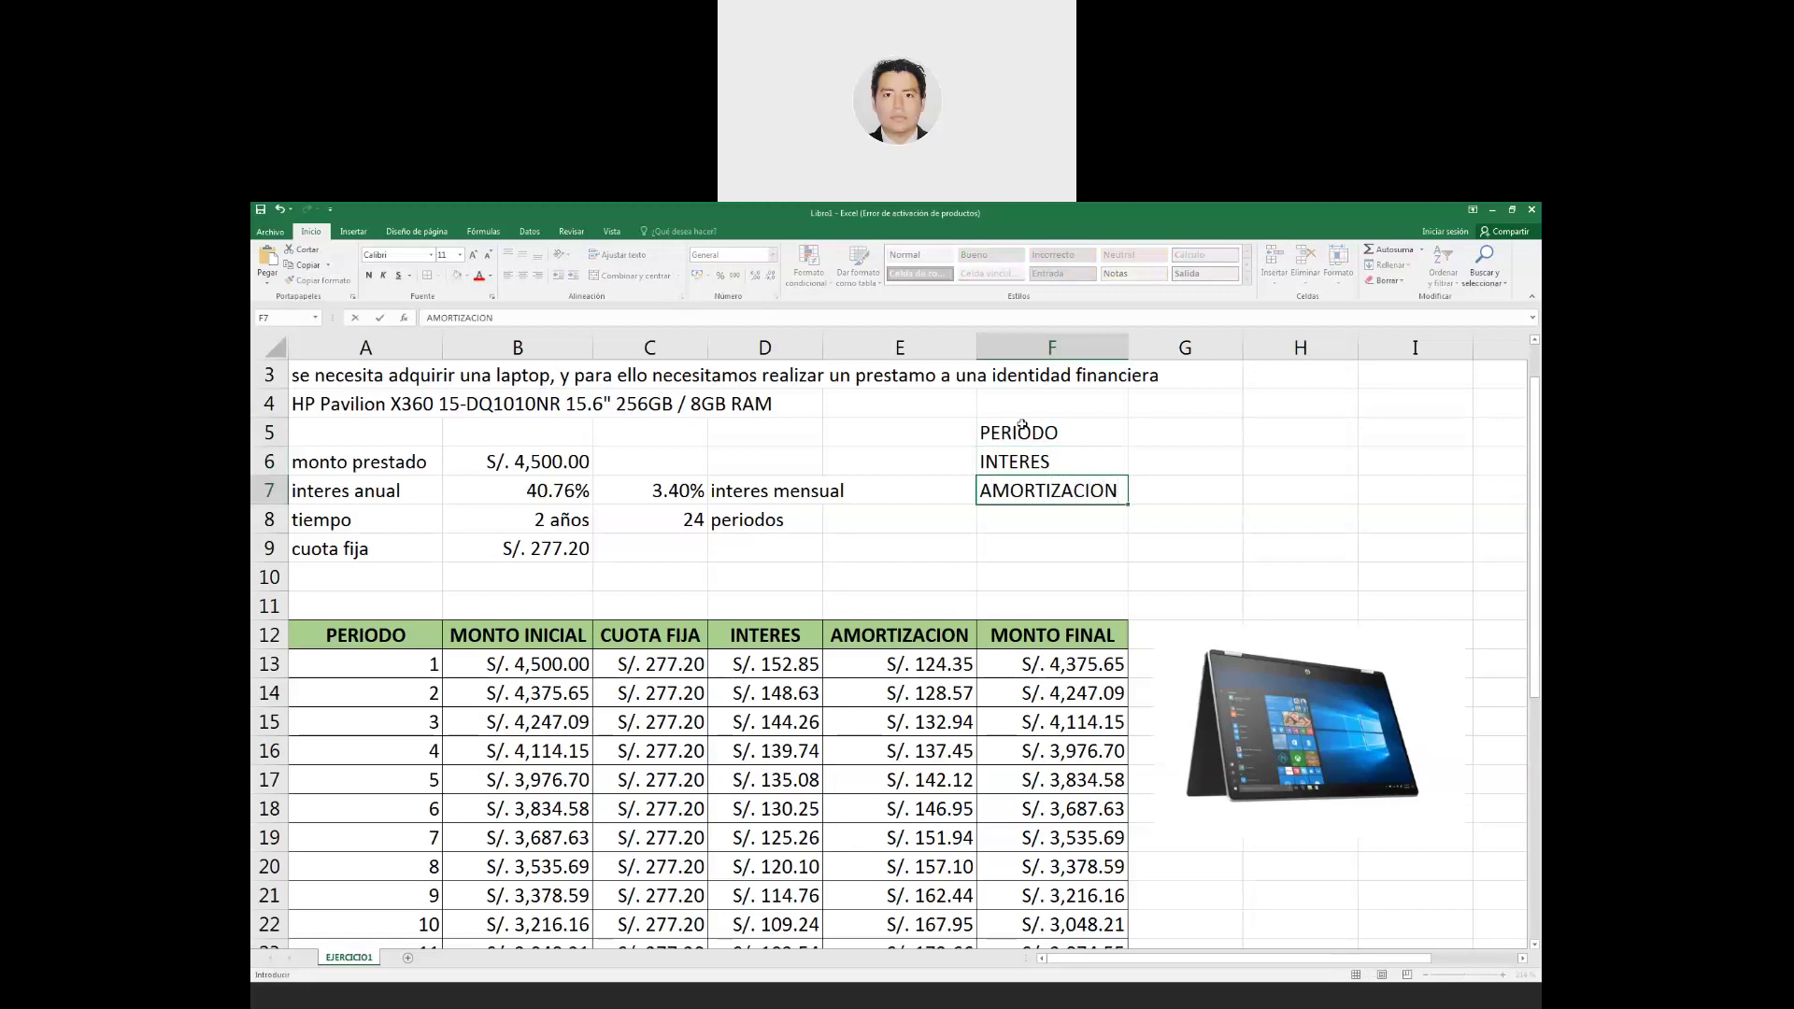
{"action": "key", "text": "Return"}
Try a trial period value of 2 in G5, then clear it and reselect G5.
{"action": "key", "text": "Up"}
{"action": "key", "text": "Up"}
{"action": "key", "text": "Up"}
{"action": "key", "text": "Right"}
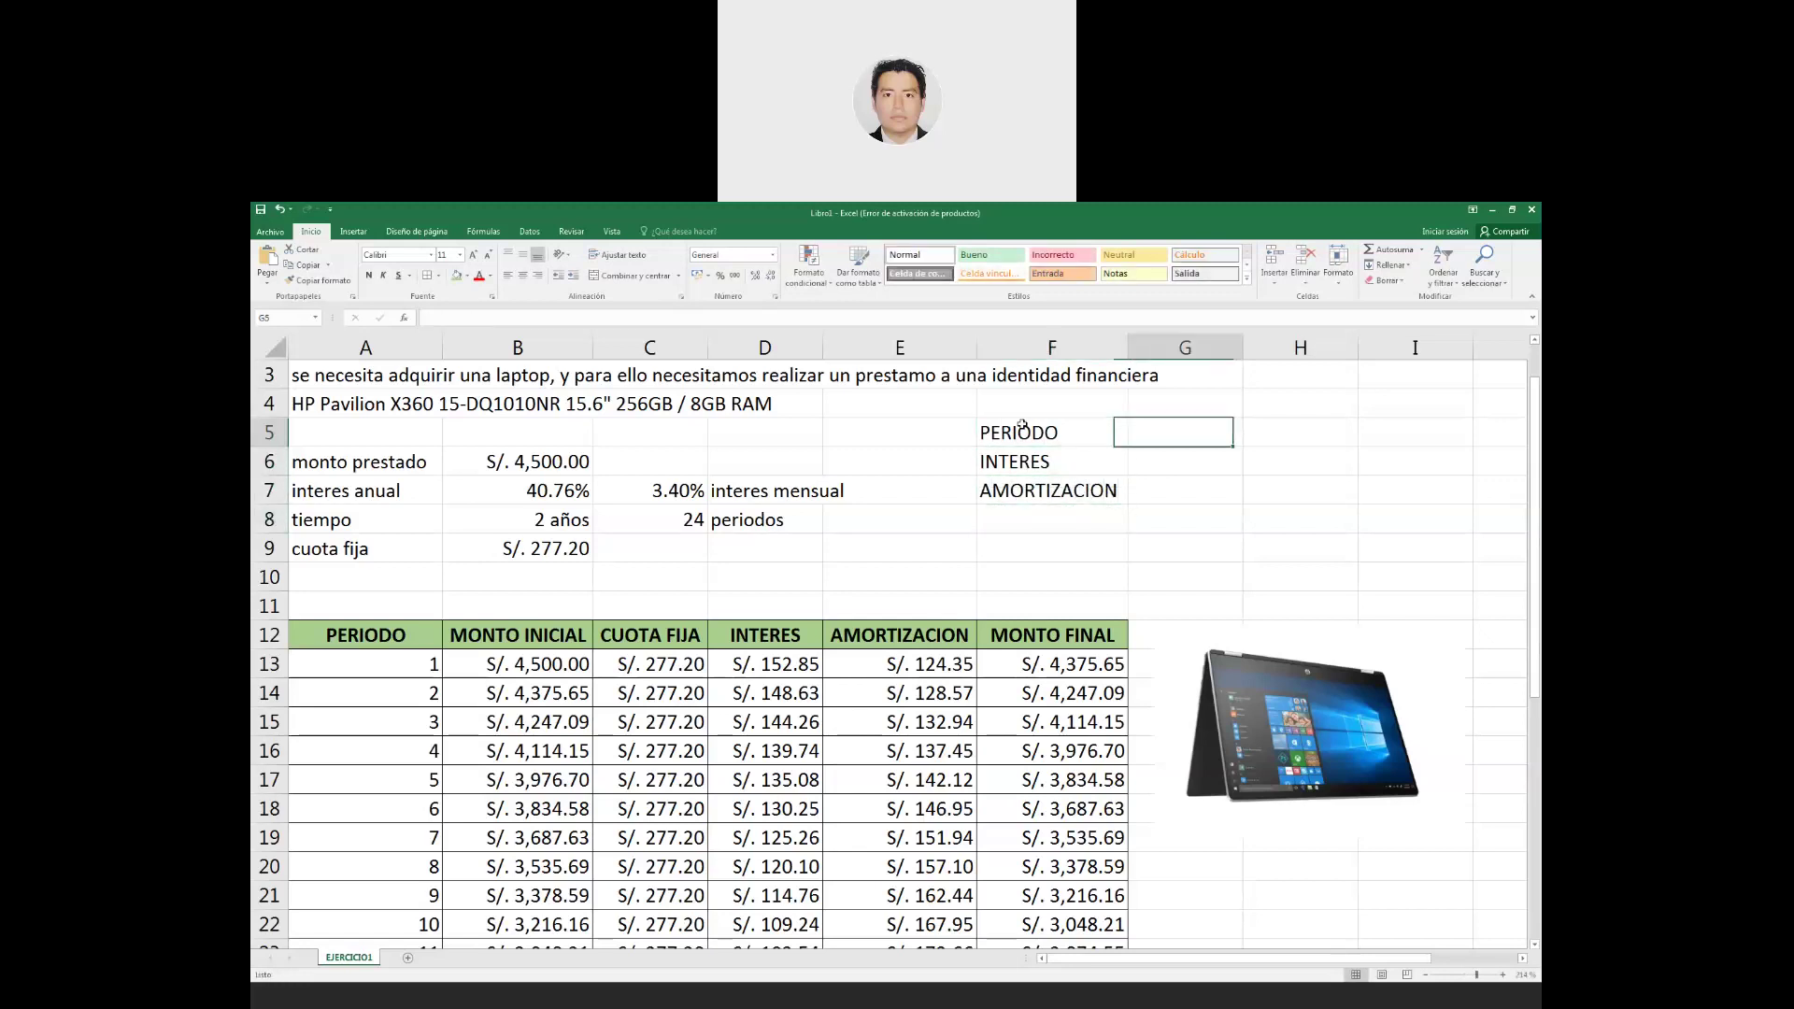
{"action": "key", "text": "Down"}
{"action": "key", "text": "Up"}
{"action": "key", "text": "Down"}
{"action": "key", "text": "Up"}
{"action": "type", "text": "1"}
{"action": "key", "text": "BackSpace"}
{"action": "type", "text": "2"}
{"action": "key", "text": "ctrl+Return"}
{"action": "left_click", "coordinate": [1200, 456]}
{"action": "left_click", "coordinate": [1205, 427]}
{"action": "key", "text": "Delete"}
{"action": "key", "text": "Return"}
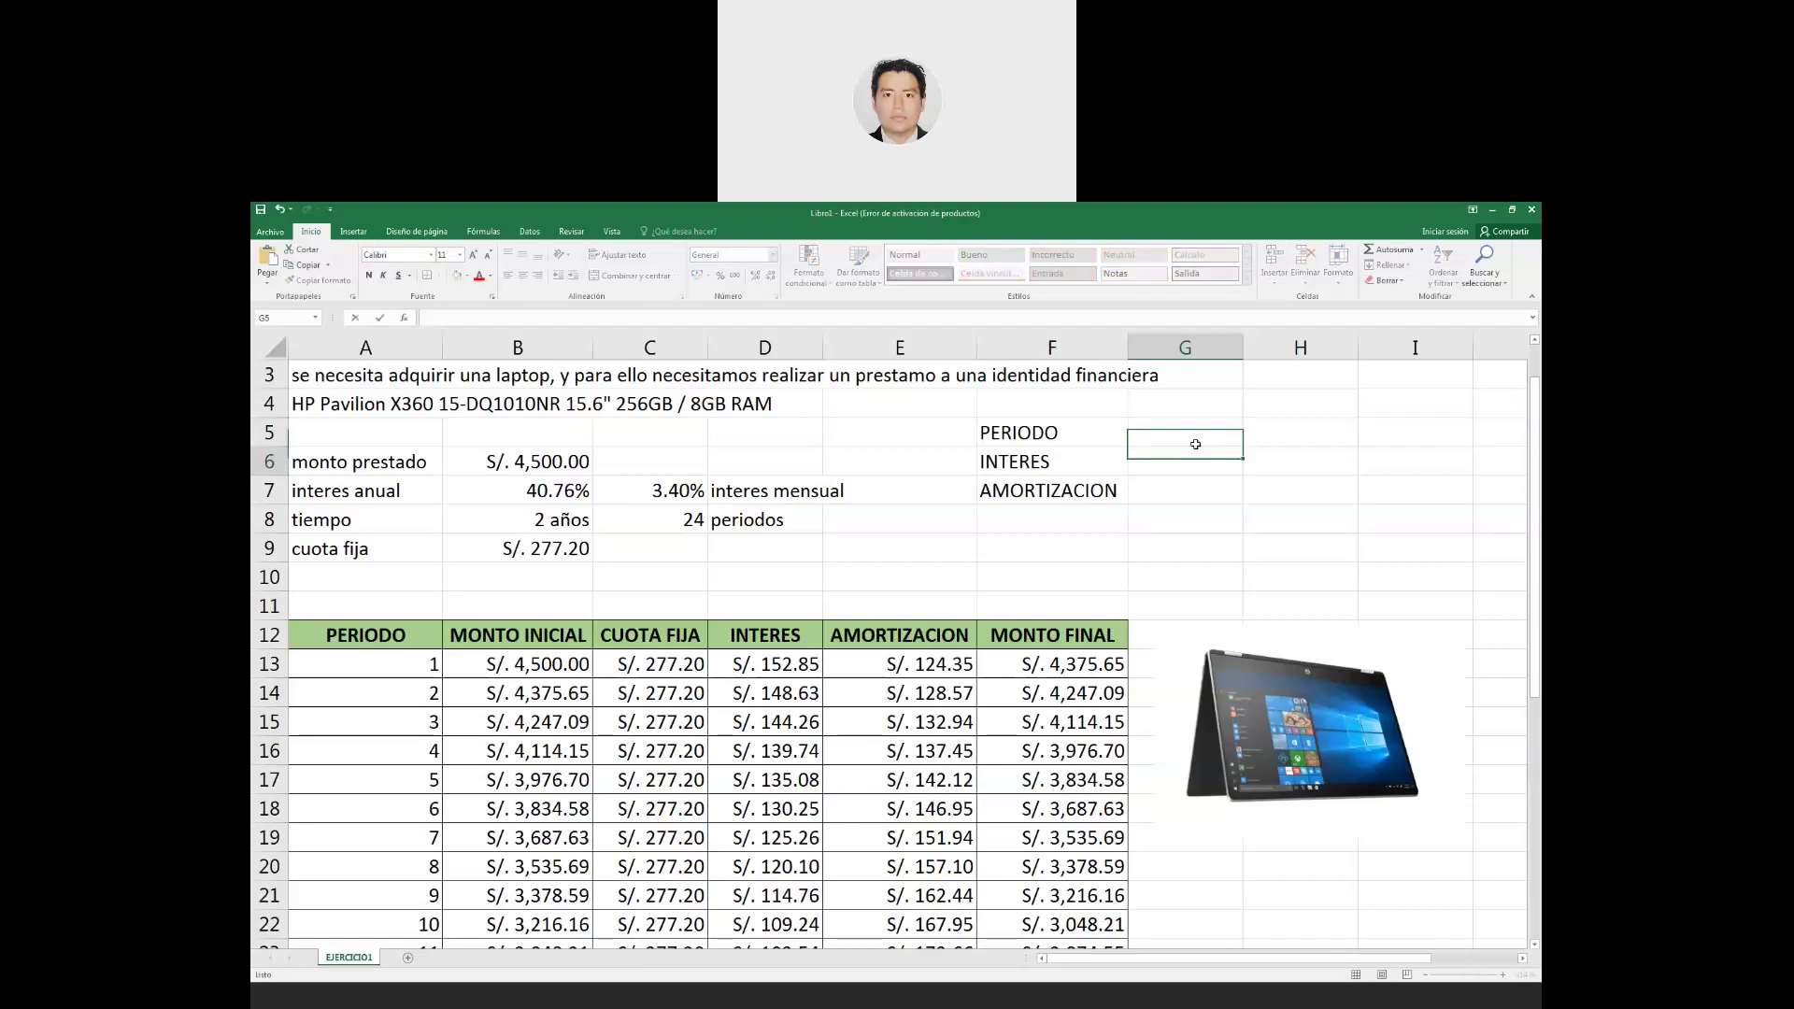
{"action": "left_click", "coordinate": [1195, 444]}
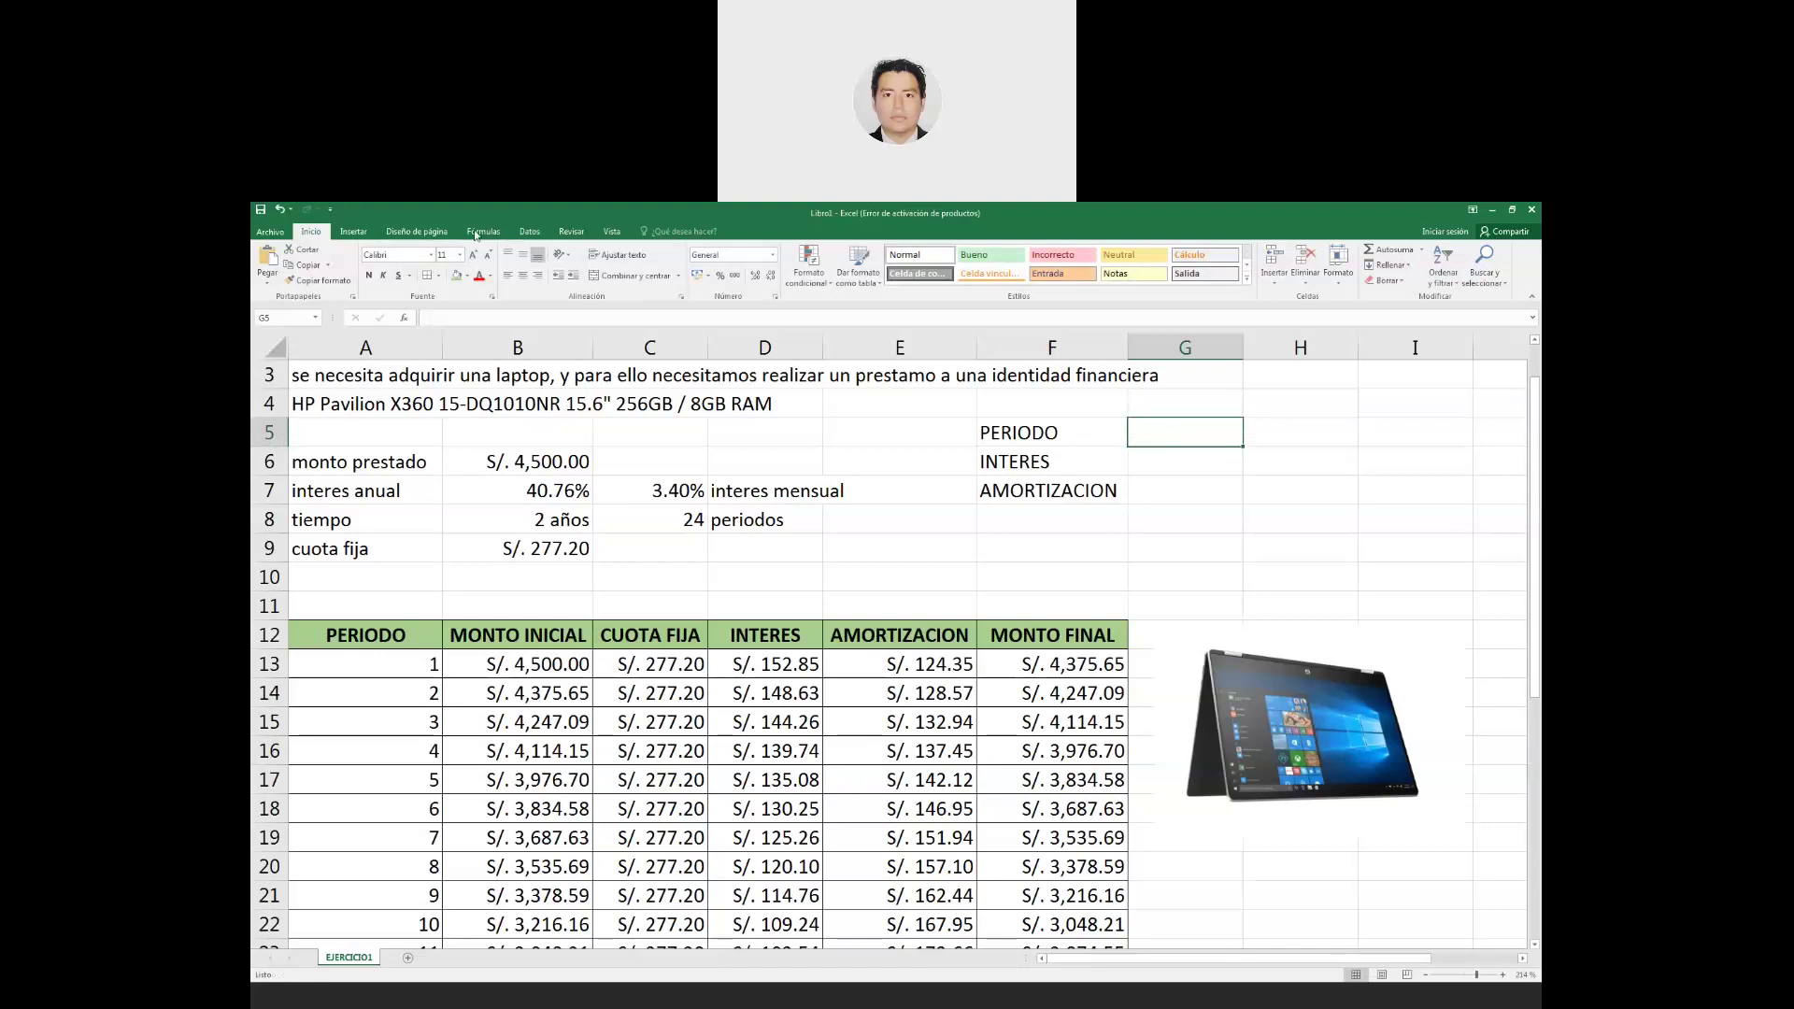
Add a data validation list to G5 sourced from the period numbers A13:A36.
{"action": "left_click", "coordinate": [529, 232]}
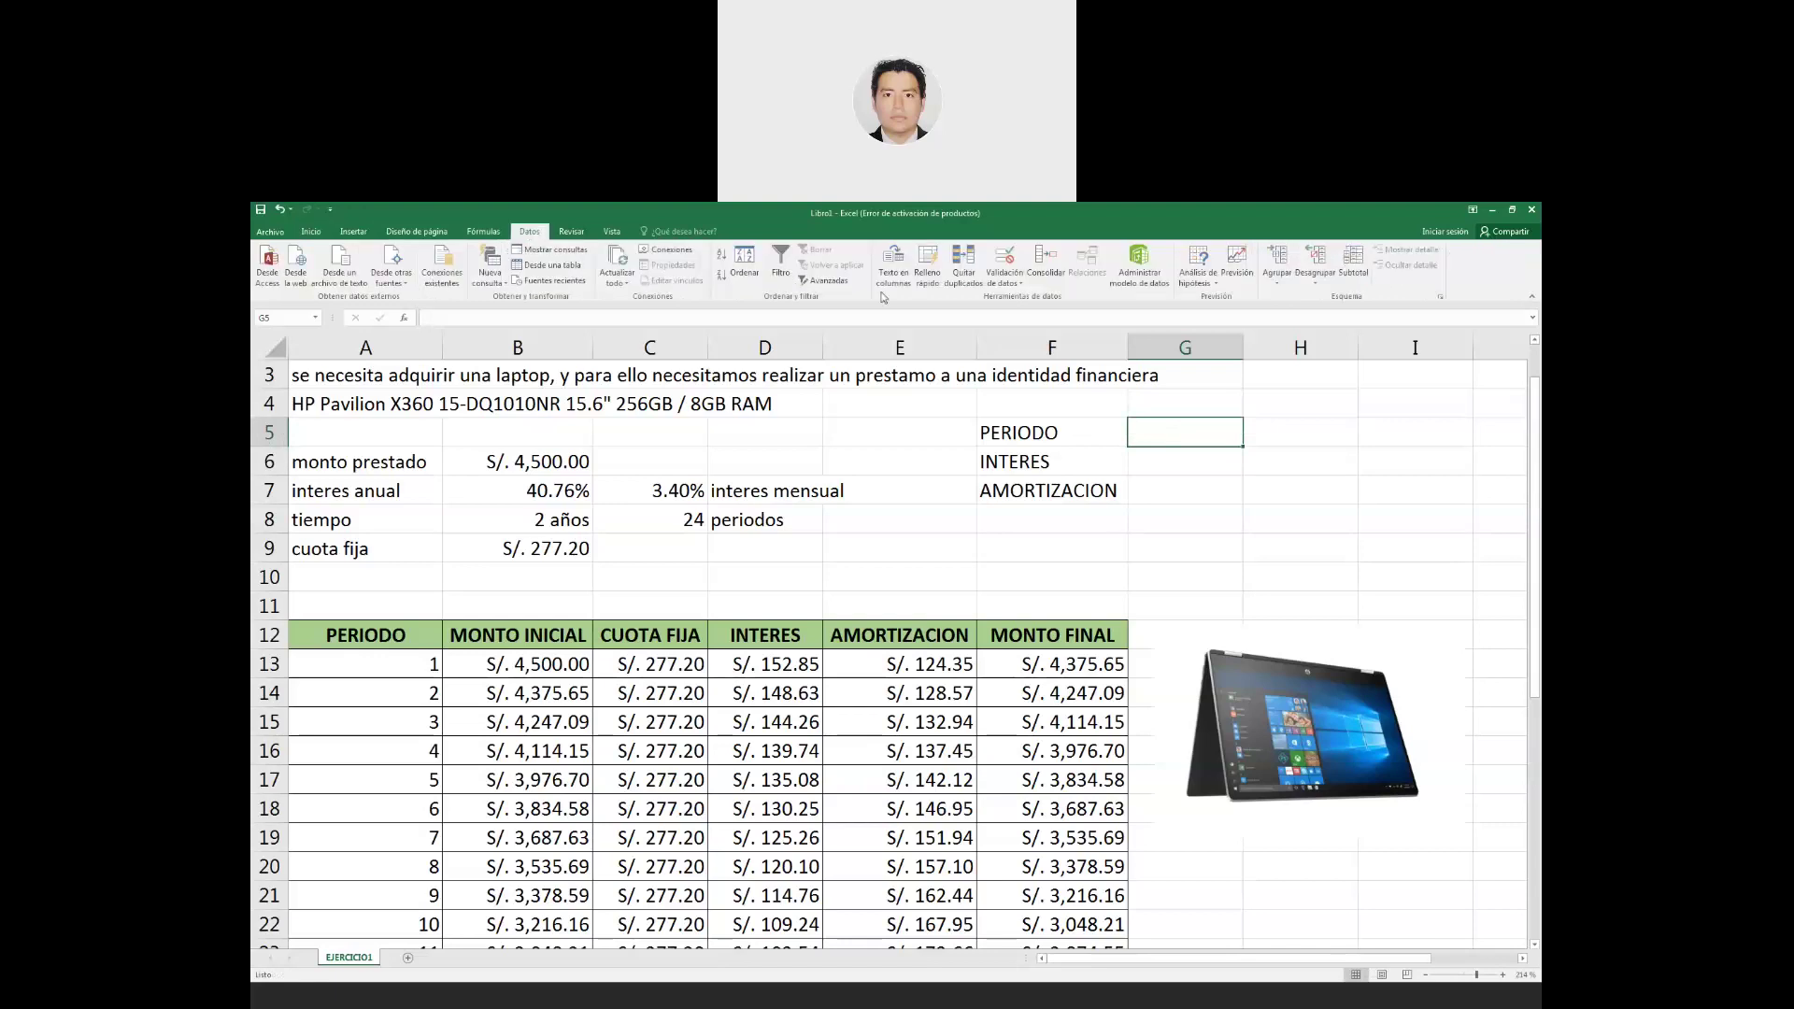
{"action": "left_click", "coordinate": [1005, 279]}
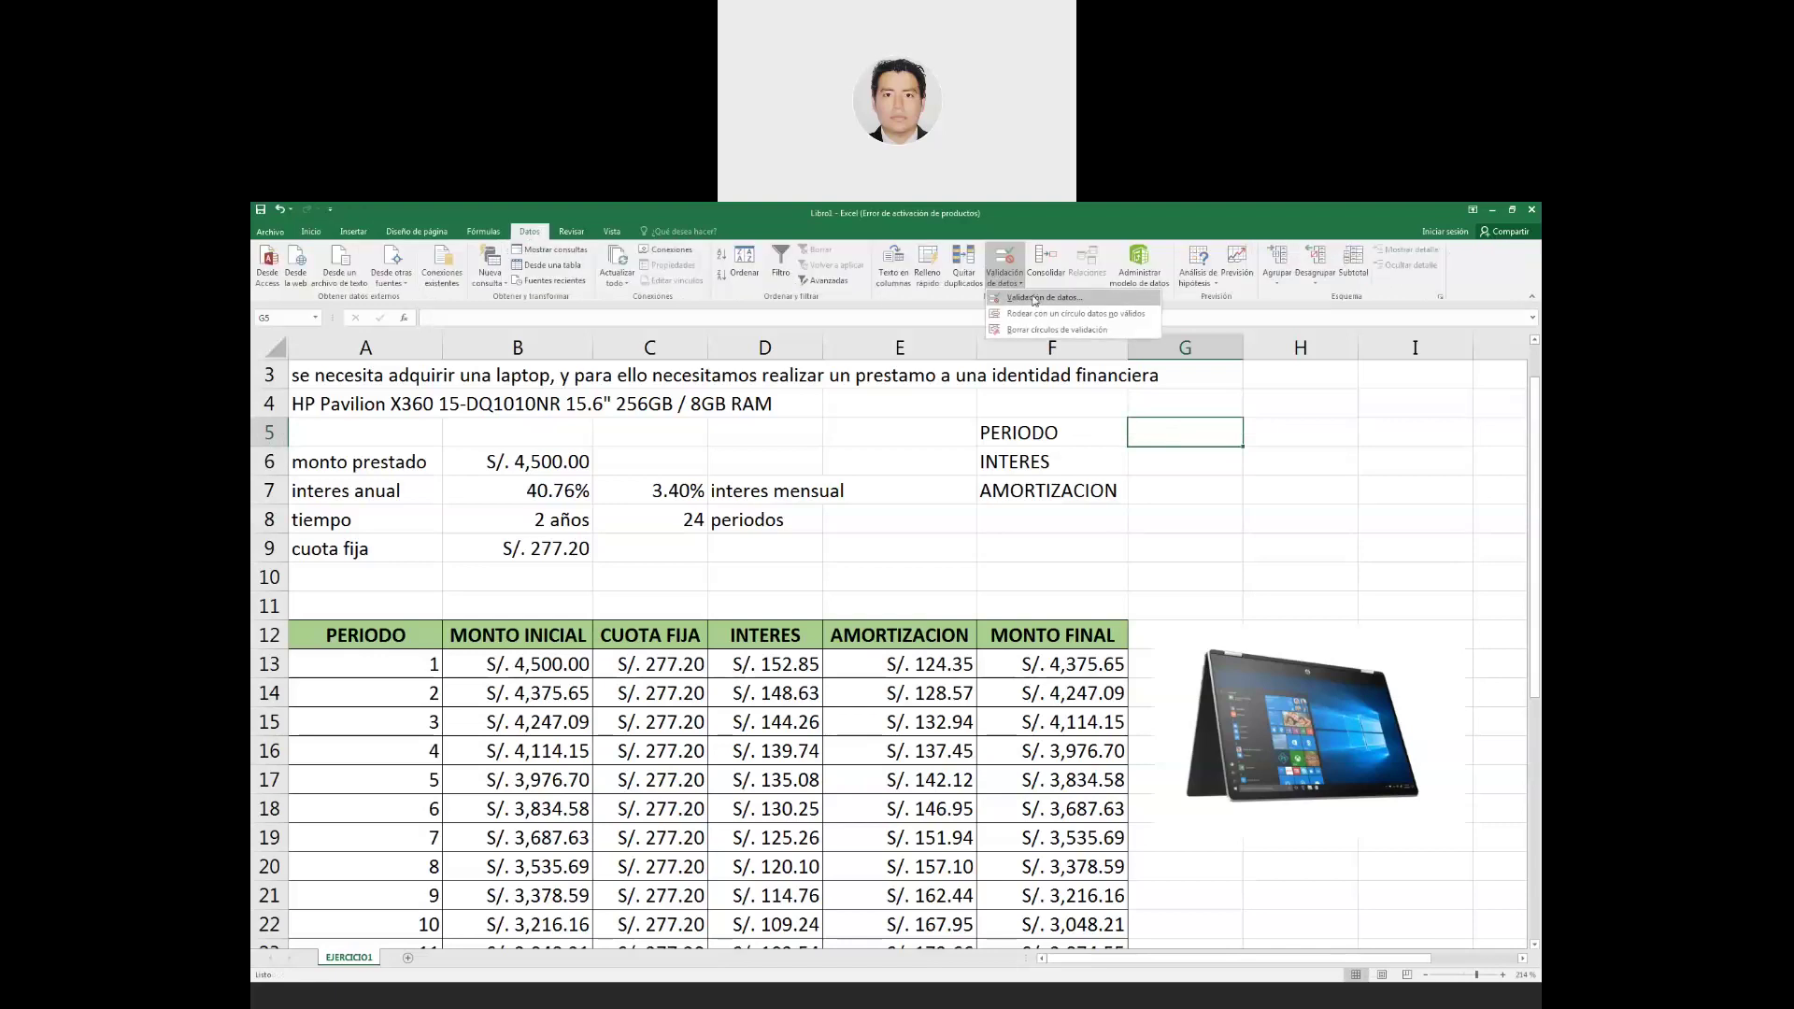
{"action": "left_click", "coordinate": [1034, 300]}
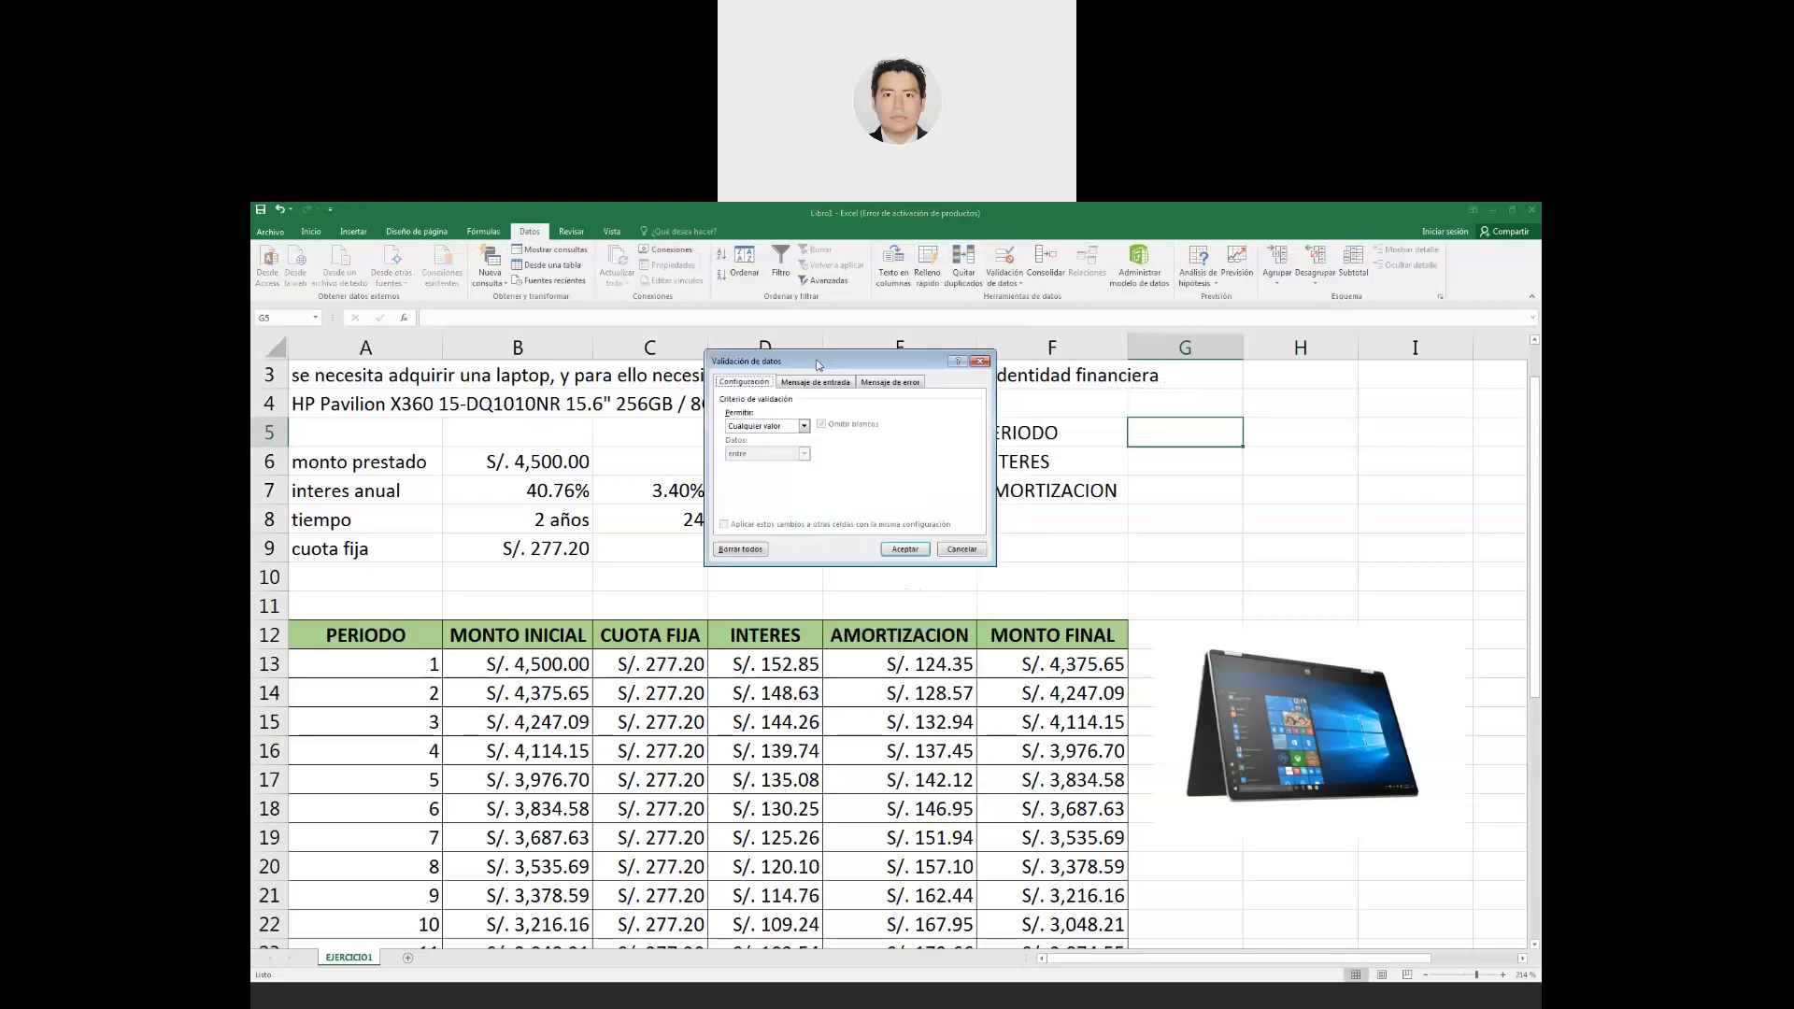
{"action": "left_click", "coordinate": [802, 426]}
{"action": "left_click", "coordinate": [762, 464]}
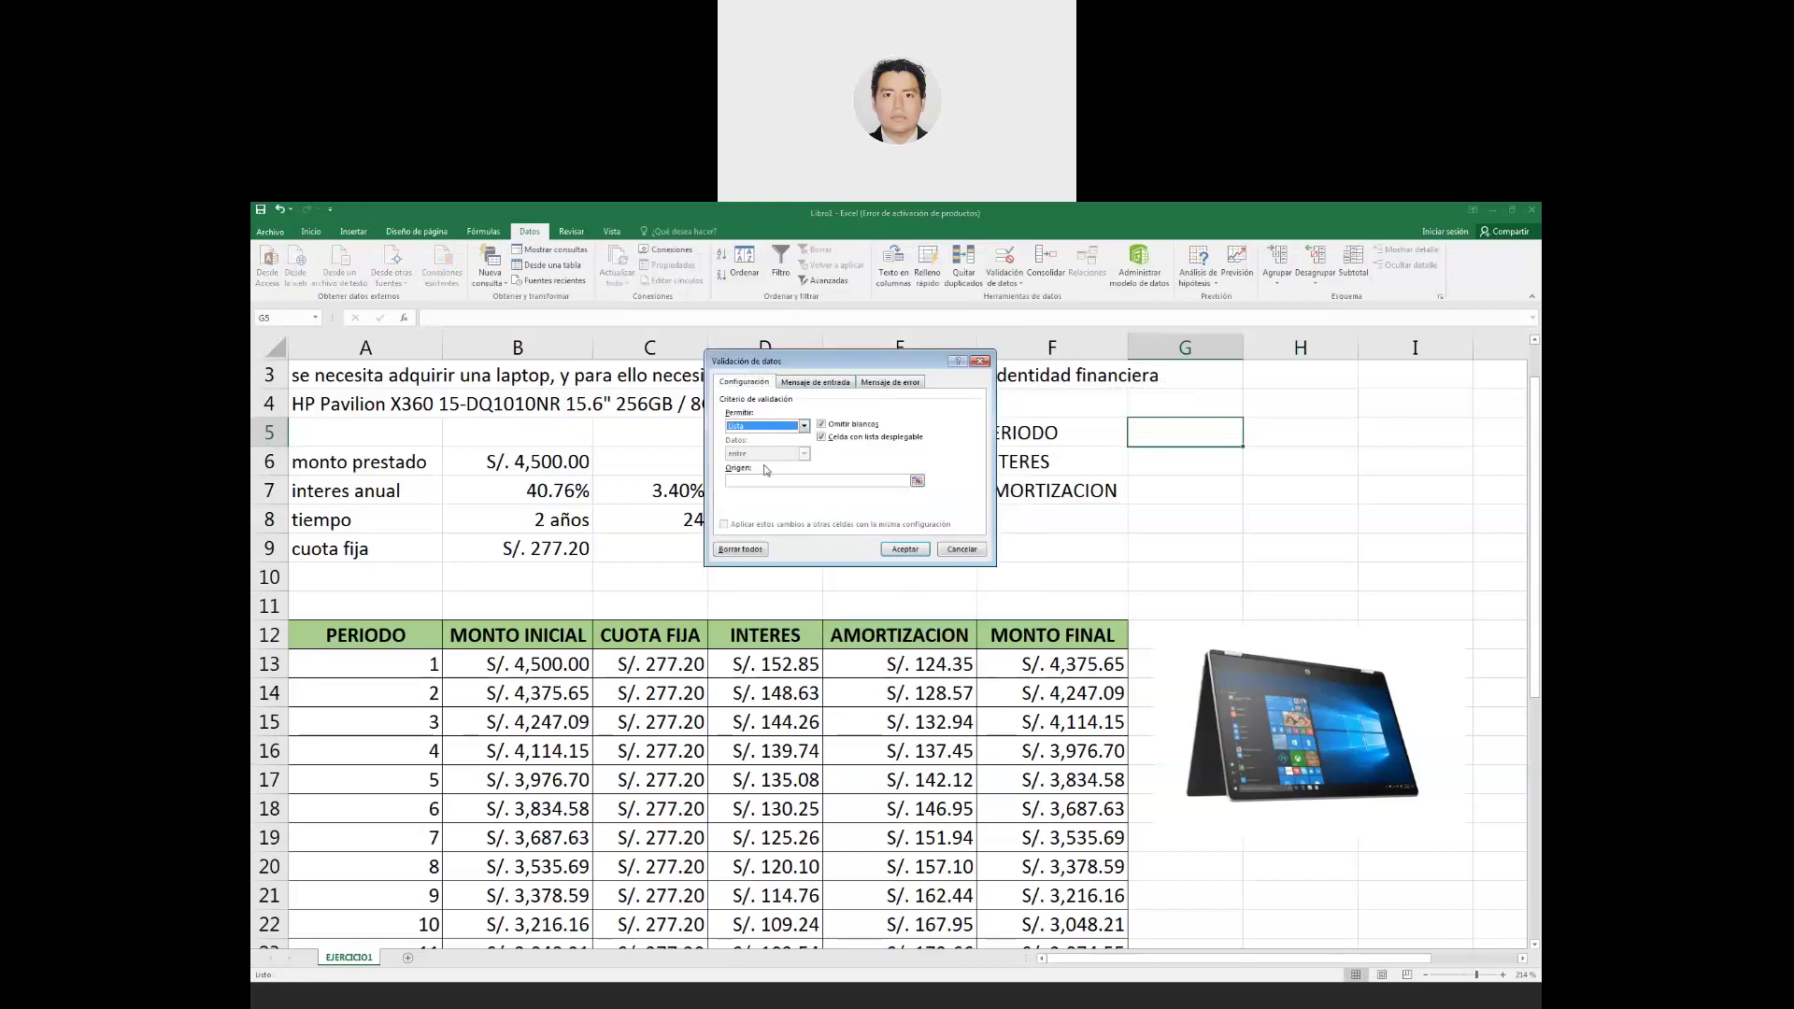
{"action": "left_click", "coordinate": [917, 481]}
{"action": "mouse_move", "coordinate": [397, 665]}
{"action": "left_mouse_down"}
{"action": "mouse_move", "coordinate": [412, 981]}
{"action": "mouse_move", "coordinate": [429, 871]}
{"action": "left_mouse_up"}
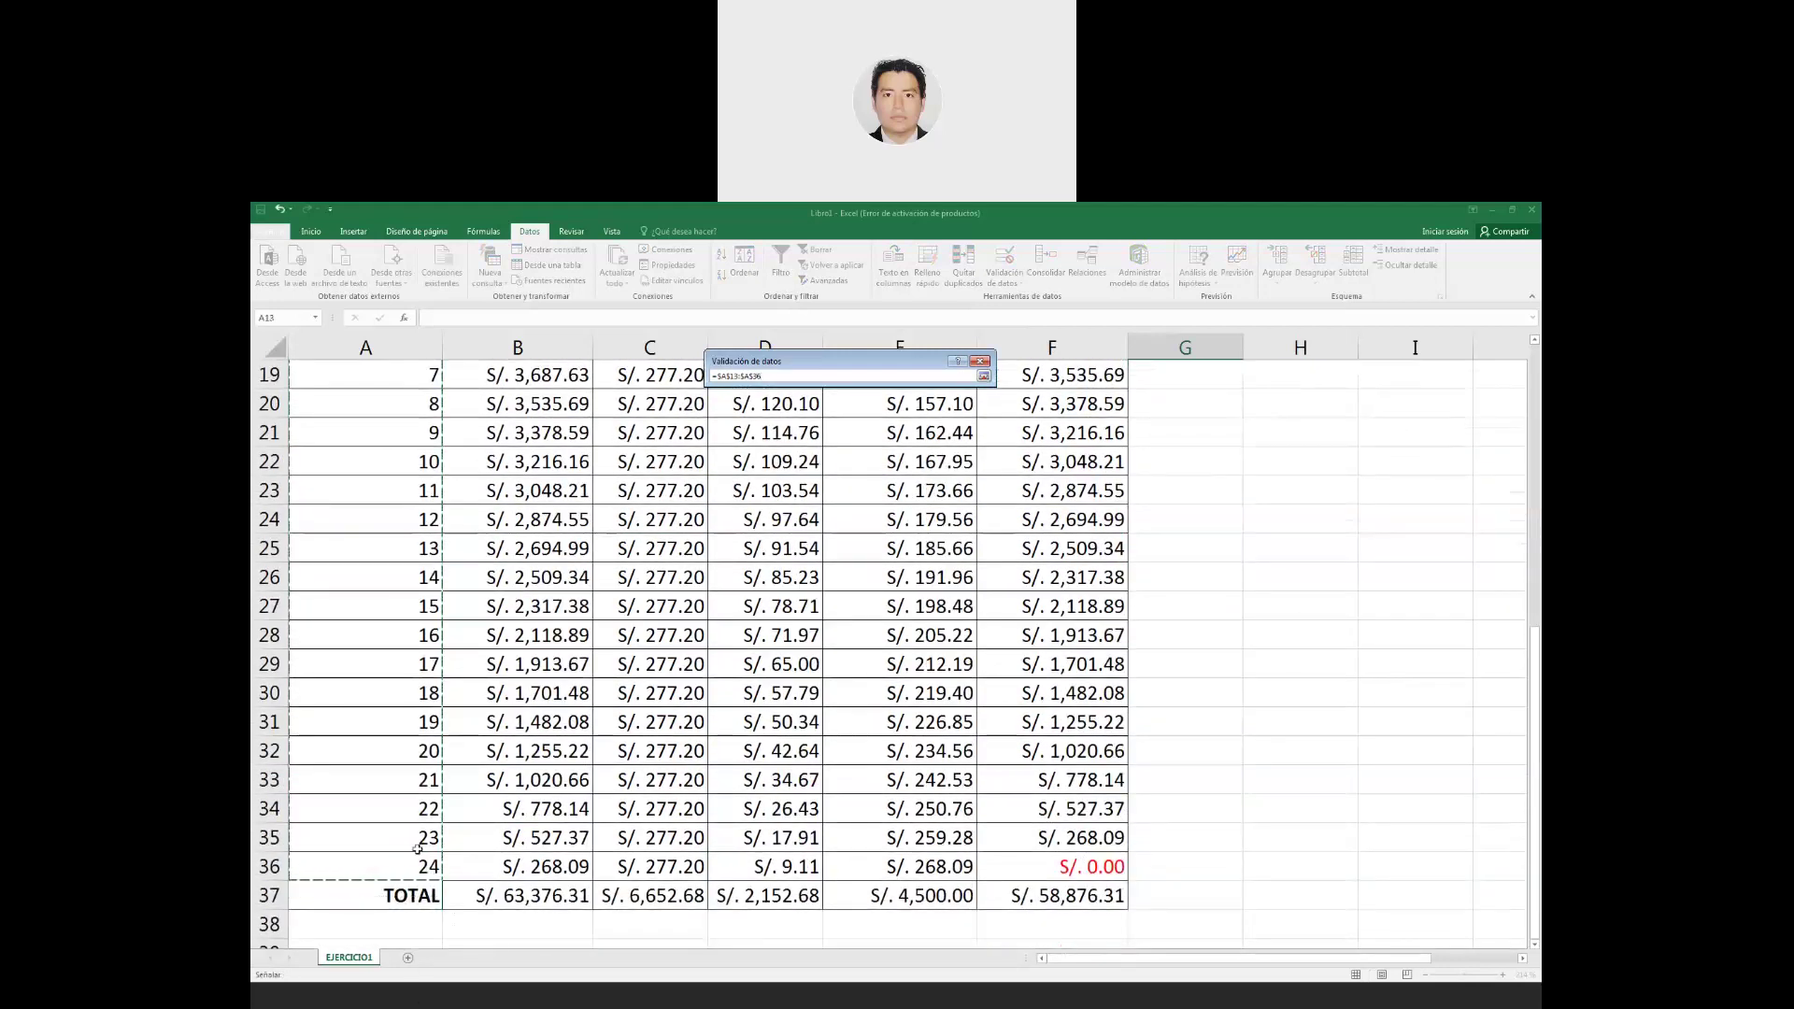
{"action": "scroll", "coordinate": [628, 689], "scroll_direction": "up", "scroll_amount": 3}
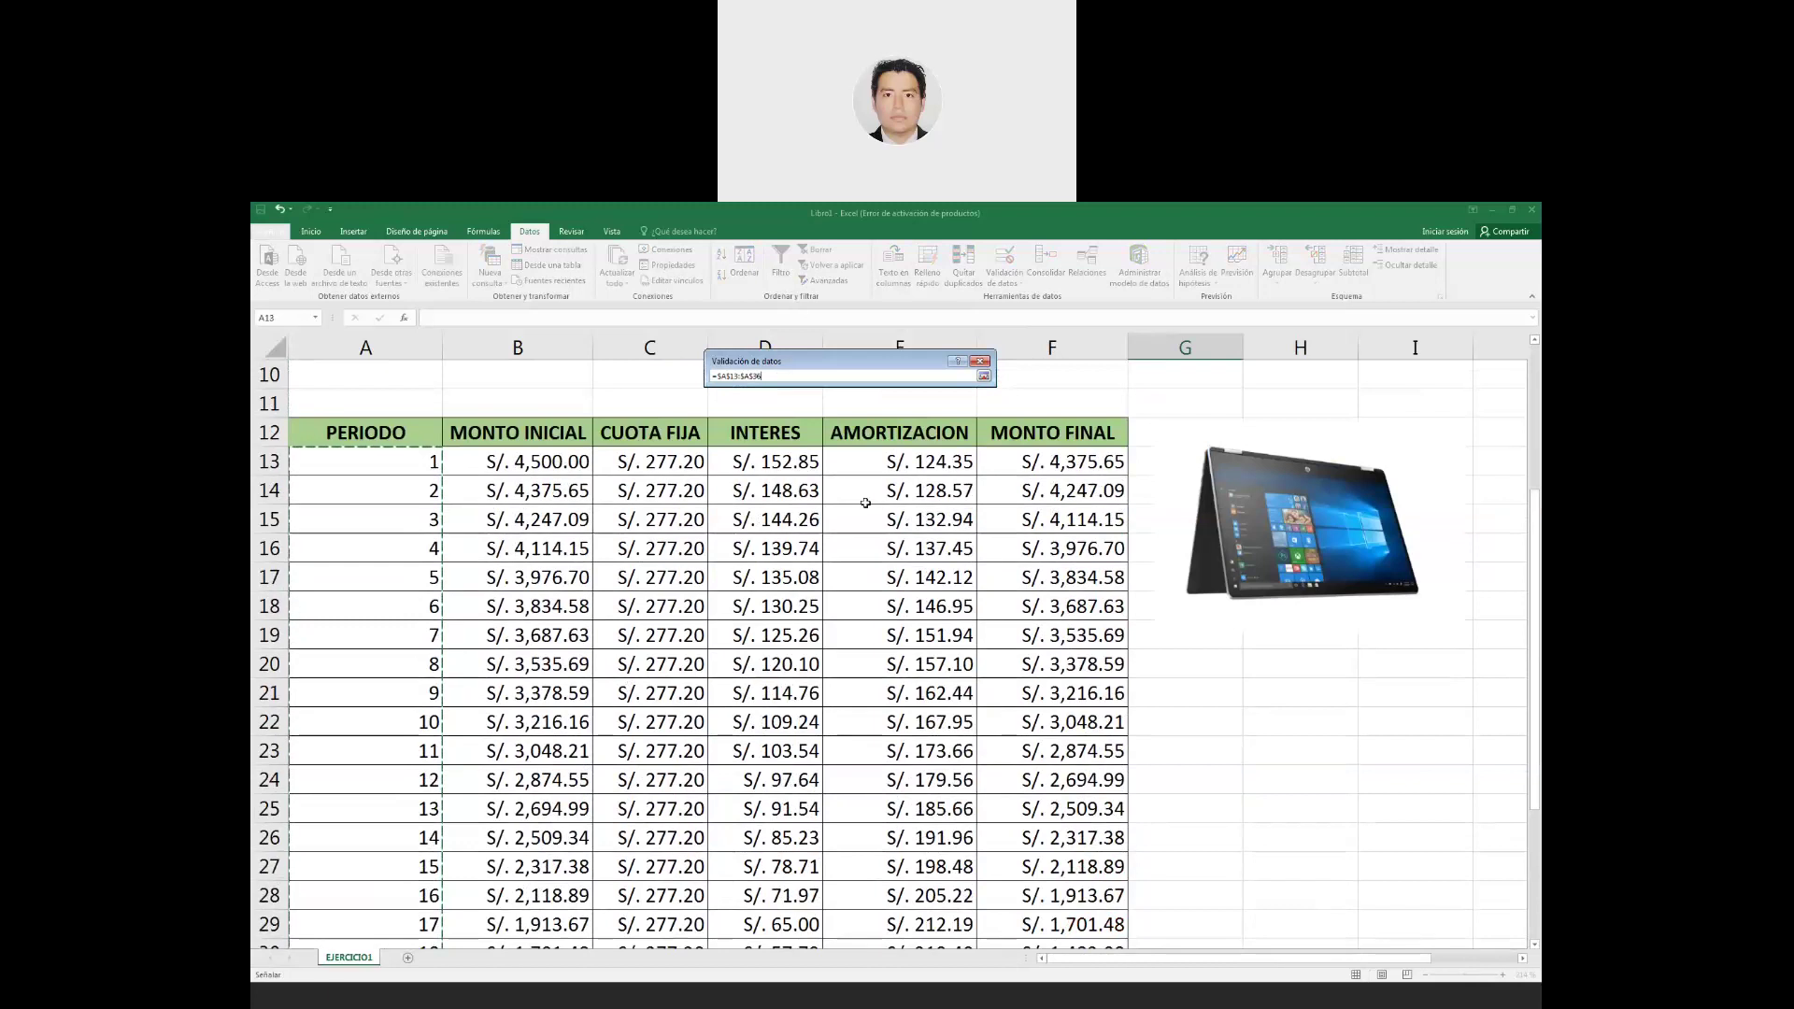
{"action": "key", "text": "Return"}
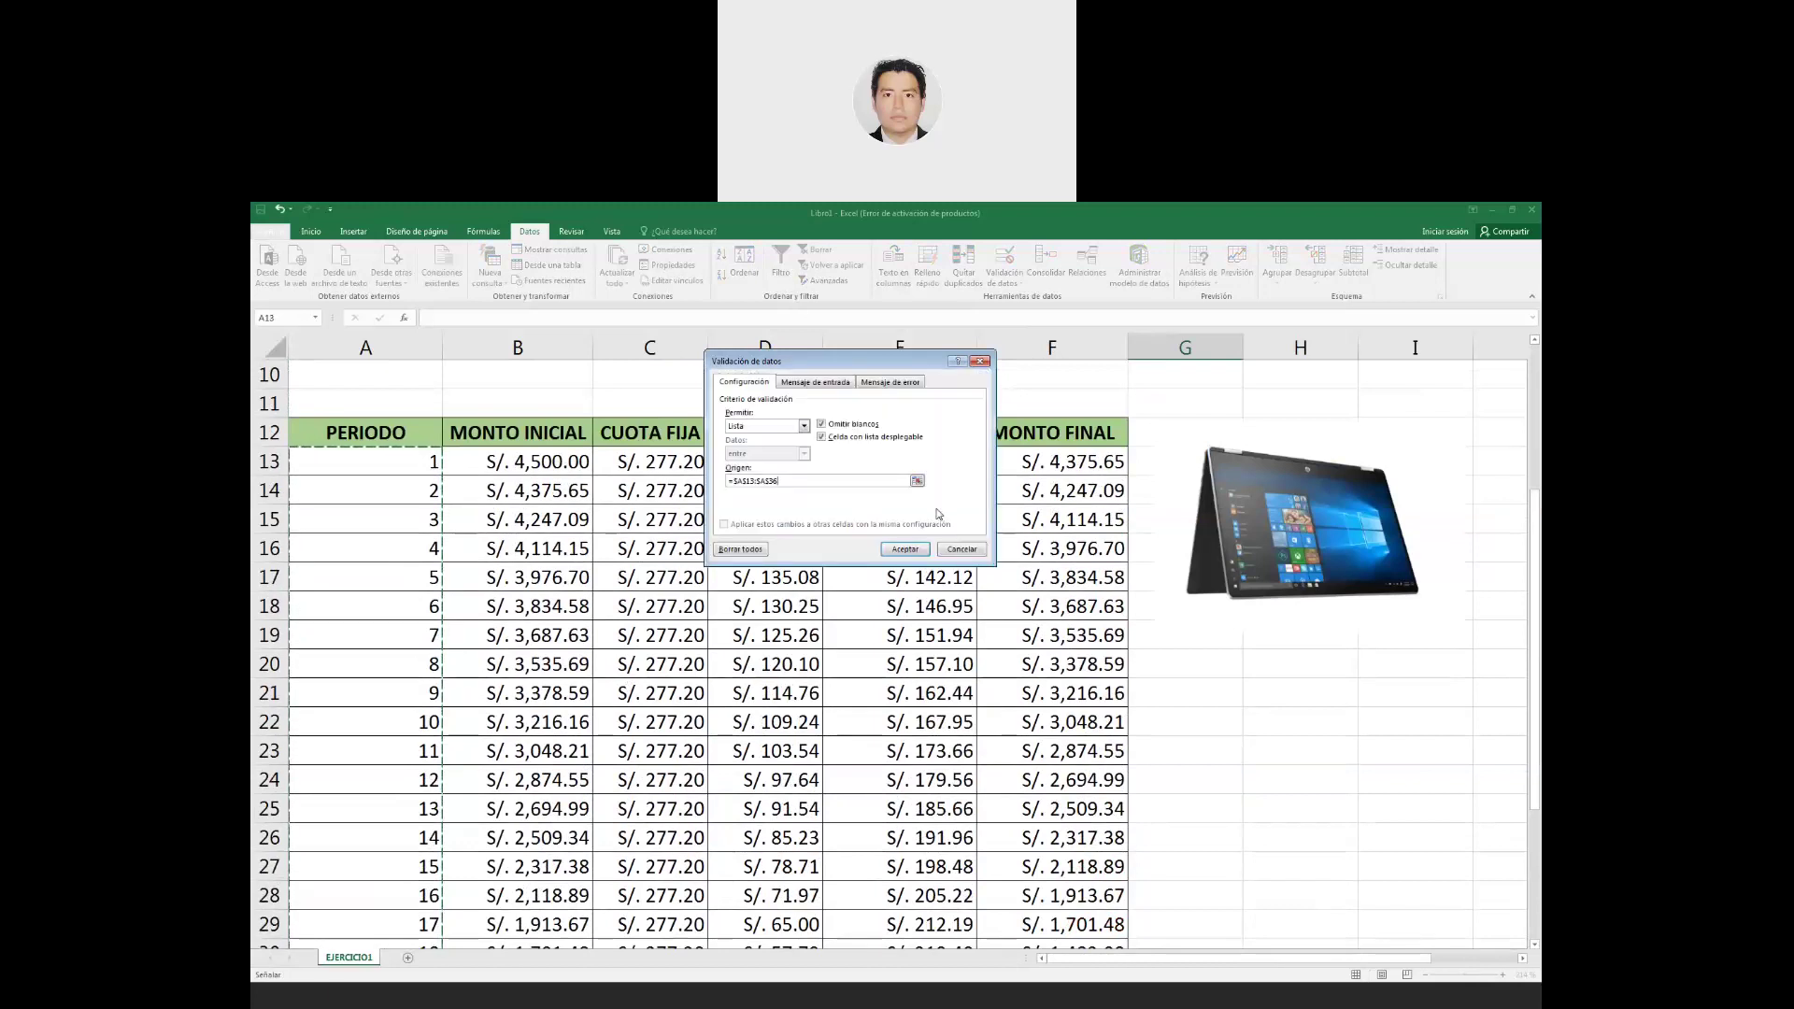
{"action": "key", "text": "Return"}
{"action": "scroll", "coordinate": [1182, 458], "scroll_direction": "up", "scroll_amount": 3}
Test the G5 dropdown with periods 1 and 2, leaving it set to period 1.
{"action": "left_click", "coordinate": [1250, 497]}
{"action": "left_click", "coordinate": [1229, 515]}
{"action": "left_click", "coordinate": [1250, 498]}
{"action": "left_click", "coordinate": [1225, 540]}
{"action": "left_click", "coordinate": [1250, 497]}
{"action": "scroll", "coordinate": [1247, 570], "scroll_direction": "down", "scroll_amount": 5}
{"action": "scroll", "coordinate": [1247, 569], "scroll_direction": "up", "scroll_amount": 1}
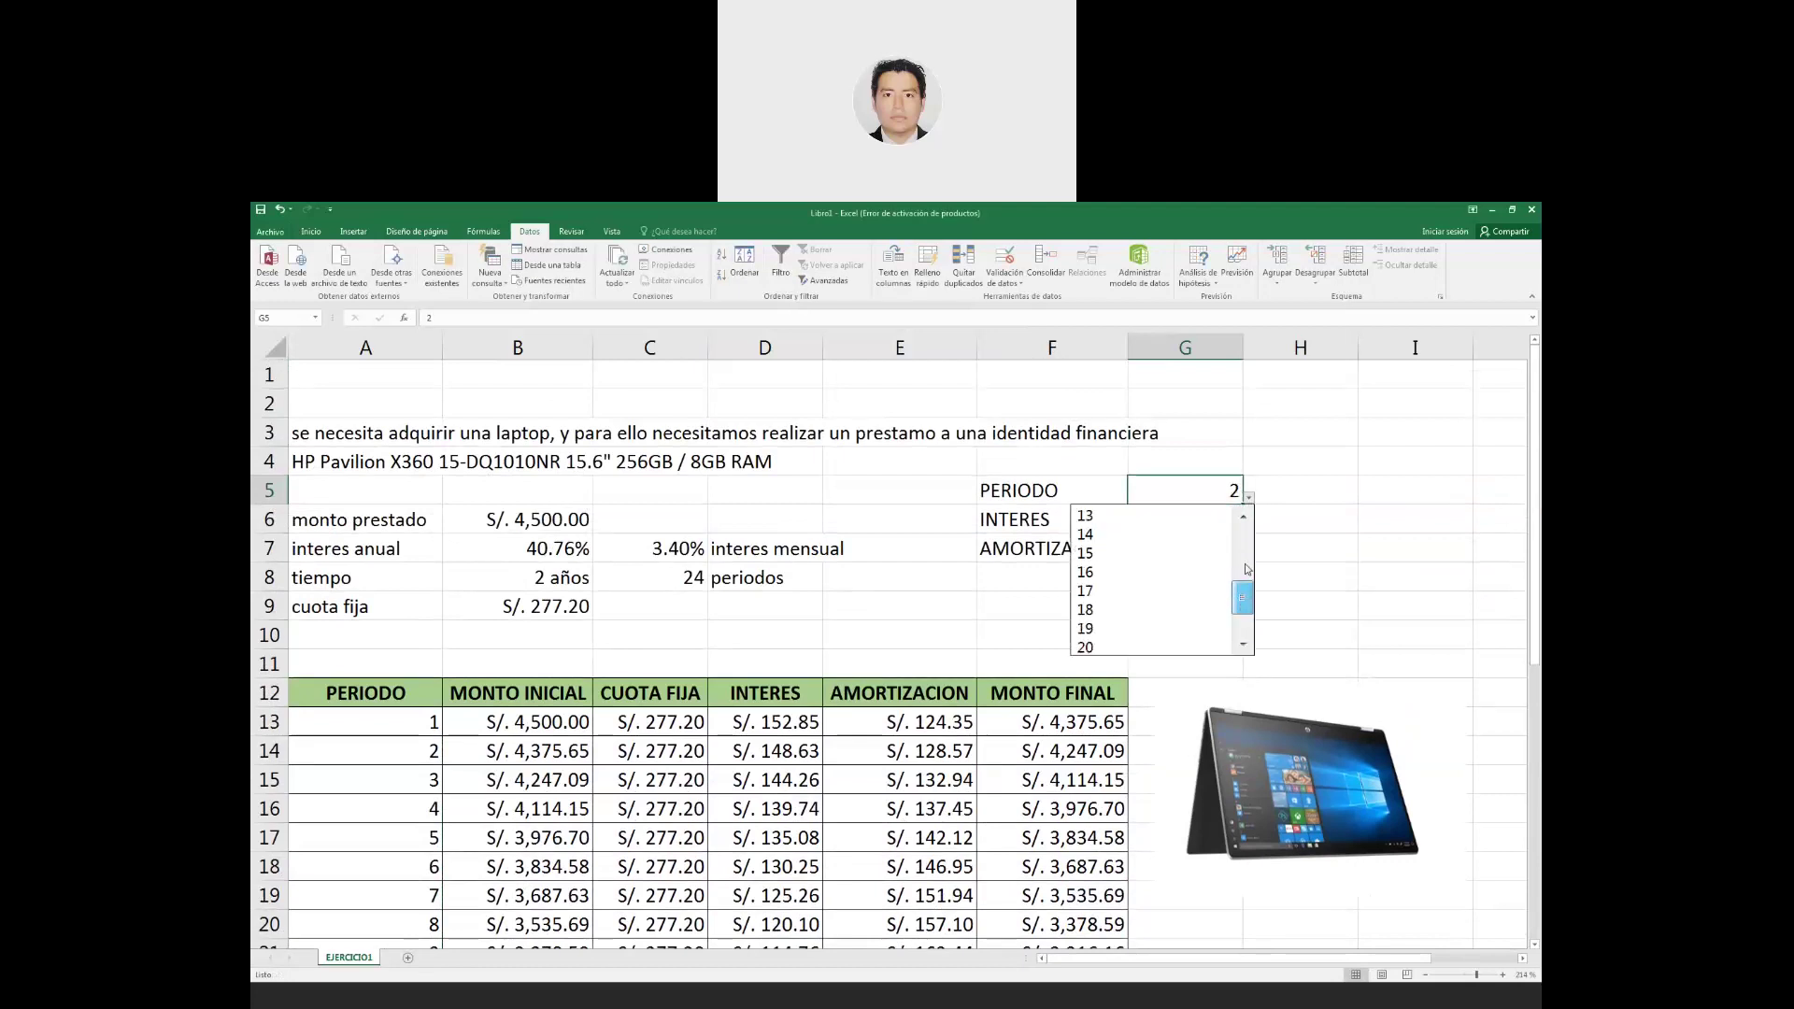
{"action": "scroll", "coordinate": [1247, 570], "scroll_direction": "up", "scroll_amount": 4}
{"action": "left_click", "coordinate": [1154, 513]}
{"action": "left_click", "coordinate": [1184, 521]}
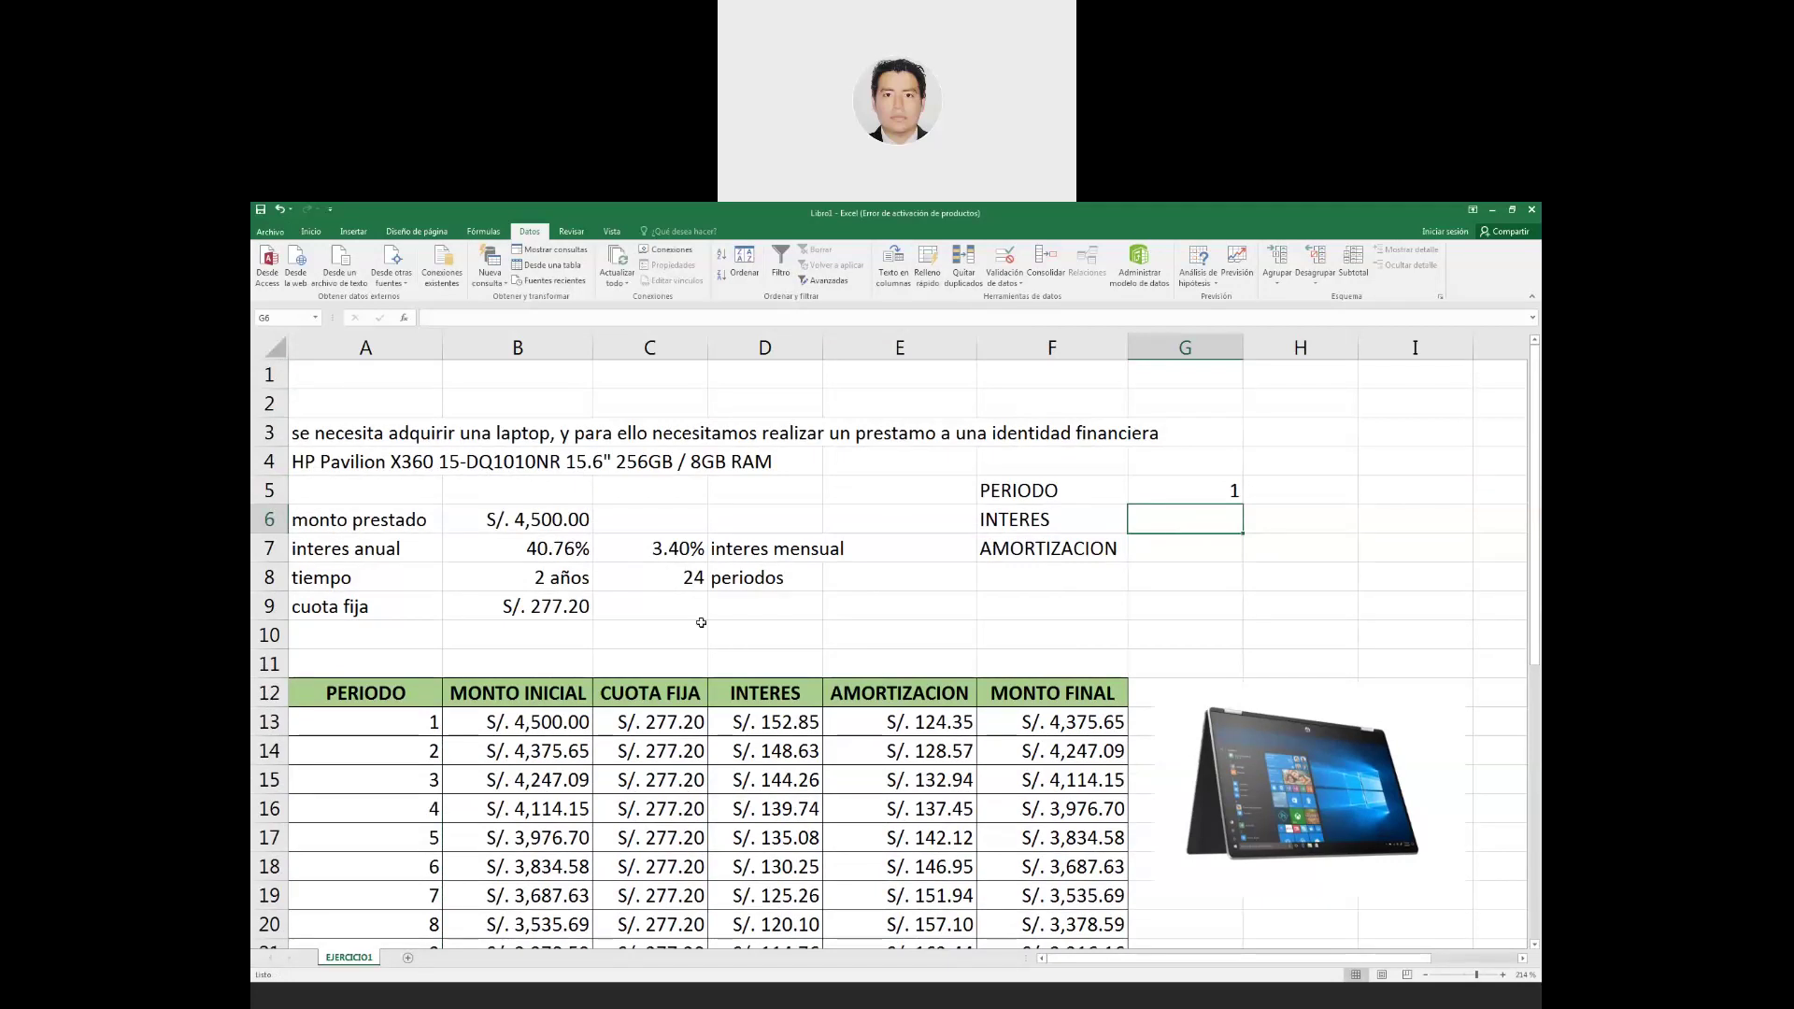
Show B9's PAGO formula as text in C9 with =FORMULATEXTO(B9).
{"action": "left_click", "coordinate": [621, 612]}
{"action": "type", "text": "=FOR"}
{"action": "key", "text": "Tab"}
{"action": "key", "text": "Left"}
{"action": "key", "text": "Return"}
{"action": "key", "text": "Right"}
{"action": "key", "text": "Right"}
{"action": "key", "text": "Right"}
{"action": "key", "text": "Right"}
{"action": "key", "text": "Right"}
Add FORMULATEXTO cells in H6 and H7 referencing G6 and G7, then begin a PAGO formula in G6.
{"action": "key", "text": "Up"}
{"action": "key", "text": "Up"}
{"action": "key", "text": "Up"}
{"action": "key", "text": "Up"}
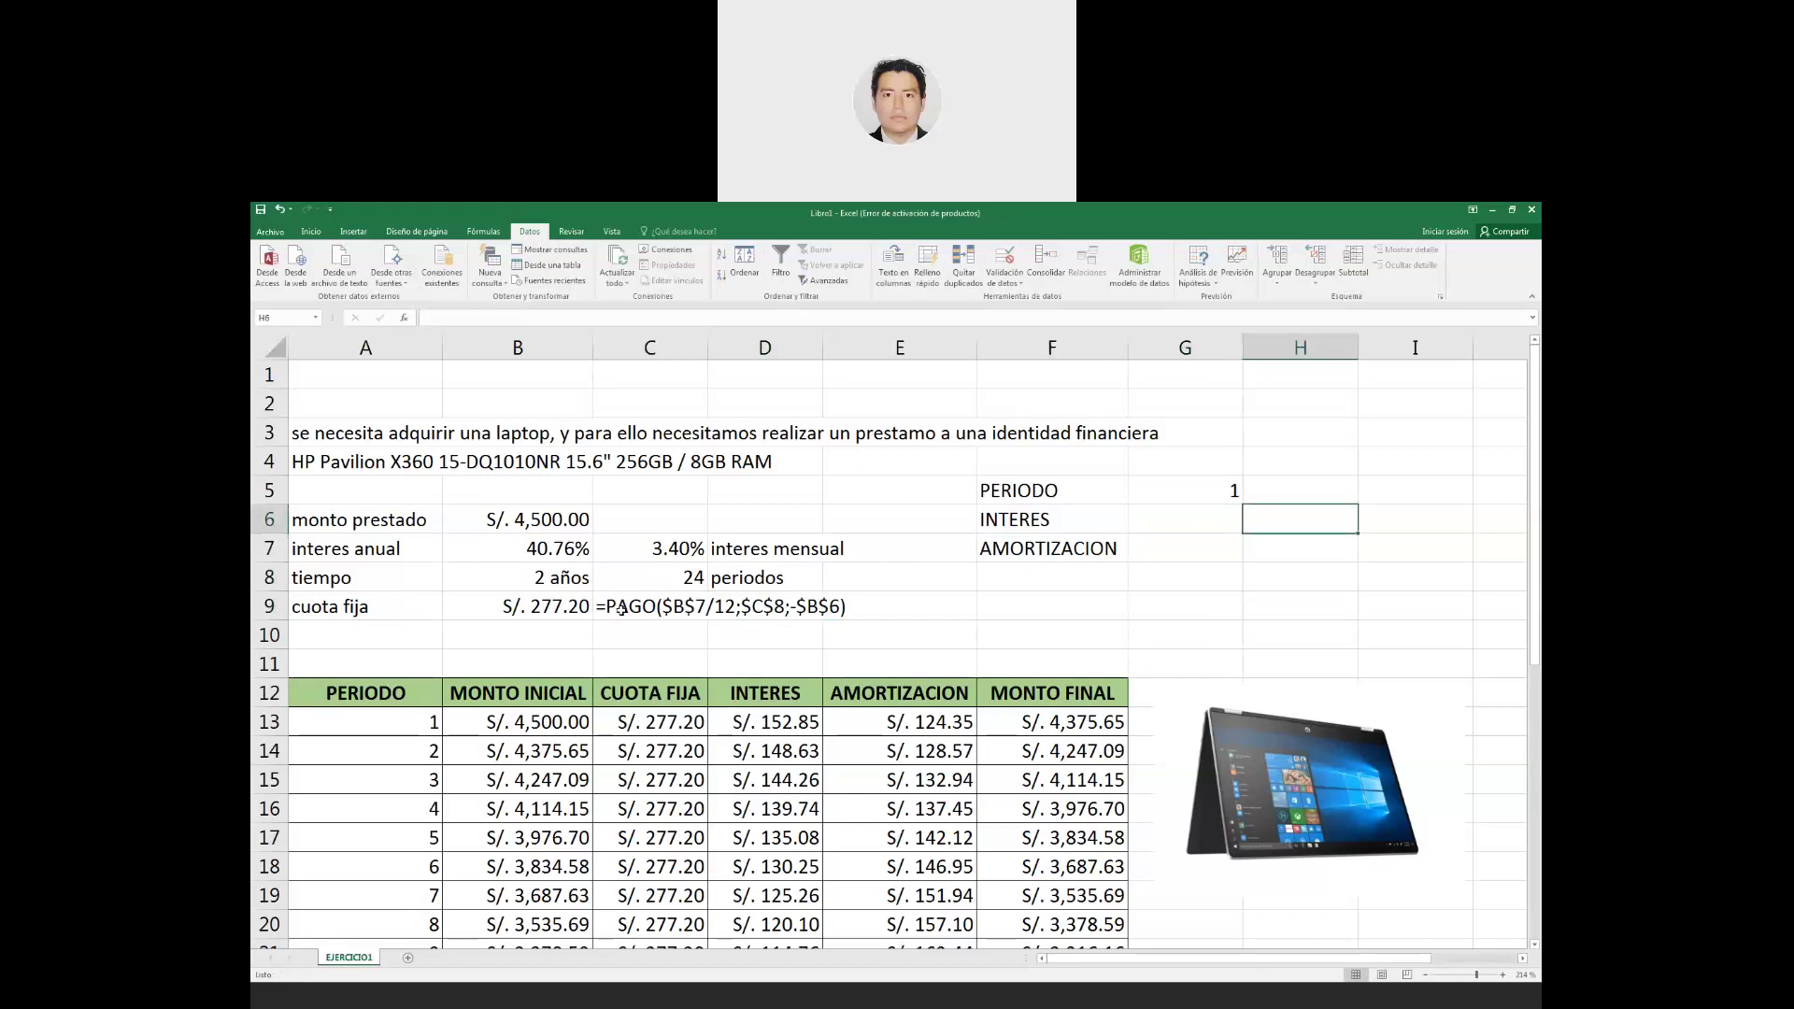
{"action": "type", "text": "=FO"}
{"action": "key", "text": "Tab"}
{"action": "key", "text": "Left"}
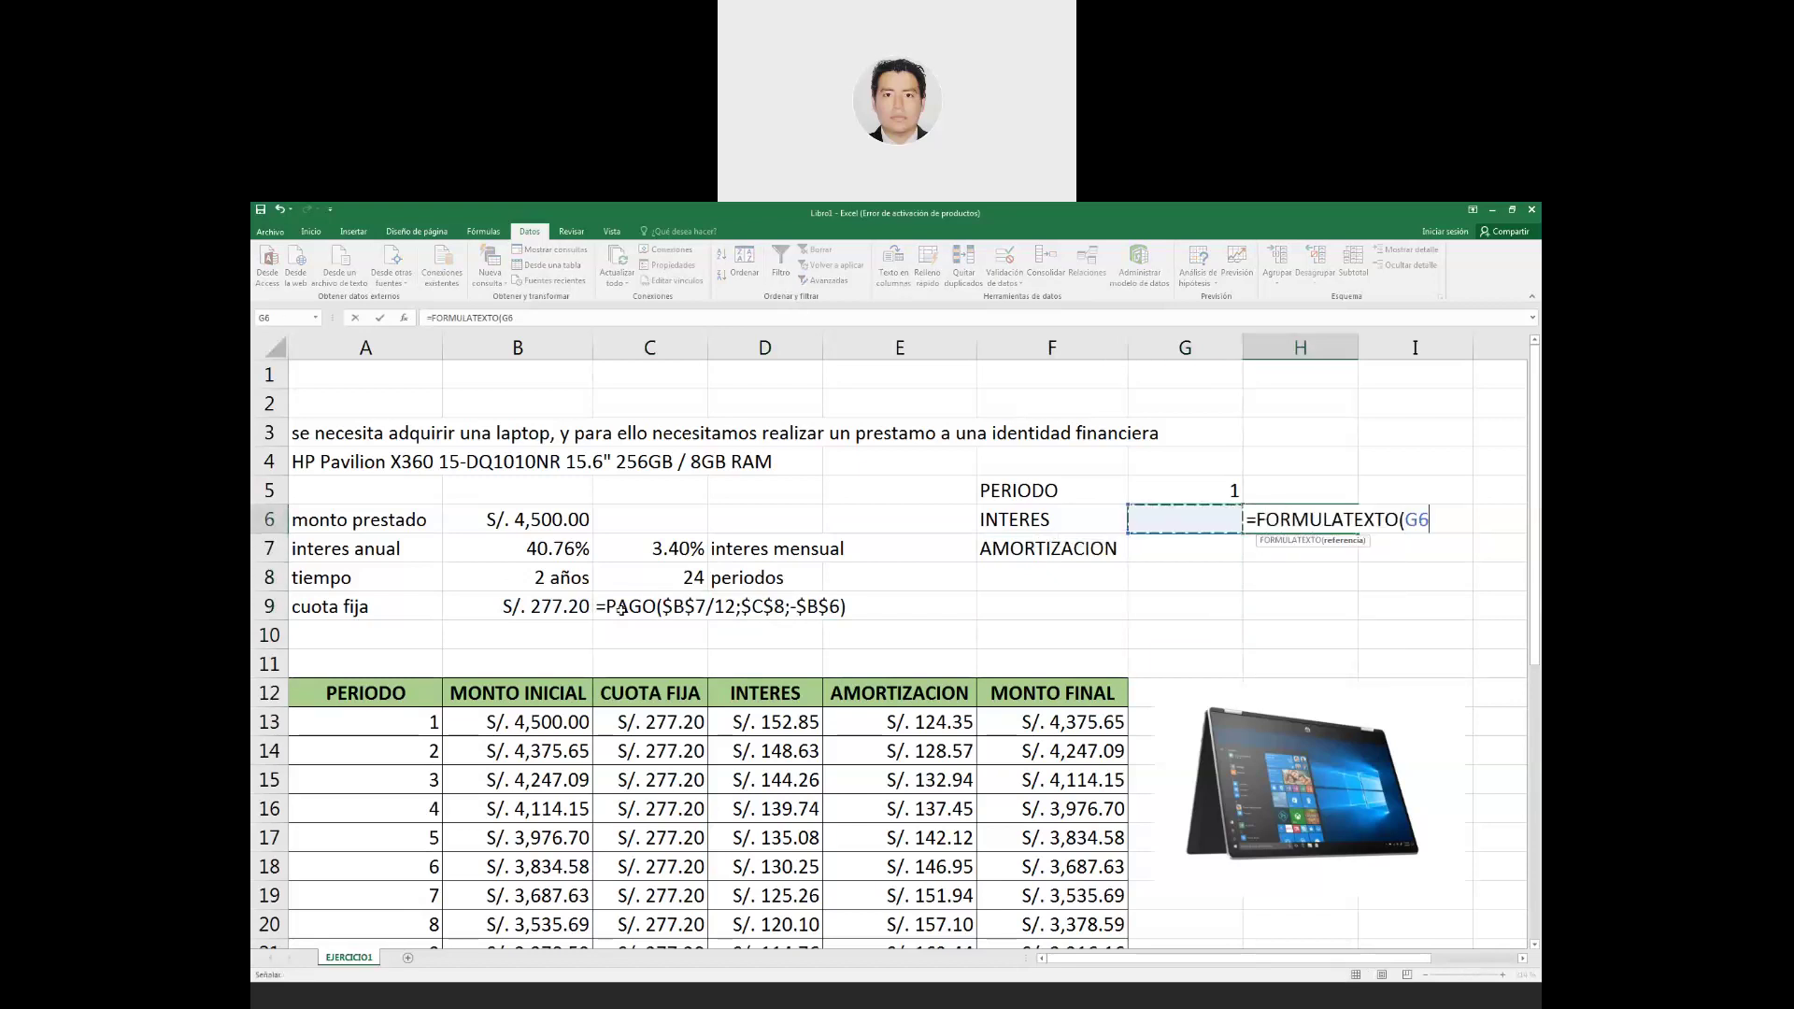
{"action": "key", "text": "Return"}
{"action": "type", "text": "=FO"}
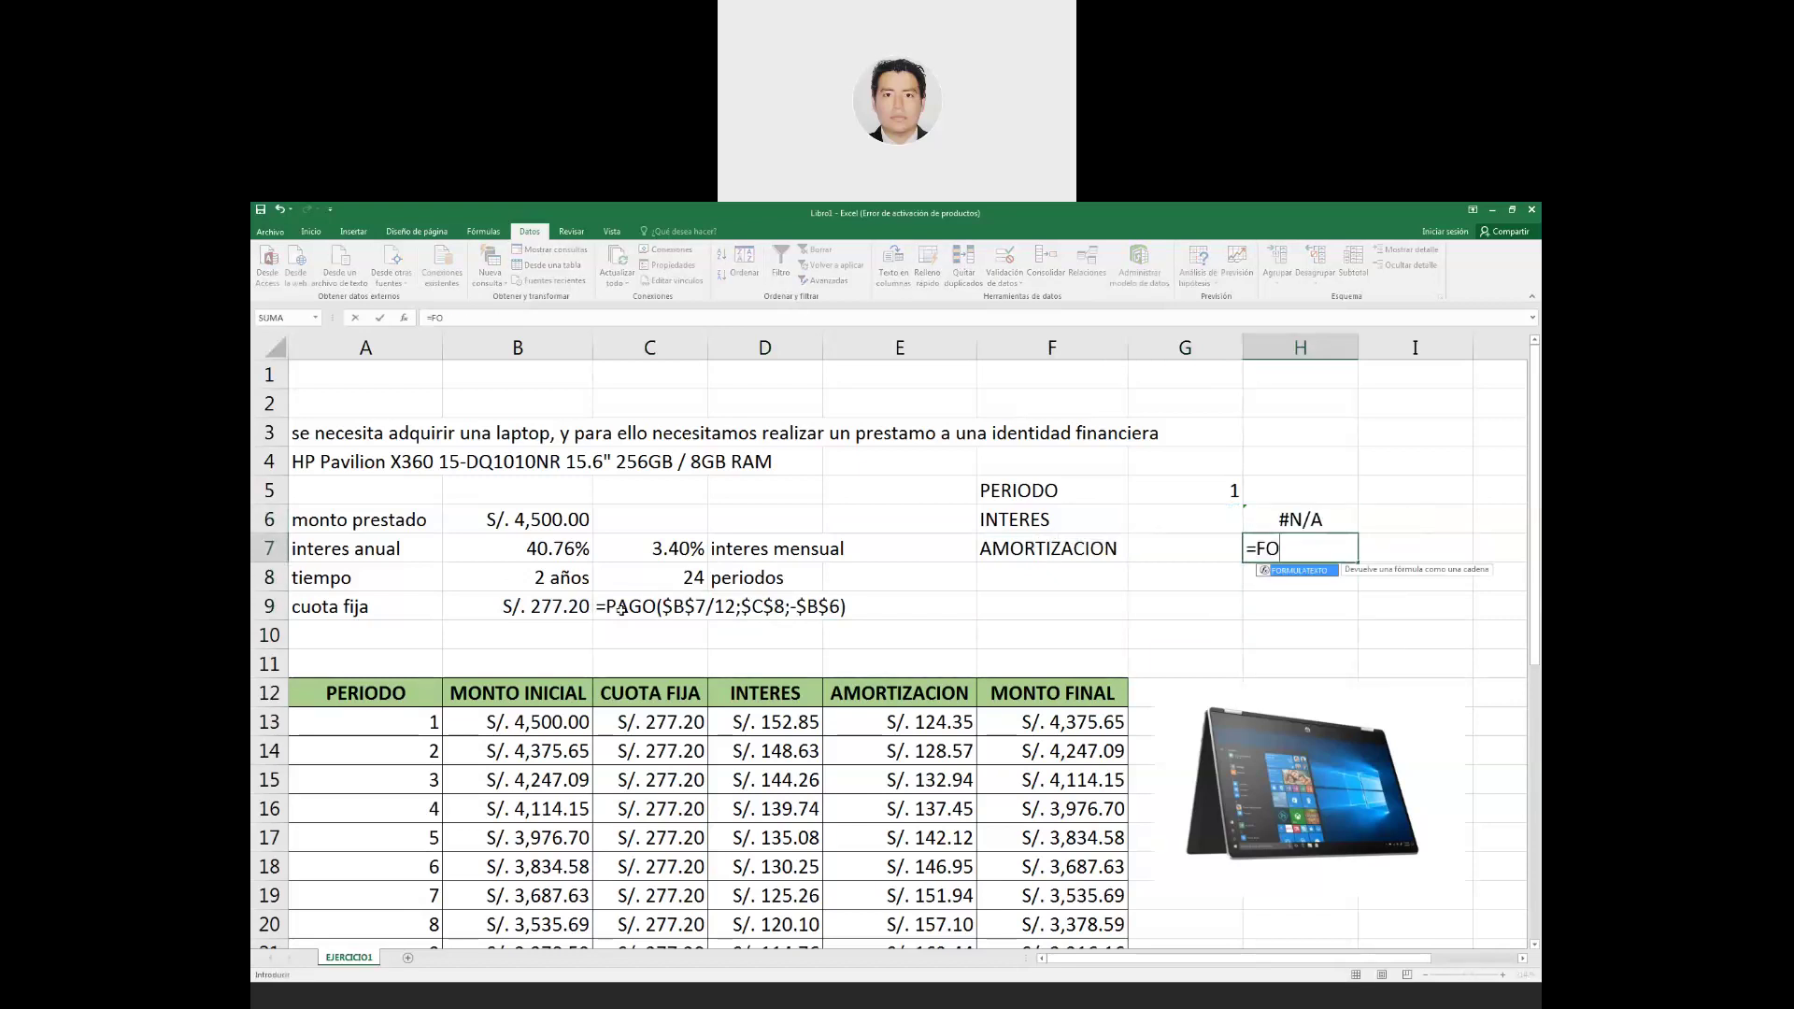
{"action": "key", "text": "Tab"}
{"action": "key", "text": "Return"}
{"action": "key", "text": "Up"}
{"action": "key", "text": "Left"}
{"action": "key", "text": "Up"}
{"action": "type", "text": "="}
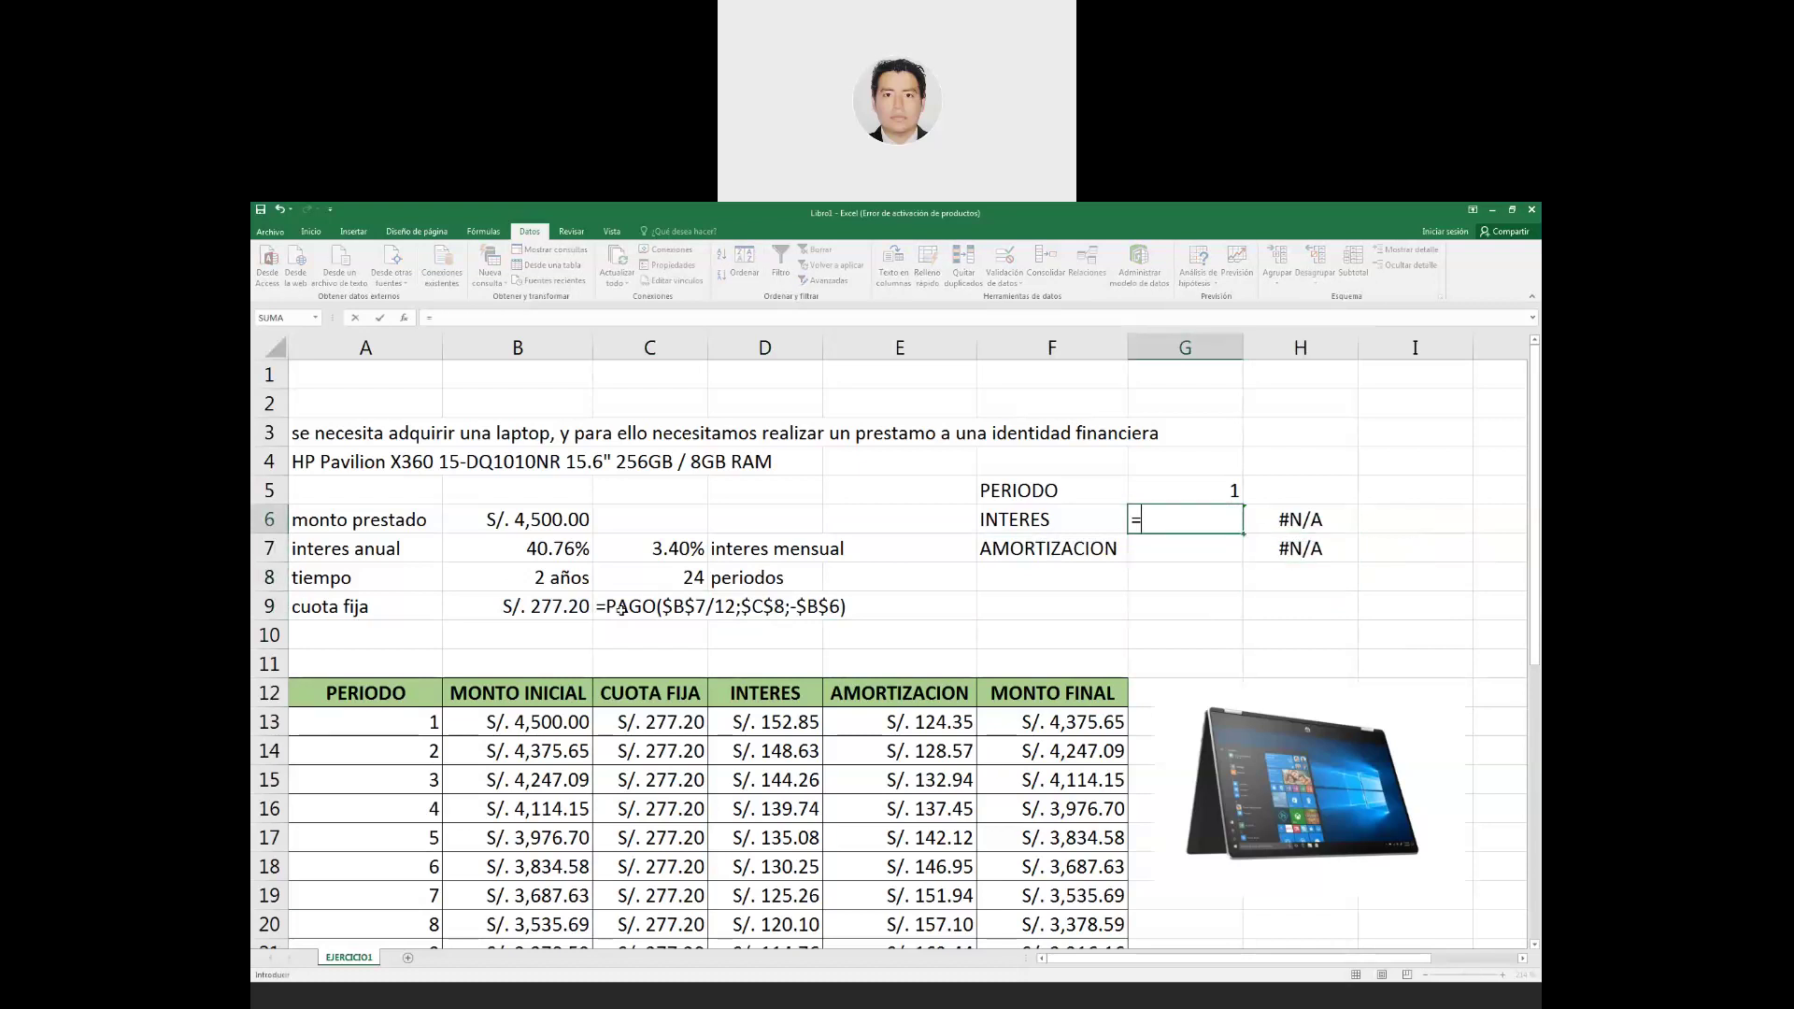
{"action": "type", "text": "PA"}
Build =PAGOINT($B$7/12;$G$5;$C$8;-$B$6) in G6 using absolute references.
{"action": "key", "text": "Down"}
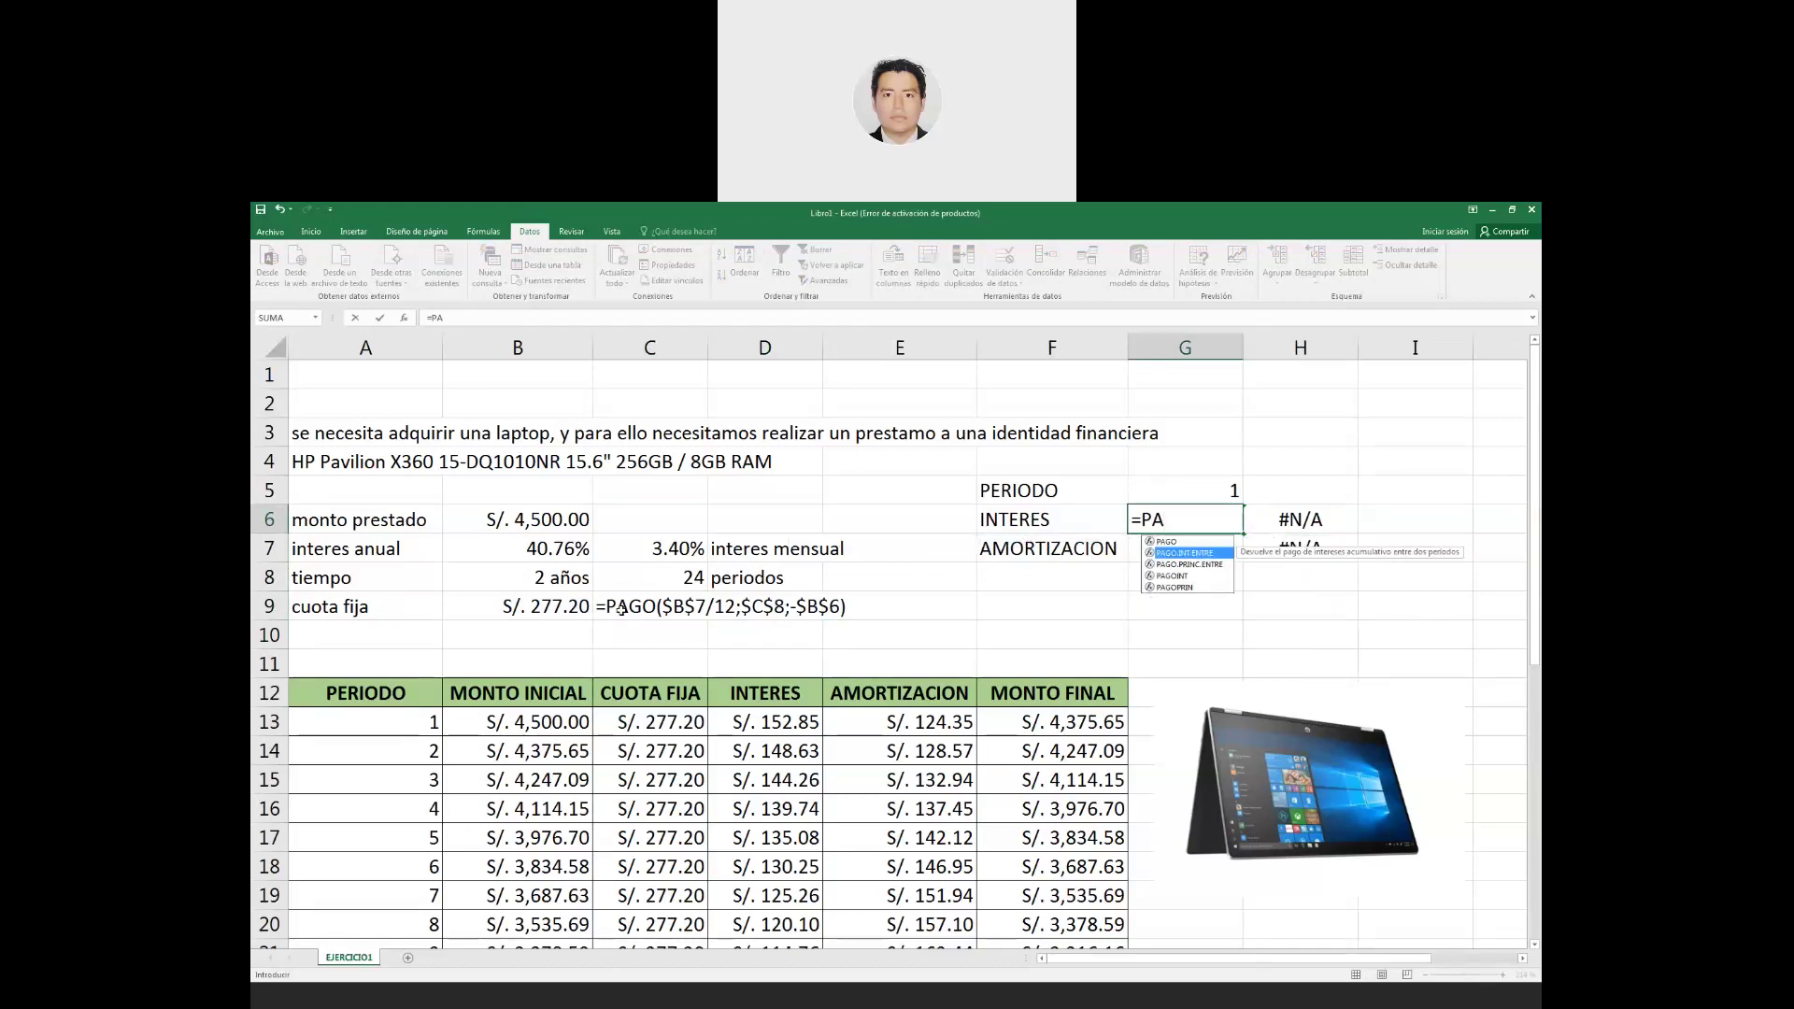
{"action": "key", "text": "Down"}
{"action": "key", "text": "Down"}
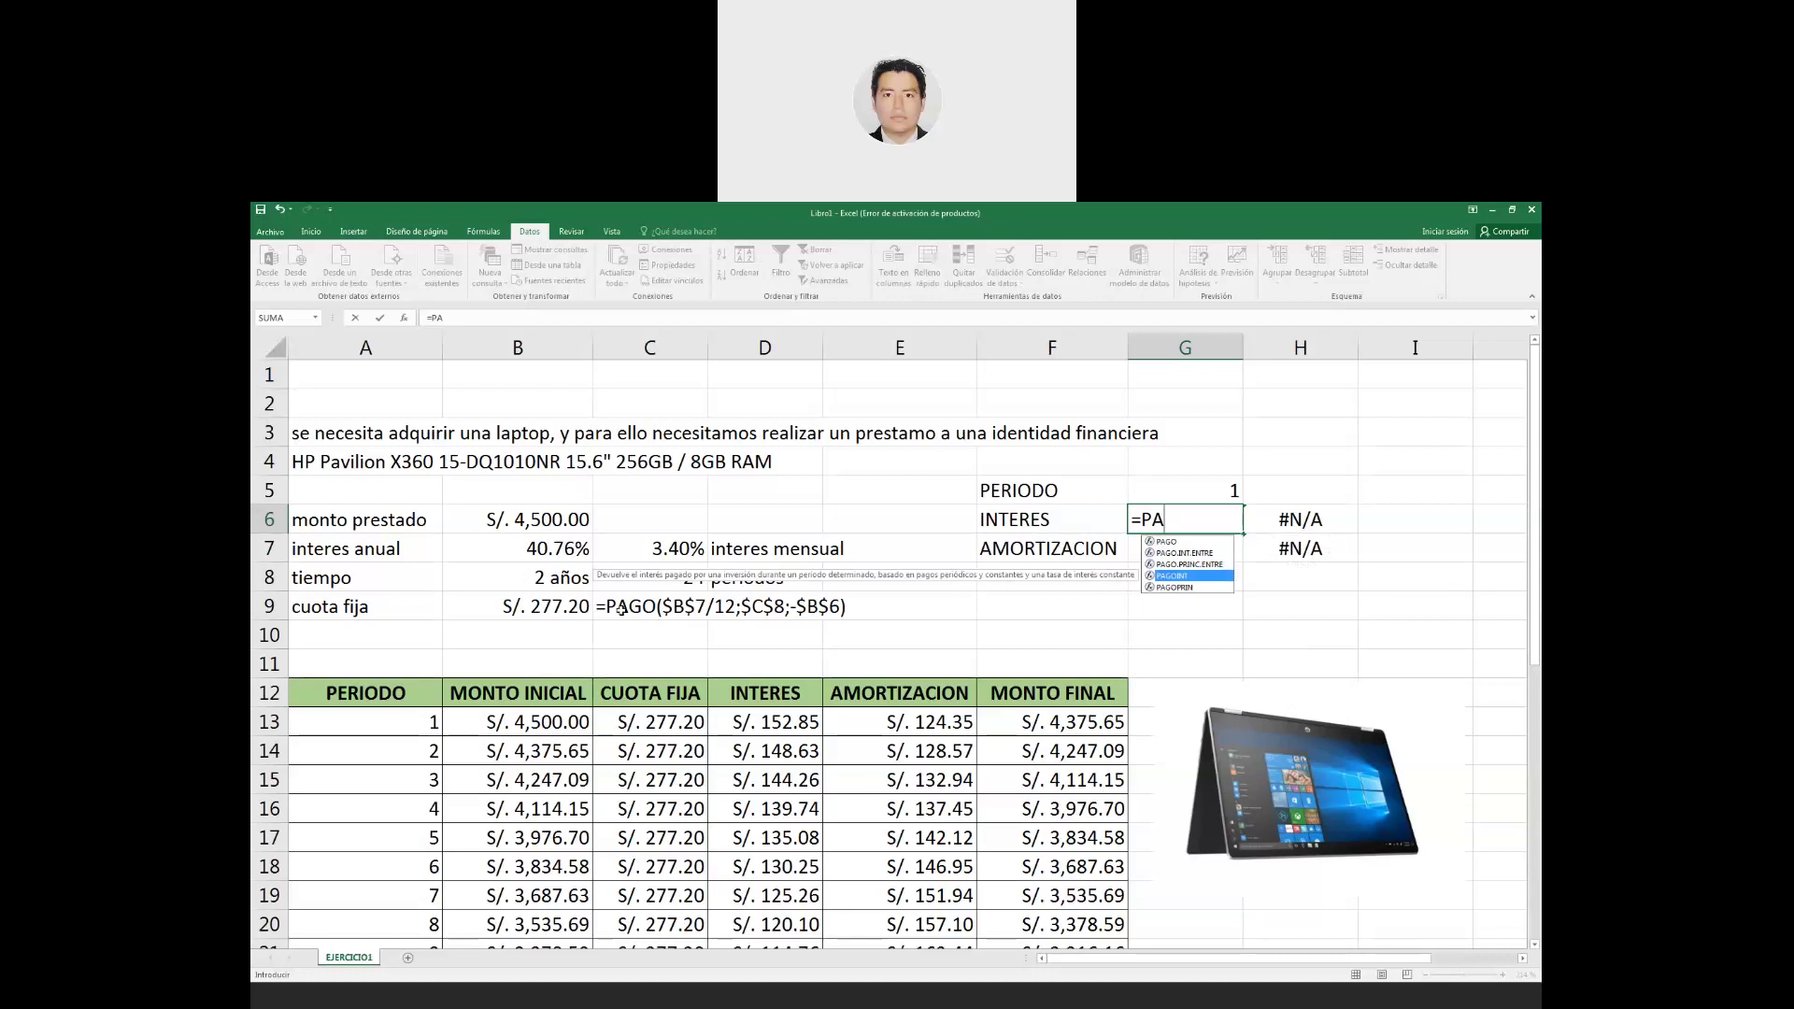
{"action": "key", "text": "Tab"}
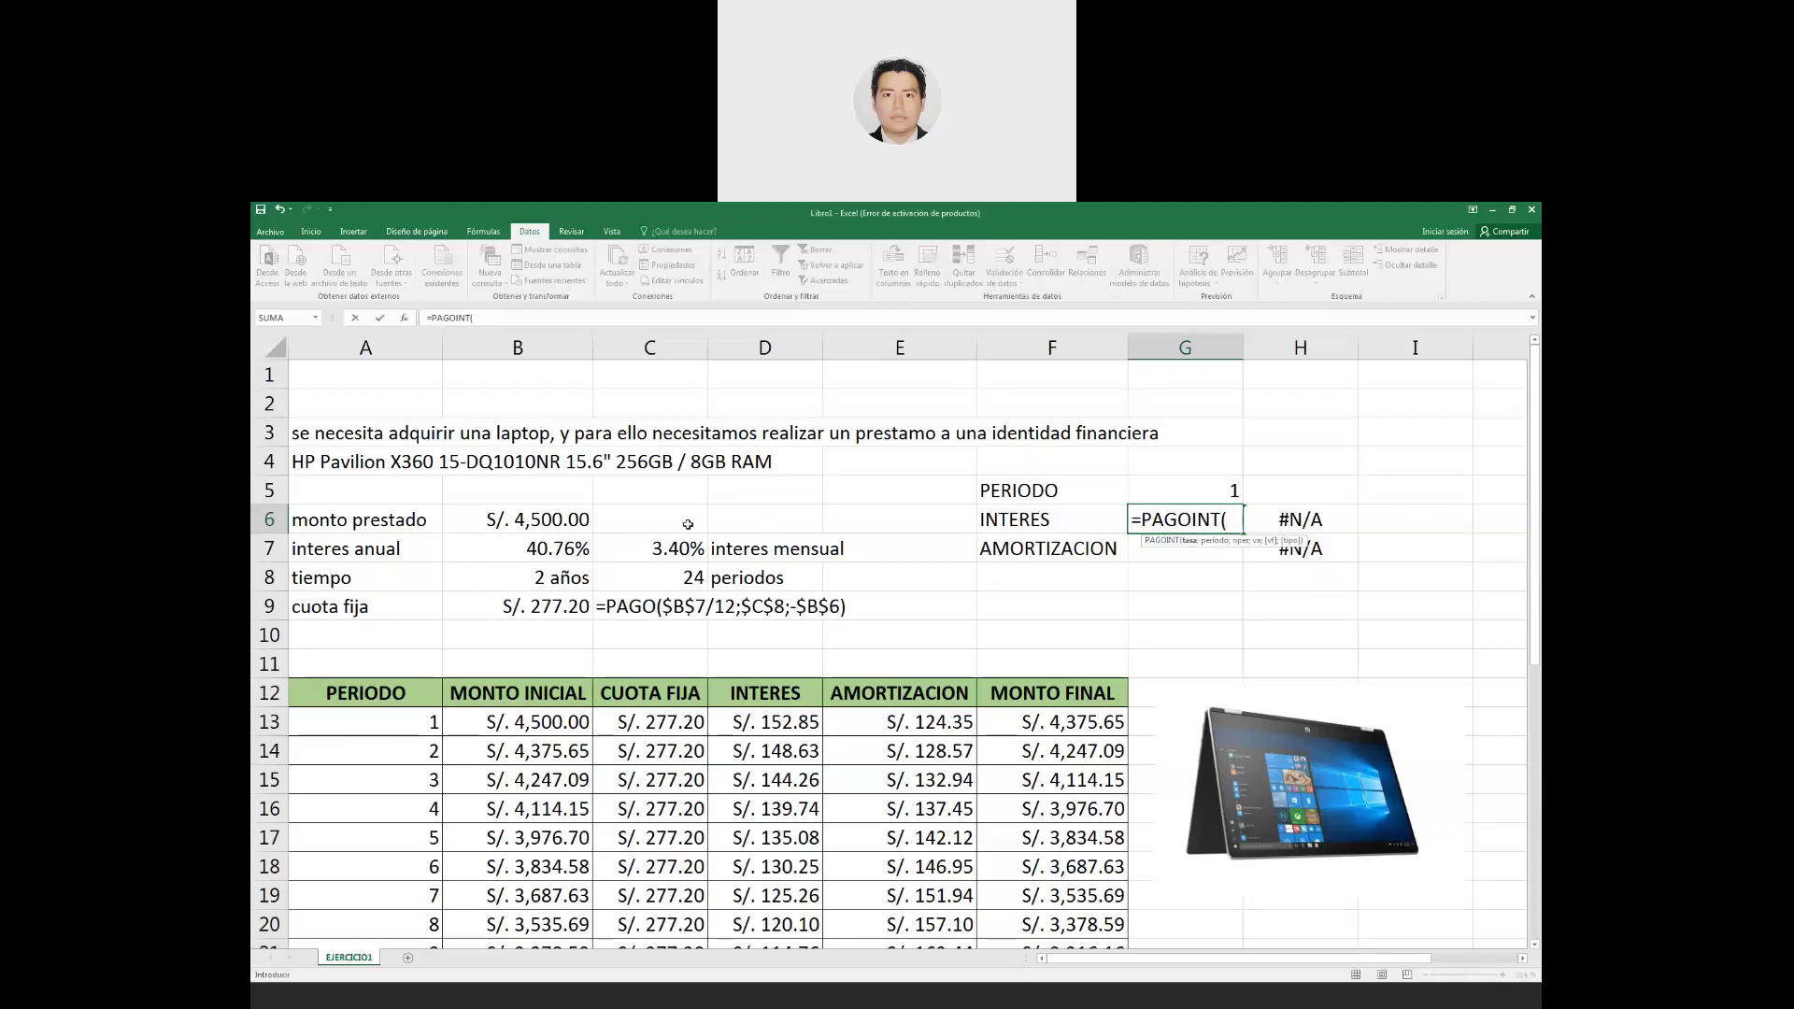
{"action": "left_click", "coordinate": [539, 550]}
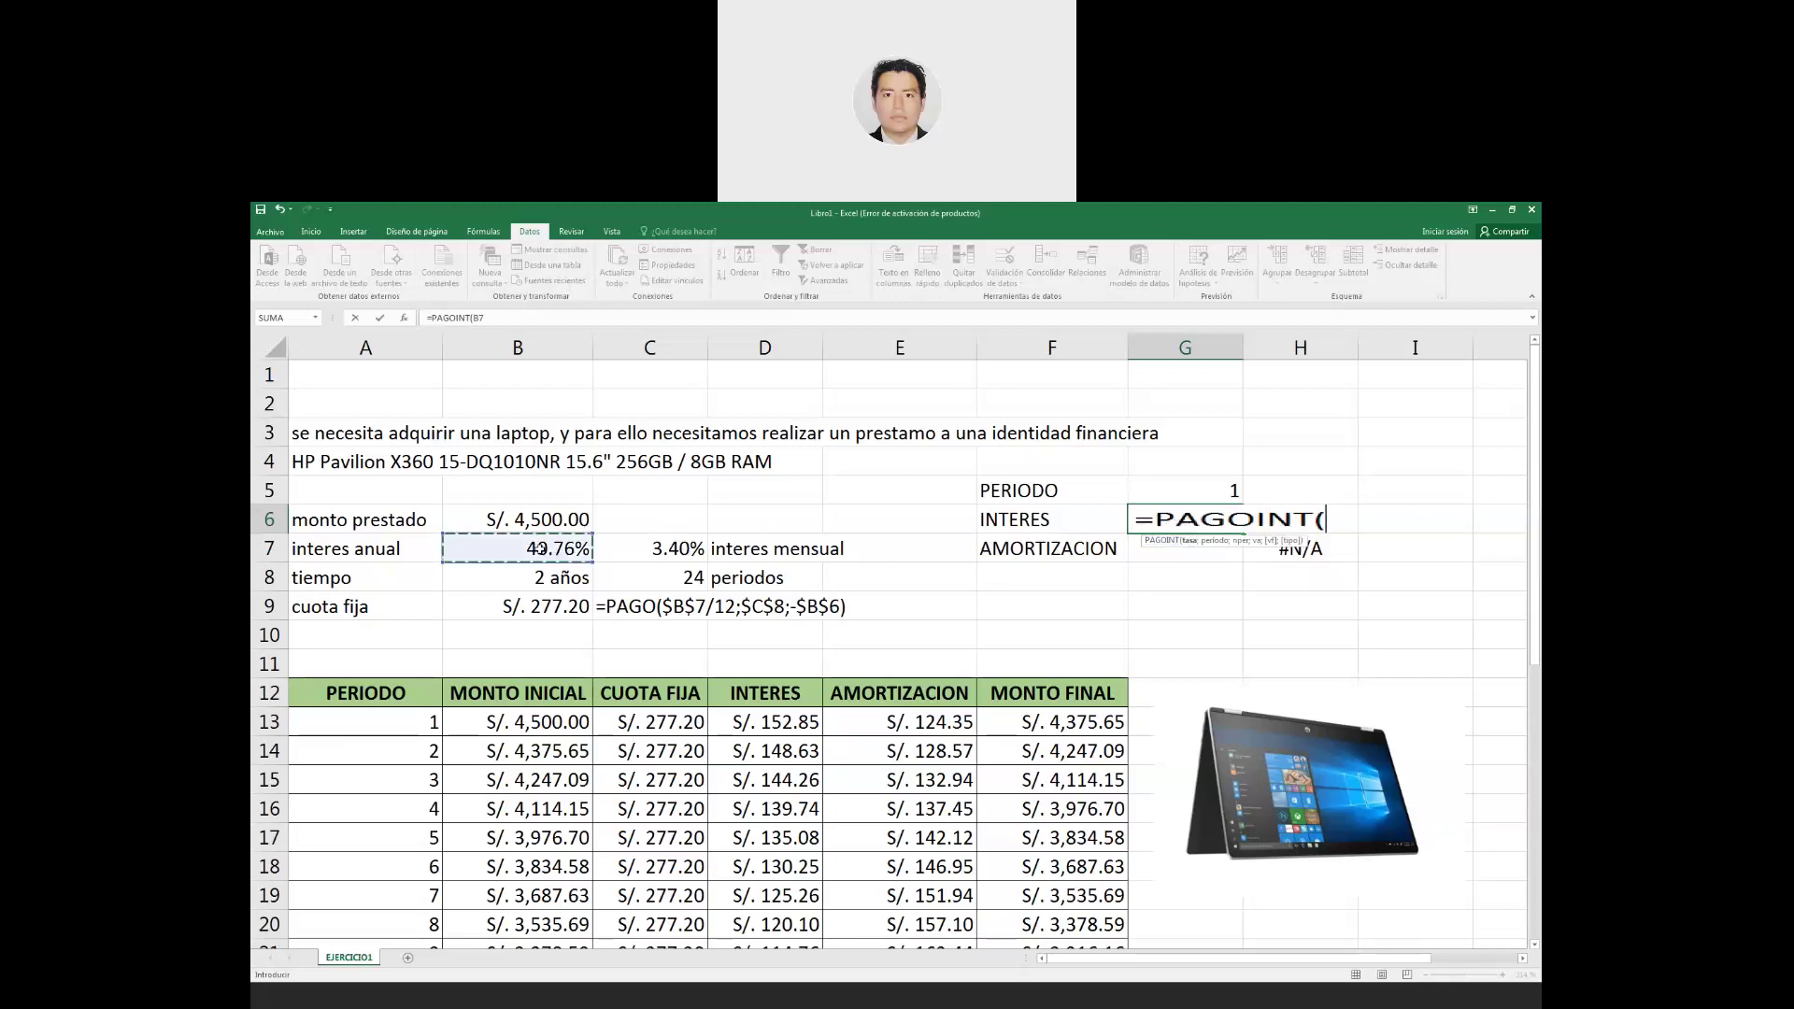
{"action": "key", "text": "F4"}
{"action": "type", "text": "/12;"}
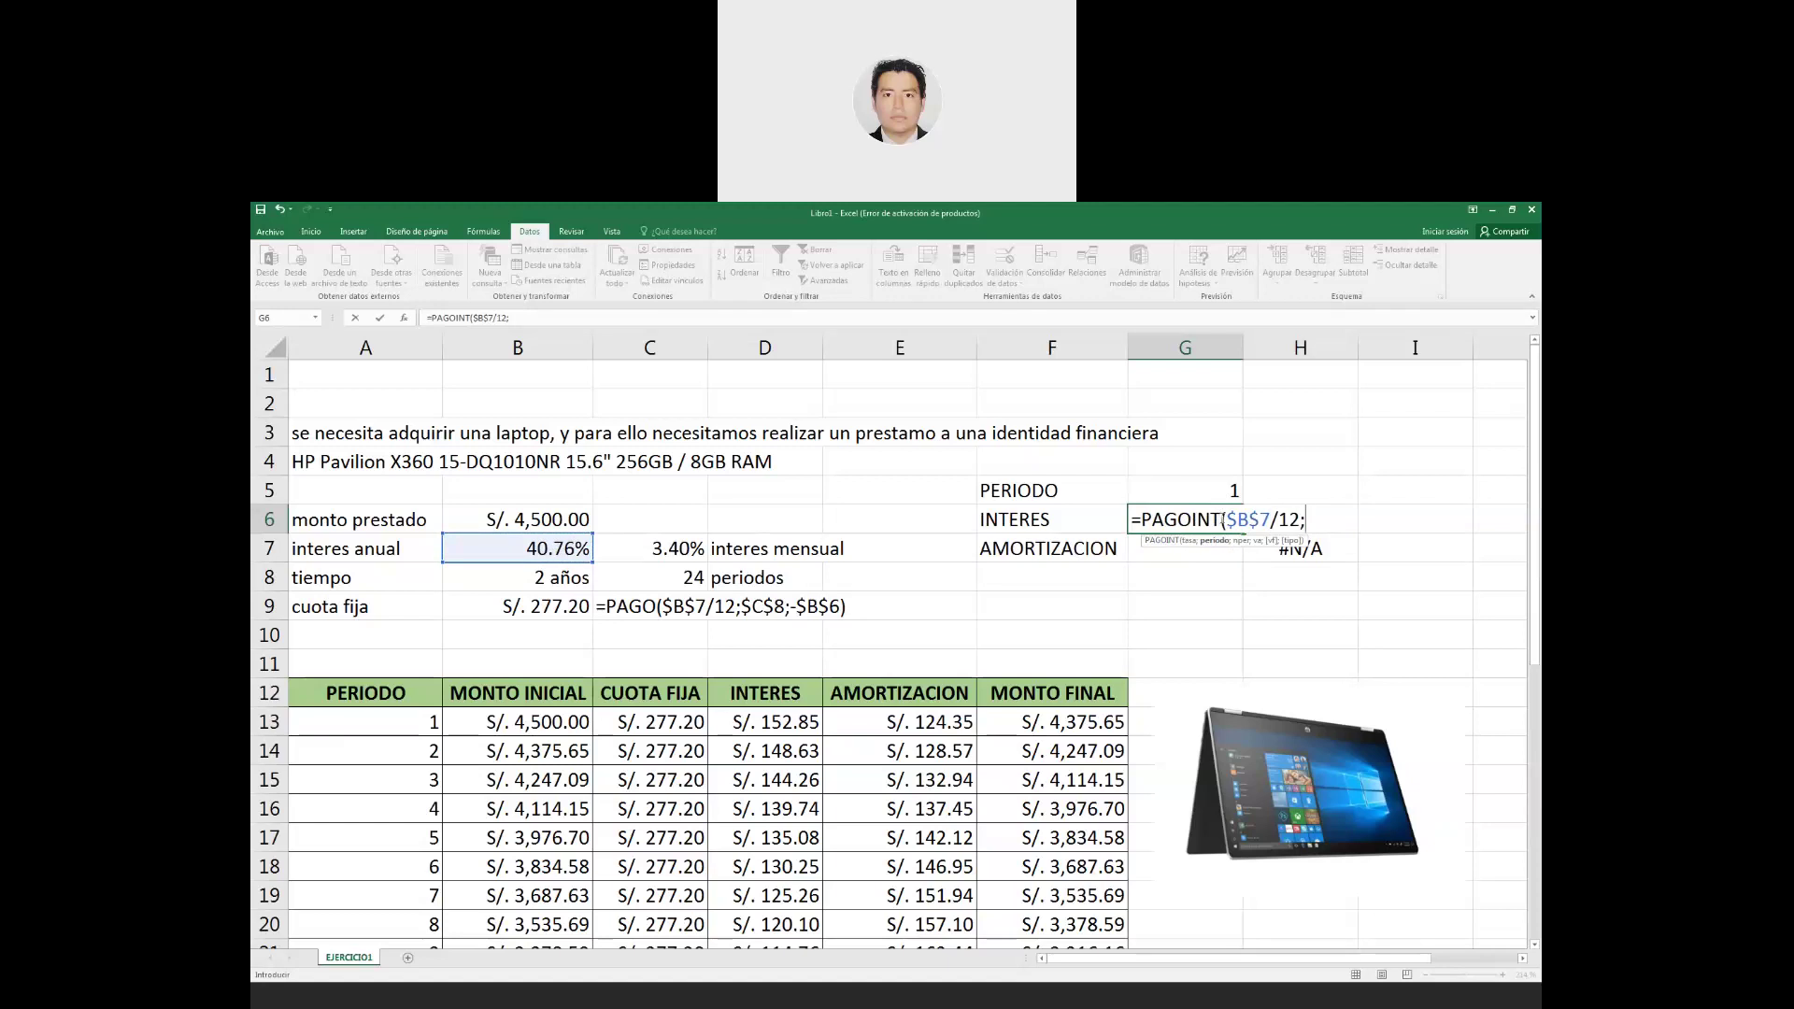
{"action": "left_click", "coordinate": [1185, 491]}
{"action": "key", "text": "F4"}
{"action": "type", "text": ";"}
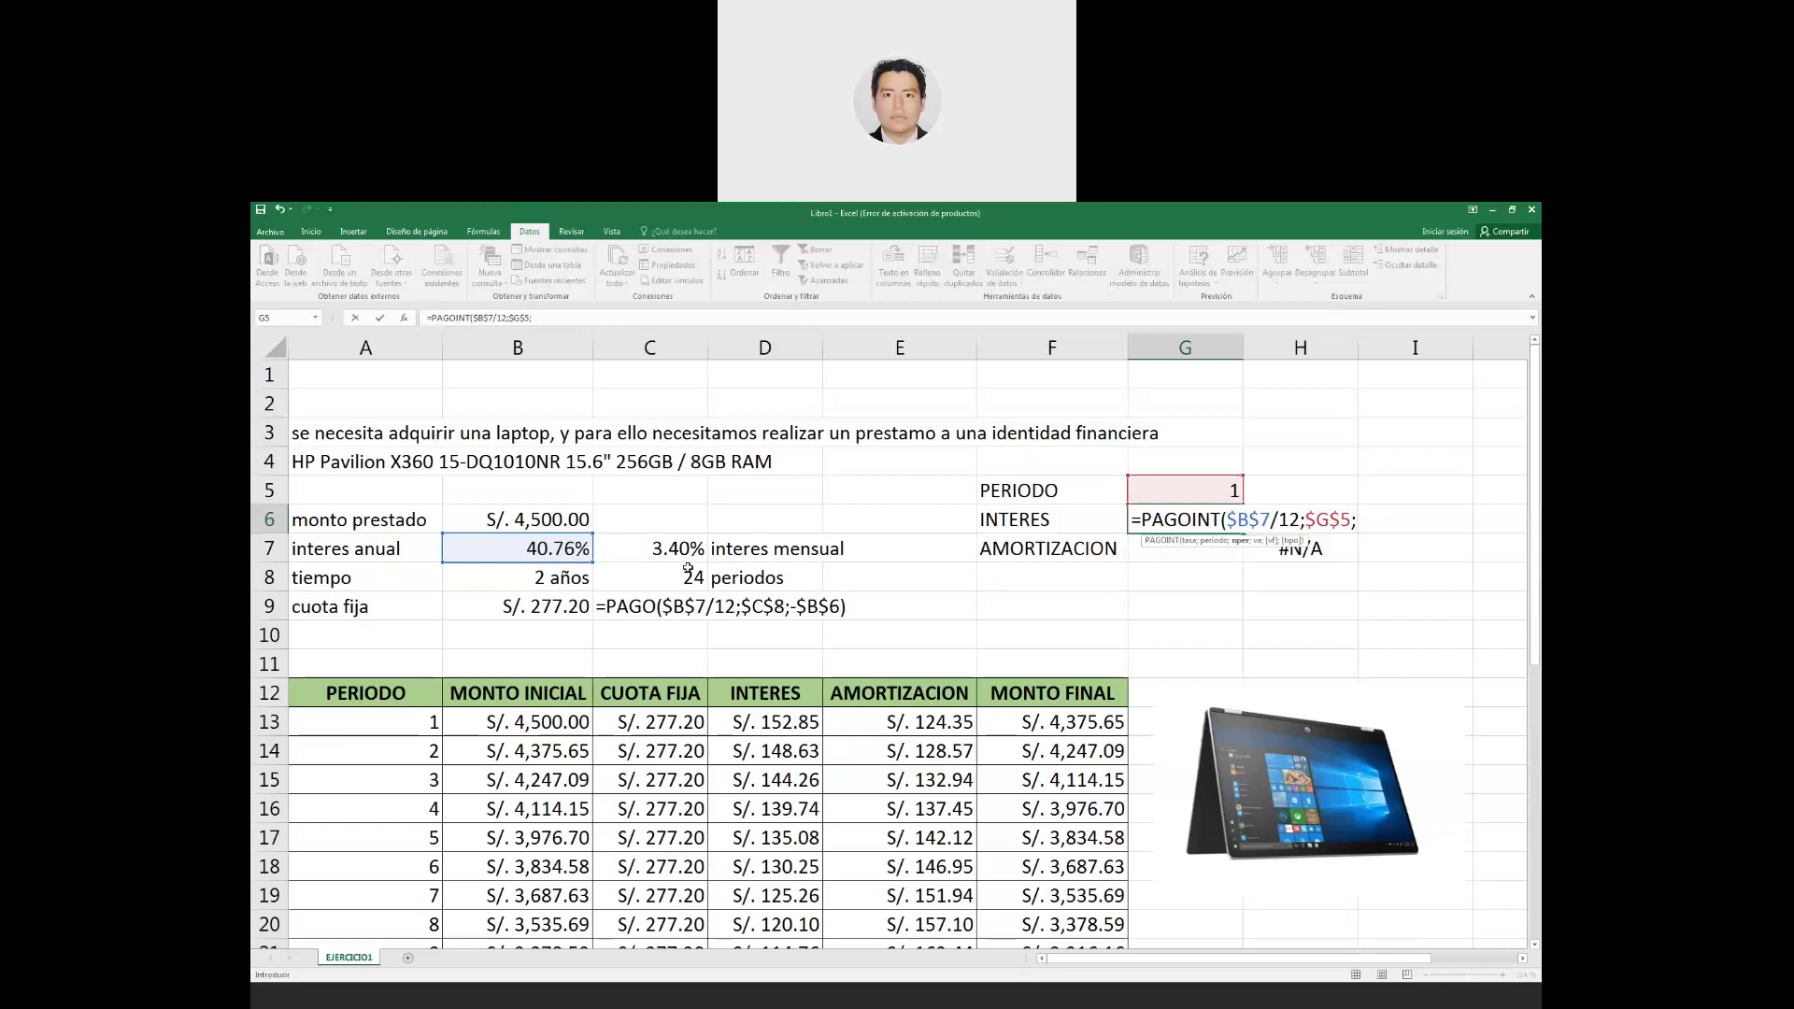
{"action": "left_click", "coordinate": [681, 577]}
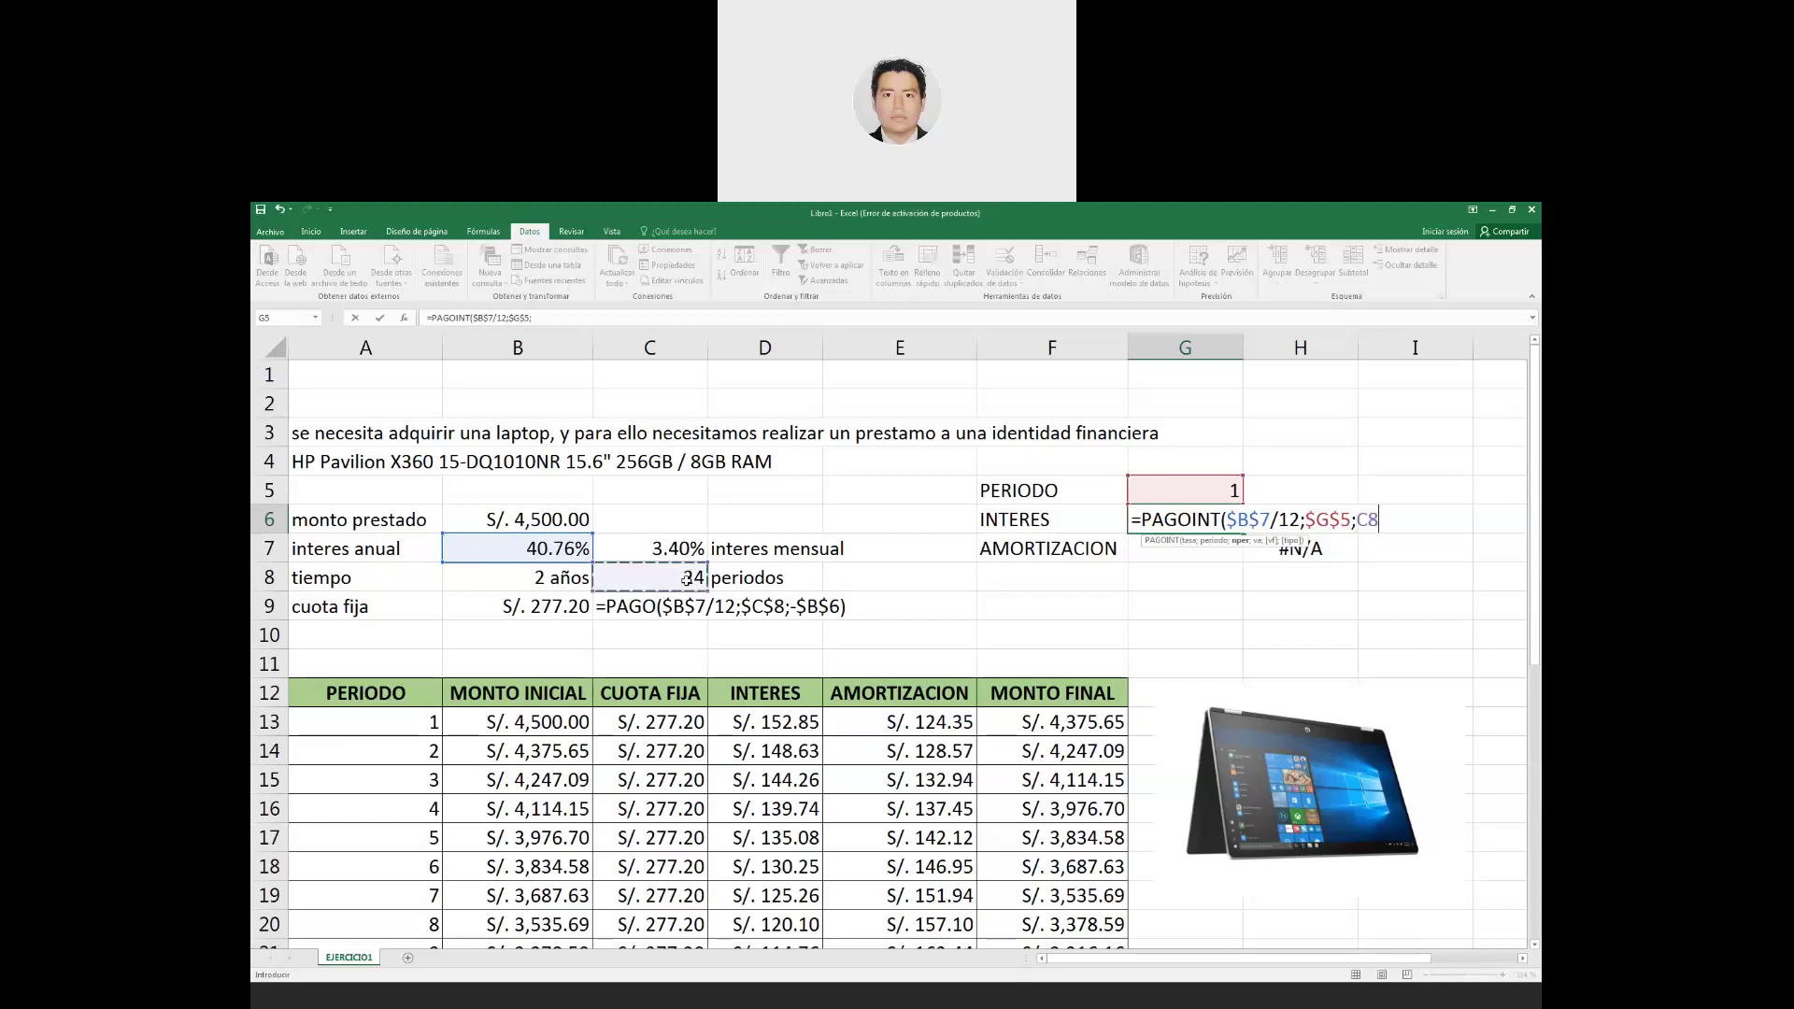
{"action": "key", "text": "F4"}
{"action": "type", "text": ";-"}
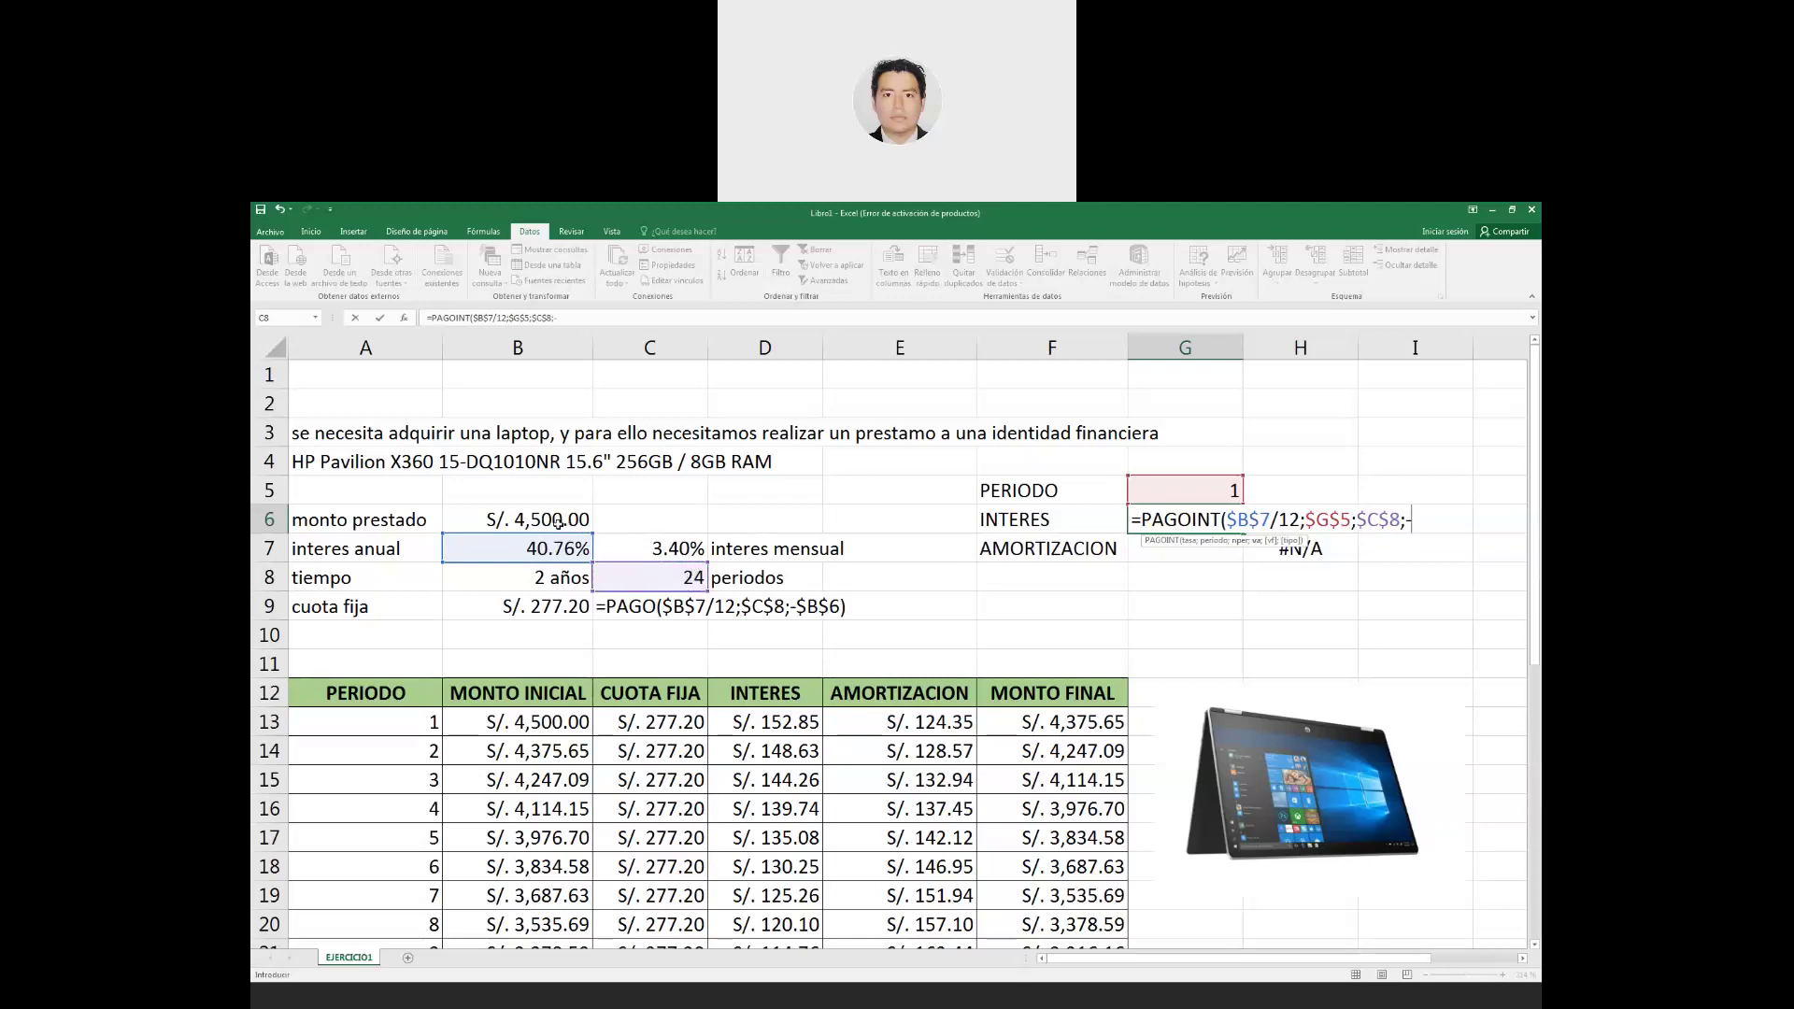
{"action": "left_click", "coordinate": [559, 523]}
{"action": "key", "text": "F4"}
{"action": "type", "text": ")"}
{"action": "key", "text": "BackSpace"}
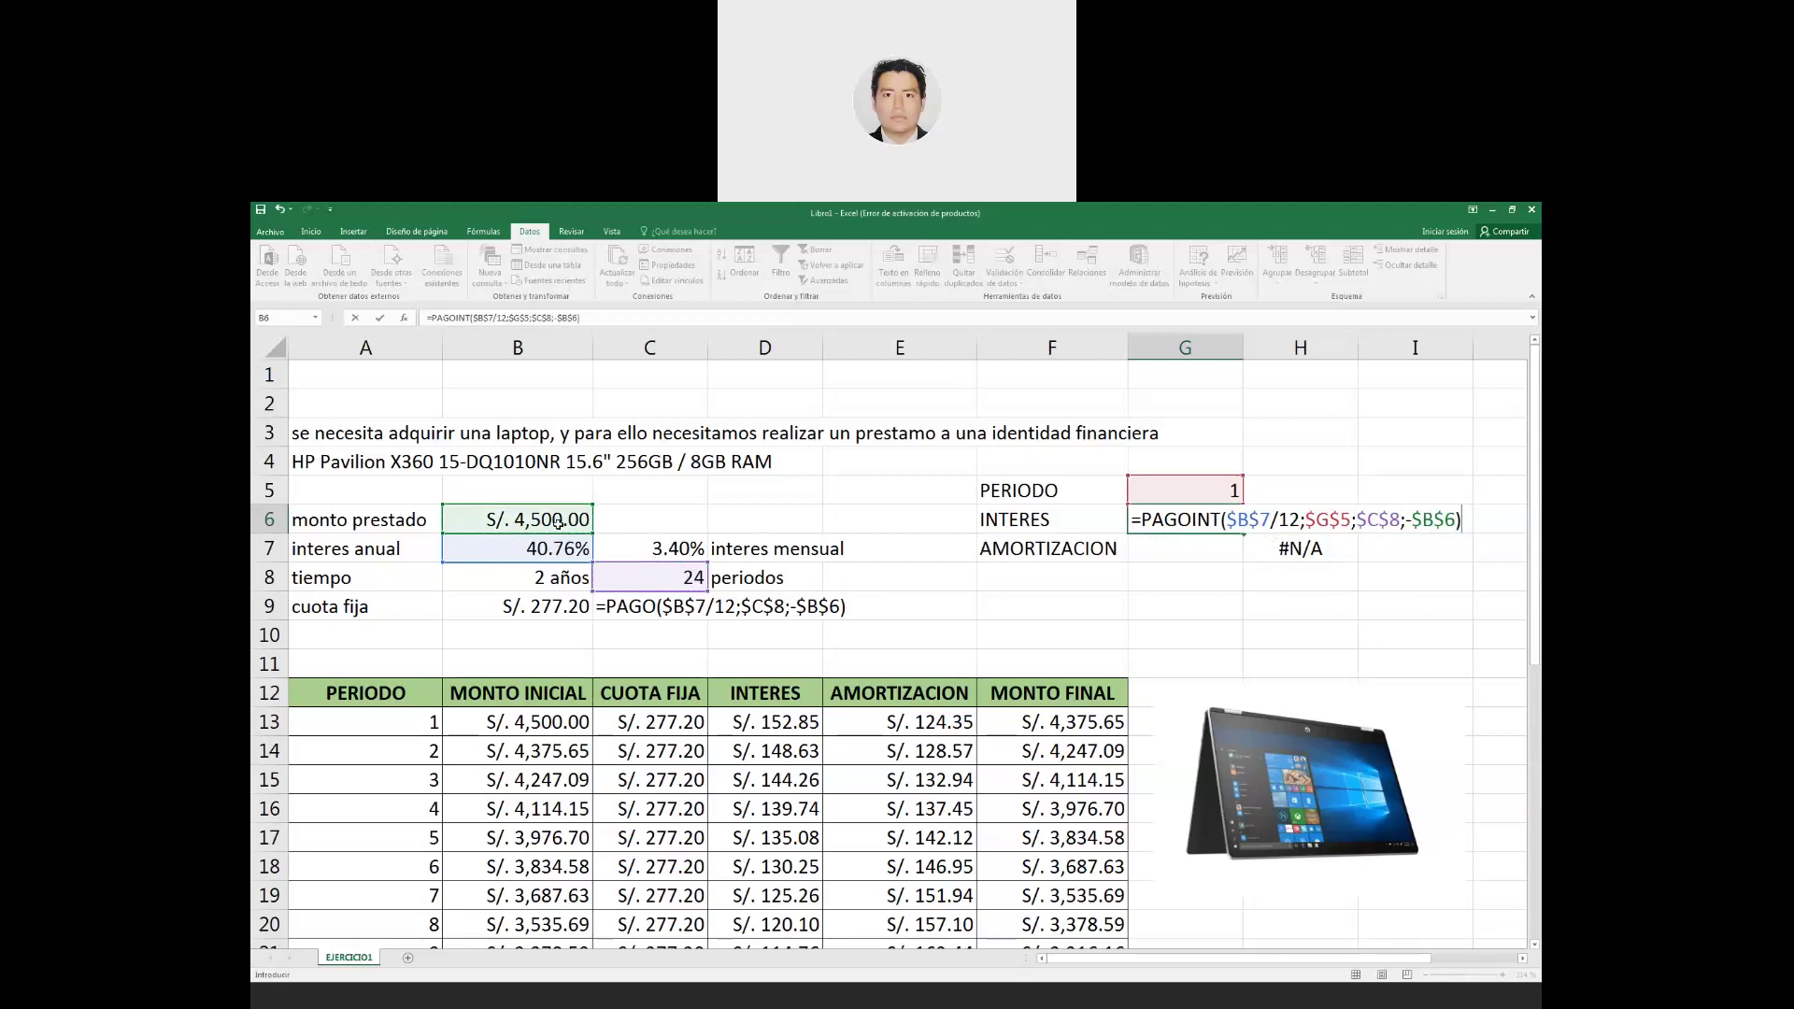
Review the PAGOINT arguments and confirm G6, which shows S/. 152.85 interest.
{"action": "left_click", "coordinate": [1240, 523]}
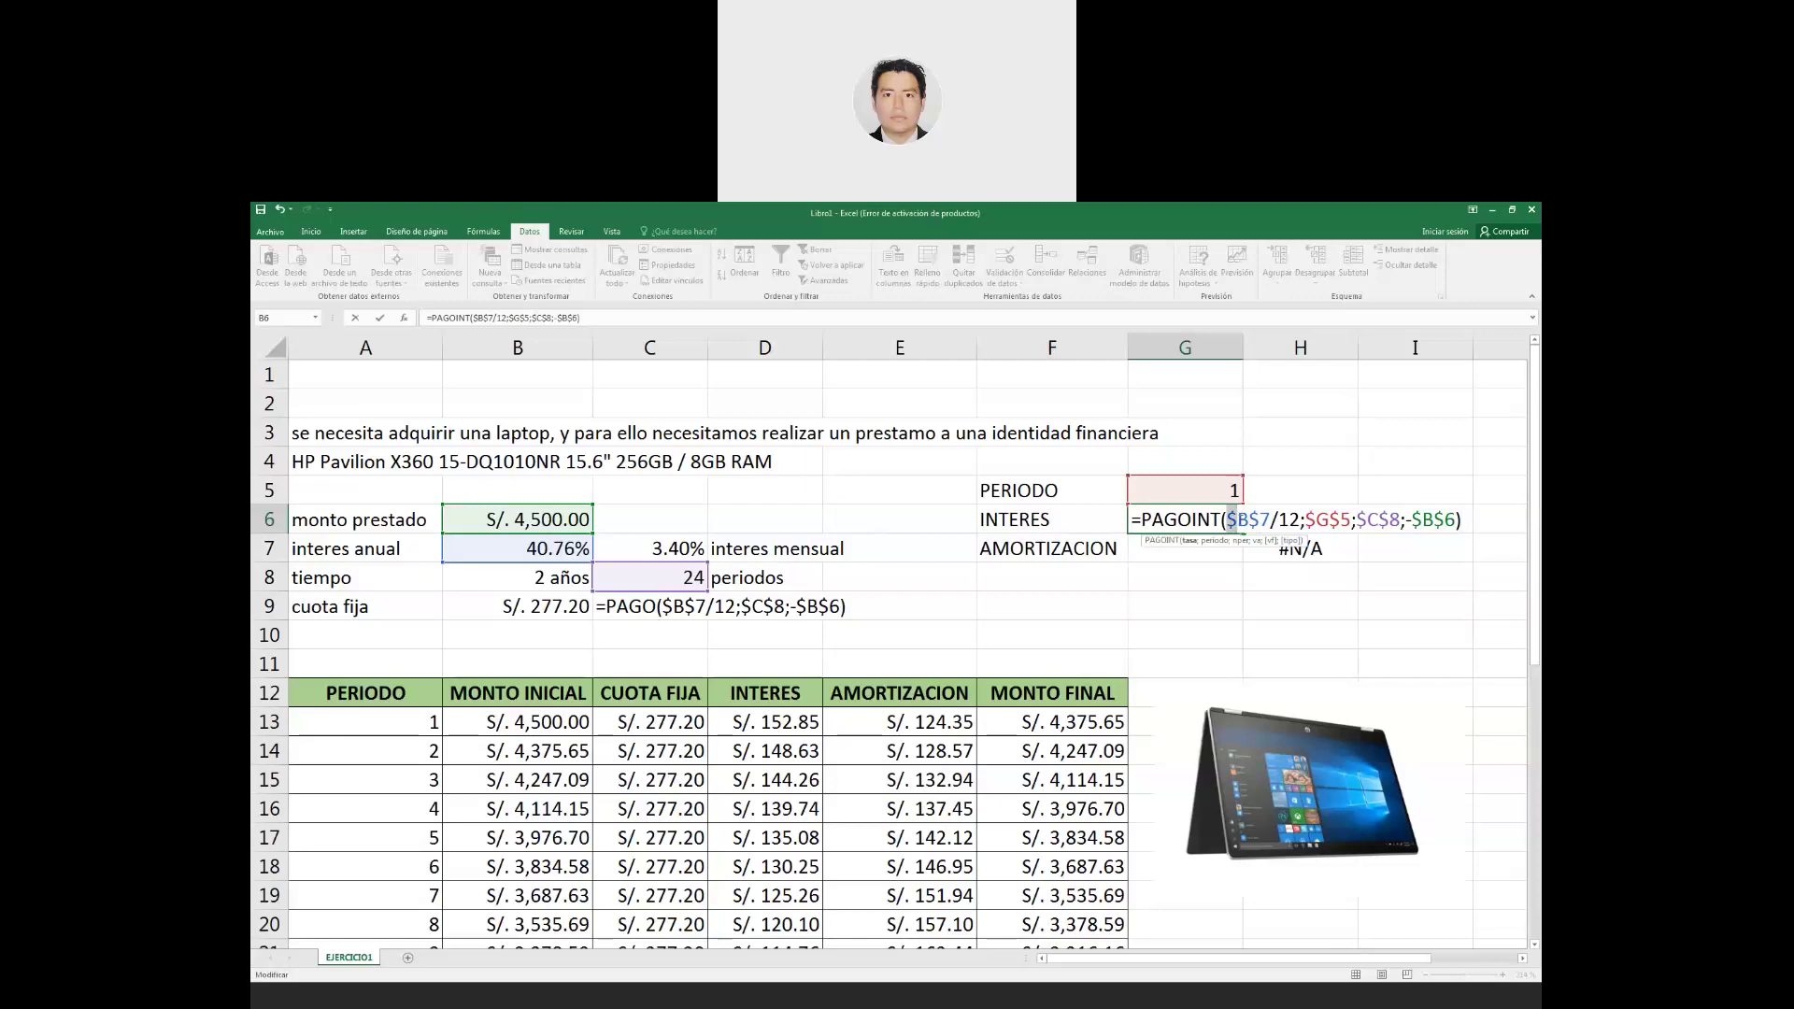
{"action": "left_click_drag", "start_coordinate": [1227, 520], "coordinate": [1301, 520]}
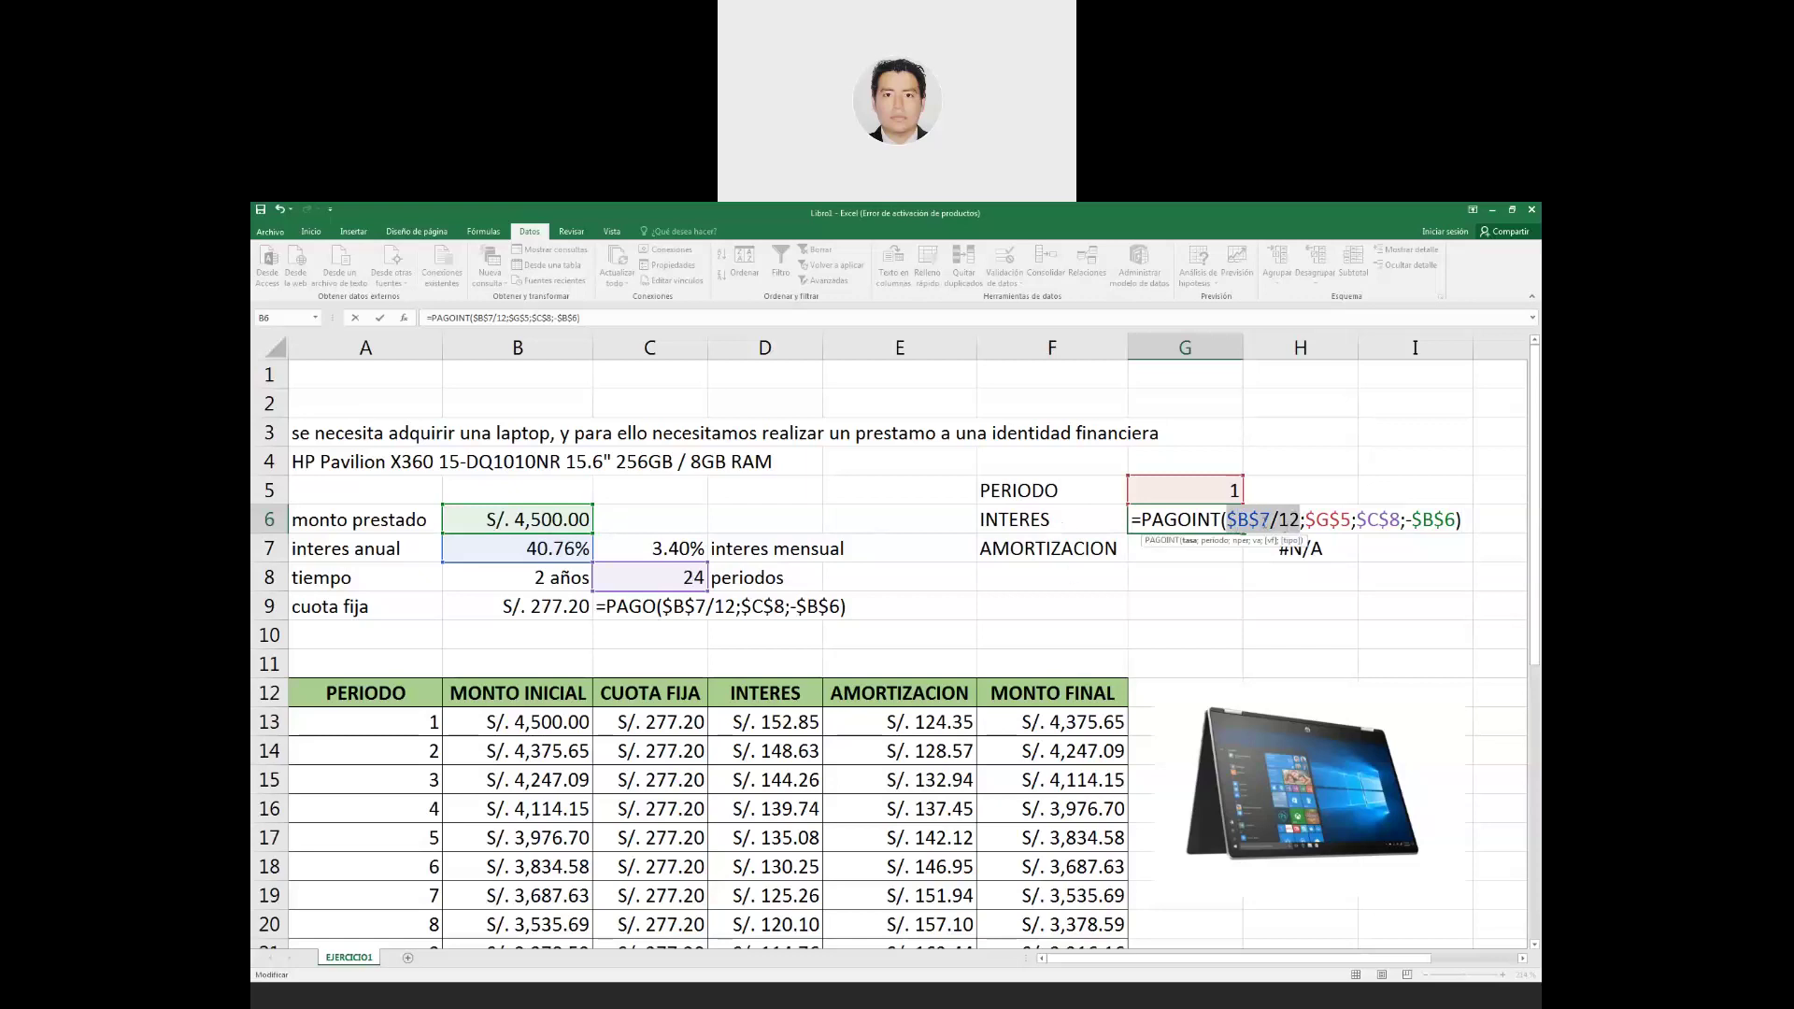
{"action": "left_click", "coordinate": [1327, 520]}
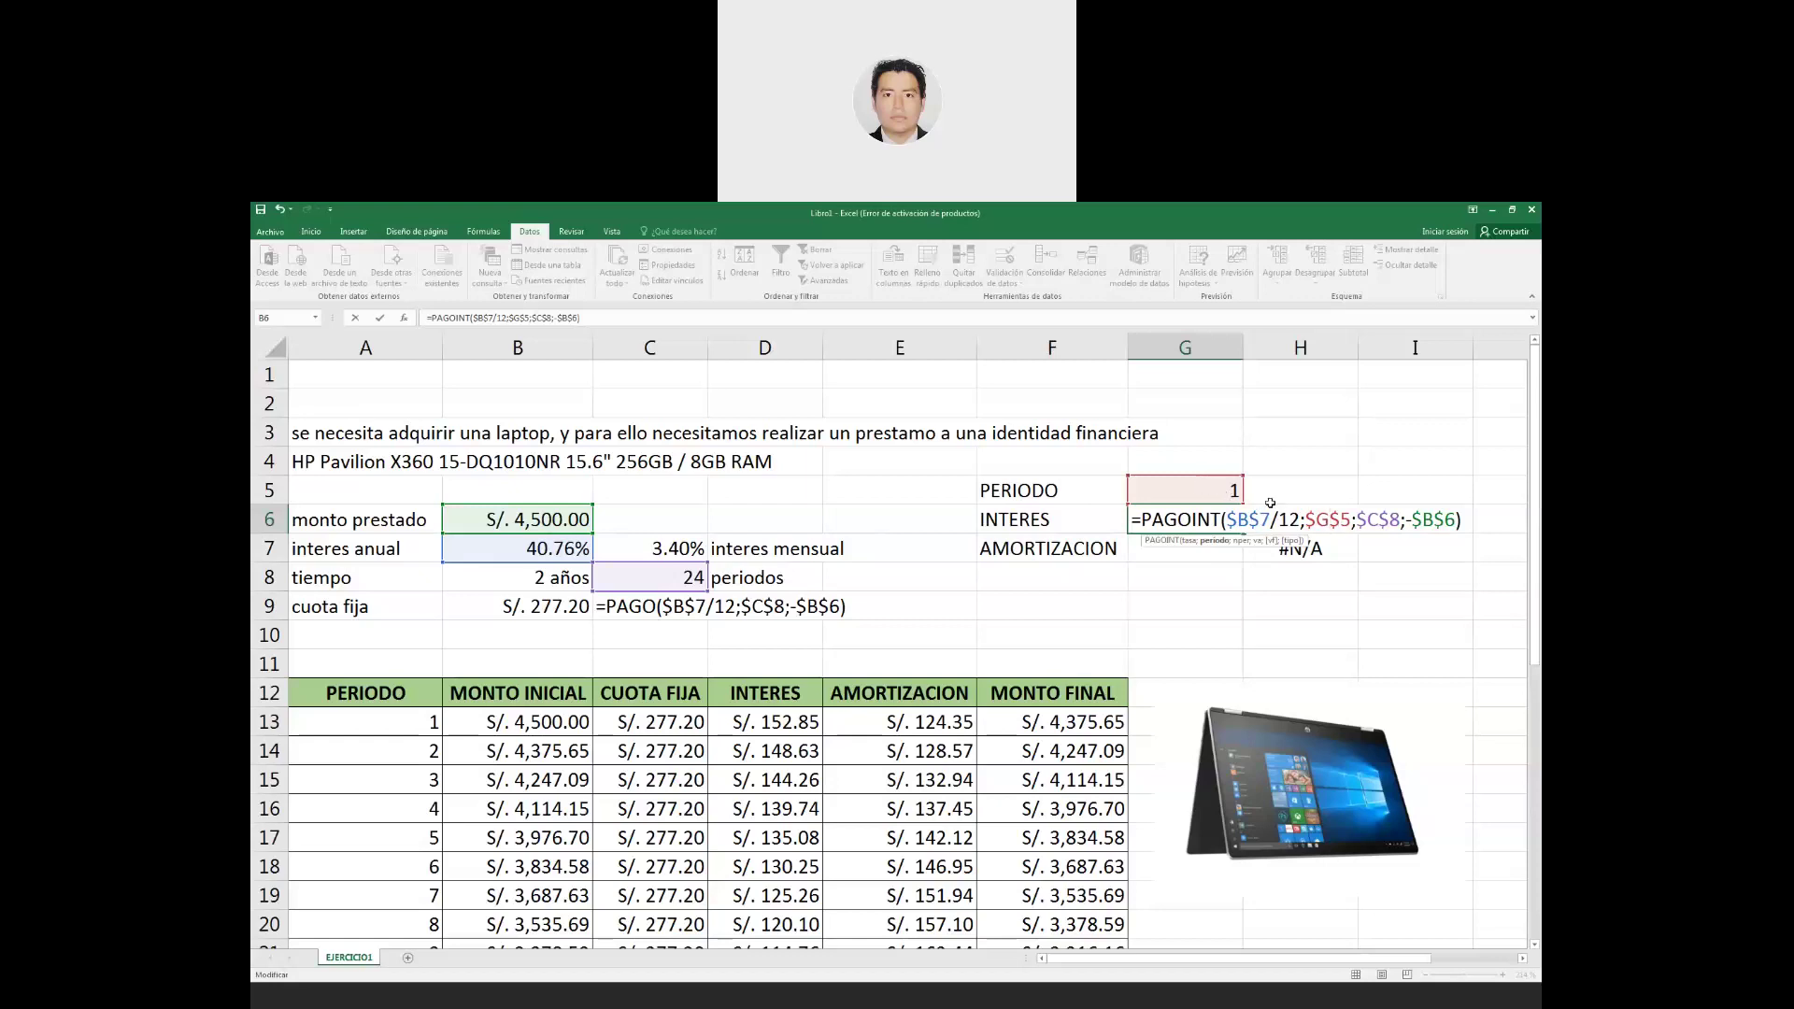
{"action": "left_click", "coordinate": [1368, 519]}
{"action": "key", "text": "Return"}
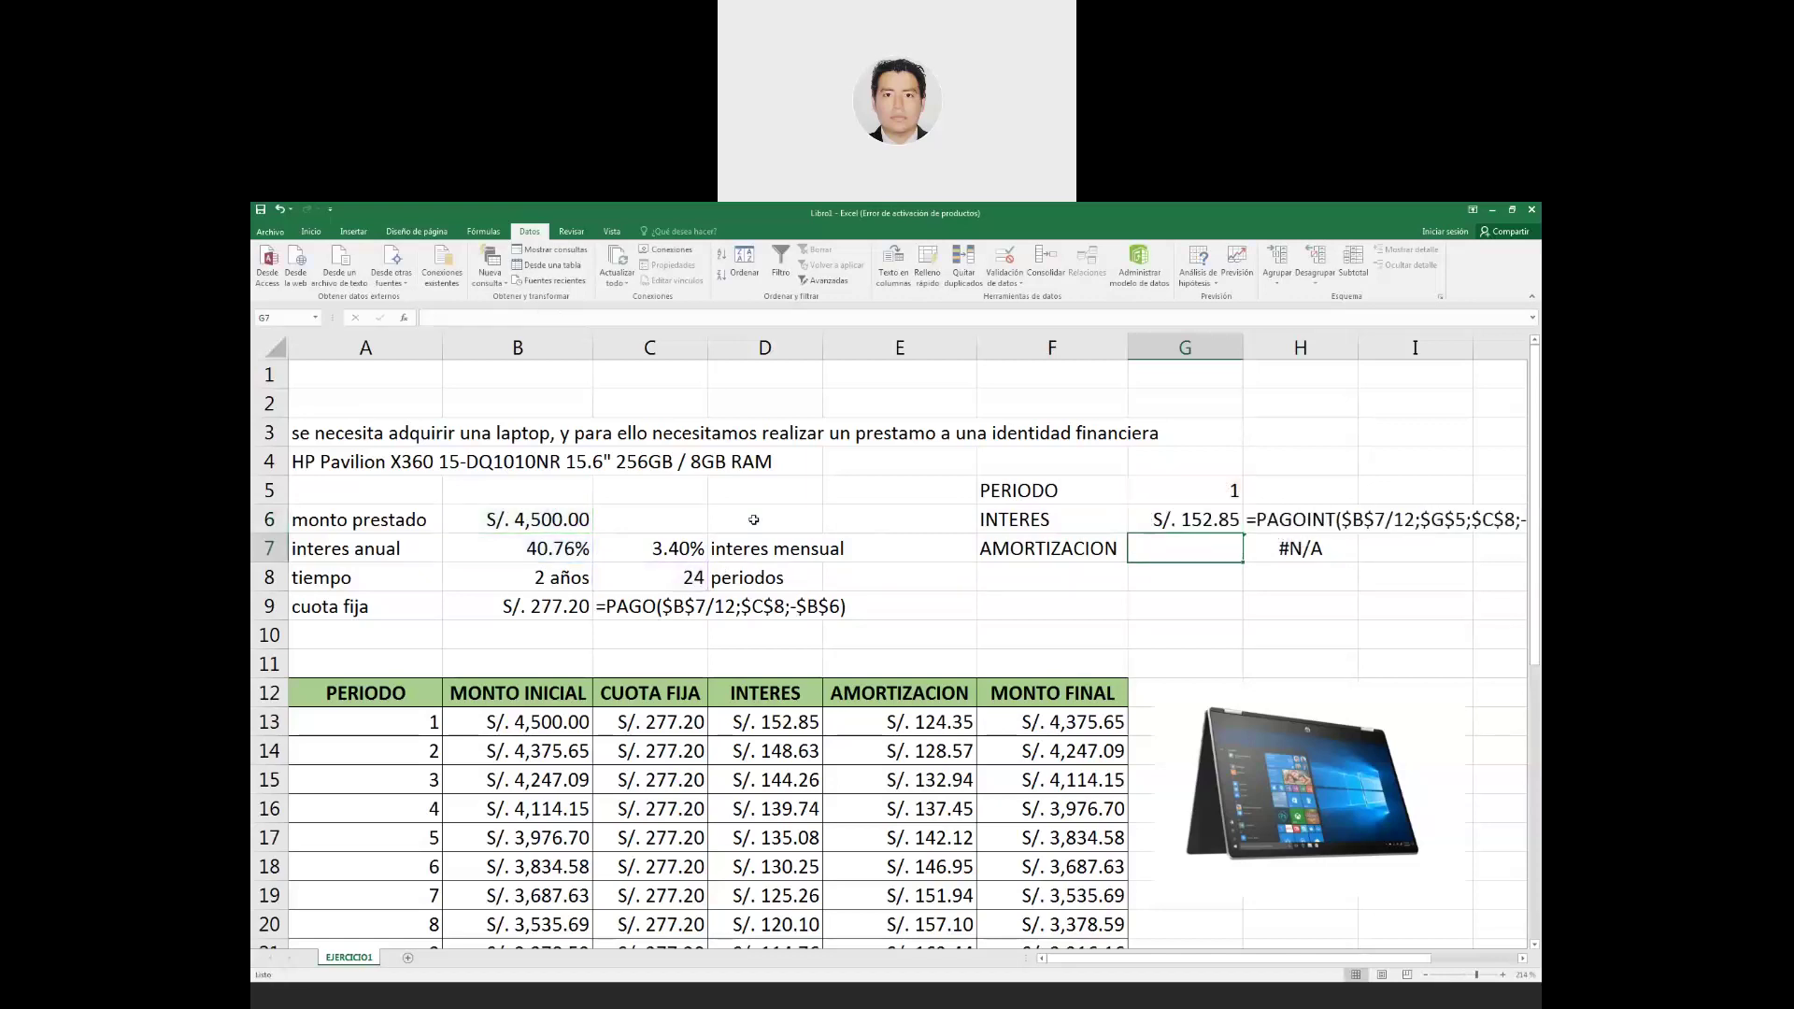
Enter =PAGOPRIN($B$7/12;$G$5;$C$8;-$B$6) in G7, returning S/. 124.35 amortization.
{"action": "type", "text": "="}
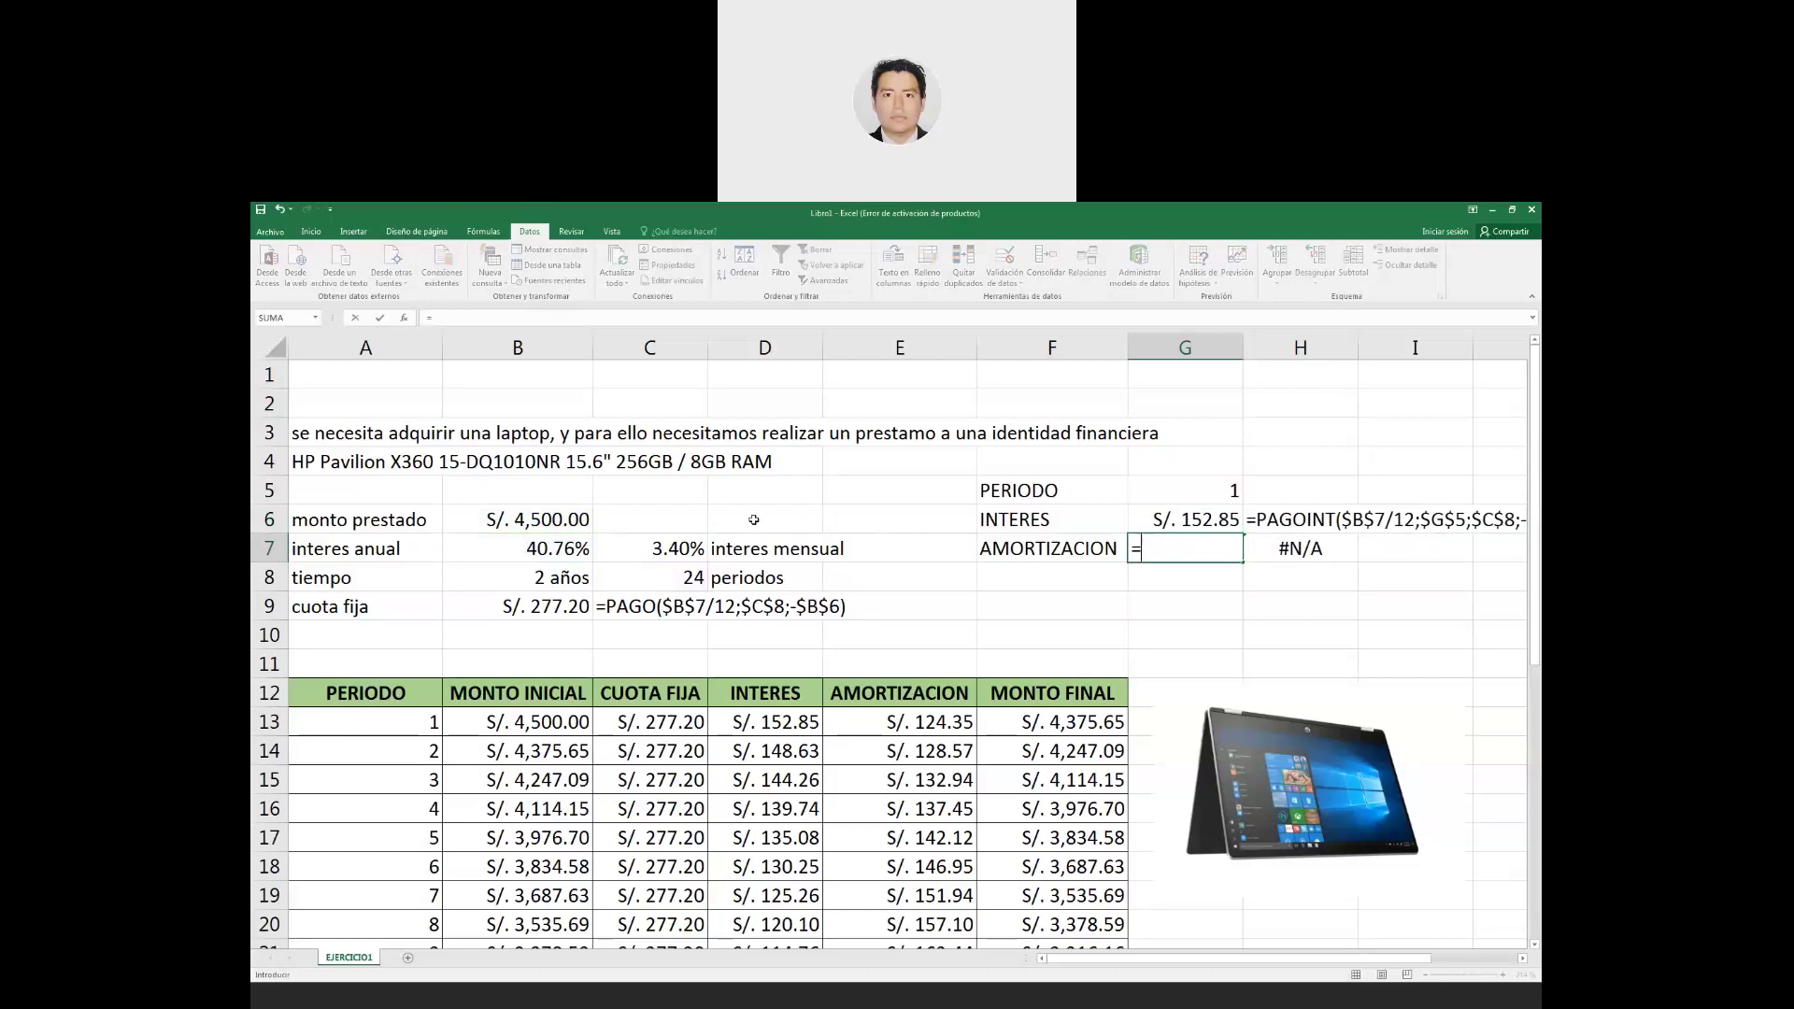
{"action": "type", "text": "PAGO"}
{"action": "key", "text": "Down"}
{"action": "key", "text": "Down"}
{"action": "key", "text": "Down"}
{"action": "key", "text": "Down"}
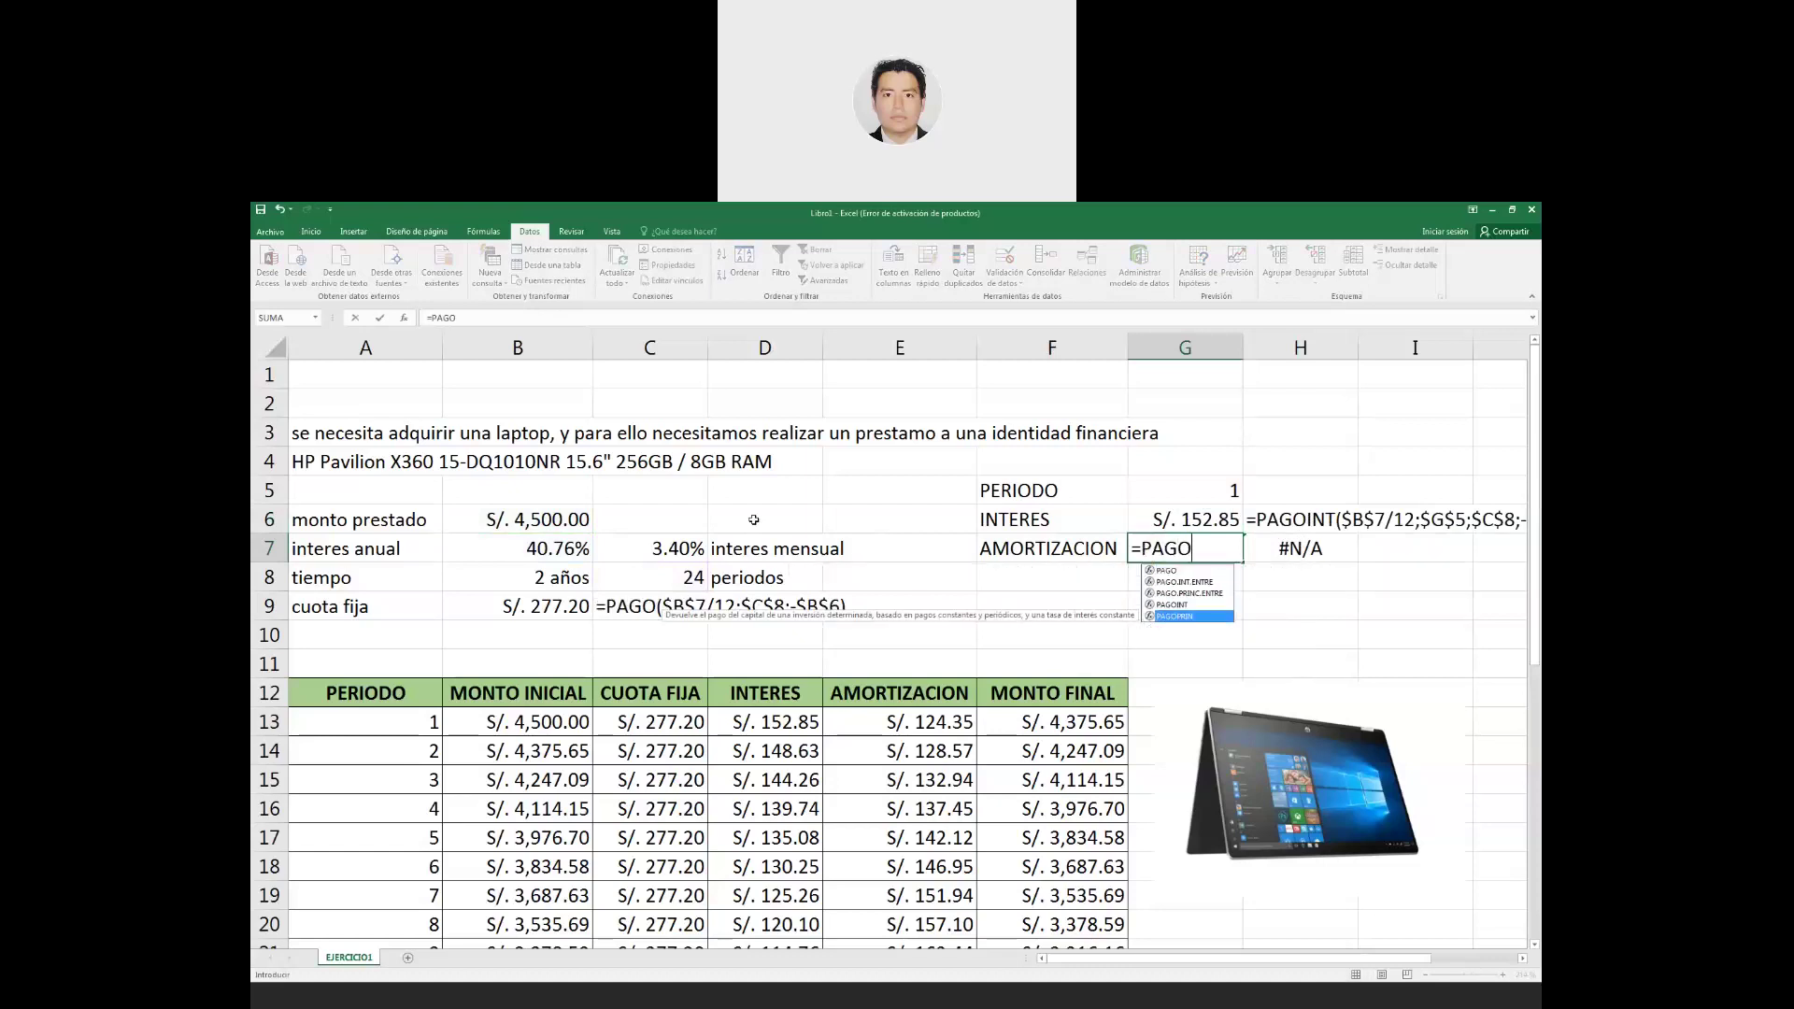
{"action": "key", "text": "Tab"}
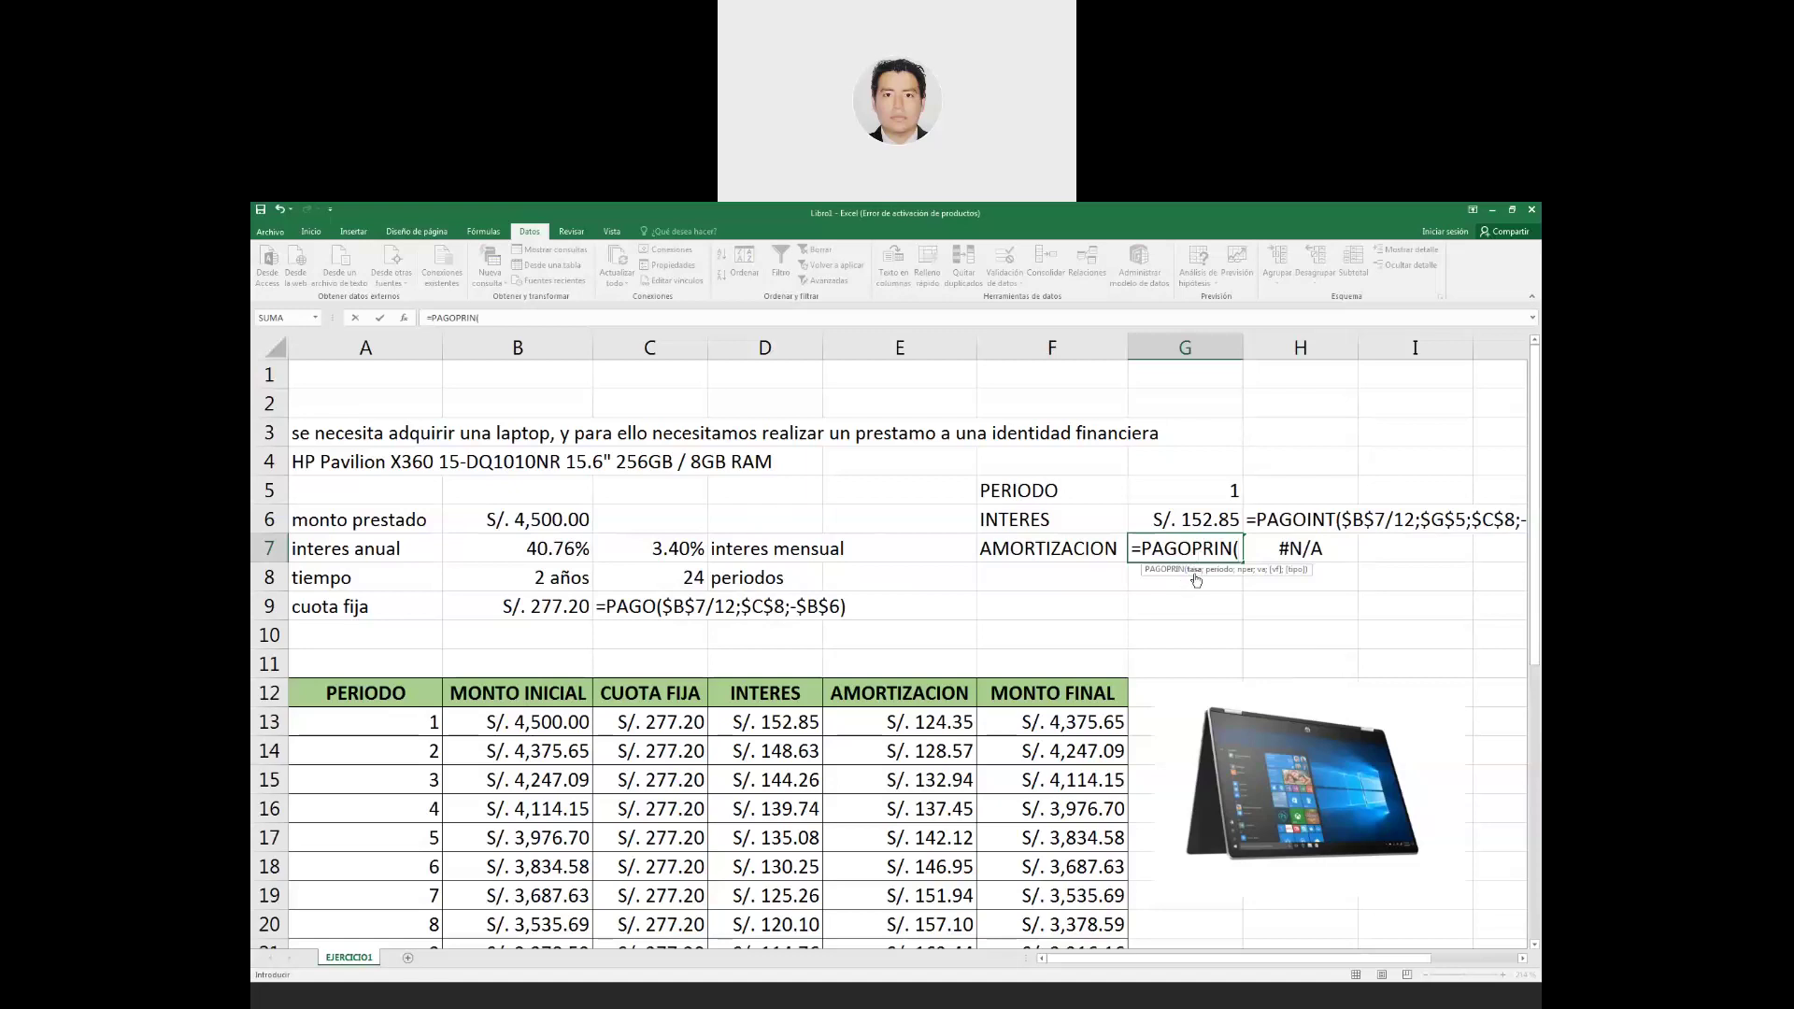
{"action": "left_click", "coordinate": [566, 550]}
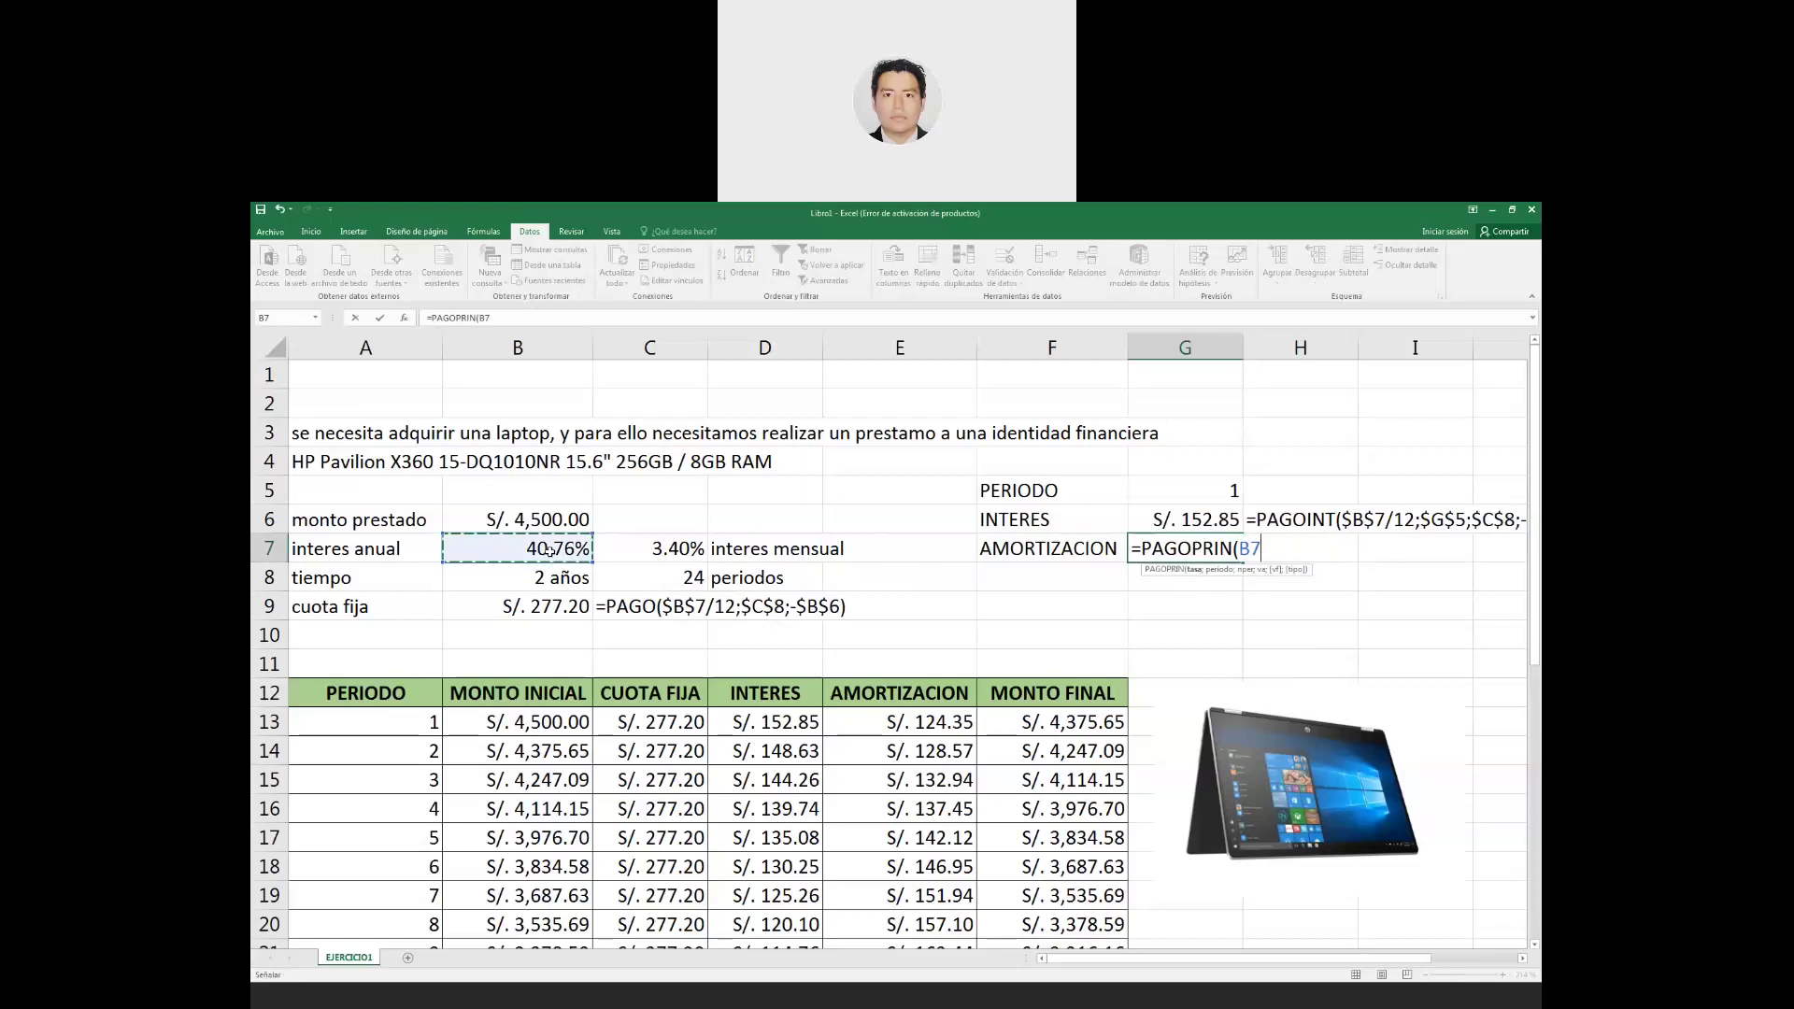
{"action": "key", "text": "F4"}
{"action": "type", "text": "/12;"}
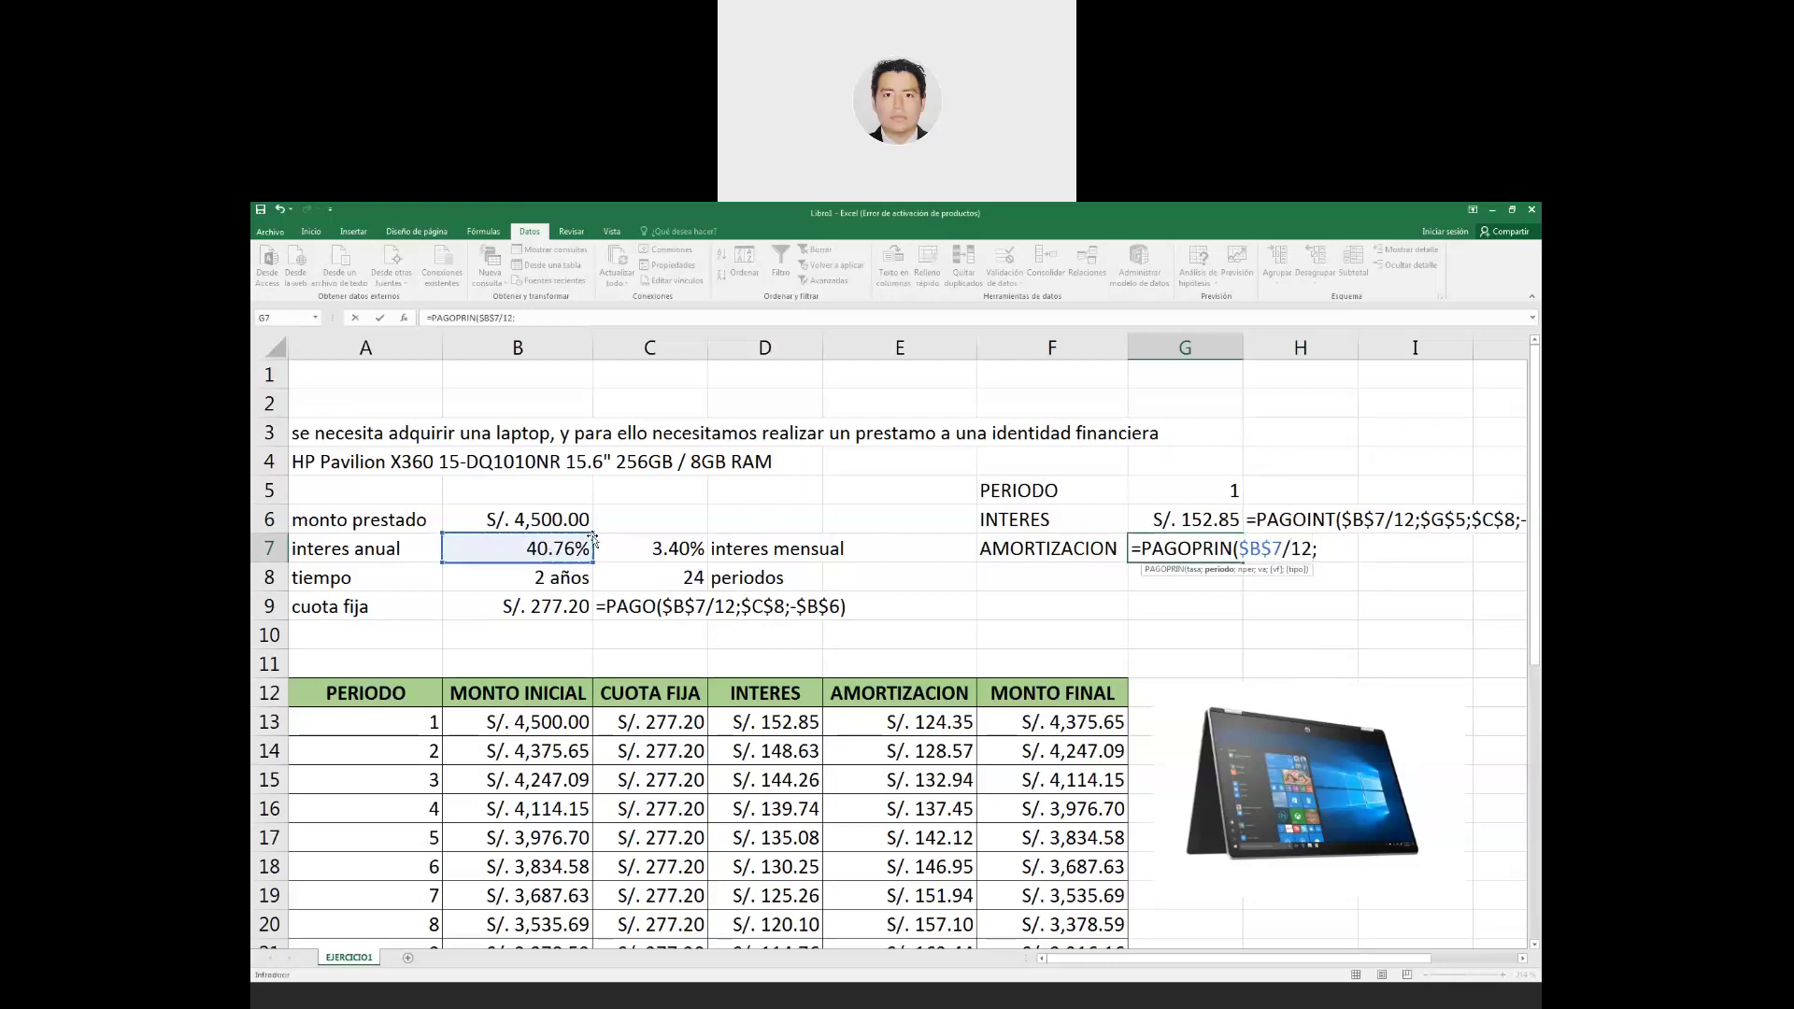
{"action": "left_click", "coordinate": [1200, 495]}
{"action": "key", "text": "F4"}
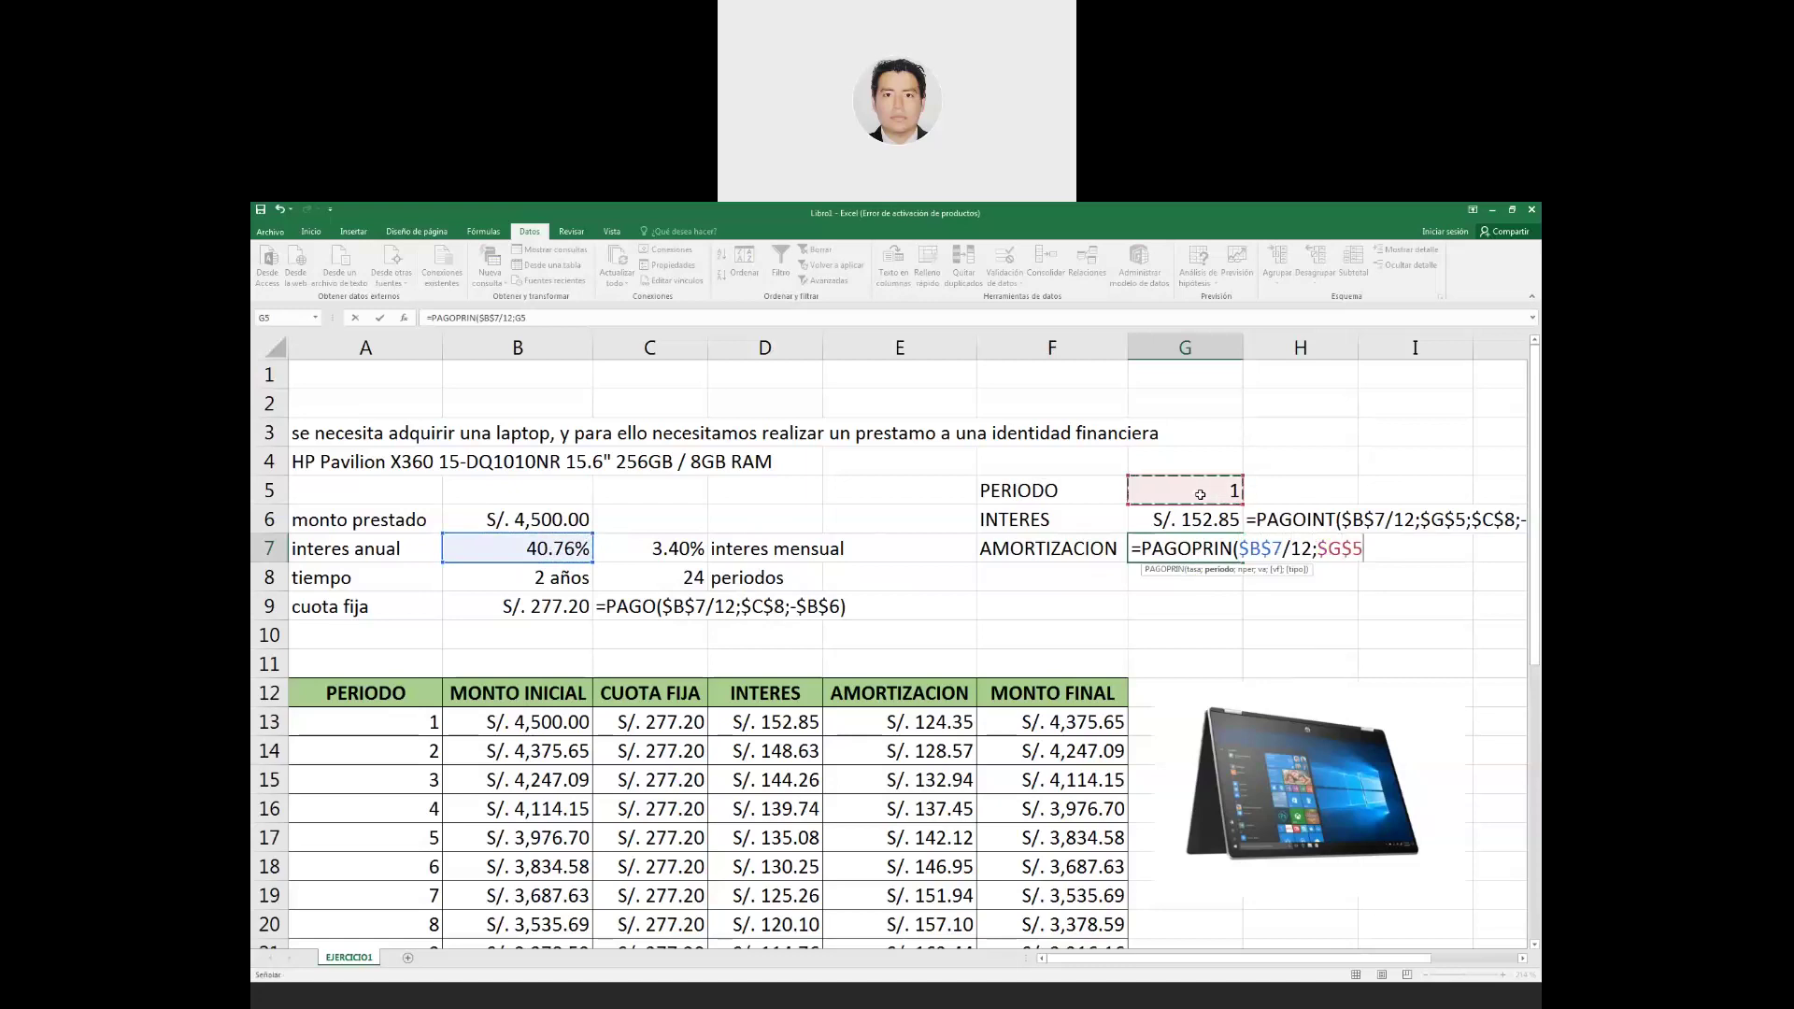
{"action": "type", "text": ";"}
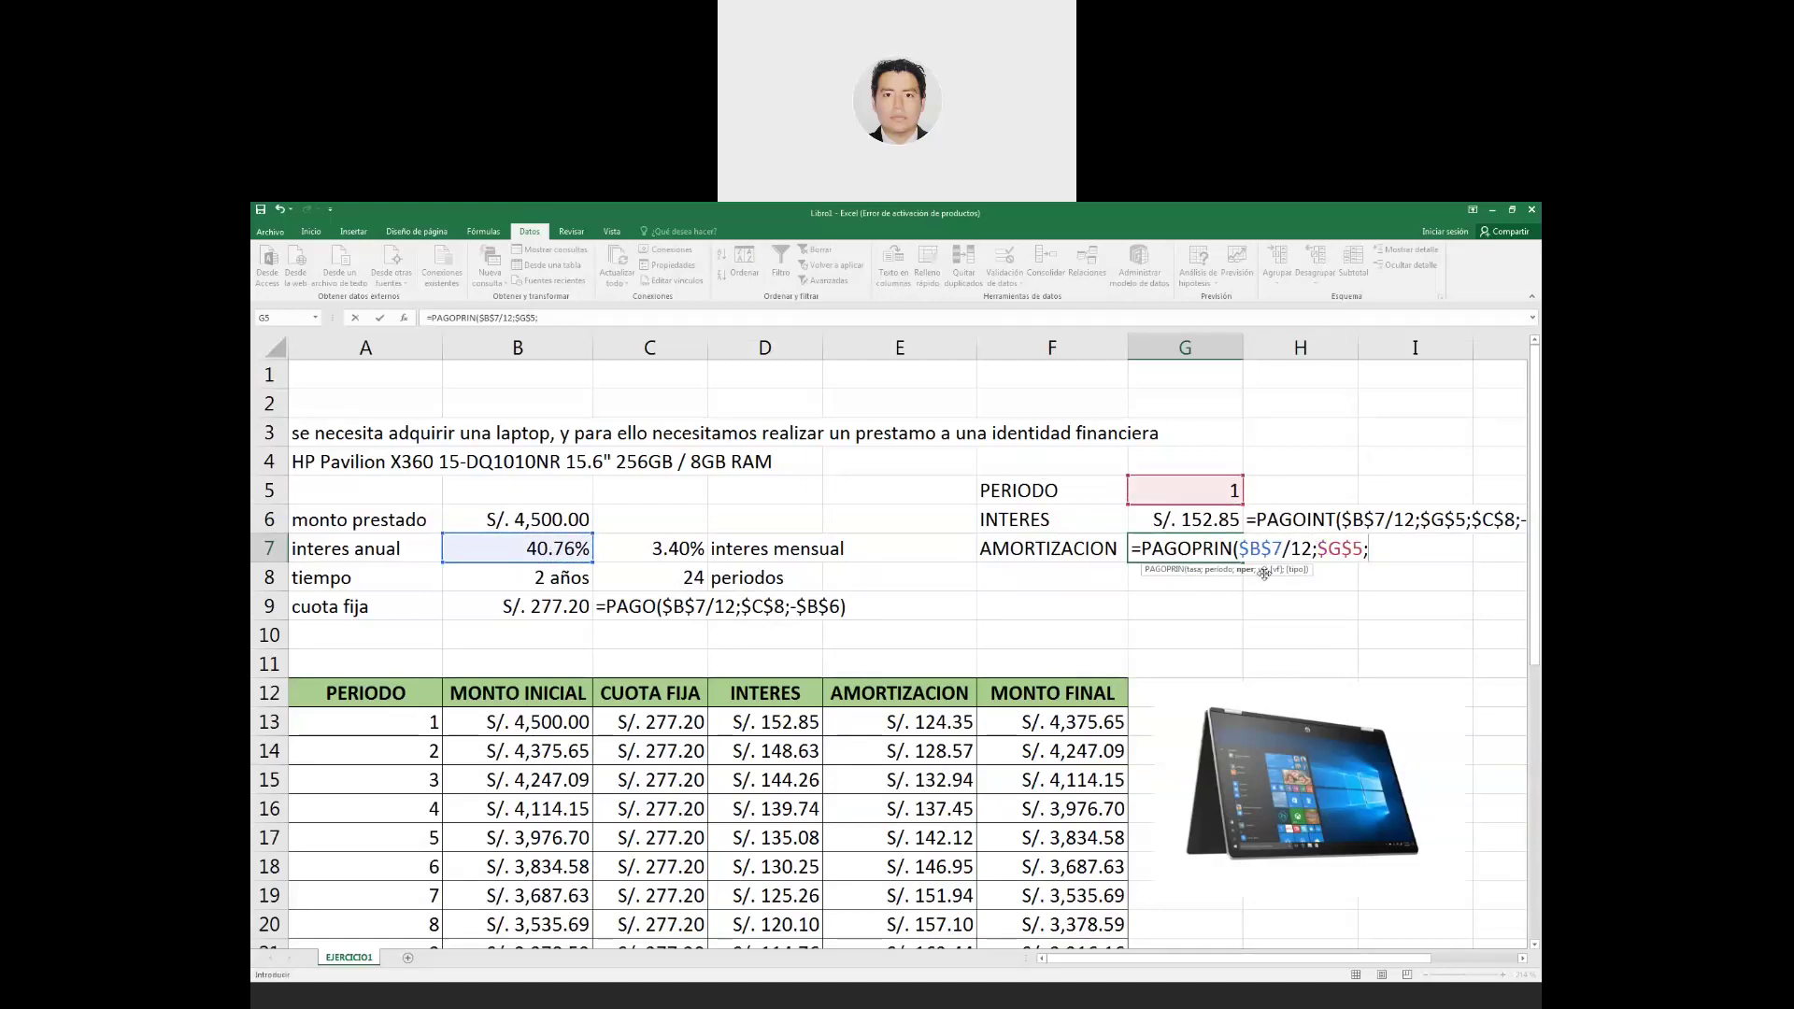
{"action": "left_click", "coordinate": [675, 578]}
{"action": "key", "text": "F4"}
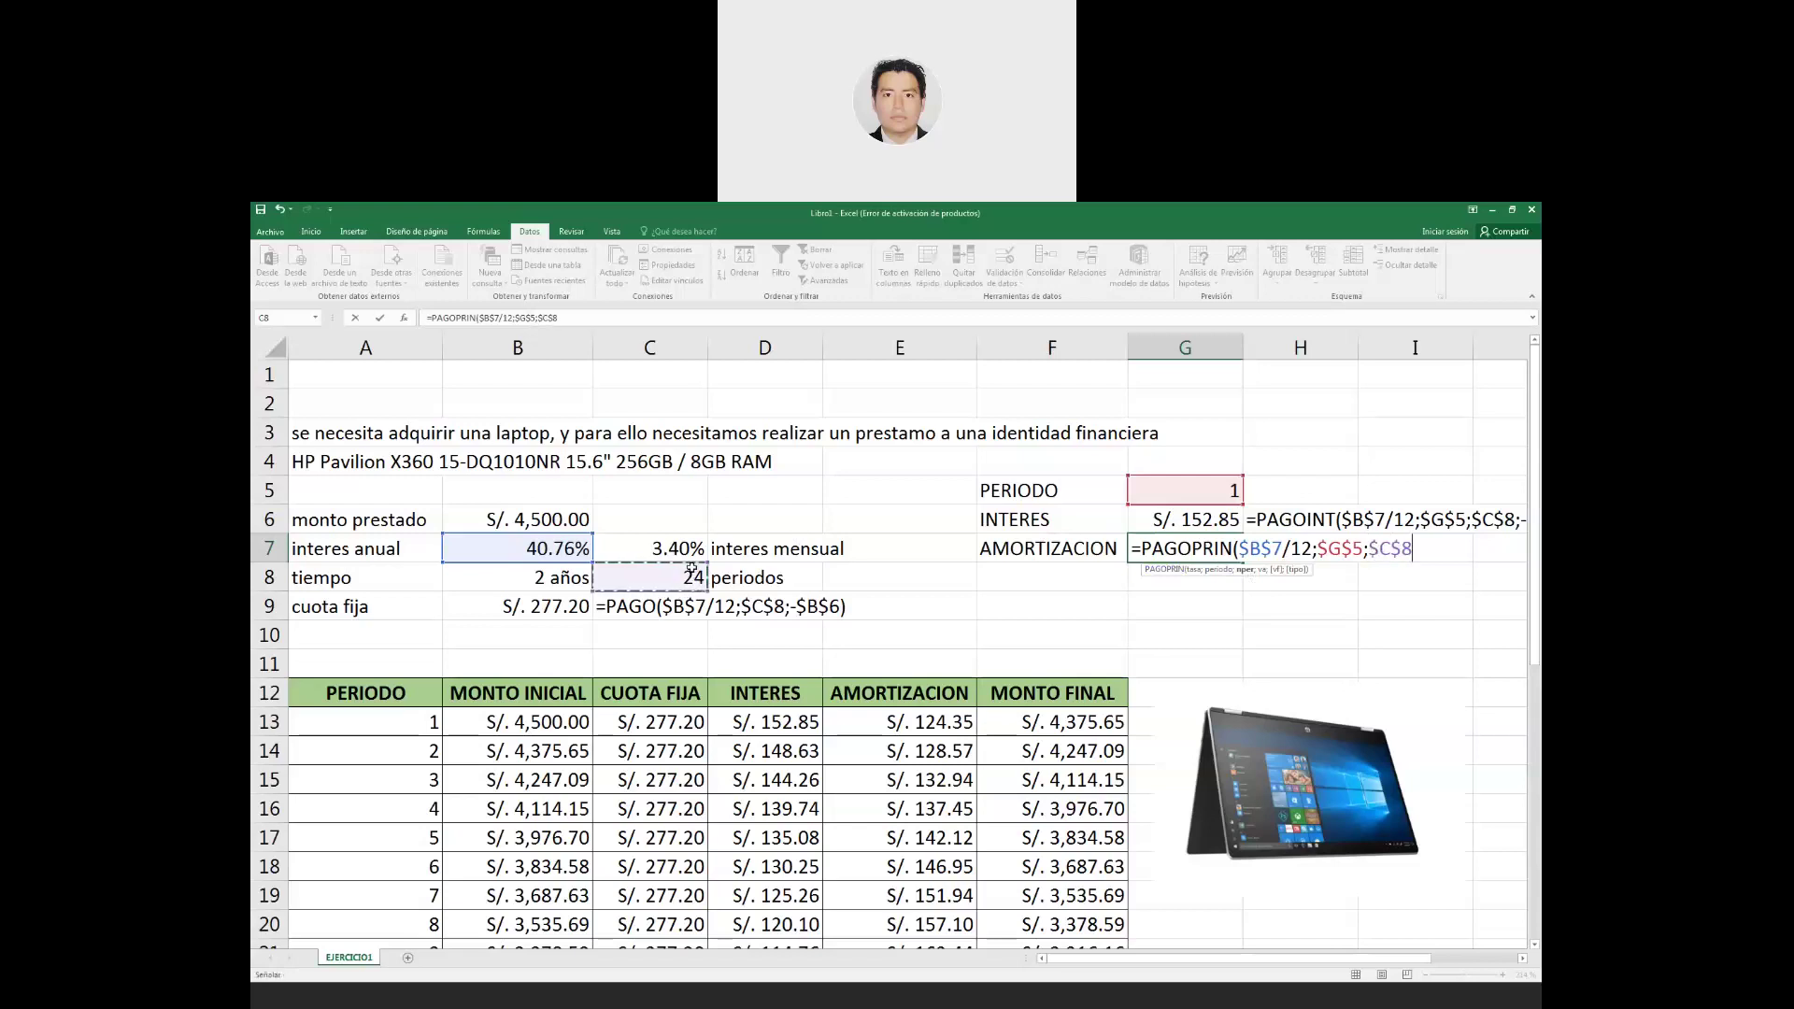
{"action": "type", "text": ";-"}
{"action": "left_click", "coordinate": [553, 521]}
{"action": "key", "text": "F4"}
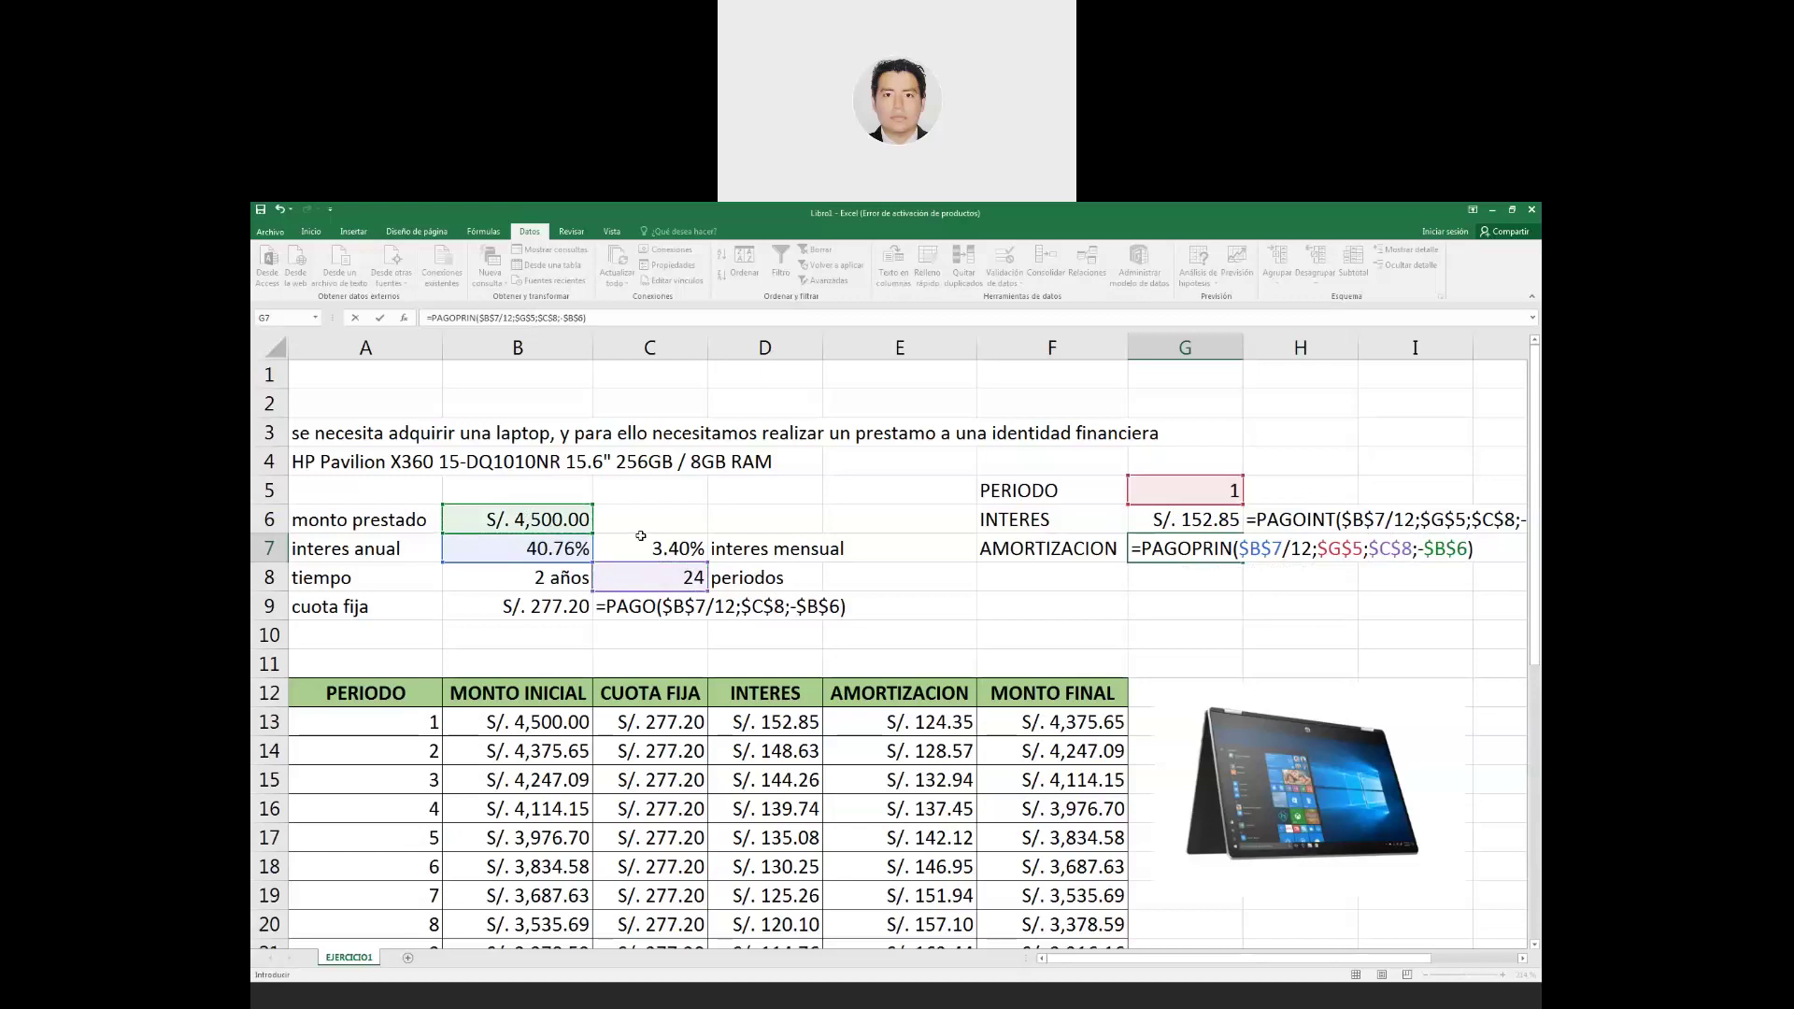
{"action": "left_click_drag", "start_coordinate": [1414, 963], "coordinate": [1444, 963]}
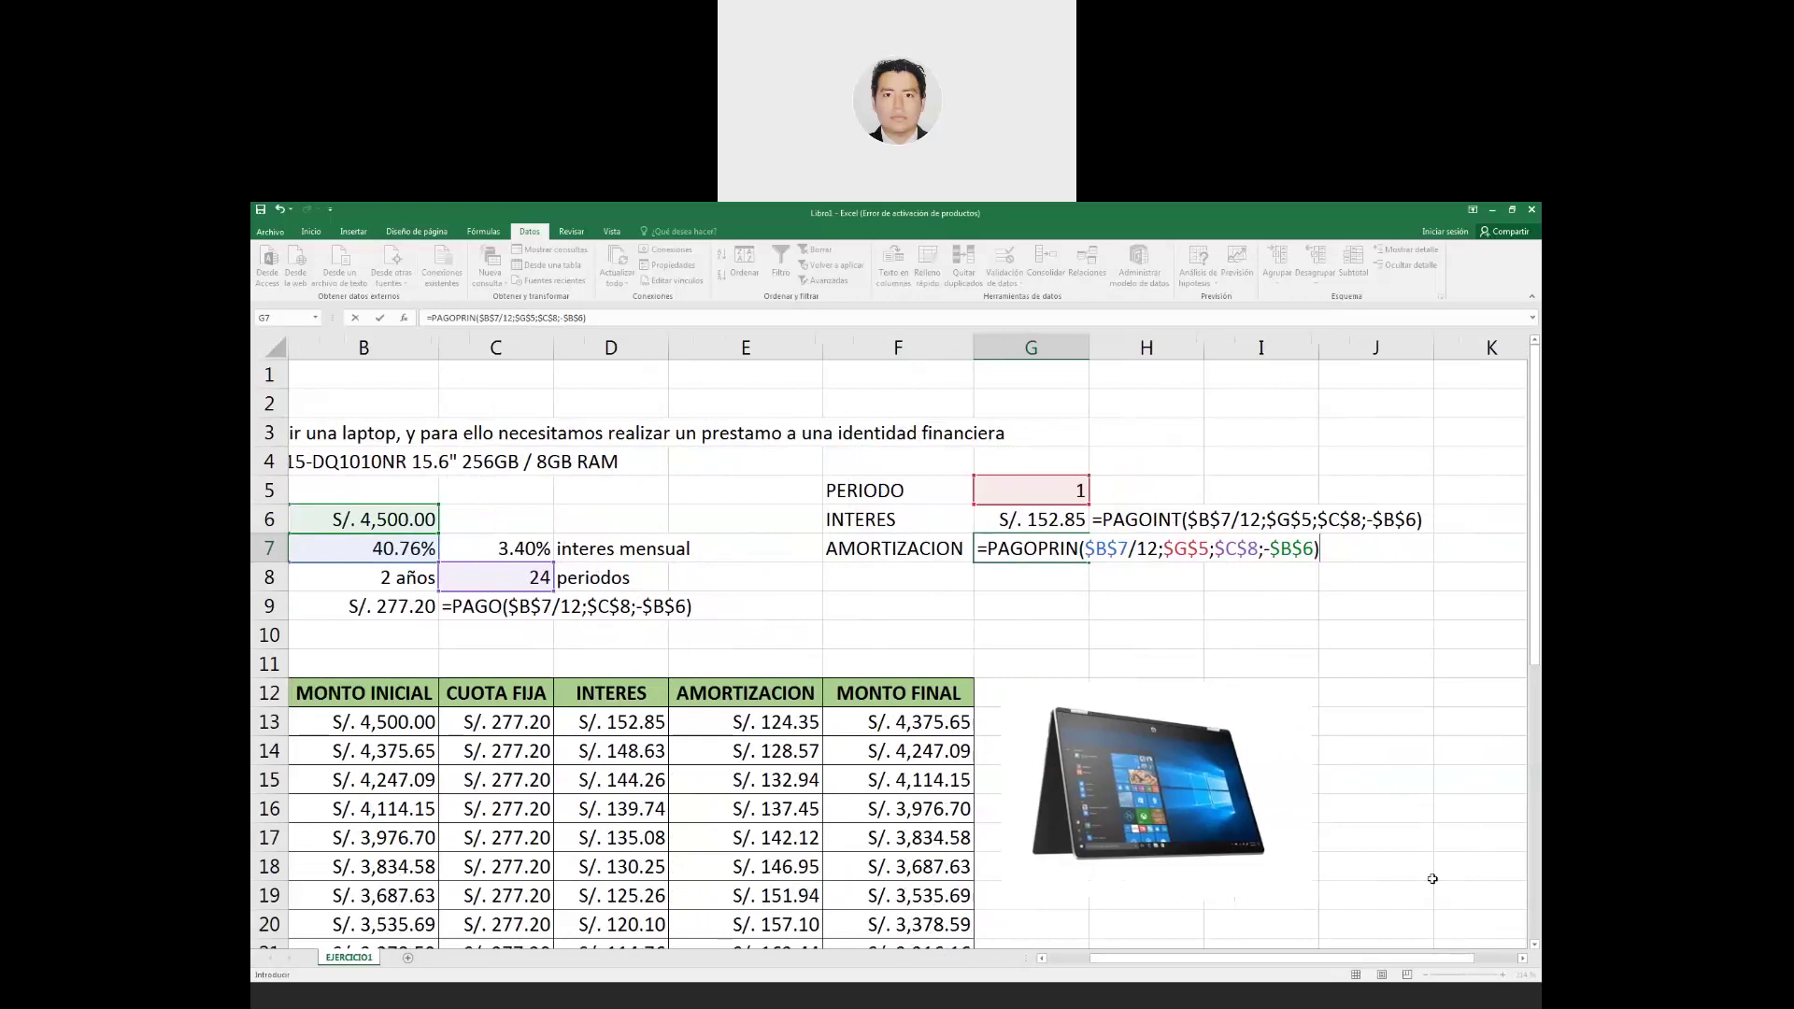
{"action": "key", "text": "Return"}
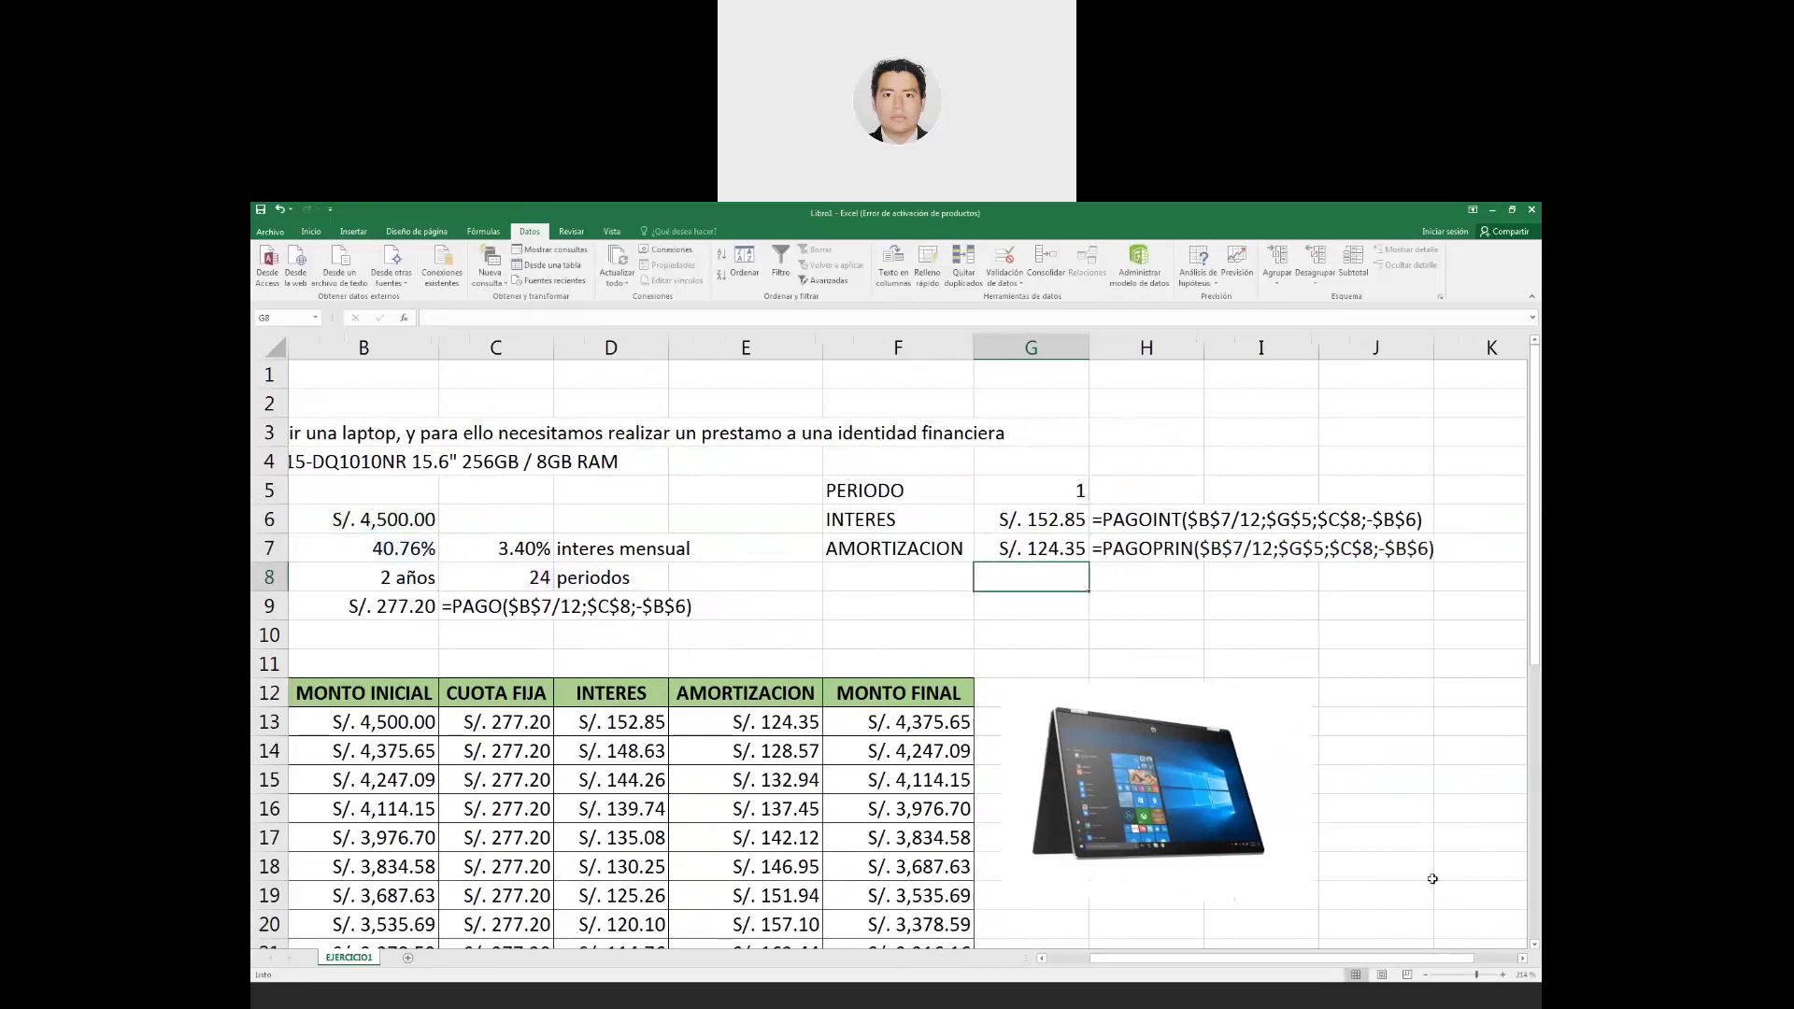
{"action": "key", "text": "Up"}
{"action": "key", "text": "Up"}
{"action": "key", "text": "Left"}
{"action": "key", "text": "Left"}
{"action": "key", "text": "Right"}
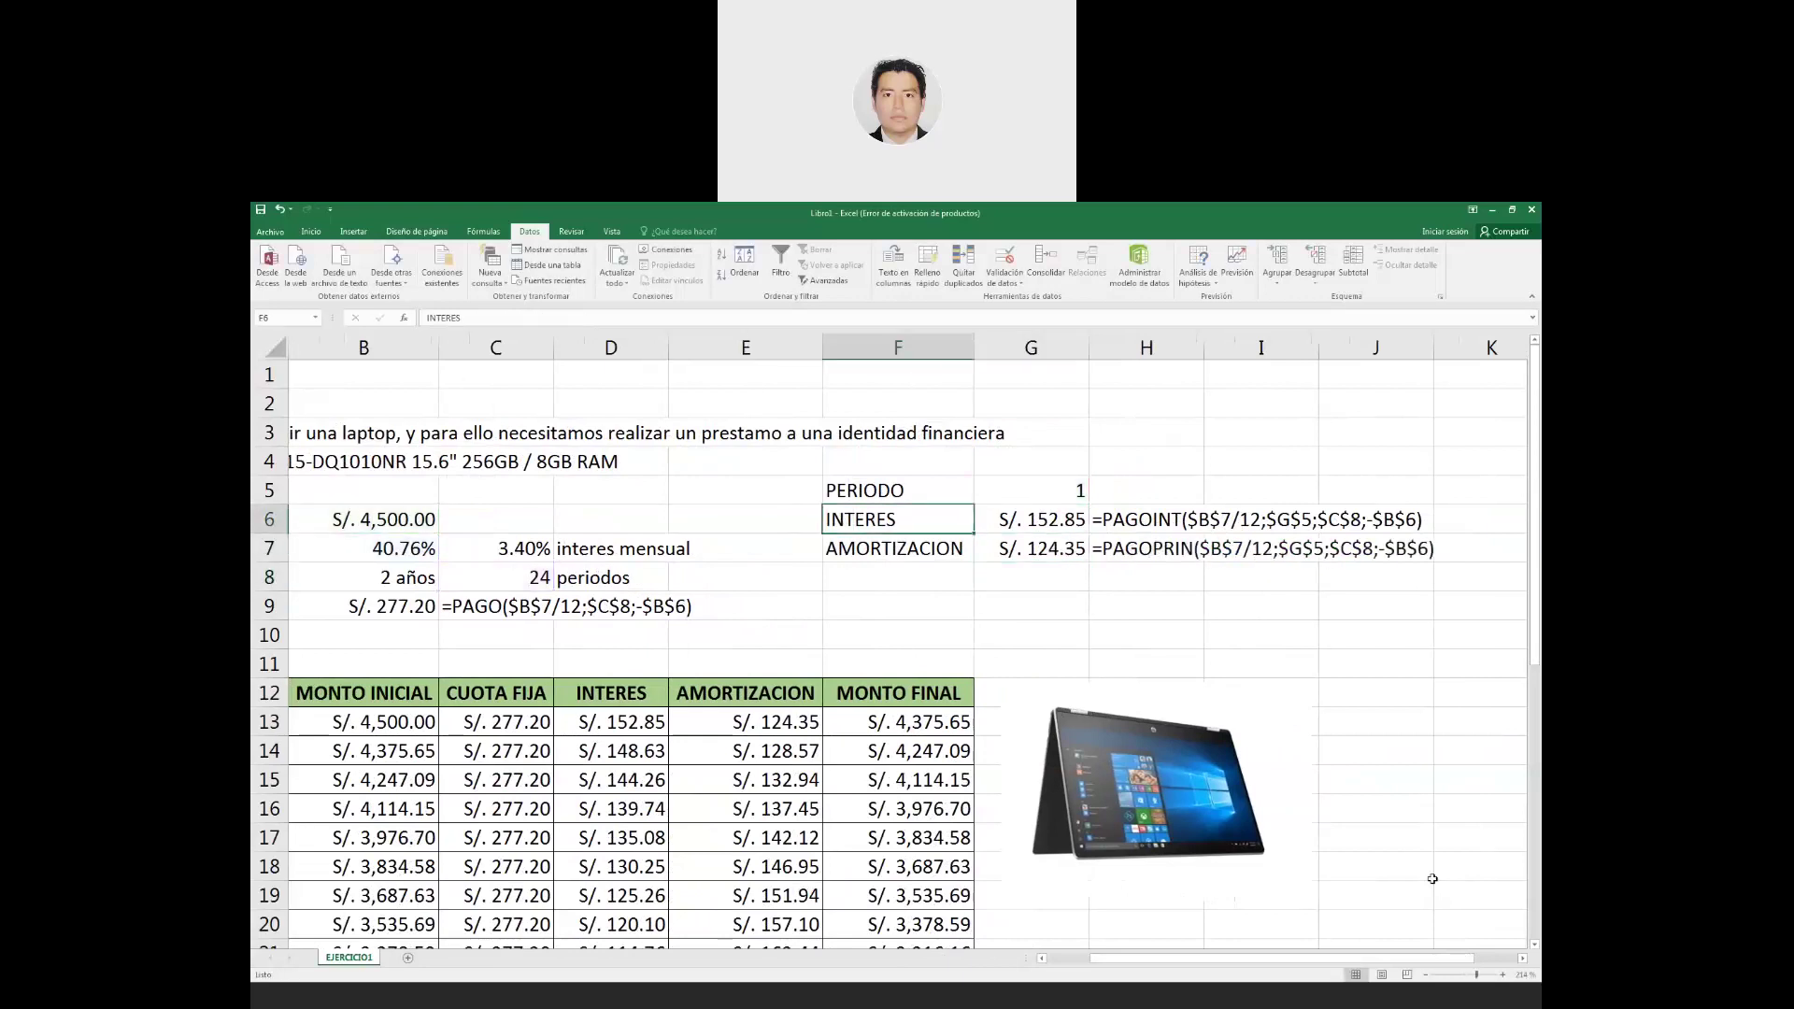
{"action": "key", "text": "Right"}
{"action": "key", "text": "Right"}
{"action": "key", "text": "Down"}
{"action": "key", "text": "Left"}
{"action": "key", "text": "Left"}
{"action": "key", "text": "Right"}
{"action": "key", "text": "Right"}
{"action": "key", "text": "Left"}
{"action": "key", "text": "Up"}
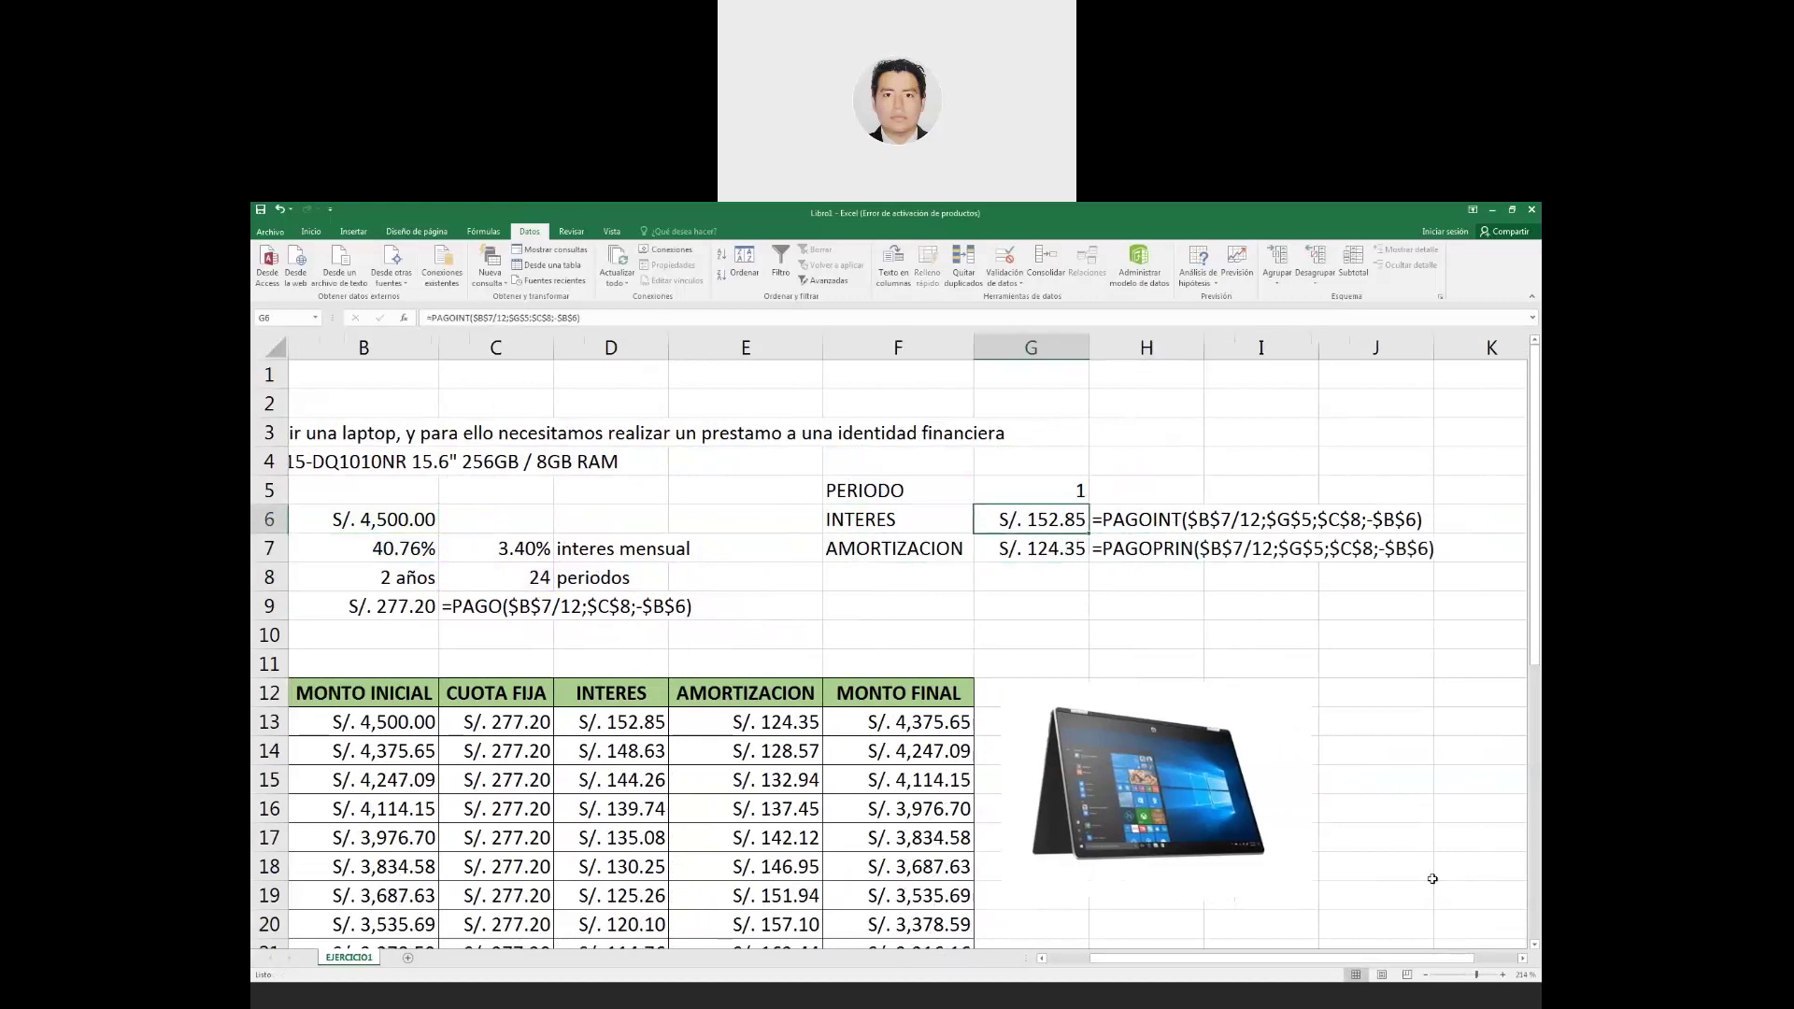
{"action": "key", "text": "F2"}
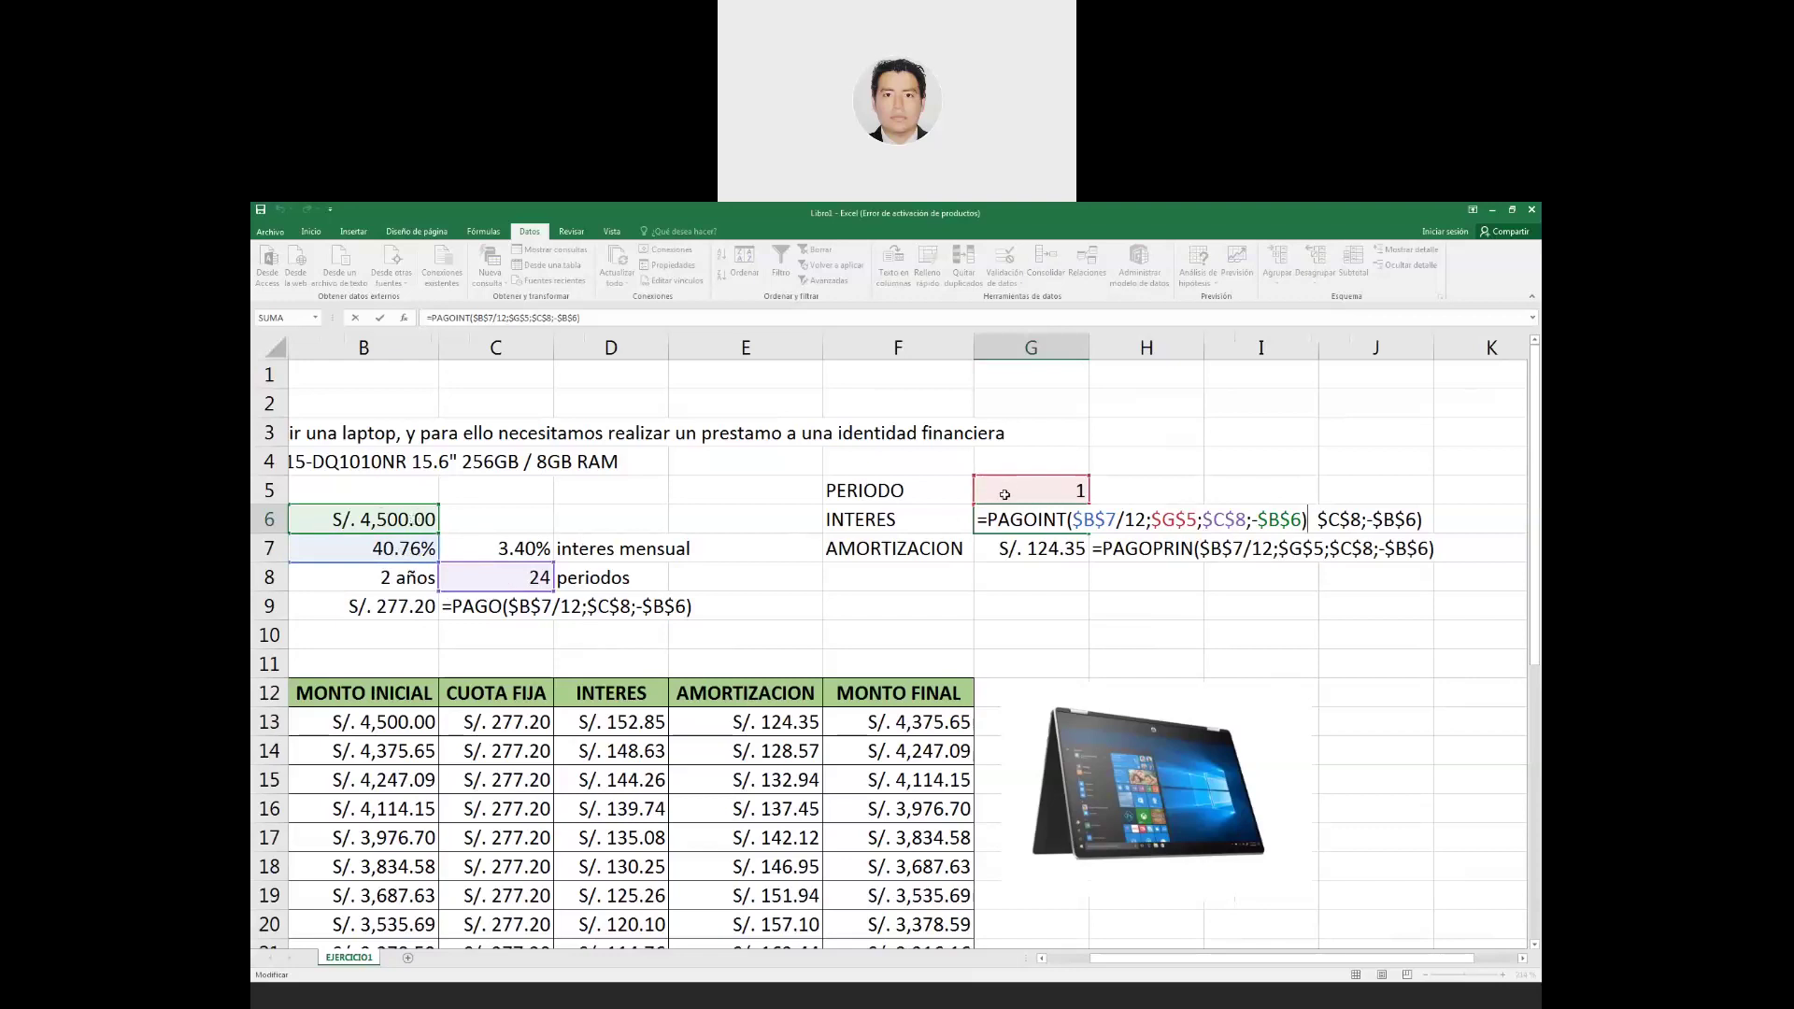
{"action": "key", "text": "Return"}
{"action": "left_click", "coordinate": [990, 575]}
{"action": "left_click", "coordinate": [950, 573]}
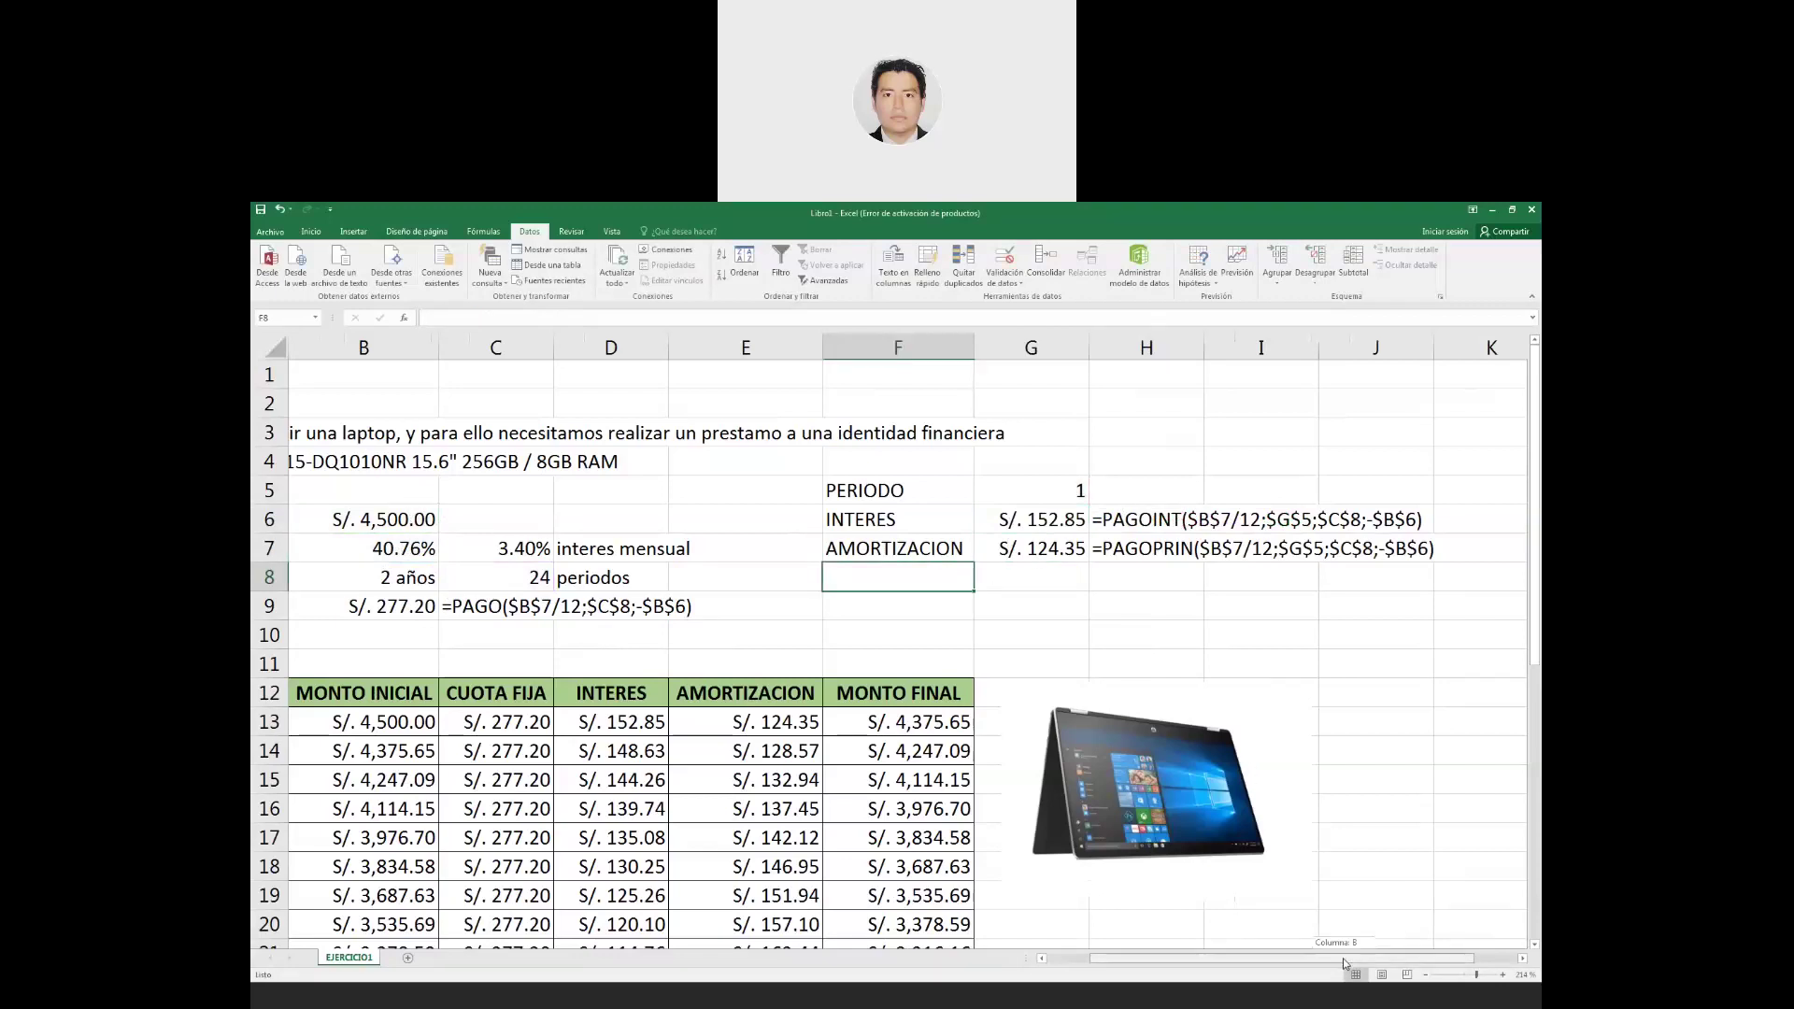
{"action": "left_click_drag", "start_coordinate": [1344, 957], "coordinate": [1302, 958]}
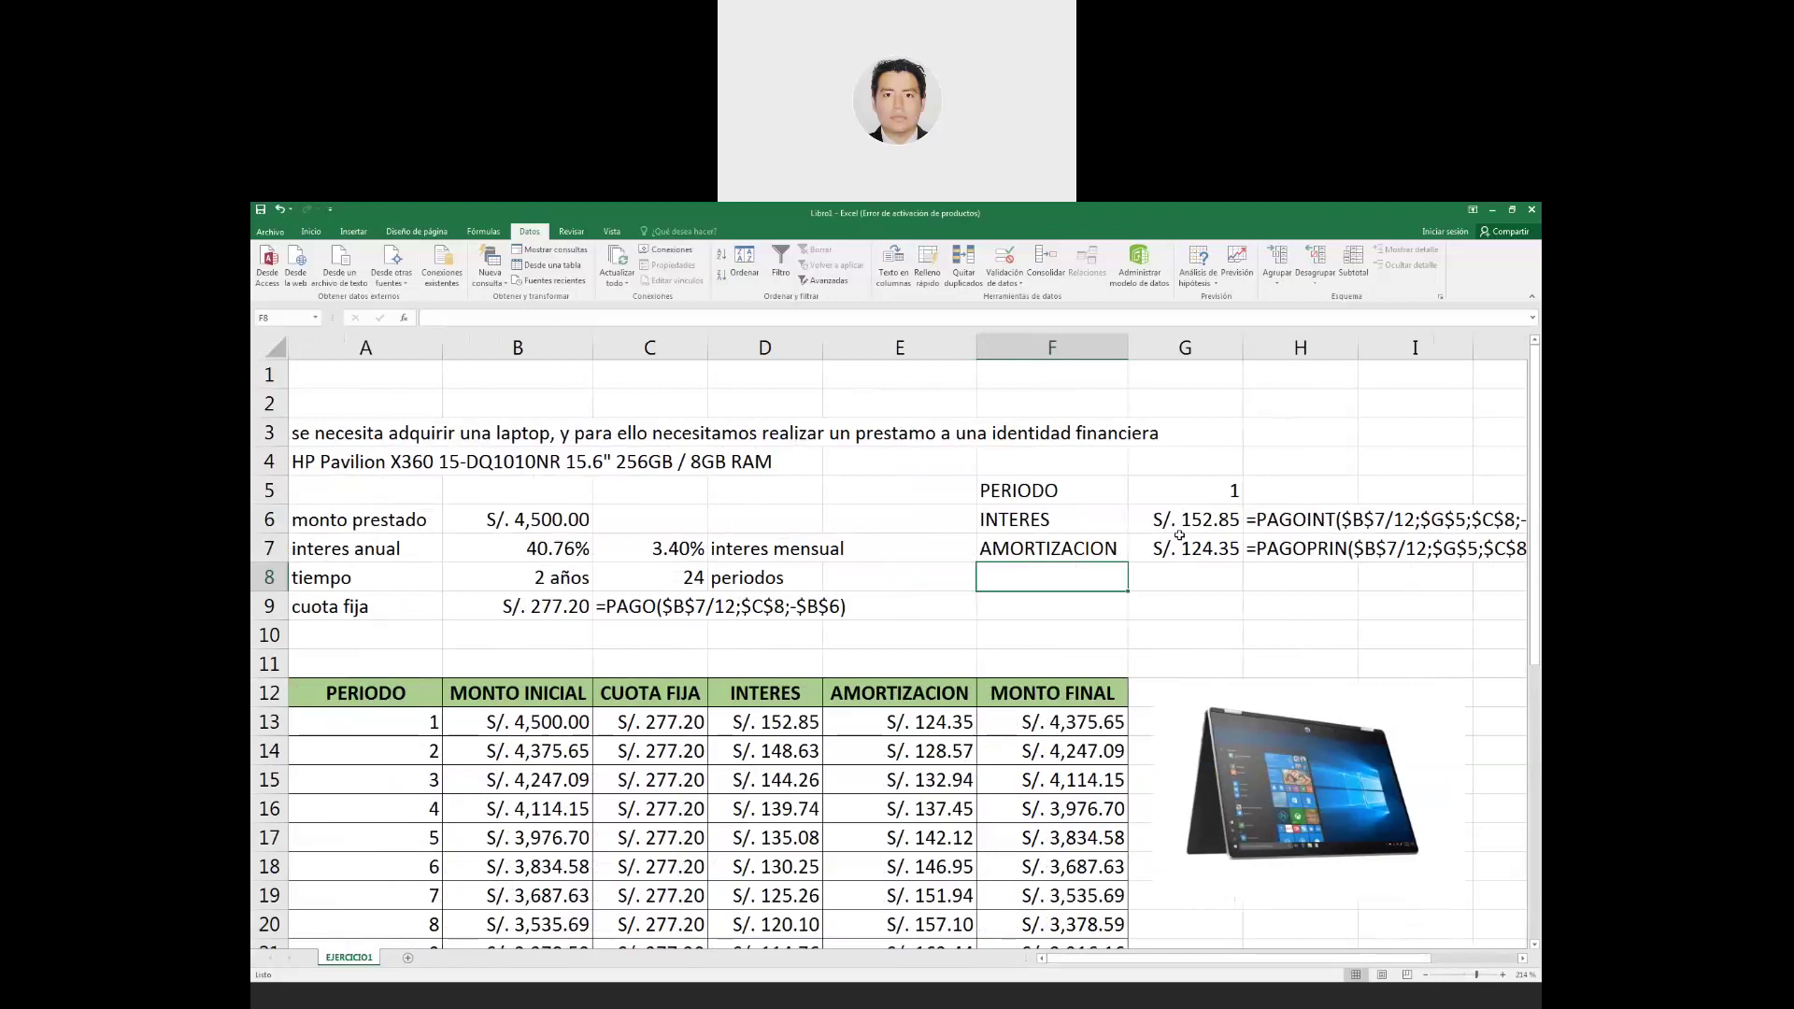
{"action": "left_click", "coordinate": [1058, 530]}
Label cell F8 as CUOTA FIJA.
{"action": "left_click", "coordinate": [1063, 548]}
{"action": "type", "text": "CUOTA FIKJ"}
{"action": "key", "text": "BackSpace"}
{"action": "type", "text": "KJ"}
{"action": "key", "text": "BackSpace"}
{"action": "key", "text": "BackSpace"}
{"action": "type", "text": "JA"}
{"action": "key", "text": "Return"}
{"action": "key", "text": "Right"}
{"action": "key", "text": "Up"}
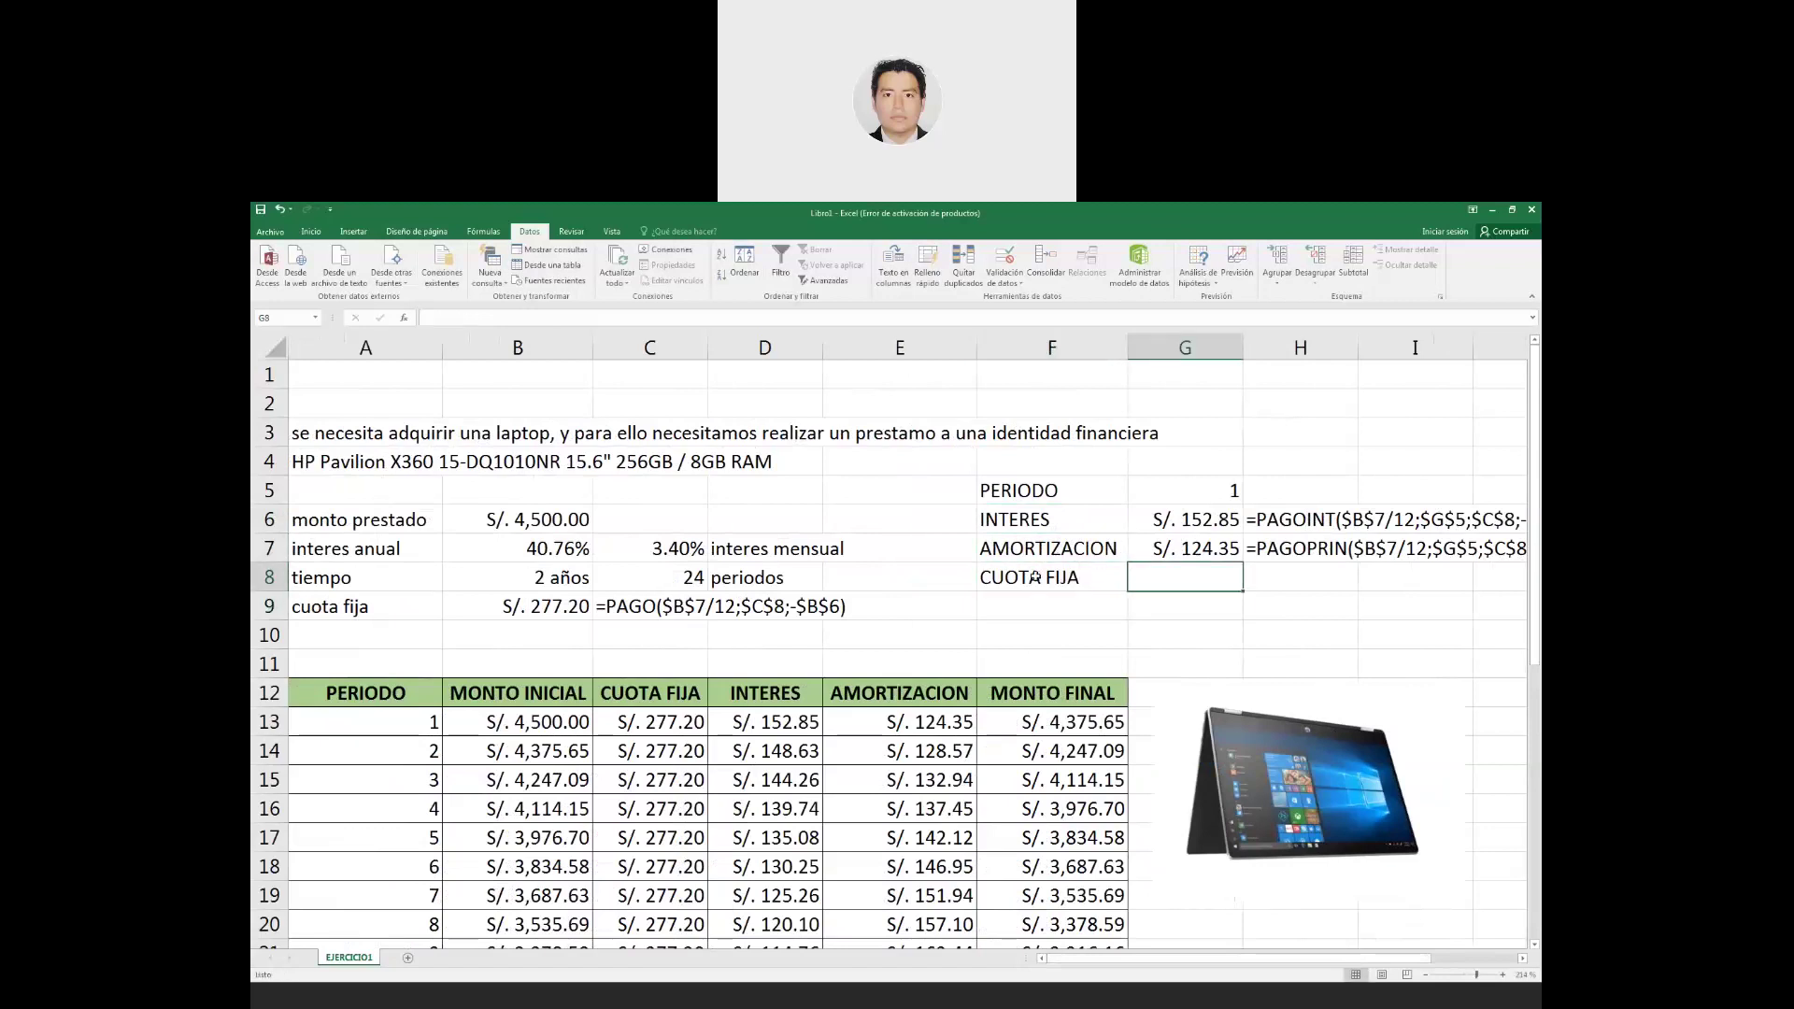
Enter =SUMA(G6:G7) in G8 to total the fixed payment of S/. 277.20.
{"action": "left_click", "coordinate": [557, 607]}
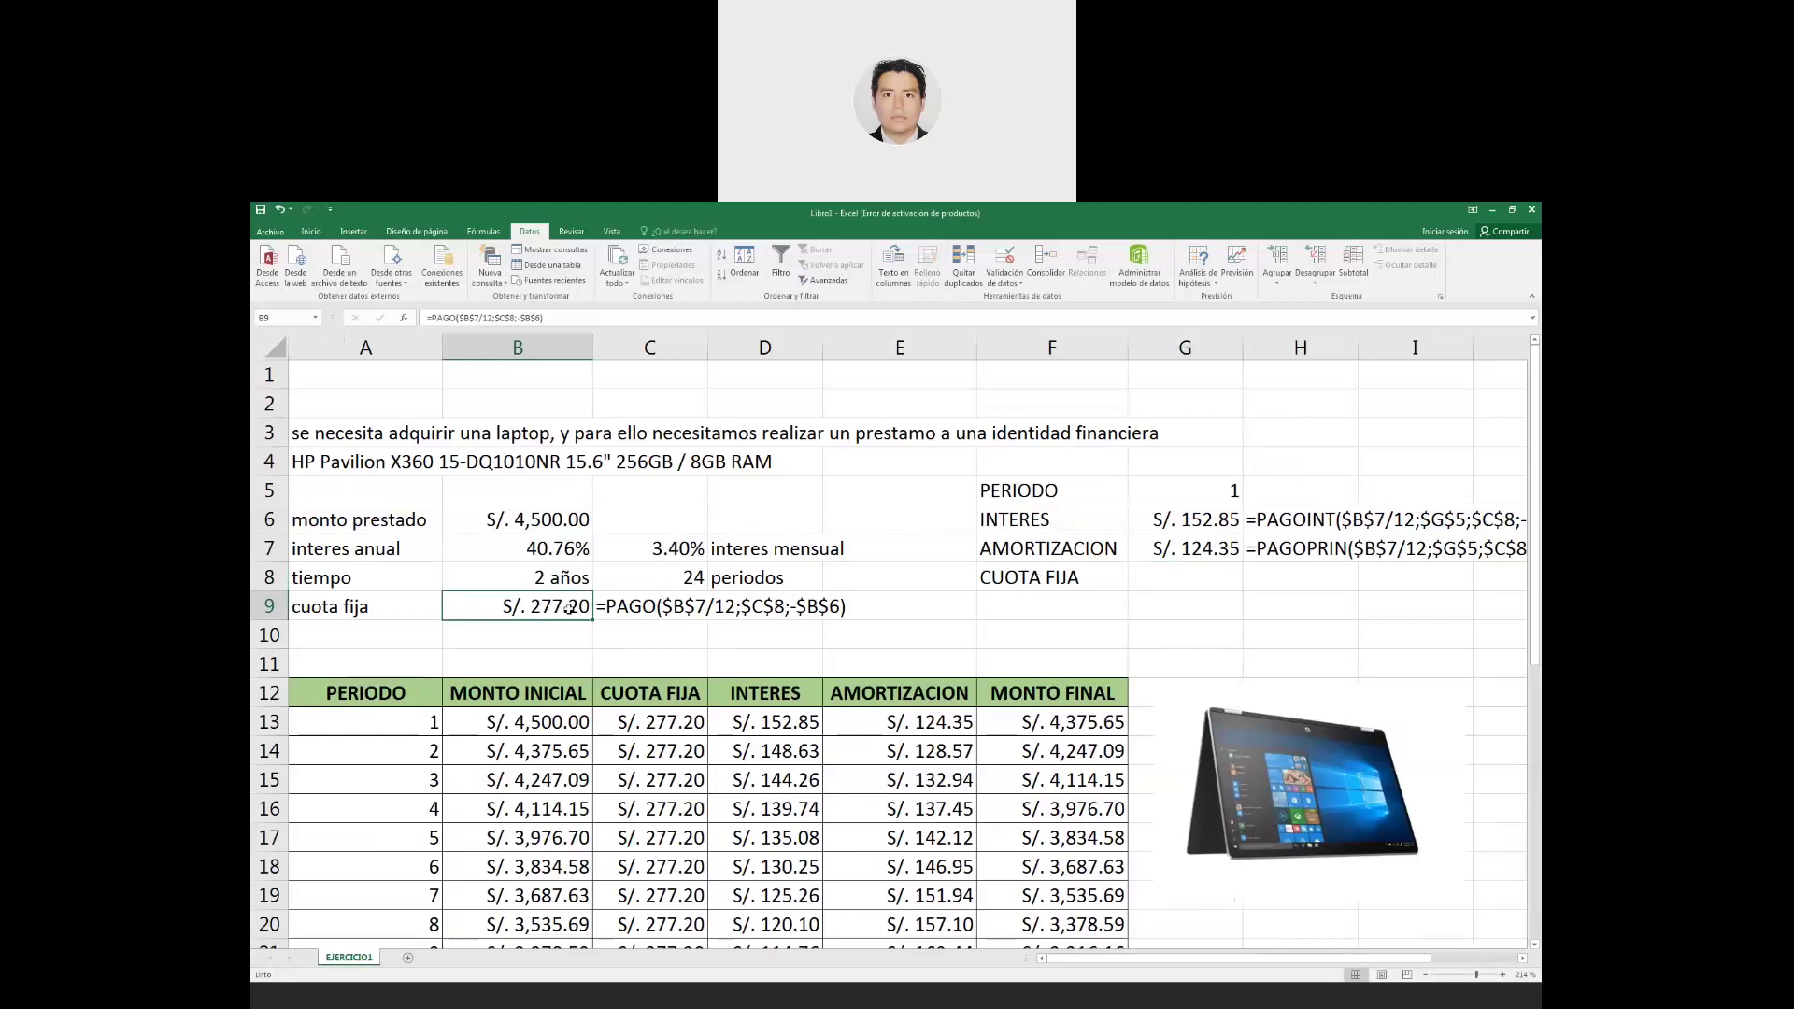
{"action": "left_click", "coordinate": [1184, 572]}
{"action": "left_click", "coordinate": [1180, 529]}
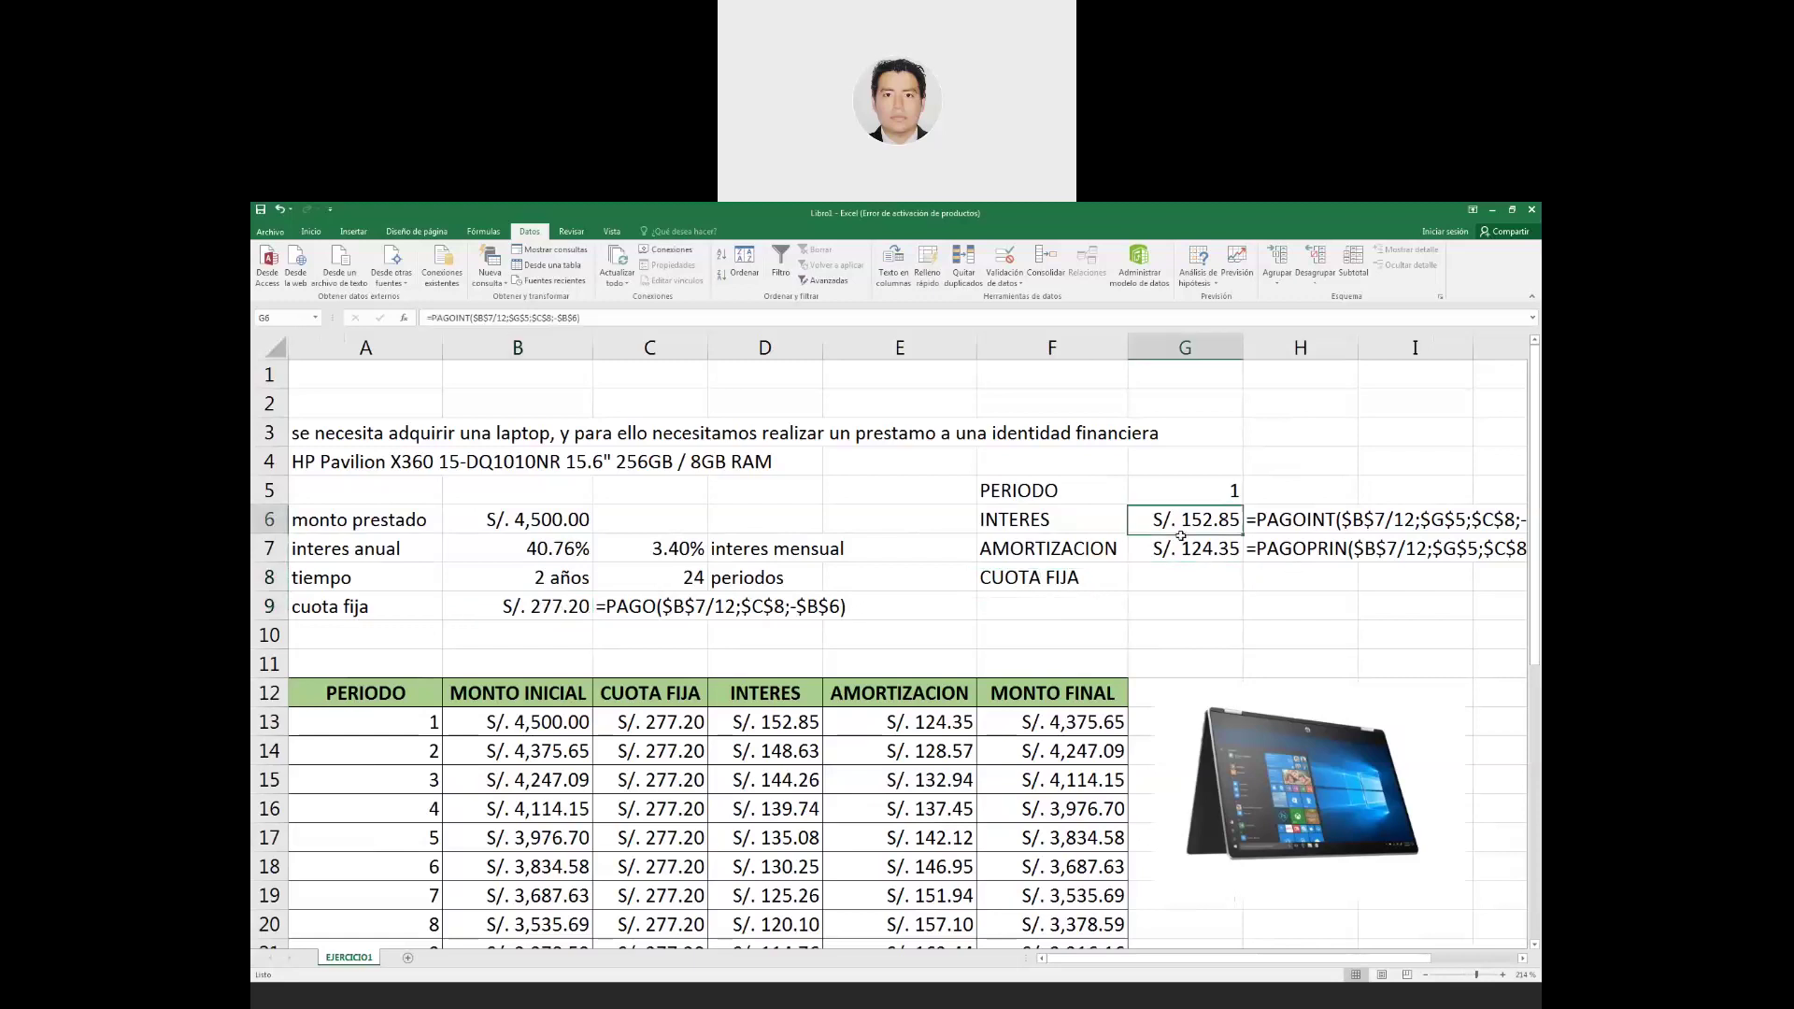
{"action": "left_click_drag", "start_coordinate": [1182, 535], "coordinate": [1181, 552]}
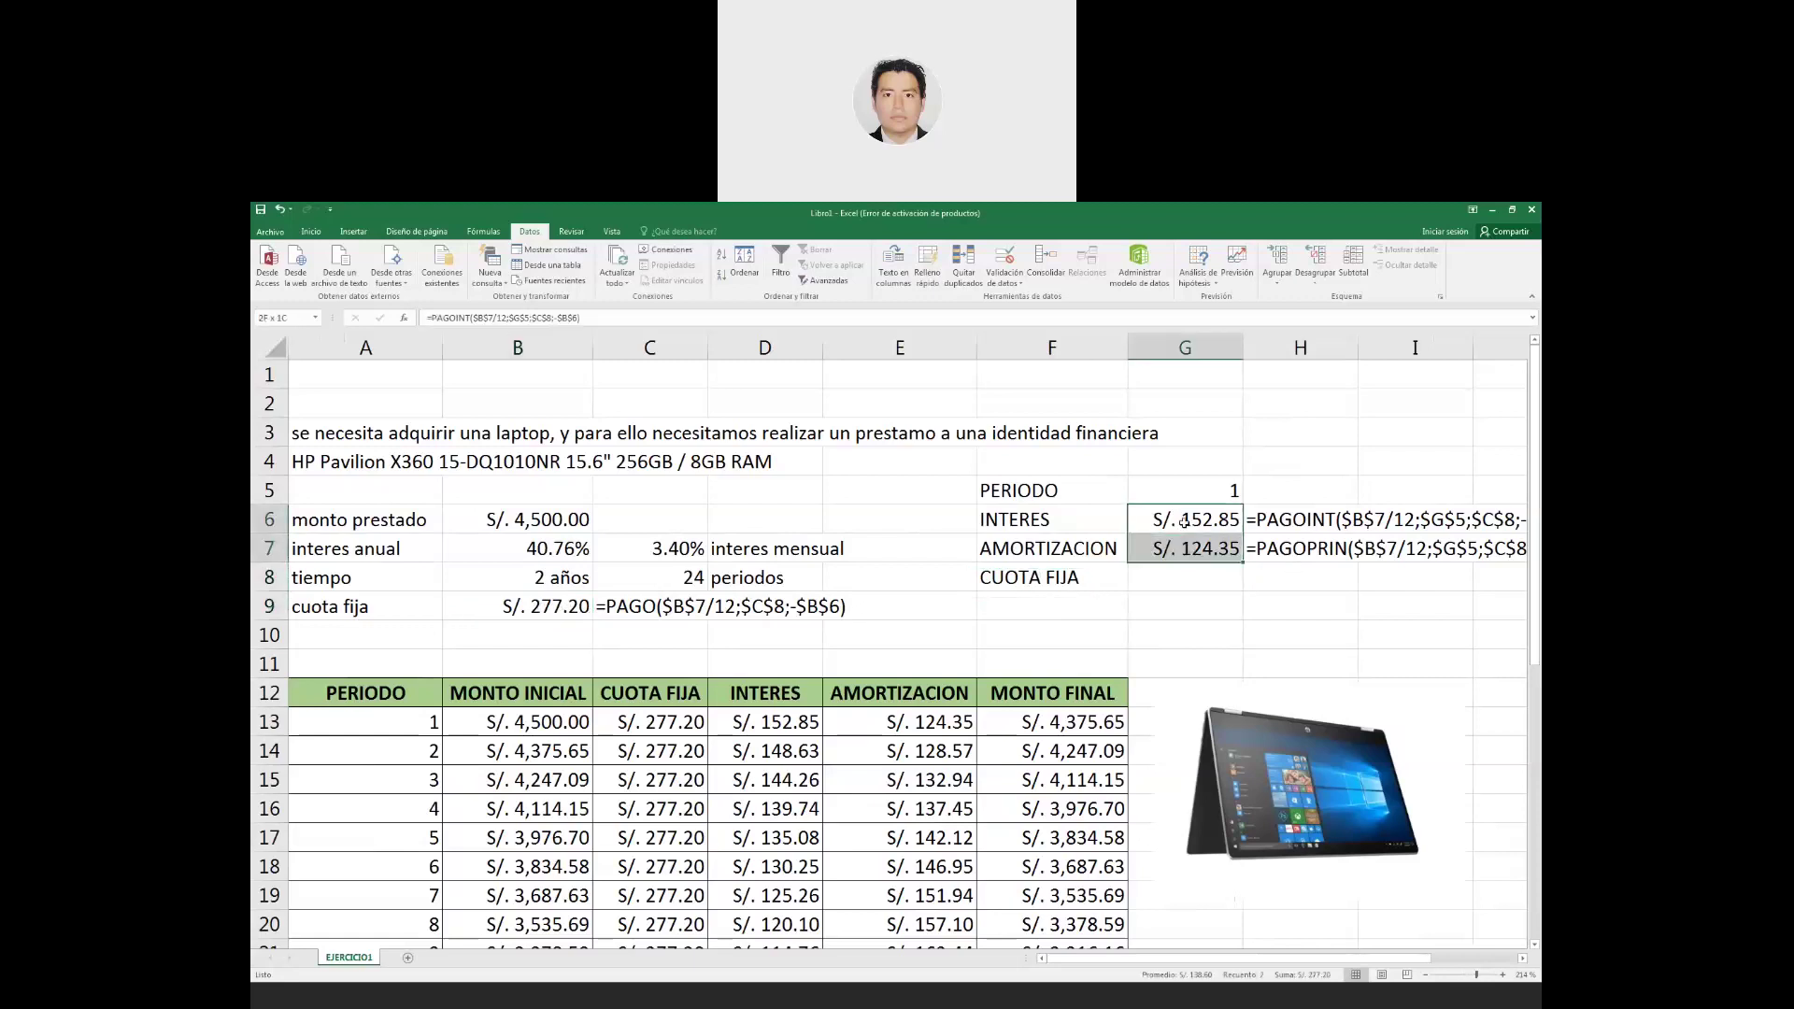
{"action": "left_click", "coordinate": [1182, 584]}
{"action": "type", "text": "=SUMA"}
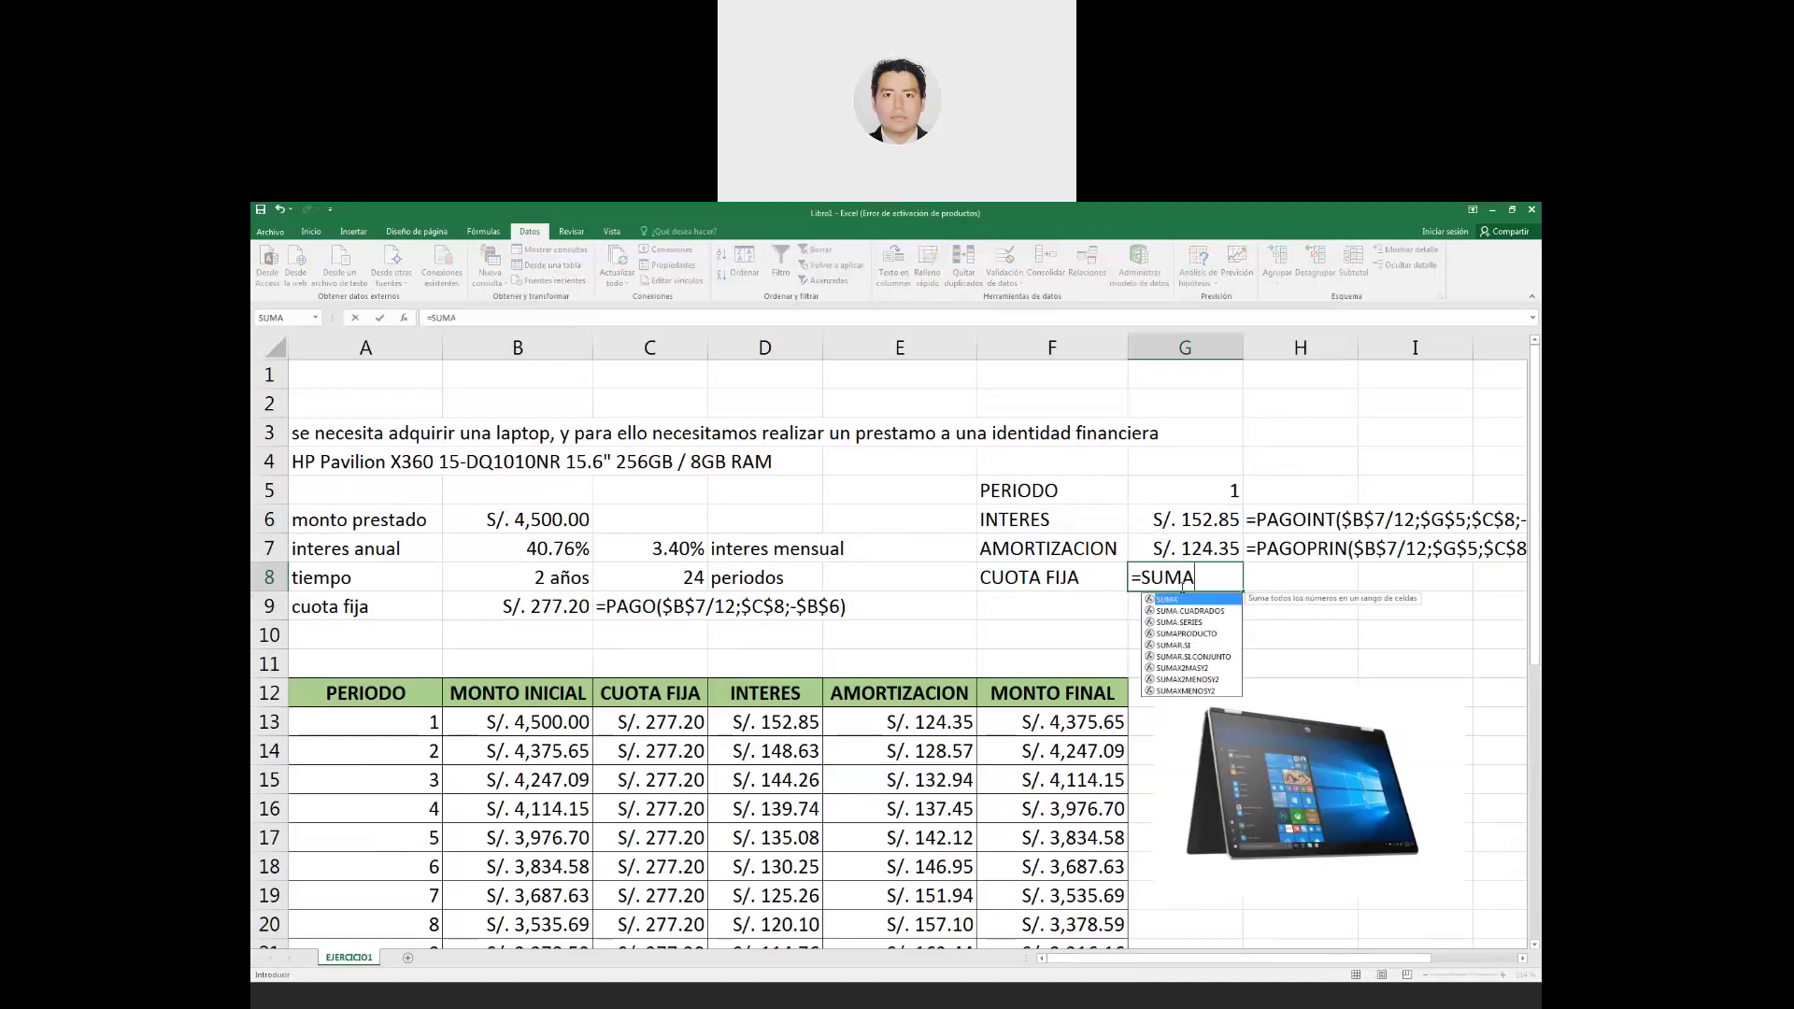
{"action": "type", "text": "("}
{"action": "left_click_drag", "start_coordinate": [1189, 533], "coordinate": [1189, 547]}
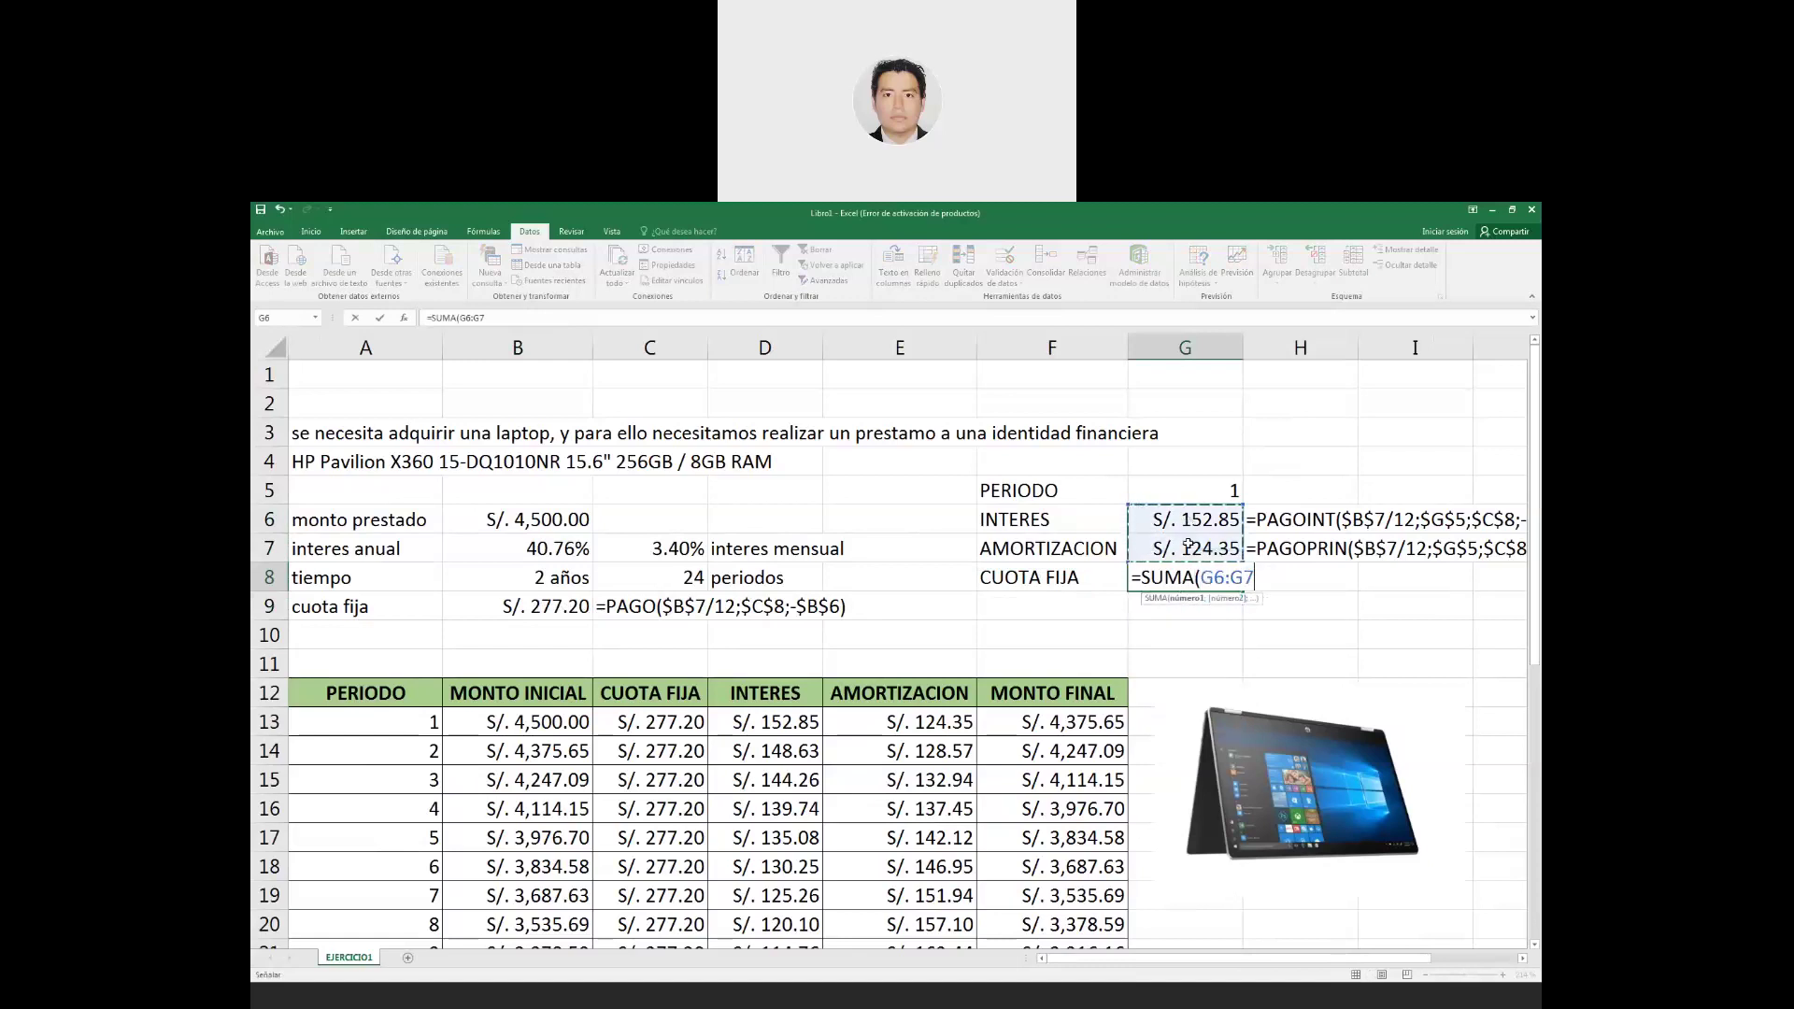
{"action": "key", "text": "Return"}
{"action": "key", "text": "Up"}
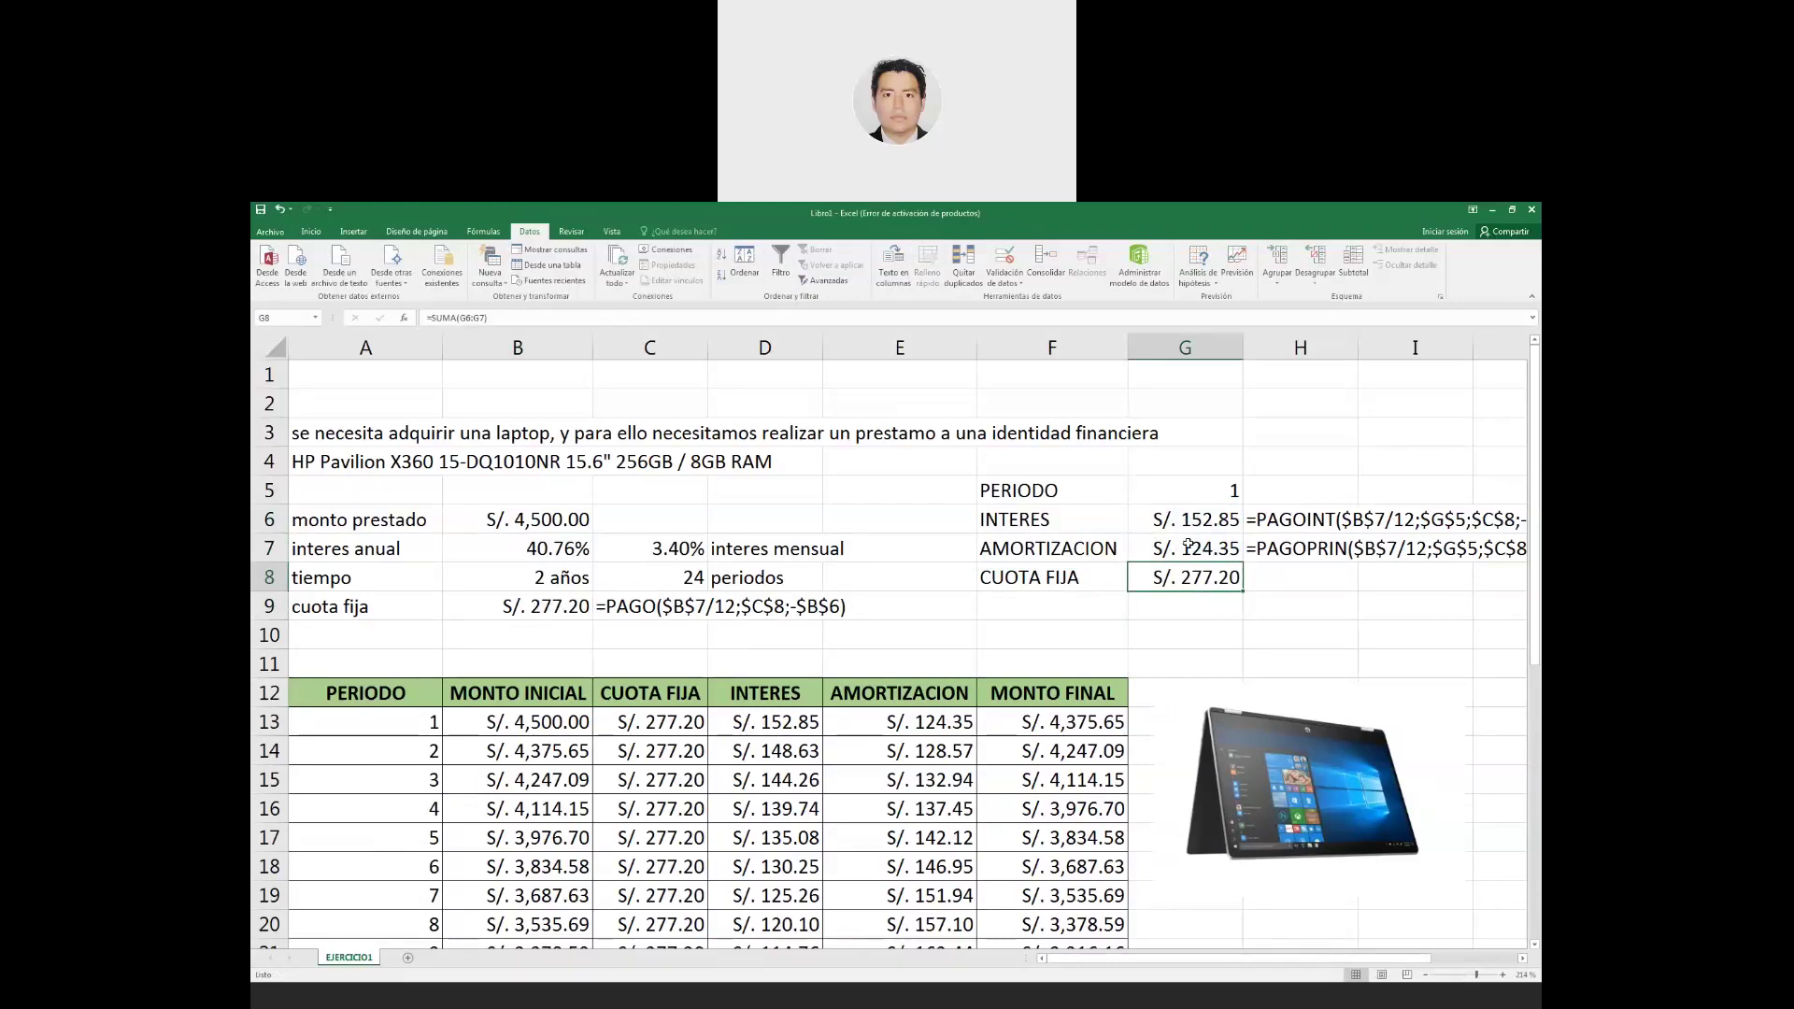
Set PERIODO to 2 and compare its interest and amortization with table row 14.
{"action": "left_click", "coordinate": [1200, 497]}
{"action": "left_click", "coordinate": [1250, 499]}
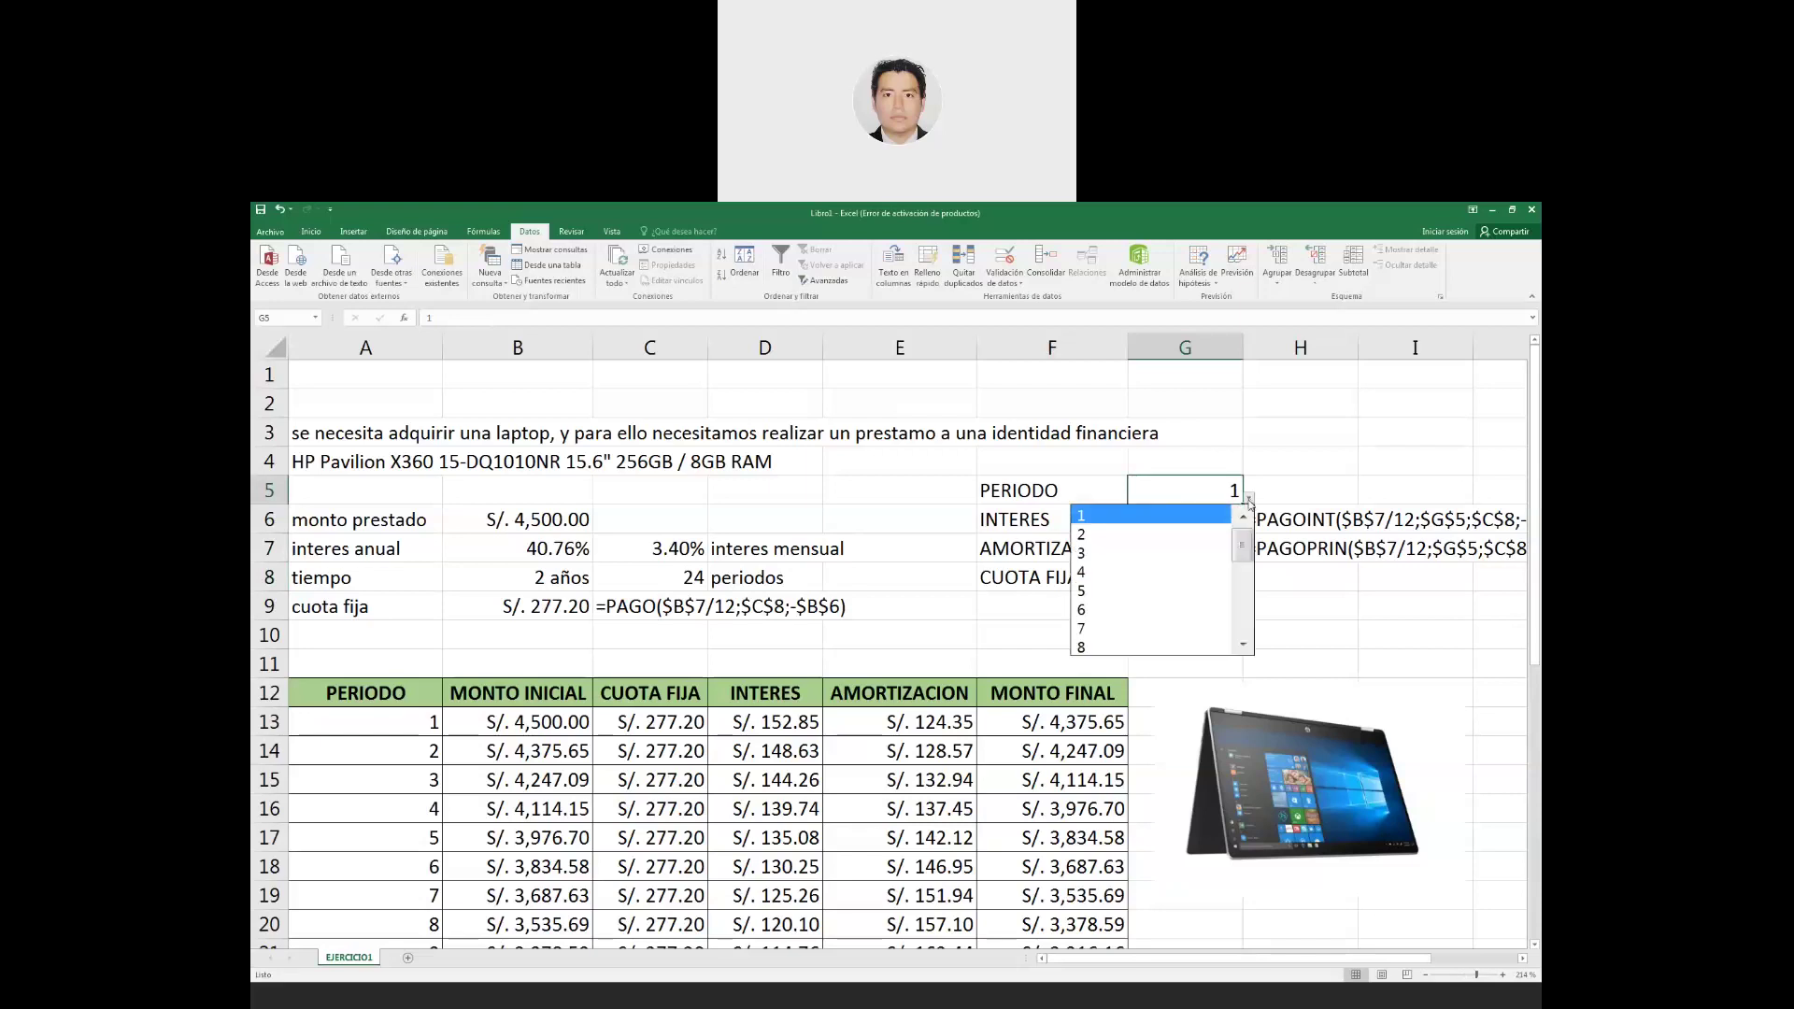
{"action": "left_click", "coordinate": [1180, 544]}
{"action": "left_click", "coordinate": [1152, 523]}
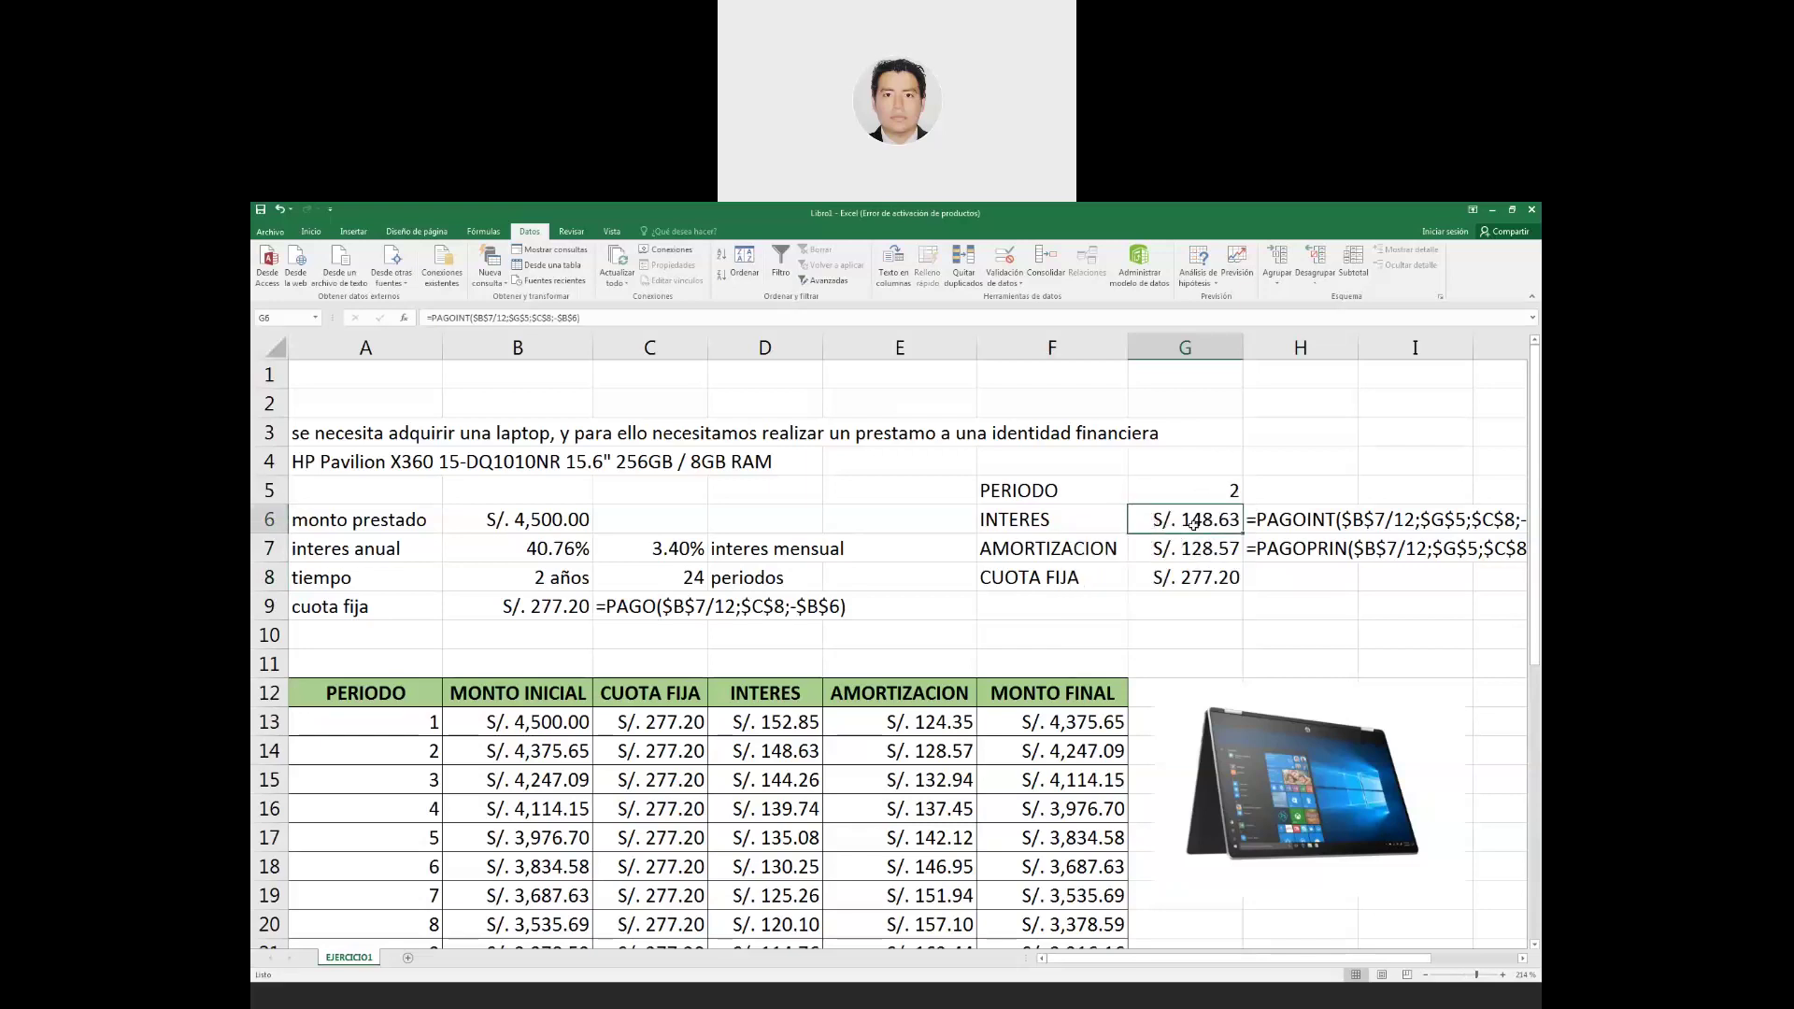
{"action": "left_click", "coordinate": [759, 755]}
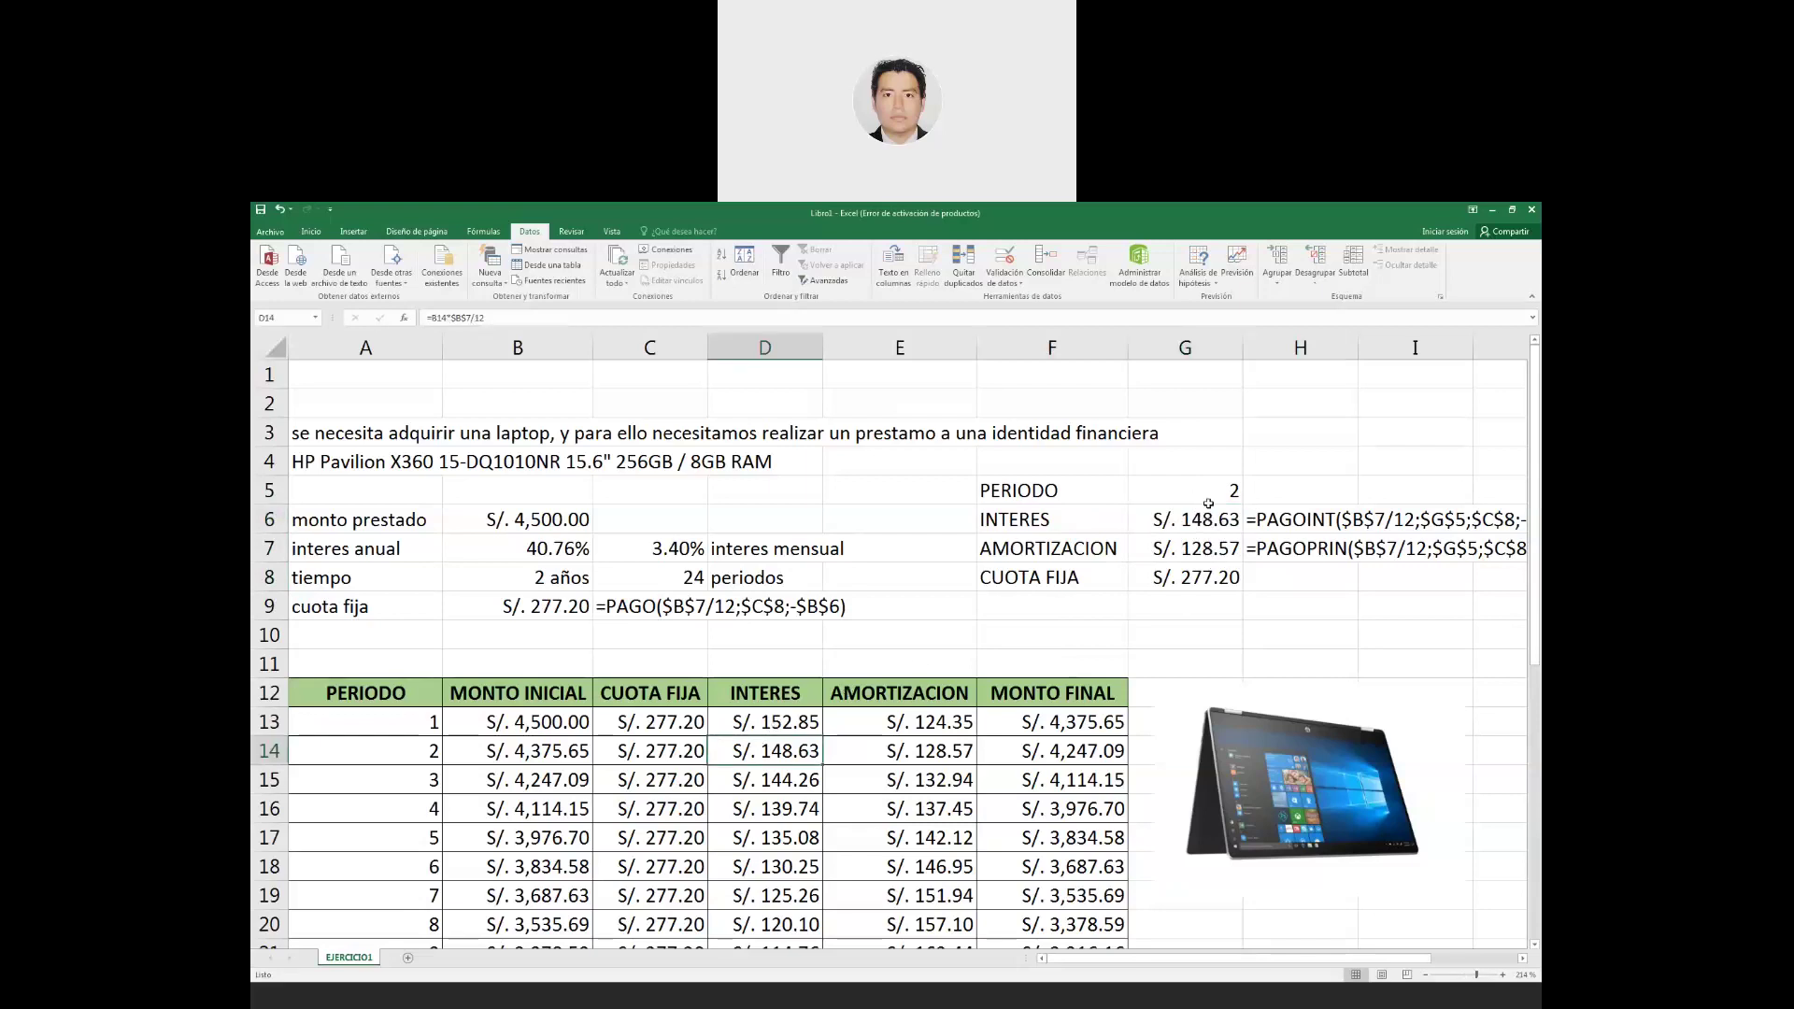
{"action": "left_click", "coordinate": [911, 751]}
{"action": "left_click_drag", "start_coordinate": [790, 756], "coordinate": [898, 753]}
{"action": "left_click", "coordinate": [1215, 574]}
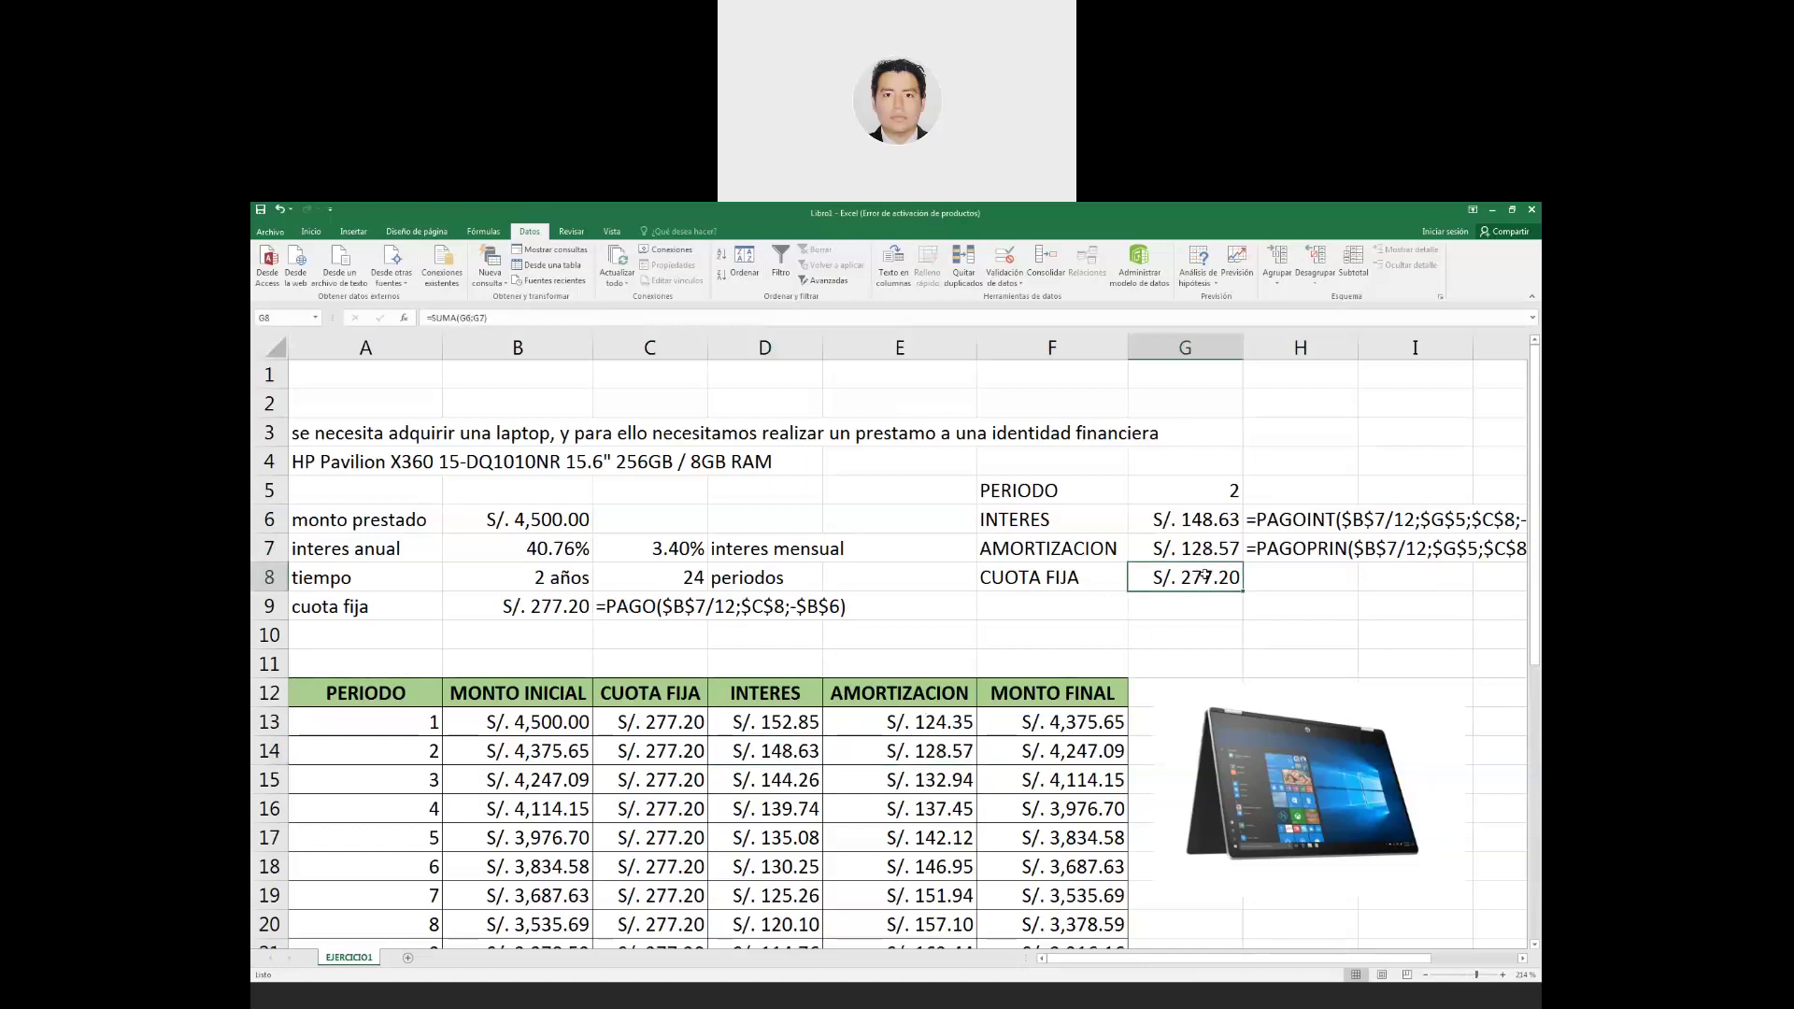
Switch PERIODO to 3 and check the results against table row 15.
{"action": "left_click", "coordinate": [1192, 488]}
{"action": "left_click", "coordinate": [1250, 498]}
{"action": "left_click", "coordinate": [1232, 544]}
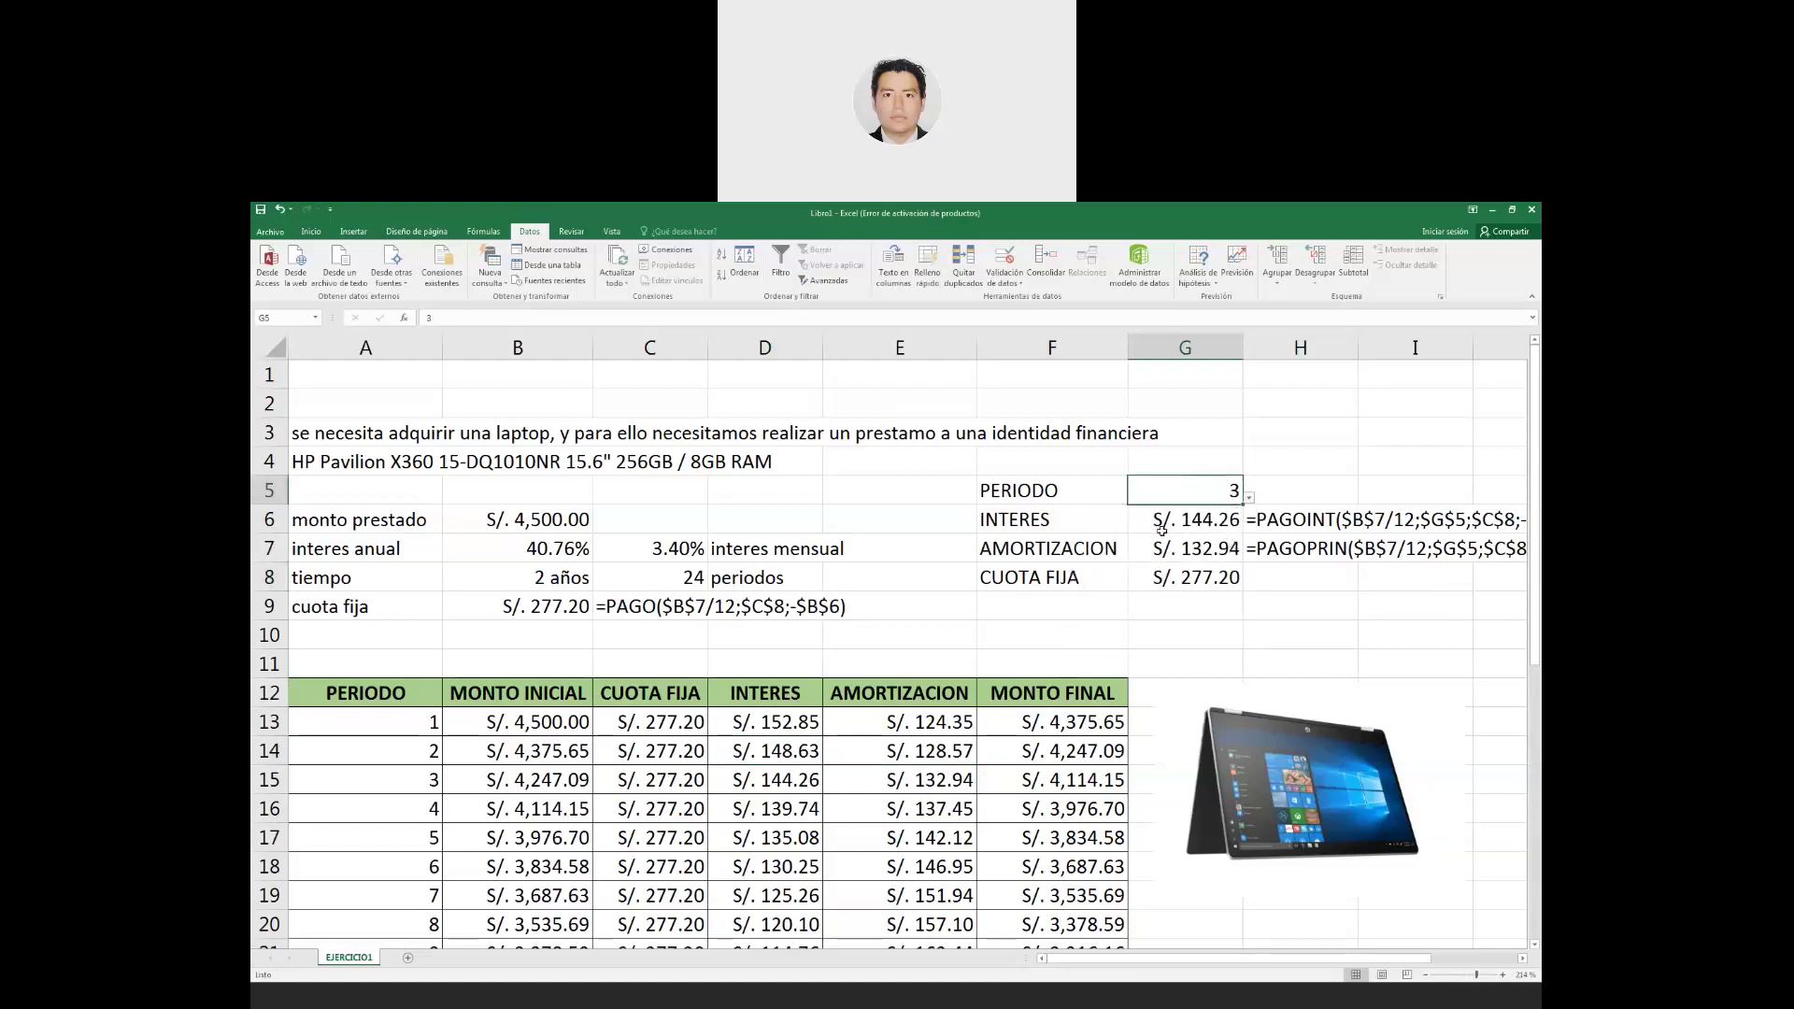
{"action": "left_click", "coordinate": [795, 780]}
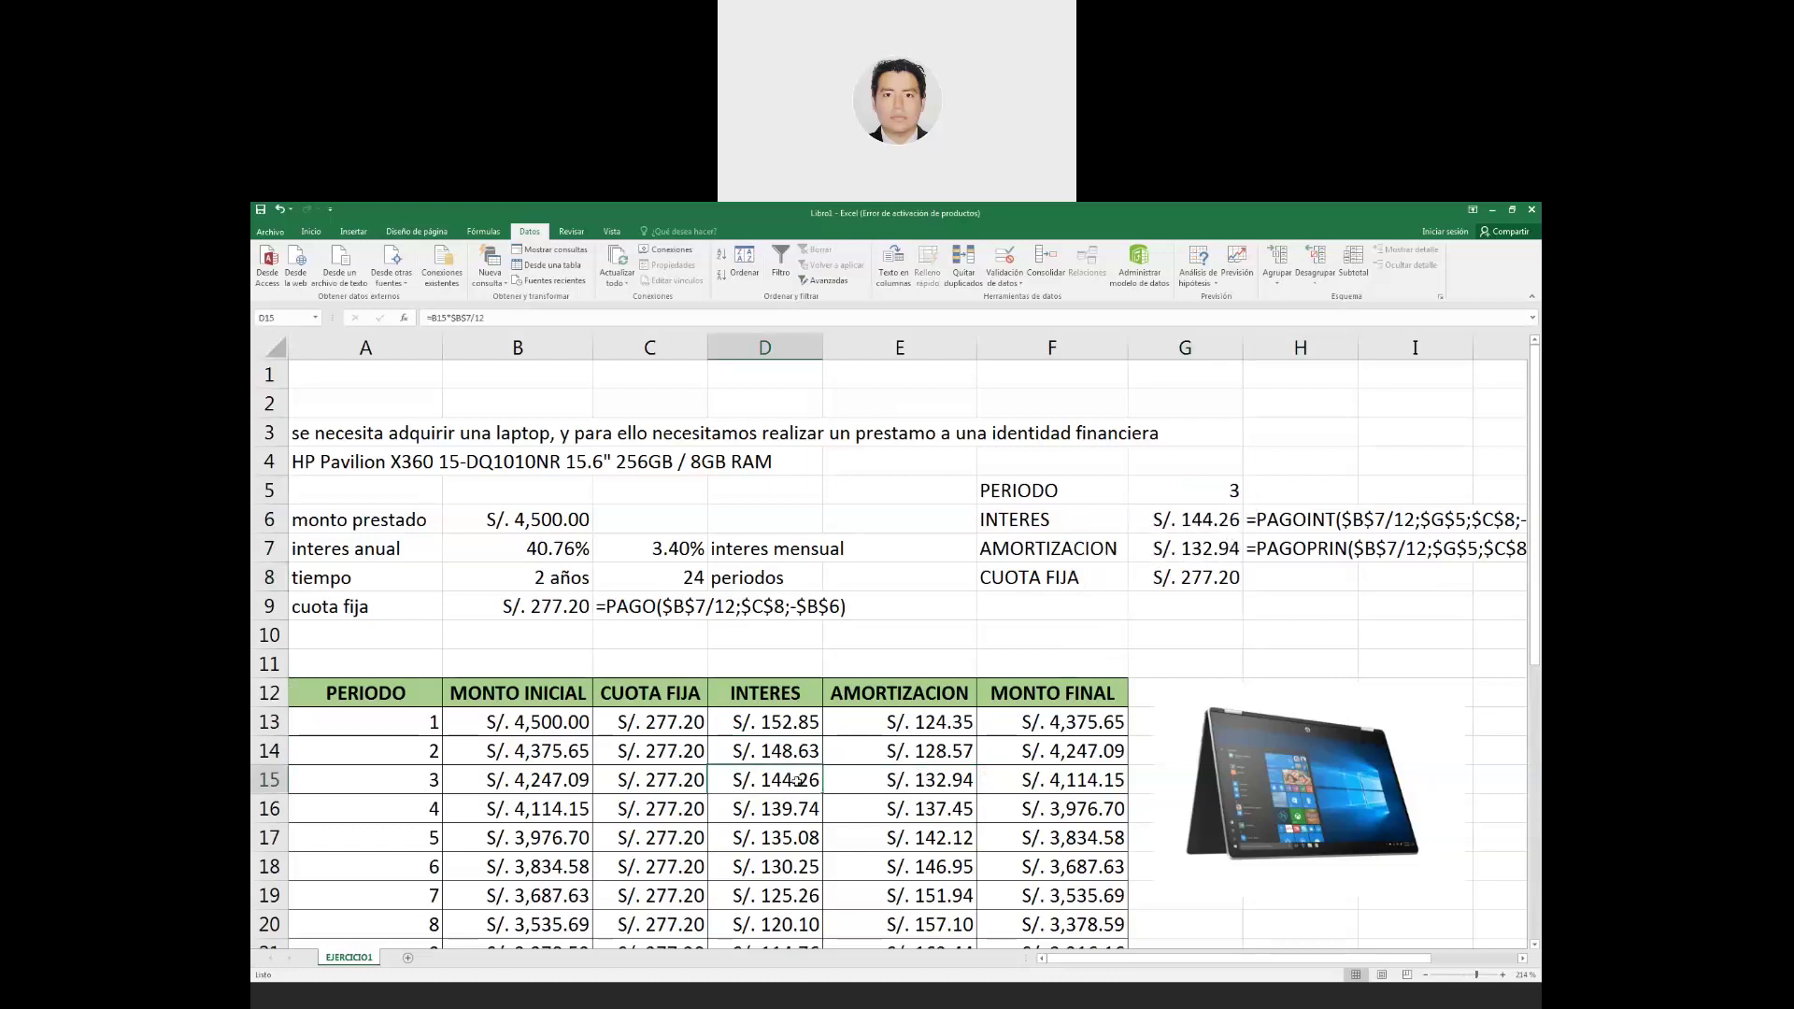
{"action": "left_click", "coordinate": [909, 781]}
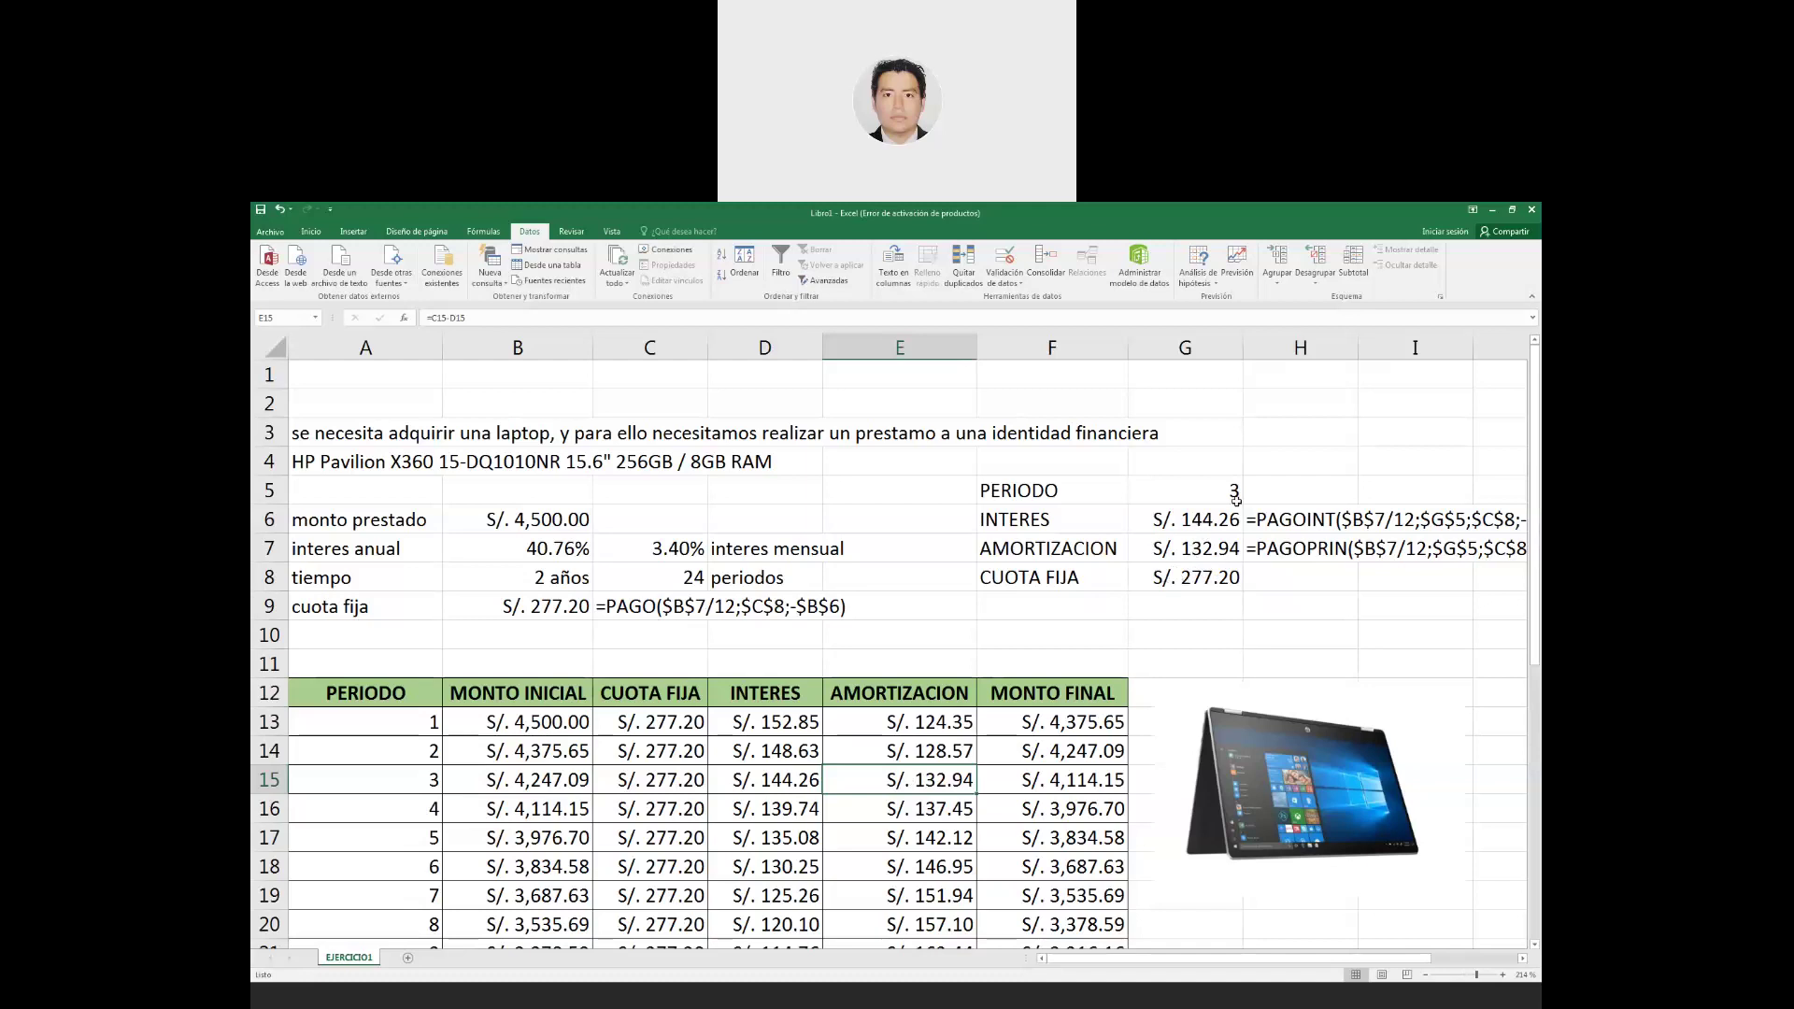
Try periods 6, 10 and 13 in G5, then reset PERIODO to 3.
{"action": "left_click", "coordinate": [1206, 488]}
{"action": "left_click", "coordinate": [1248, 498]}
{"action": "left_click", "coordinate": [1203, 573]}
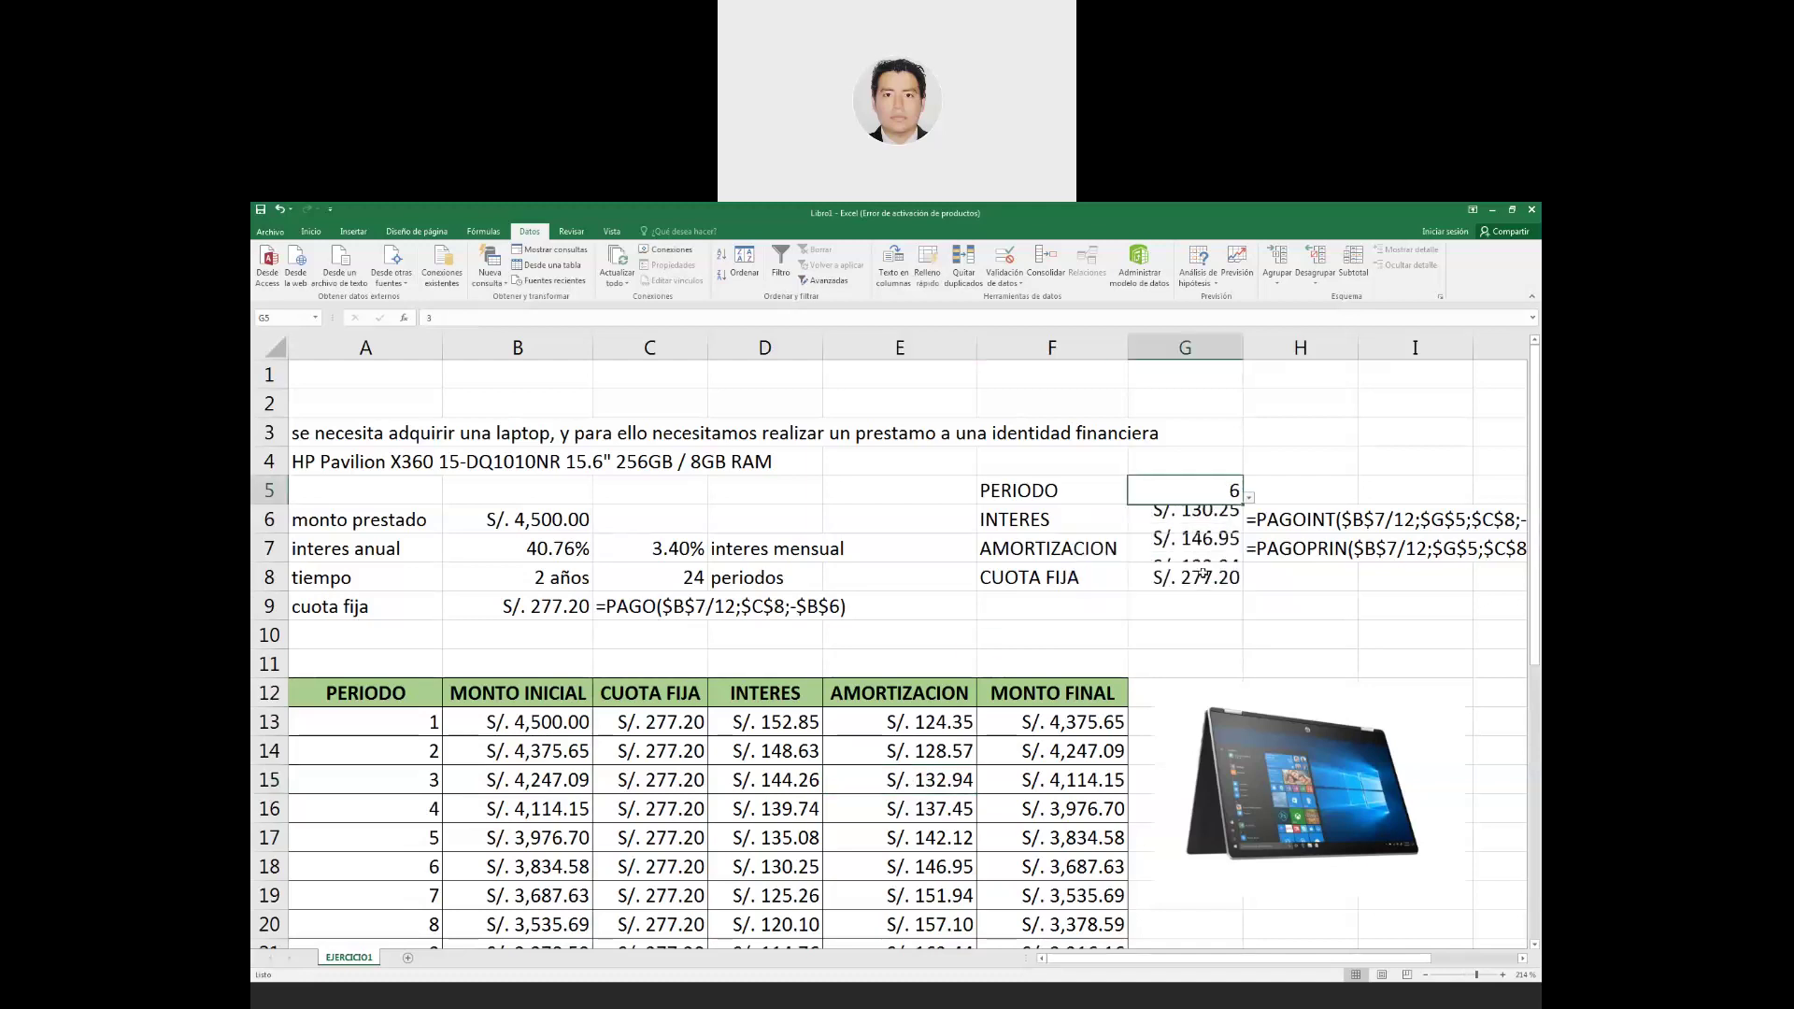
{"action": "left_click", "coordinate": [1249, 498]}
{"action": "left_click", "coordinate": [1204, 577]}
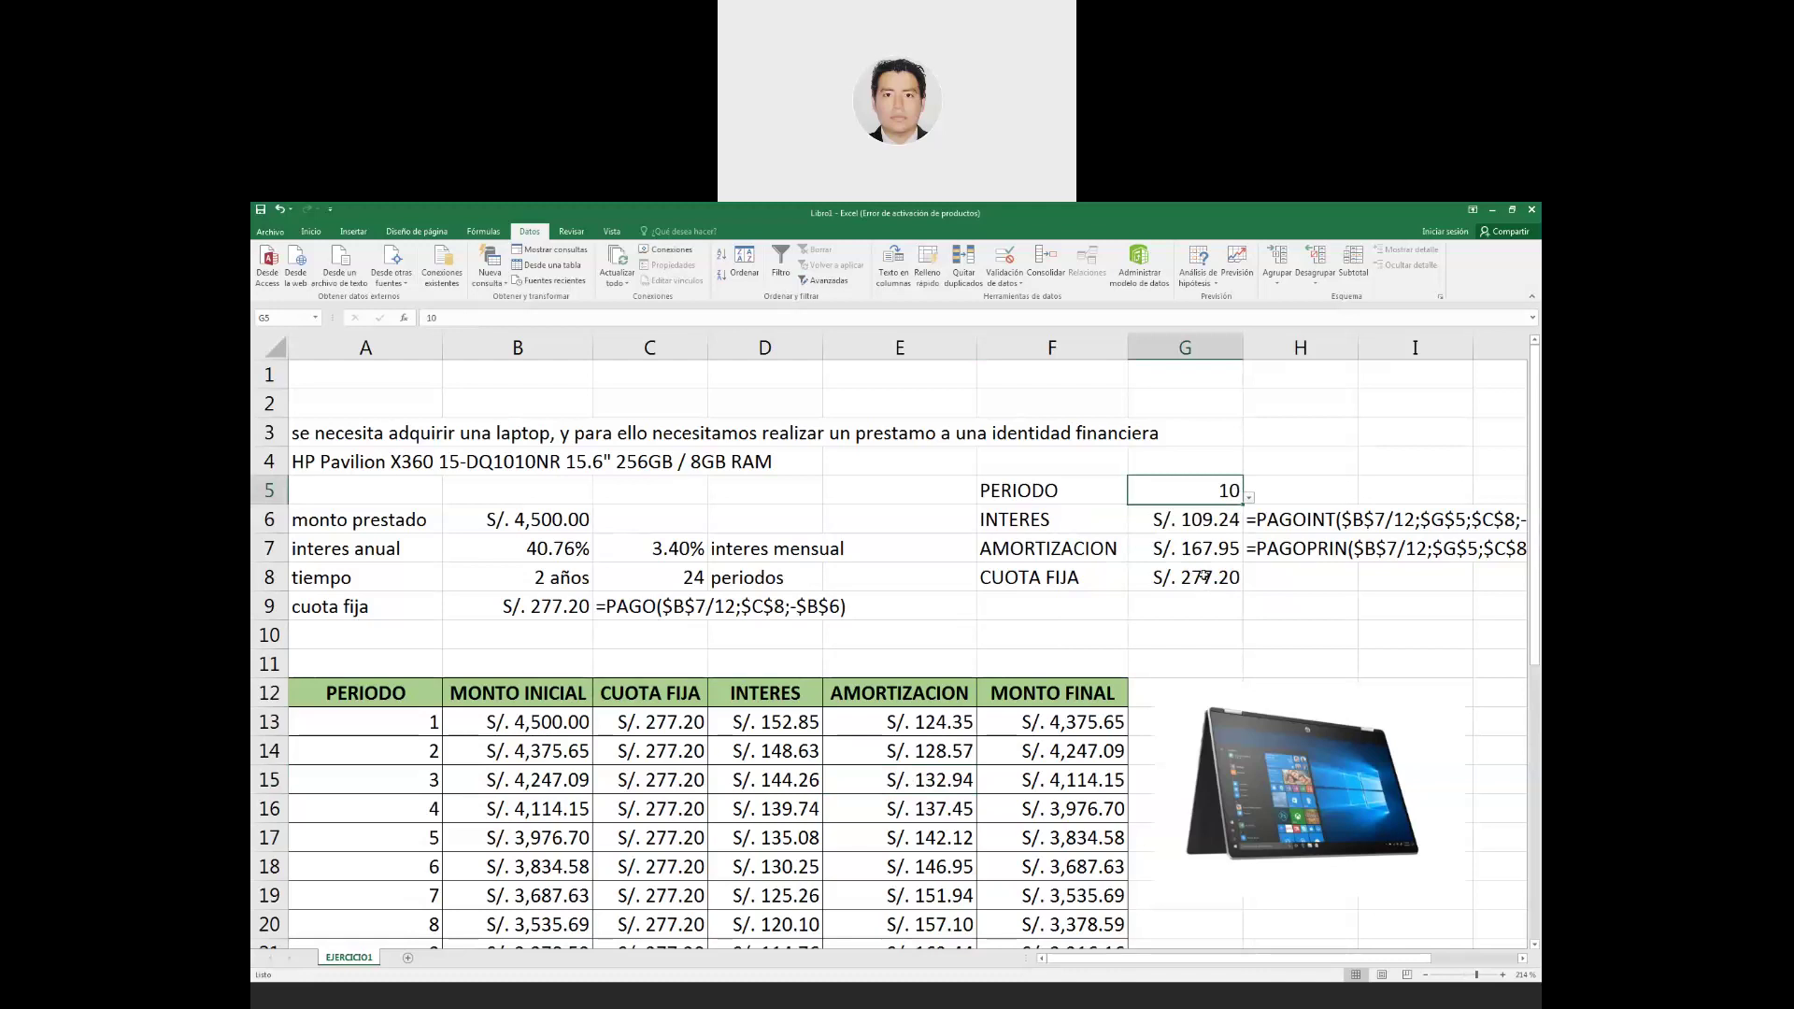
{"action": "left_click", "coordinate": [1249, 497]}
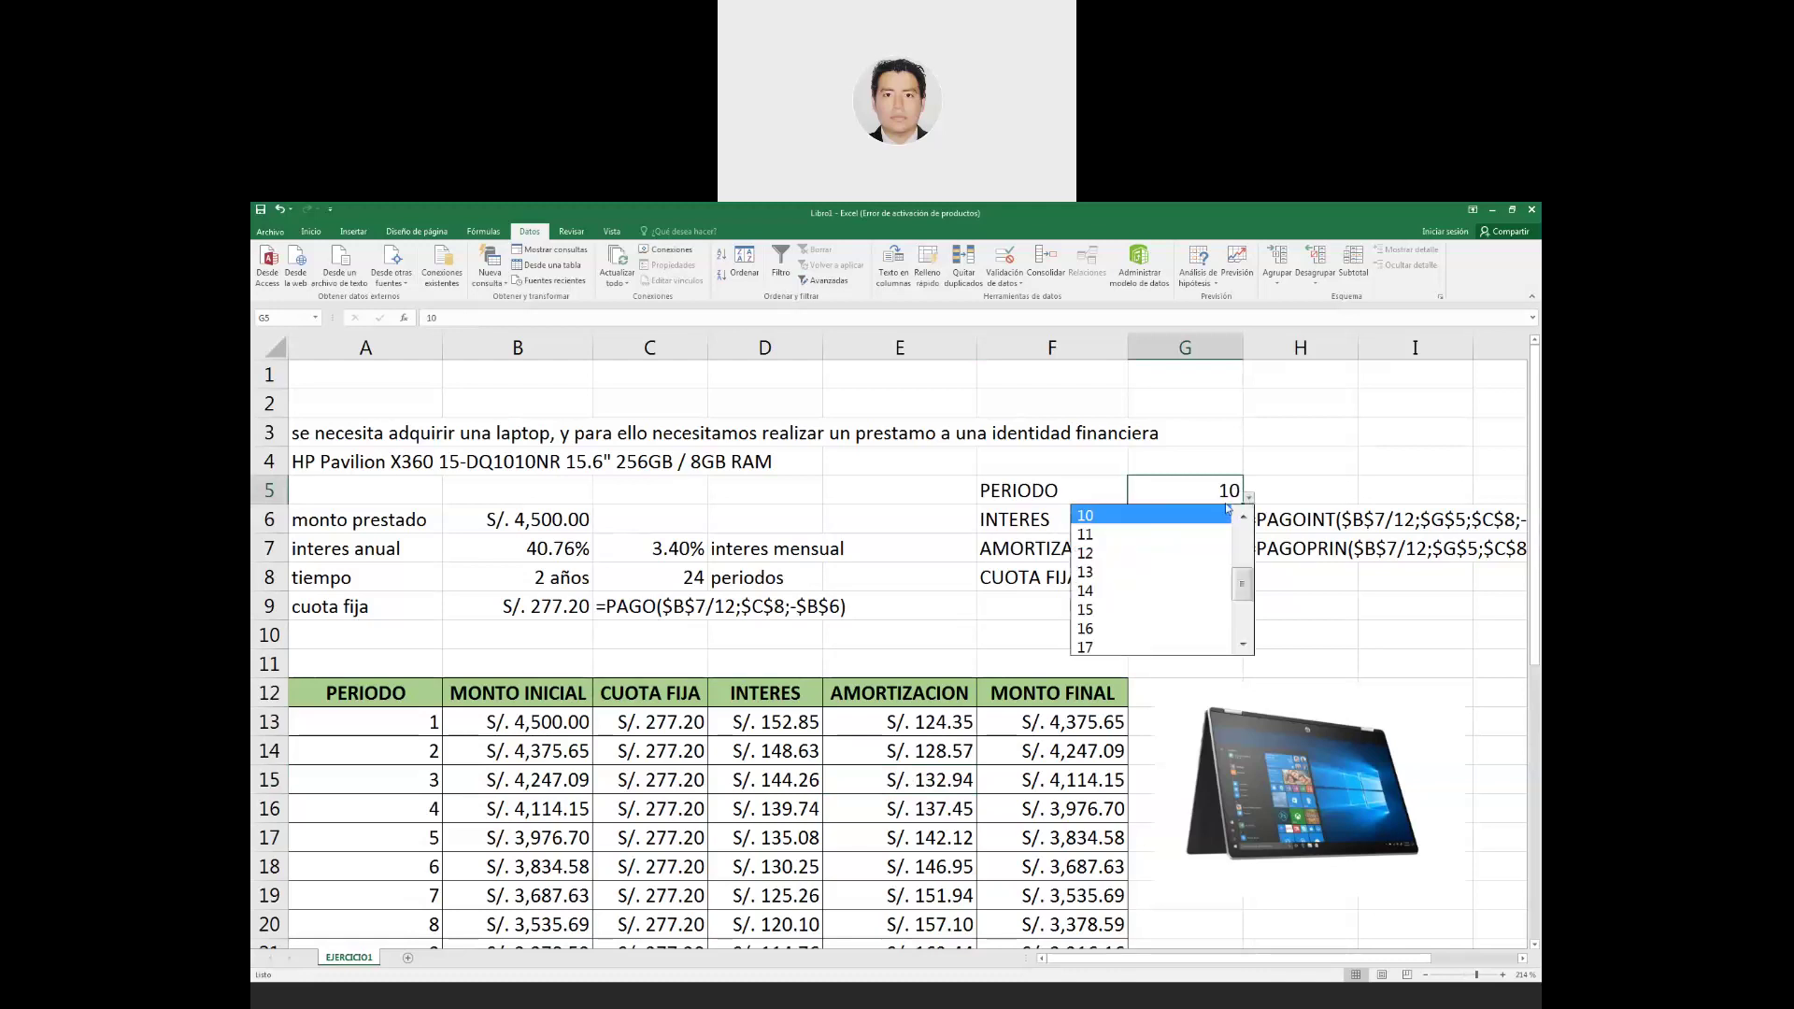
{"action": "left_click", "coordinate": [1215, 564]}
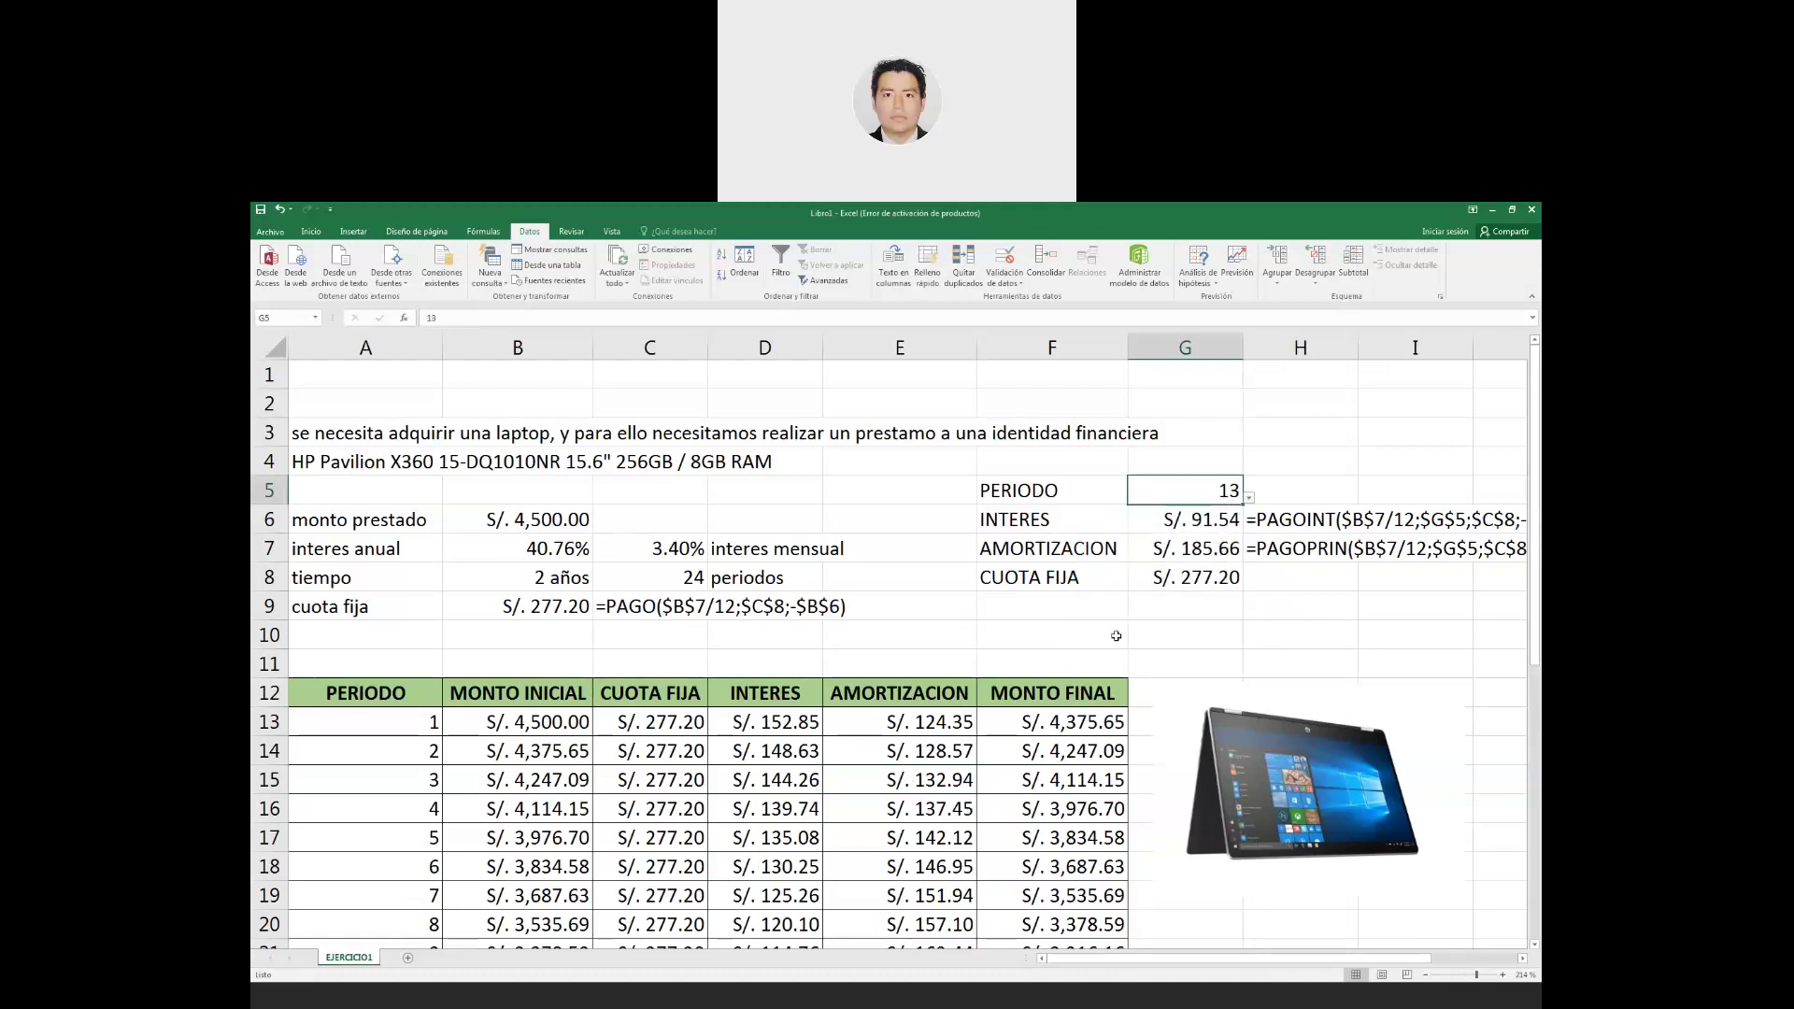
{"action": "left_click", "coordinate": [1249, 497]}
{"action": "key", "text": "Down"}
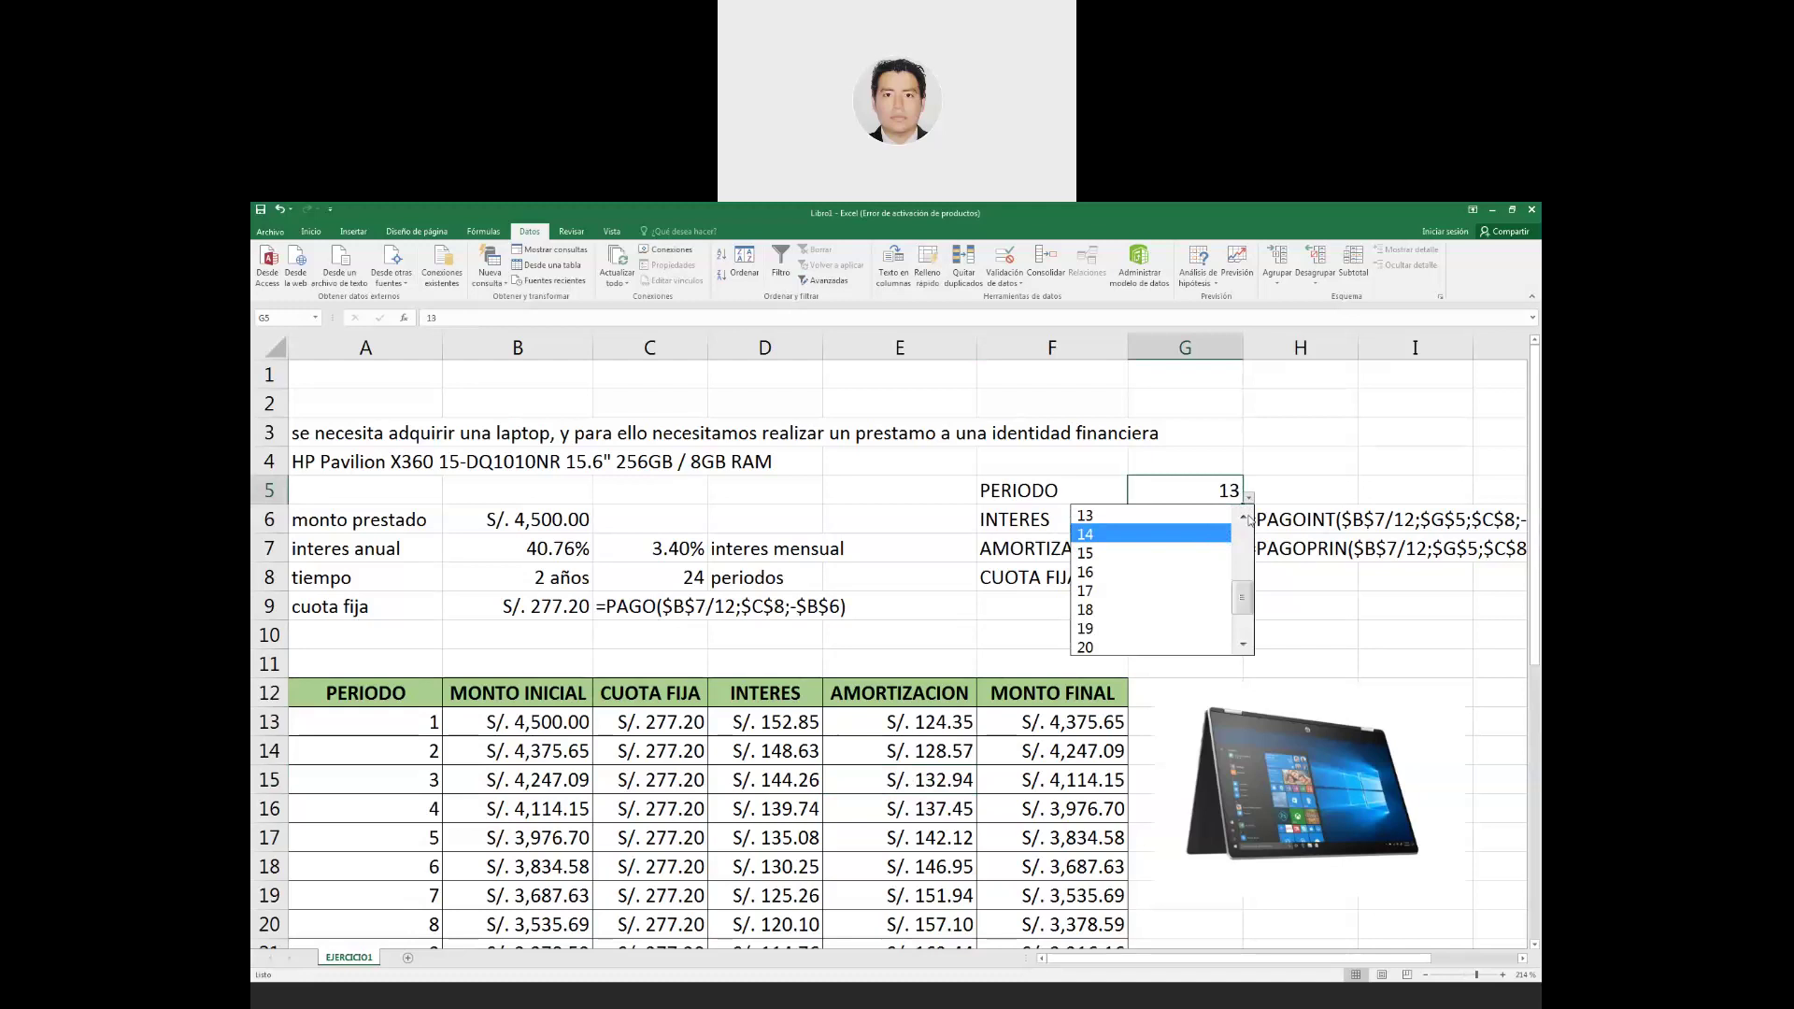
{"action": "key", "text": "Escape"}
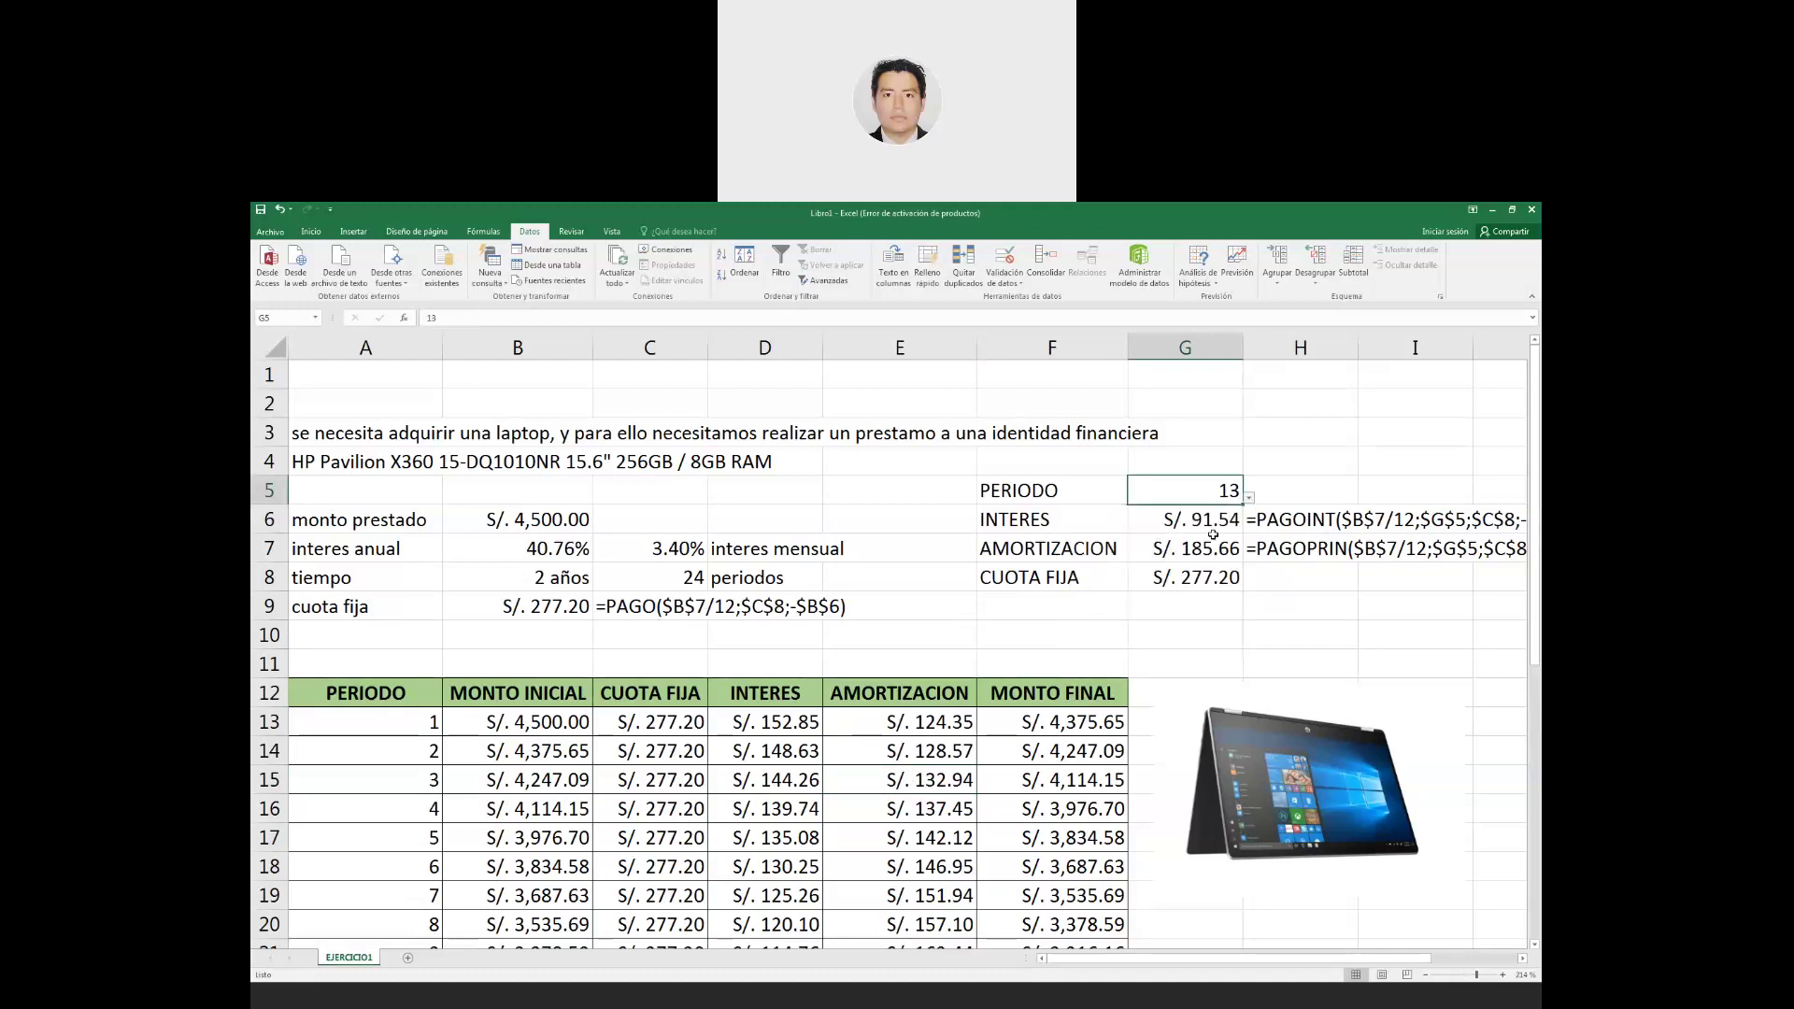
{"action": "key", "text": "alt+Down"}
{"action": "scroll", "coordinate": [1189, 561], "scroll_direction": "up", "scroll_amount": 4}
{"action": "left_click", "coordinate": [1189, 542]}
Select the amortization table body A13:F36.
{"action": "mouse_move", "coordinate": [386, 729]}
{"action": "left_mouse_down"}
{"action": "mouse_move", "coordinate": [981, 786]}
{"action": "mouse_move", "coordinate": [1064, 966]}
{"action": "left_mouse_up"}
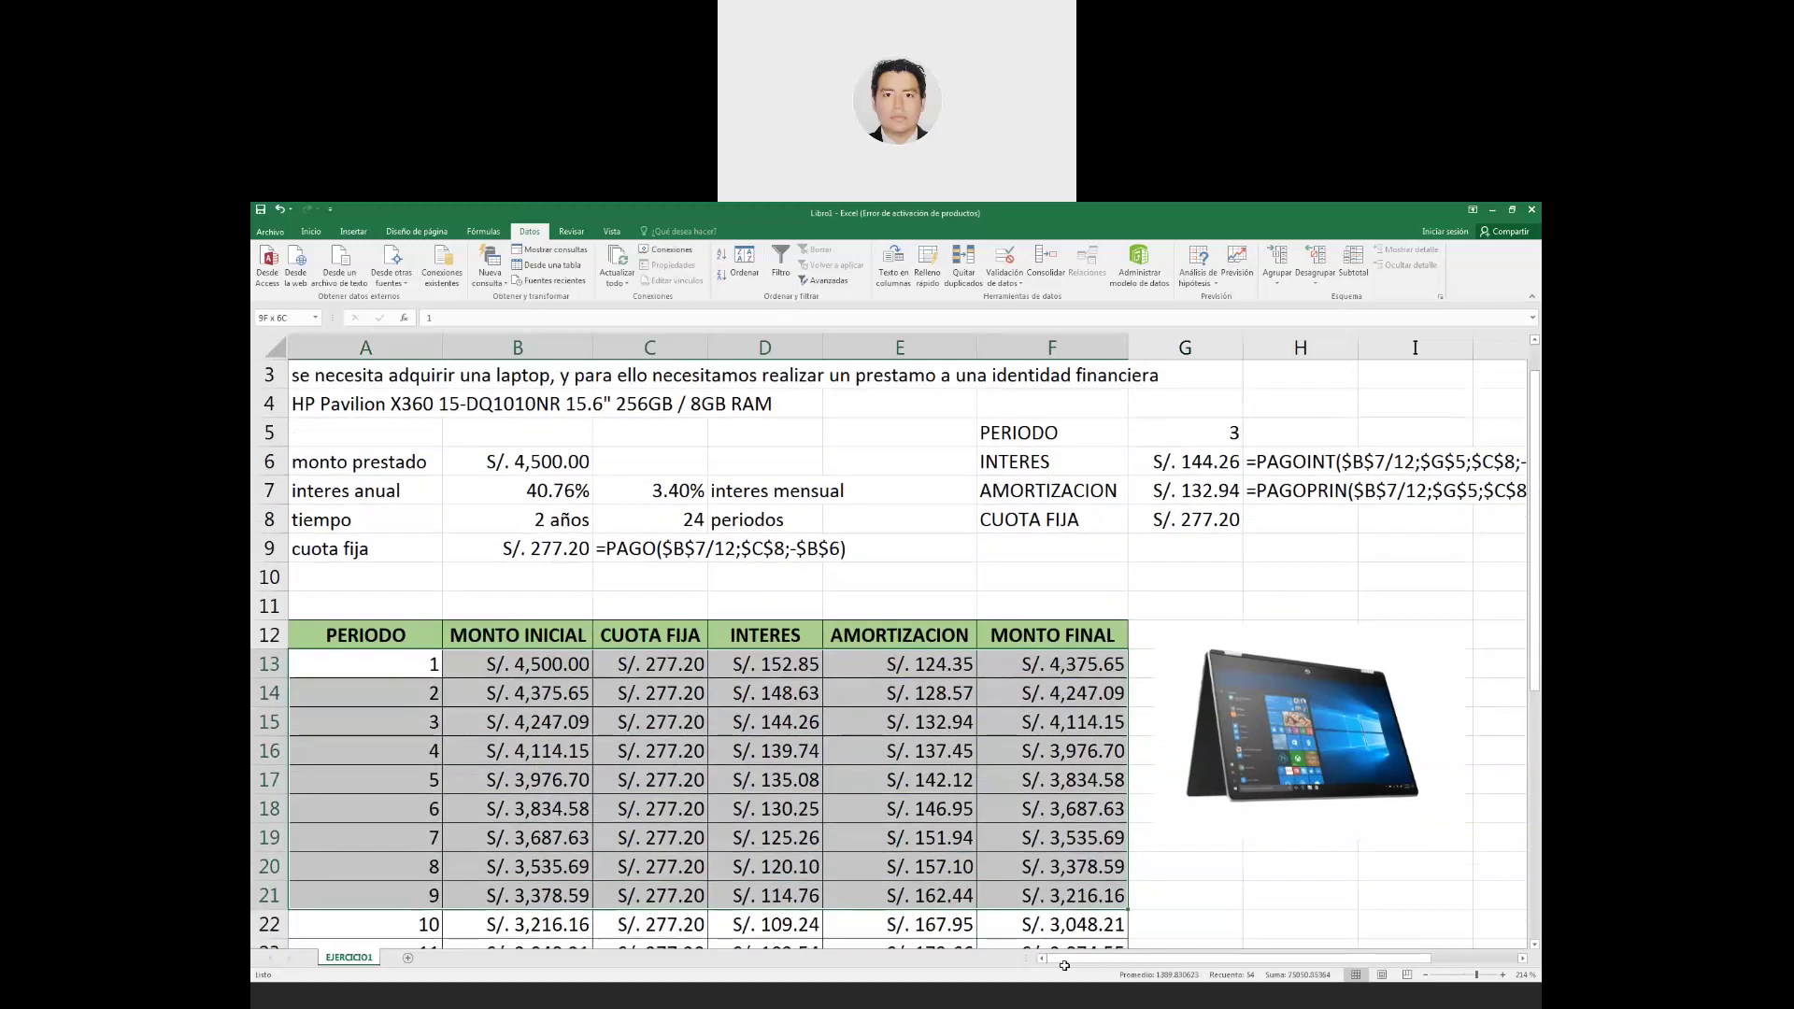
{"action": "left_click_drag", "start_coordinate": [1063, 965], "coordinate": [1056, 867]}
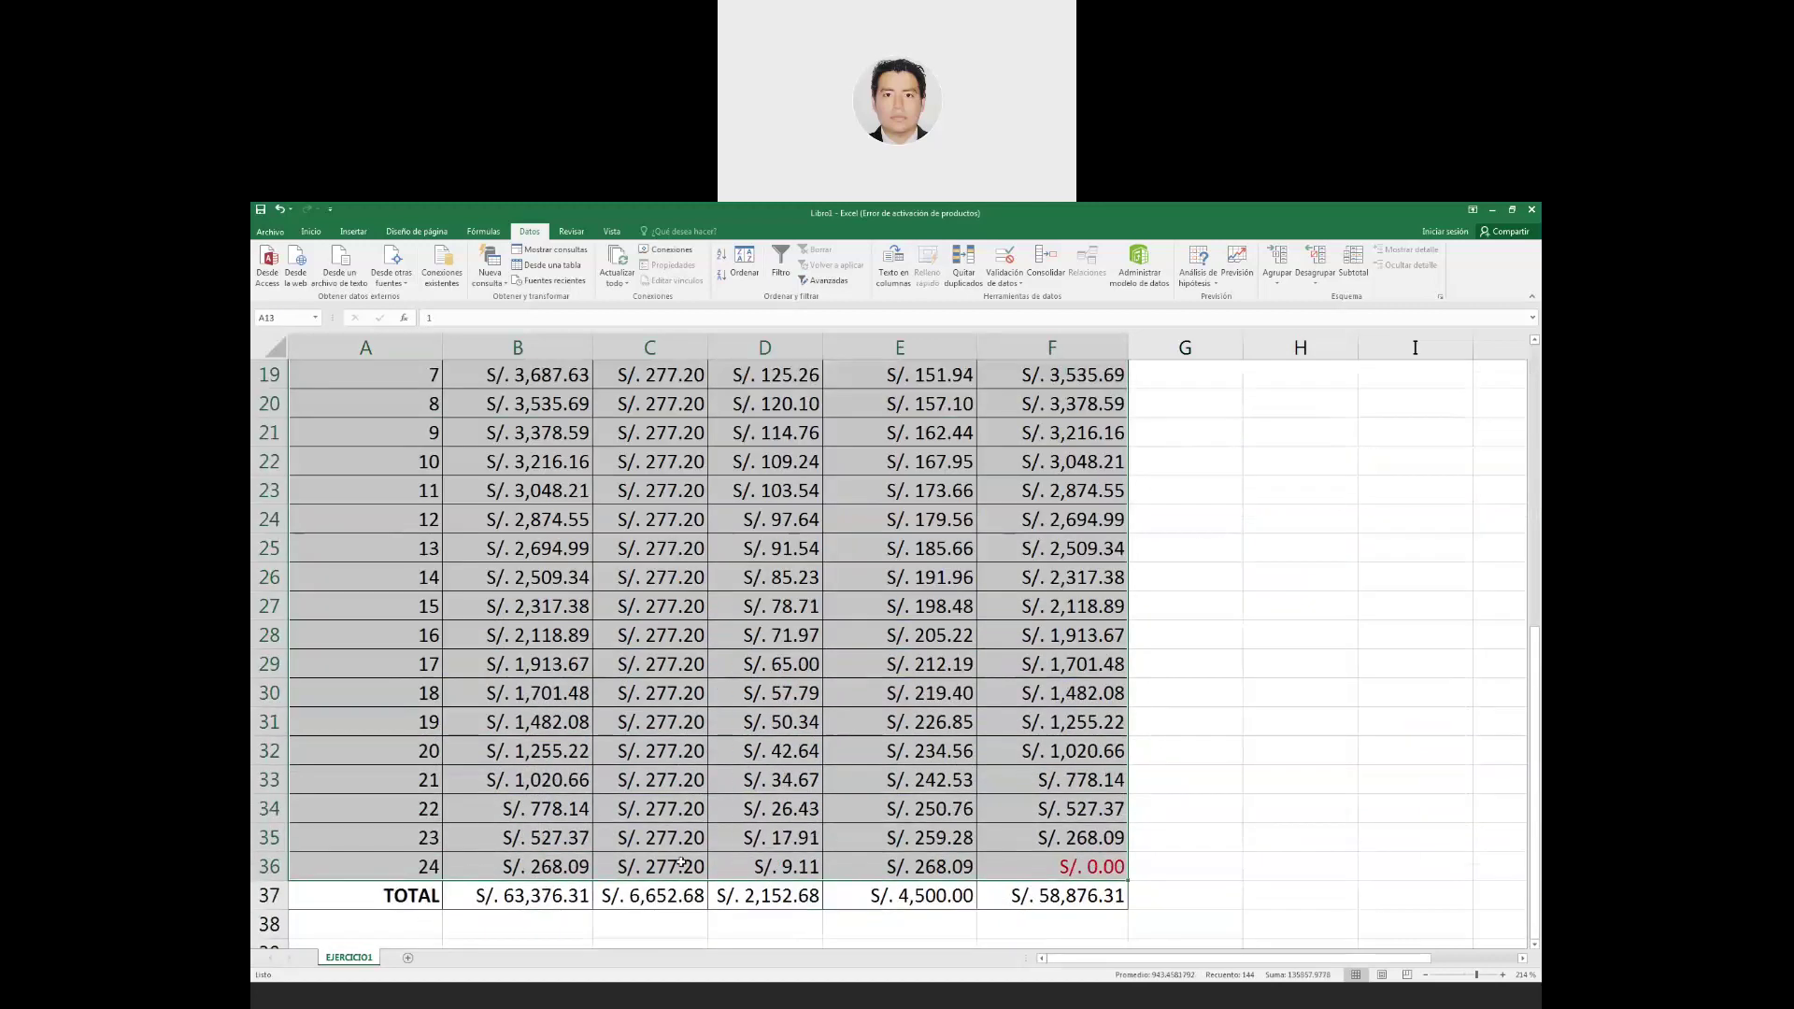
{"action": "scroll", "coordinate": [454, 669], "scroll_direction": "up", "scroll_amount": 3}
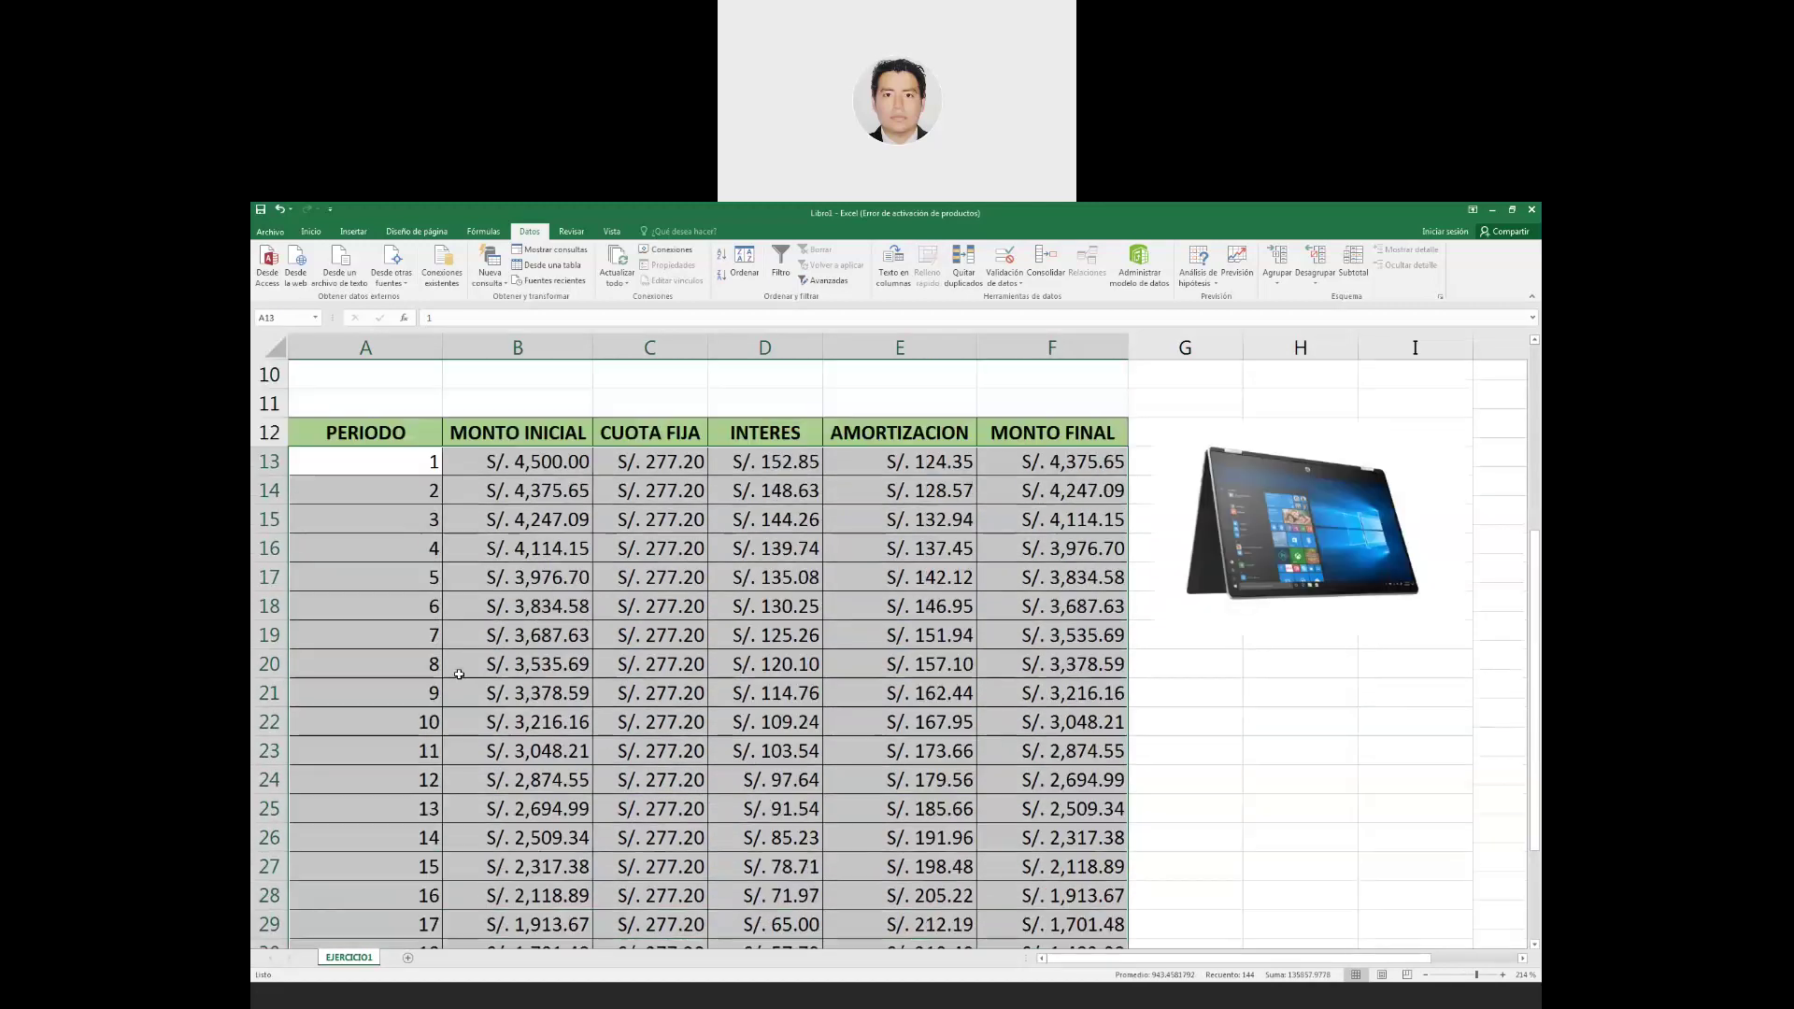
{"action": "scroll", "coordinate": [463, 711], "scroll_direction": "up", "scroll_amount": 2}
{"action": "scroll", "coordinate": [472, 747], "scroll_direction": "up", "scroll_amount": 1}
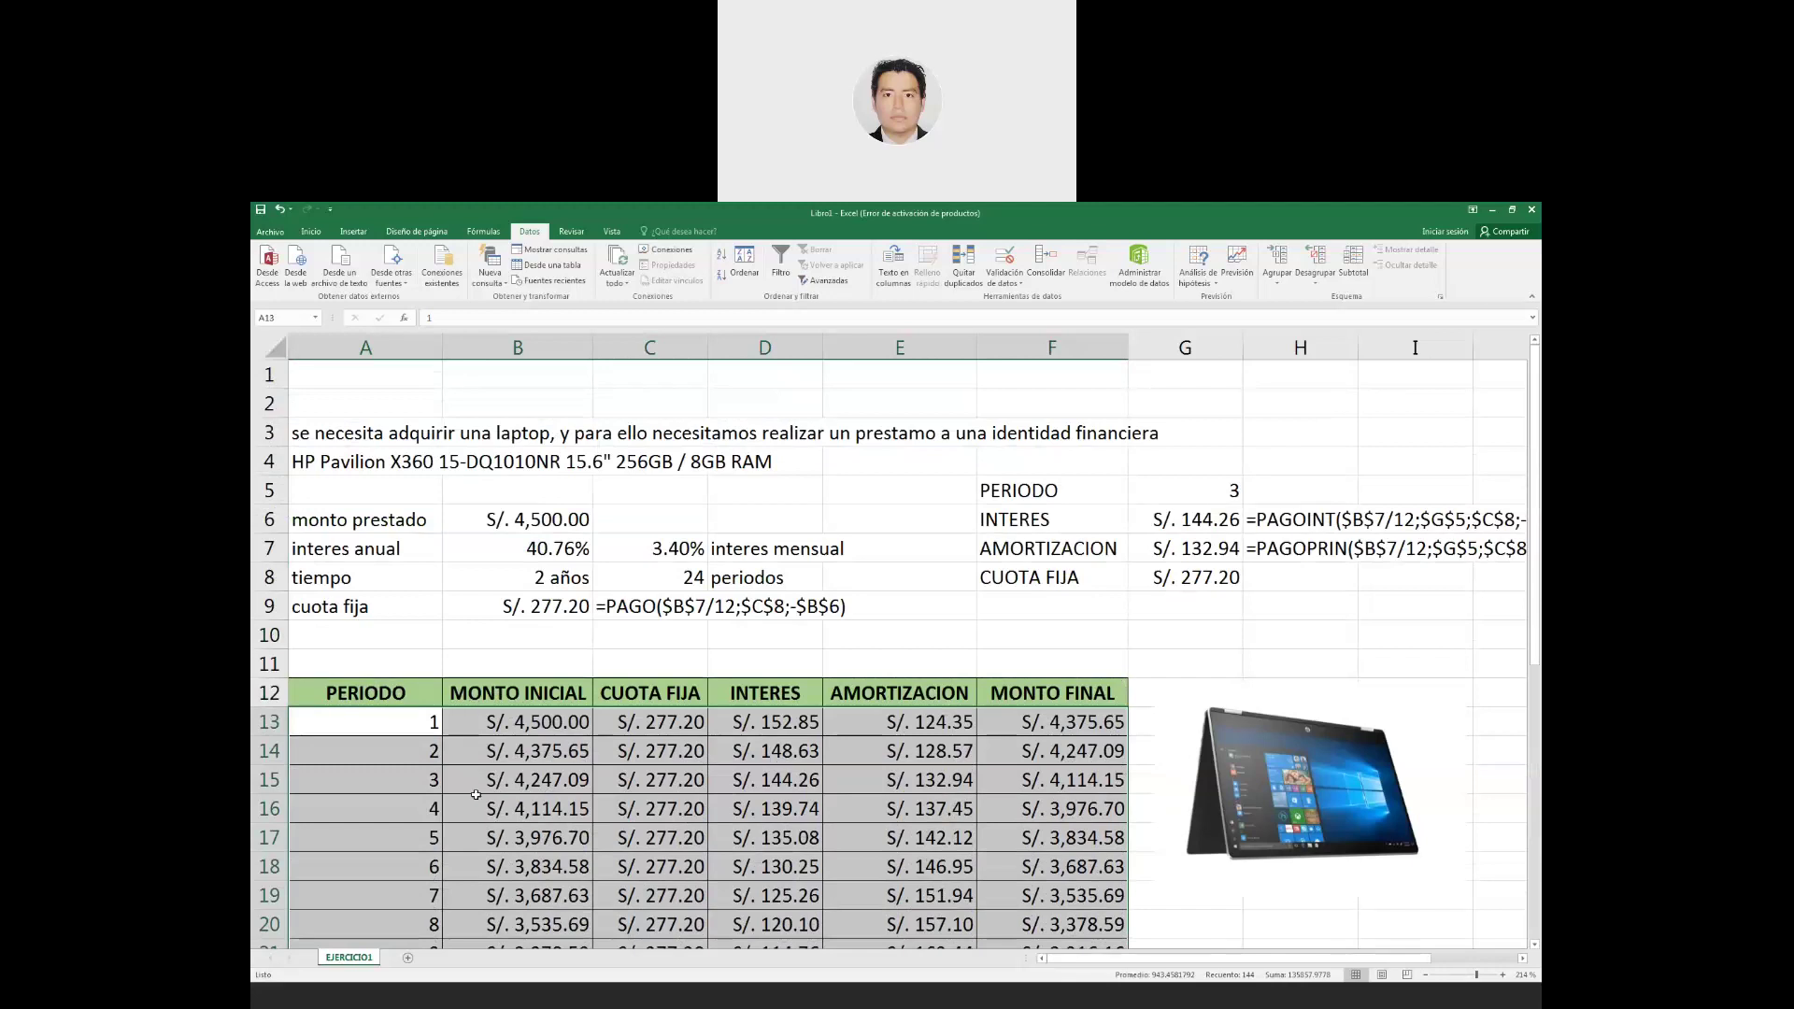
{"action": "scroll", "coordinate": [475, 795], "scroll_direction": "down", "scroll_amount": 7}
{"action": "scroll", "coordinate": [439, 655], "scroll_direction": "up", "scroll_amount": 1}
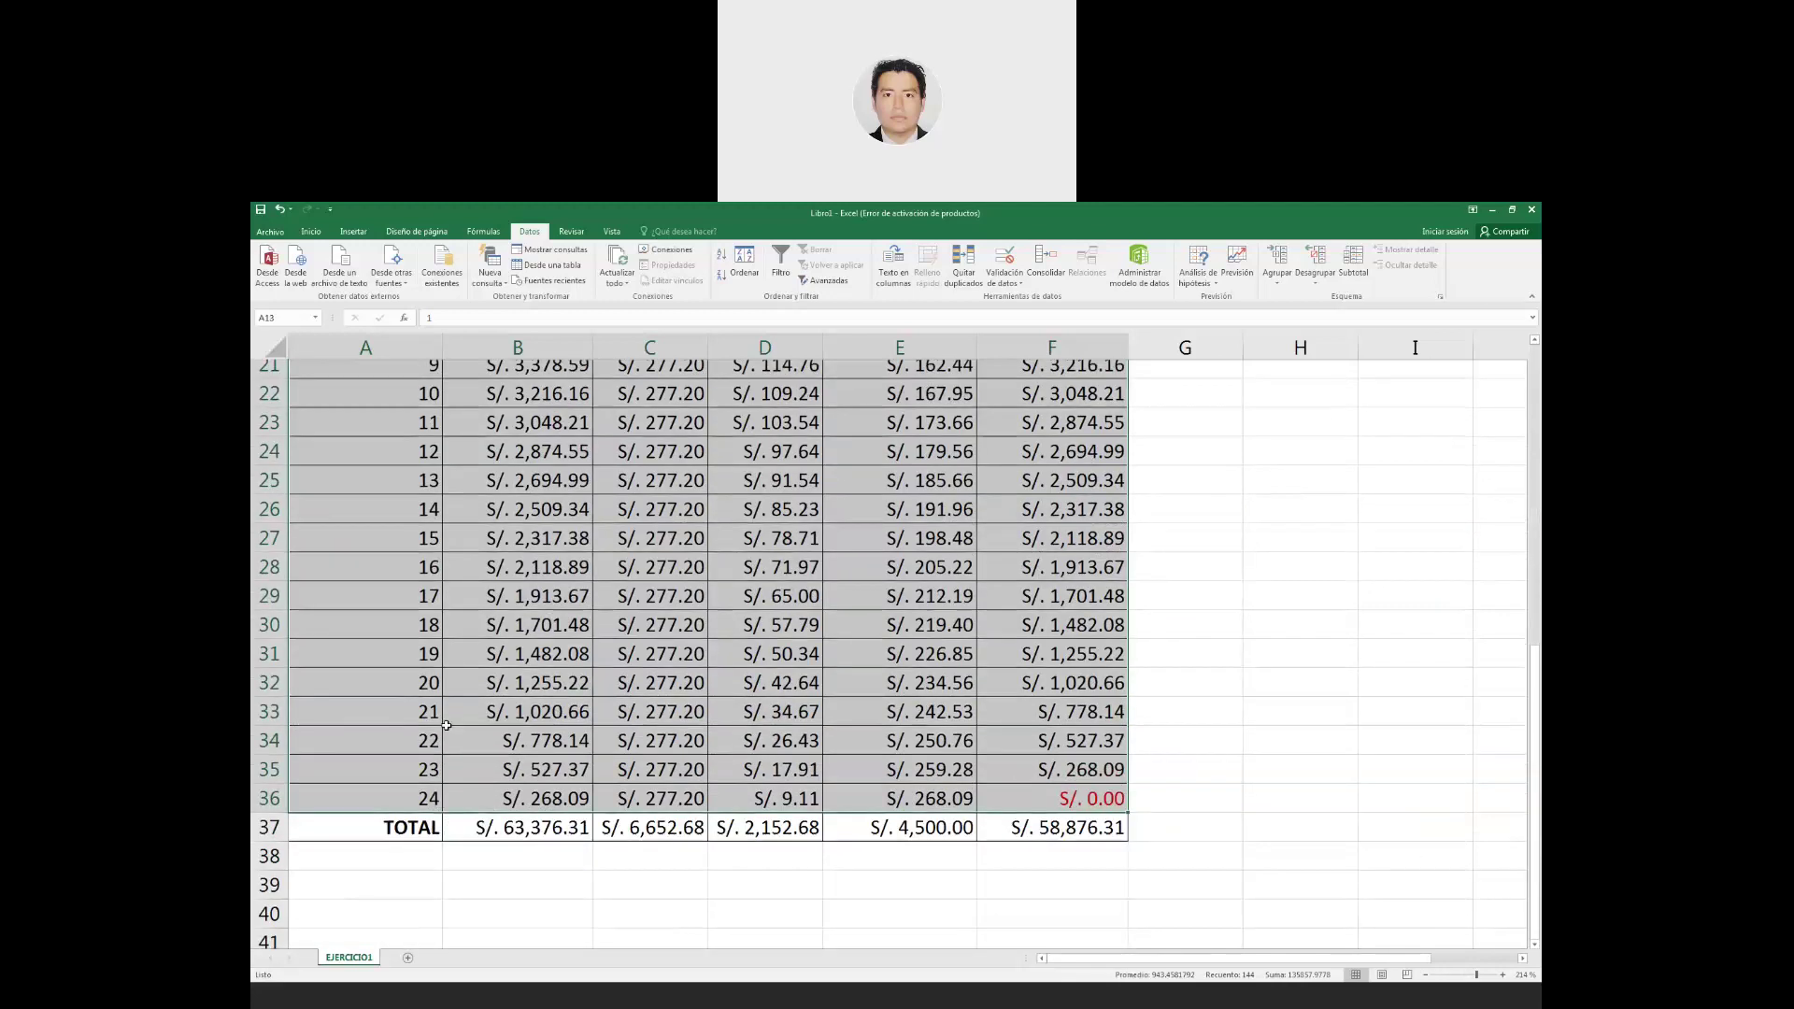
{"action": "scroll", "coordinate": [409, 519], "scroll_direction": "up", "scroll_amount": 4}
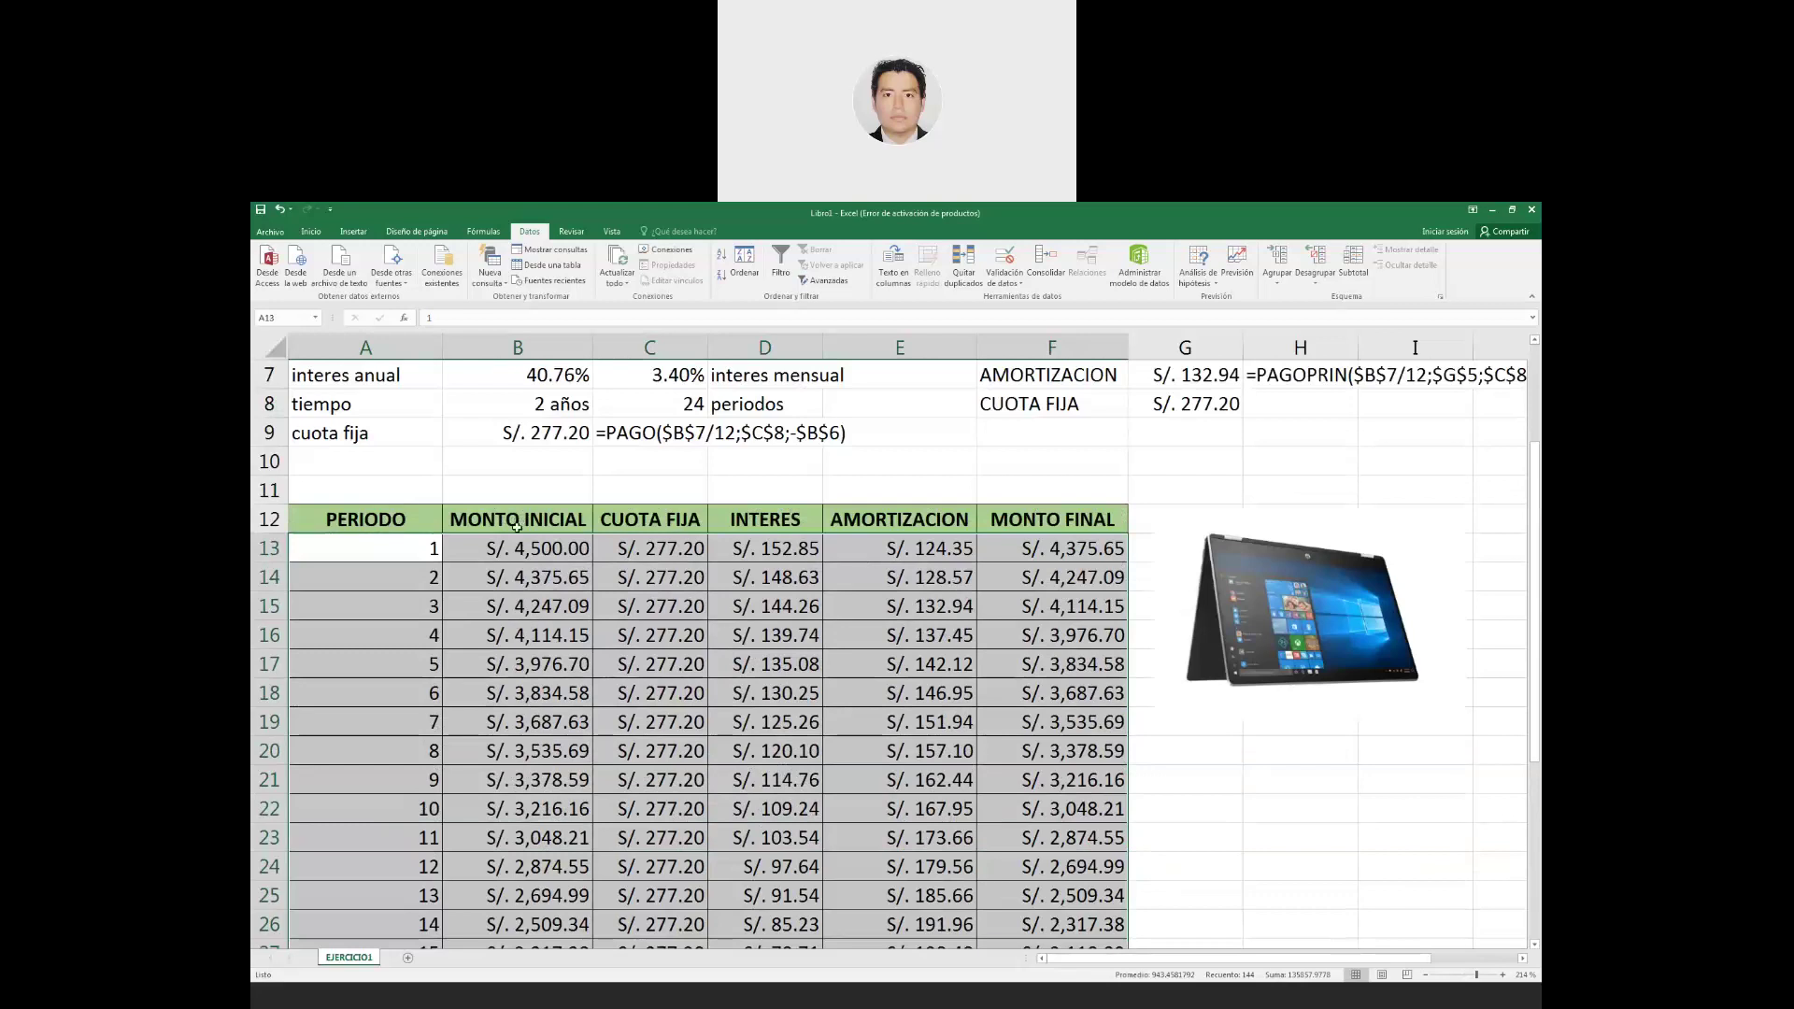
{"action": "scroll", "coordinate": [466, 779], "scroll_direction": "down", "scroll_amount": 4}
{"action": "scroll", "coordinate": [411, 645], "scroll_direction": "up", "scroll_amount": 2}
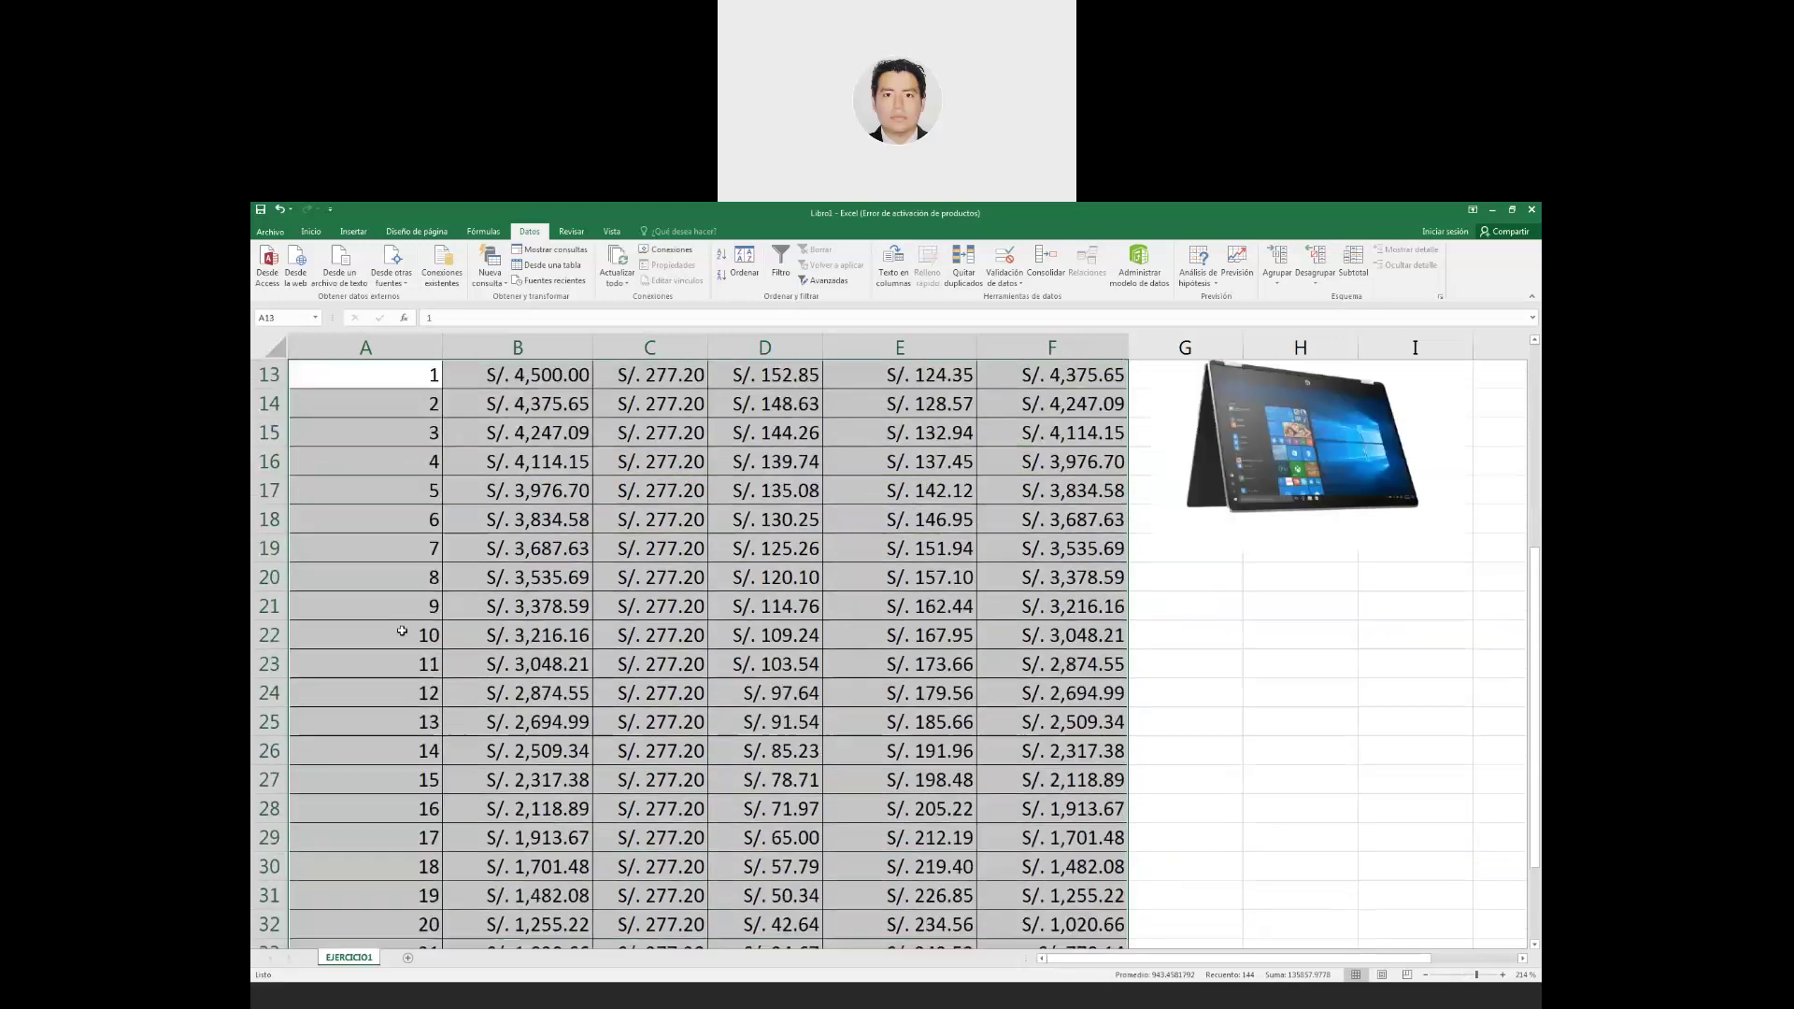
{"action": "scroll", "coordinate": [559, 594], "scroll_direction": "up", "scroll_amount": 1}
{"action": "scroll", "coordinate": [559, 595], "scroll_direction": "up", "scroll_amount": 3}
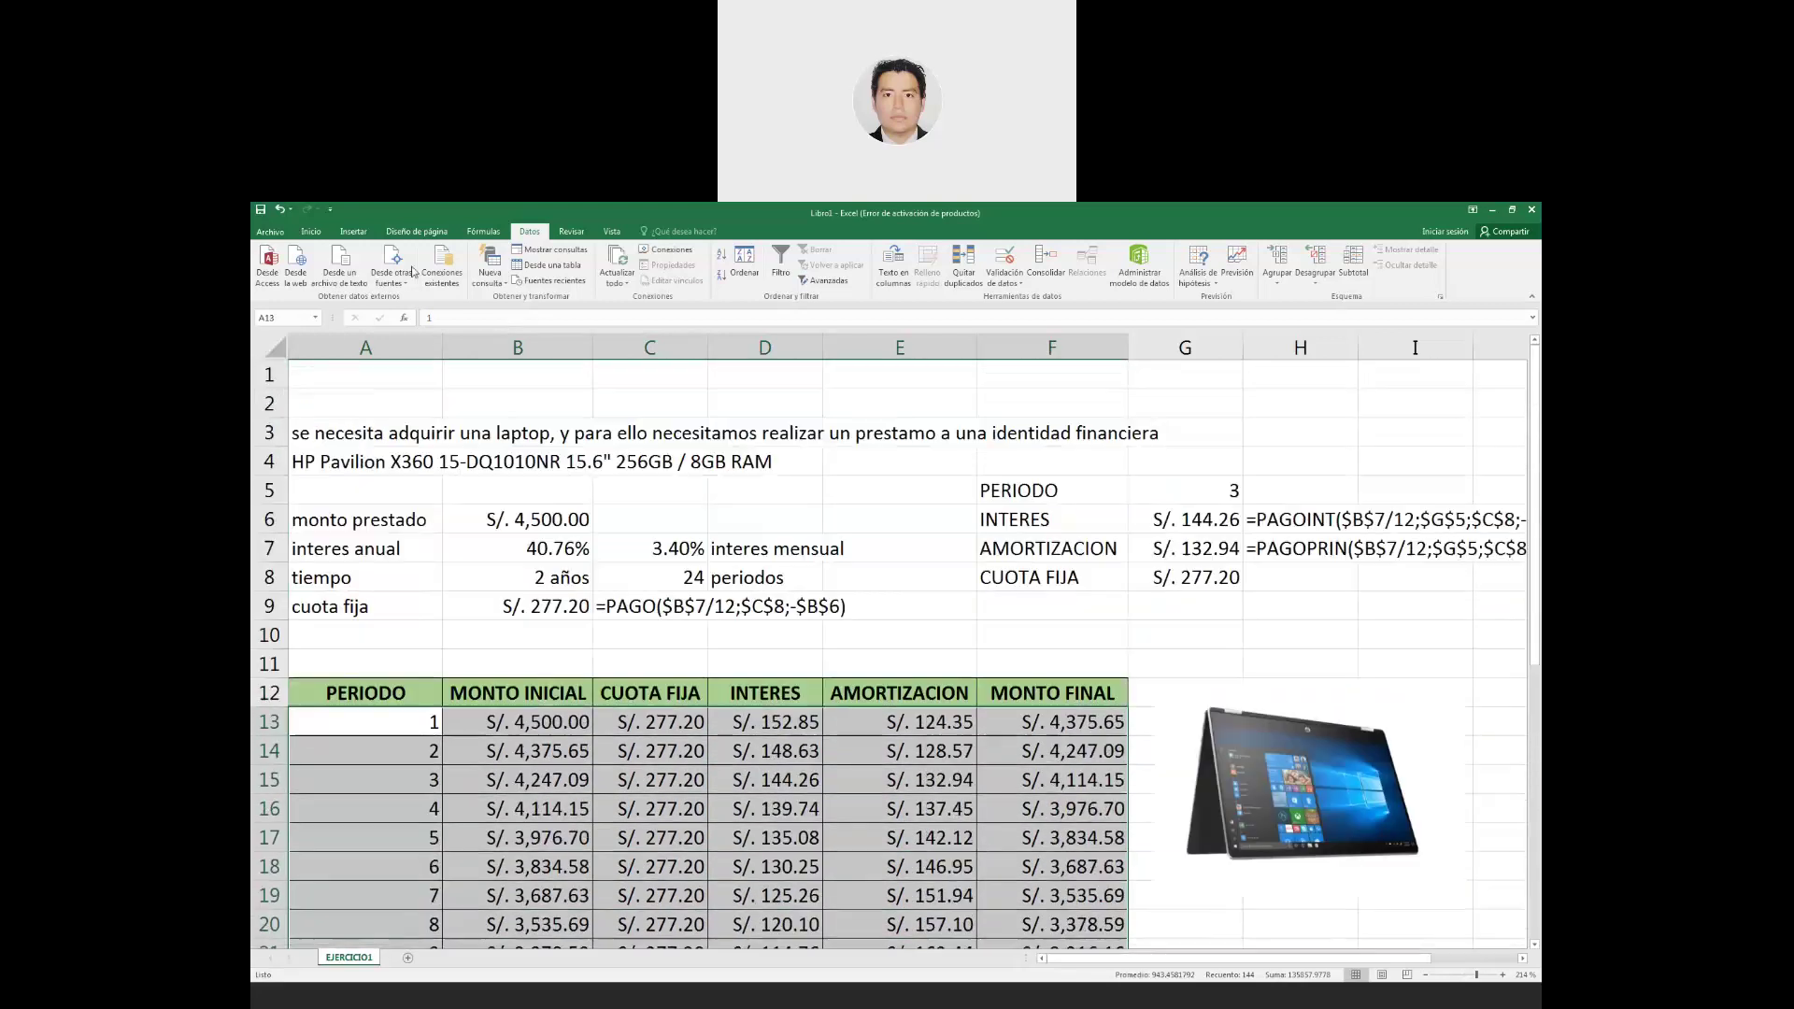
{"action": "left_click", "coordinate": [312, 231]}
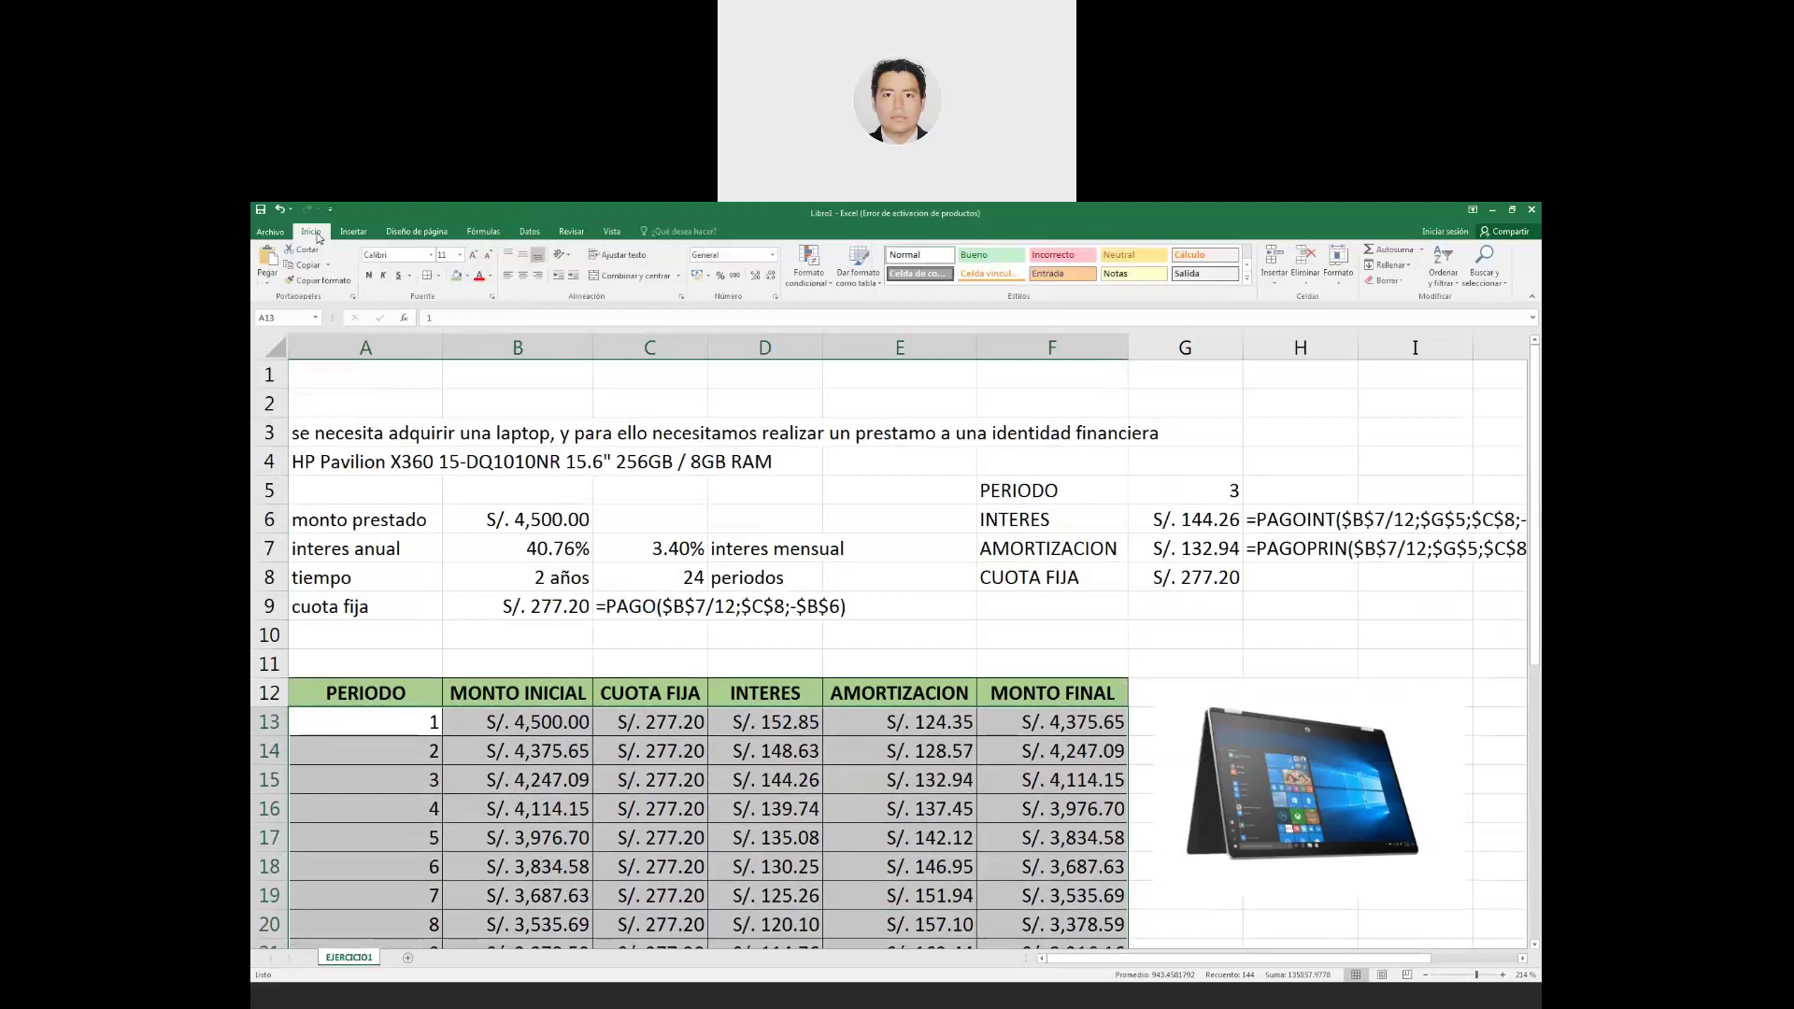
Add a formula-based conditional formatting rule =$G$5=$A13 with a yellow fill.
{"action": "left_click", "coordinate": [809, 270]}
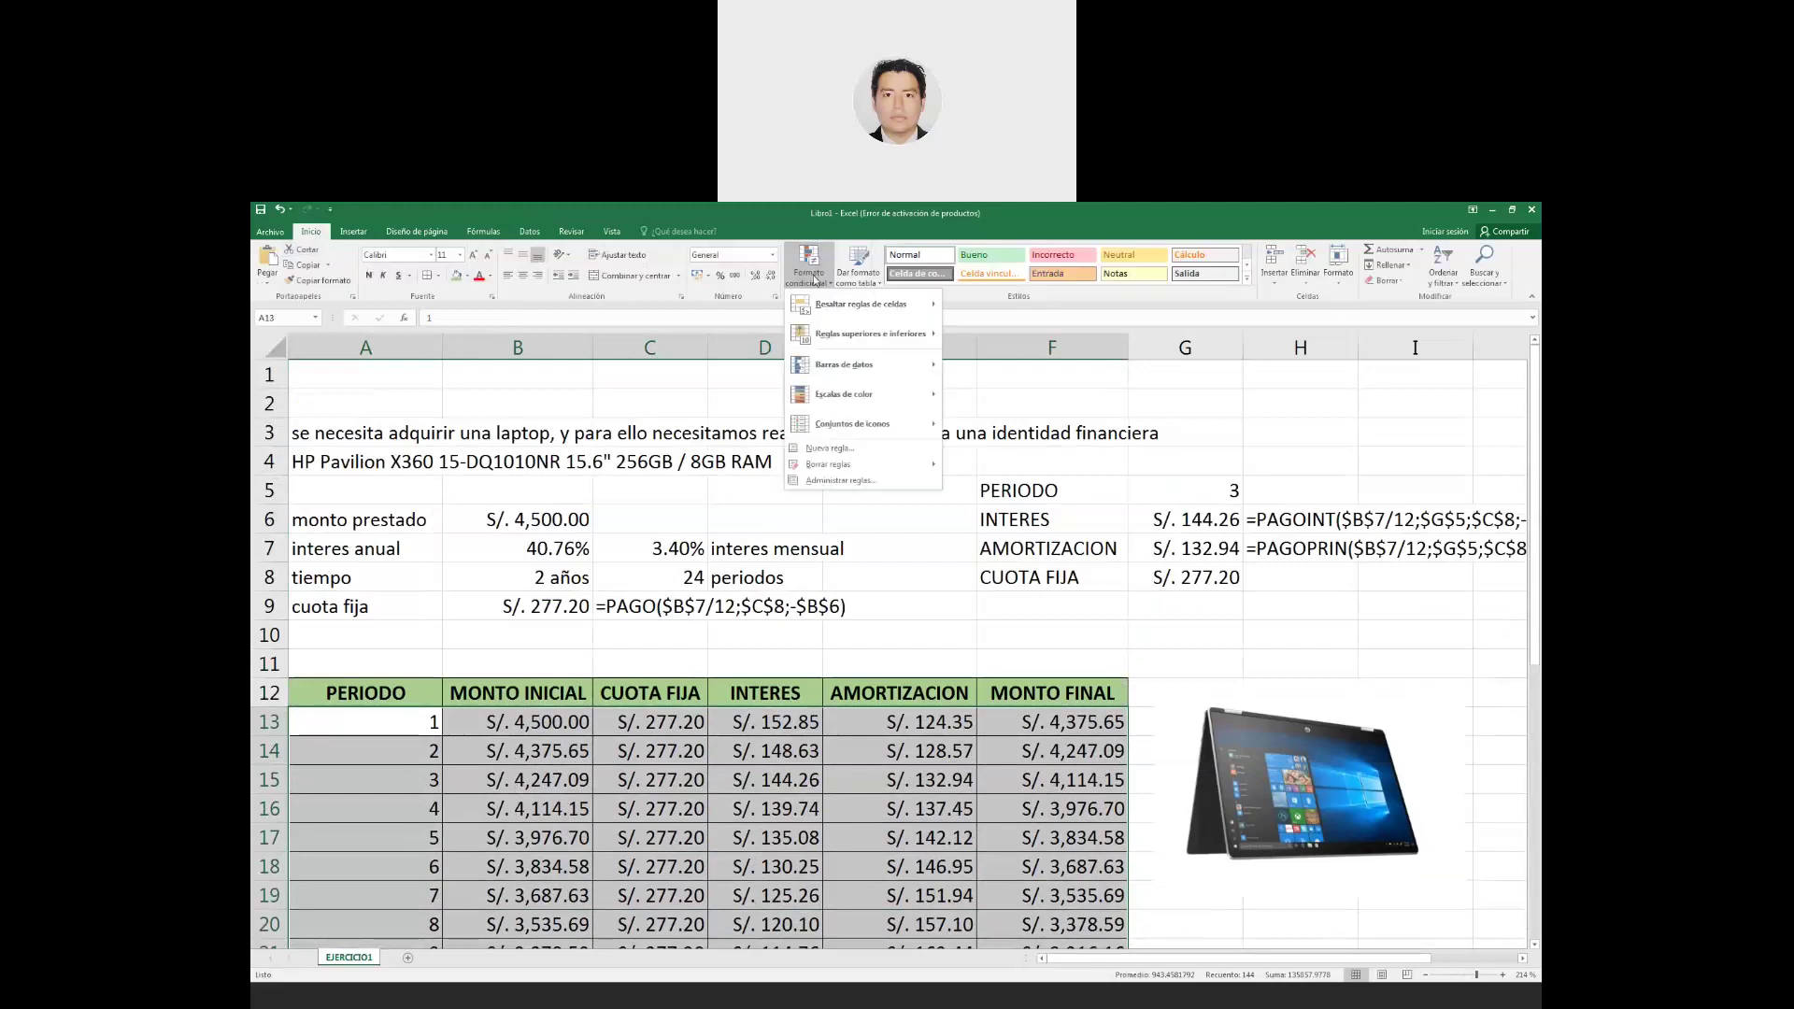
{"action": "left_click", "coordinate": [860, 448]}
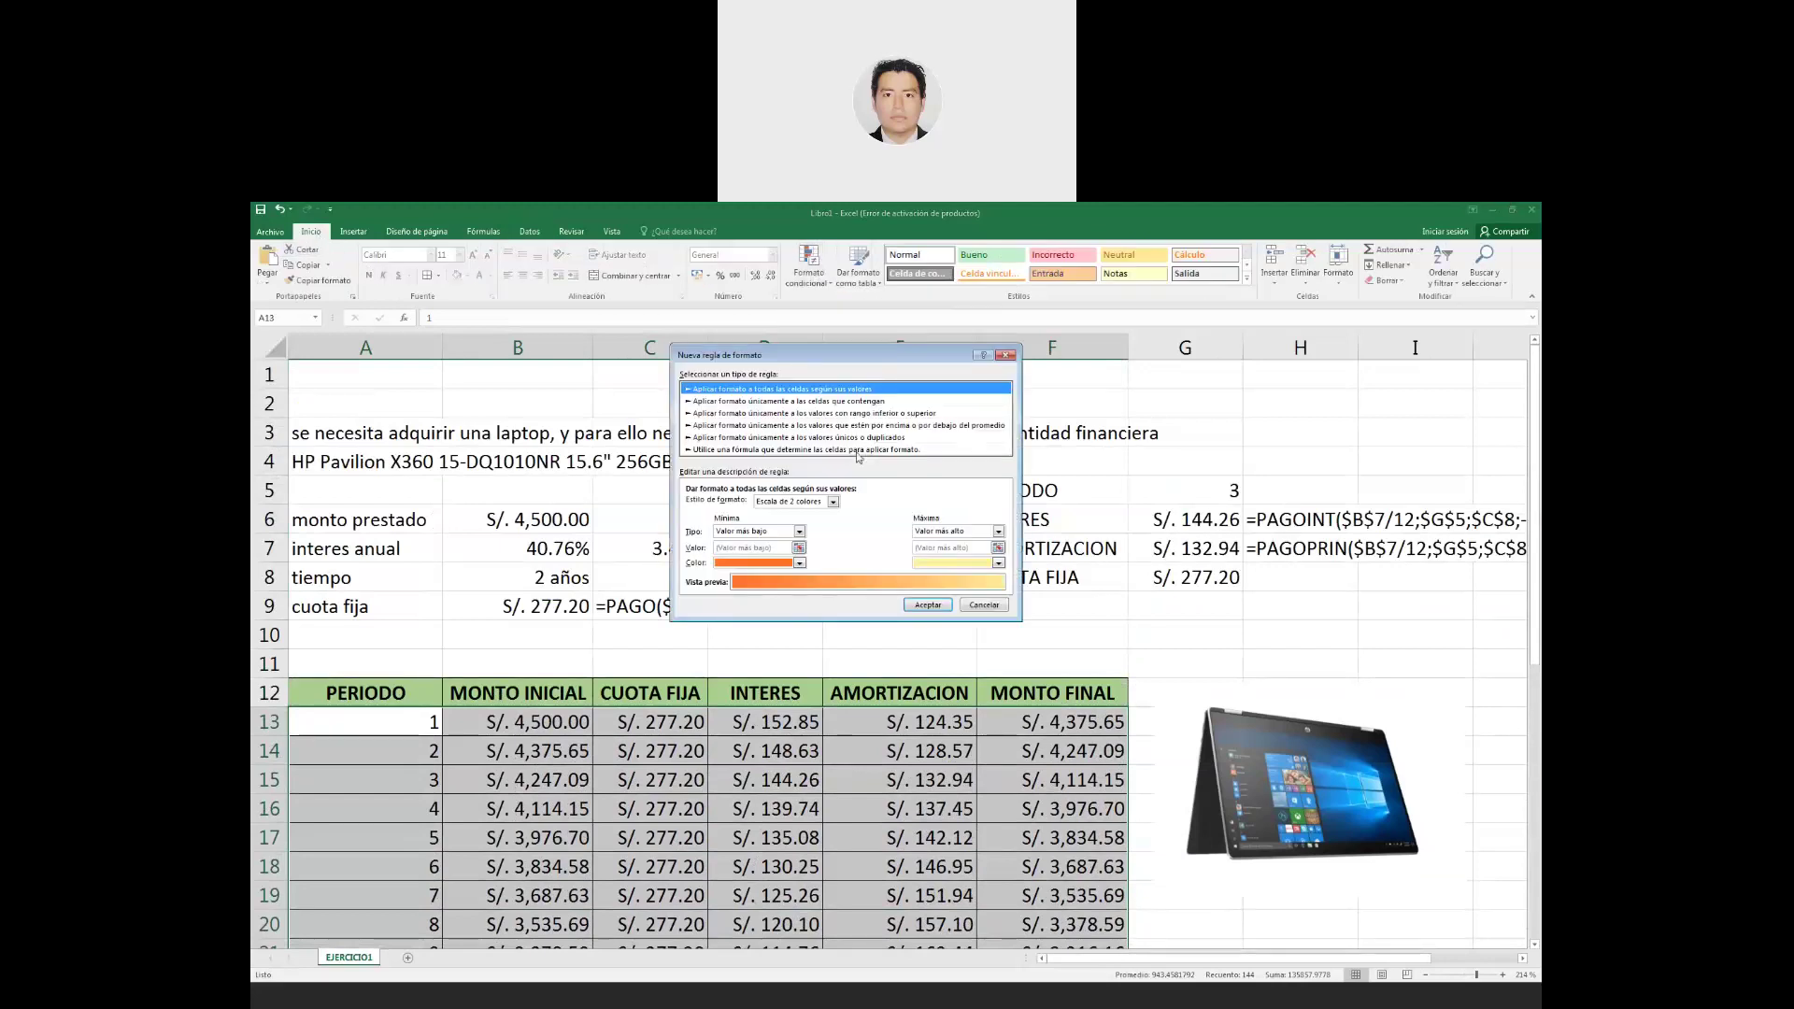
{"action": "left_click", "coordinate": [743, 450]}
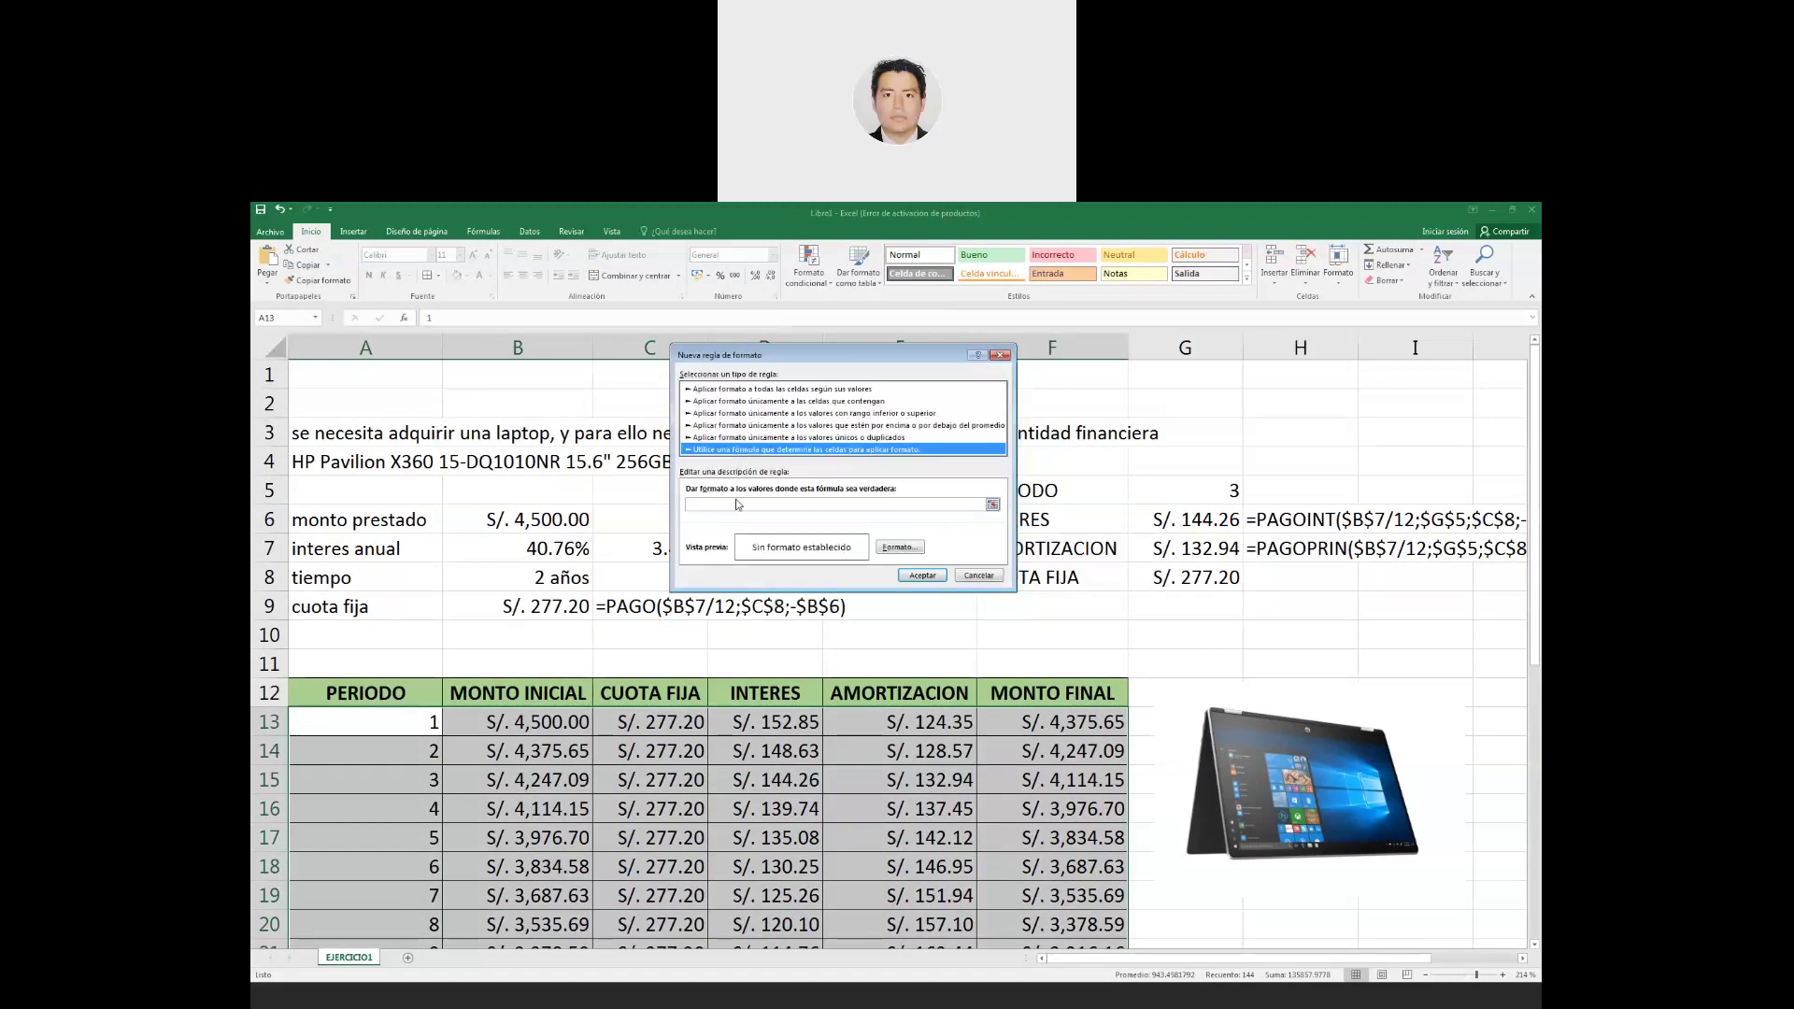
{"action": "left_click", "coordinate": [703, 509]}
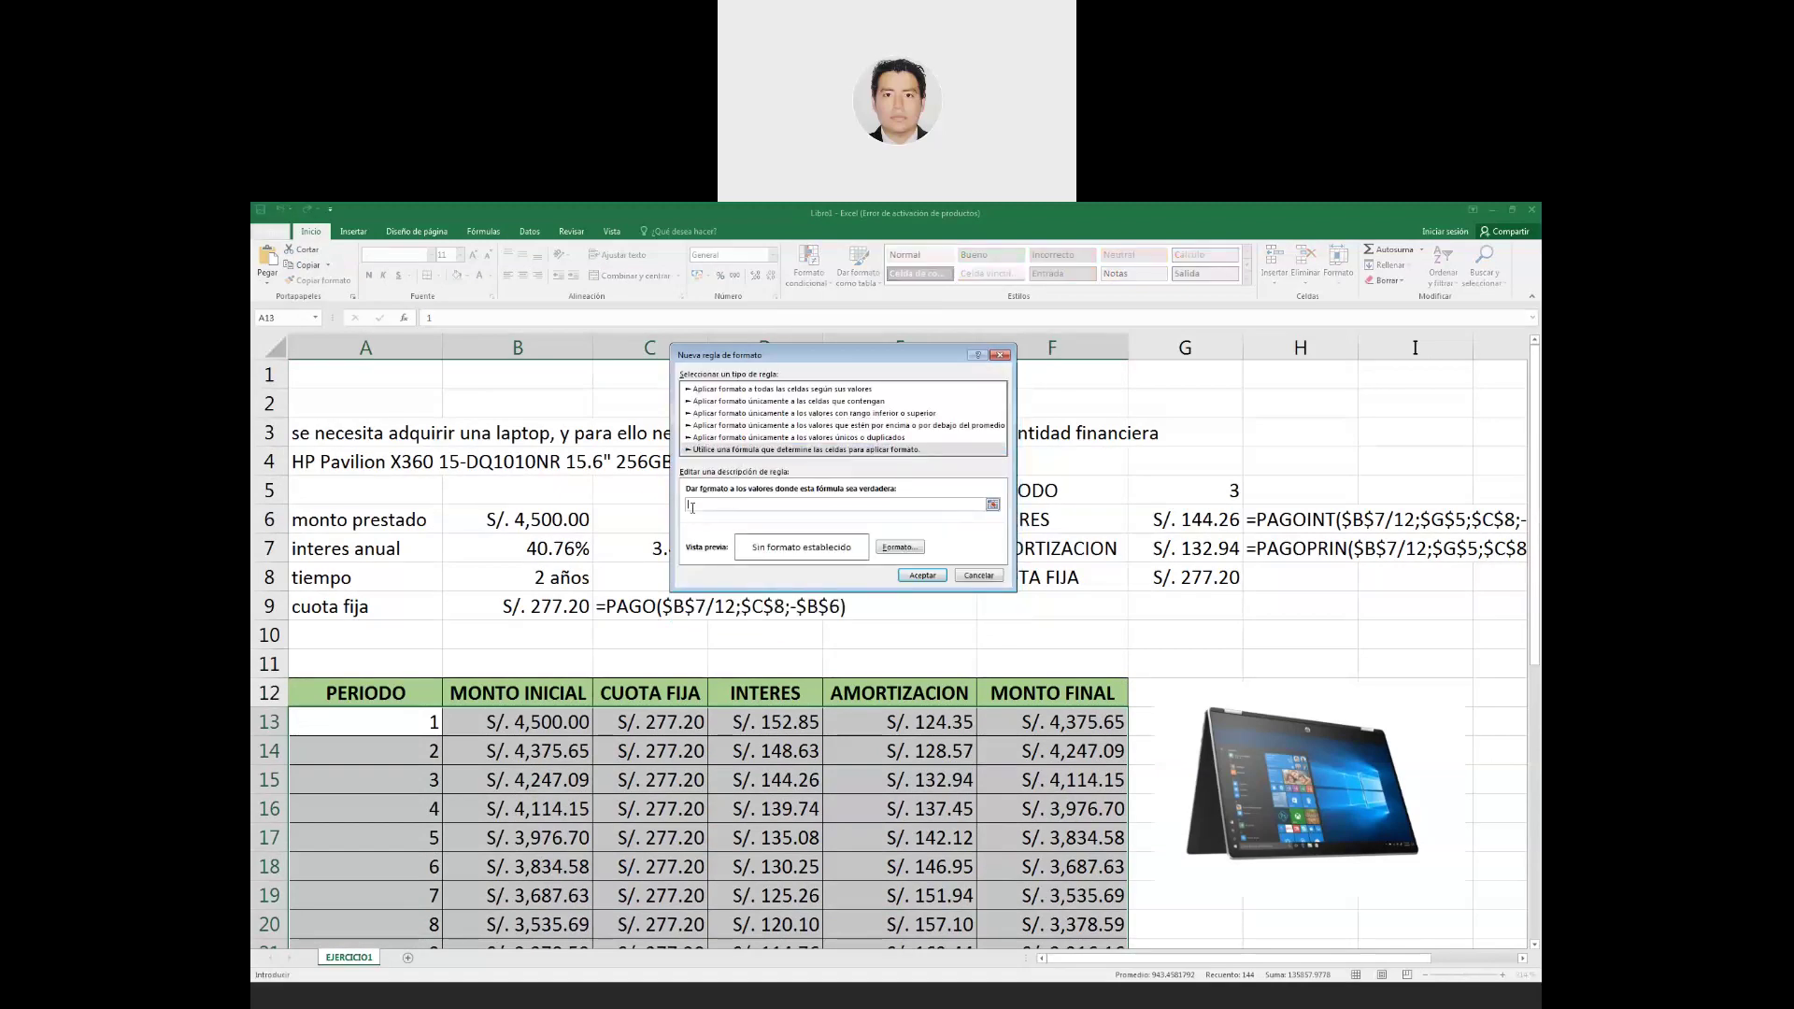
{"action": "left_click", "coordinate": [1182, 488]}
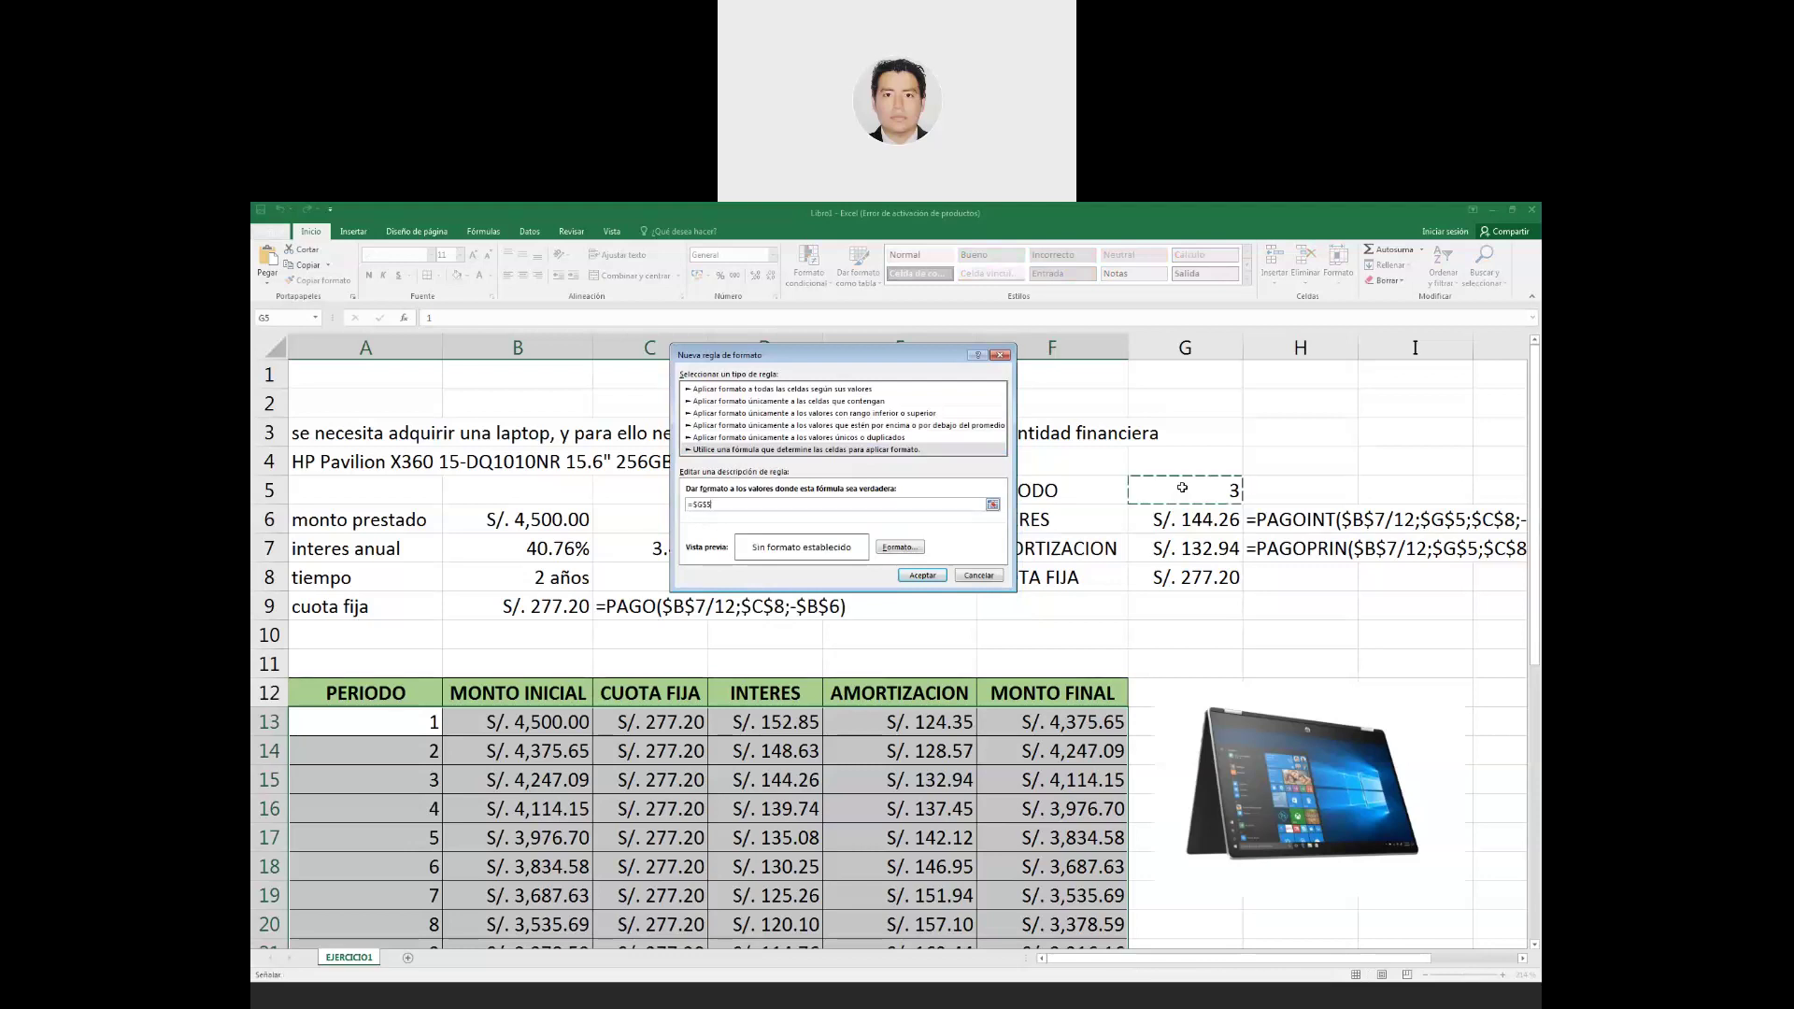
{"action": "type", "text": "="}
{"action": "left_click", "coordinate": [401, 728]}
{"action": "left_click", "coordinate": [732, 505]}
{"action": "left_click", "coordinate": [897, 548]}
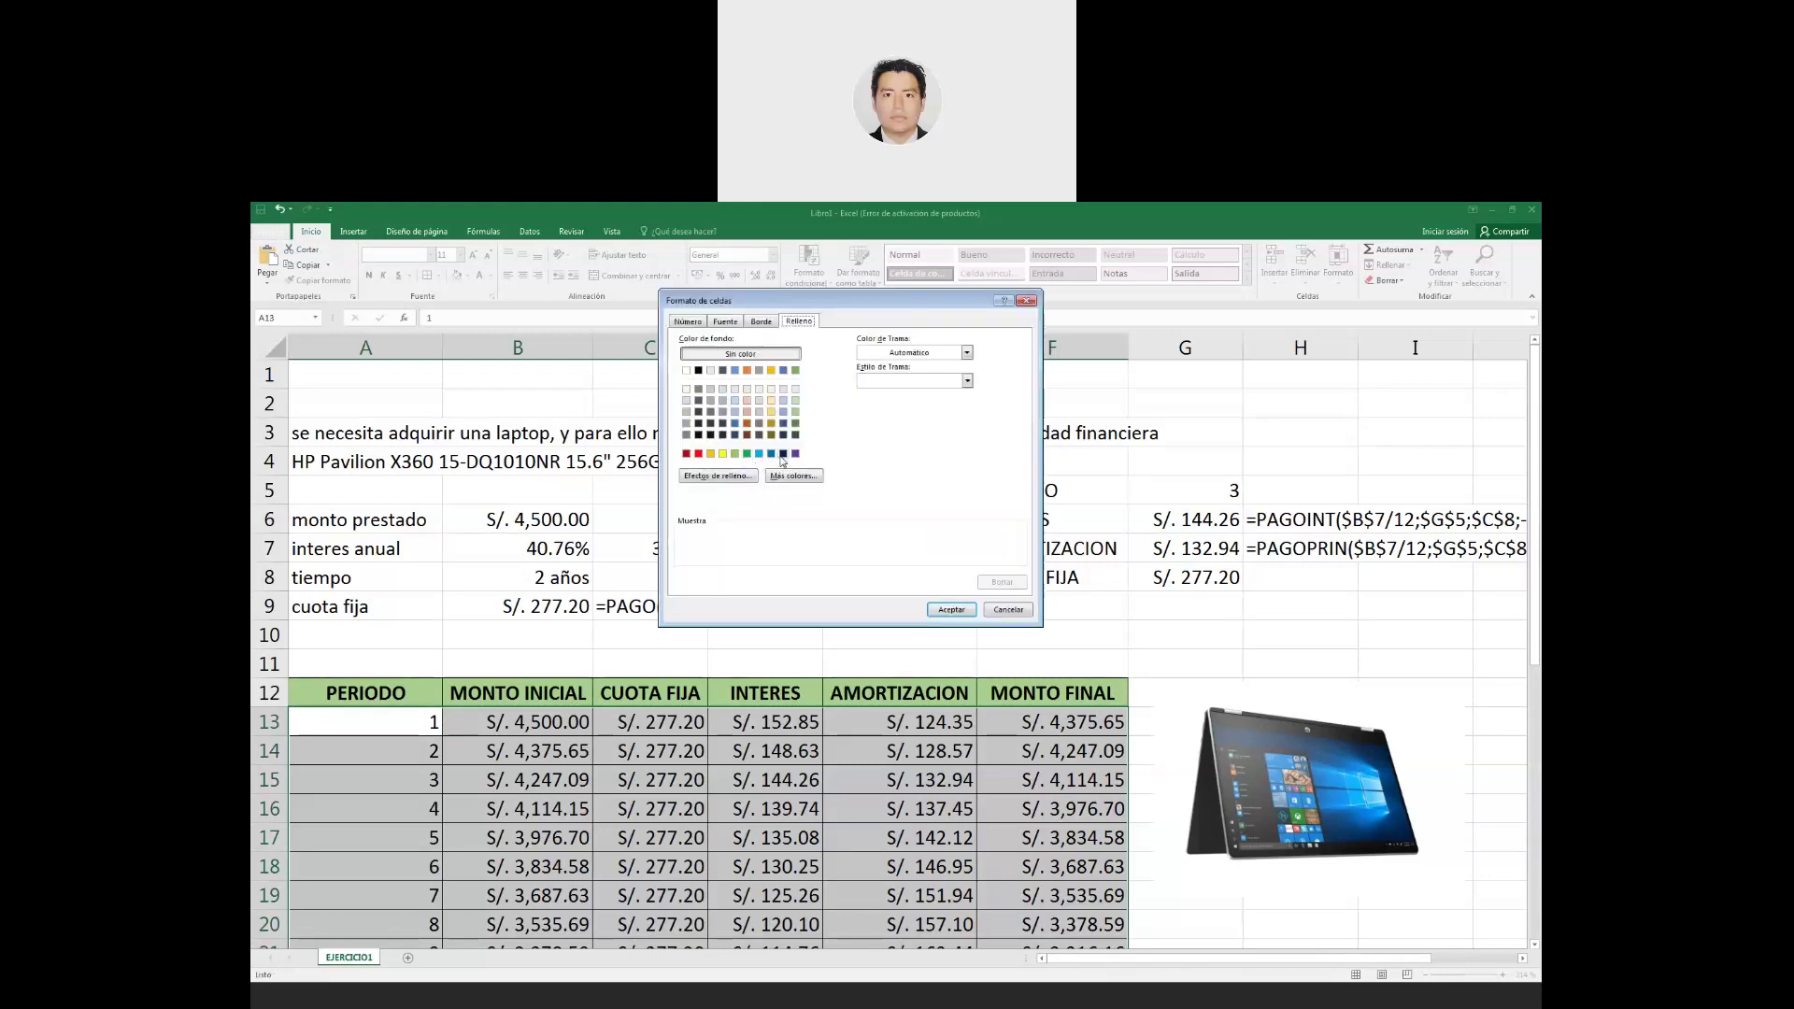
{"action": "left_click", "coordinate": [723, 454]}
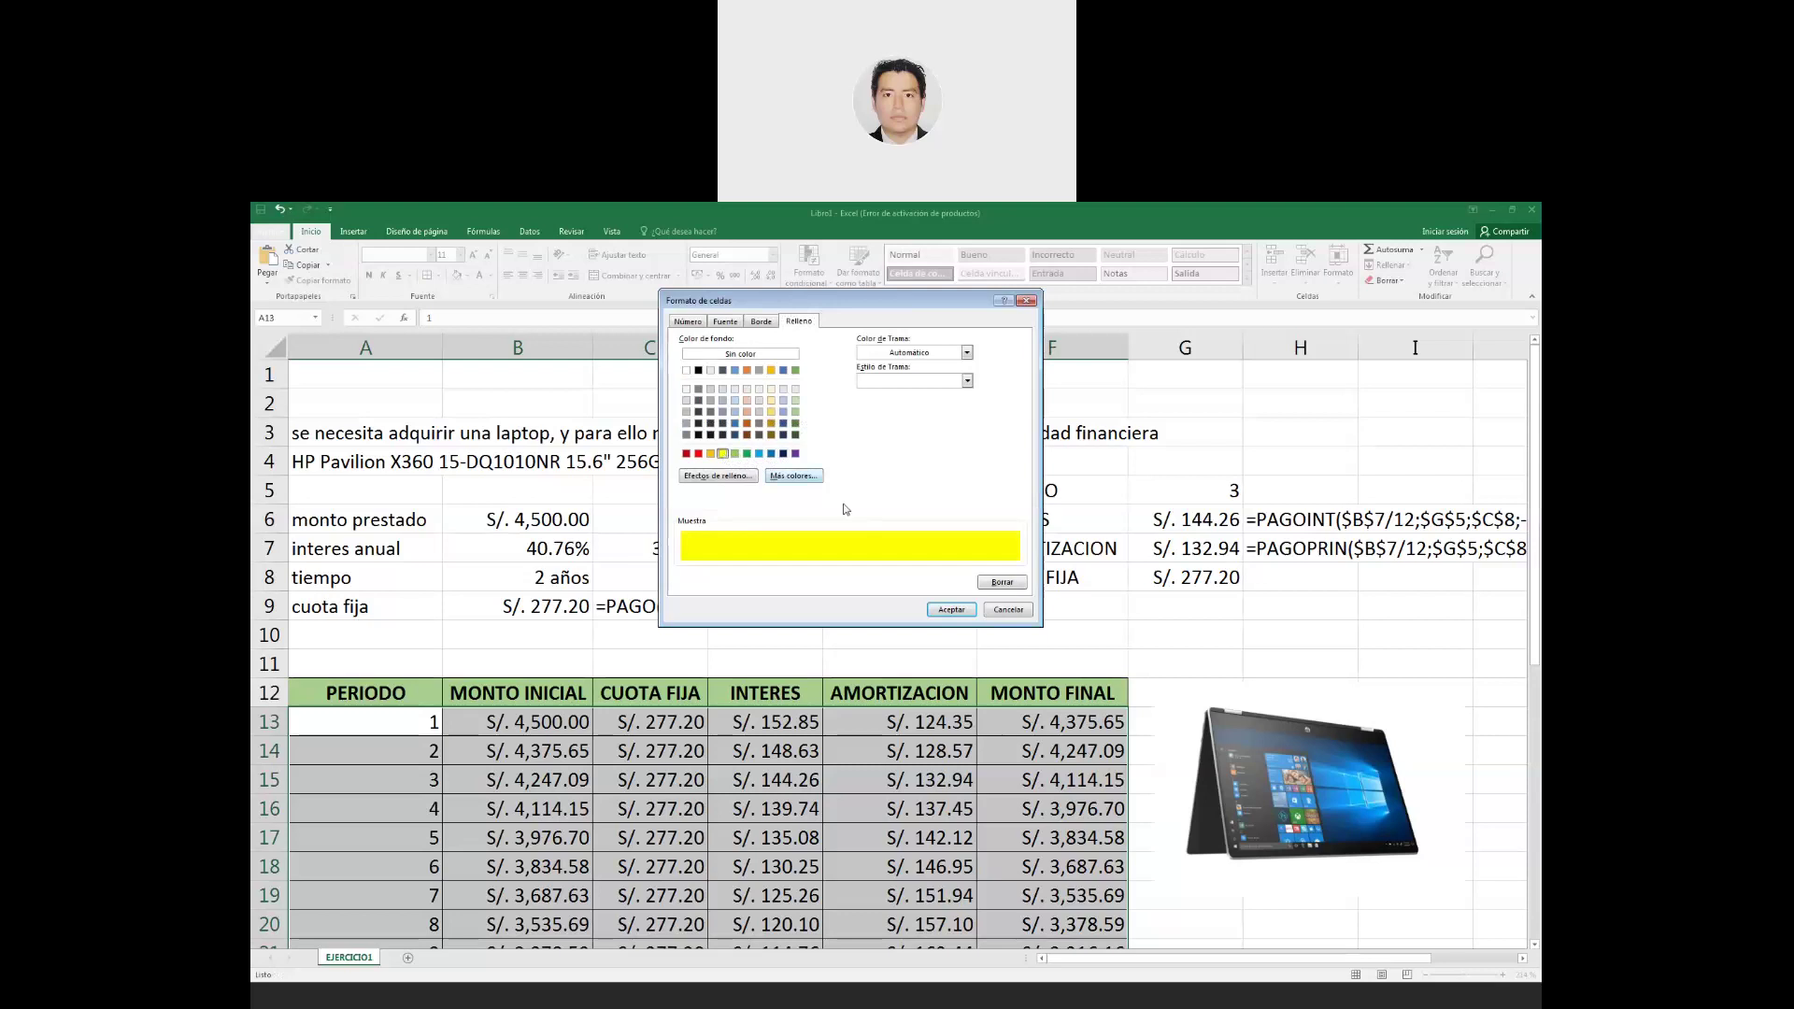
{"action": "left_click", "coordinate": [953, 610]}
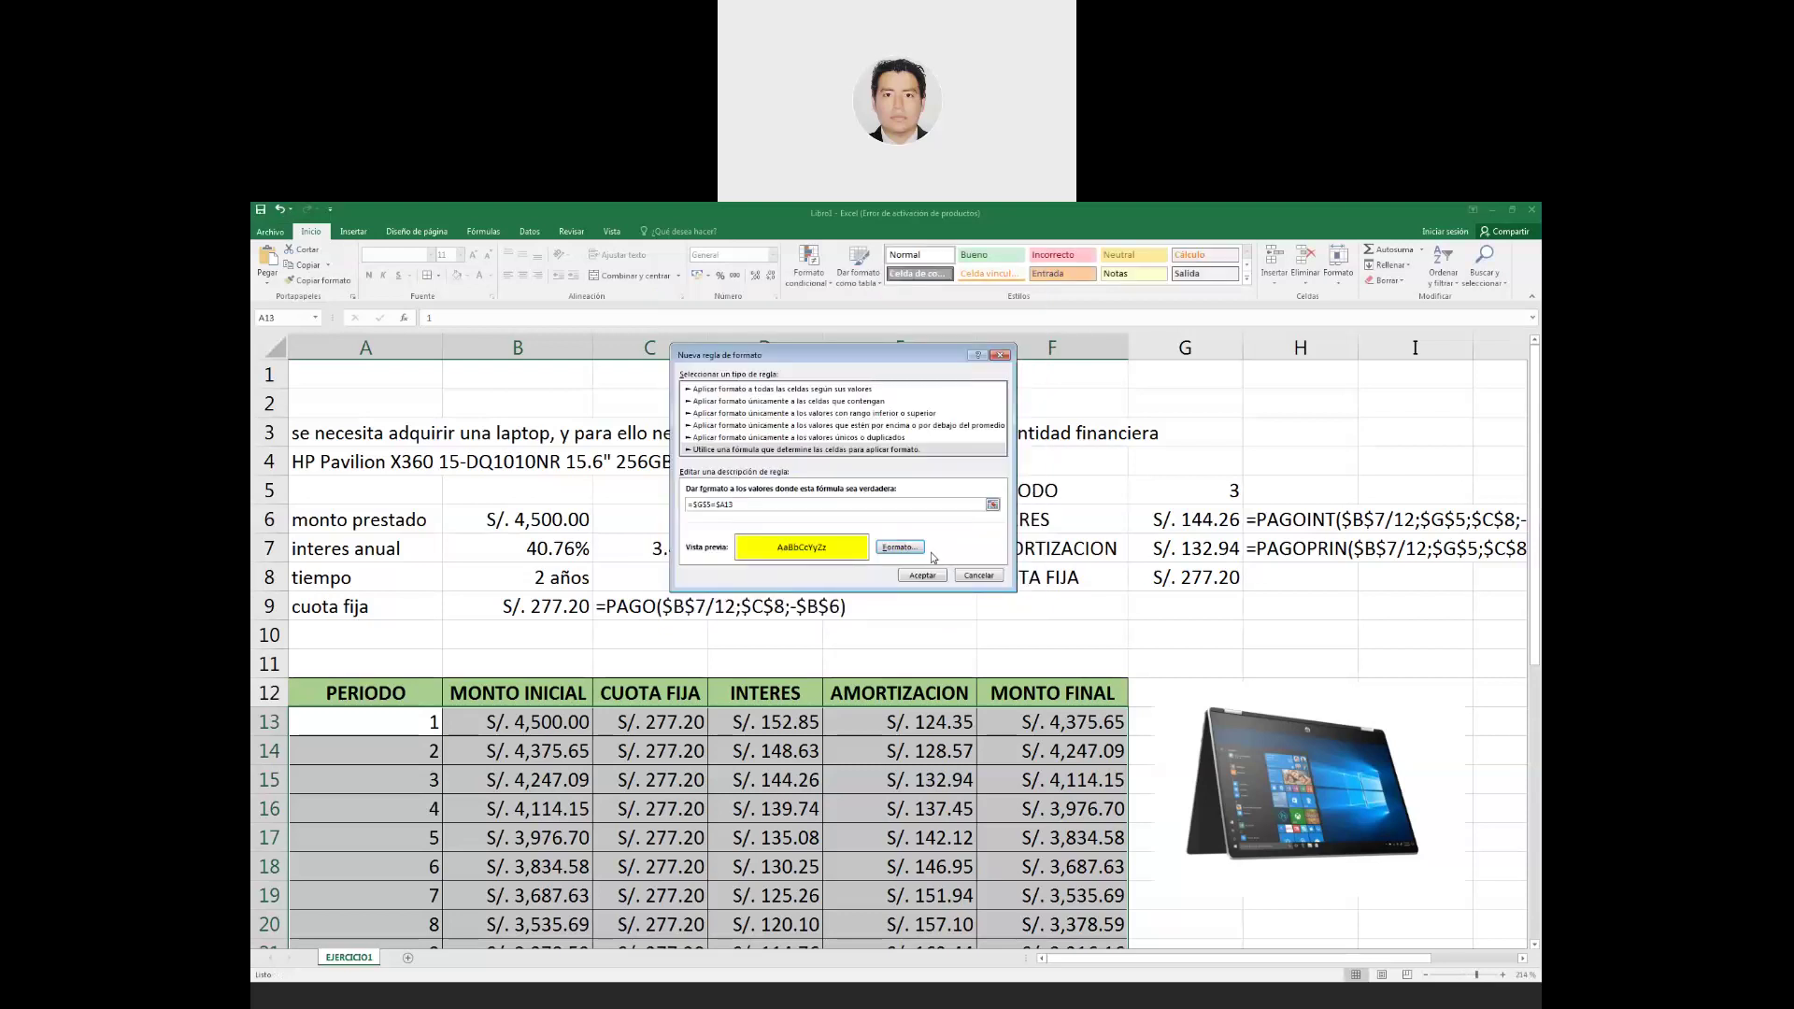
{"action": "left_click", "coordinate": [926, 576]}
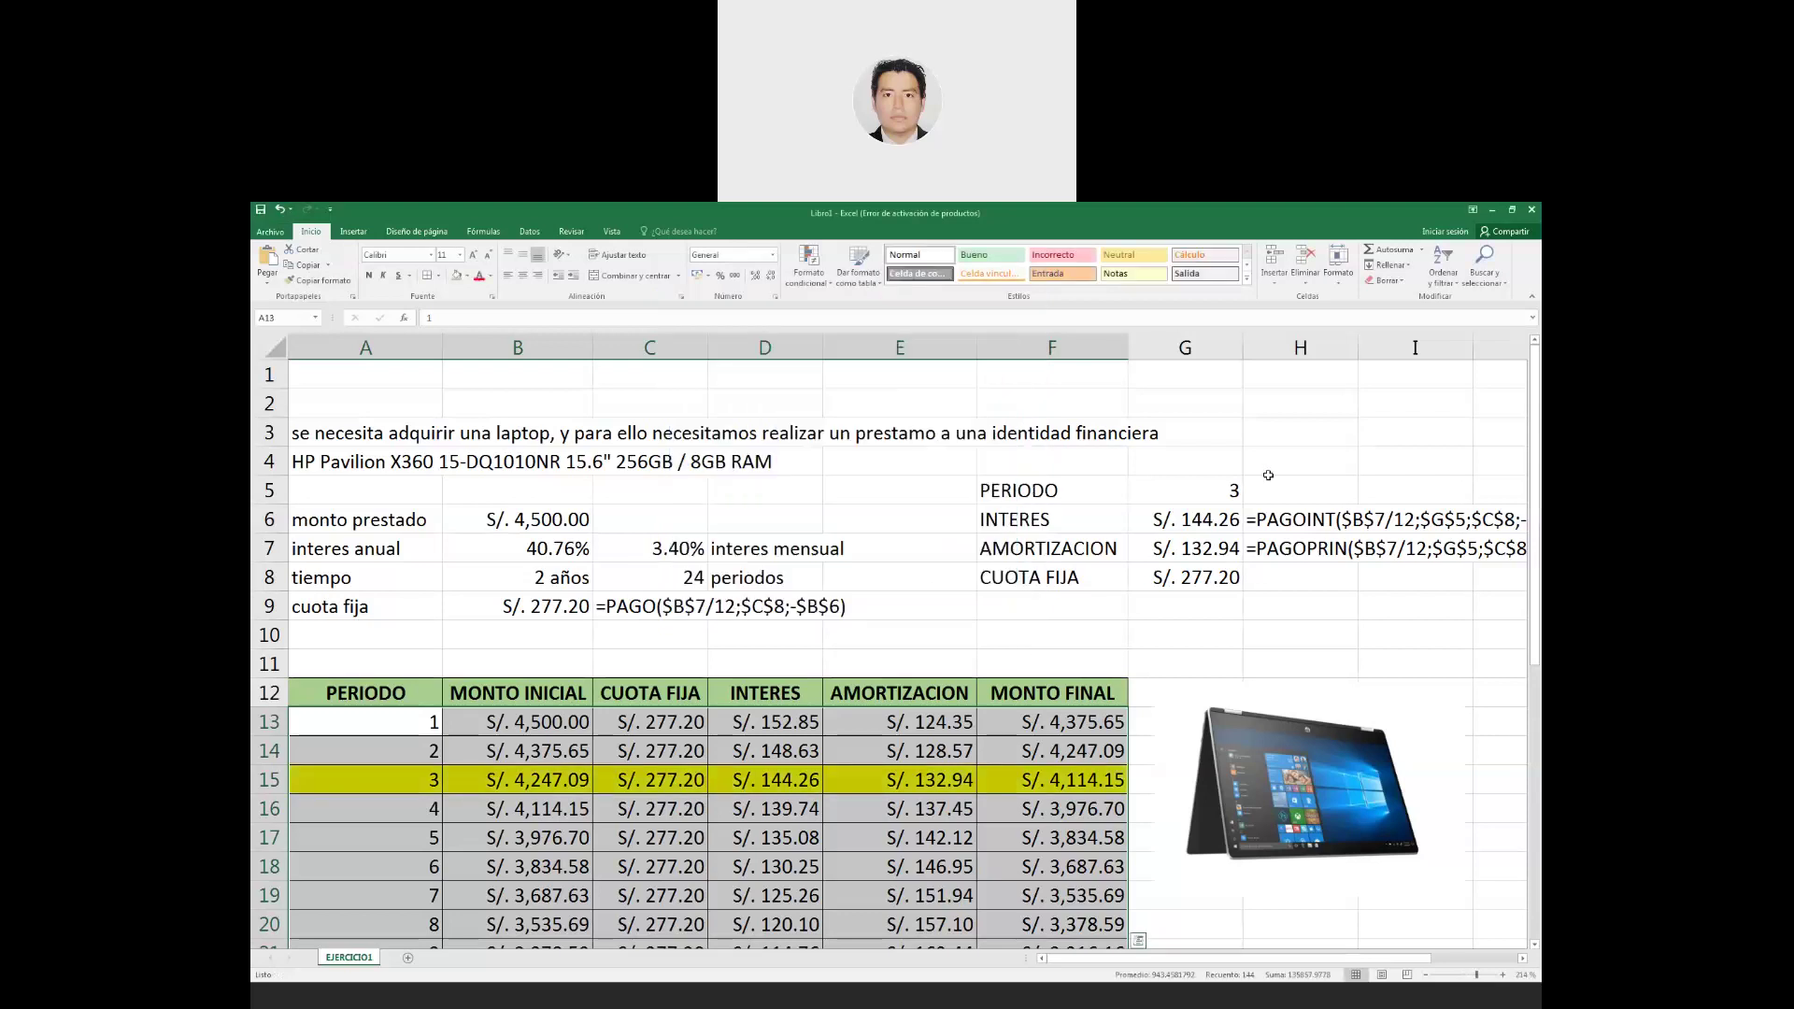
Cycle G5 through periods 5, 14 and 1, then settle on period 4.
{"action": "left_click", "coordinate": [1217, 489]}
{"action": "left_click", "coordinate": [1250, 497]}
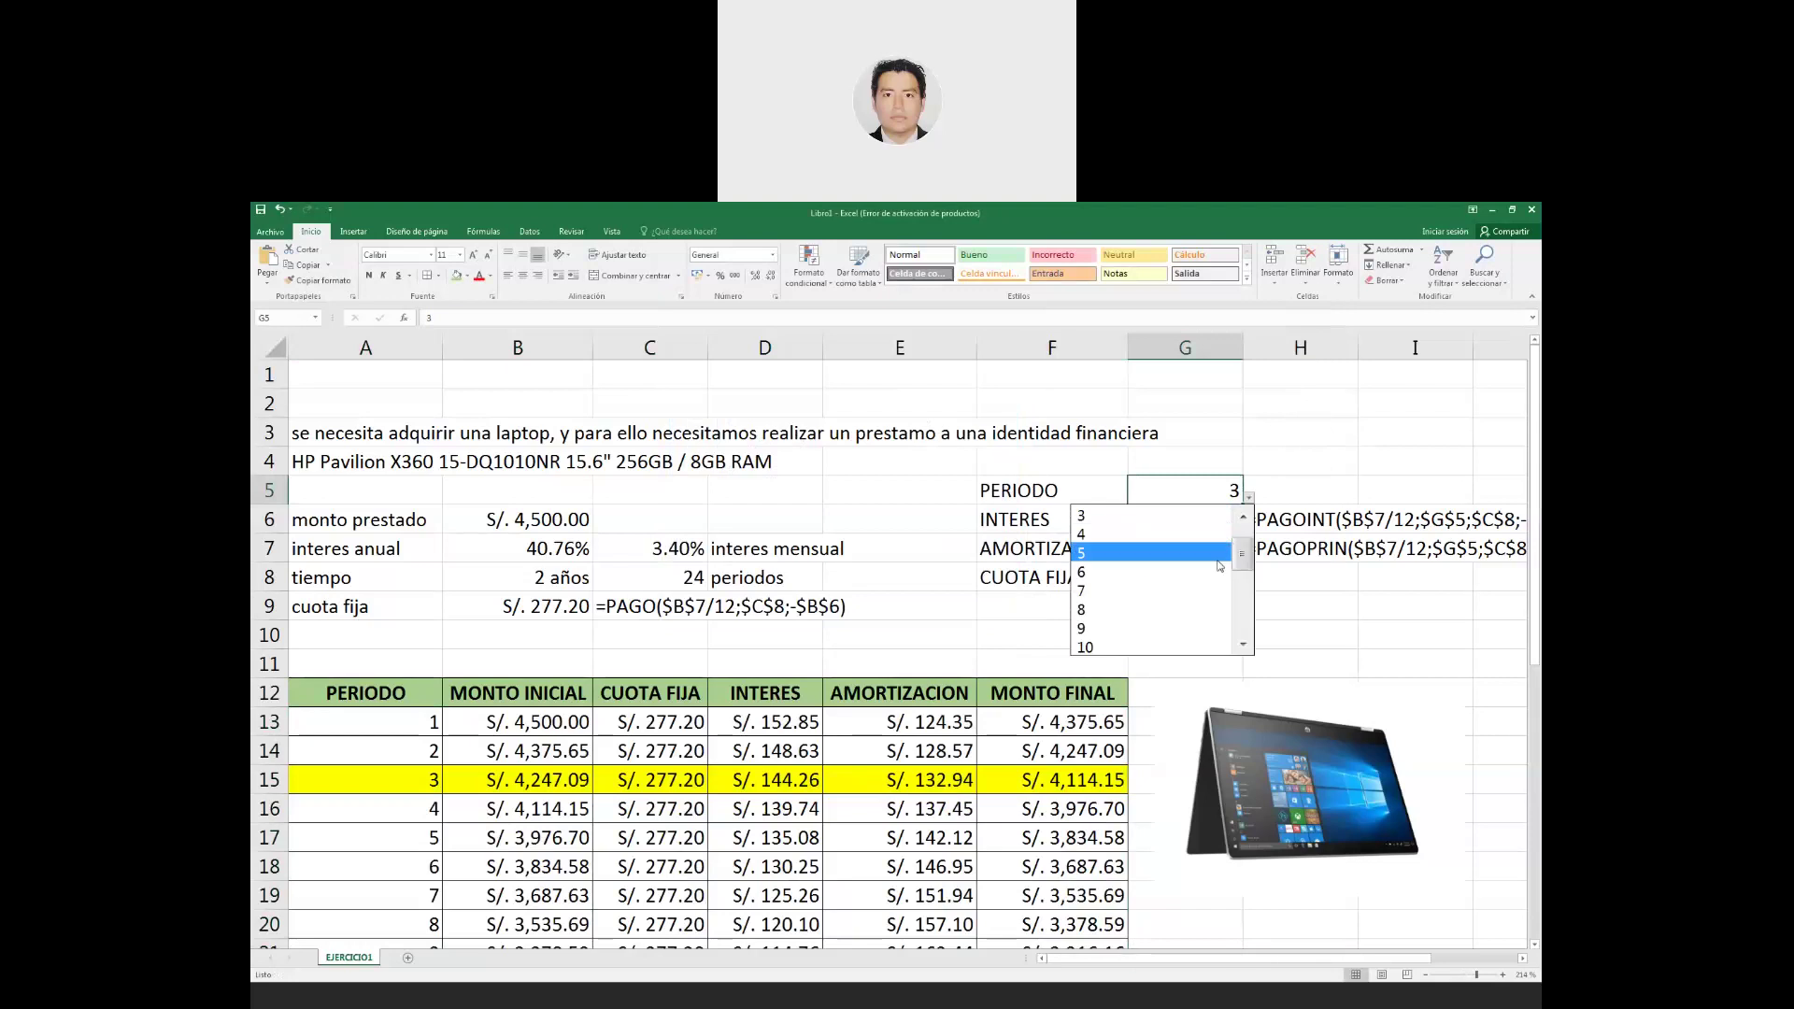
{"action": "left_click", "coordinate": [1219, 556]}
{"action": "left_click", "coordinate": [1249, 497]}
{"action": "left_click_drag", "start_coordinate": [1244, 559], "coordinate": [1244, 591]}
{"action": "left_click", "coordinate": [1149, 580]}
{"action": "left_click", "coordinate": [1250, 497]}
{"action": "left_click", "coordinate": [1249, 514]}
{"action": "left_click", "coordinate": [1149, 515]}
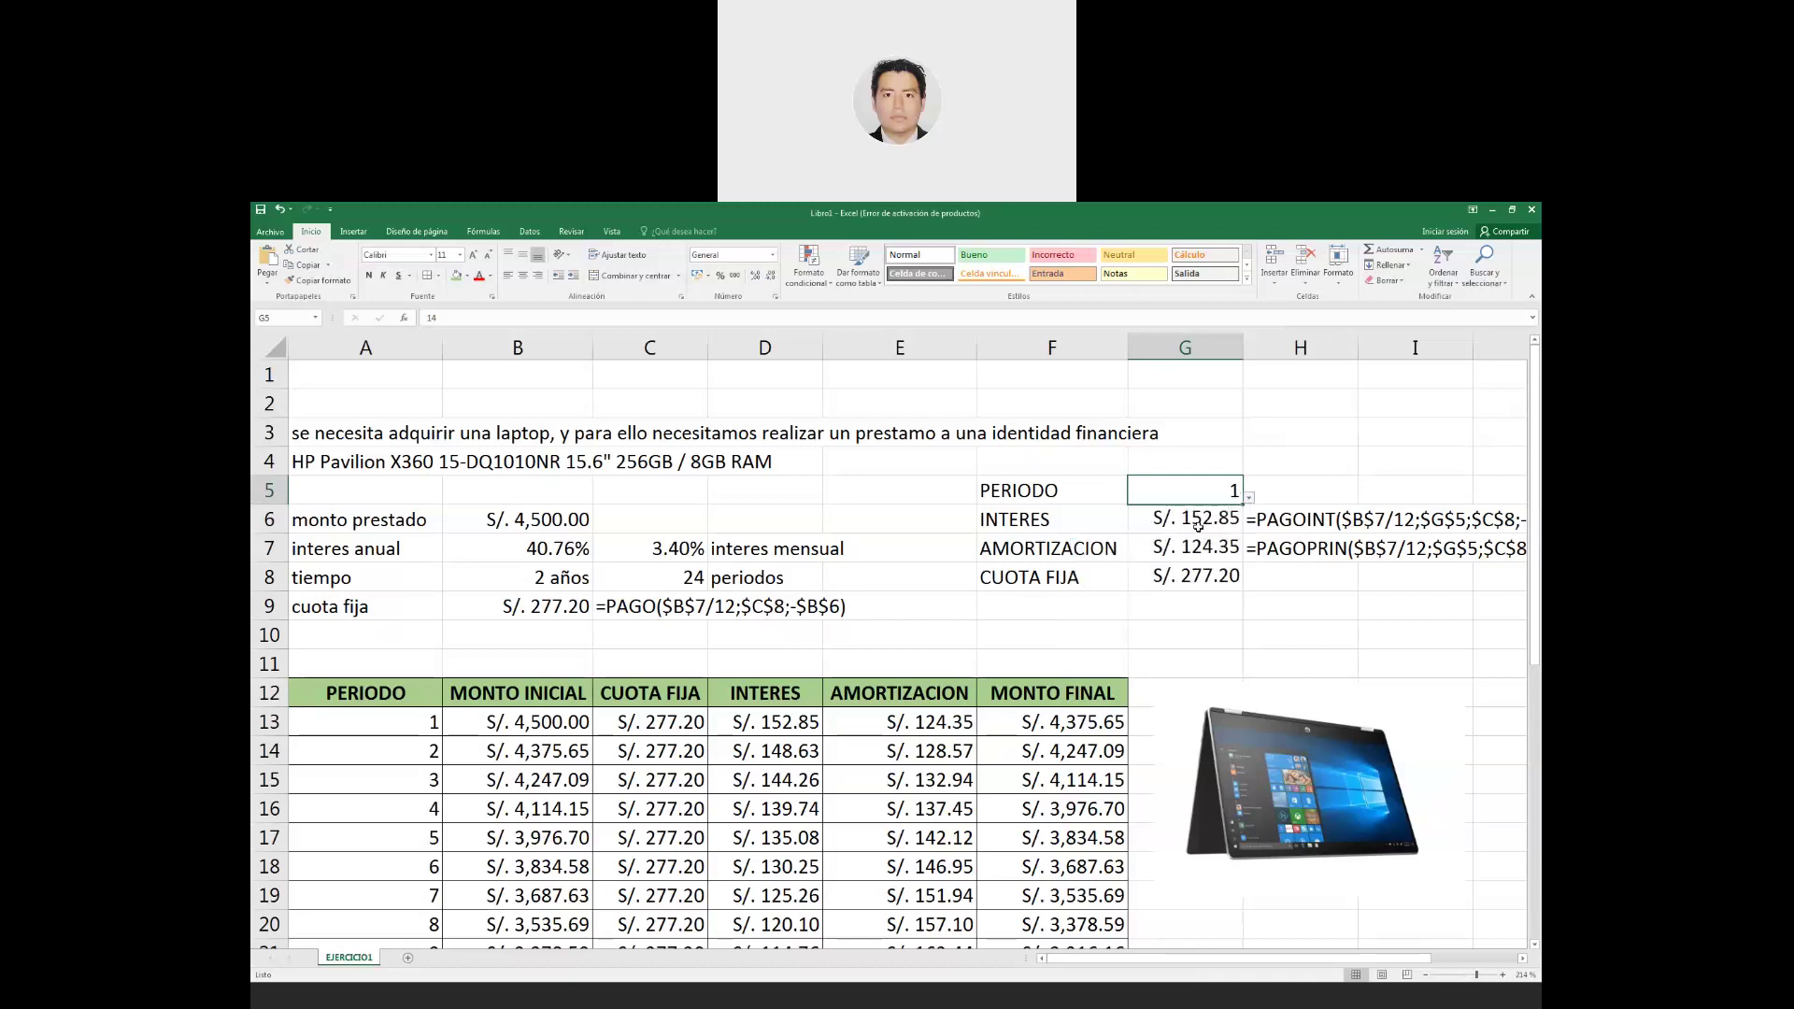
{"action": "left_click", "coordinate": [1249, 497]}
{"action": "left_click", "coordinate": [1215, 570]}
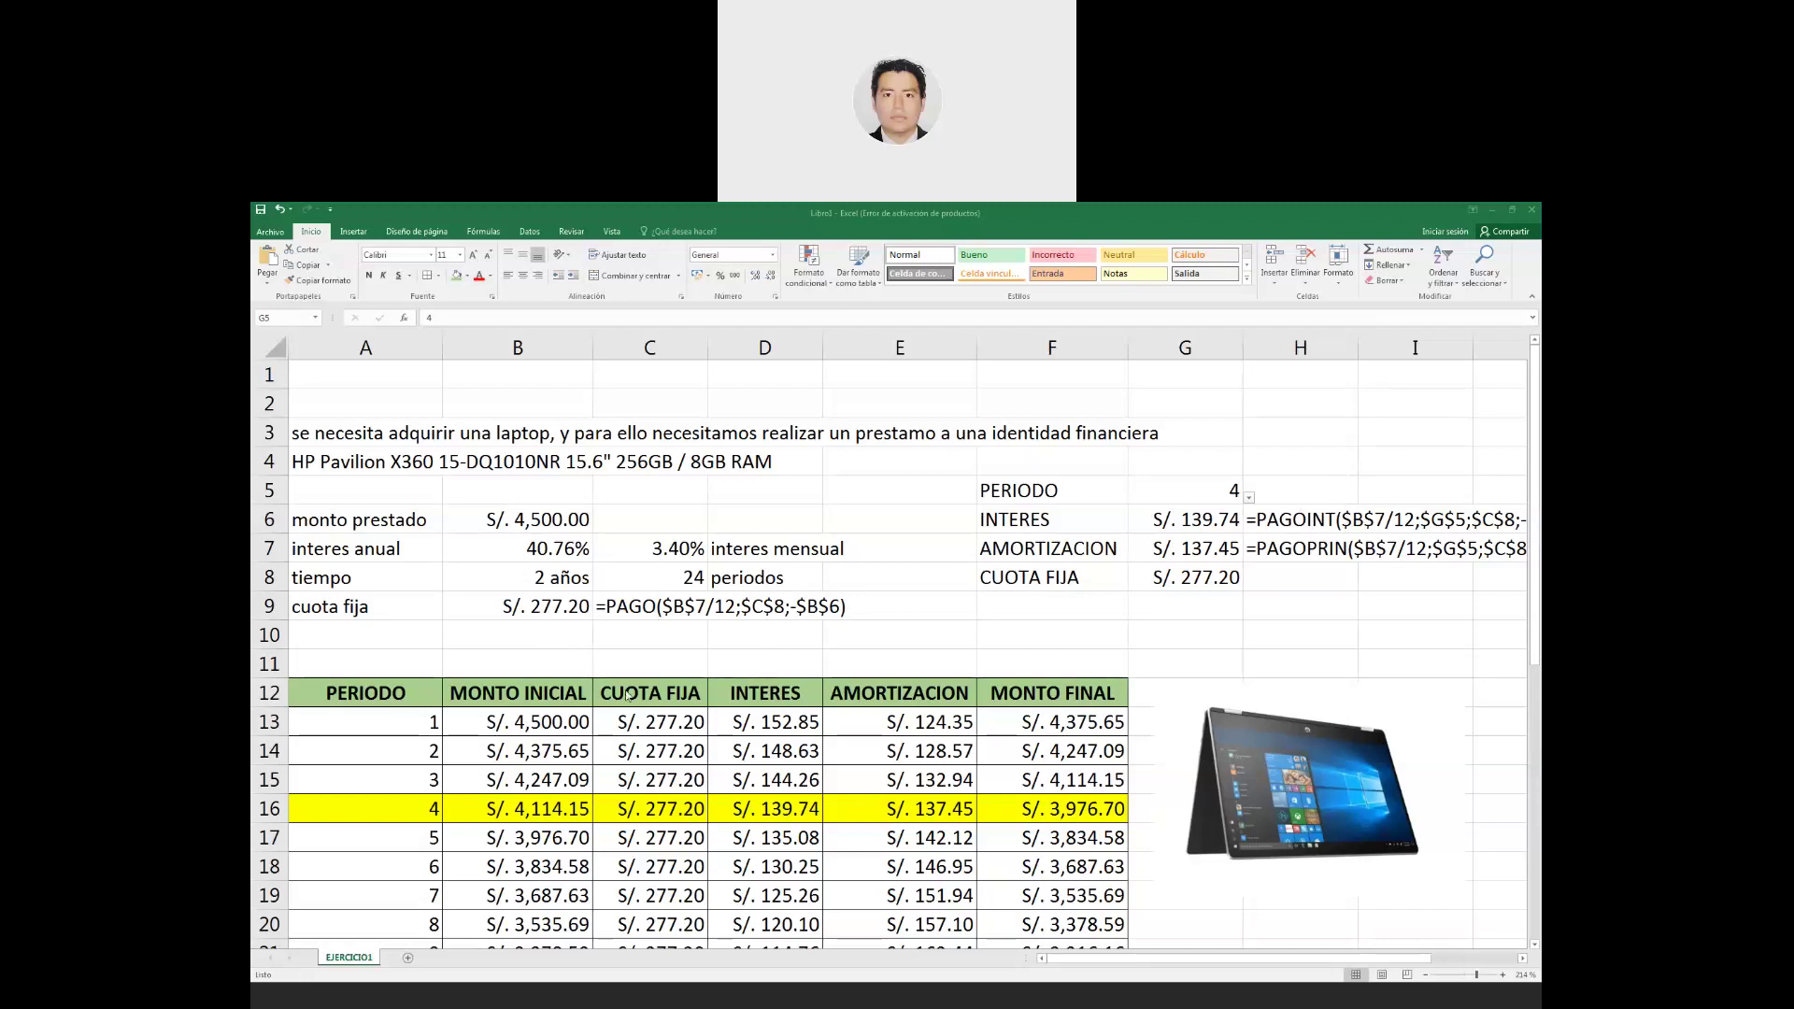
{"action": "left_click", "coordinate": [645, 718]}
{"action": "double_click", "coordinate": [545, 607]}
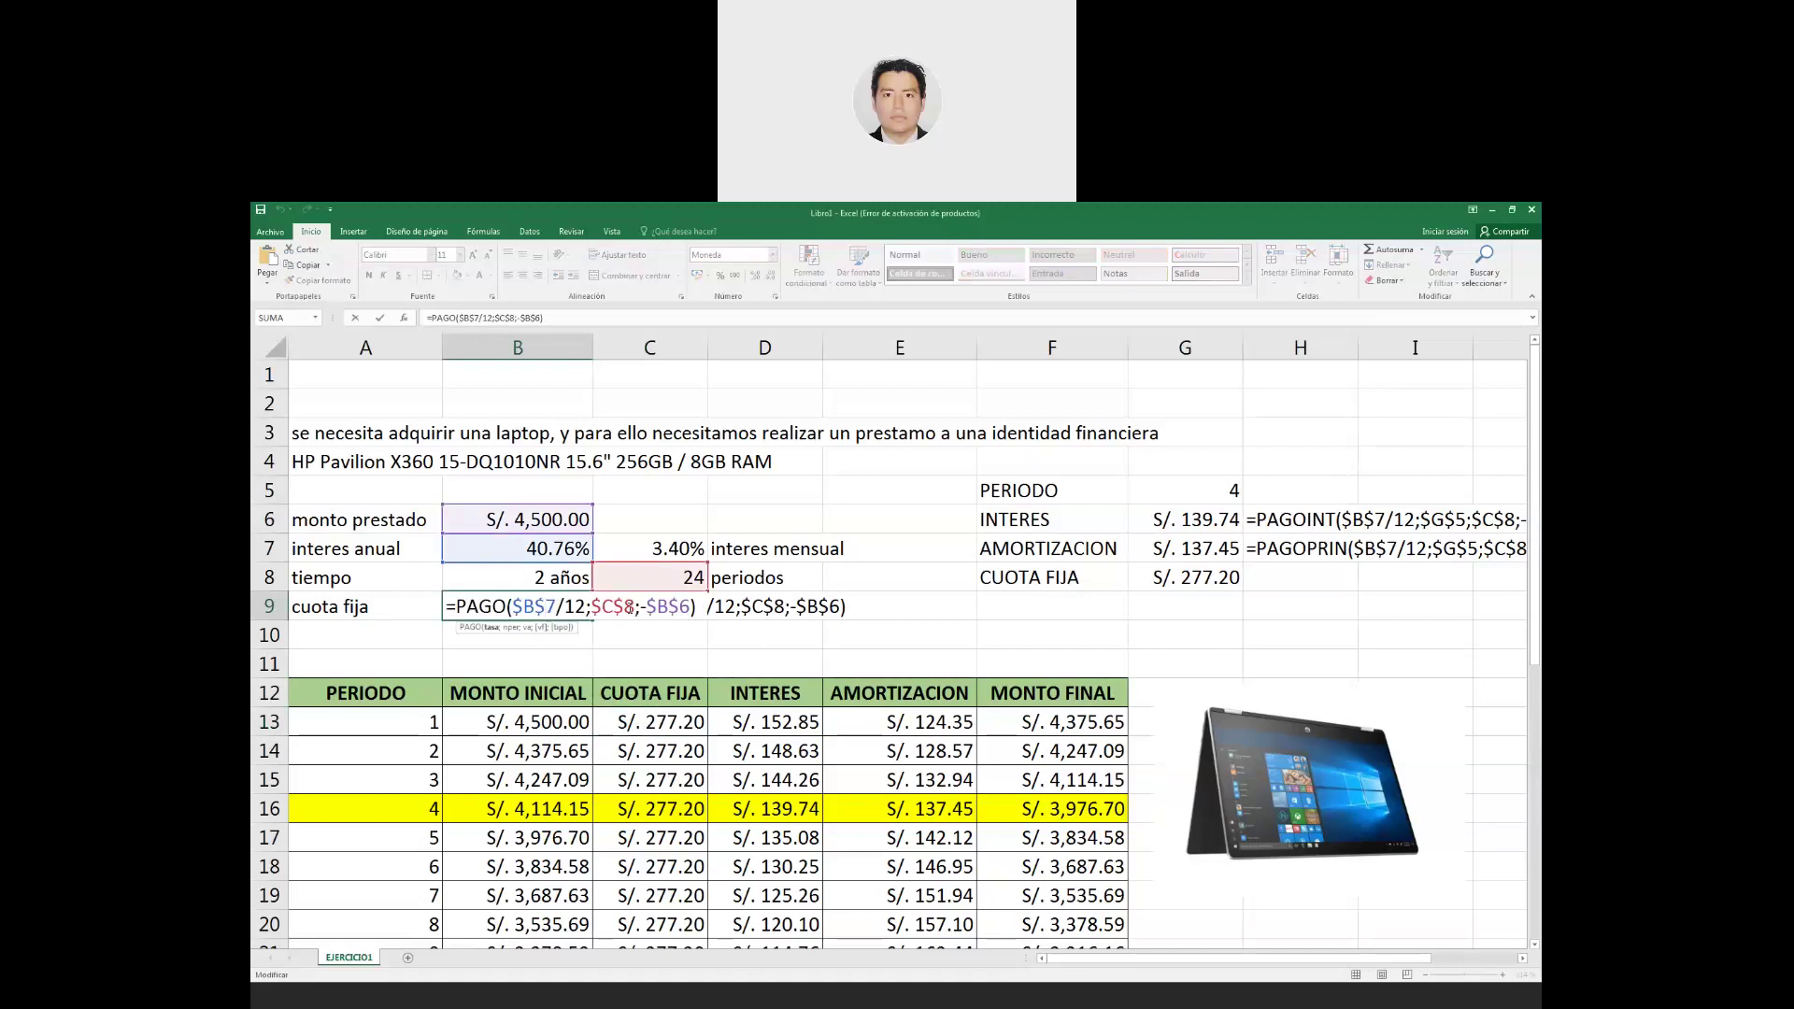
{"action": "left_click_drag", "start_coordinate": [641, 607], "coordinate": [668, 607]}
{"action": "left_click", "coordinate": [648, 609]}
{"action": "key", "text": "BackSpace"}
{"action": "key", "text": "Return"}
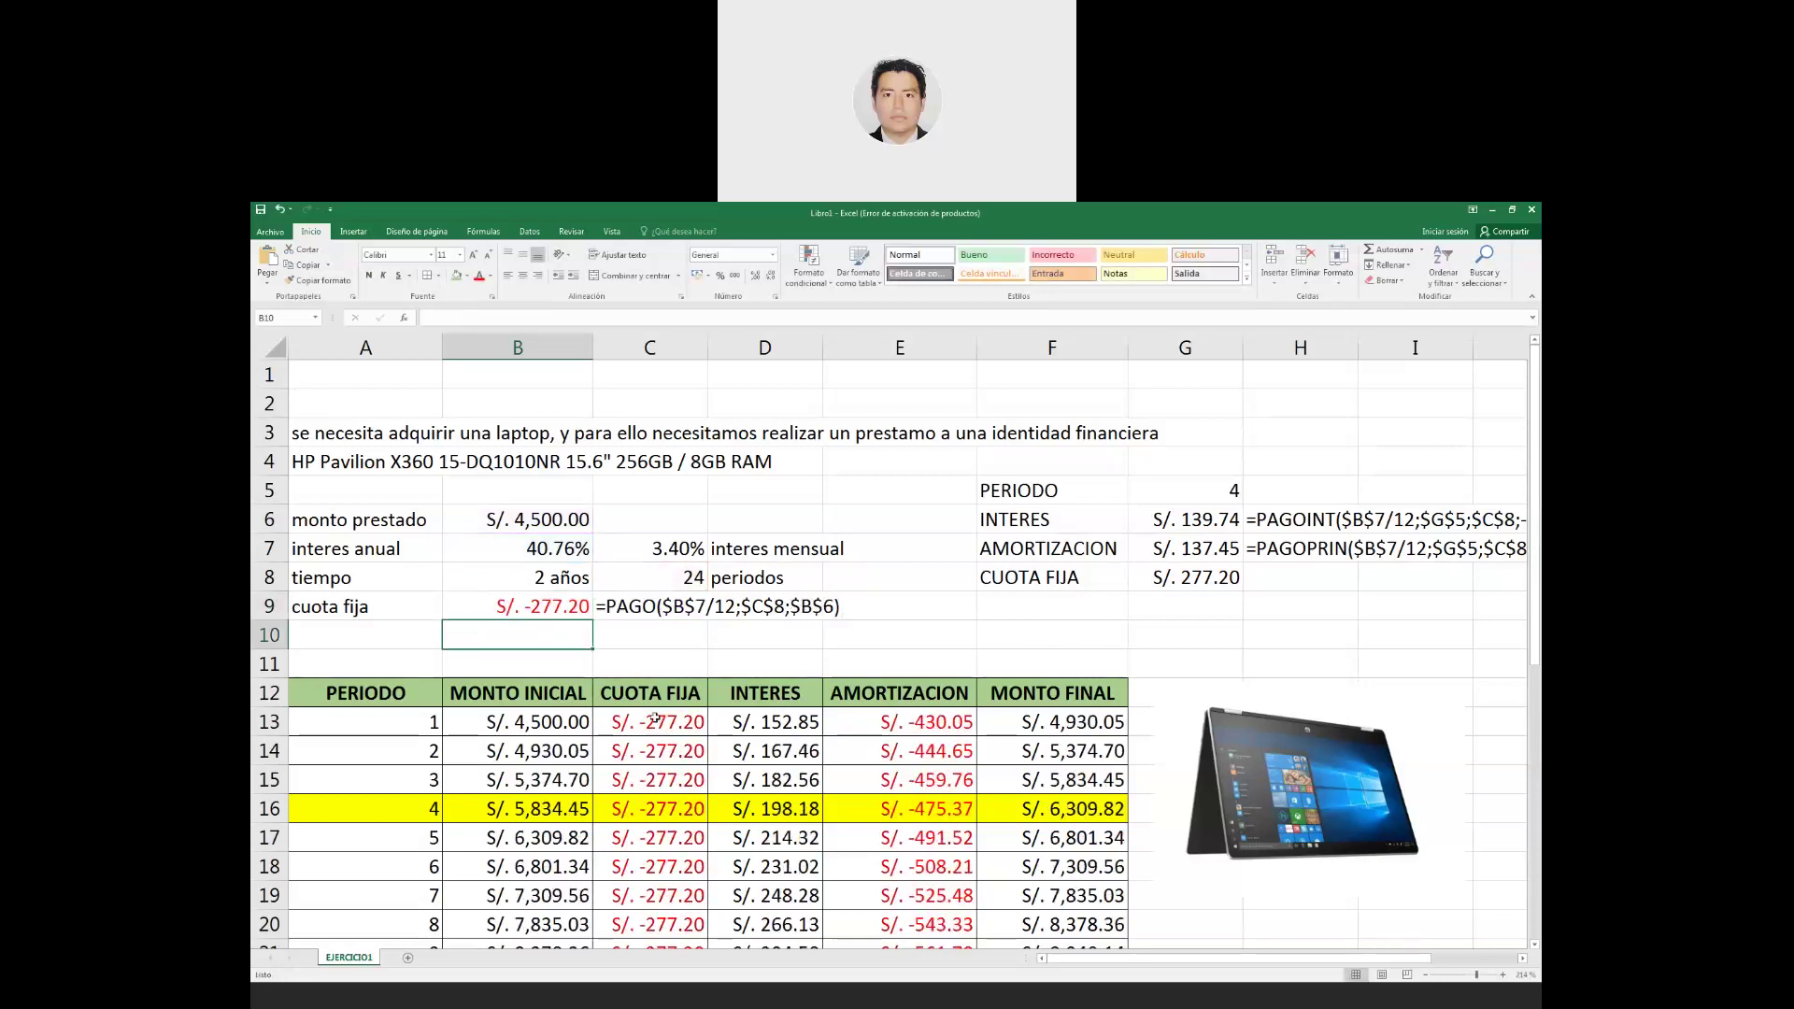
{"action": "scroll", "coordinate": [663, 737], "scroll_direction": "down", "scroll_amount": 1}
{"action": "scroll", "coordinate": [663, 737], "scroll_direction": "down", "scroll_amount": 9}
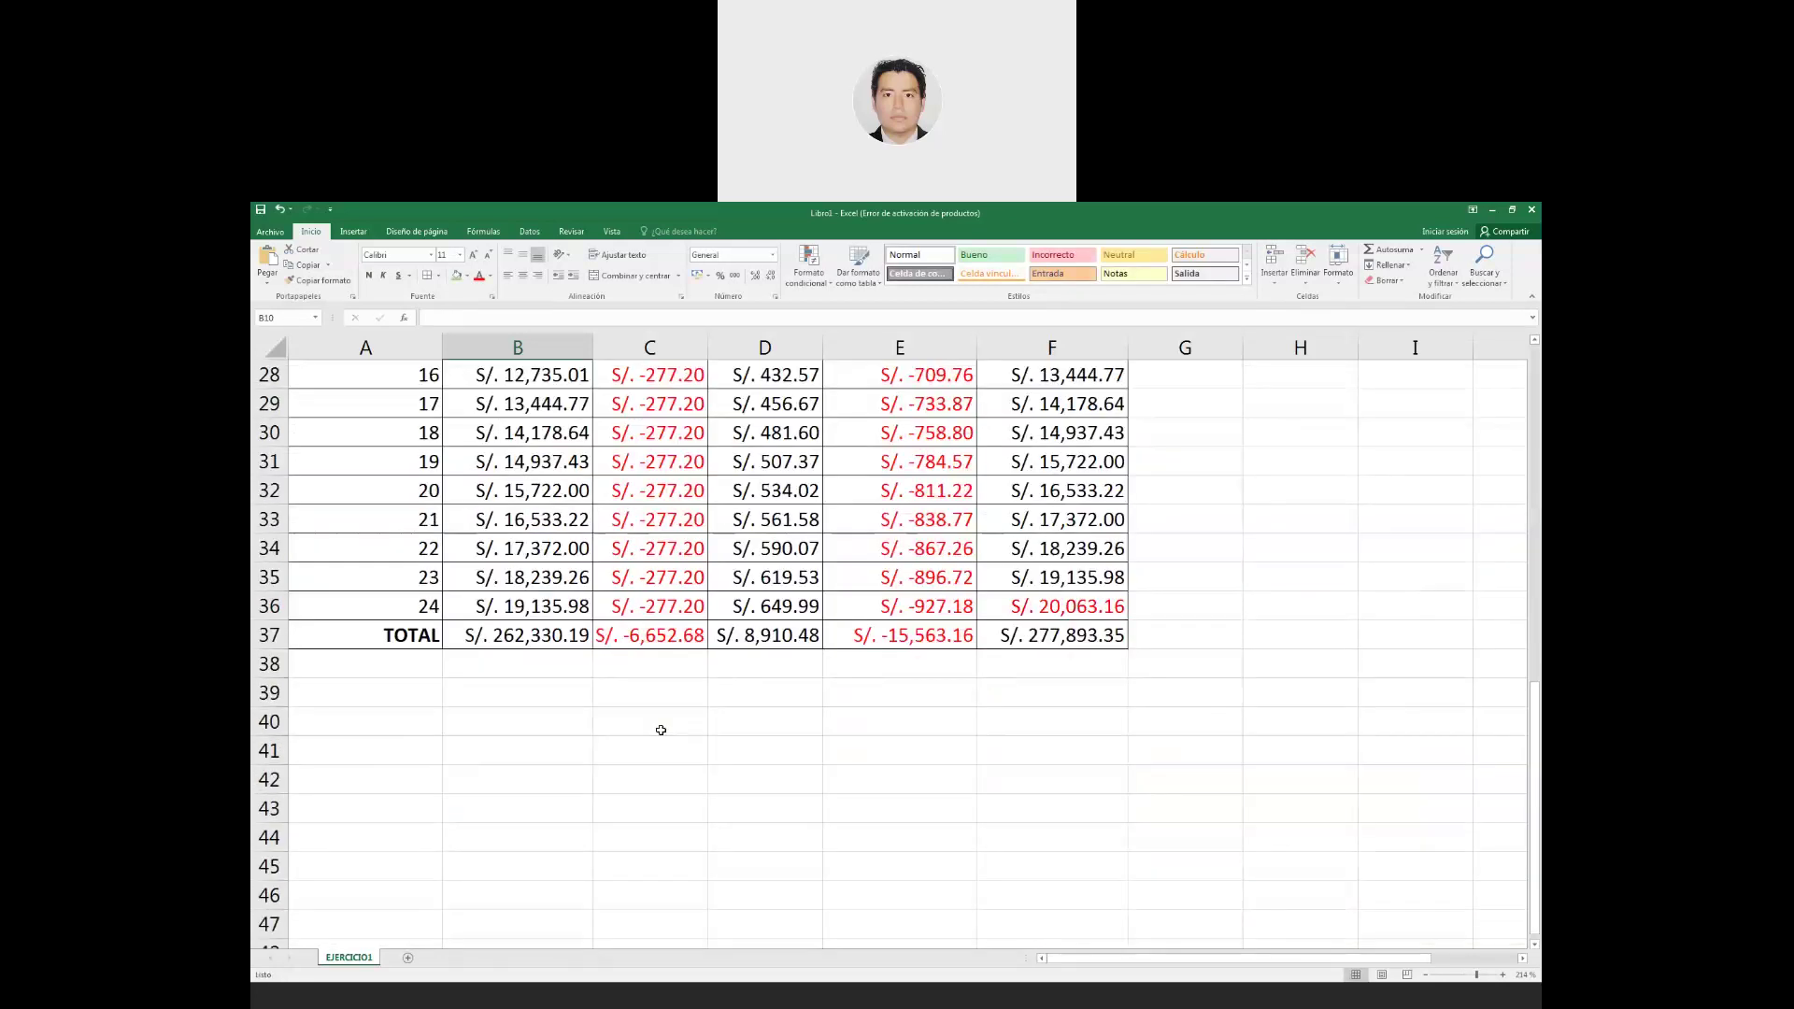
{"action": "scroll", "coordinate": [661, 729], "scroll_direction": "up", "scroll_amount": 3}
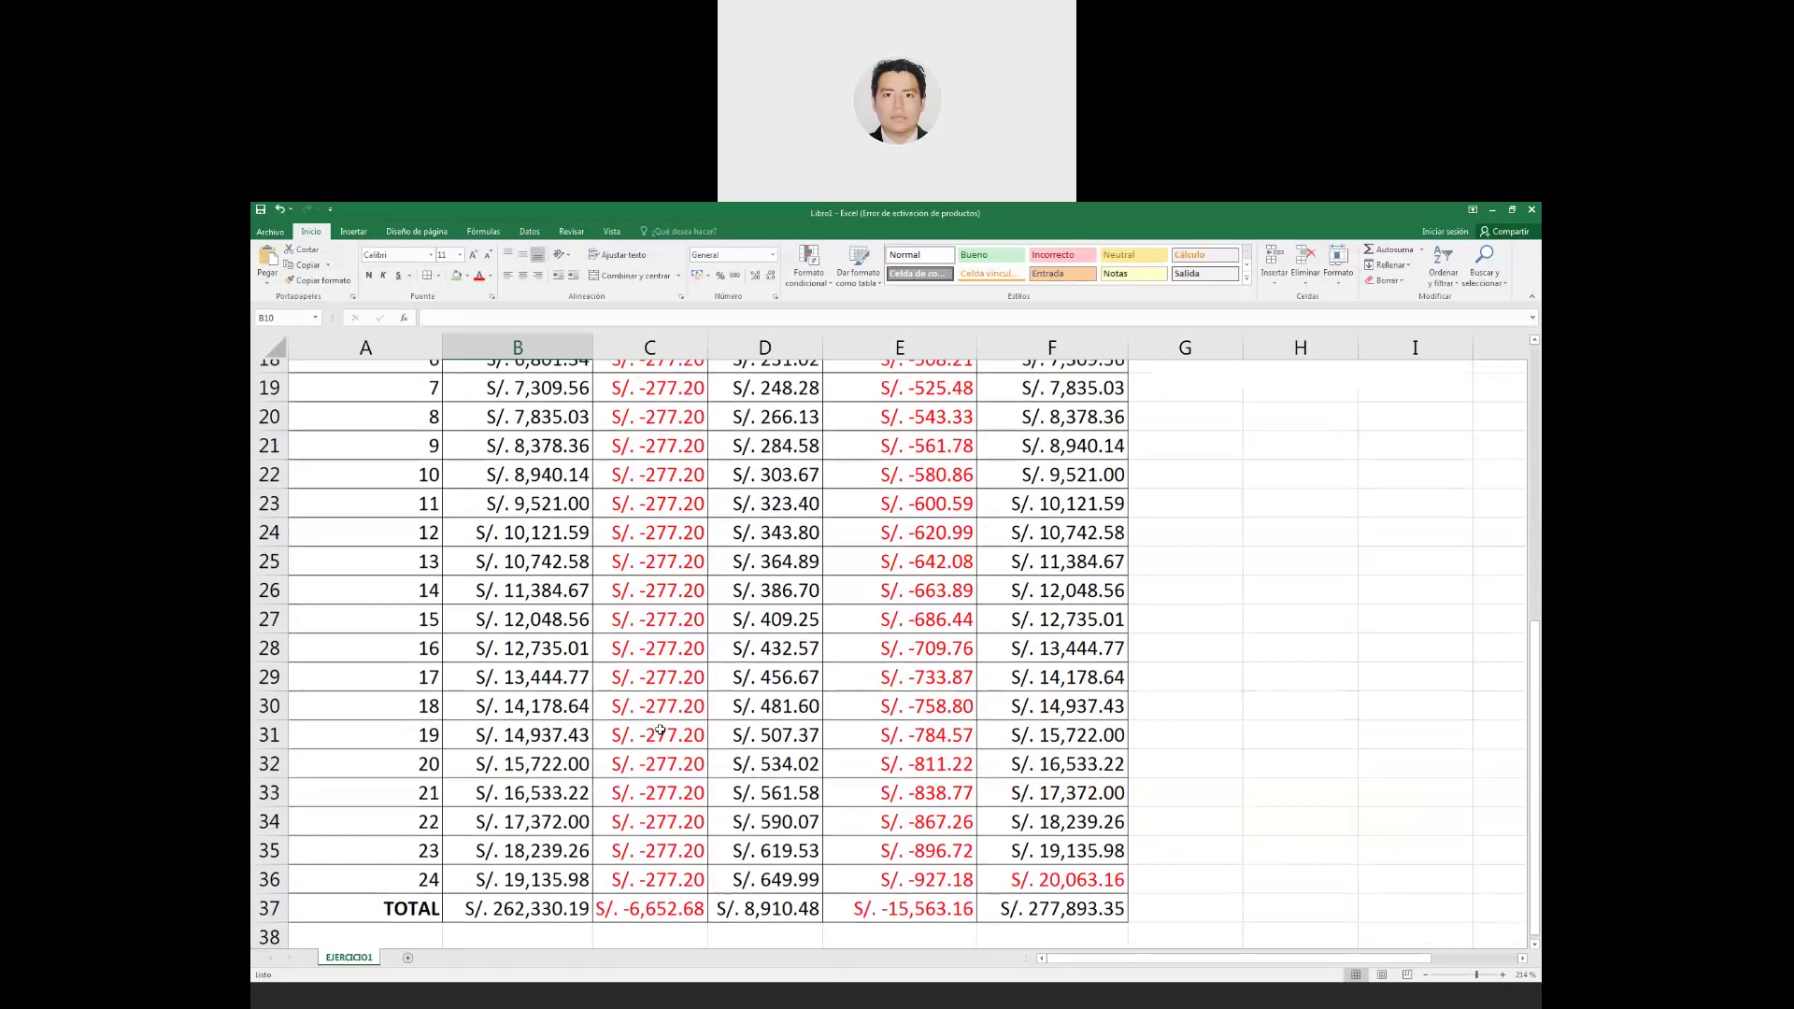
{"action": "scroll", "coordinate": [661, 730], "scroll_direction": "up", "scroll_amount": 5}
{"action": "double_click", "coordinate": [564, 523]}
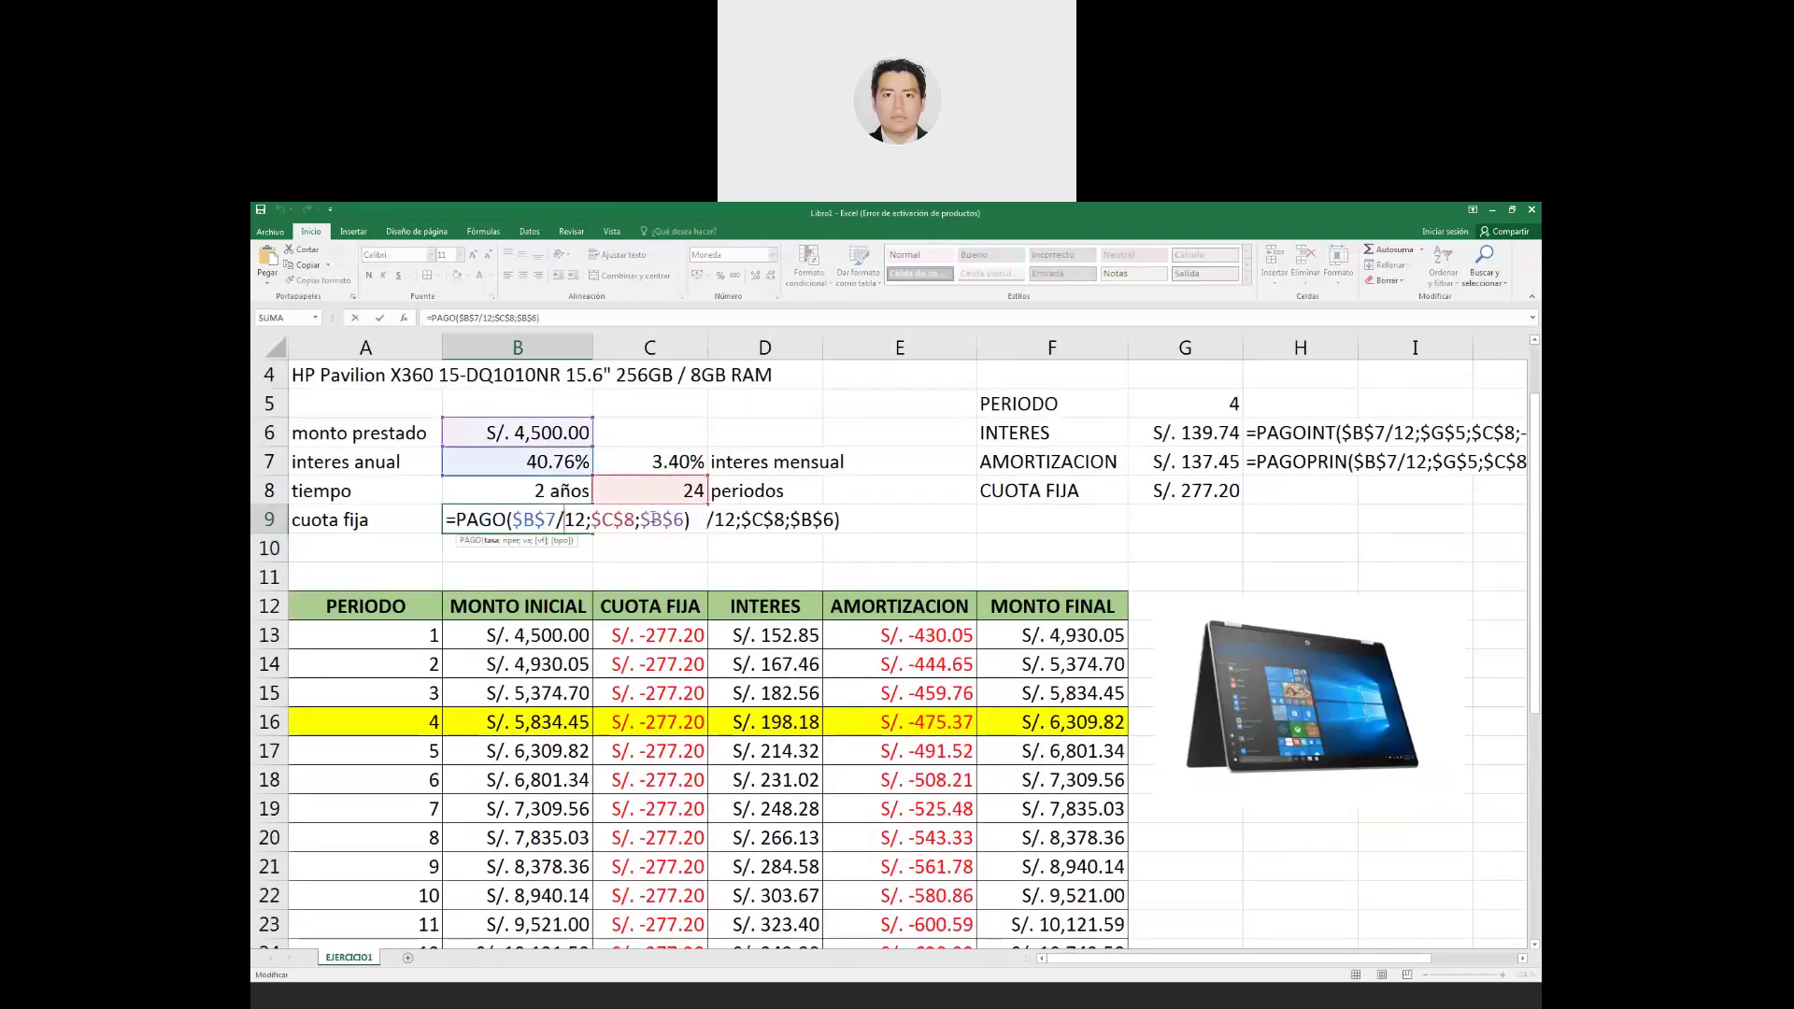
{"action": "left_click", "coordinate": [641, 520]}
{"action": "type", "text": "-"}
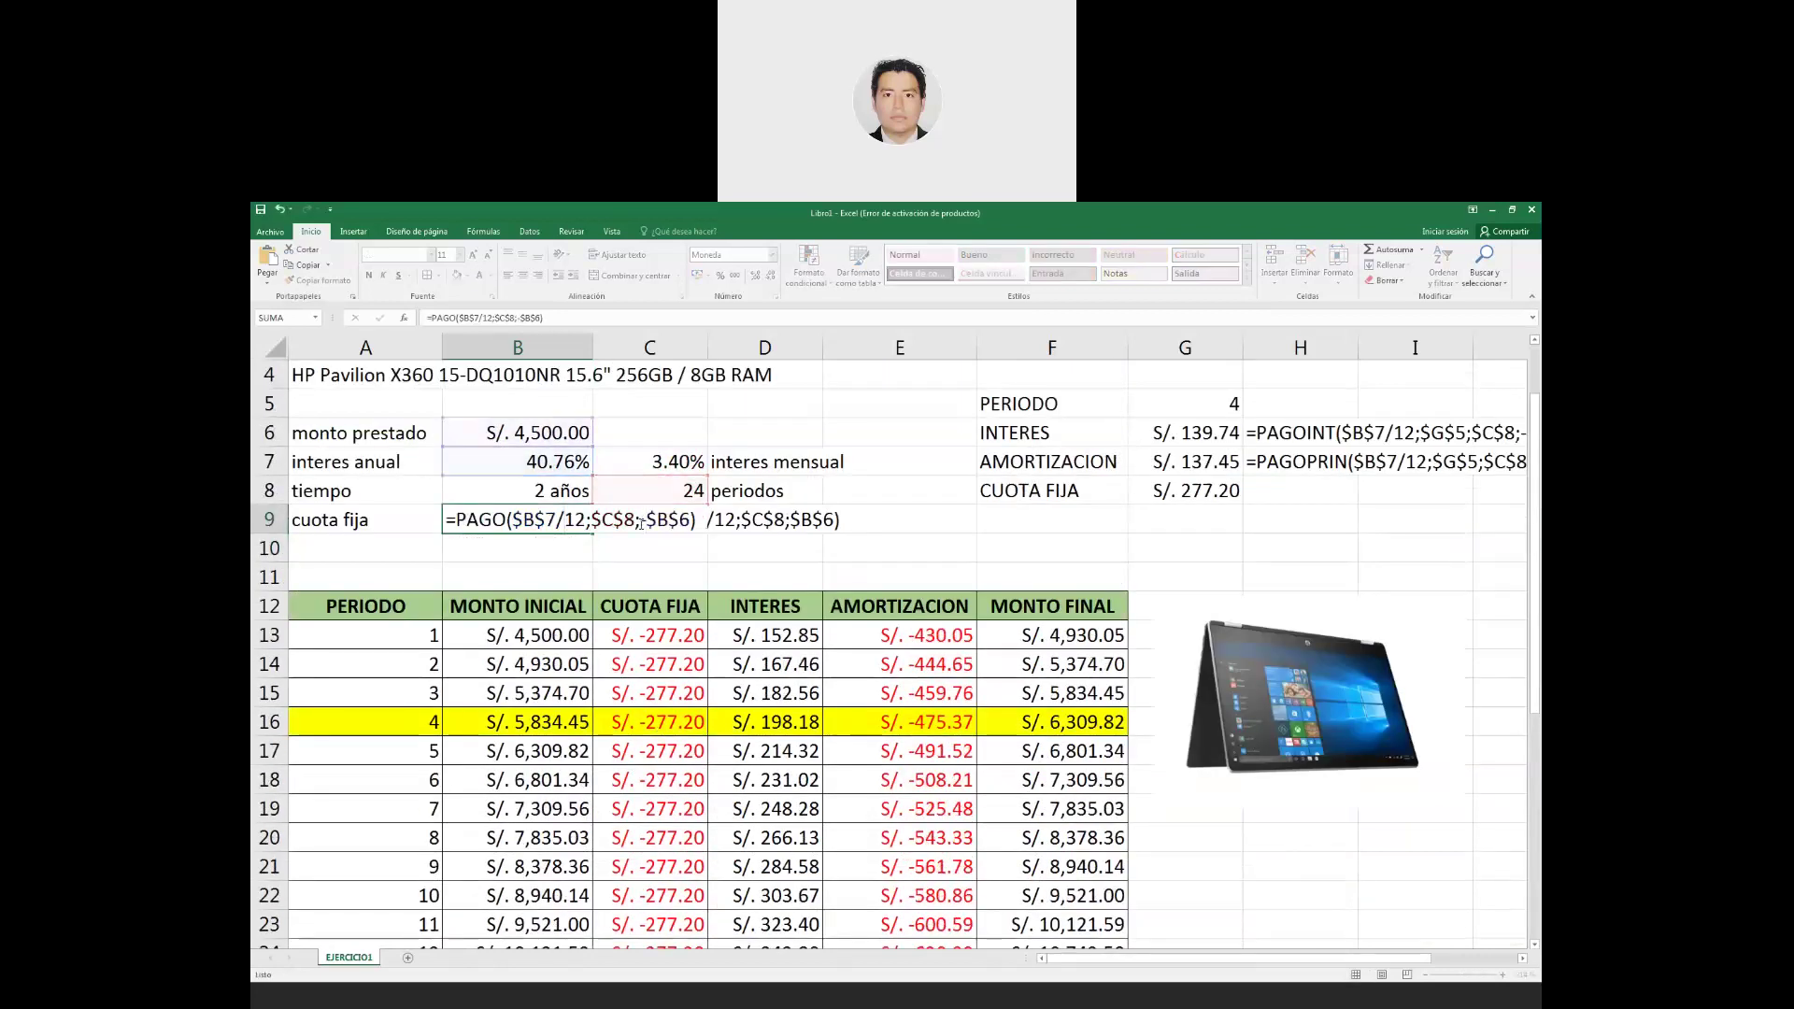
{"action": "key", "text": "Return"}
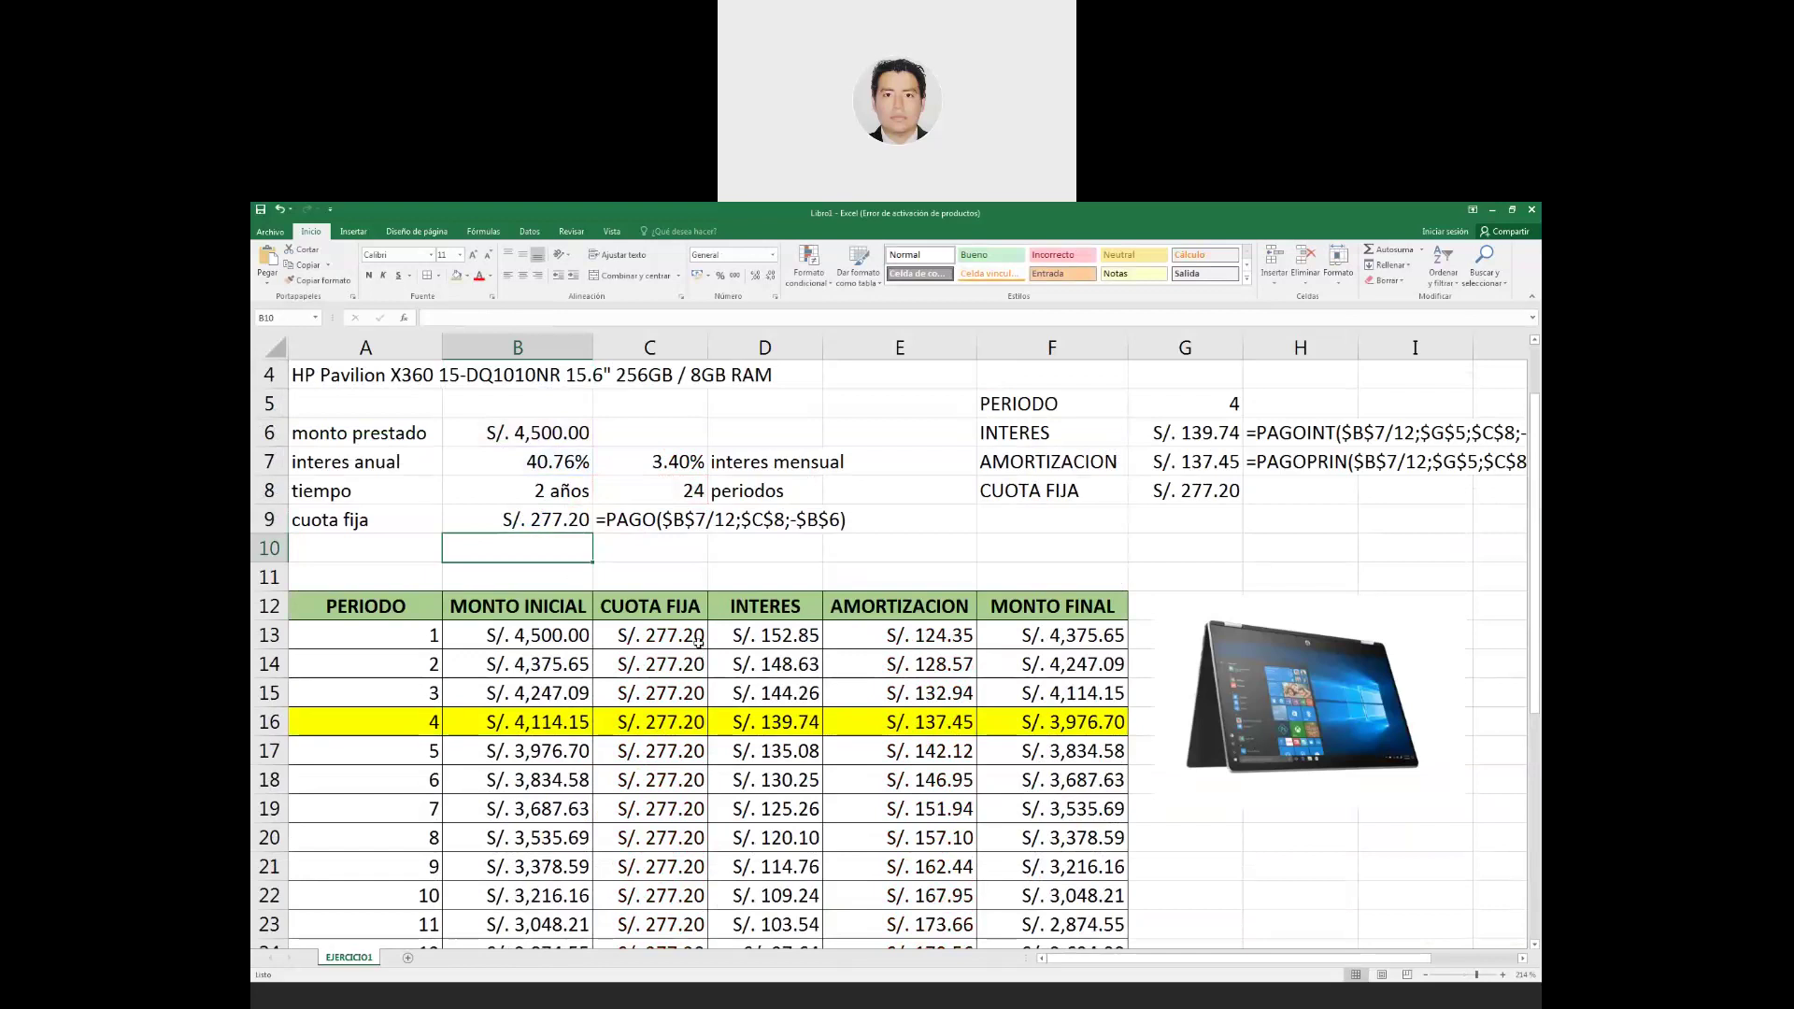
{"action": "left_click", "coordinate": [545, 519]}
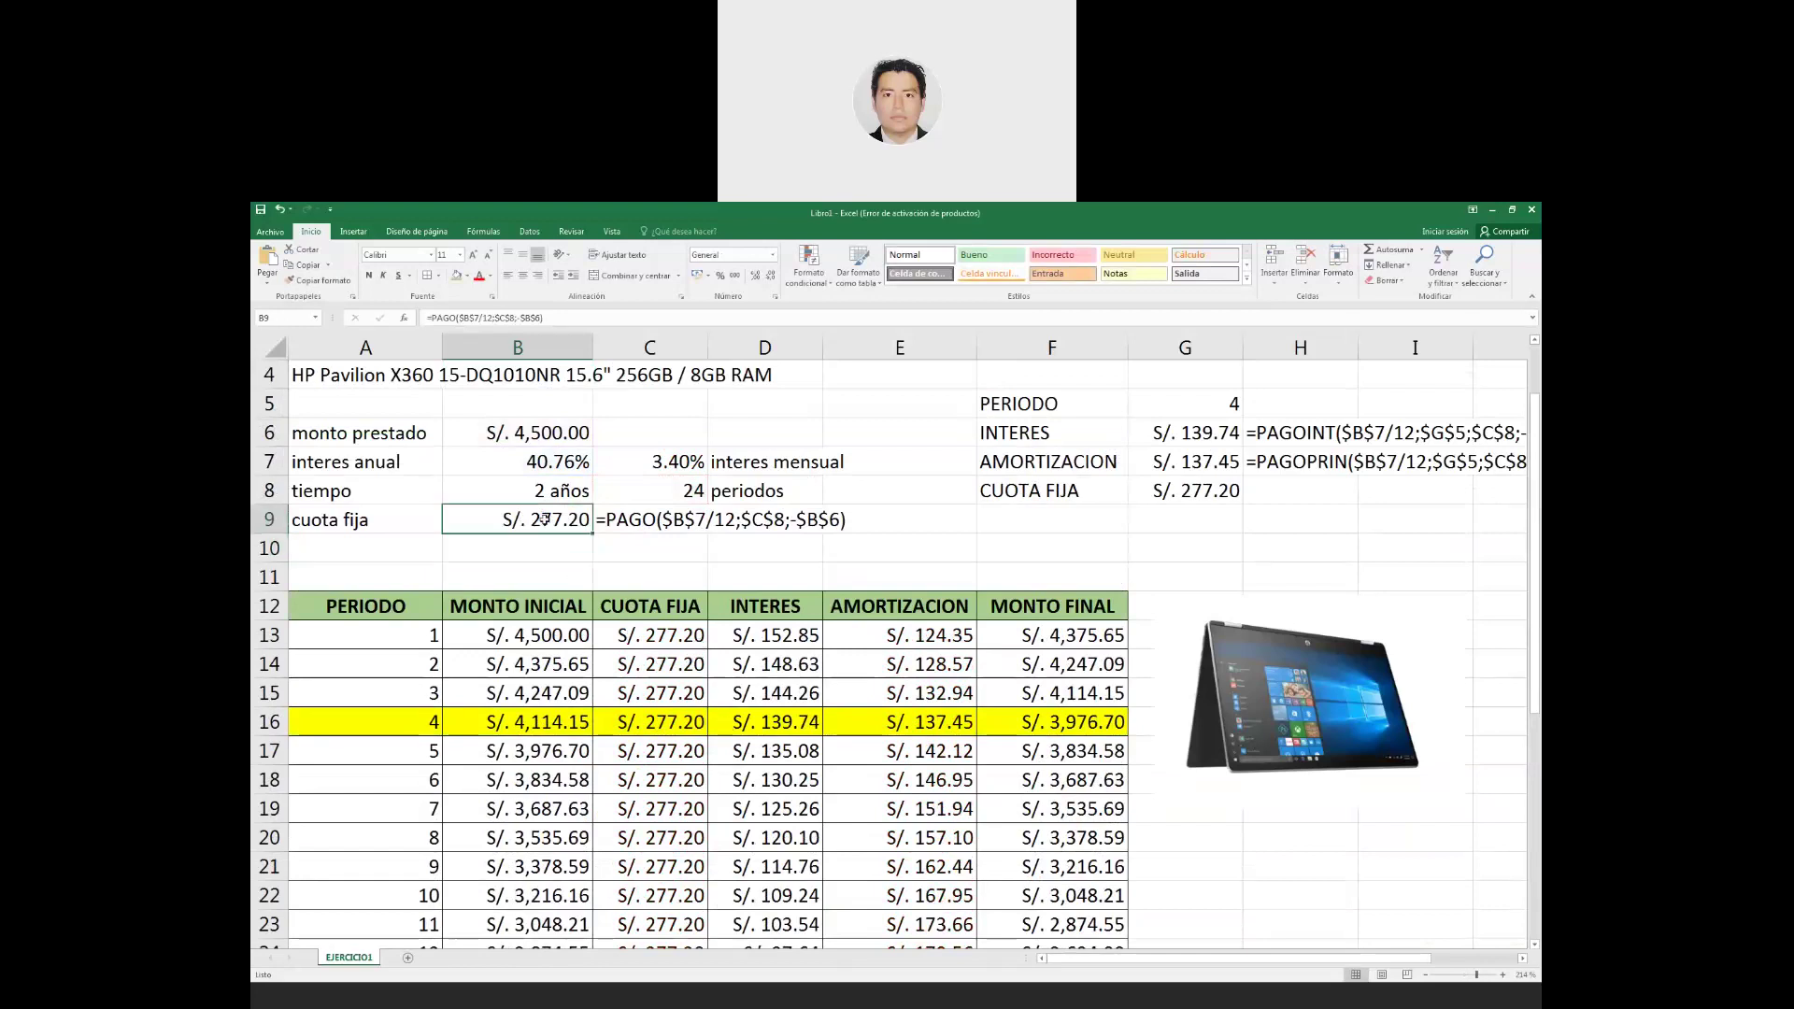
{"action": "double_click", "coordinate": [545, 520]}
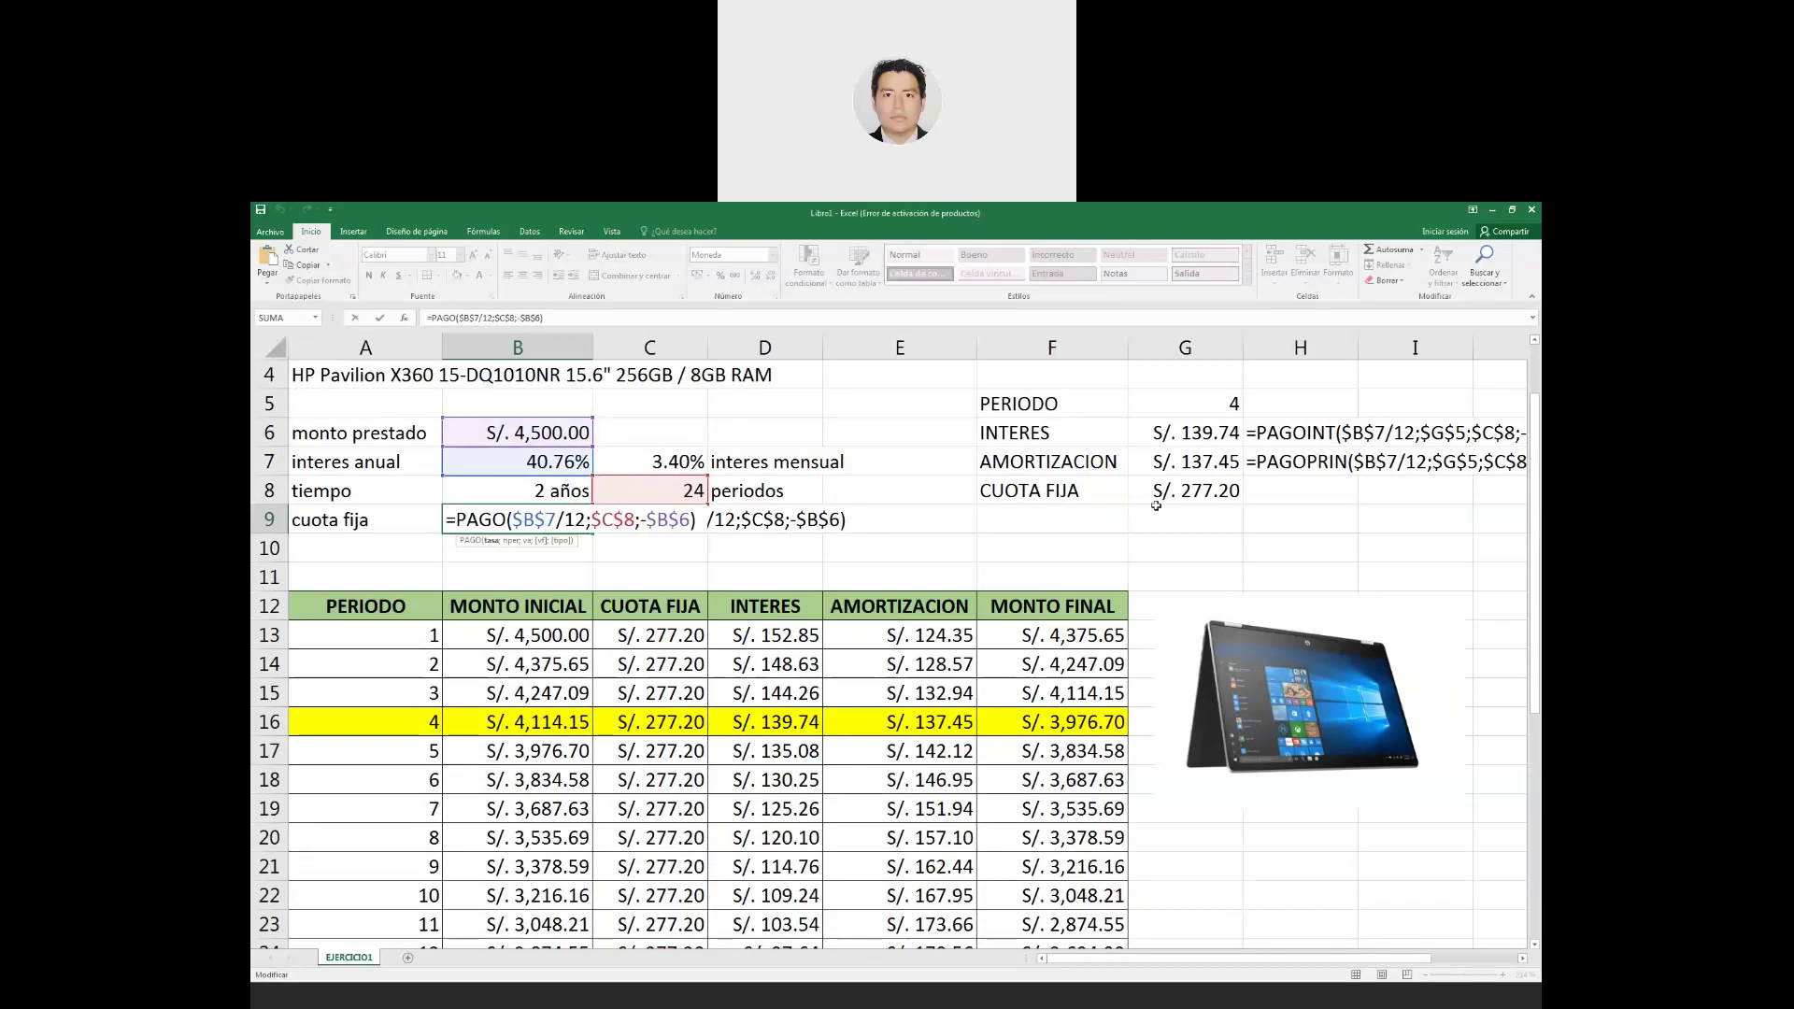
{"action": "left_click", "coordinate": [1180, 439]}
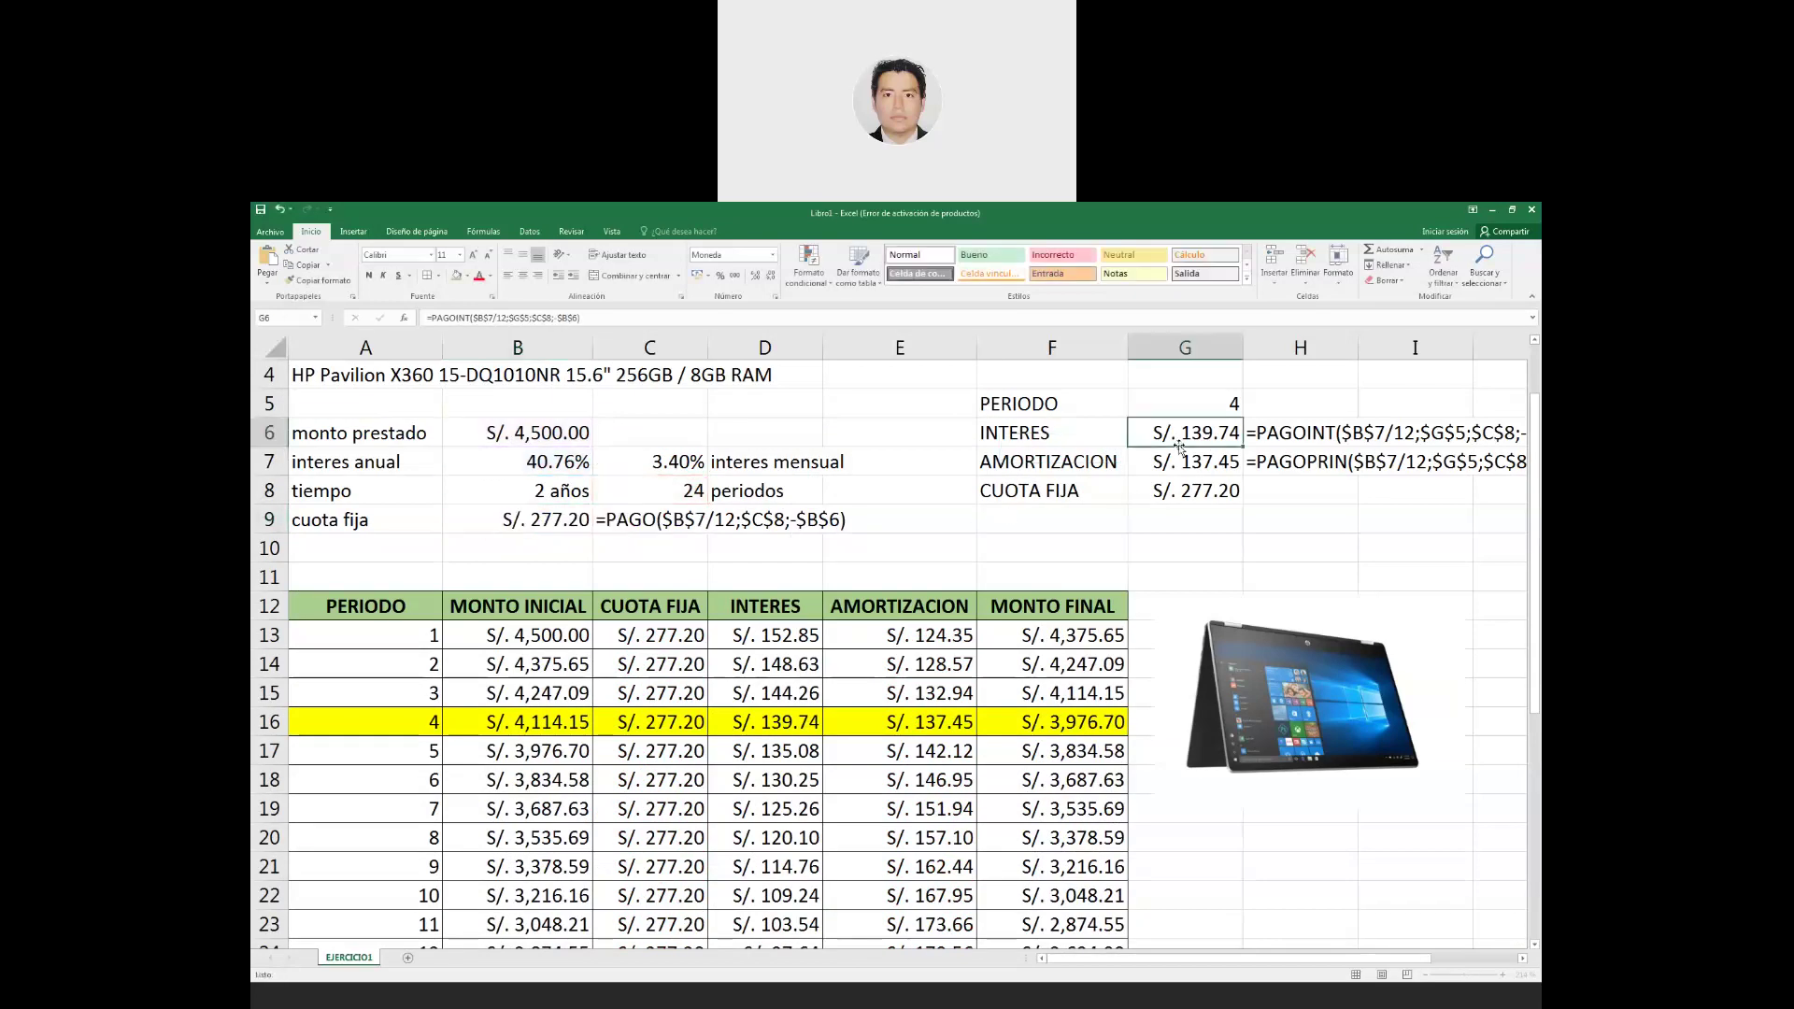
{"action": "double_click", "coordinate": [1179, 439]}
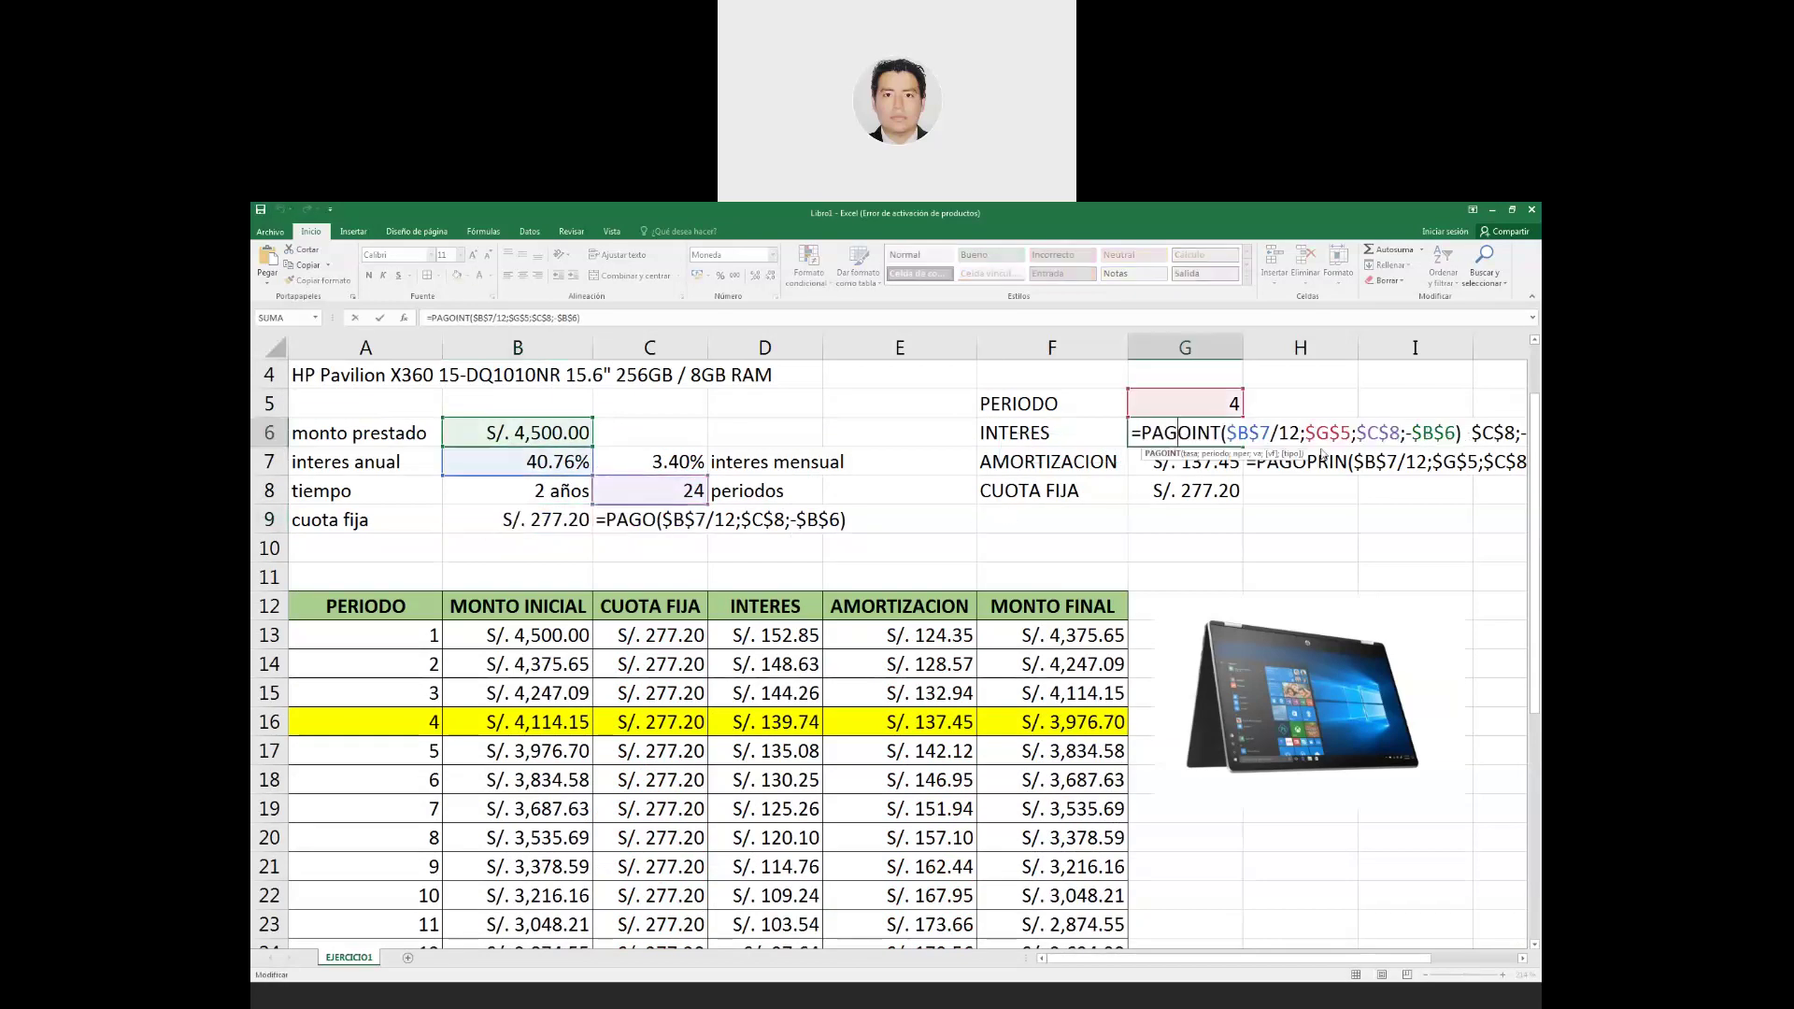
{"action": "double_click", "coordinate": [1204, 462]}
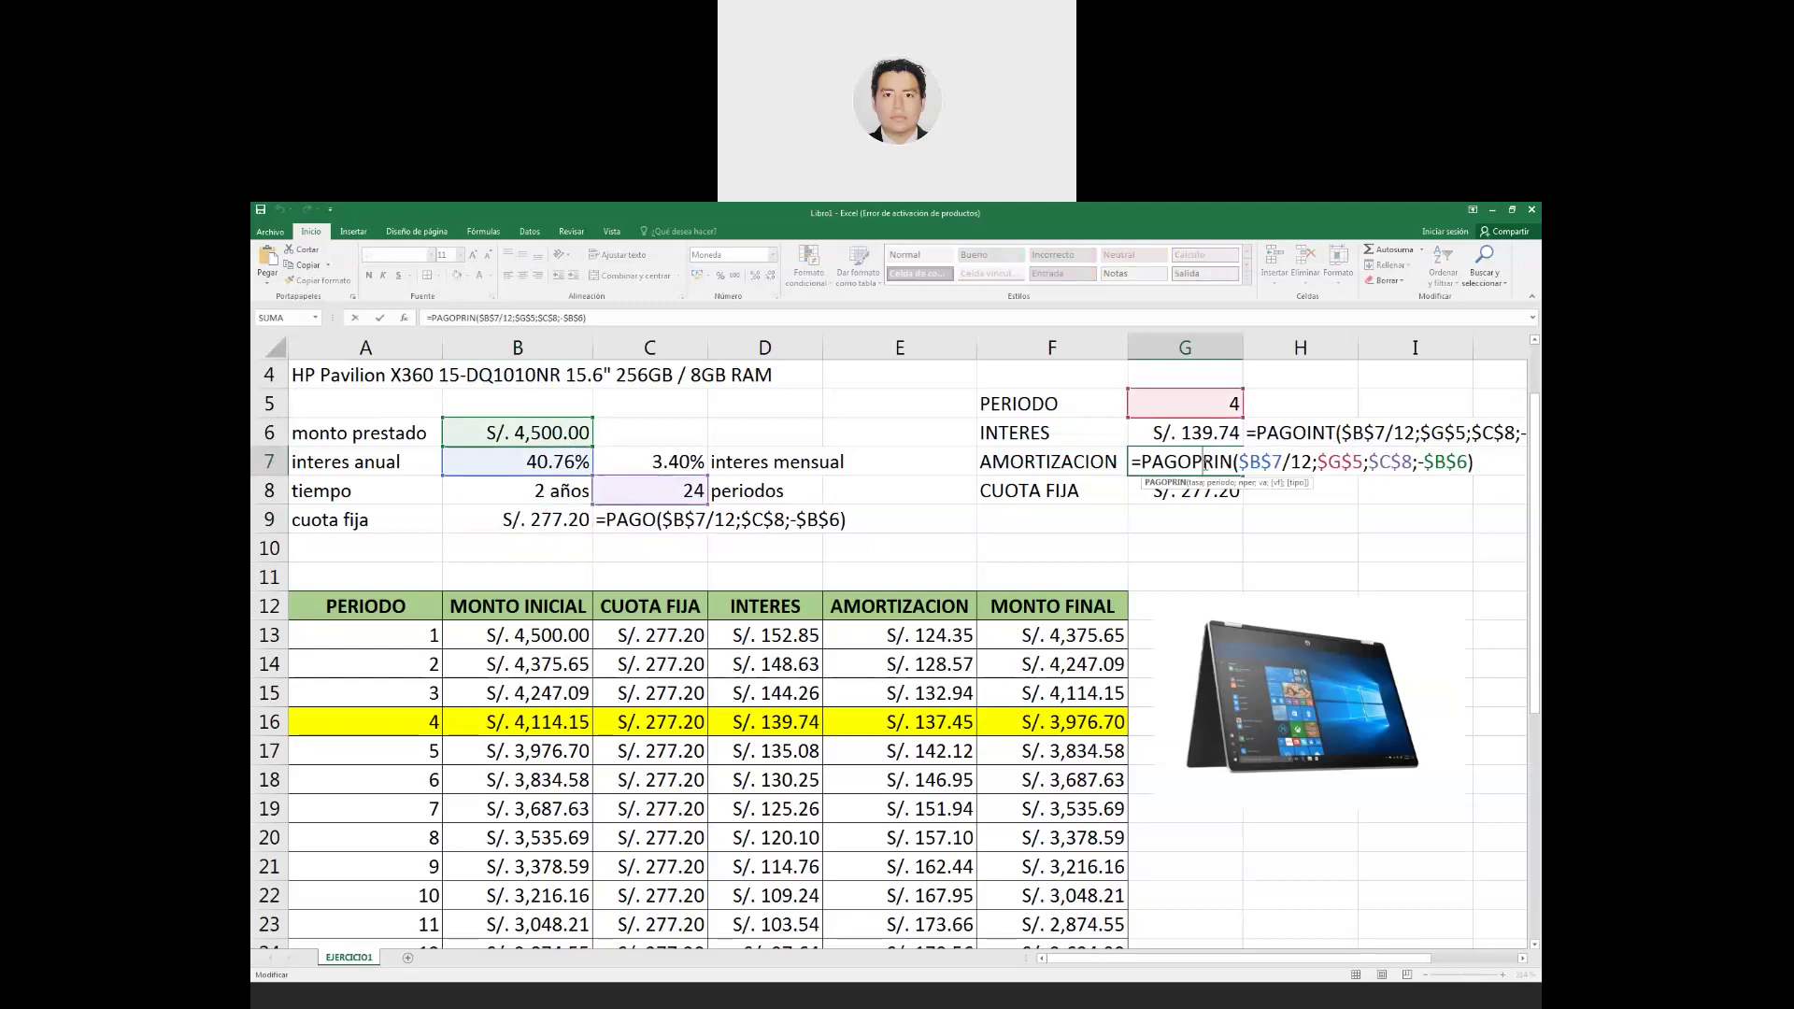
{"action": "left_click", "coordinate": [1108, 509]}
{"action": "double_click", "coordinate": [550, 520]}
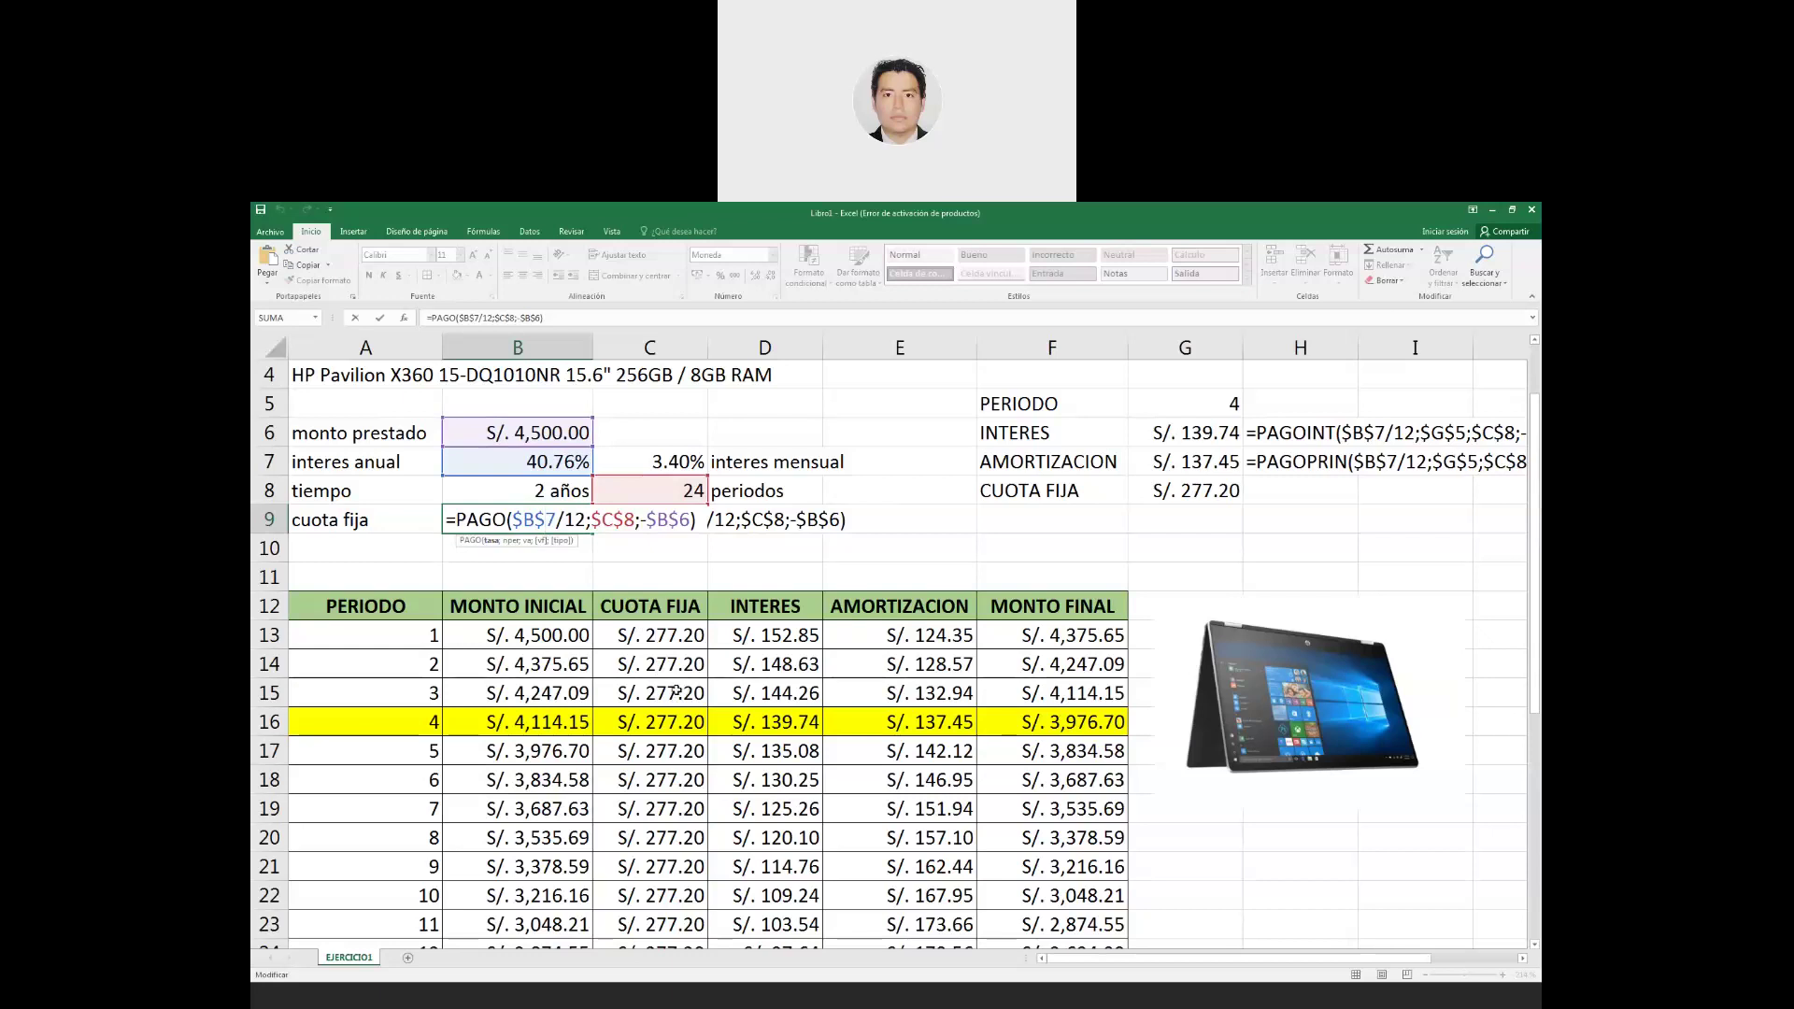
{"action": "key", "text": "ctrl+Return"}
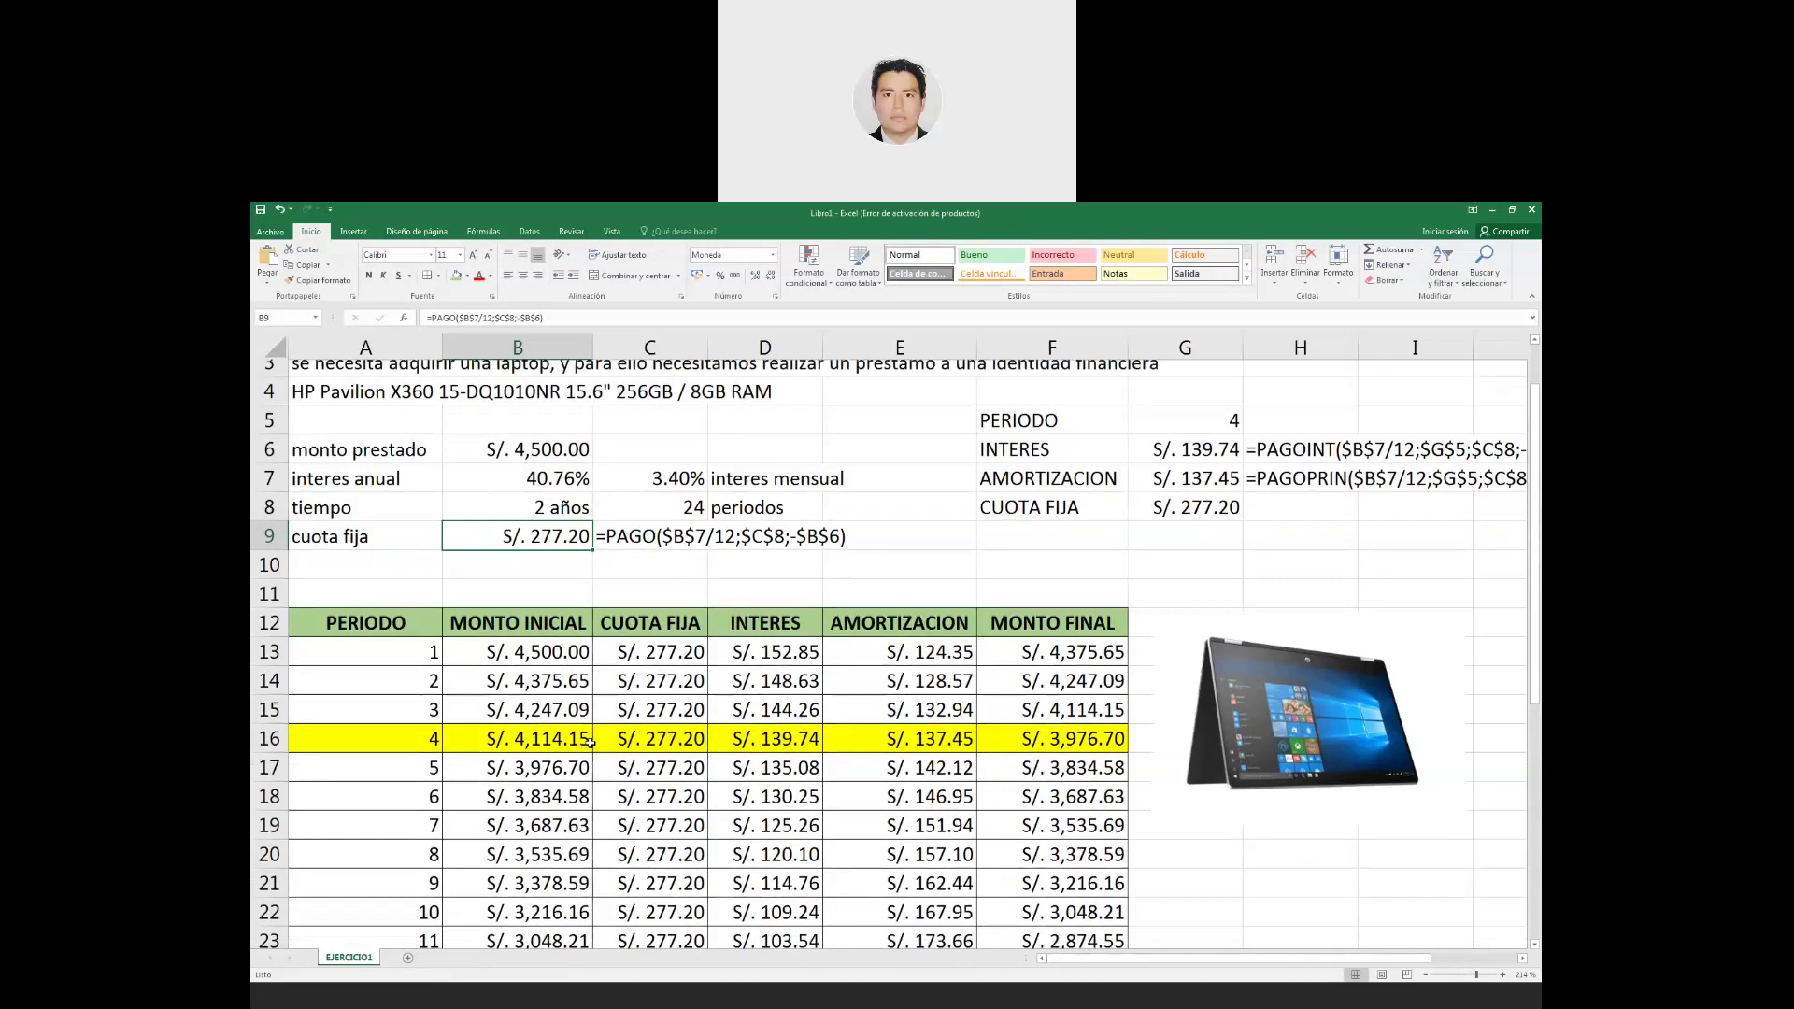
{"action": "scroll", "coordinate": [588, 743], "scroll_direction": "up", "scroll_amount": 1}
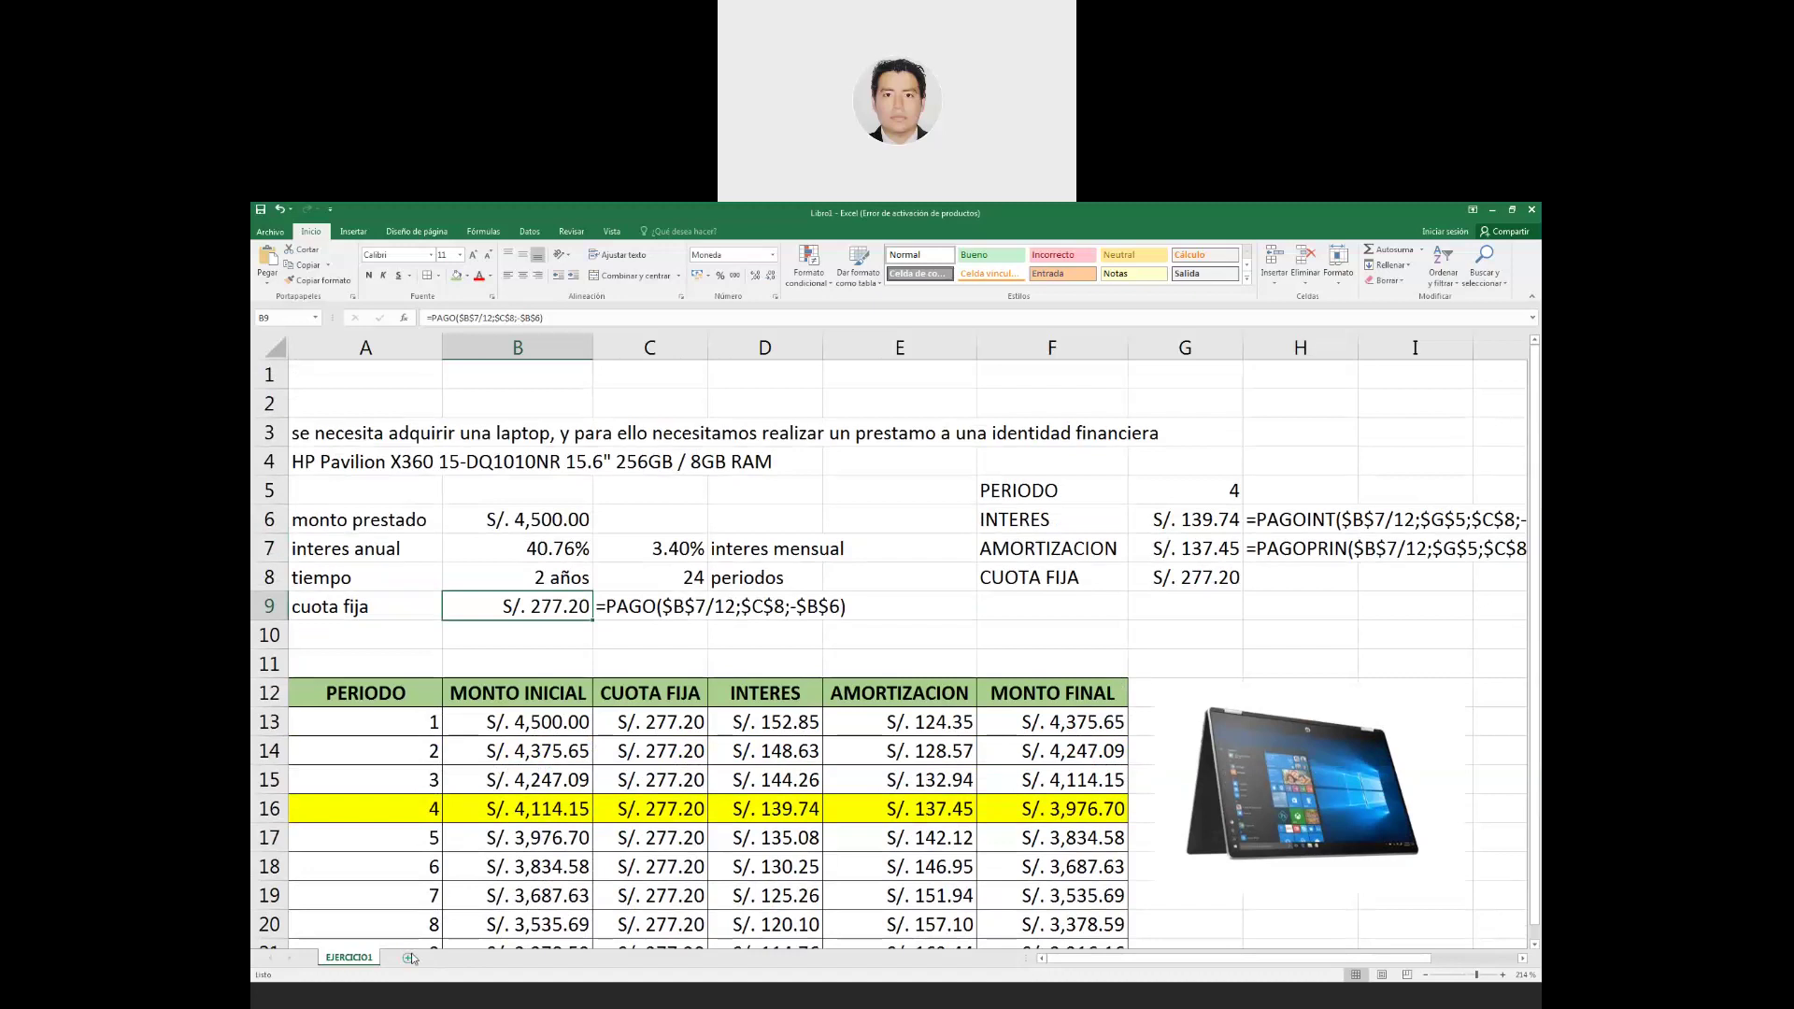
{"action": "left_click", "coordinate": [409, 958]}
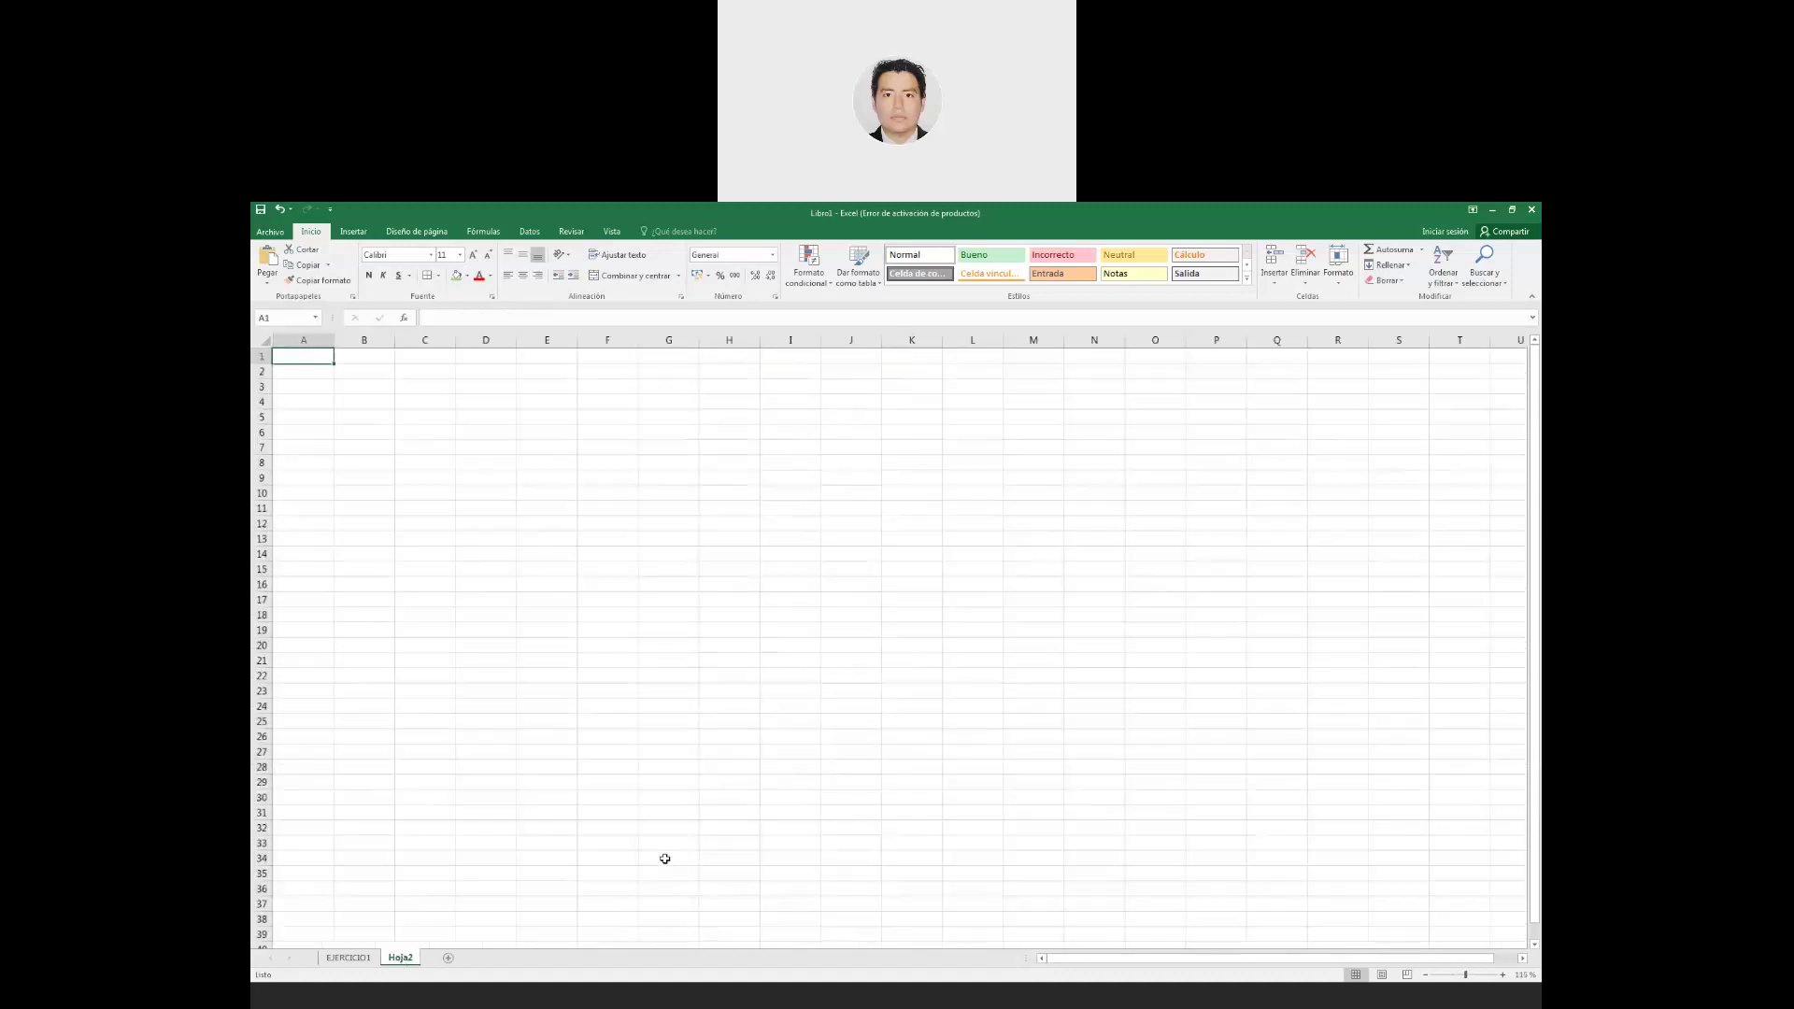
Name the new sheet tab EJERCICIO2 and select cell A2.
{"action": "scroll", "coordinate": [665, 858], "scroll_direction": "up", "scroll_amount": 2}
{"action": "scroll", "coordinate": [857, 606], "scroll_direction": "up", "scroll_amount": 1}
{"action": "scroll", "coordinate": [849, 643], "scroll_direction": "up", "scroll_amount": 1}
{"action": "scroll", "coordinate": [825, 649], "scroll_direction": "up", "scroll_amount": 1}
{"action": "scroll", "coordinate": [825, 648], "scroll_direction": "up", "scroll_amount": 1}
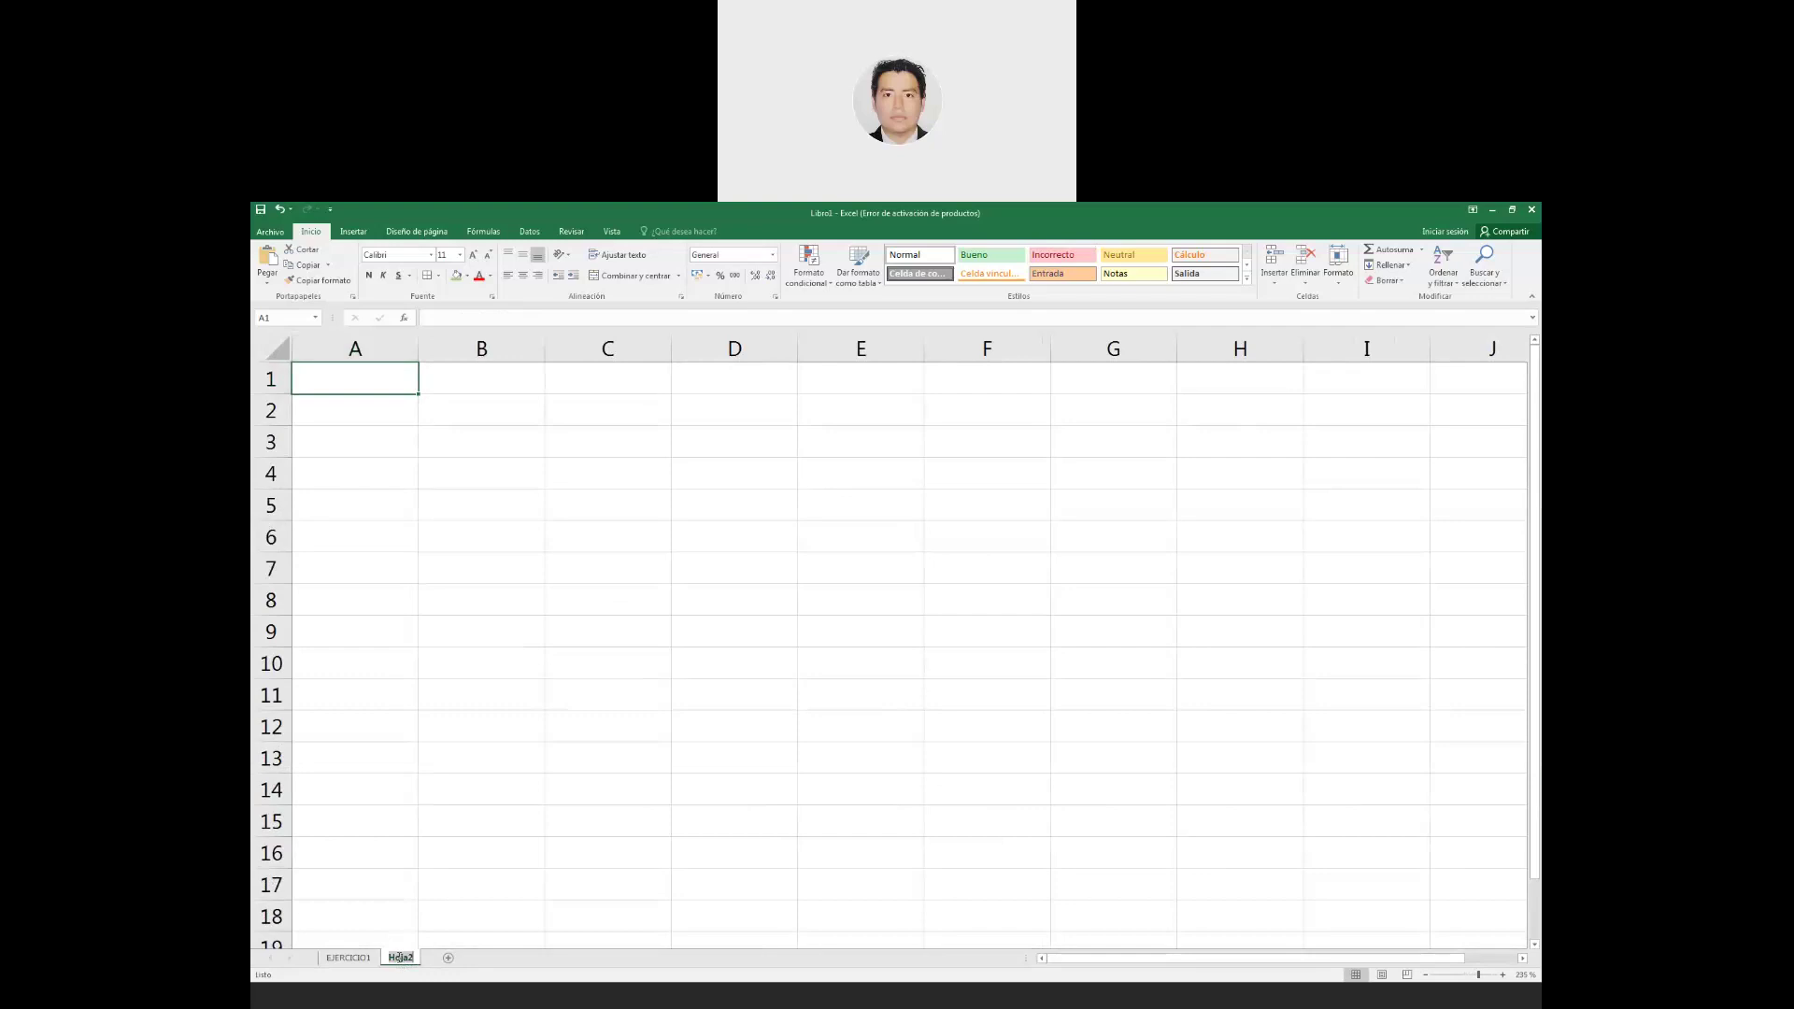
{"action": "type", "text": "EJERC"}
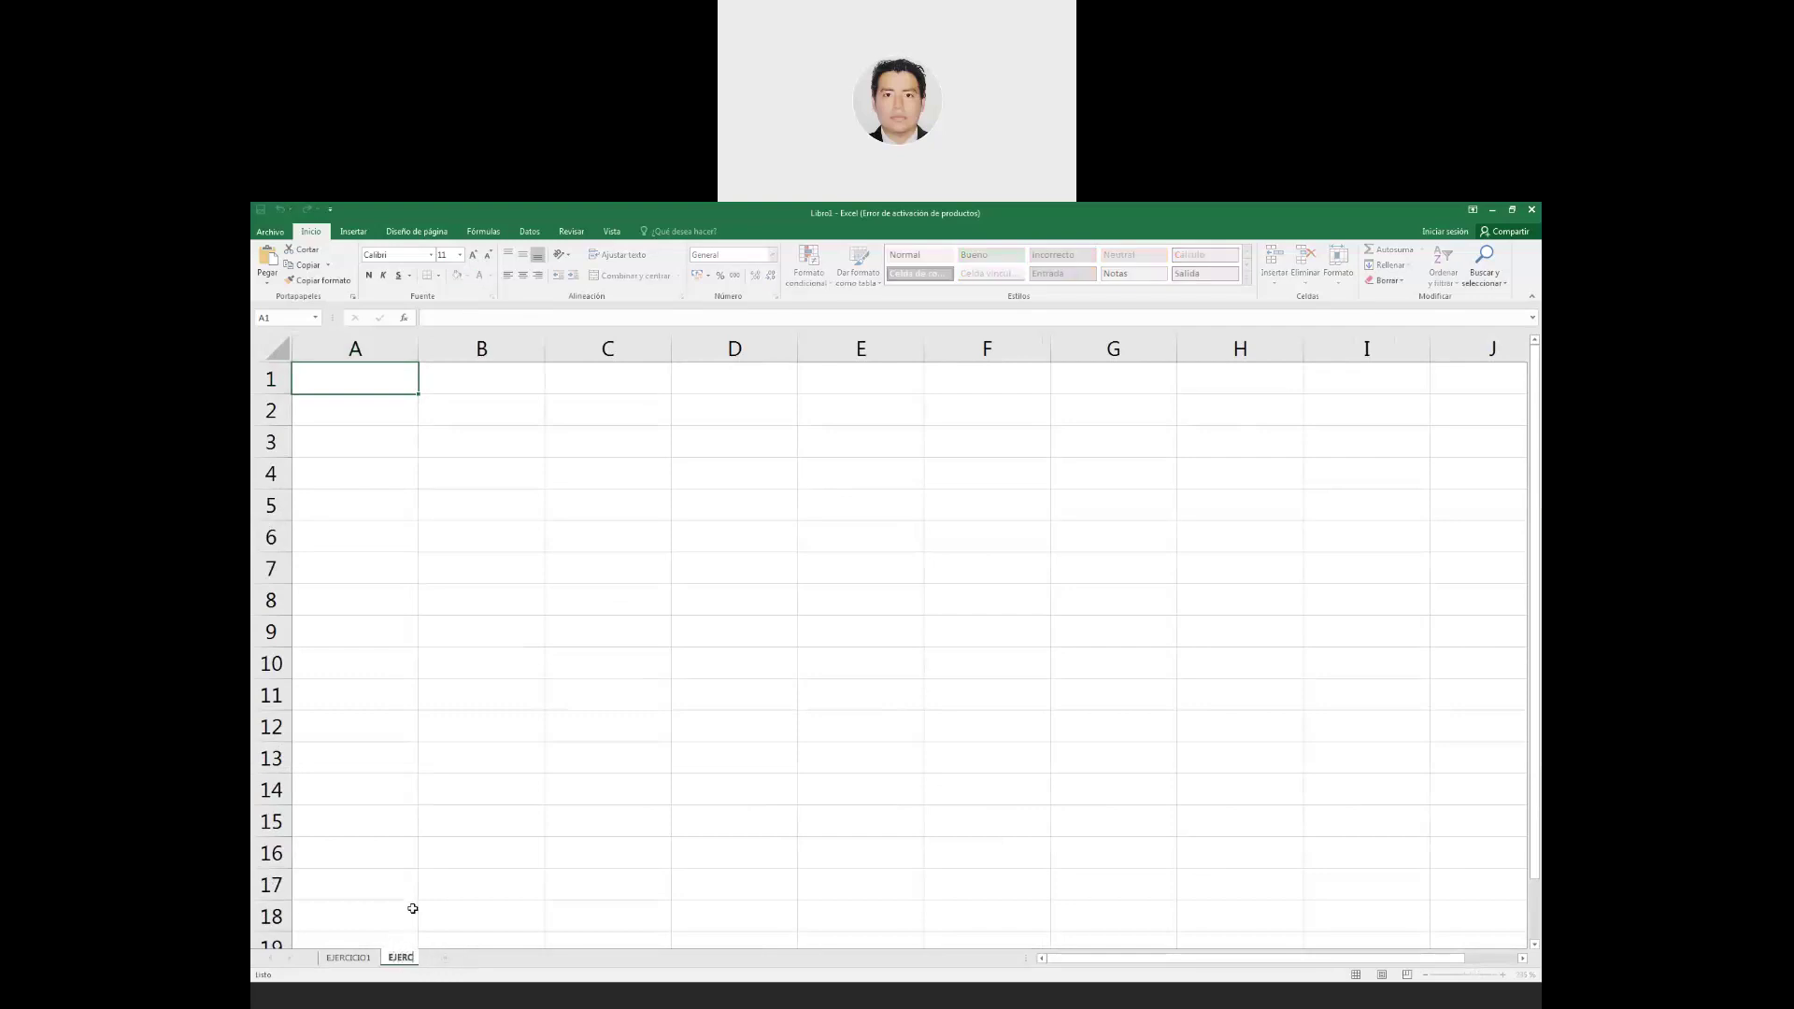
{"action": "type", "text": "ICIO2"}
{"action": "key", "text": "Return"}
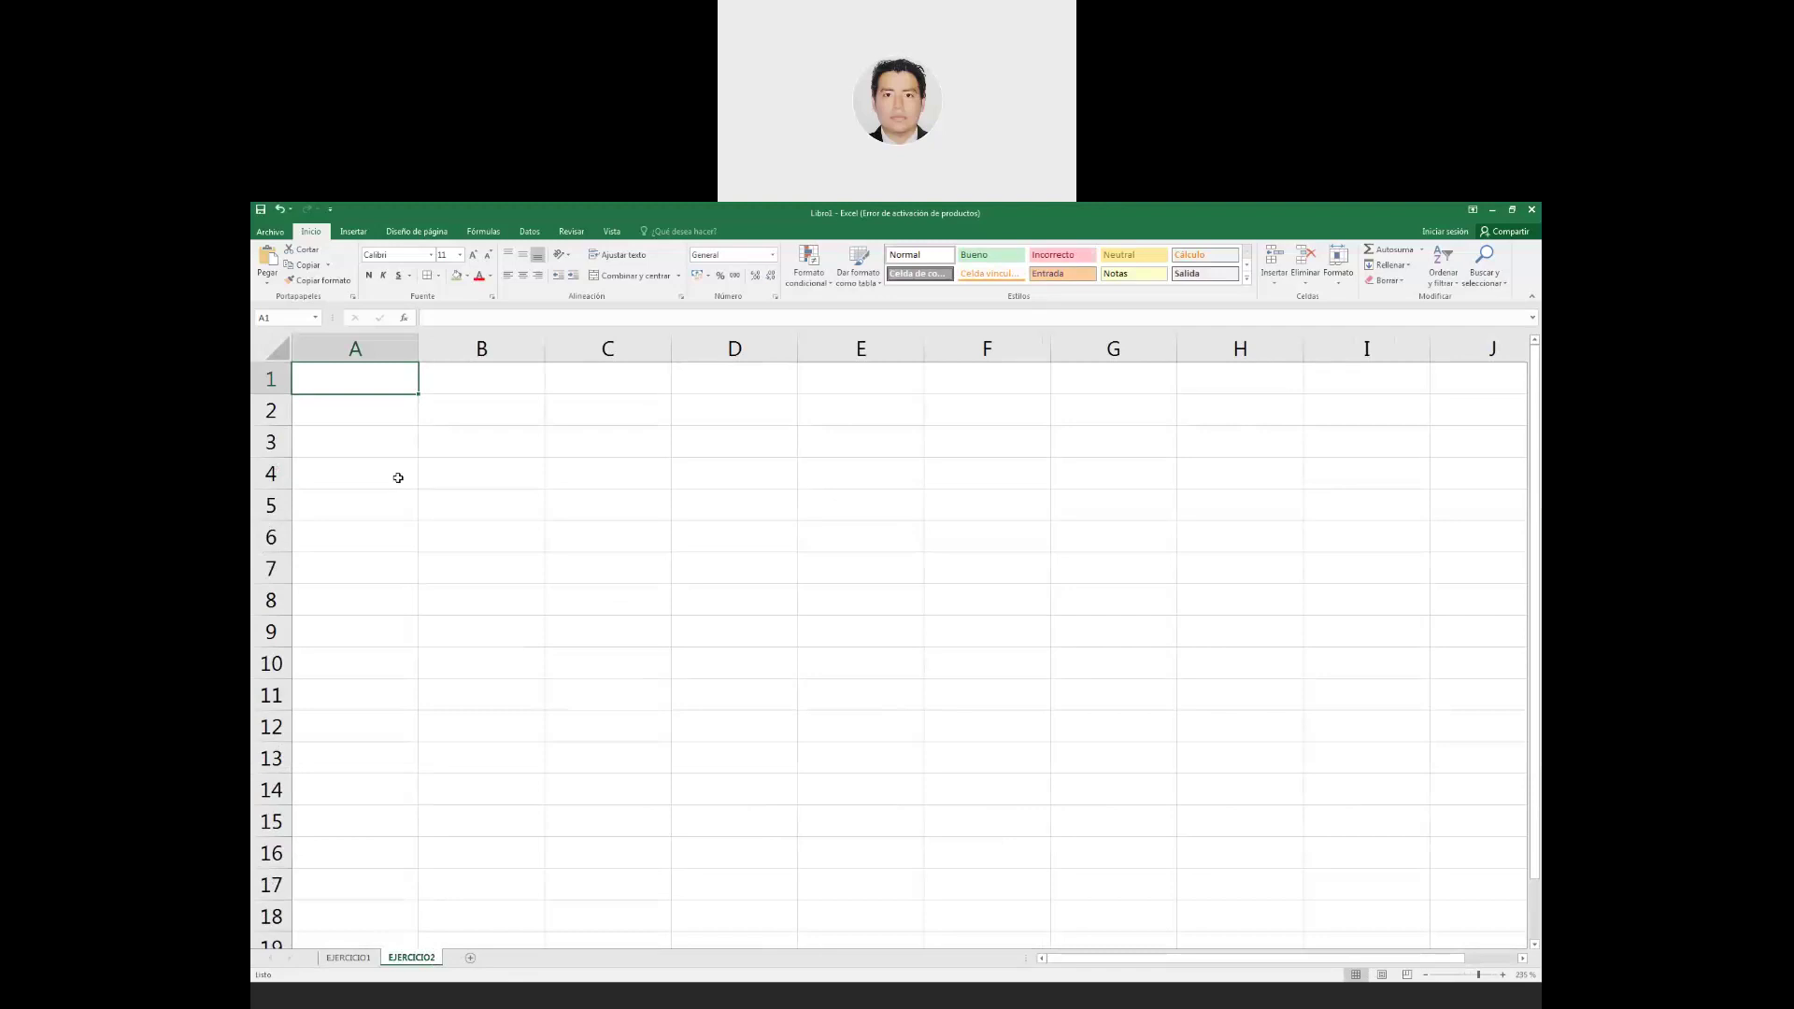
{"action": "scroll", "coordinate": [398, 477], "scroll_direction": "up", "scroll_amount": 1, "text": "ctrl"}
{"action": "left_click", "coordinate": [361, 430]}
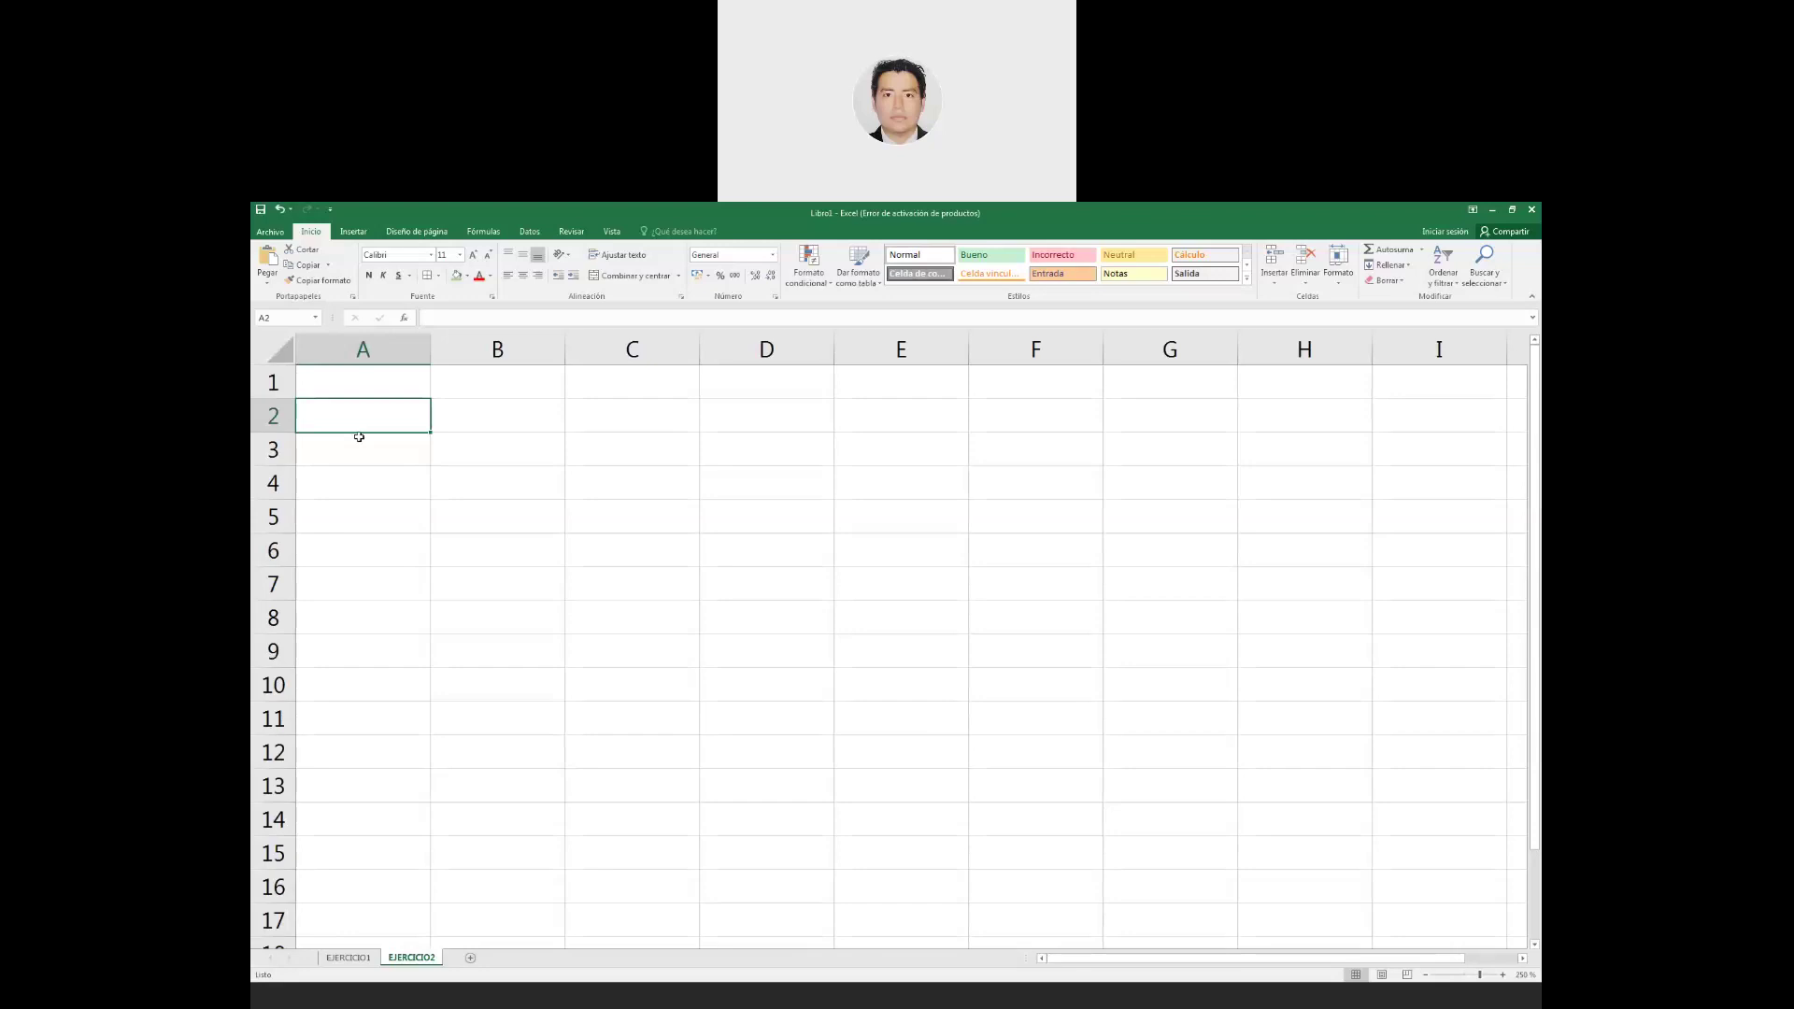
Enter 'Se necesita adquirir una moto marca yamaha modelo r15 version 3' in A2.
{"action": "type", "text": "SE"}
{"action": "key", "text": "BackSpace"}
{"action": "type", "text": "e"}
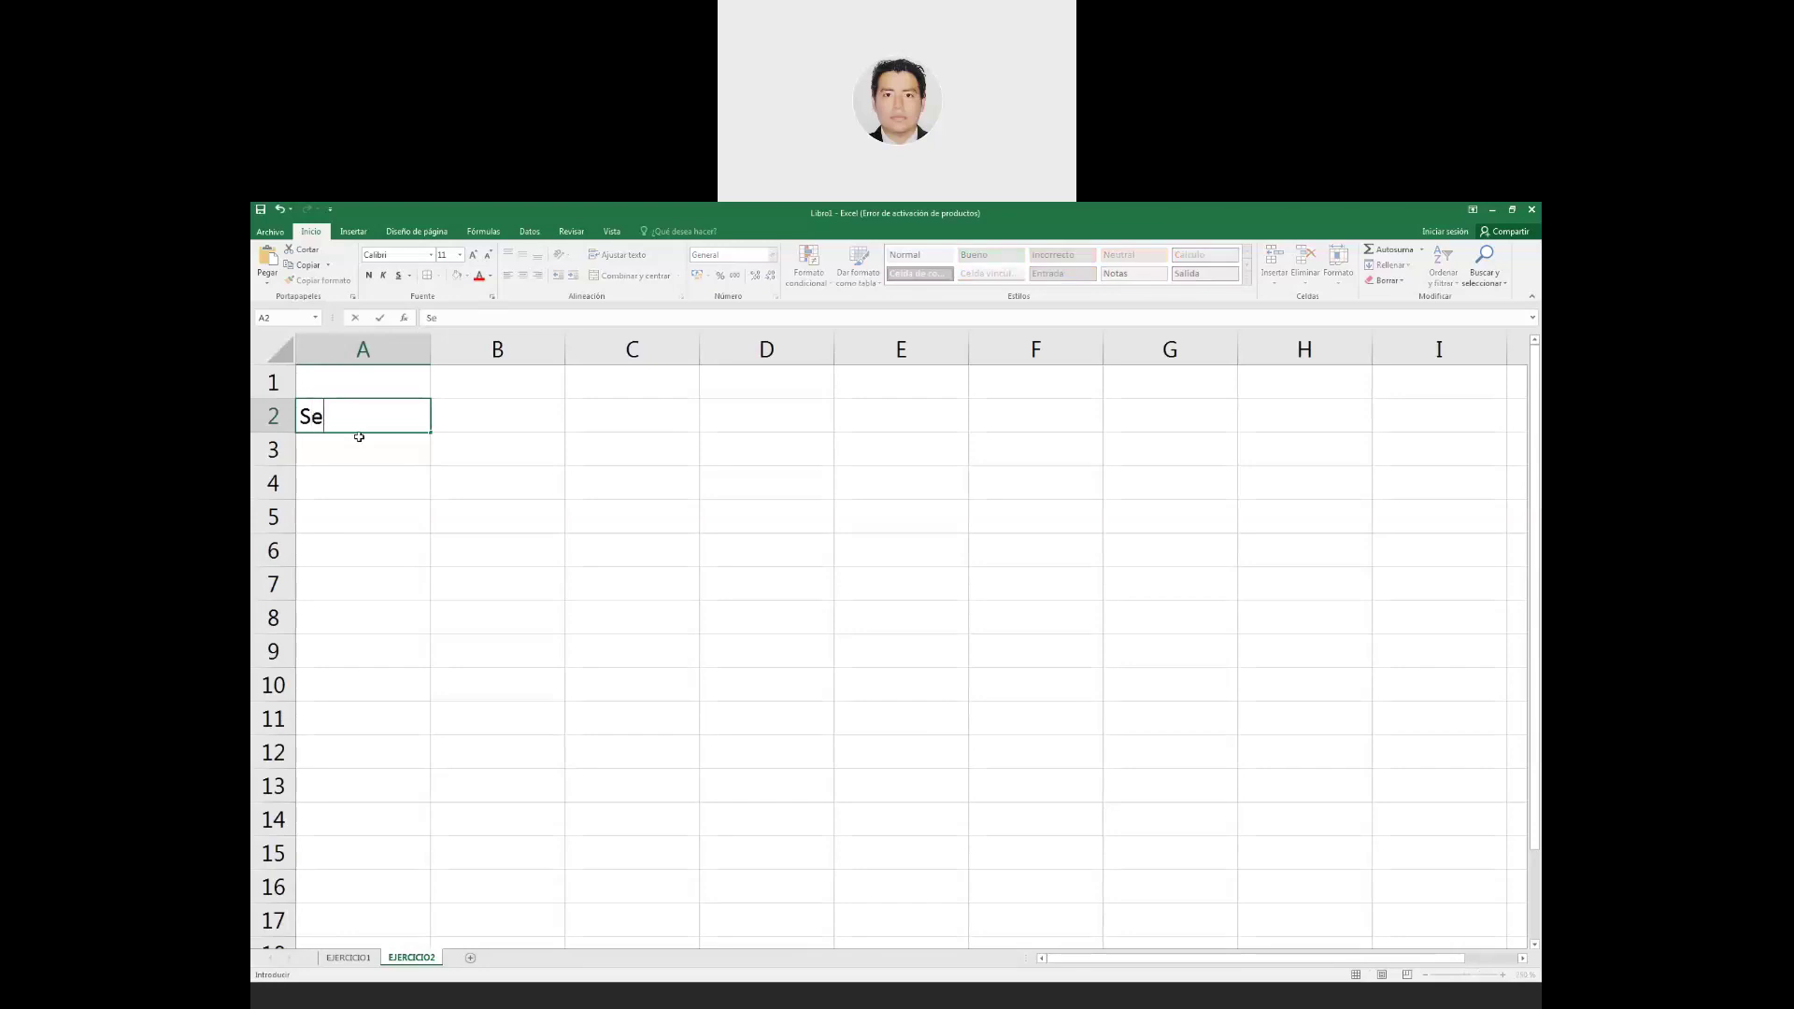
{"action": "type", "text": " necesita adquirira"}
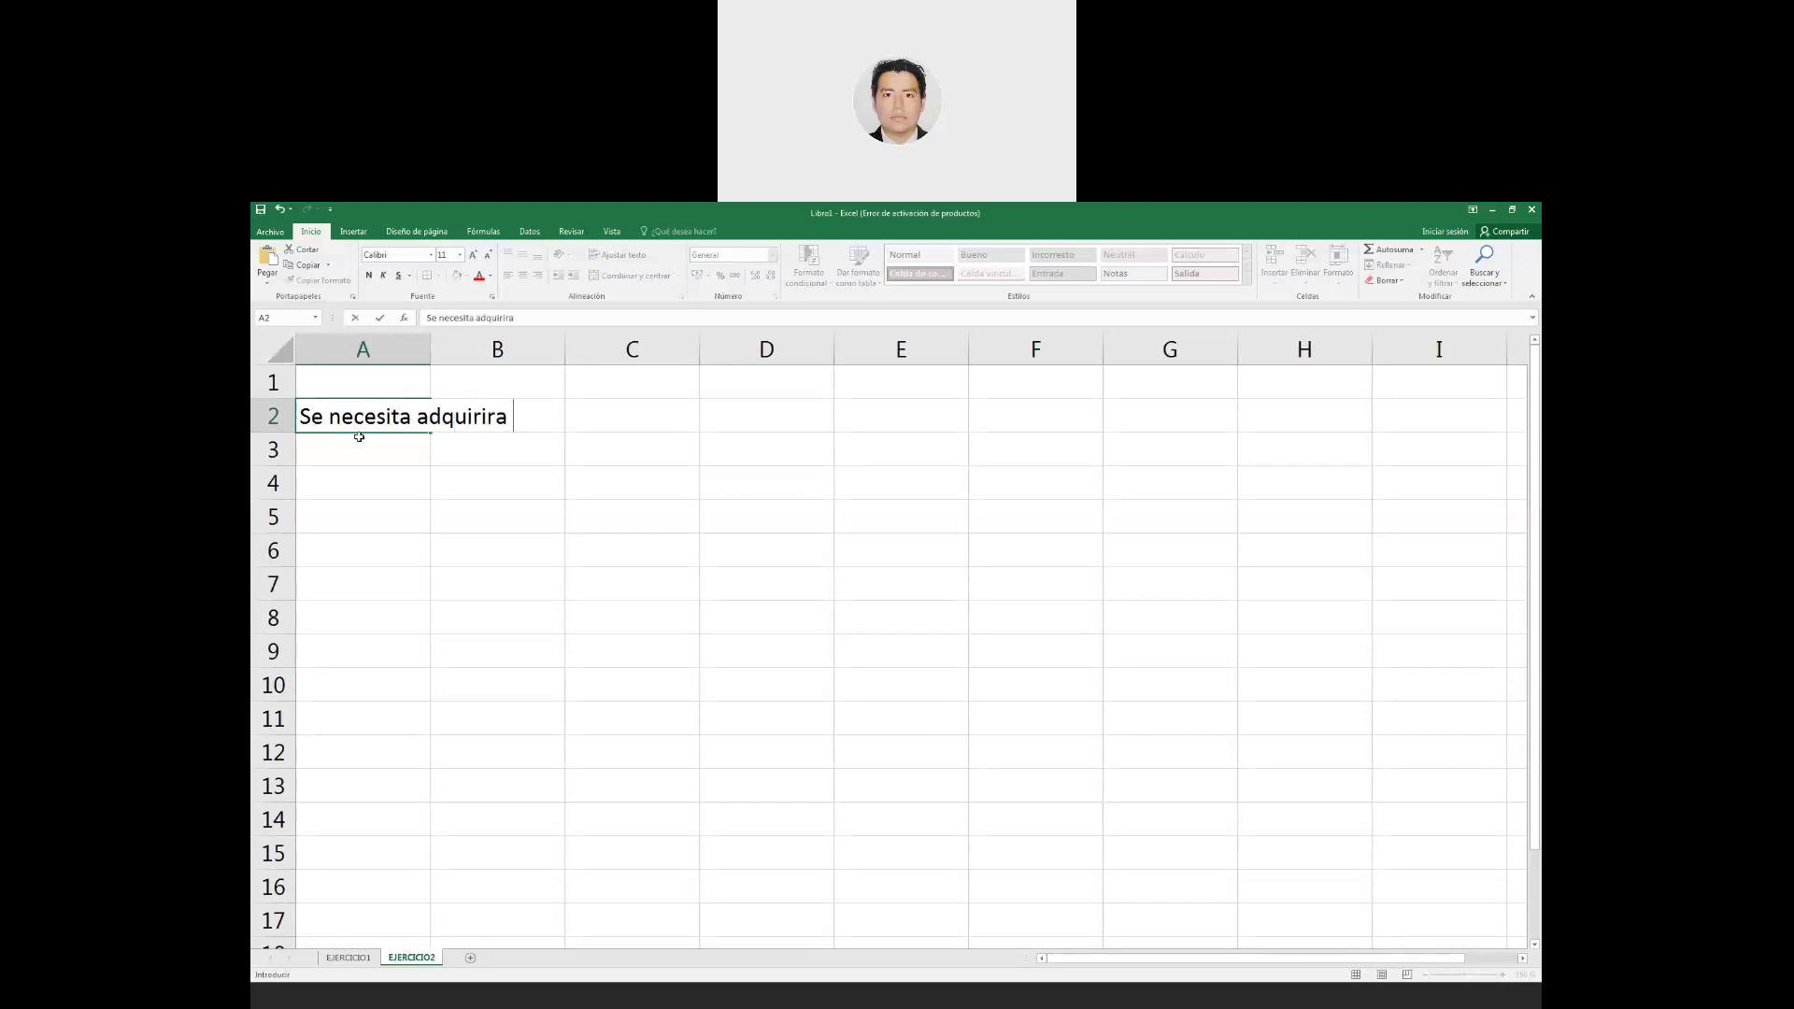
{"action": "key", "text": "BackSpace"}
{"action": "type", "text": "un"}
{"action": "type", "text": "a moto "}
{"action": "type", "text": "marca yama"}
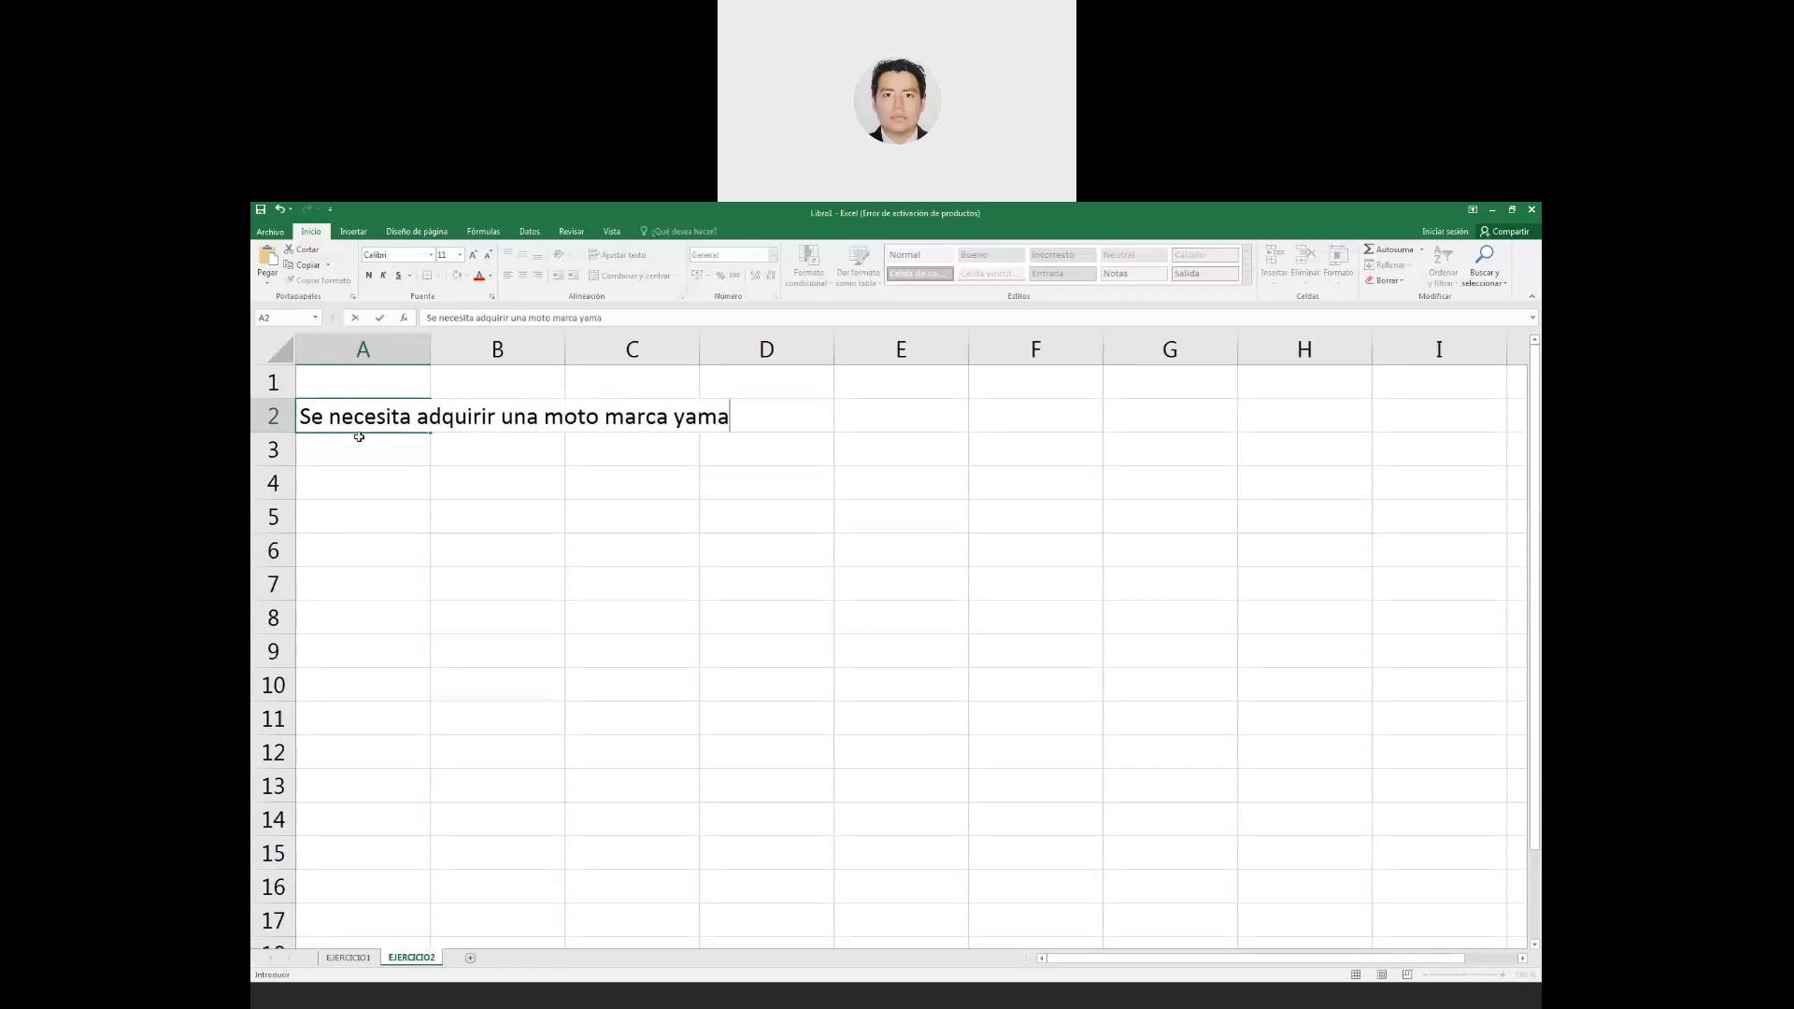
{"action": "type", "text": "ha"}
{"action": "type", "text": "odelo r15 version "}
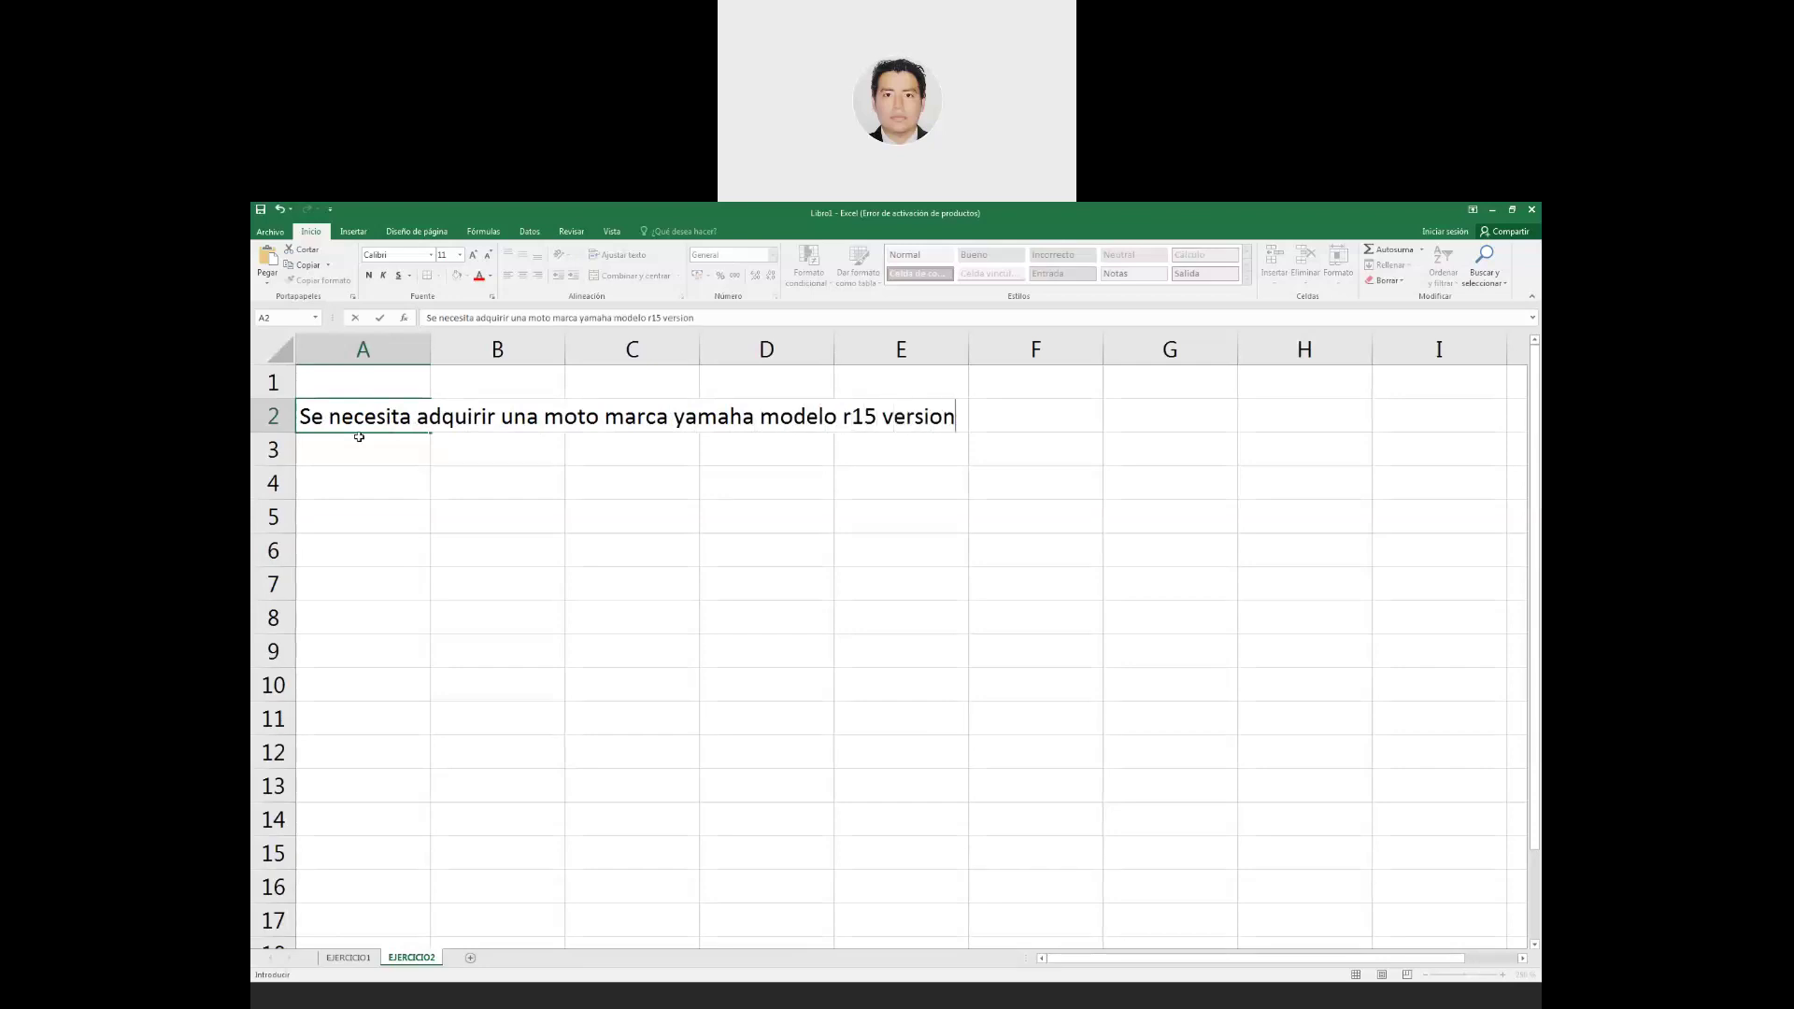
{"action": "type", "text": "3"}
{"action": "key", "text": "Return"}
{"action": "key", "text": "Up"}
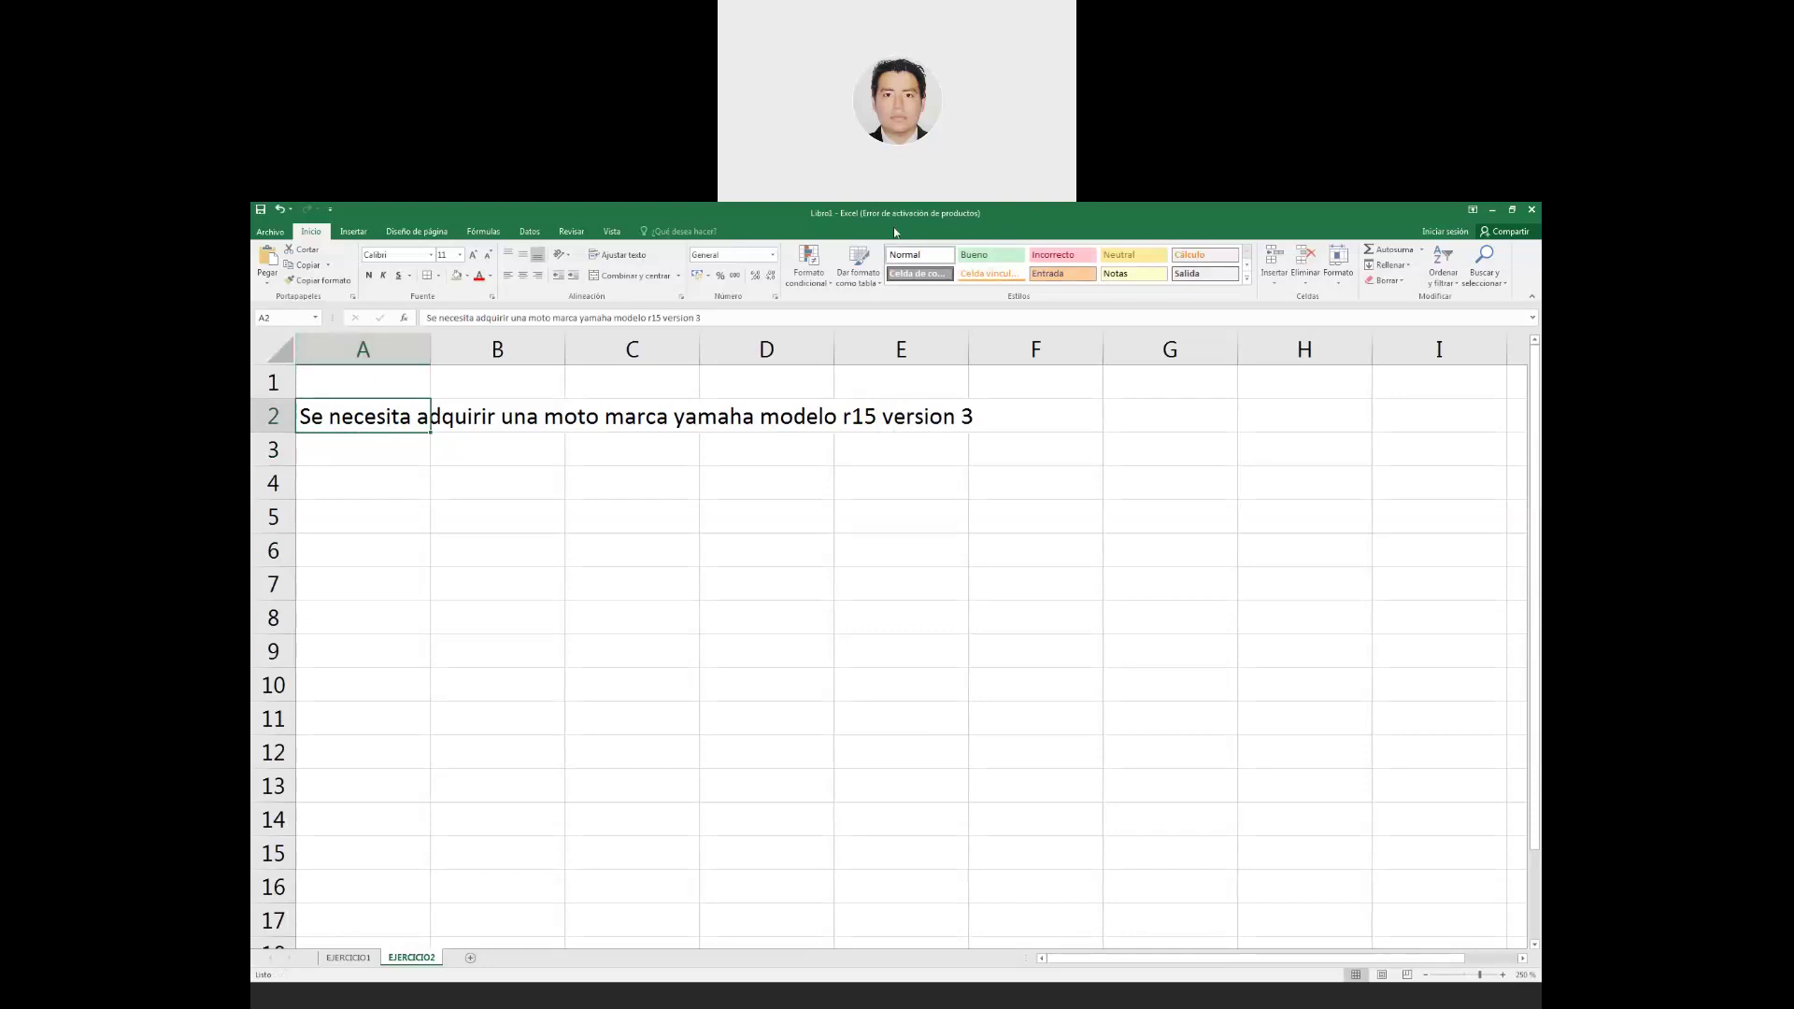
{"action": "left_click", "coordinate": [402, 1000]}
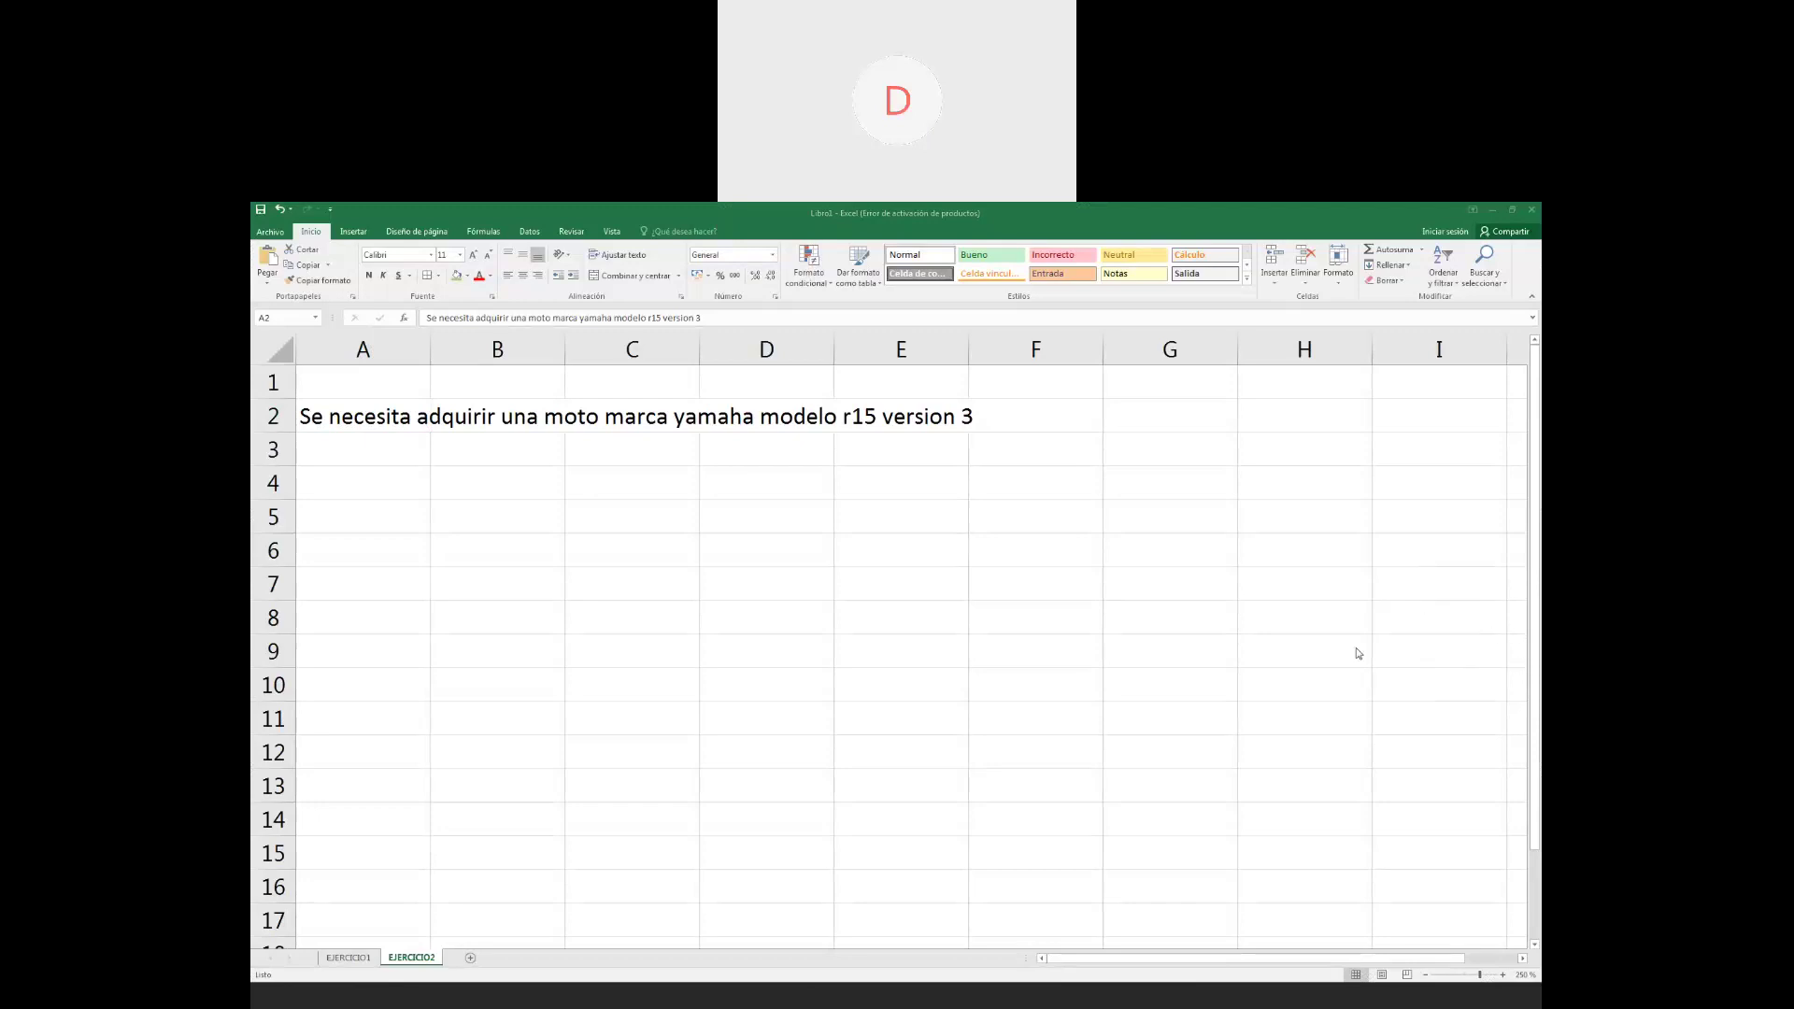
{"action": "left_click", "coordinate": [359, 233]}
{"action": "left_click", "coordinate": [412, 266]}
{"action": "double_click", "coordinate": [777, 374]}
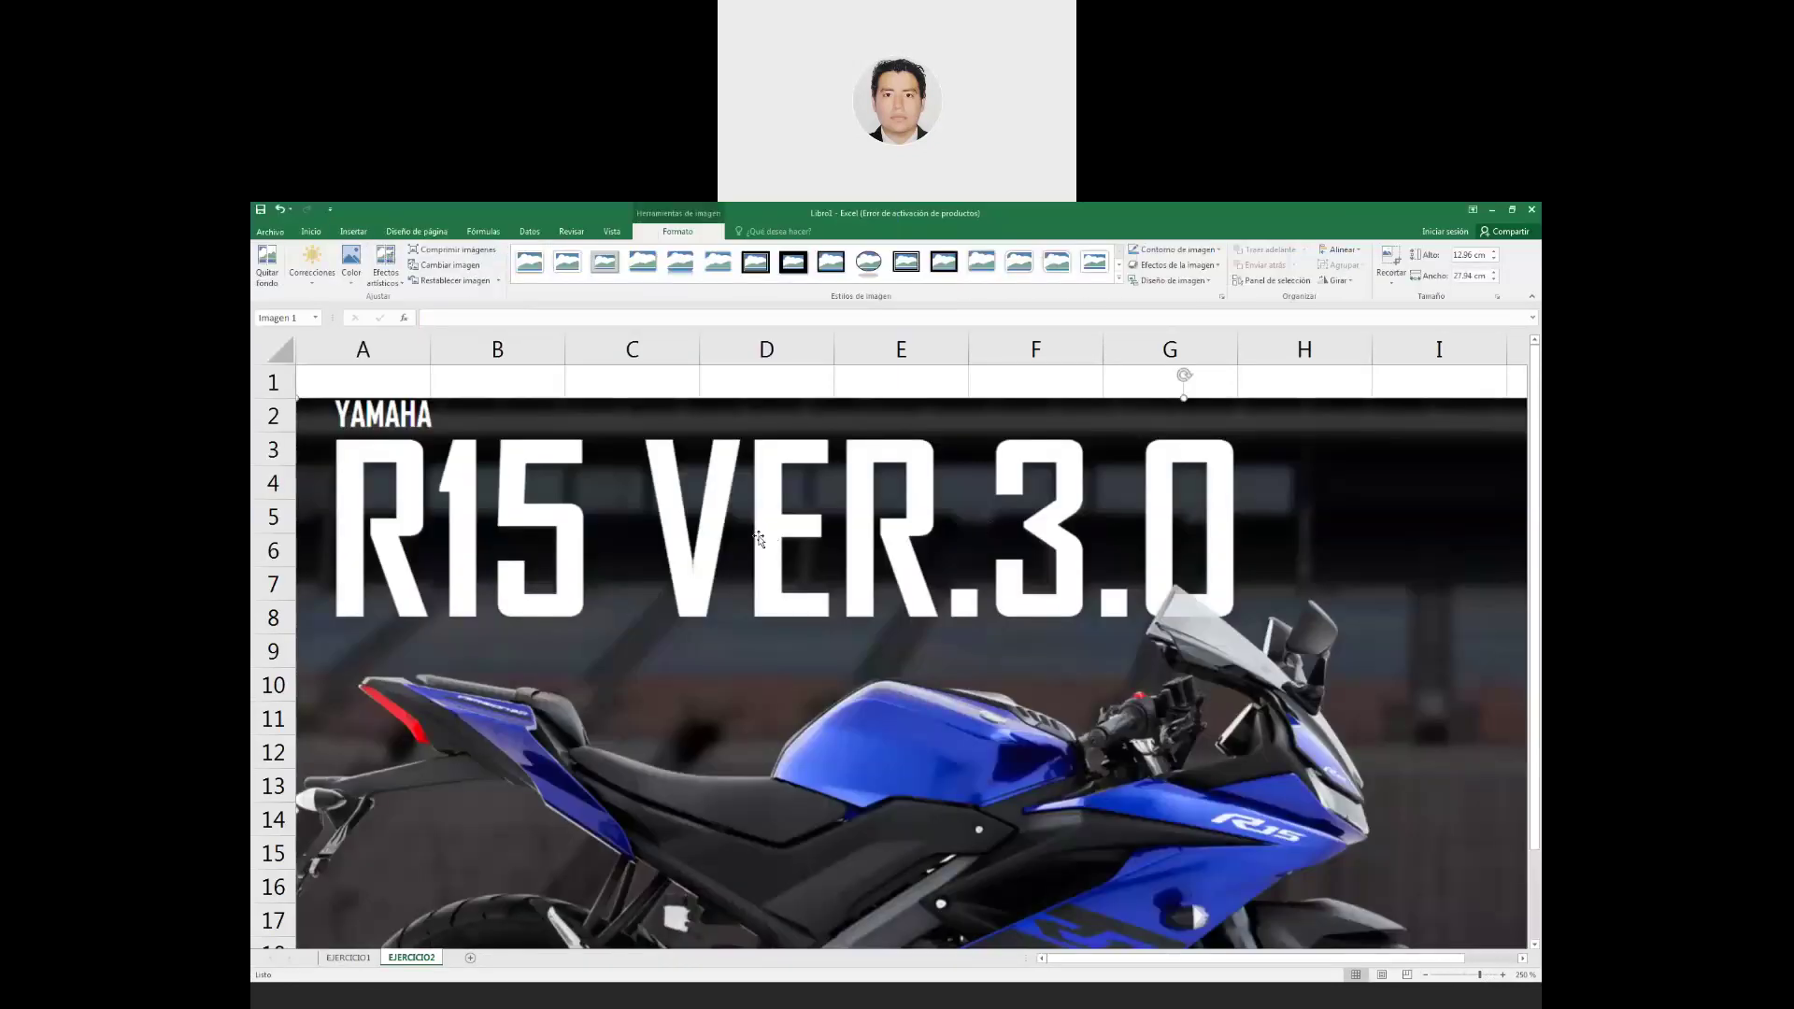
{"action": "left_click_drag", "start_coordinate": [522, 466], "coordinate": [638, 484]}
{"action": "left_click_drag", "start_coordinate": [416, 418], "coordinate": [541, 420]}
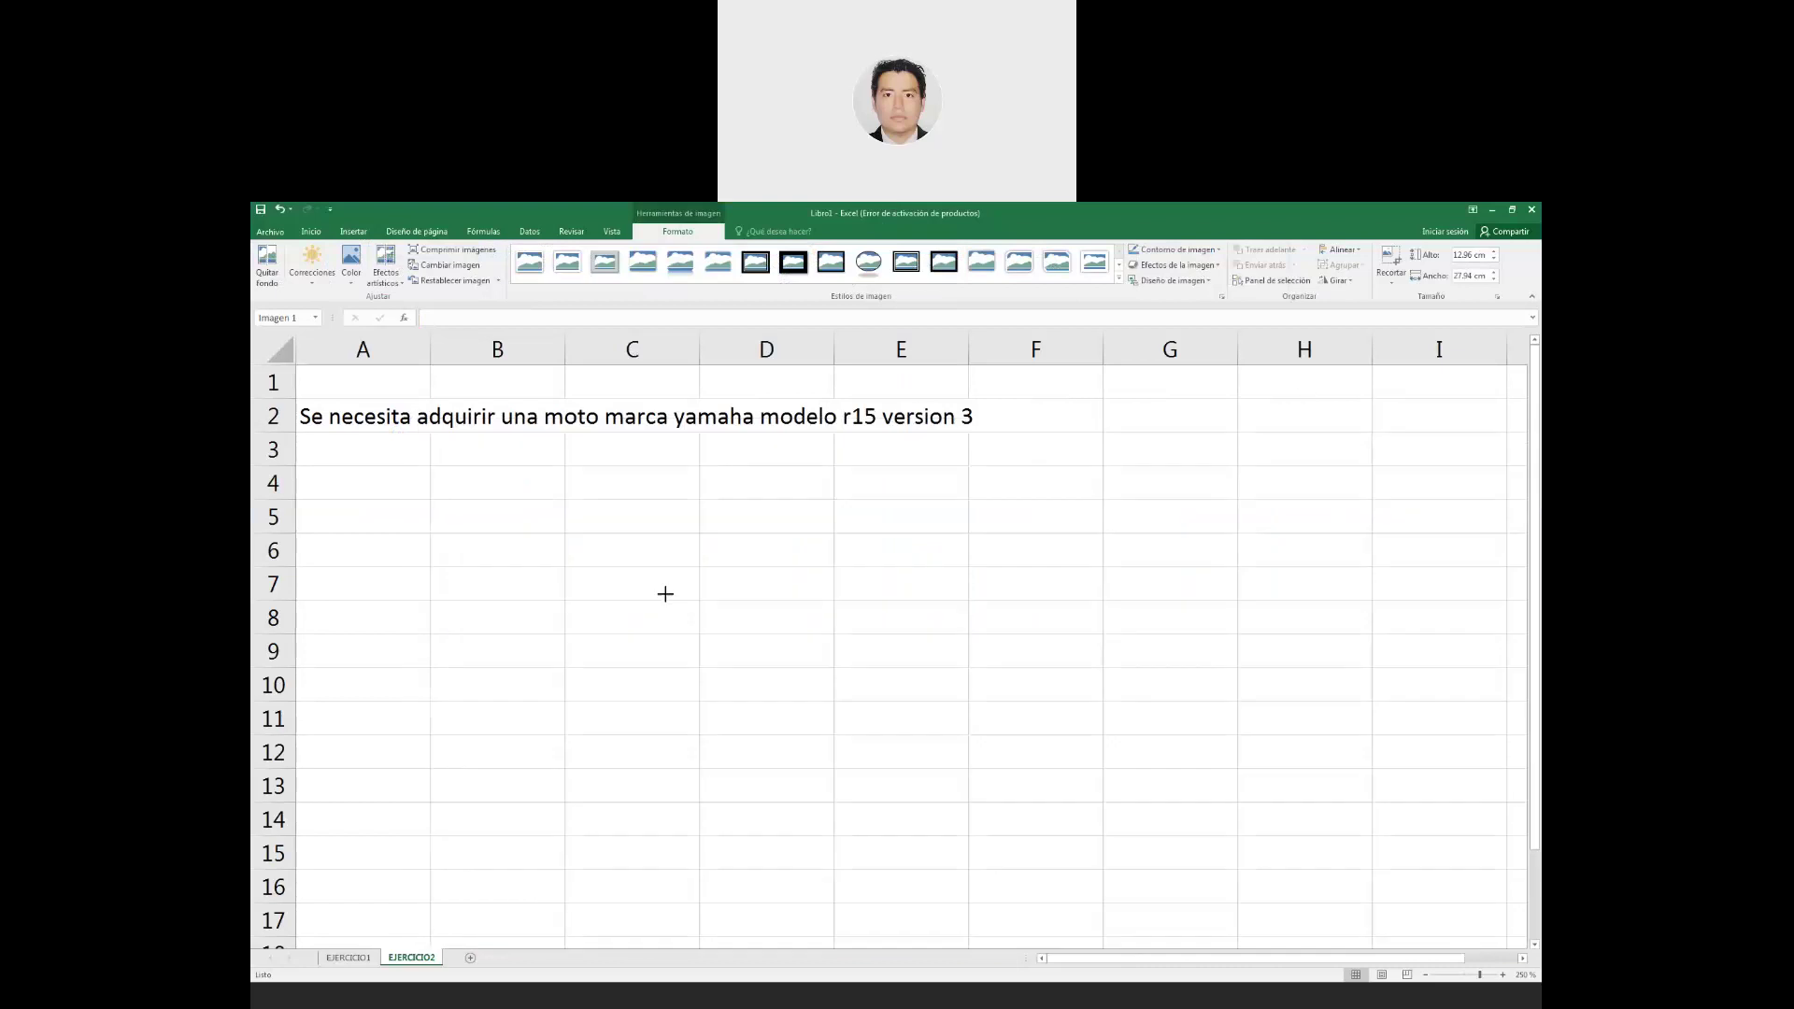
{"action": "left_click_drag", "start_coordinate": [551, 488], "coordinate": [428, 381]}
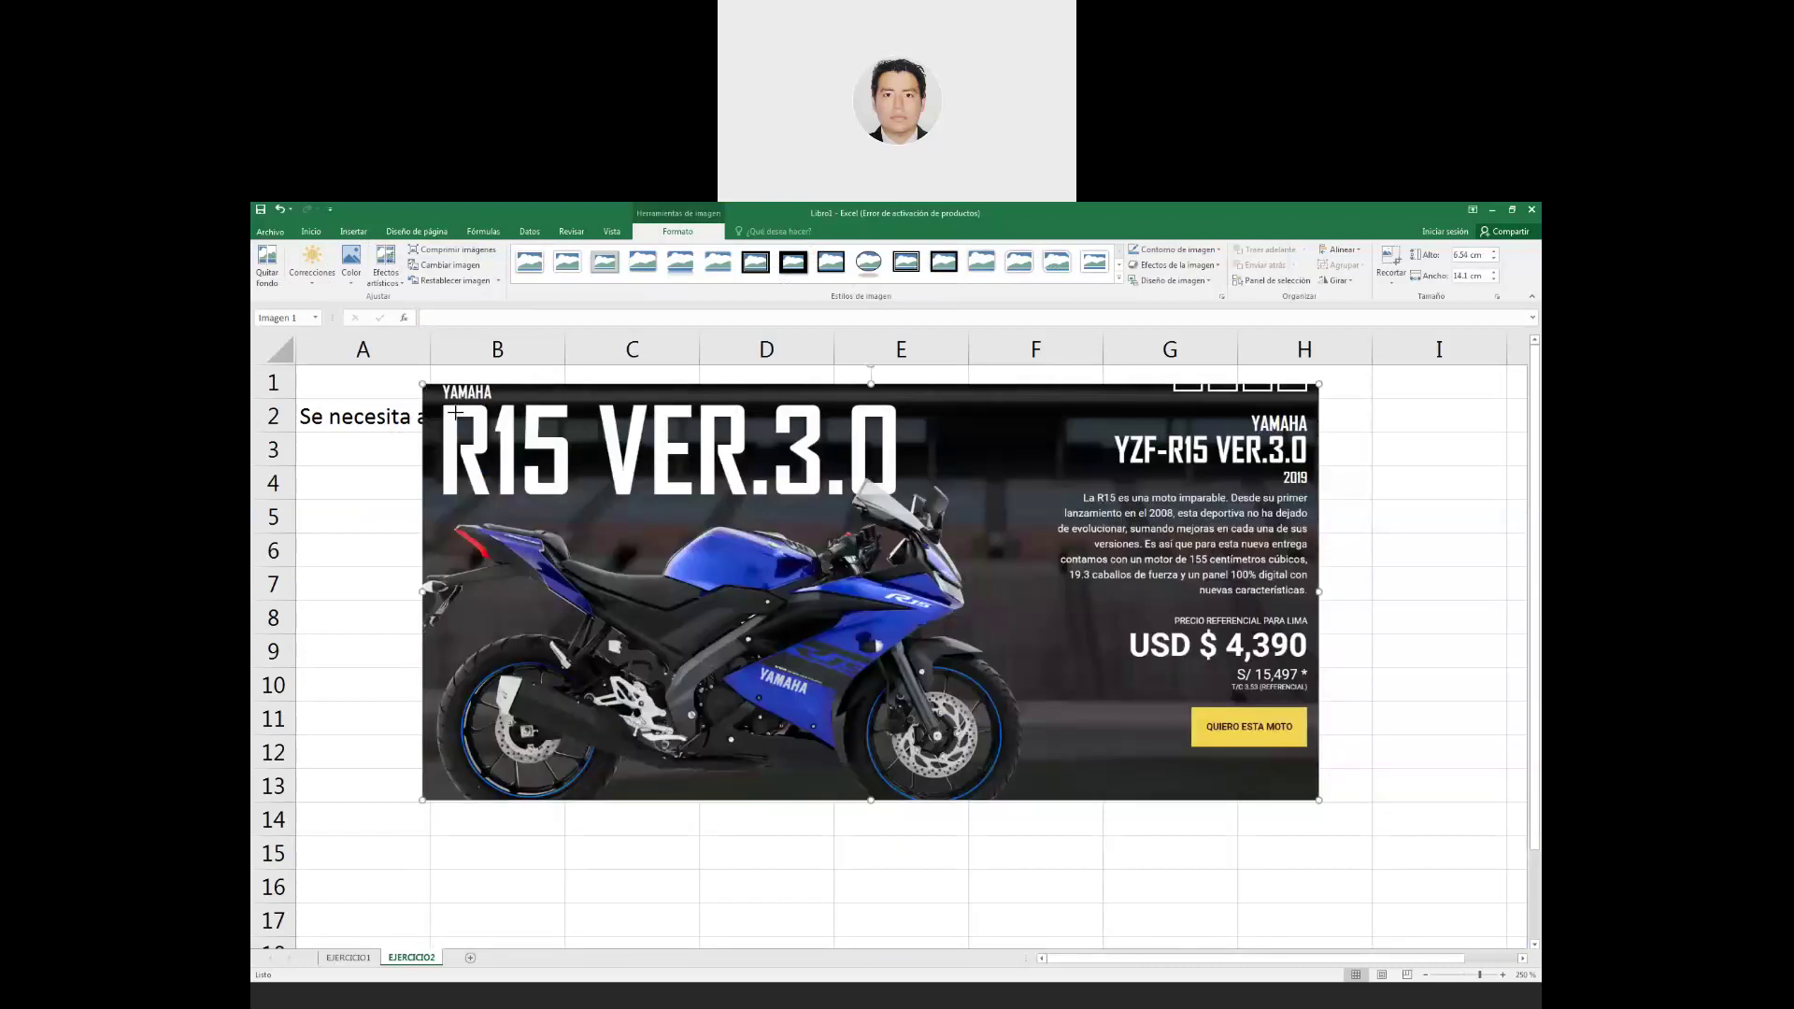
{"action": "left_click_drag", "start_coordinate": [428, 380], "coordinate": [805, 562]}
{"action": "left_click_drag", "start_coordinate": [944, 662], "coordinate": [1146, 475]}
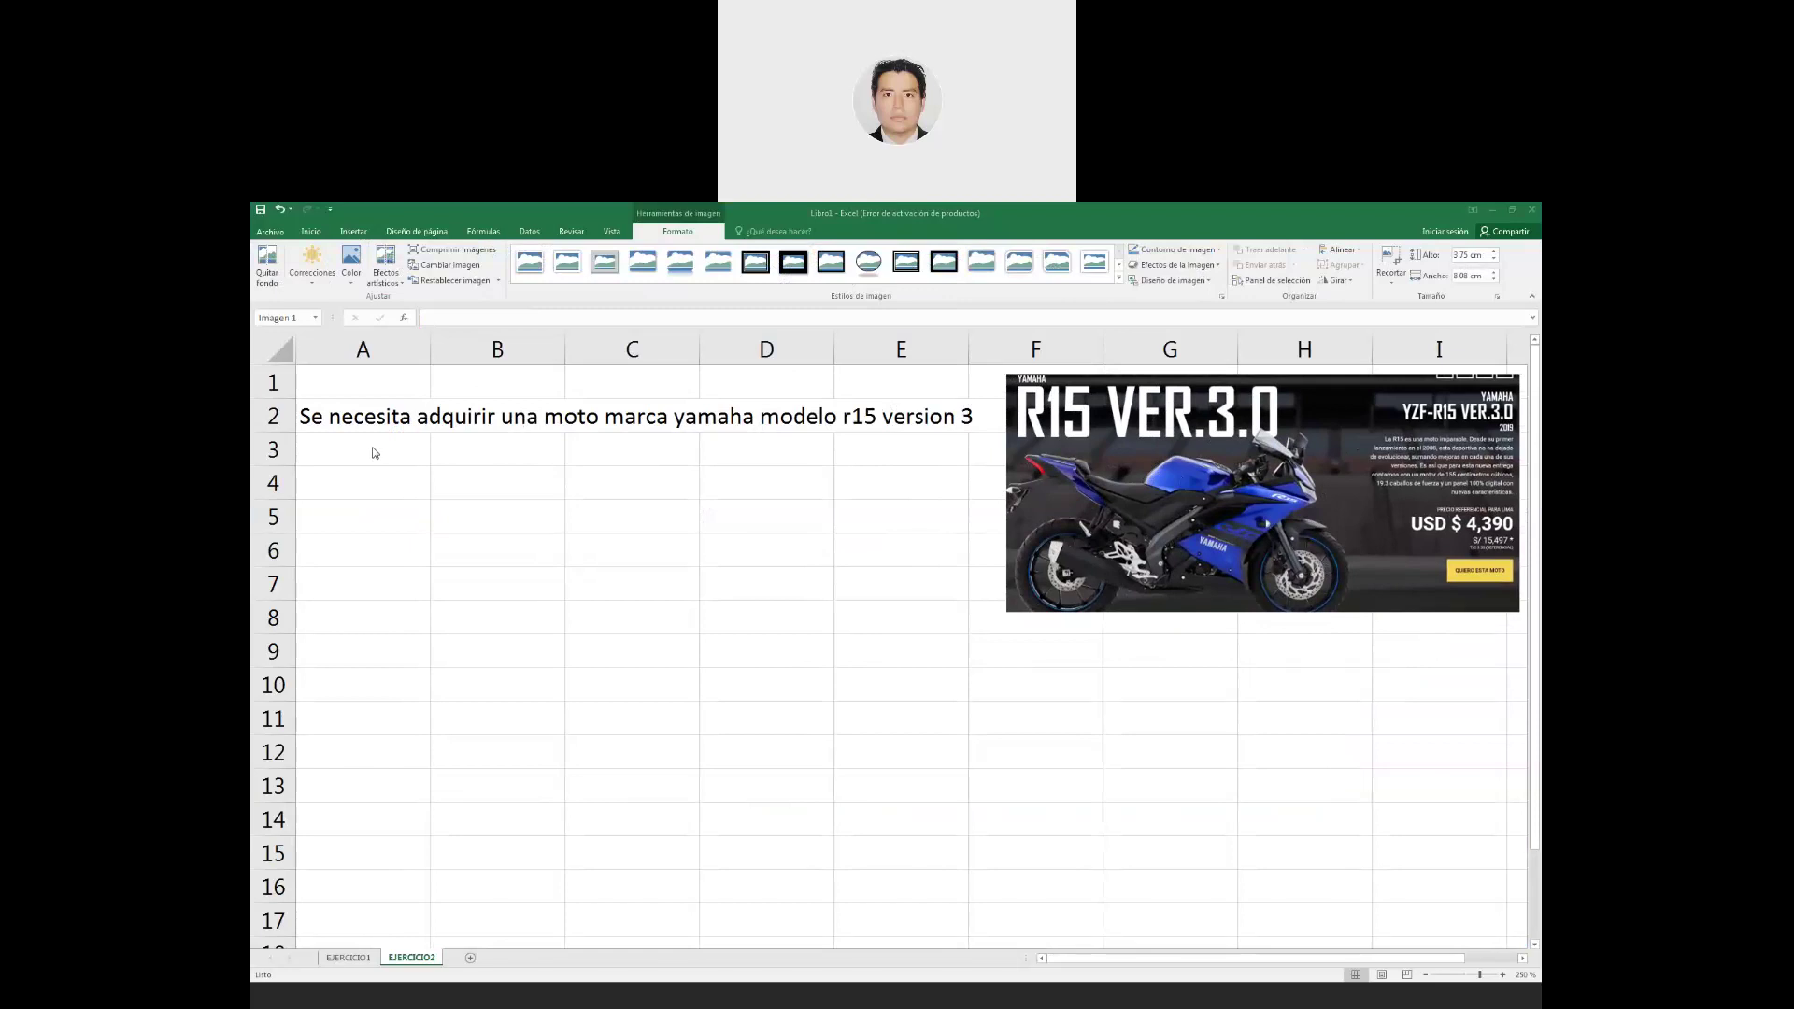
{"action": "left_click", "coordinate": [496, 452]}
{"action": "left_click", "coordinate": [337, 449]}
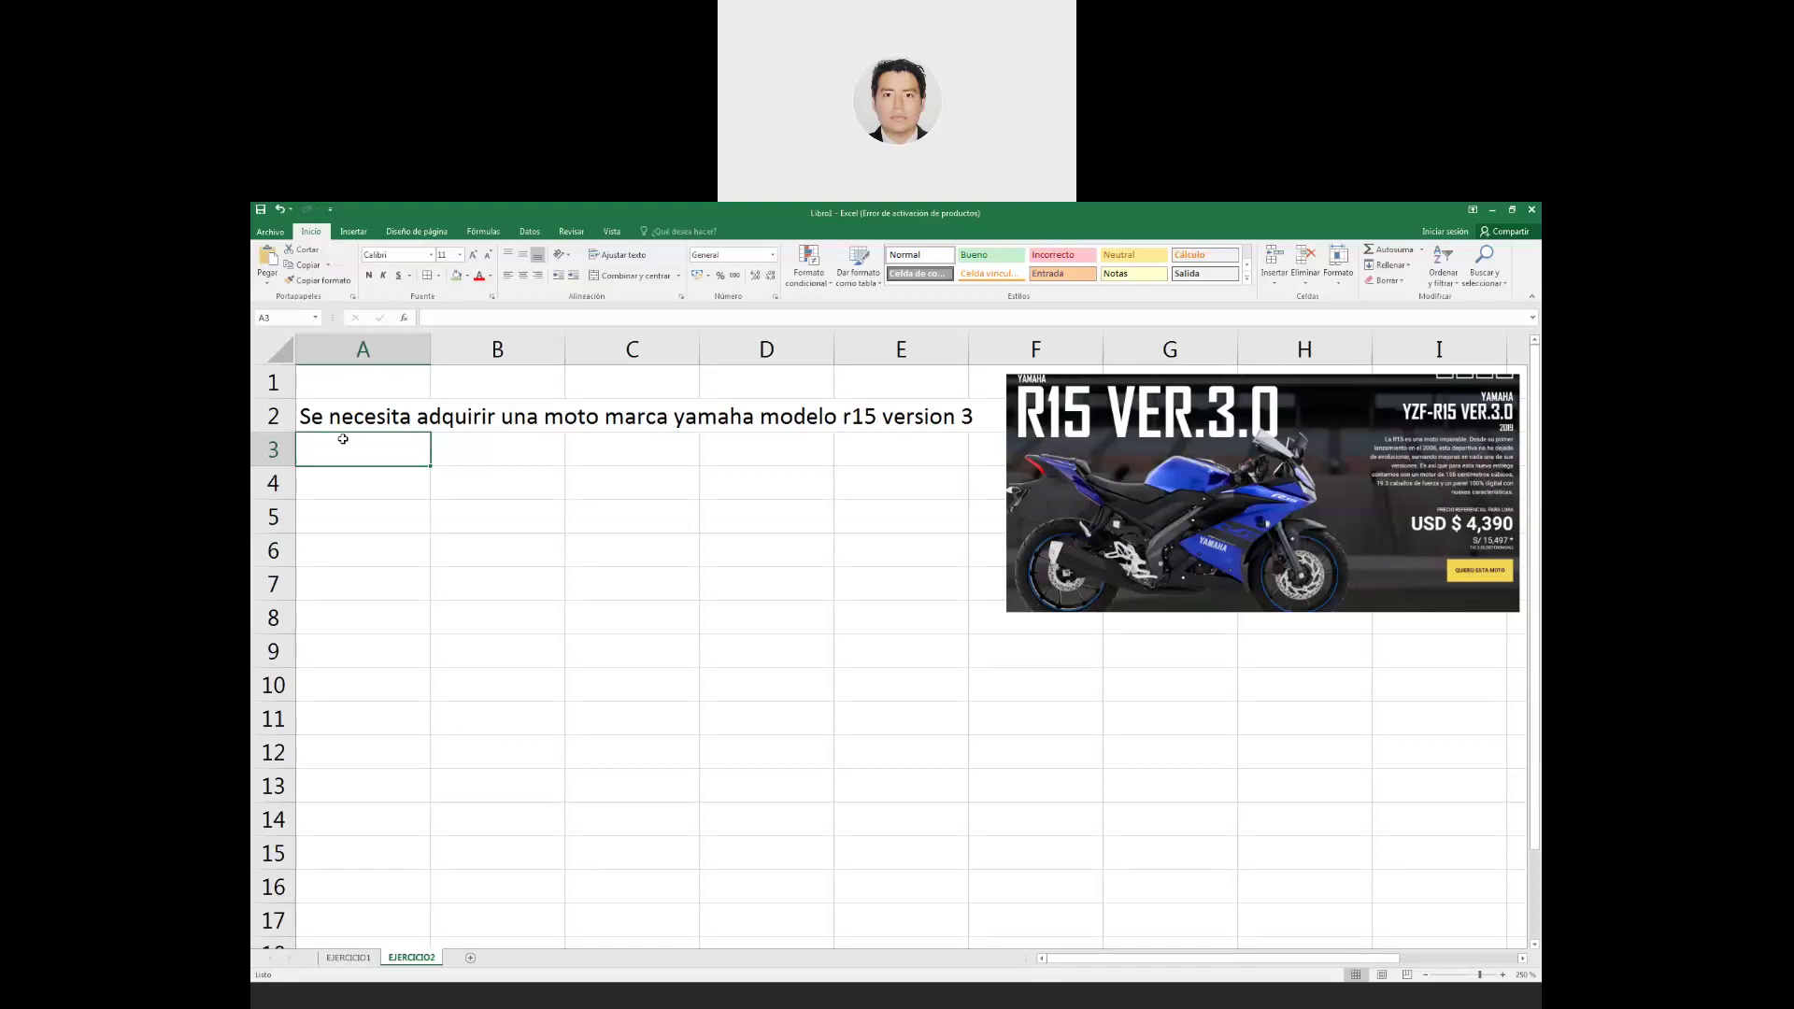
Continue the statement in A3 and A4, ending with 'tabla de amortizacion'.
{"action": "type", "text": "en una di"}
{"action": "key", "text": "BackSpace"}
{"action": "key", "text": "BackSpace"}
{"action": "type", "text": "identidad finaciera"}
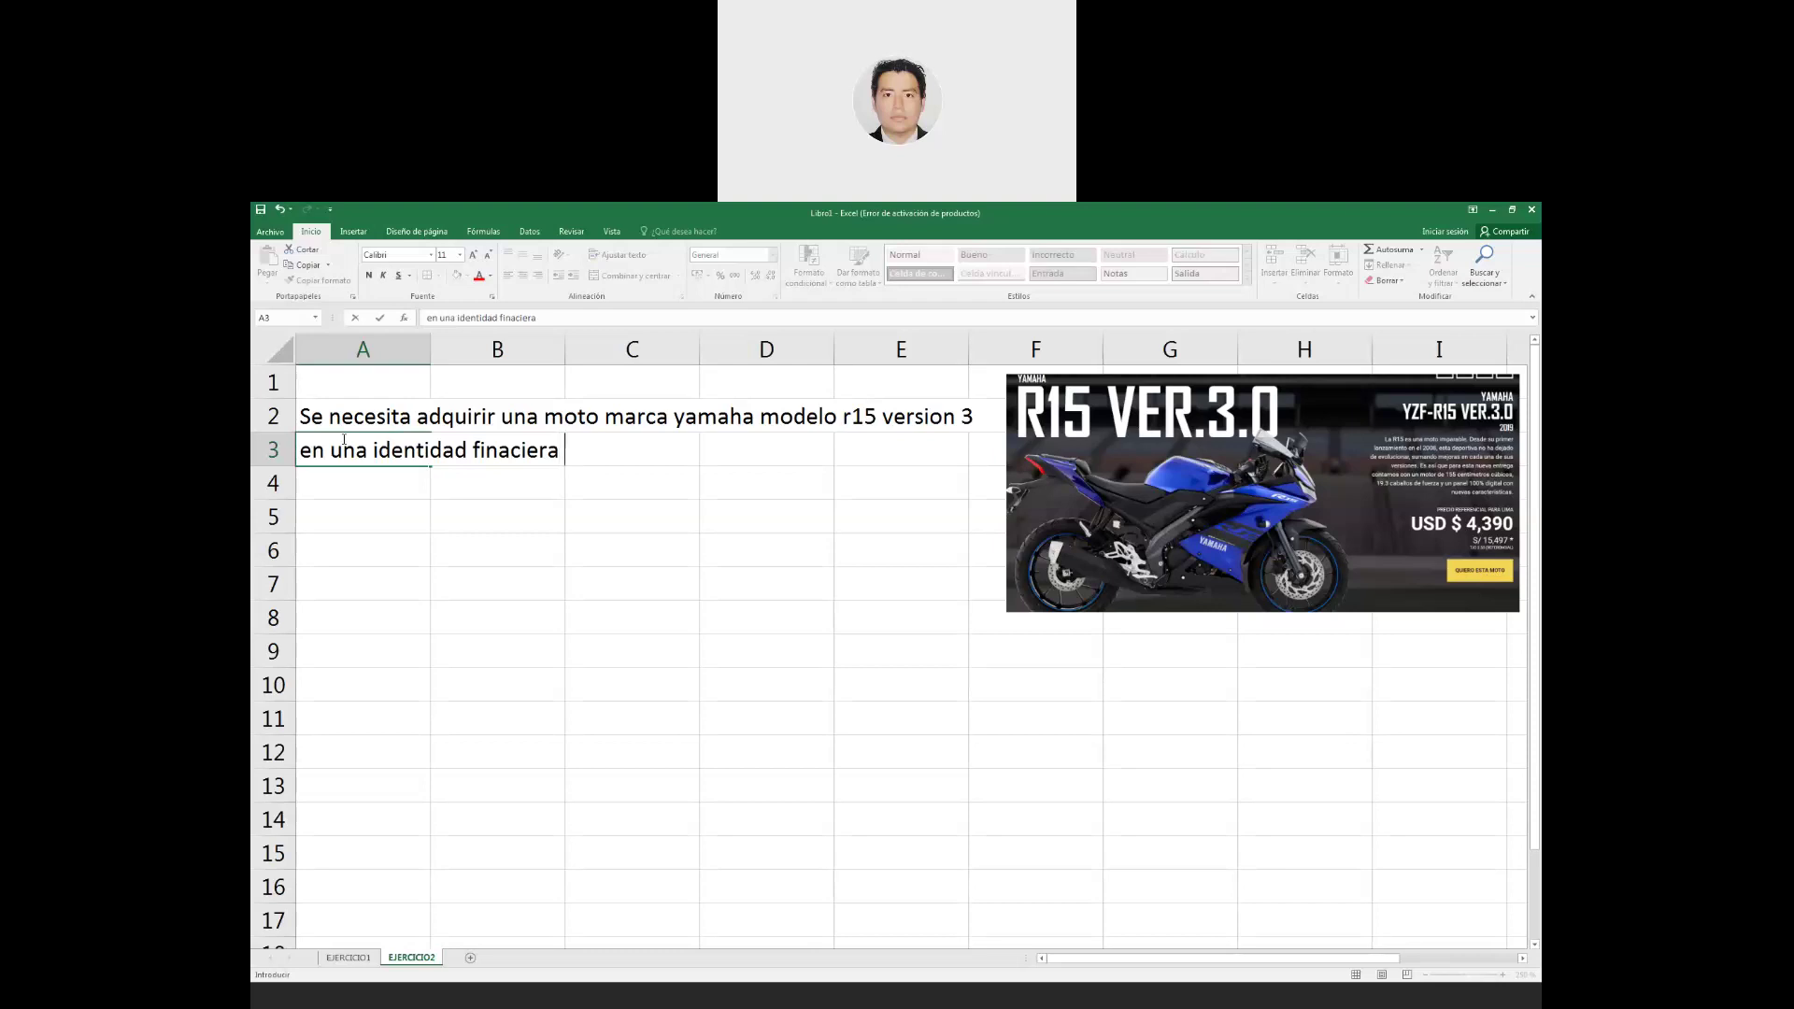
{"action": "type", "text": "por lo tanto tenemos que desarrollar una"}
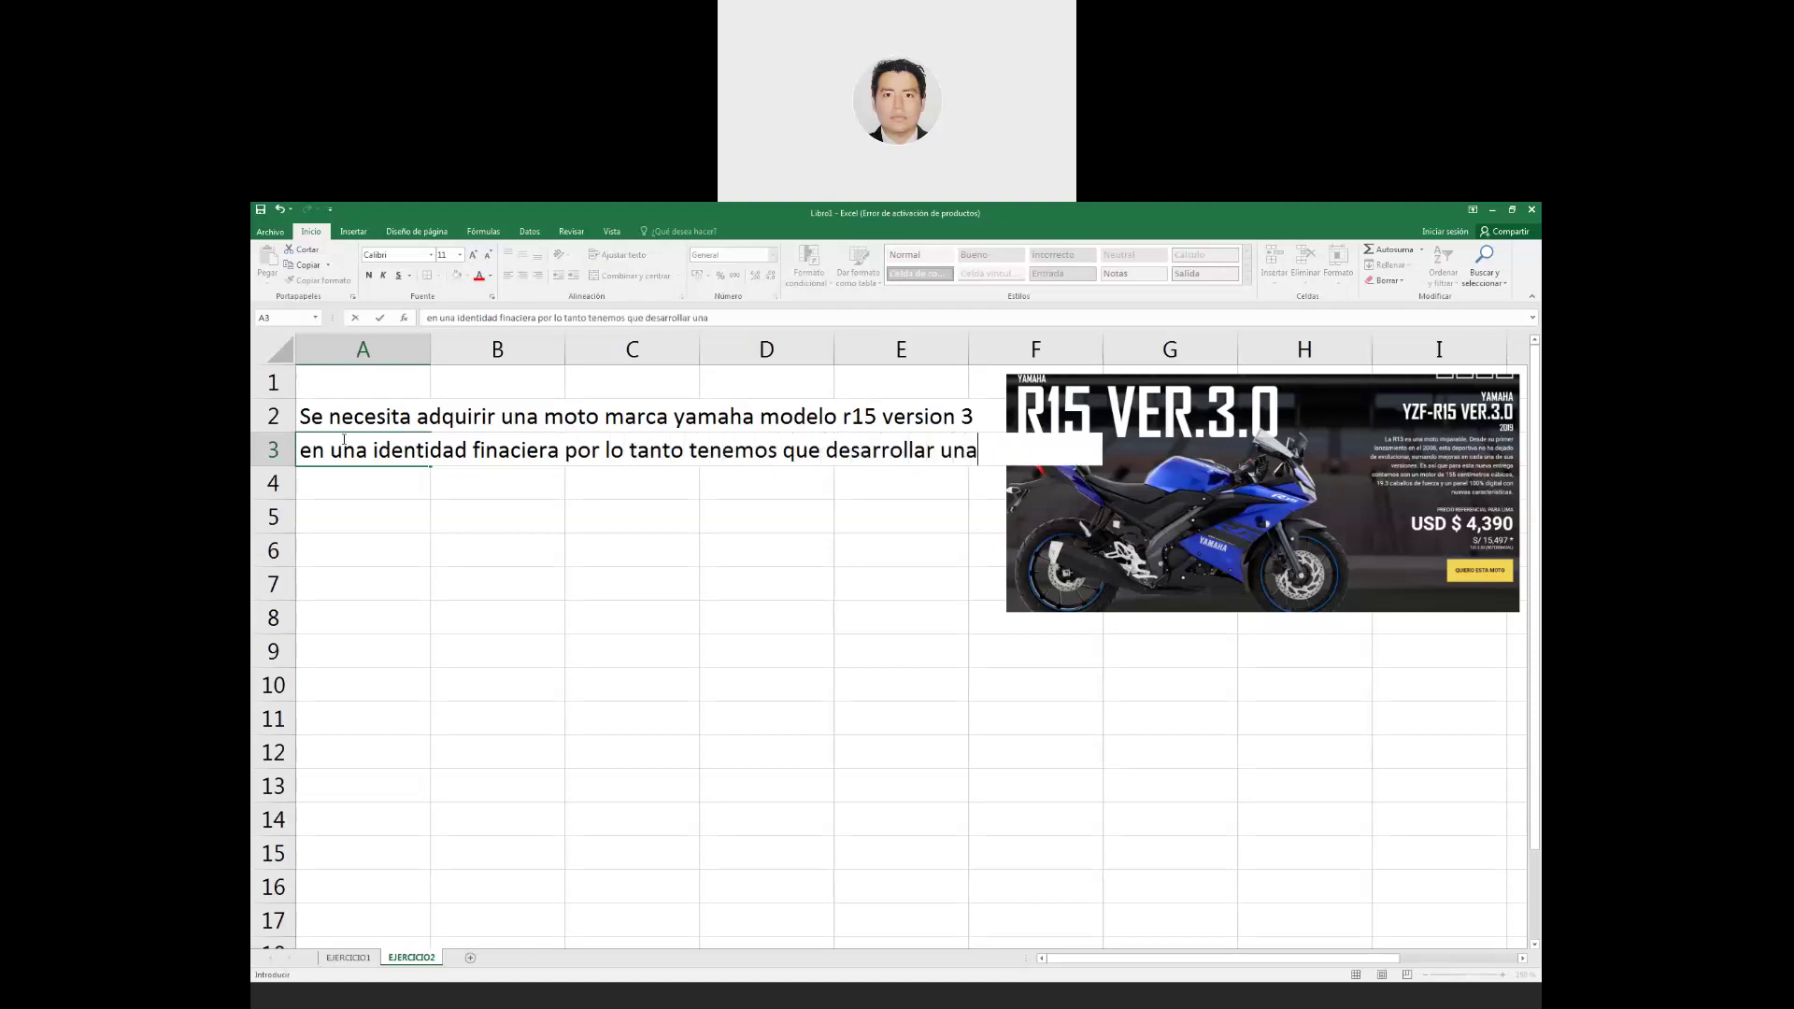
{"action": "key", "text": "Return"}
{"action": "type", "text": "tabla de amortizacion"}
{"action": "key", "text": "Return"}
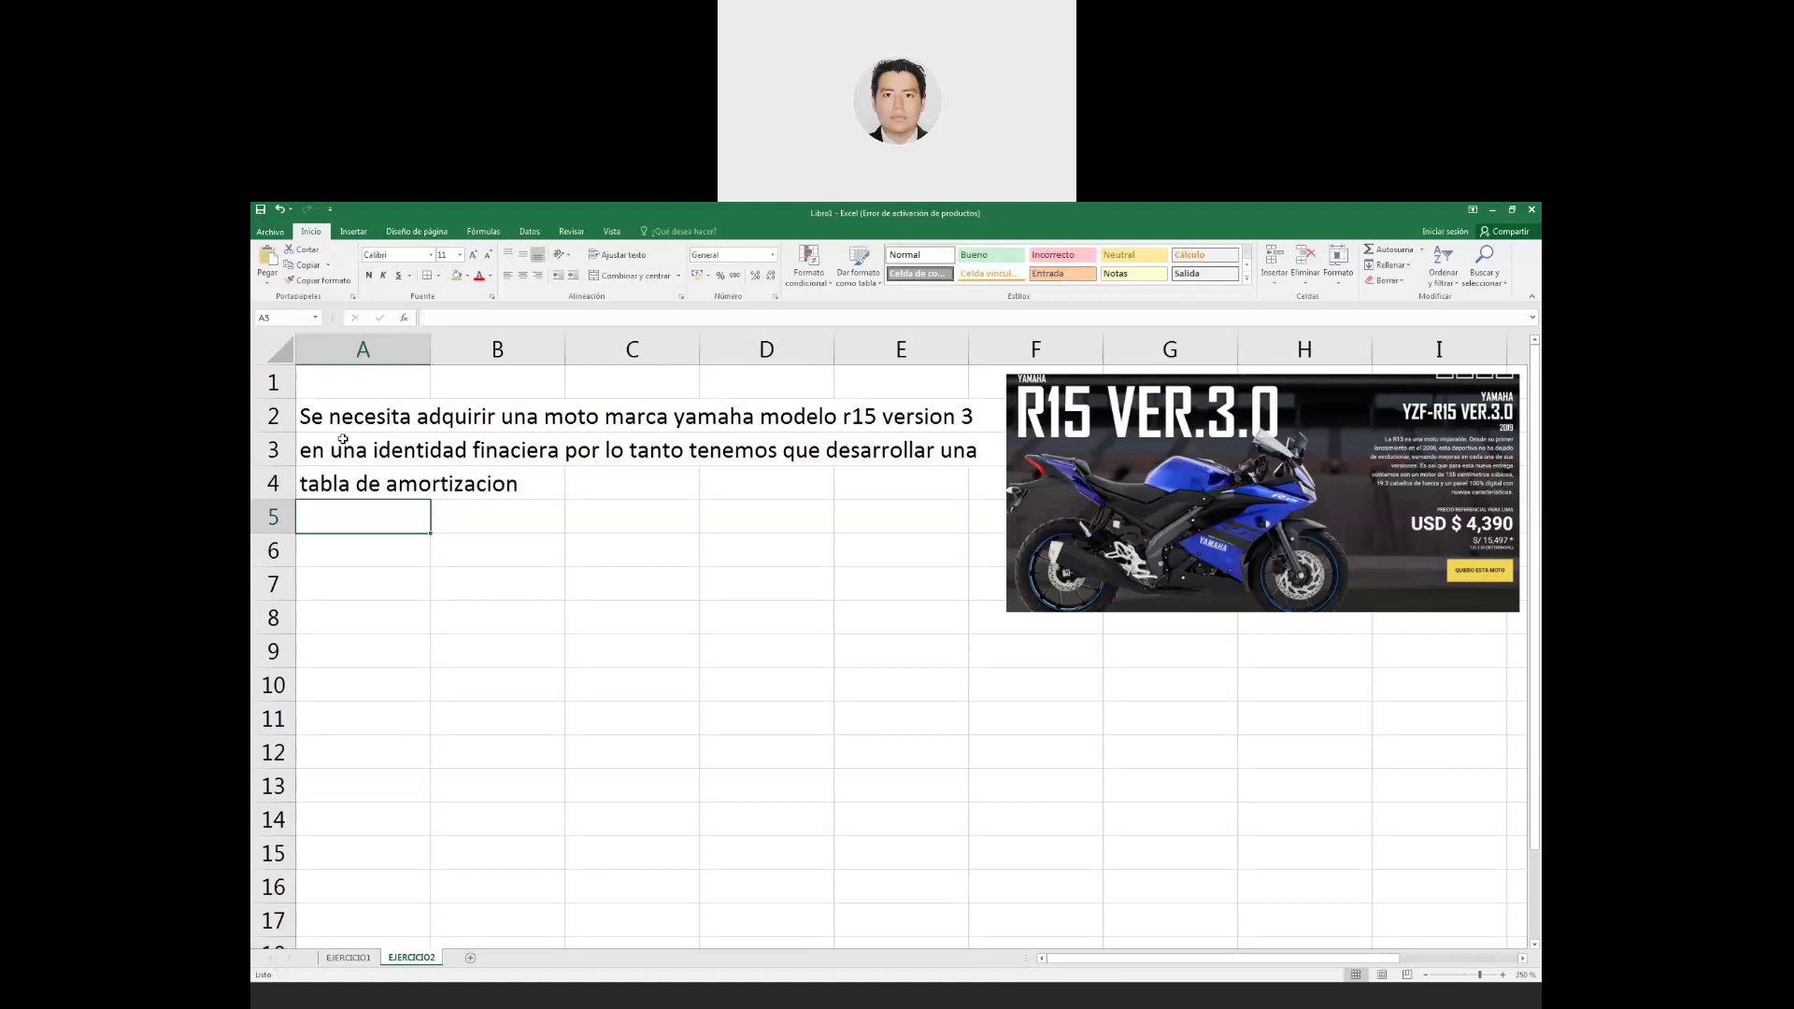
Add the label 'monto prestado' in A6.
{"action": "key", "text": "Down"}
{"action": "key", "text": "Down"}
{"action": "key", "text": "Up"}
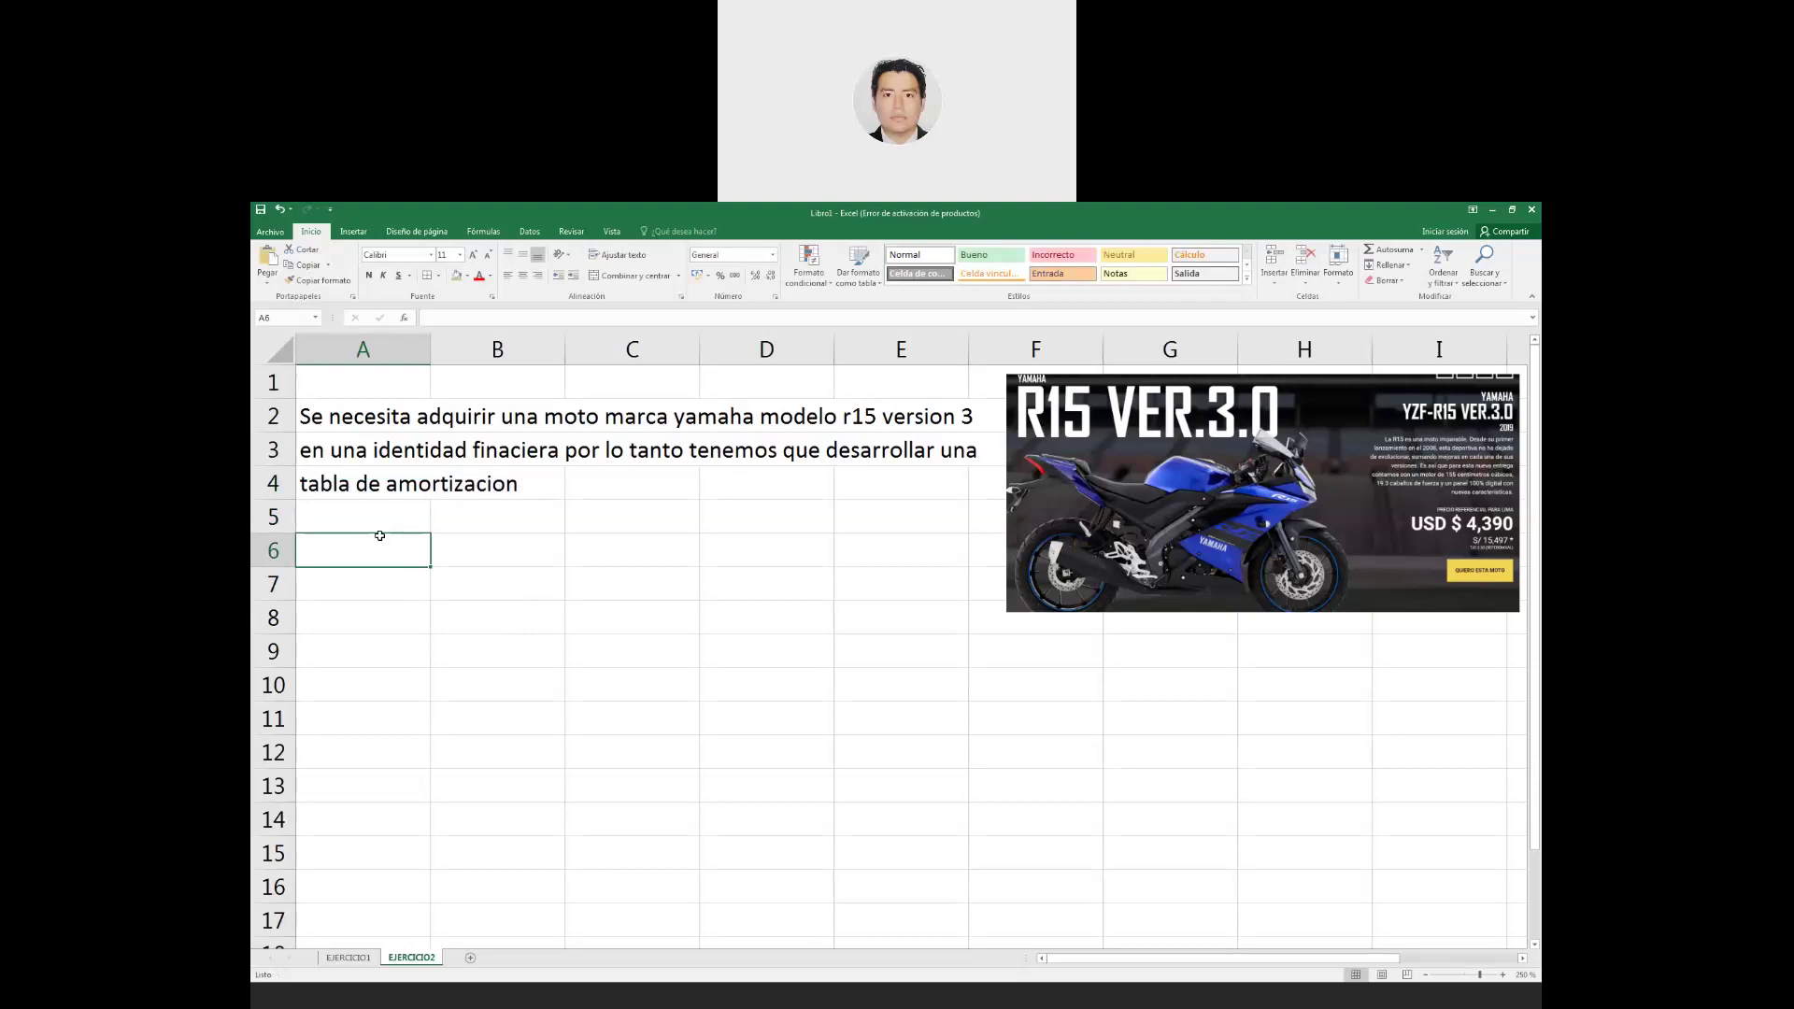
{"action": "type", "text": "monto prestado"}
{"action": "key", "text": "Return"}
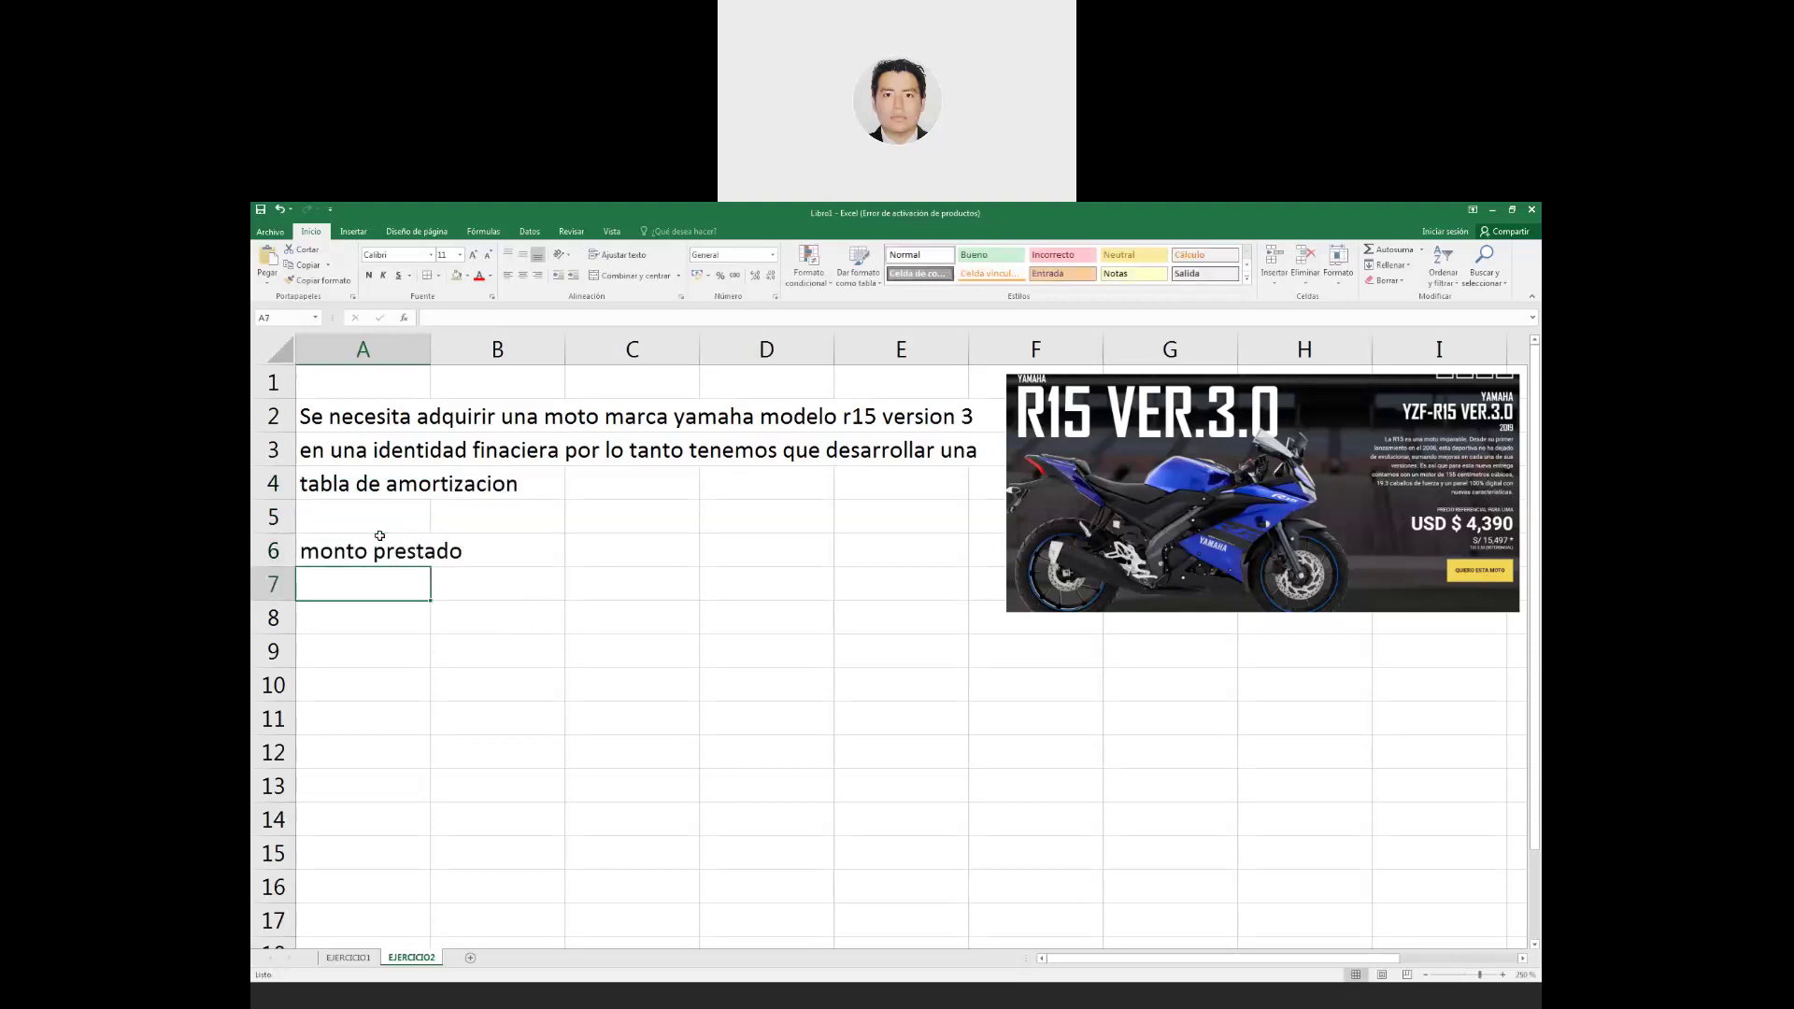
Widen column A and move the motorcycle picture left toward the text.
{"action": "left_click_drag", "start_coordinate": [431, 350], "coordinate": [494, 349]}
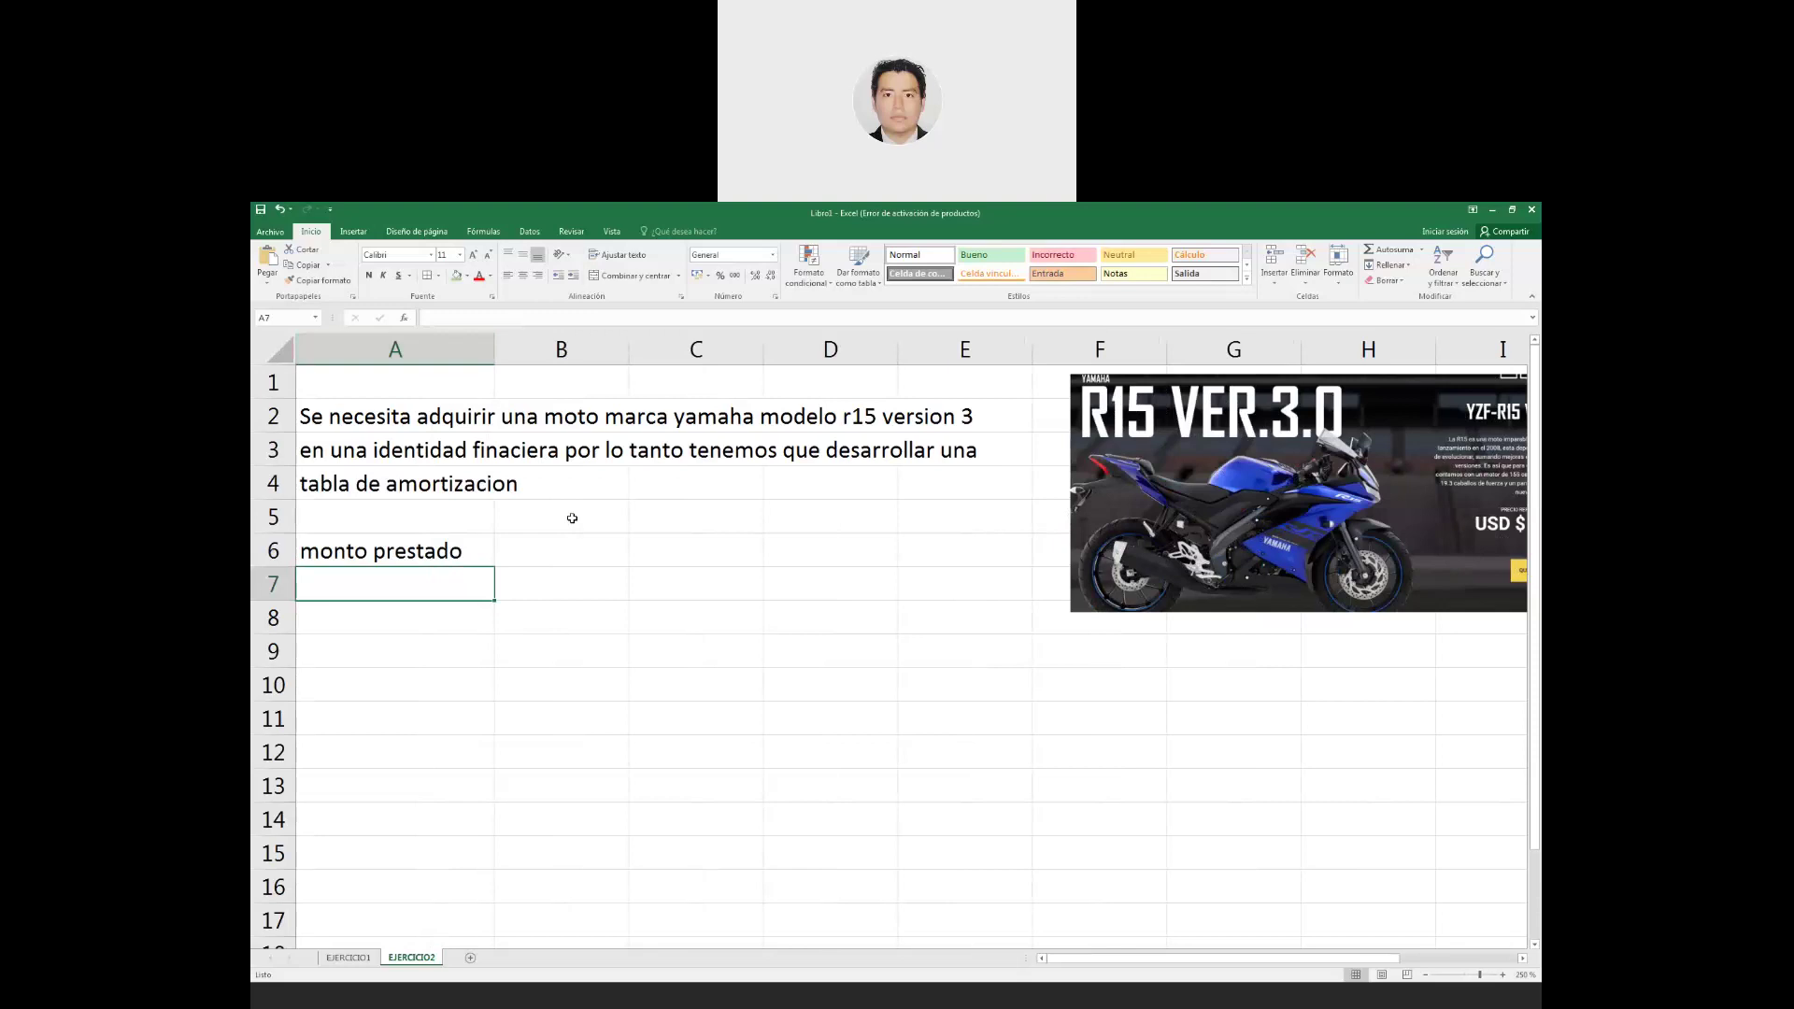
{"action": "key", "text": "Right"}
{"action": "left_click_drag", "start_coordinate": [1169, 483], "coordinate": [1095, 489]}
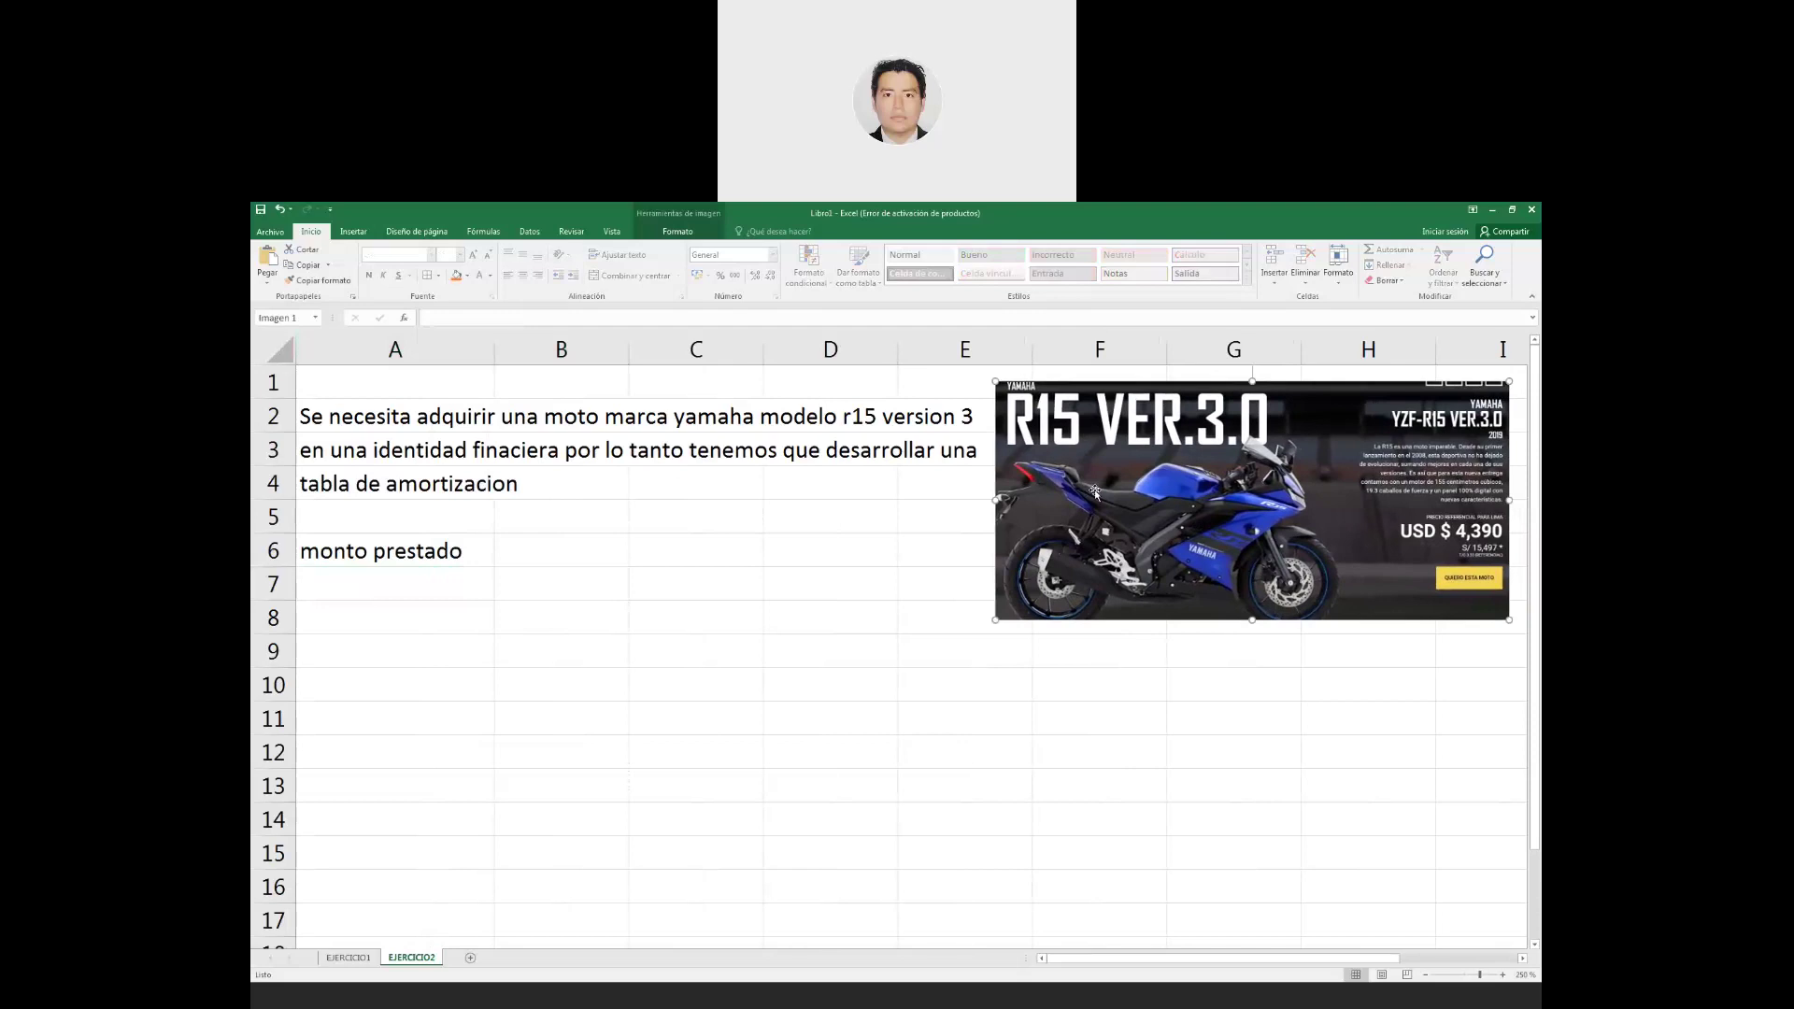
Enter 18000 in B6 and format it as currency, S/. 18,000.00.
{"action": "left_click", "coordinate": [537, 561]}
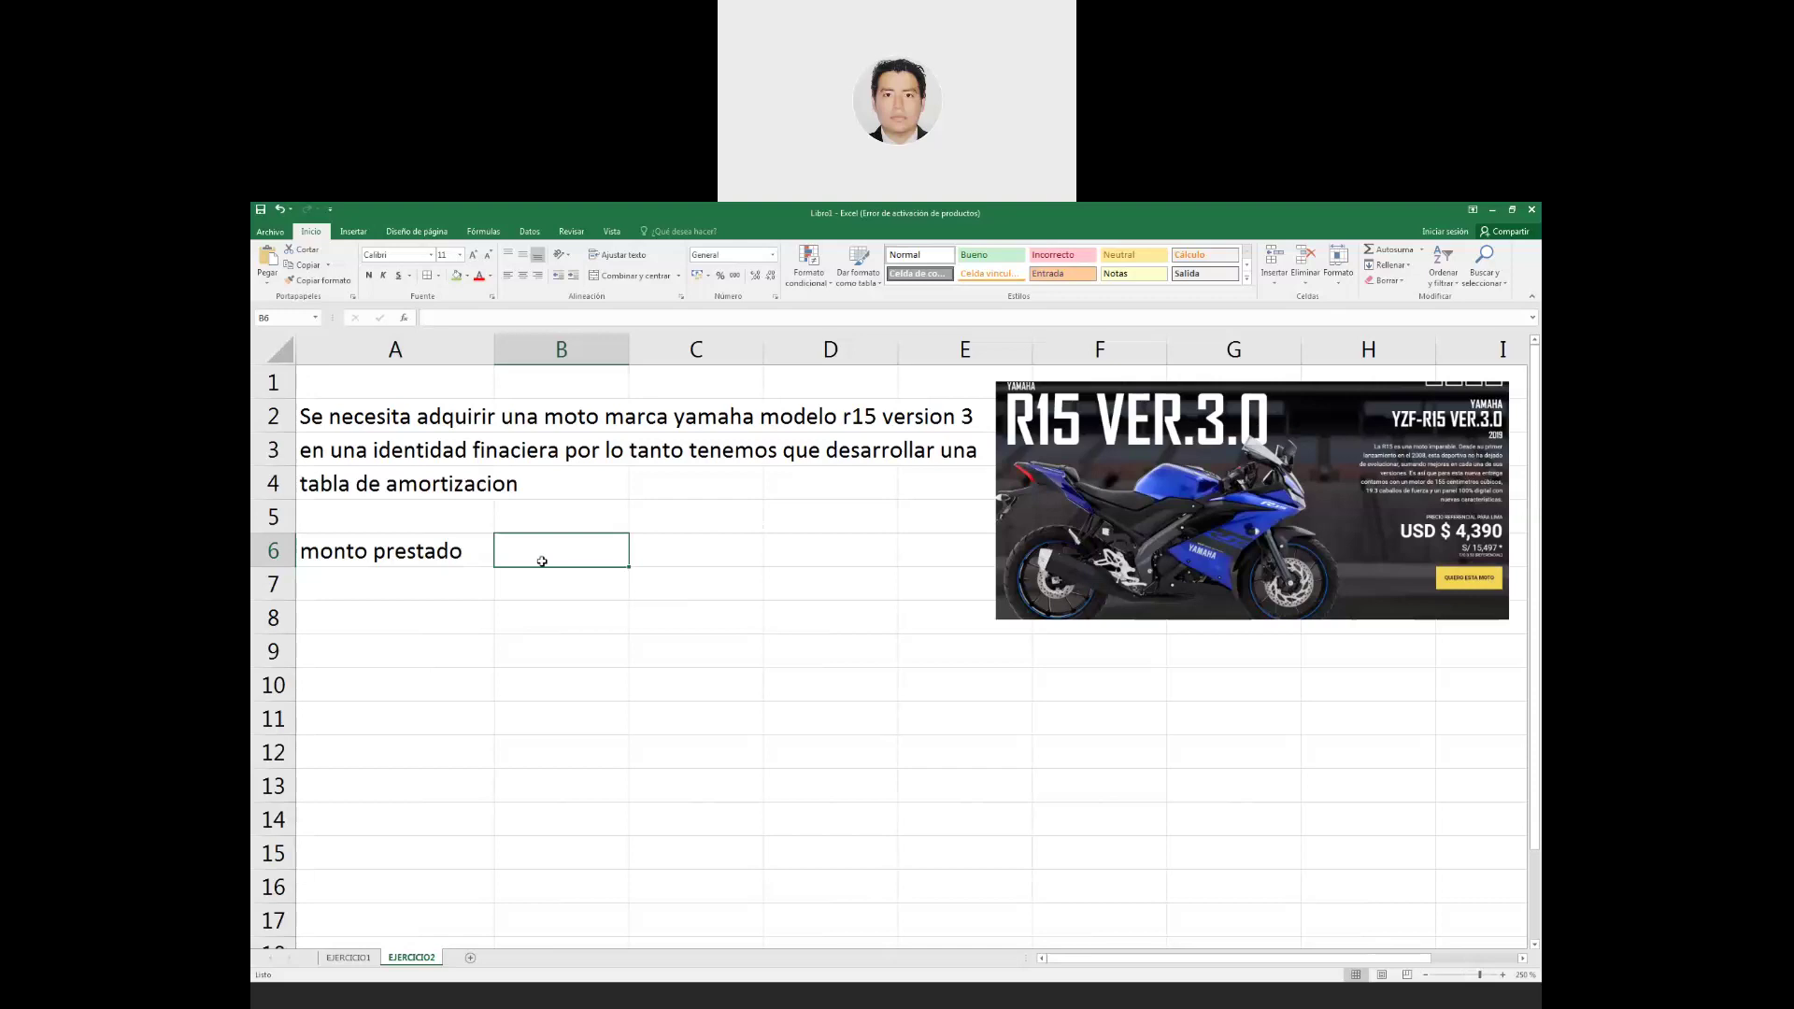
{"action": "type", "text": "18000"}
{"action": "key", "text": "Return"}
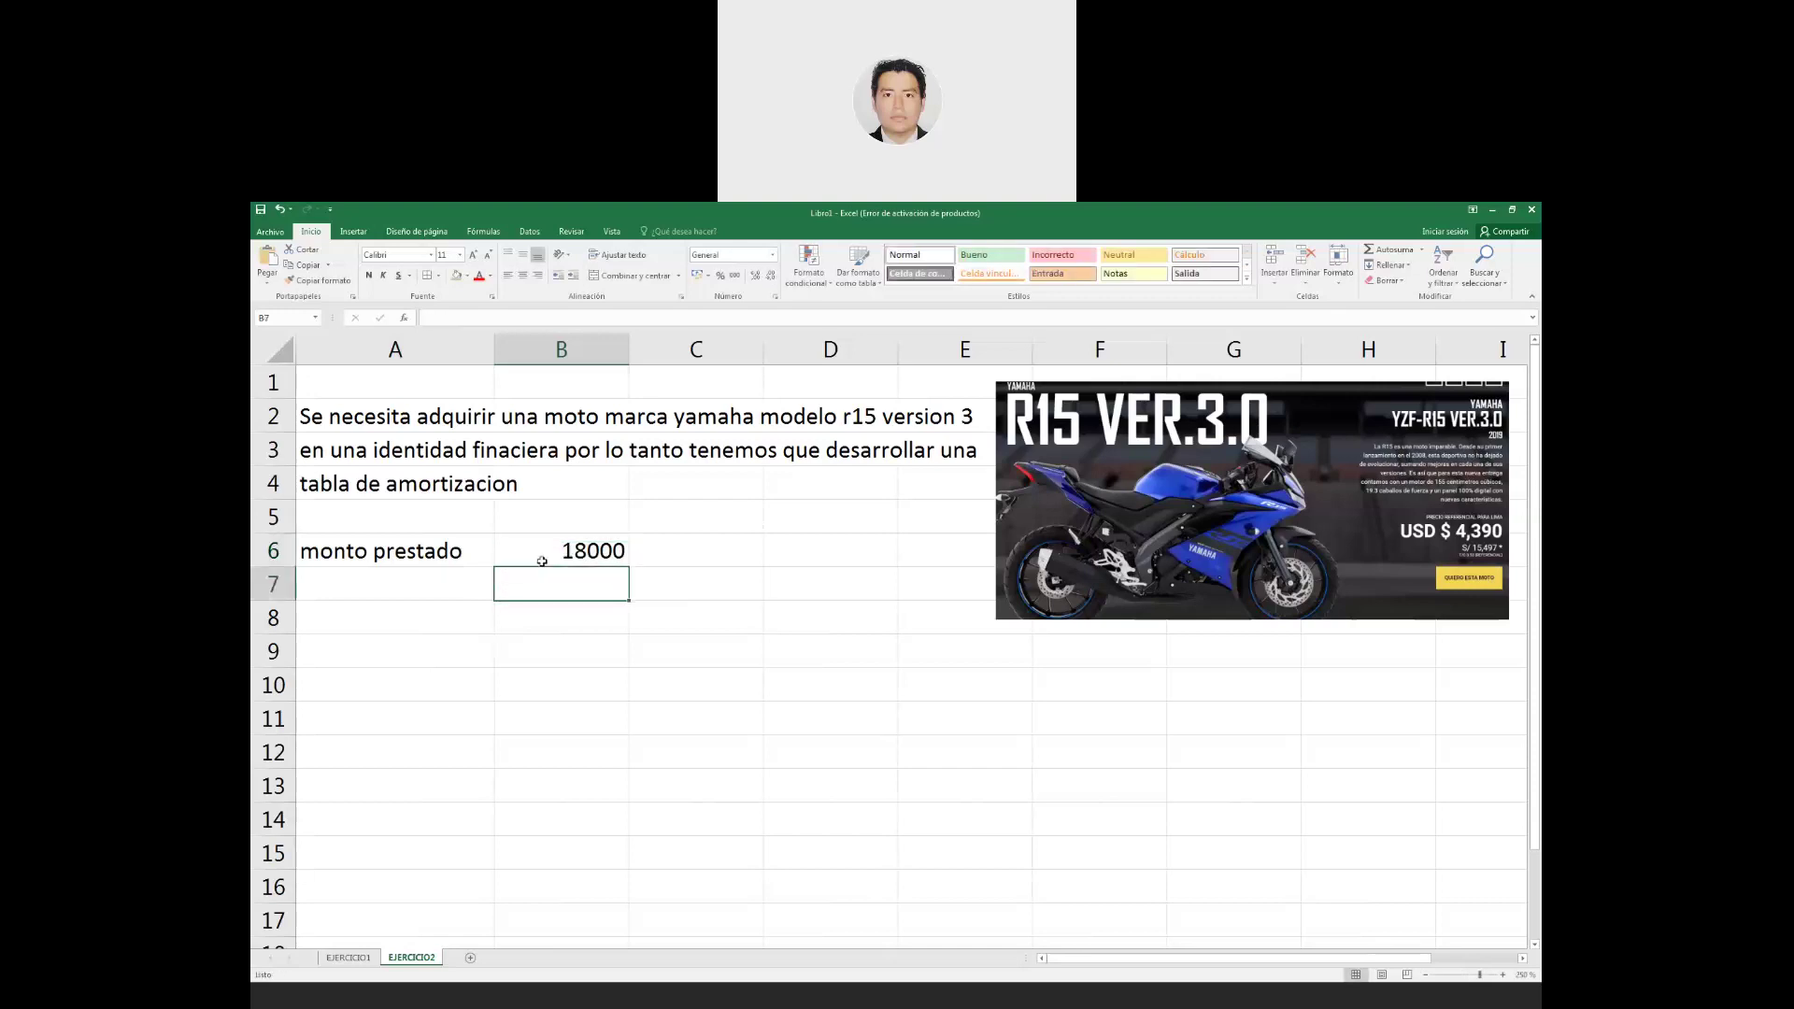
{"action": "left_click", "coordinate": [542, 561]}
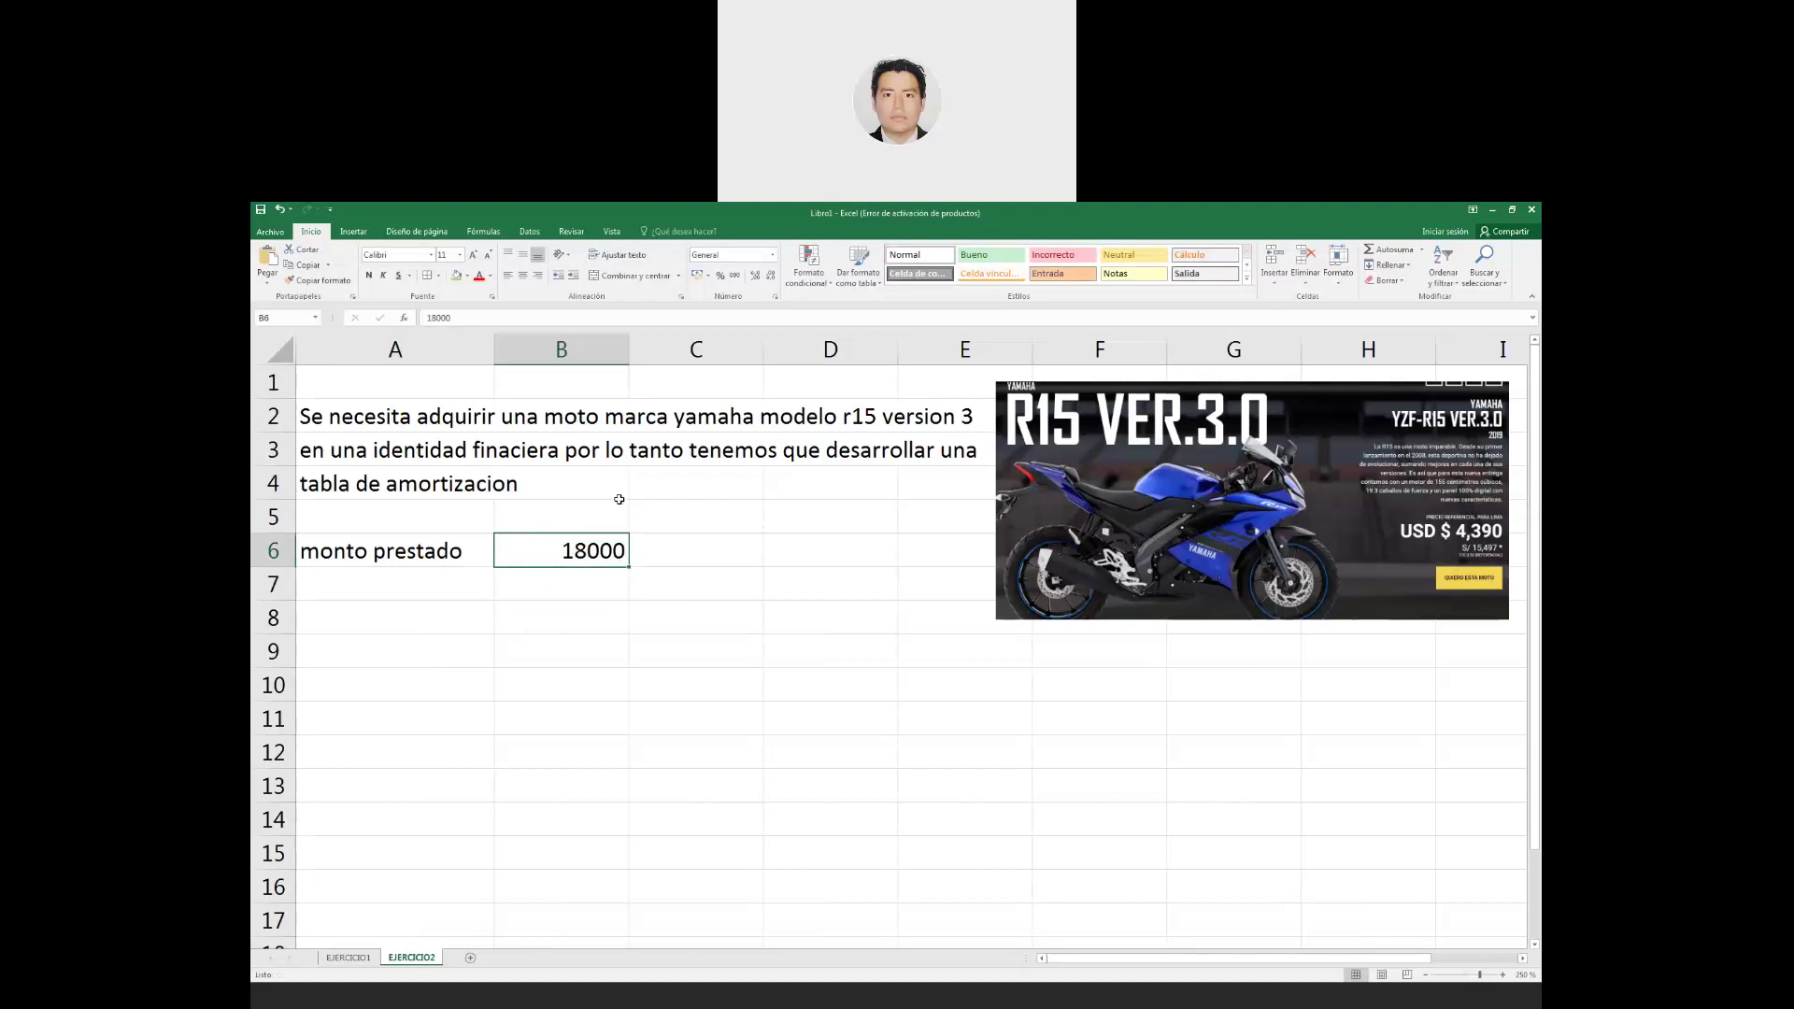
{"action": "left_click", "coordinate": [772, 255]}
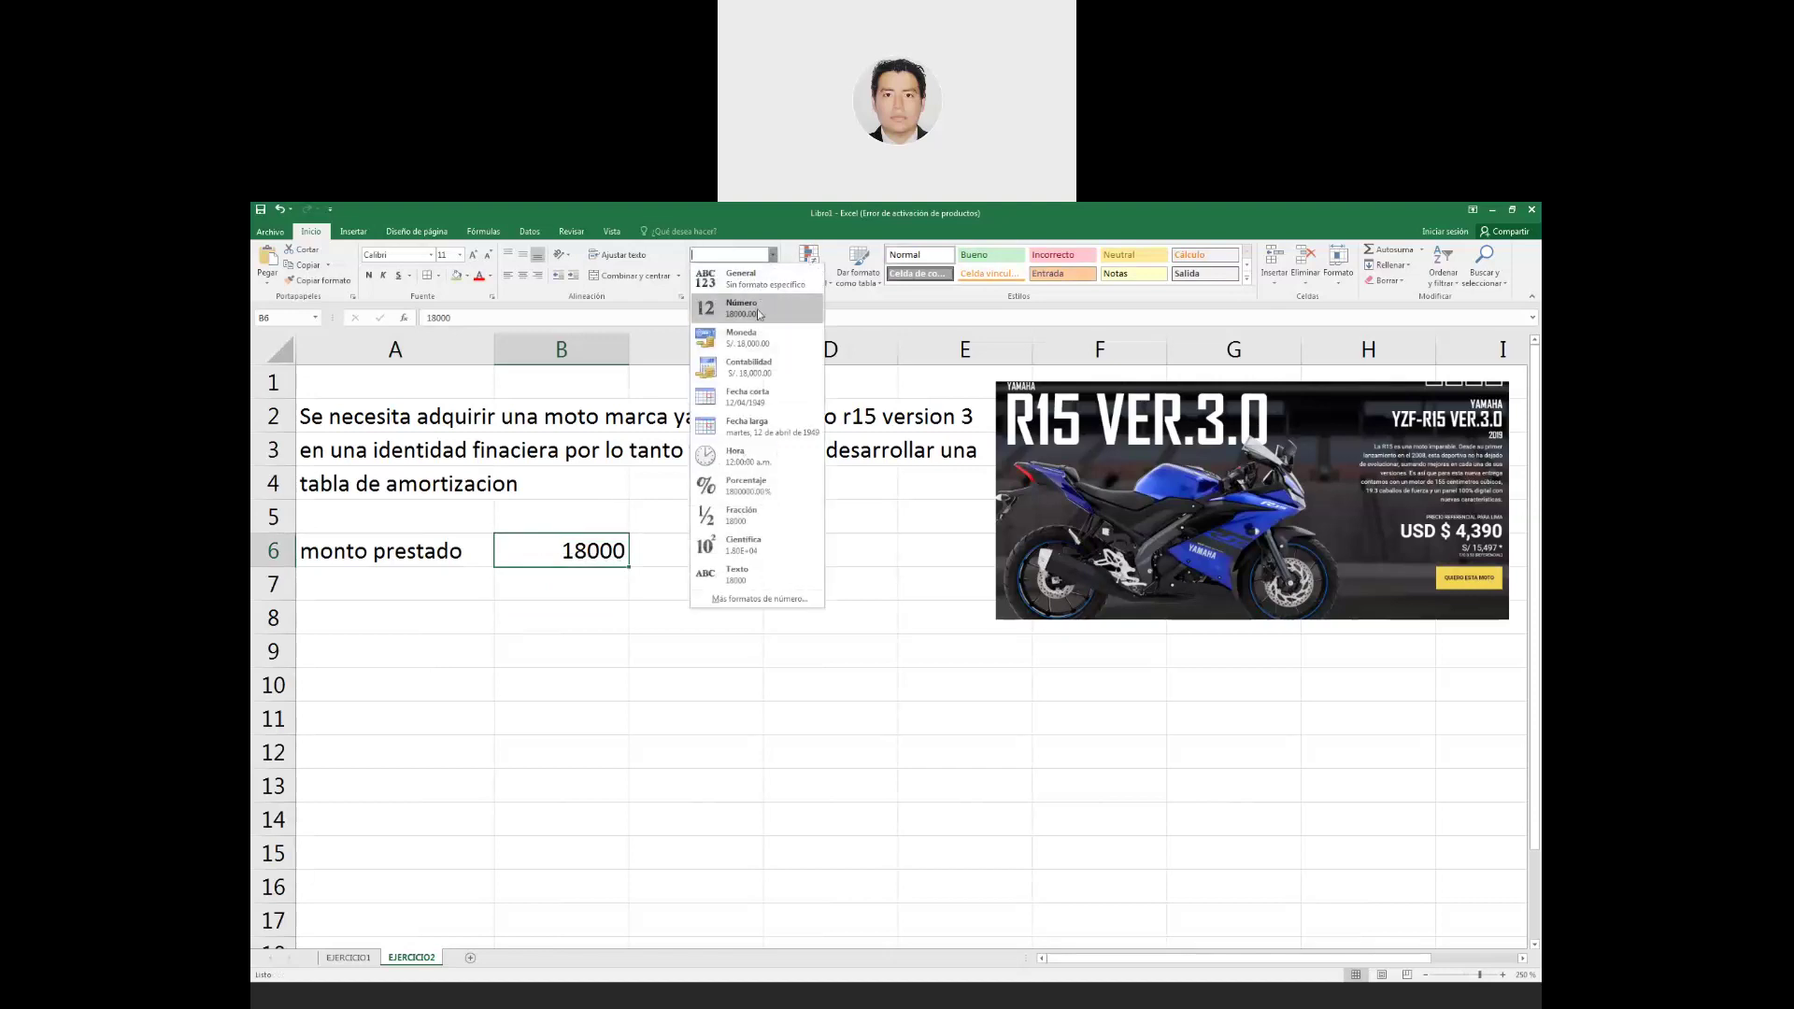
{"action": "left_click", "coordinate": [757, 346]}
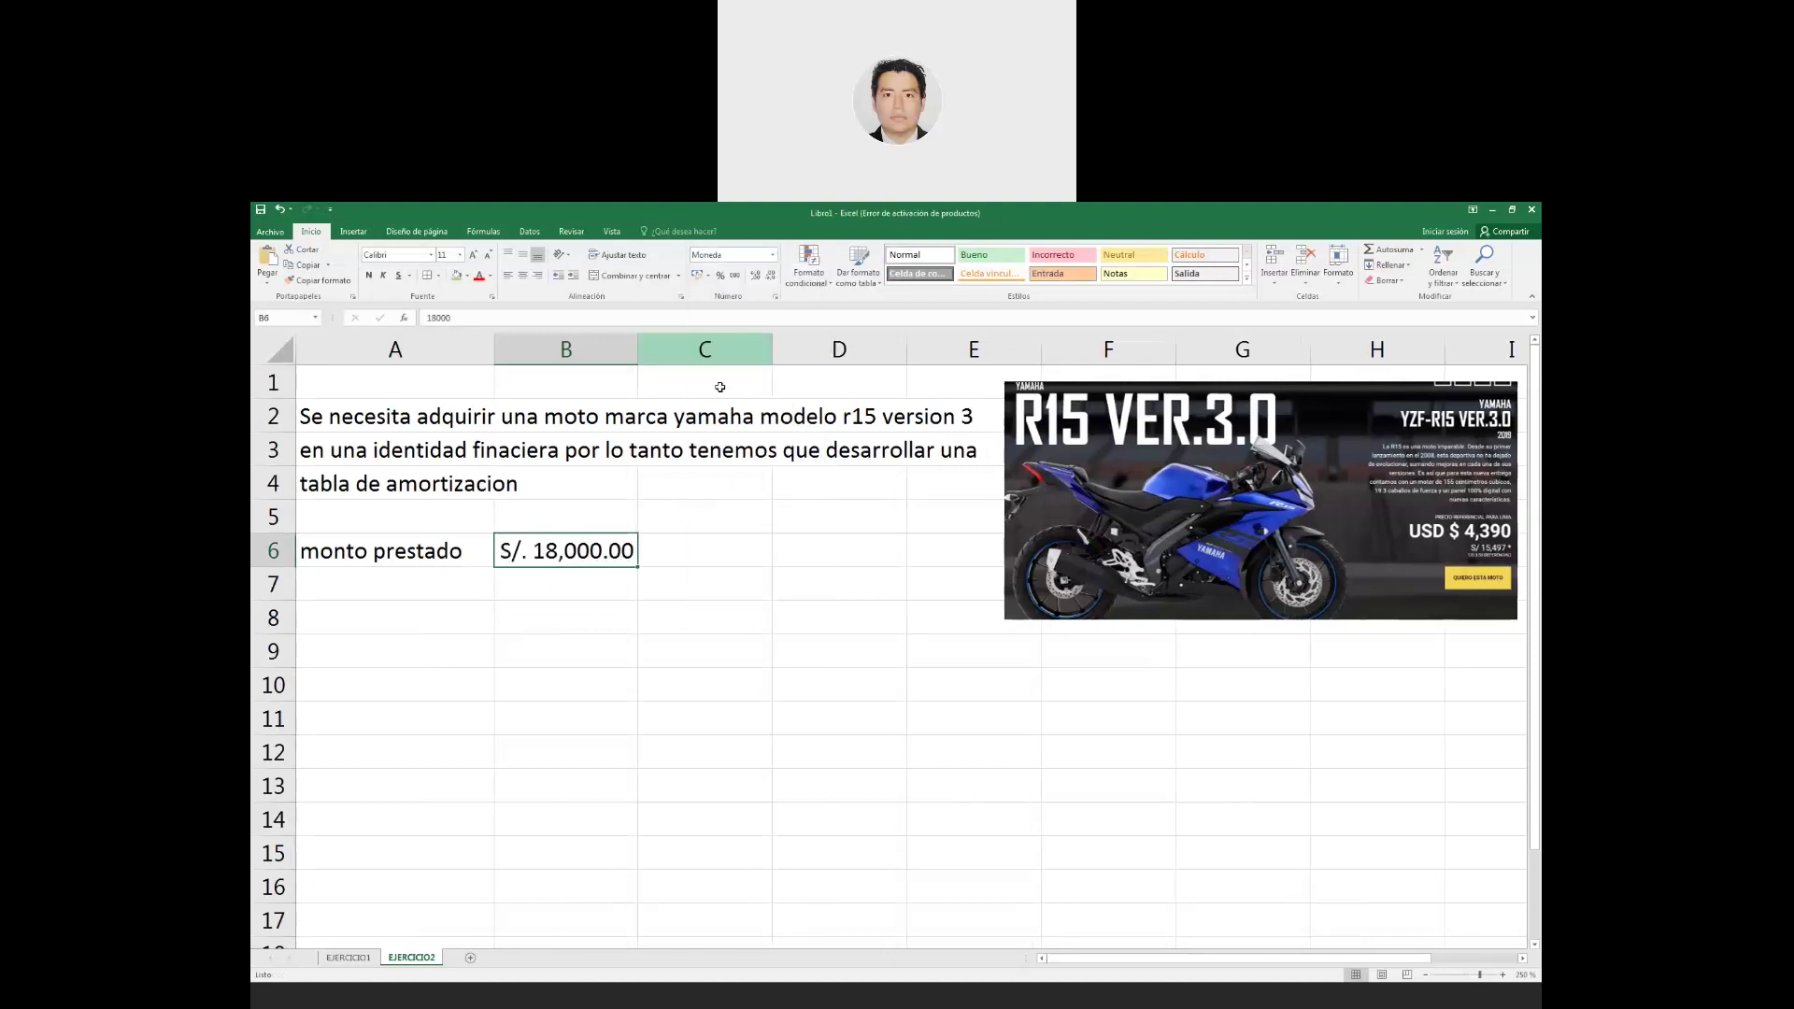
Nudge the motorcycle picture up and left, then move down to cell A8.
{"action": "left_click", "coordinate": [1051, 497]}
{"action": "left_click_drag", "start_coordinate": [1051, 497], "coordinate": [1039, 486]}
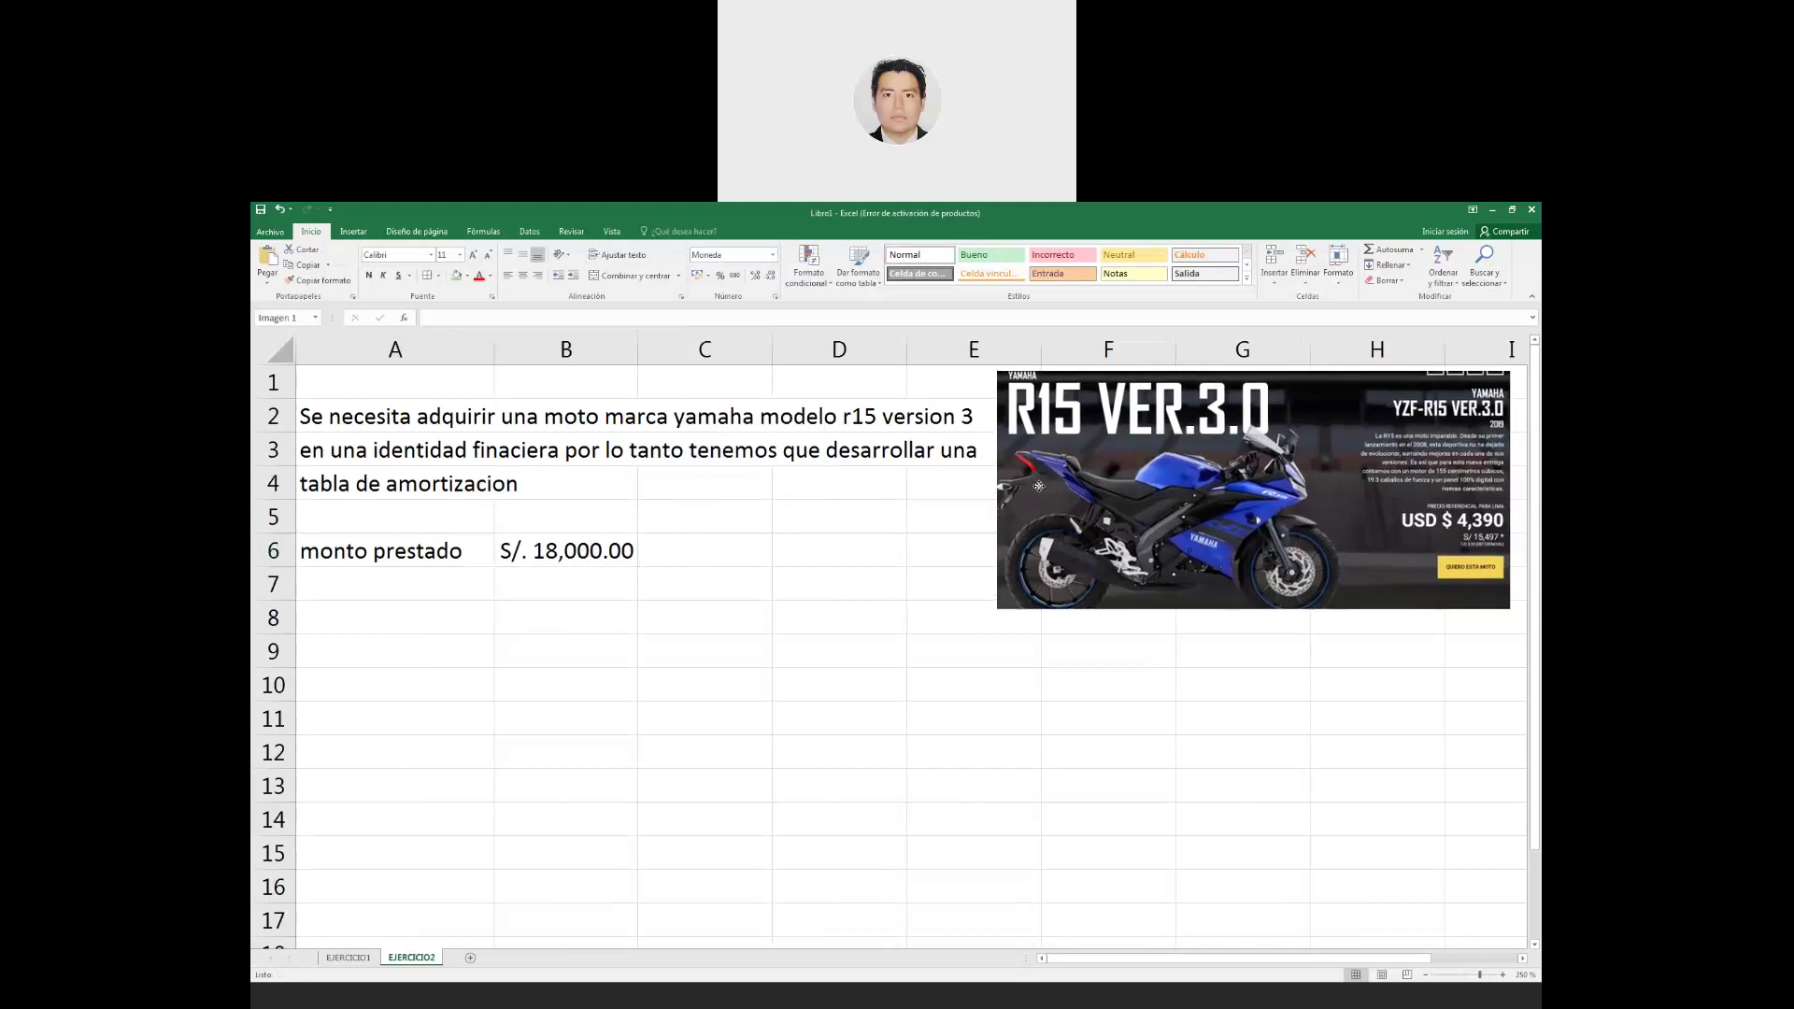
{"action": "left_click", "coordinate": [615, 577]}
{"action": "left_click", "coordinate": [435, 572]}
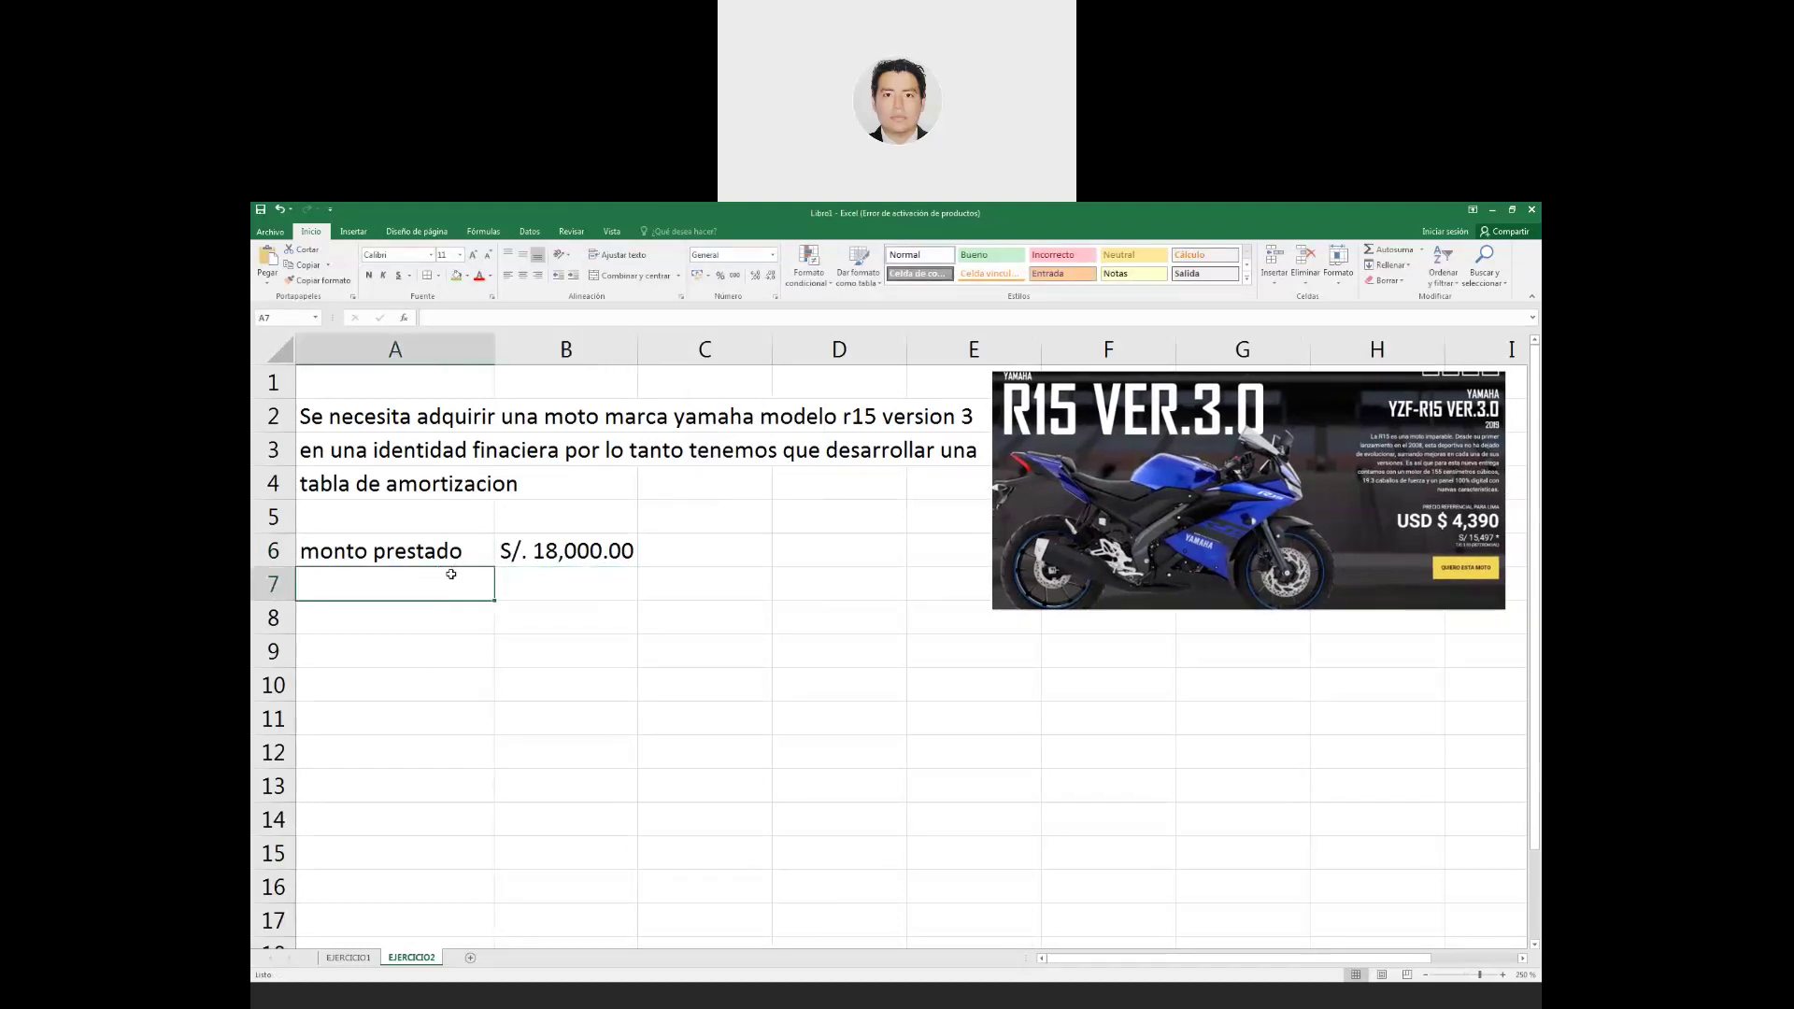
{"action": "key", "text": "Return"}
Add the labels 'tiempo' in A8 and 'interes anual' in A7.
{"action": "type", "text": "tiempo"}
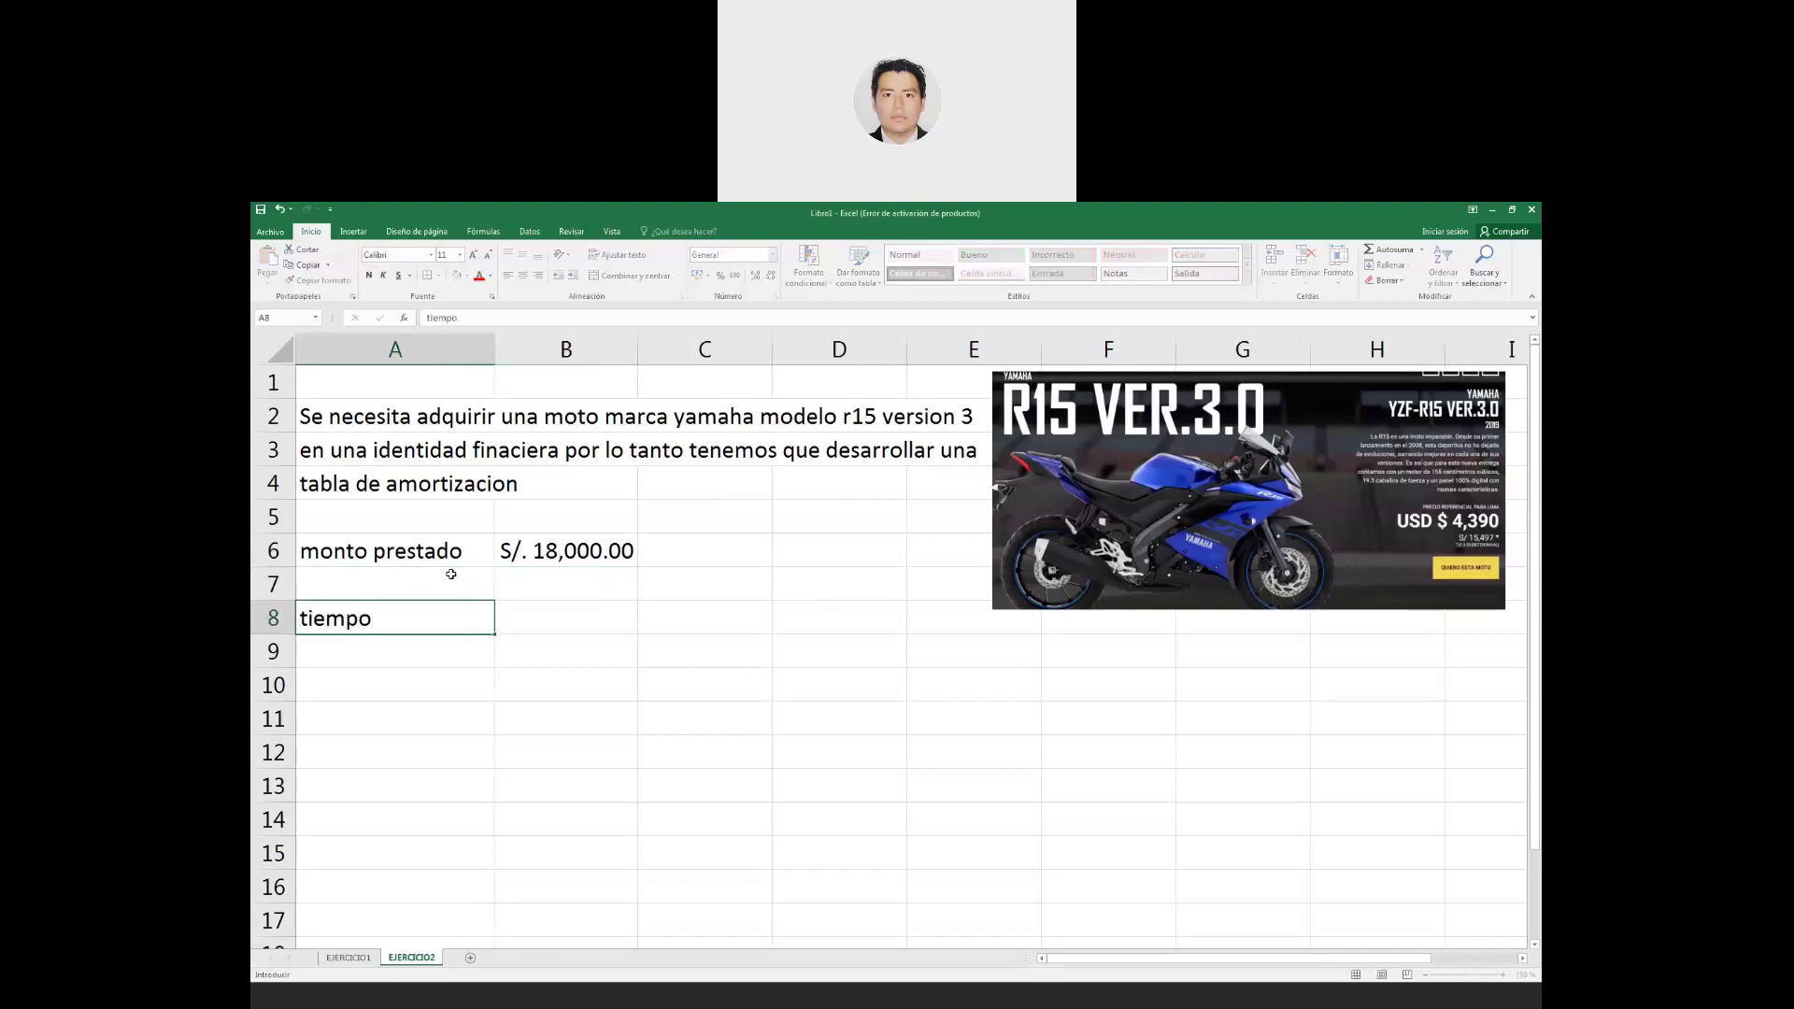
{"action": "key", "text": "Return"}
{"action": "left_click", "coordinate": [451, 574]}
{"action": "type", "text": "interes anual"}
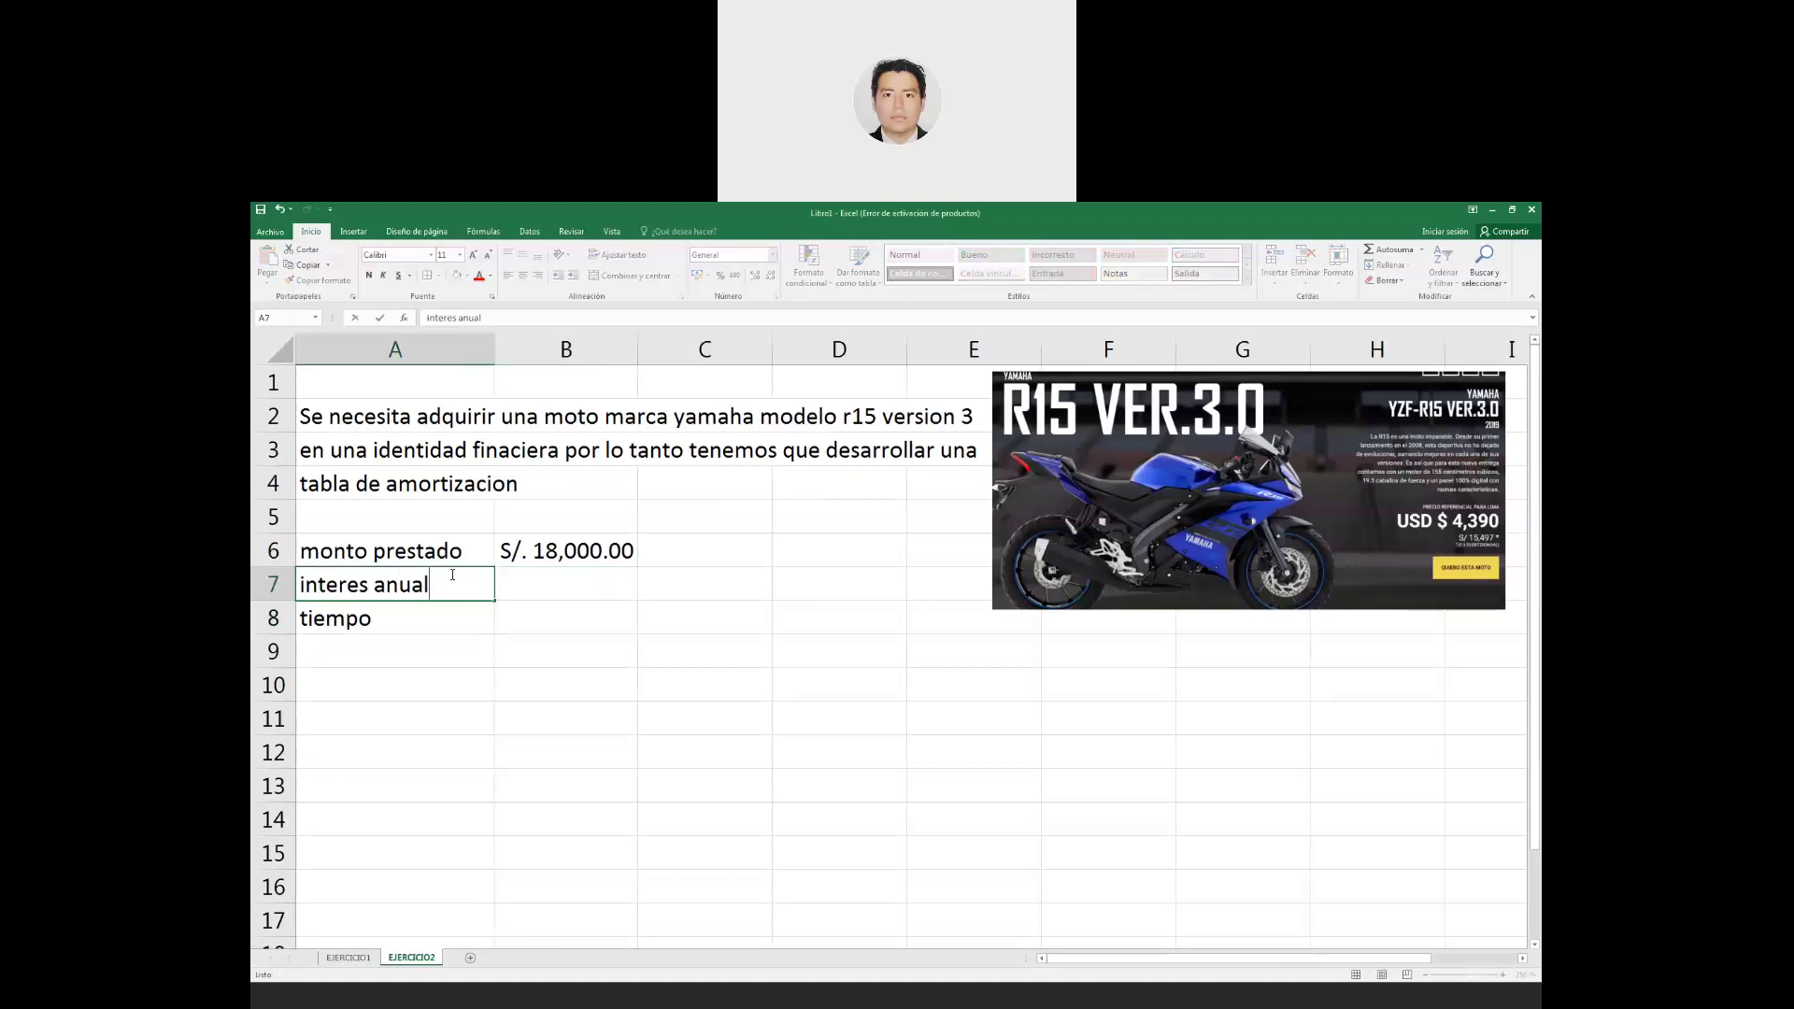
{"action": "key", "text": "Return"}
{"action": "key", "text": "Right"}
{"action": "key", "text": "Up"}
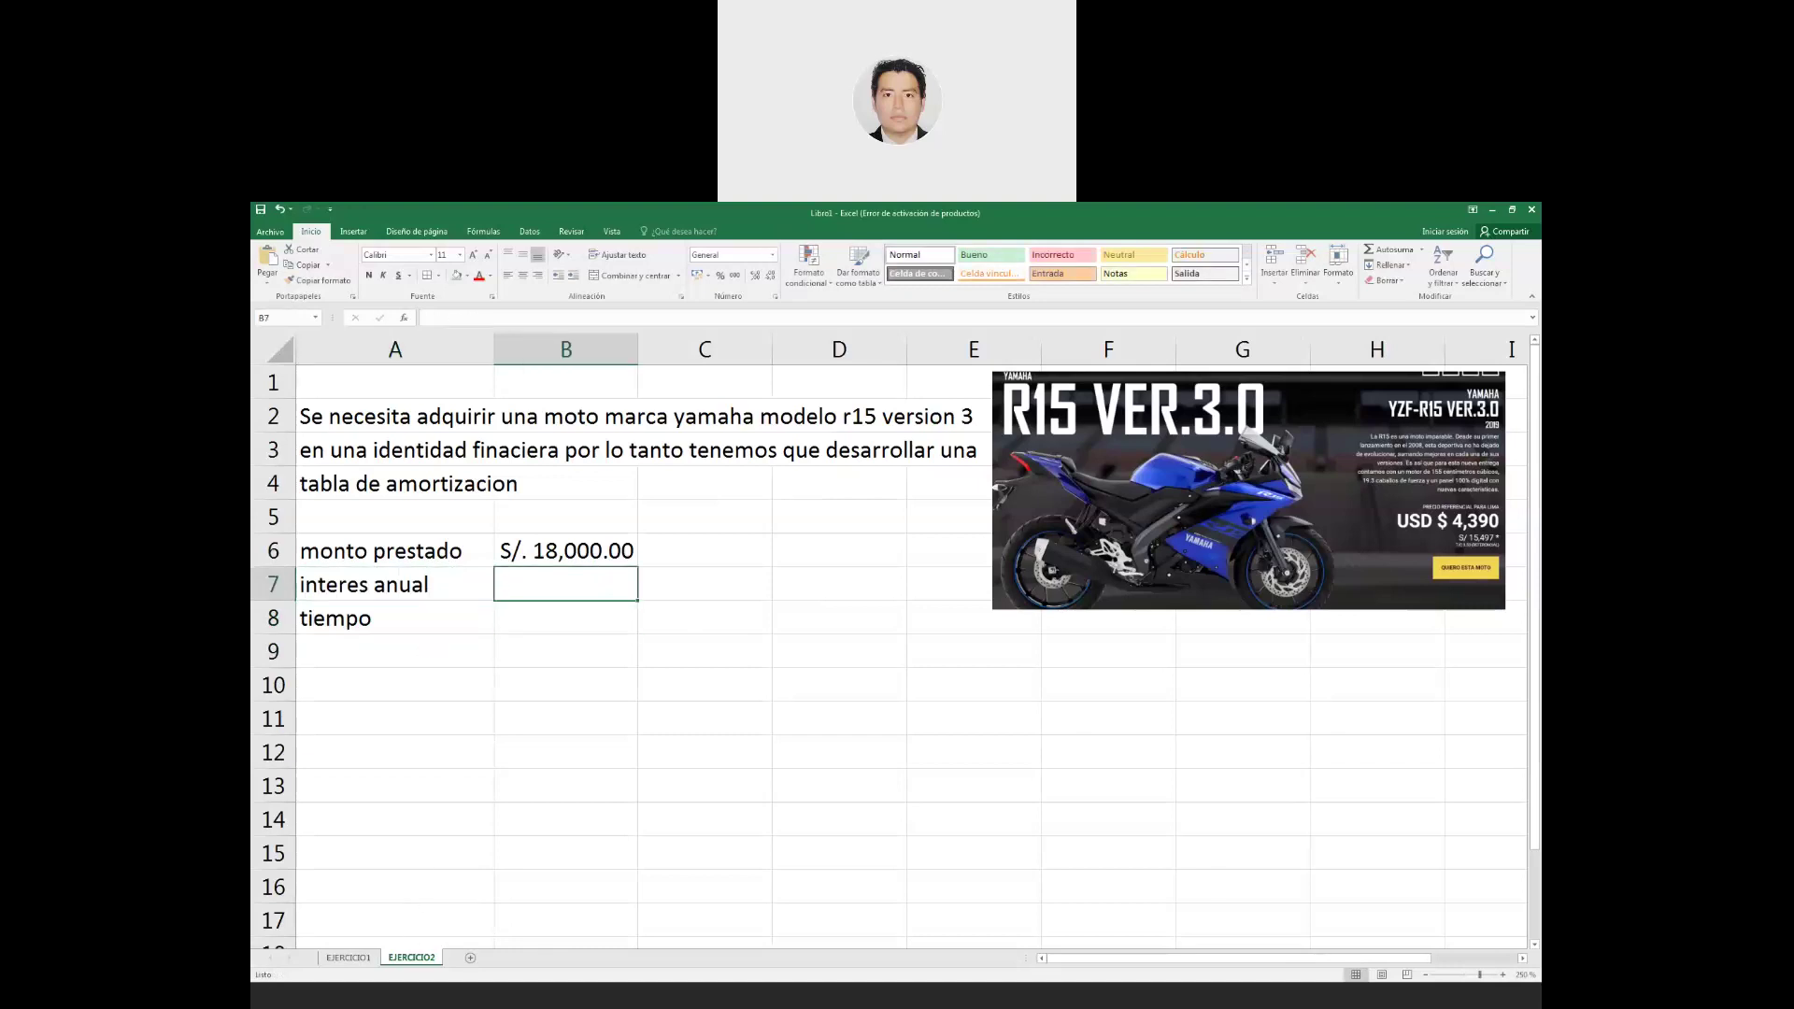
Enter the annual interest rate 47.25 in B7.
{"action": "left_click", "coordinate": [404, 1000]}
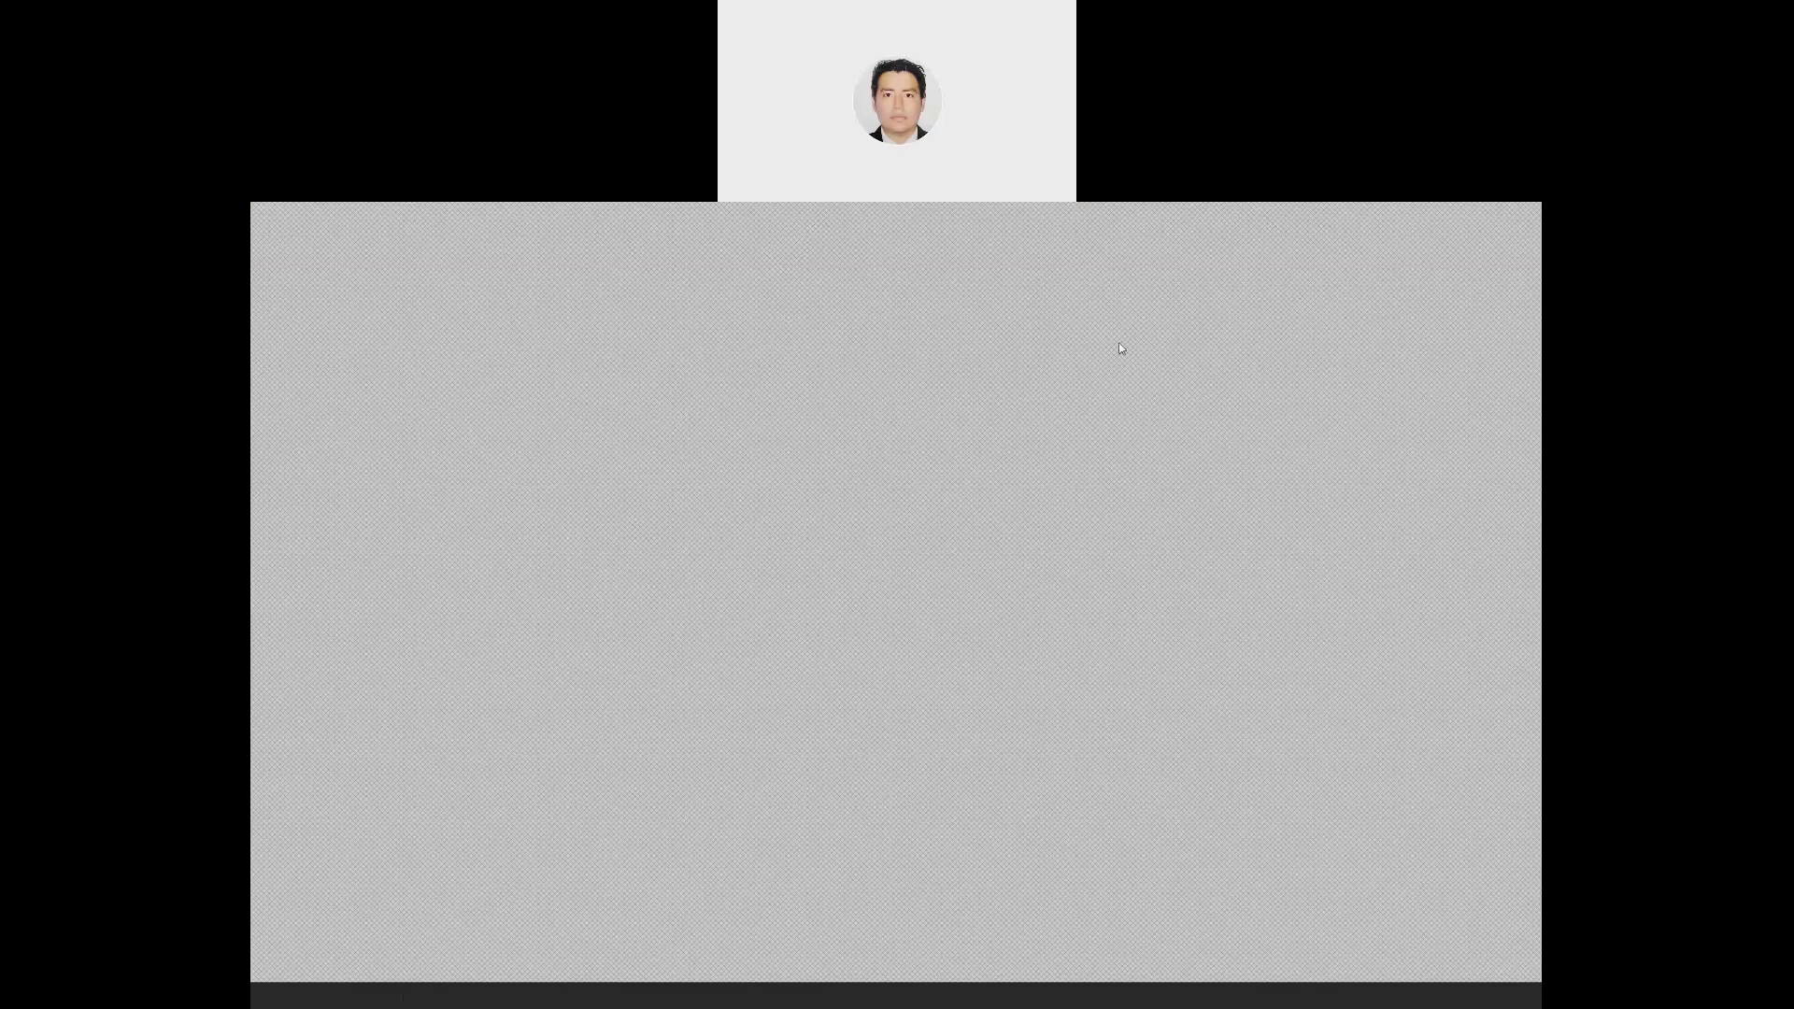
{"action": "type", "text": "47"}
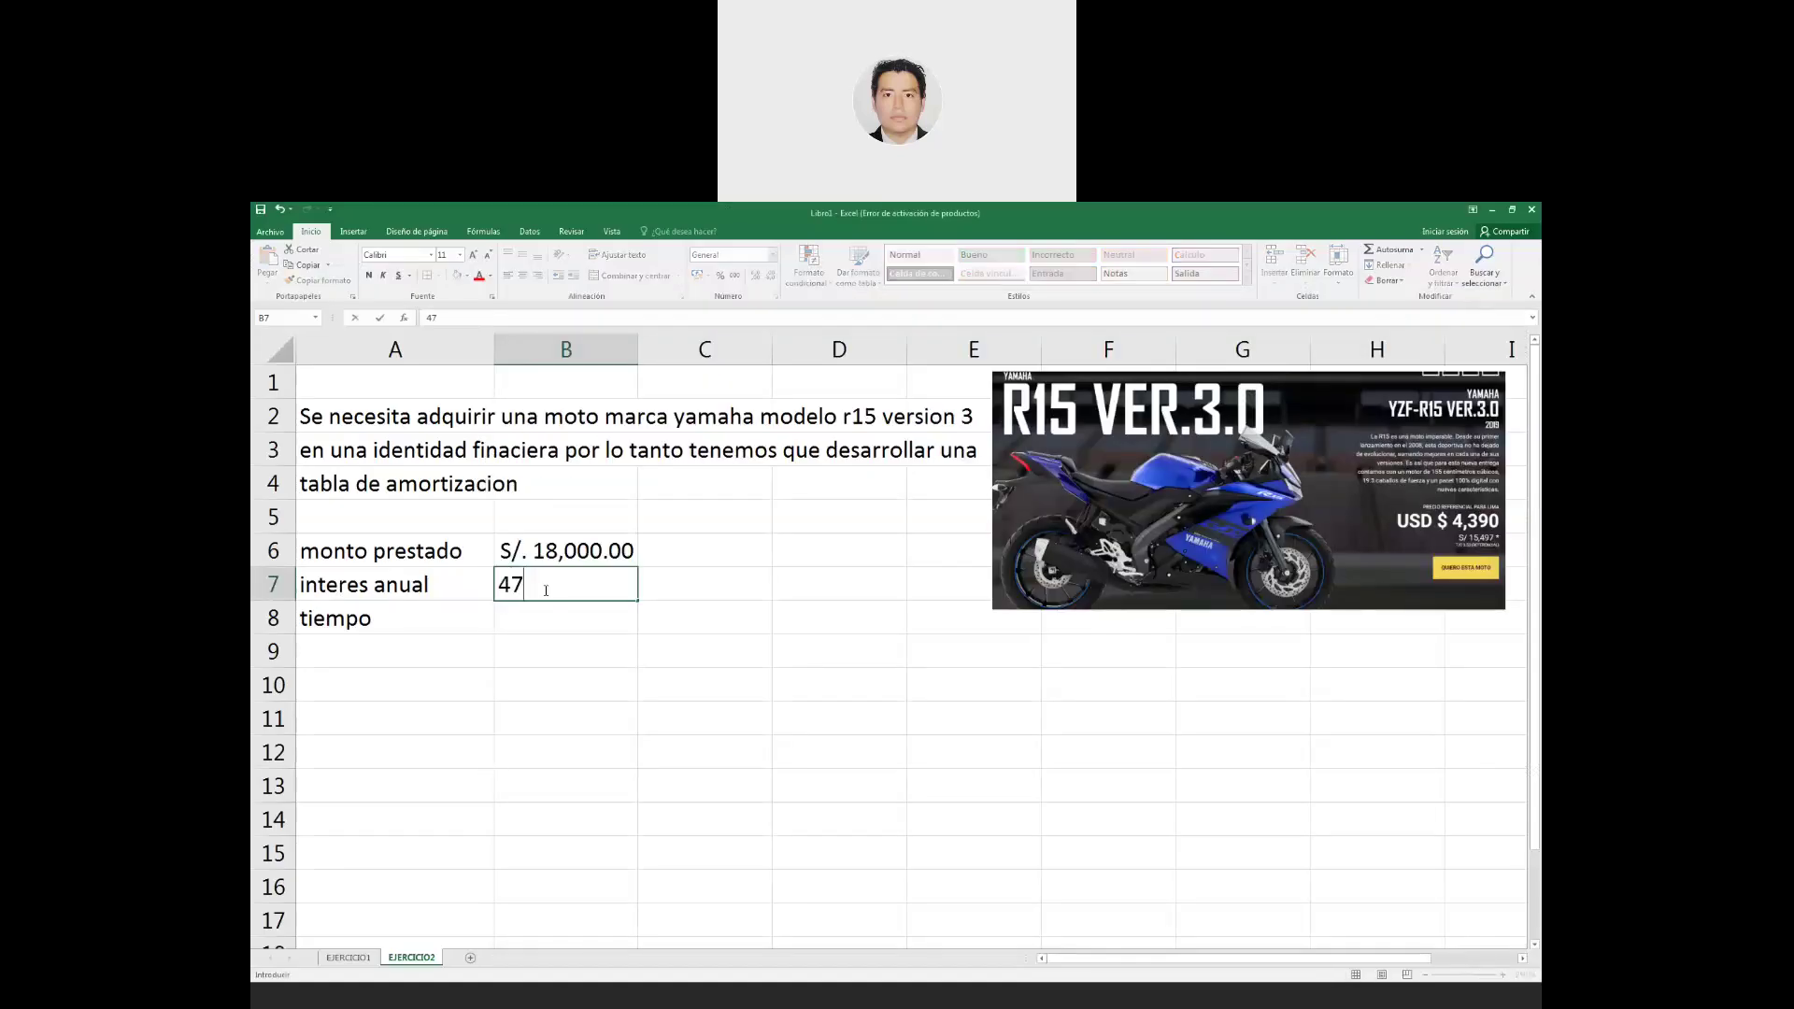
{"action": "type", "text": ".5"}
{"action": "key", "text": "BackSpace"}
{"action": "type", "text": "25"}
{"action": "key", "text": "Right"}
Write 'bbva' in C4 and 'banco' in D4.
{"action": "key", "text": "Up"}
{"action": "key", "text": "Up"}
{"action": "key", "text": "Up"}
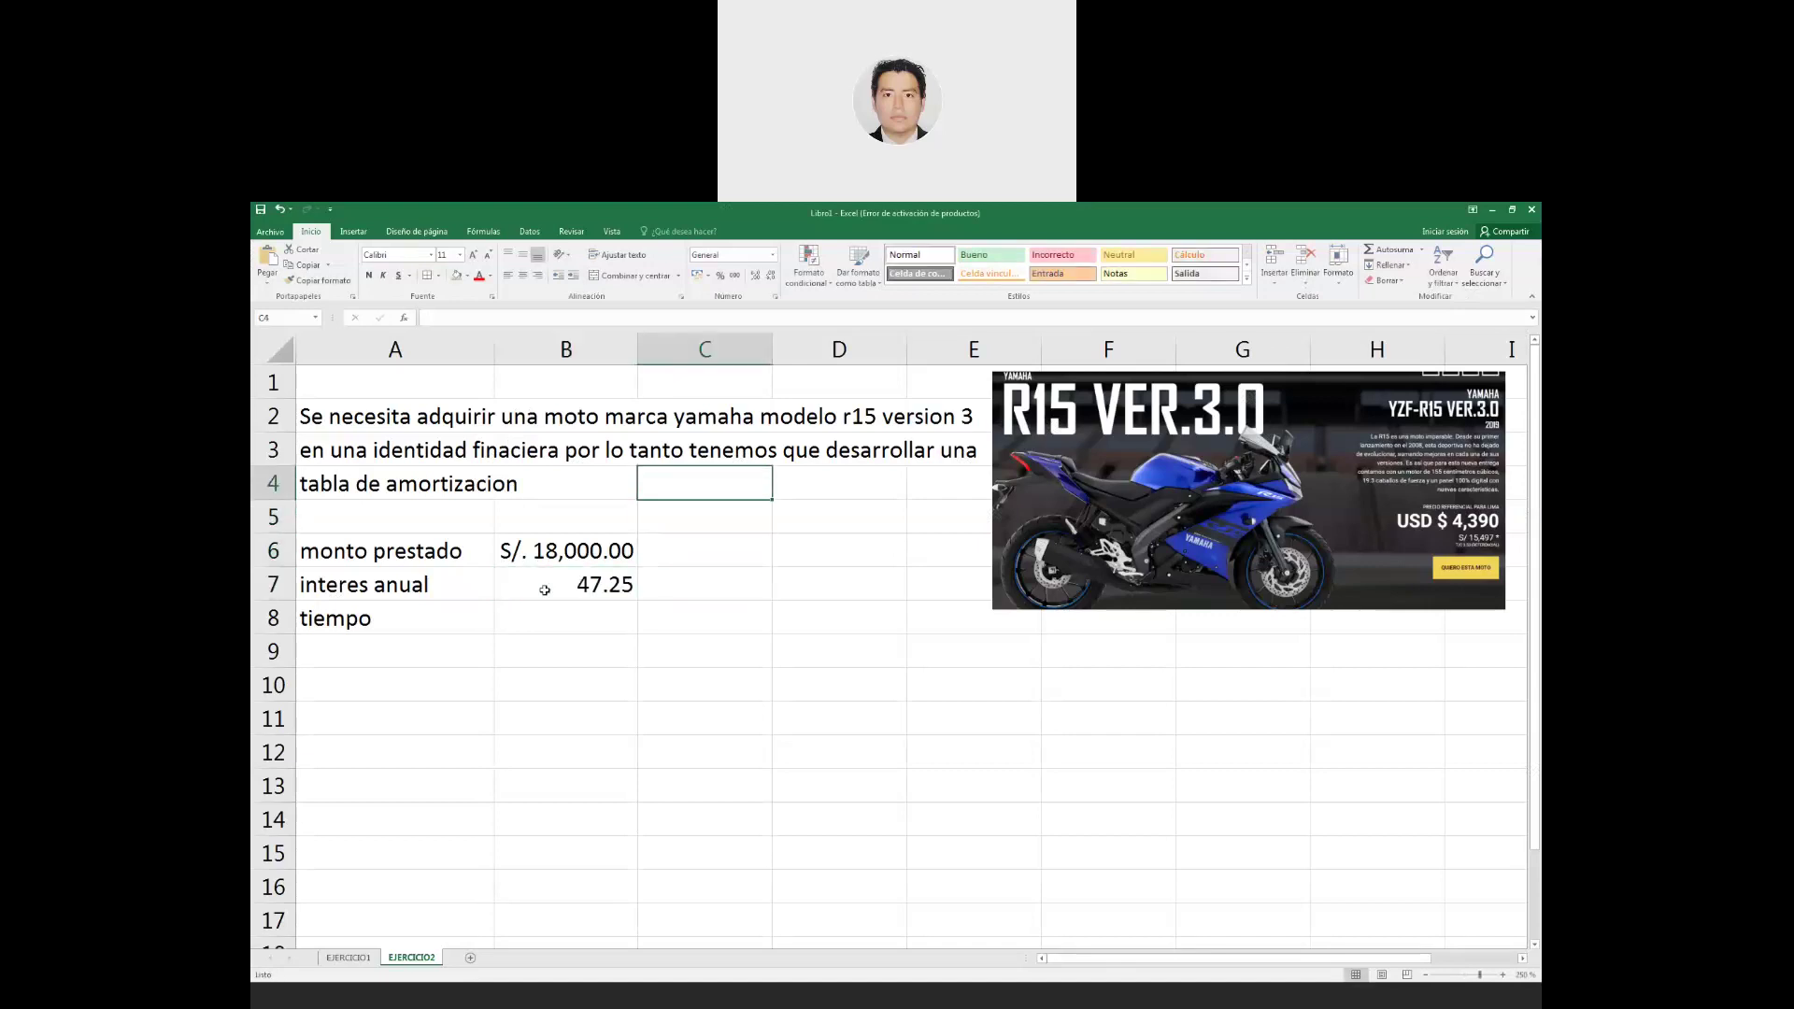
{"action": "type", "text": "bbva"}
{"action": "key", "text": "Return"}
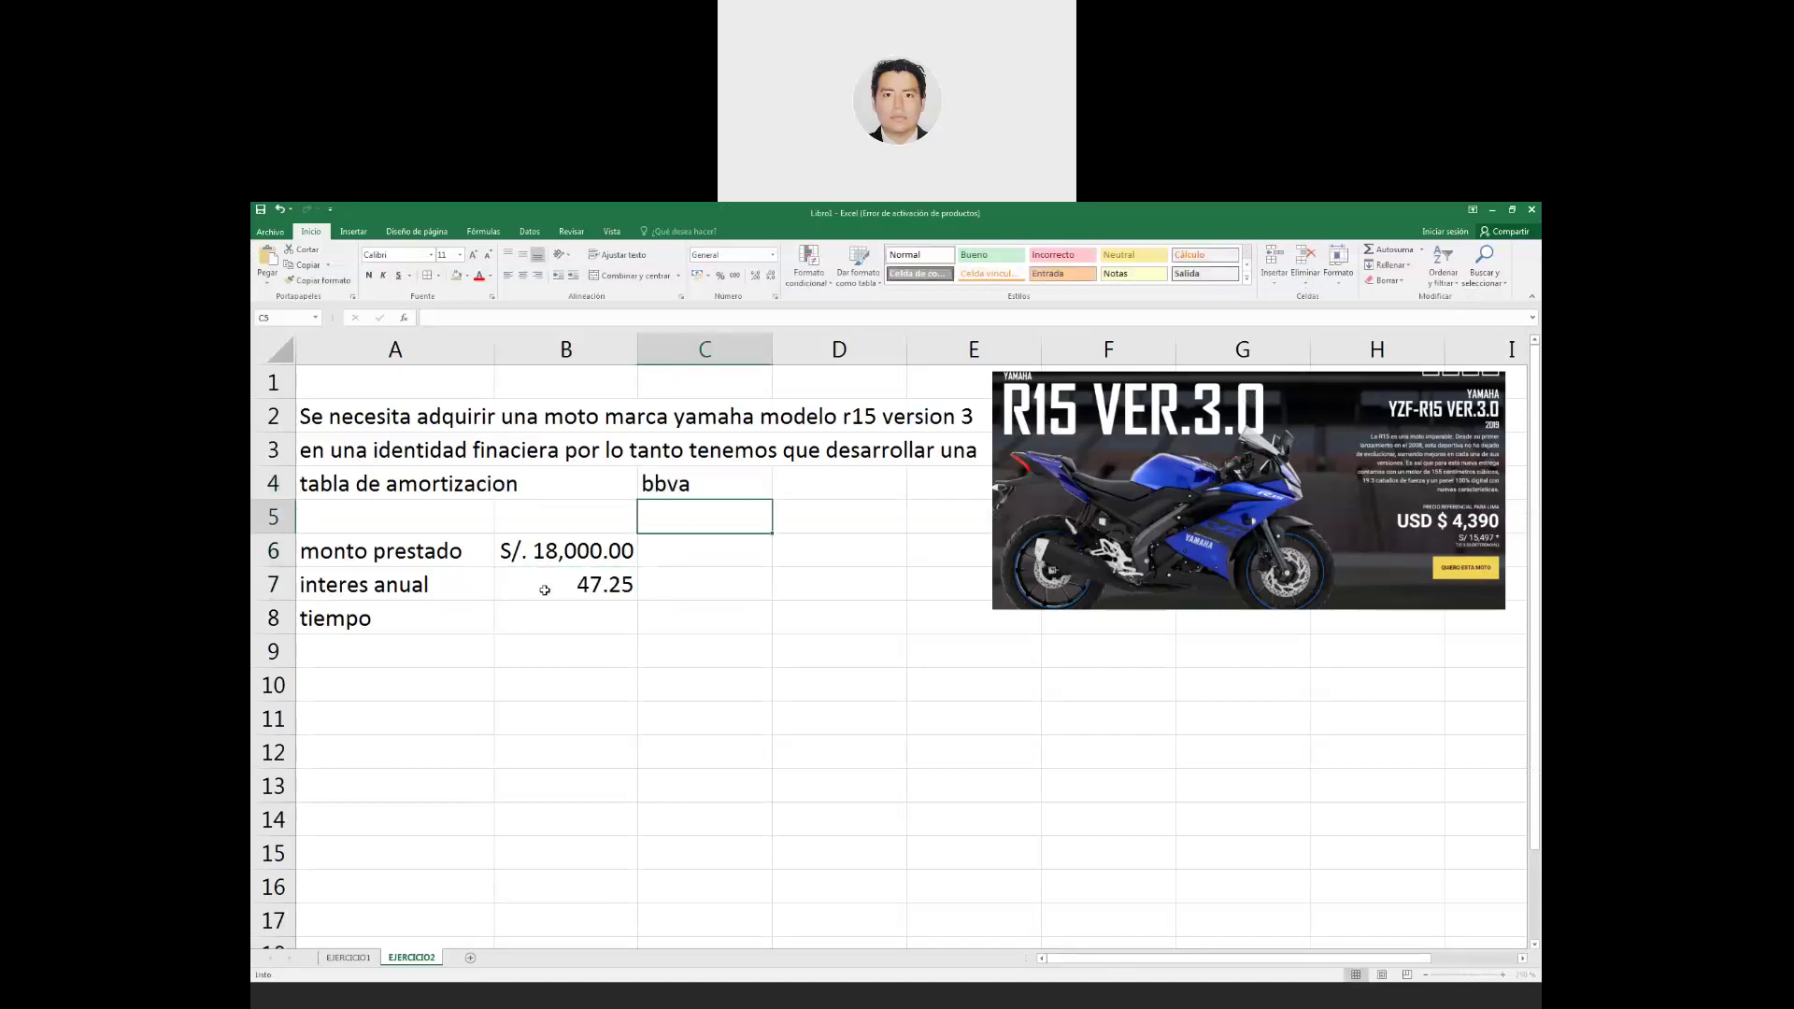
{"action": "key", "text": "Right"}
{"action": "key", "text": "Up"}
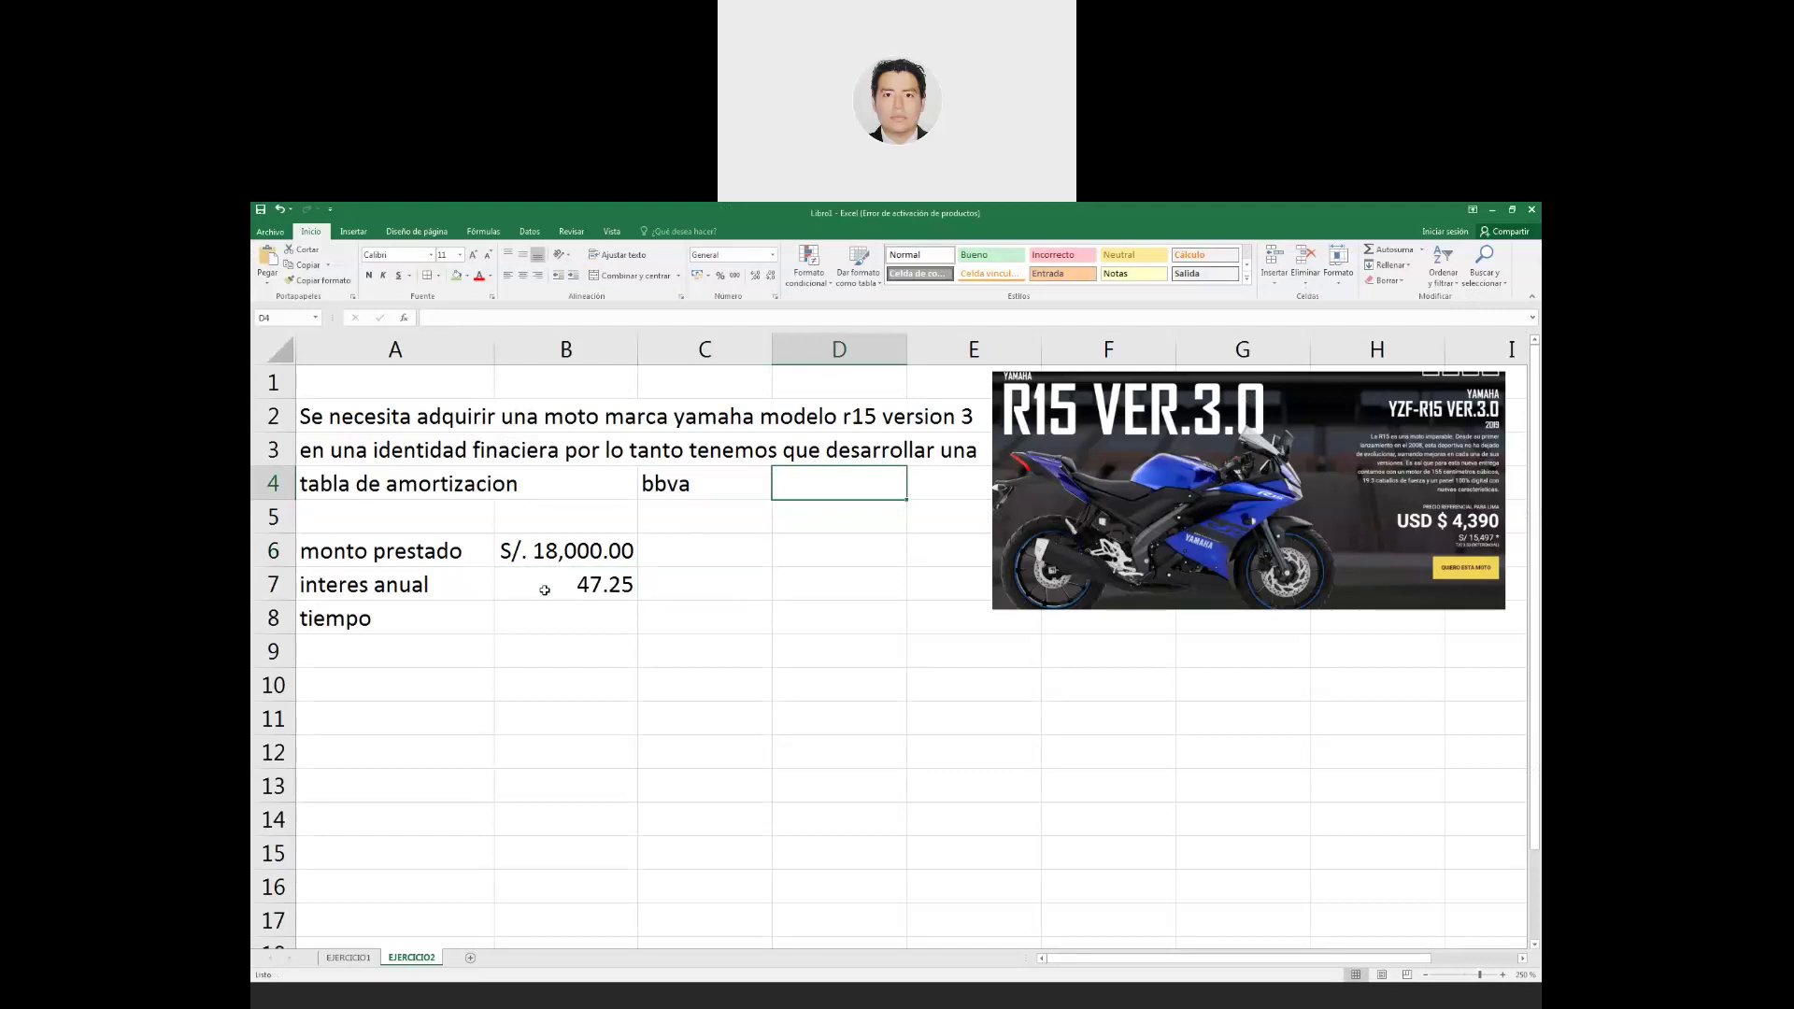
{"action": "type", "text": "banco"}
{"action": "key", "text": "Return"}
{"action": "left_click", "coordinate": [545, 590]}
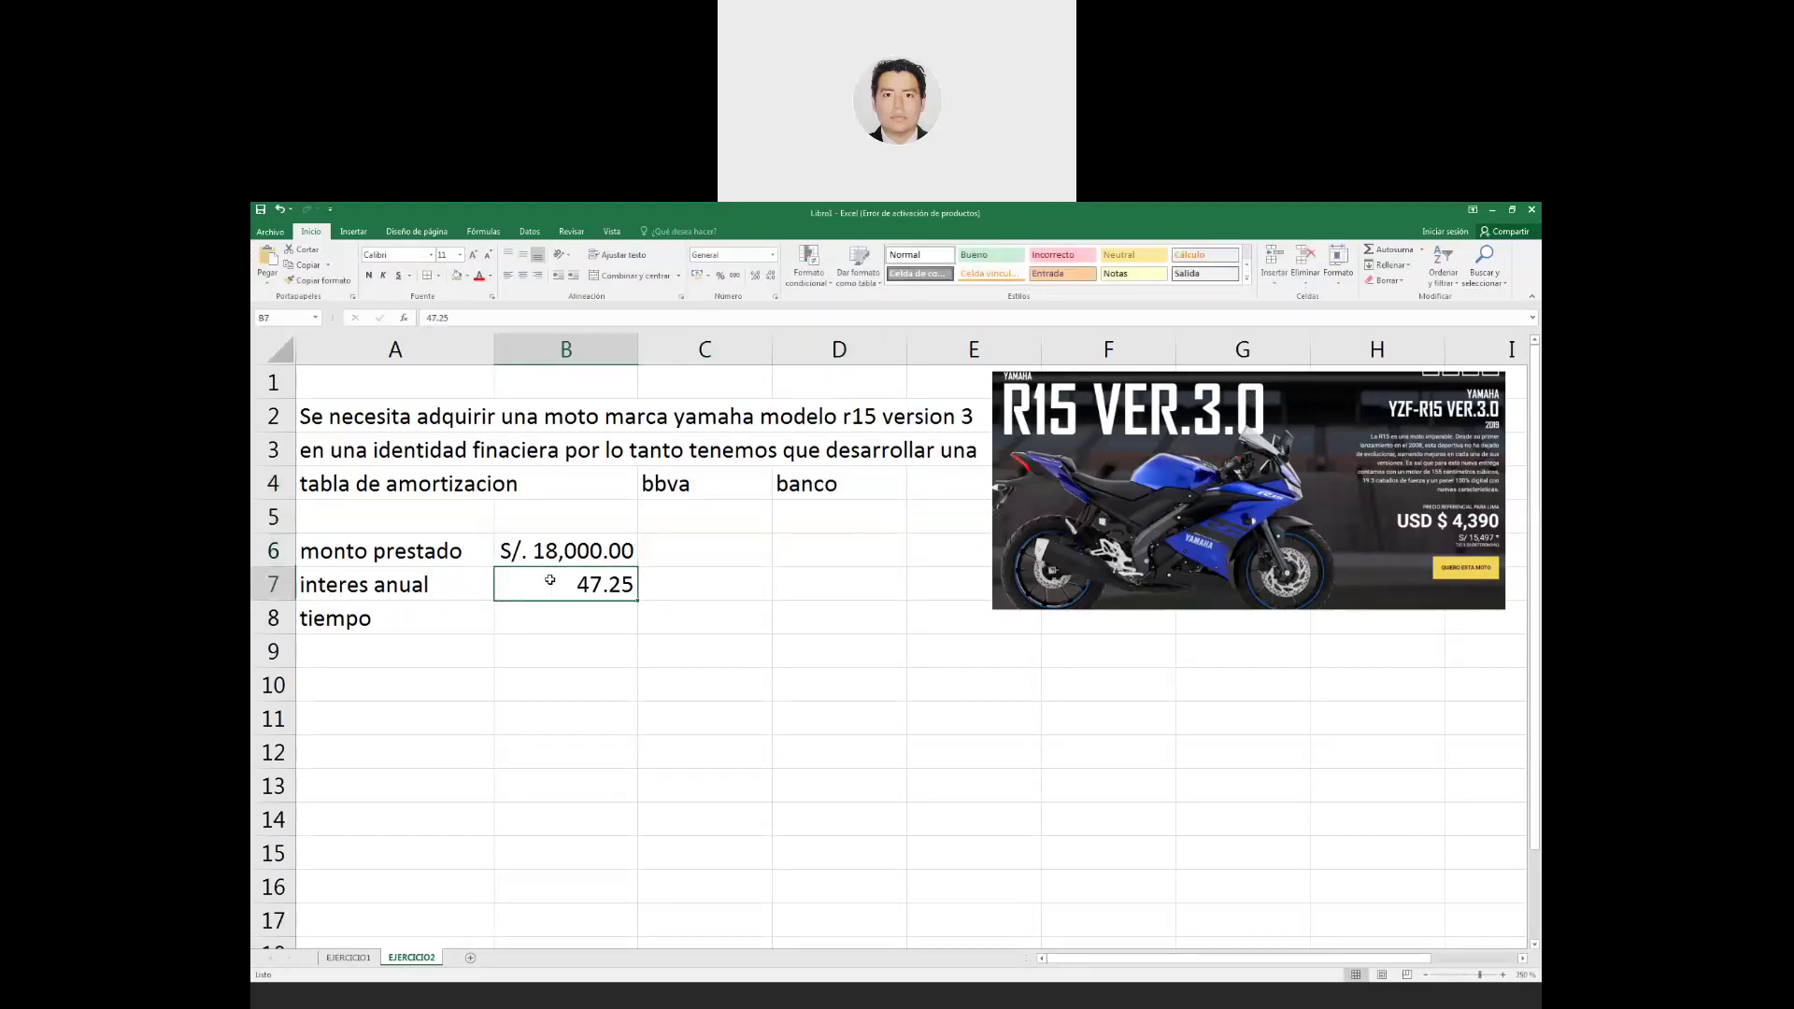
Format B7 as a percentage, re-entering 47.25% and showing two decimals.
{"action": "left_click", "coordinate": [720, 276]}
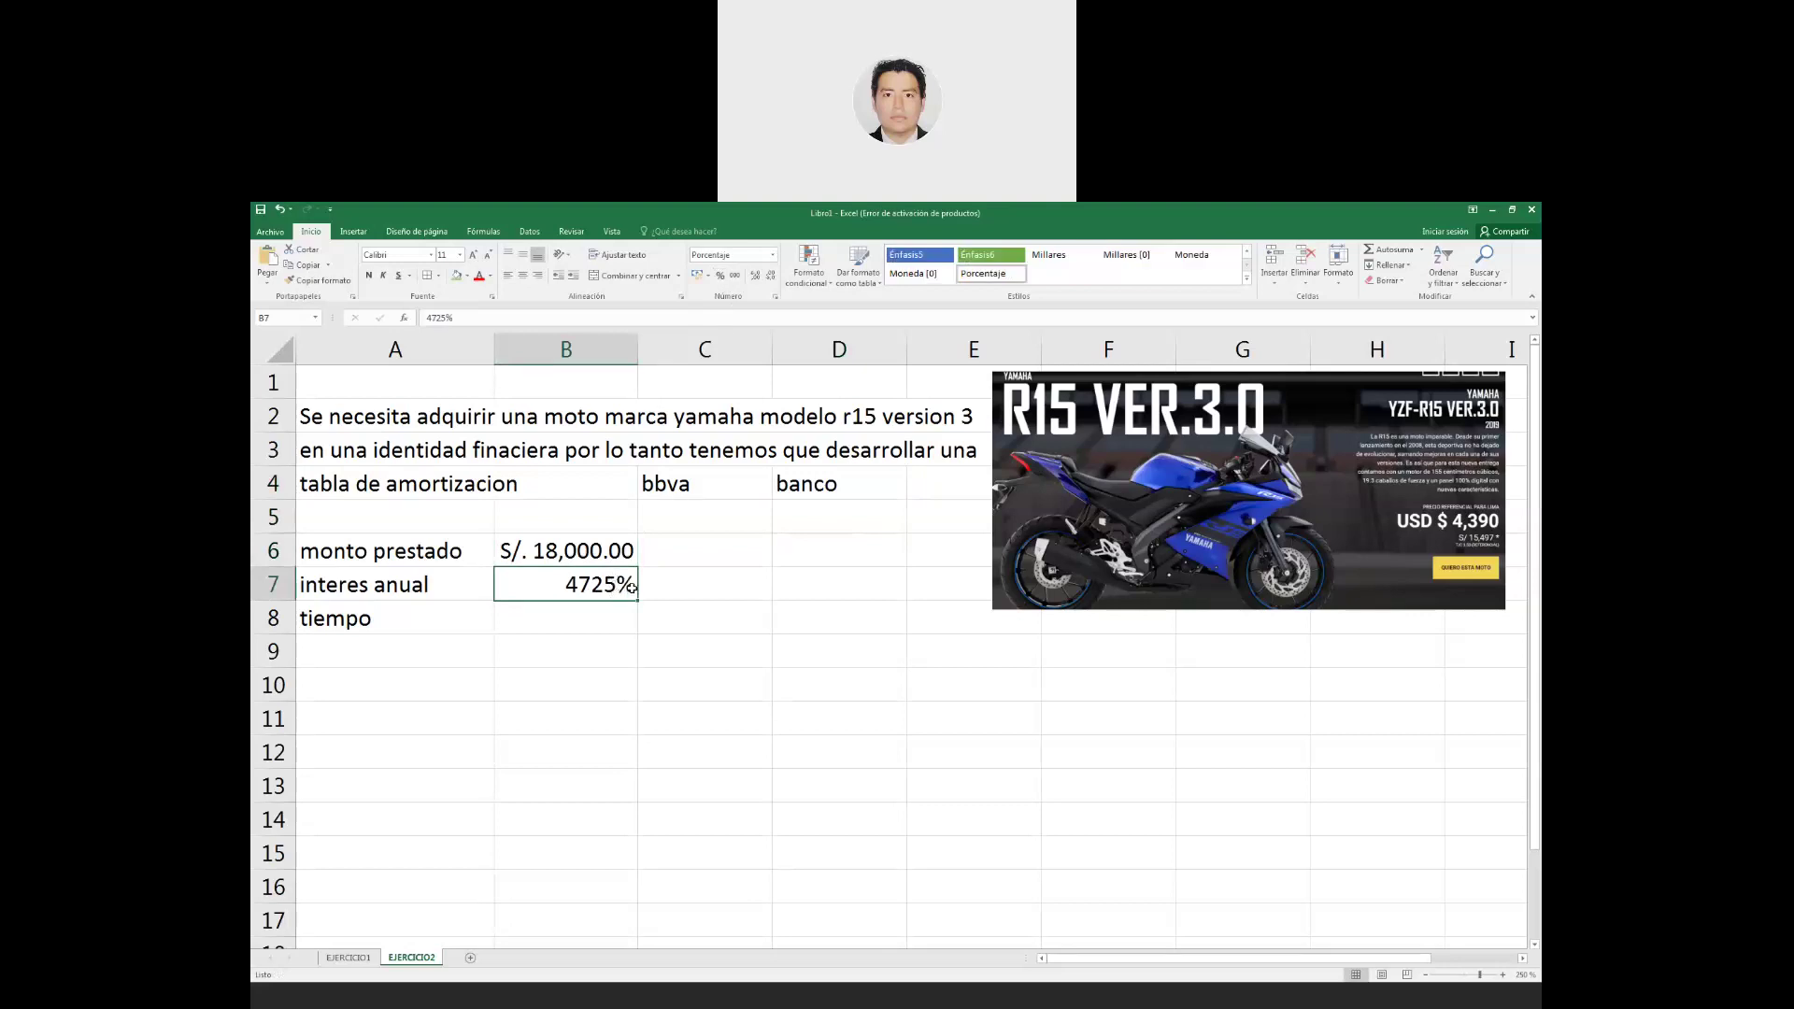
{"action": "key", "text": "BackSpace"}
{"action": "type", "text": "47.58"}
{"action": "key", "text": "BackSpace"}
{"action": "key", "text": "BackSpace"}
{"action": "type", "text": "25%"}
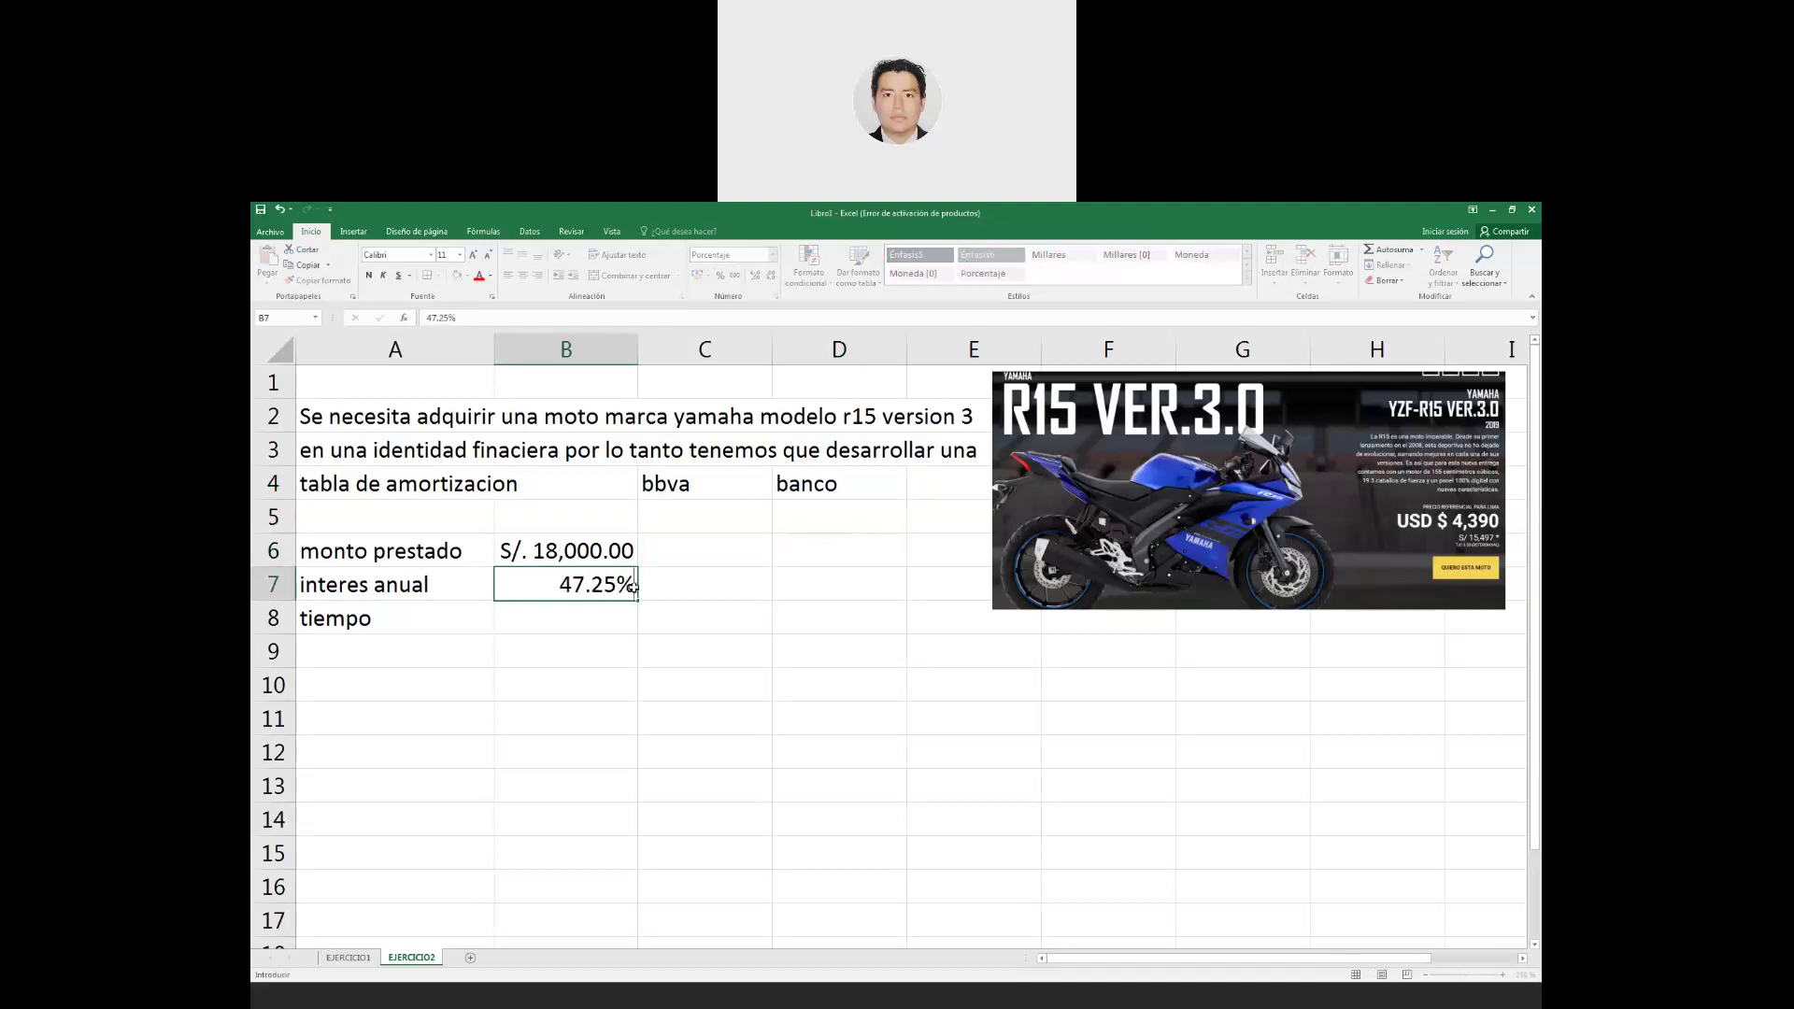
{"action": "key", "text": "Return"}
{"action": "left_click", "coordinate": [608, 589]}
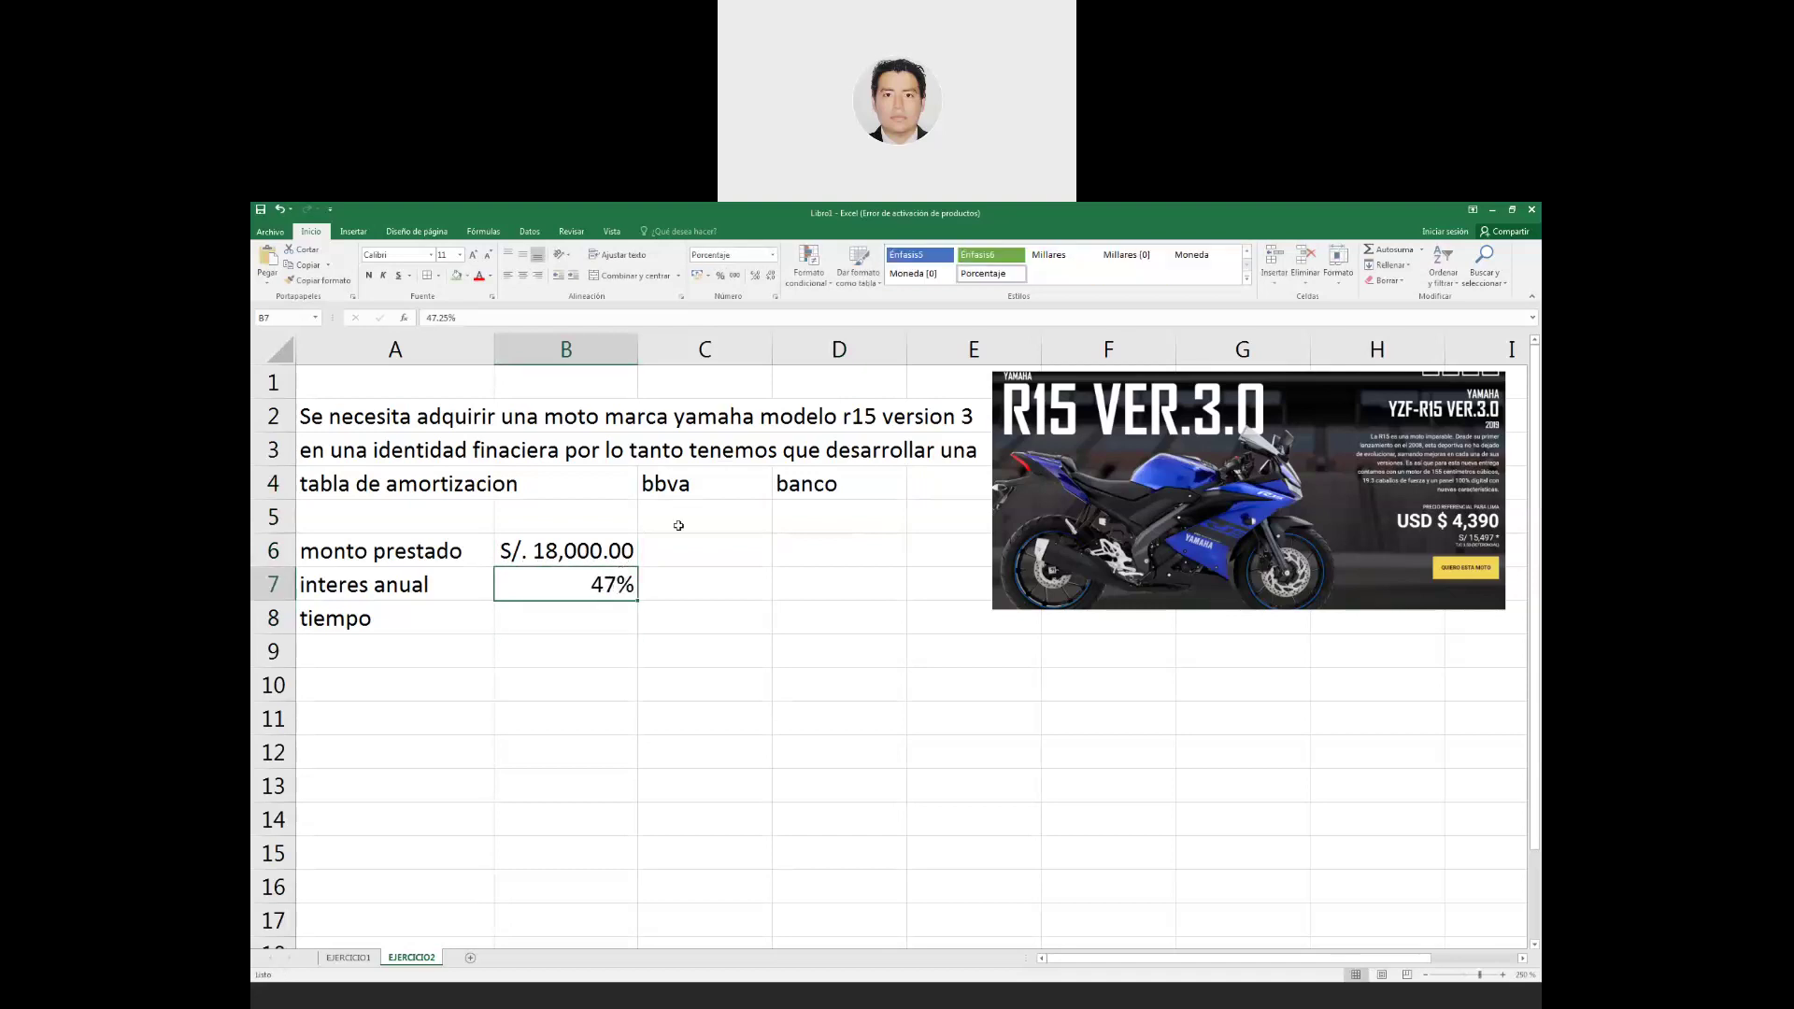
{"action": "double_click", "coordinate": [752, 274]}
{"action": "left_click", "coordinate": [696, 606]}
{"action": "left_click", "coordinate": [701, 578]}
{"action": "left_click", "coordinate": [604, 614]}
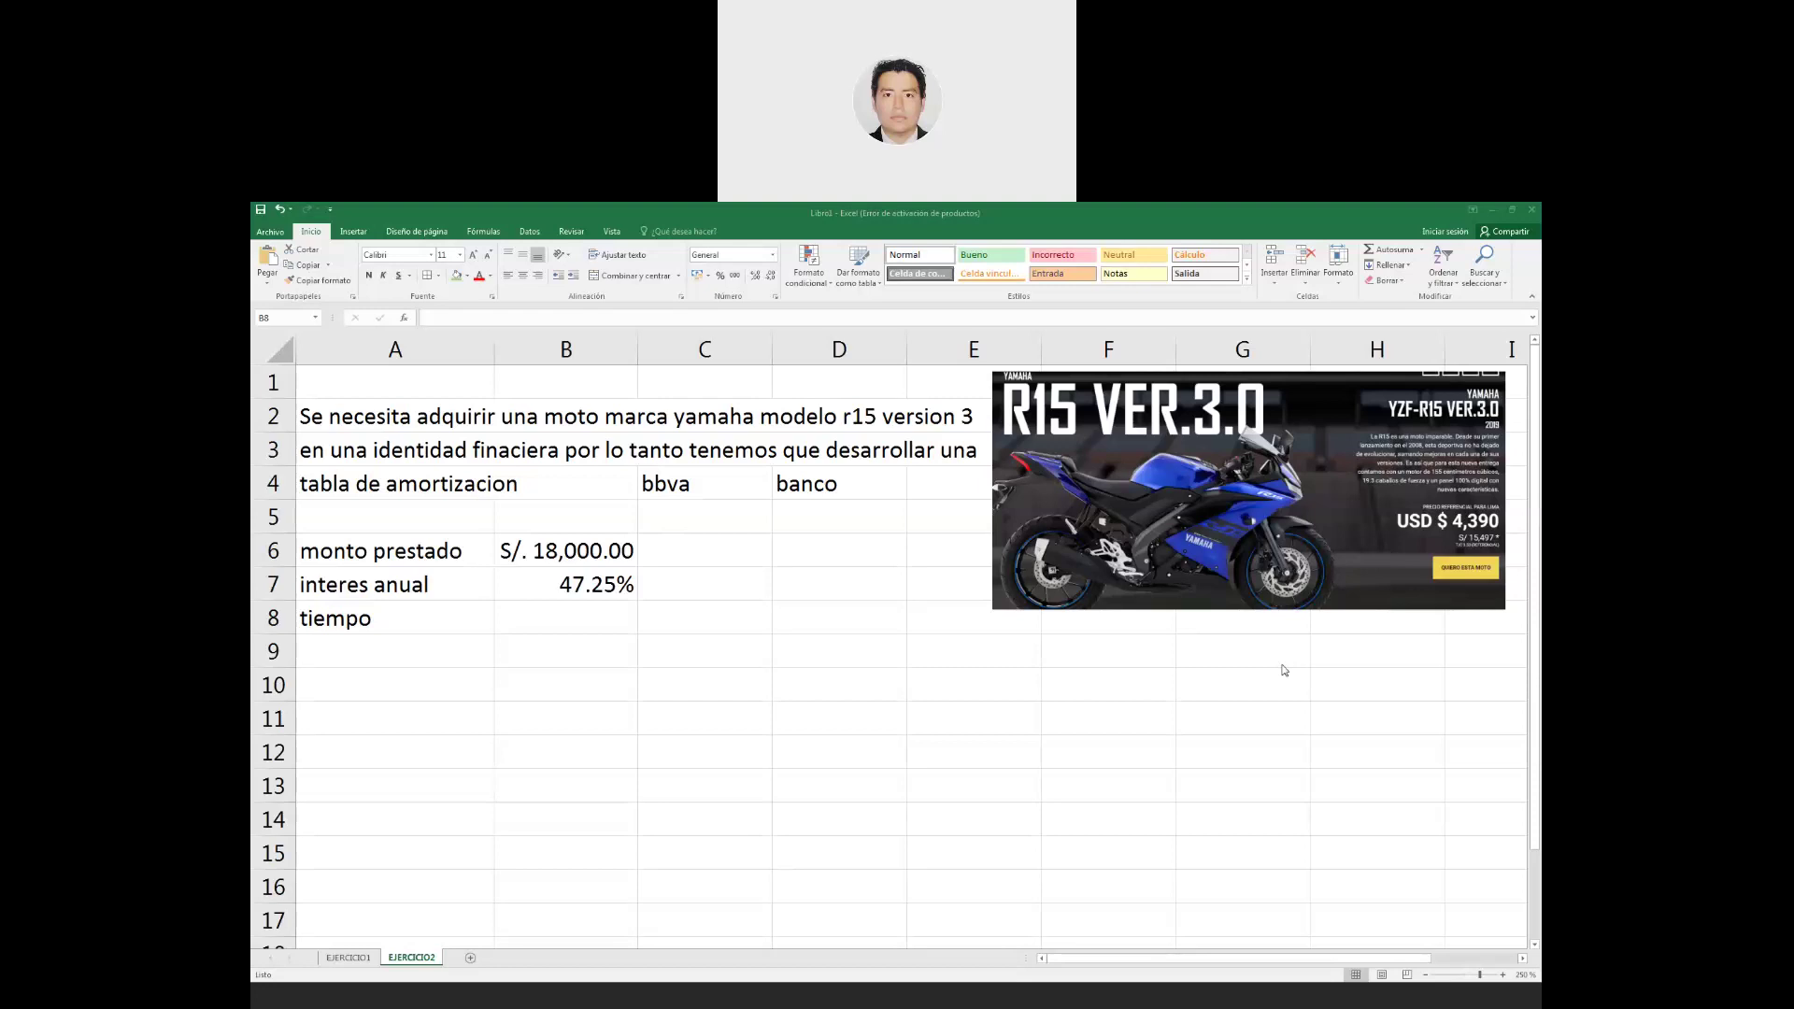
Enter the loan term '4 años' in B8.
{"action": "left_click", "coordinate": [568, 617]}
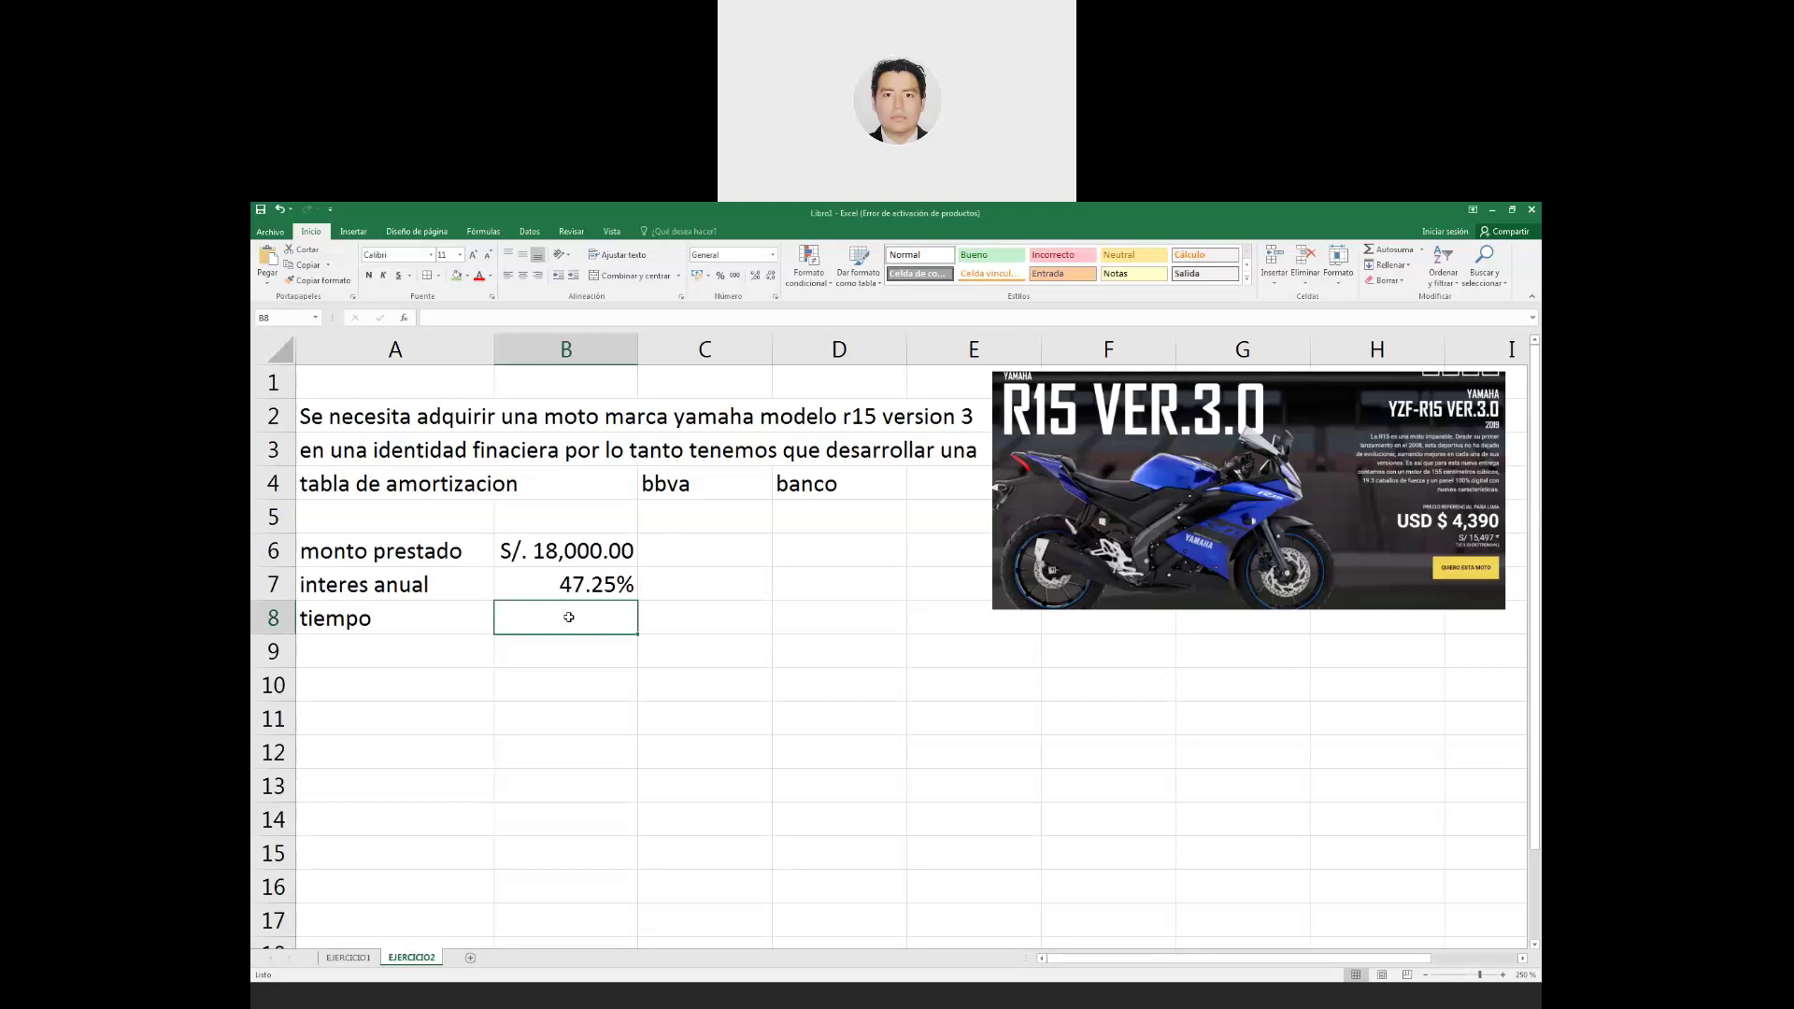
{"action": "double_click", "coordinate": [569, 617]}
{"action": "type", "text": "4 año"}
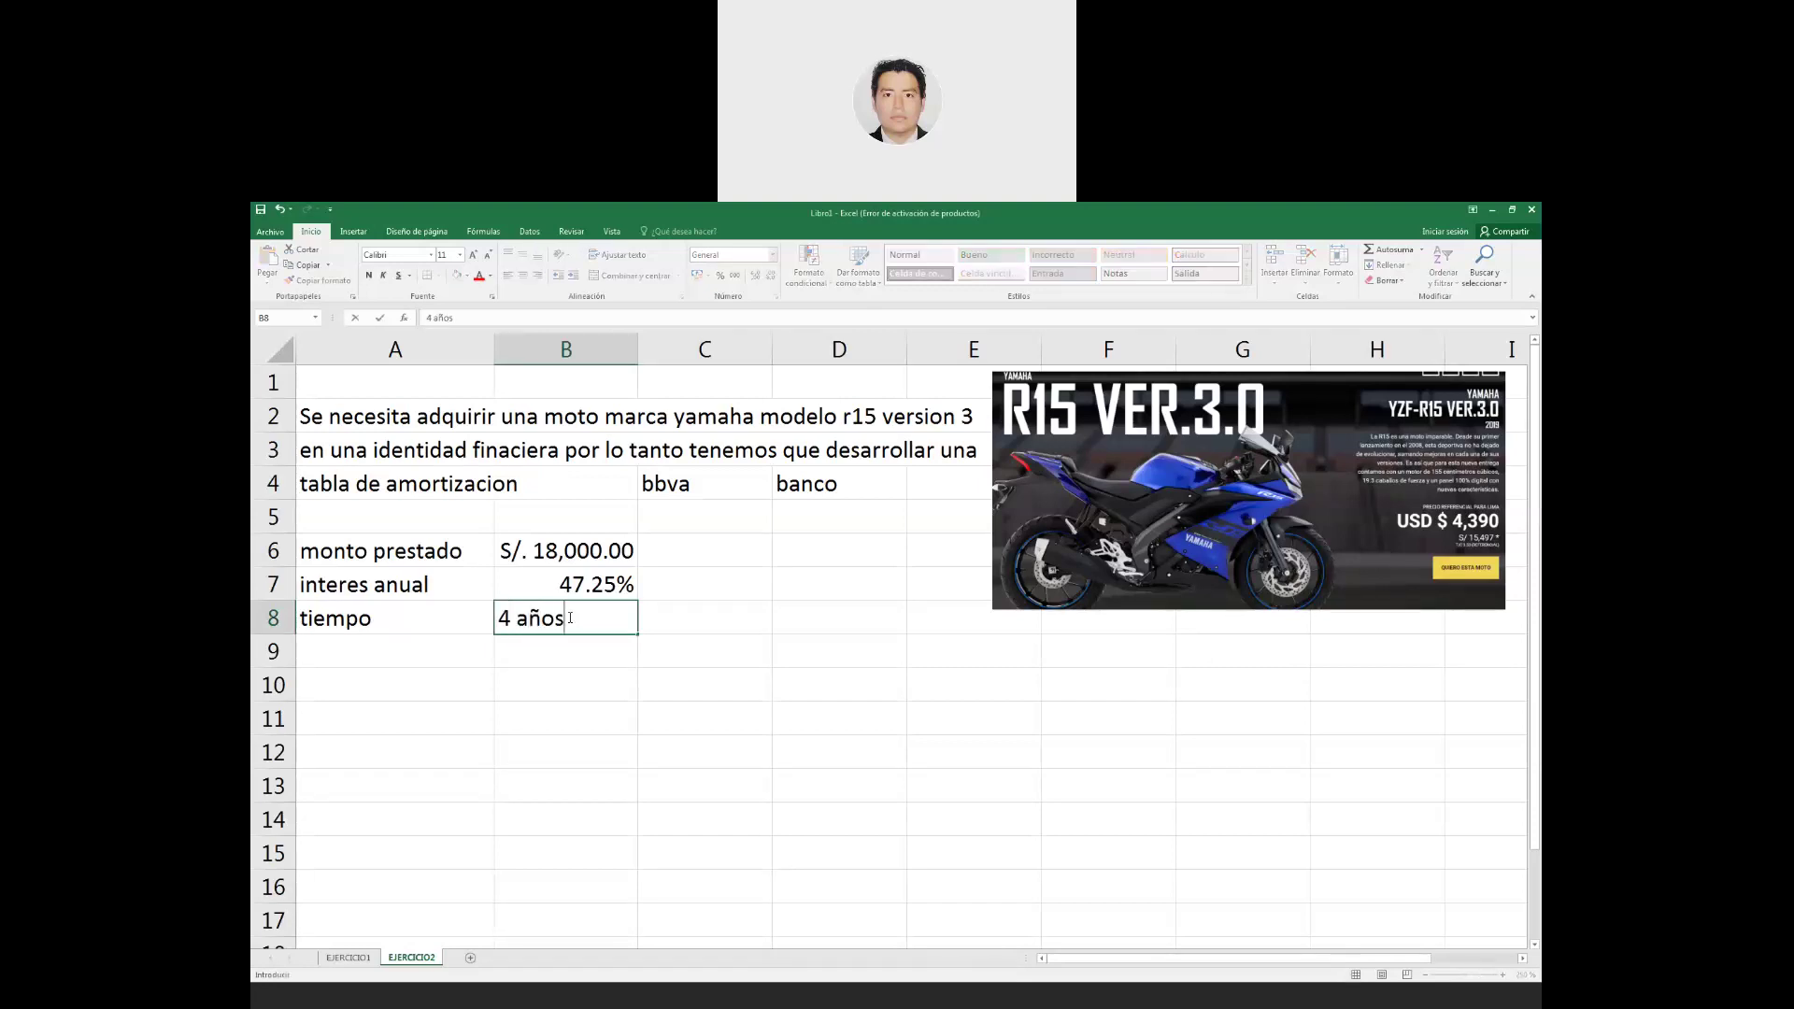
{"action": "type", "text": "s"}
{"action": "key", "text": "Return"}
Label A9 'cuota fija'.
{"action": "key", "text": "Left"}
{"action": "type", "text": "c"}
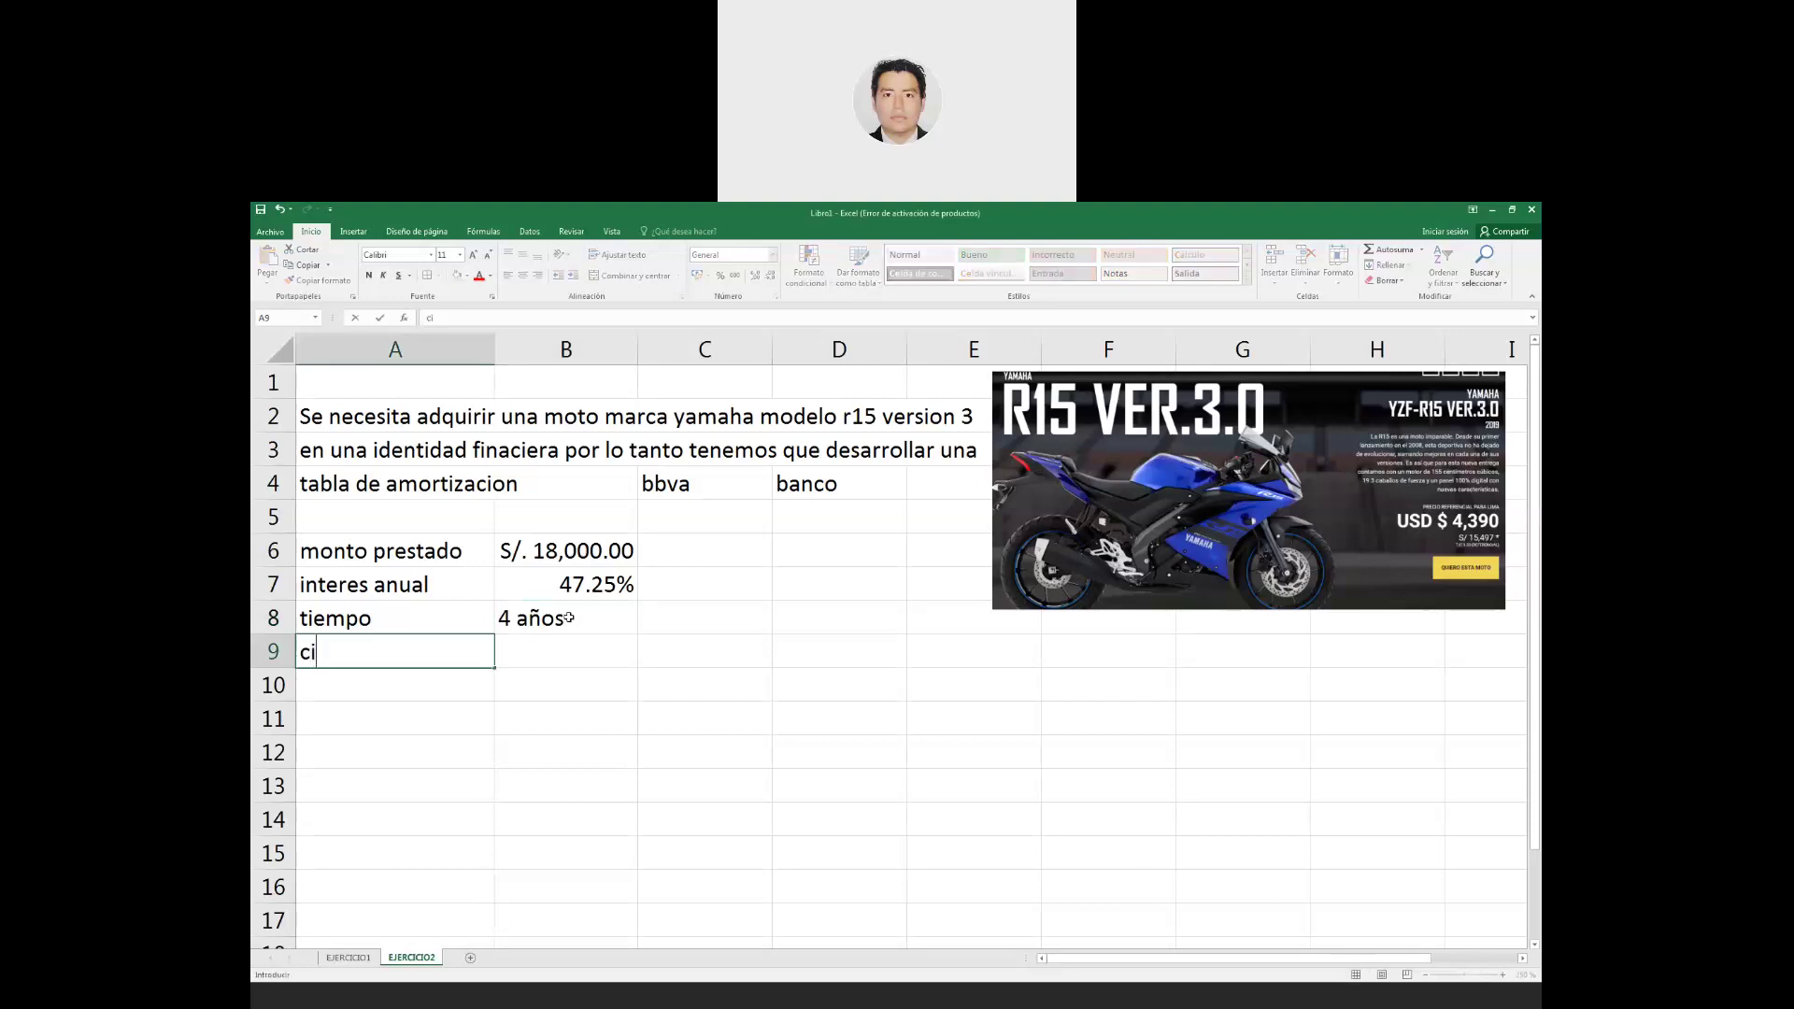
{"action": "type", "text": "uota fik"}
{"action": "key", "text": "BackSpace"}
{"action": "type", "text": "k"}
{"action": "key", "text": "BackSpace"}
{"action": "type", "text": "k"}
{"action": "key", "text": "BackSpace"}
{"action": "type", "text": "ja"}
{"action": "key", "text": "Return"}
Right-align the 4 años term and enter =4*12 in C8 to get 48.
{"action": "key", "text": "Right"}
{"action": "key", "text": "Up"}
{"action": "key", "text": "Up"}
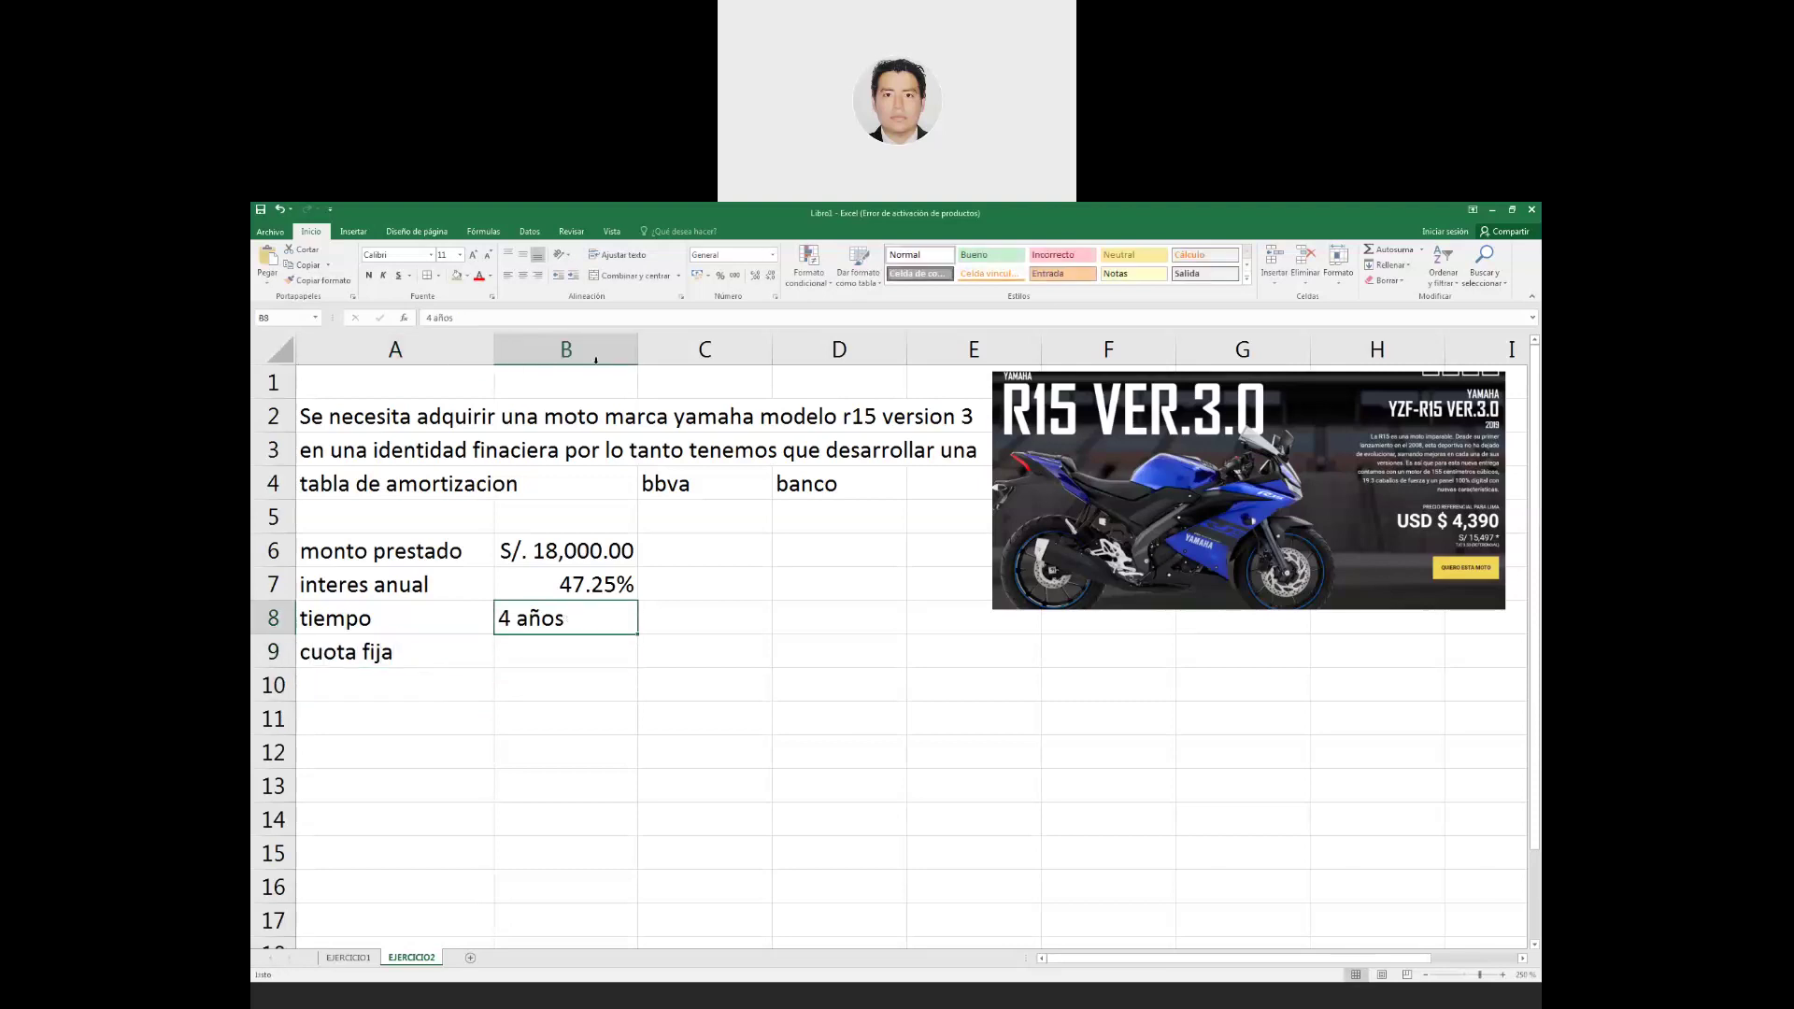
{"action": "left_click", "coordinate": [537, 275]}
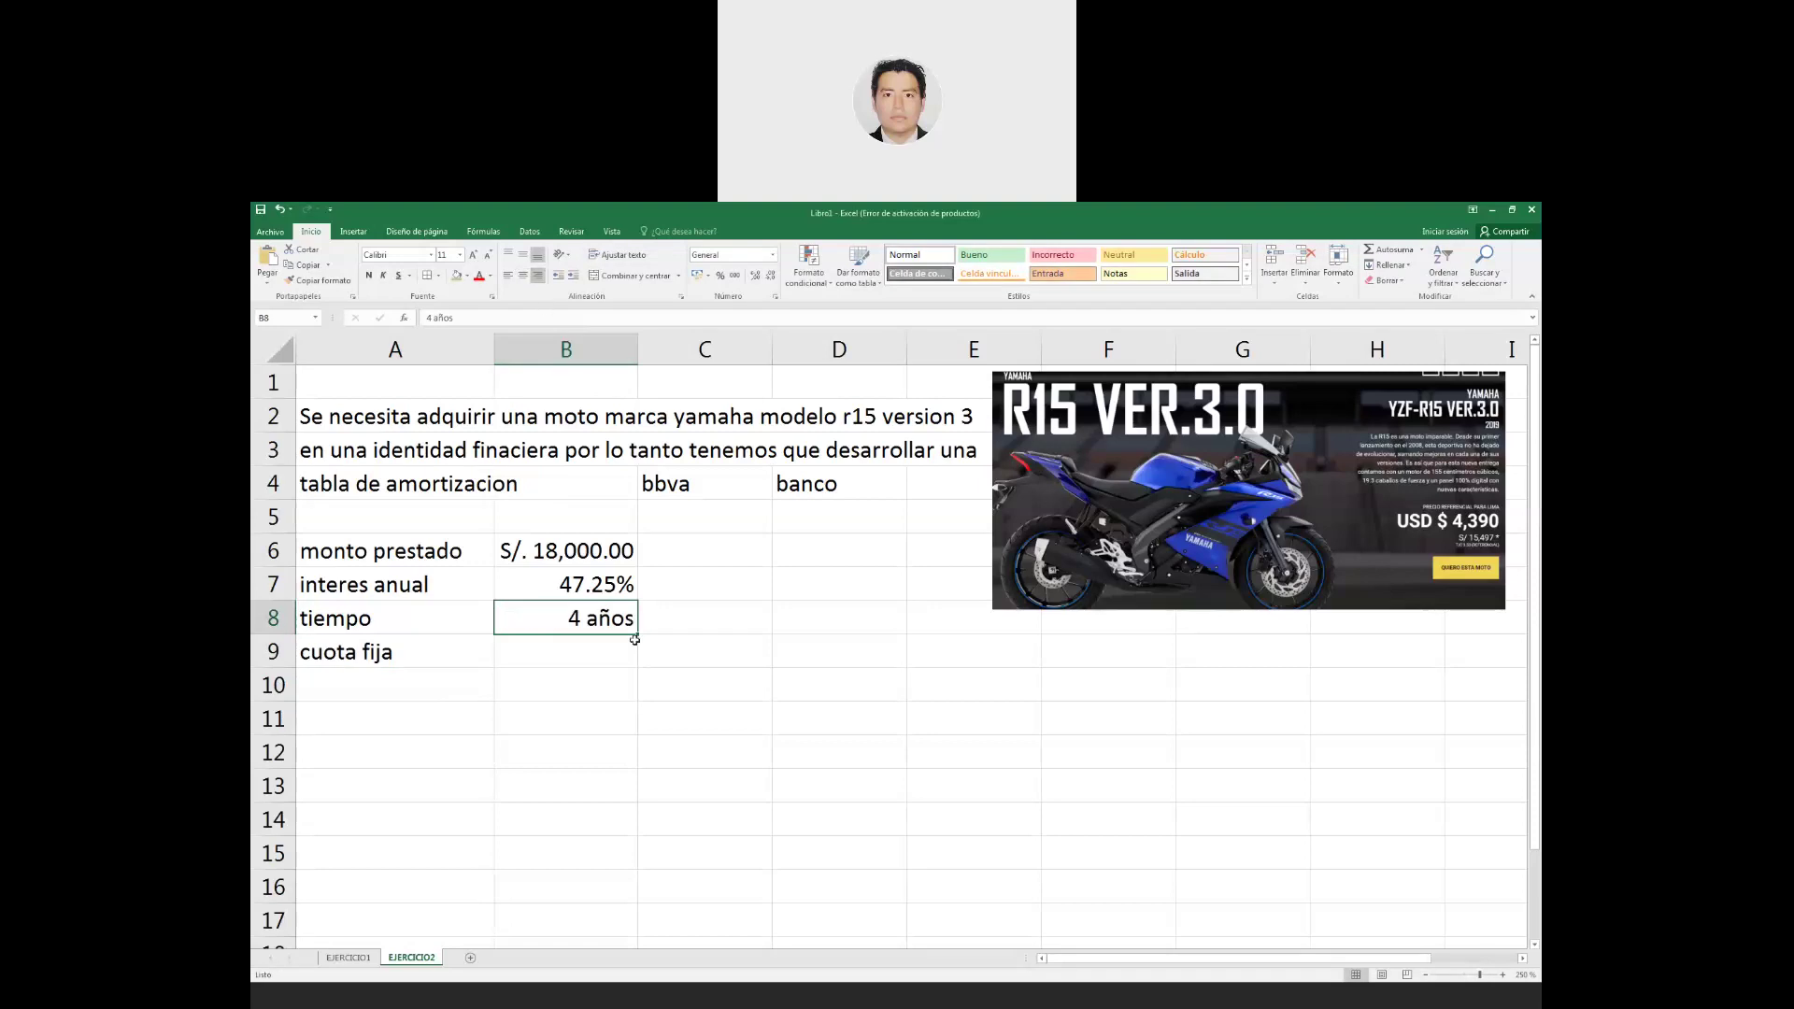
{"action": "left_click", "coordinate": [693, 623]}
{"action": "type", "text": "="}
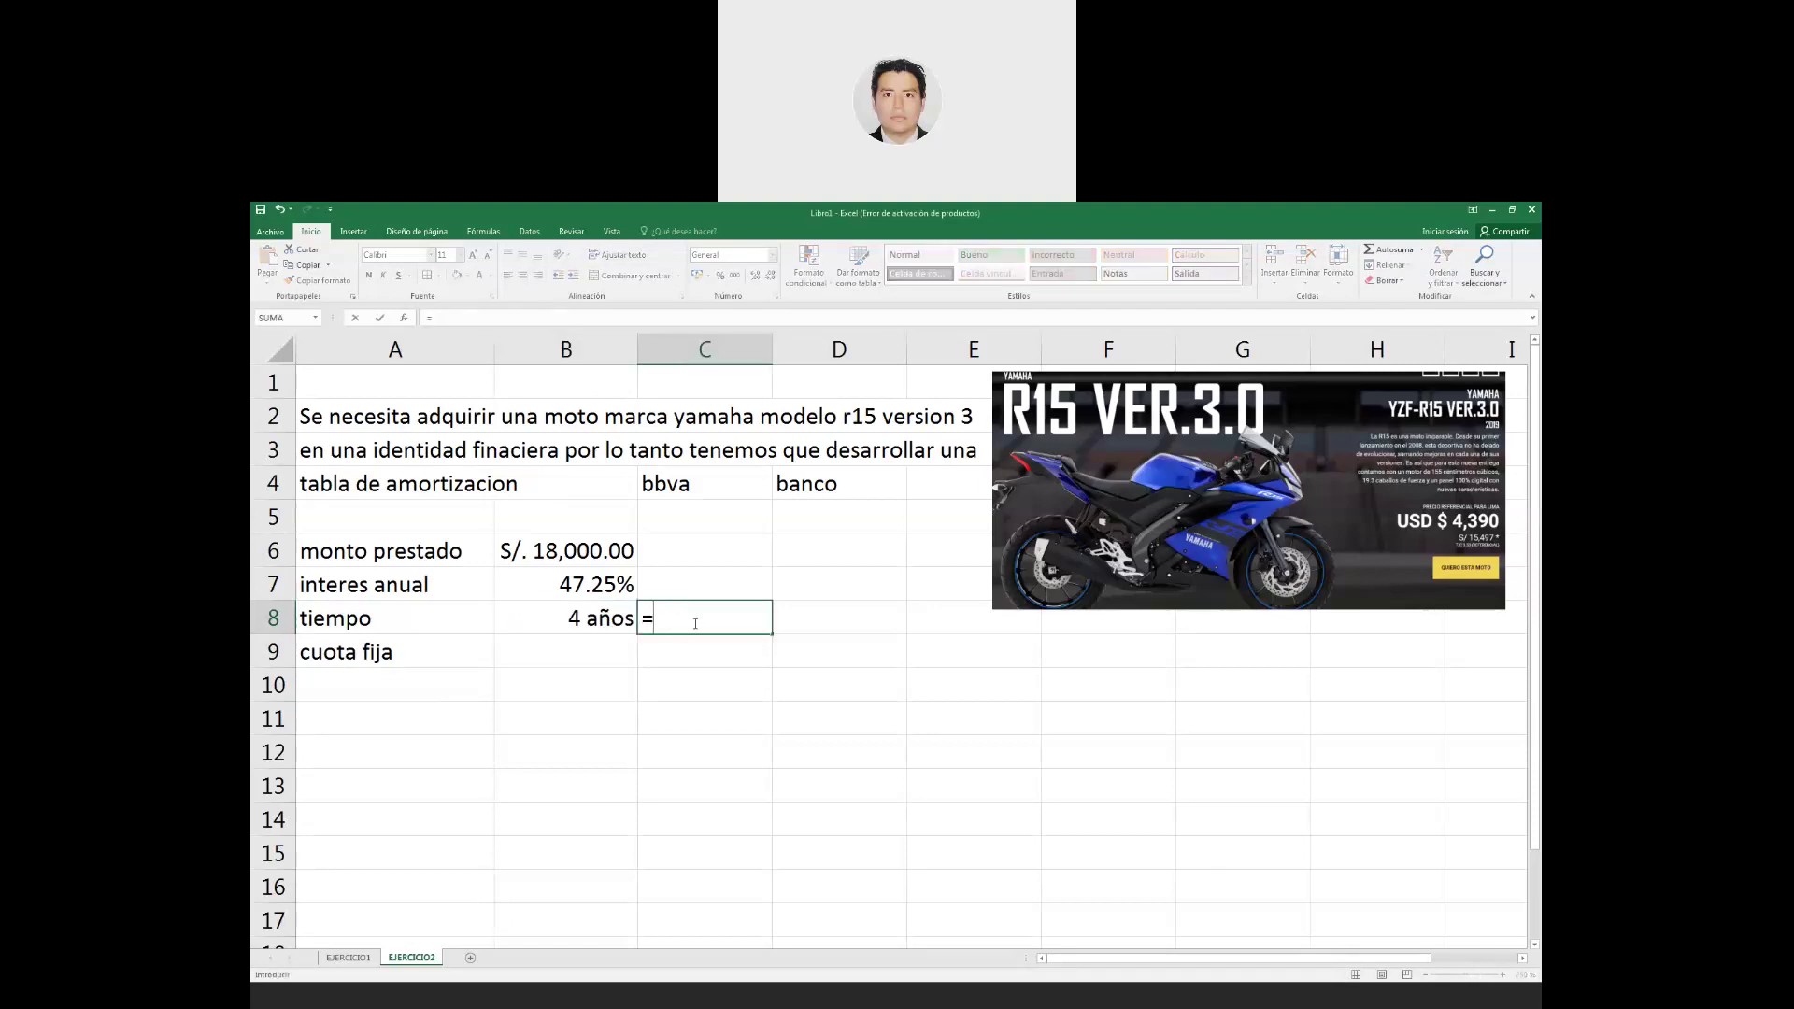
{"action": "type", "text": "4*12"}
{"action": "key", "text": "Return"}
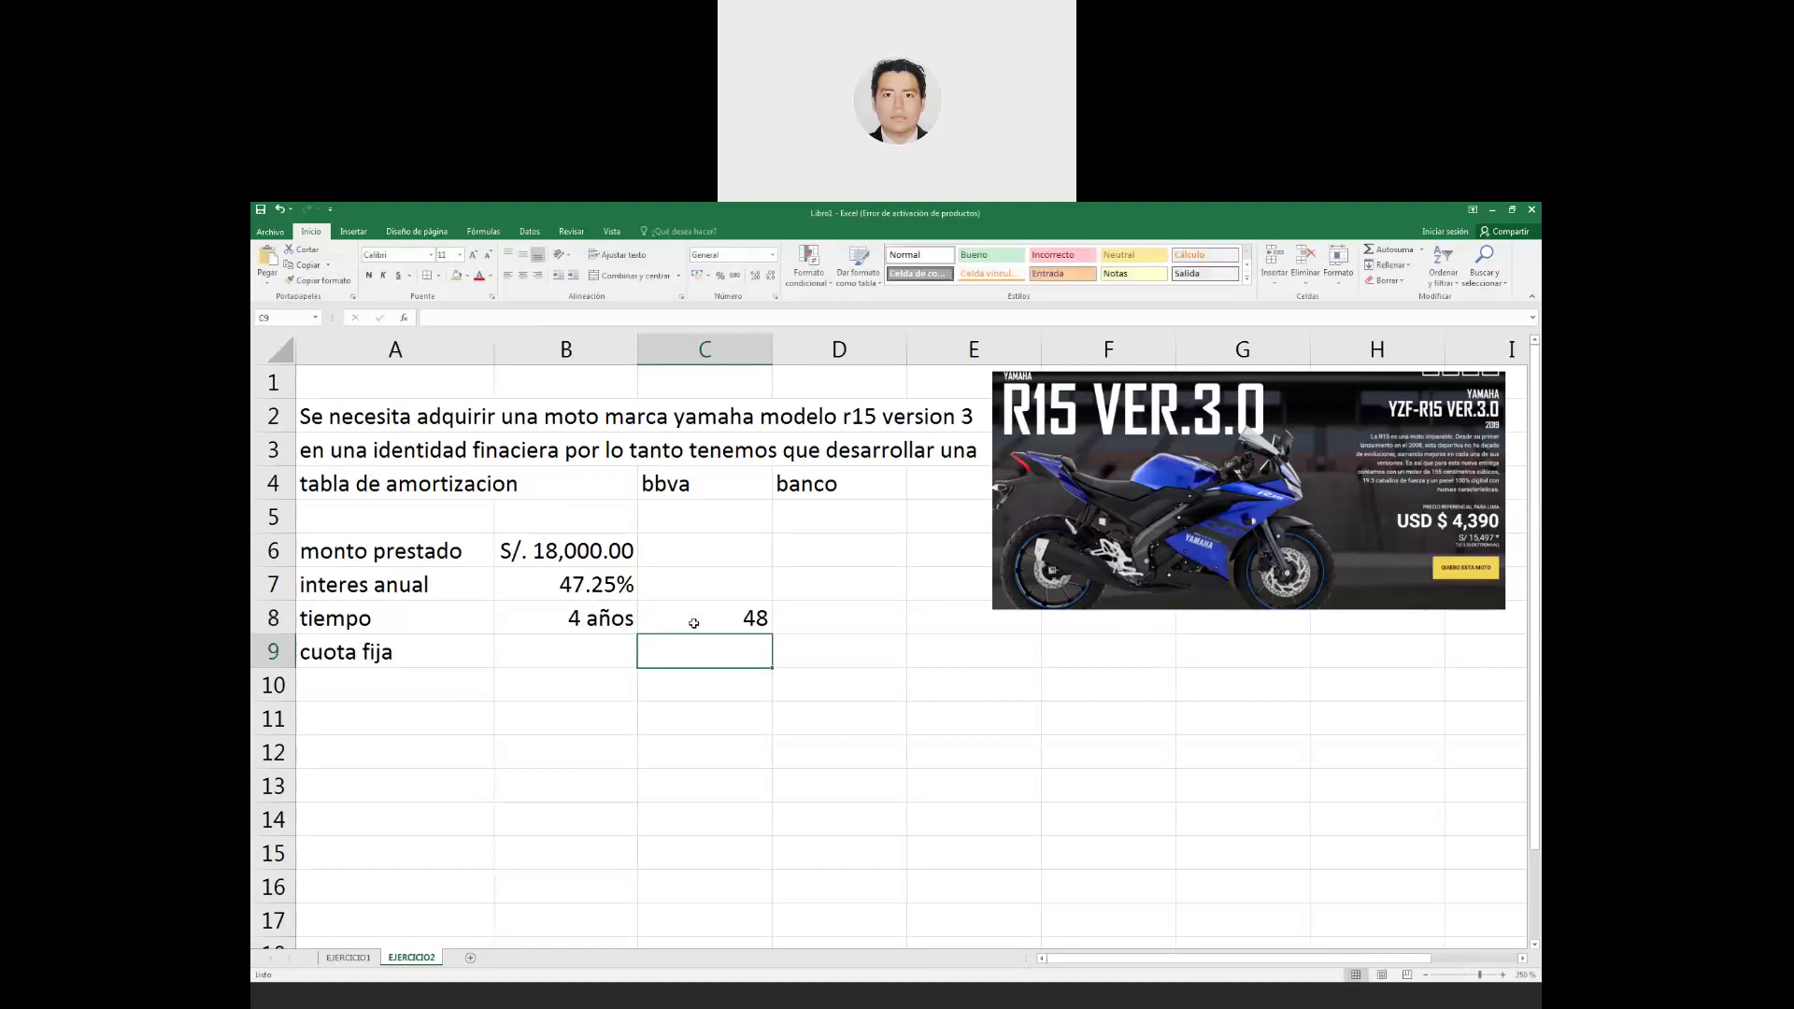
Label D8 'periodos' and start the =PAGO( formula in B9.
{"action": "key", "text": "Left"}
{"action": "key", "text": "Right"}
{"action": "key", "text": "Right"}
{"action": "key", "text": "Up"}
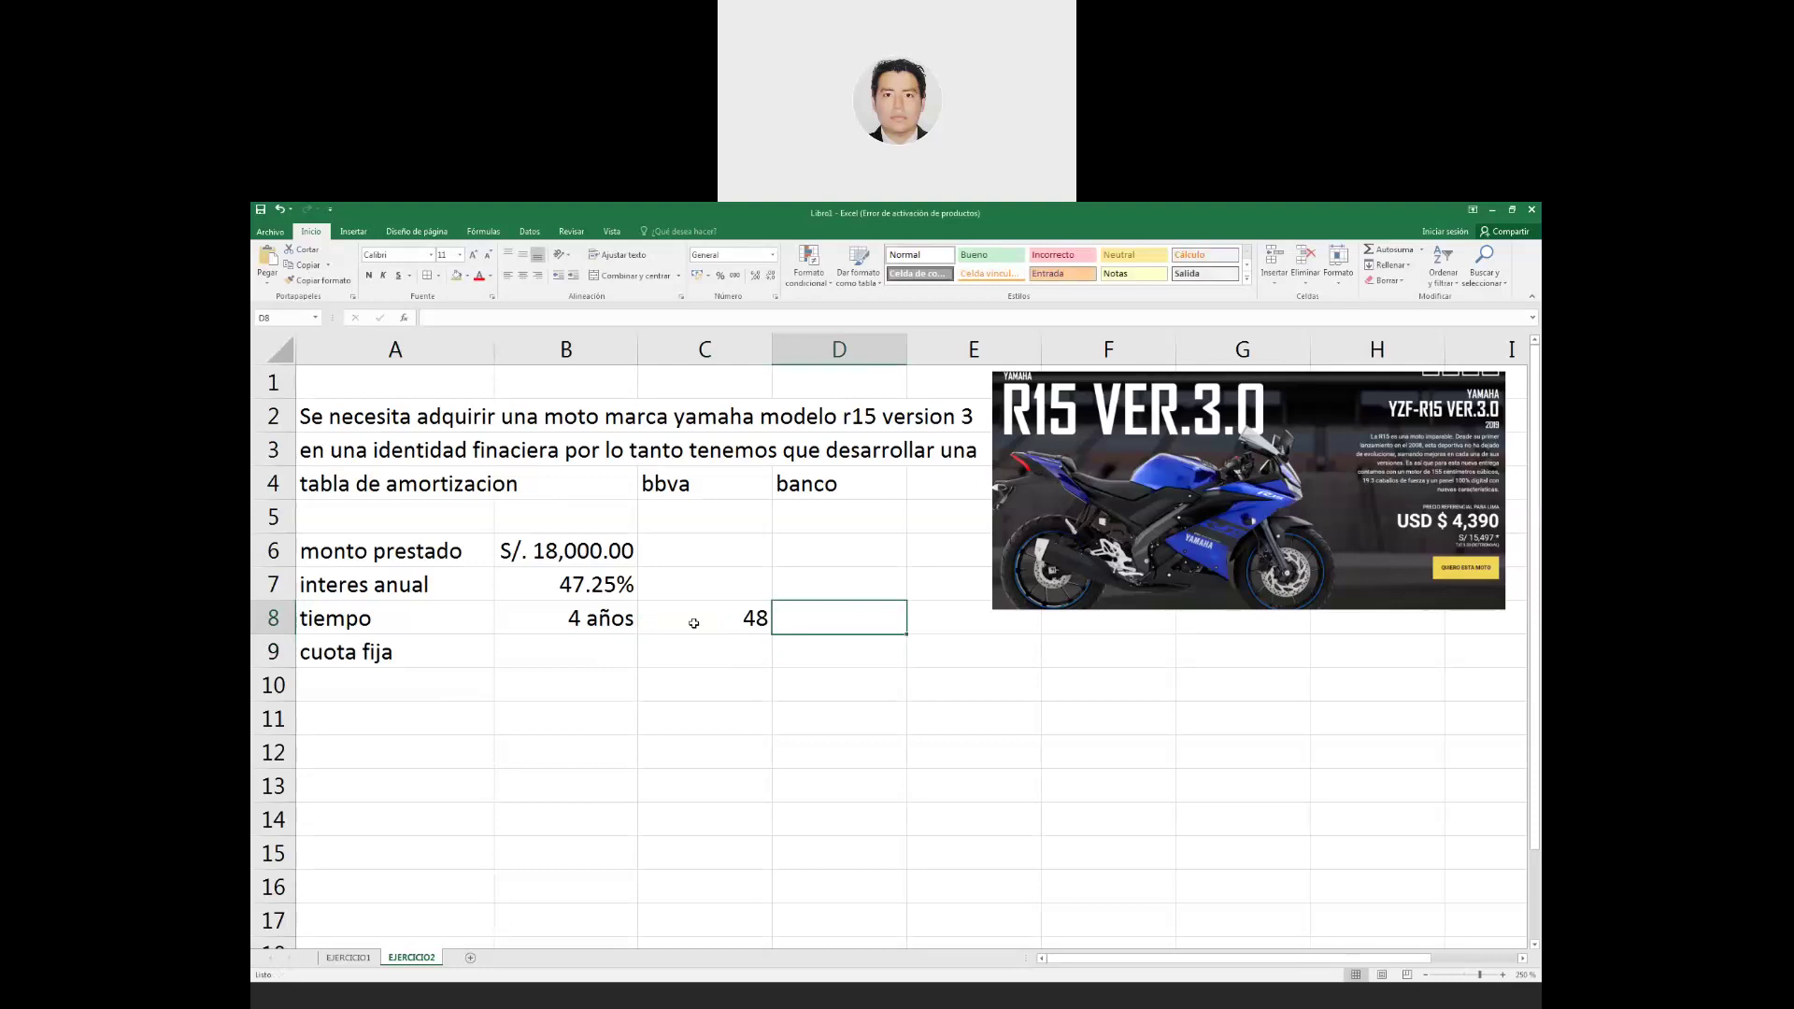
{"action": "type", "text": "periodos"}
{"action": "key", "text": "Return"}
{"action": "key", "text": "Left"}
{"action": "key", "text": "Left"}
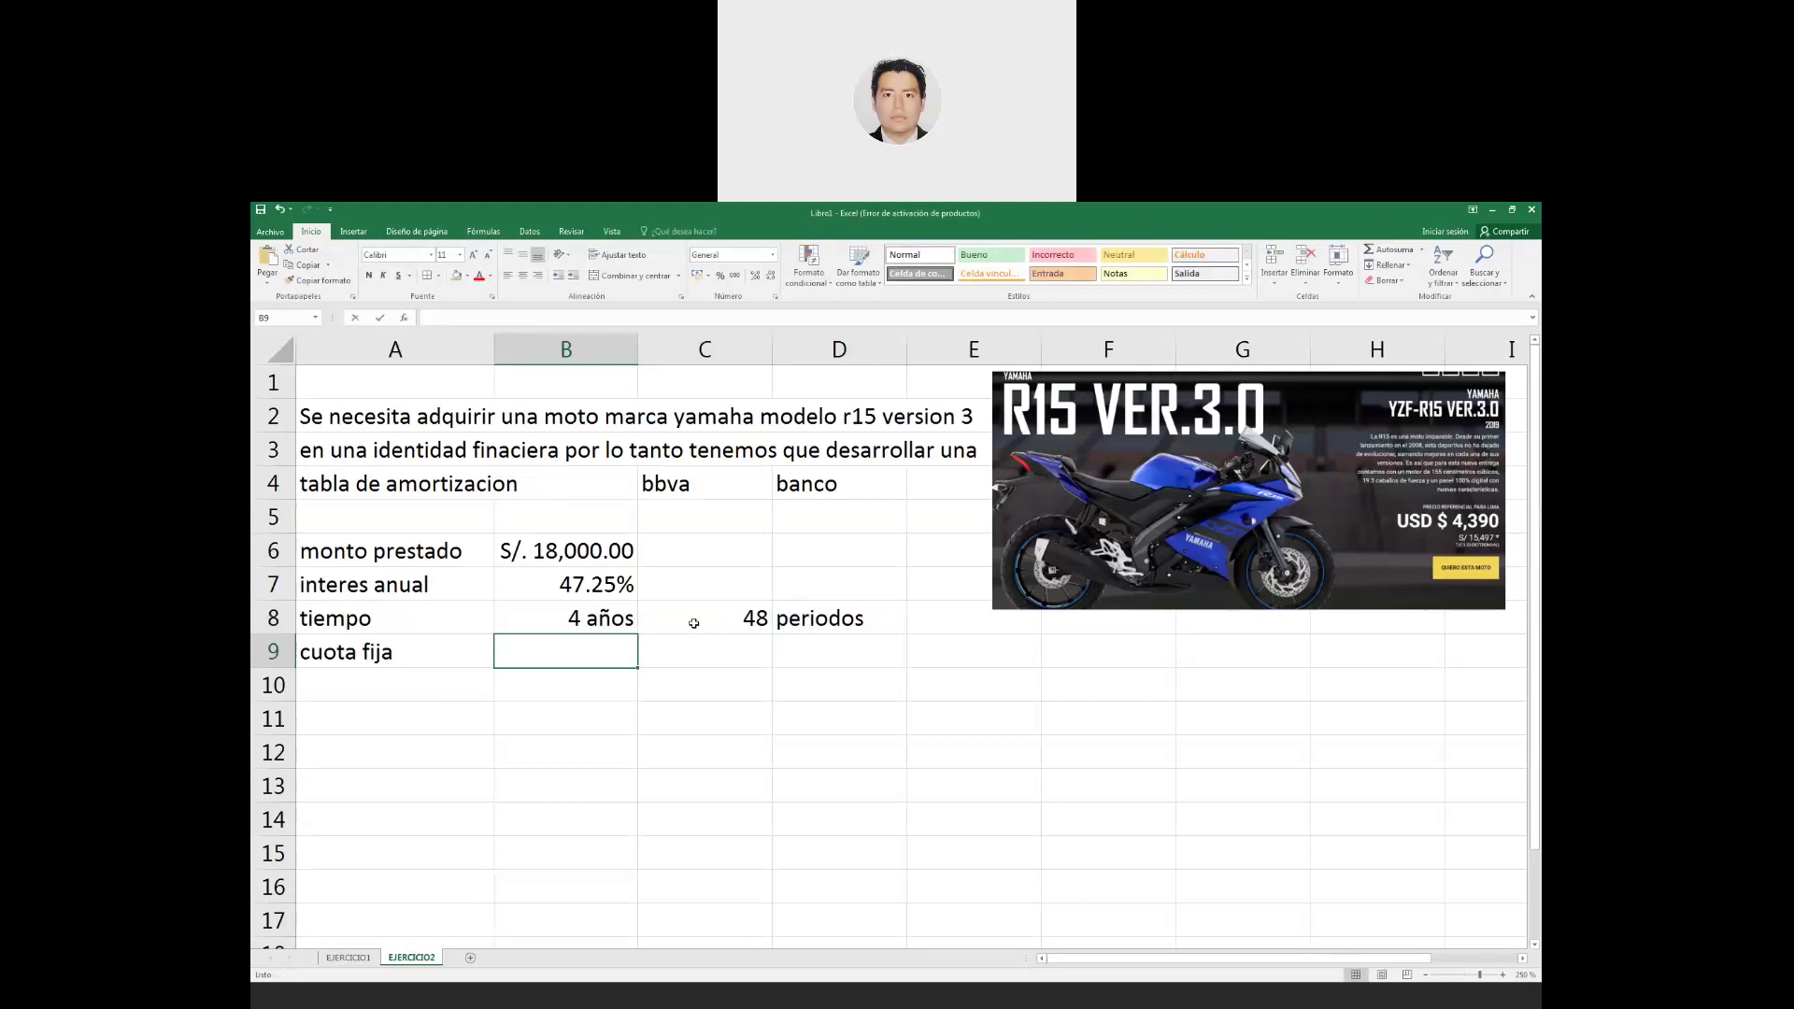
{"action": "type", "text": "="}
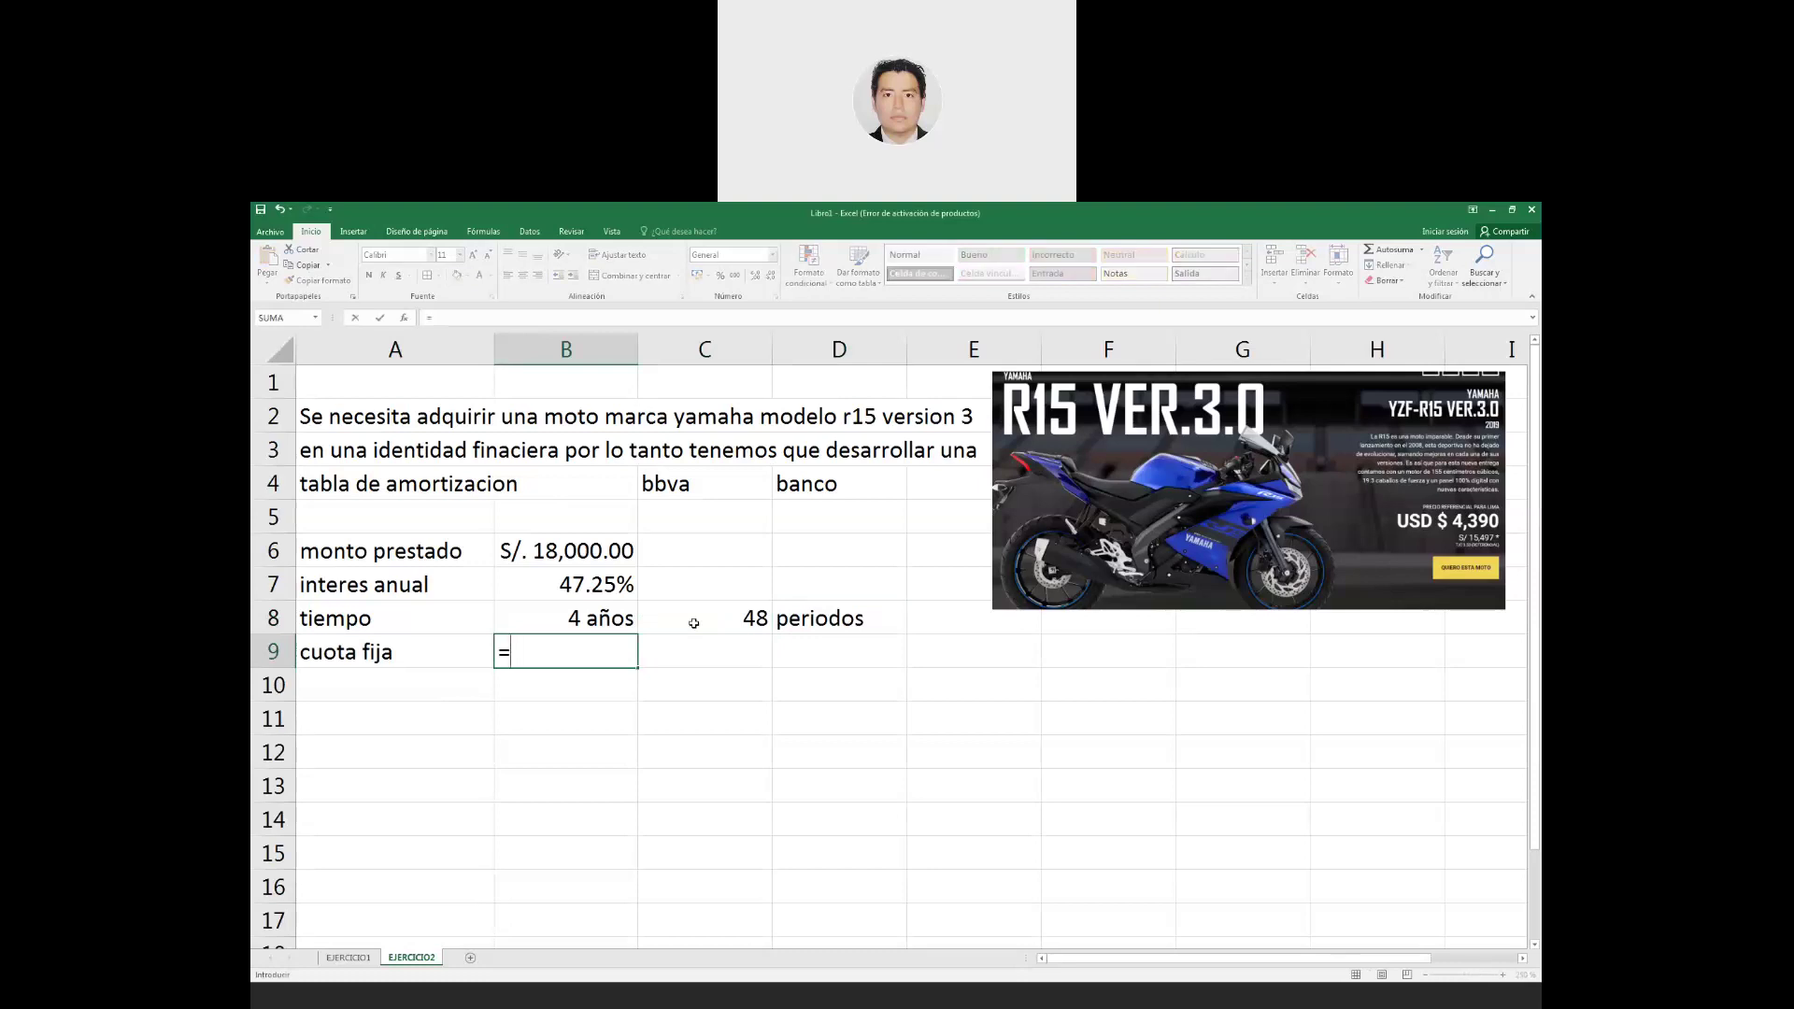
{"action": "type", "text": "PAGO("}
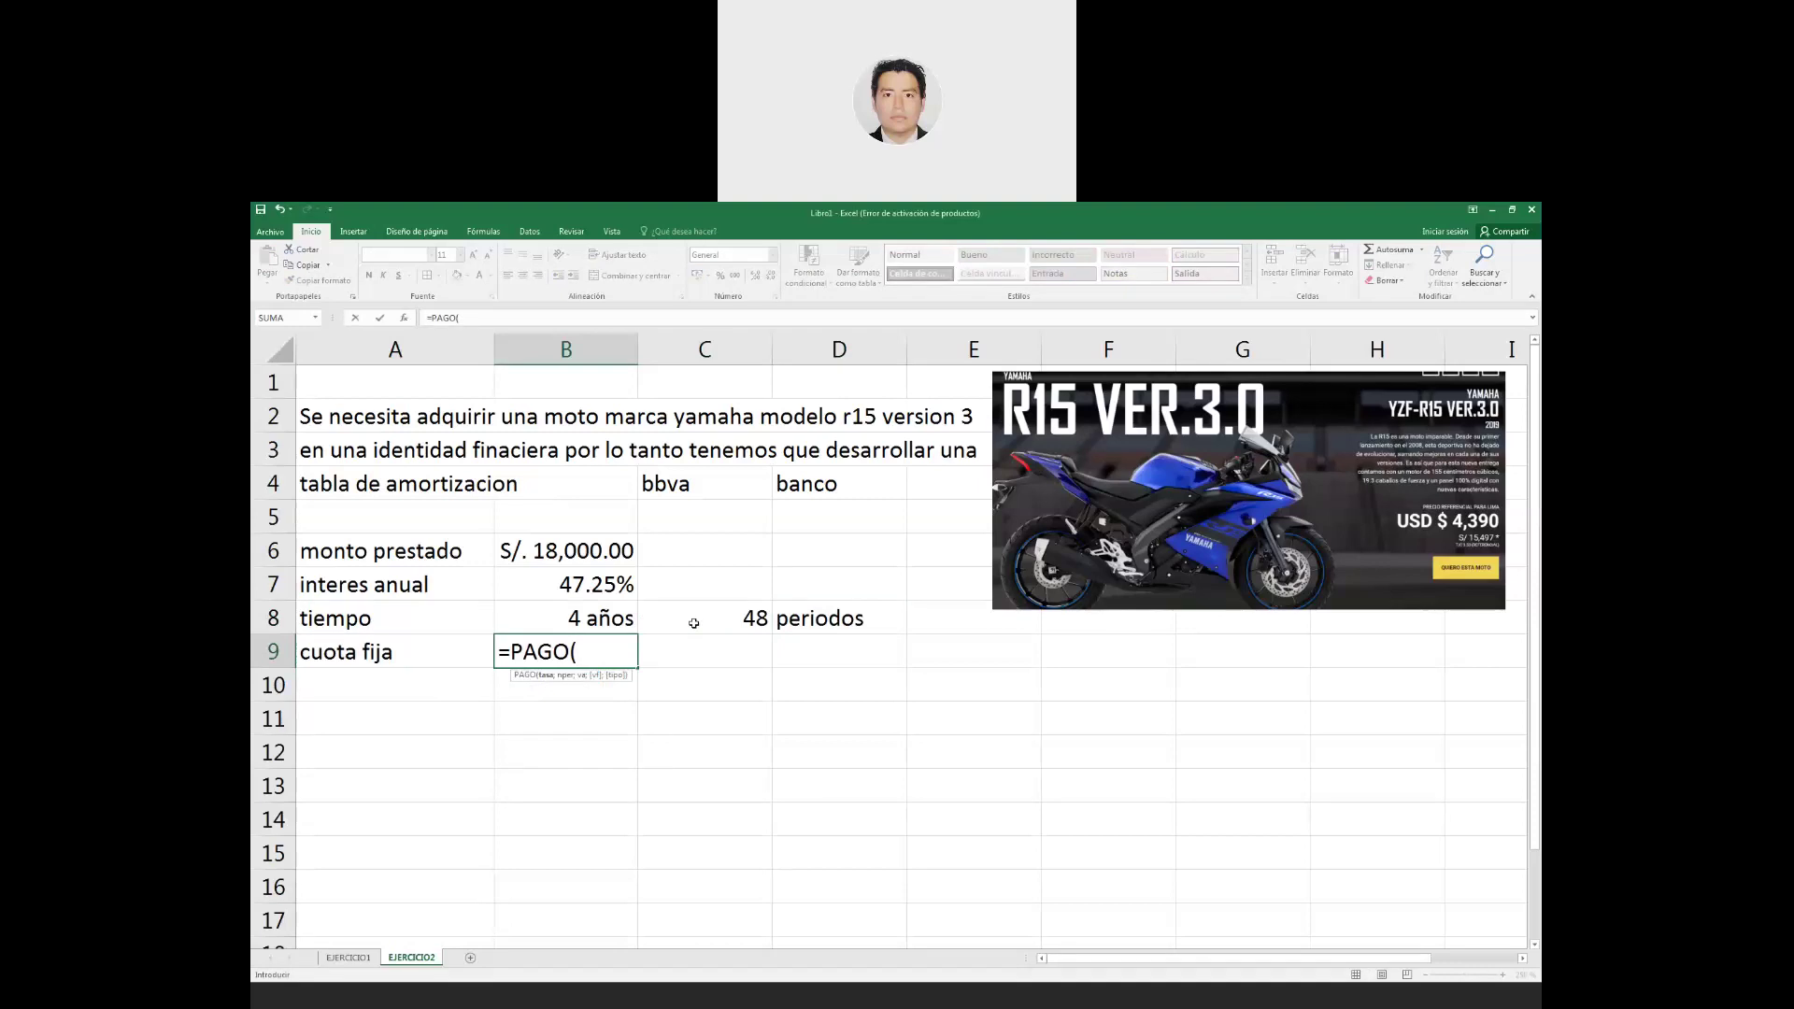
Complete B9 as =PAGO($B$7/12;$C$8;-$B$6), giving S/. 840.40.
{"action": "key", "text": "Up"}
{"action": "key", "text": "Up"}
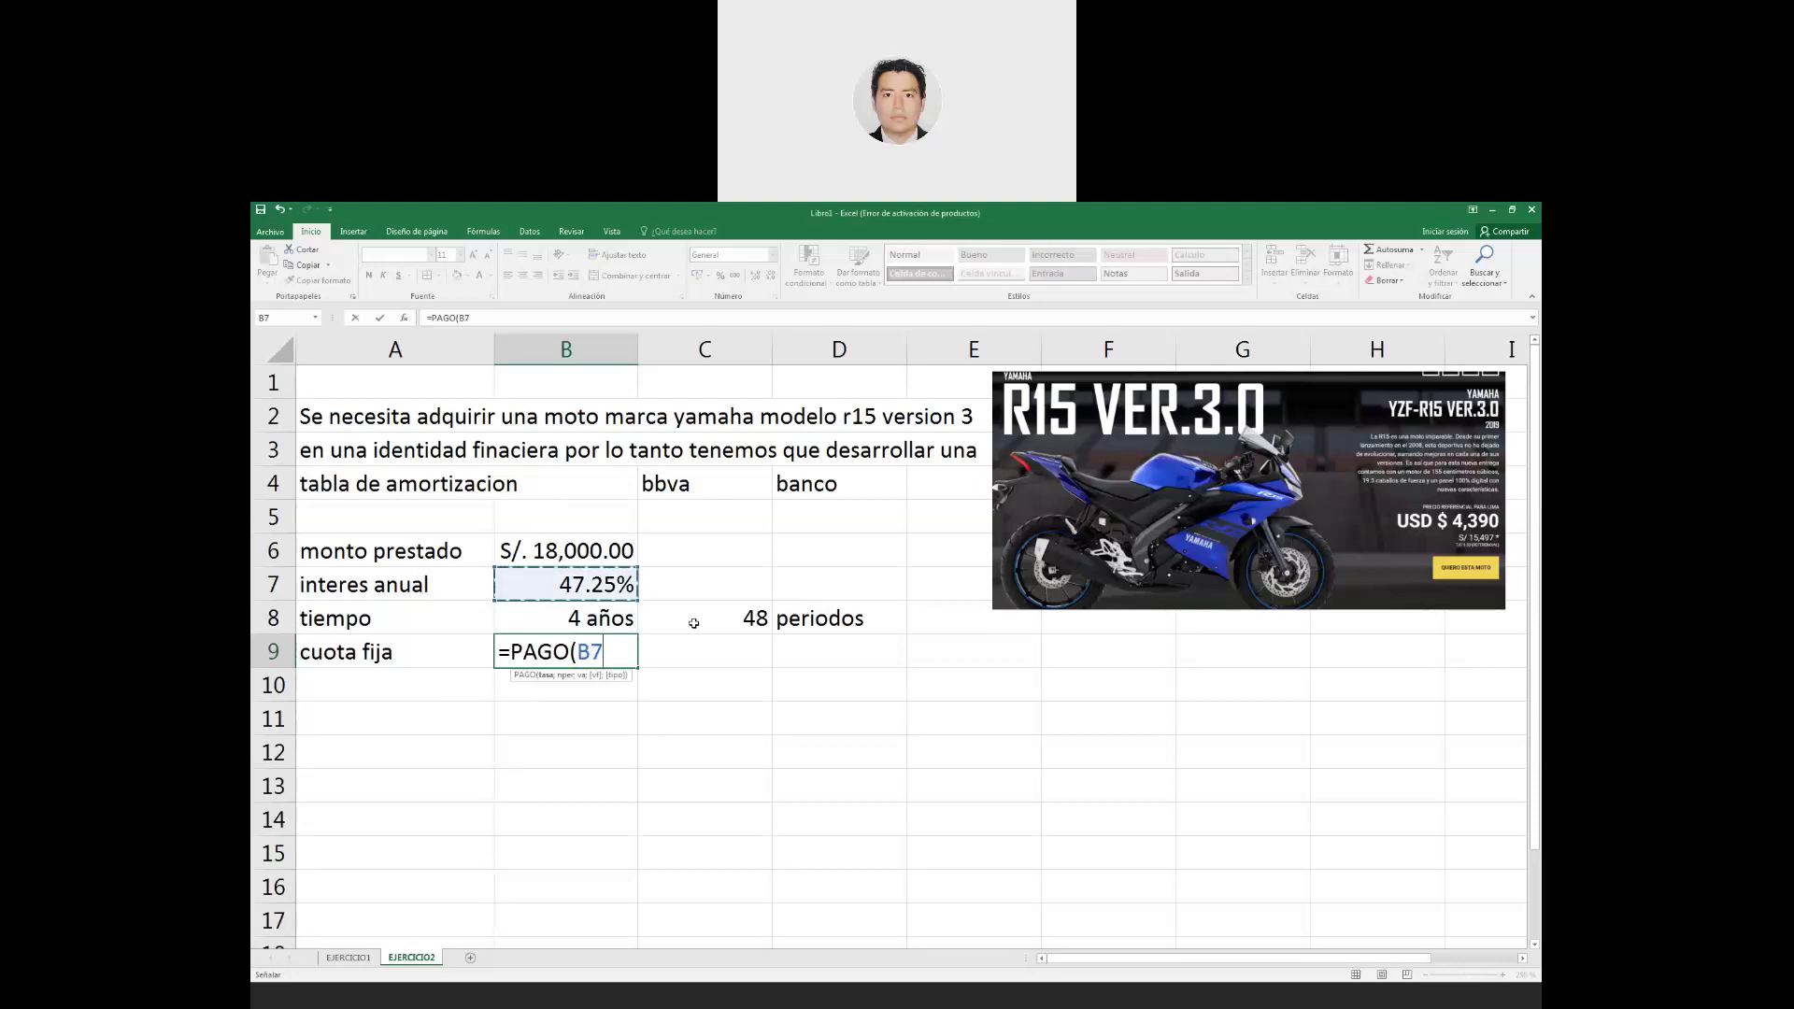
{"action": "key", "text": "F4"}
{"action": "type", "text": "$B$7/12"}
{"action": "type", "text": ";"}
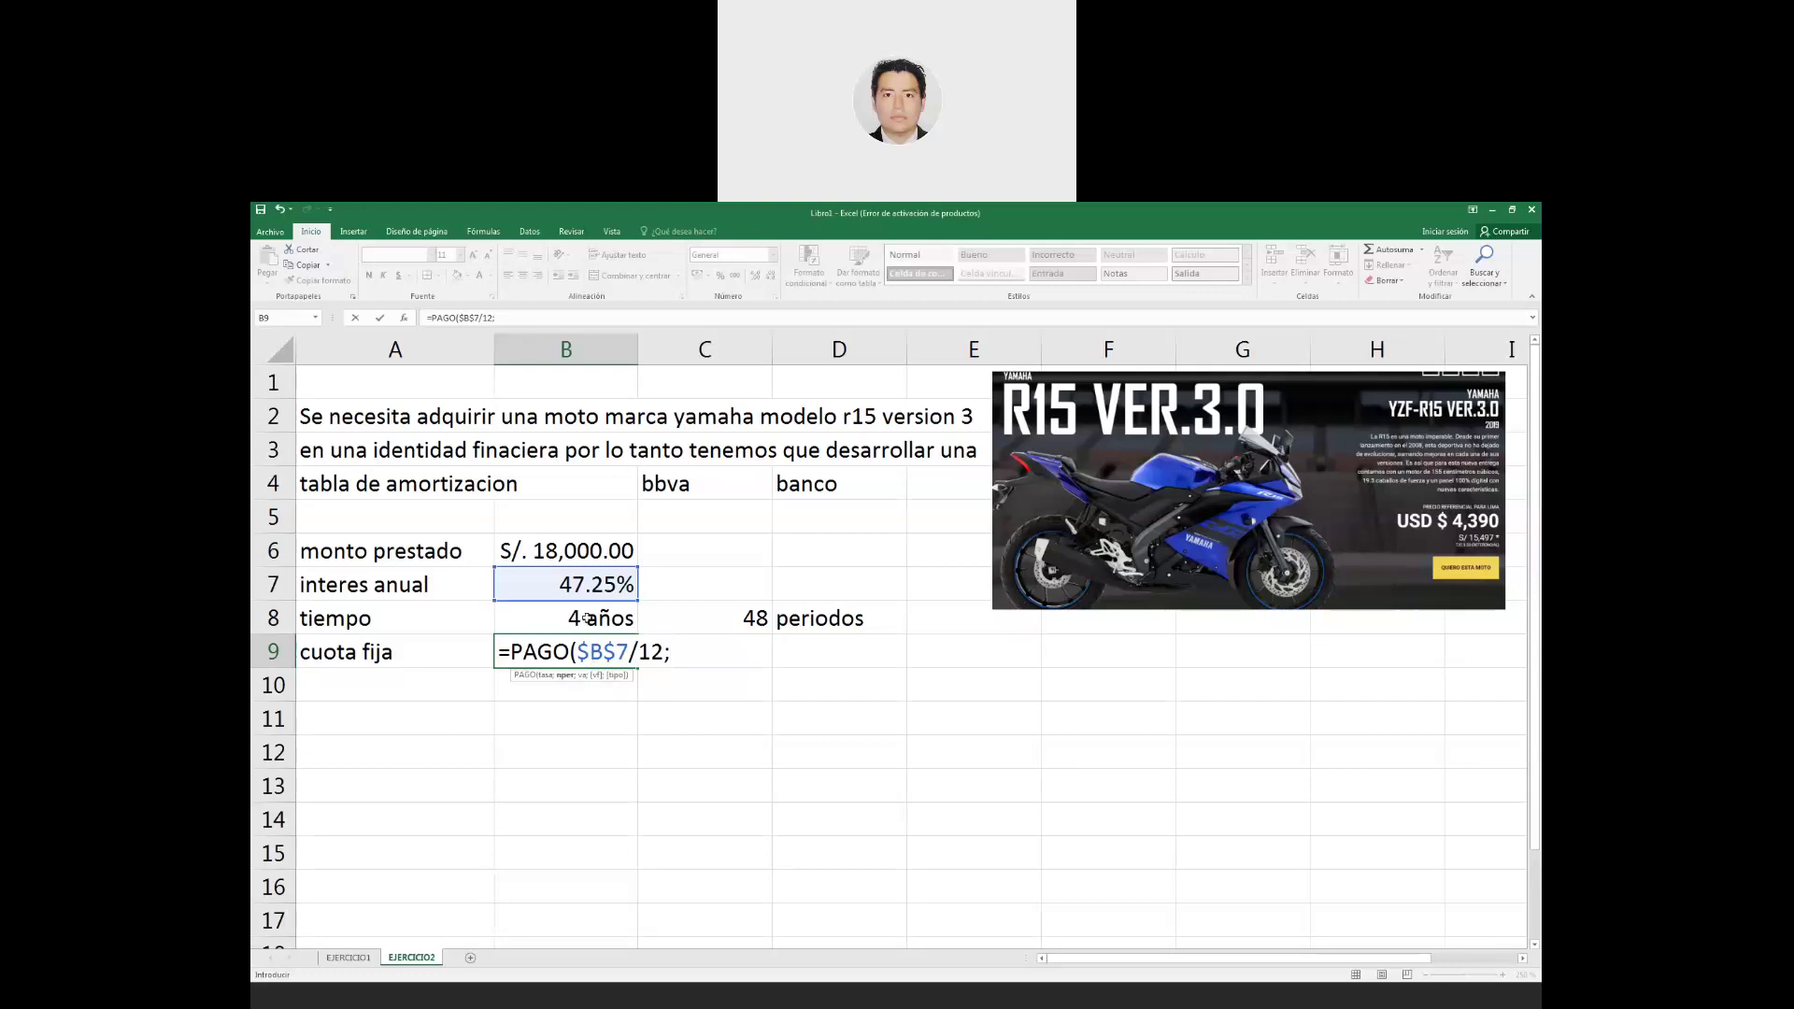
{"action": "left_click", "coordinate": [714, 622]}
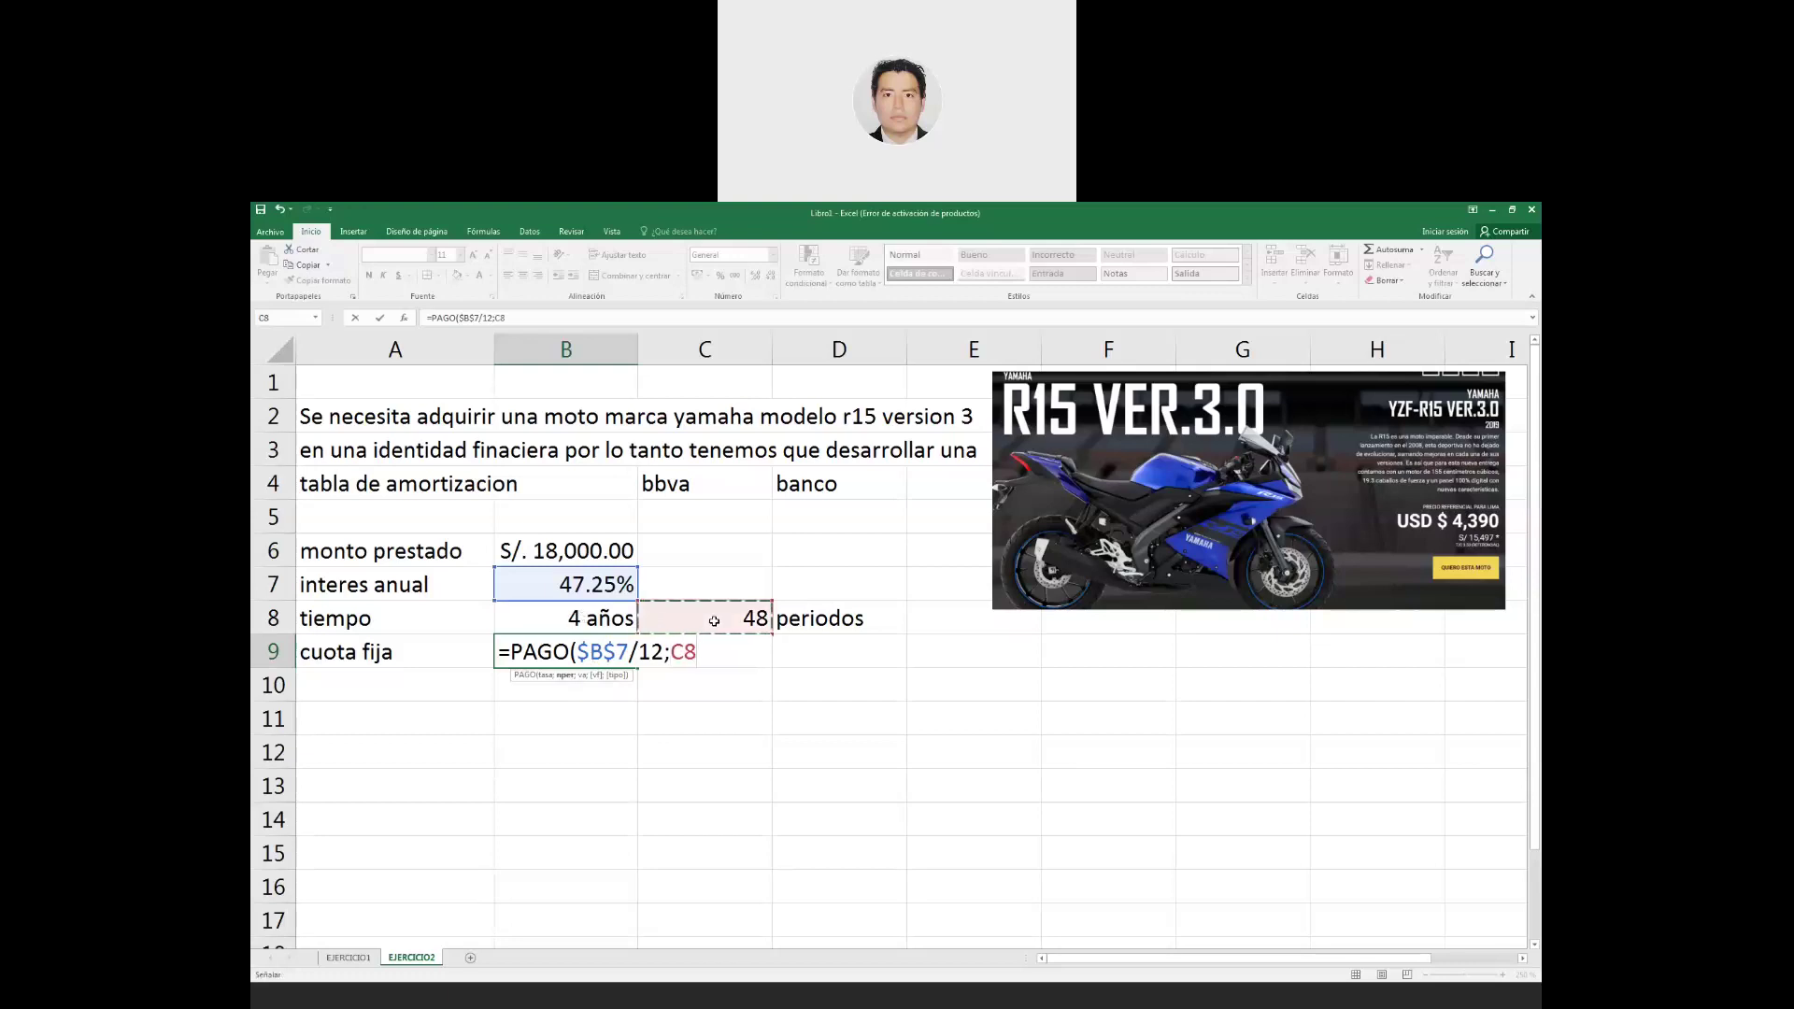
{"action": "key", "text": "F4"}
{"action": "type", "text": "$C$8;"}
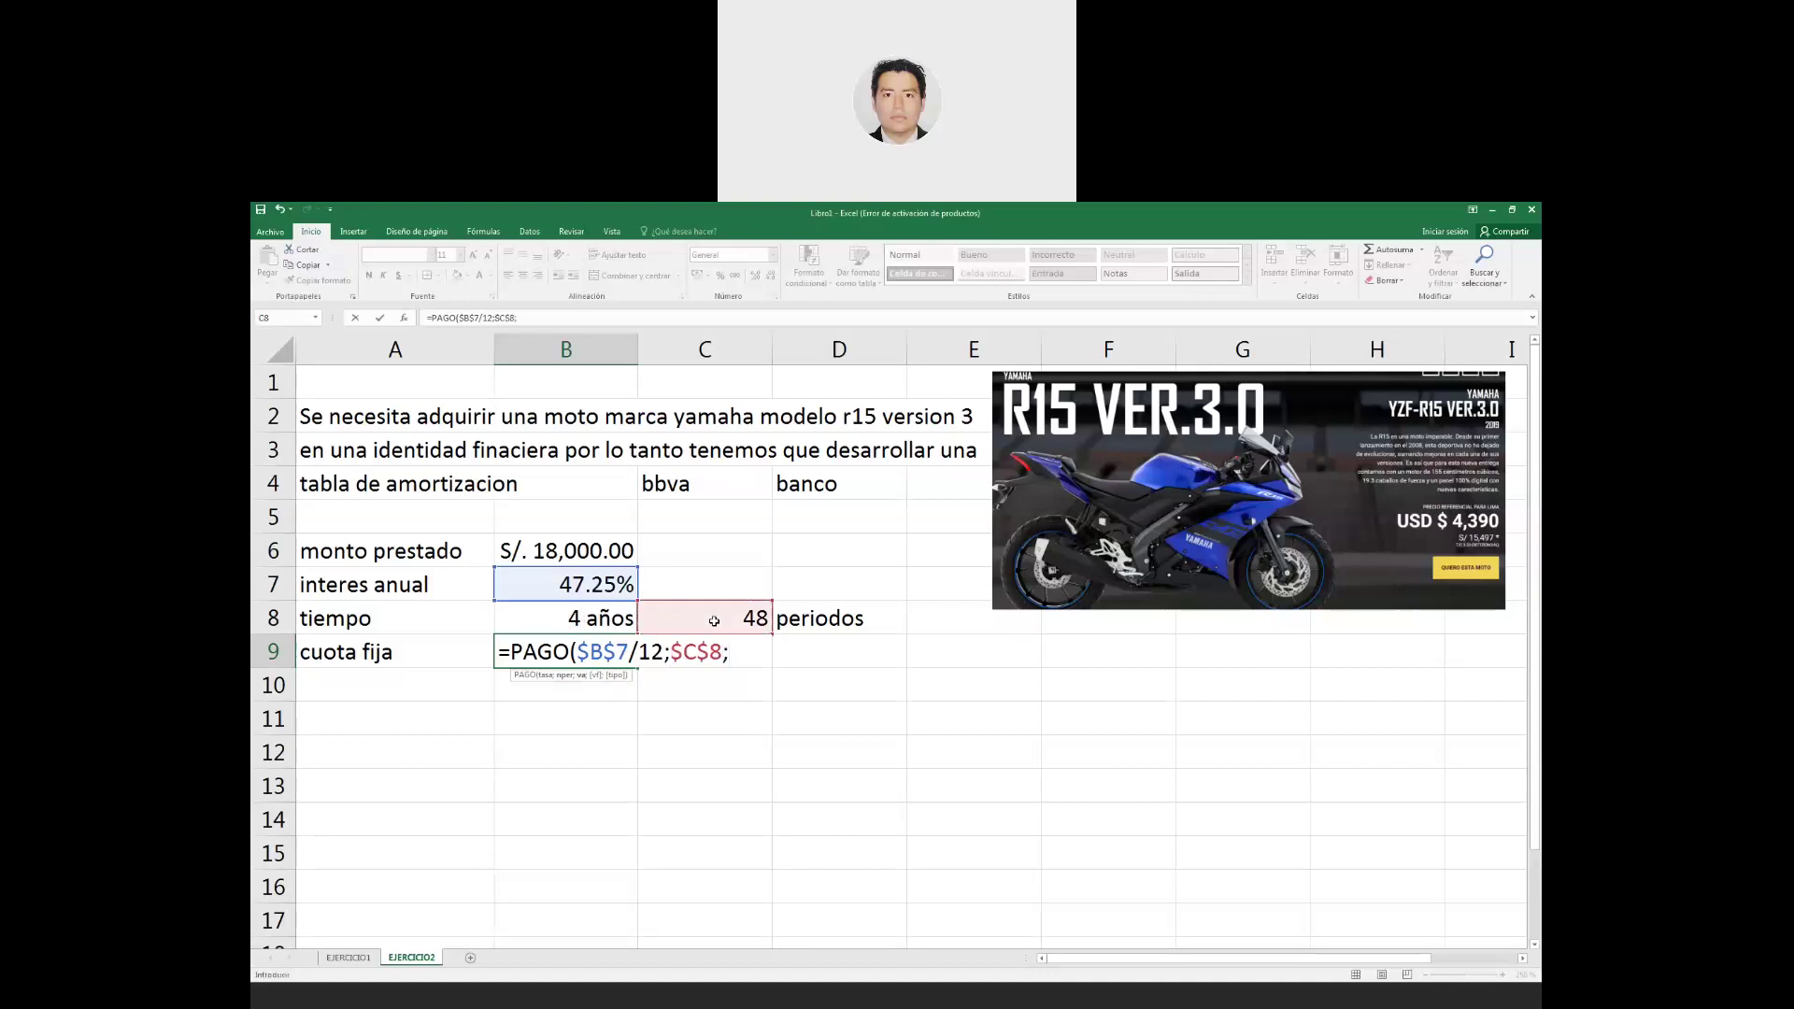
{"action": "type", "text": "-"}
{"action": "left_click", "coordinate": [561, 551]}
{"action": "key", "text": "F4"}
{"action": "type", "text": ")"}
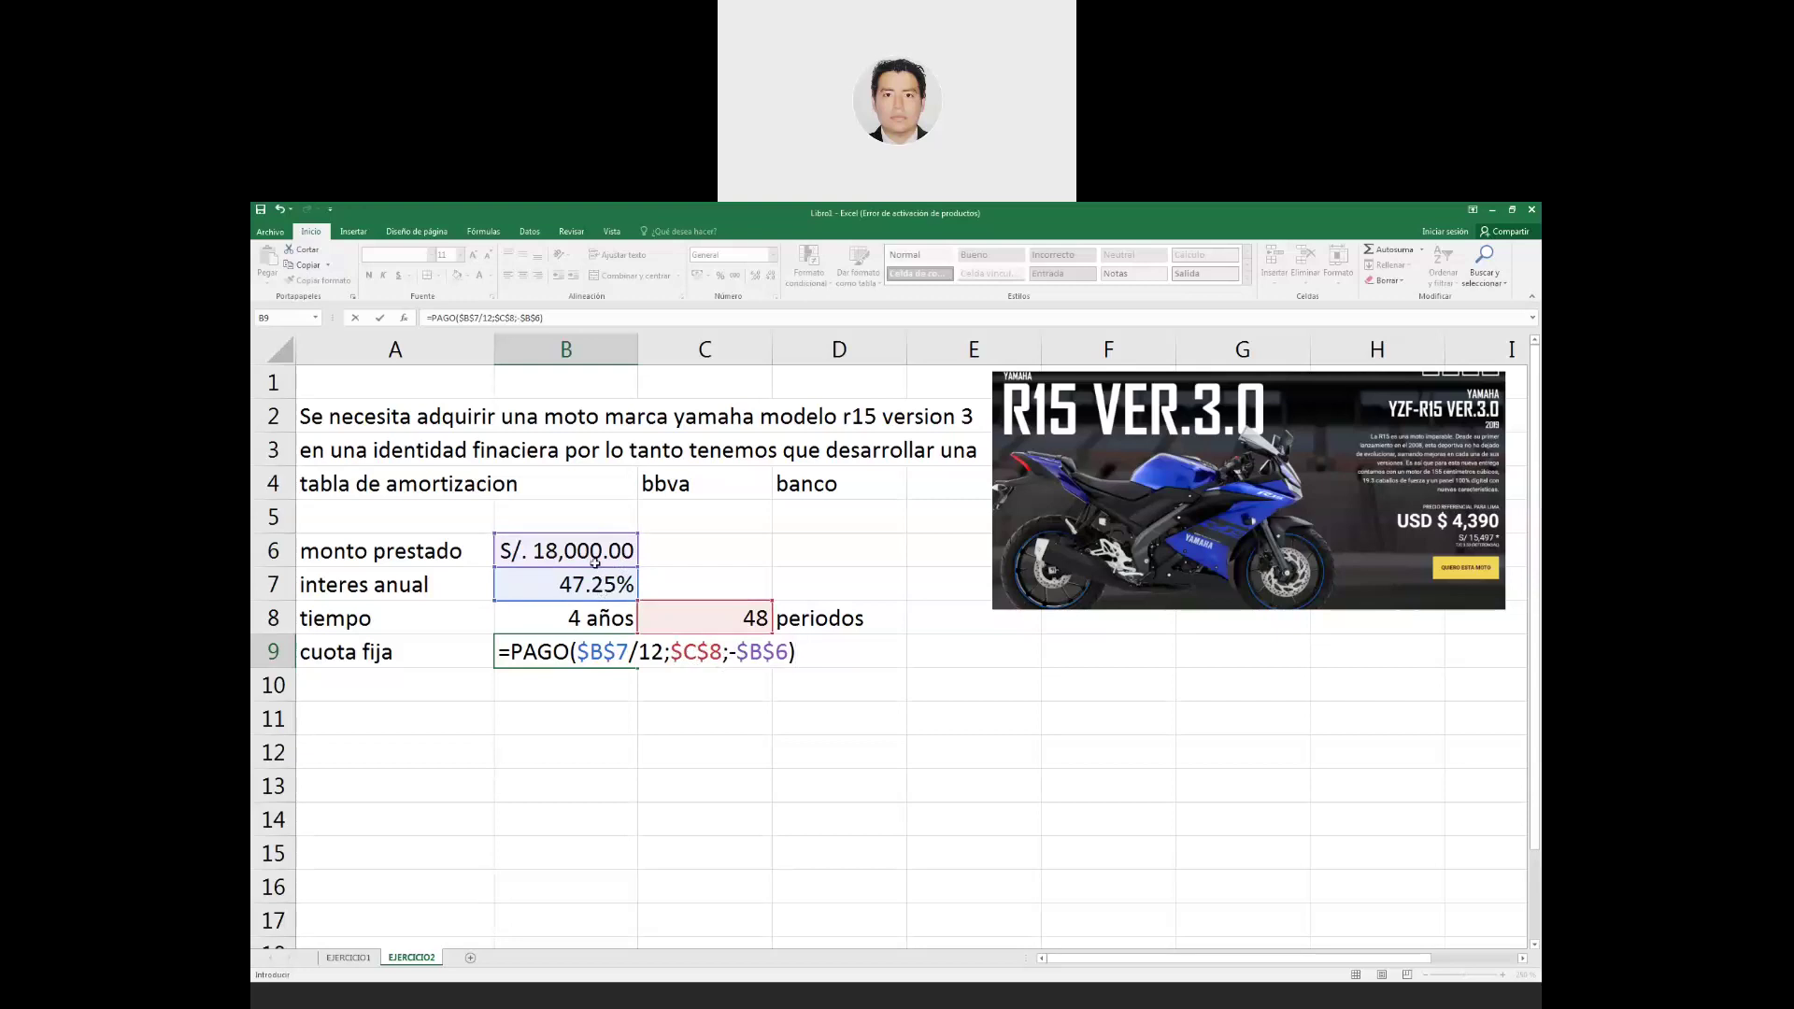
{"action": "key", "text": "Return"}
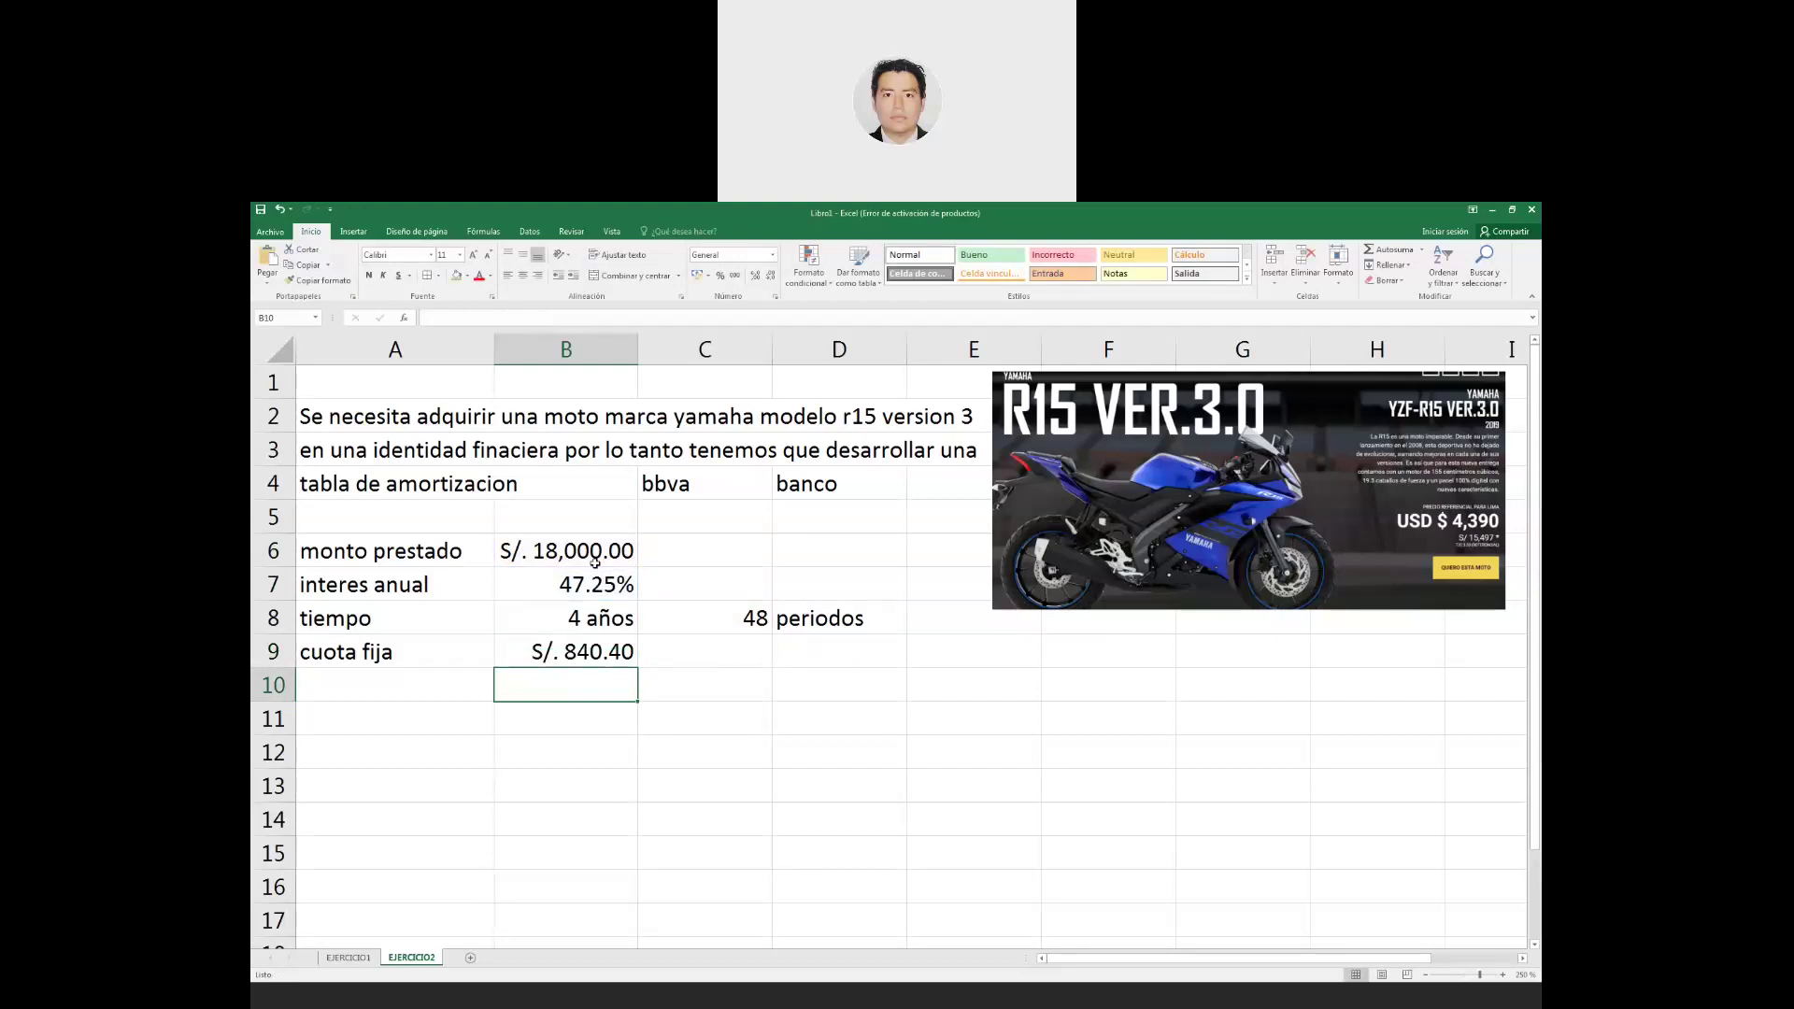
Type the PERIODO heading in A11.
{"action": "key", "text": "Down"}
{"action": "key", "text": "Down"}
{"action": "key", "text": "Left"}
{"action": "key", "text": "Up"}
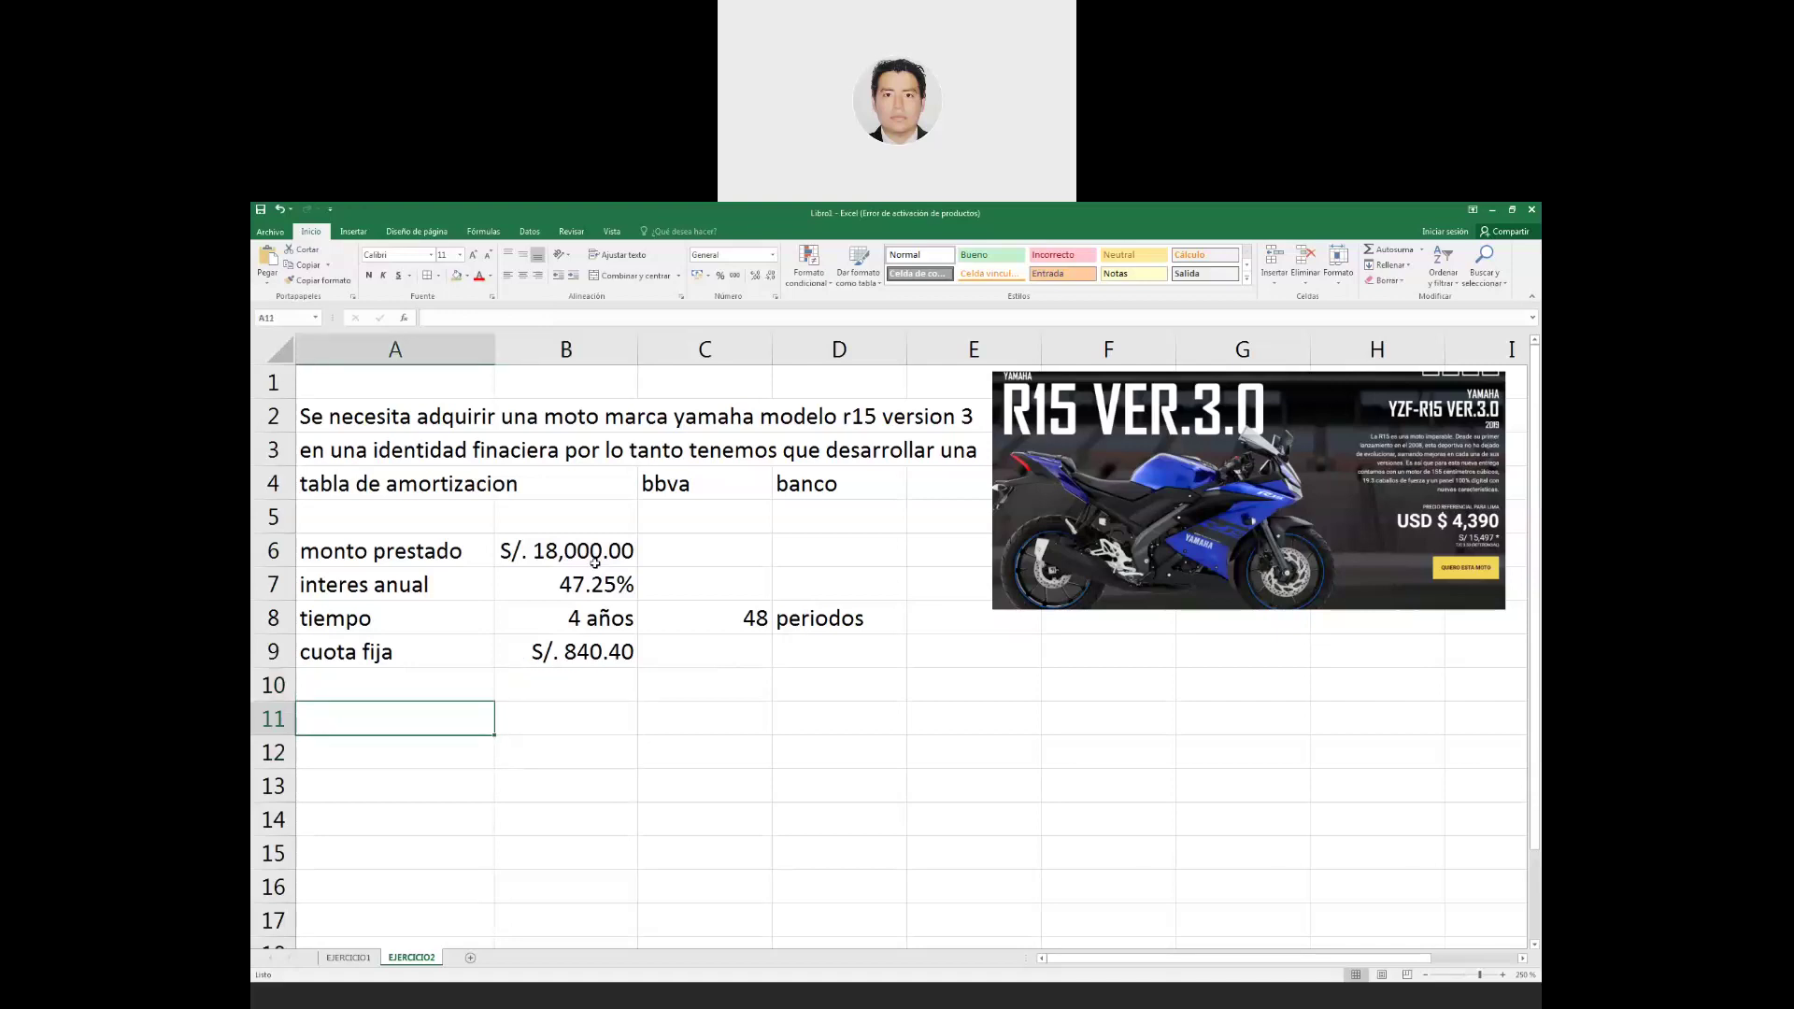
{"action": "type", "text": "PERIODO"}
Enter the MONTO INICIAL heading in B11 and widen column B to fit it.
{"action": "key", "text": "Down"}
{"action": "key", "text": "Right"}
{"action": "key", "text": "Up"}
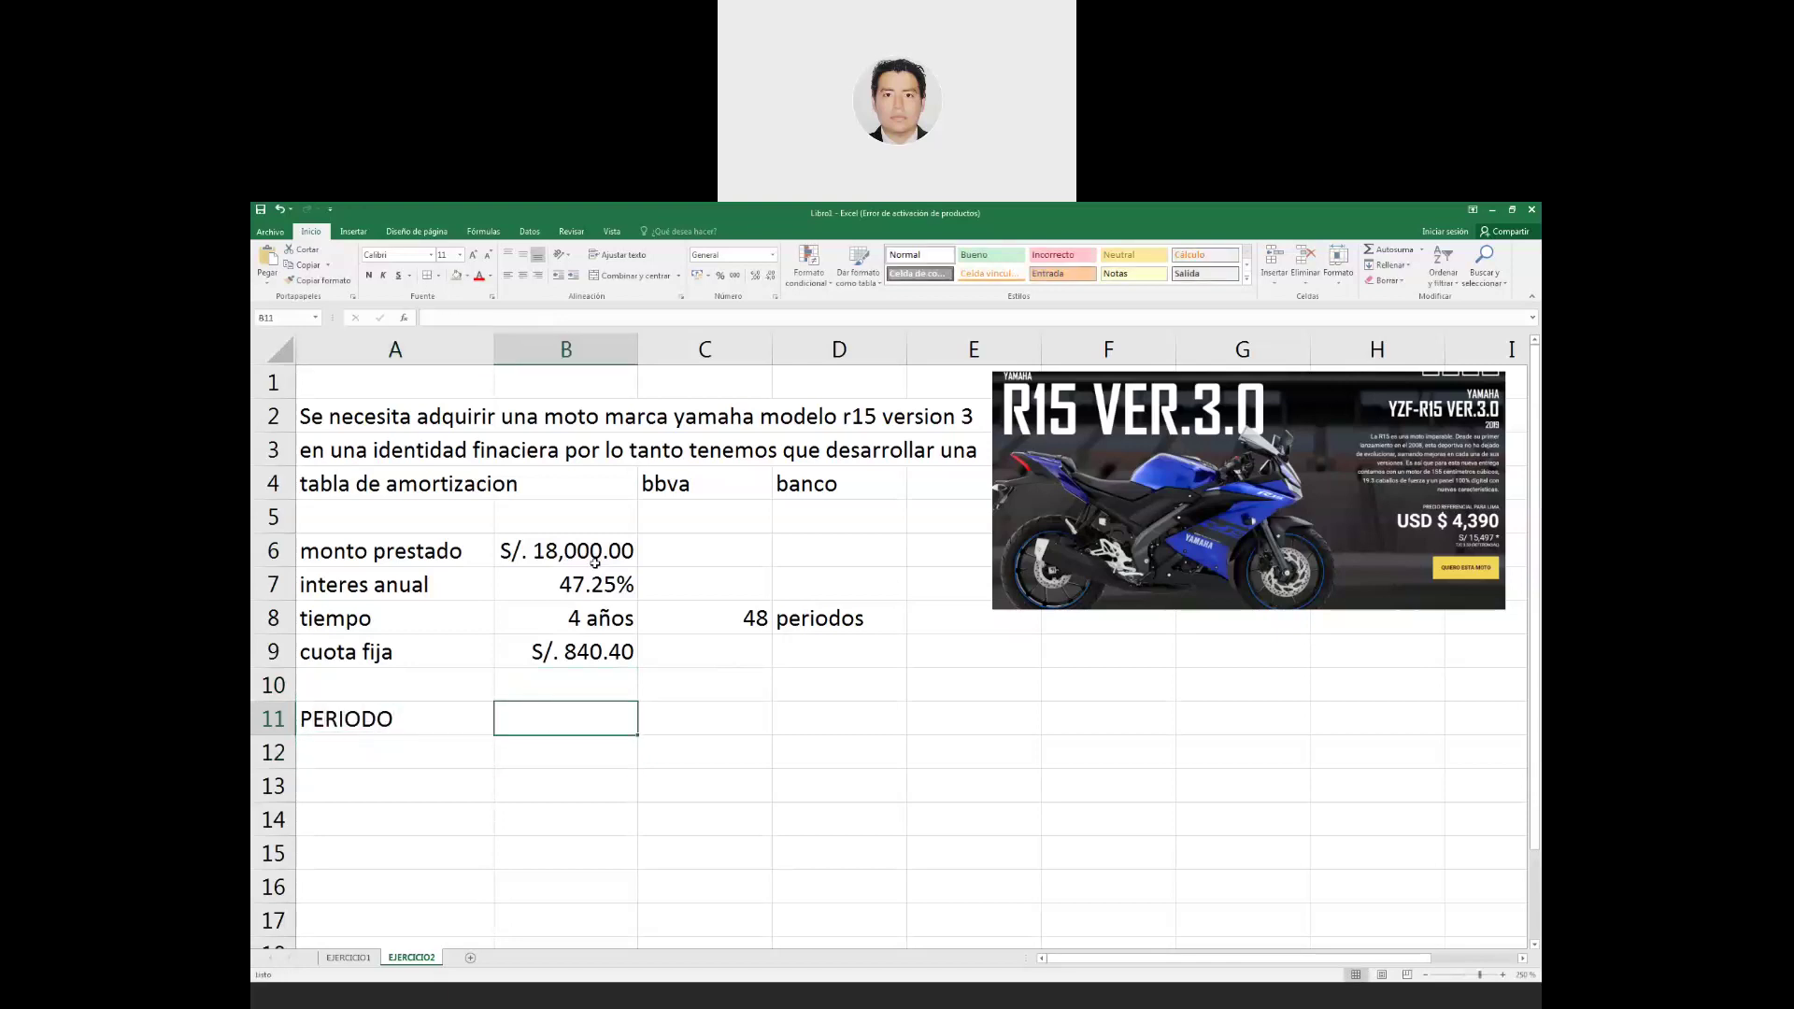
{"action": "type", "text": "MONTO INICIAL"}
{"action": "key", "text": "Return"}
{"action": "left_click_drag", "start_coordinate": [639, 349], "coordinate": [670, 350]}
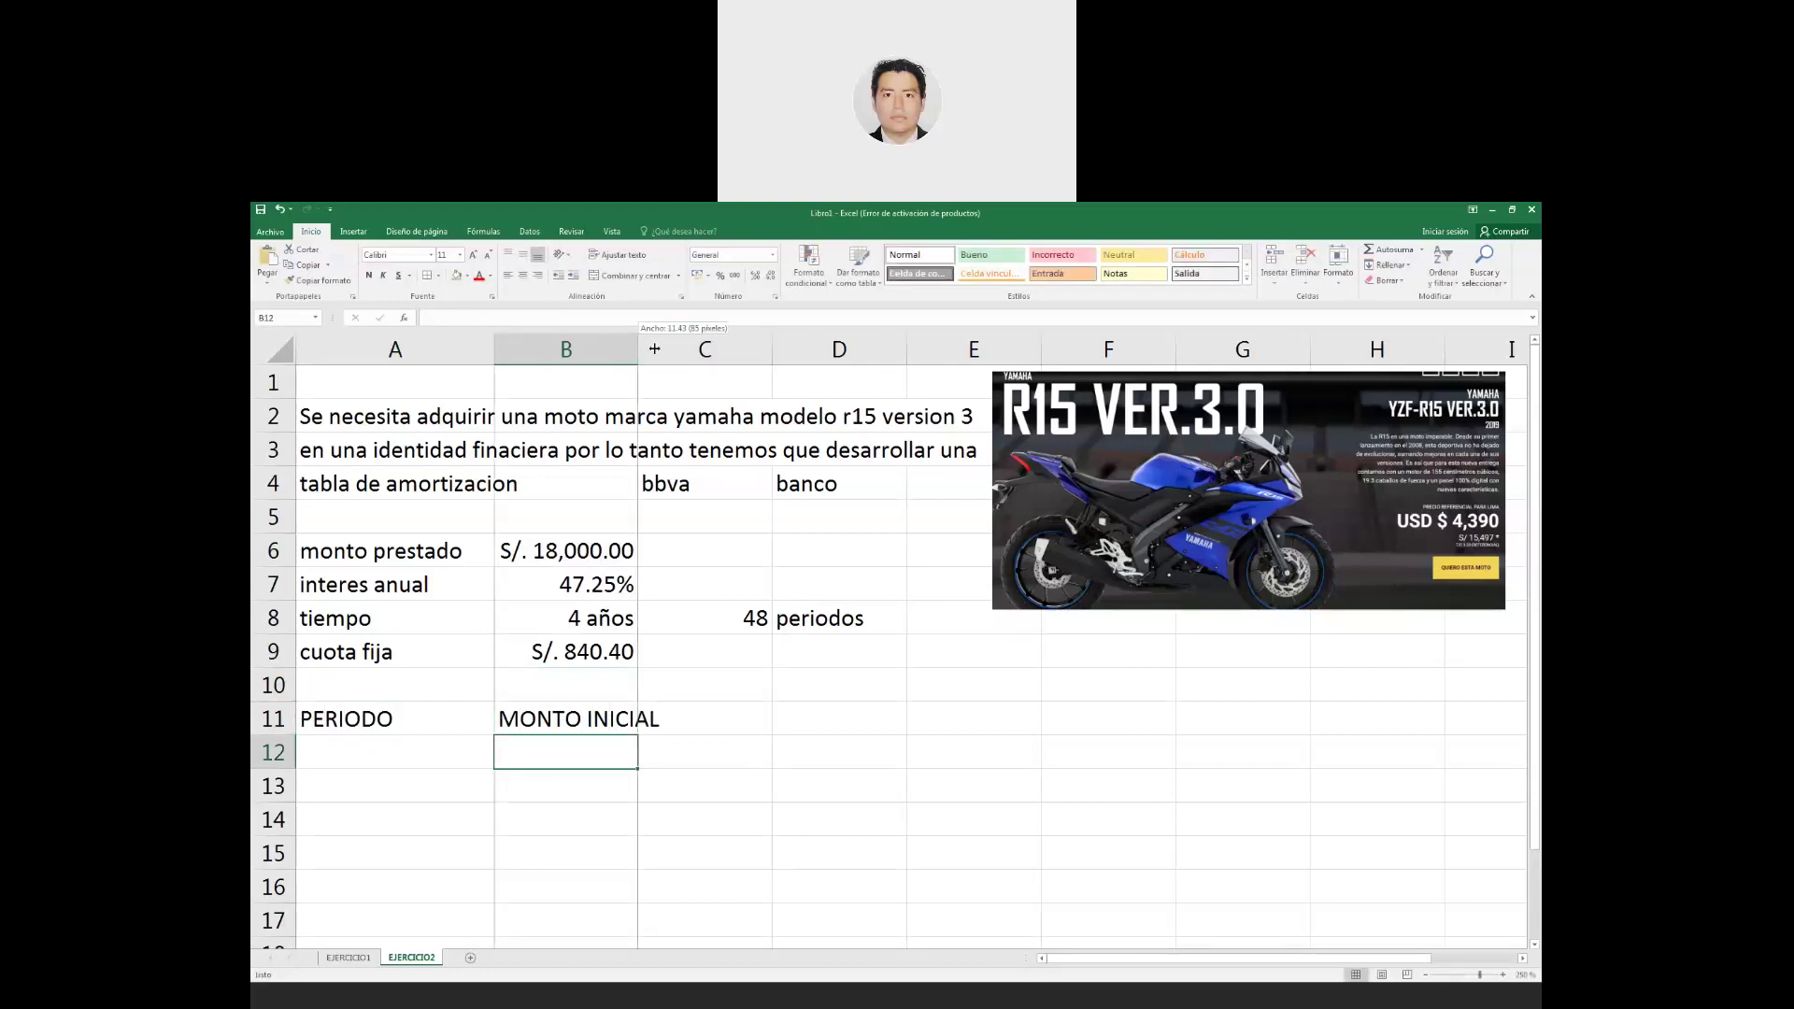
Enter the INTERES heading in C11.
{"action": "left_click", "coordinate": [730, 703]}
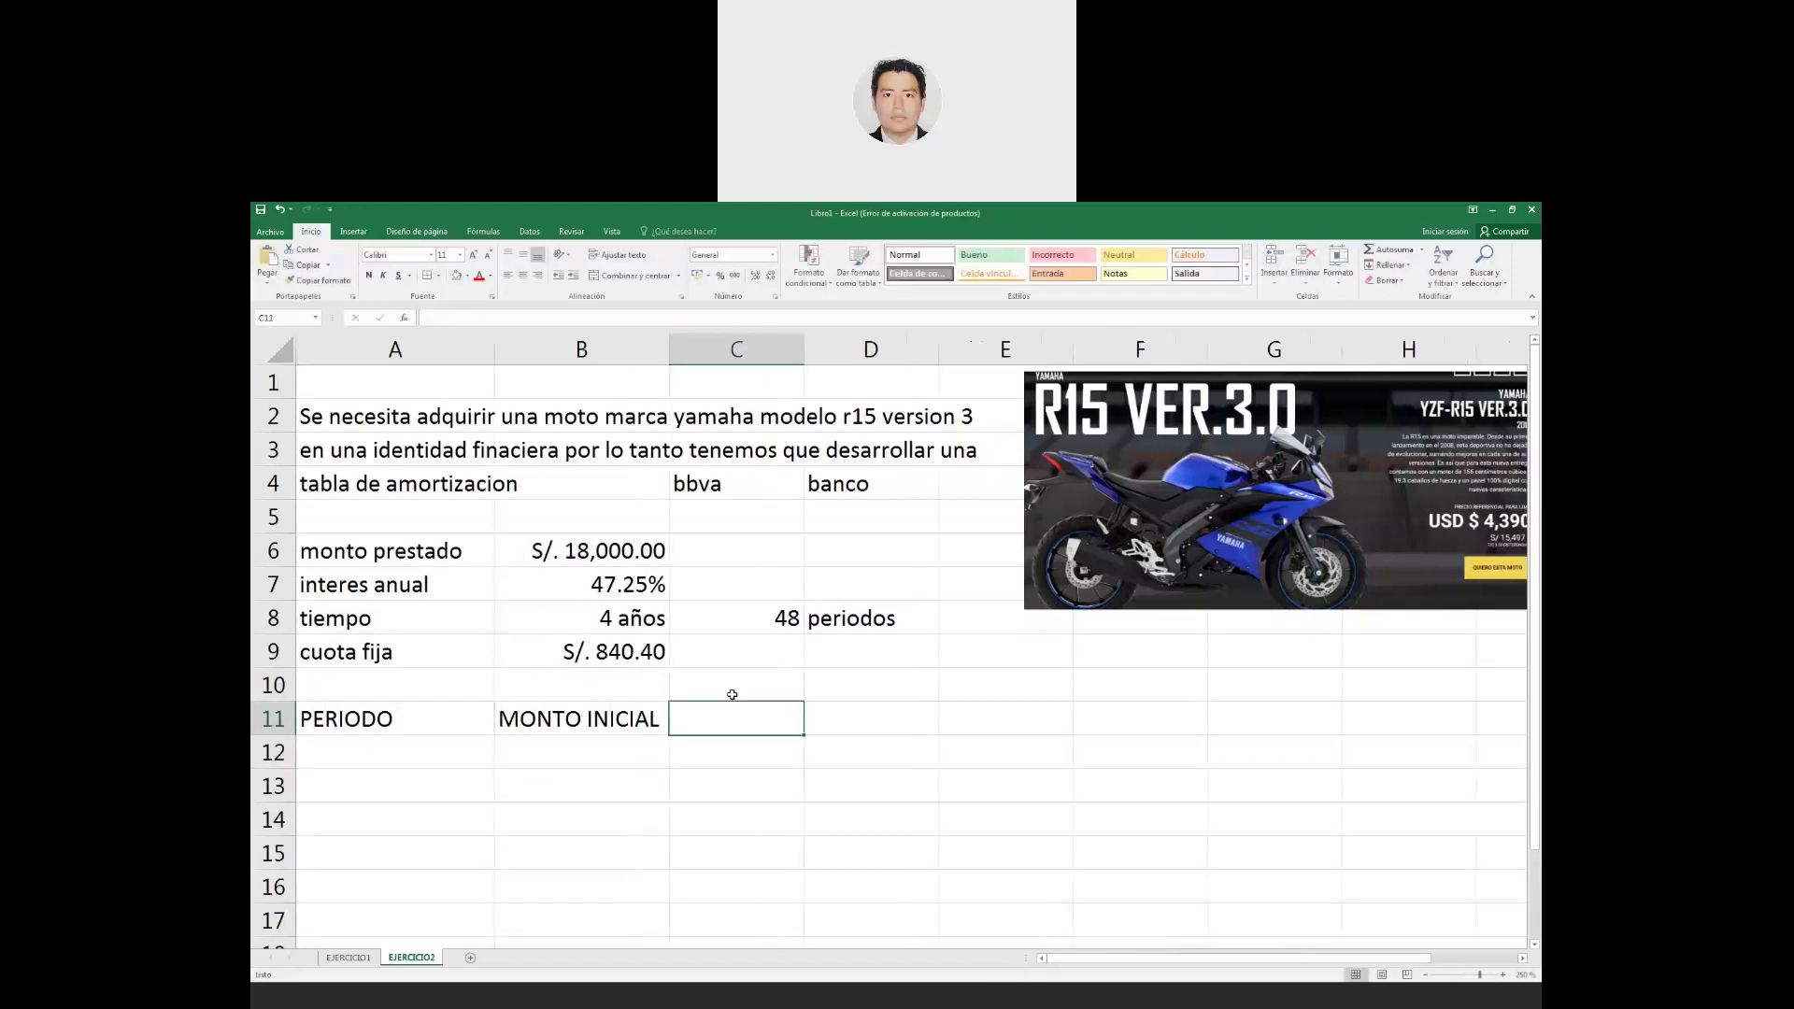
{"action": "type", "text": "INTERES"}
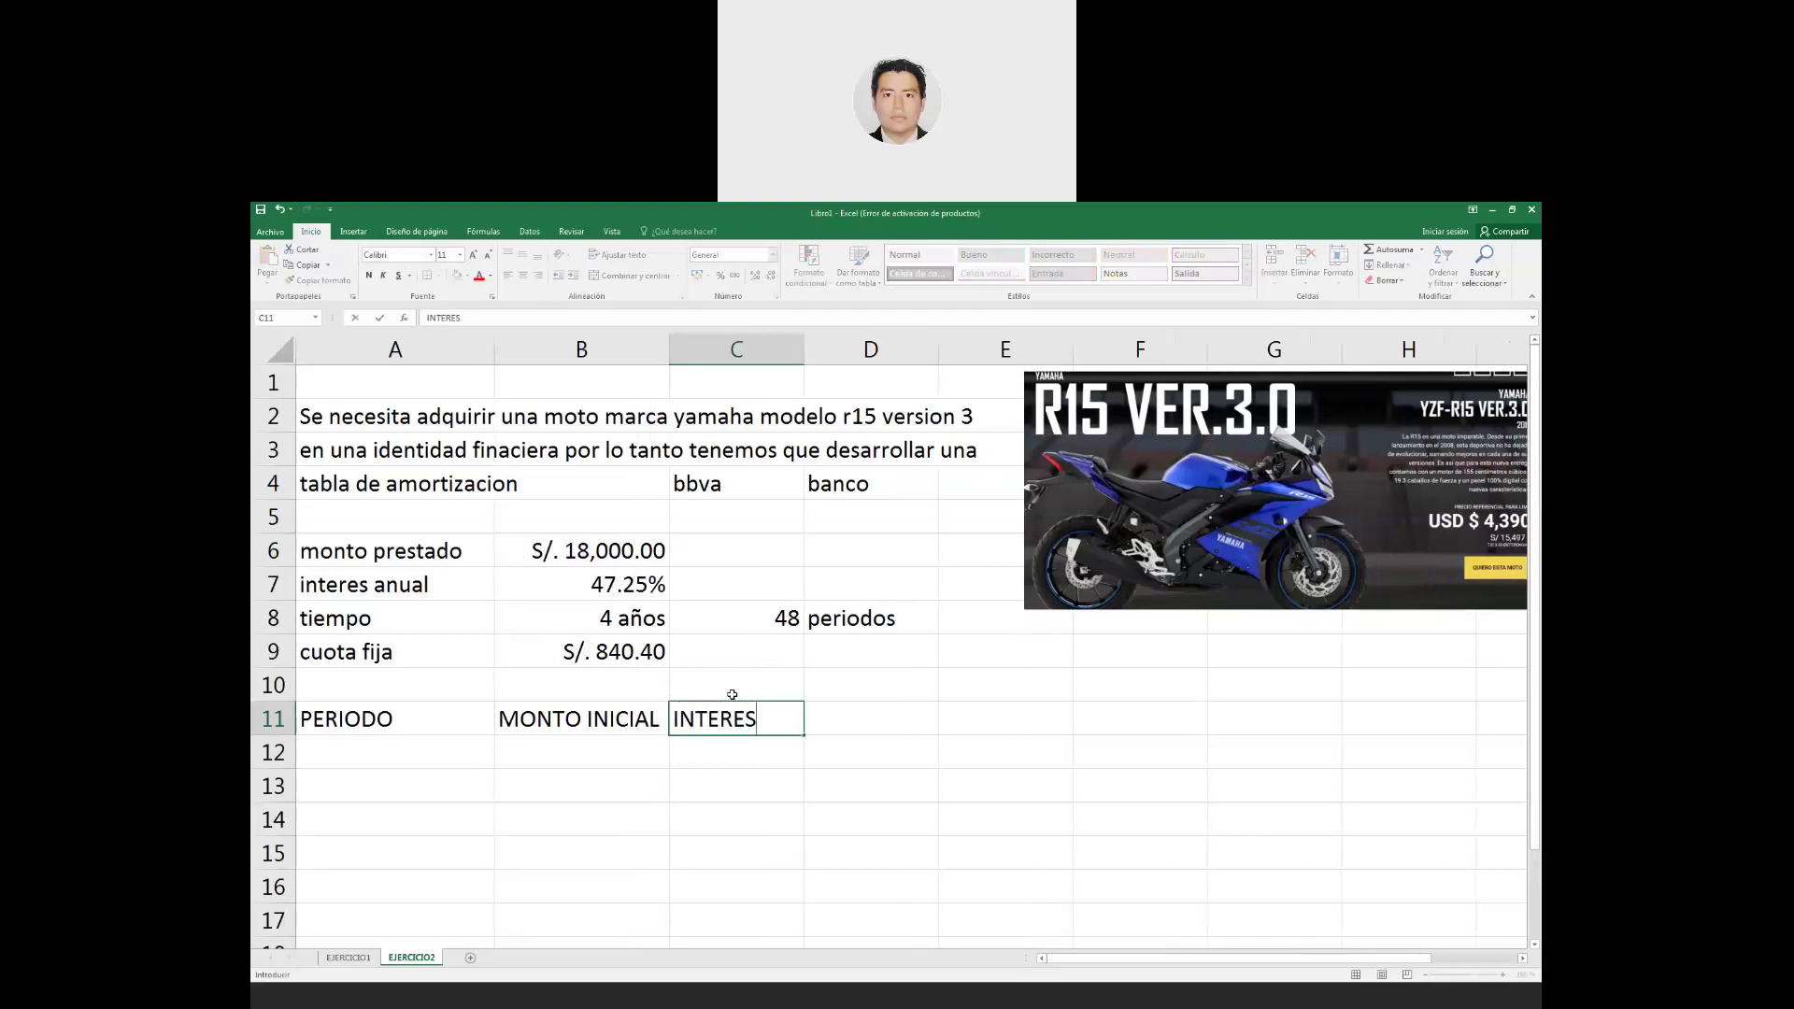
{"action": "key", "text": "Return"}
{"action": "key", "text": "Right"}
{"action": "key", "text": "Up"}
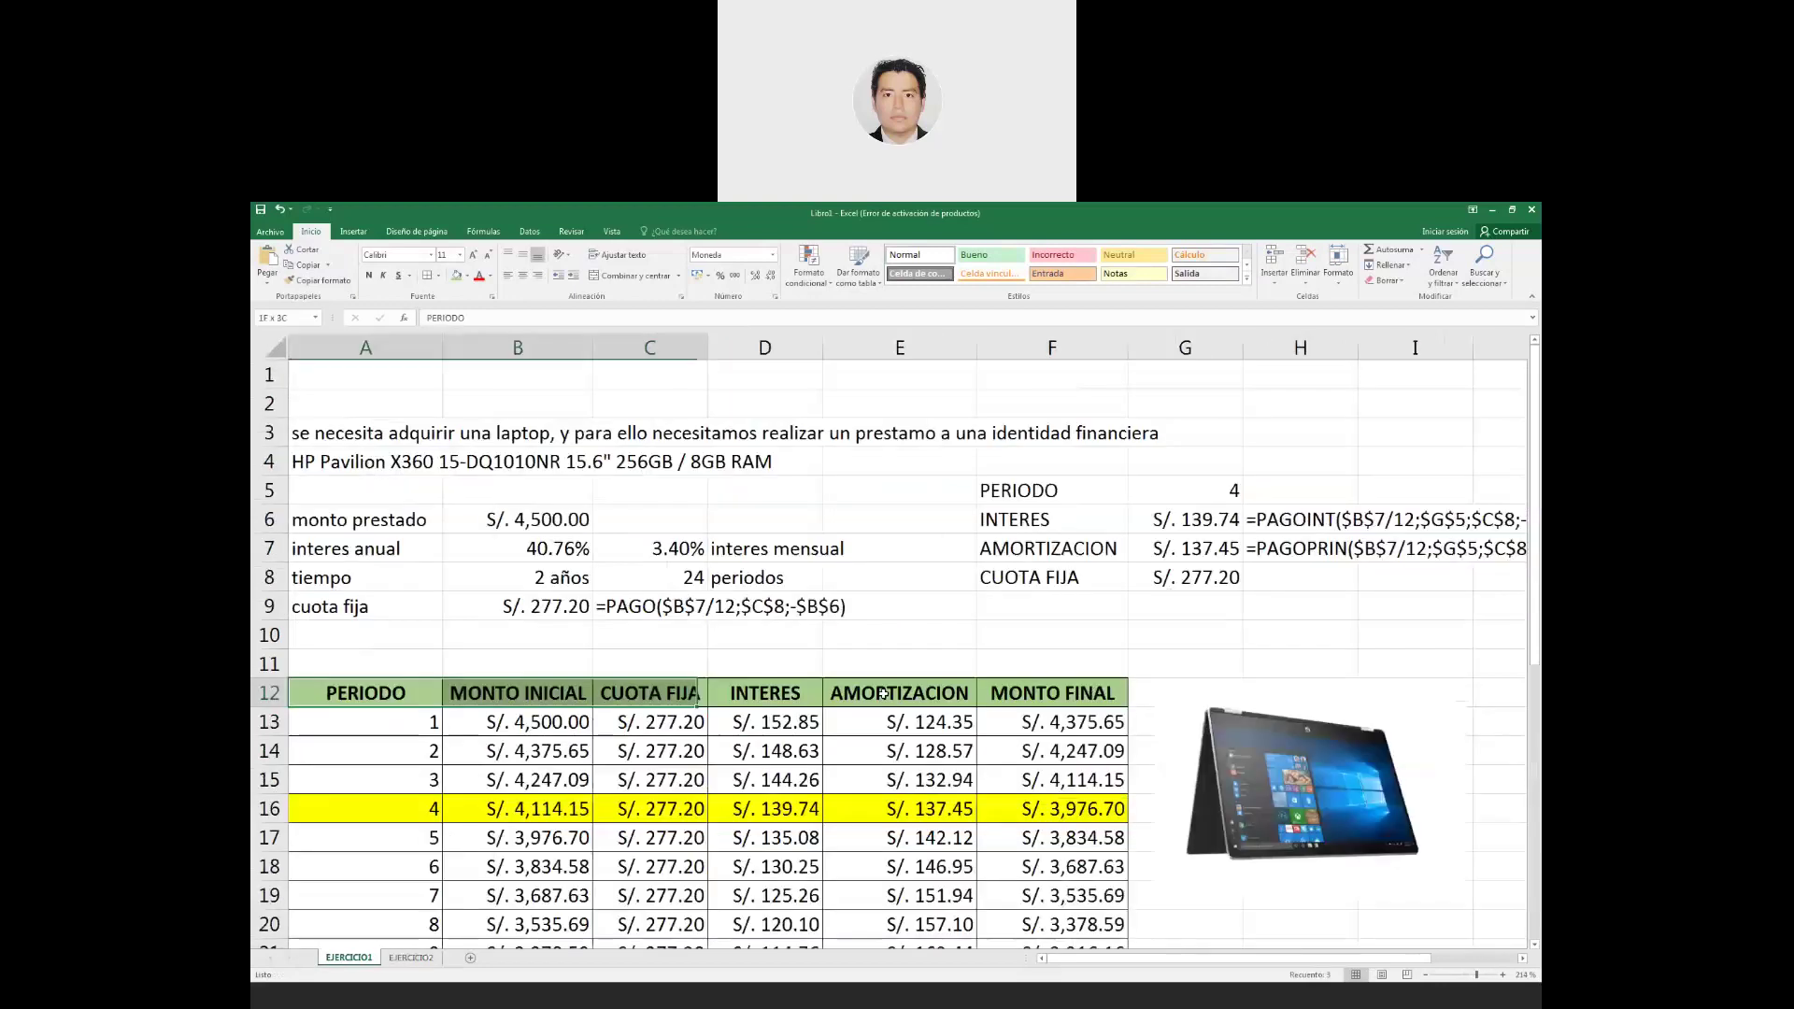
Copy EJERCICIO1's green header row into row 11 of EJERCICIO2.
{"action": "left_click_drag", "start_coordinate": [884, 694], "coordinate": [998, 713]}
{"action": "key", "text": "ctrl+c"}
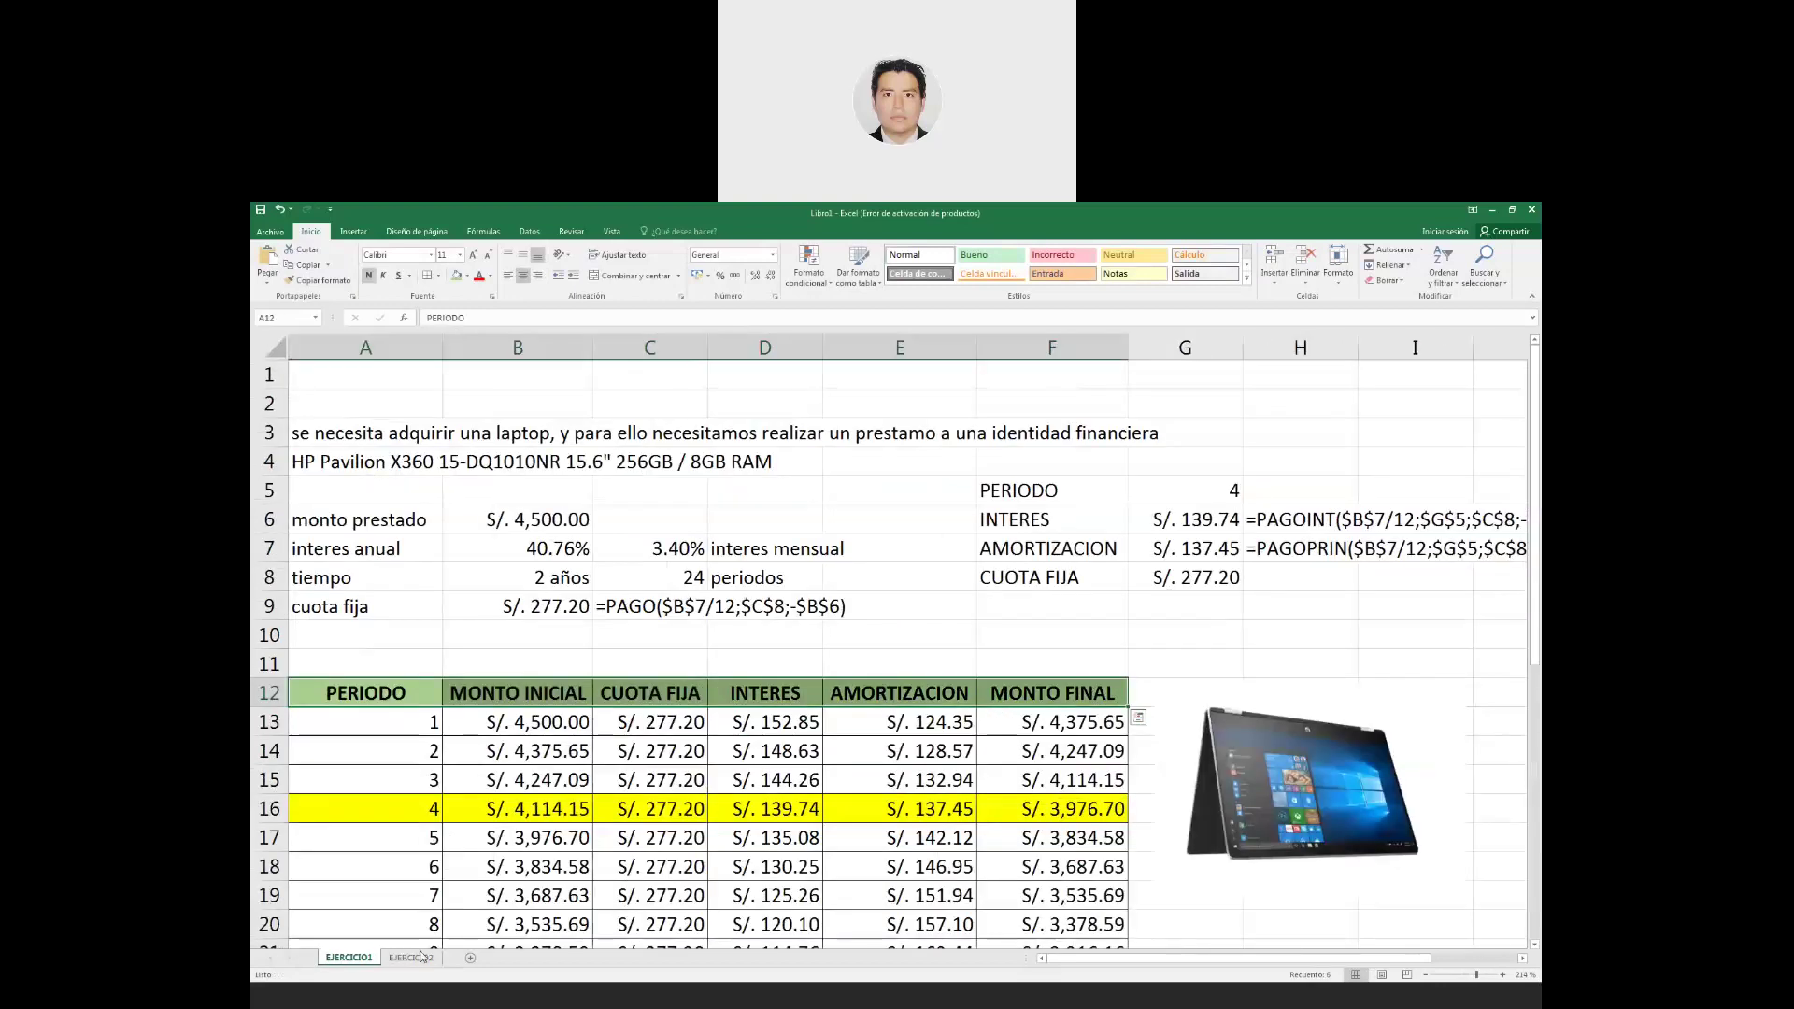
{"action": "left_click", "coordinate": [411, 958]}
{"action": "left_click_drag", "start_coordinate": [352, 719], "coordinate": [1151, 723]}
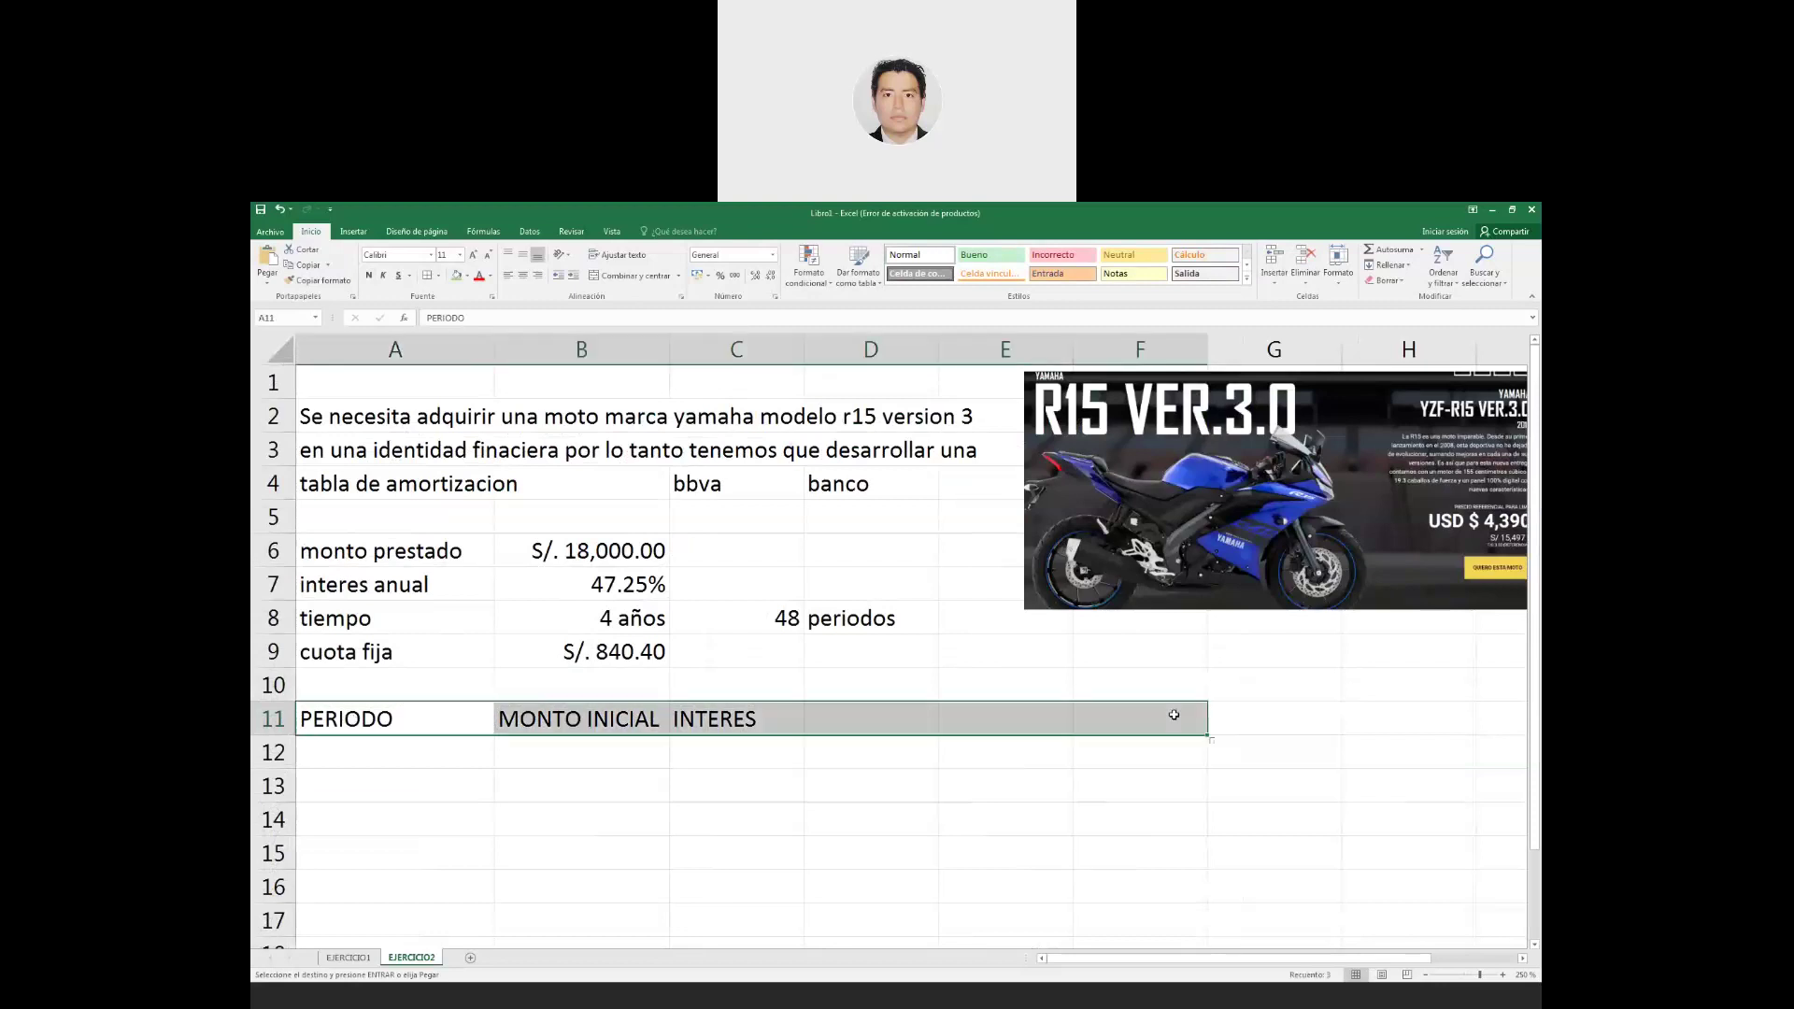
{"action": "key", "text": "ctrl+v"}
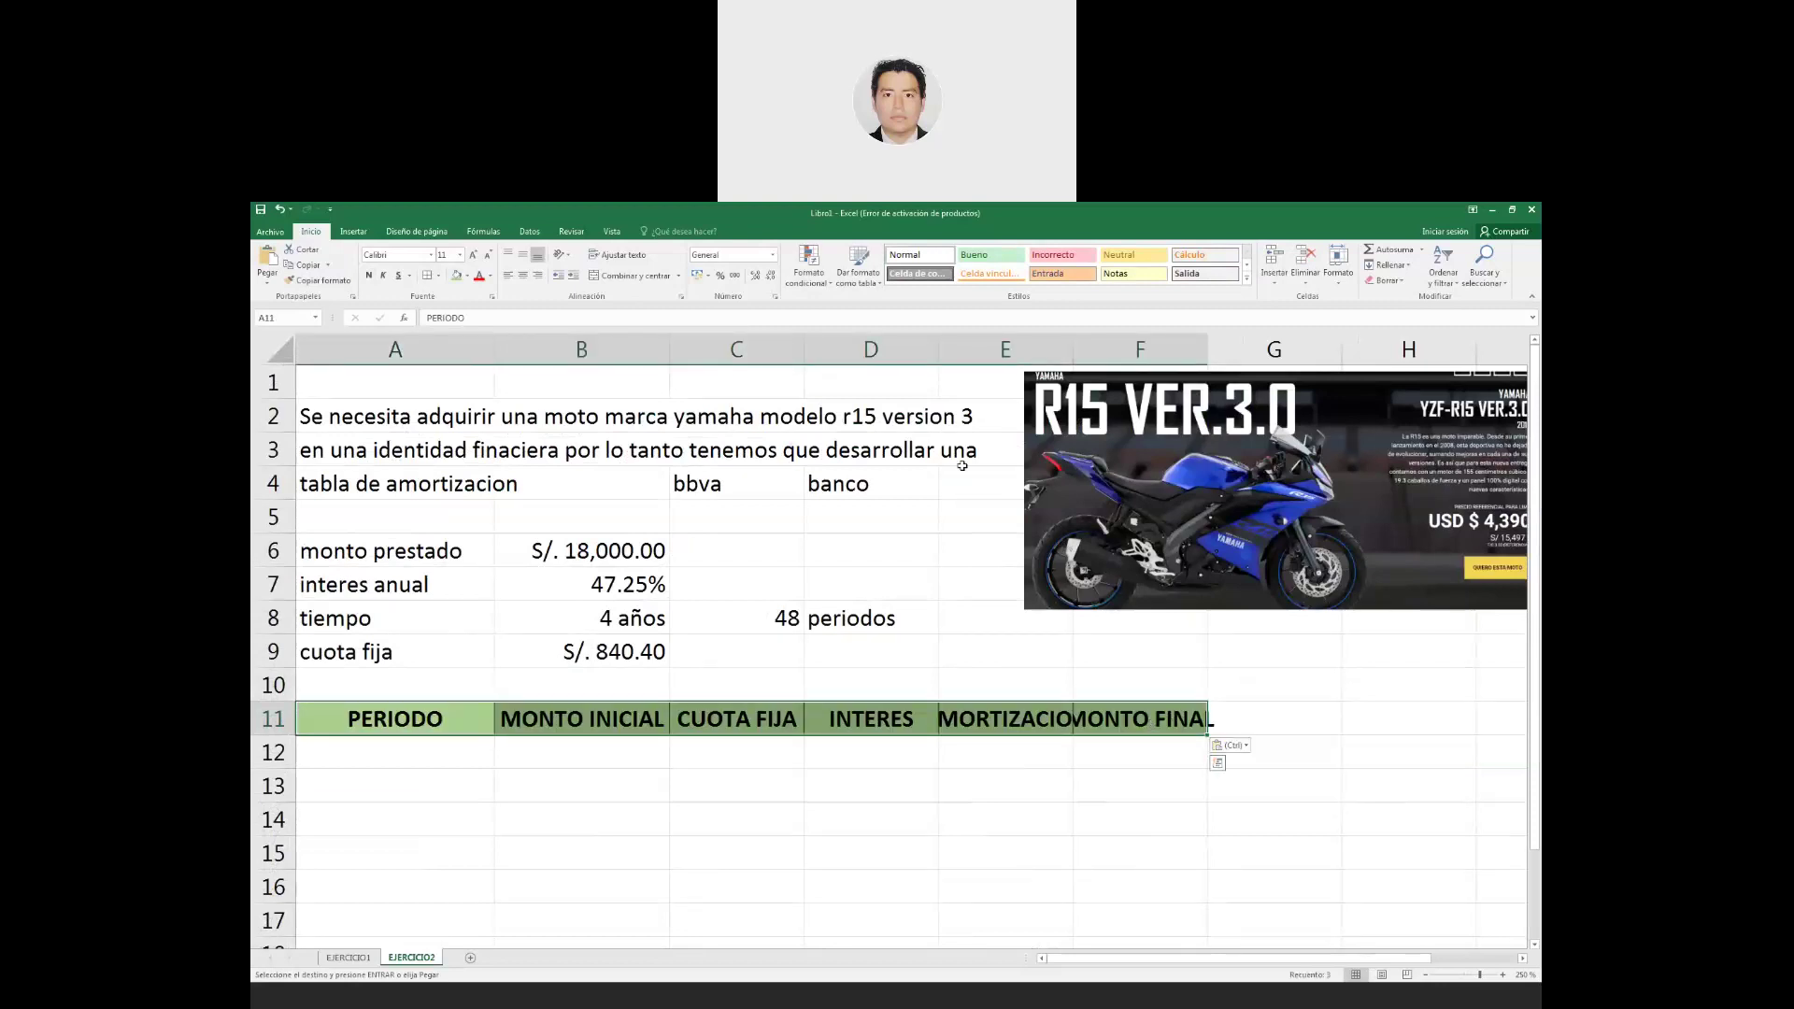
Resize columns A, B, E and F so every heading fits.
{"action": "left_click_drag", "start_coordinate": [1074, 354], "coordinate": [1086, 356]}
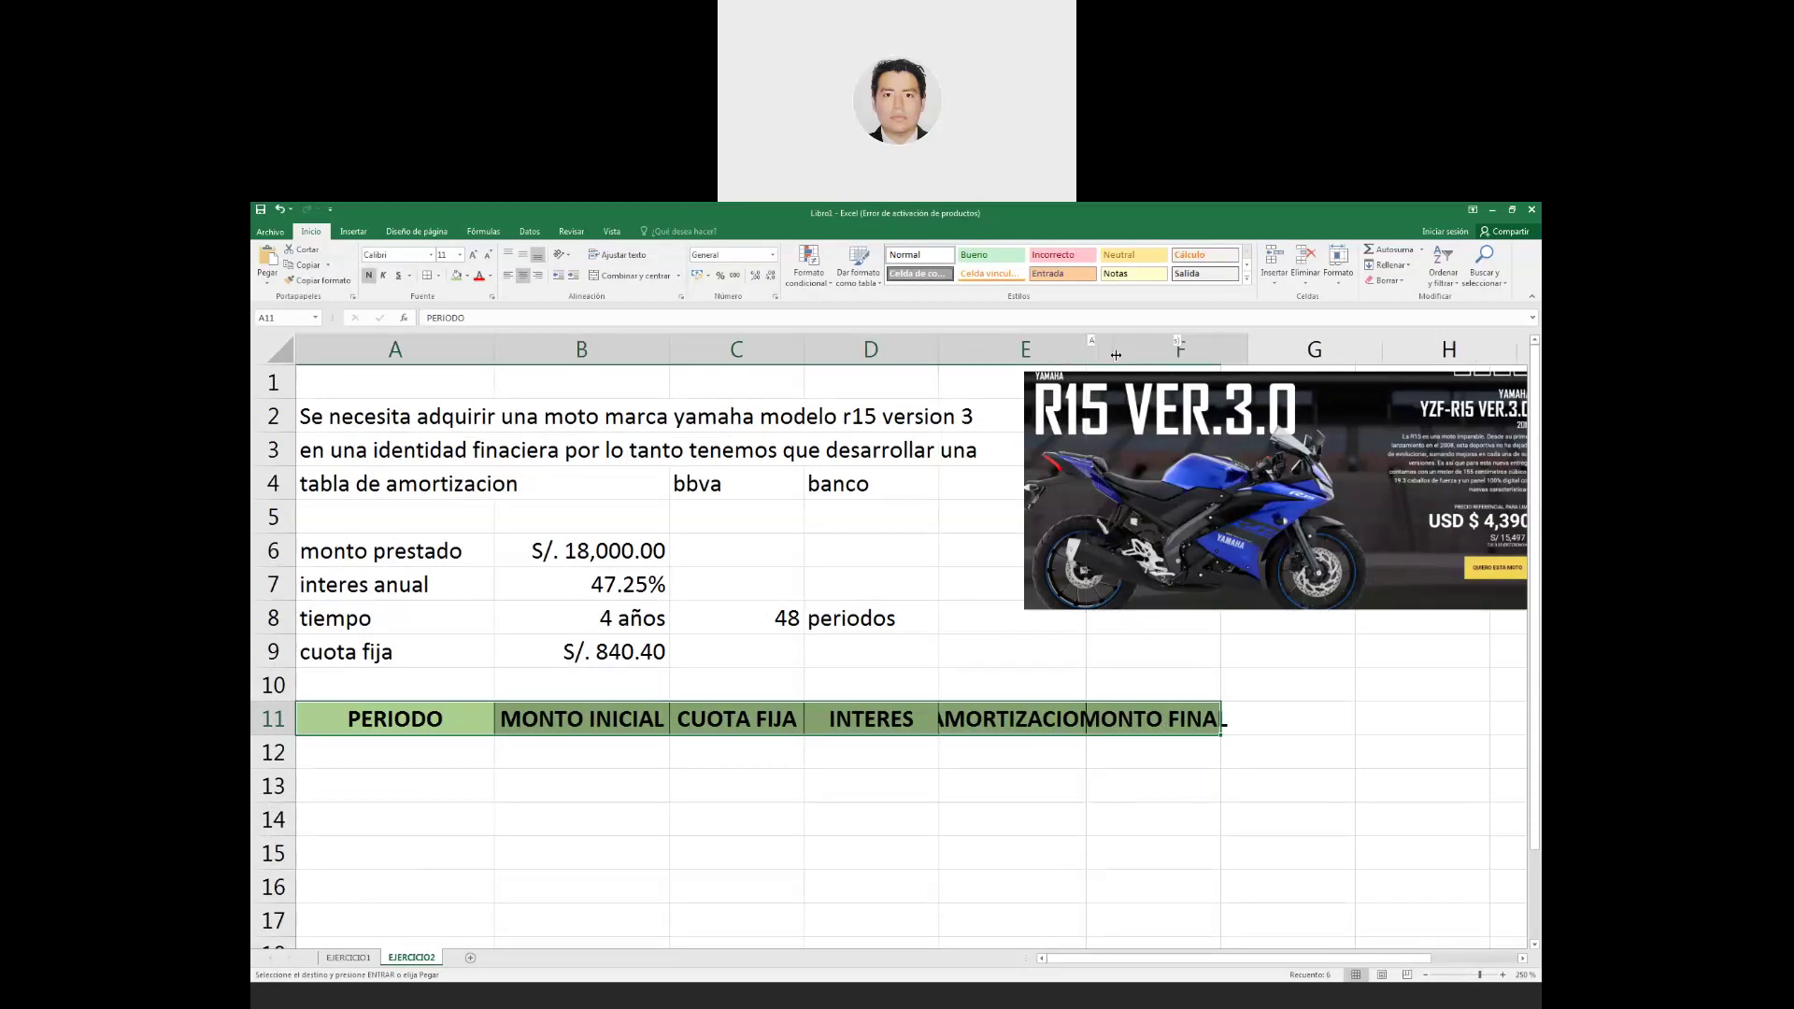
{"action": "left_click_drag", "start_coordinate": [1088, 356], "coordinate": [1114, 353]}
{"action": "left_click_drag", "start_coordinate": [1248, 348], "coordinate": [1287, 347]}
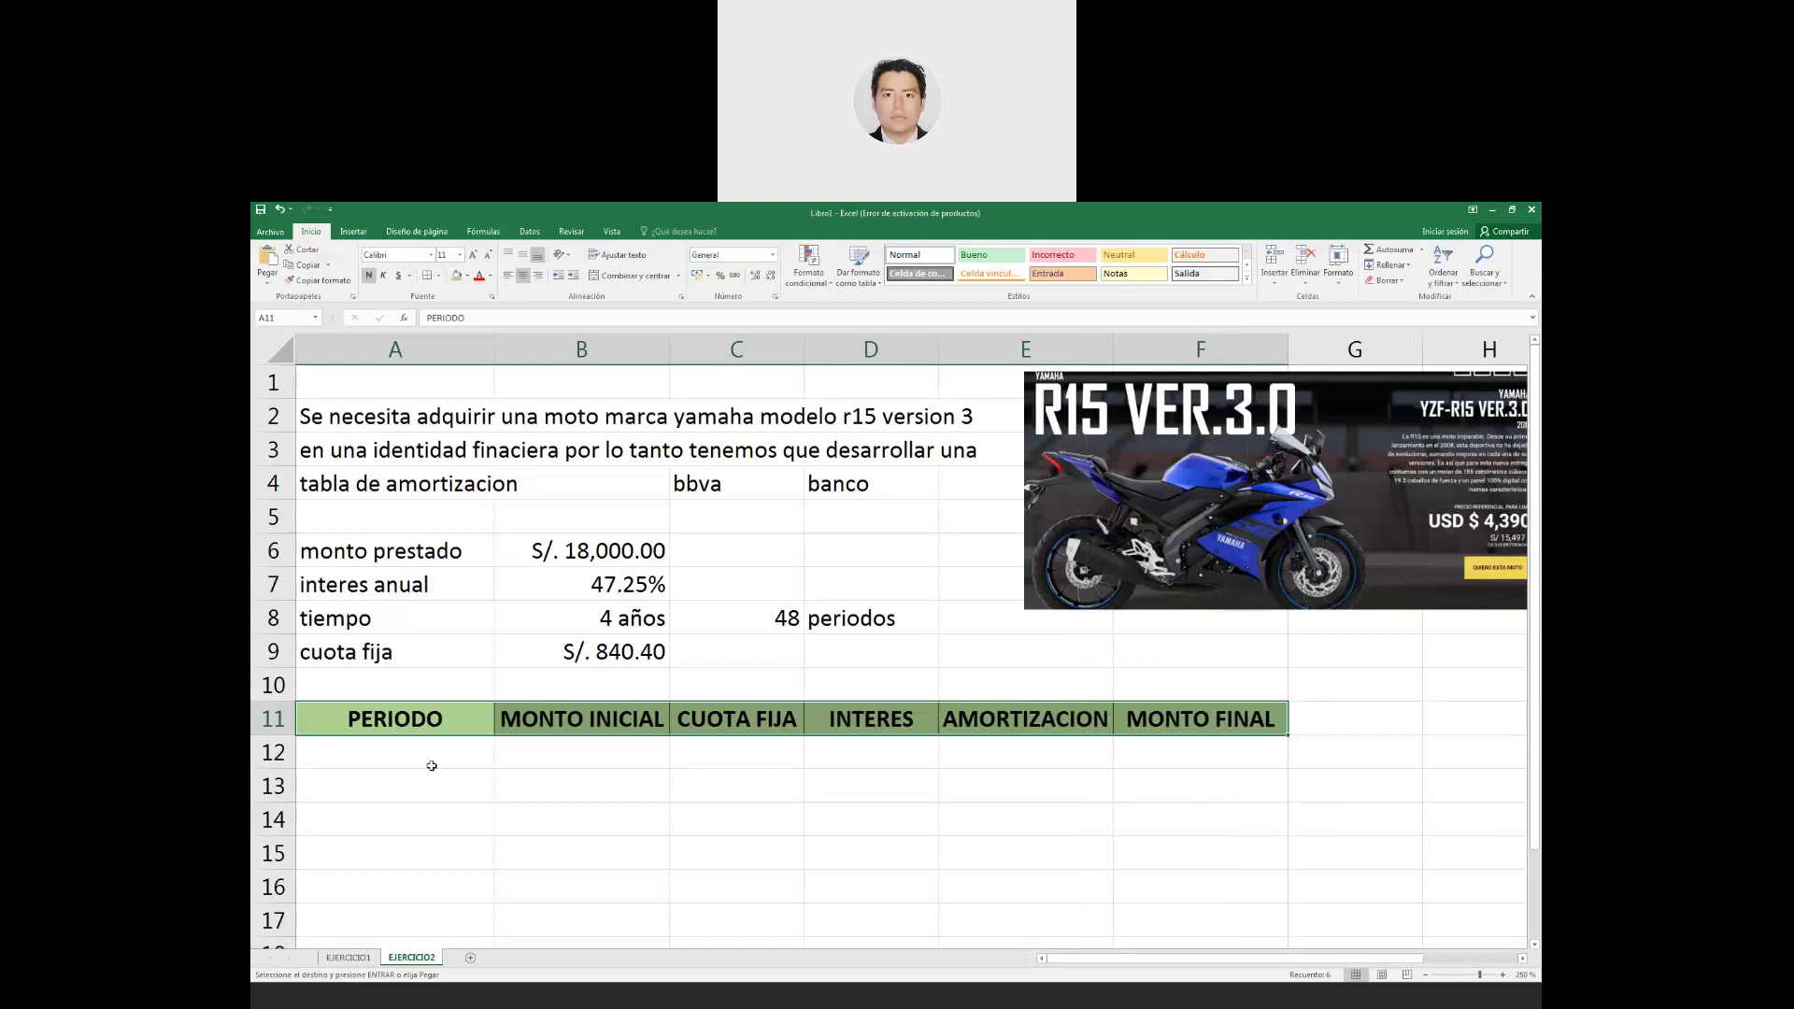
{"action": "left_click", "coordinate": [407, 720]}
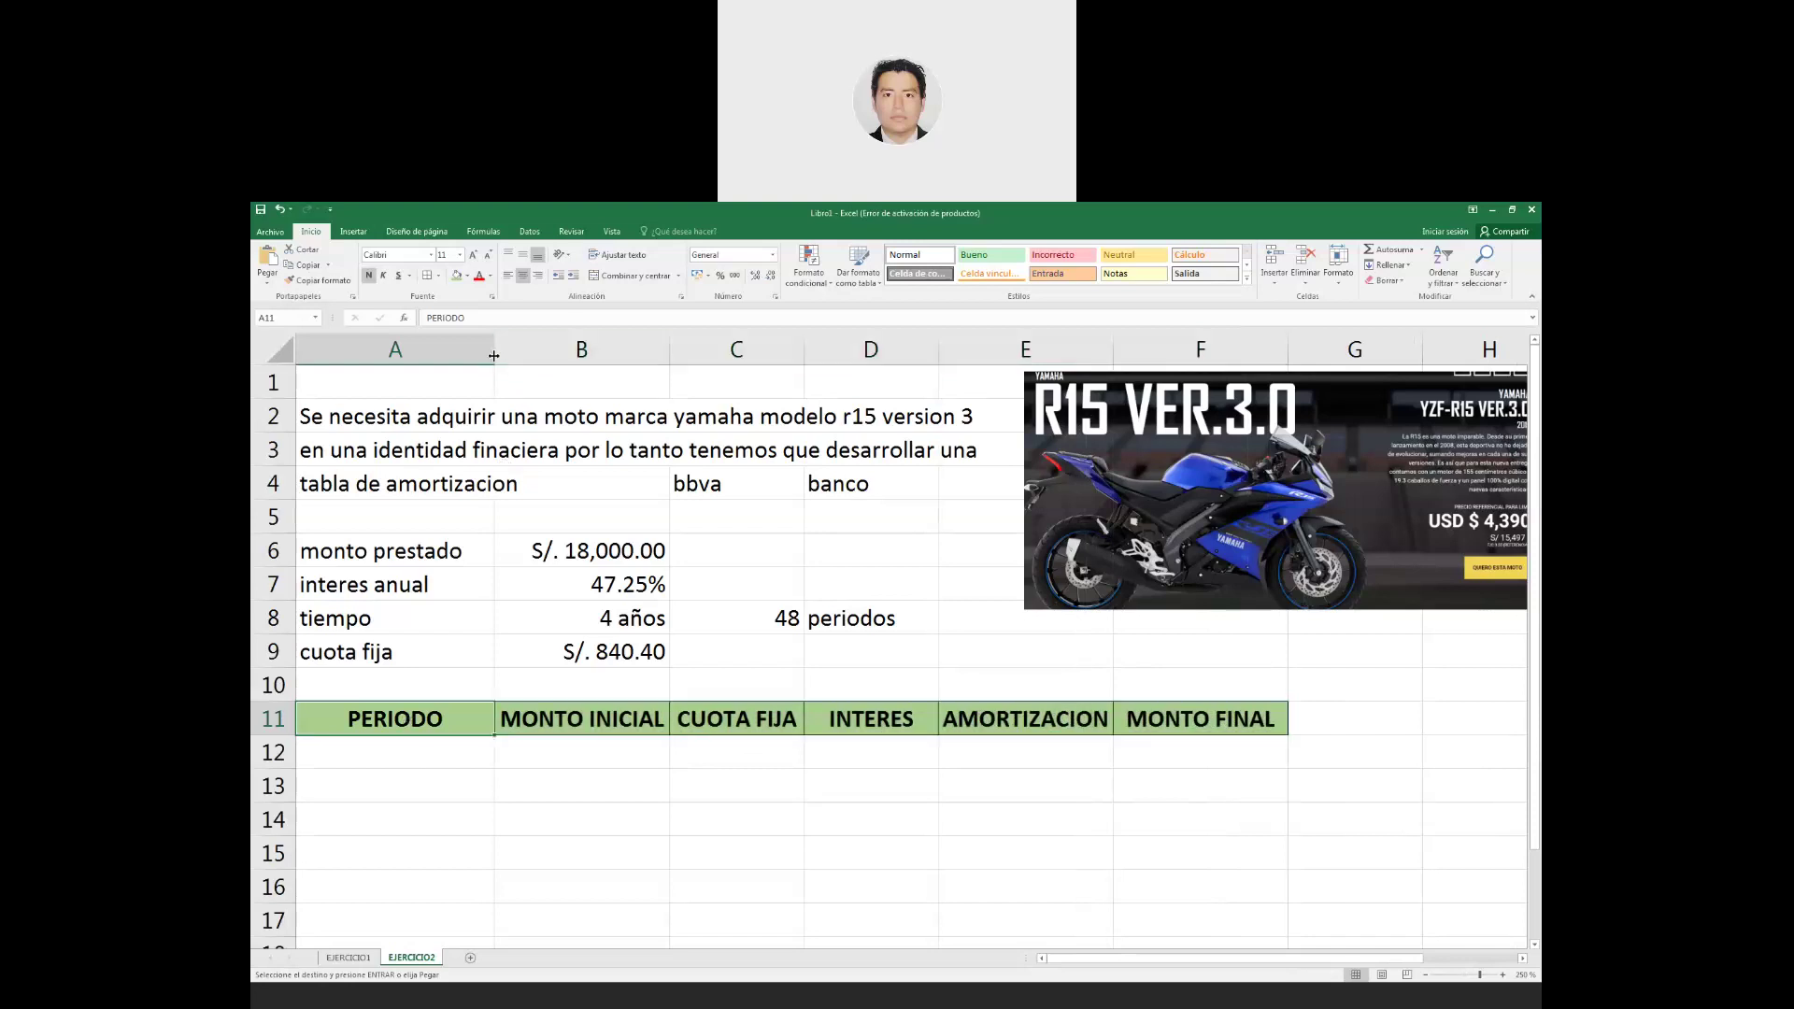
{"action": "left_click_drag", "start_coordinate": [494, 355], "coordinate": [435, 355]}
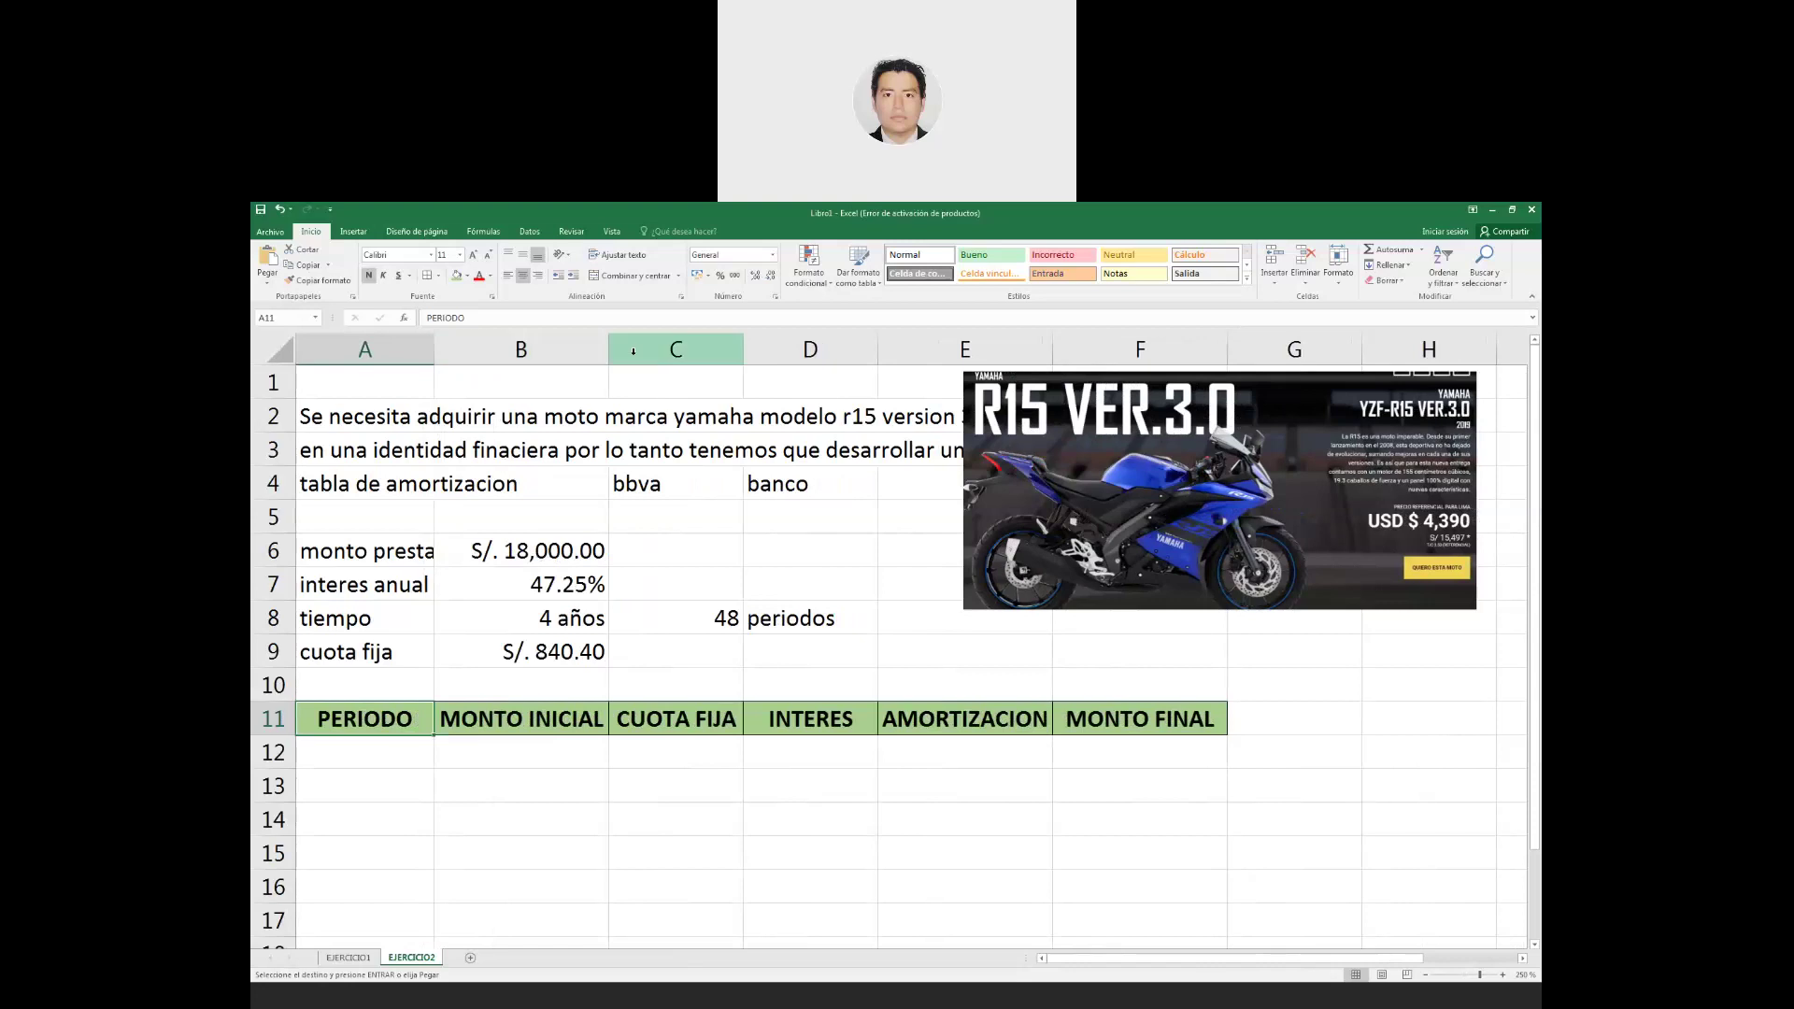
{"action": "left_click_drag", "start_coordinate": [610, 351], "coordinate": [627, 351]}
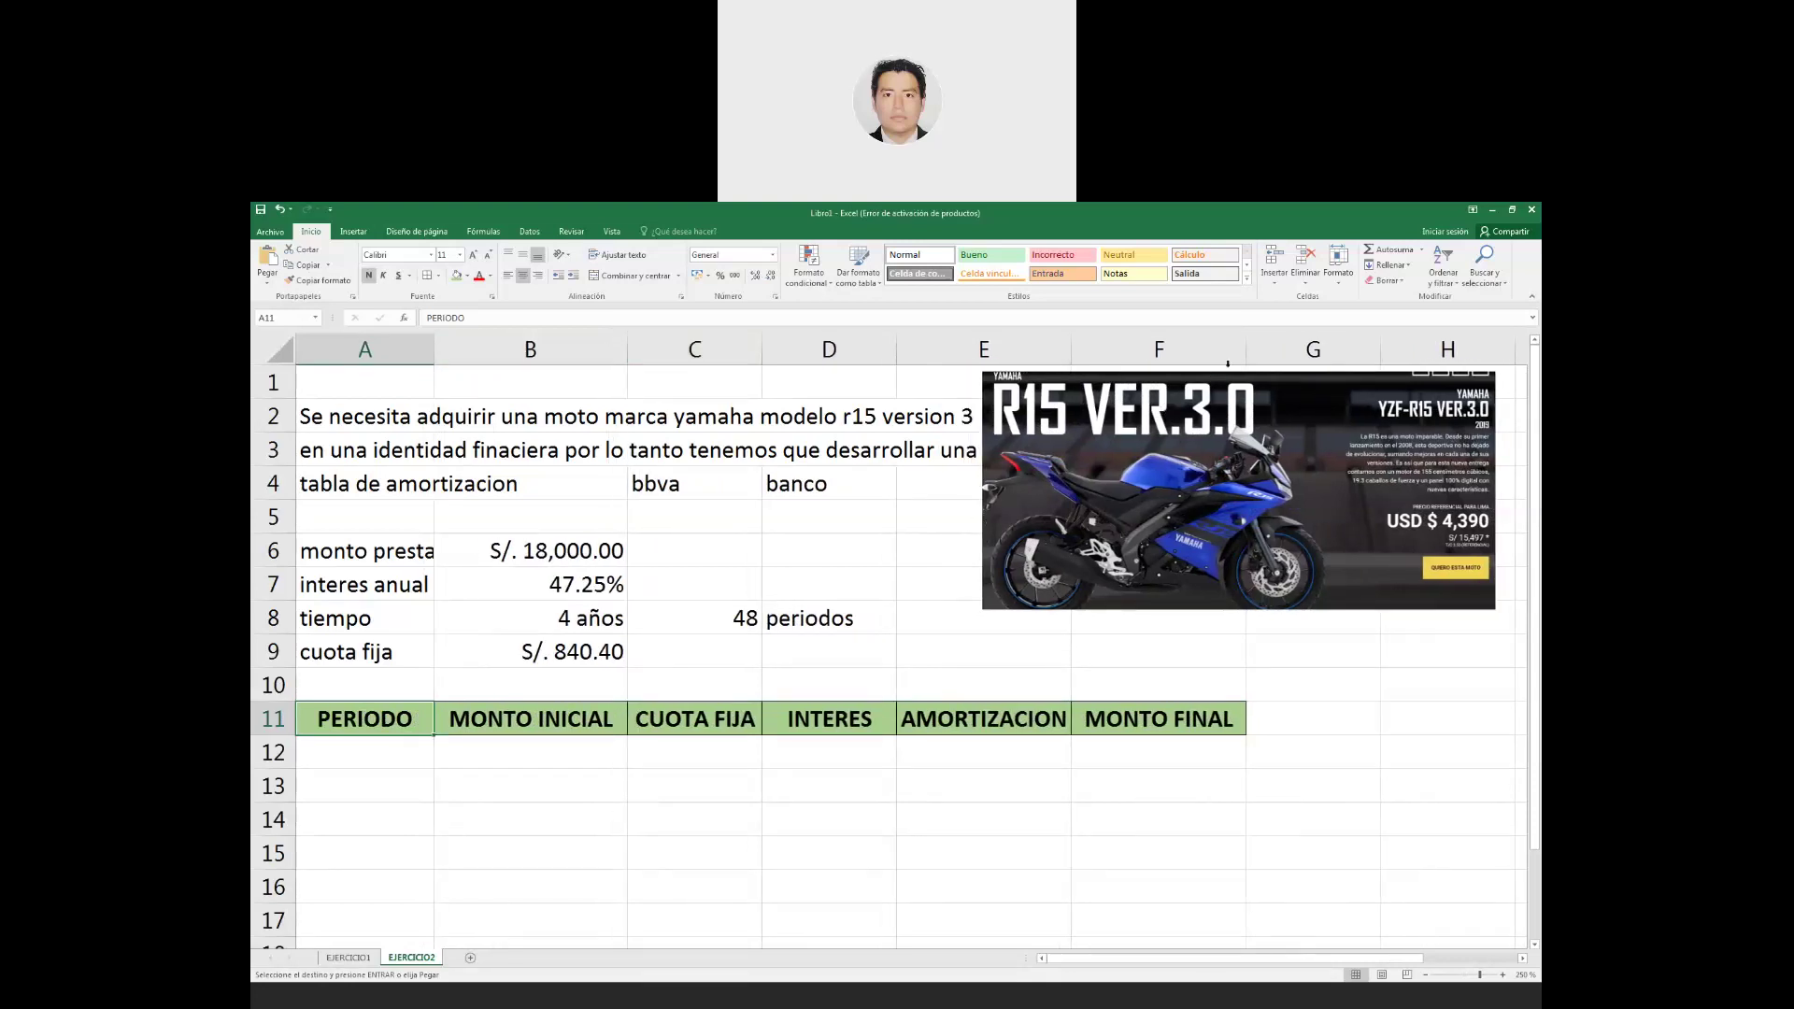
{"action": "left_click_drag", "start_coordinate": [1246, 351], "coordinate": [1256, 351]}
{"action": "left_click", "coordinate": [369, 759]}
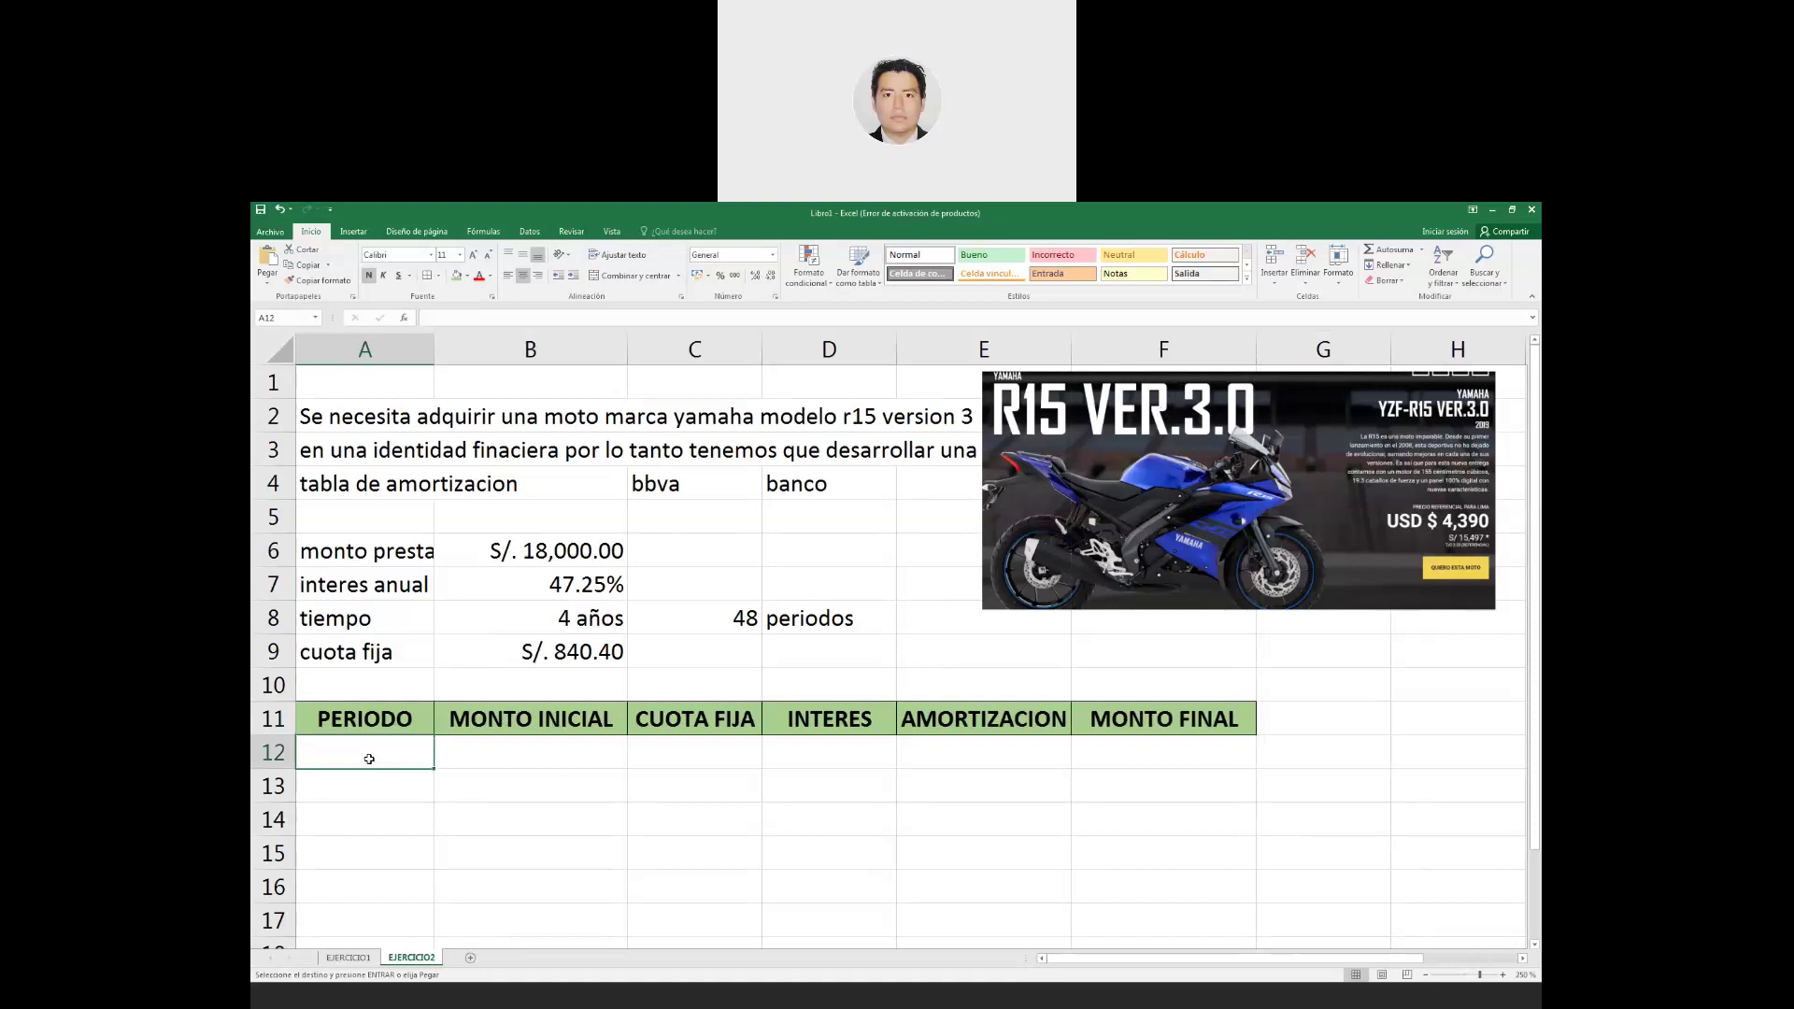
Enter periods 1 and 2 in A12 and A13.
{"action": "left_click", "coordinate": [719, 617]}
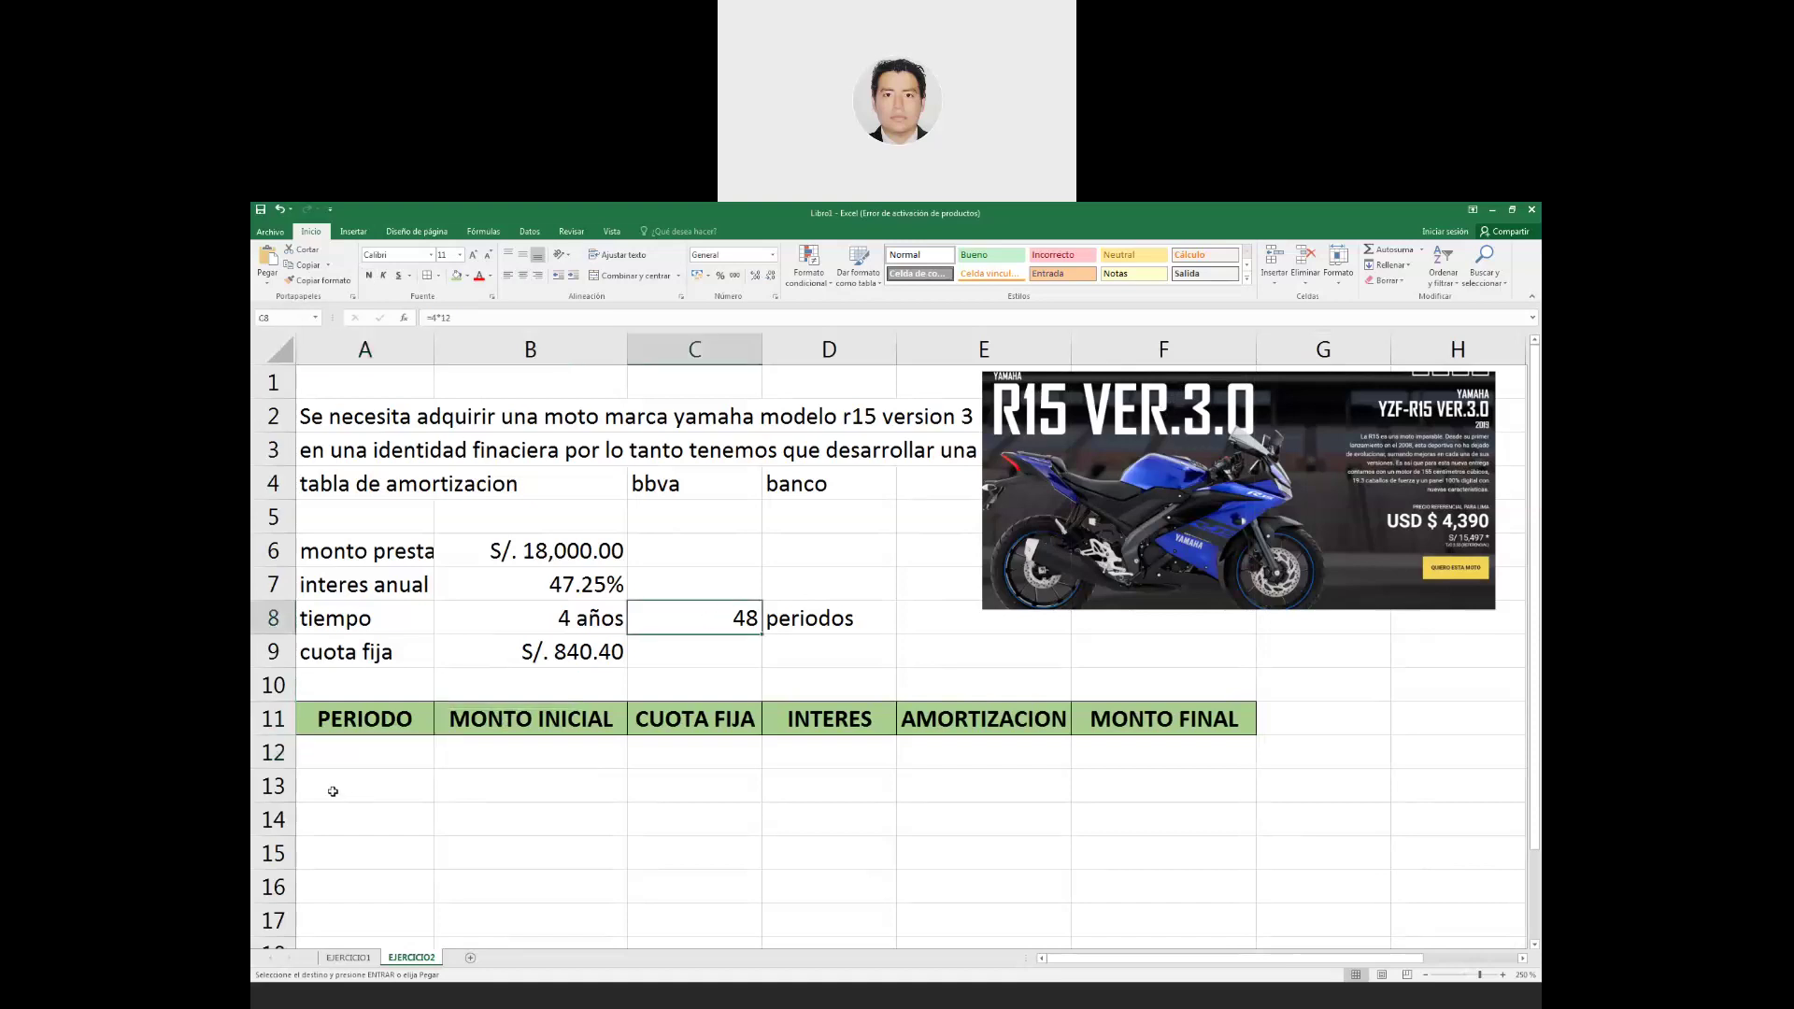
{"action": "left_click", "coordinate": [344, 750]}
{"action": "type", "text": "1"}
{"action": "key", "text": "Return"}
{"action": "type", "text": "2"}
{"action": "key", "text": "Return"}
Fill the period series down to 48 in A59, then return to B12.
{"action": "mouse_move", "coordinate": [361, 753]}
{"action": "left_mouse_down"}
{"action": "mouse_move", "coordinate": [364, 785]}
{"action": "mouse_move", "coordinate": [425, 796]}
{"action": "left_mouse_up"}
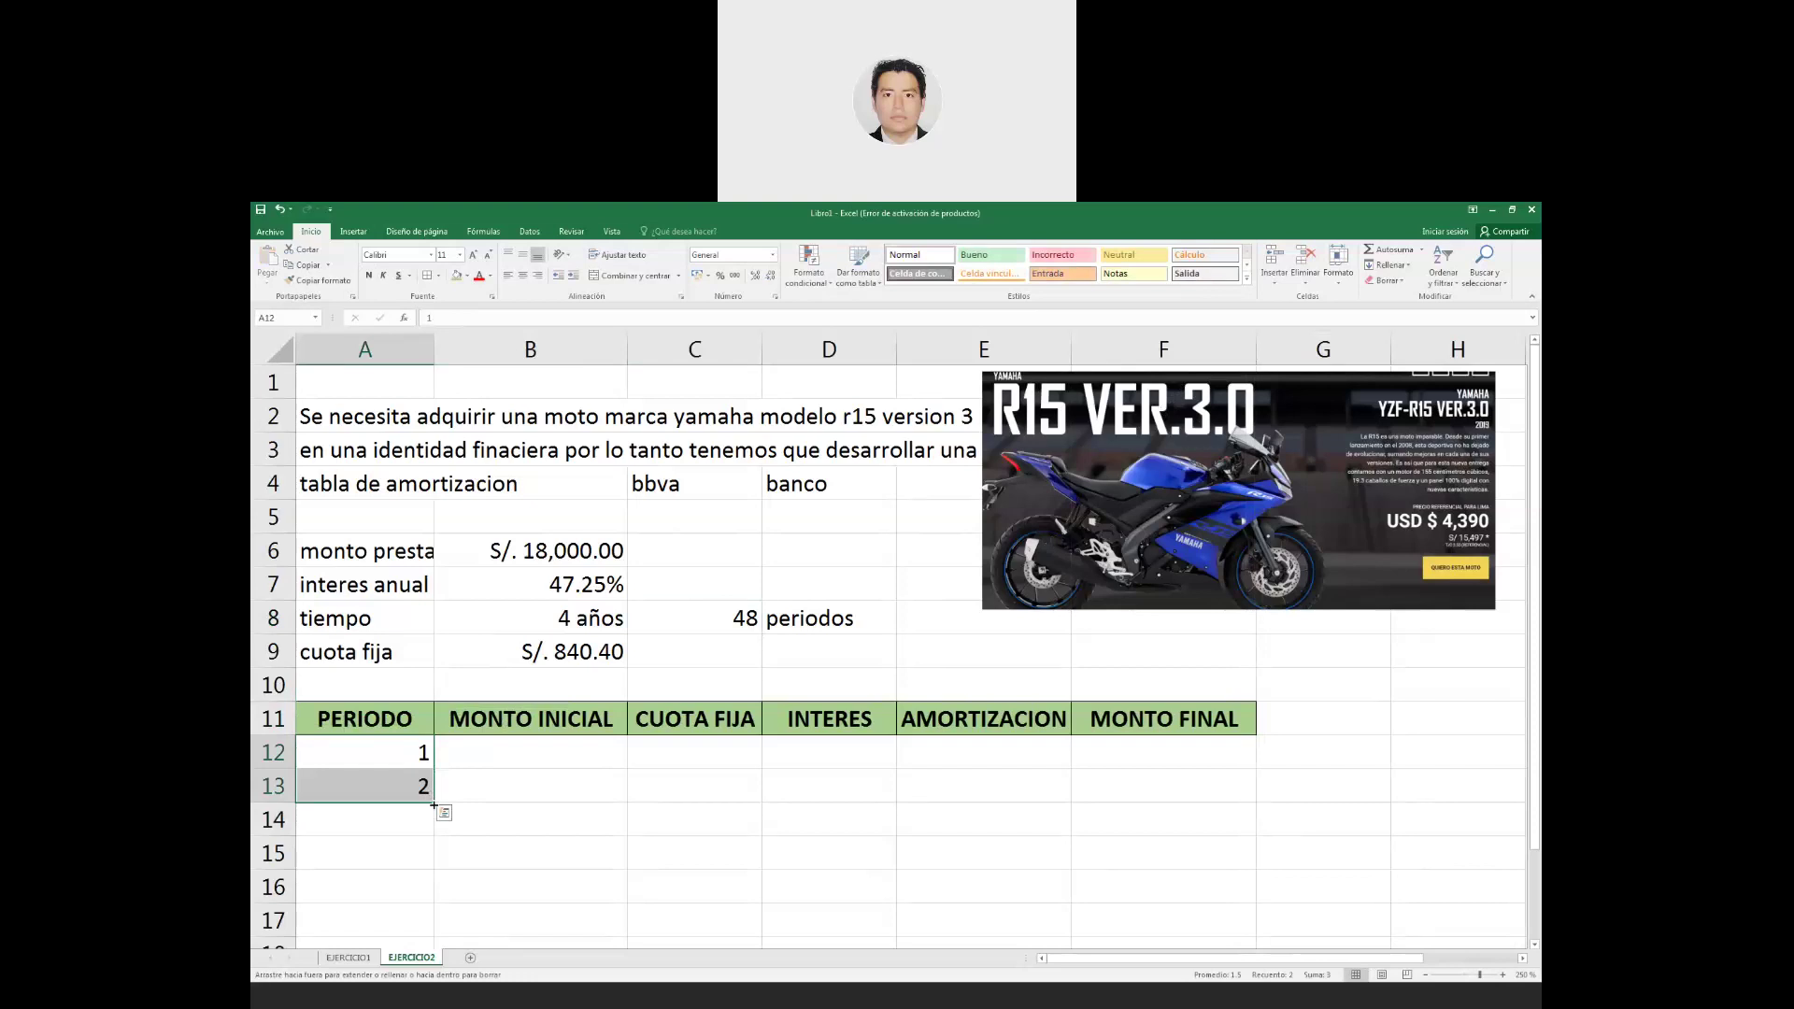
{"action": "left_click_drag", "start_coordinate": [434, 805], "coordinate": [387, 315]}
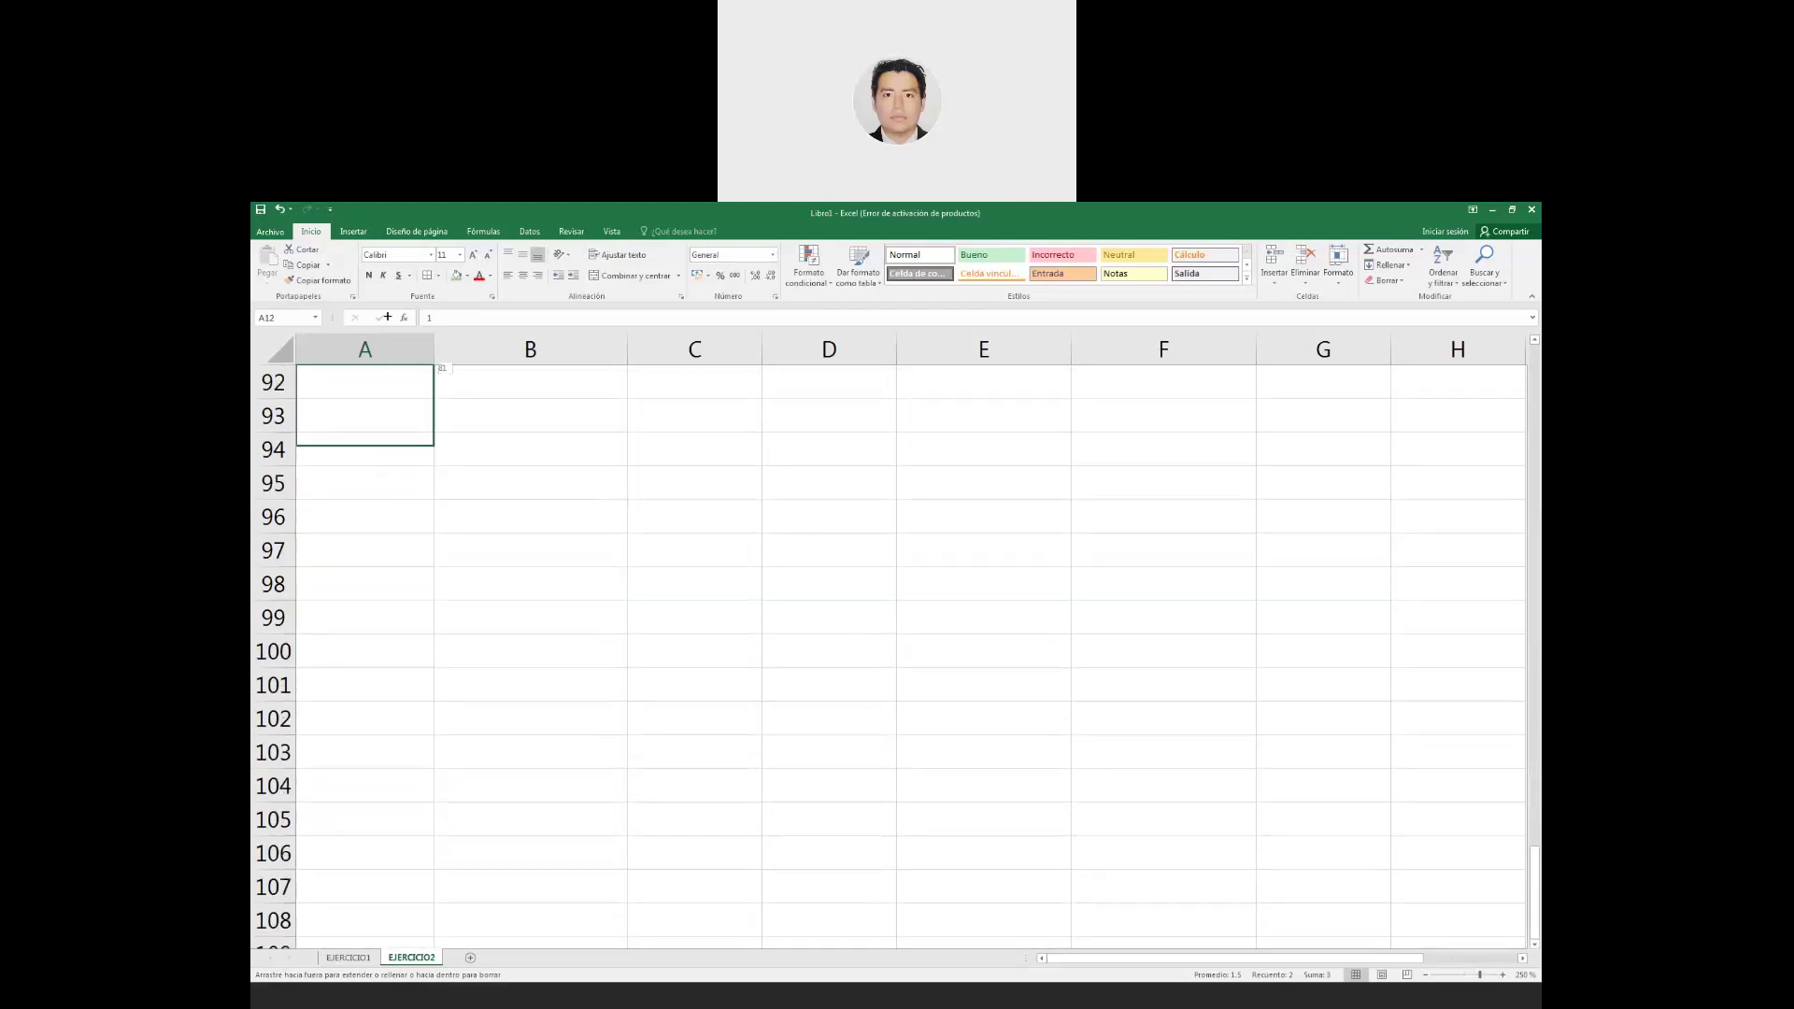
{"action": "left_click_drag", "start_coordinate": [387, 315], "coordinate": [397, 475]}
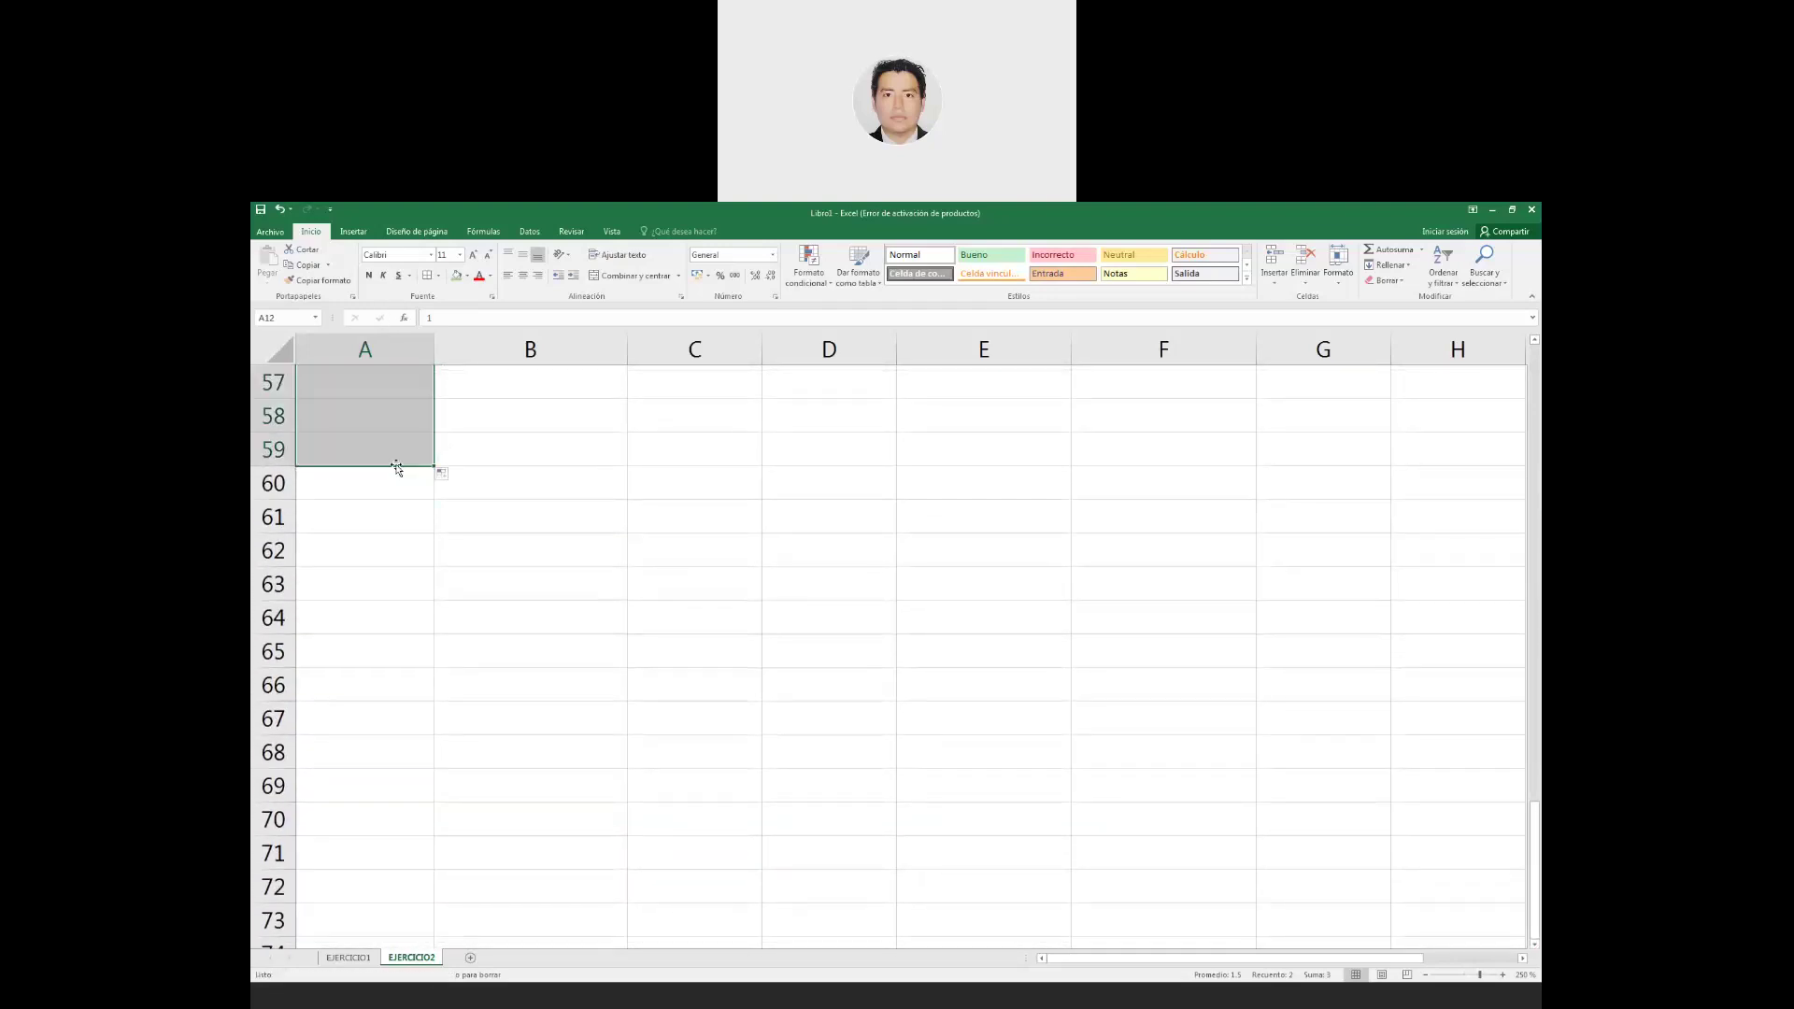
{"action": "left_click", "coordinate": [387, 490]}
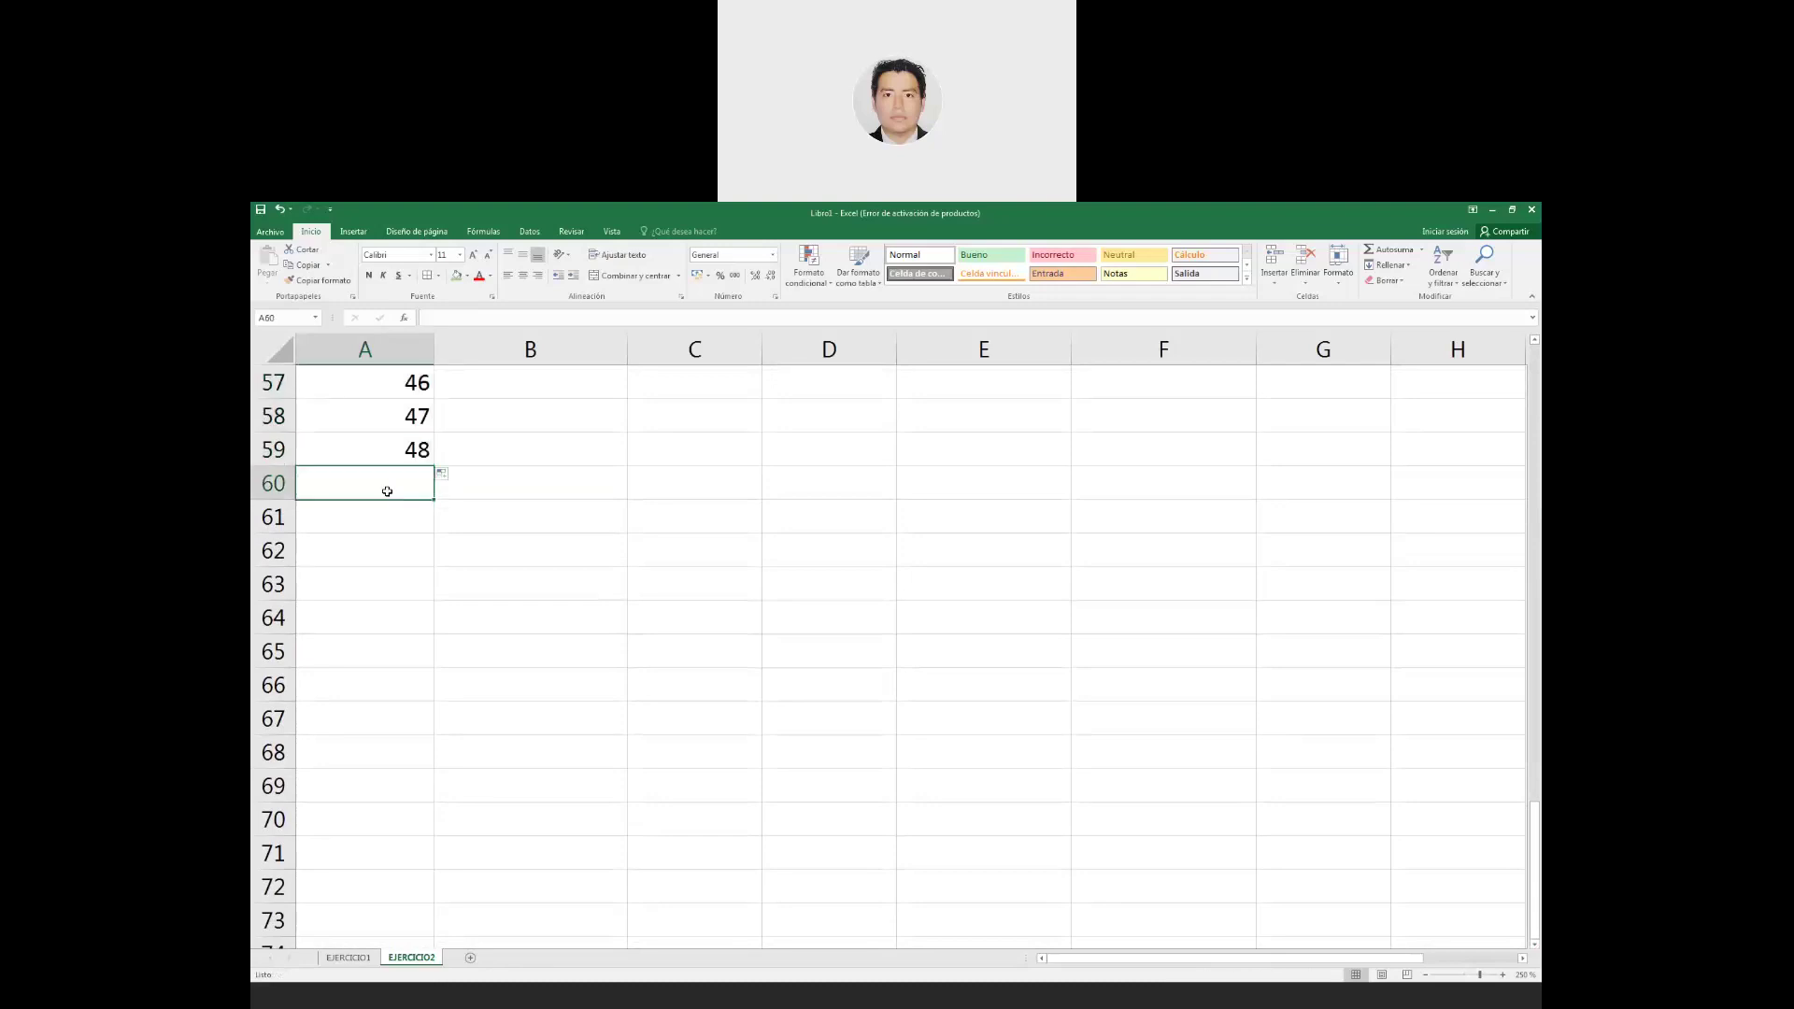
{"action": "scroll", "coordinate": [387, 491], "scroll_direction": "up", "scroll_amount": 4}
{"action": "scroll", "coordinate": [377, 461], "scroll_direction": "up", "scroll_amount": 7}
{"action": "scroll", "coordinate": [393, 495], "scroll_direction": "up", "scroll_amount": 3}
{"action": "scroll", "coordinate": [411, 533], "scroll_direction": "up", "scroll_amount": 3}
{"action": "scroll", "coordinate": [423, 544], "scroll_direction": "up", "scroll_amount": 1}
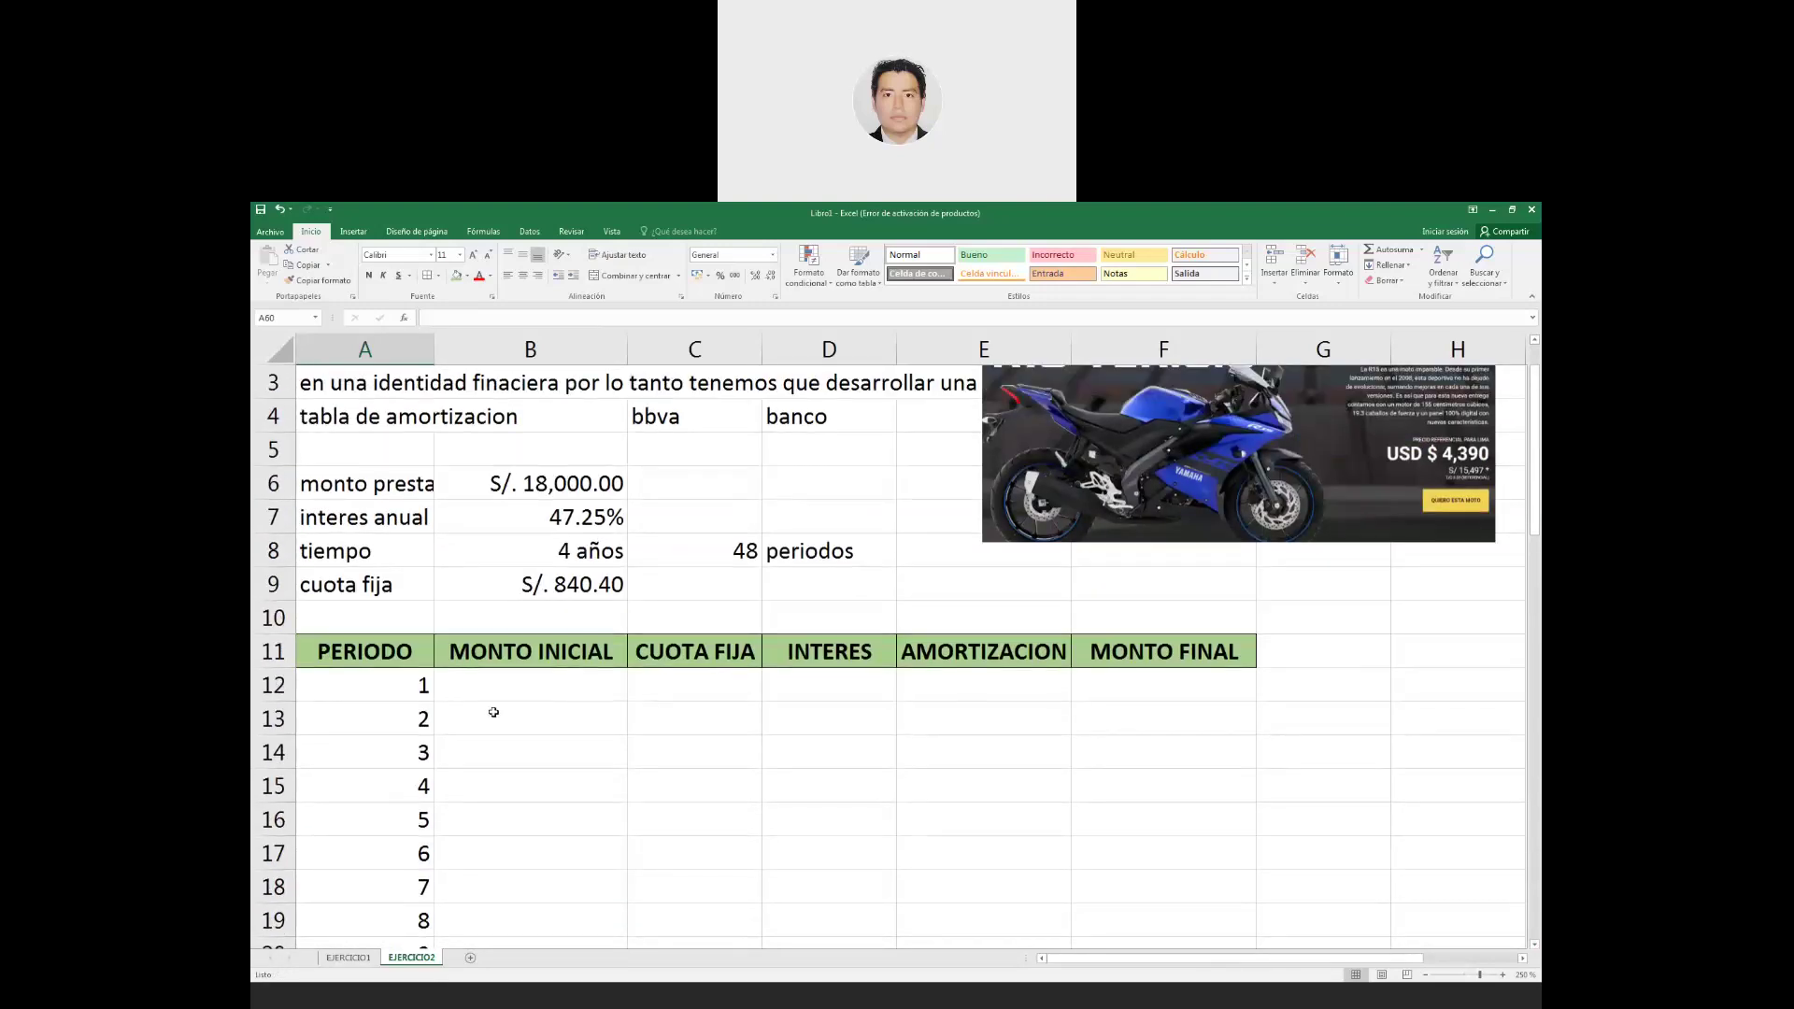
{"action": "left_click", "coordinate": [505, 687]}
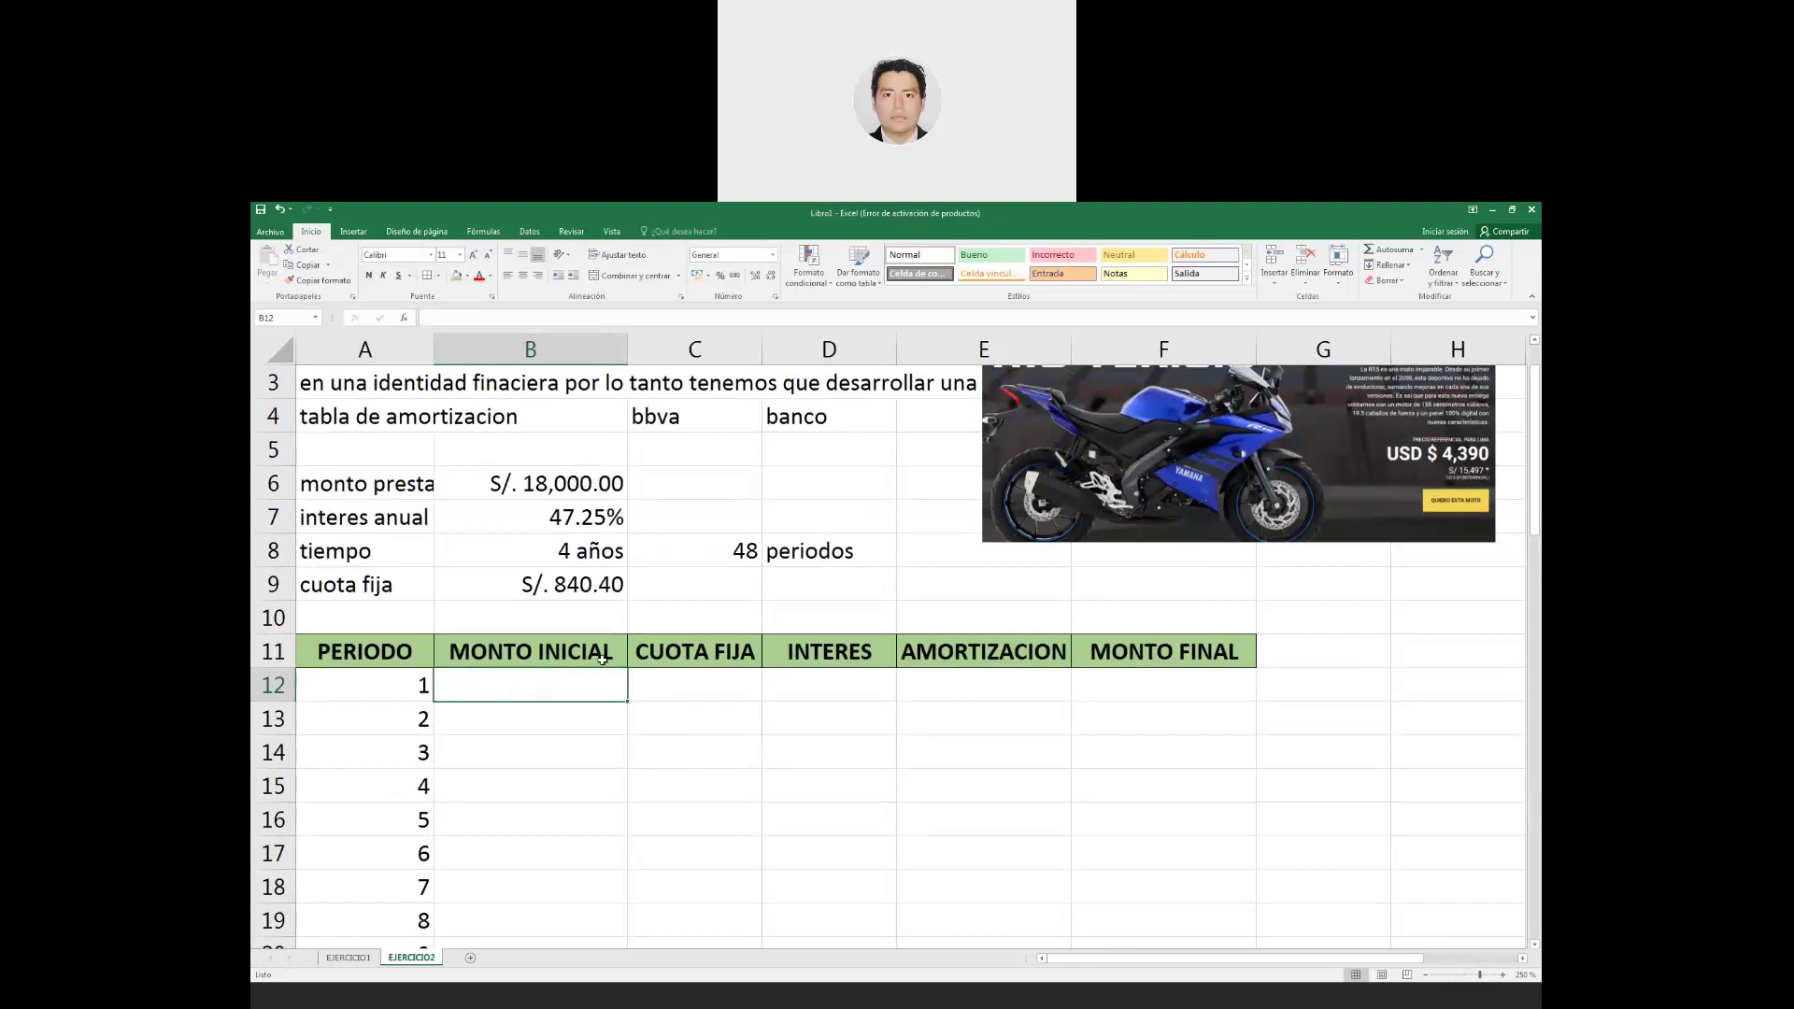
Set B12 to =B6, the S/. 18,000.00 loan amount.
{"action": "type", "text": "="}
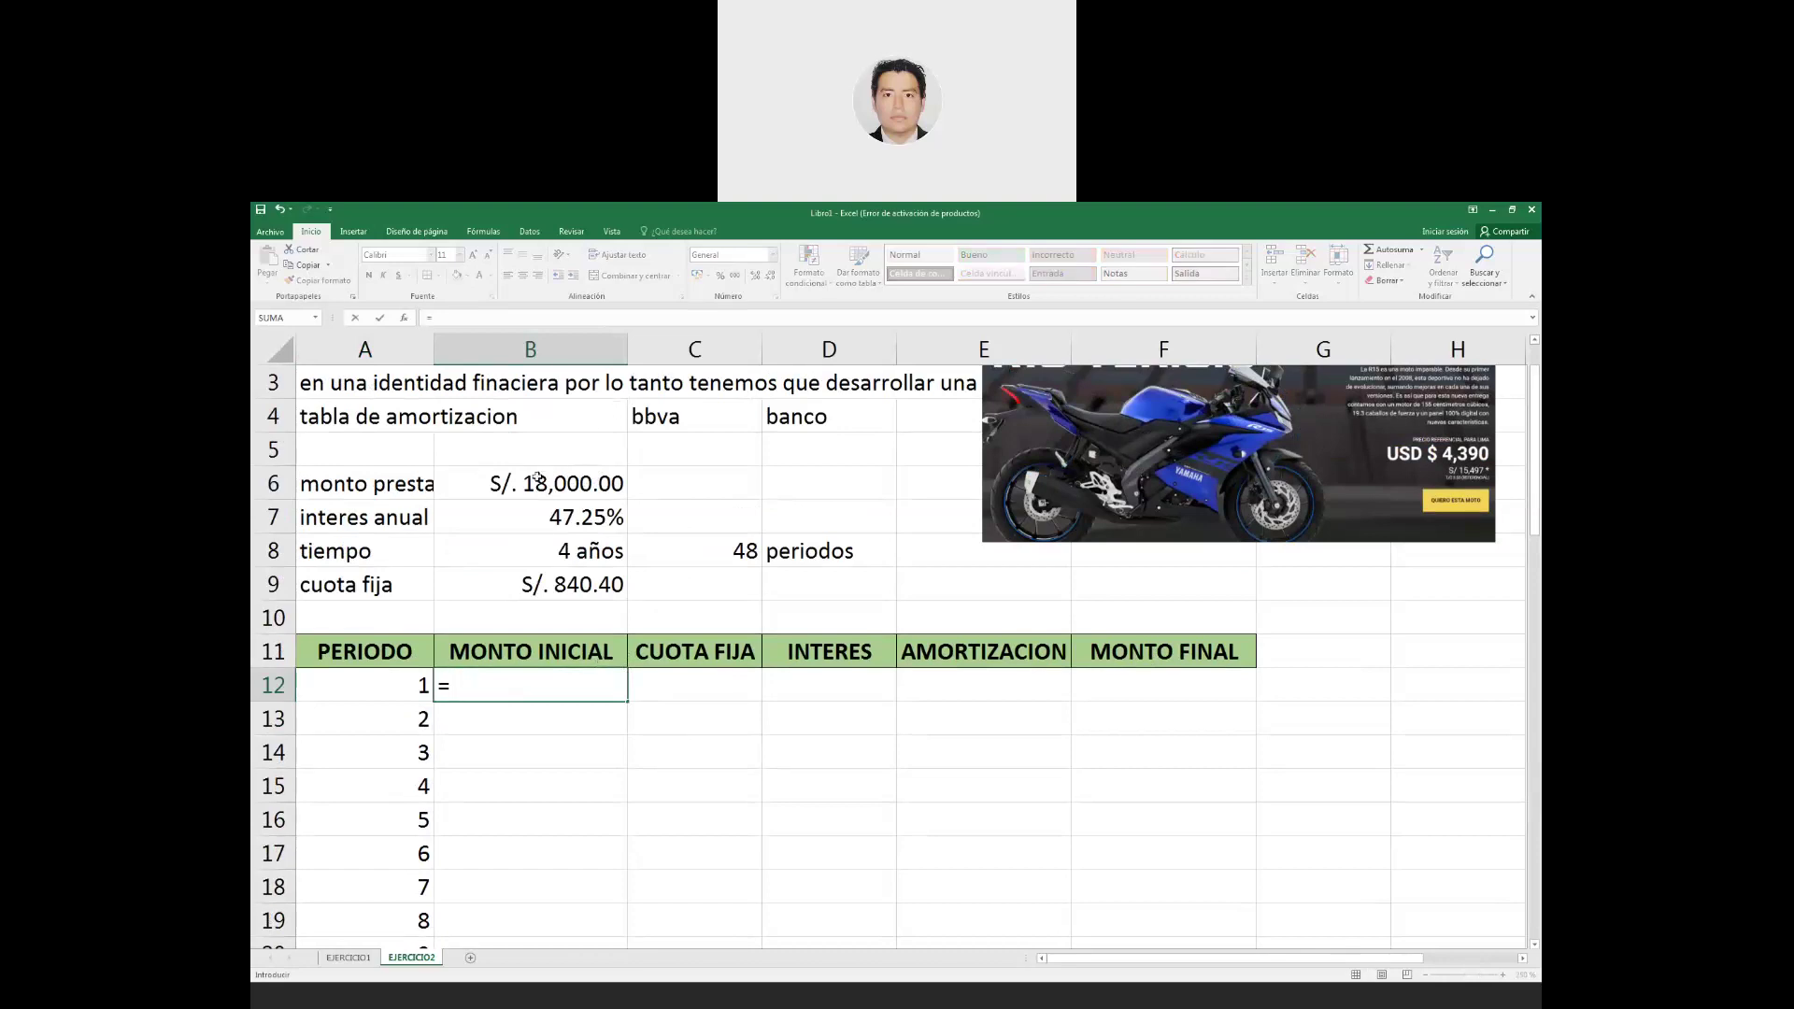
{"action": "left_click", "coordinate": [537, 483]}
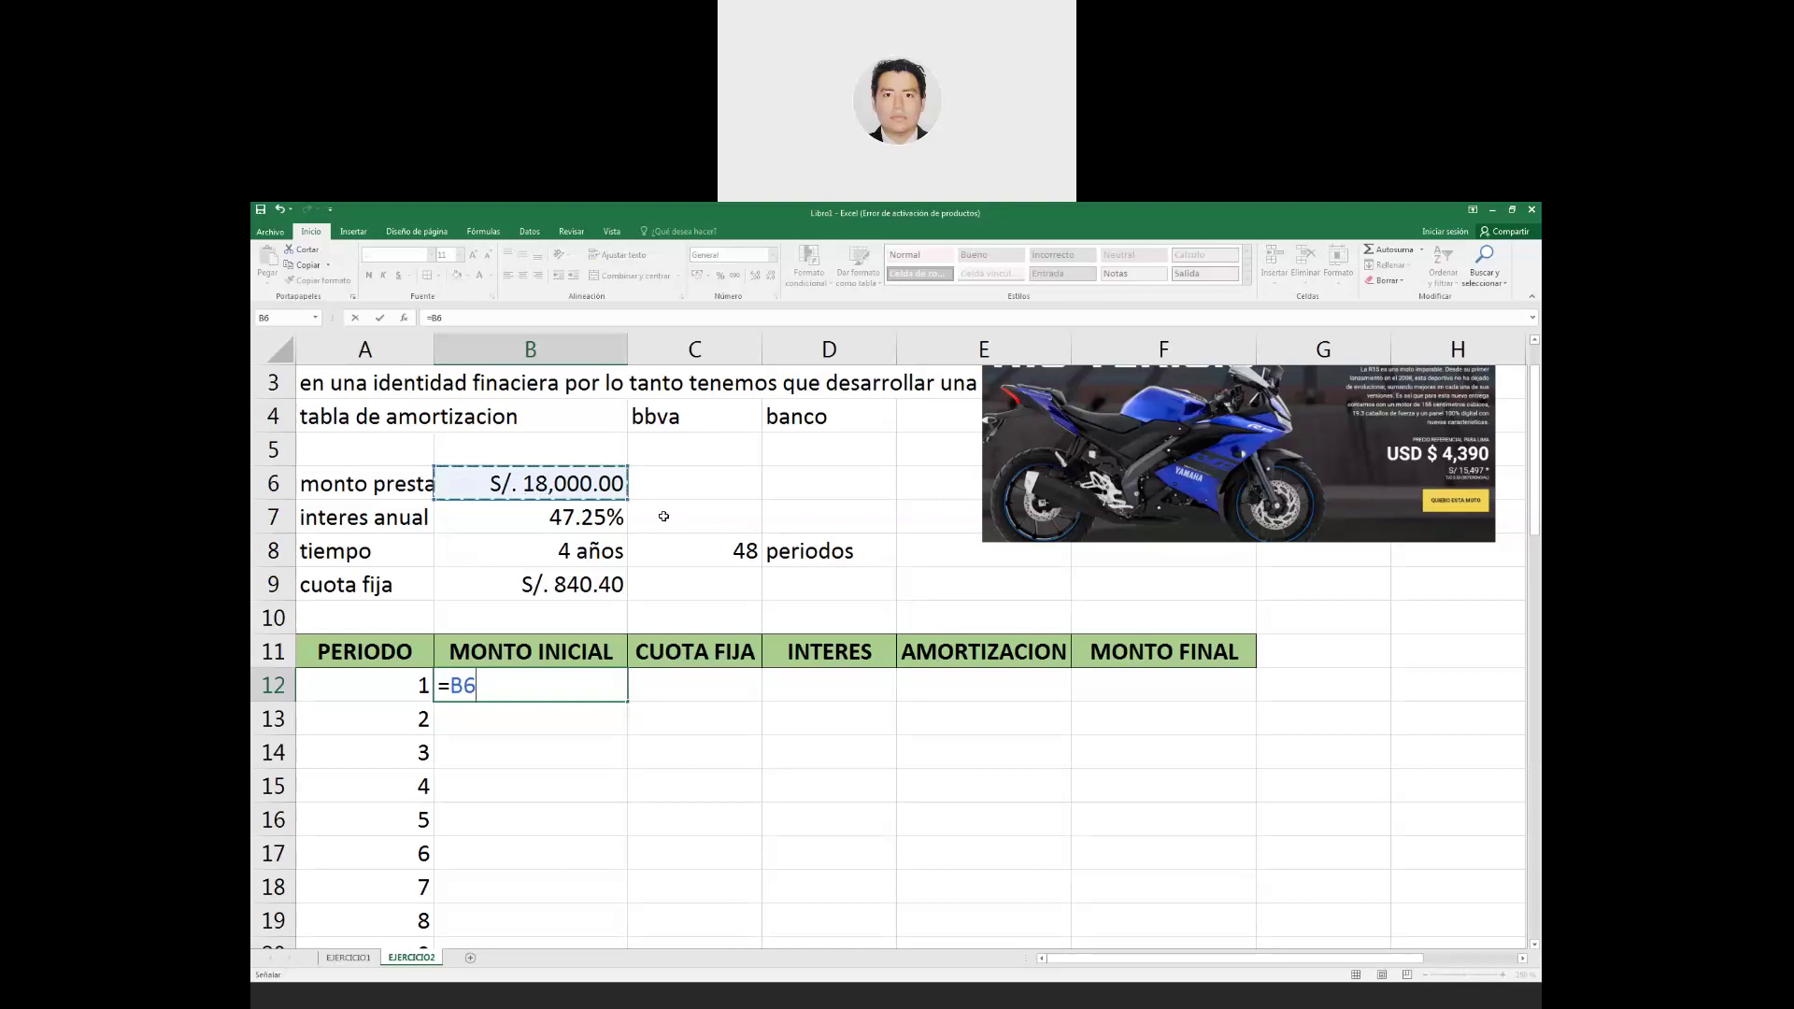
{"action": "key", "text": "Return"}
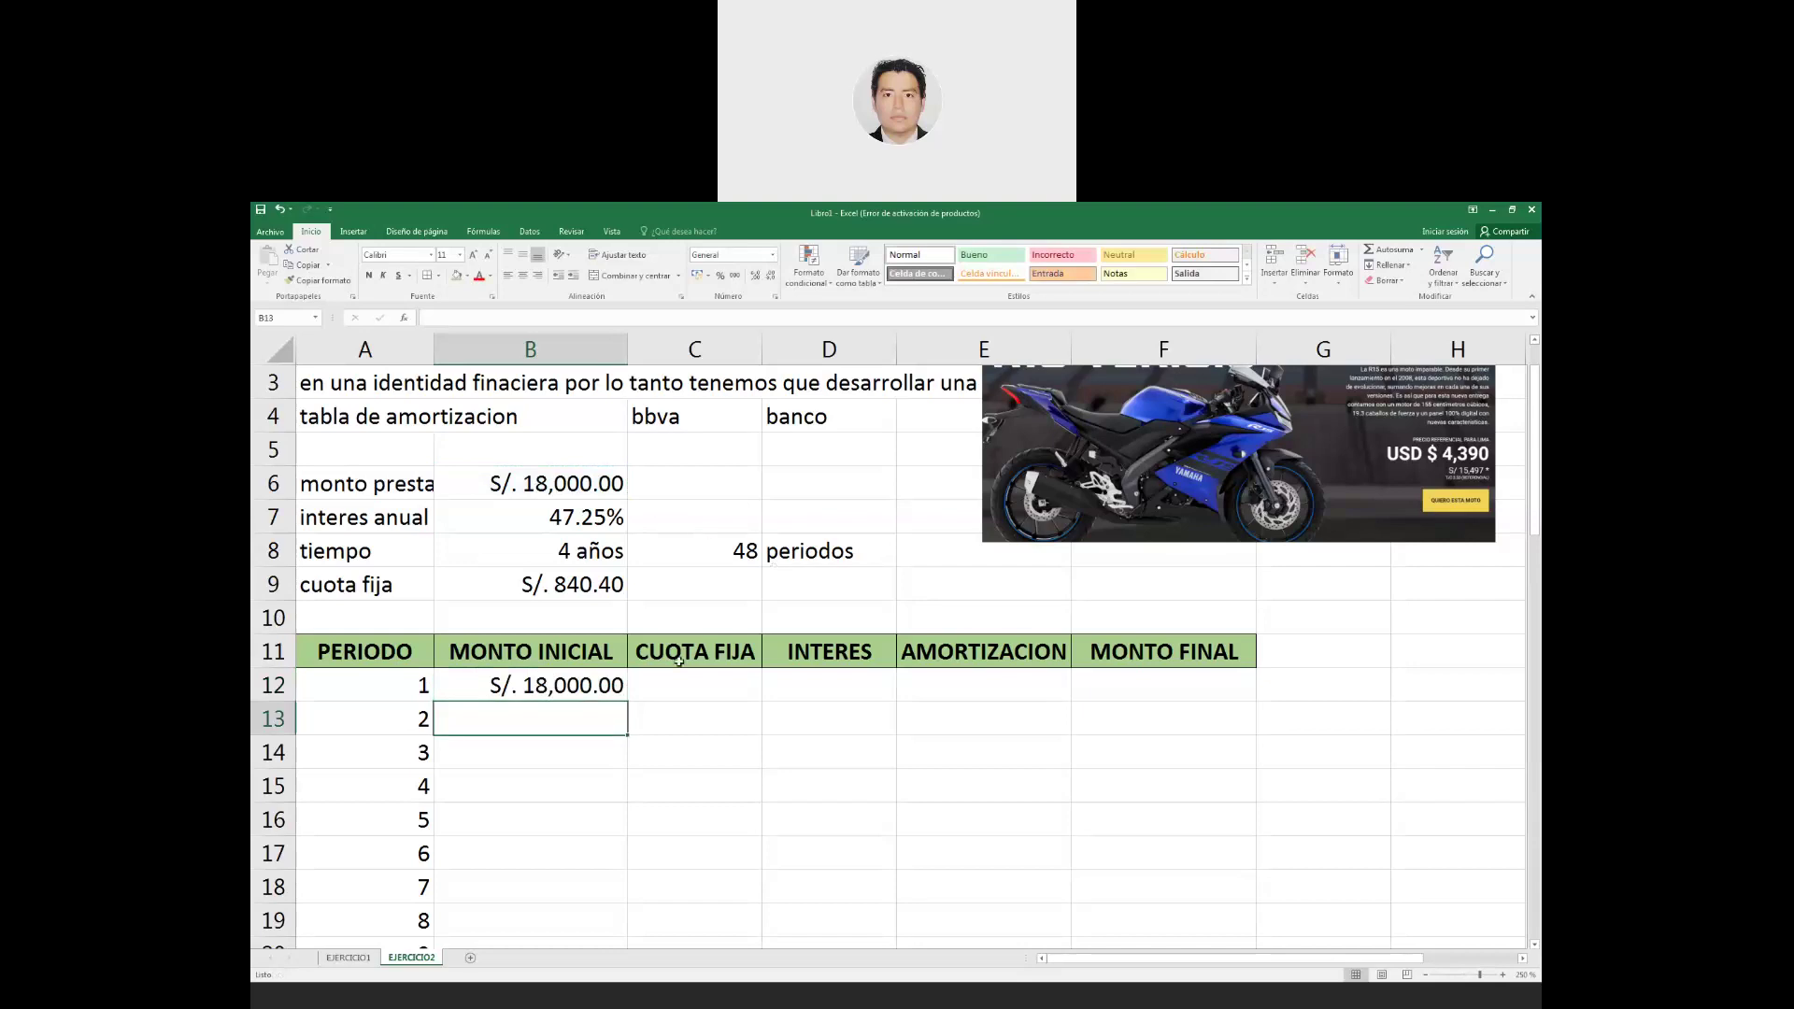
Set C12 to =$B$9, the S/. 840.40 fixed payment.
{"action": "left_click", "coordinate": [659, 680]}
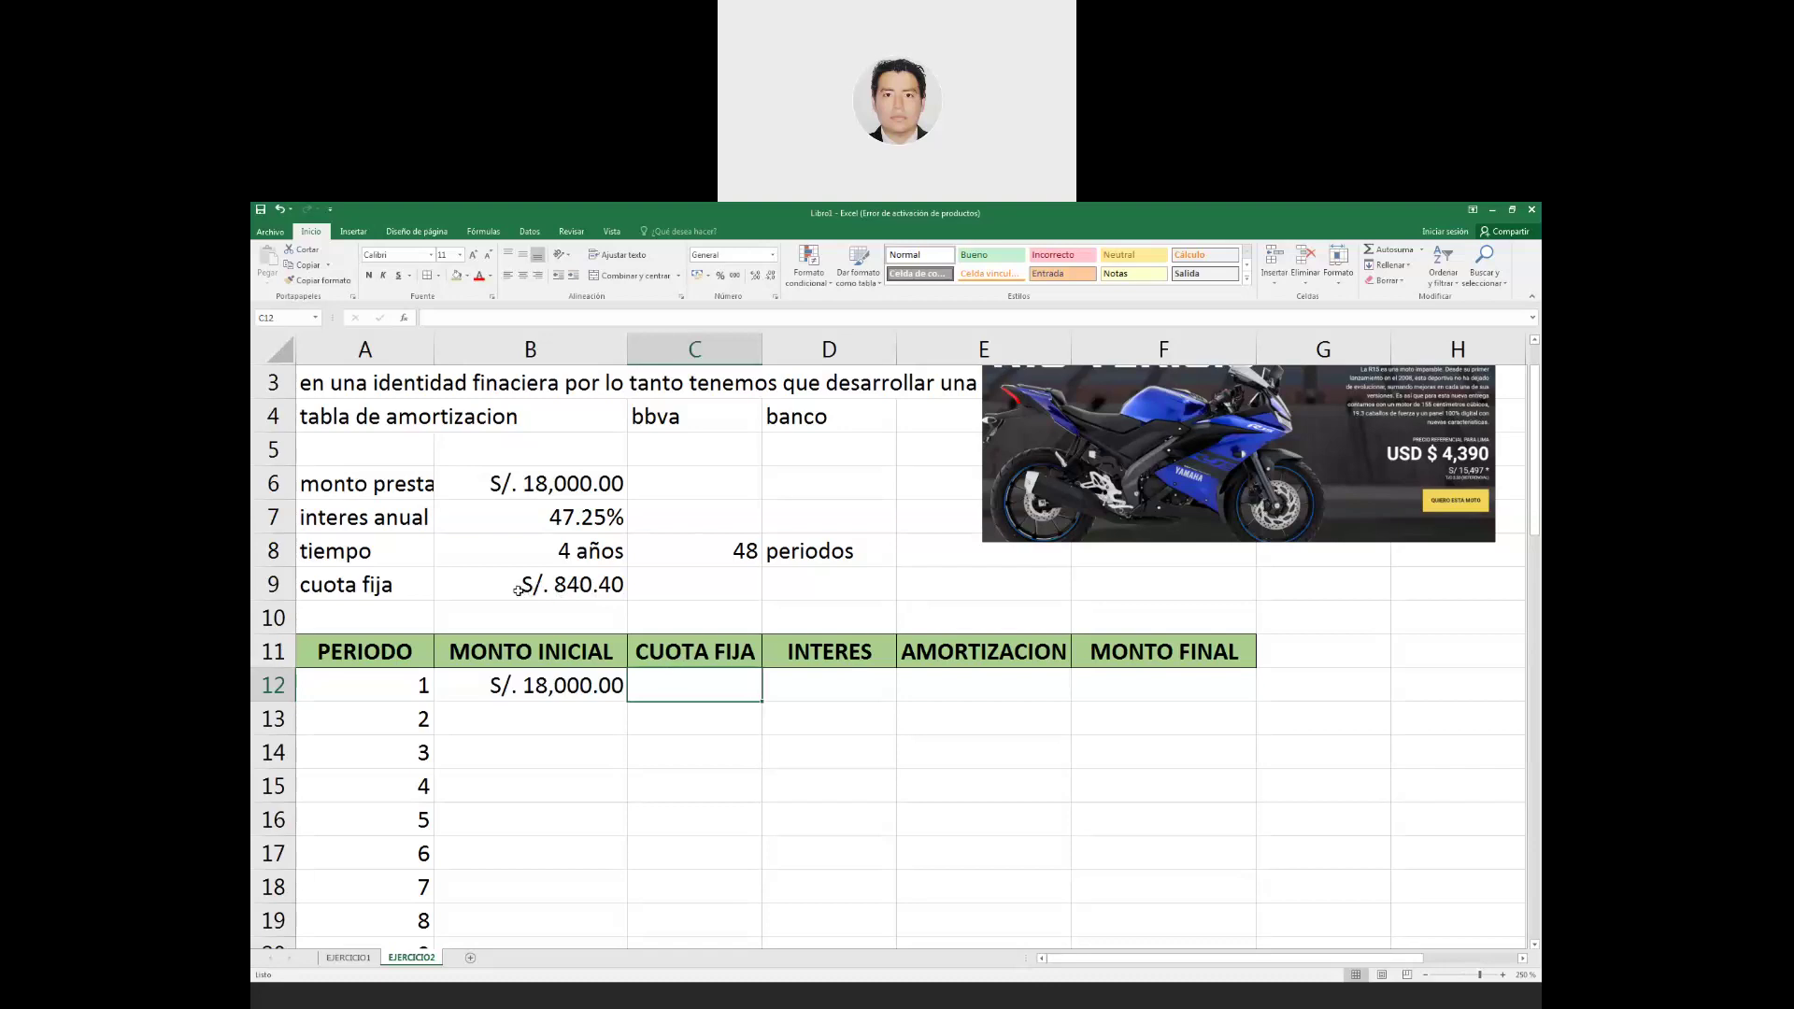
{"action": "type", "text": "="}
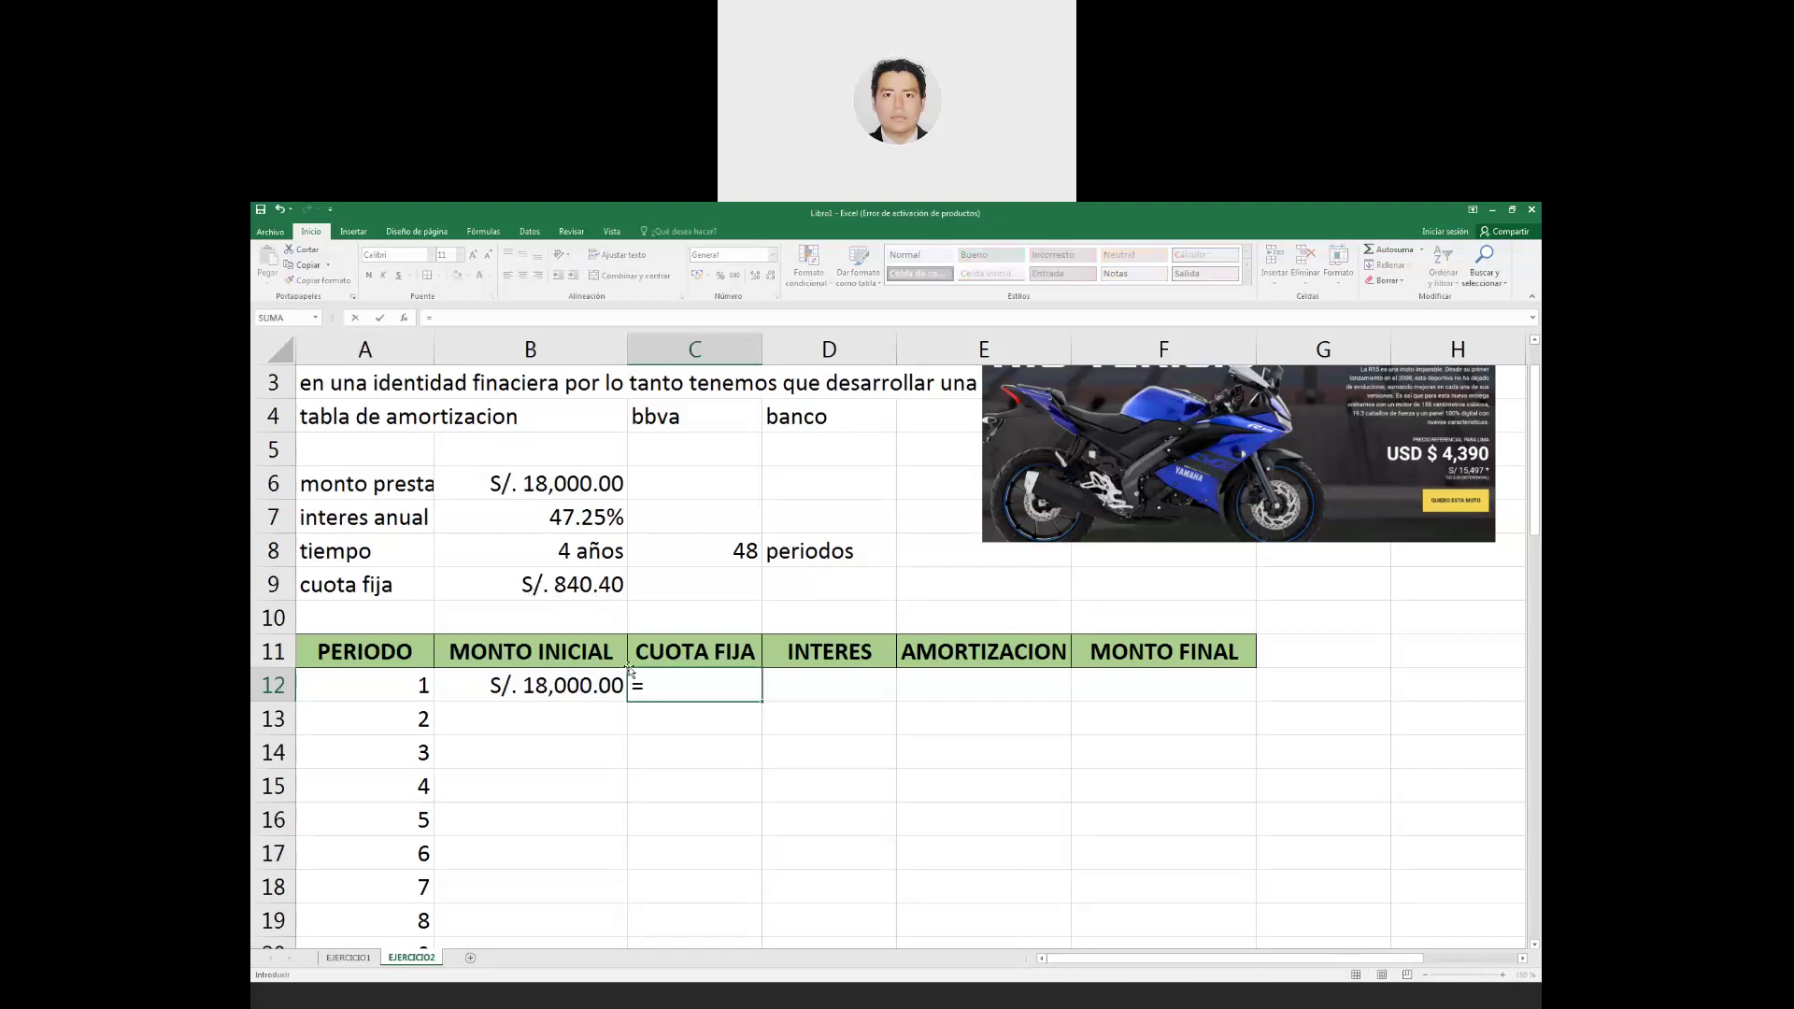
{"action": "left_click", "coordinate": [561, 585]}
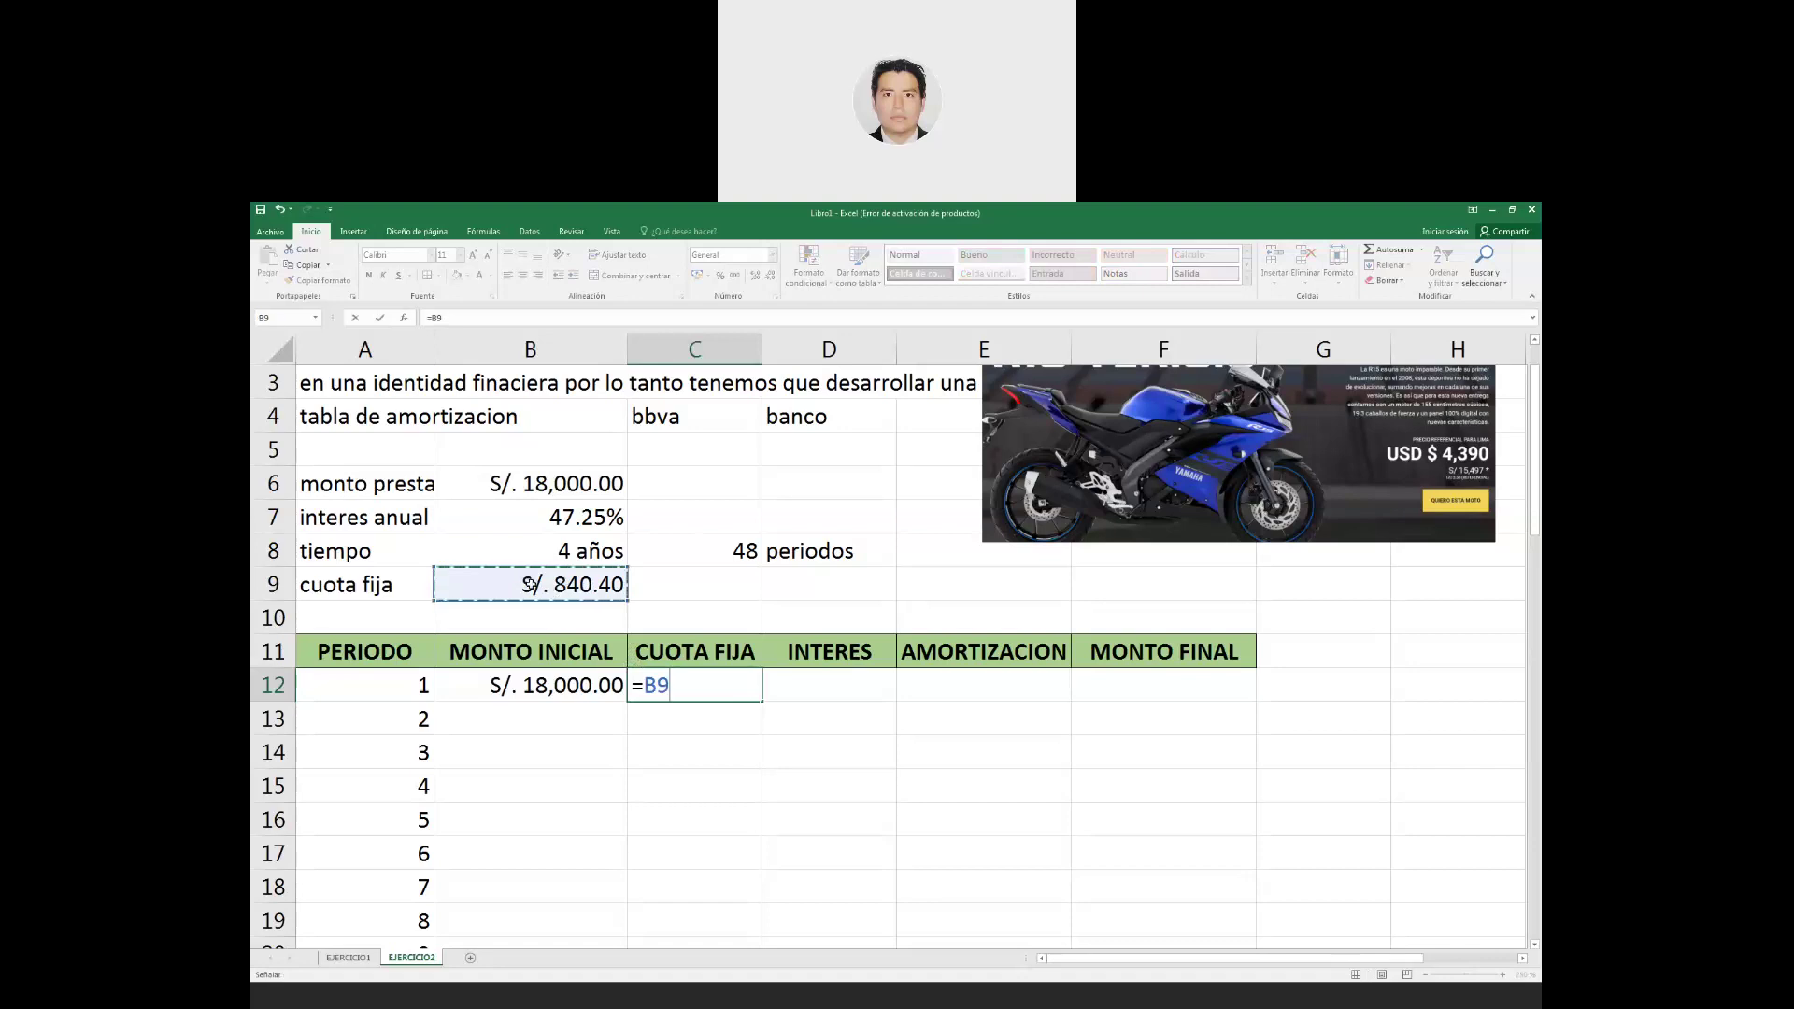
{"action": "key", "text": "F4"}
{"action": "key", "text": "Return"}
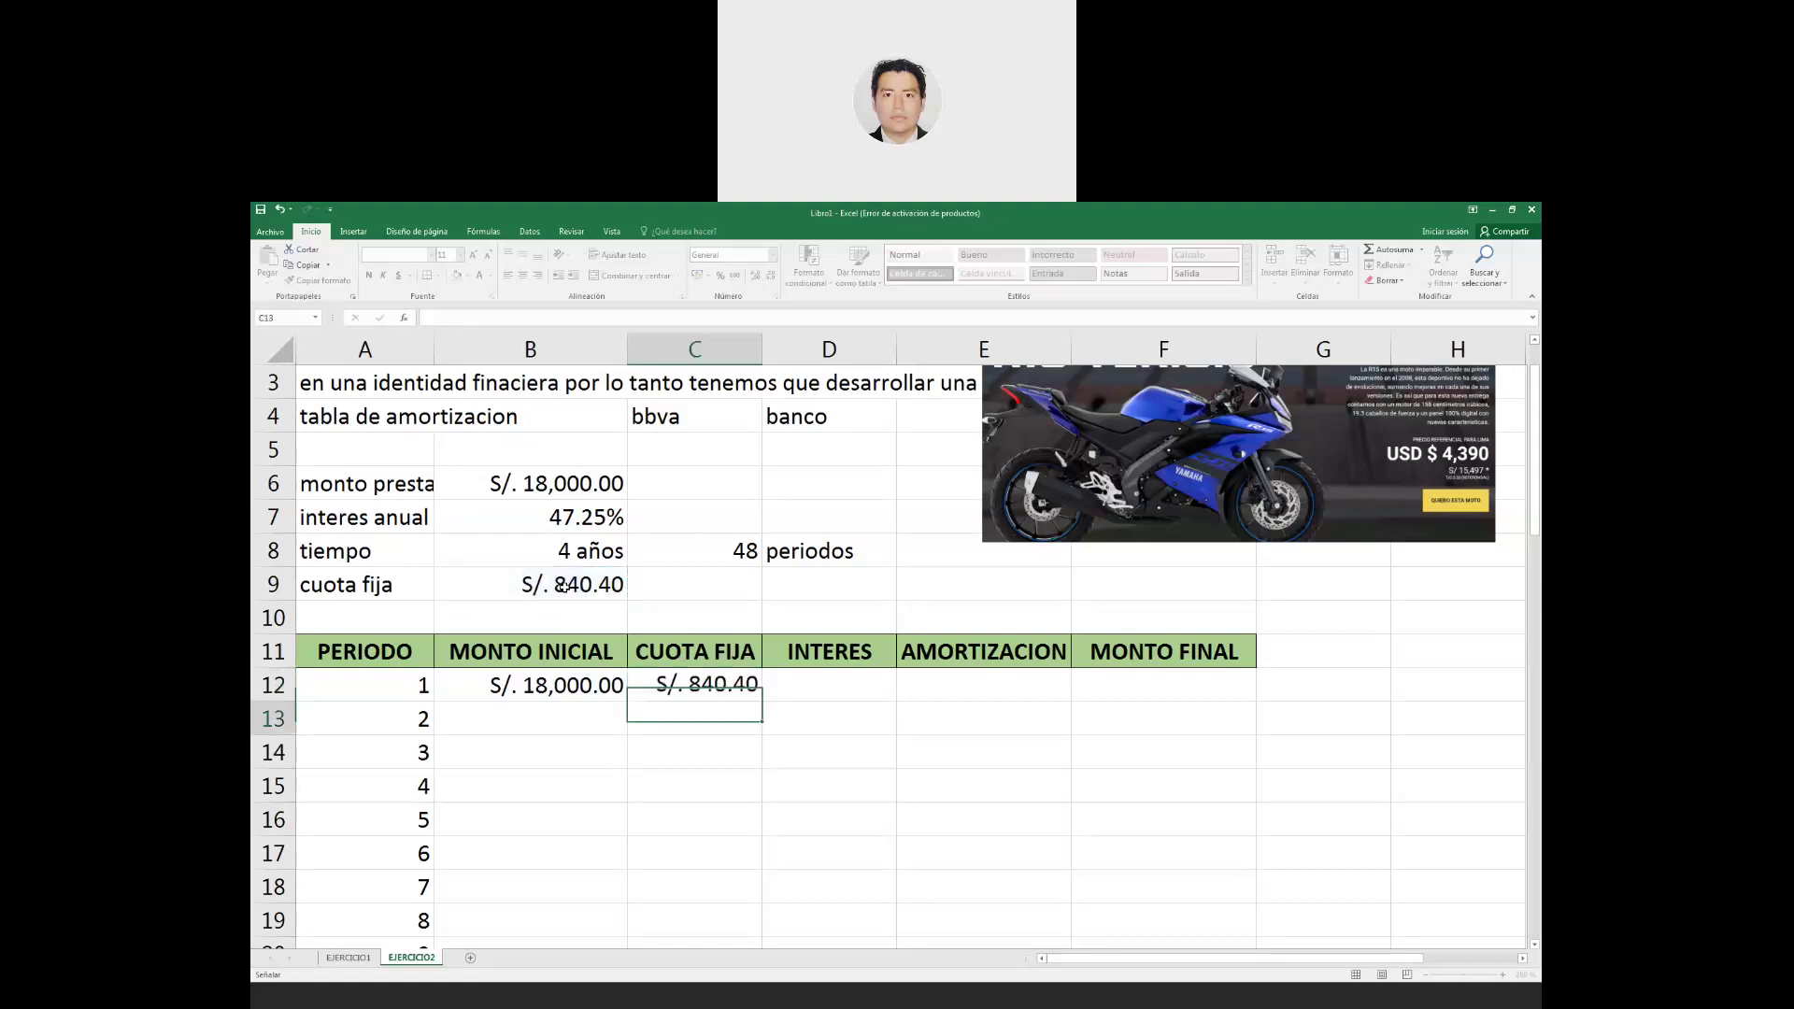
{"action": "key", "text": "Right"}
{"action": "key", "text": "Up"}
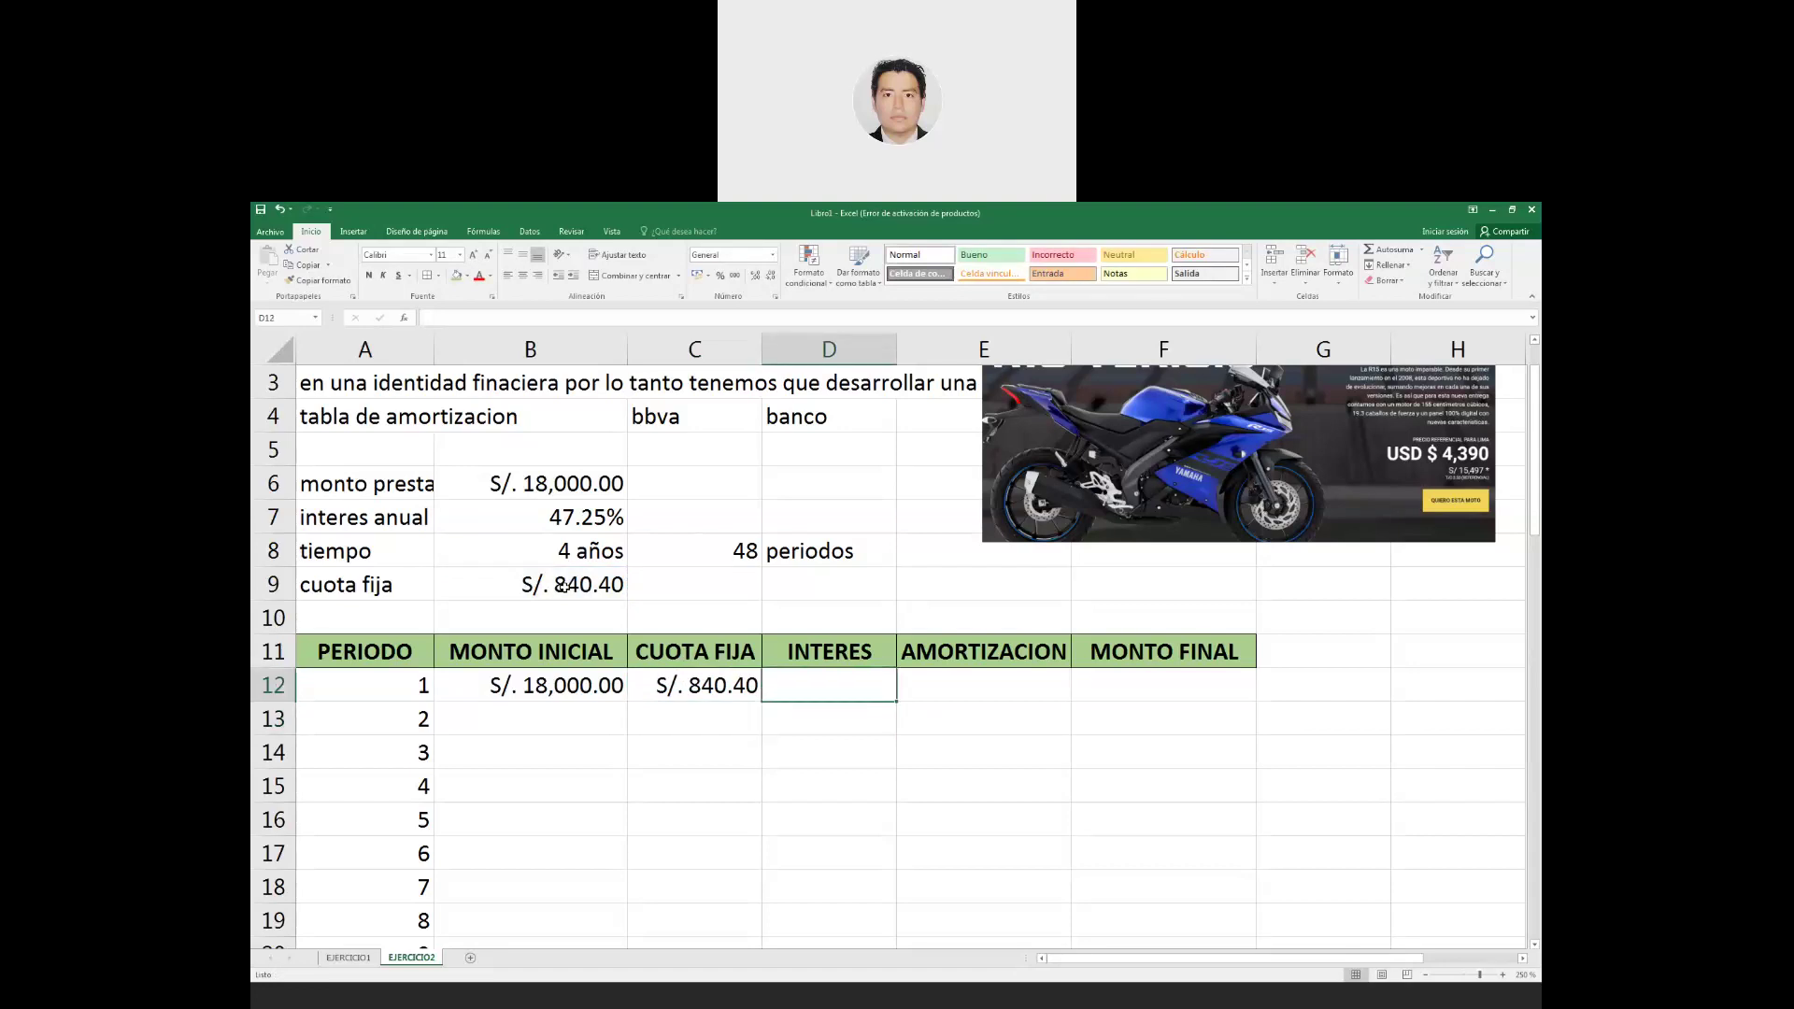
Compute period 1's interest in D12 as =B12*$B$7/12, giving S/. 708.75.
{"action": "type", "text": "="}
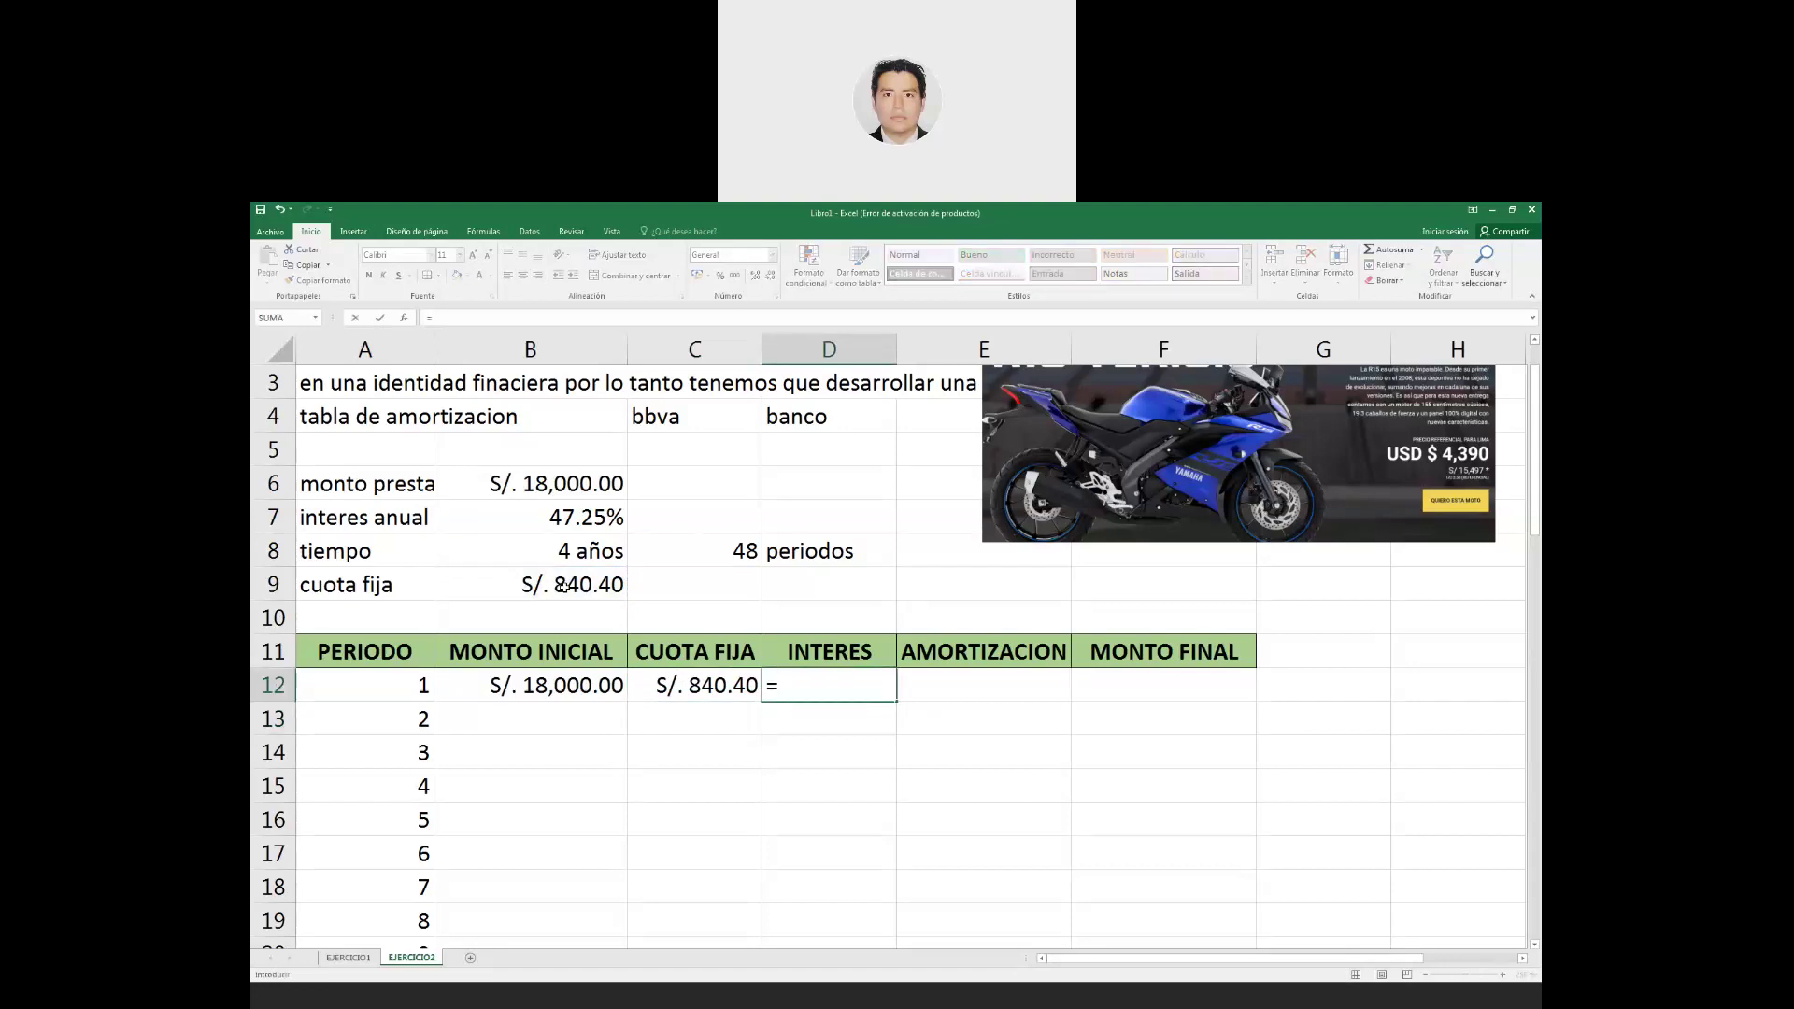
{"action": "left_click", "coordinate": [572, 683]}
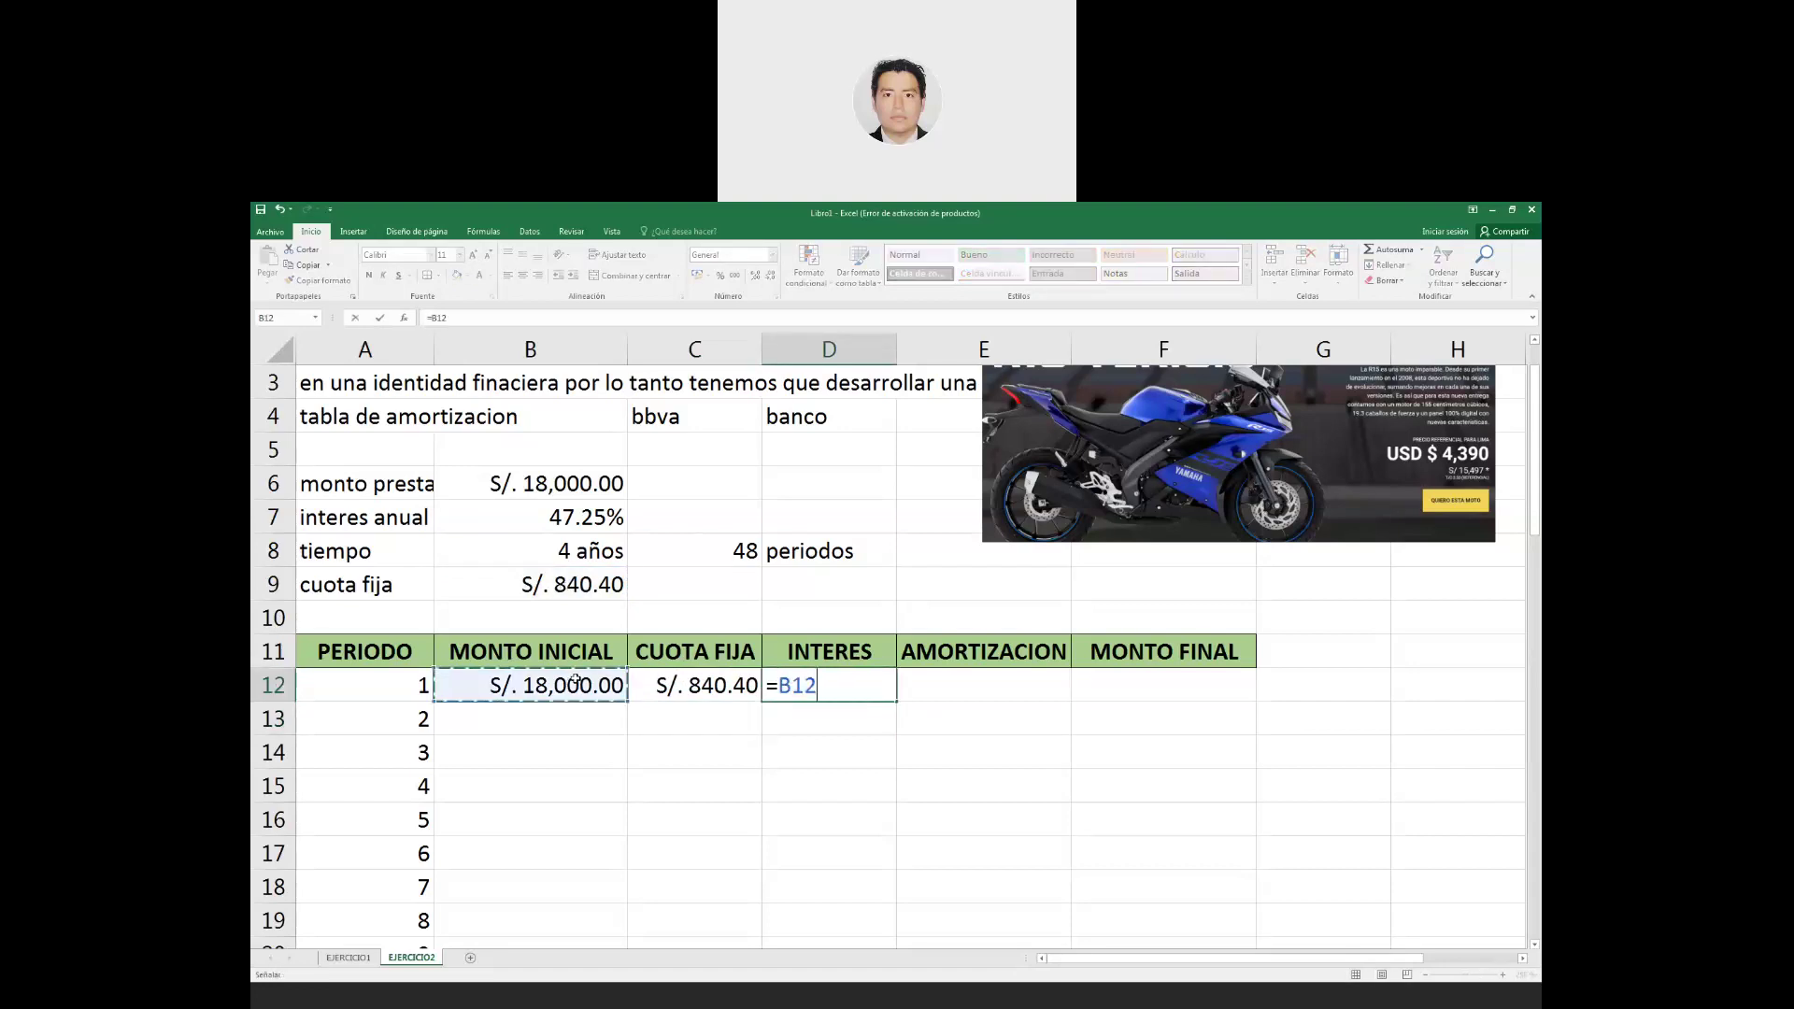
{"action": "type", "text": "*"}
{"action": "left_click", "coordinate": [527, 515]}
{"action": "key", "text": "F4"}
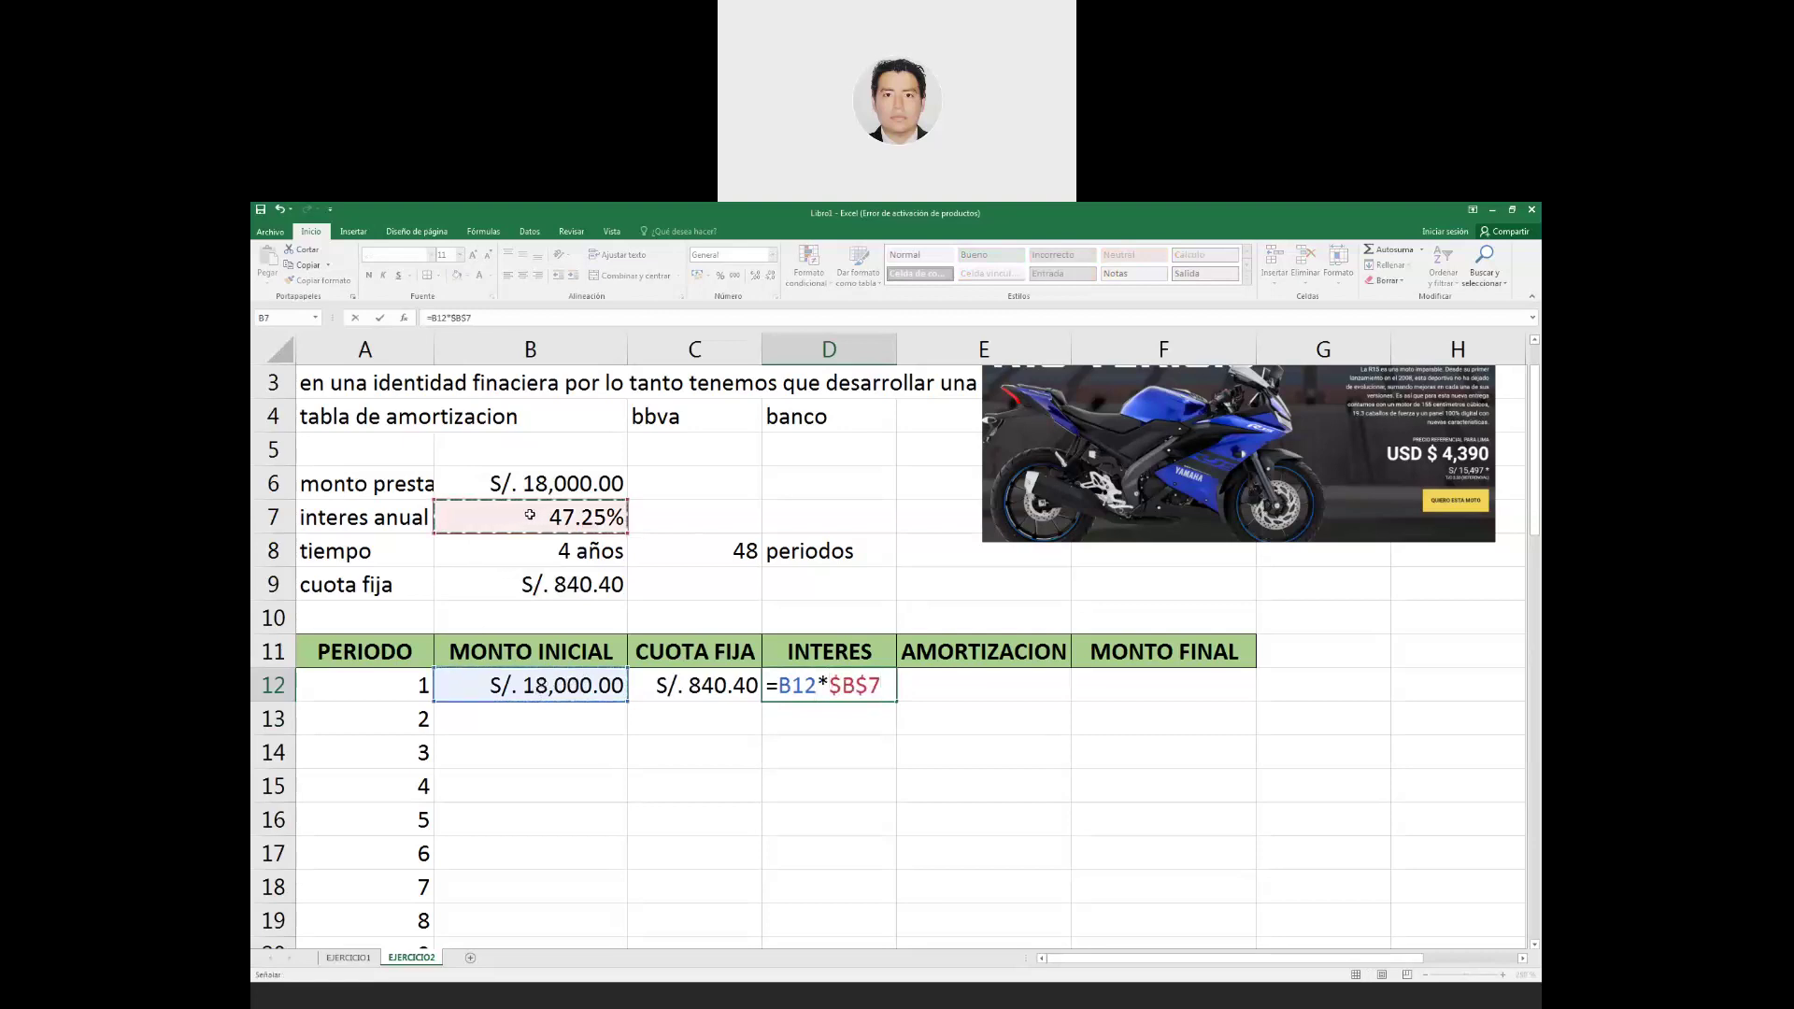
{"action": "type", "text": "/12"}
{"action": "key", "text": "Return"}
{"action": "key", "text": "Right"}
{"action": "key", "text": "Up"}
Compute period 1's amortization in E12 as =C12-D12, giving S/. 131.65.
{"action": "type", "text": "="}
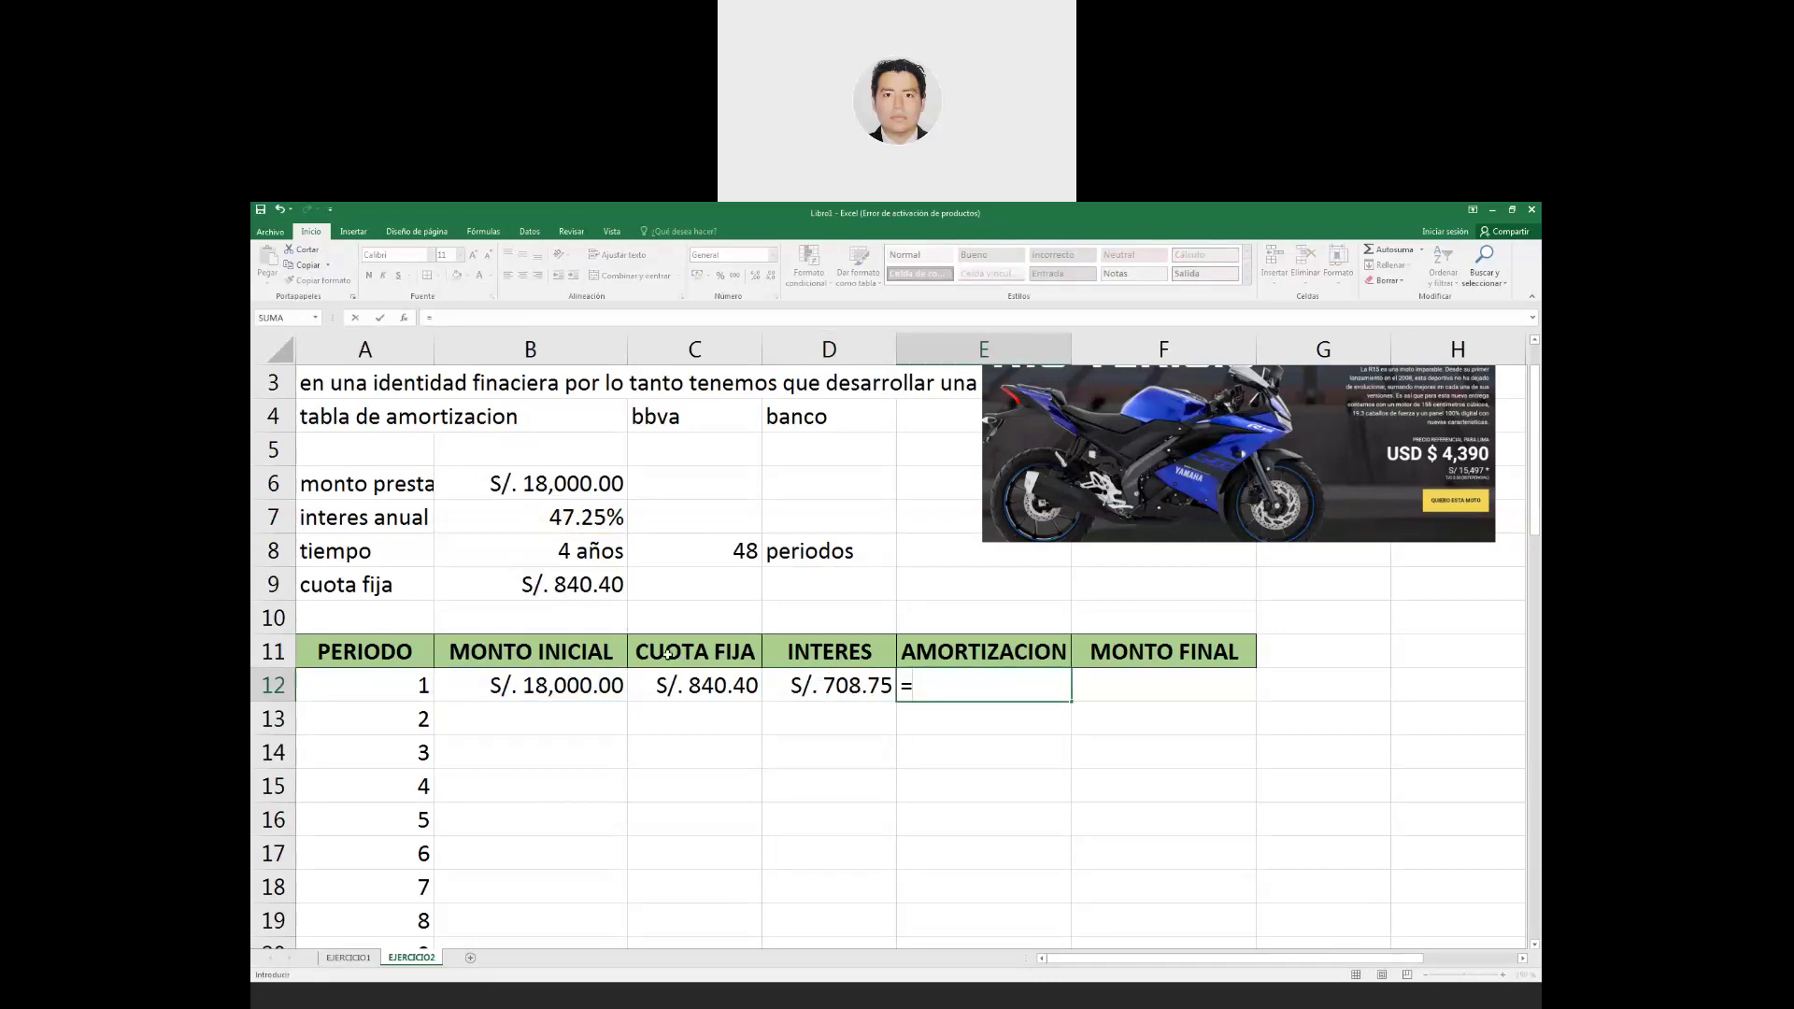
{"action": "left_click", "coordinate": [696, 690]}
{"action": "type", "text": "-"}
{"action": "left_click", "coordinate": [793, 687]}
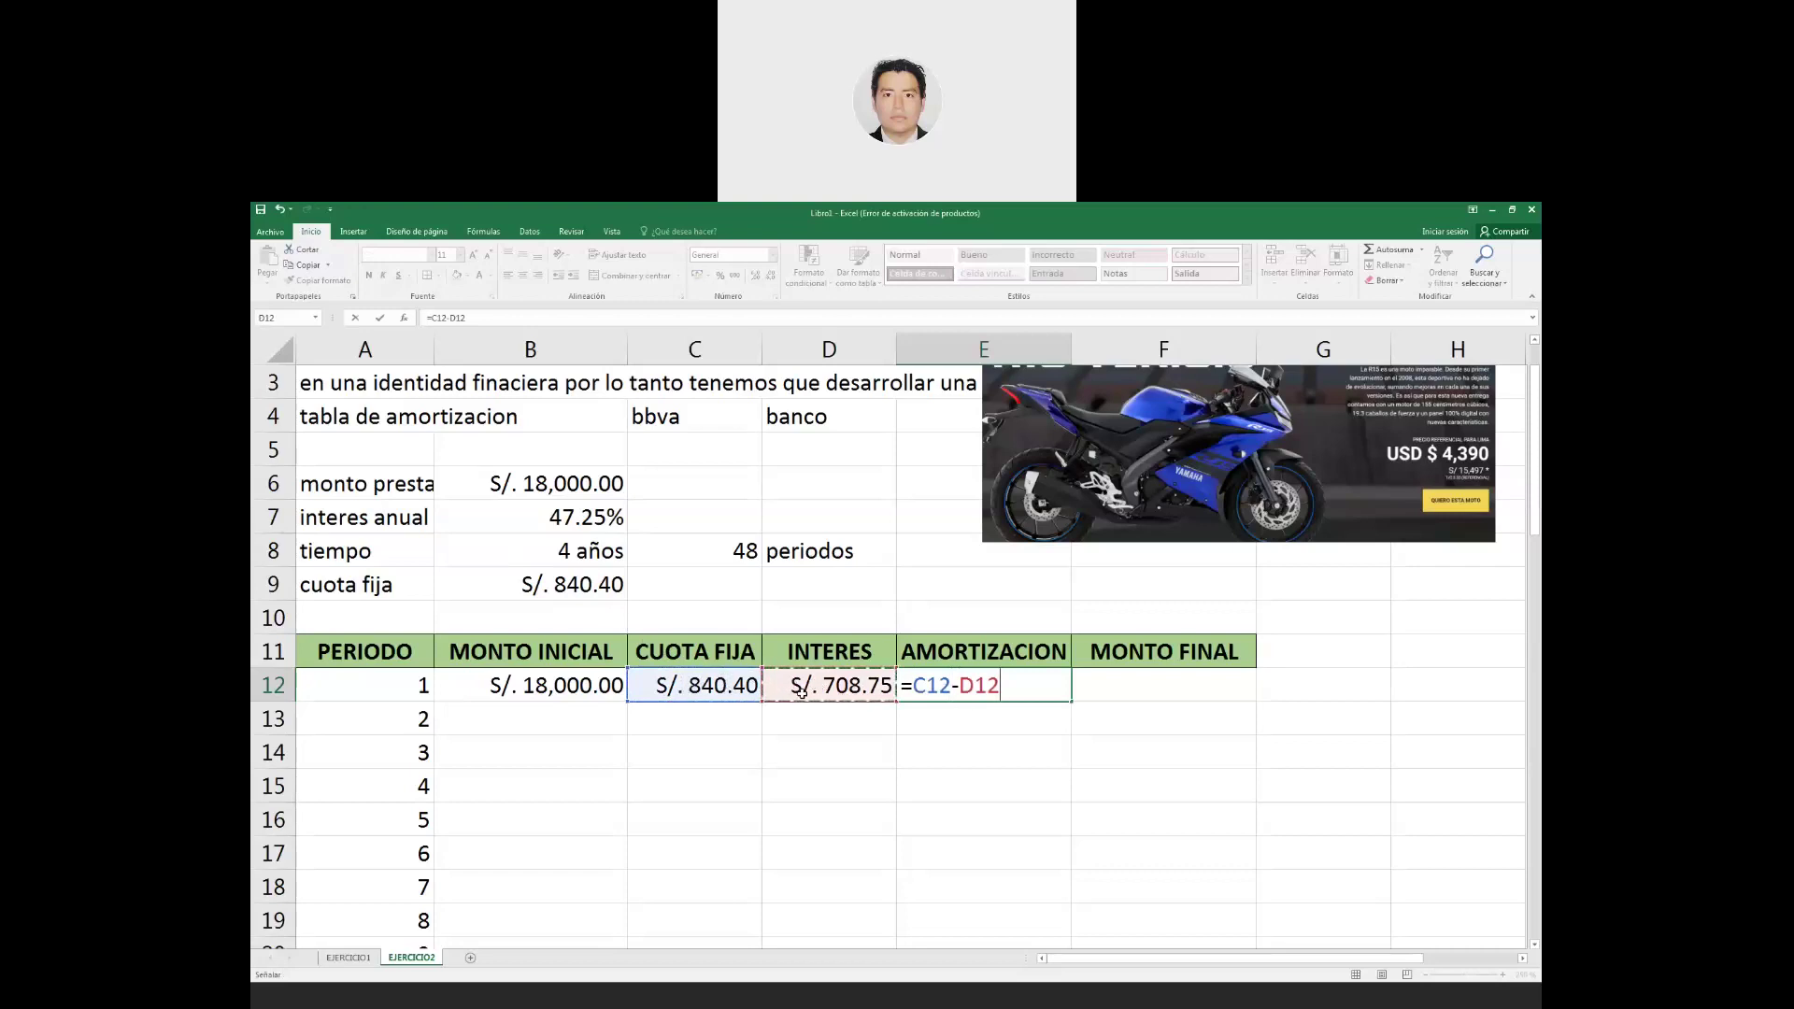
{"action": "key", "text": "Return"}
{"action": "key", "text": "Right"}
{"action": "key", "text": "Up"}
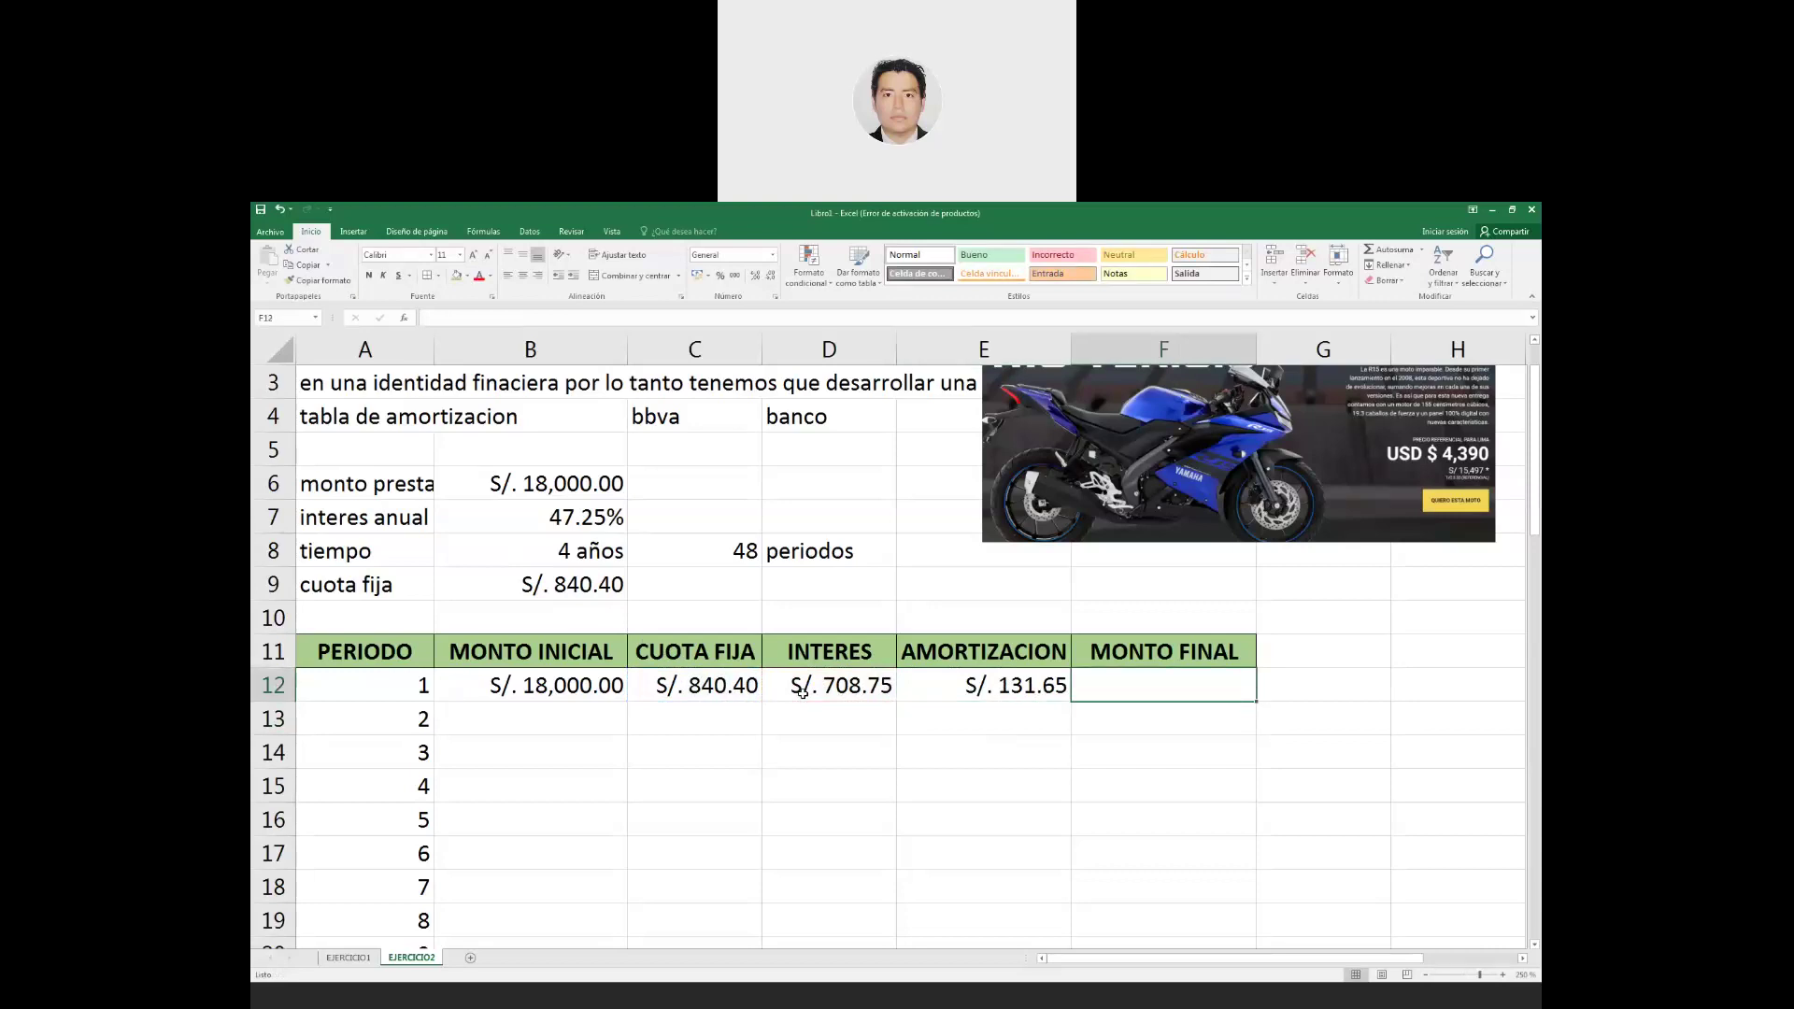
Enter =B12-E12 in F12 for a S/. 17,868.35 final amount.
{"action": "type", "text": "="}
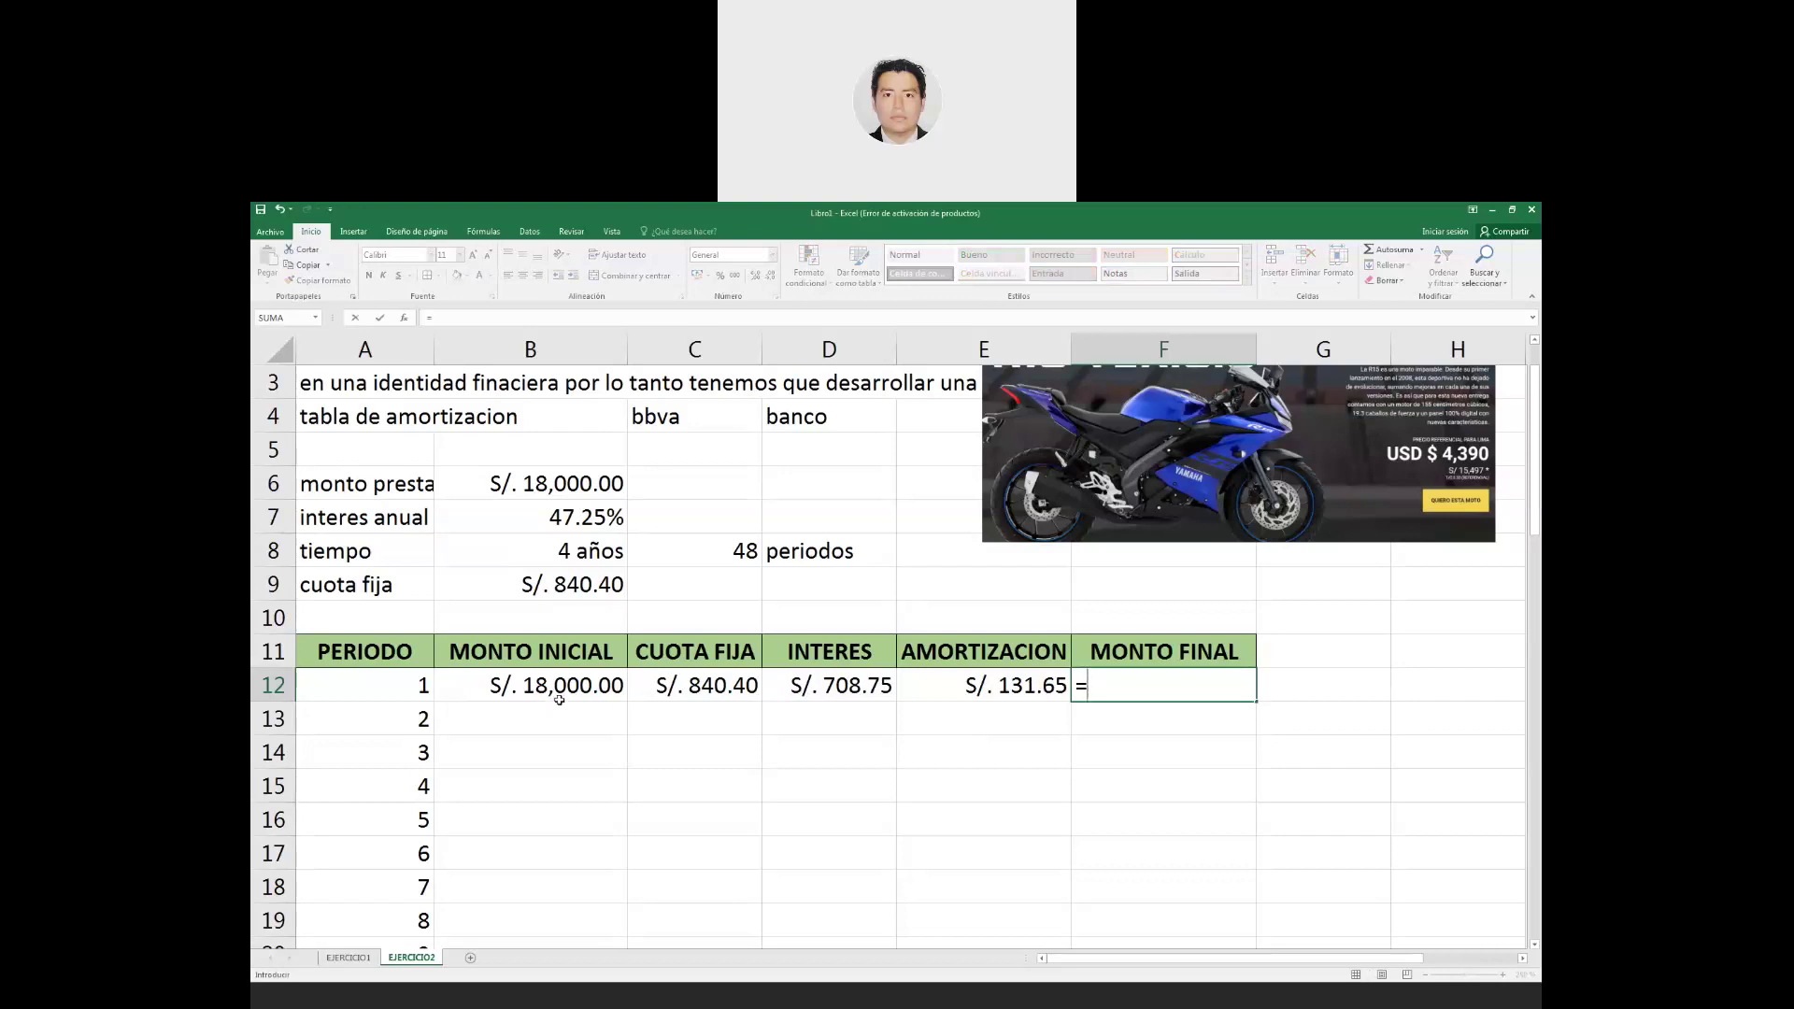
{"action": "left_click", "coordinate": [561, 696]}
{"action": "type", "text": "-"}
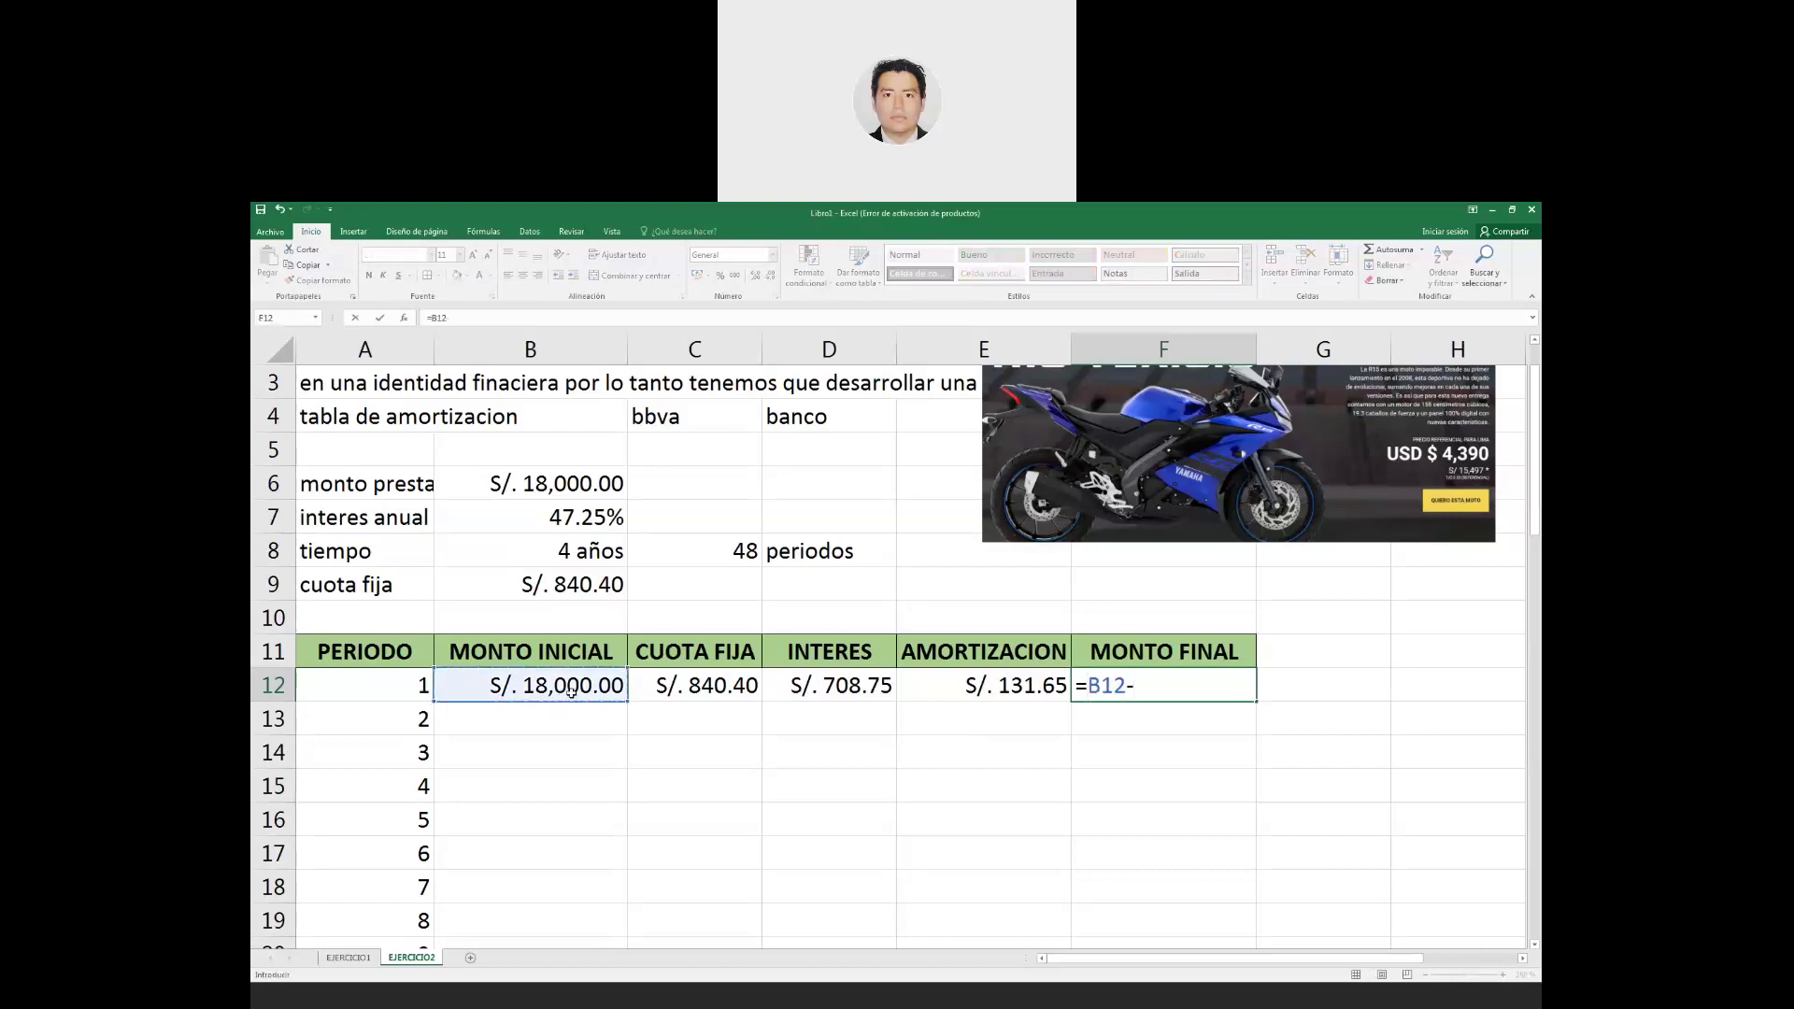
{"action": "left_click", "coordinate": [947, 681]}
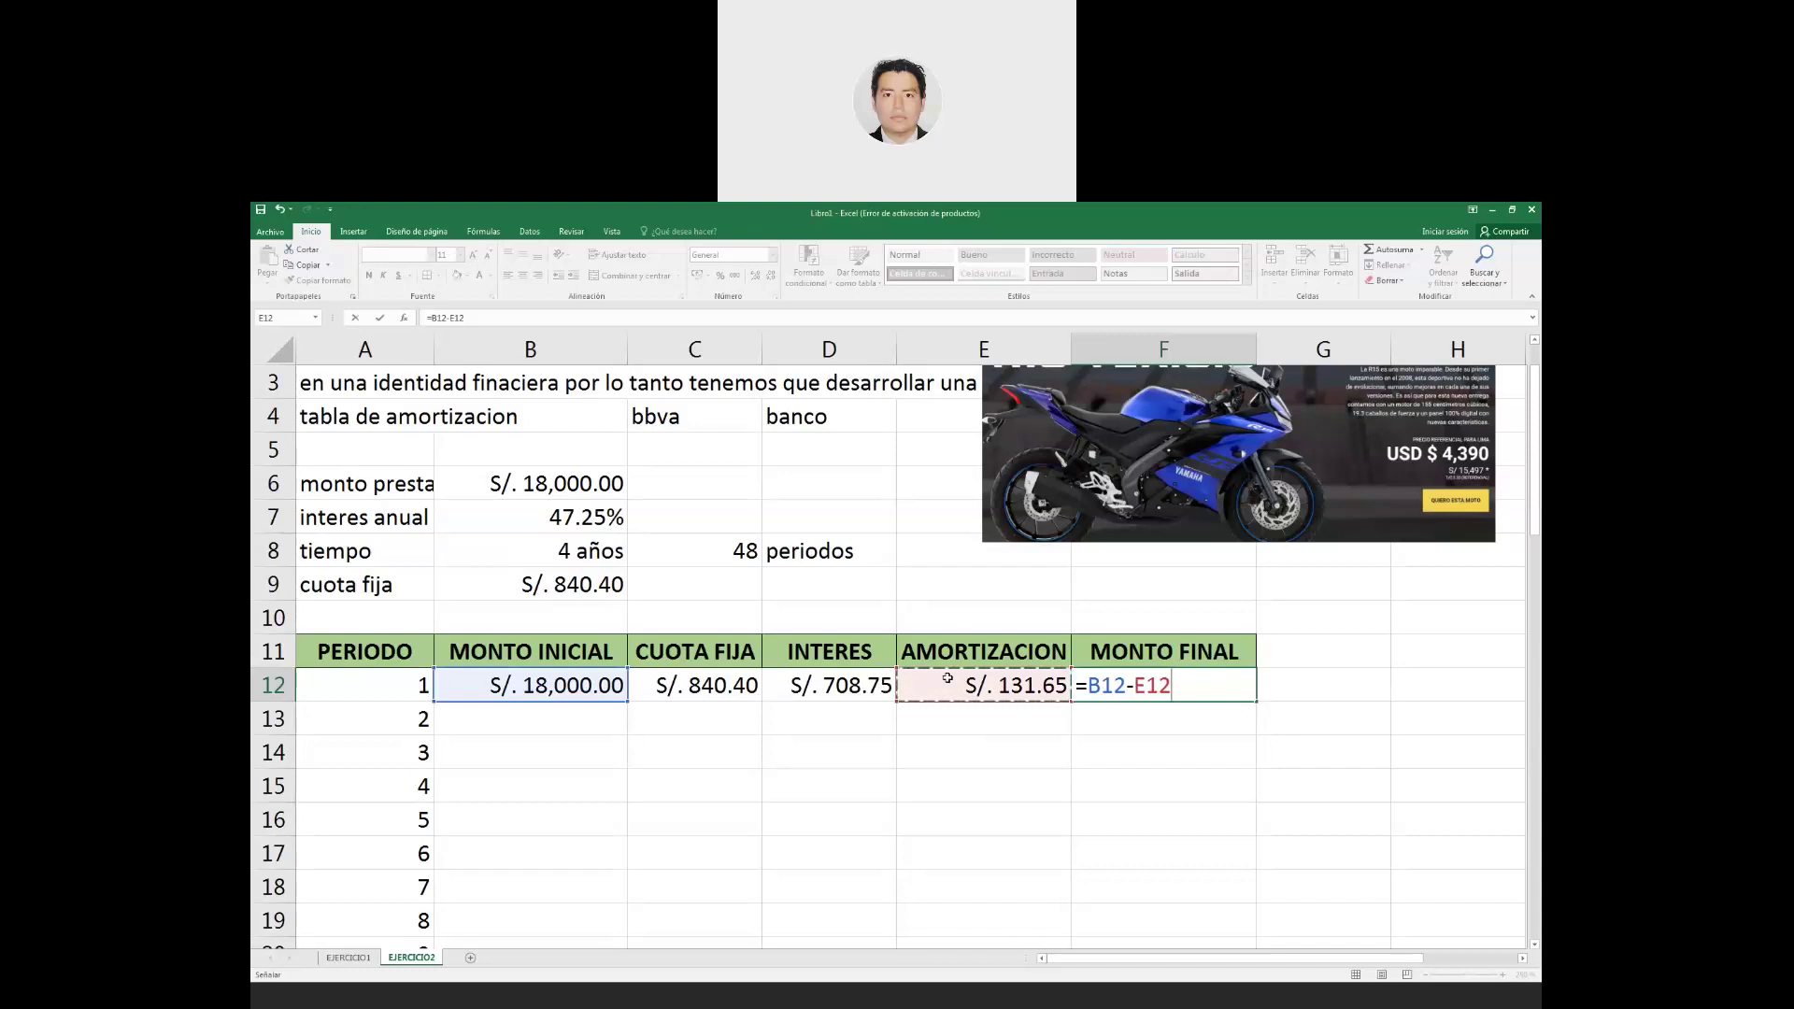
{"action": "key", "text": "Return"}
{"action": "key", "text": "Left"}
{"action": "key", "text": "Left"}
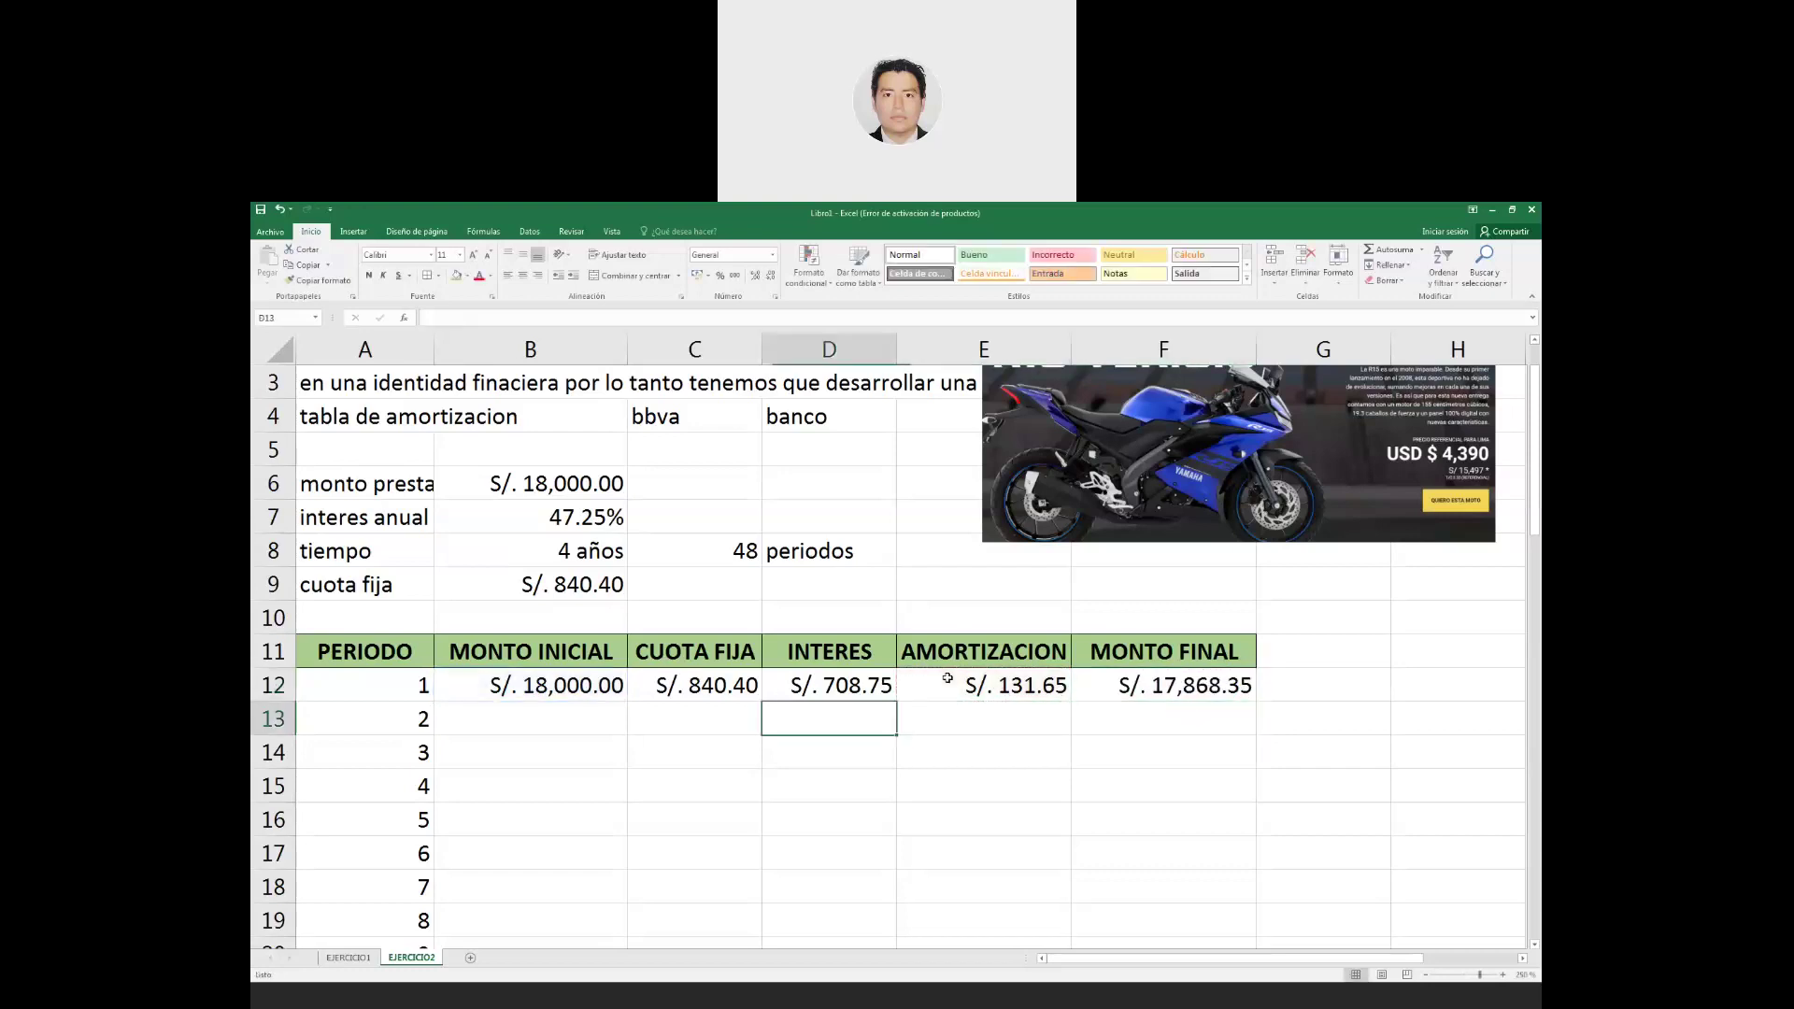
{"action": "key", "text": "Left"}
{"action": "key", "text": "Left"}
{"action": "type", "text": "="}
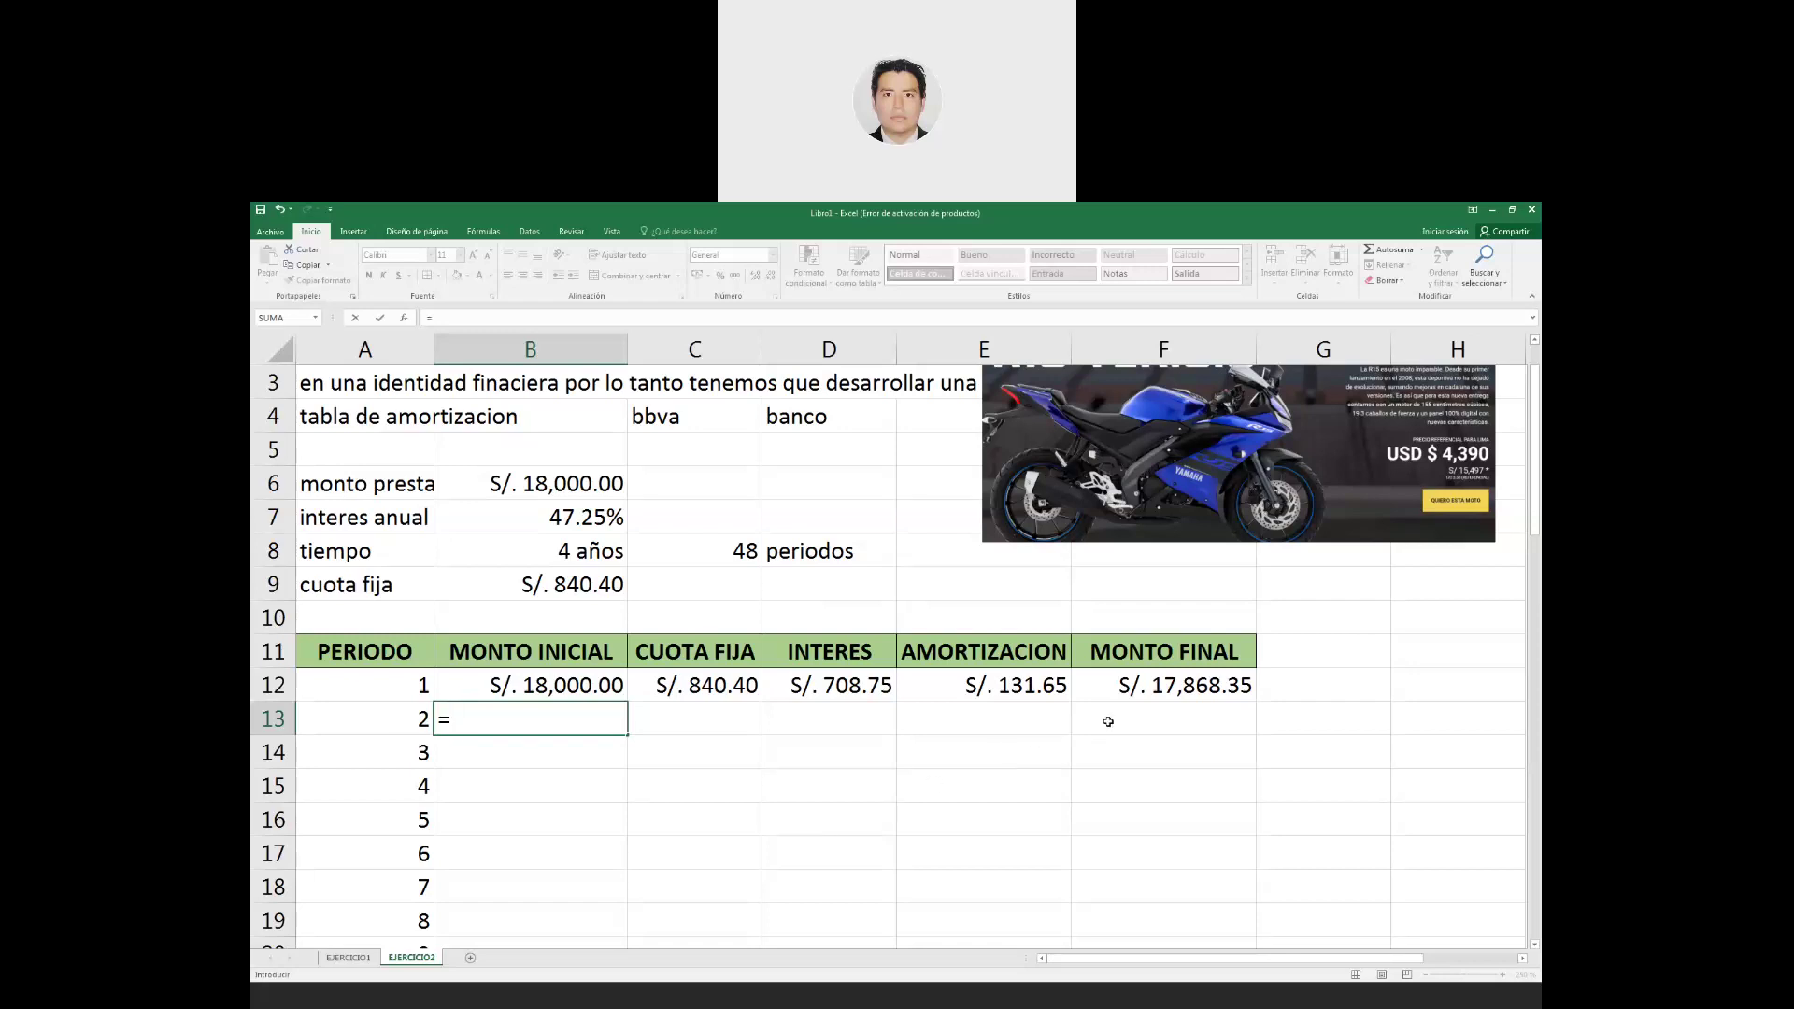
Set period 2's opening balance to =F12 and its fixed payment to =B9.
{"action": "left_click", "coordinate": [1128, 684]}
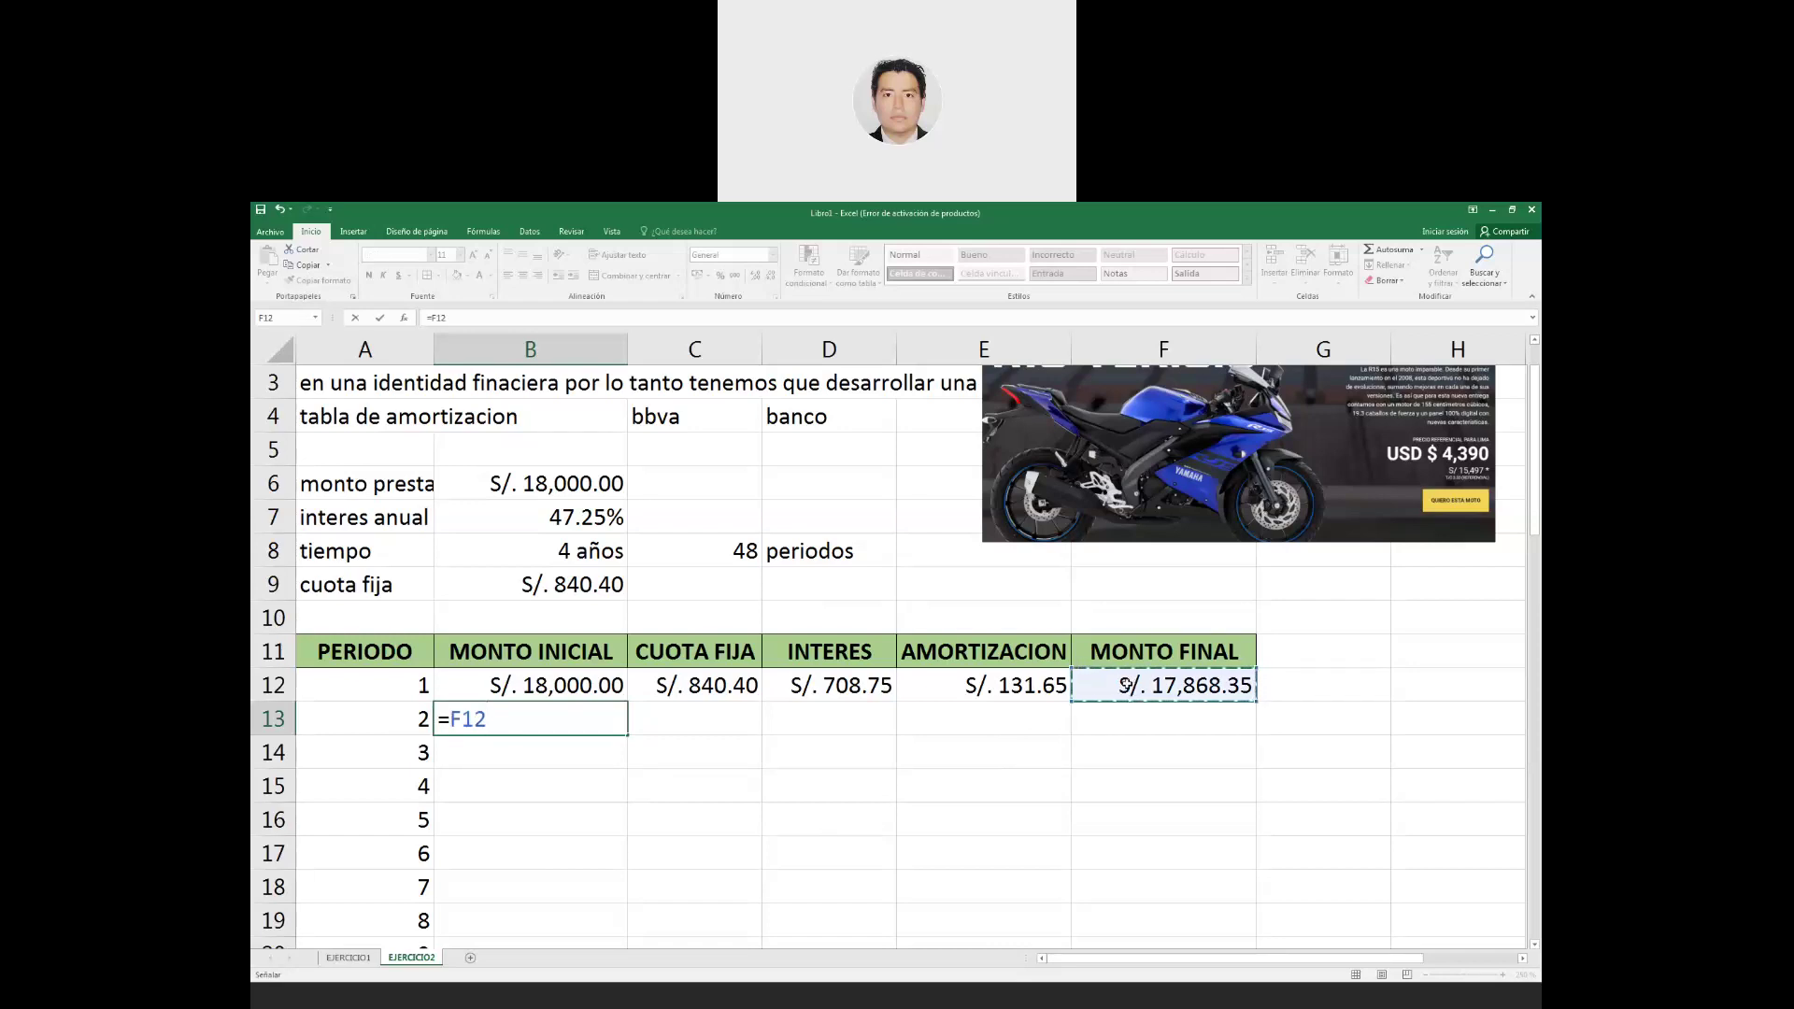
{"action": "key", "text": "Return"}
{"action": "key", "text": "Right"}
{"action": "key", "text": "Up"}
{"action": "type", "text": "="}
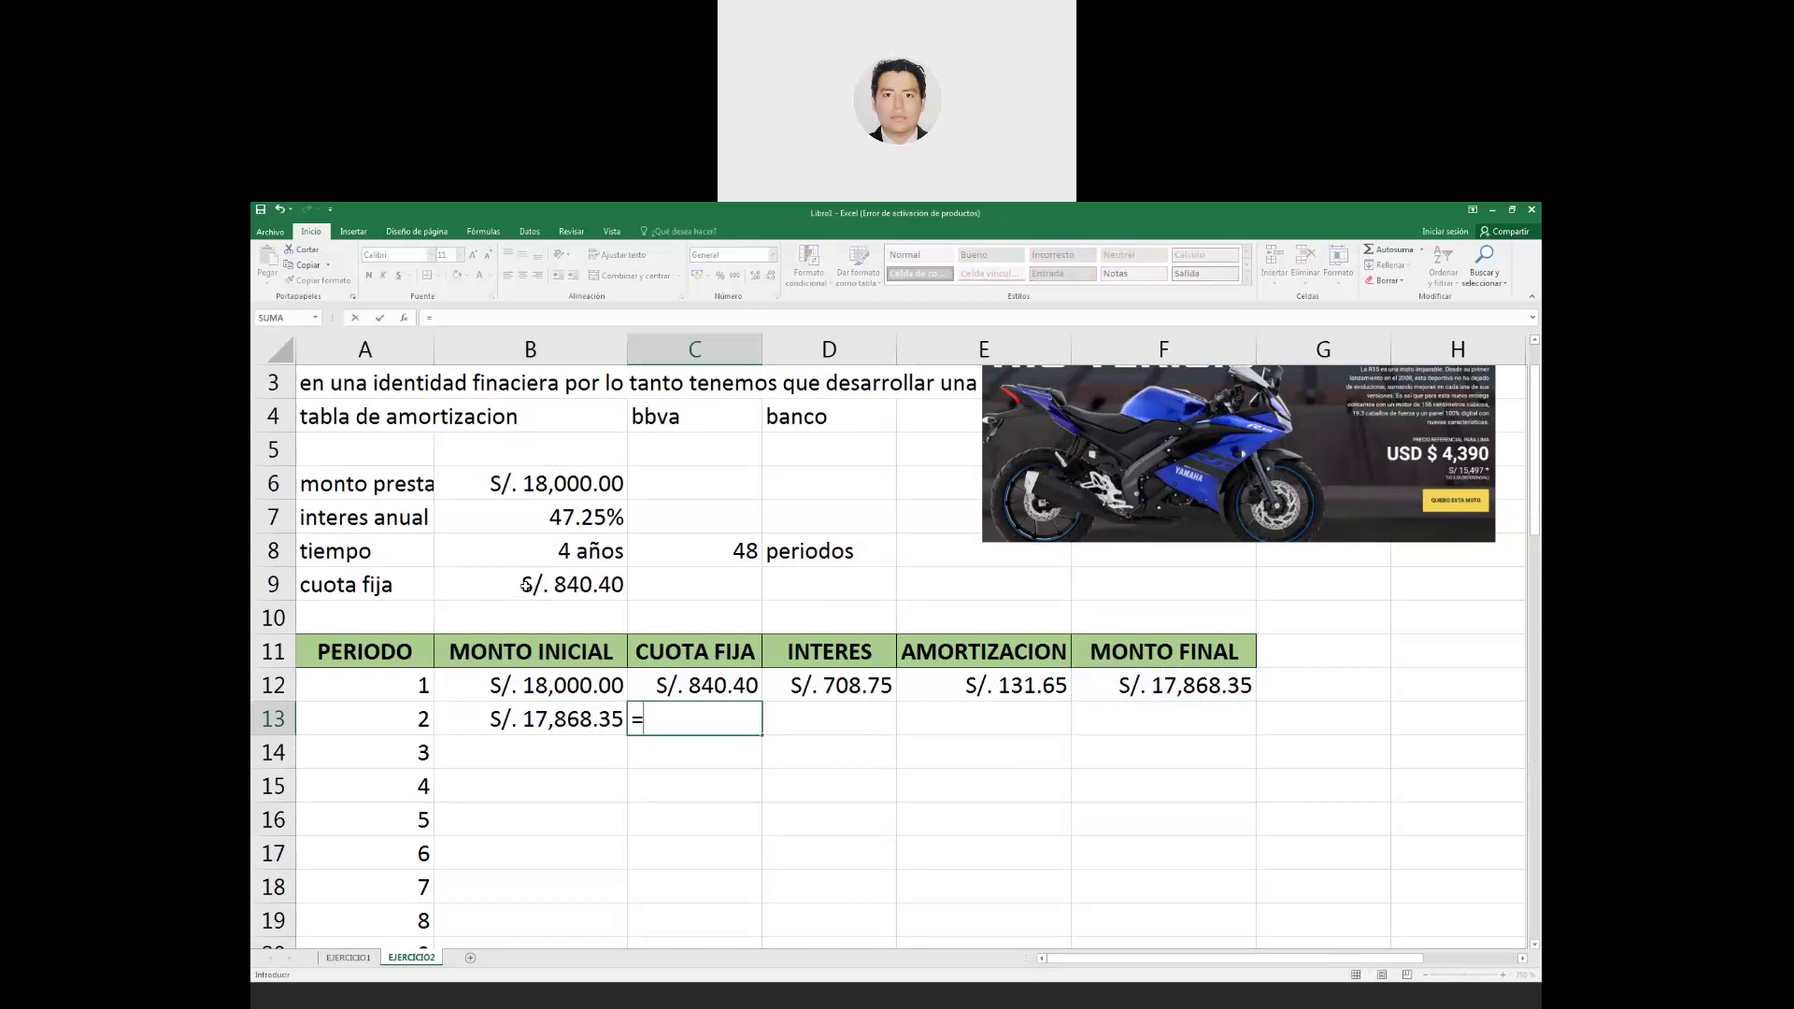
{"action": "left_click", "coordinate": [526, 585]}
{"action": "key", "text": "F4"}
{"action": "key", "text": "Return"}
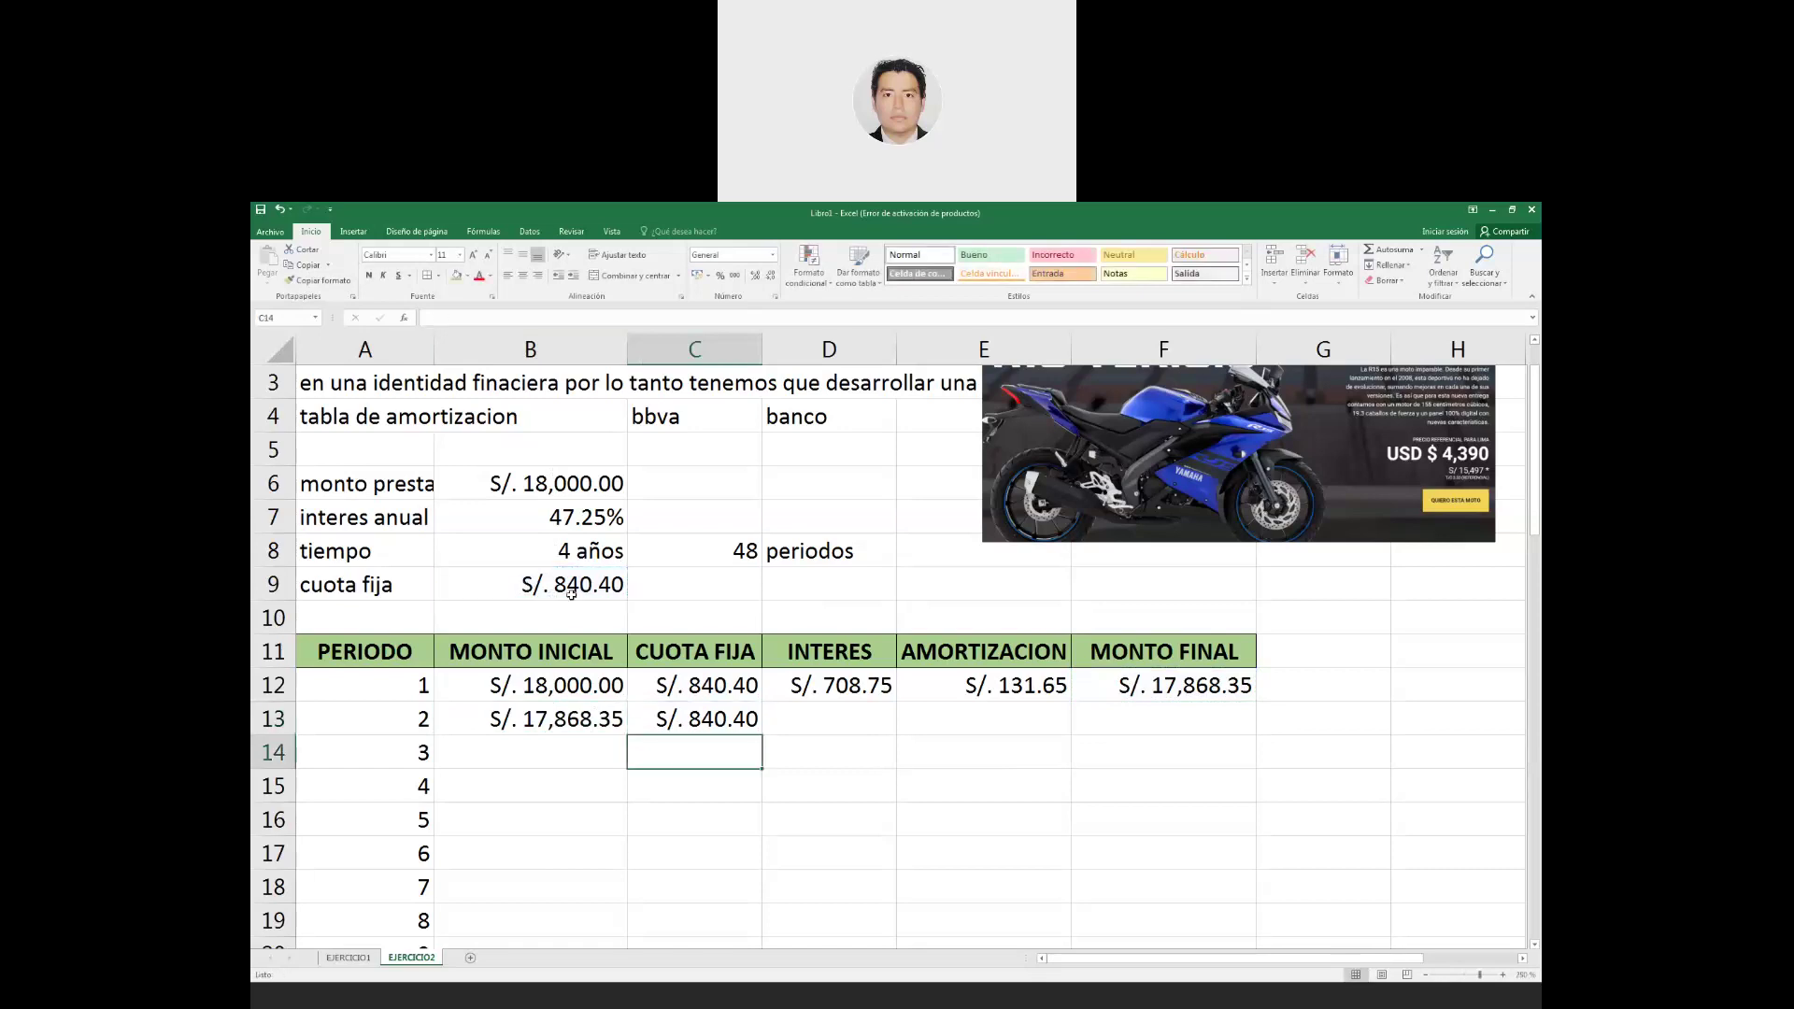
Compute period 2's interest in D13 as =B13*$B$7/12, giving S/. 703.57.
{"action": "key", "text": "Right"}
{"action": "key", "text": "Up"}
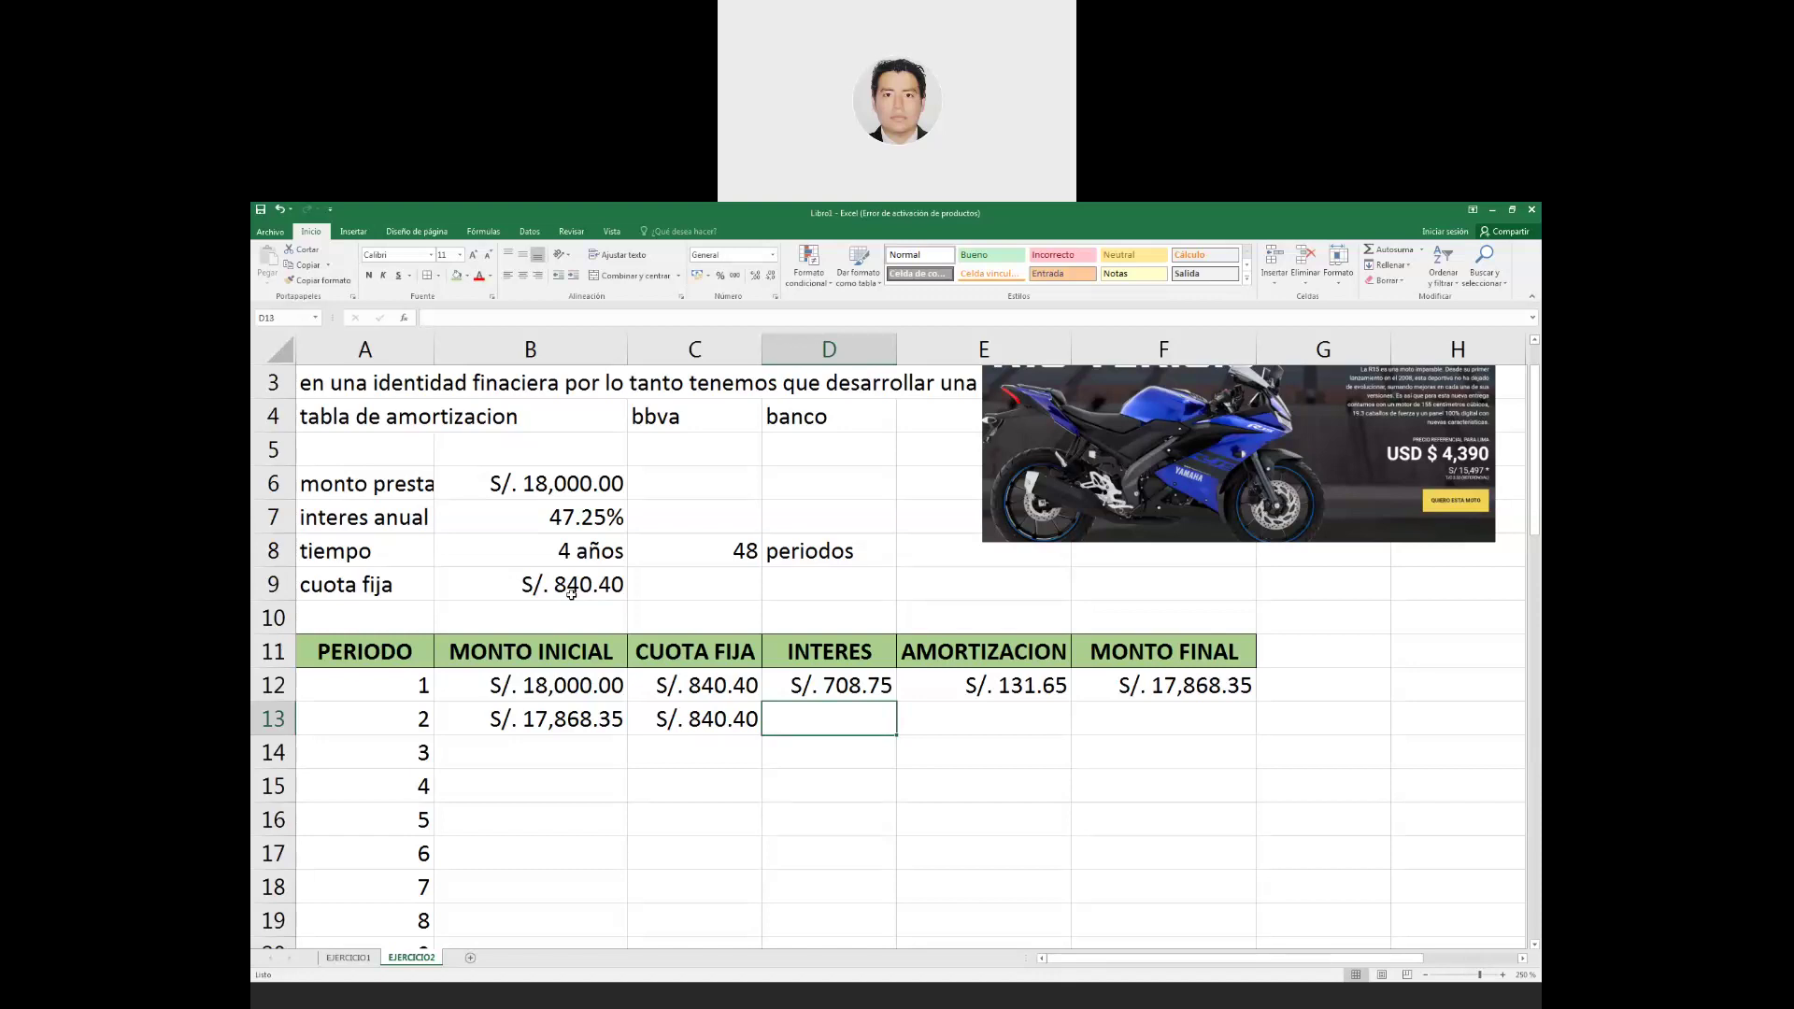
{"action": "type", "text": "="}
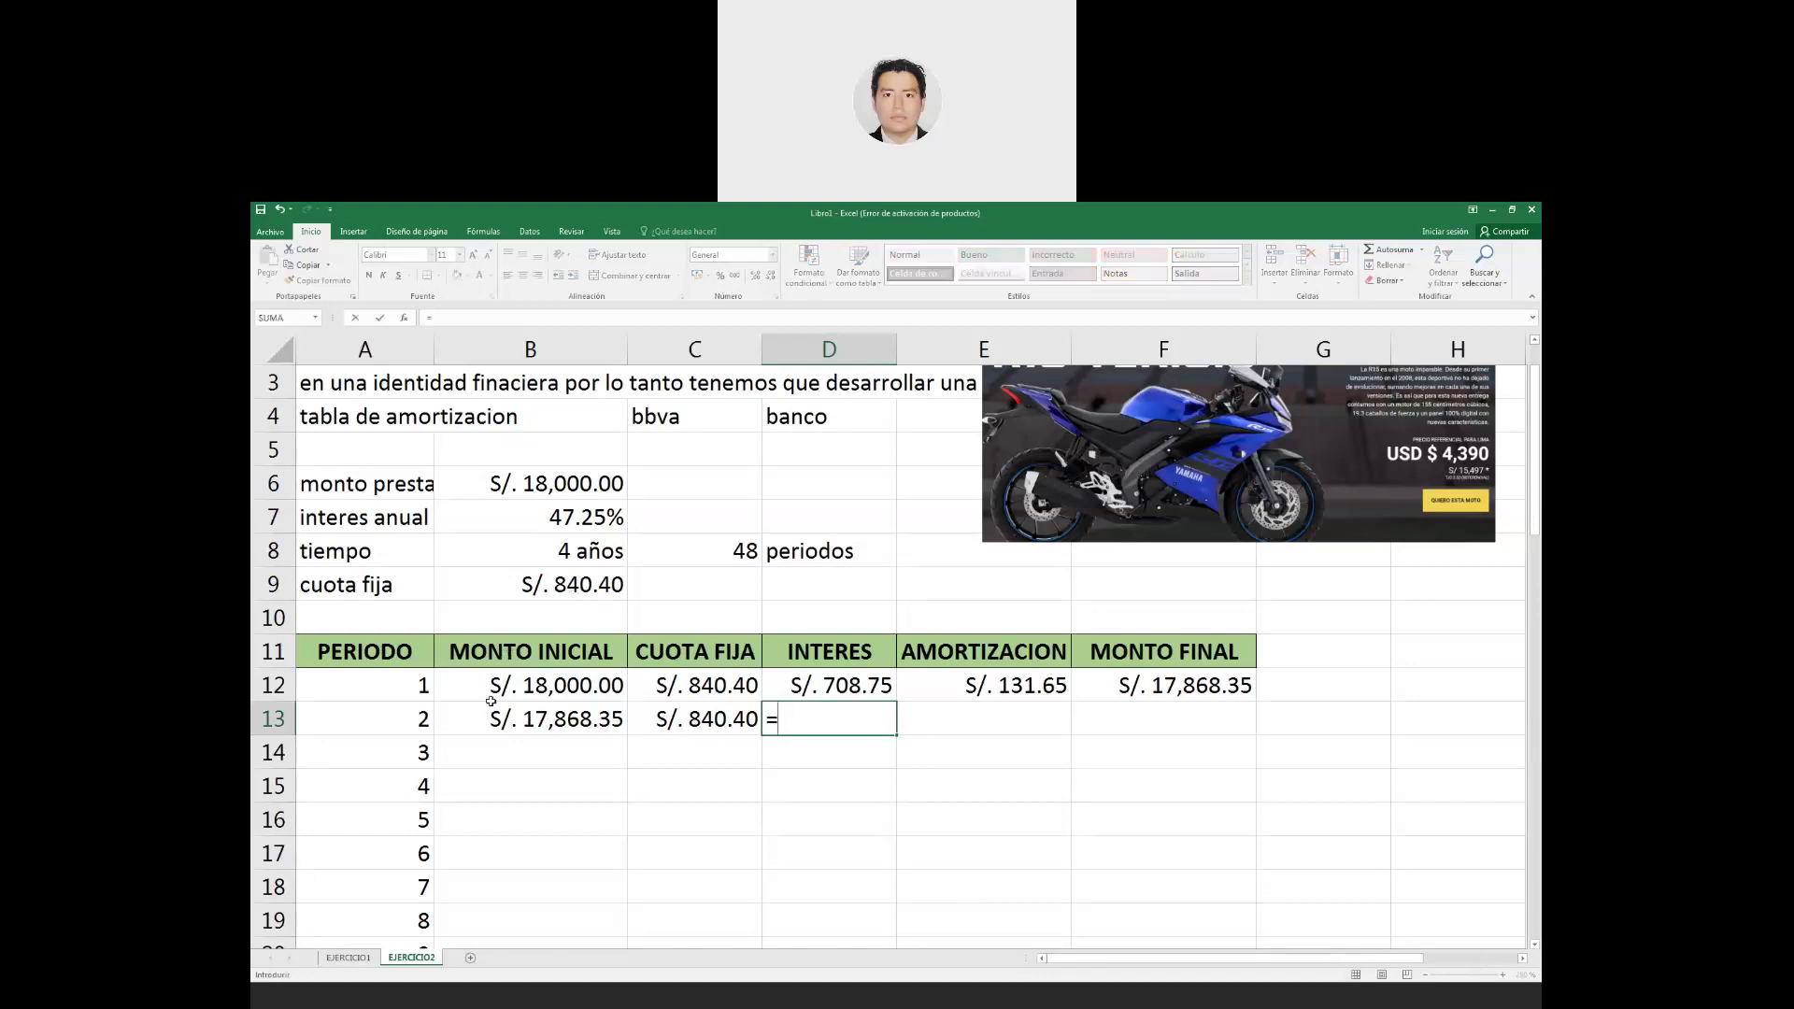
{"action": "left_click", "coordinate": [556, 723]}
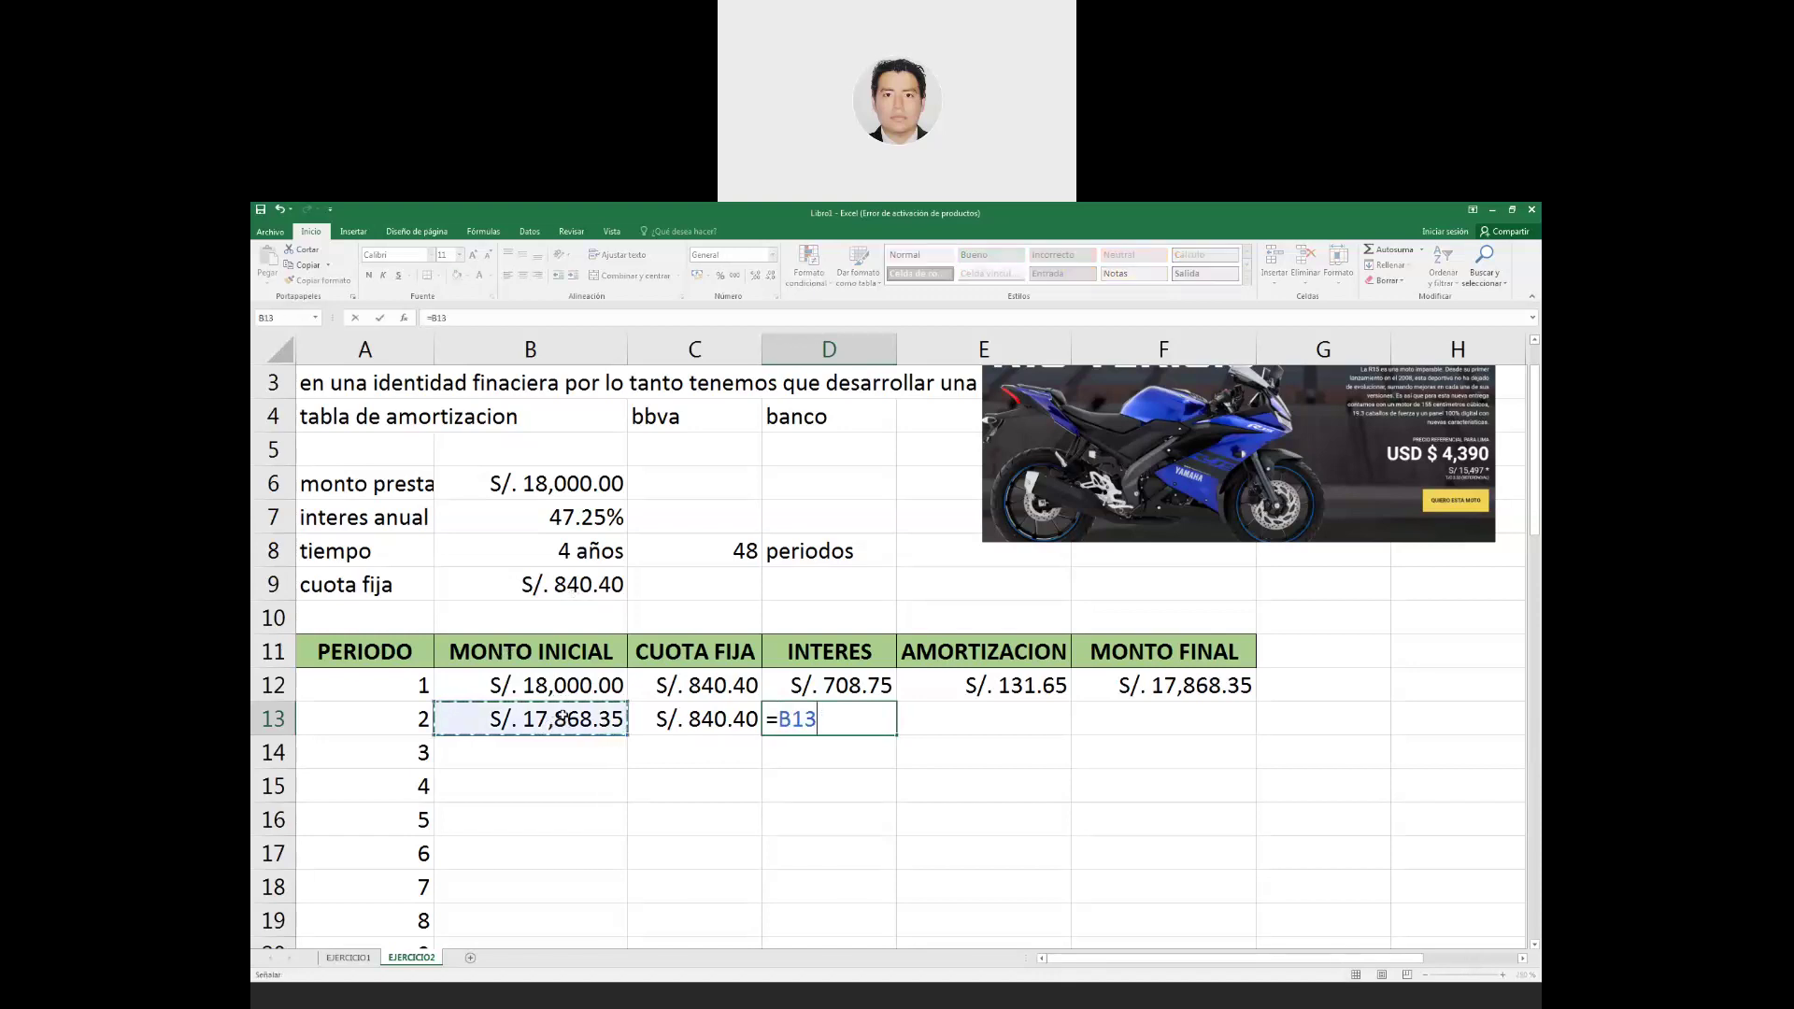
{"action": "type", "text": "*"}
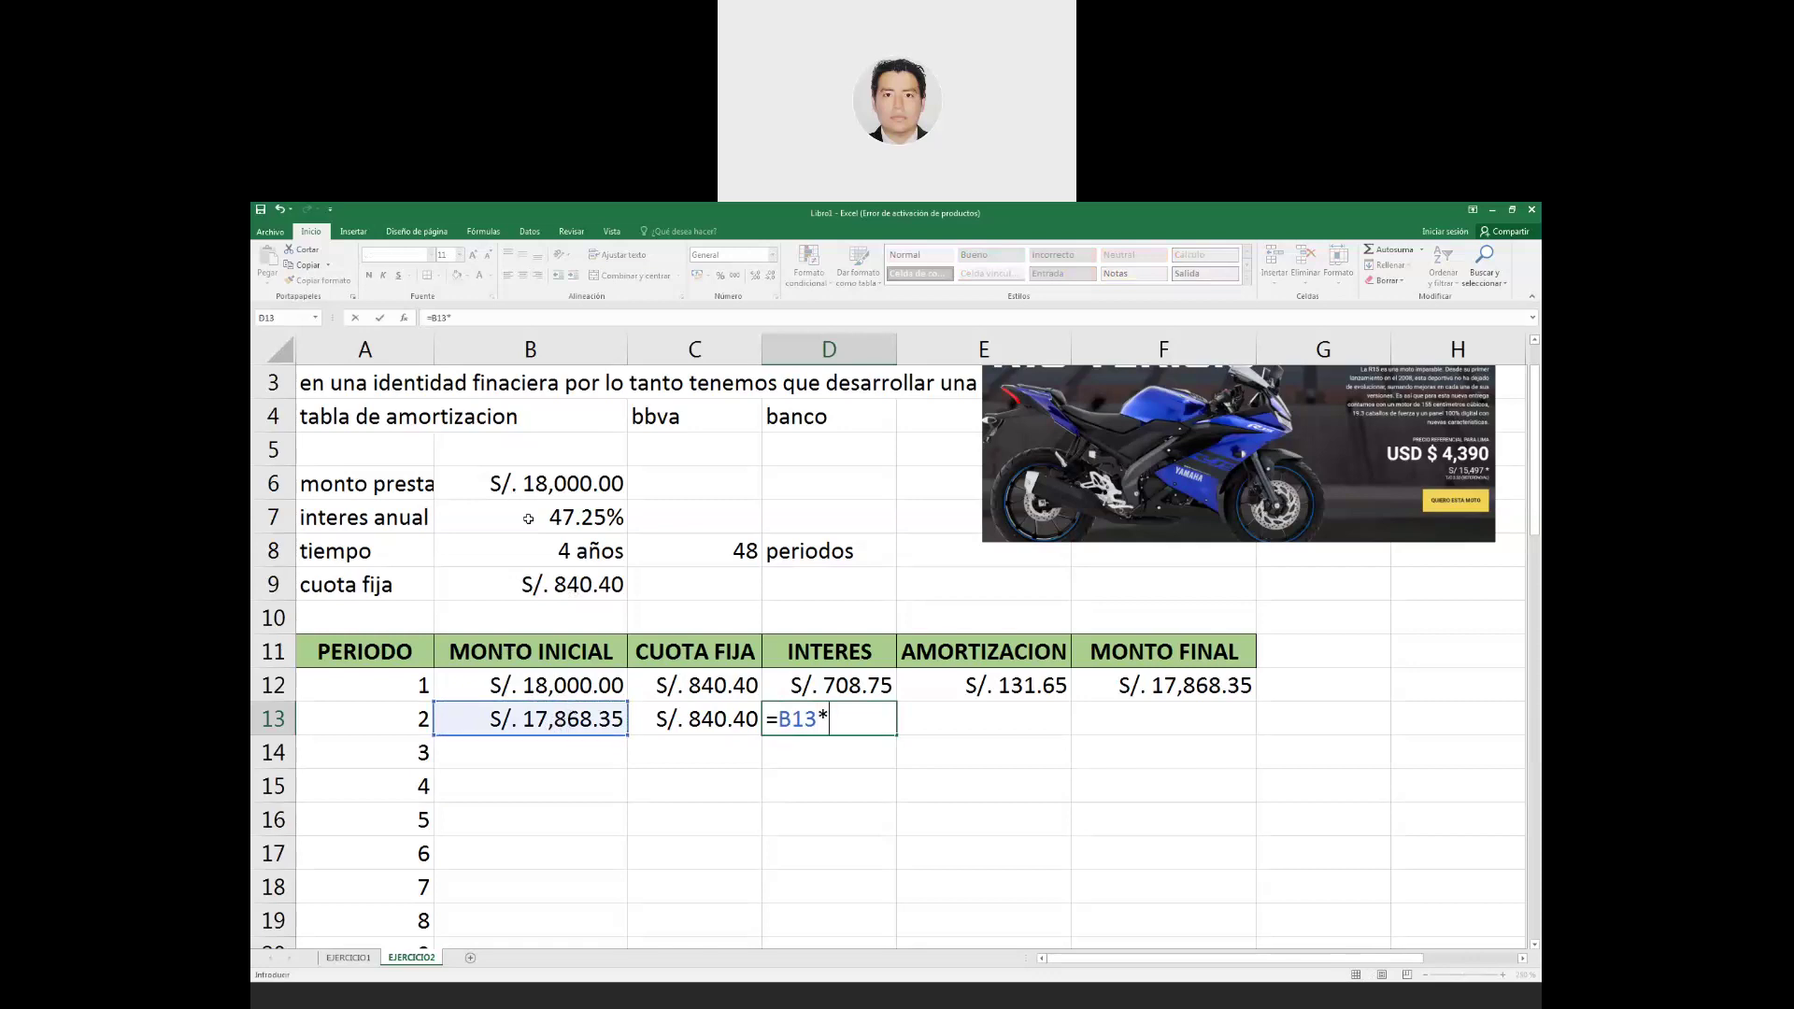
{"action": "left_click", "coordinate": [533, 517]}
{"action": "key", "text": "F4"}
{"action": "type", "text": "/12"}
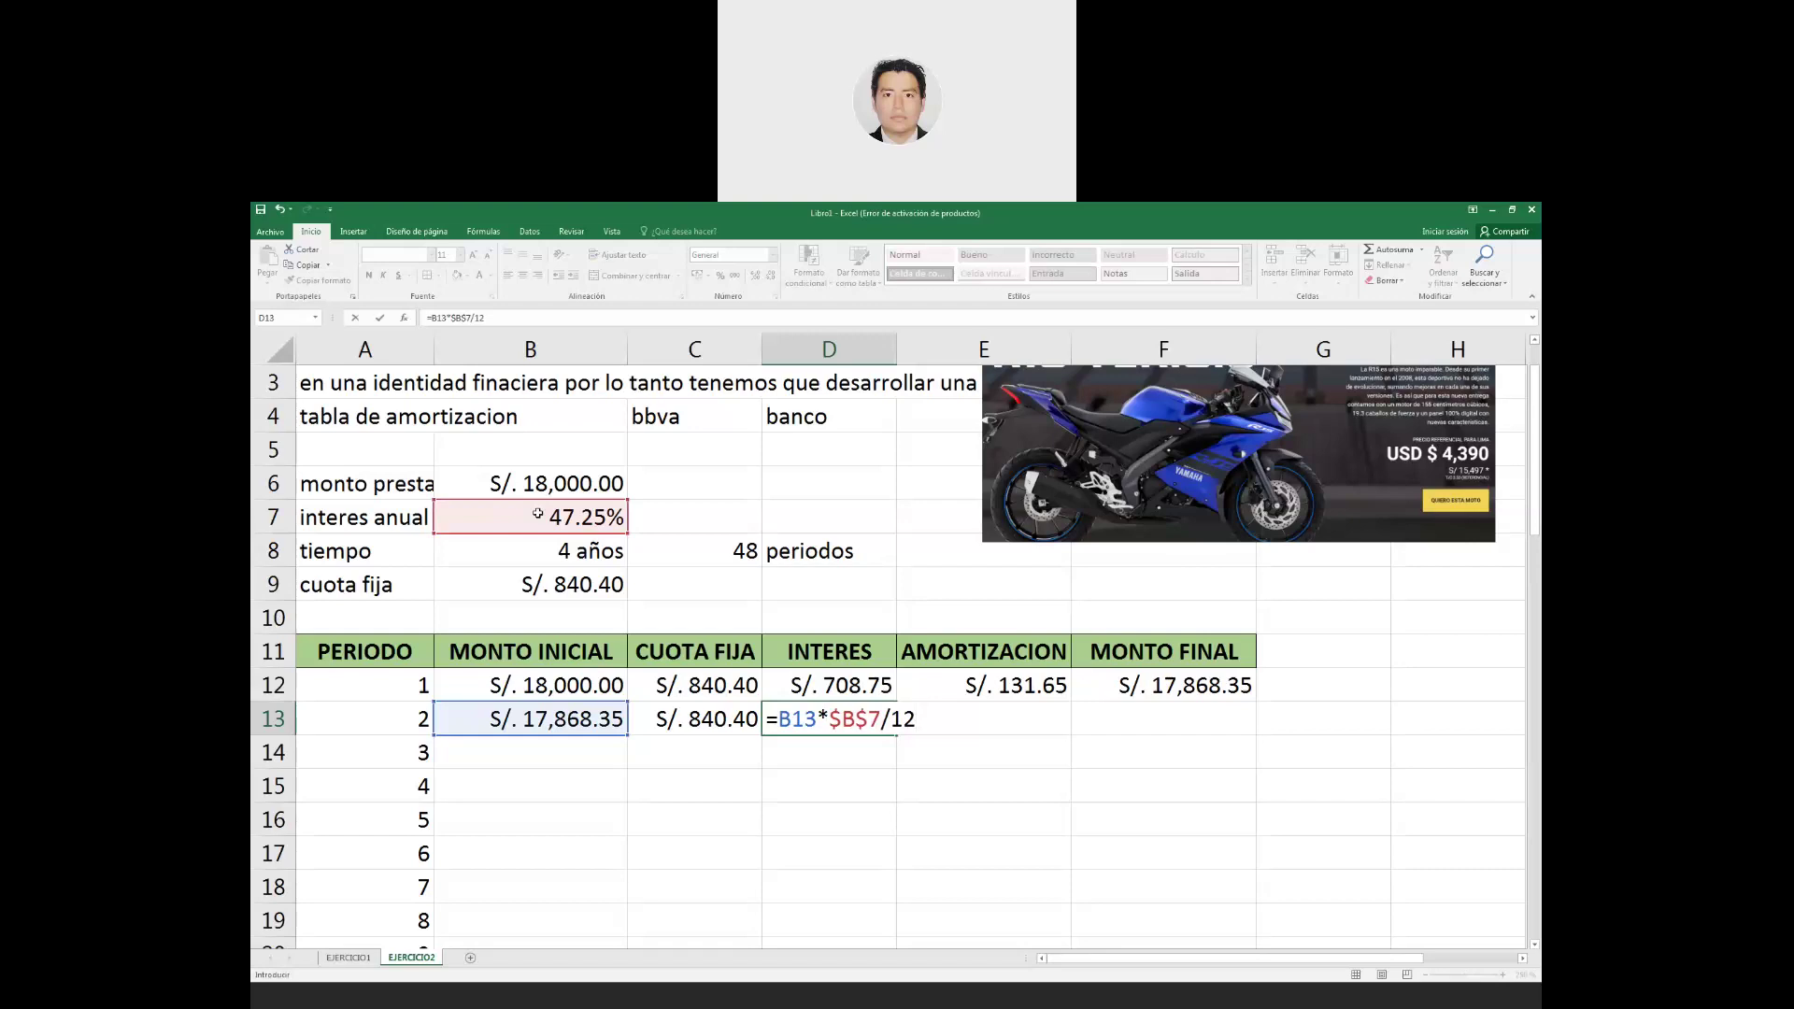
{"action": "key", "text": "Tab"}
Enter period 2's amortization in E13 as =C13-D13, giving S/. 136.83.
{"action": "type", "text": "="}
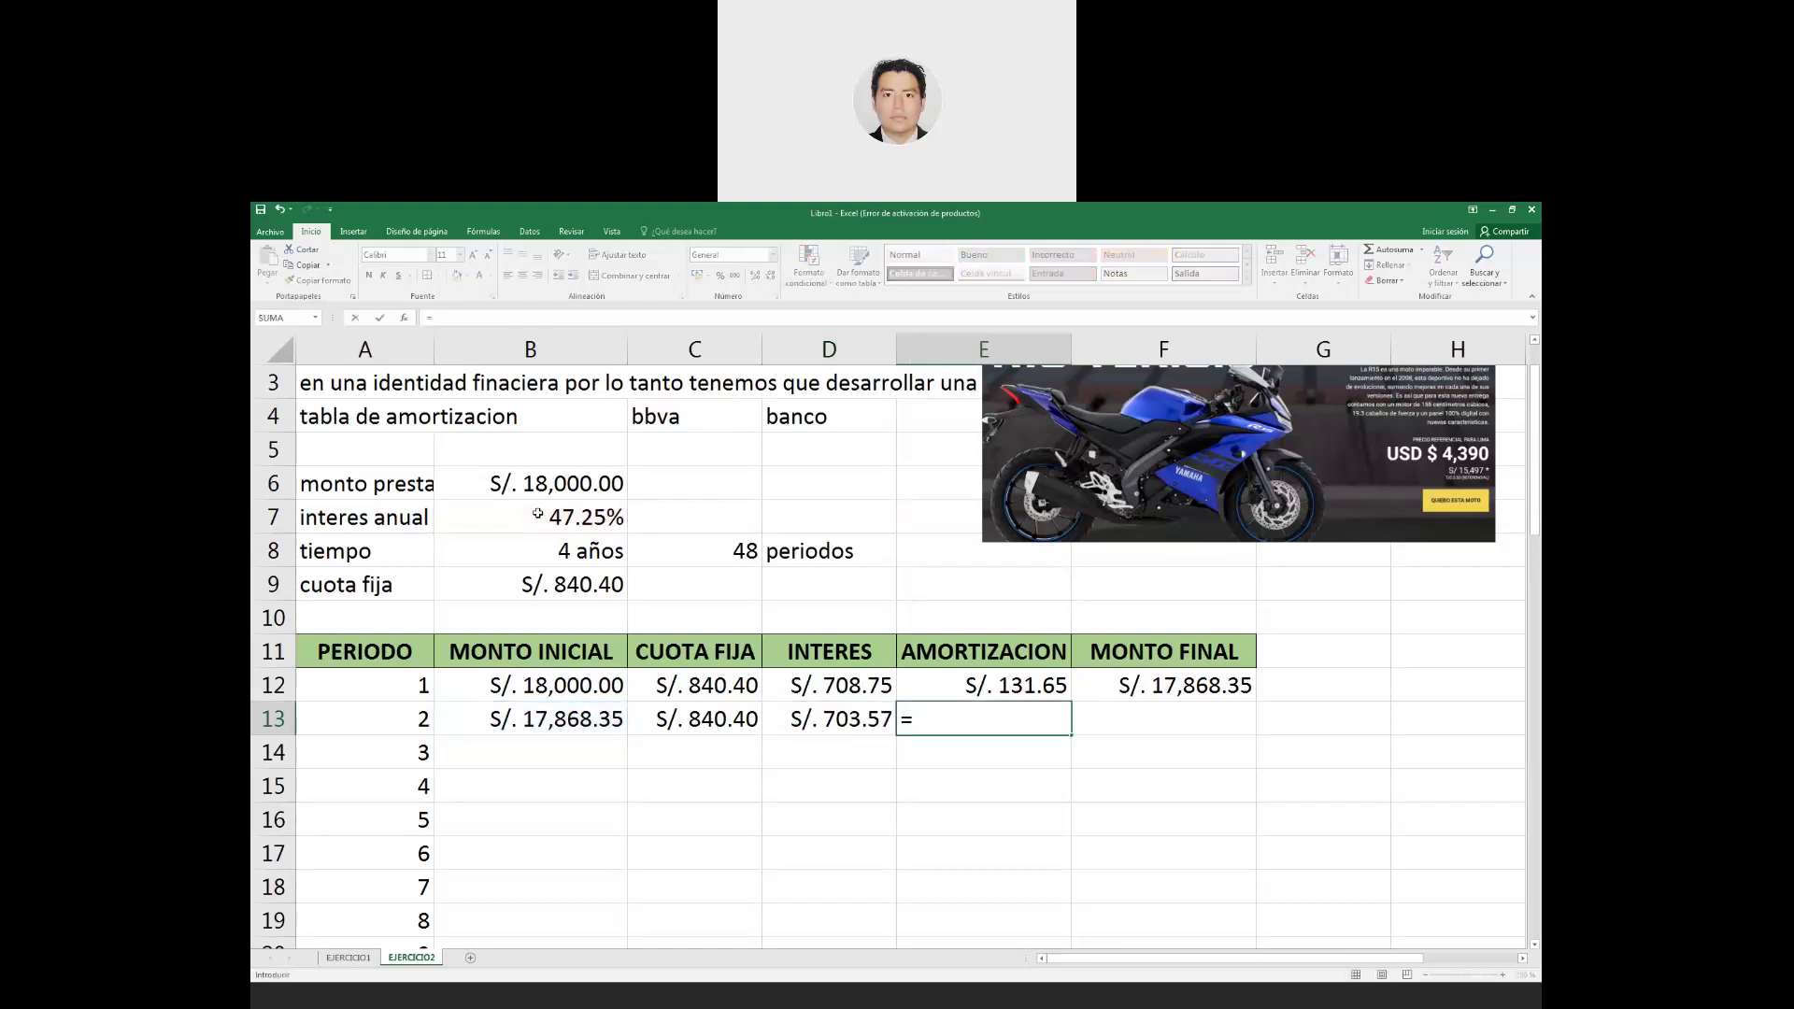
{"action": "left_click", "coordinate": [696, 718]}
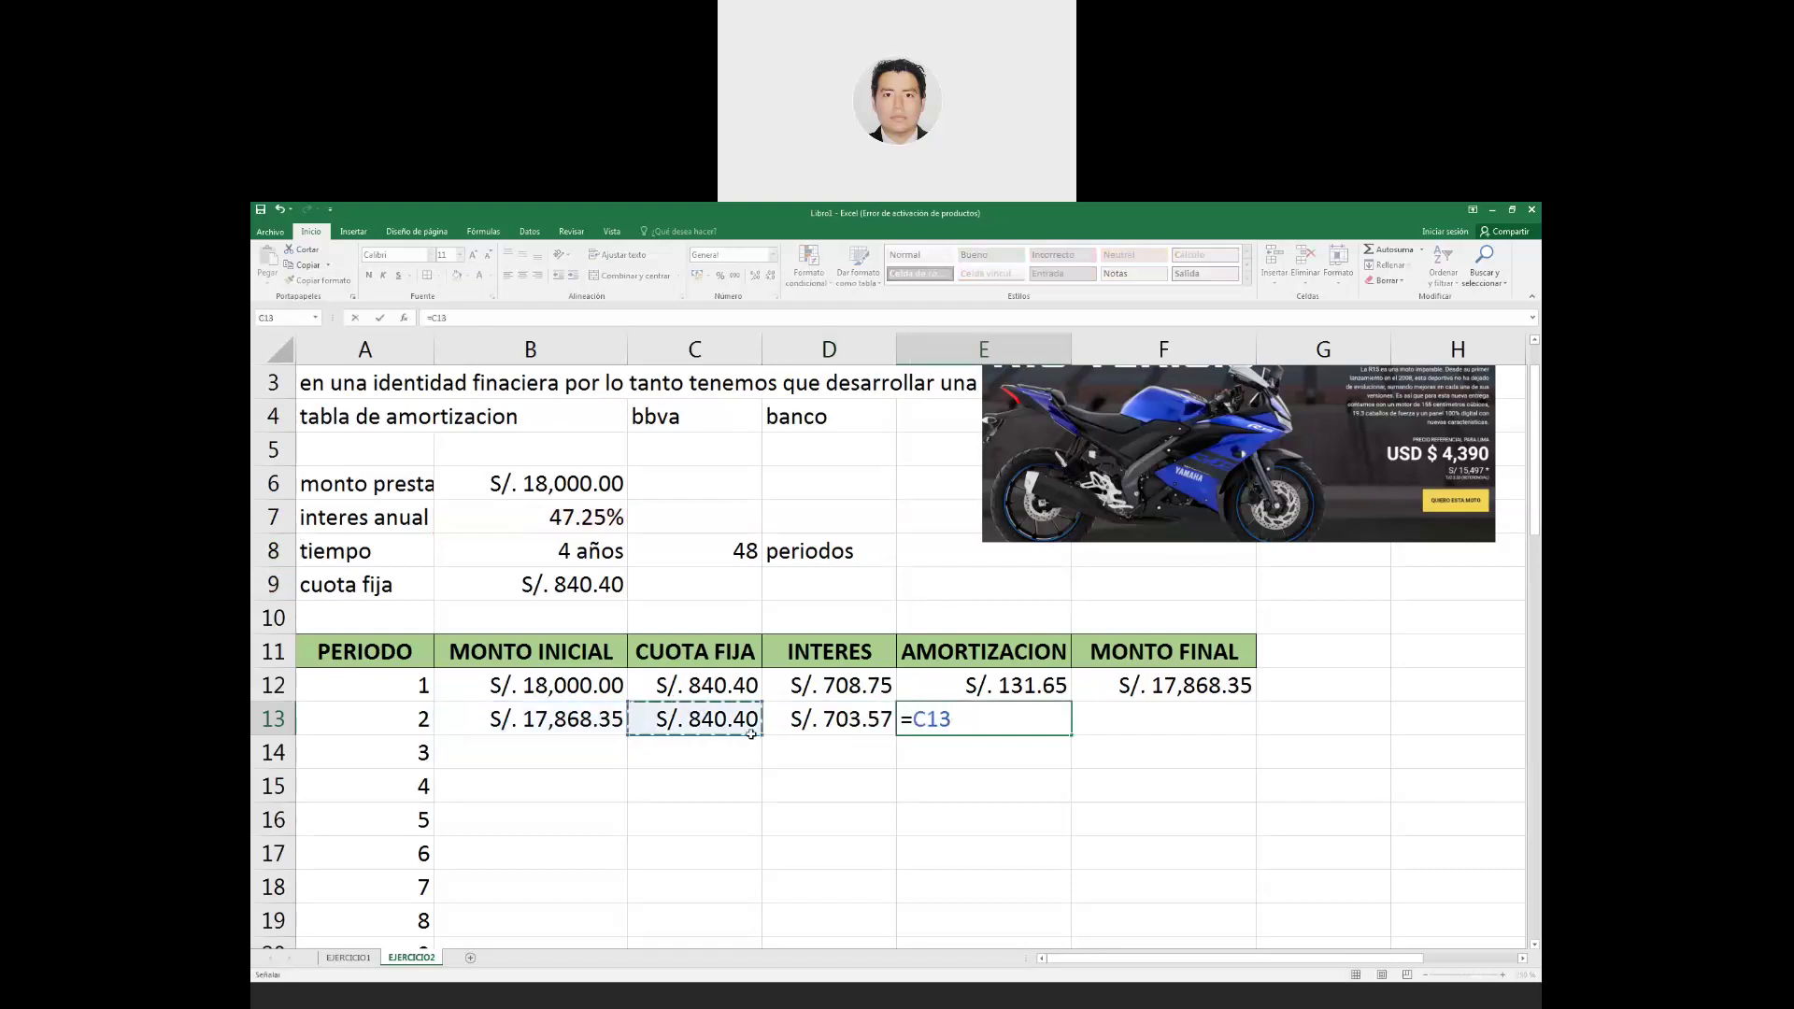
{"action": "type", "text": "-"}
{"action": "left_click", "coordinate": [828, 723]}
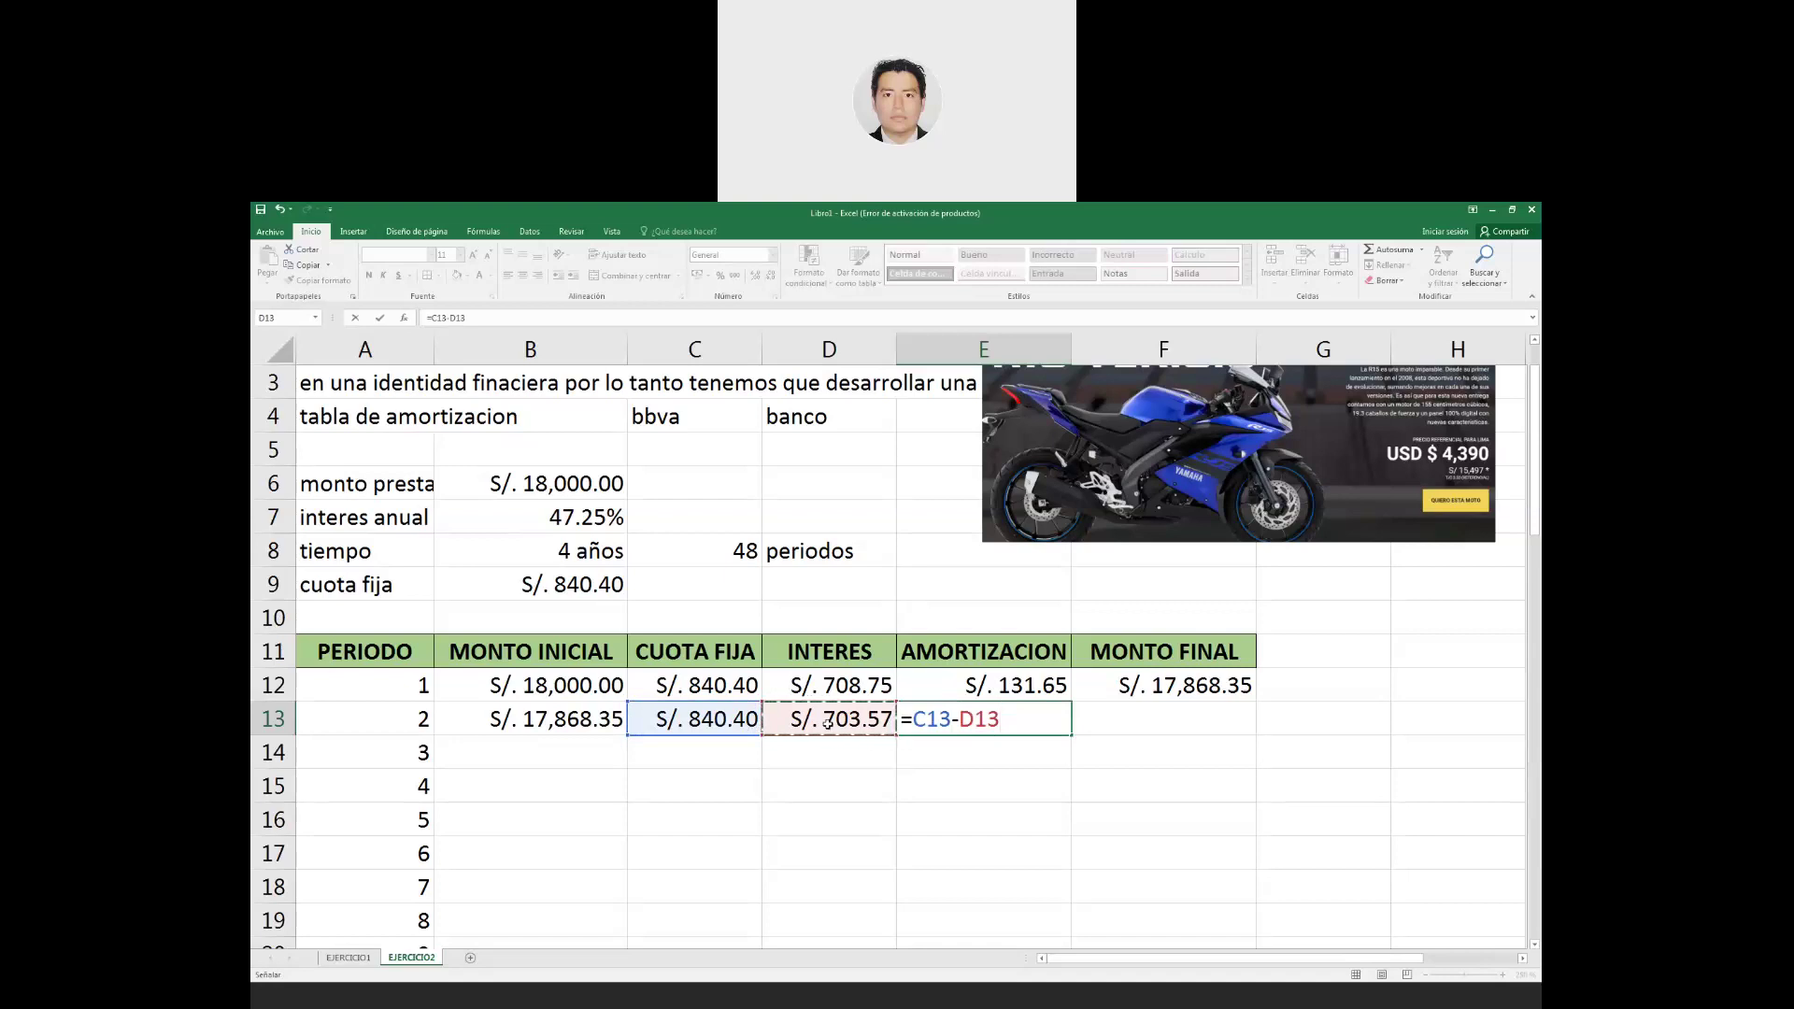
{"action": "key", "text": "Return"}
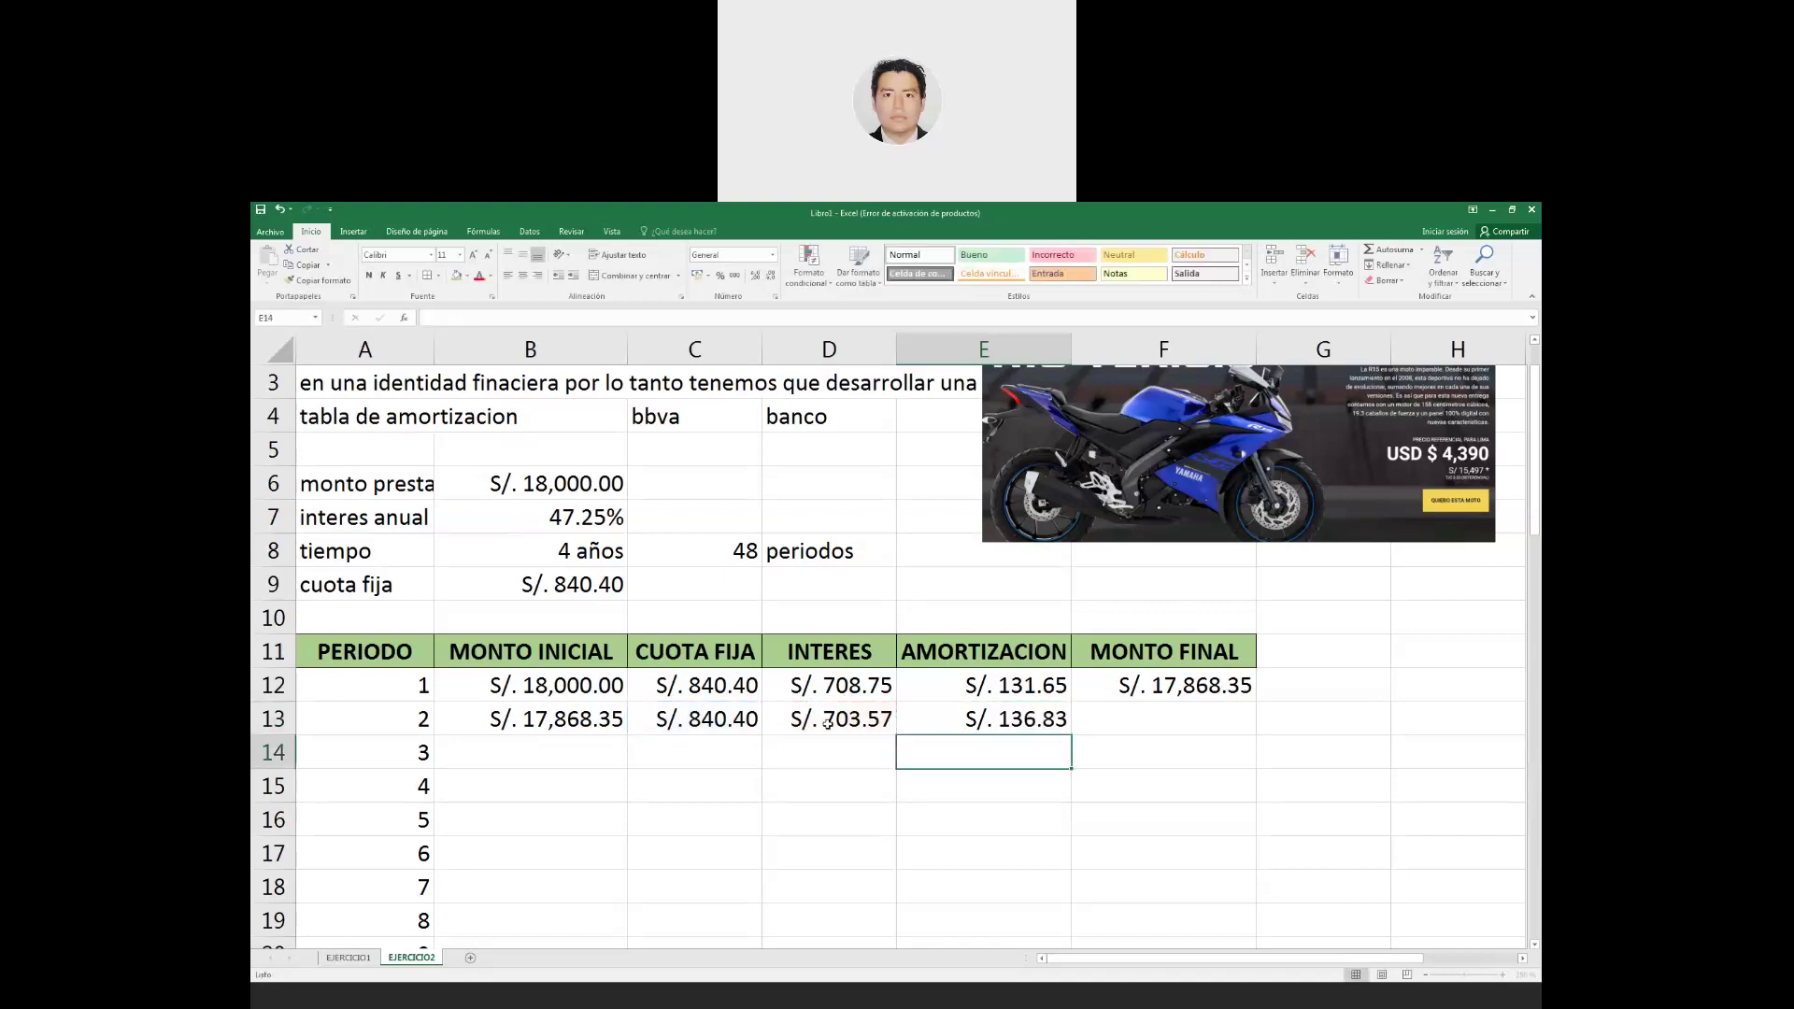
Enter period 2's final balance in F13 as =B13-E13, giving S/. 17,731.52.
{"action": "left_click", "coordinate": [1165, 729]}
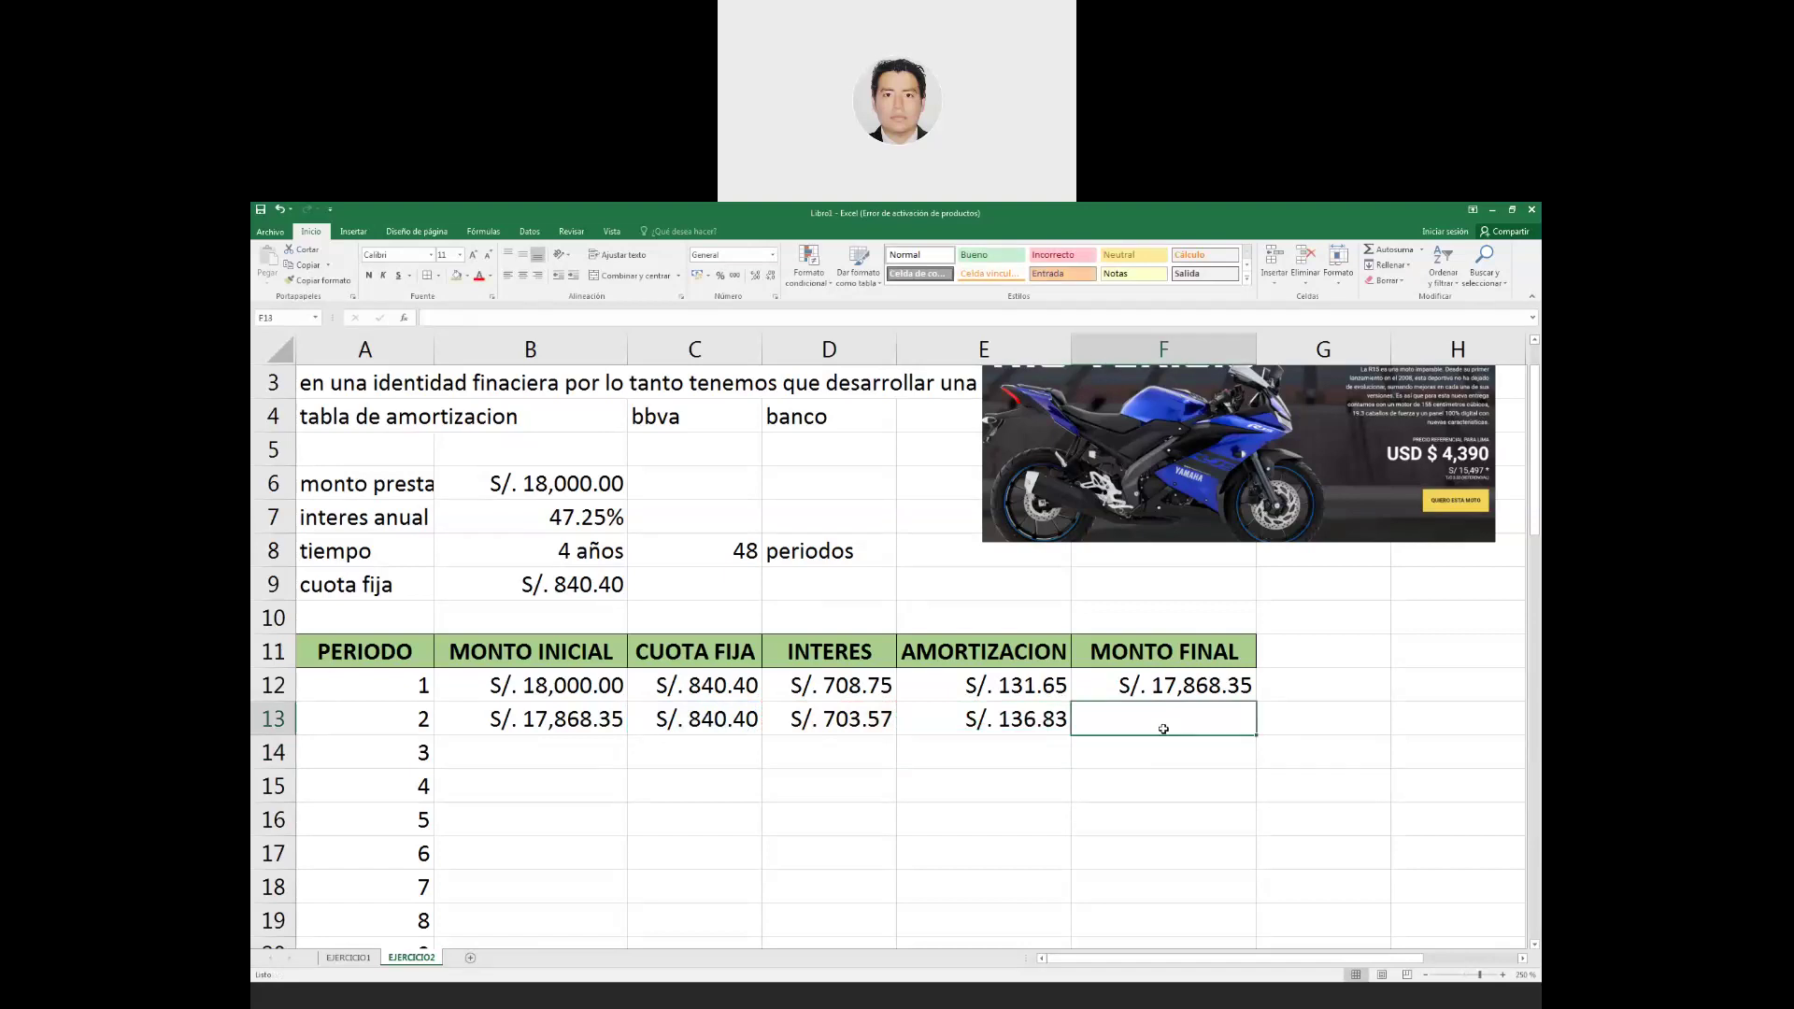
{"action": "type", "text": "="}
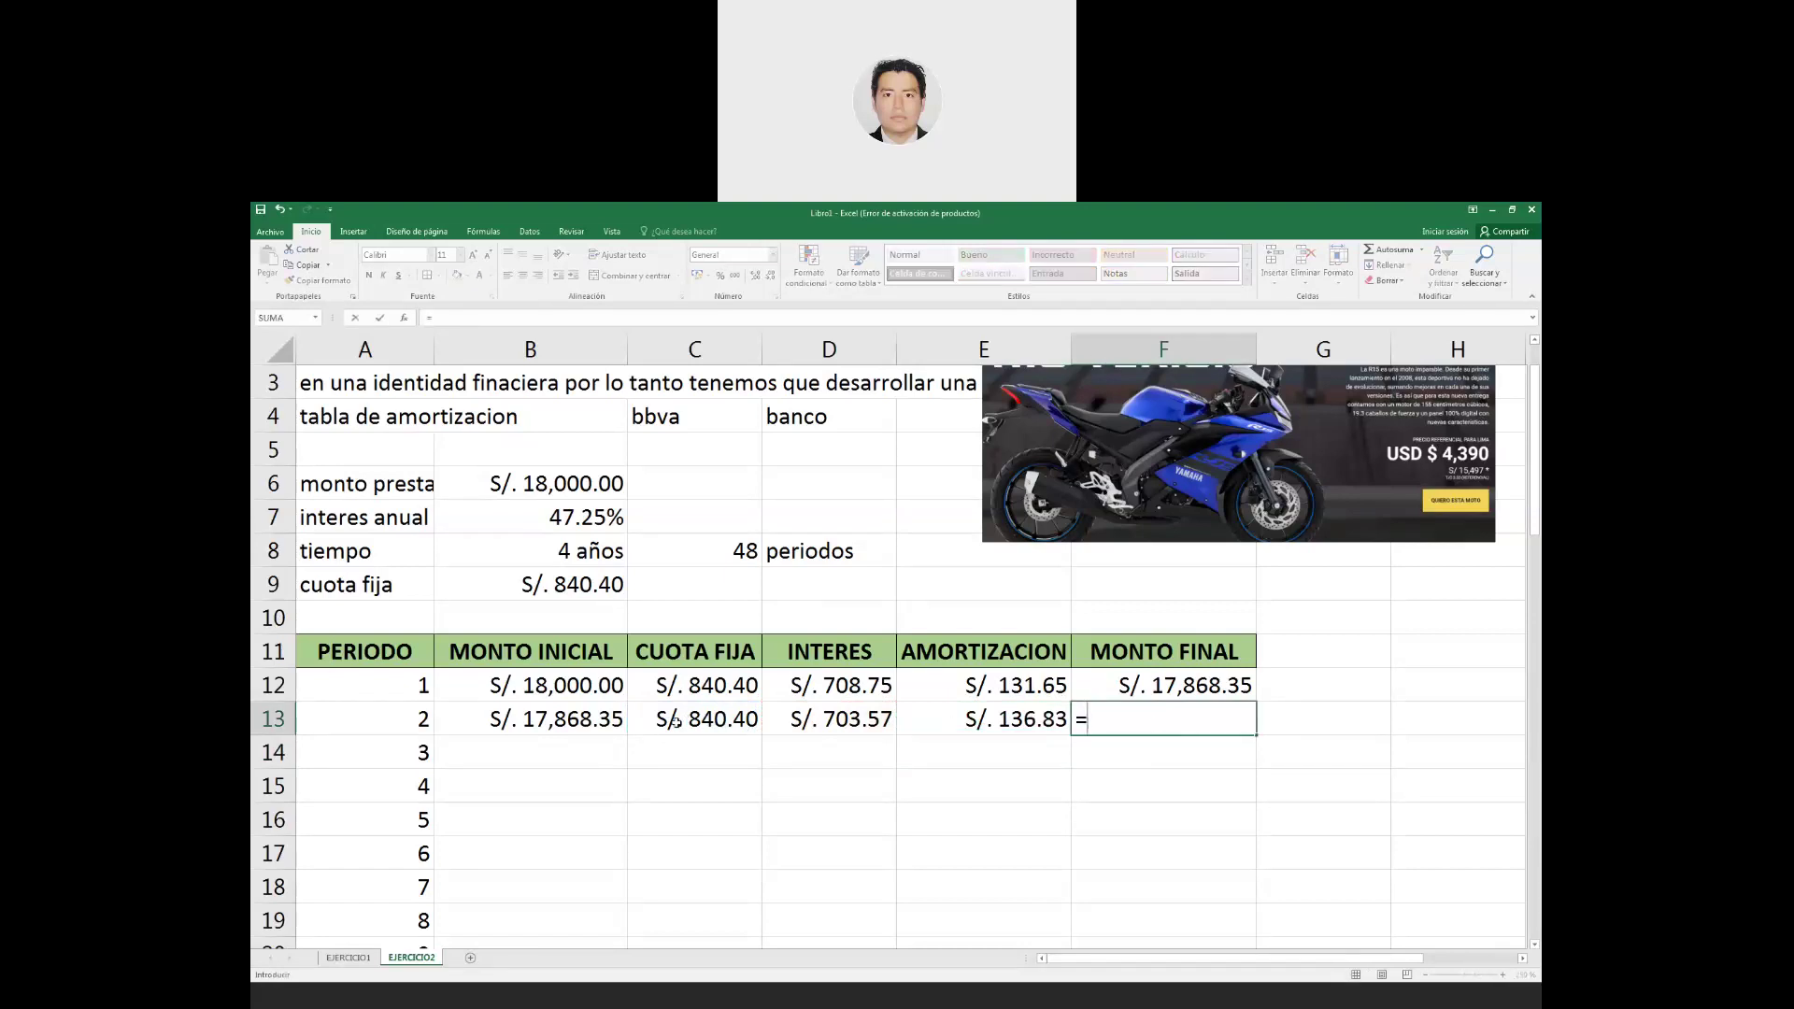
{"action": "left_click", "coordinate": [592, 718]}
{"action": "type", "text": "-"}
{"action": "left_click", "coordinate": [957, 722]}
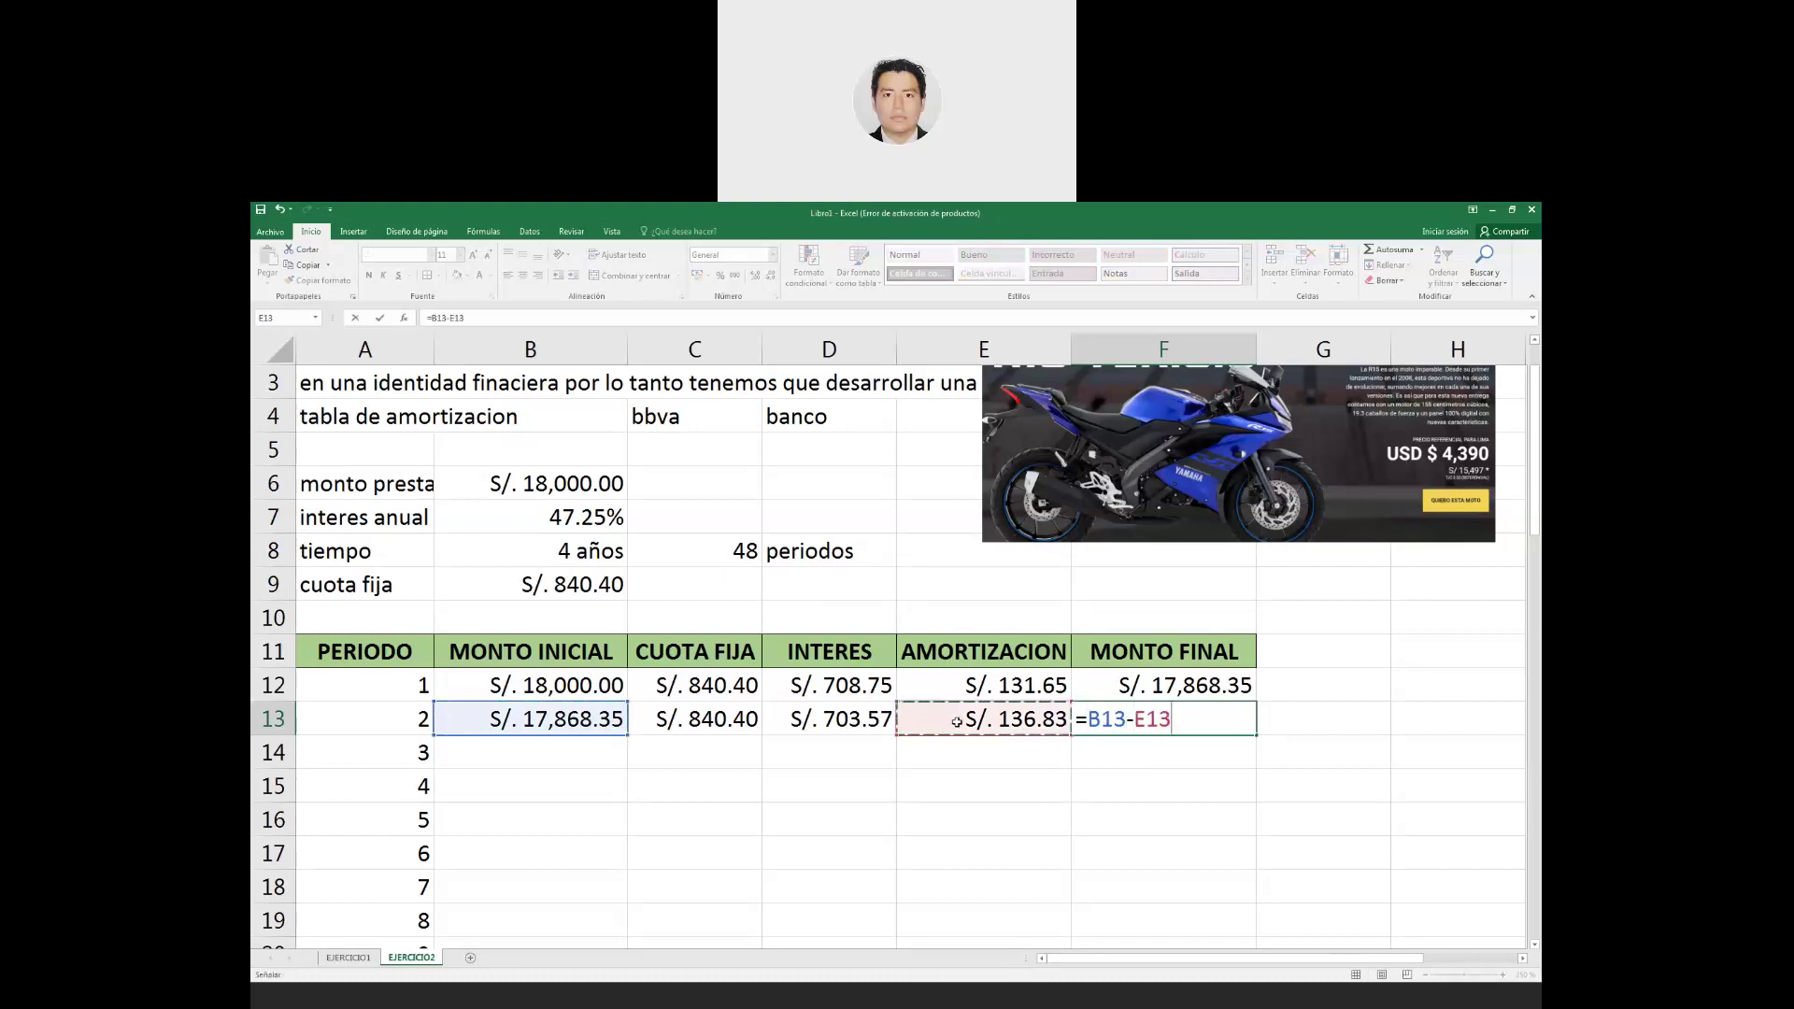
{"action": "key", "text": "Return"}
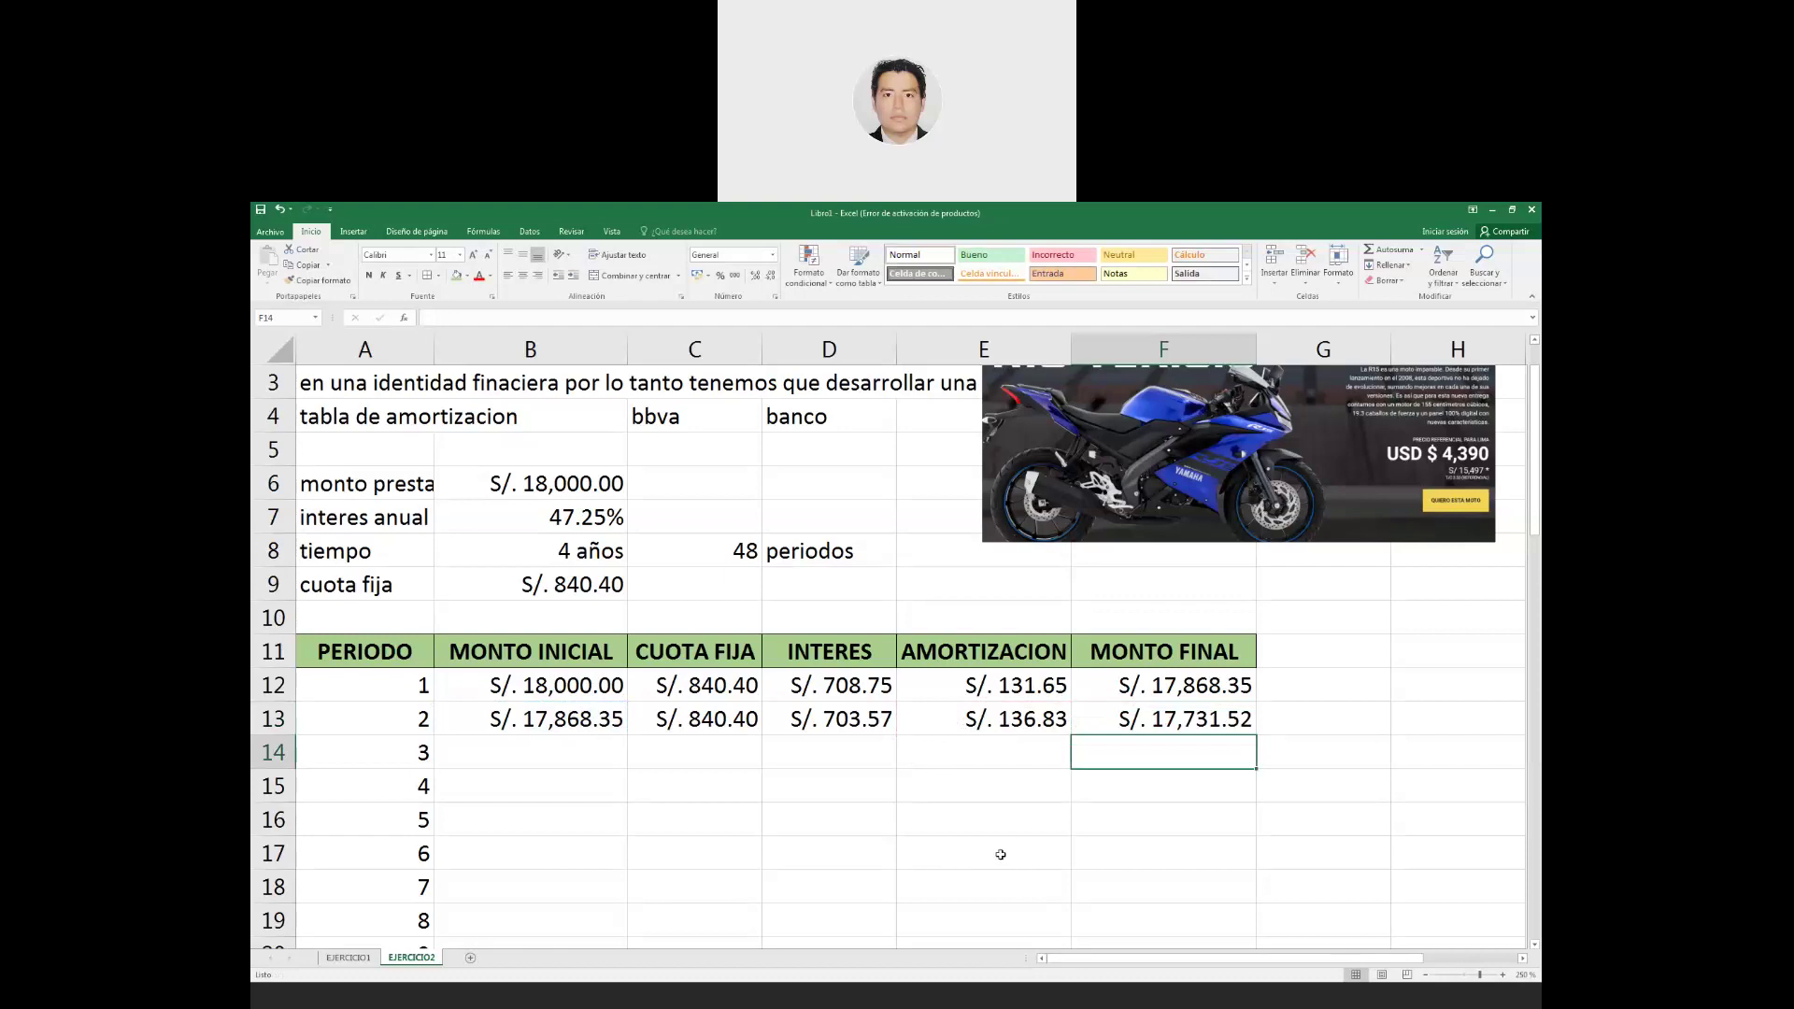
{"action": "scroll", "coordinate": [822, 809], "scroll_direction": "down", "scroll_amount": 1}
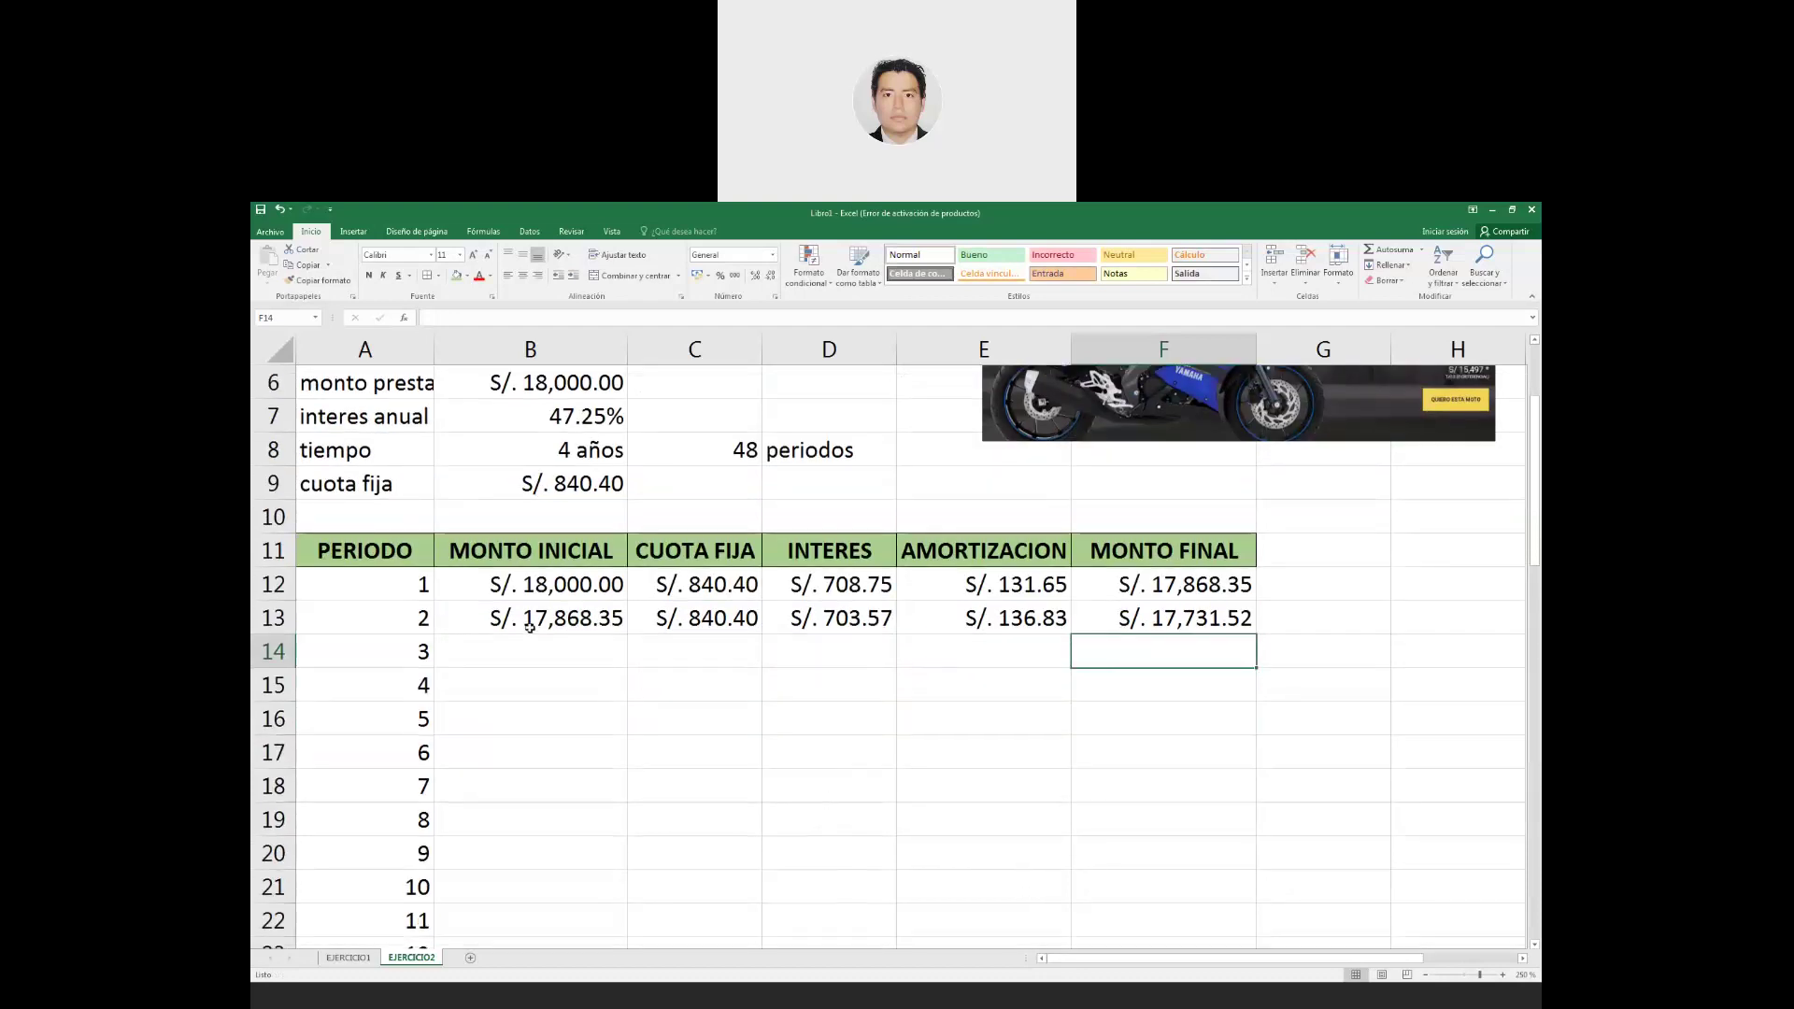
Fill B13:F13 down to row 59 so period 48 ends with a S/. 0.00 balance.
{"action": "left_click_drag", "start_coordinate": [515, 621], "coordinate": [866, 623]}
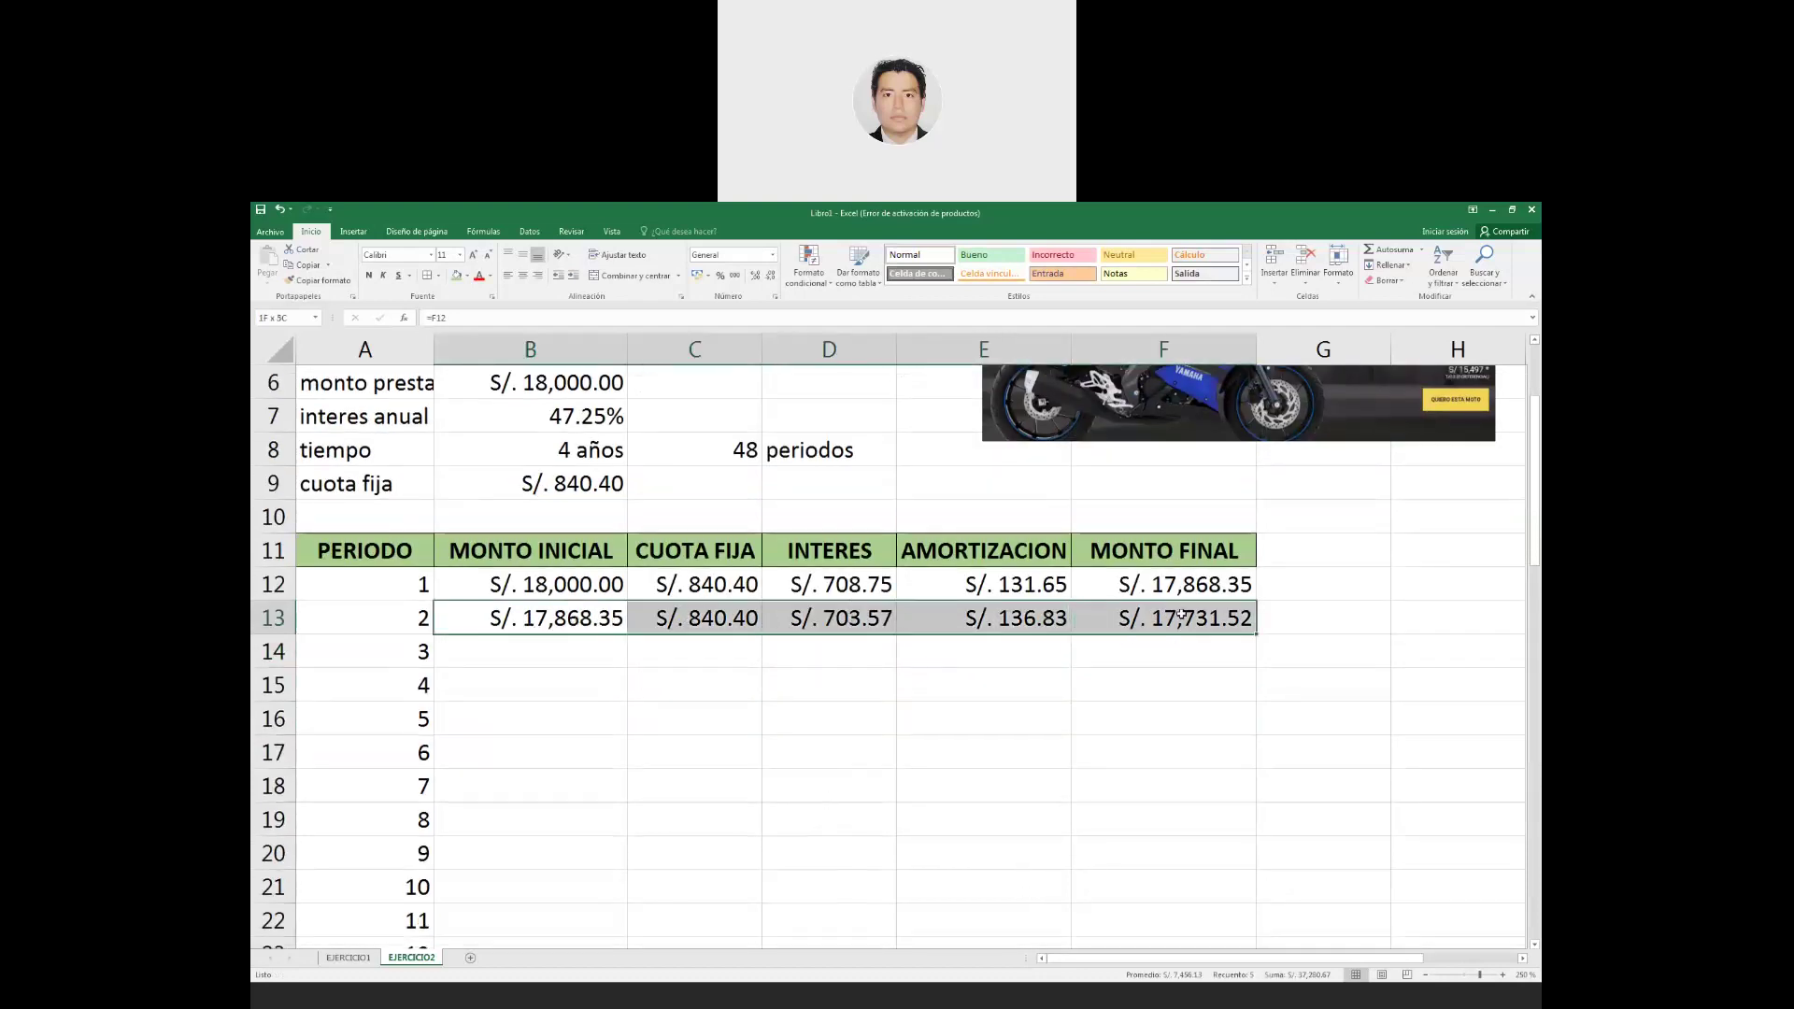
{"action": "mouse_move", "coordinate": [866, 622]}
{"action": "left_mouse_down"}
{"action": "mouse_move", "coordinate": [1255, 634]}
{"action": "mouse_move", "coordinate": [1227, 995]}
{"action": "left_mouse_up"}
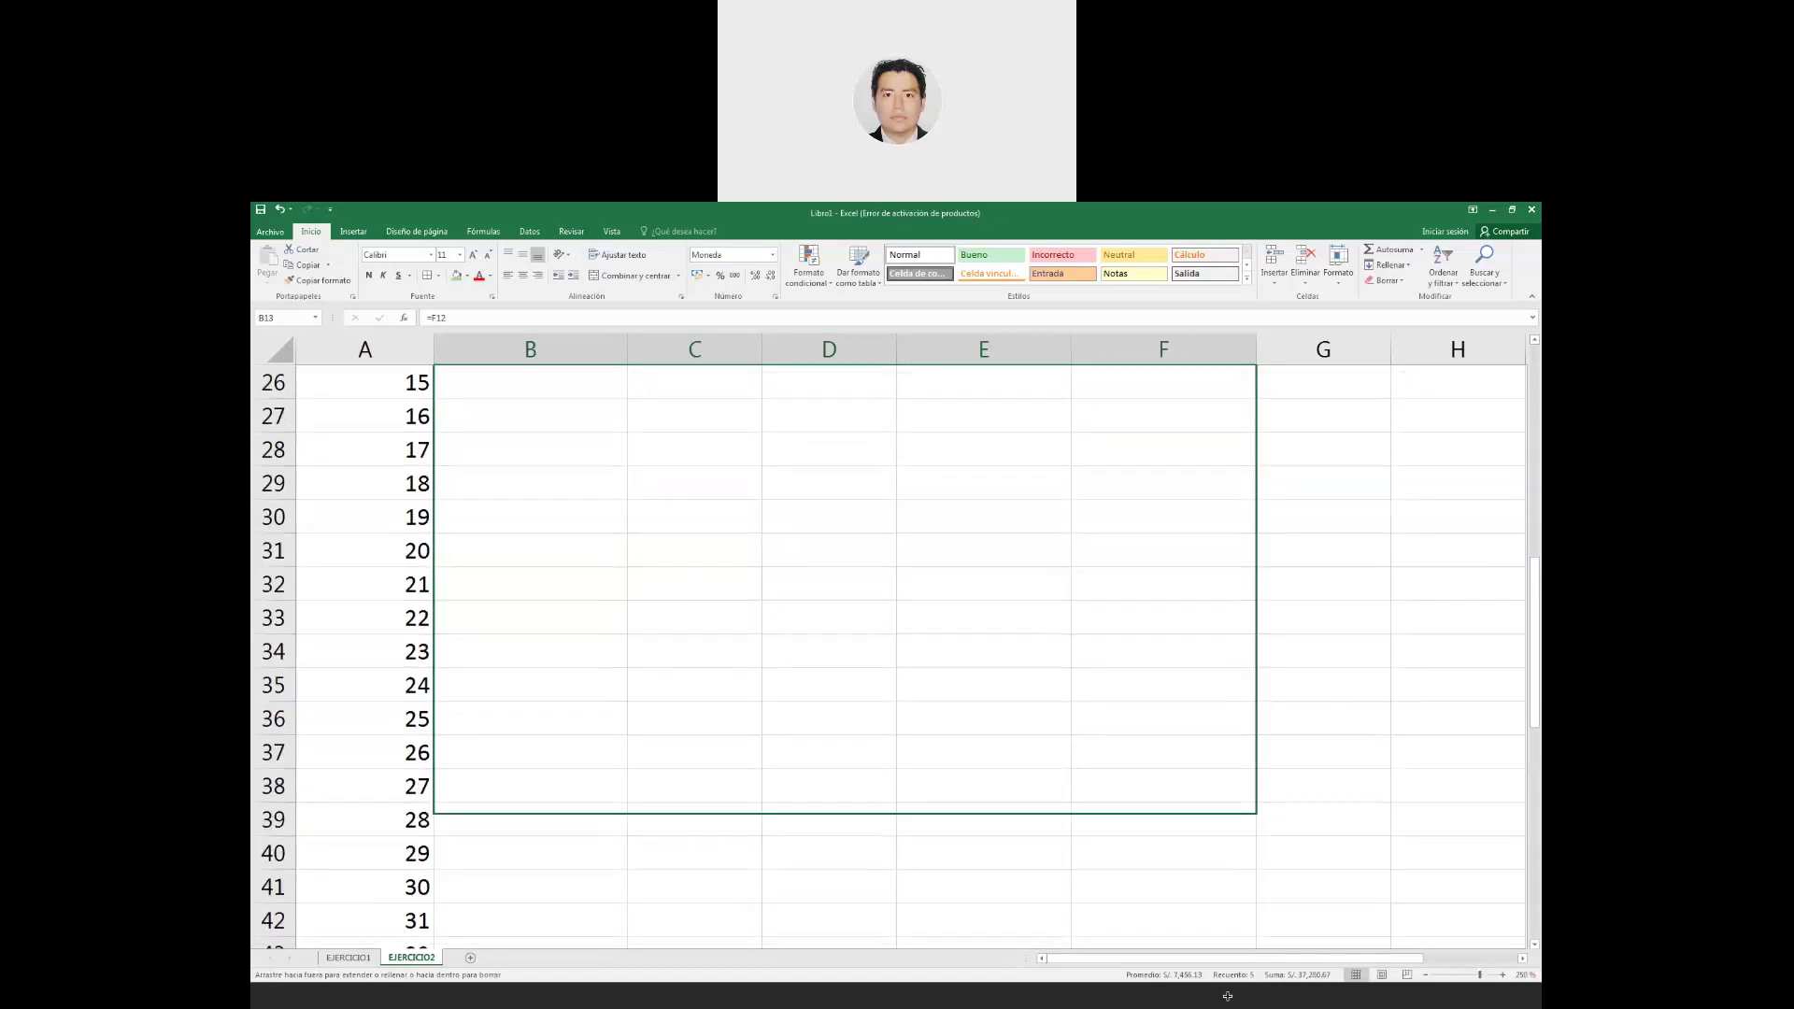
{"action": "left_click_drag", "start_coordinate": [1228, 996], "coordinate": [1220, 899]}
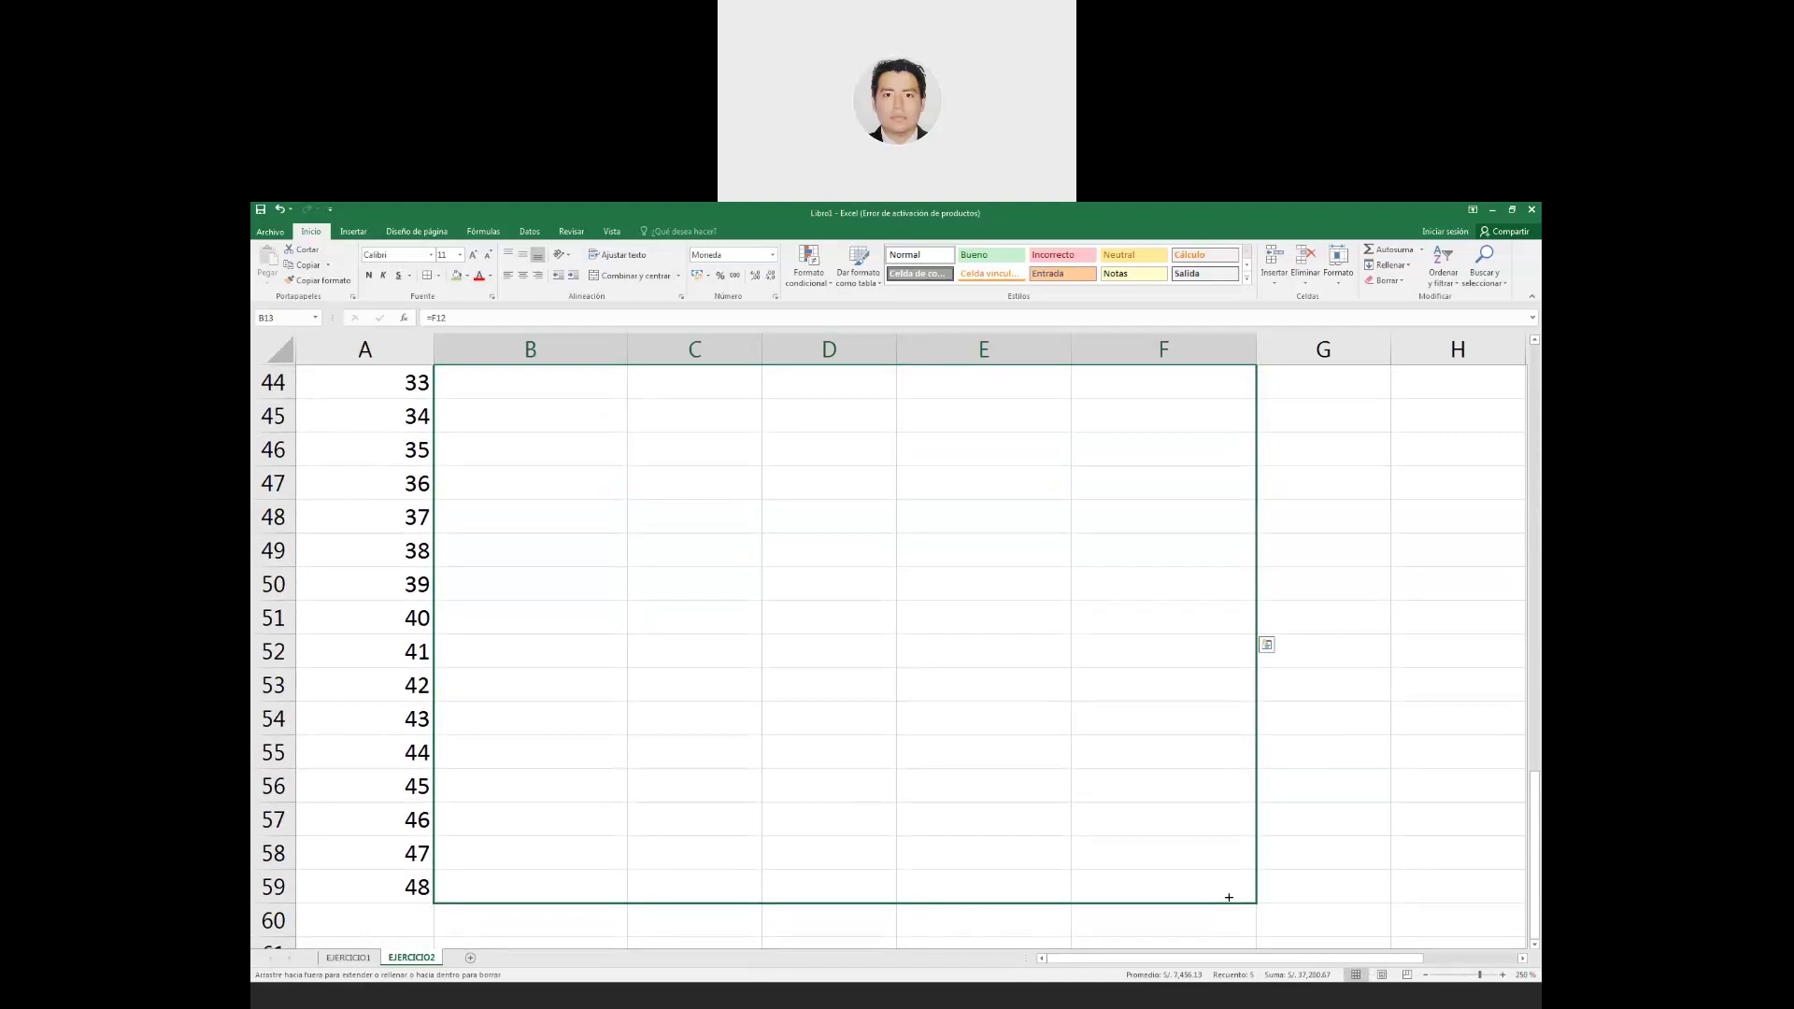
{"action": "left_click_drag", "start_coordinate": [1229, 897], "coordinate": [1229, 897]}
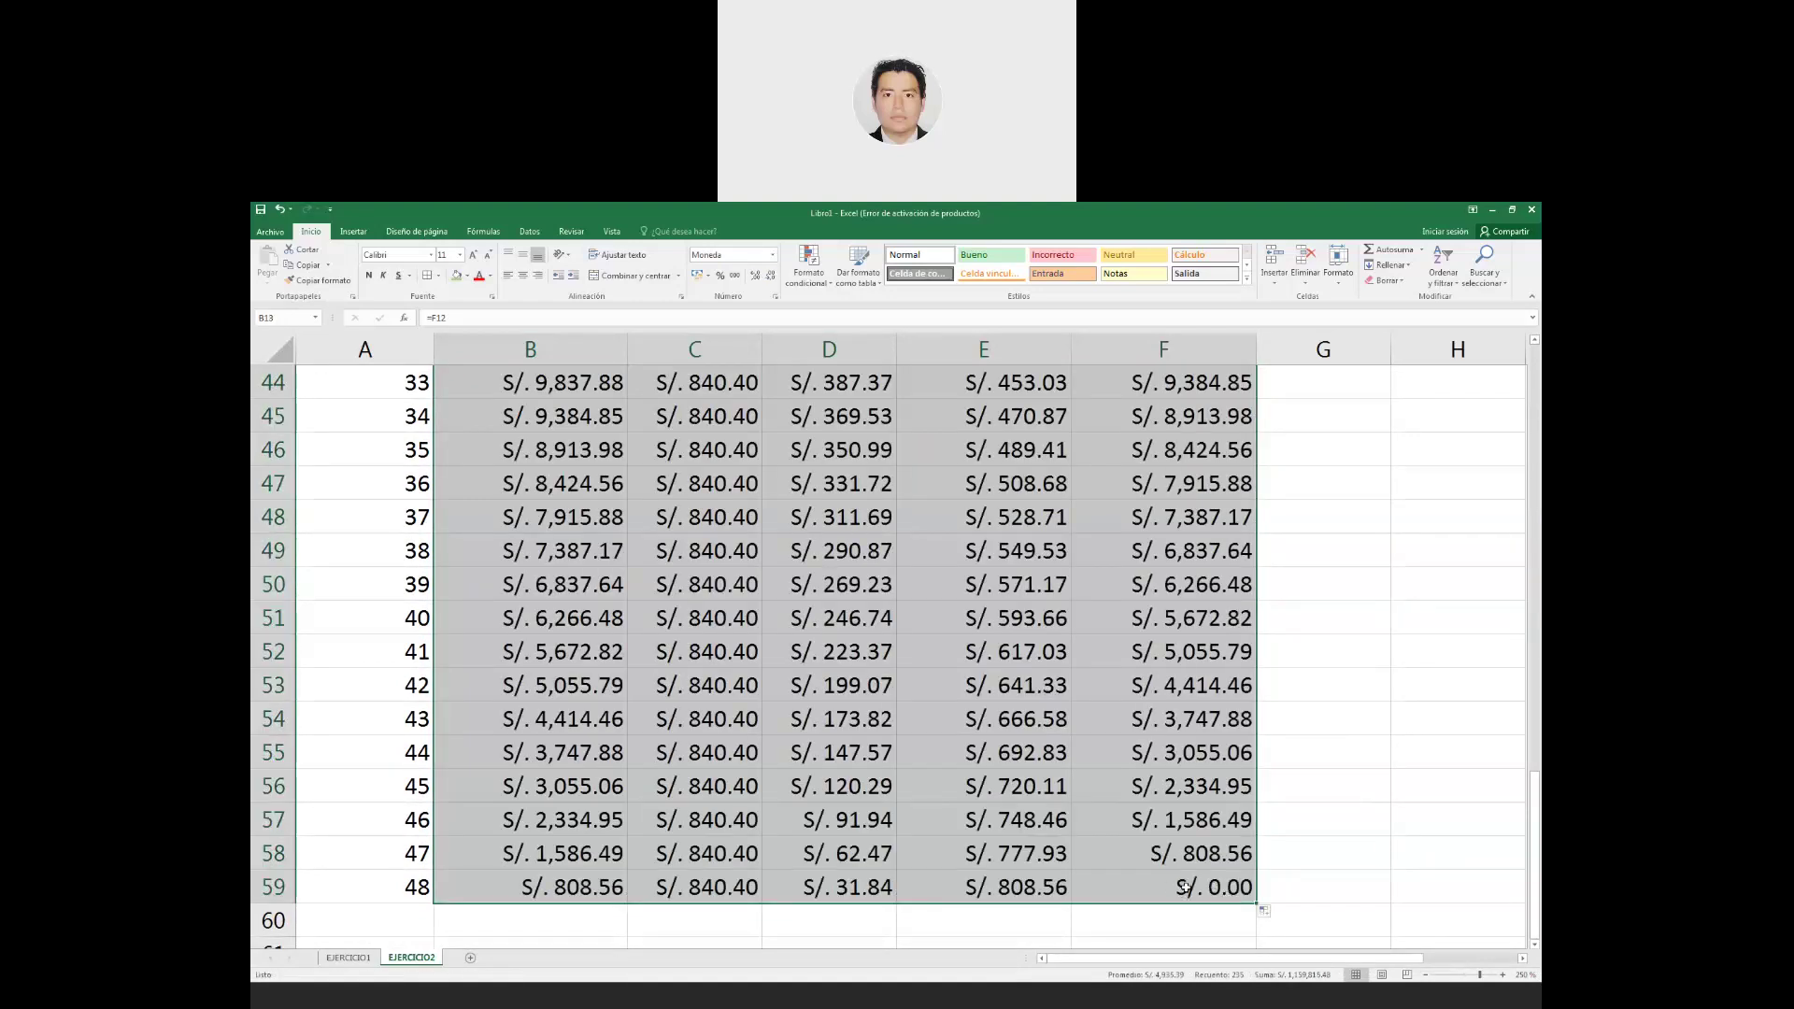
{"action": "left_click", "coordinate": [1185, 888]}
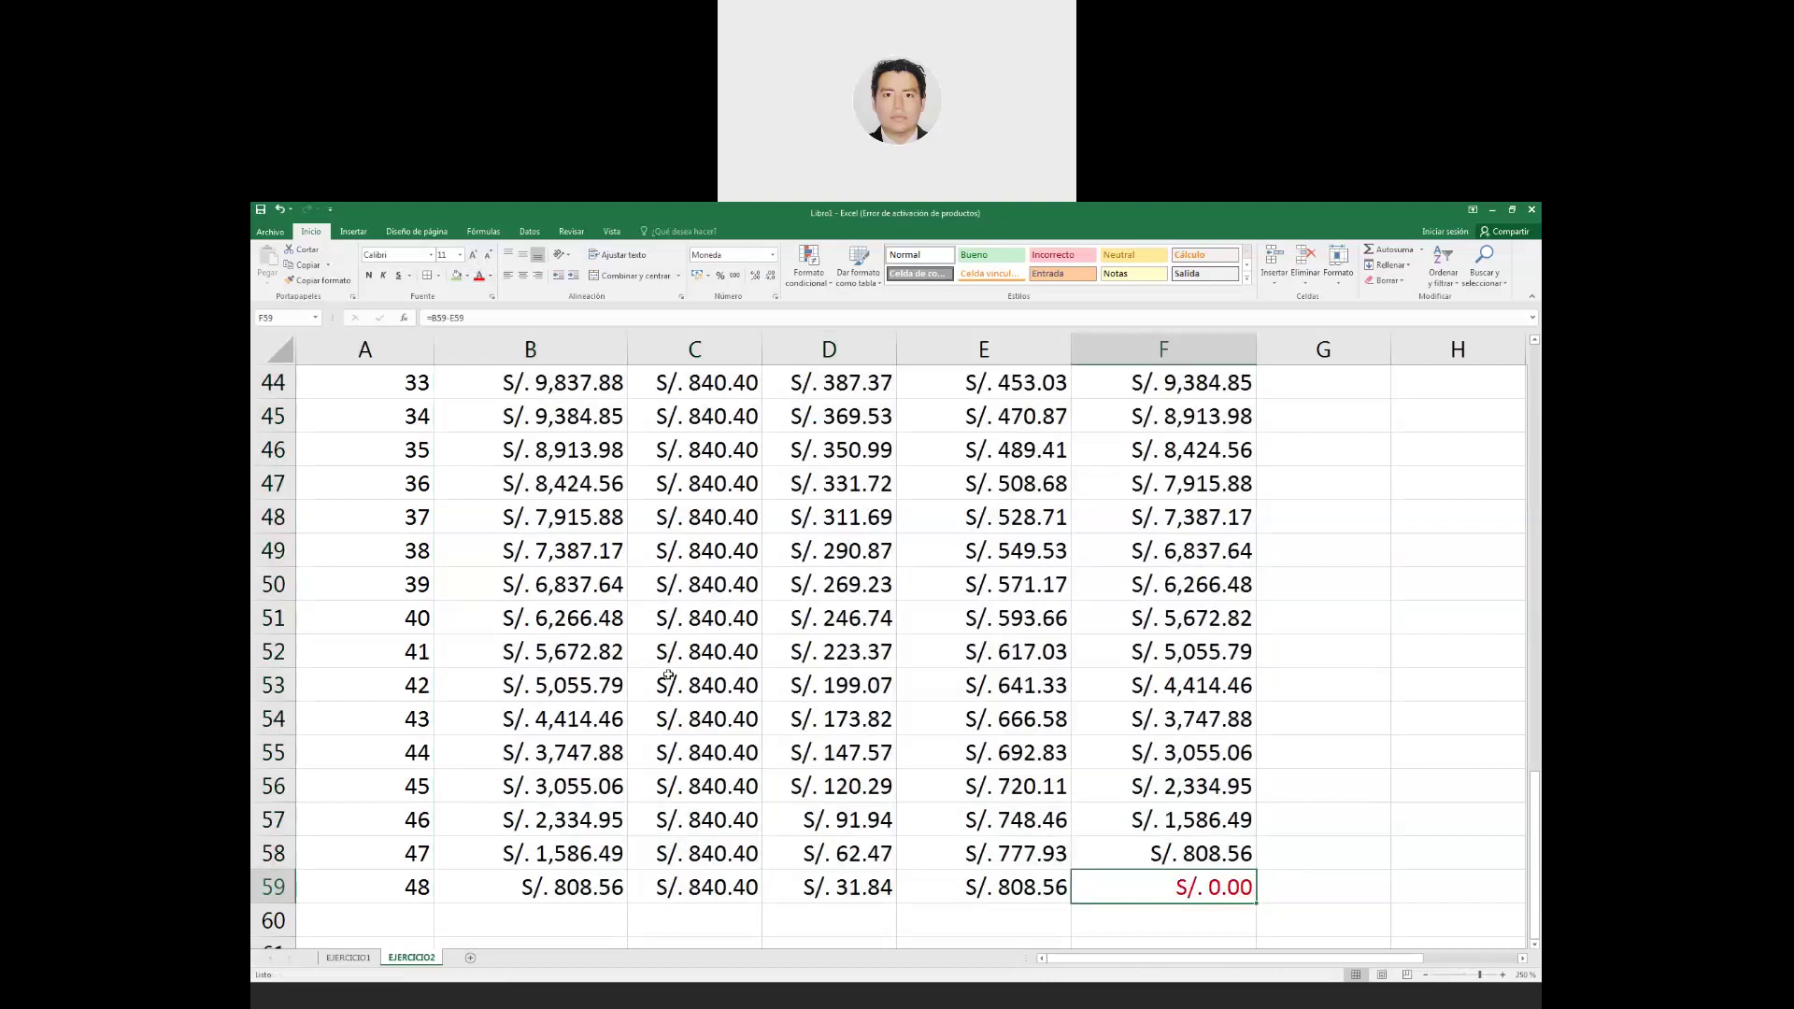
{"action": "scroll", "coordinate": [668, 675], "scroll_direction": "down", "scroll_amount": 1}
{"action": "left_click", "coordinate": [423, 819]}
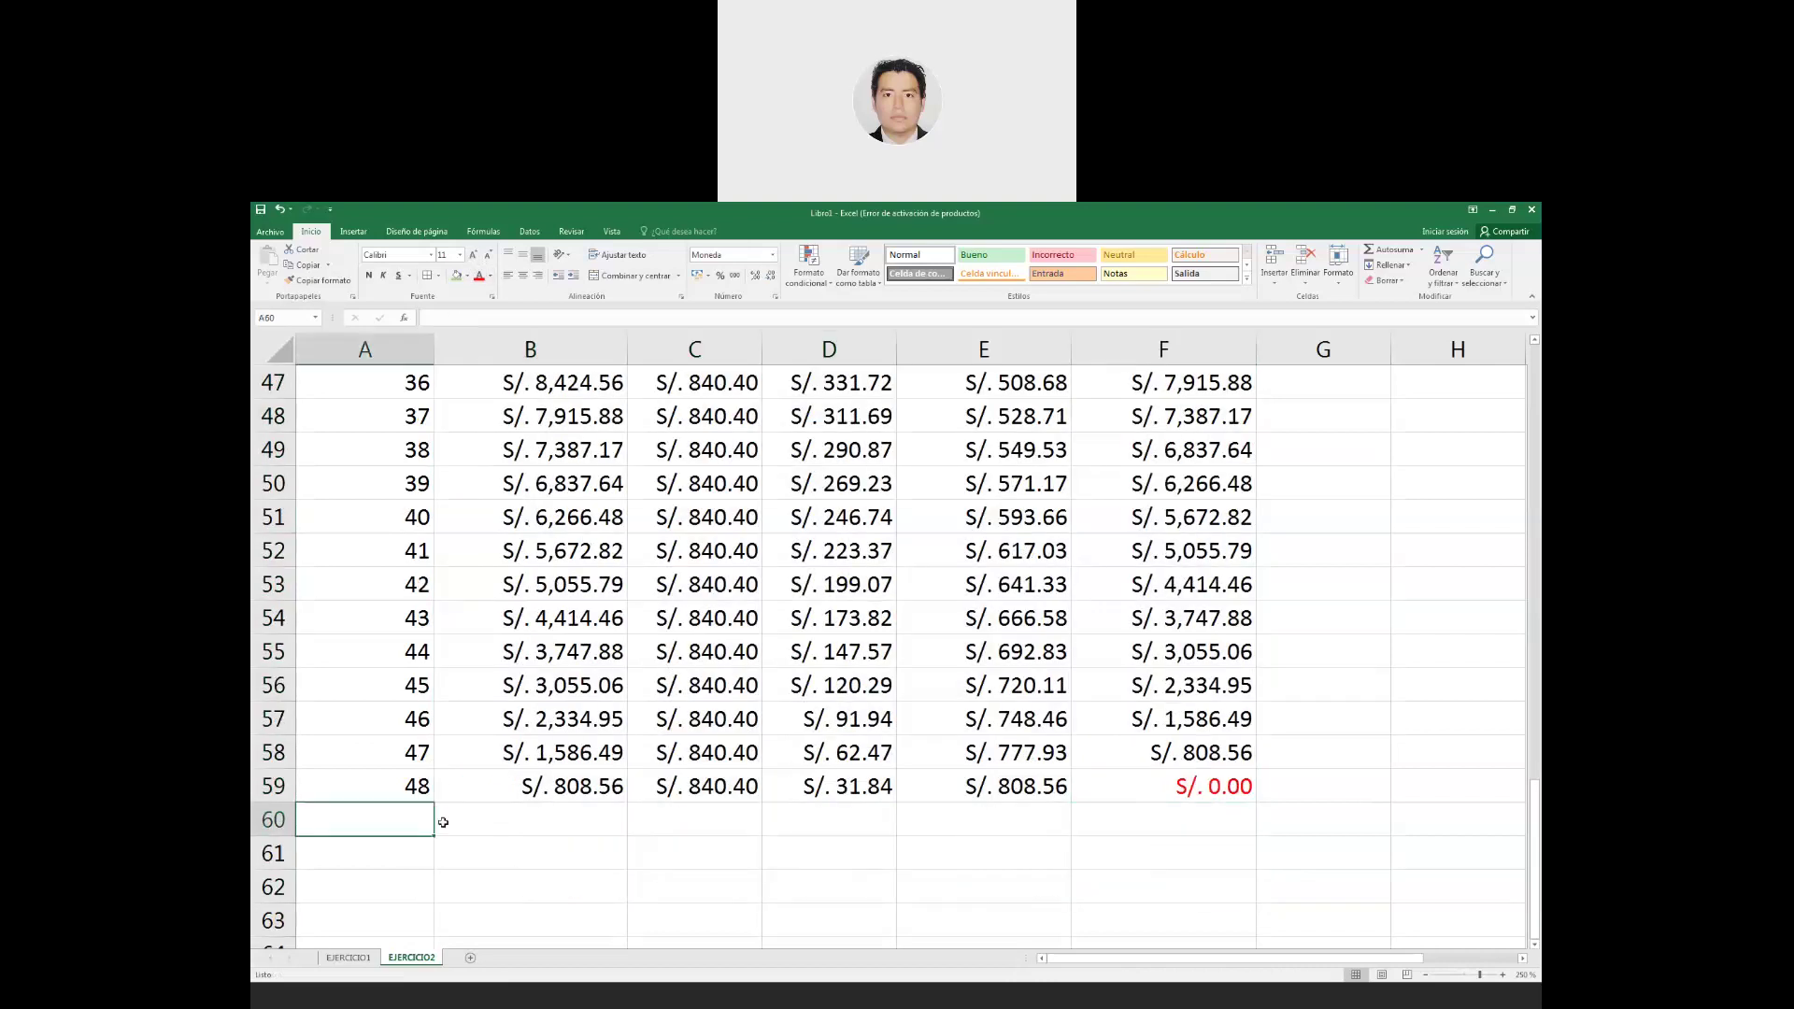
Add a bold, centred TOTAL label in A60.
{"action": "type", "text": "TOTAL"}
{"action": "key", "text": "Return"}
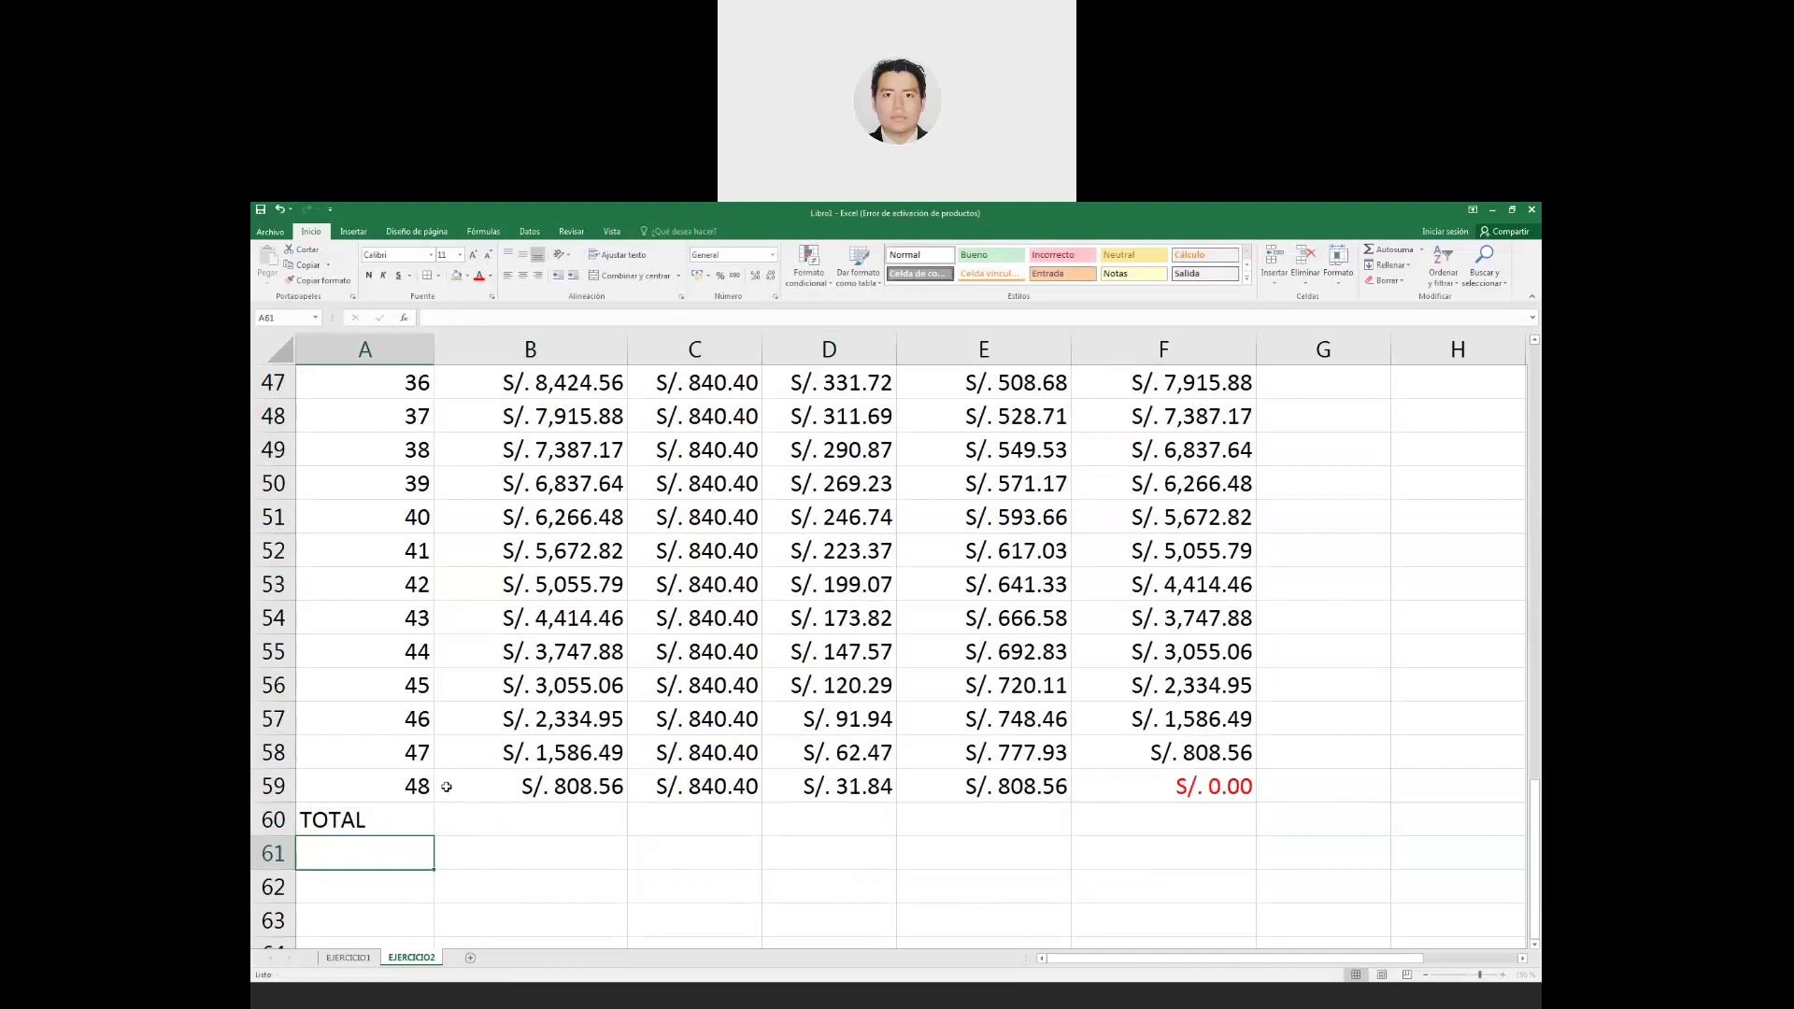
{"action": "left_click", "coordinate": [398, 819]}
{"action": "key", "text": "ctrl+n"}
{"action": "left_click", "coordinate": [523, 276]}
AutoSum B12:F60 so the TOTAL row shows payments S/. 40,339.14, interest S/. 22,339.14 and amortization S/. 18,000.00.
{"action": "scroll", "coordinate": [665, 644], "scroll_direction": "up", "scroll_amount": 1}
{"action": "scroll", "coordinate": [665, 644], "scroll_direction": "up", "scroll_amount": 4}
{"action": "scroll", "coordinate": [629, 621], "scroll_direction": "up", "scroll_amount": 4}
{"action": "scroll", "coordinate": [626, 619], "scroll_direction": "up", "scroll_amount": 3}
{"action": "scroll", "coordinate": [622, 617], "scroll_direction": "up", "scroll_amount": 1}
{"action": "left_click_drag", "start_coordinate": [501, 525], "coordinate": [1215, 618]}
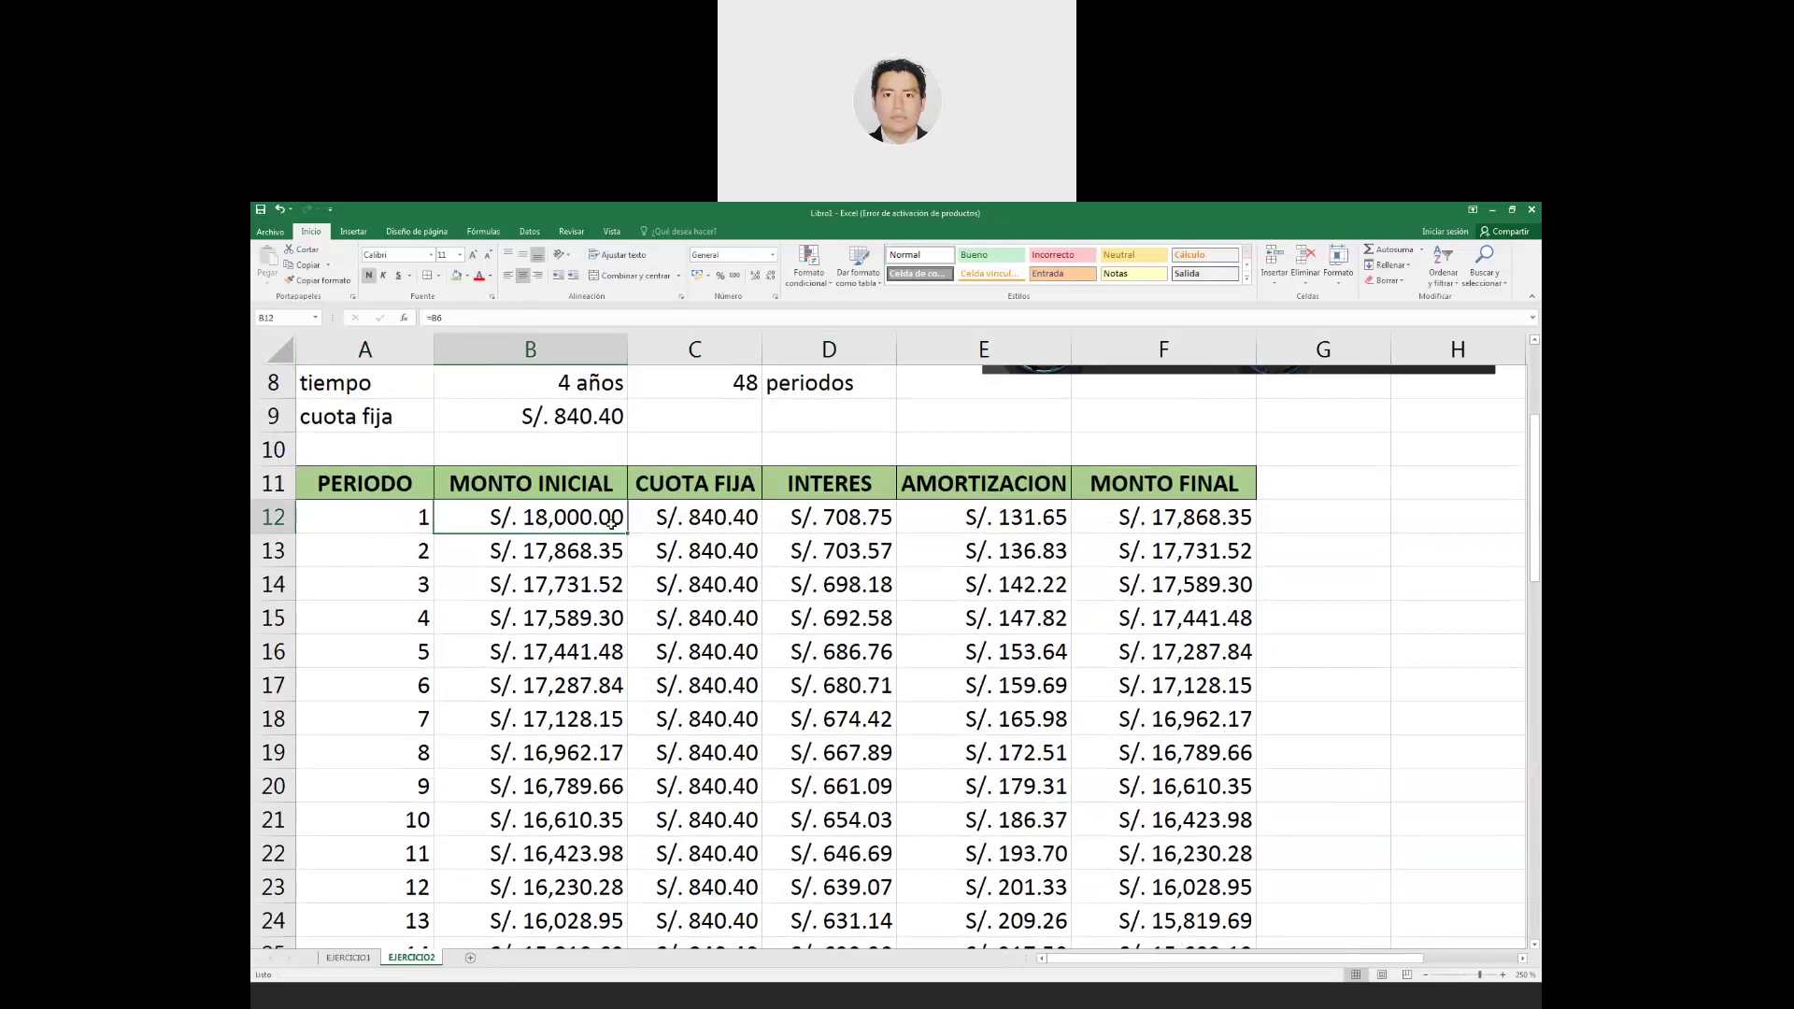
{"action": "left_click_drag", "start_coordinate": [1227, 1006], "coordinate": [990, 883]}
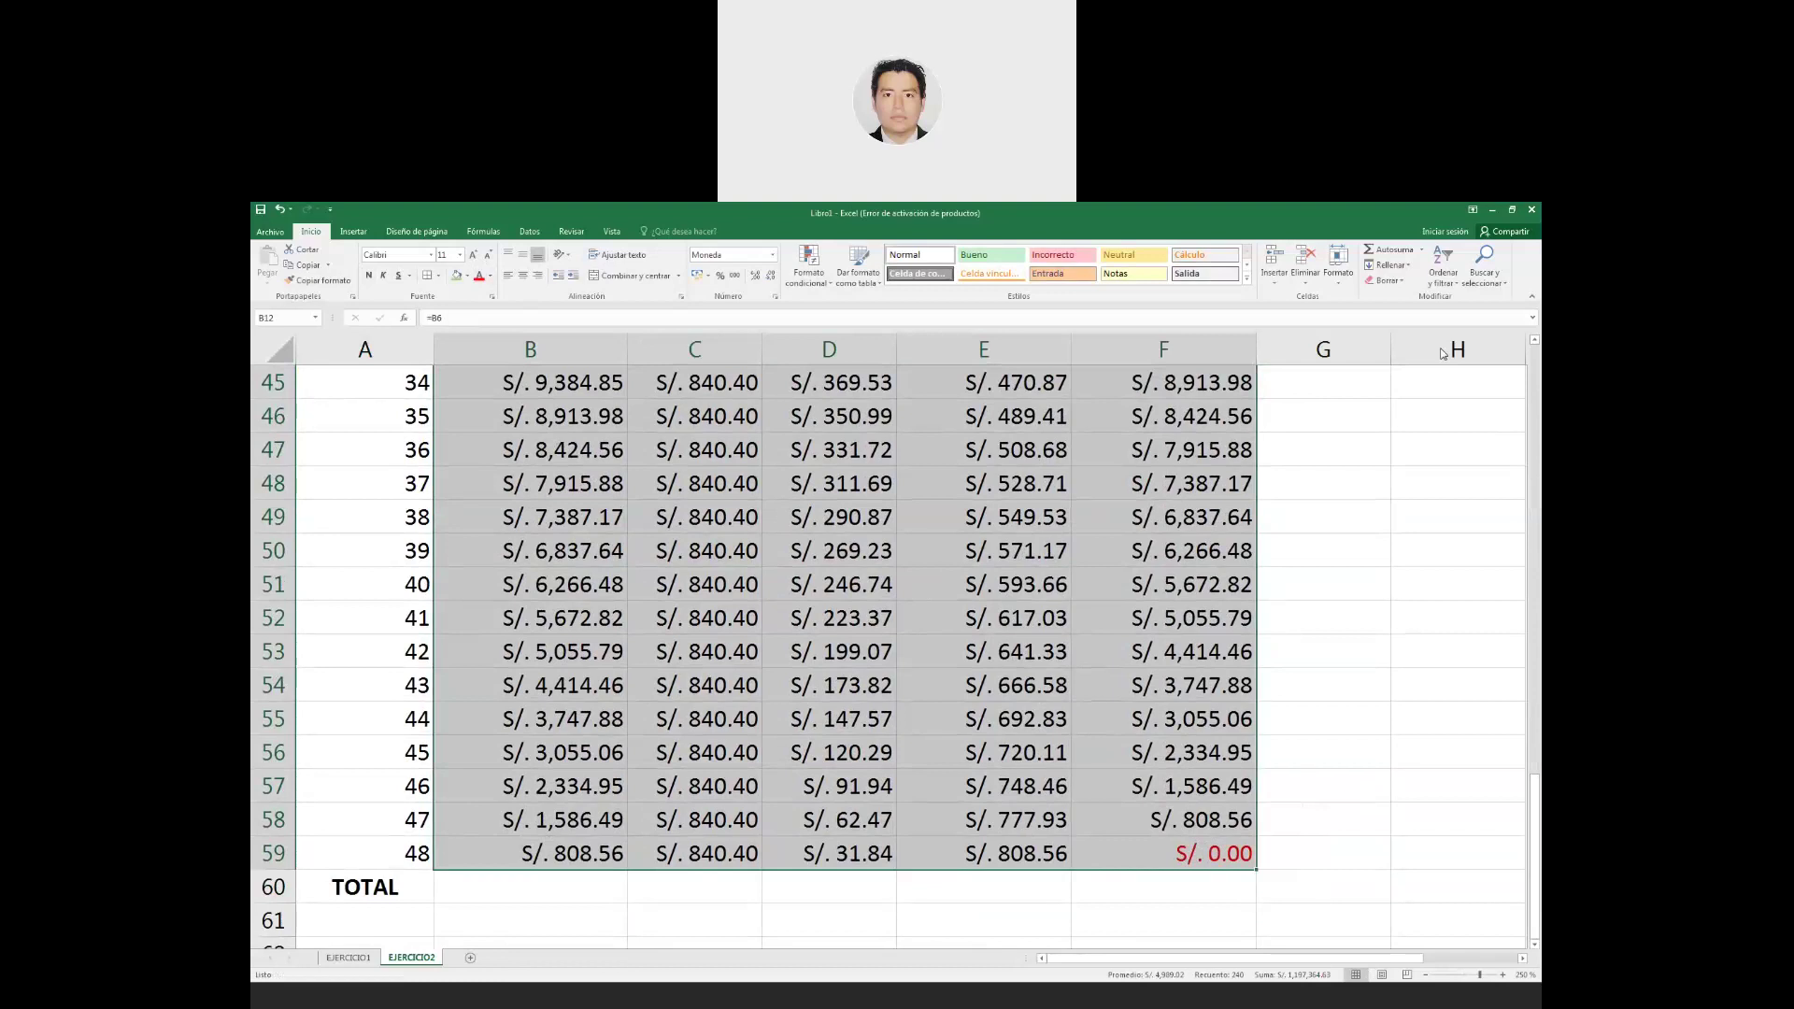
{"action": "scroll", "coordinate": [1444, 353], "scroll_direction": "up", "scroll_amount": 3}
{"action": "key", "text": "alt+equal"}
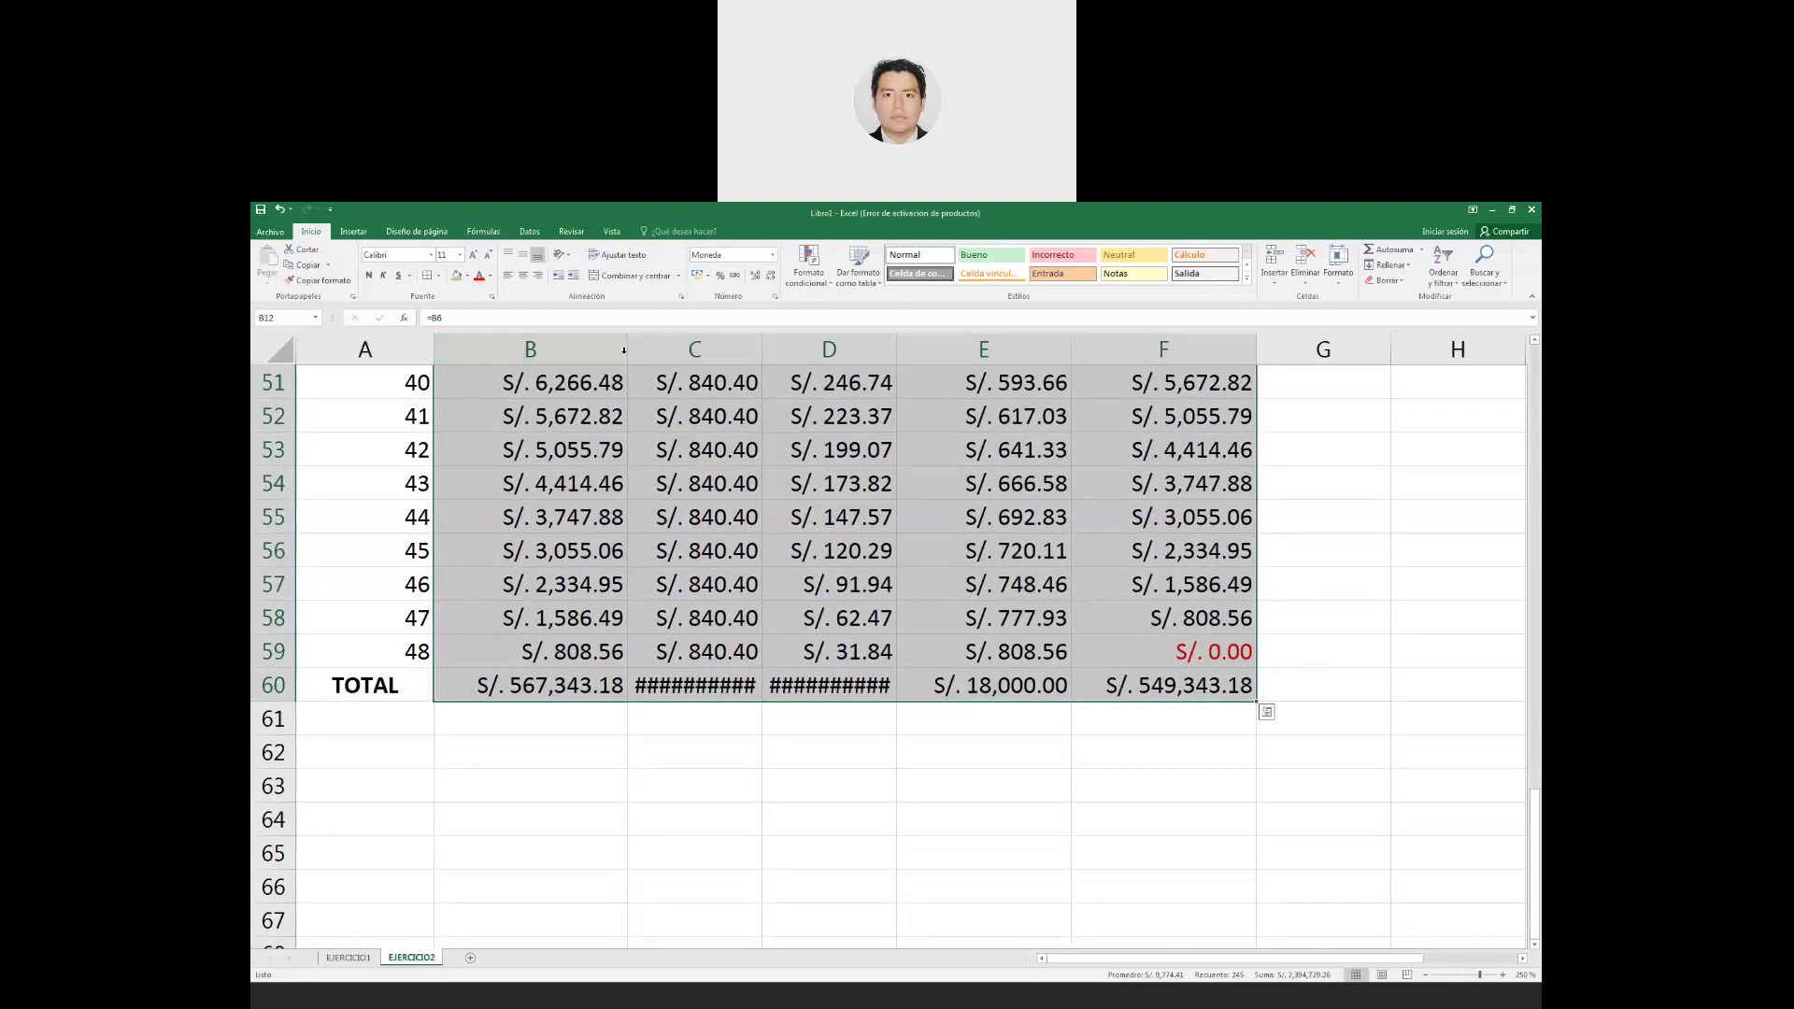
Widen columns C and D so their totals show, then select the table from TOTAL upward.
{"action": "left_click_drag", "start_coordinate": [762, 350], "coordinate": [779, 350]}
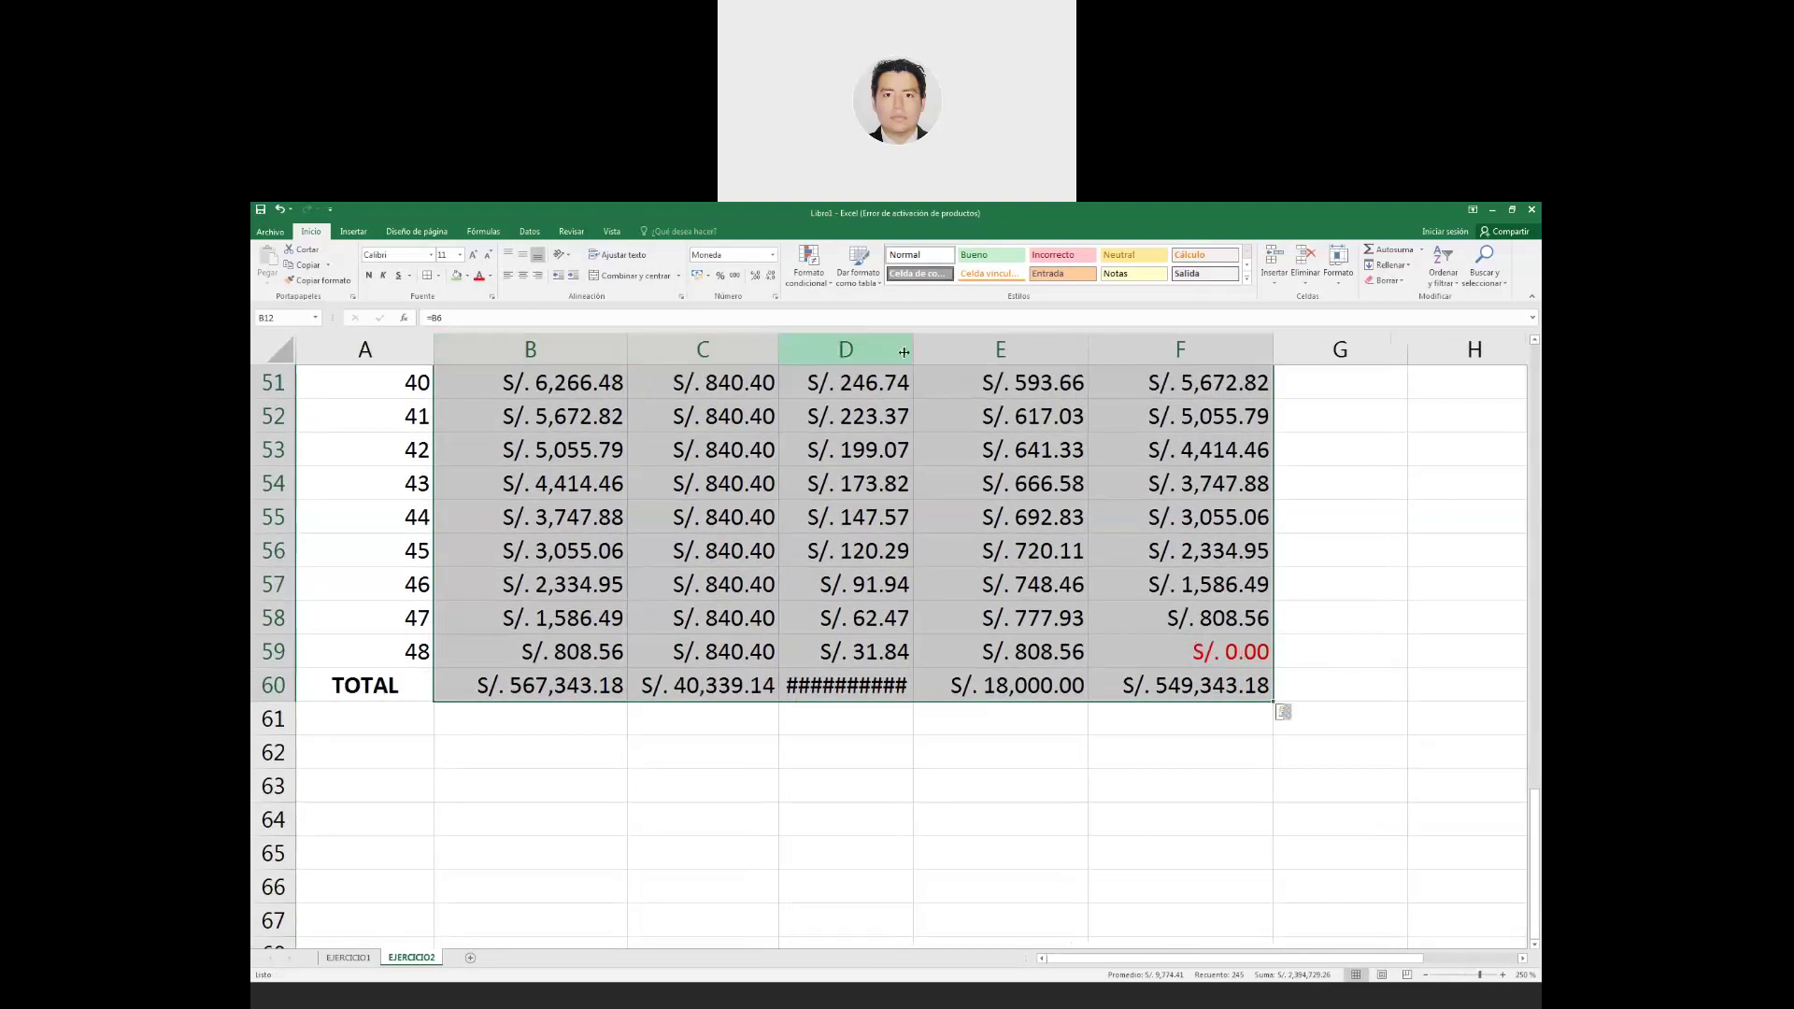
{"action": "left_click_drag", "start_coordinate": [911, 350], "coordinate": [928, 351]}
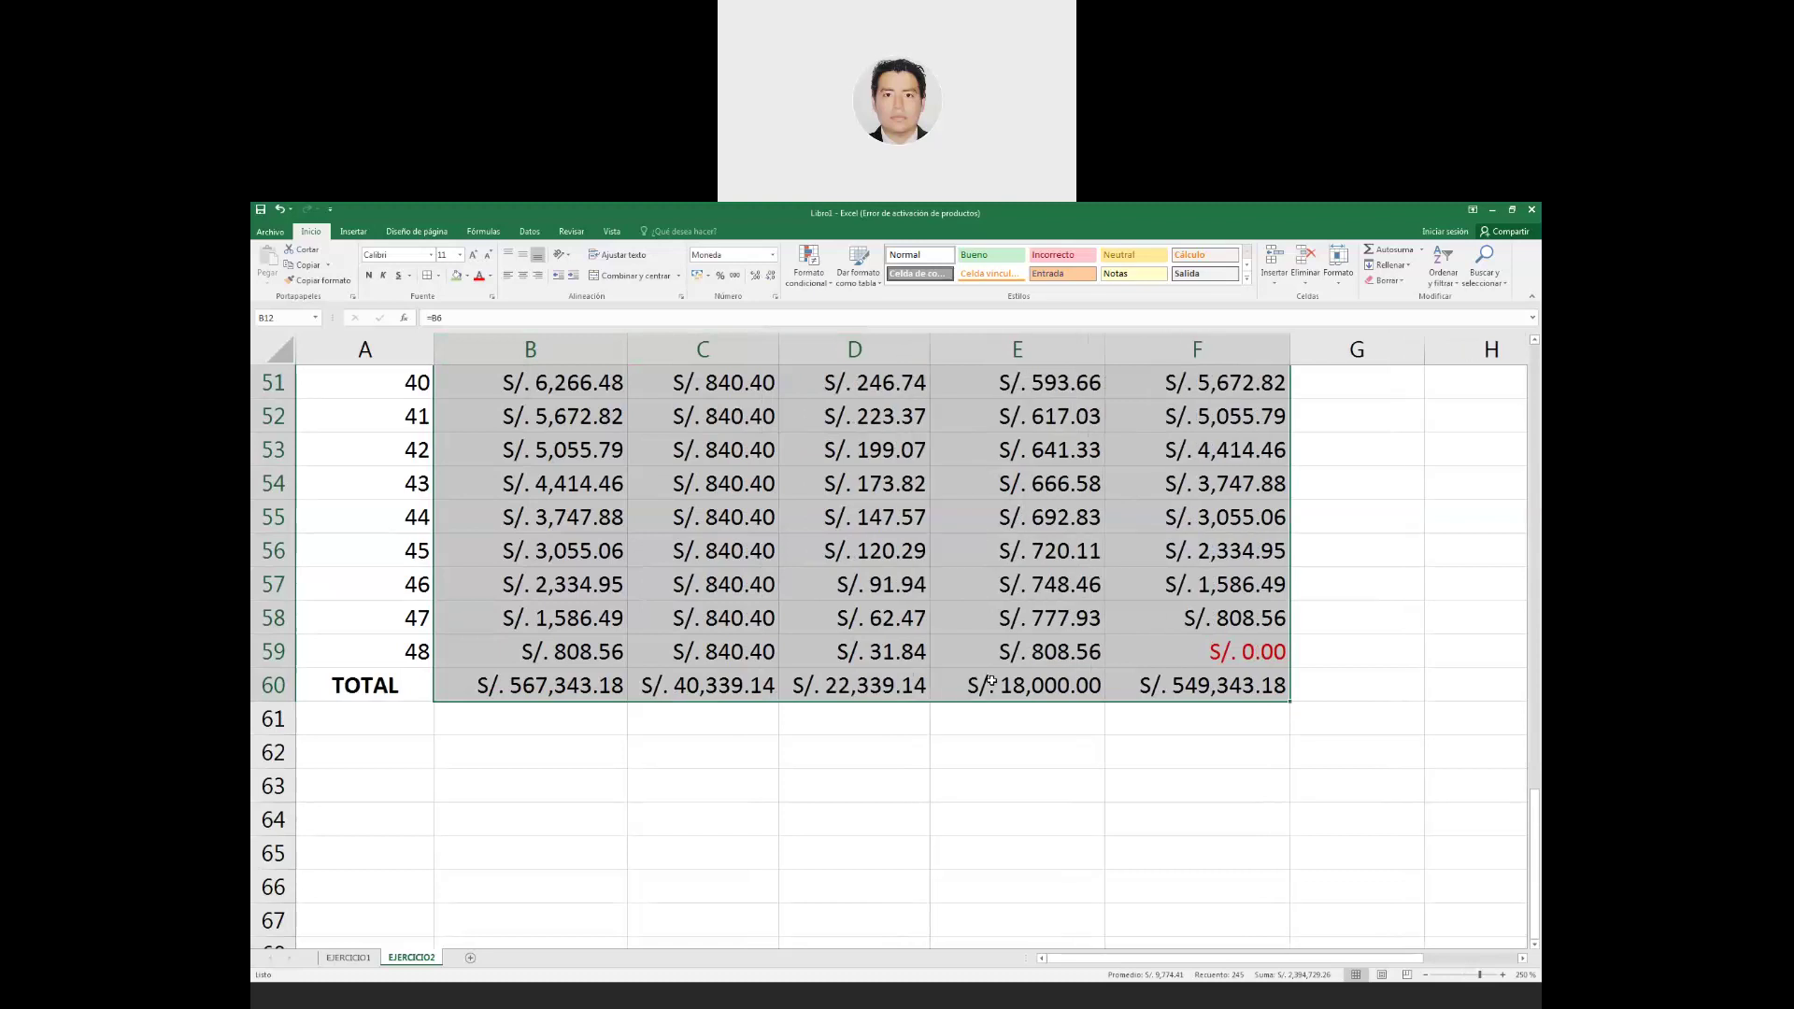
{"action": "left_click", "coordinate": [979, 692]}
{"action": "mouse_move", "coordinate": [1182, 690]}
{"action": "left_mouse_down"}
{"action": "mouse_move", "coordinate": [603, 641]}
{"action": "mouse_move", "coordinate": [412, 584]}
{"action": "left_mouse_up"}
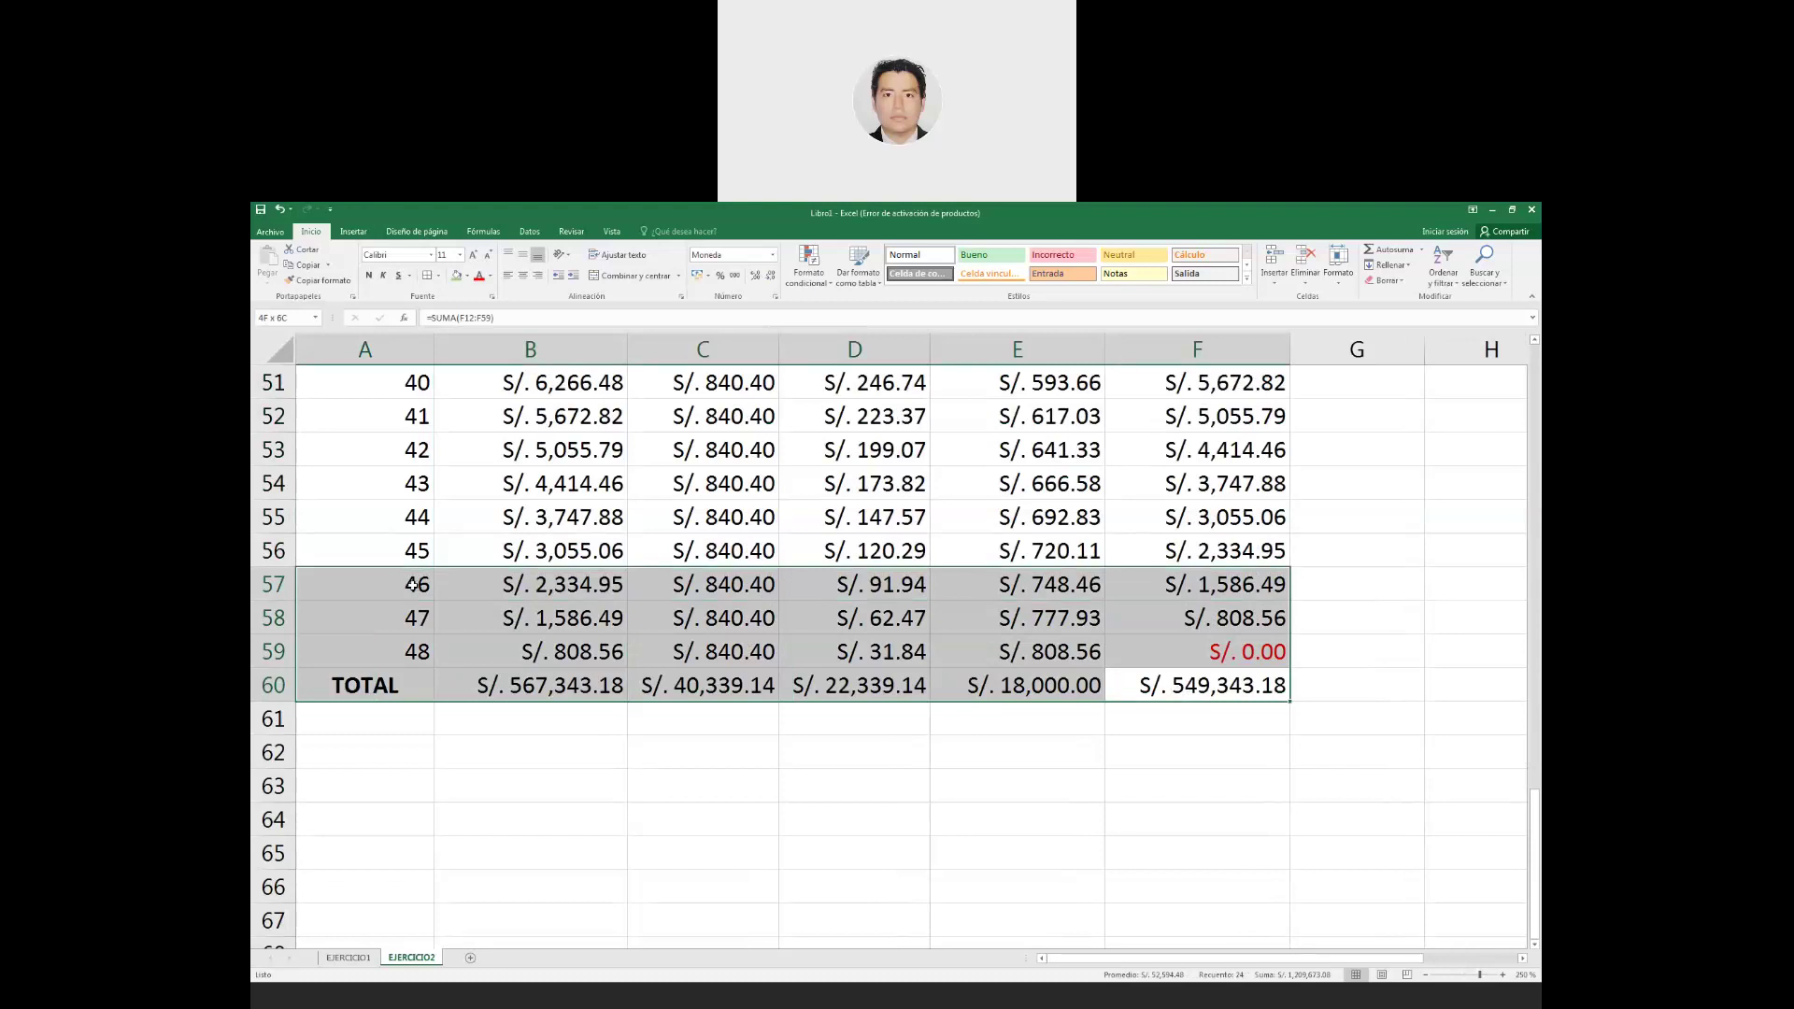
{"action": "mouse_move", "coordinate": [412, 584]}
{"action": "left_mouse_down"}
{"action": "mouse_move", "coordinate": [422, 319]}
{"action": "mouse_move", "coordinate": [408, 480]}
{"action": "left_mouse_up"}
{"action": "left_click", "coordinate": [428, 280]}
{"action": "scroll", "coordinate": [841, 655], "scroll_direction": "down", "scroll_amount": 10}
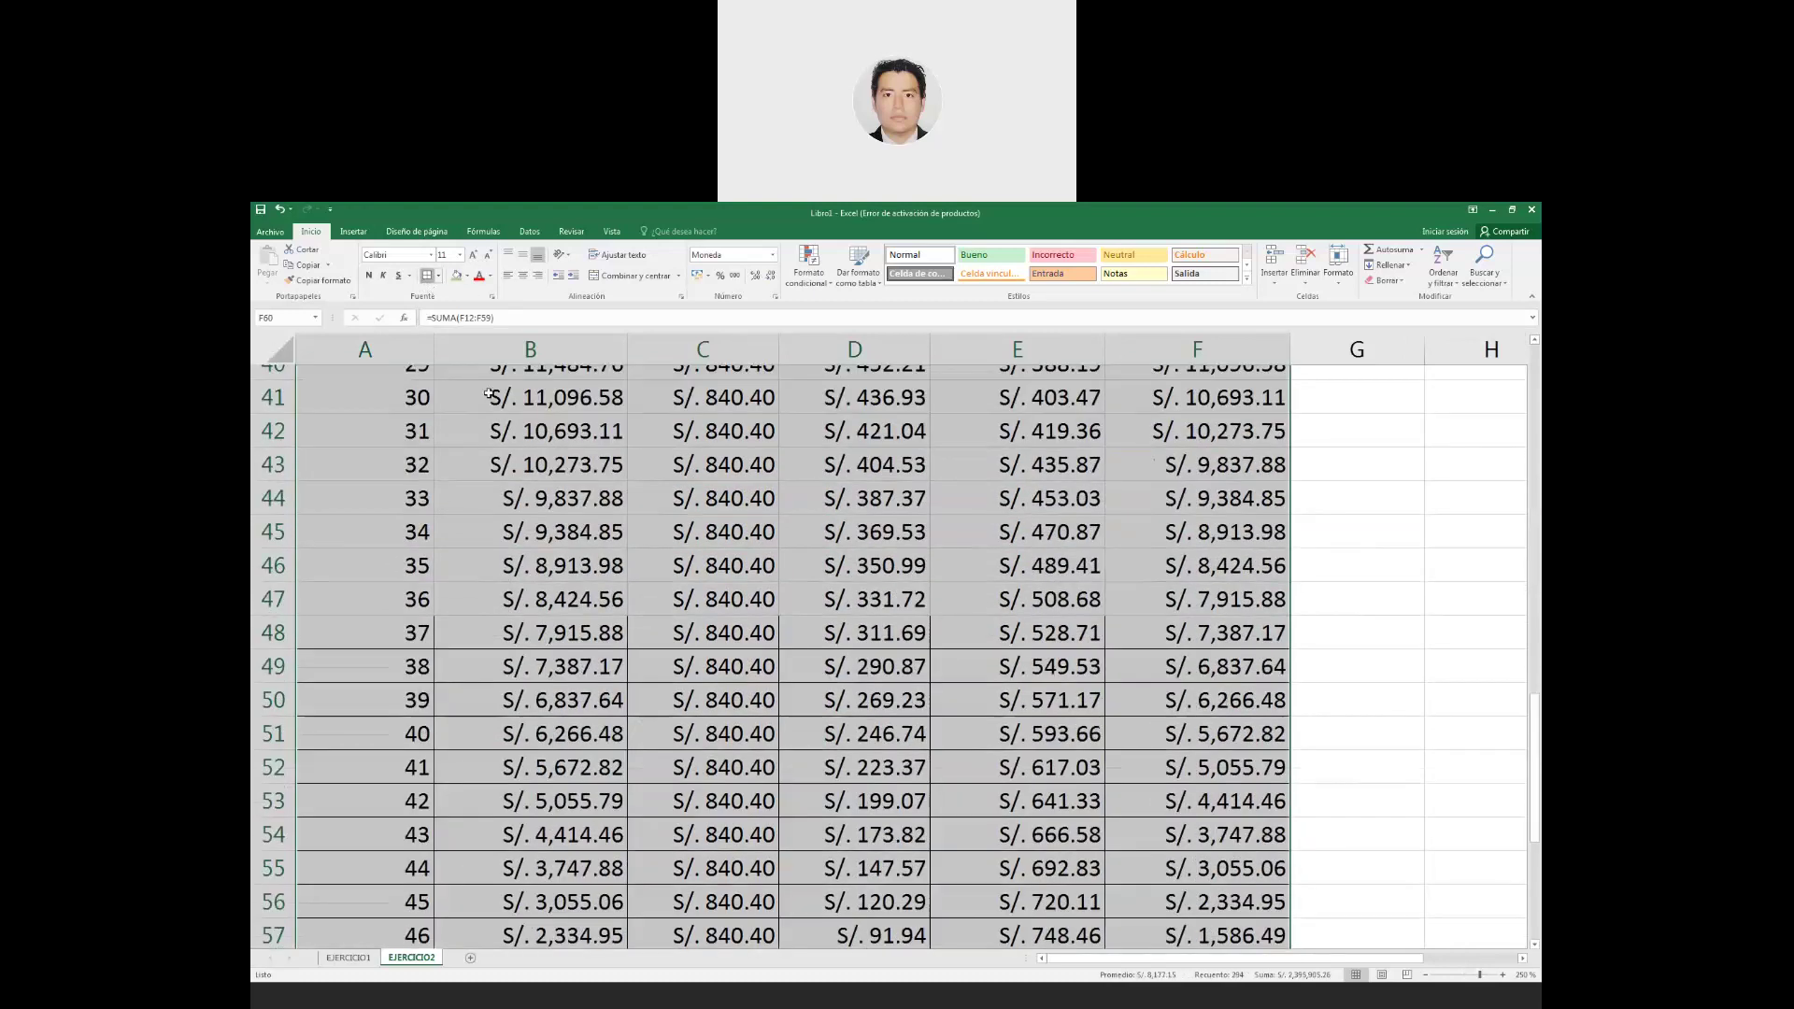
{"action": "scroll", "coordinate": [841, 654], "scroll_direction": "down", "scroll_amount": 4}
{"action": "left_click", "coordinate": [995, 652]}
{"action": "scroll", "coordinate": [996, 651], "scroll_direction": "up", "scroll_amount": 1}
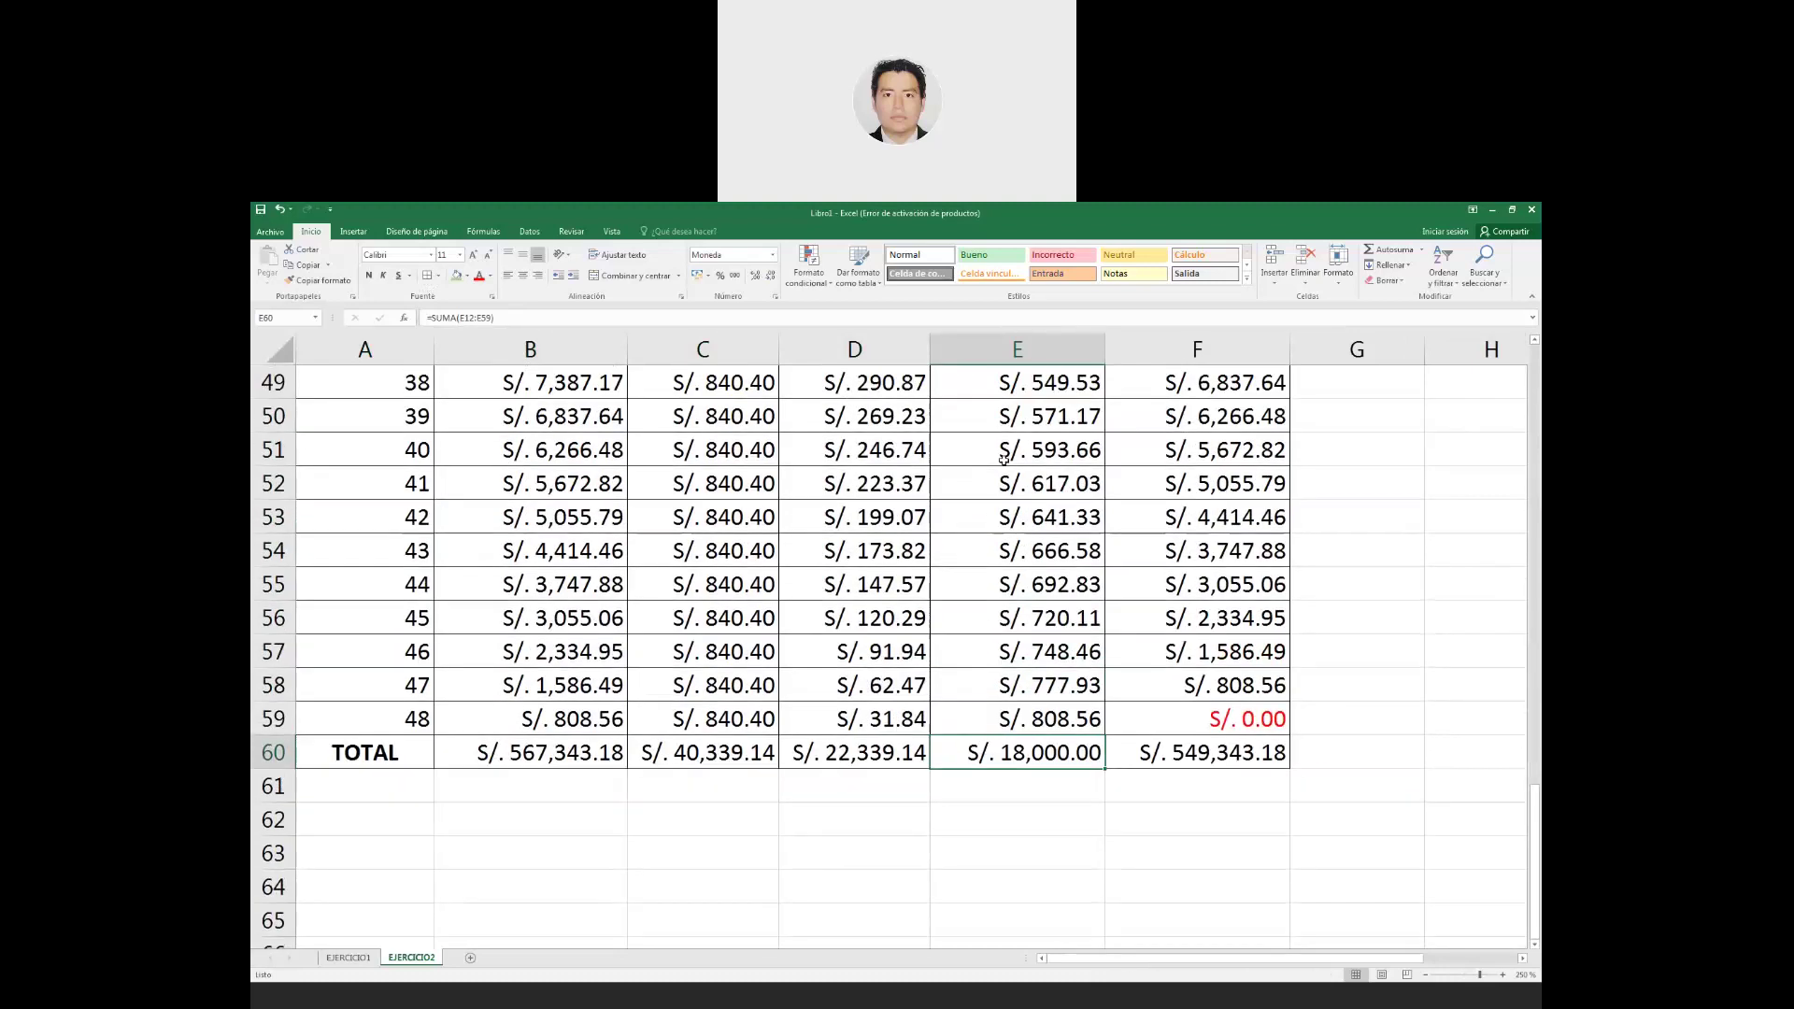
{"action": "scroll", "coordinate": [1017, 722], "scroll_direction": "down", "scroll_amount": 3}
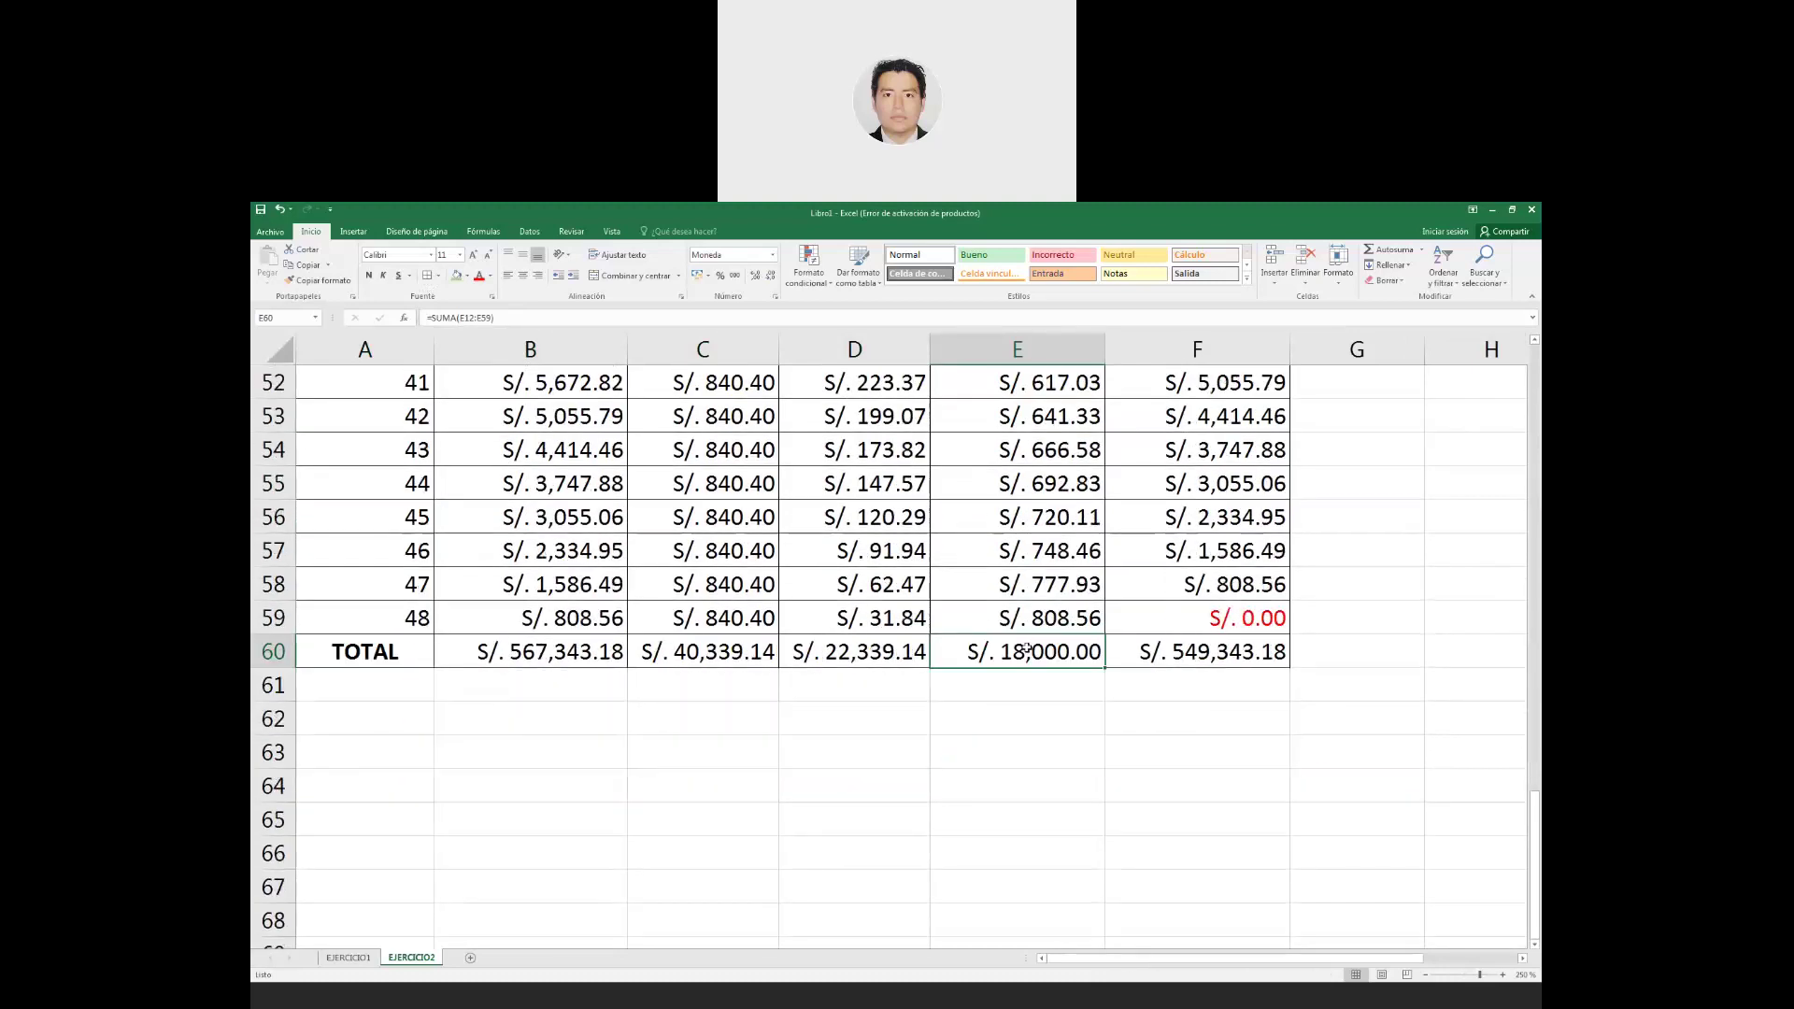
{"action": "scroll", "coordinate": [867, 656], "scroll_direction": "up", "scroll_amount": 1}
{"action": "scroll", "coordinate": [867, 656], "scroll_direction": "up", "scroll_amount": 4}
{"action": "scroll", "coordinate": [831, 696], "scroll_direction": "down", "scroll_amount": 5}
{"action": "left_click", "coordinate": [850, 654]}
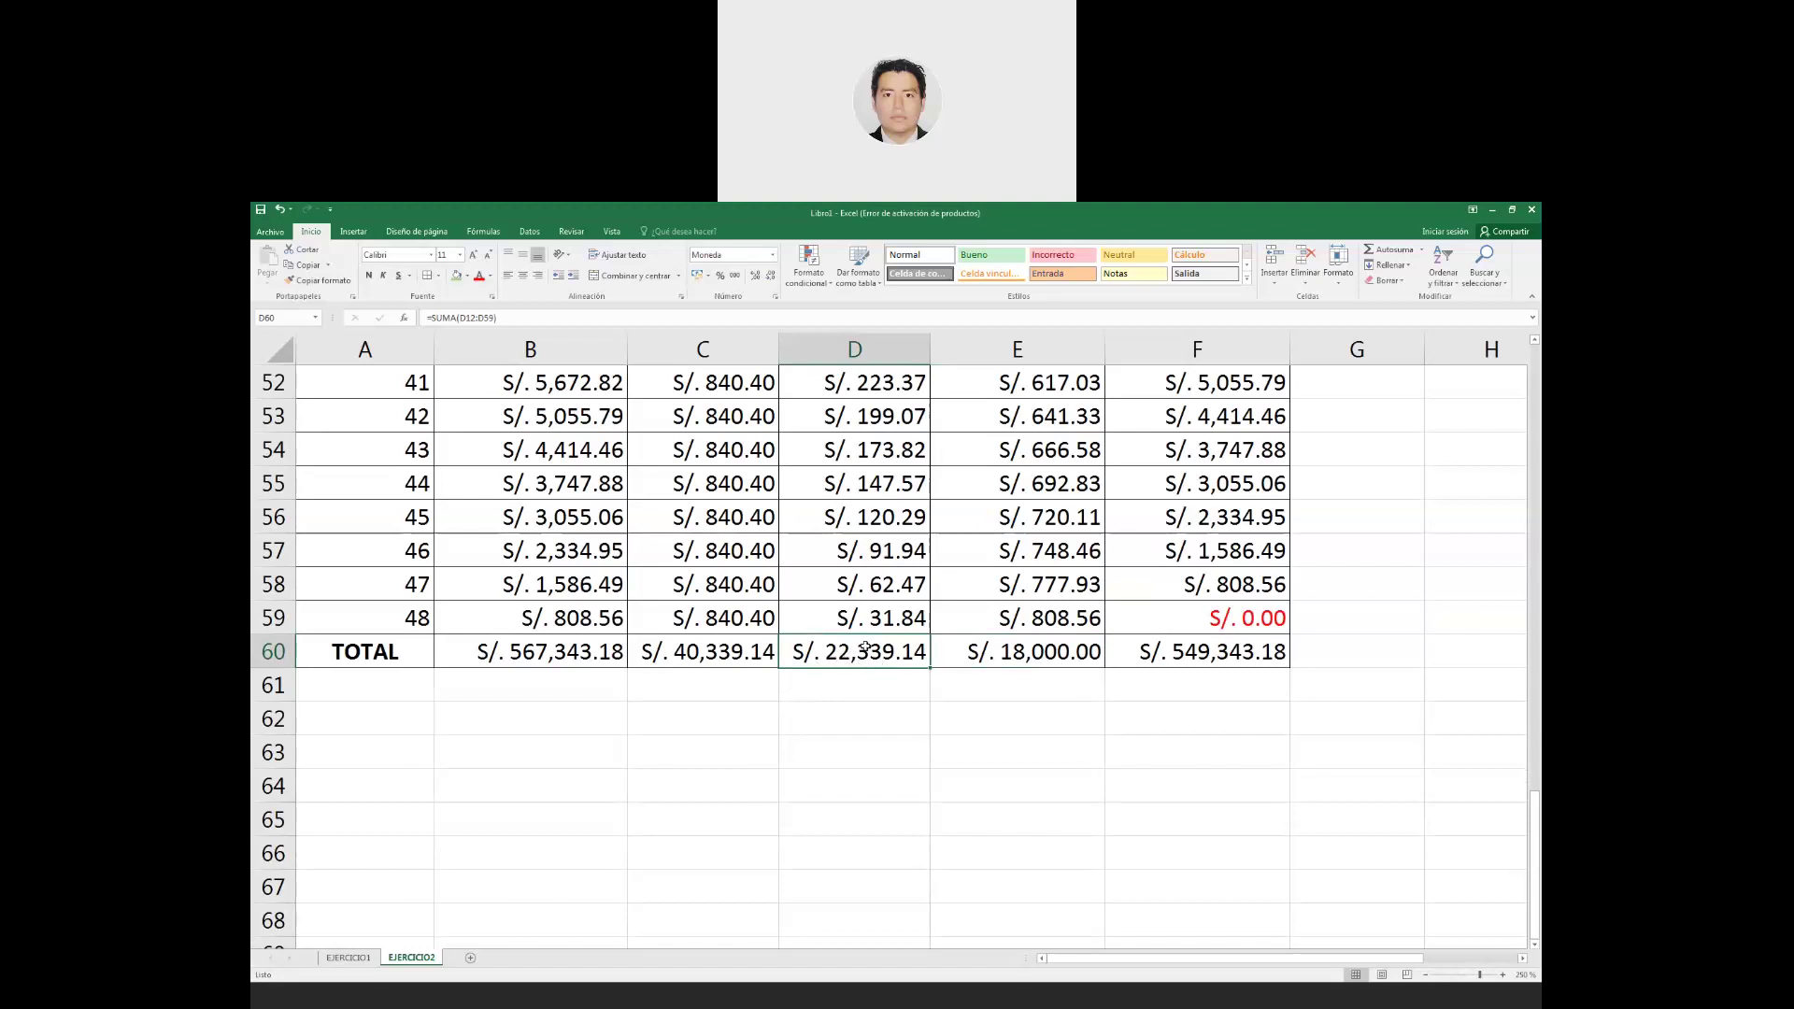
{"action": "left_click", "coordinate": [733, 646]}
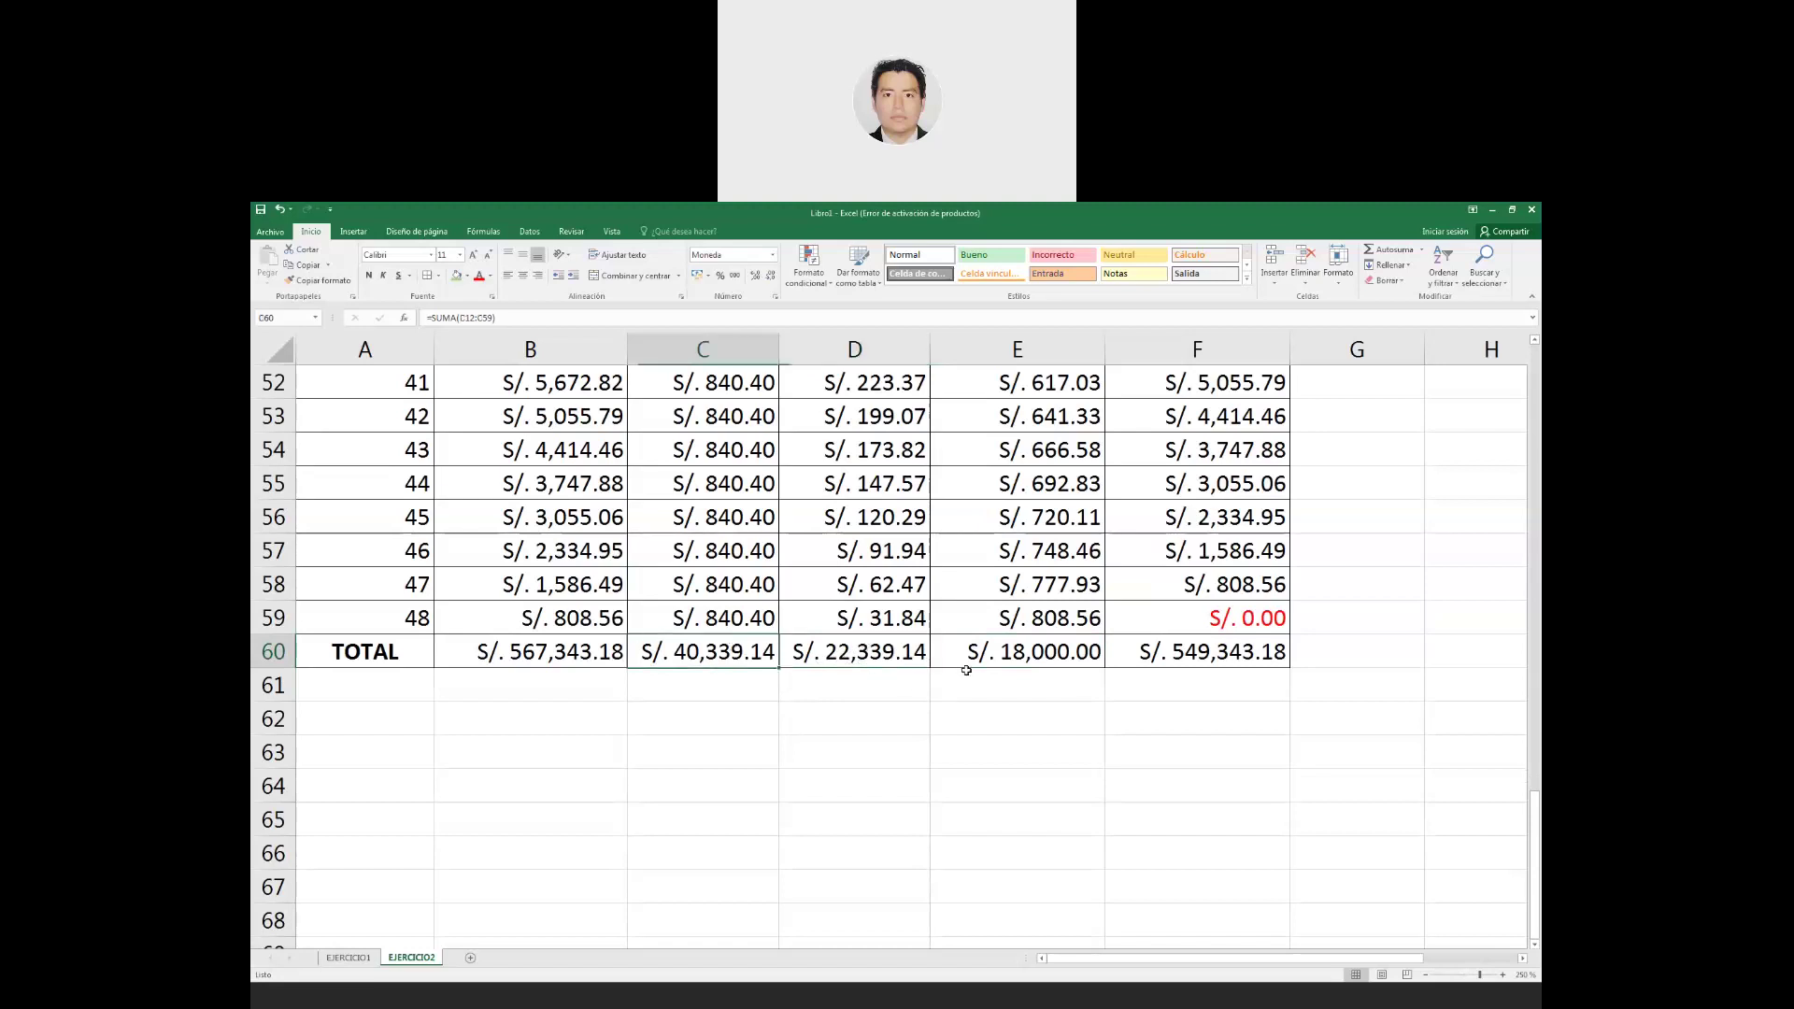
{"action": "left_click", "coordinate": [1011, 658]}
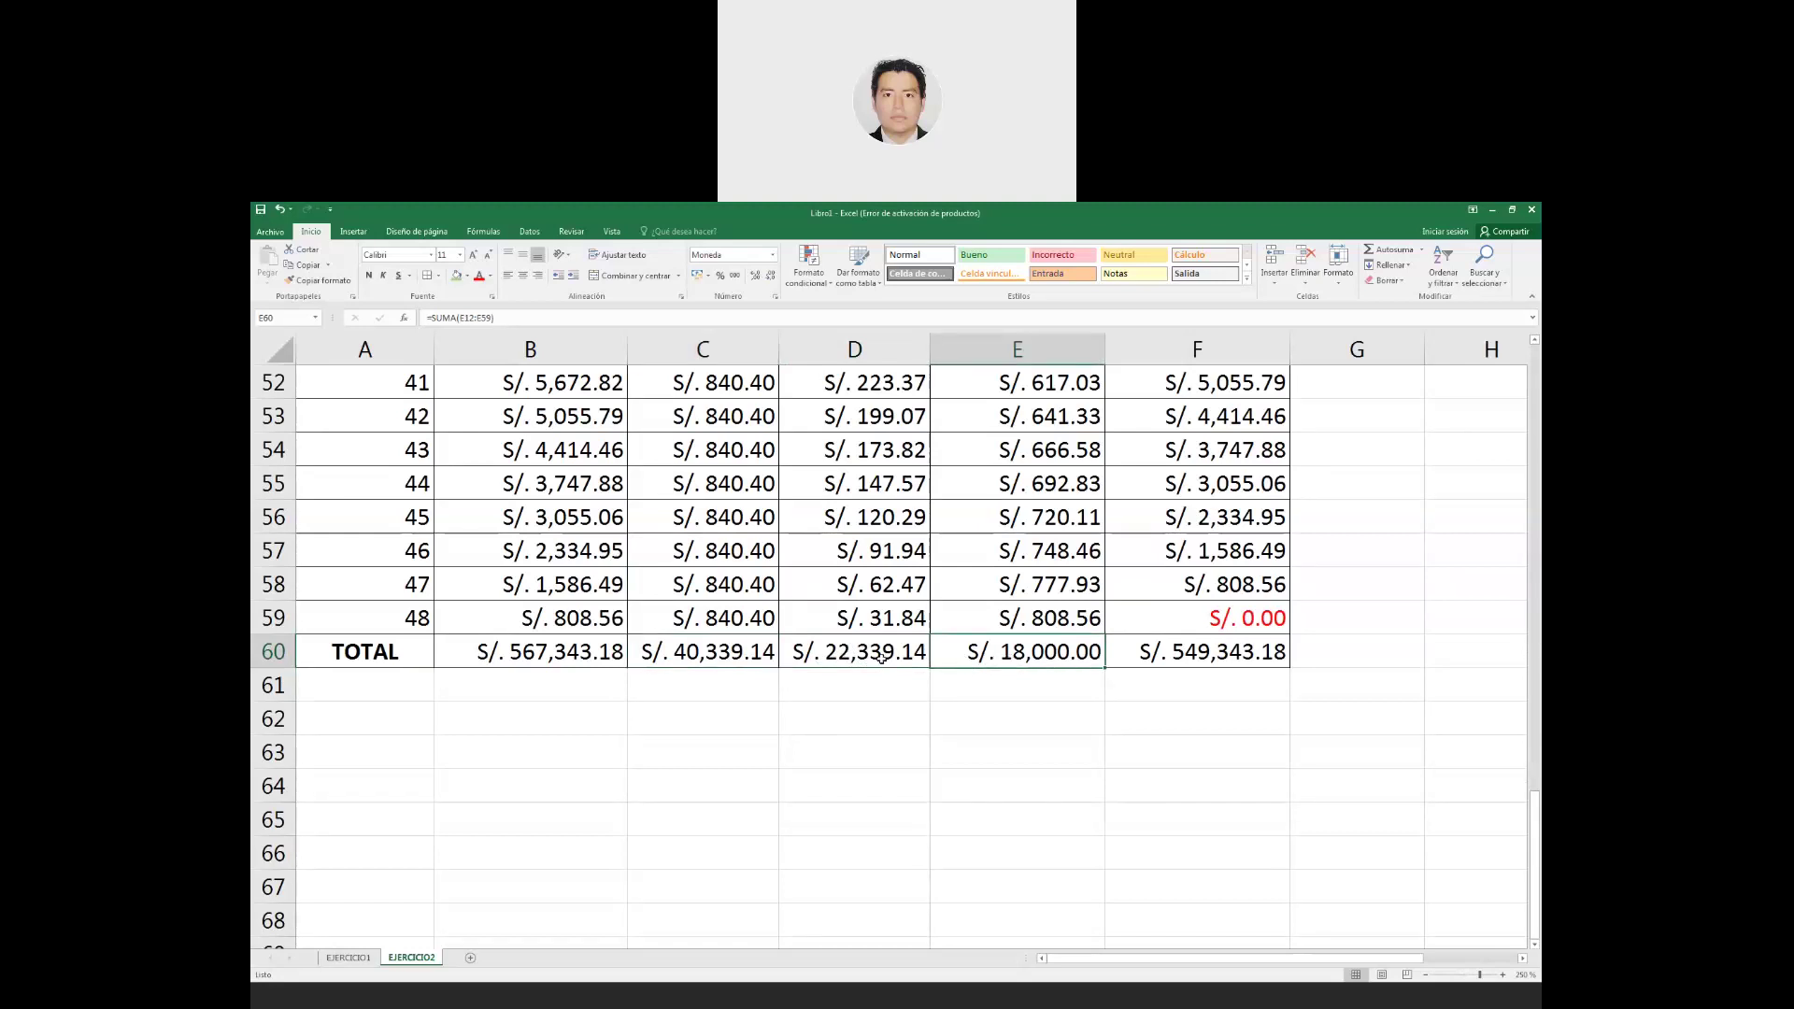
{"action": "left_click", "coordinate": [716, 652]}
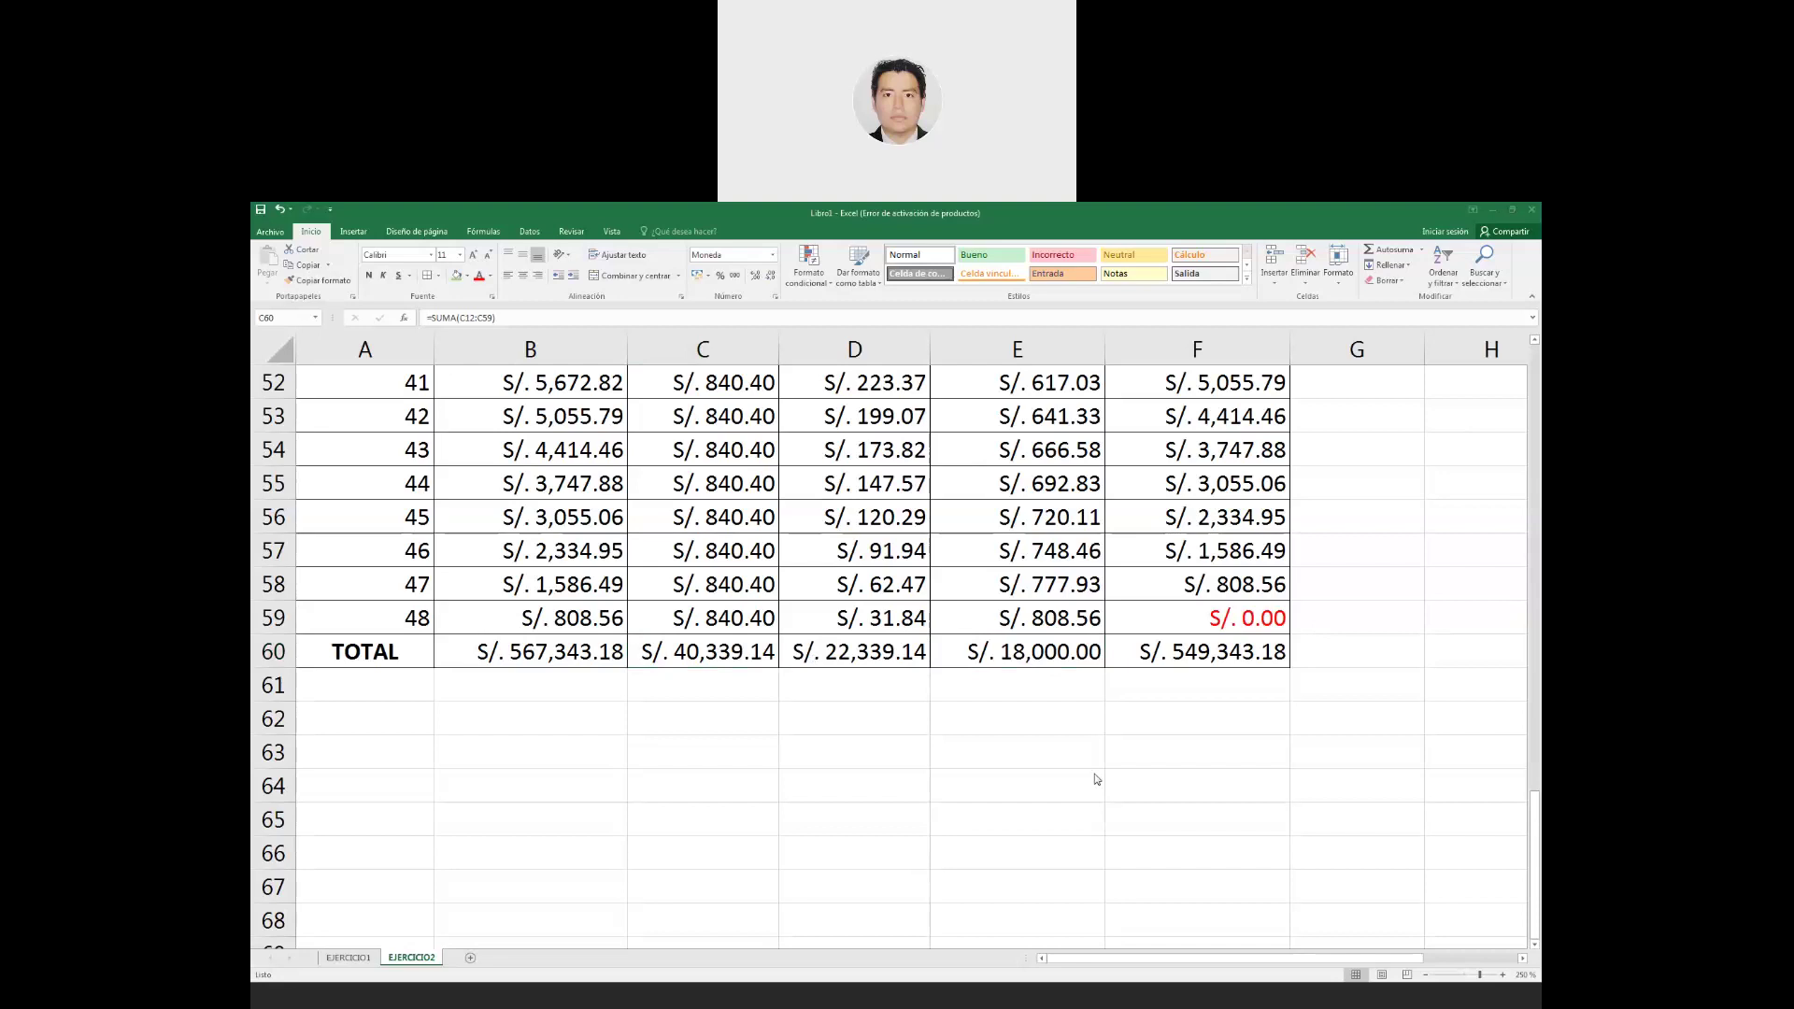
{"action": "left_click", "coordinate": [743, 655]}
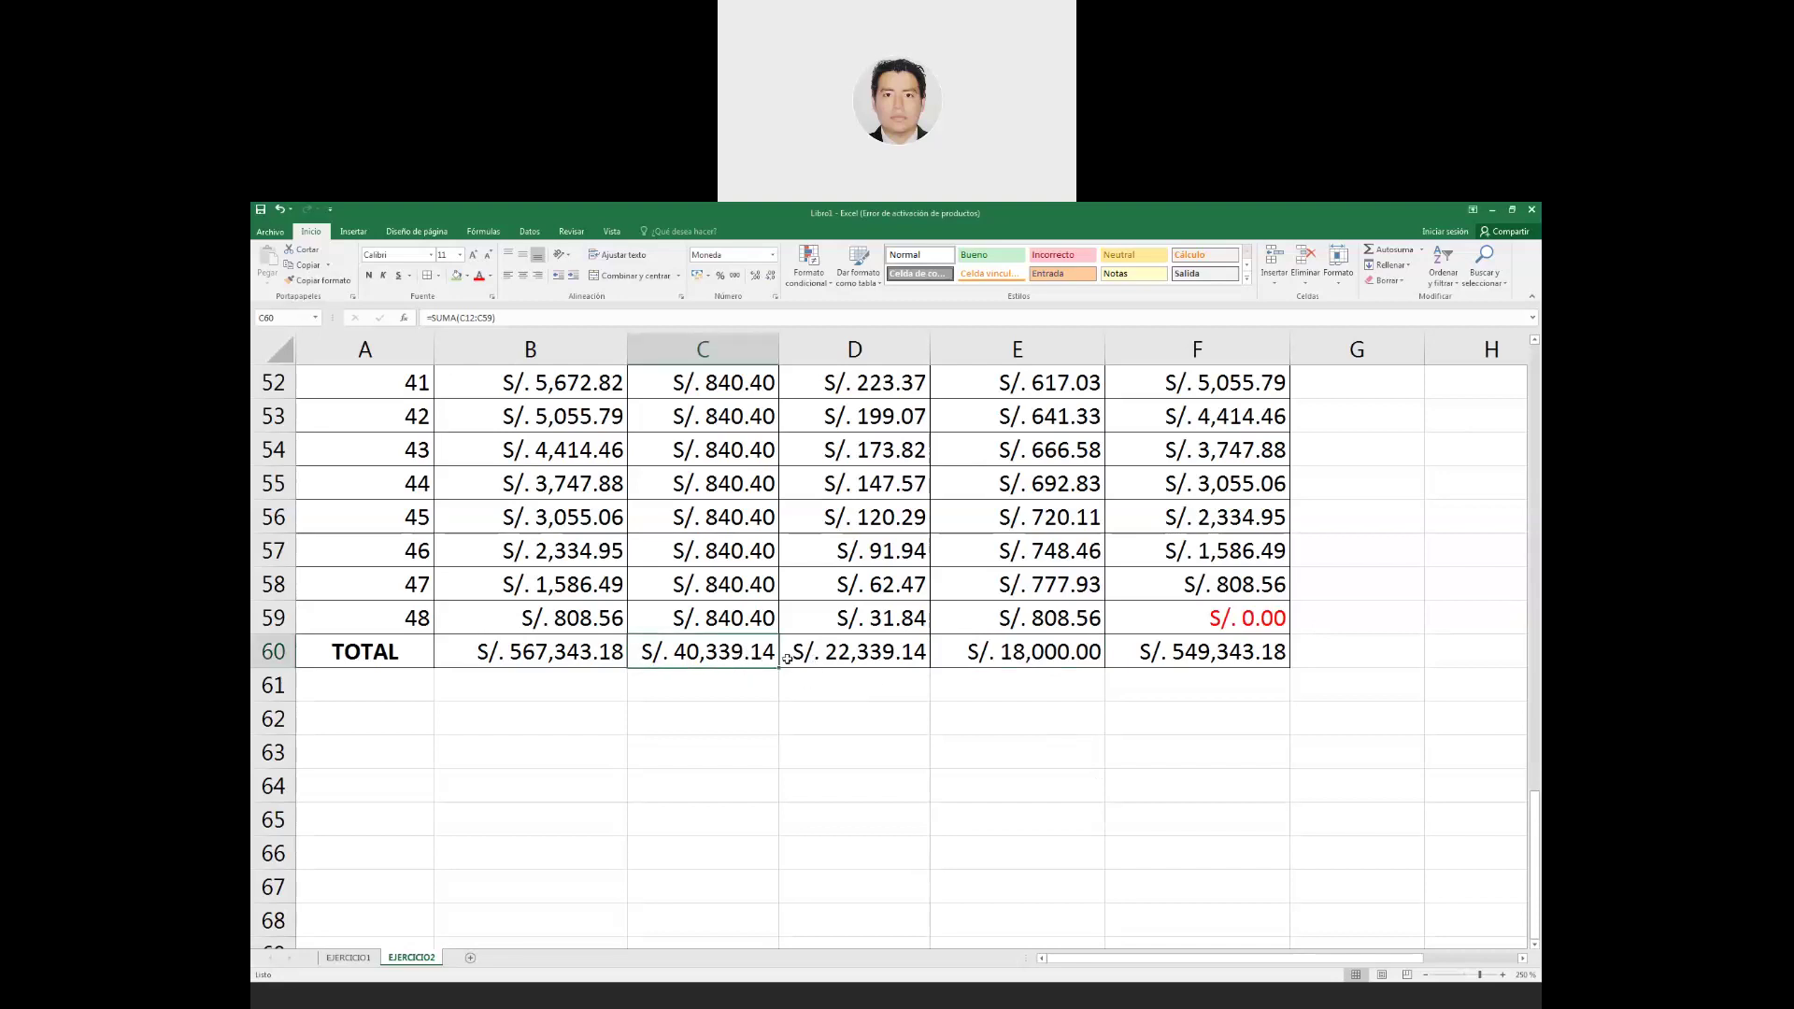
{"action": "left_click", "coordinate": [1007, 654]}
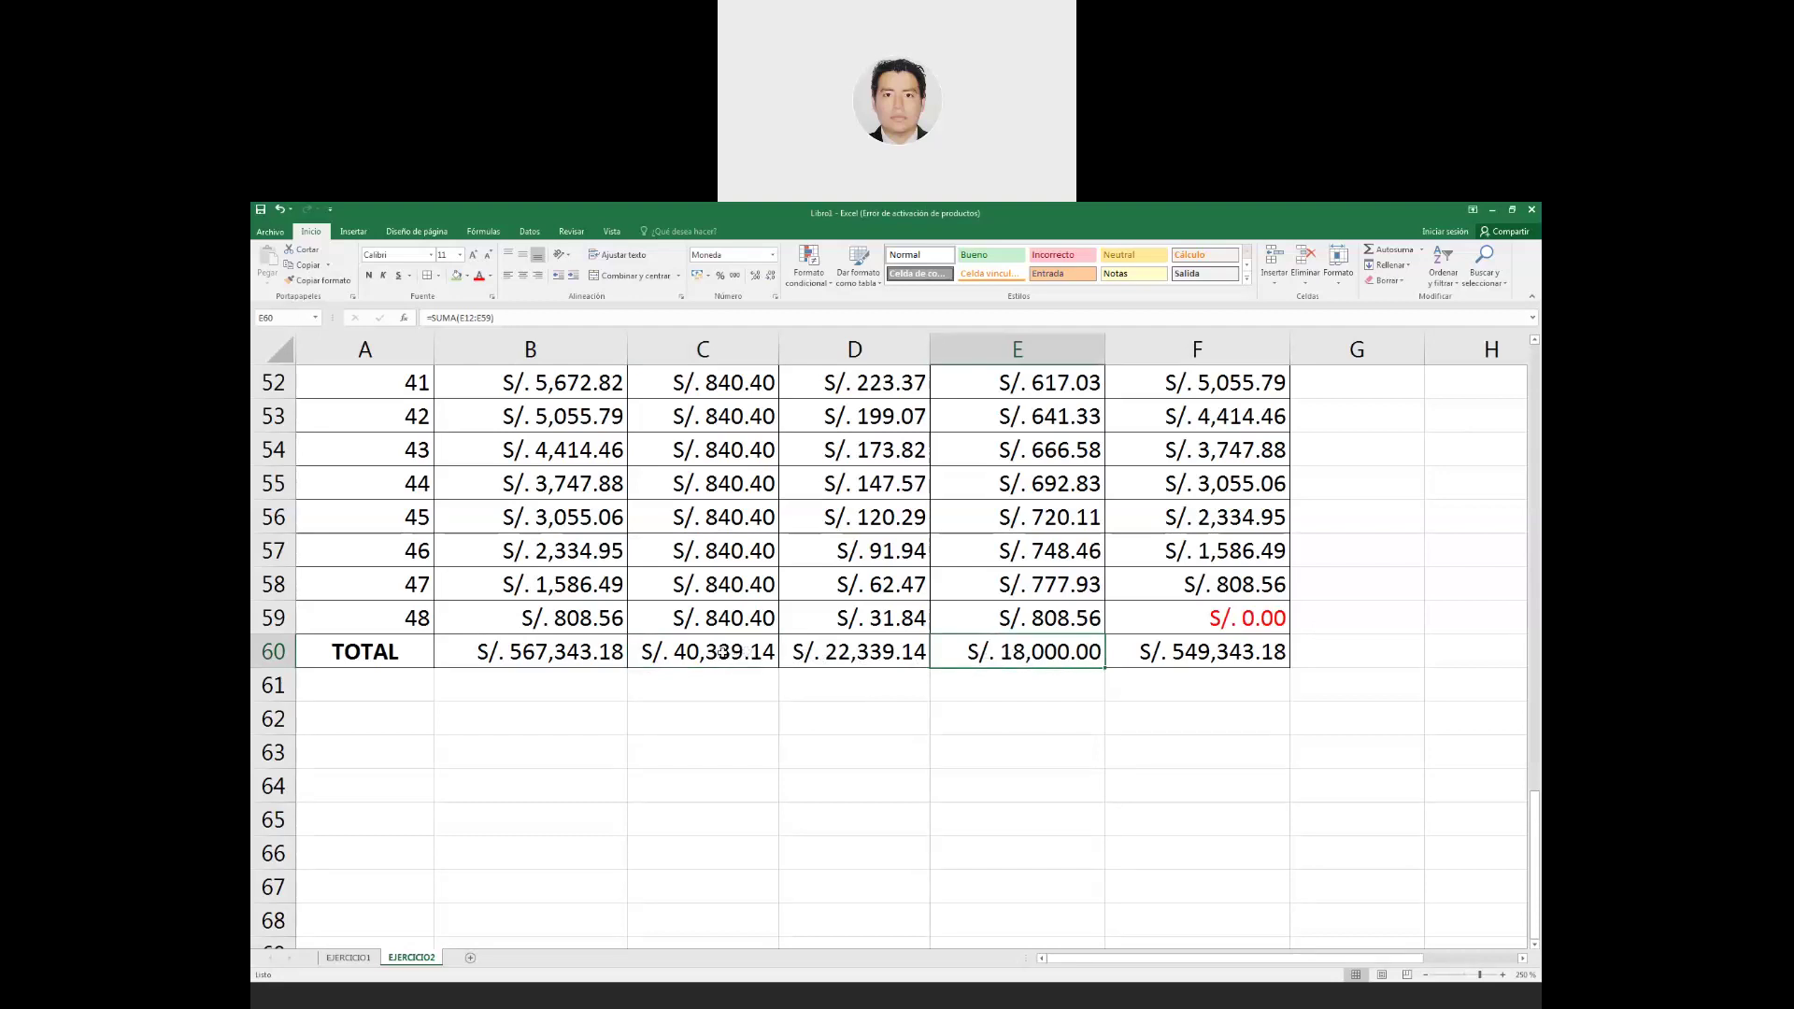
{"action": "left_click", "coordinate": [730, 653]}
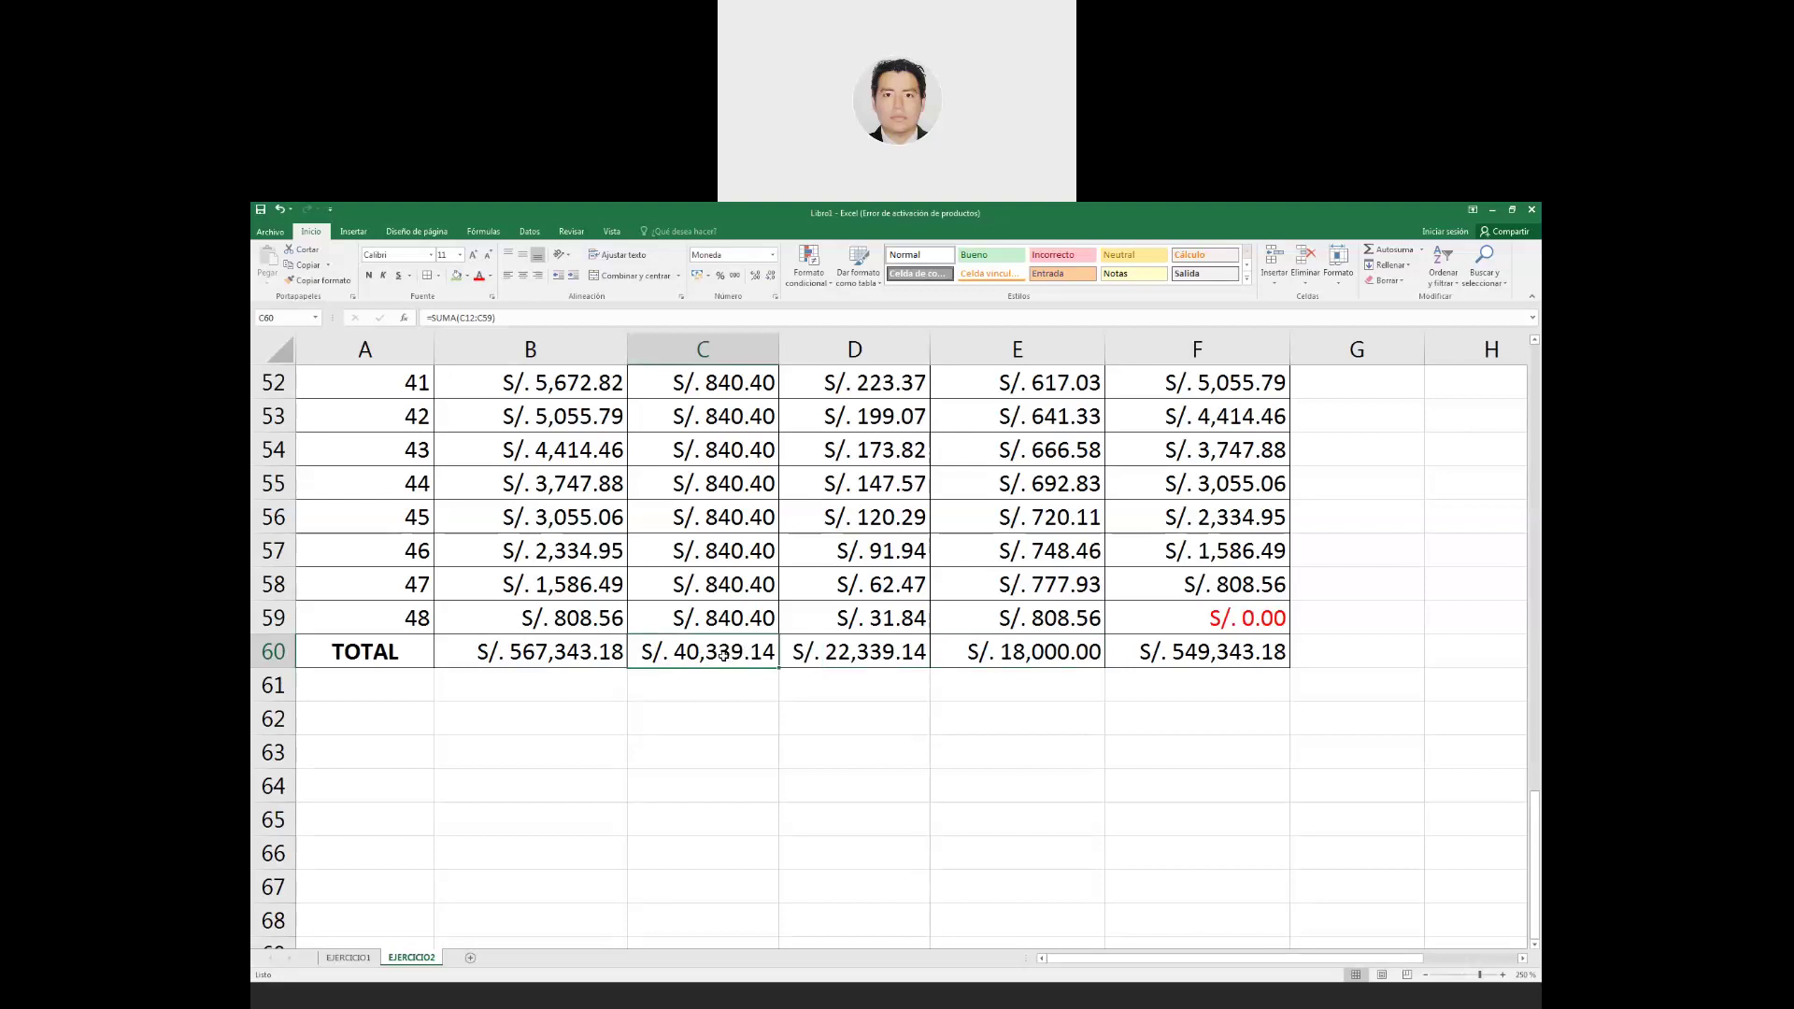
{"action": "scroll", "coordinate": [775, 649], "scroll_direction": "up", "scroll_amount": 2}
{"action": "scroll", "coordinate": [822, 659], "scroll_direction": "up", "scroll_amount": 5}
{"action": "scroll", "coordinate": [877, 670], "scroll_direction": "up", "scroll_amount": 3}
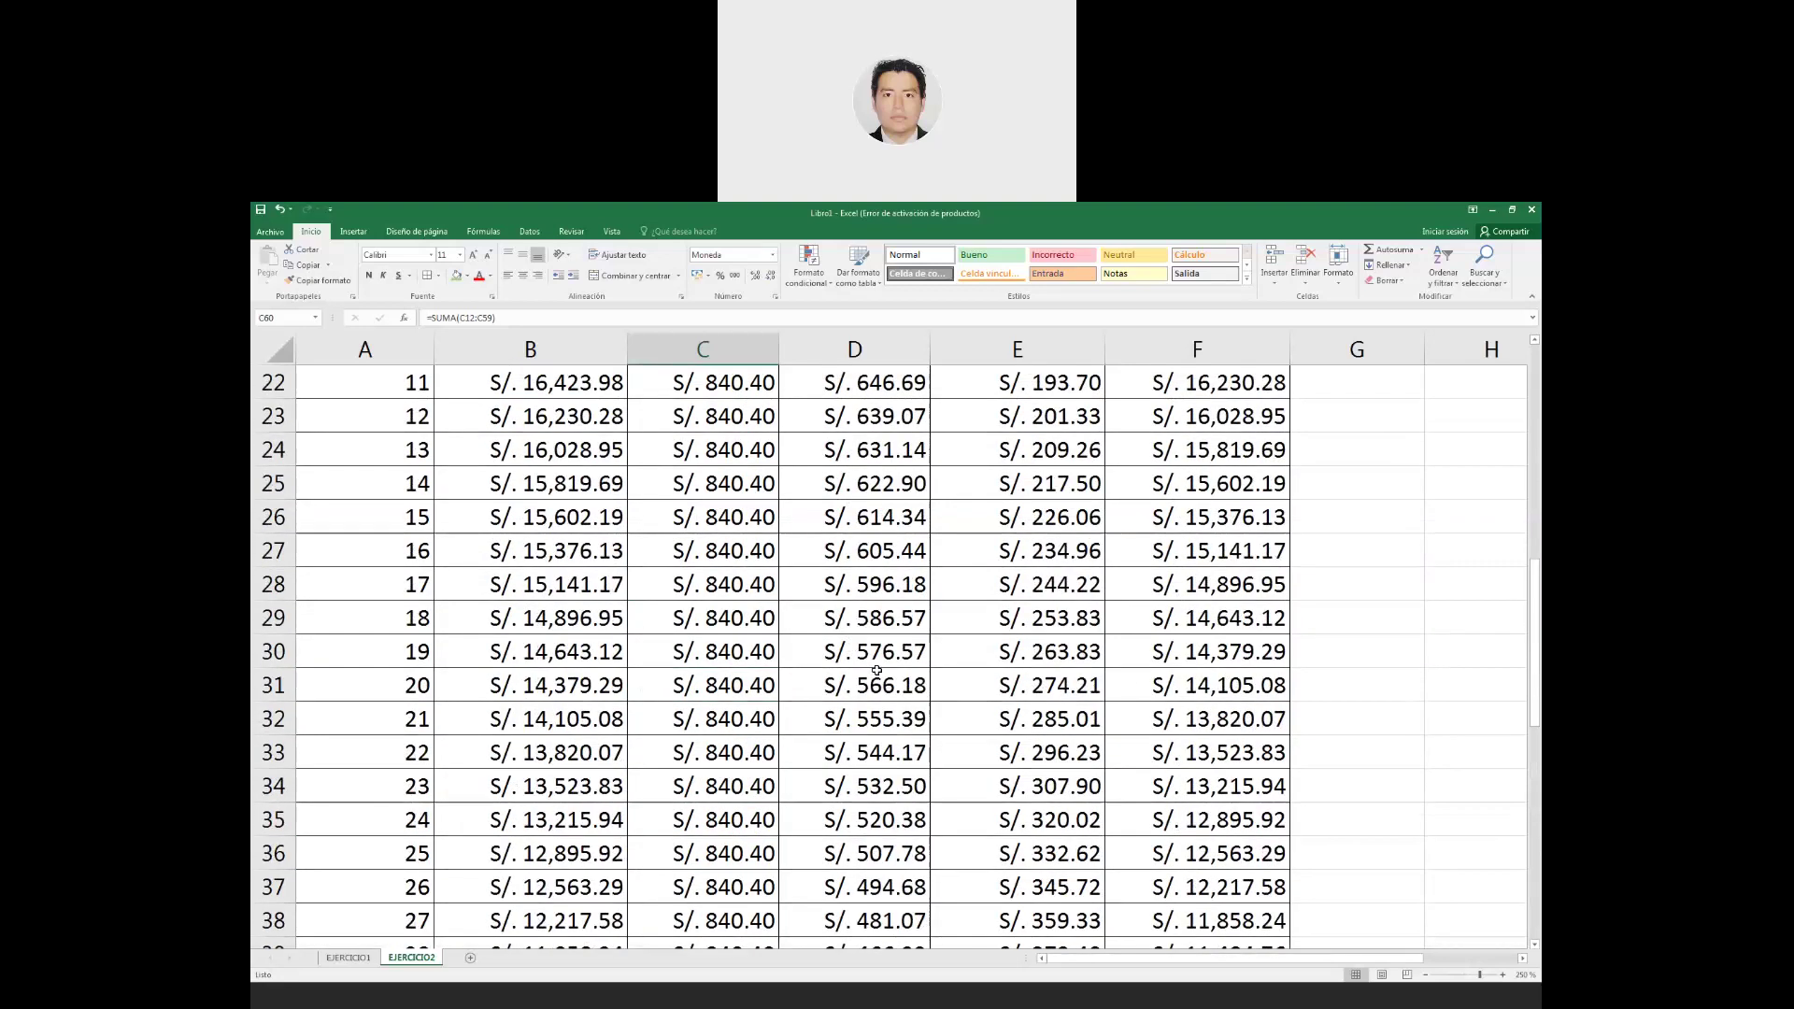
{"action": "scroll", "coordinate": [877, 670], "scroll_direction": "up", "scroll_amount": 7}
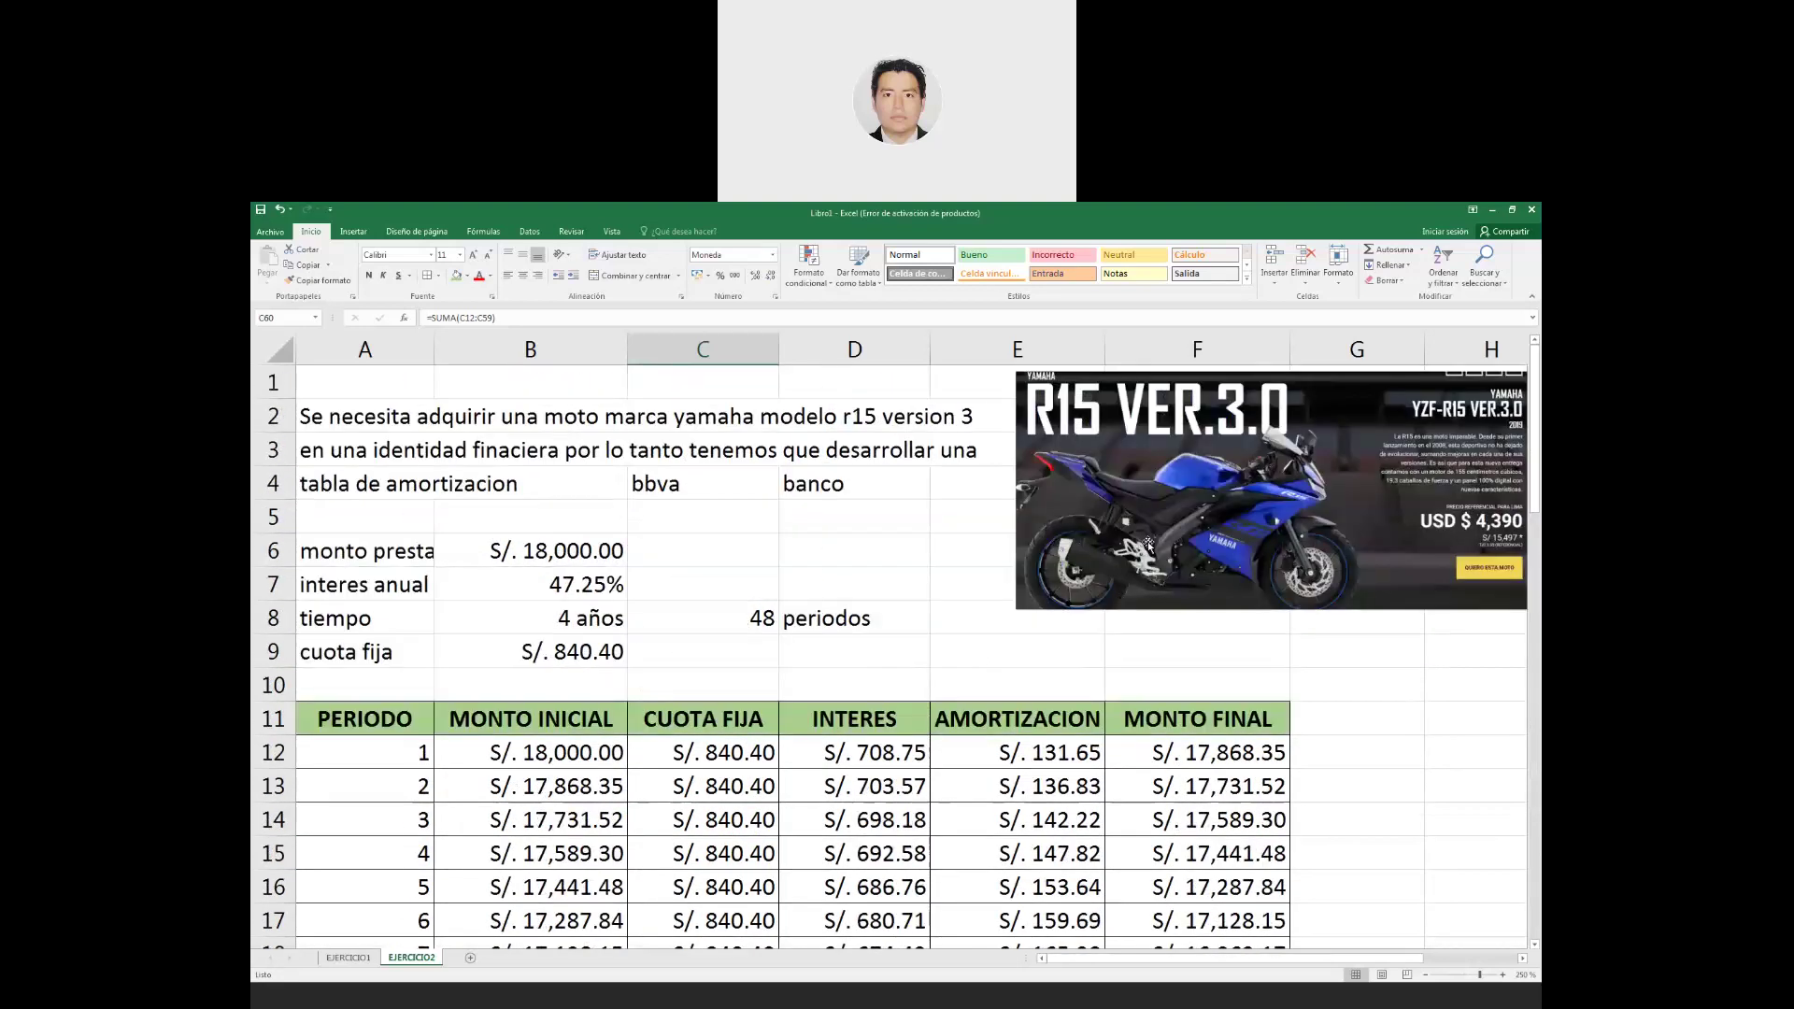
Shrink the motorcycle picture from its lower-left corner.
{"action": "left_click", "coordinate": [1038, 587]}
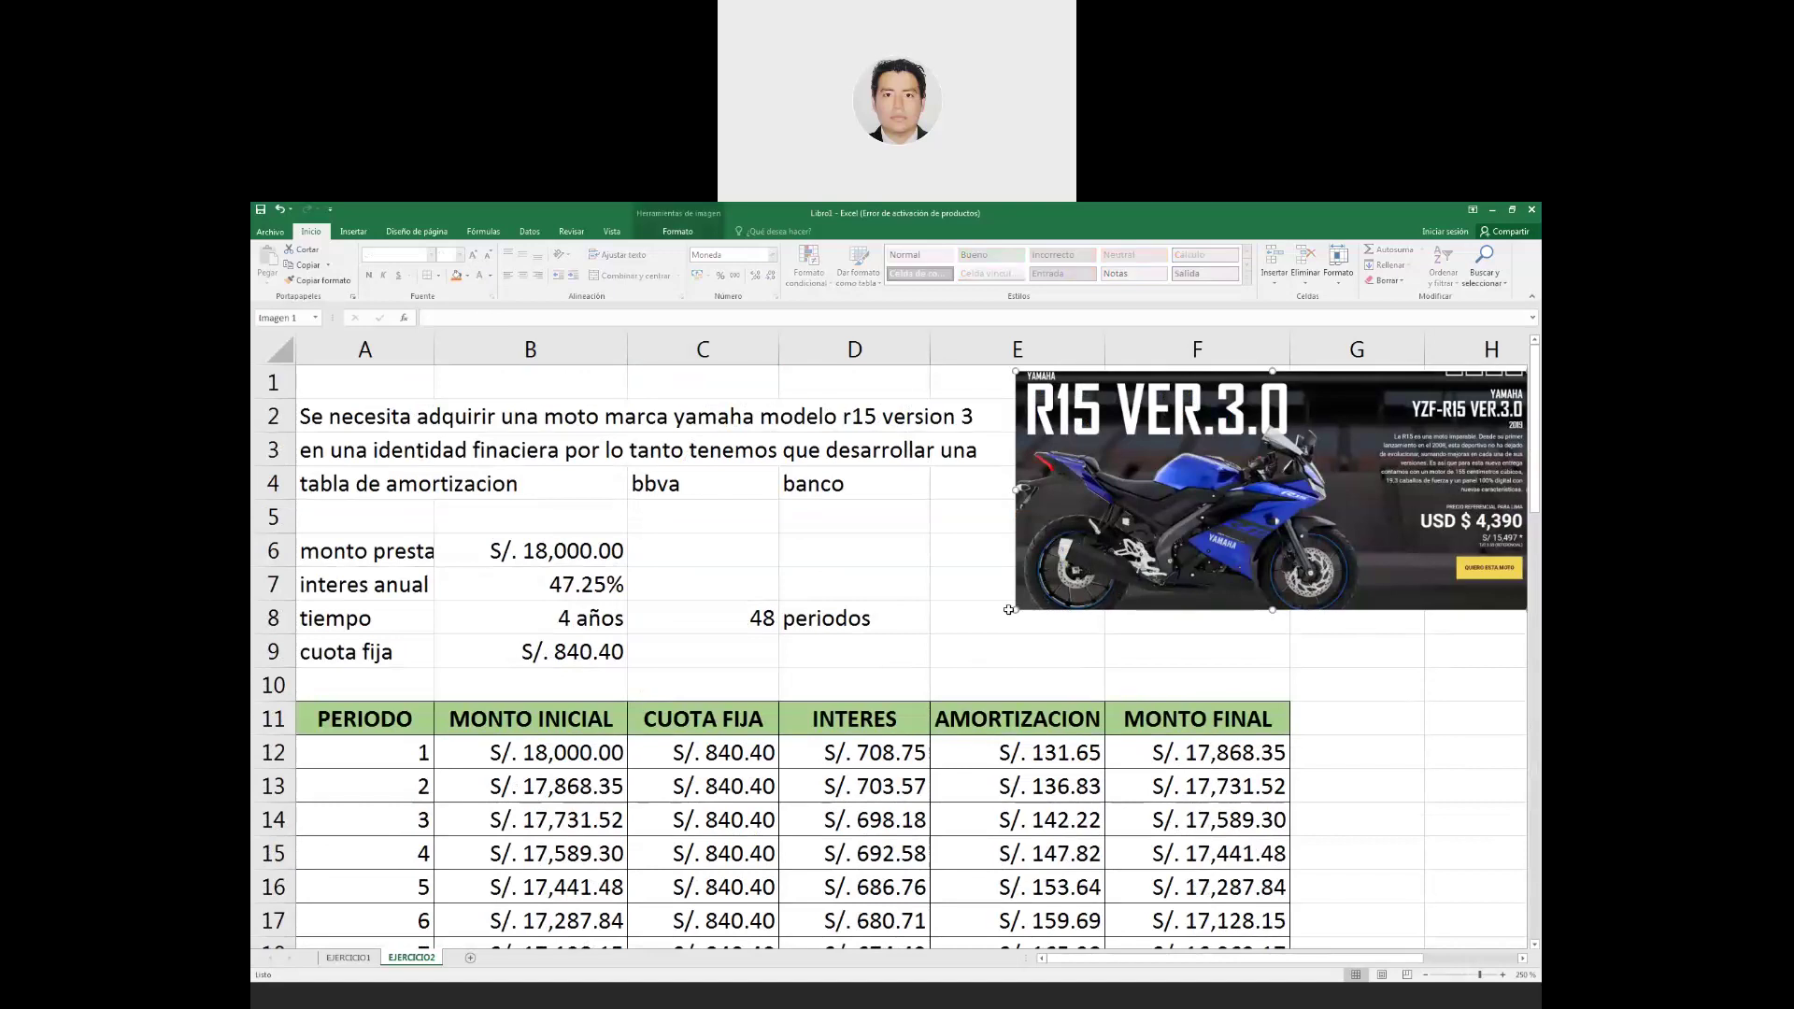
{"action": "left_click_drag", "start_coordinate": [1017, 609], "coordinate": [1118, 571]}
{"action": "left_click", "coordinate": [1026, 606]}
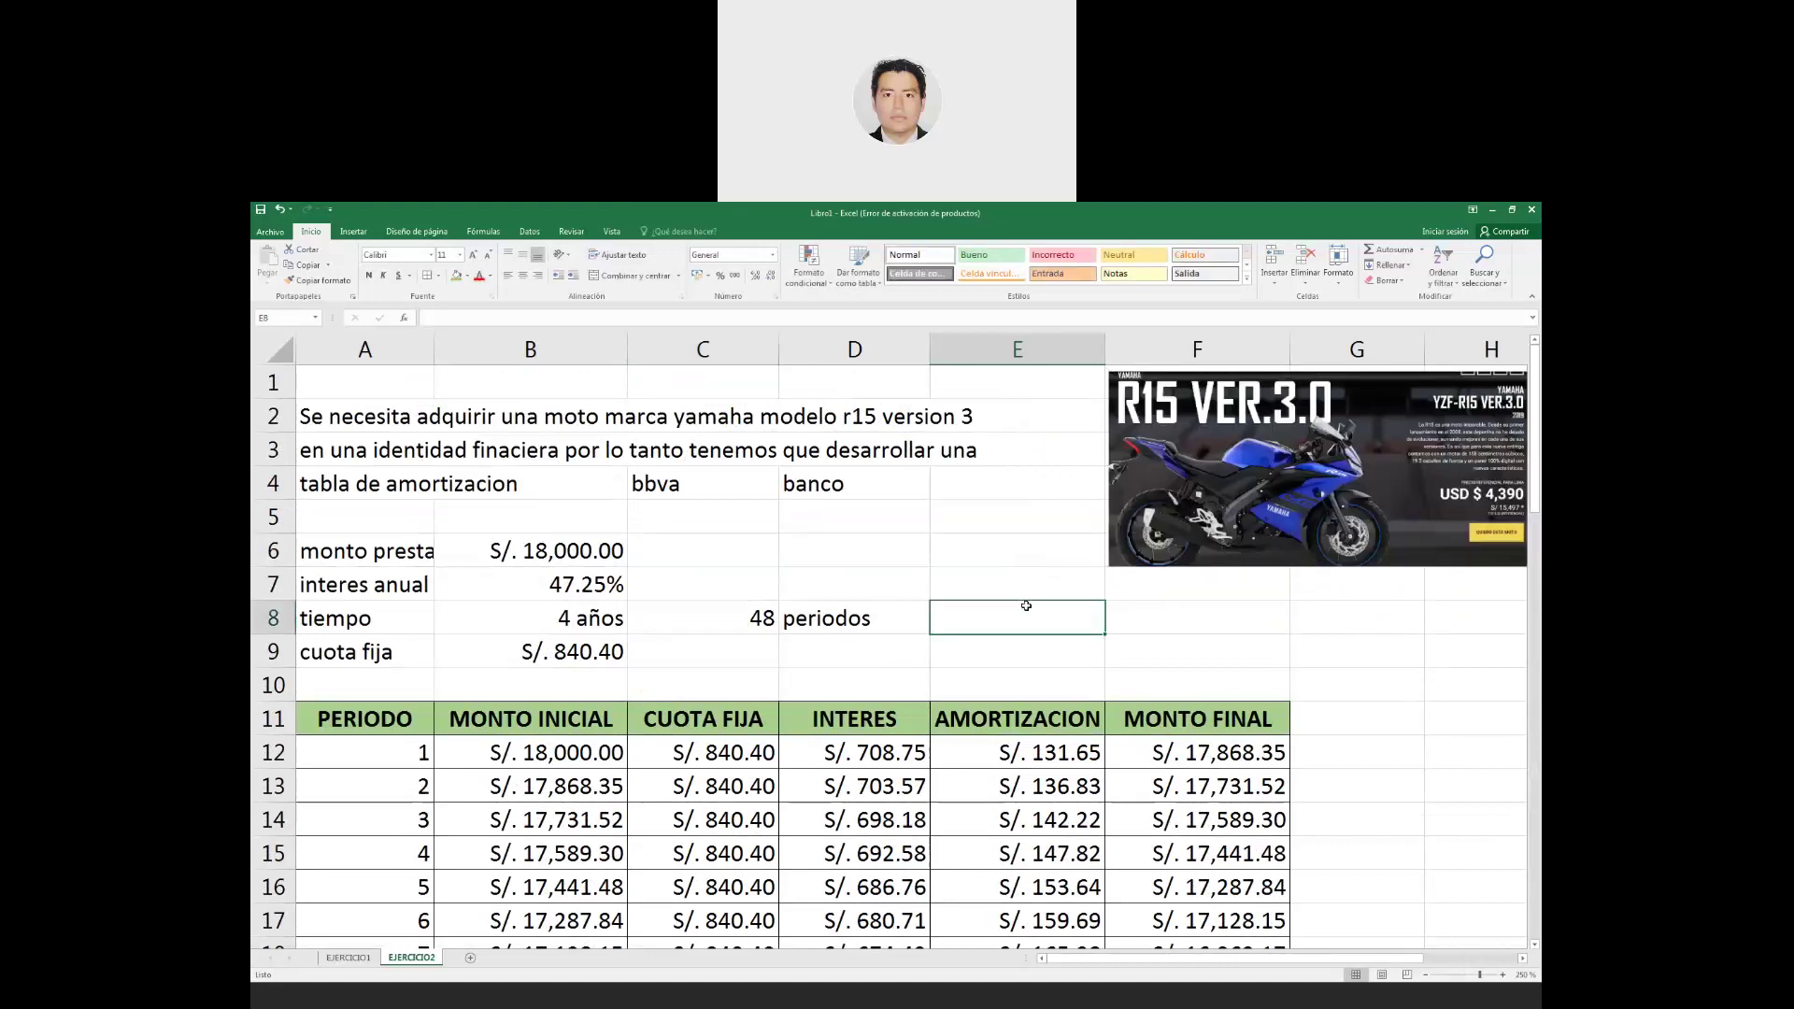
Enter the labels PERIODO, INTERES, AMORTIZACION and CUOTA FIJA in E7:E10.
{"action": "left_click", "coordinate": [999, 592]}
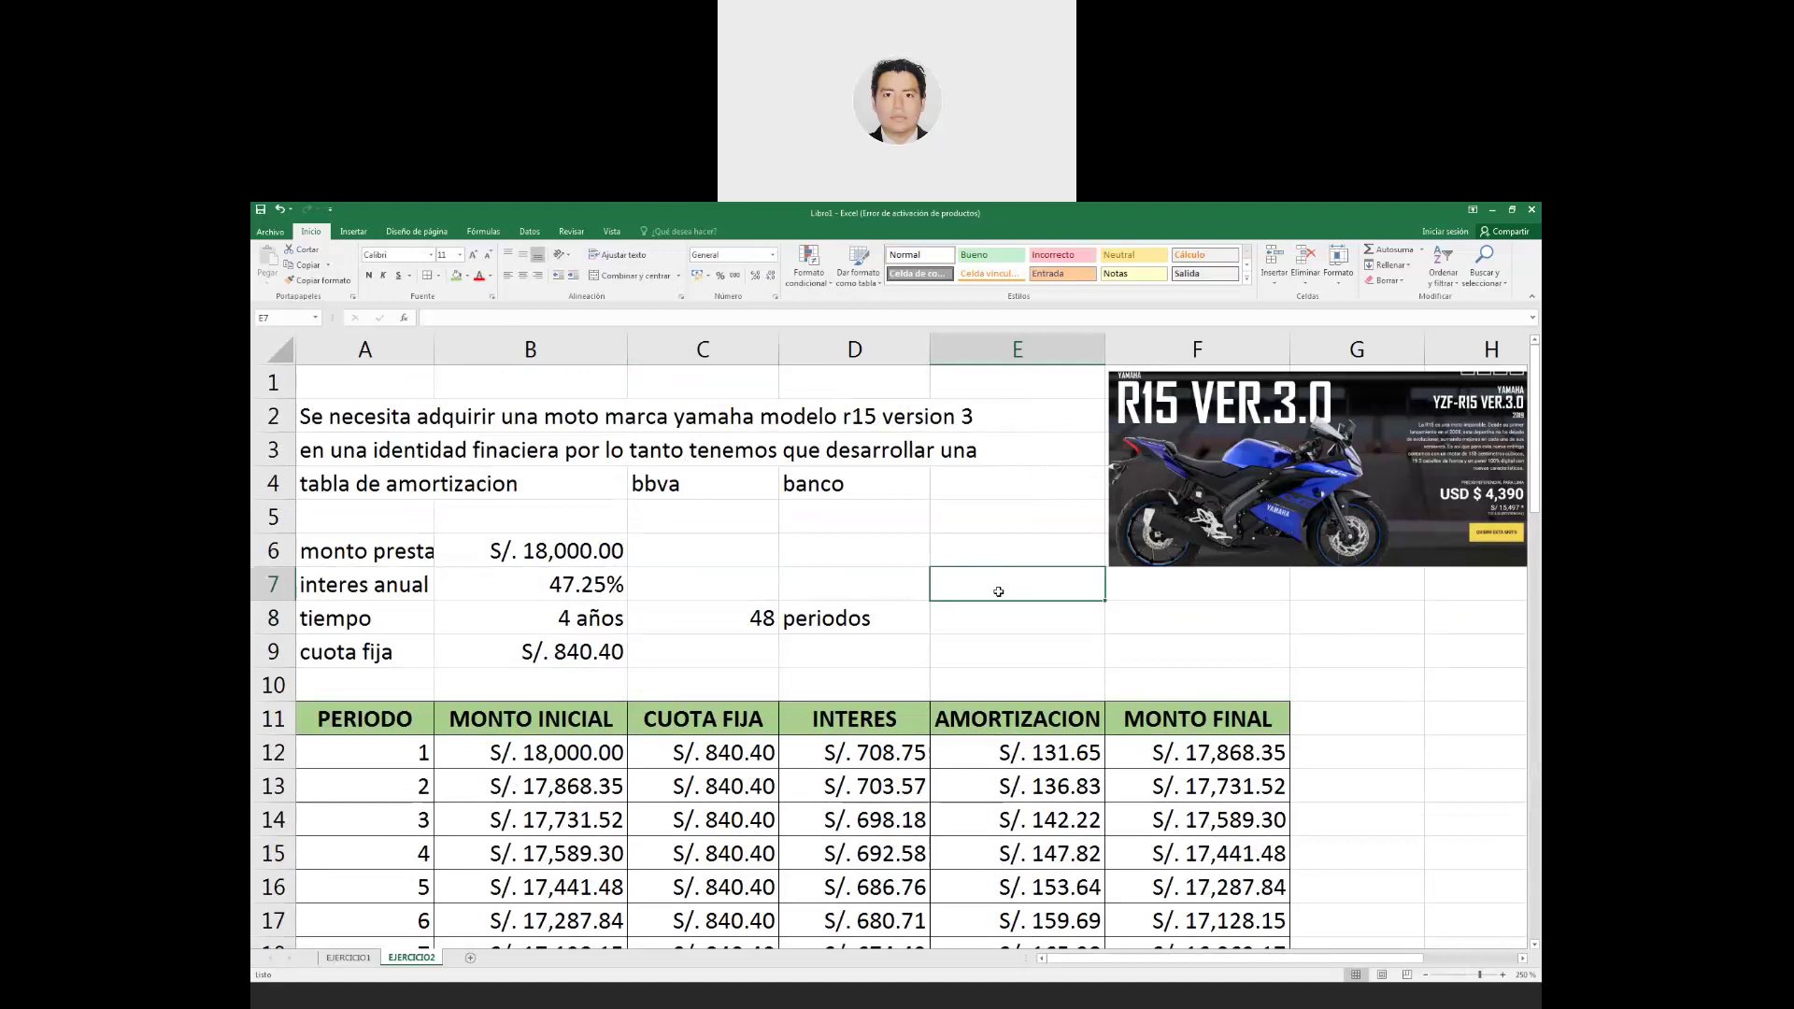
{"action": "type", "text": "PERIODO"}
{"action": "key", "text": "Return"}
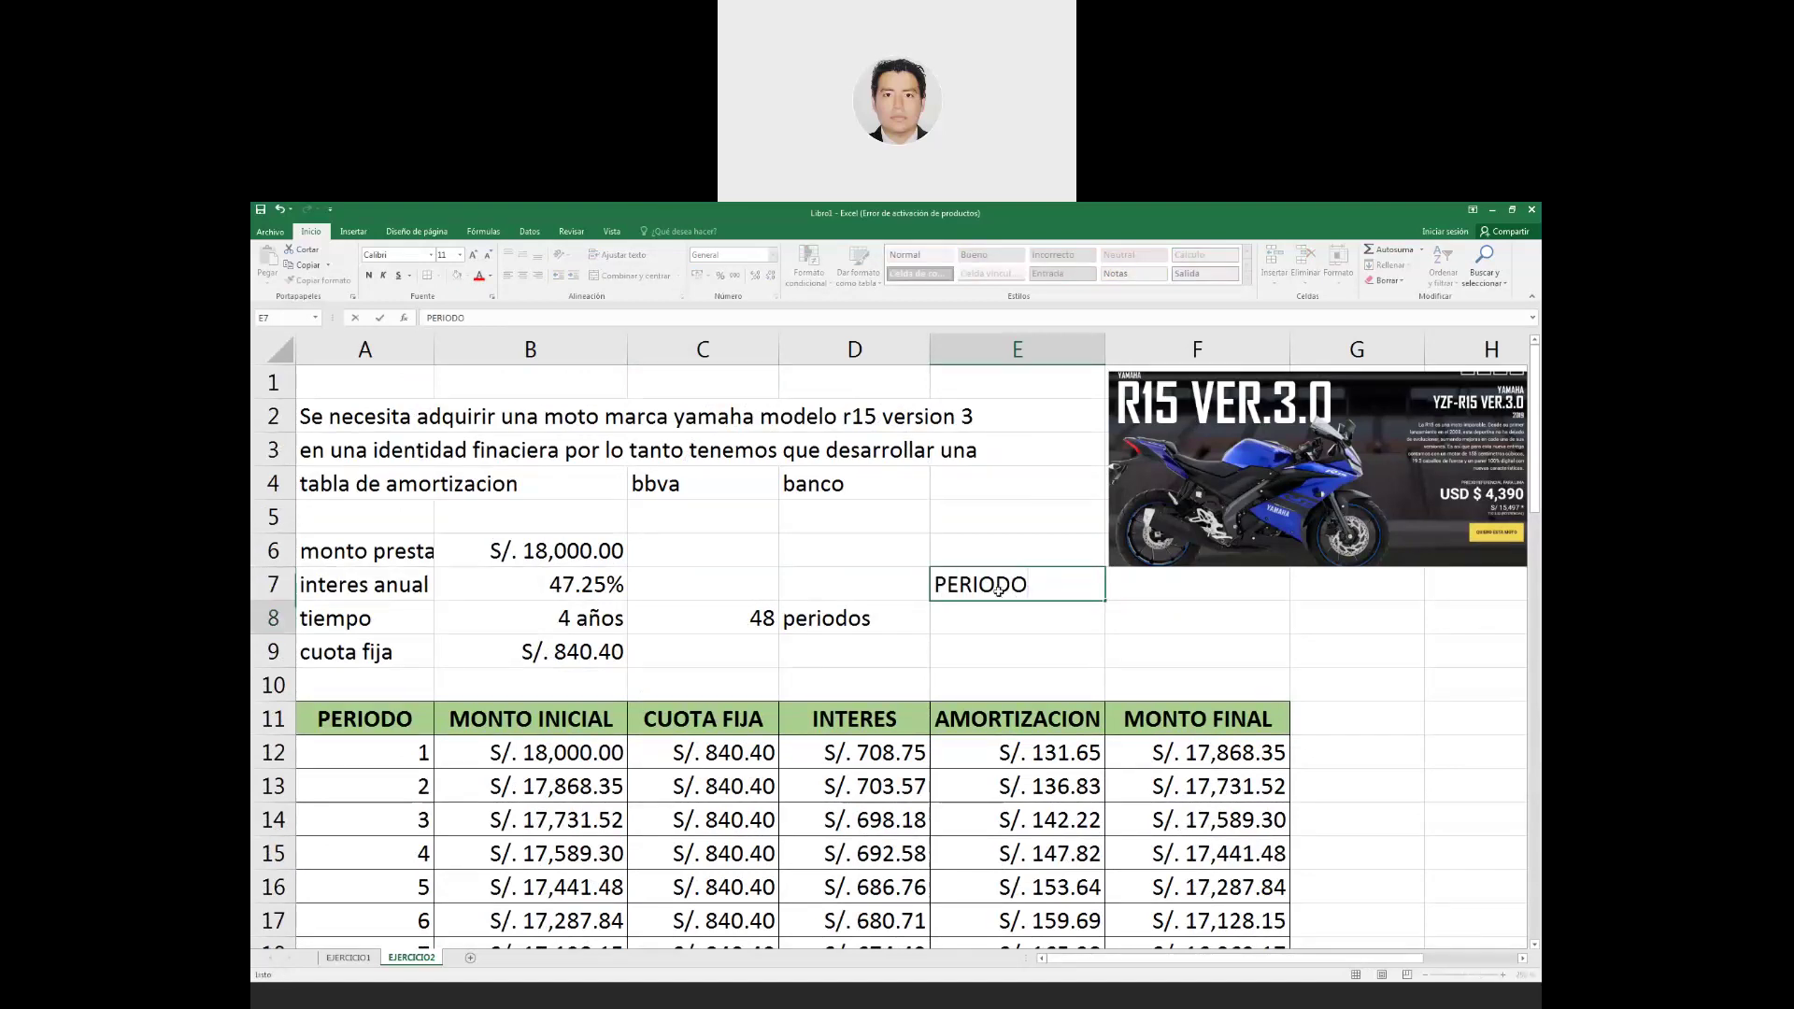
{"action": "type", "text": "INTER"}
{"action": "type", "text": "ES"}
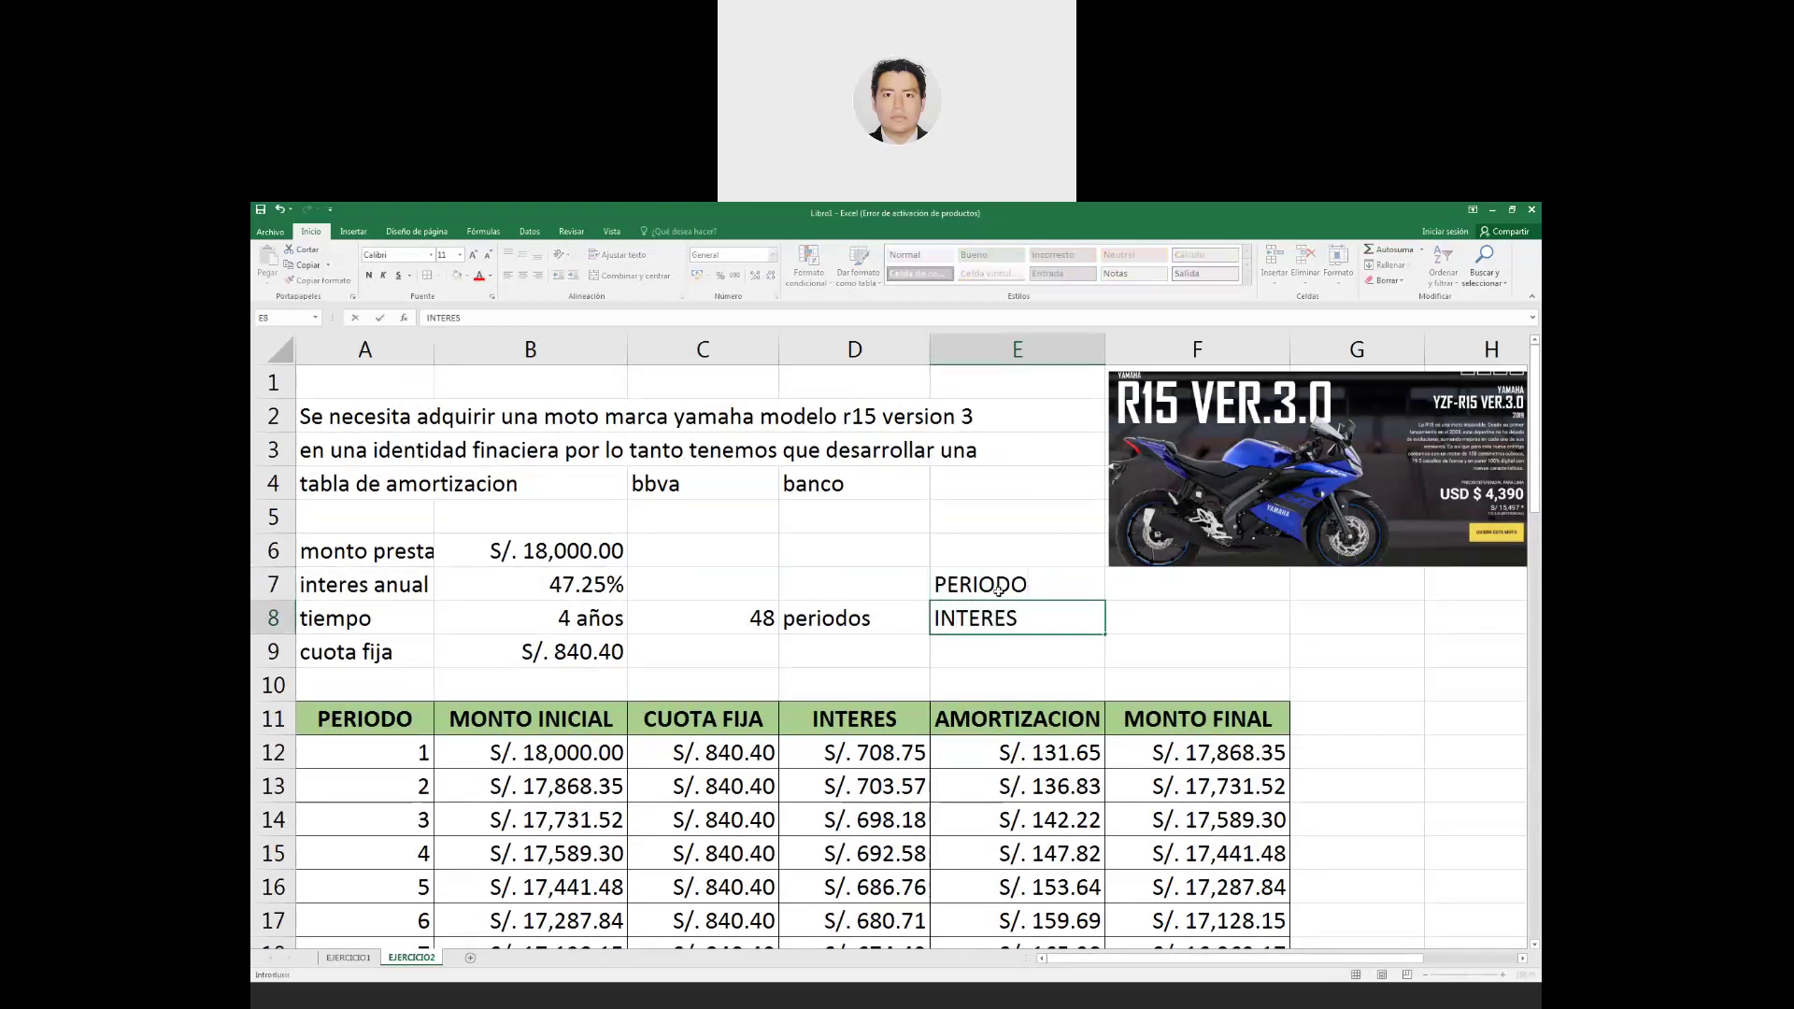
{"action": "key", "text": "Return"}
{"action": "type", "text": "AMORTIZACION"}
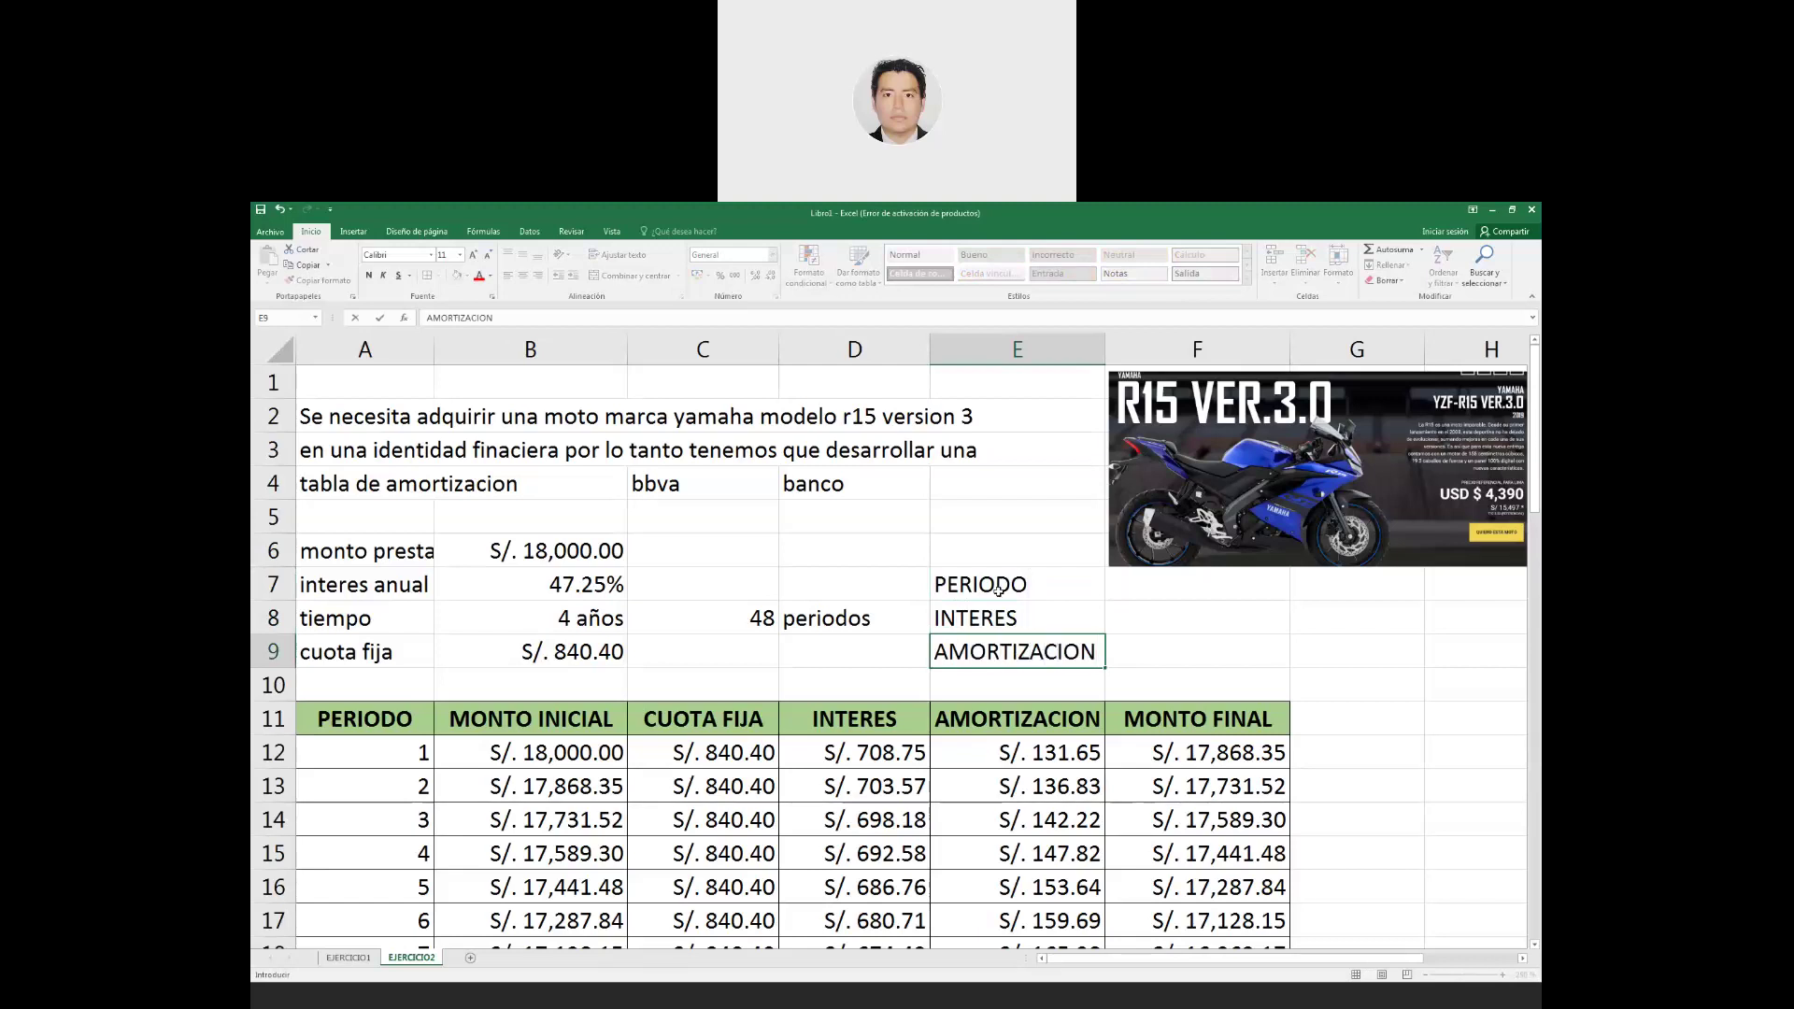
{"action": "key", "text": "Return"}
{"action": "type", "text": "CUOTA FIJA"}
{"action": "key", "text": "Return"}
Move to cell F7 beside PERIODO and reselect the motorcycle picture.
{"action": "key", "text": "Right"}
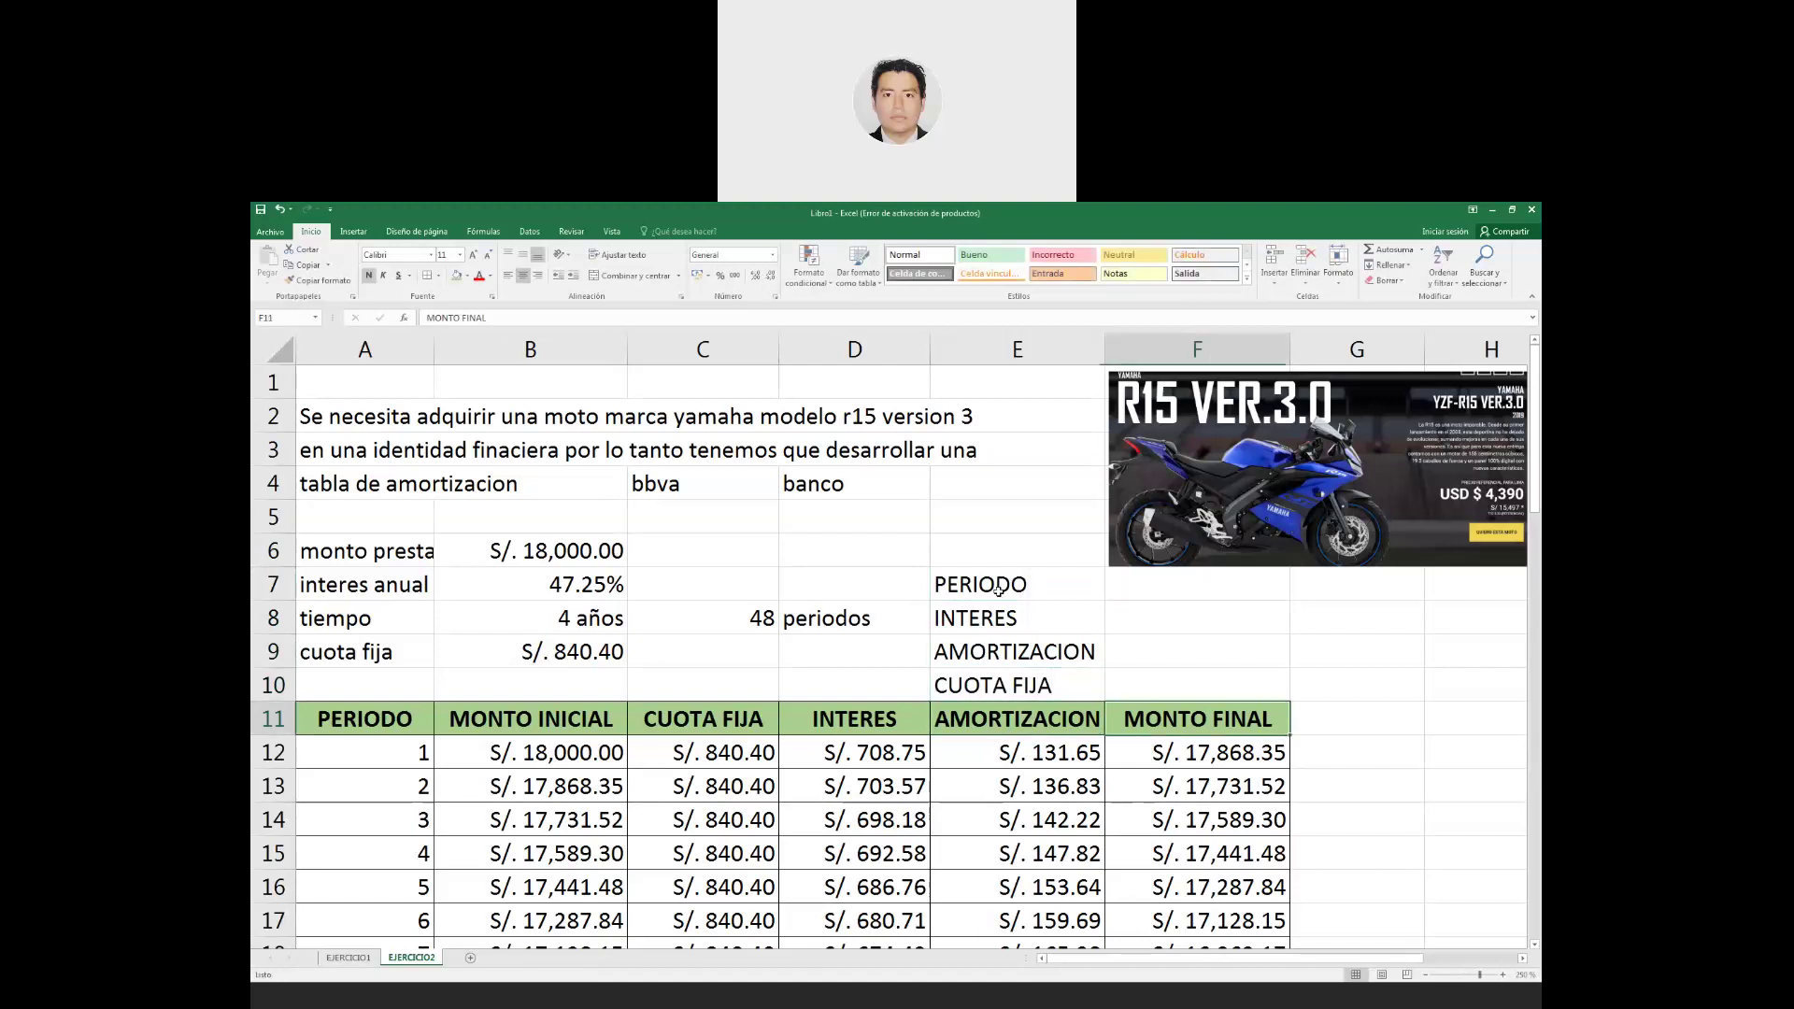
{"action": "key", "text": "Right"}
{"action": "key", "text": "Up"}
{"action": "key", "text": "Up"}
{"action": "key", "text": "Up"}
{"action": "key", "text": "Up"}
{"action": "key", "text": "Left"}
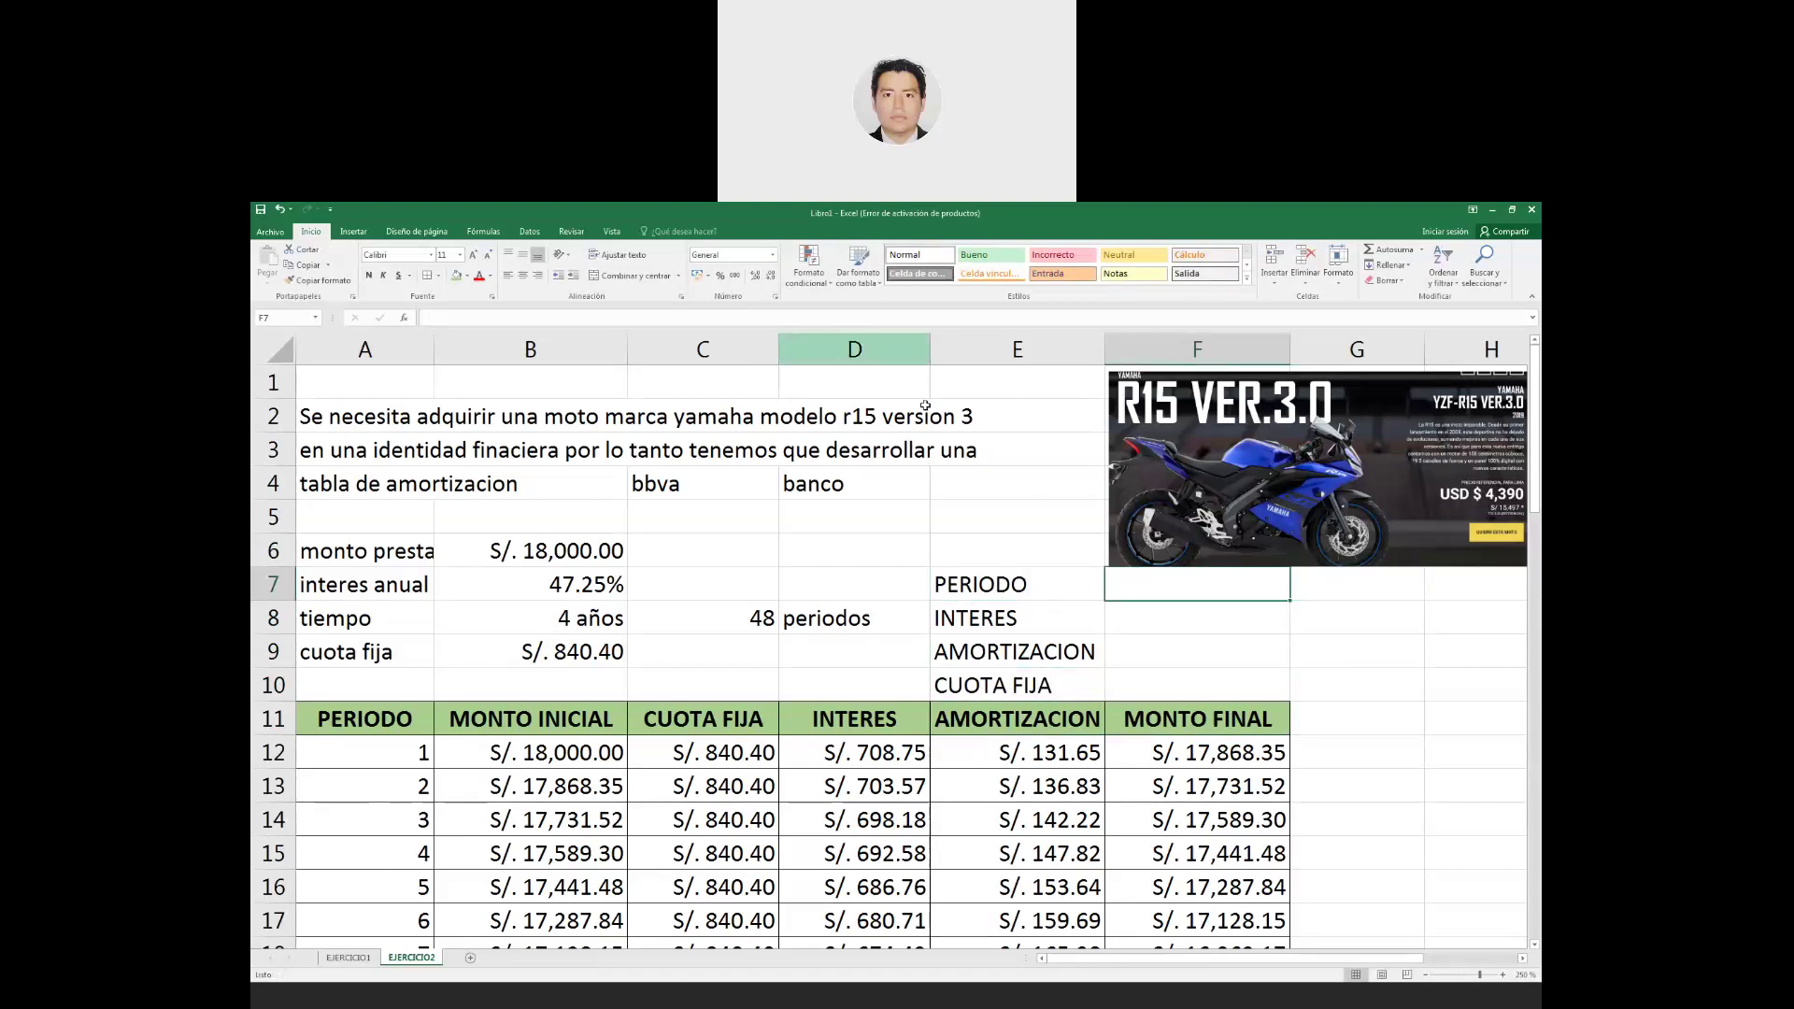
{"action": "left_click", "coordinate": [1157, 530]}
Add list data validation to F7 using source =$A$12:$A$59.
{"action": "left_click", "coordinate": [1126, 589]}
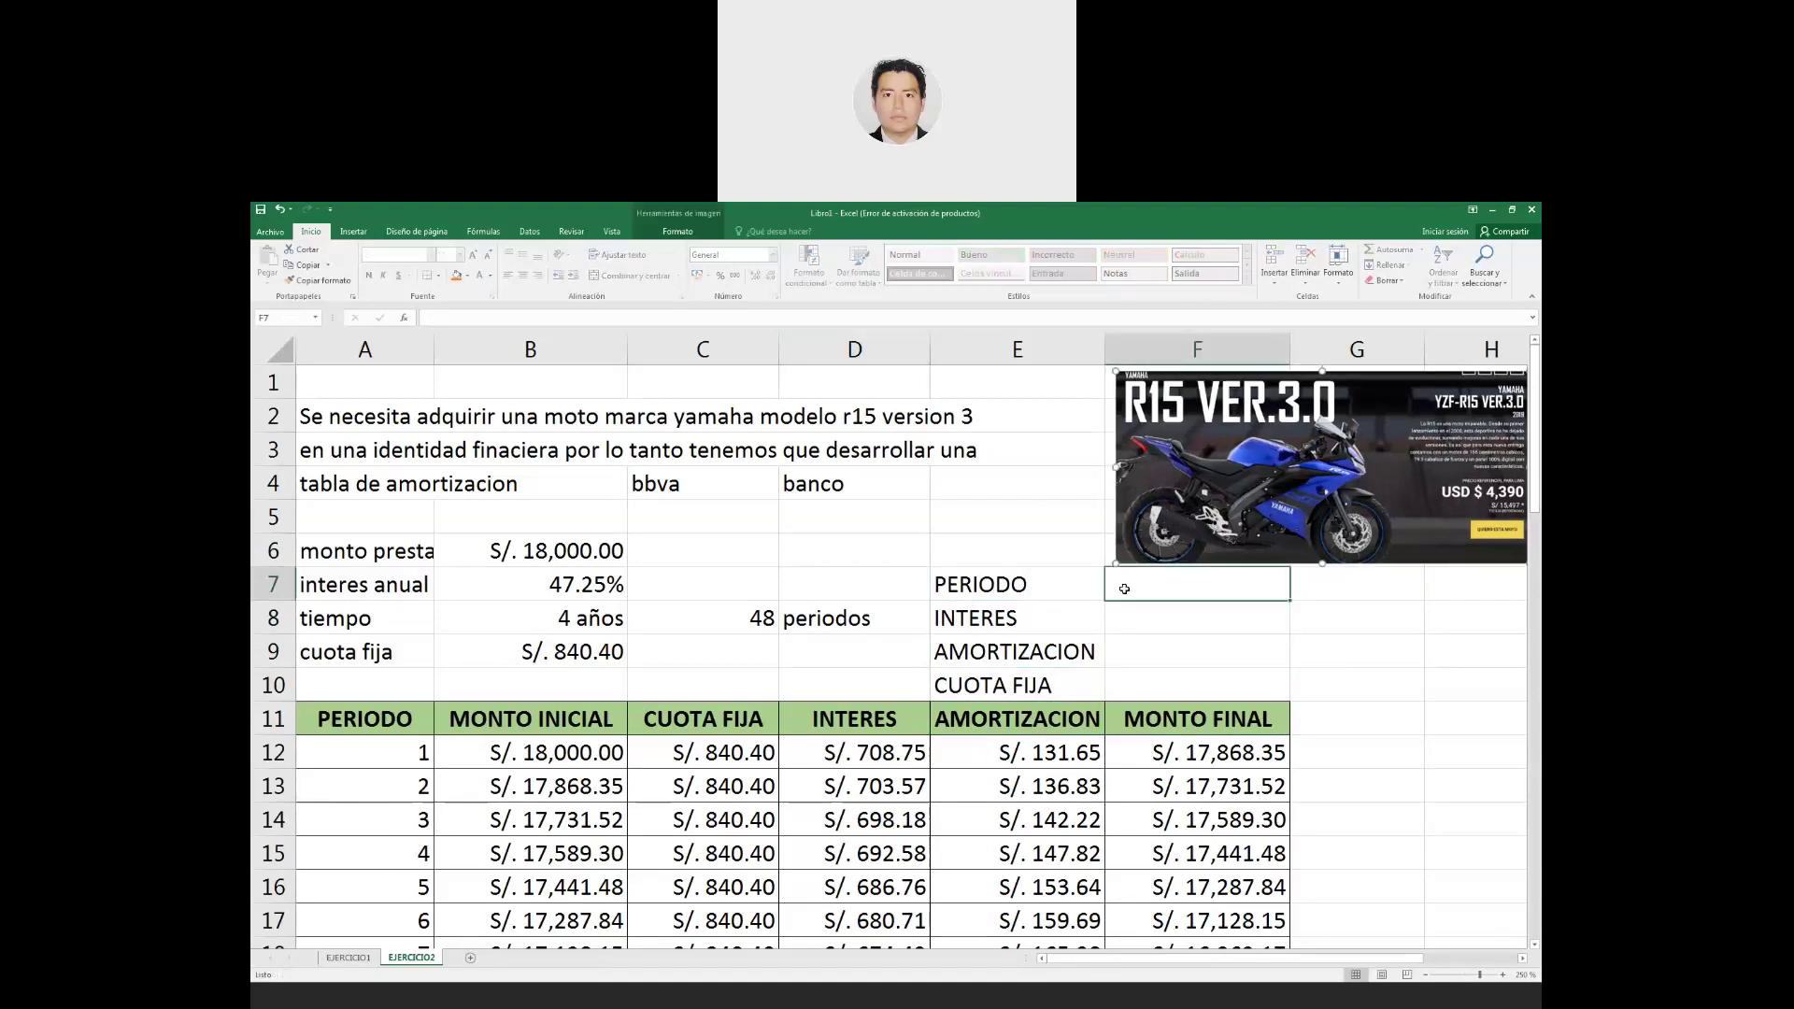
{"action": "left_click", "coordinate": [529, 231]}
{"action": "left_click", "coordinate": [1005, 277]}
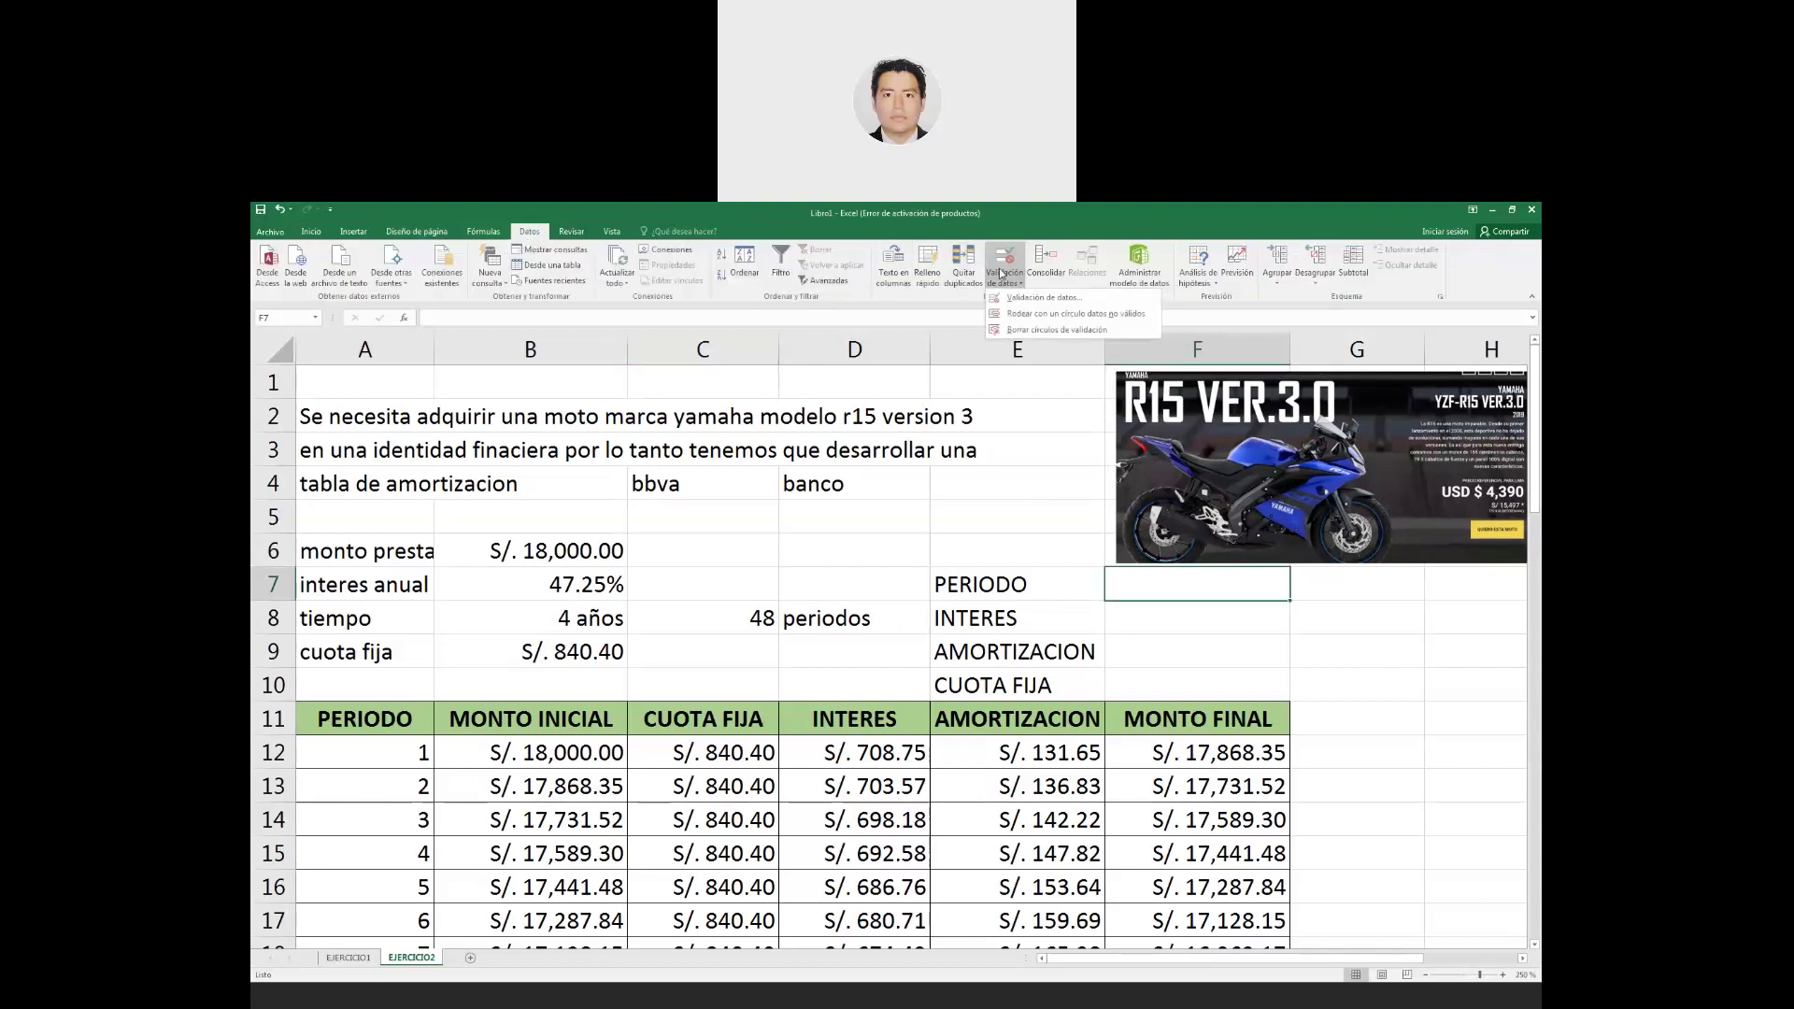
{"action": "left_click", "coordinate": [1028, 299]}
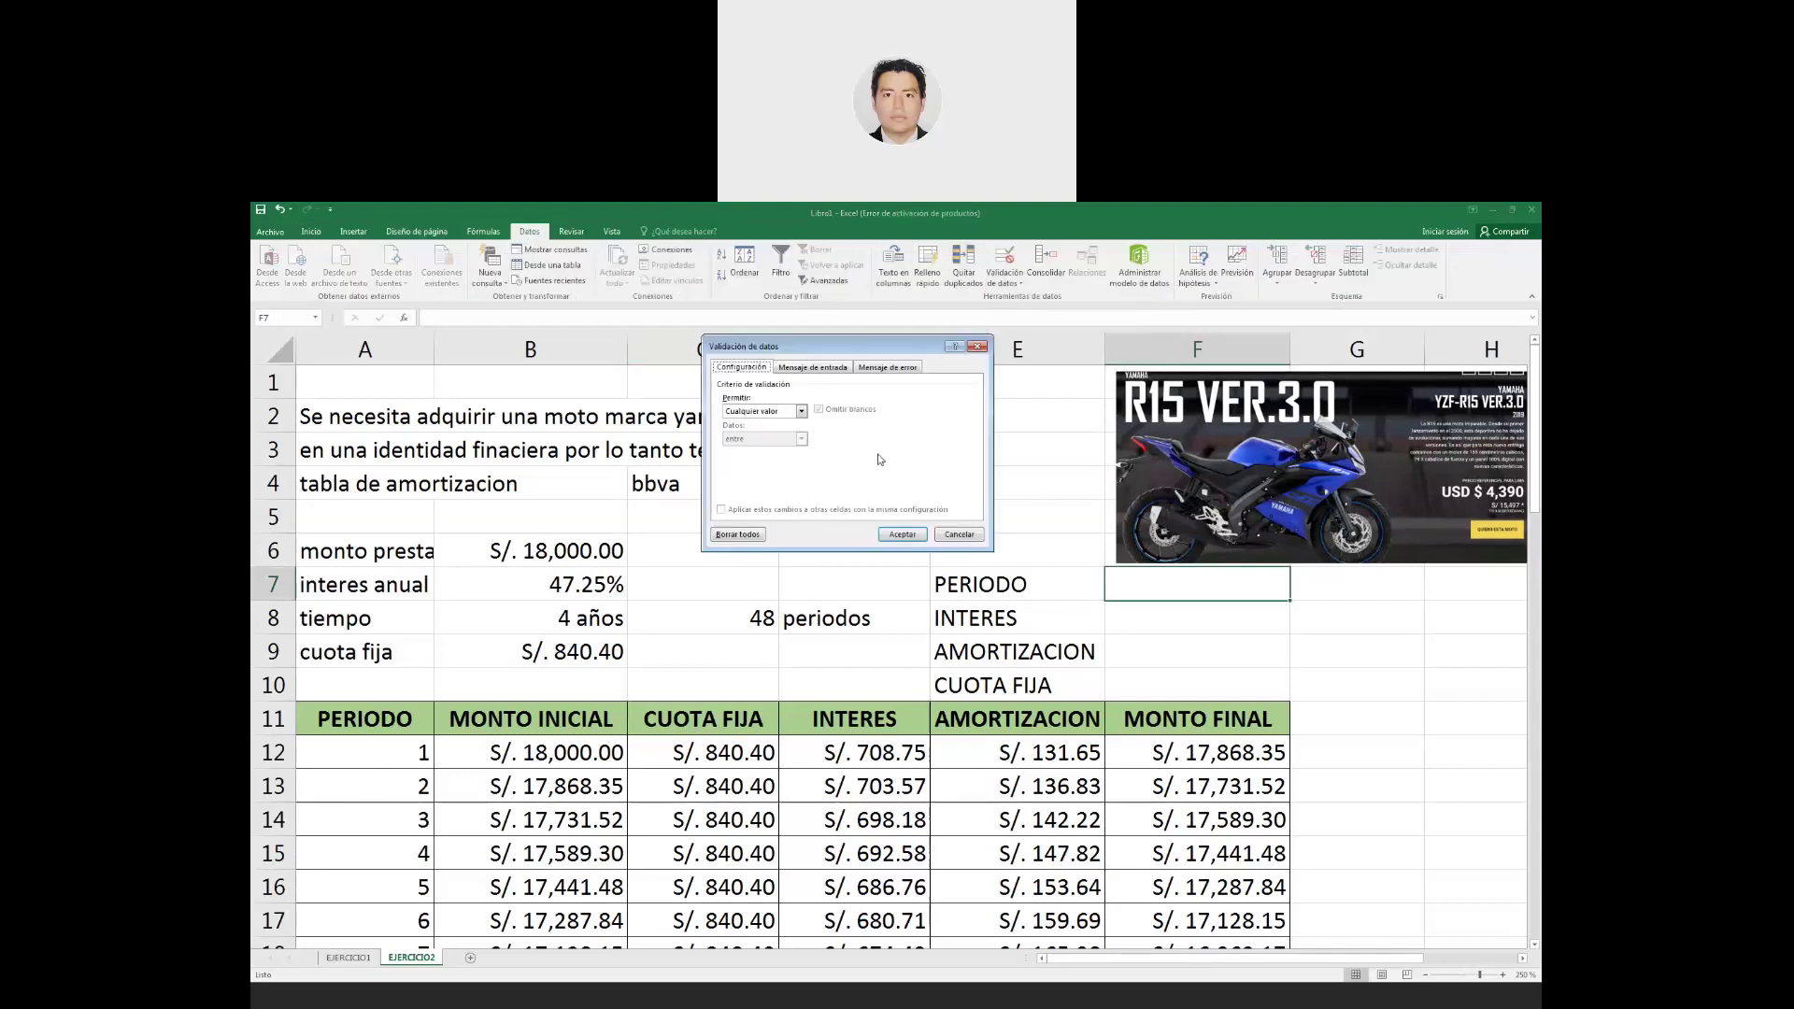
{"action": "left_click", "coordinate": [801, 411]}
{"action": "left_click", "coordinate": [774, 455]}
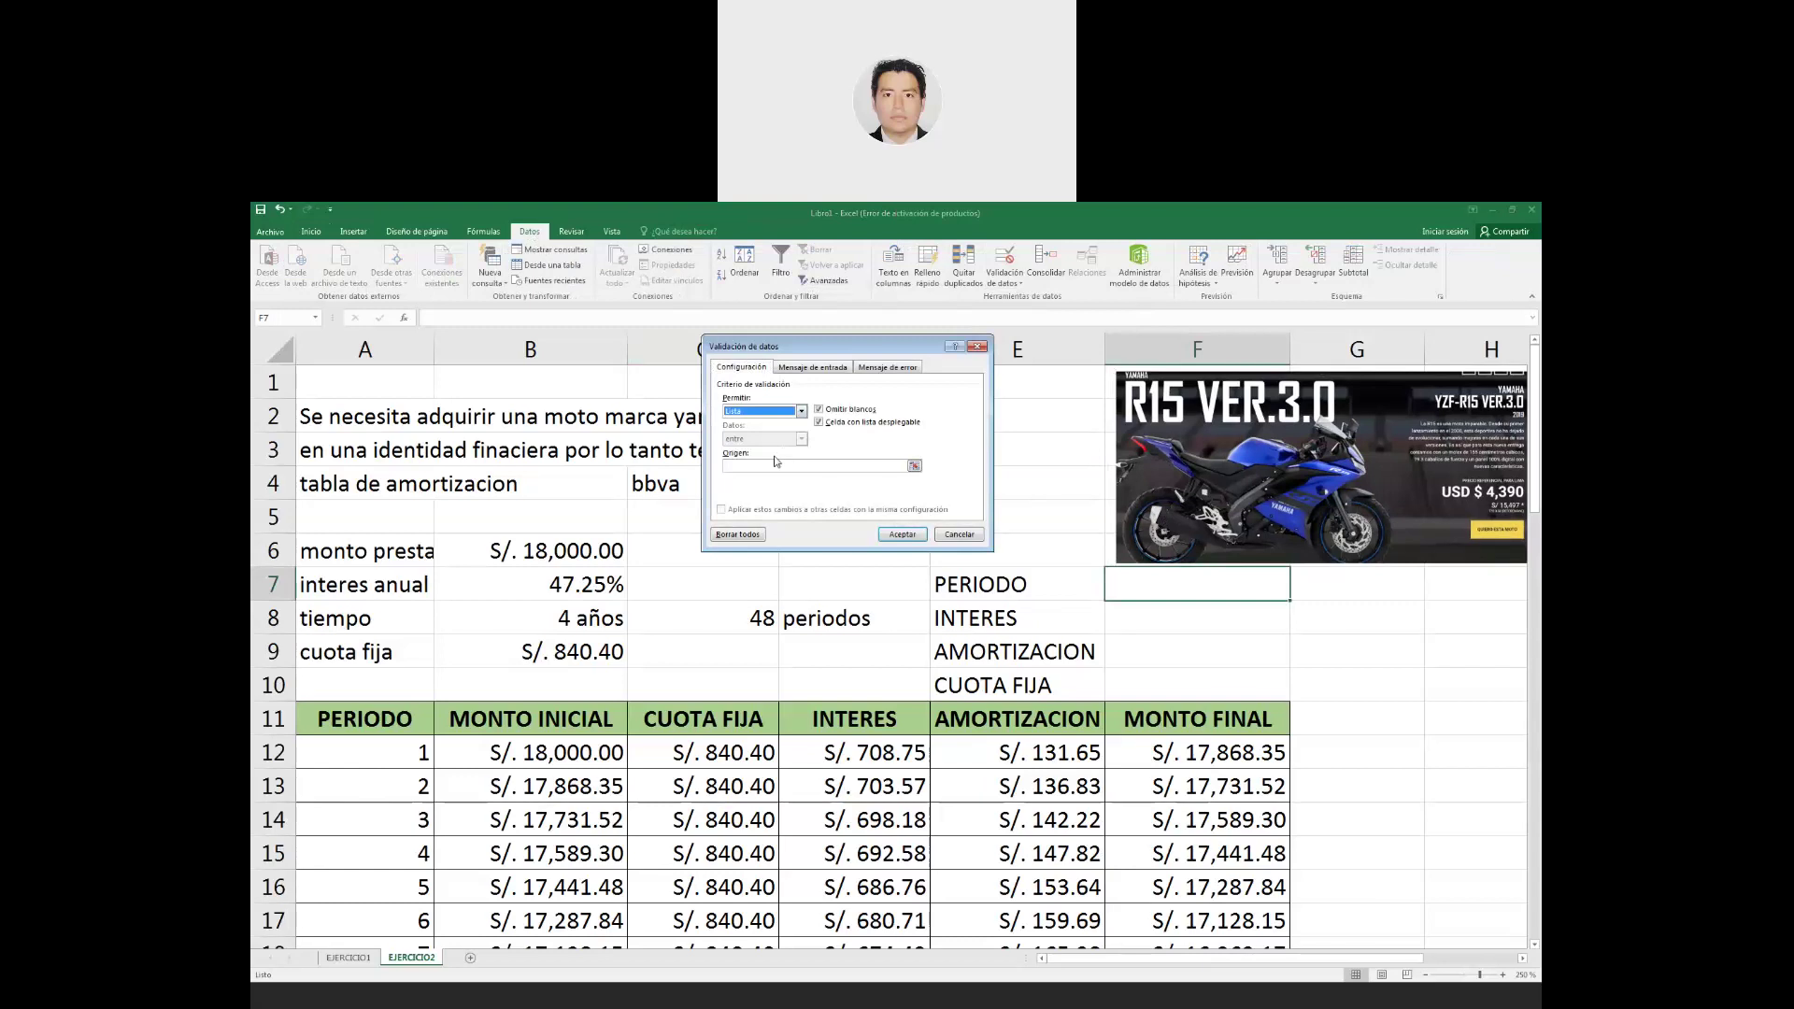
{"action": "left_click", "coordinate": [914, 467]}
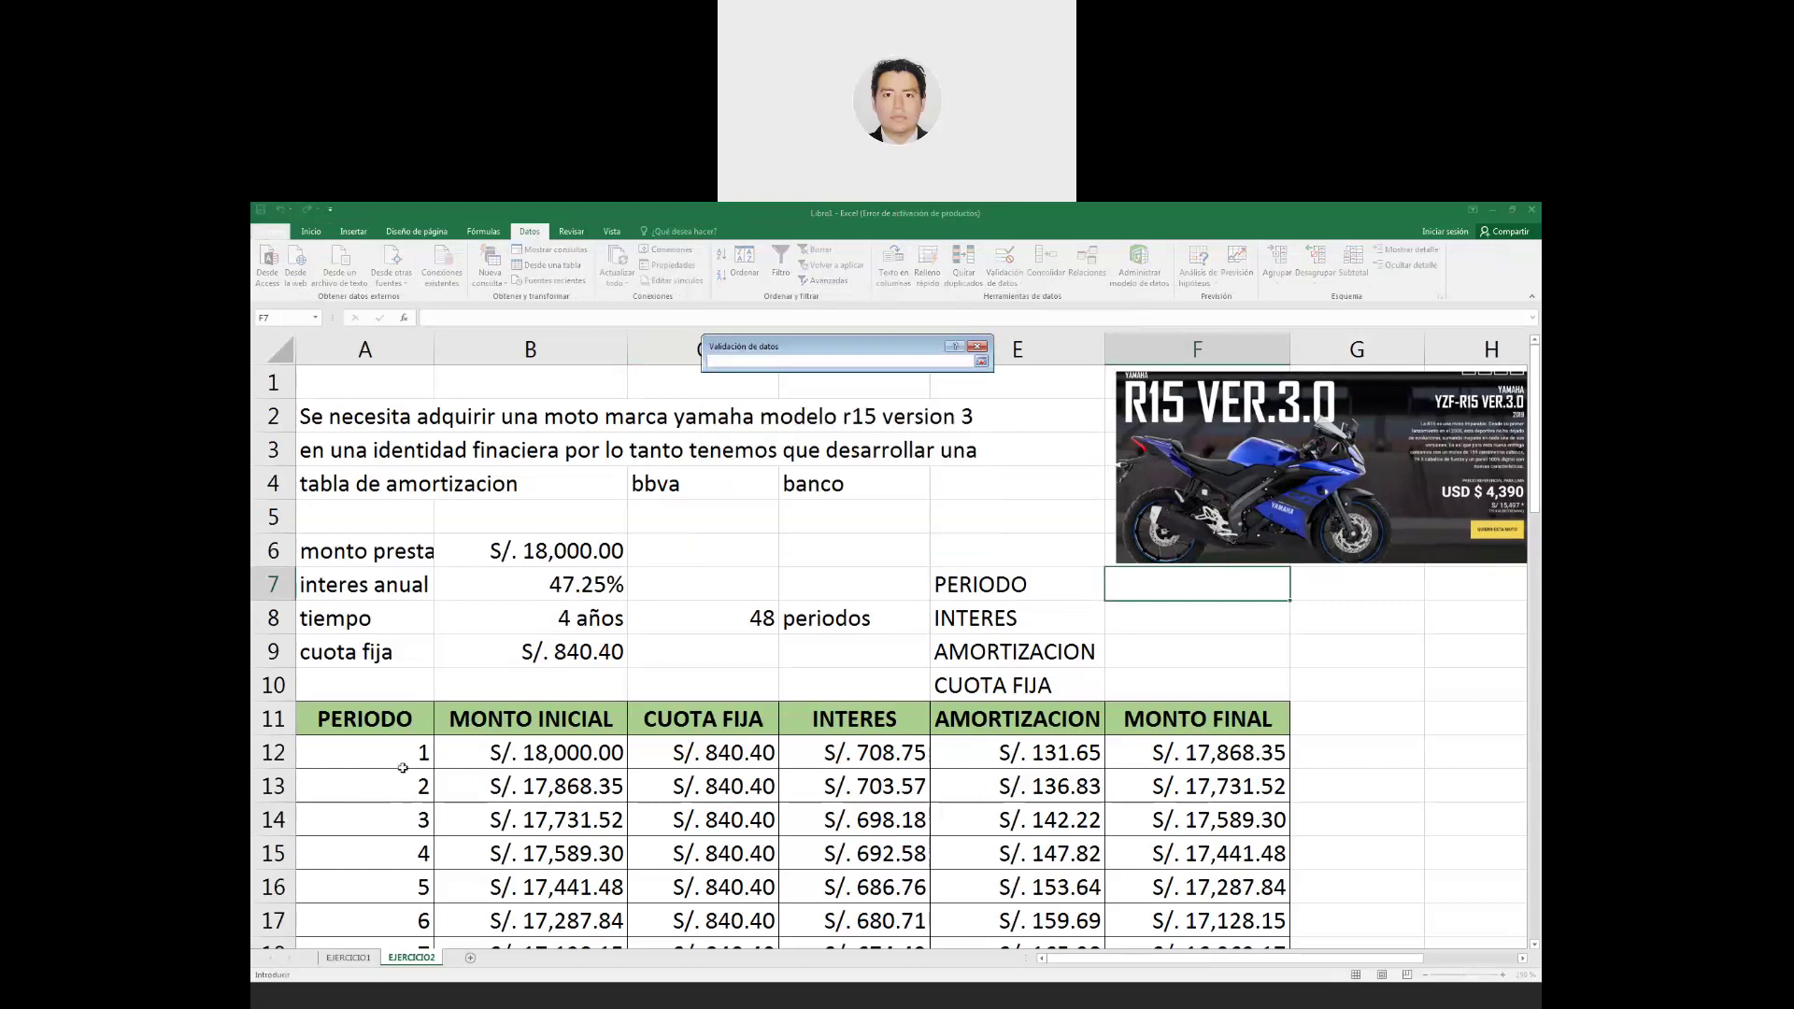
{"action": "left_click_drag", "start_coordinate": [410, 755], "coordinate": [410, 992]}
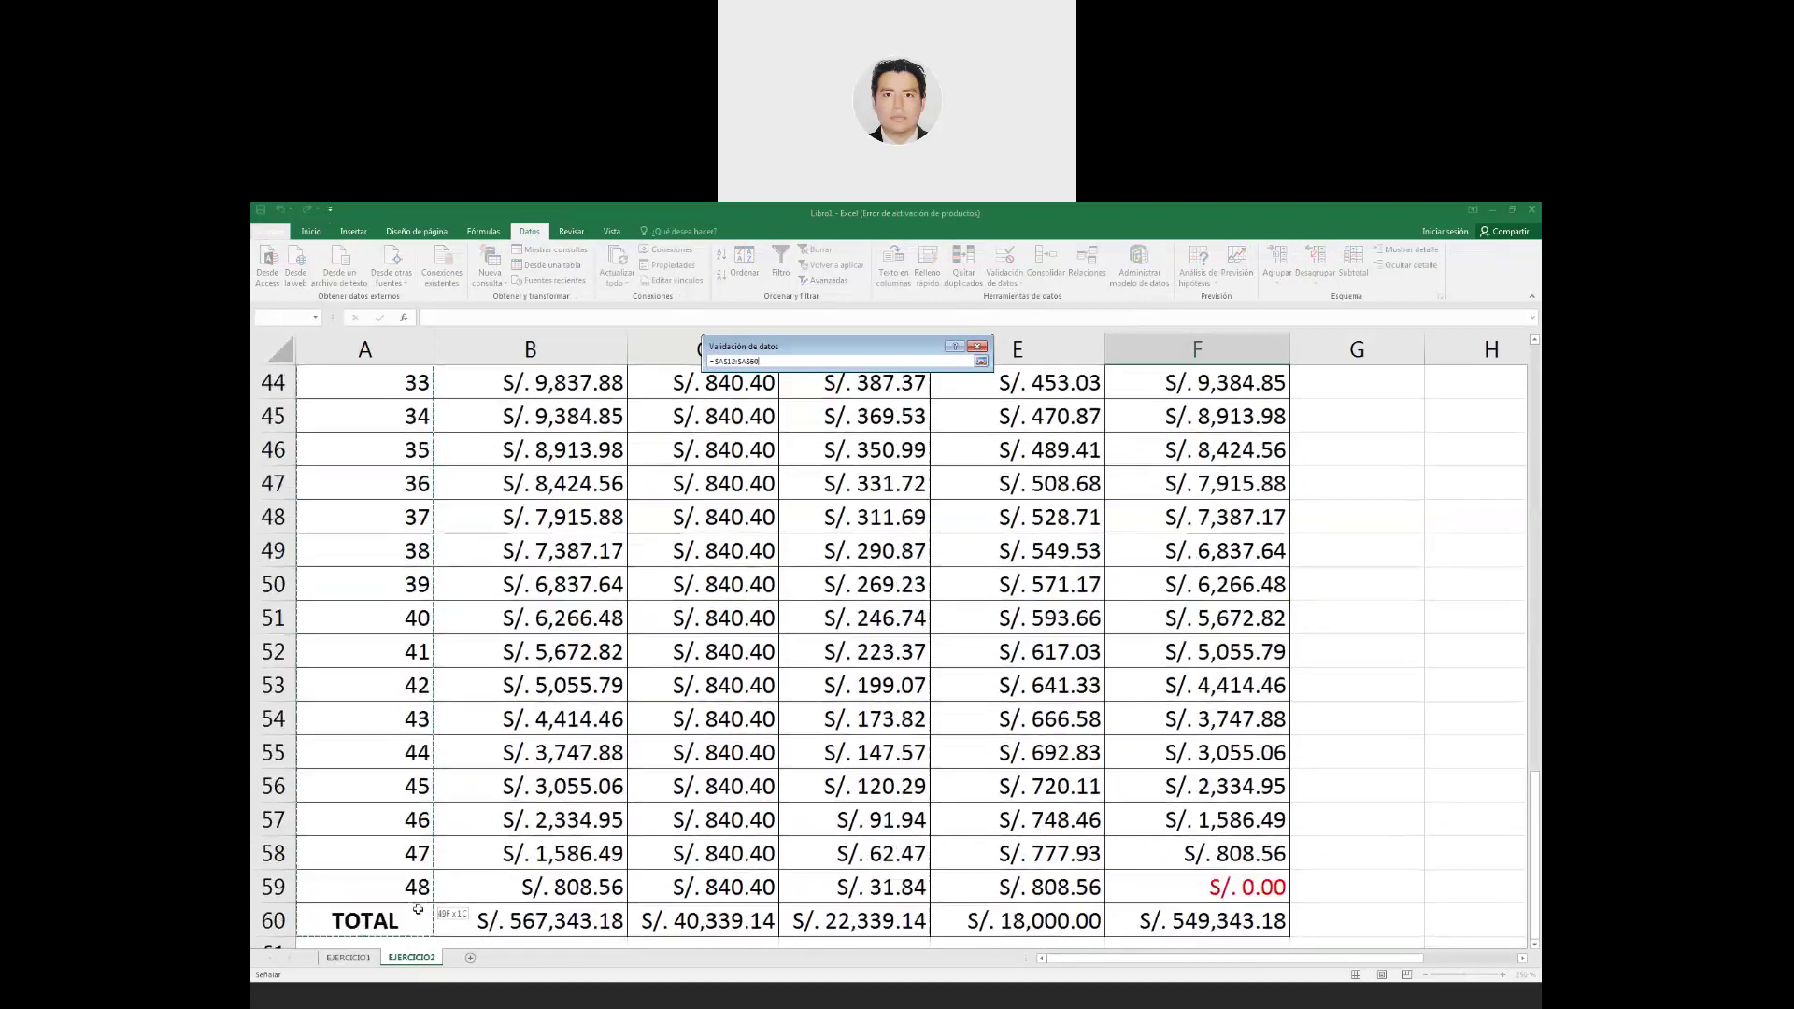
{"action": "left_click_drag", "start_coordinate": [410, 993], "coordinate": [416, 888]}
{"action": "key", "text": "Return"}
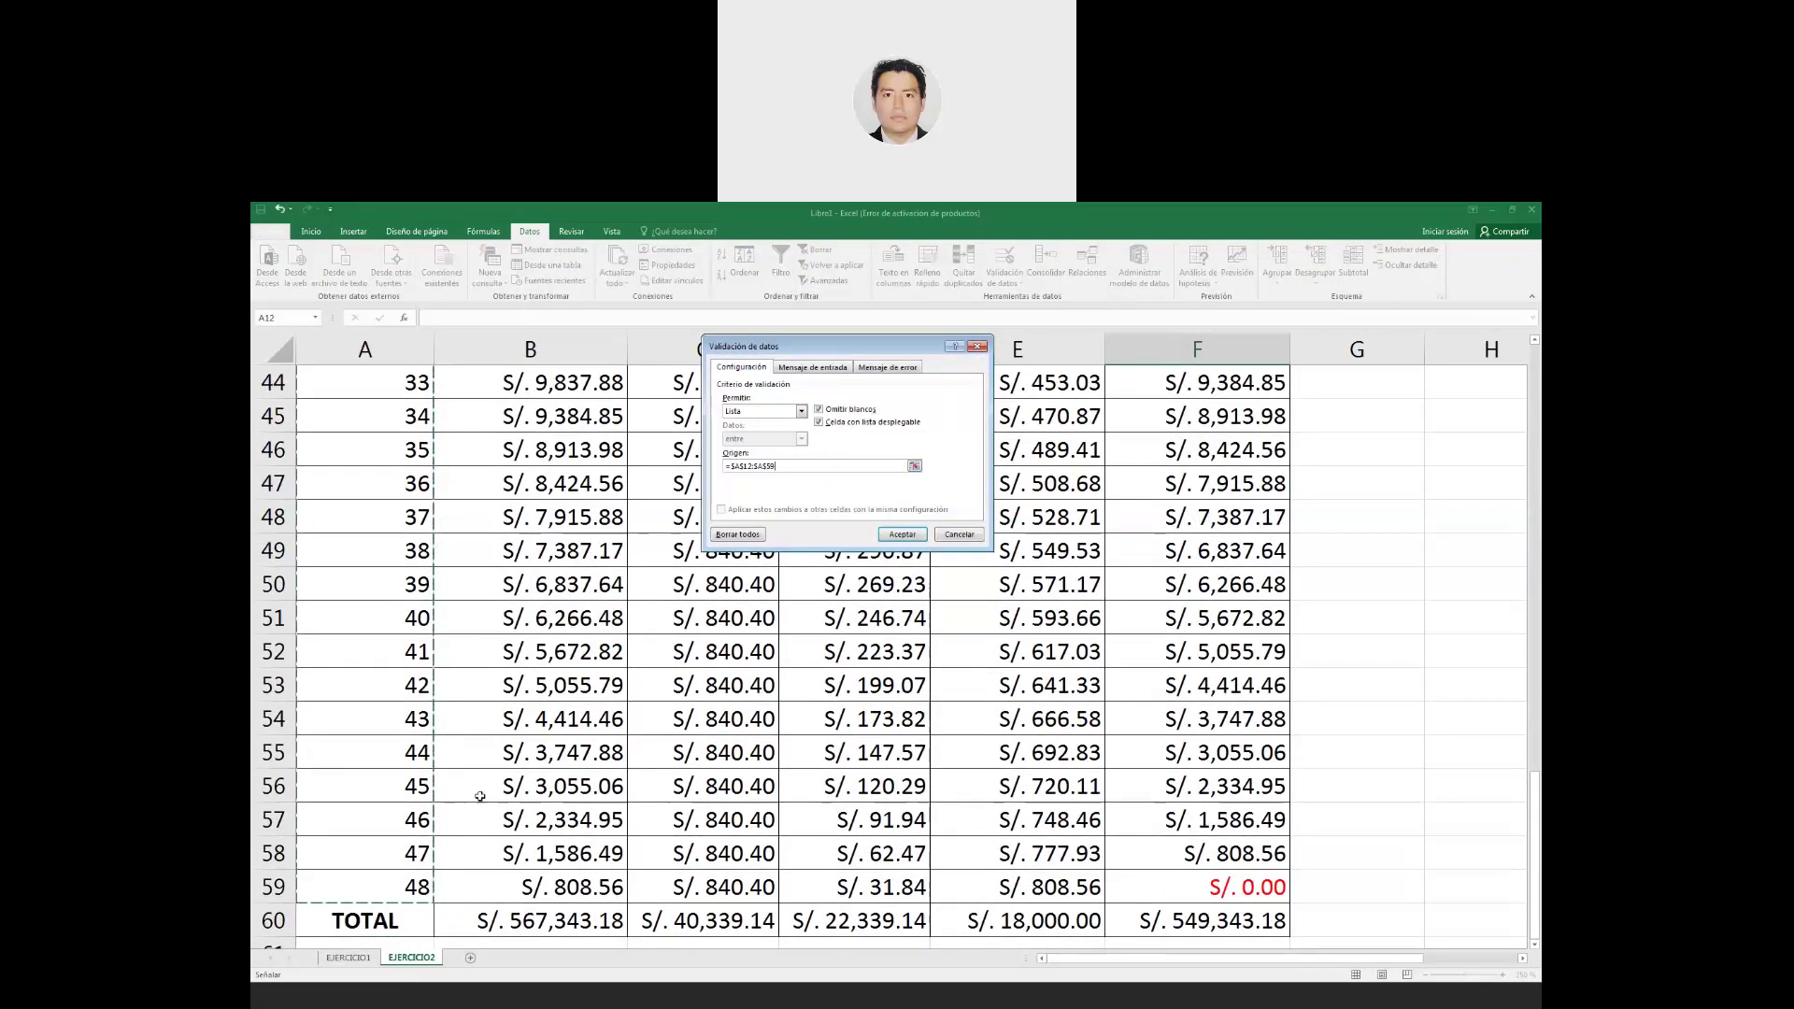
{"action": "left_click", "coordinate": [902, 534]}
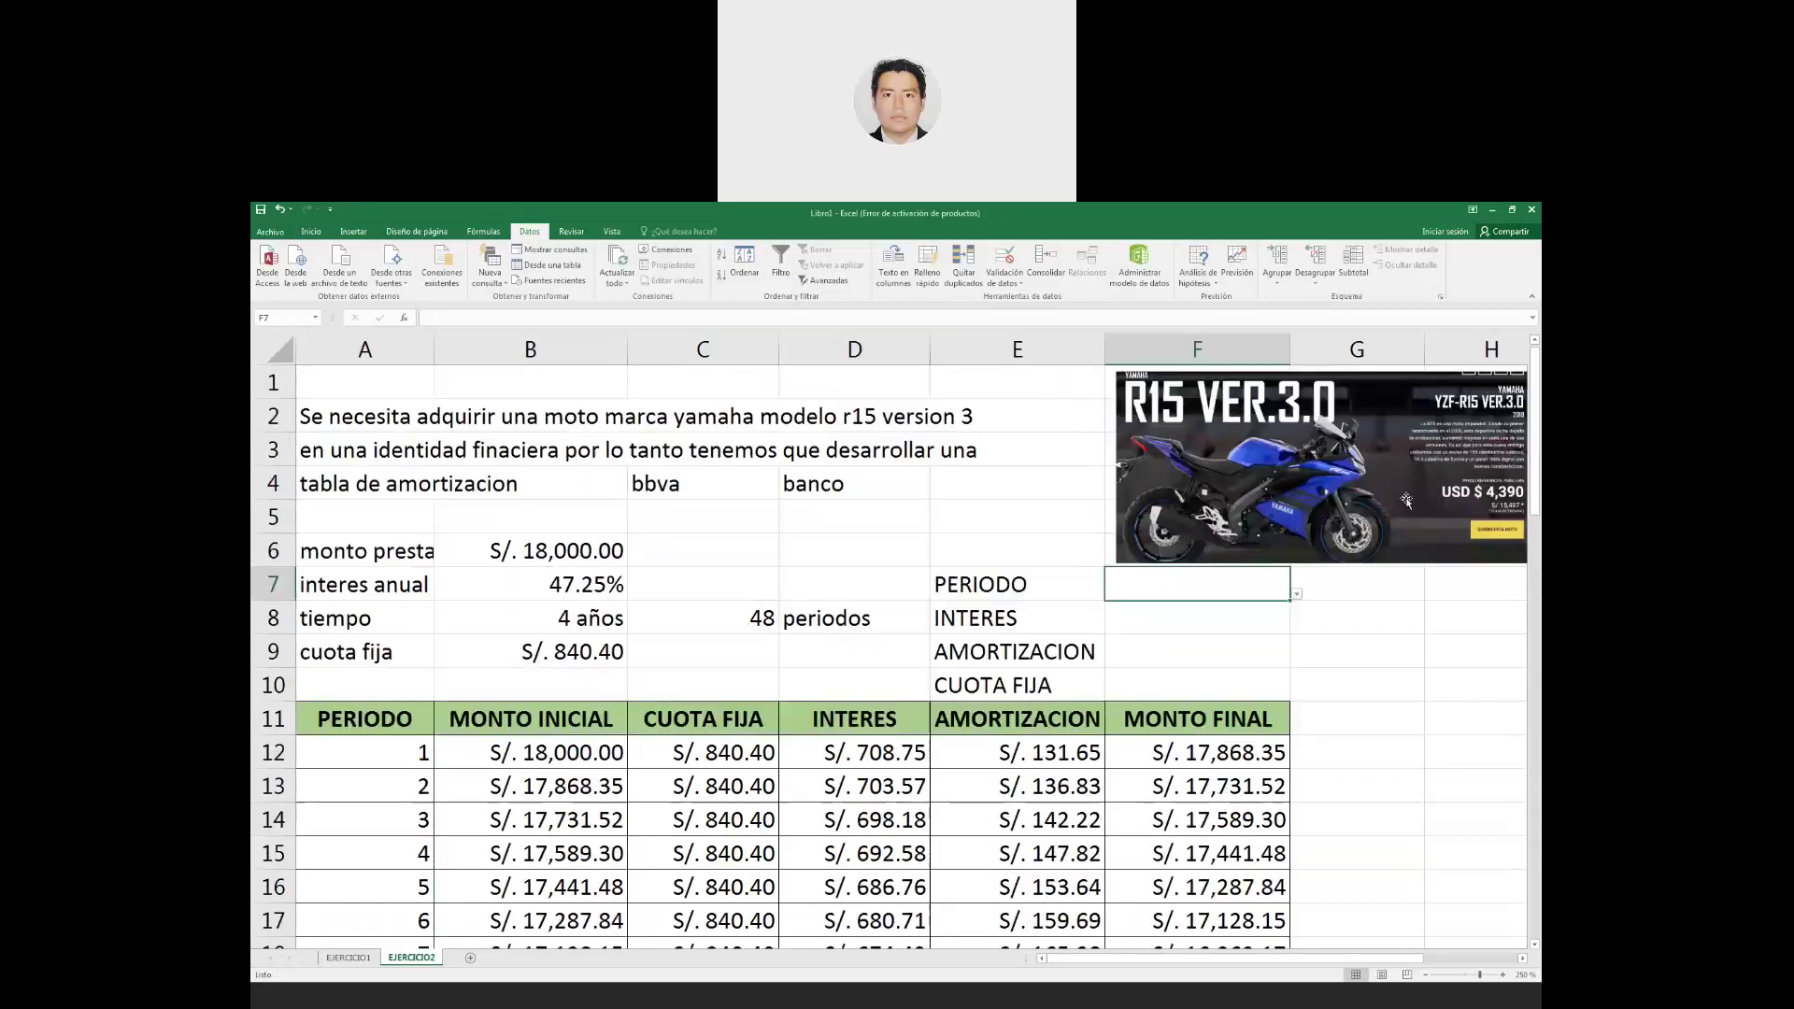
Choose period 1 from F7's drop-down list.
{"action": "left_click", "coordinate": [1297, 595]}
{"action": "mouse_move", "coordinate": [1289, 638]}
{"action": "left_mouse_down"}
{"action": "mouse_move", "coordinate": [1291, 676]}
{"action": "mouse_move", "coordinate": [1290, 639]}
{"action": "left_mouse_up"}
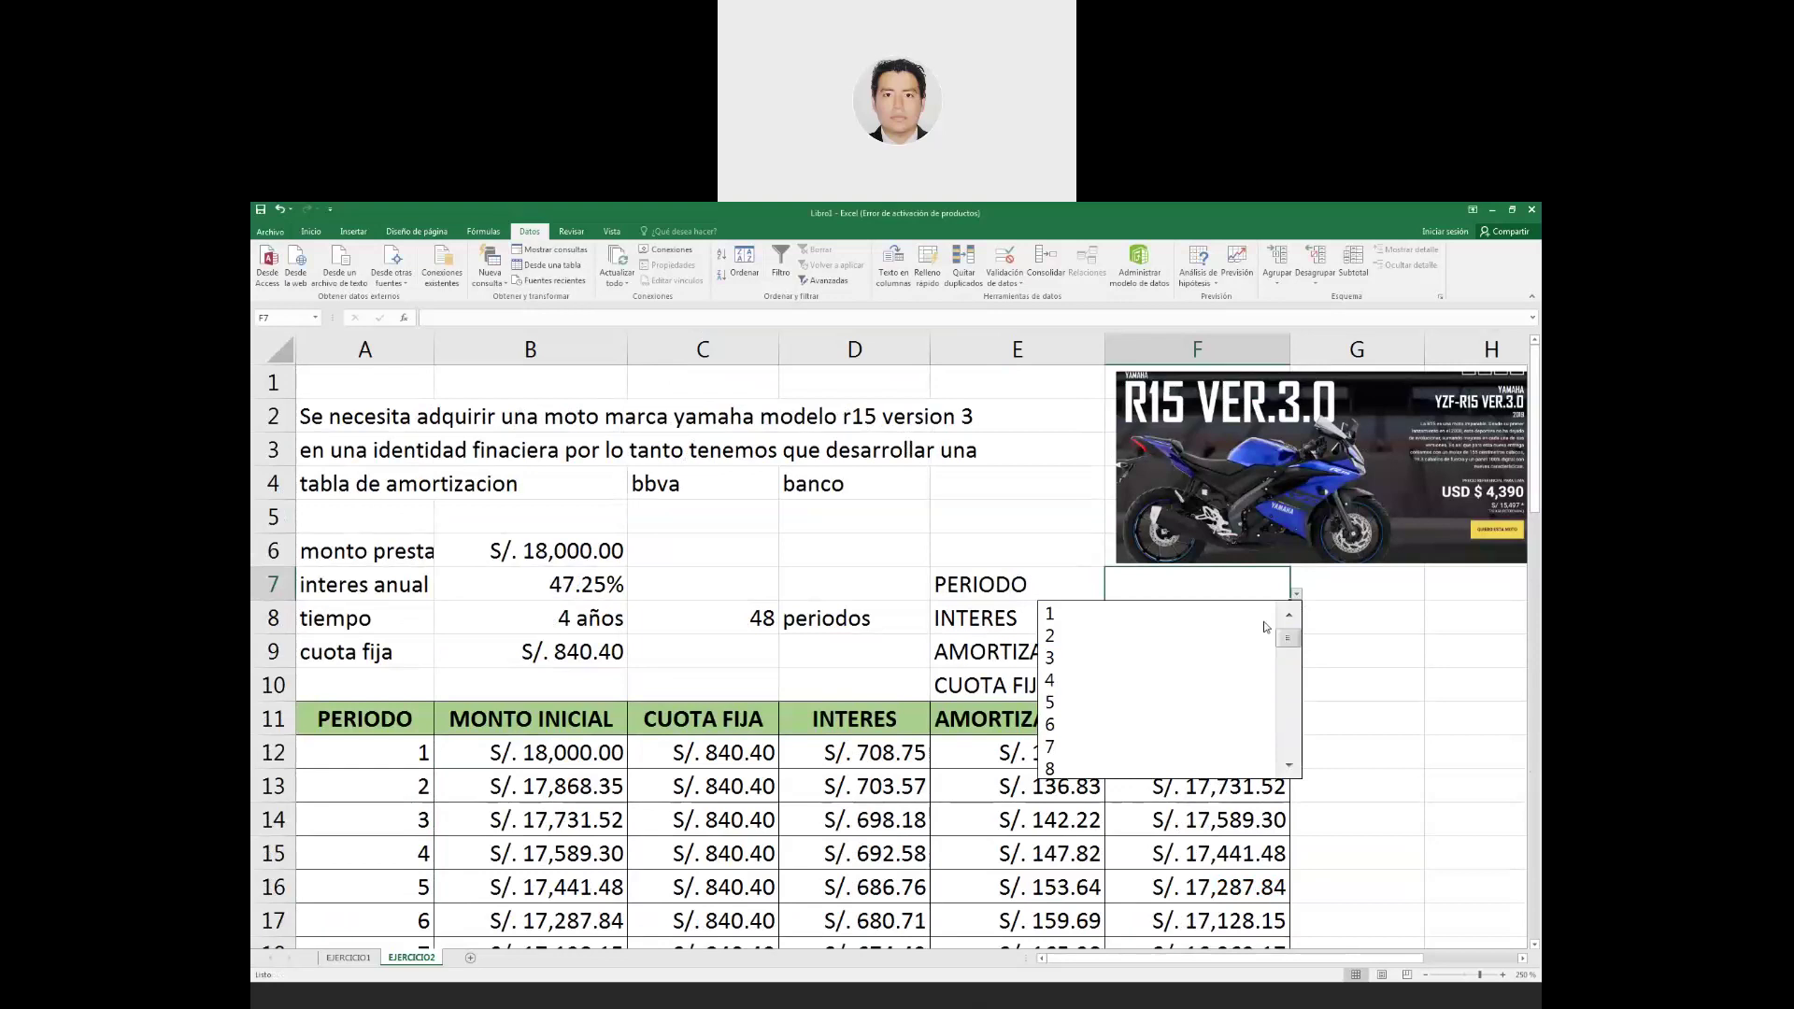
{"action": "left_click", "coordinate": [1206, 615]}
{"action": "left_click", "coordinate": [1188, 625]}
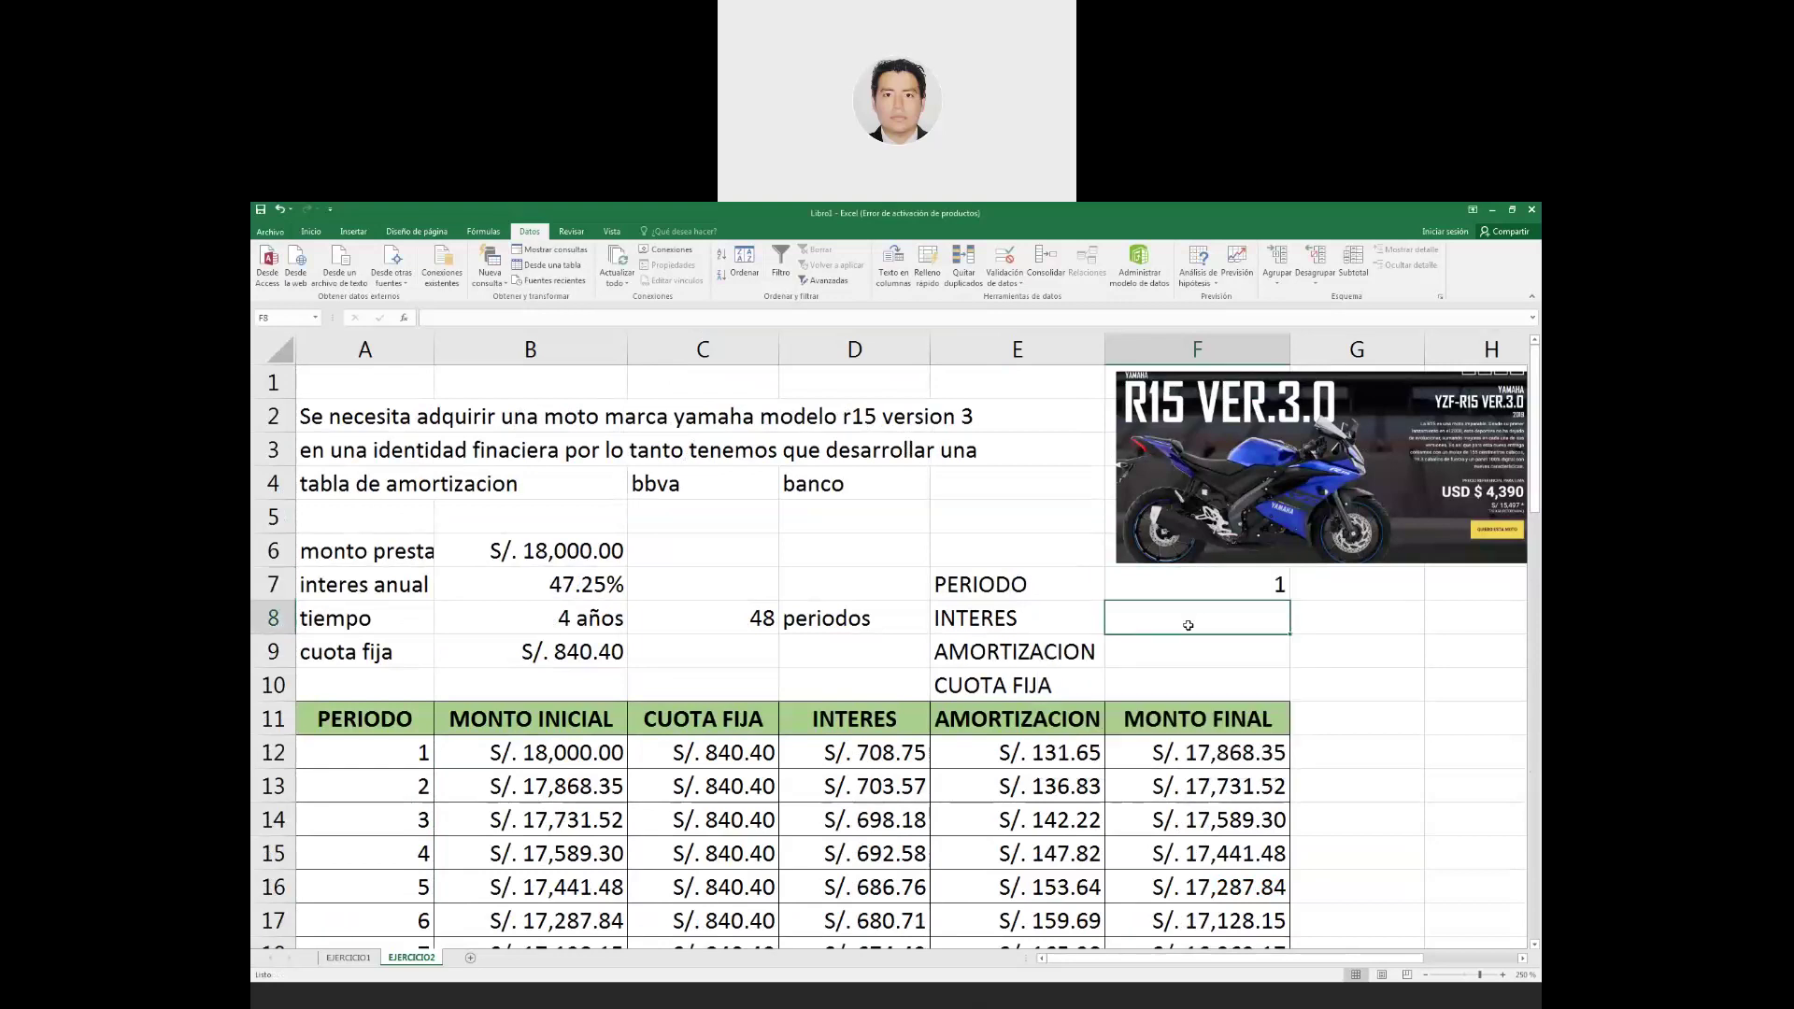
Enter a FORMULATEXTO formula in C9 showing the fixed payment formula from B9.
{"action": "key", "text": "Down"}
{"action": "key", "text": "Left"}
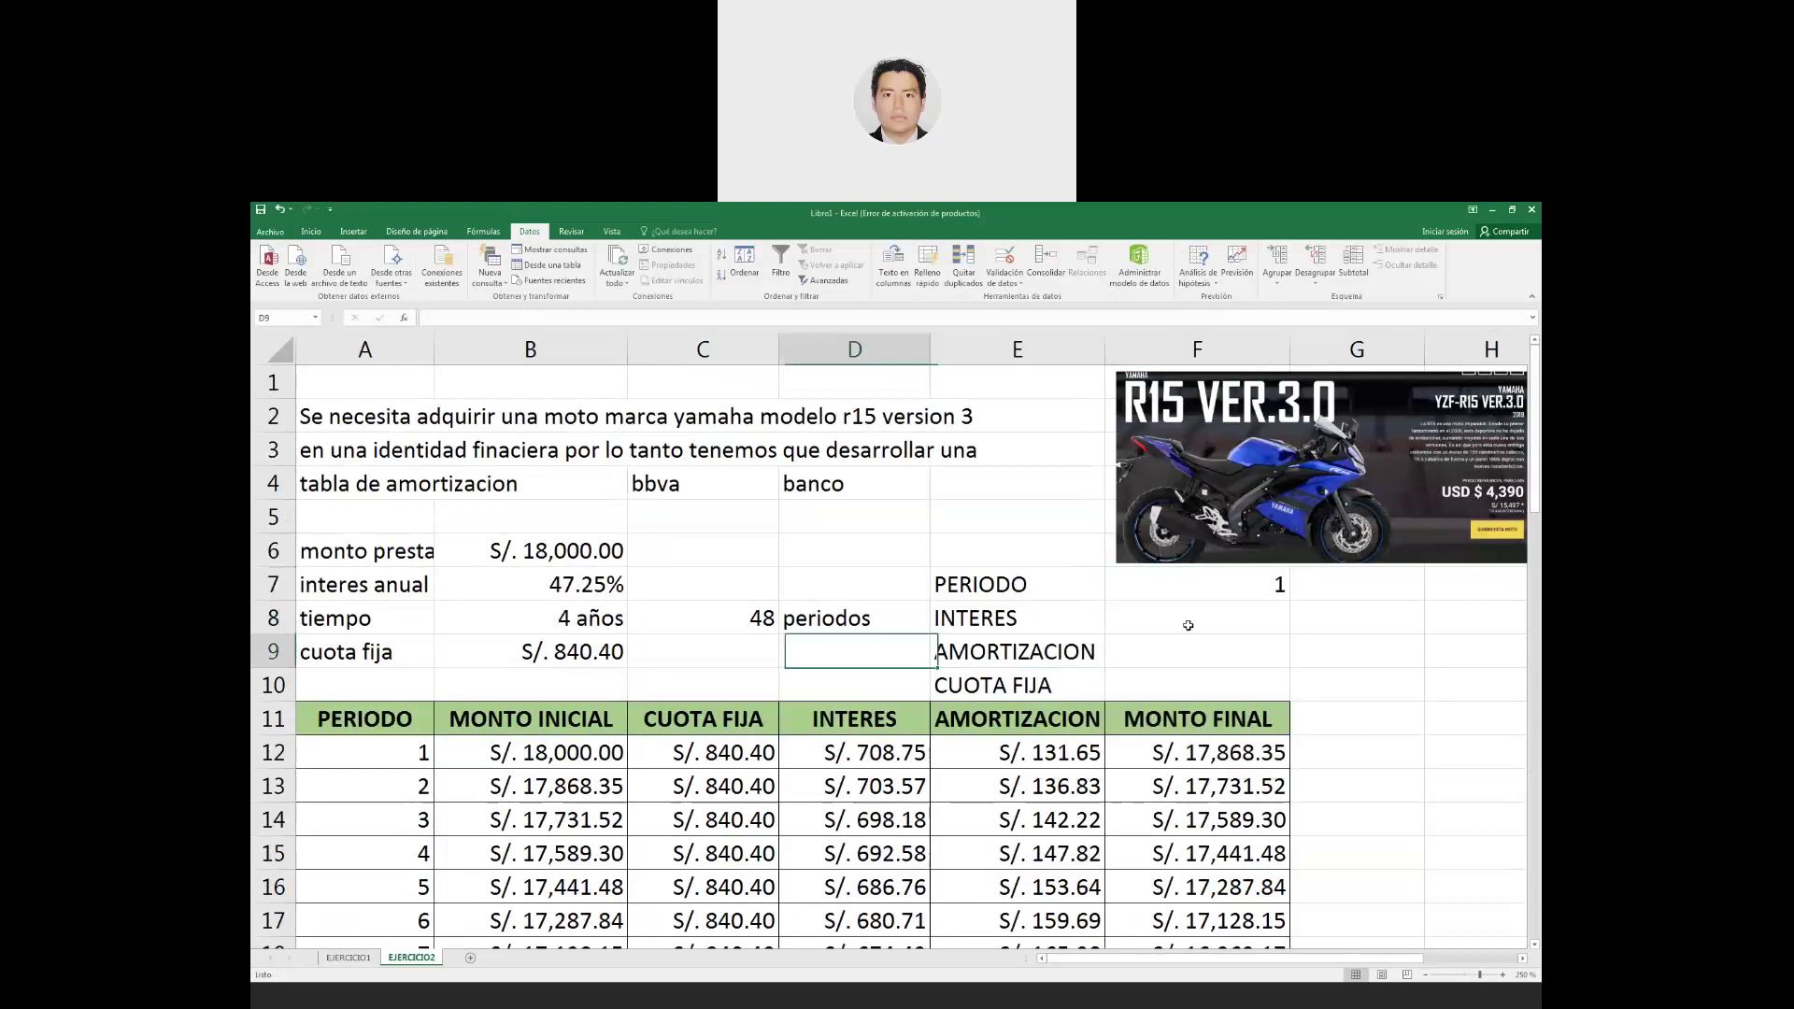
{"action": "key", "text": "Left"}
{"action": "key", "text": "Left"}
{"action": "type", "text": "=FO"}
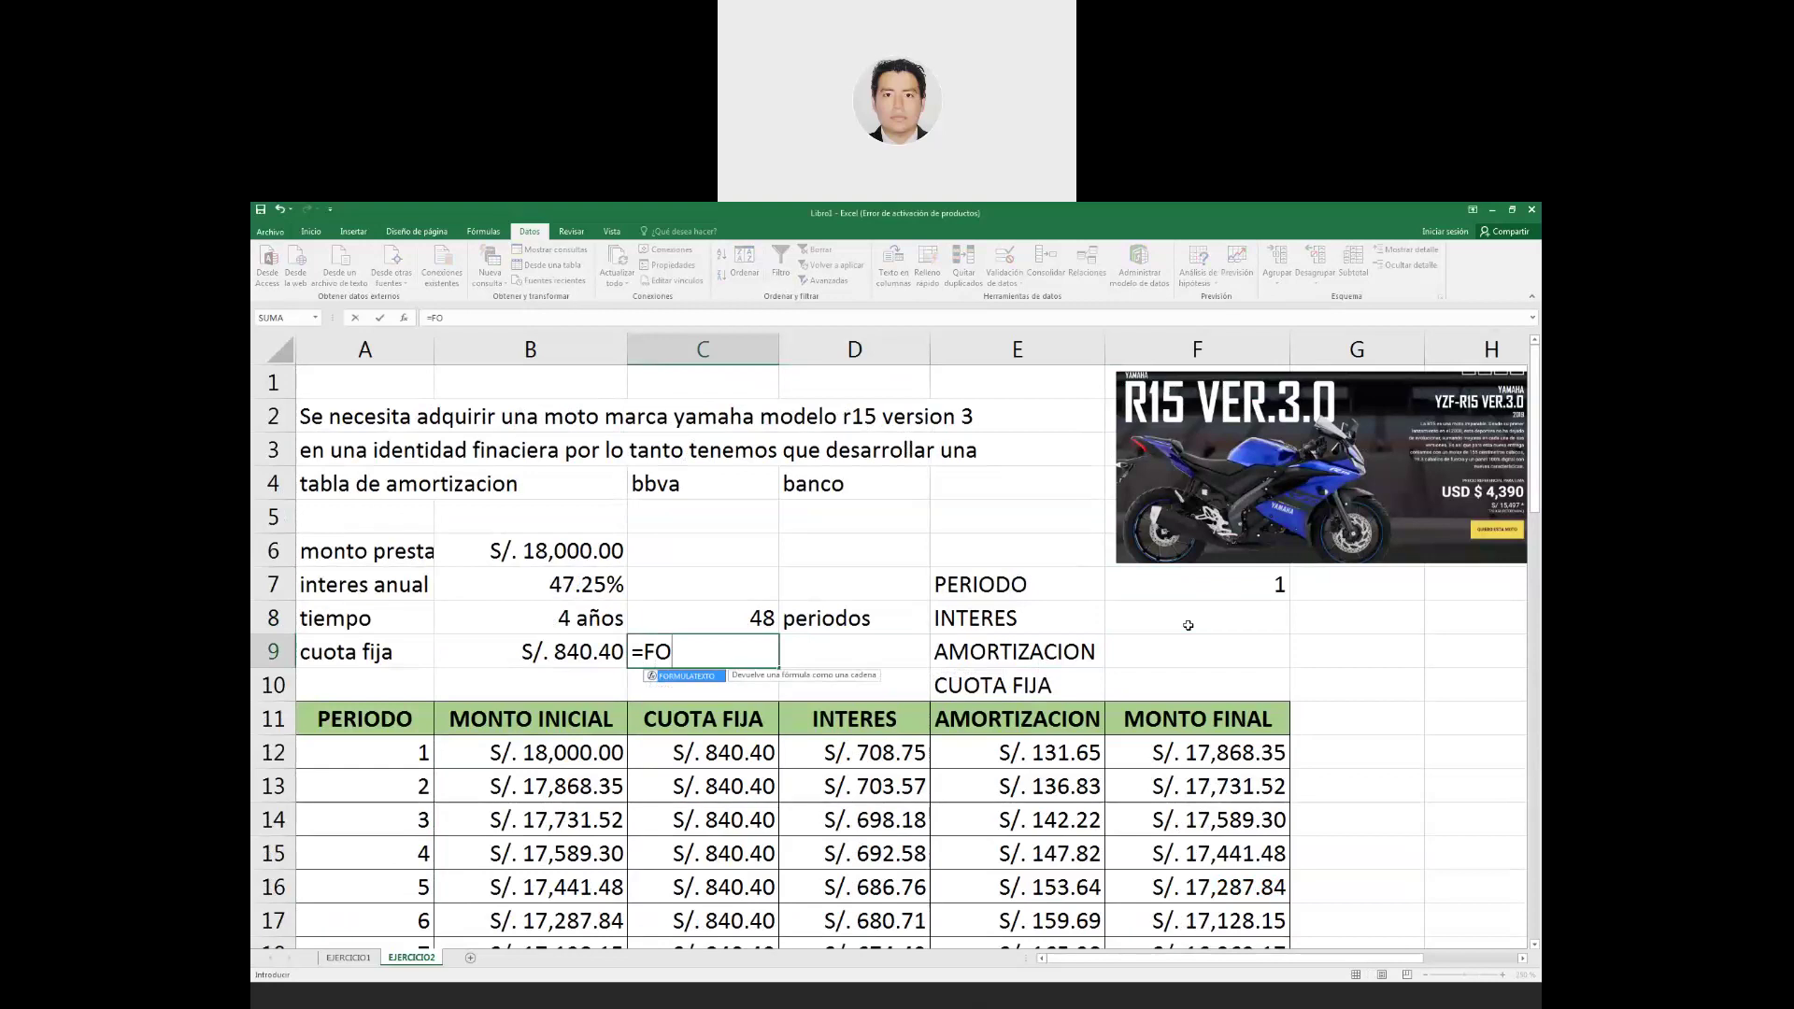
{"action": "key", "text": "Tab"}
{"action": "key", "text": "Left"}
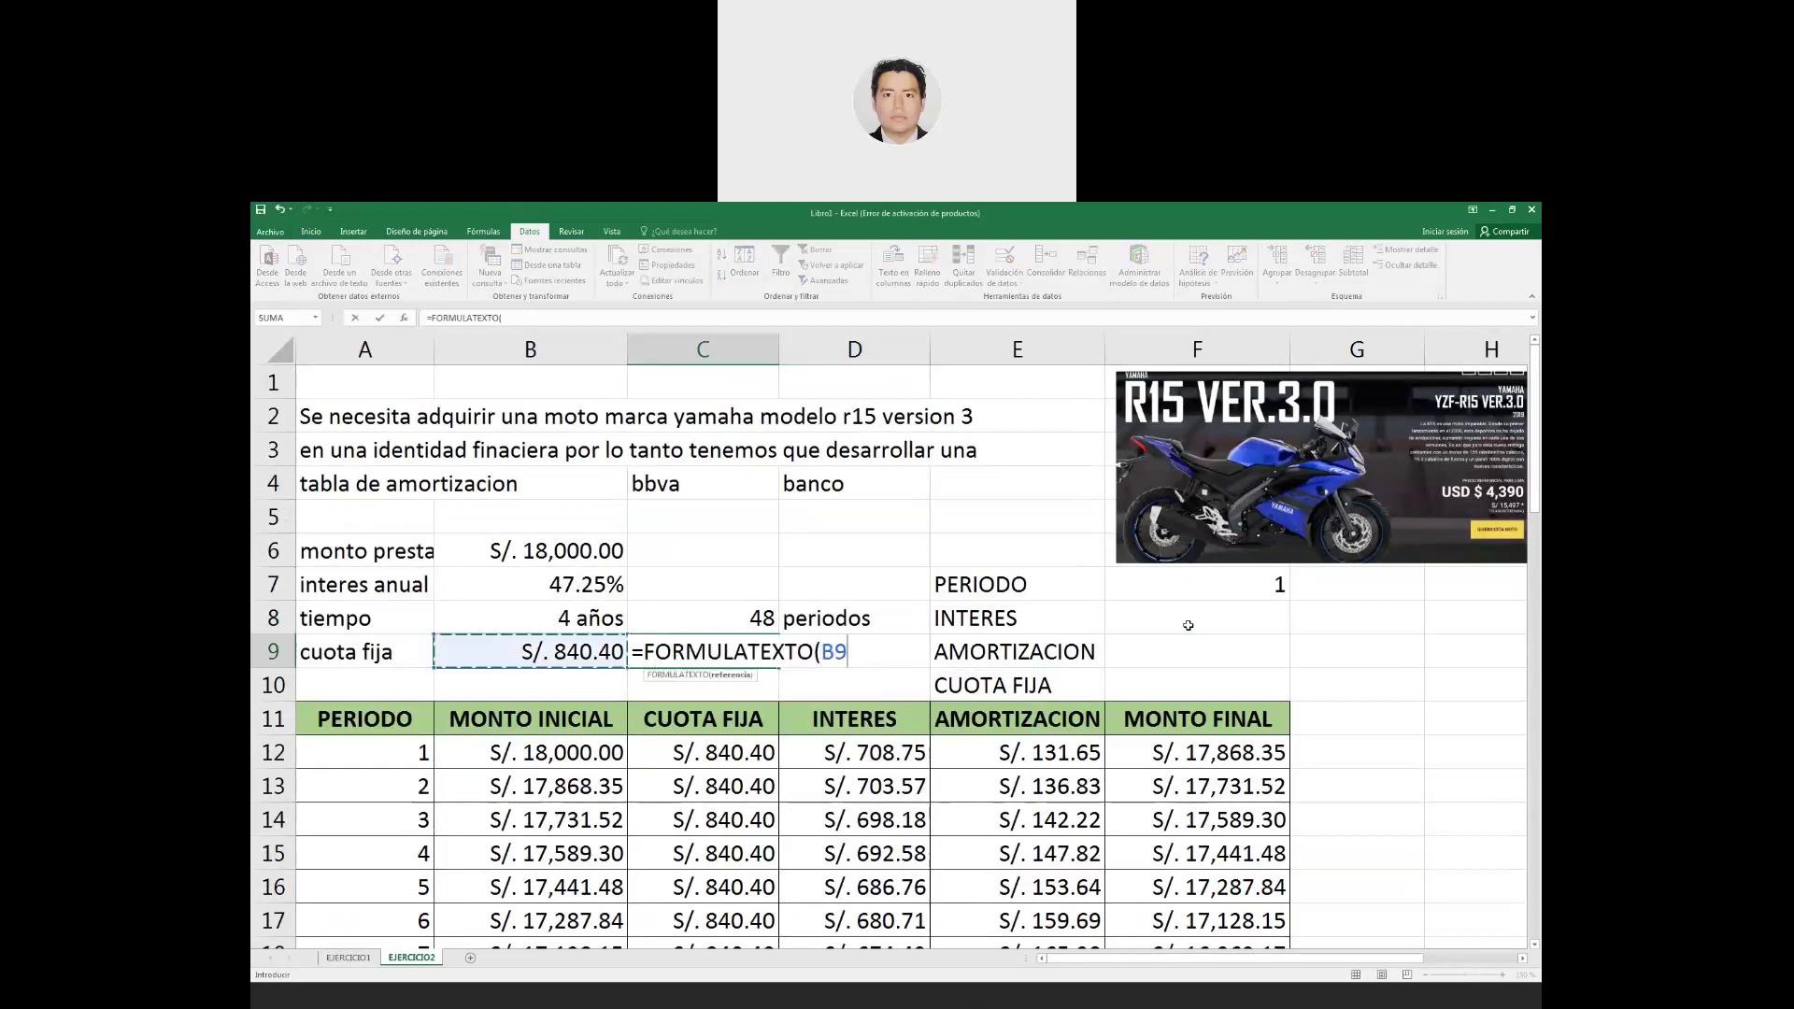
{"action": "key", "text": "Return"}
Enter =FORMULATEXTO(F8) in G8 and fill it down to G9.
{"action": "key", "text": "Right"}
{"action": "key", "text": "Right"}
{"action": "key", "text": "Right"}
{"action": "key", "text": "Right"}
{"action": "key", "text": "Up"}
{"action": "key", "text": "Up"}
{"action": "type", "text": "=FI"}
{"action": "key", "text": "BackSpace"}
{"action": "type", "text": "OR"}
{"action": "key", "text": "Tab"}
{"action": "left_click", "coordinate": [1188, 625]}
{"action": "key", "text": "ctrl+Return"}
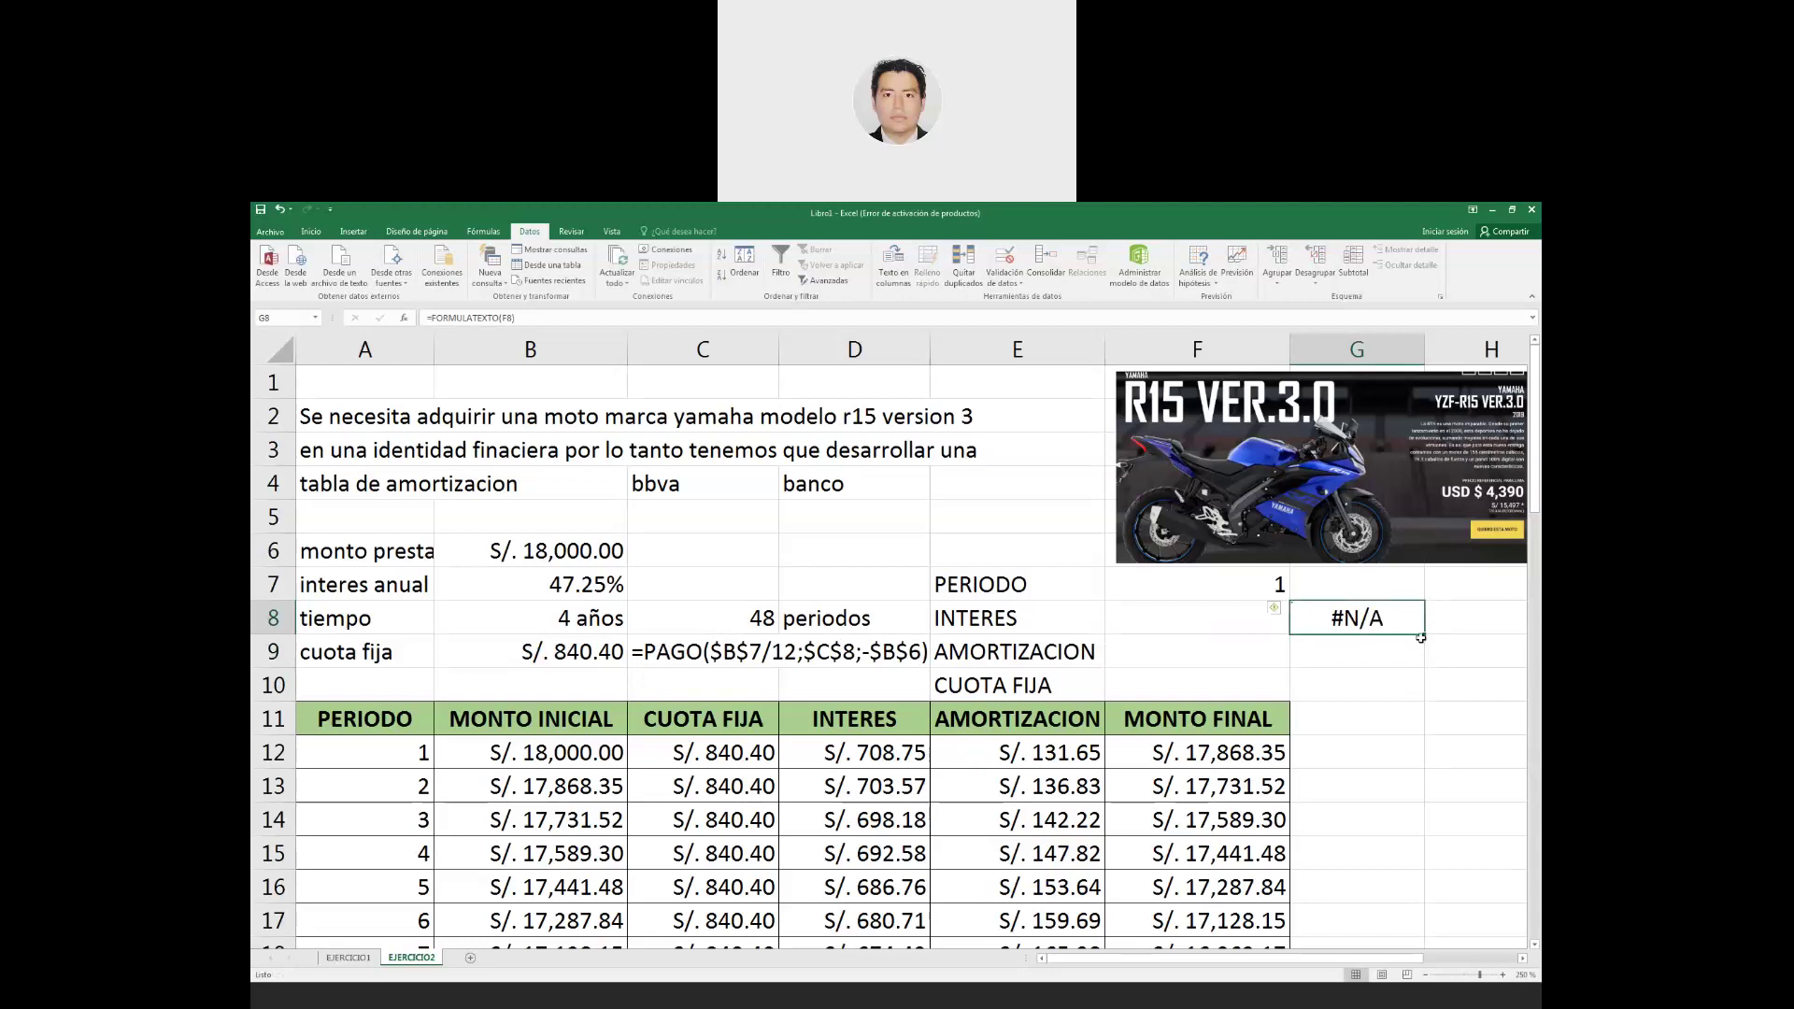
{"action": "left_click_drag", "start_coordinate": [1424, 637], "coordinate": [1421, 669]}
Give F10 beside CUOTA FIJA a =SUMA( formula, currently showing 0.
{"action": "left_click", "coordinate": [1152, 667]}
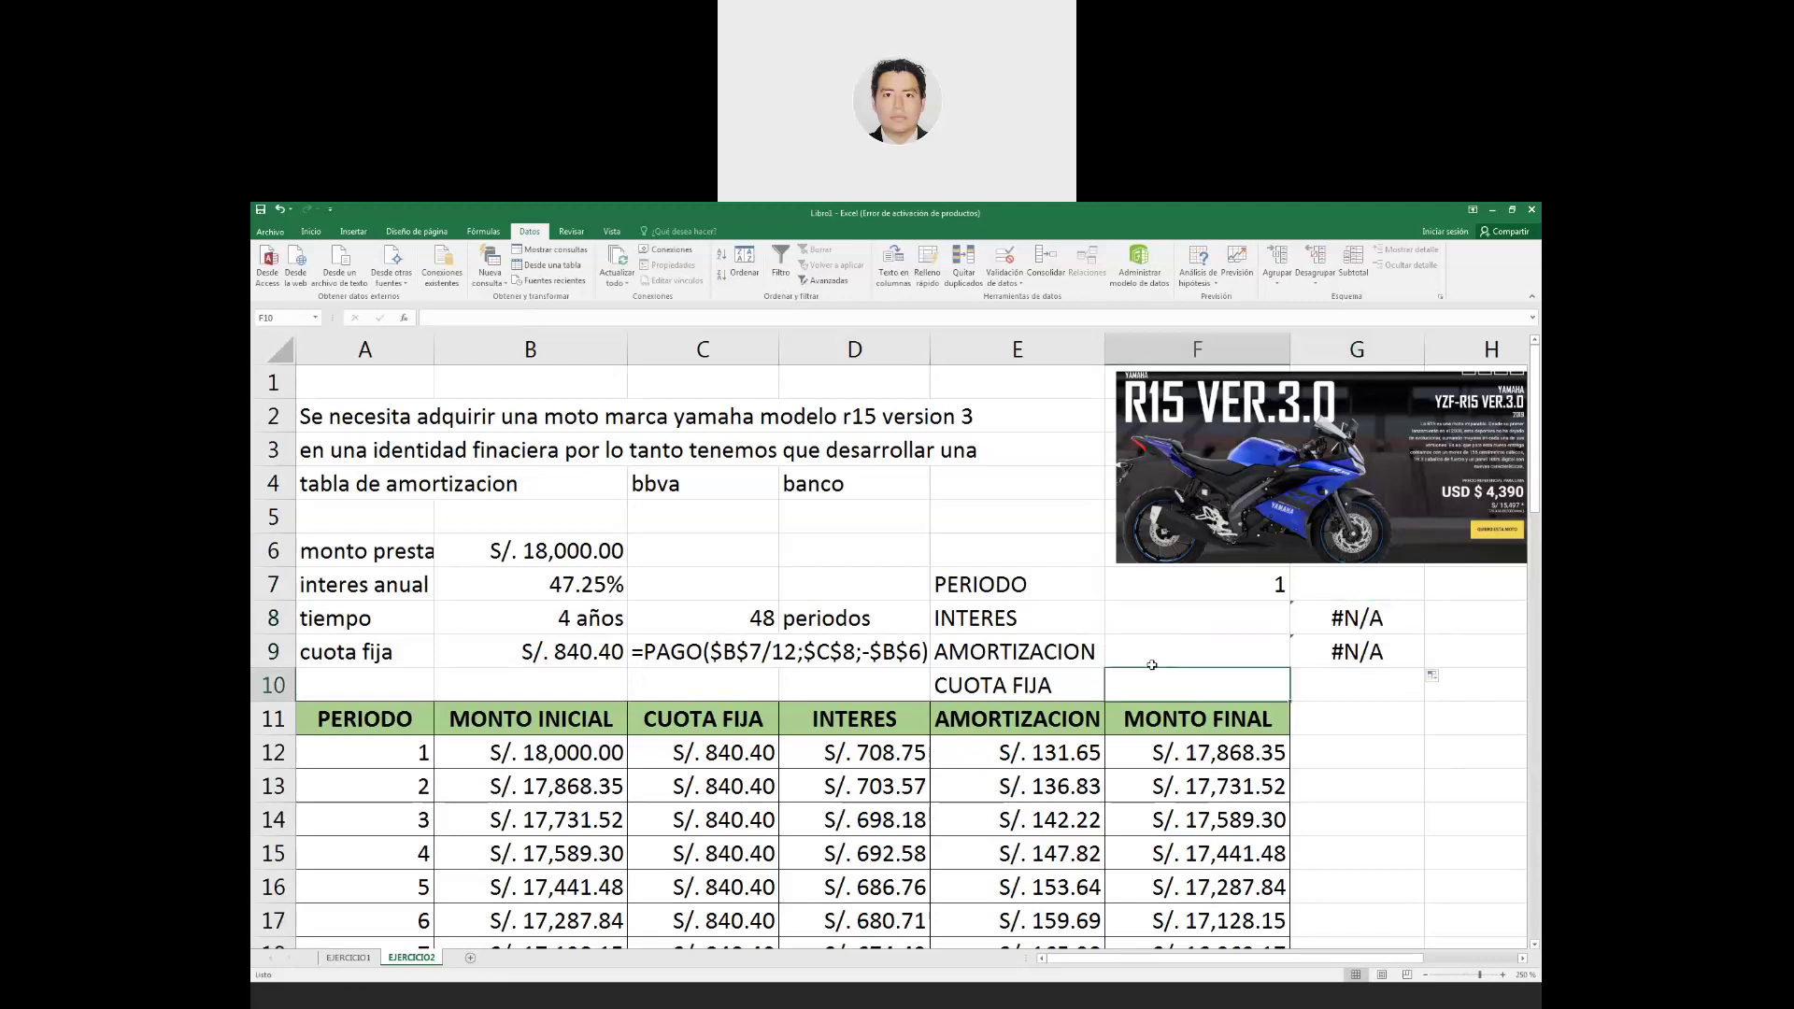
{"action": "type", "text": "=SUMA("}
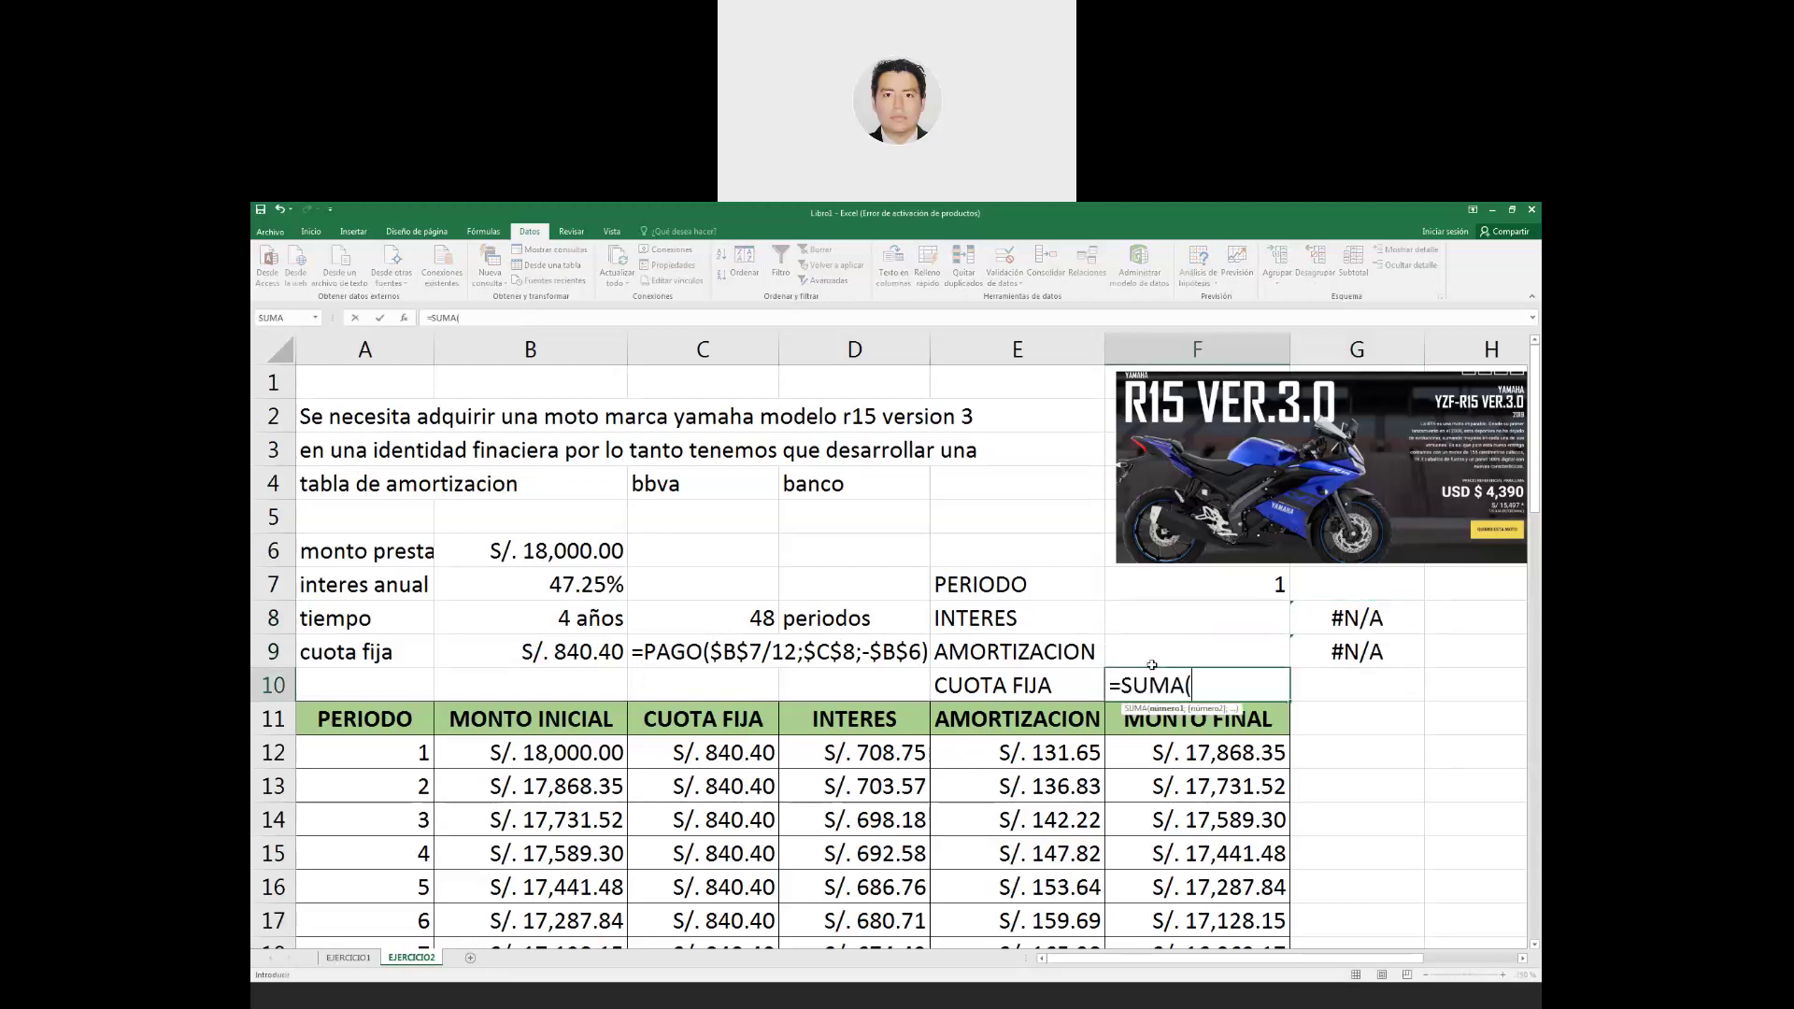
{"action": "key", "text": "Return"}
{"action": "left_click", "coordinate": [1171, 618]}
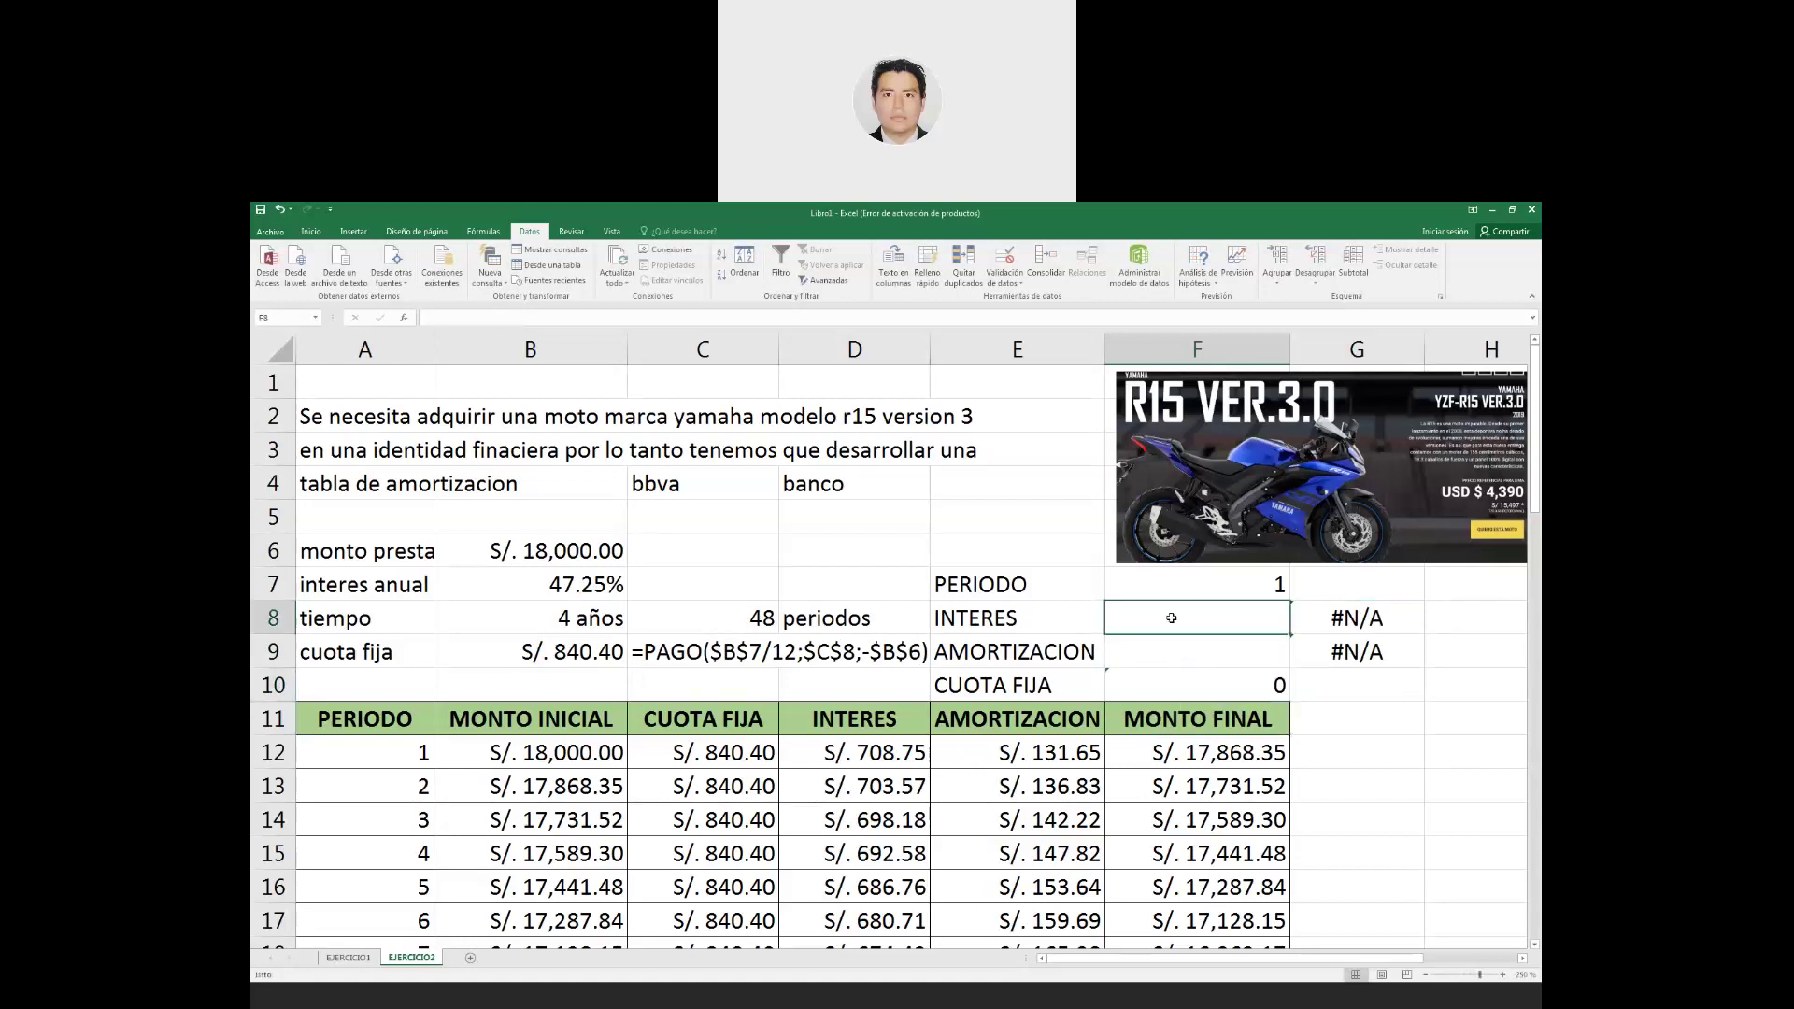
Enter =PAGOINT($B$7/12;$F$7;$C$8;-$B$6) in F8, giving period 1 interest of S/. 708.75.
{"action": "type", "text": "="}
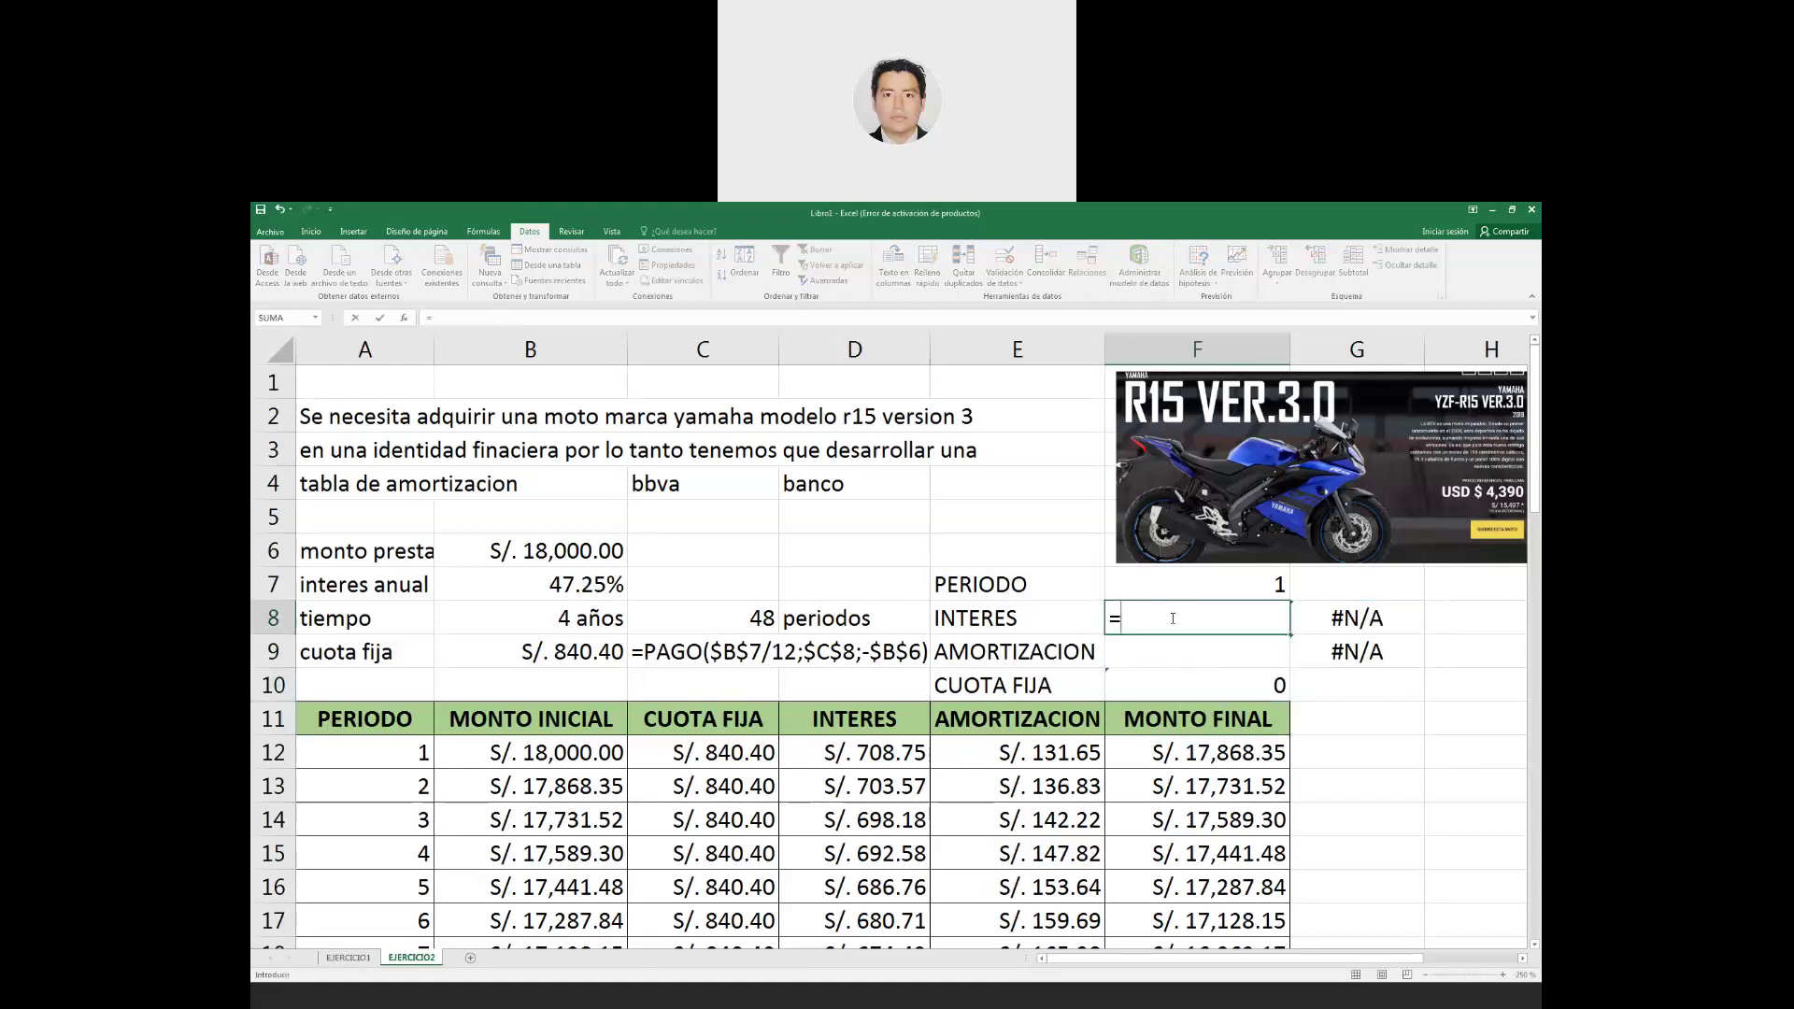
{"action": "type", "text": "PAGO"}
{"action": "key", "text": "Down"}
{"action": "key", "text": "Down"}
{"action": "key", "text": "Down"}
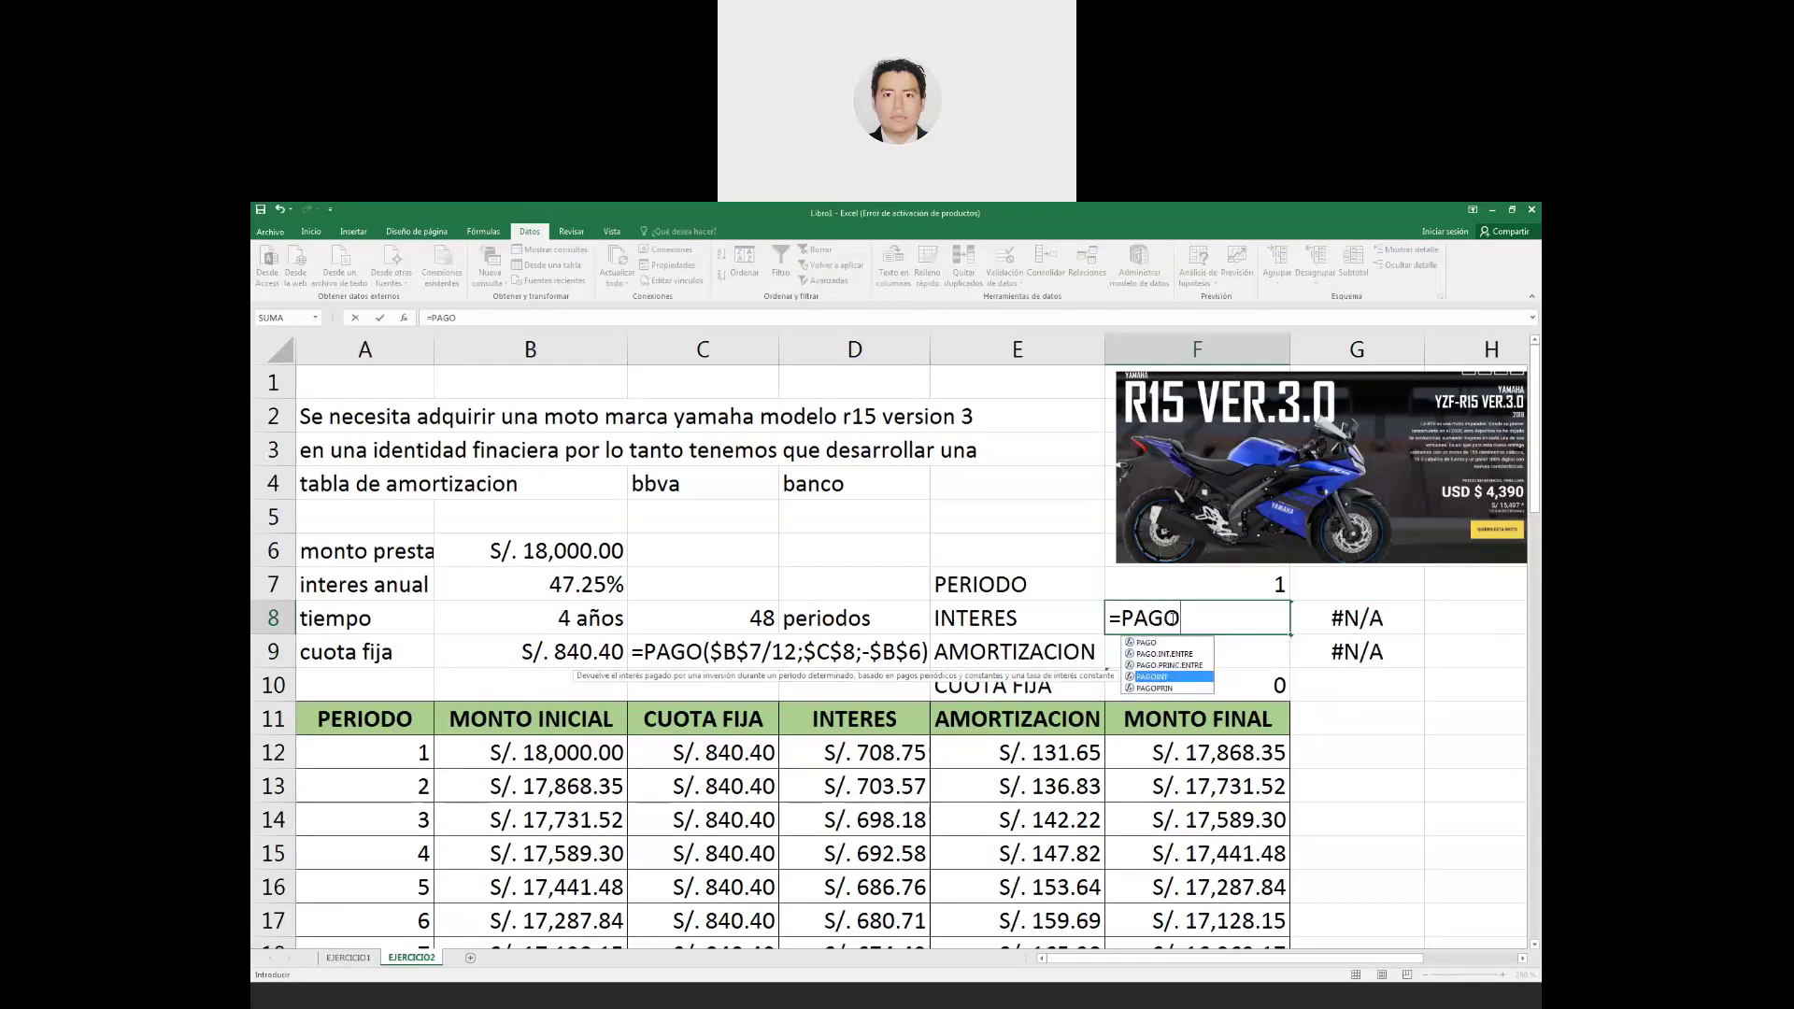
{"action": "key", "text": "Tab"}
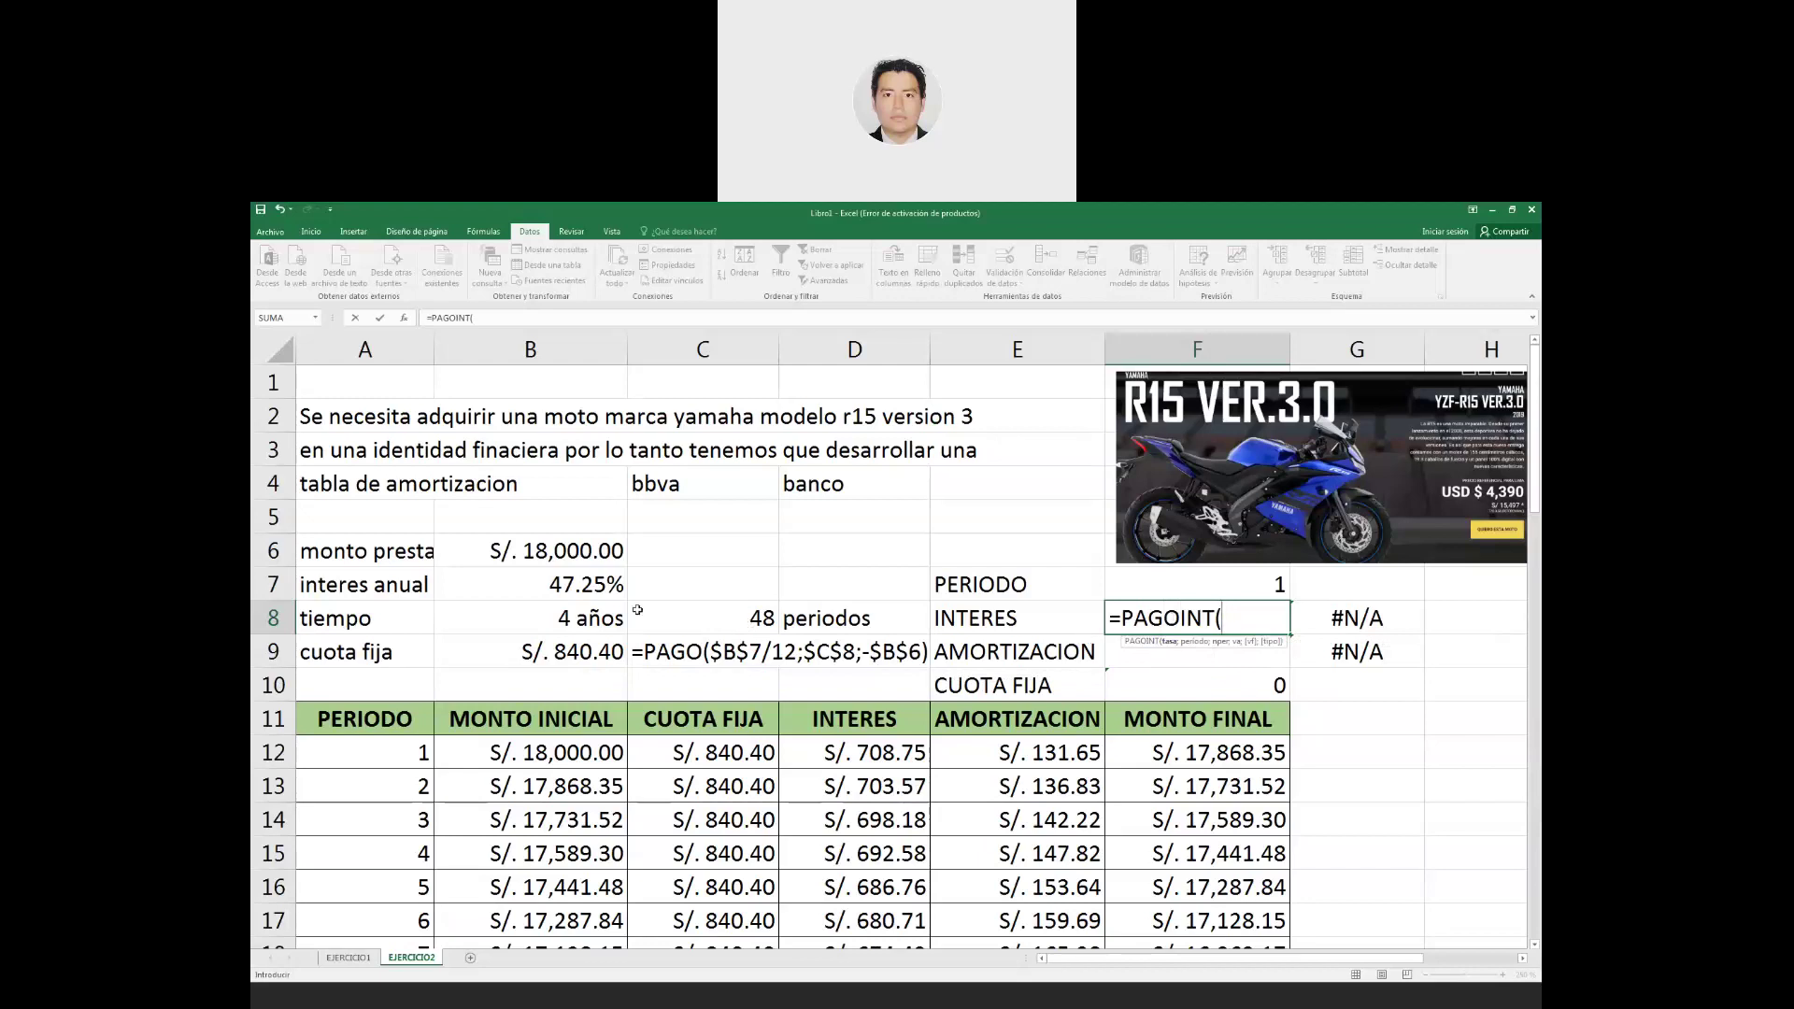
{"action": "left_click", "coordinate": [558, 585]}
{"action": "key", "text": "F4"}
{"action": "type", "text": "/12;"}
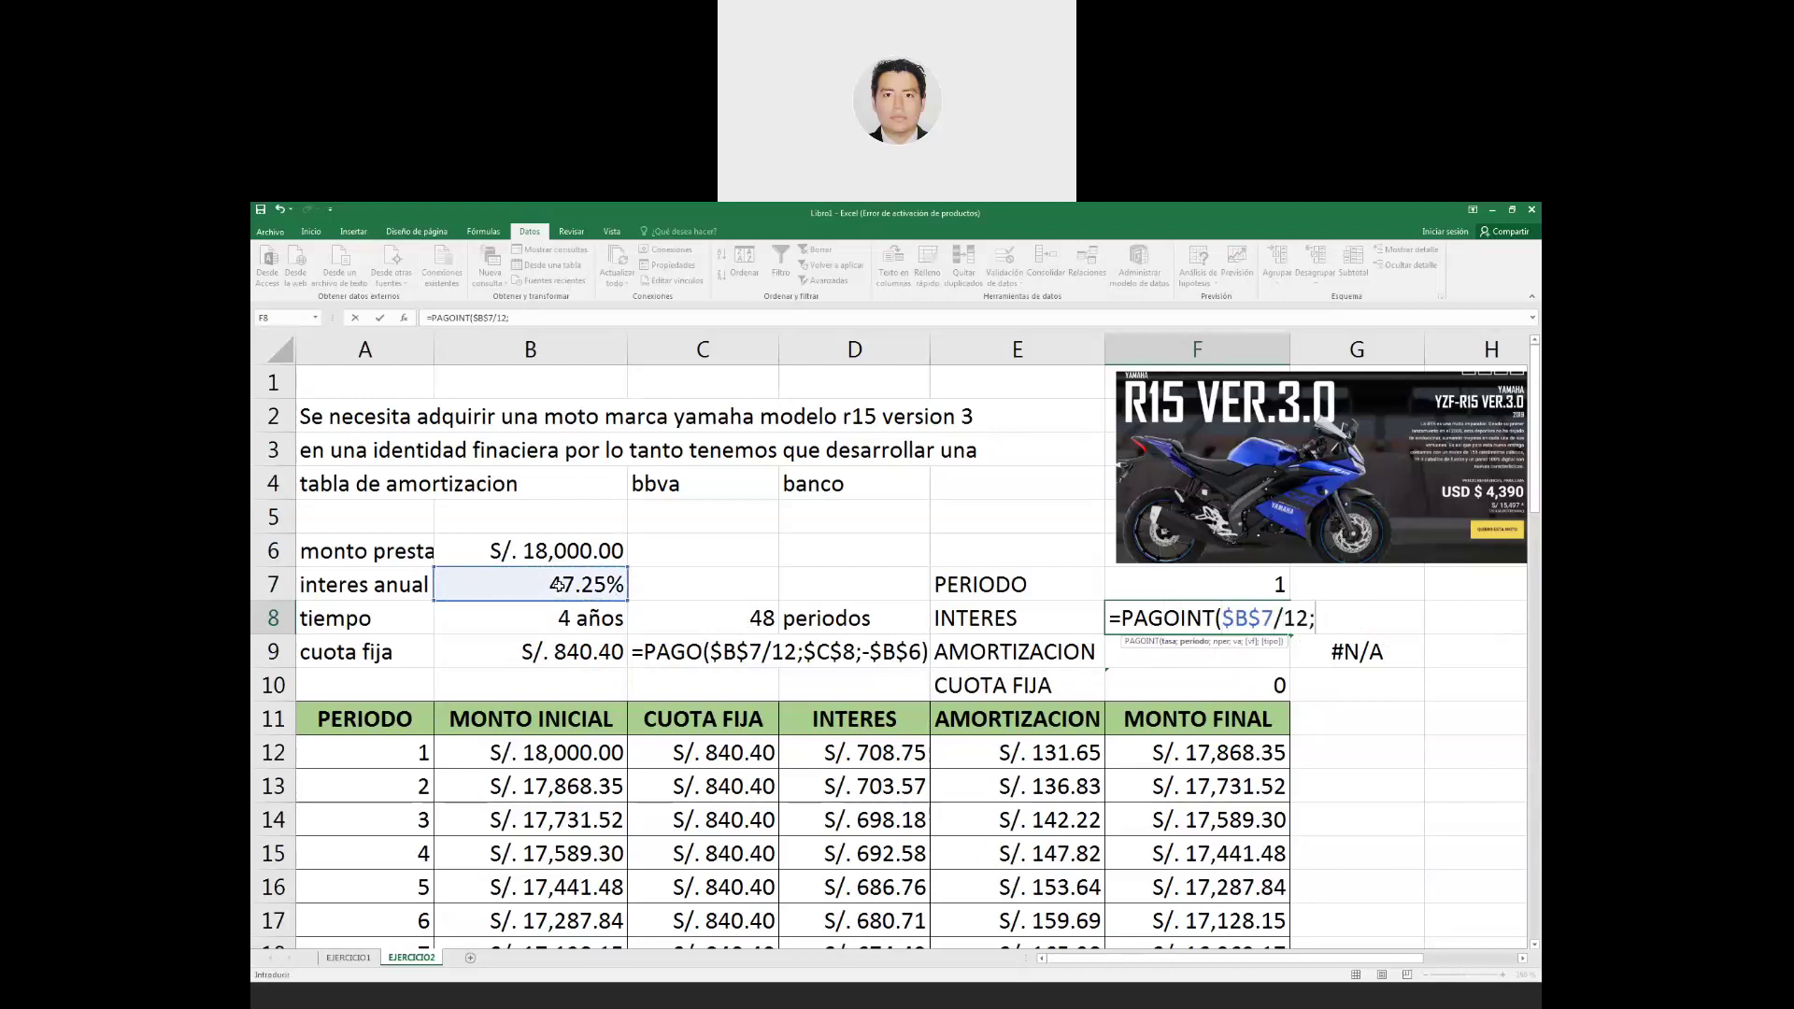
{"action": "left_click", "coordinate": [1207, 582]}
{"action": "key", "text": "F4"}
{"action": "type", "text": ";"}
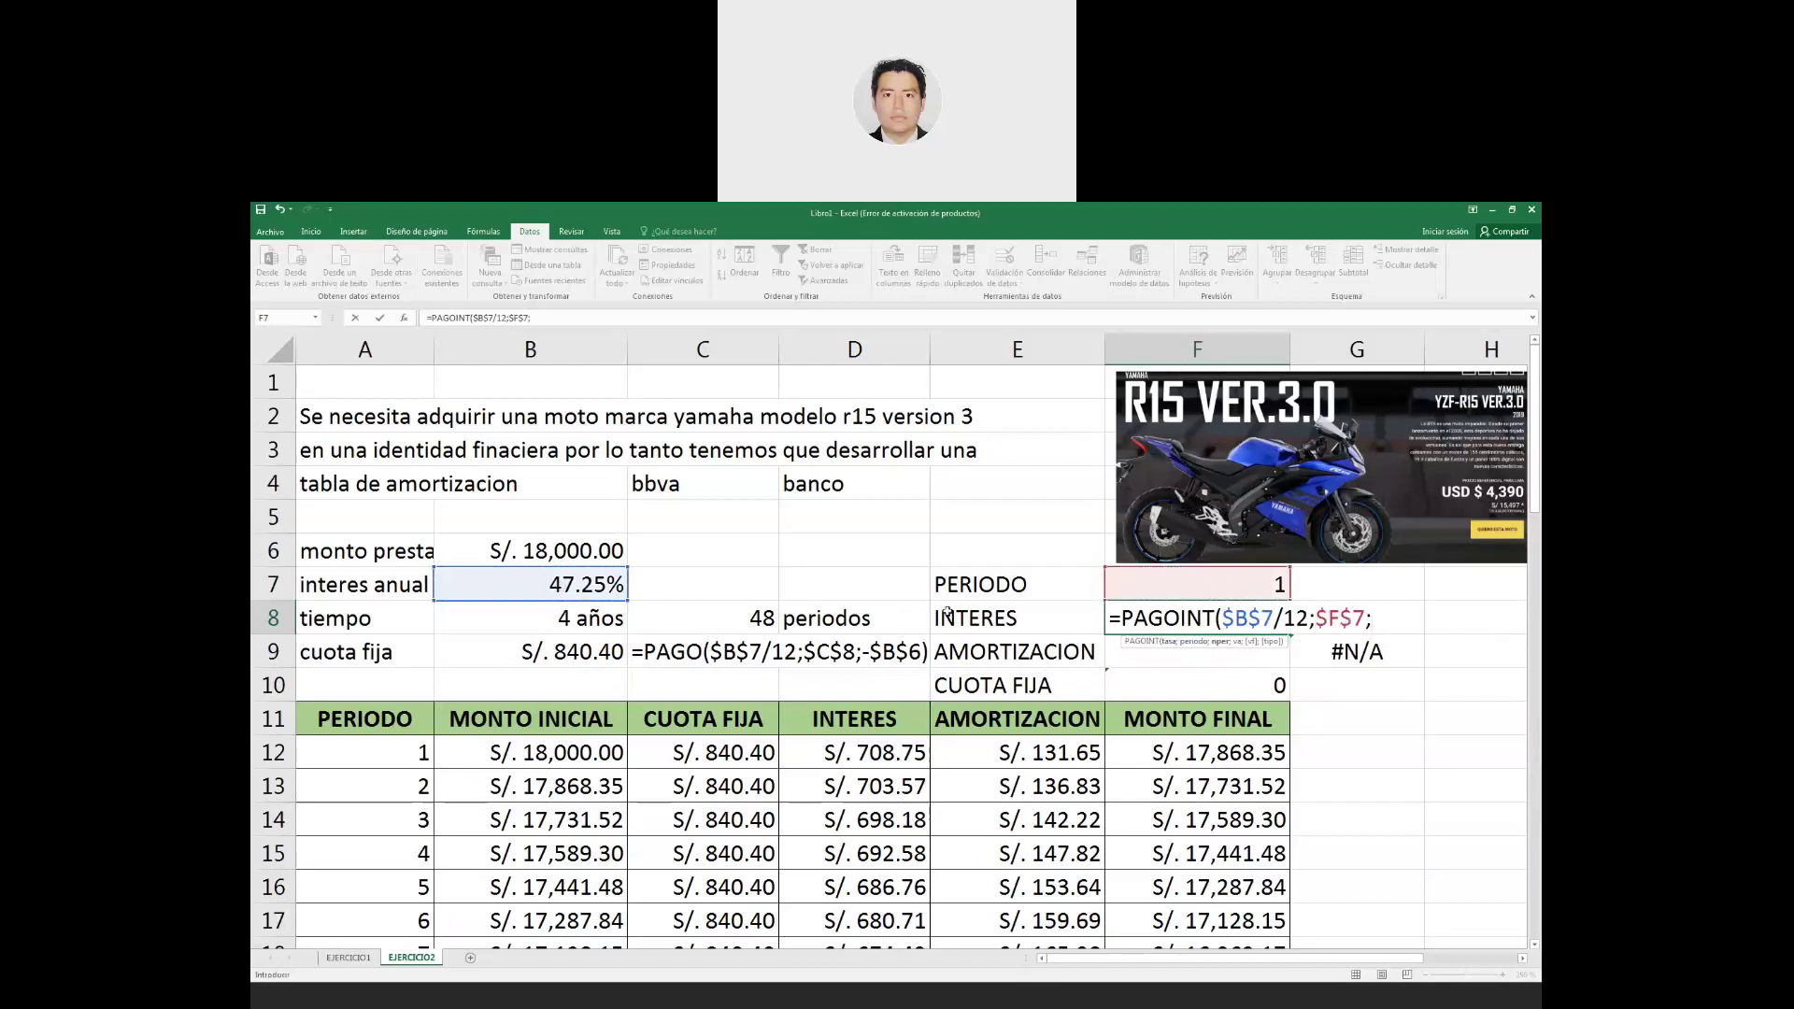
{"action": "left_click", "coordinate": [745, 618]}
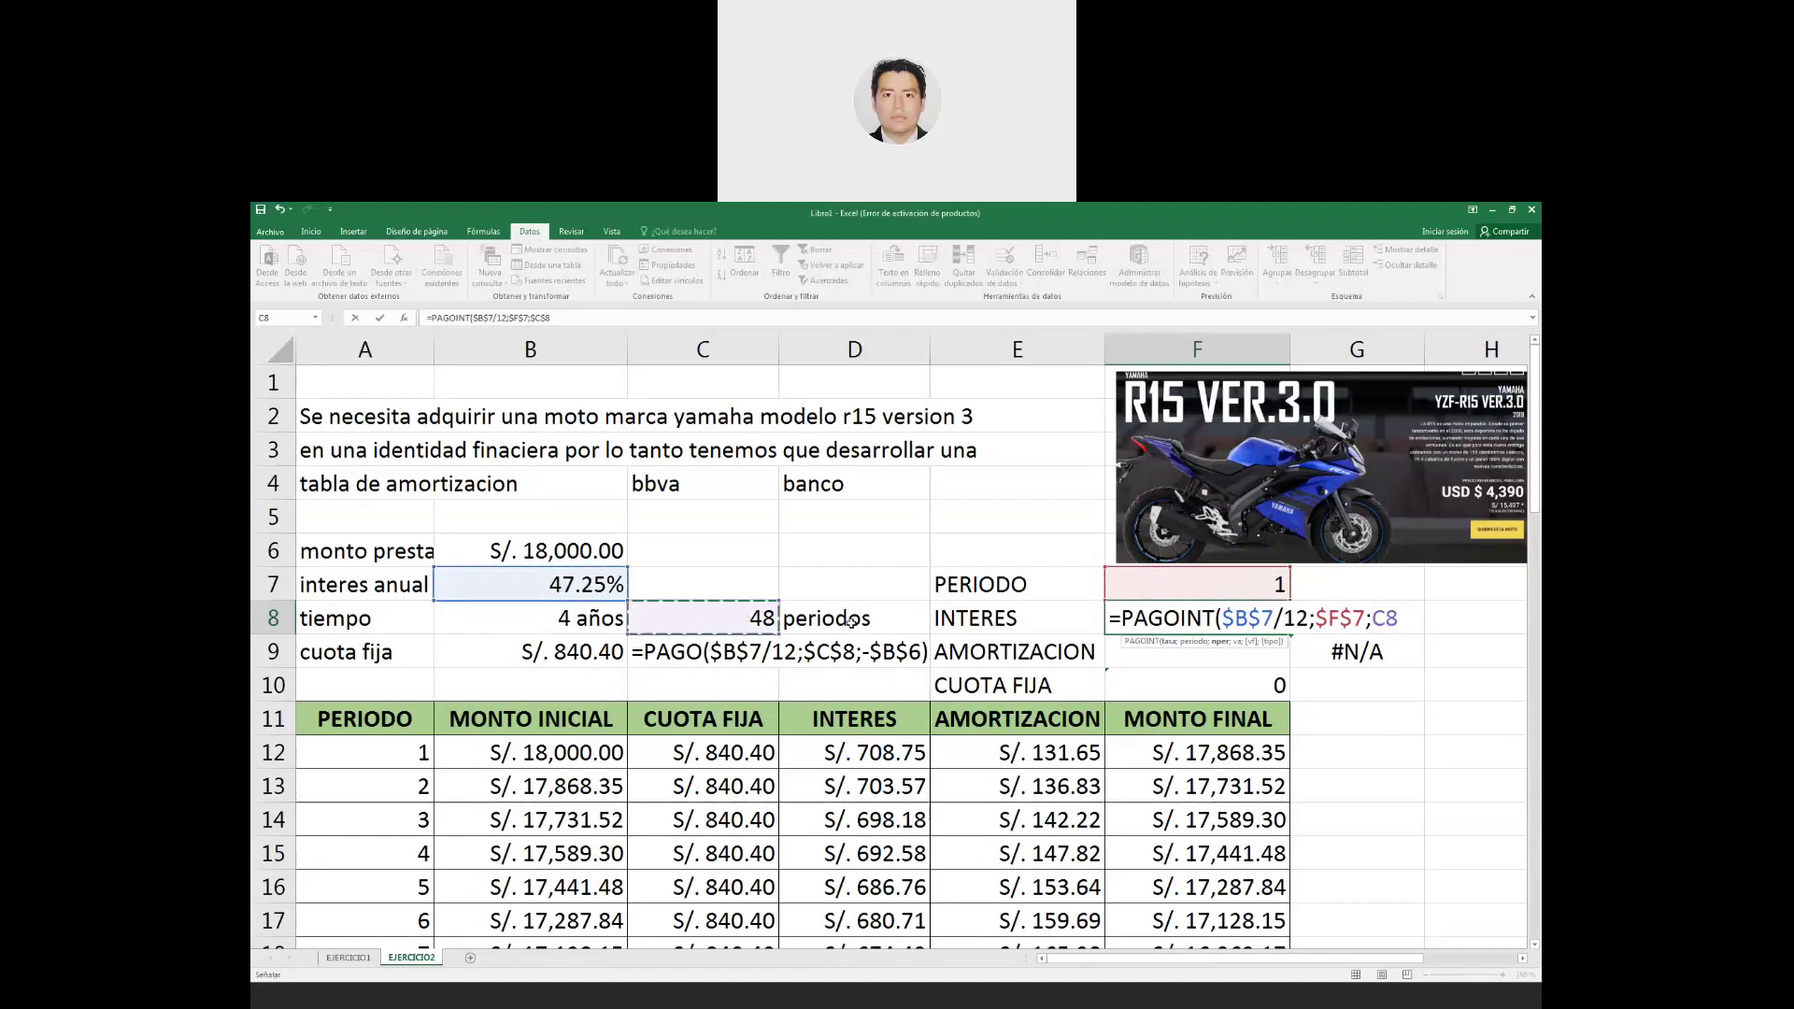
{"action": "key", "text": "F4"}
{"action": "type", "text": "$C$8;-"}
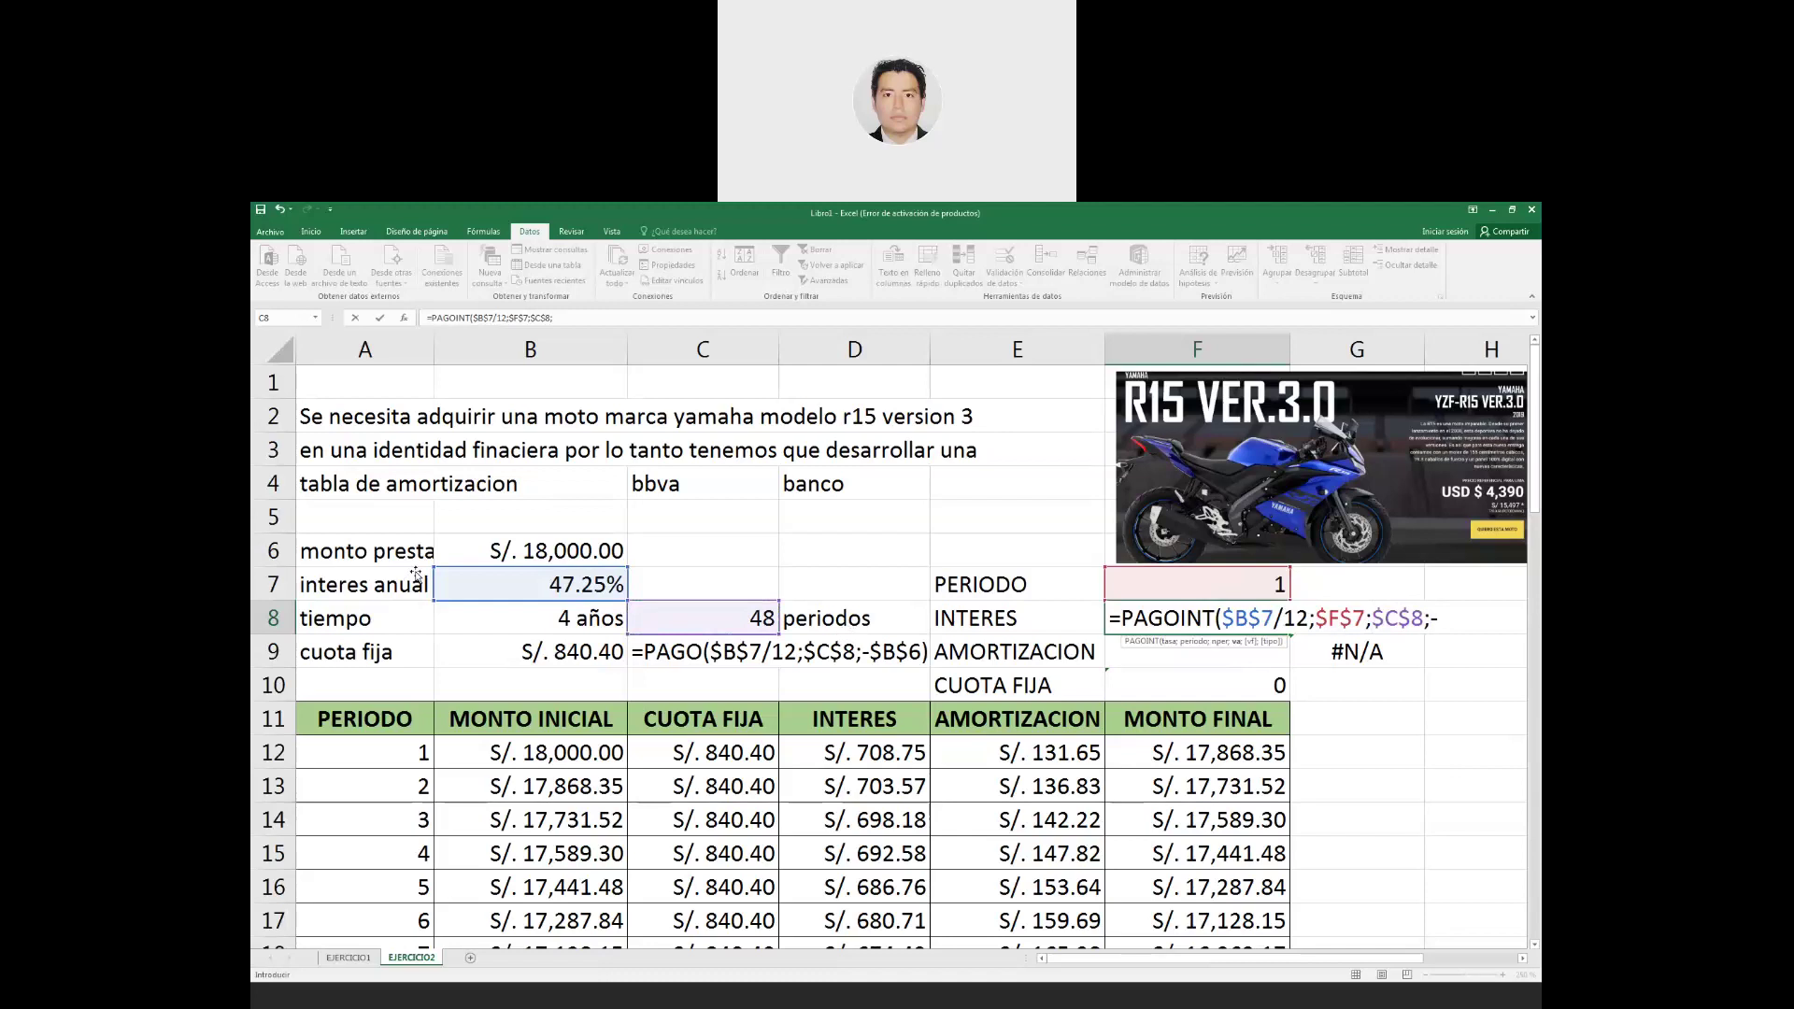
{"action": "left_click", "coordinate": [541, 552]}
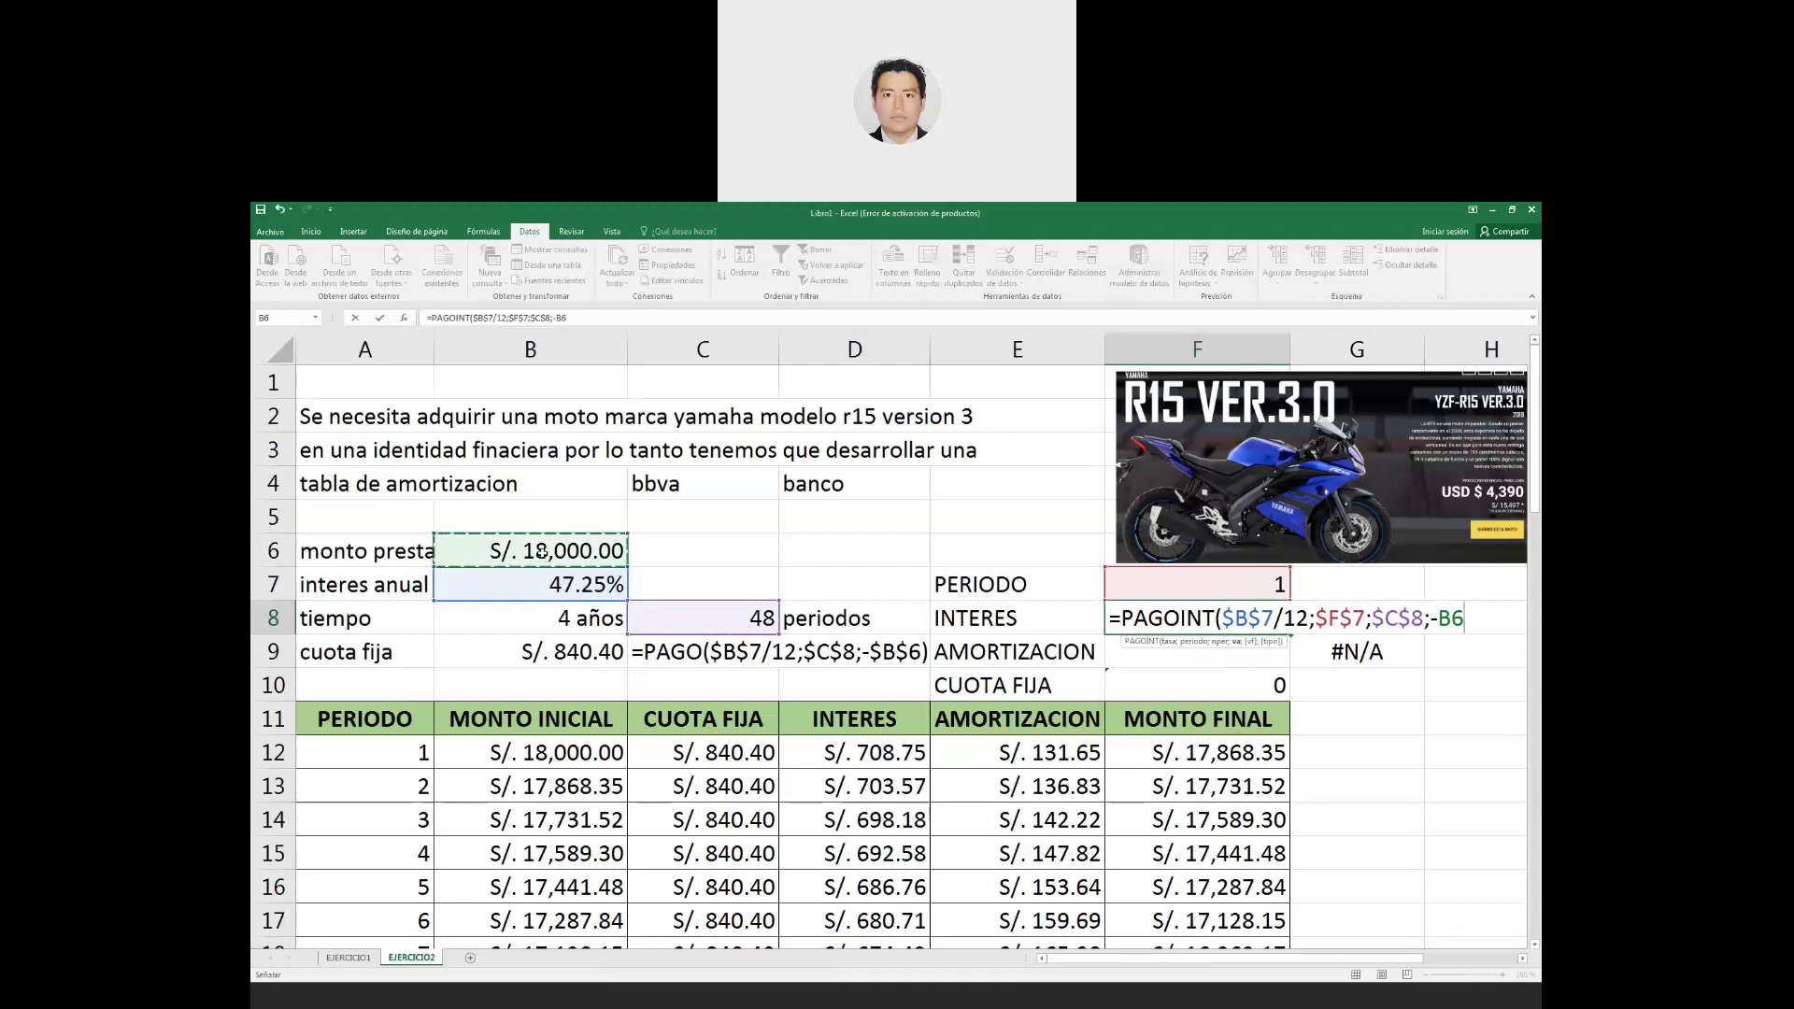
{"action": "key", "text": "F4"}
{"action": "type", "text": ")"}
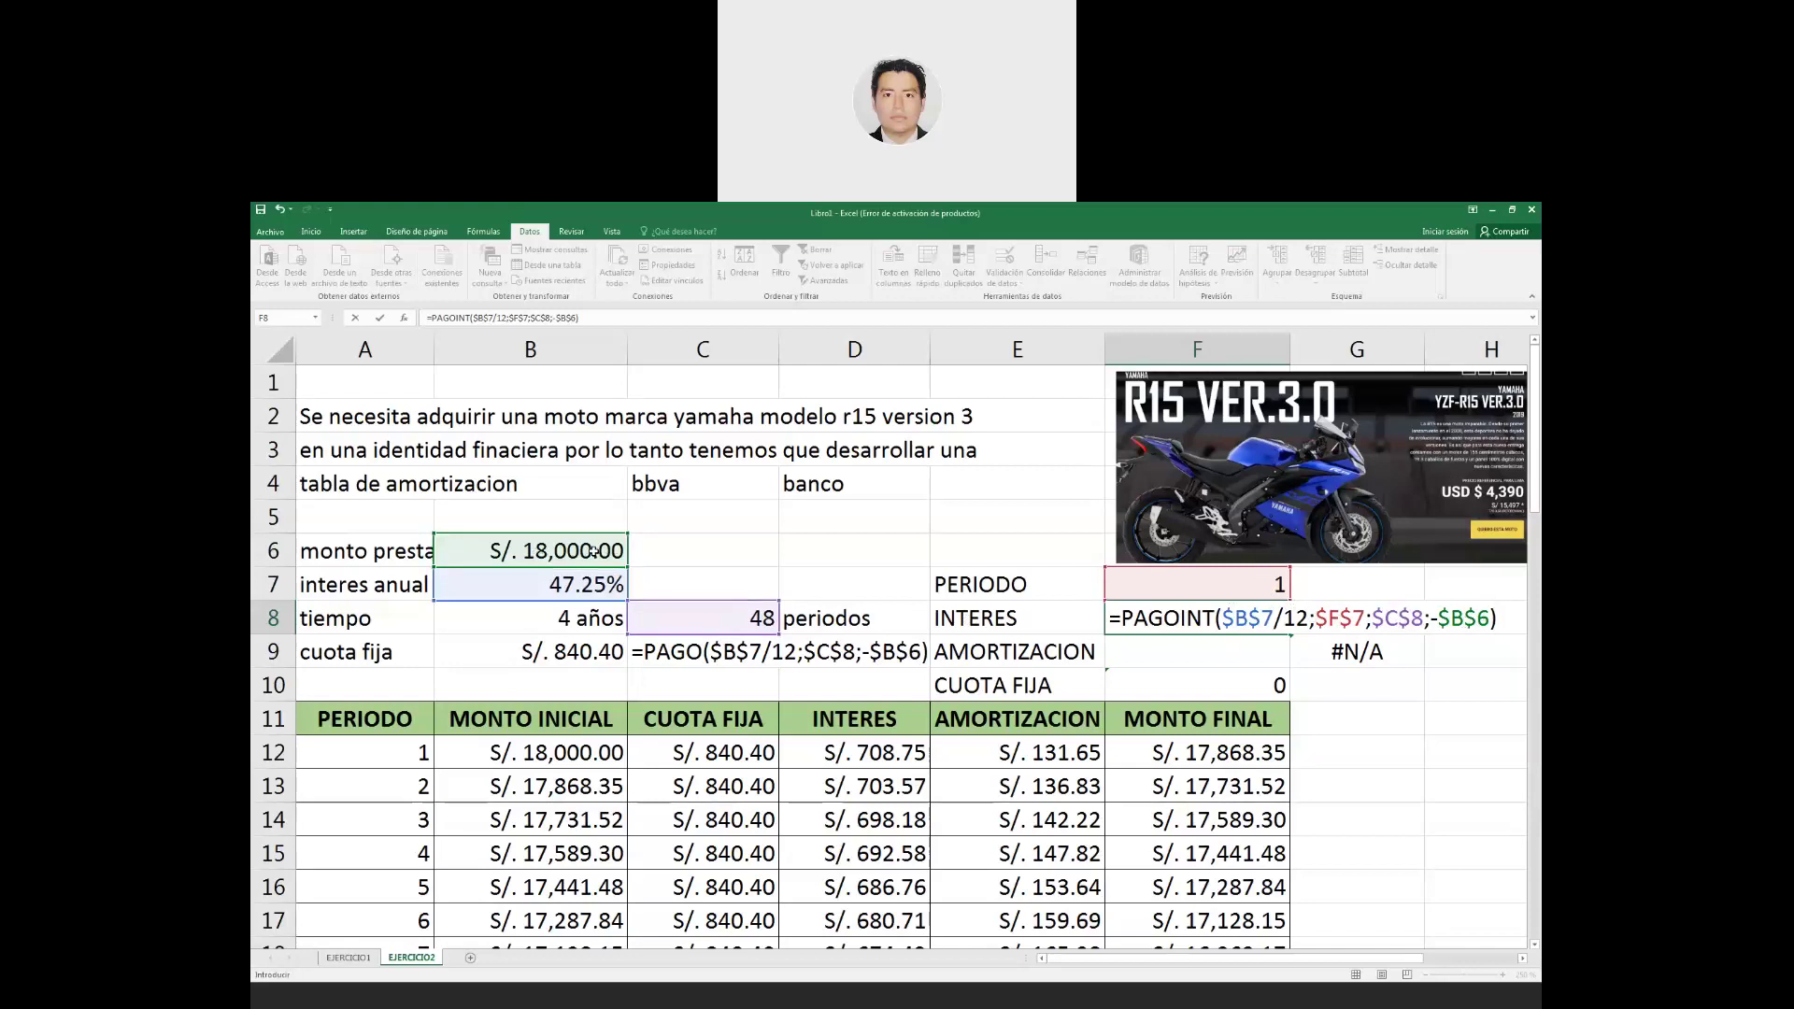
{"action": "key", "text": "Return"}
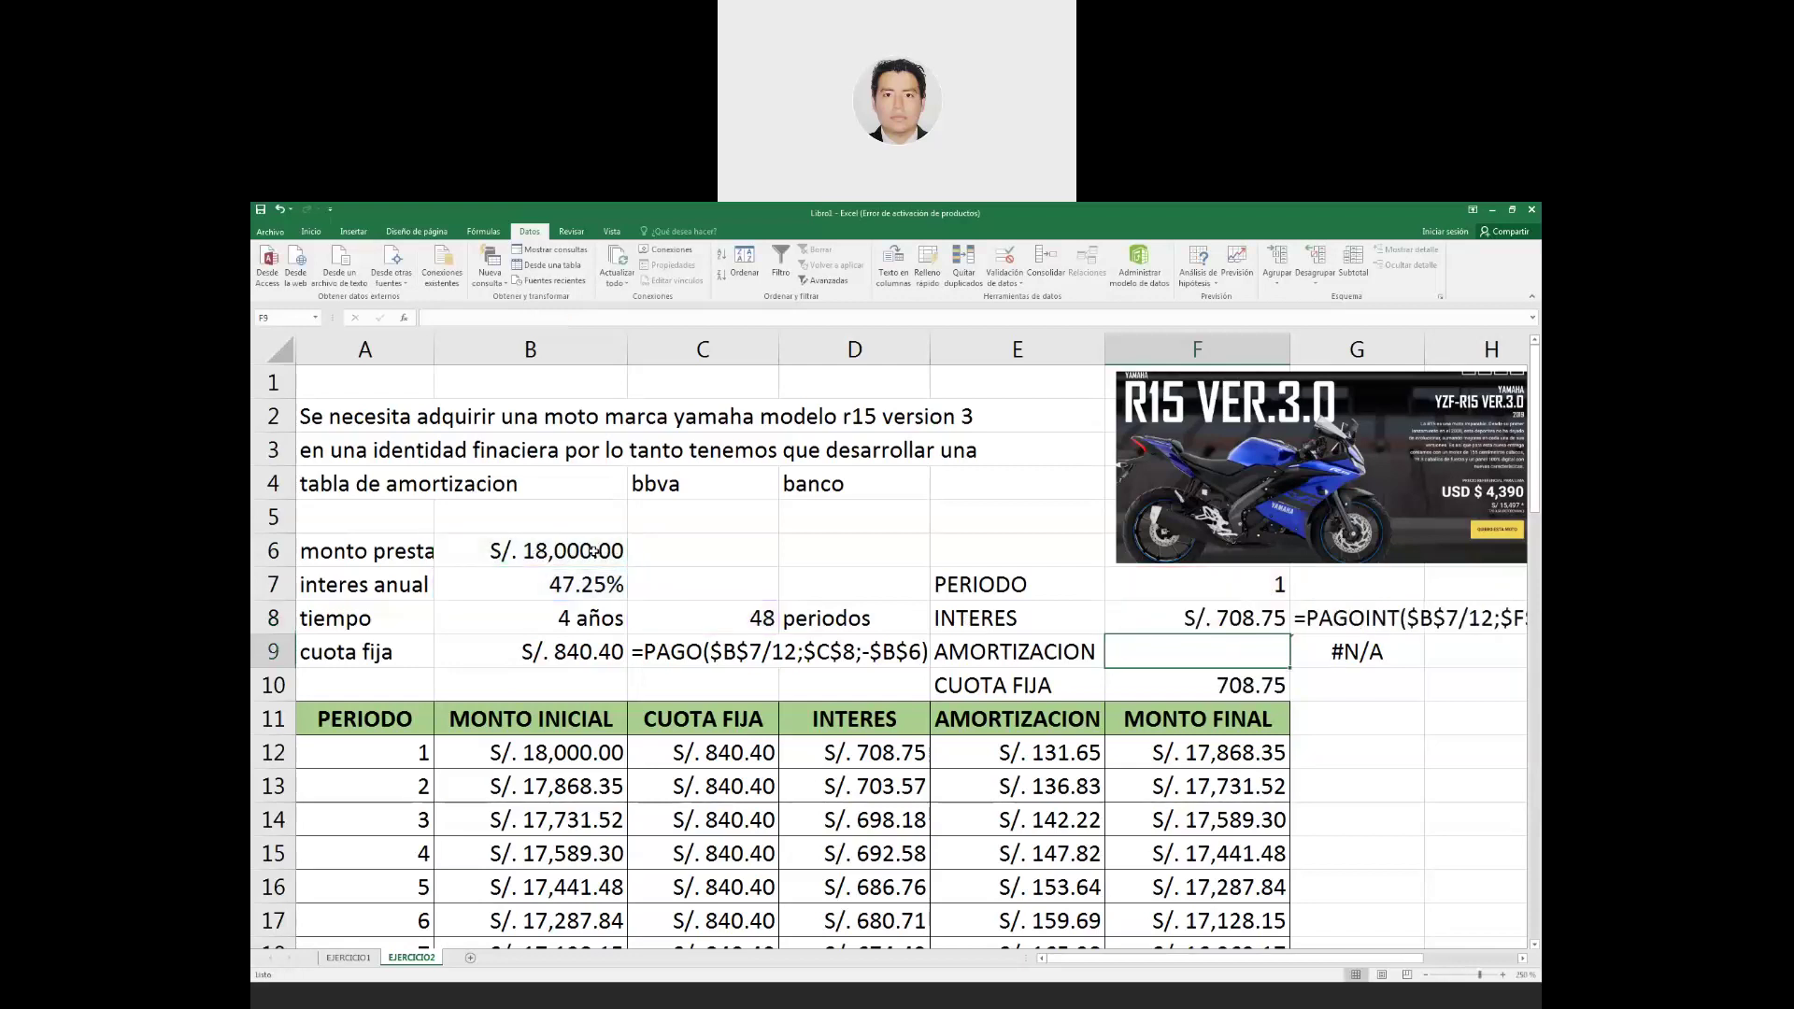
Start a PAGOPRIN formula in F9 with the absolute monthly rate $B$7/12.
{"action": "type", "text": "=PAG"}
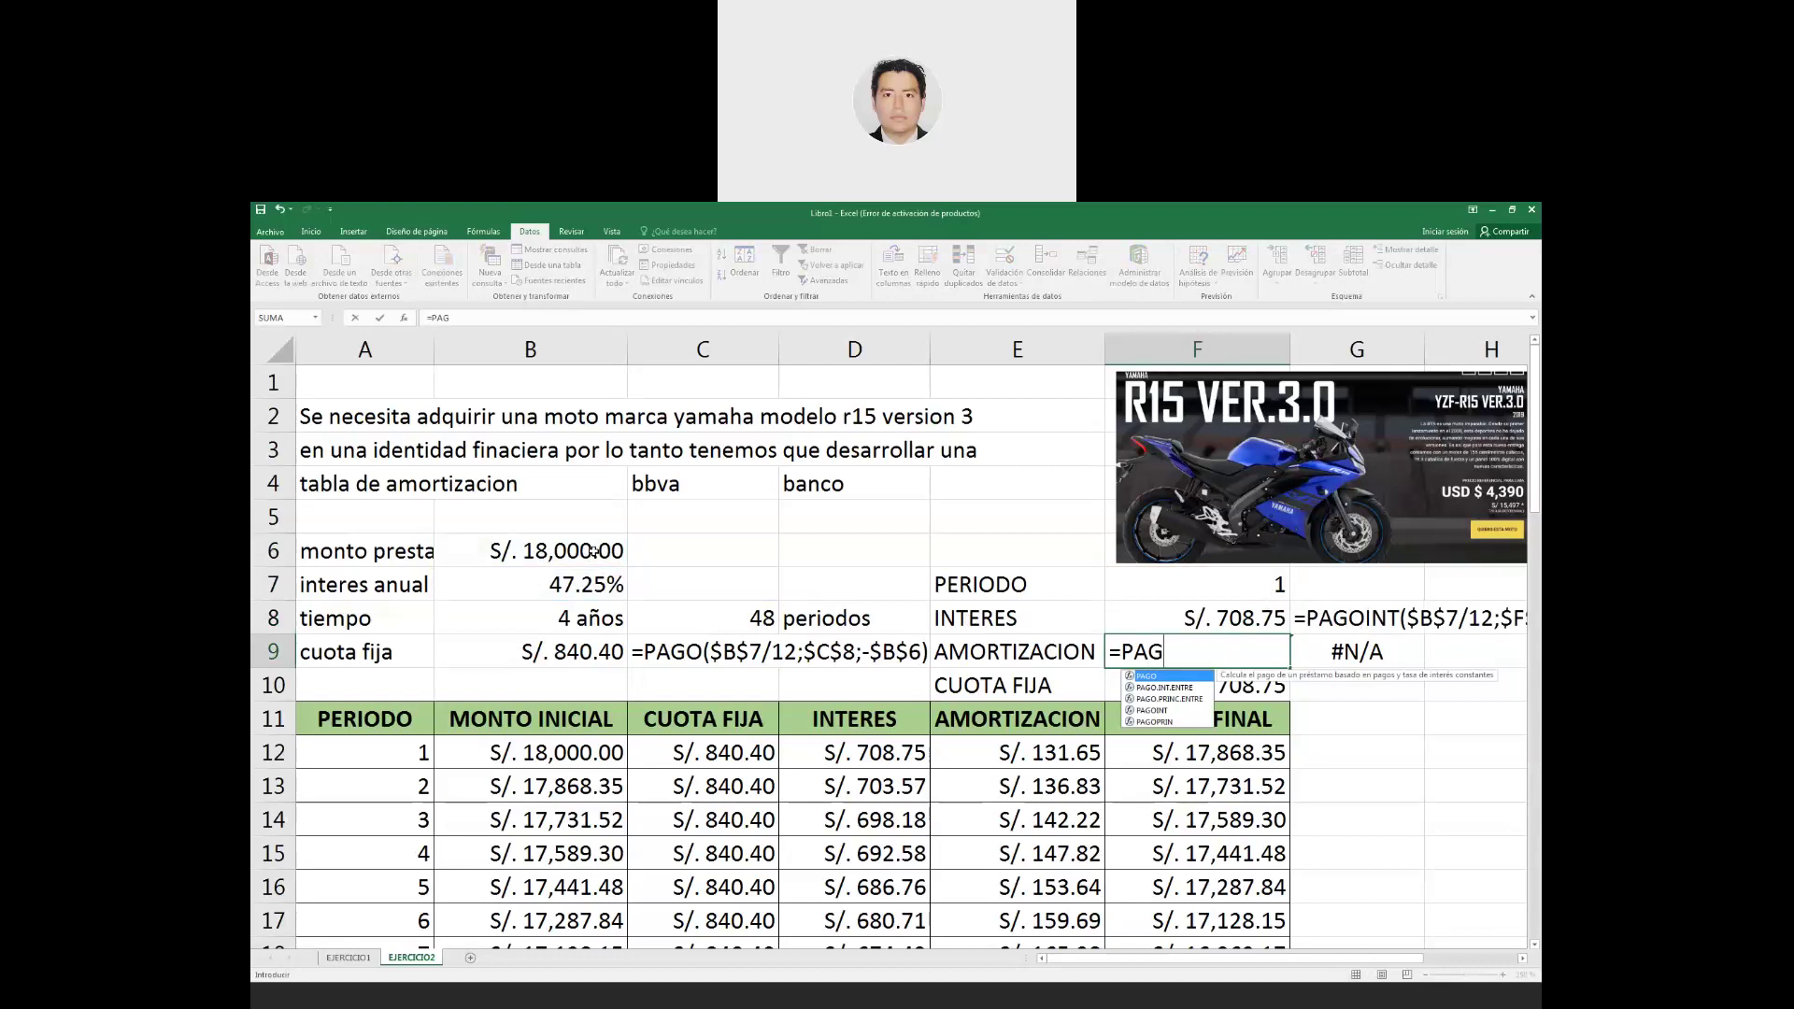
{"action": "type", "text": "O"}
{"action": "key", "text": "Down"}
{"action": "key", "text": "Down"}
{"action": "key", "text": "Down"}
{"action": "key", "text": "Down"}
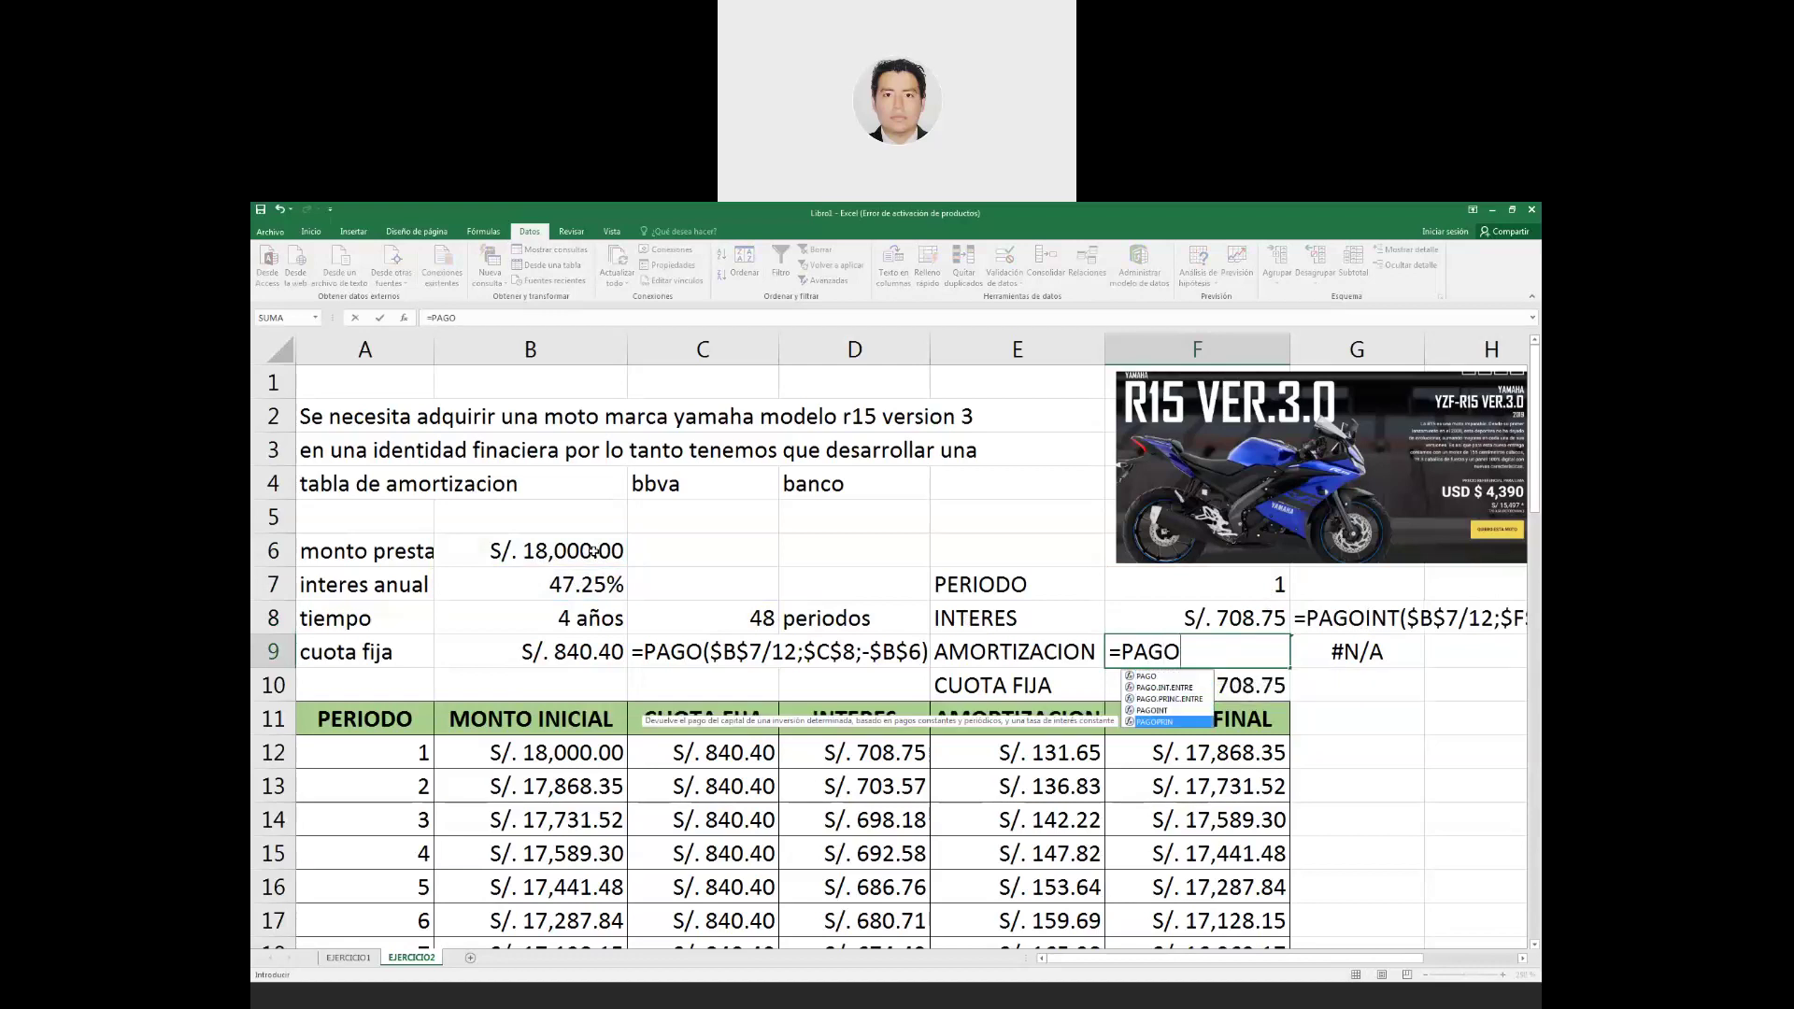
{"action": "key", "text": "Tab"}
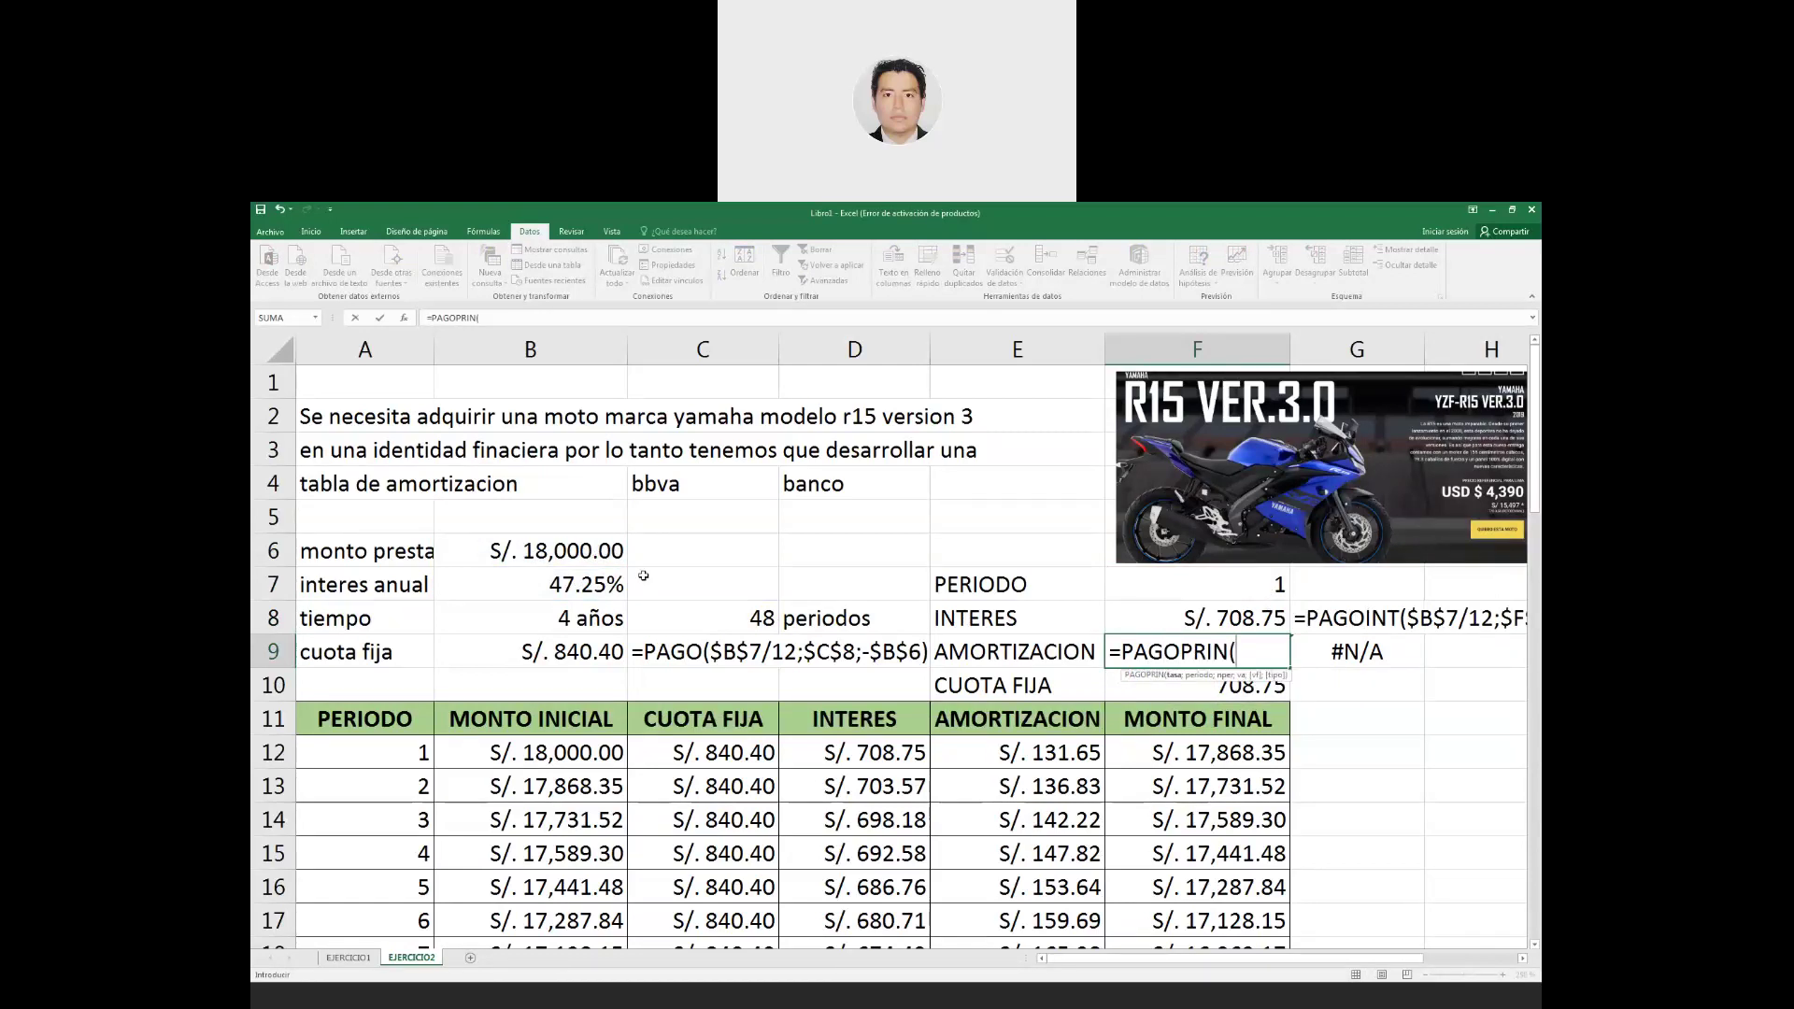
{"action": "left_click", "coordinate": [574, 586]}
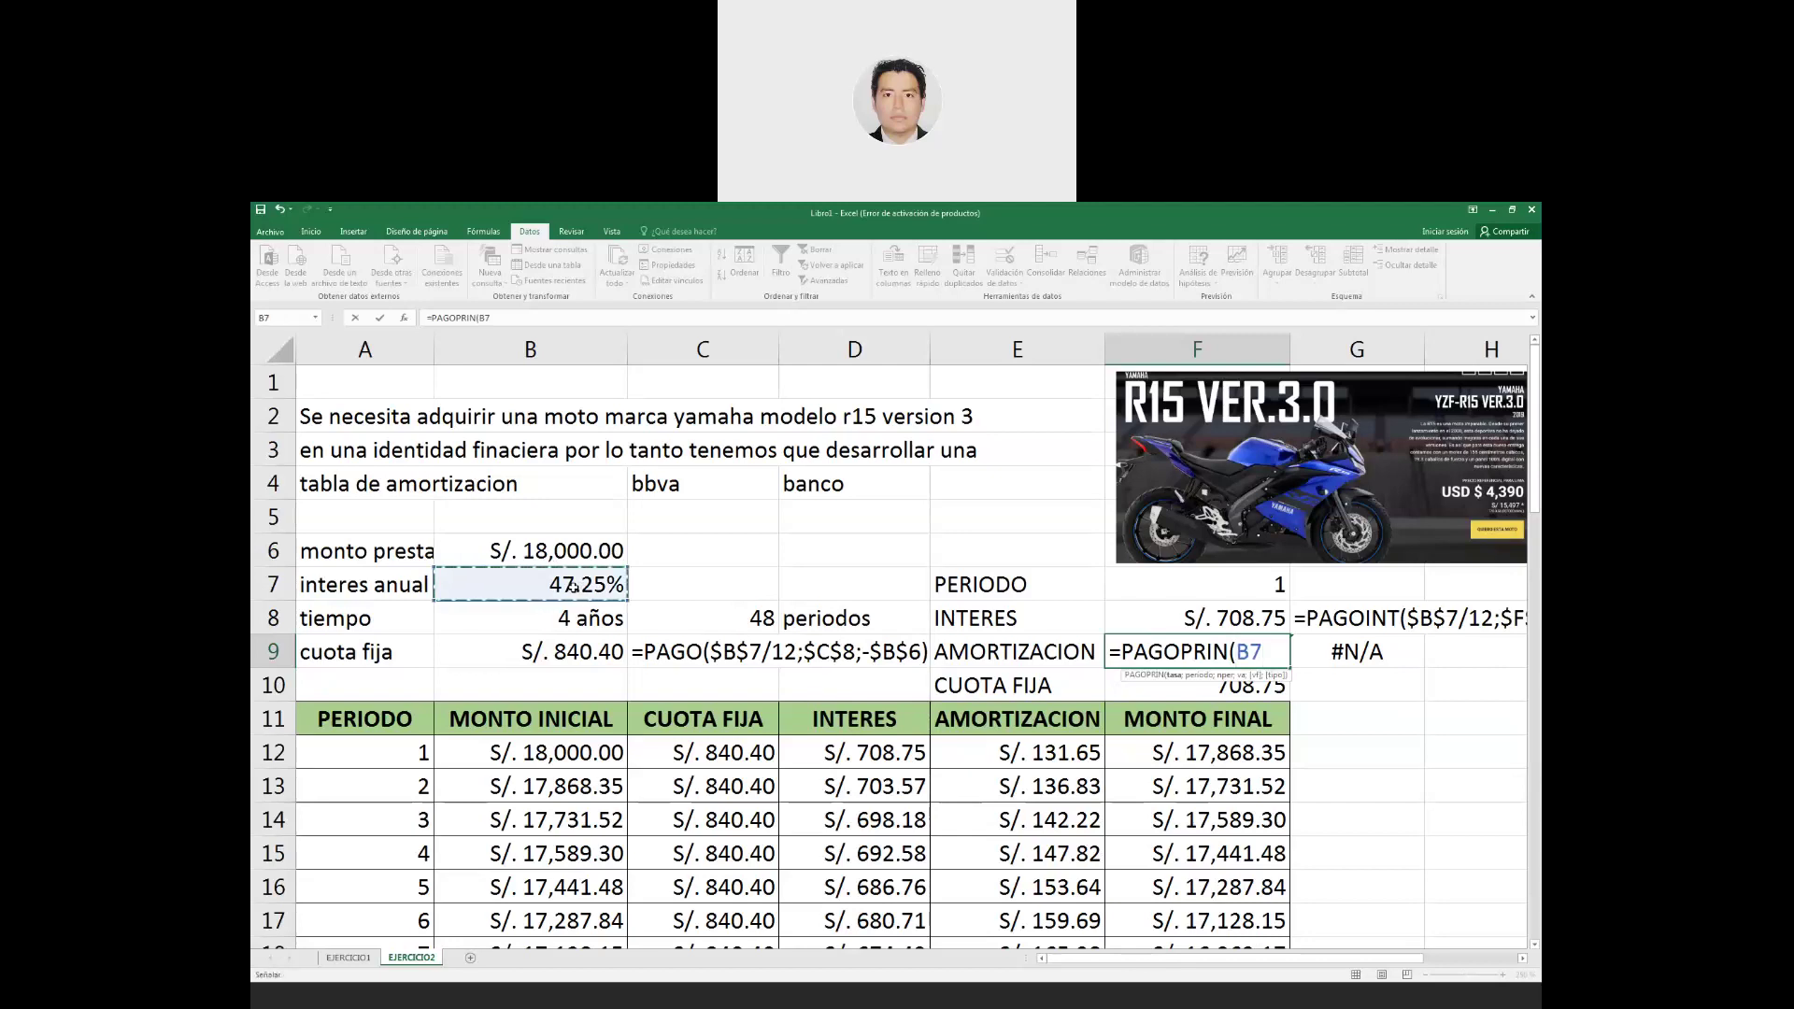
{"action": "key", "text": "F4"}
{"action": "type", "text": "$B$7/12"}
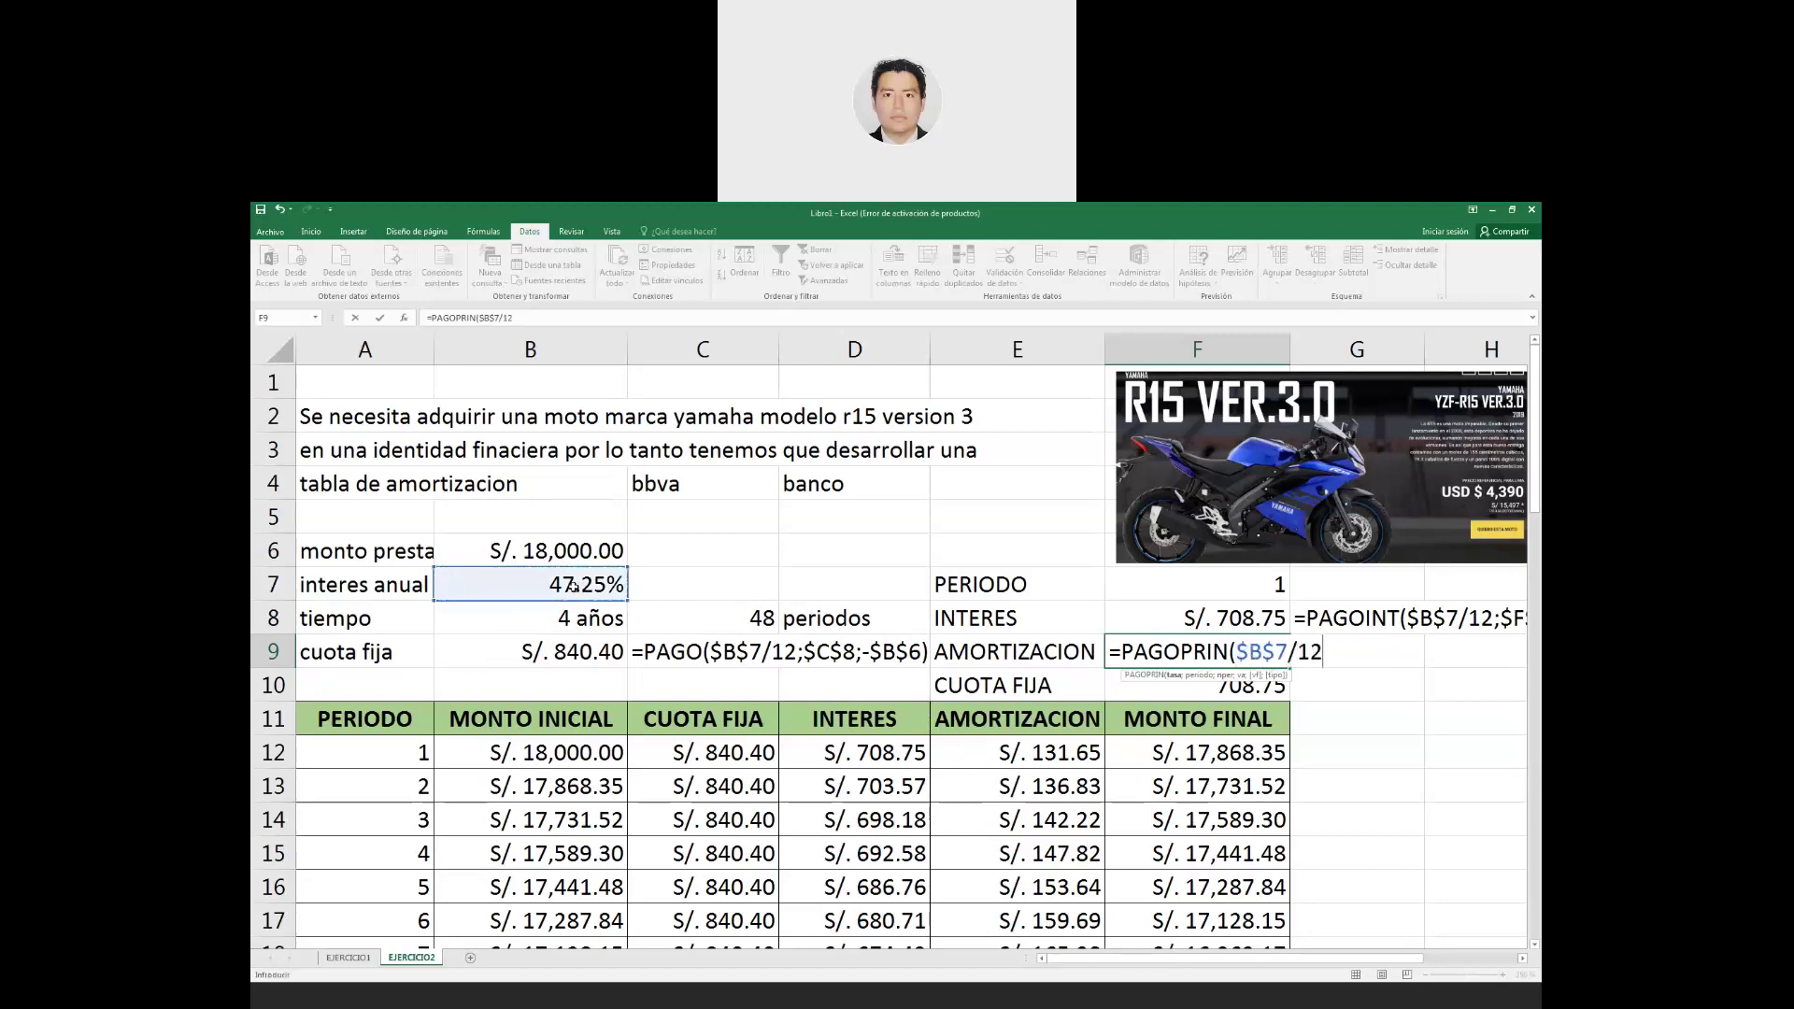
{"action": "type", "text": ";"}
Complete the PAGOPRIN arguments with $F$7, $C$8 and -$B$6 and enter it, giving S/. 131.65.
{"action": "left_click", "coordinate": [1234, 586]}
{"action": "key", "text": "F4"}
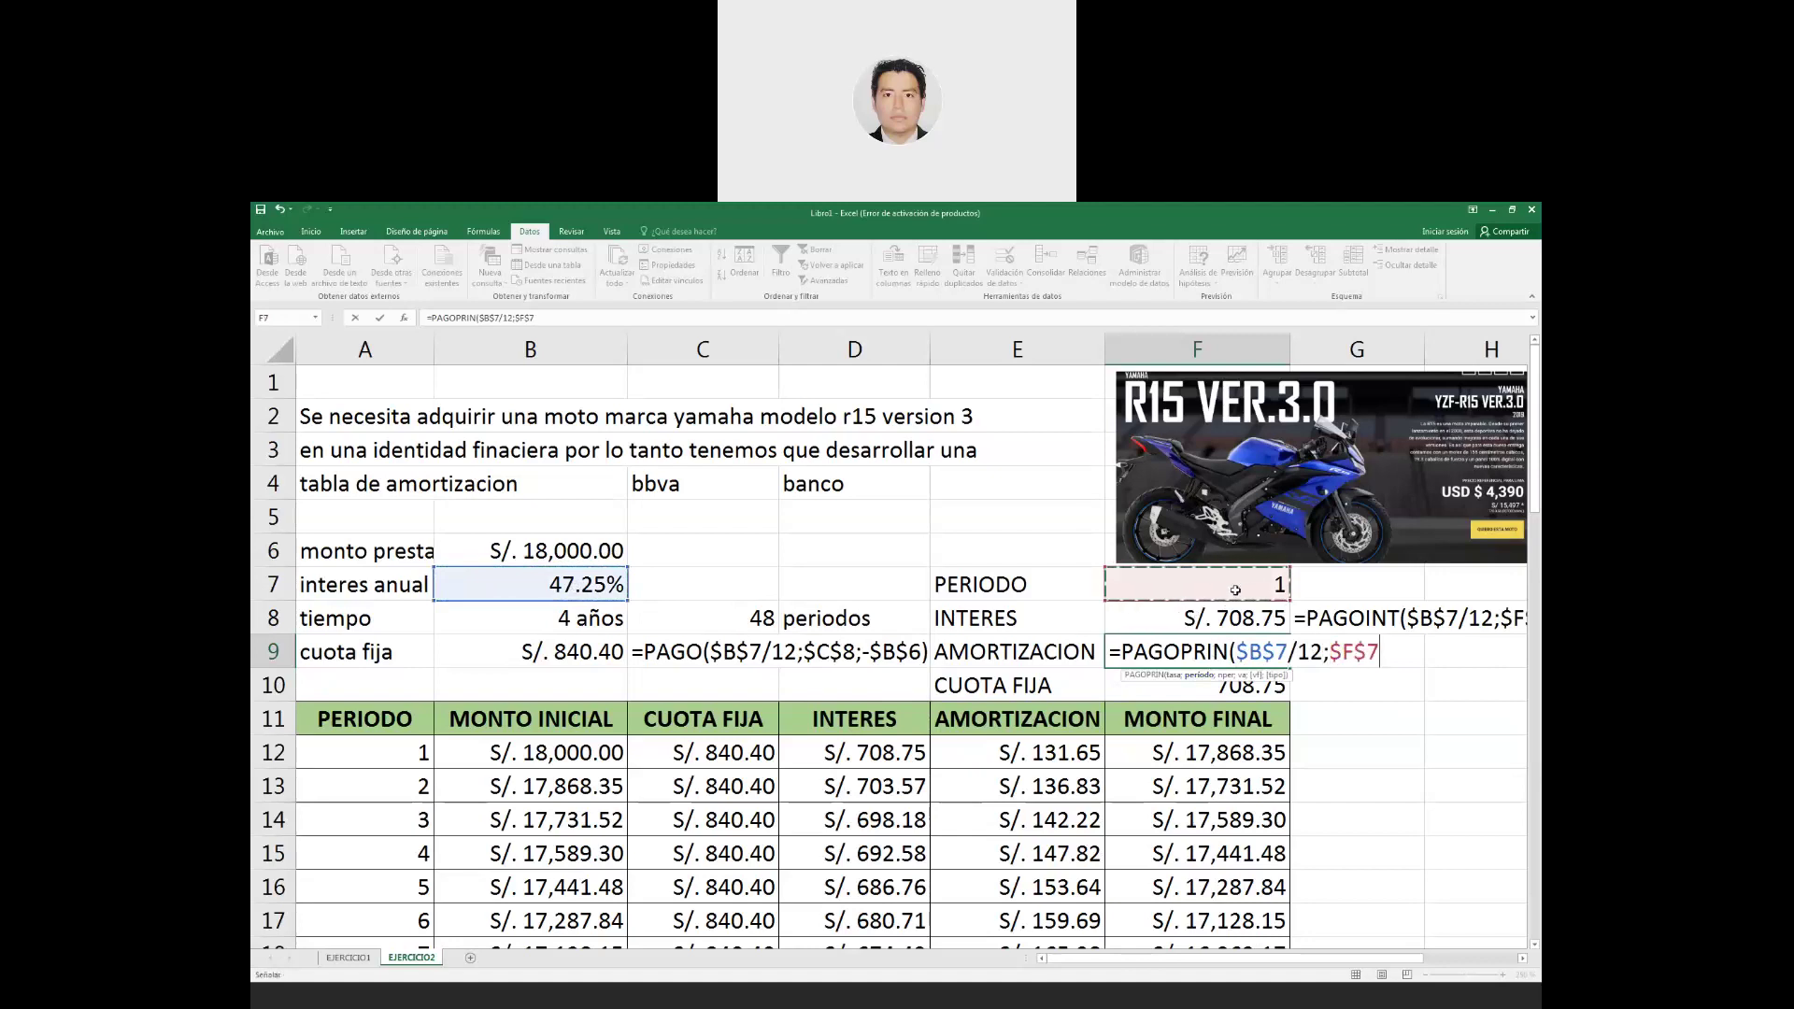
{"action": "type", "text": ";"}
{"action": "left_click", "coordinate": [725, 620]}
{"action": "key", "text": "F4"}
{"action": "type", "text": ";-"}
{"action": "left_click", "coordinate": [580, 550]}
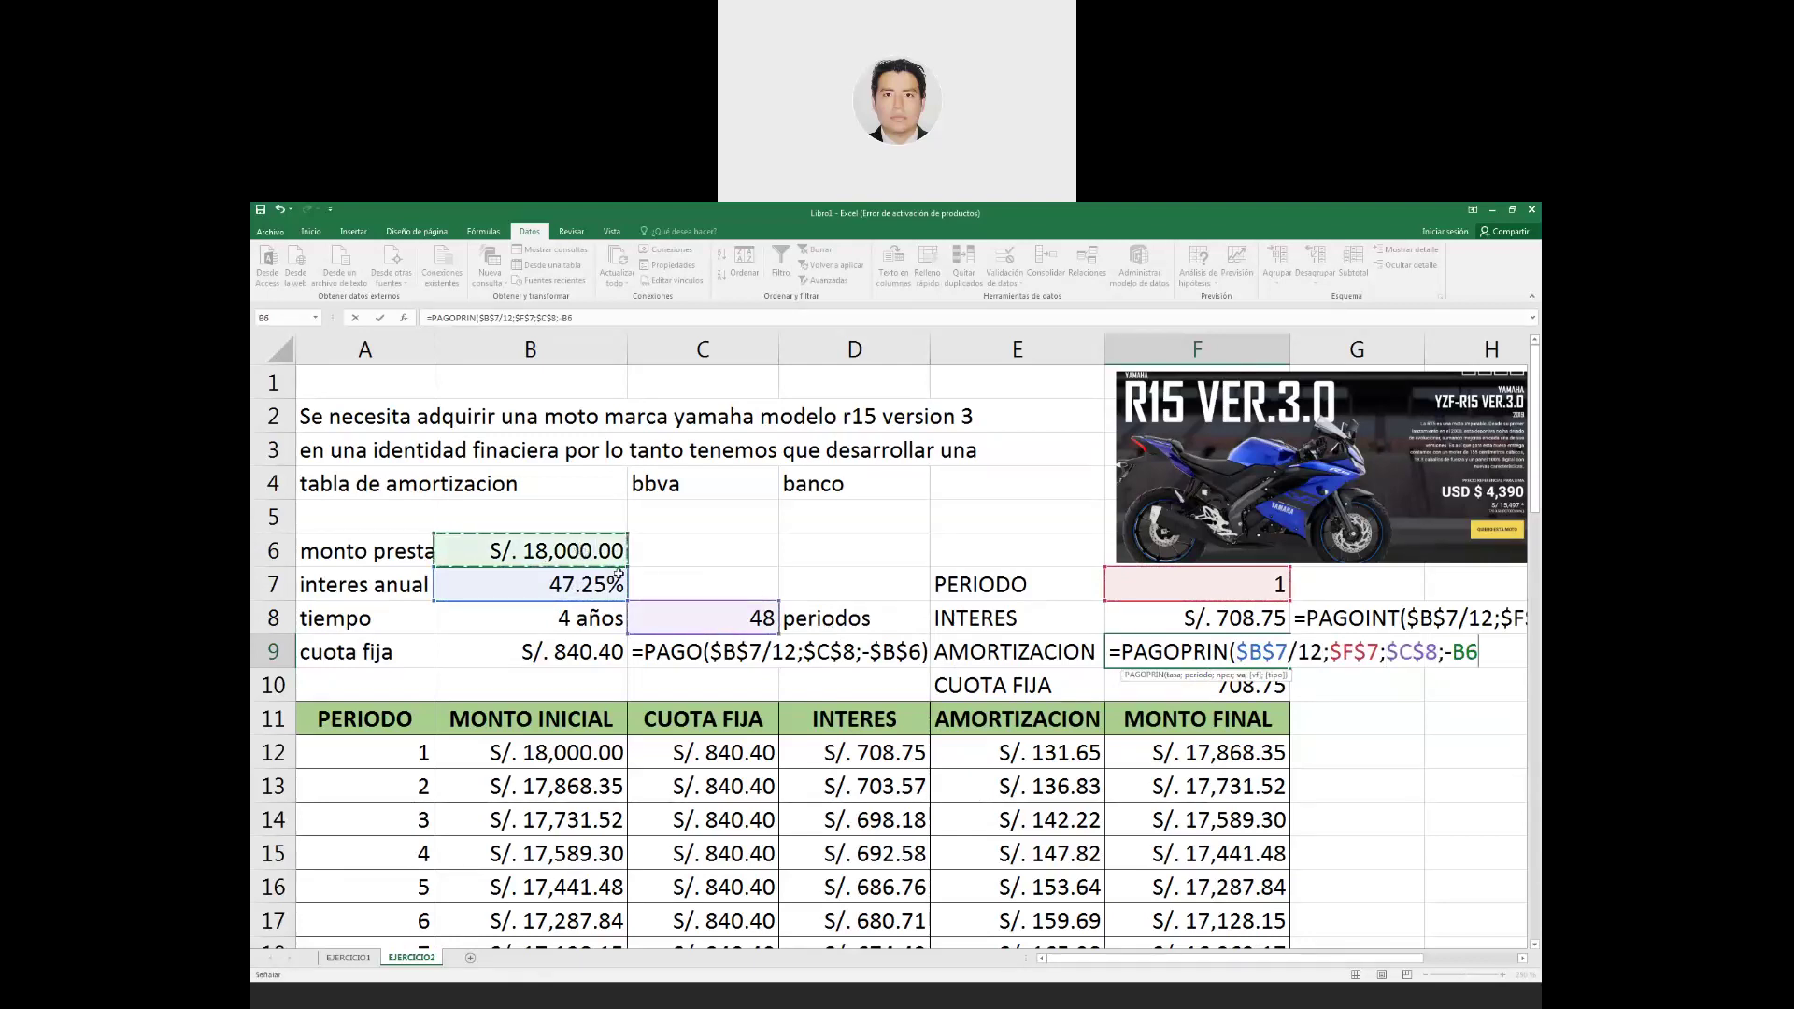
{"action": "key", "text": "F4"}
{"action": "type", "text": ")"}
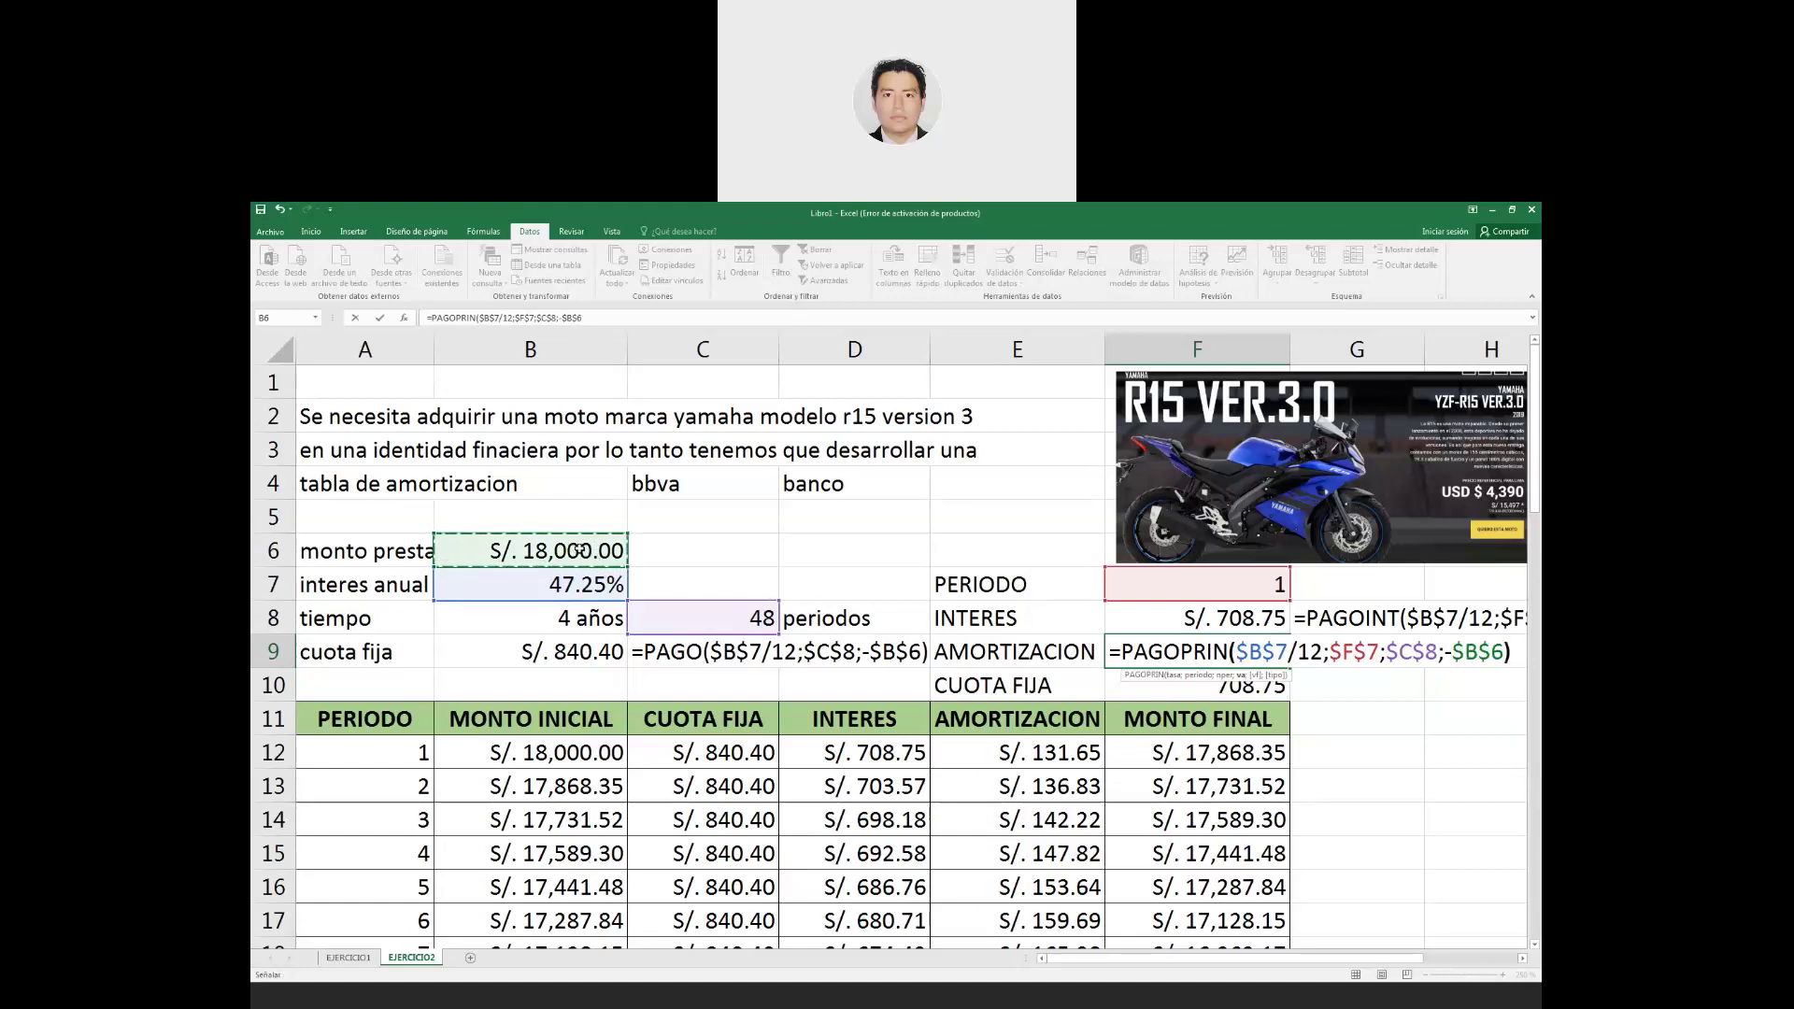
{"action": "key", "text": "Return"}
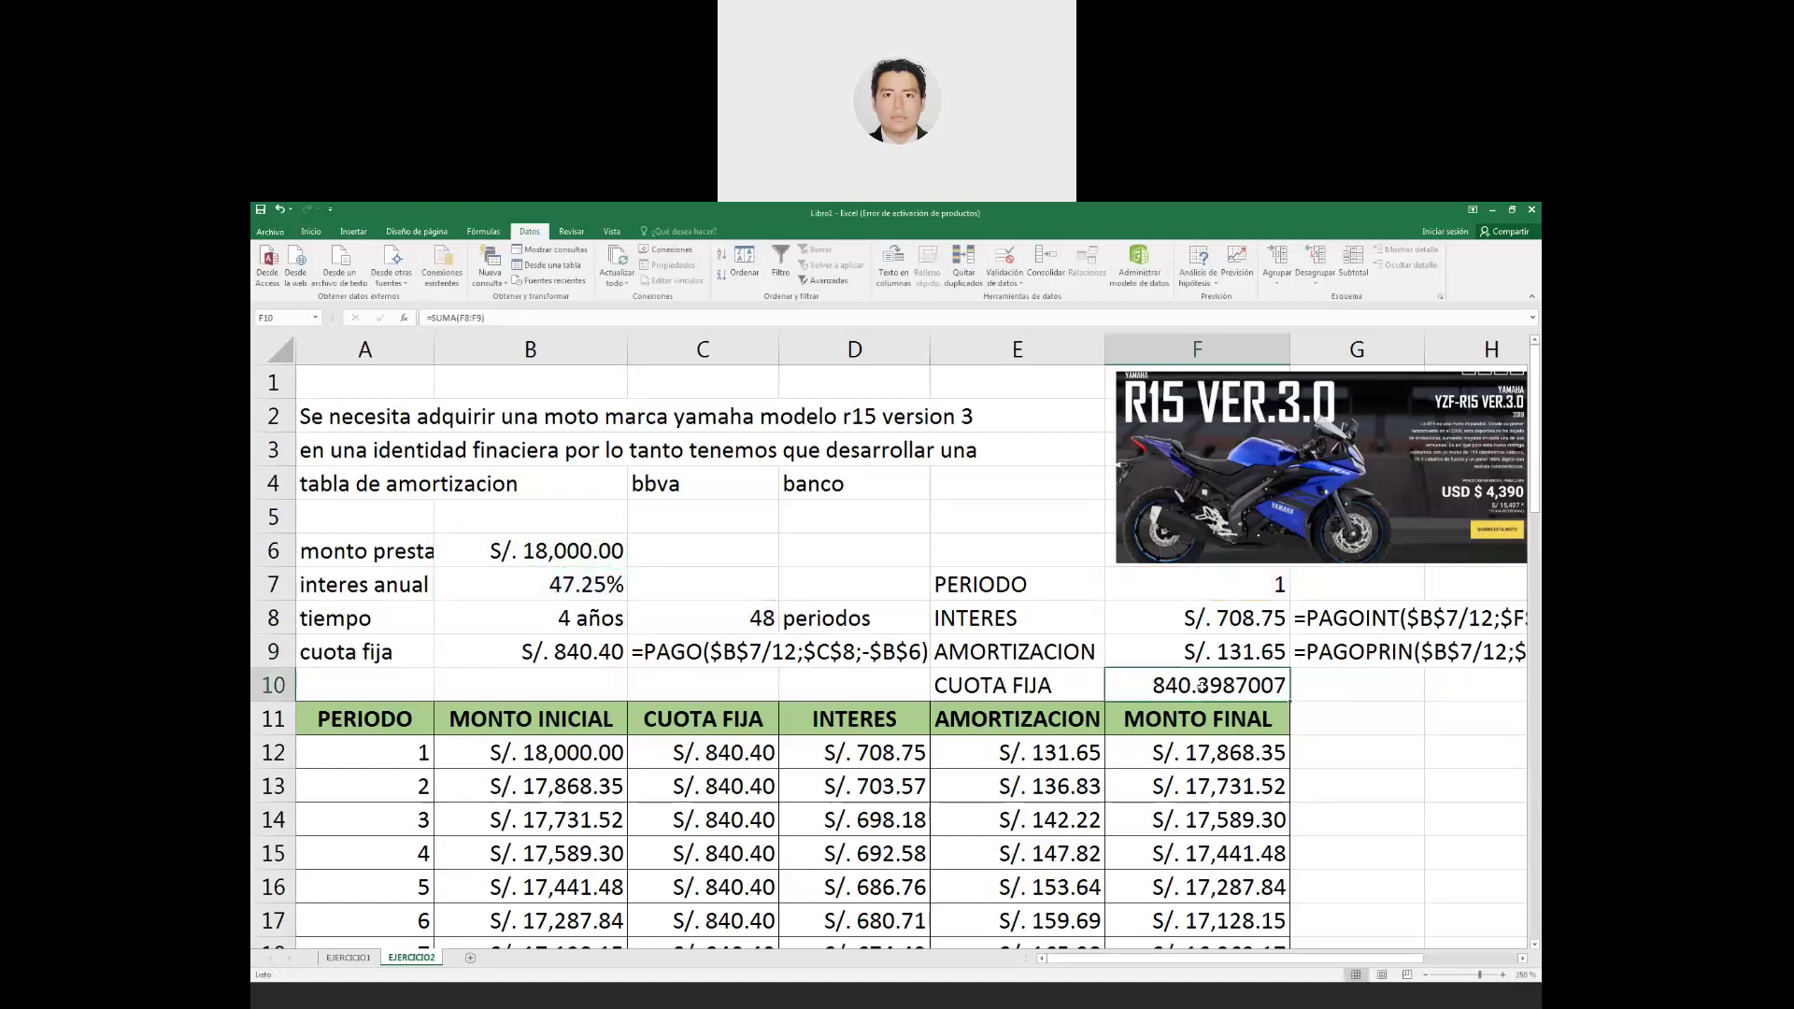
Apply the Moneda number format to F10 so it shows S/. 840.40.
{"action": "left_click", "coordinate": [311, 231]}
{"action": "left_click", "coordinate": [773, 255]}
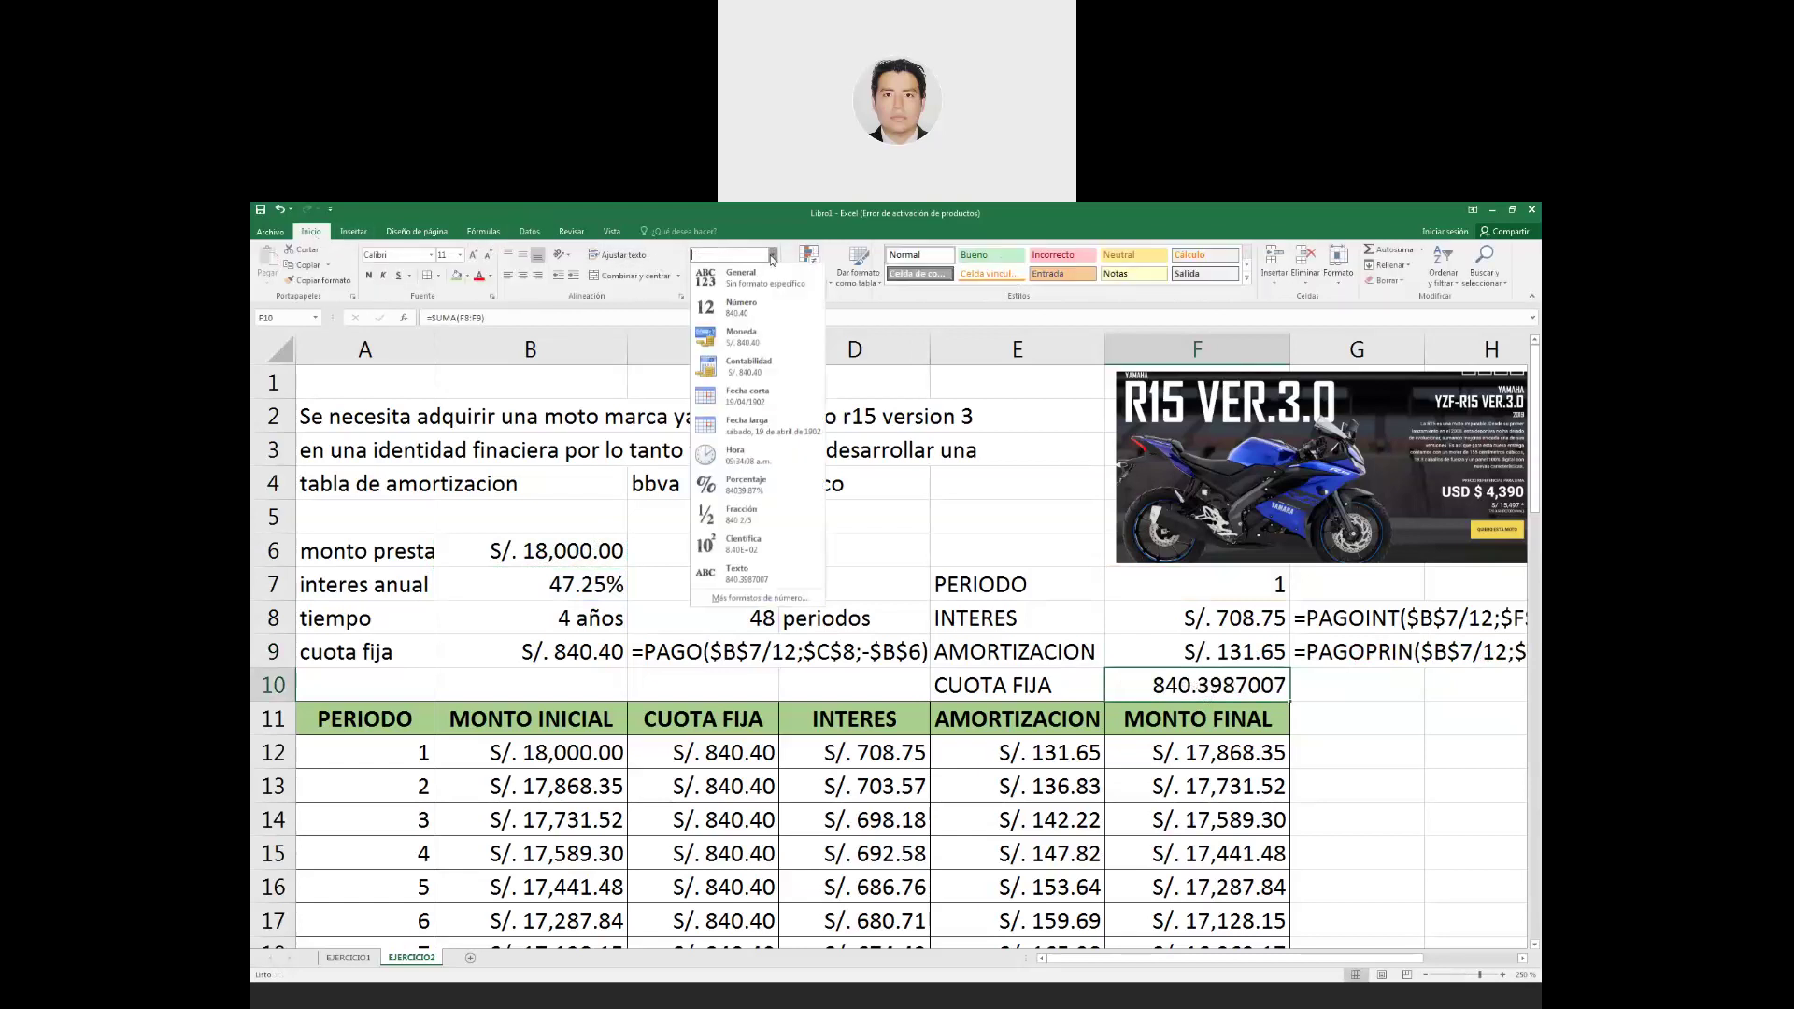
{"action": "left_click", "coordinate": [763, 338]}
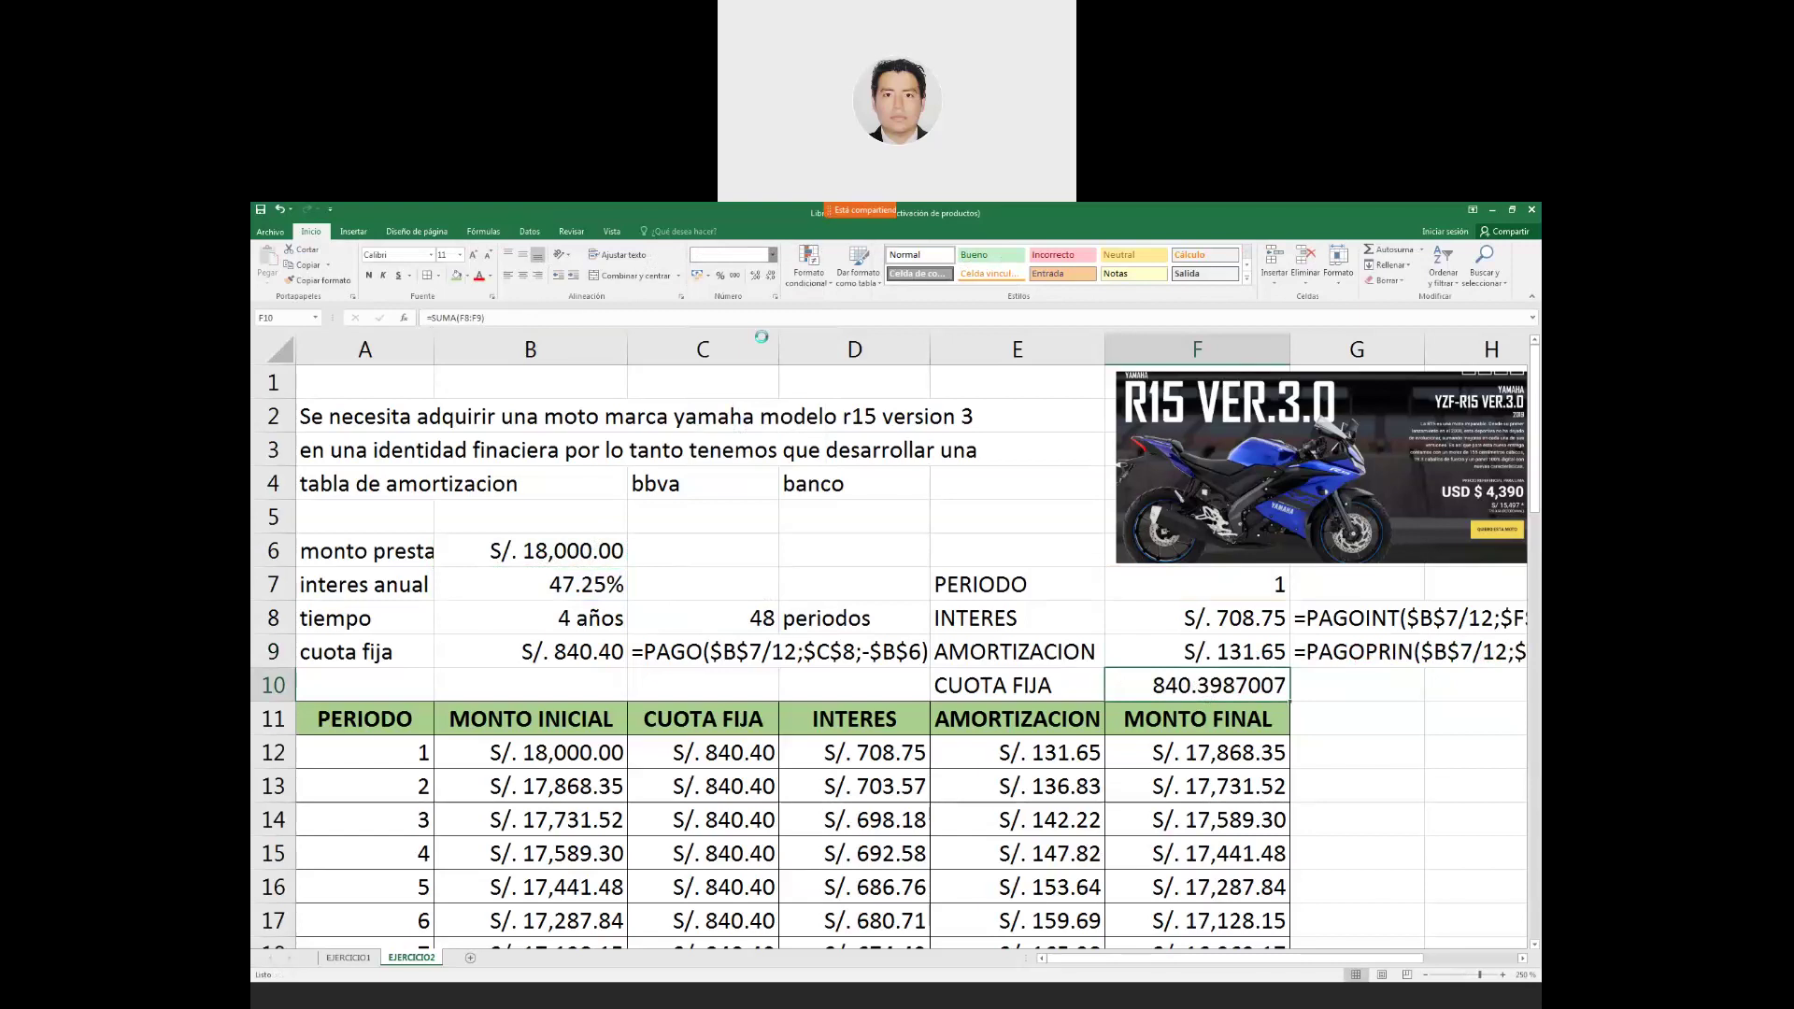
Compare the interest, amortization and CUOTA FIJA results with the fixed payment in B9.
{"action": "left_click_drag", "start_coordinate": [1199, 618], "coordinate": [1199, 652]}
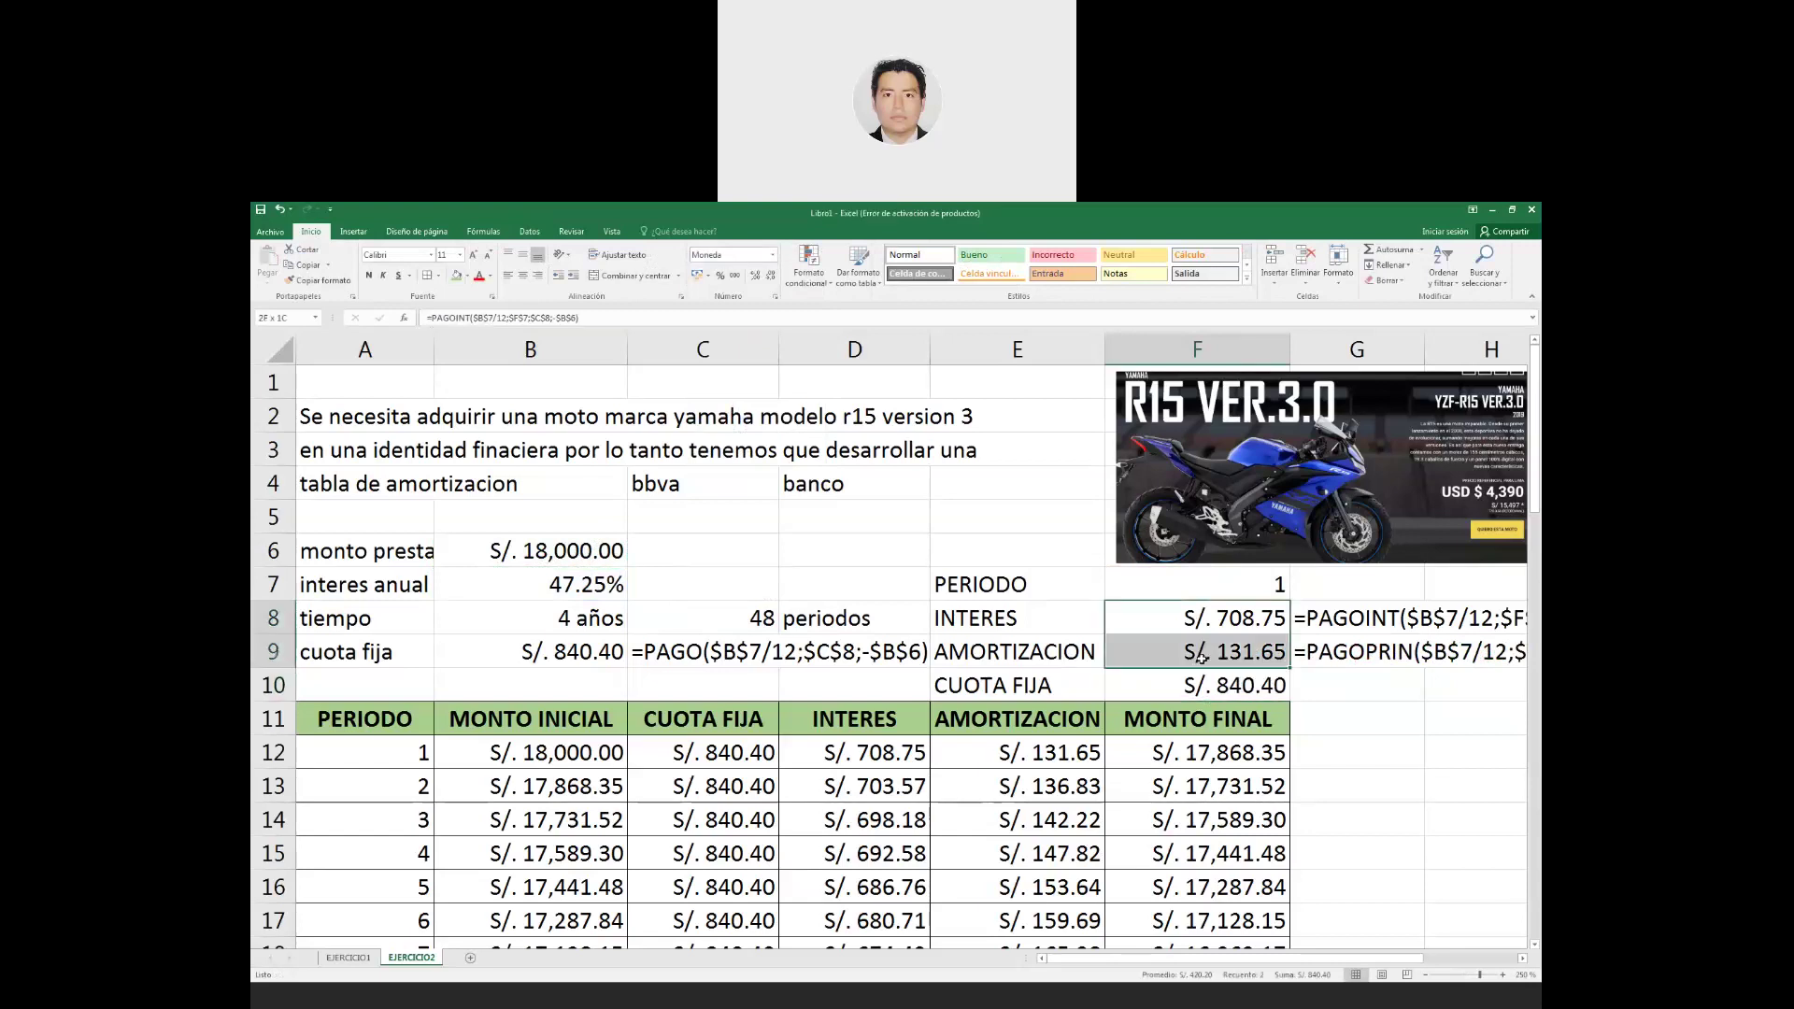
{"action": "left_click", "coordinate": [1196, 687]}
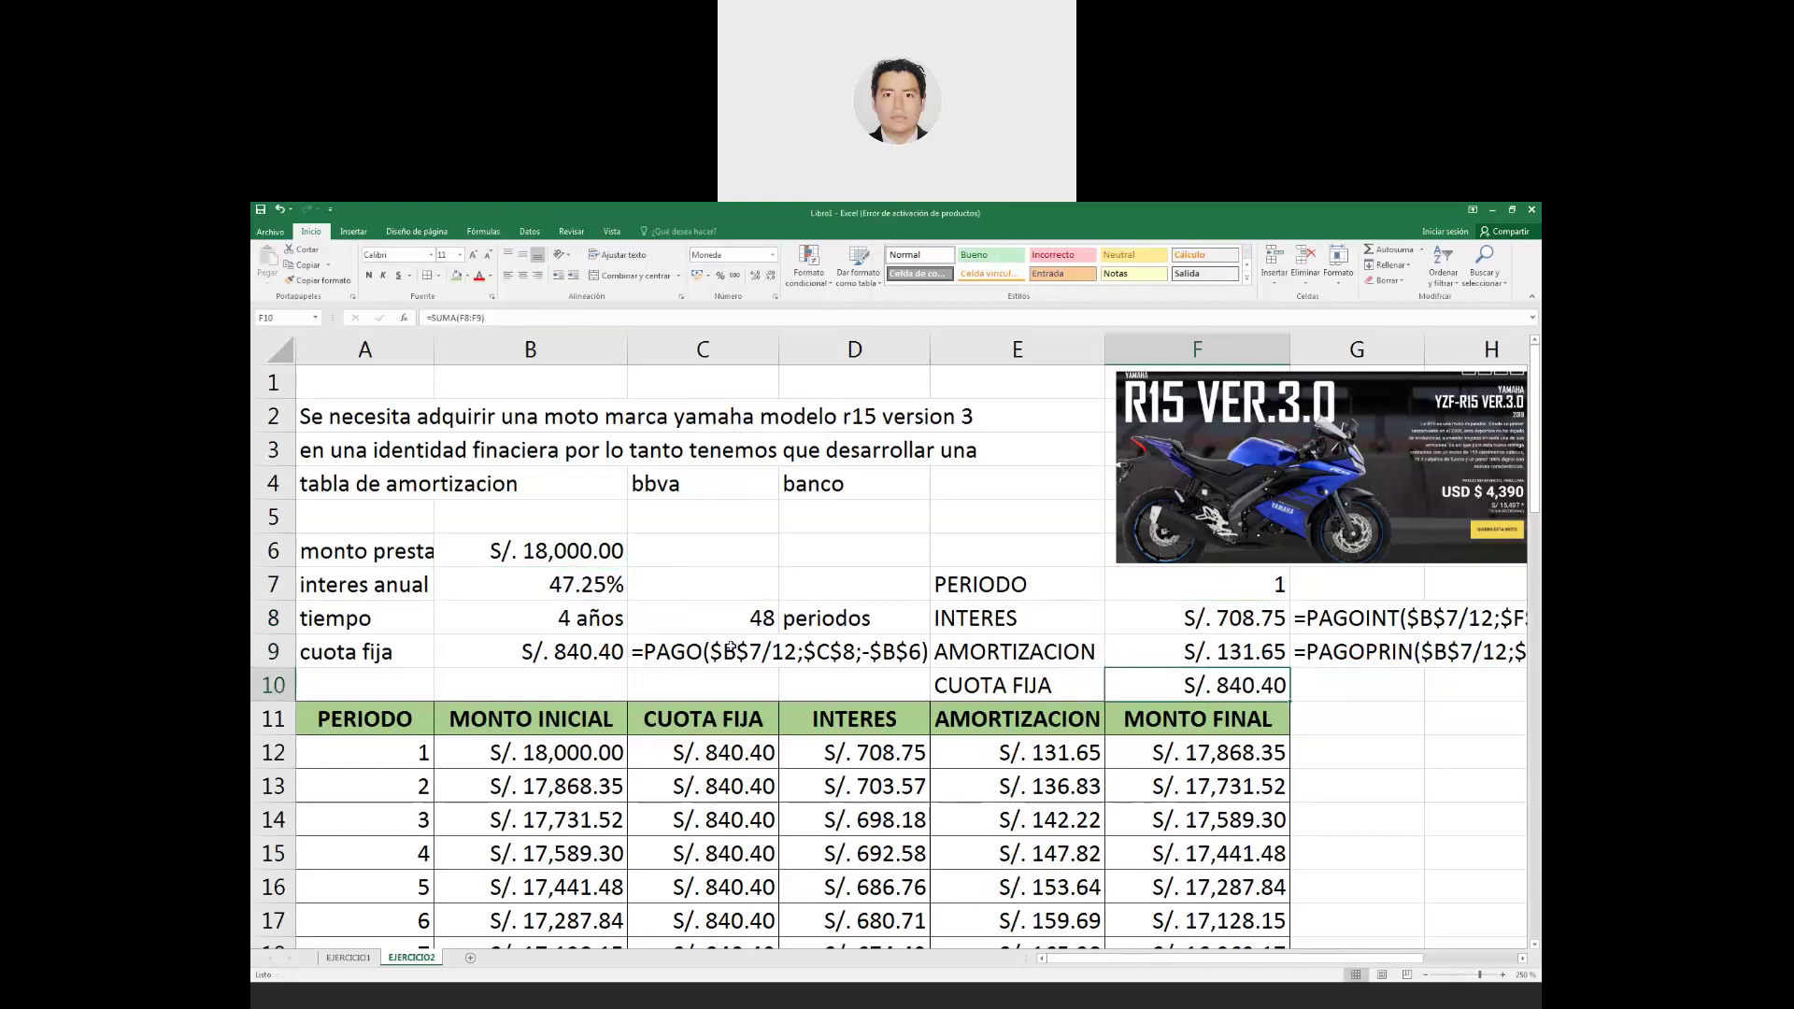
{"action": "left_click", "coordinate": [575, 652]}
{"action": "left_click", "coordinate": [1133, 675]}
{"action": "left_click", "coordinate": [591, 650]}
{"action": "scroll", "coordinate": [1028, 671], "scroll_direction": "down", "scroll_amount": 1}
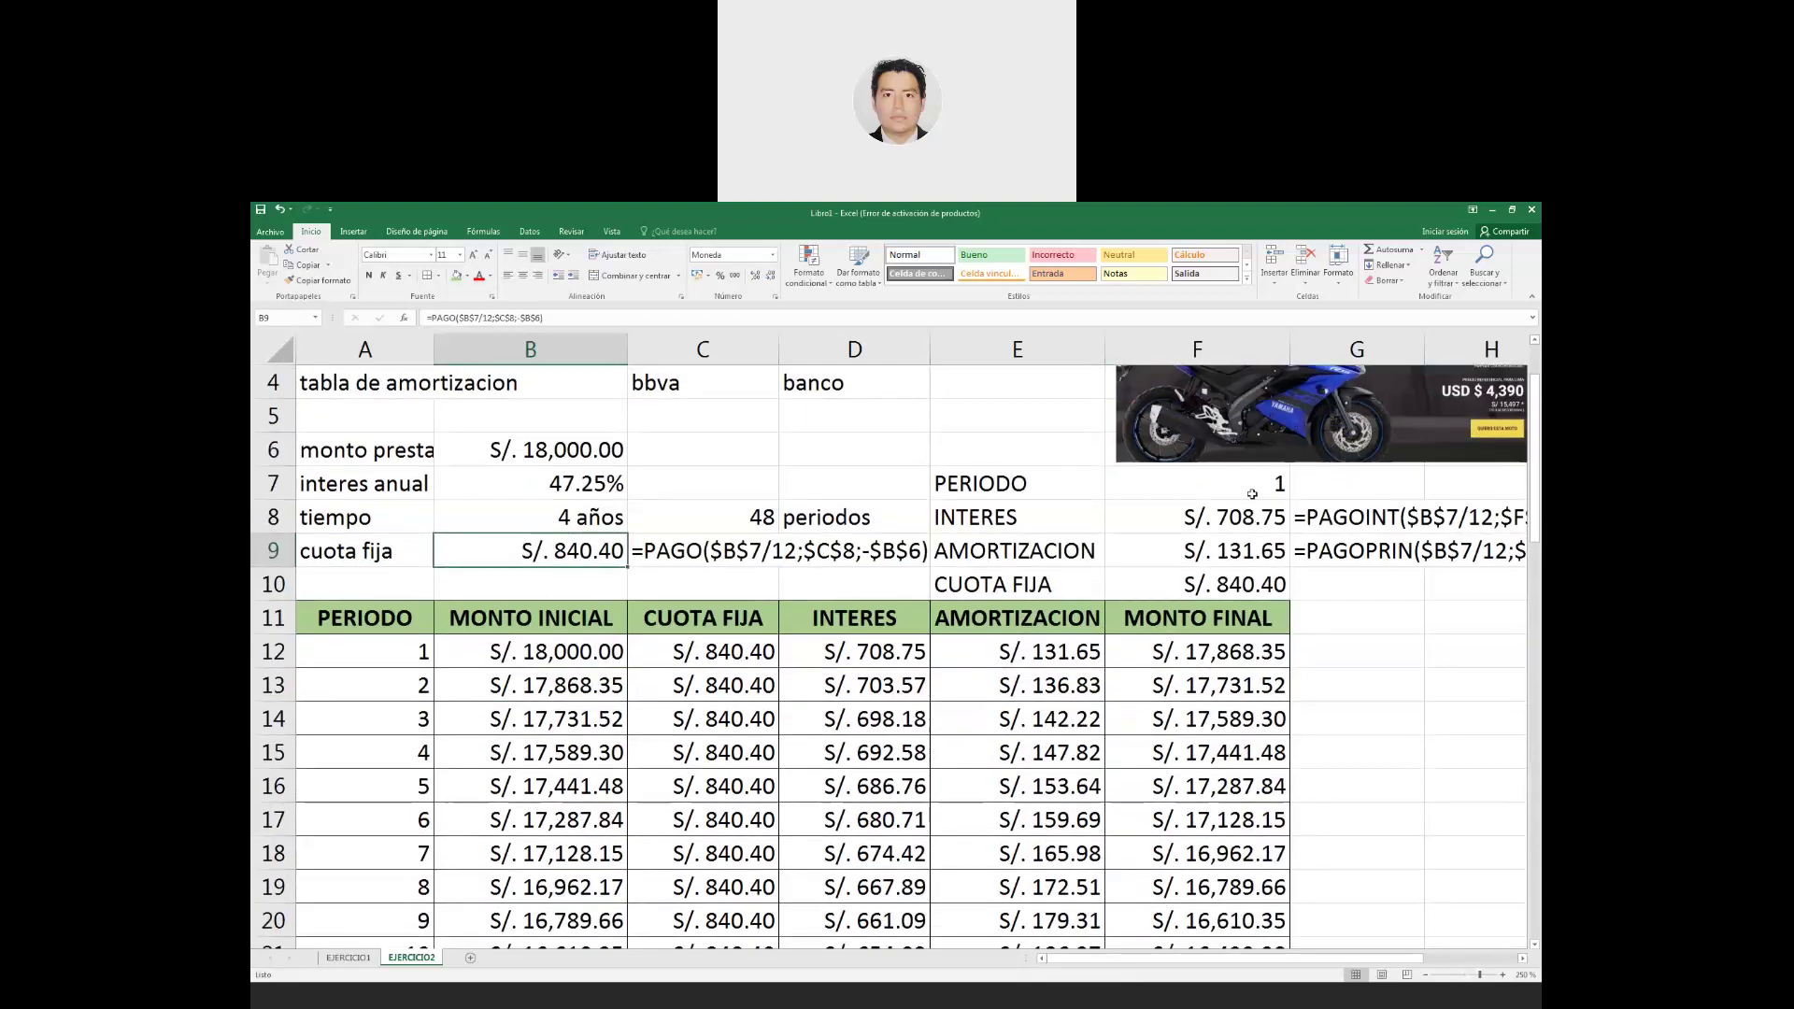
{"action": "left_click", "coordinate": [1253, 494]}
Try period 2 in F7's dropdown to see the results recalculate, then return it to 1.
{"action": "left_click", "coordinate": [1298, 496]}
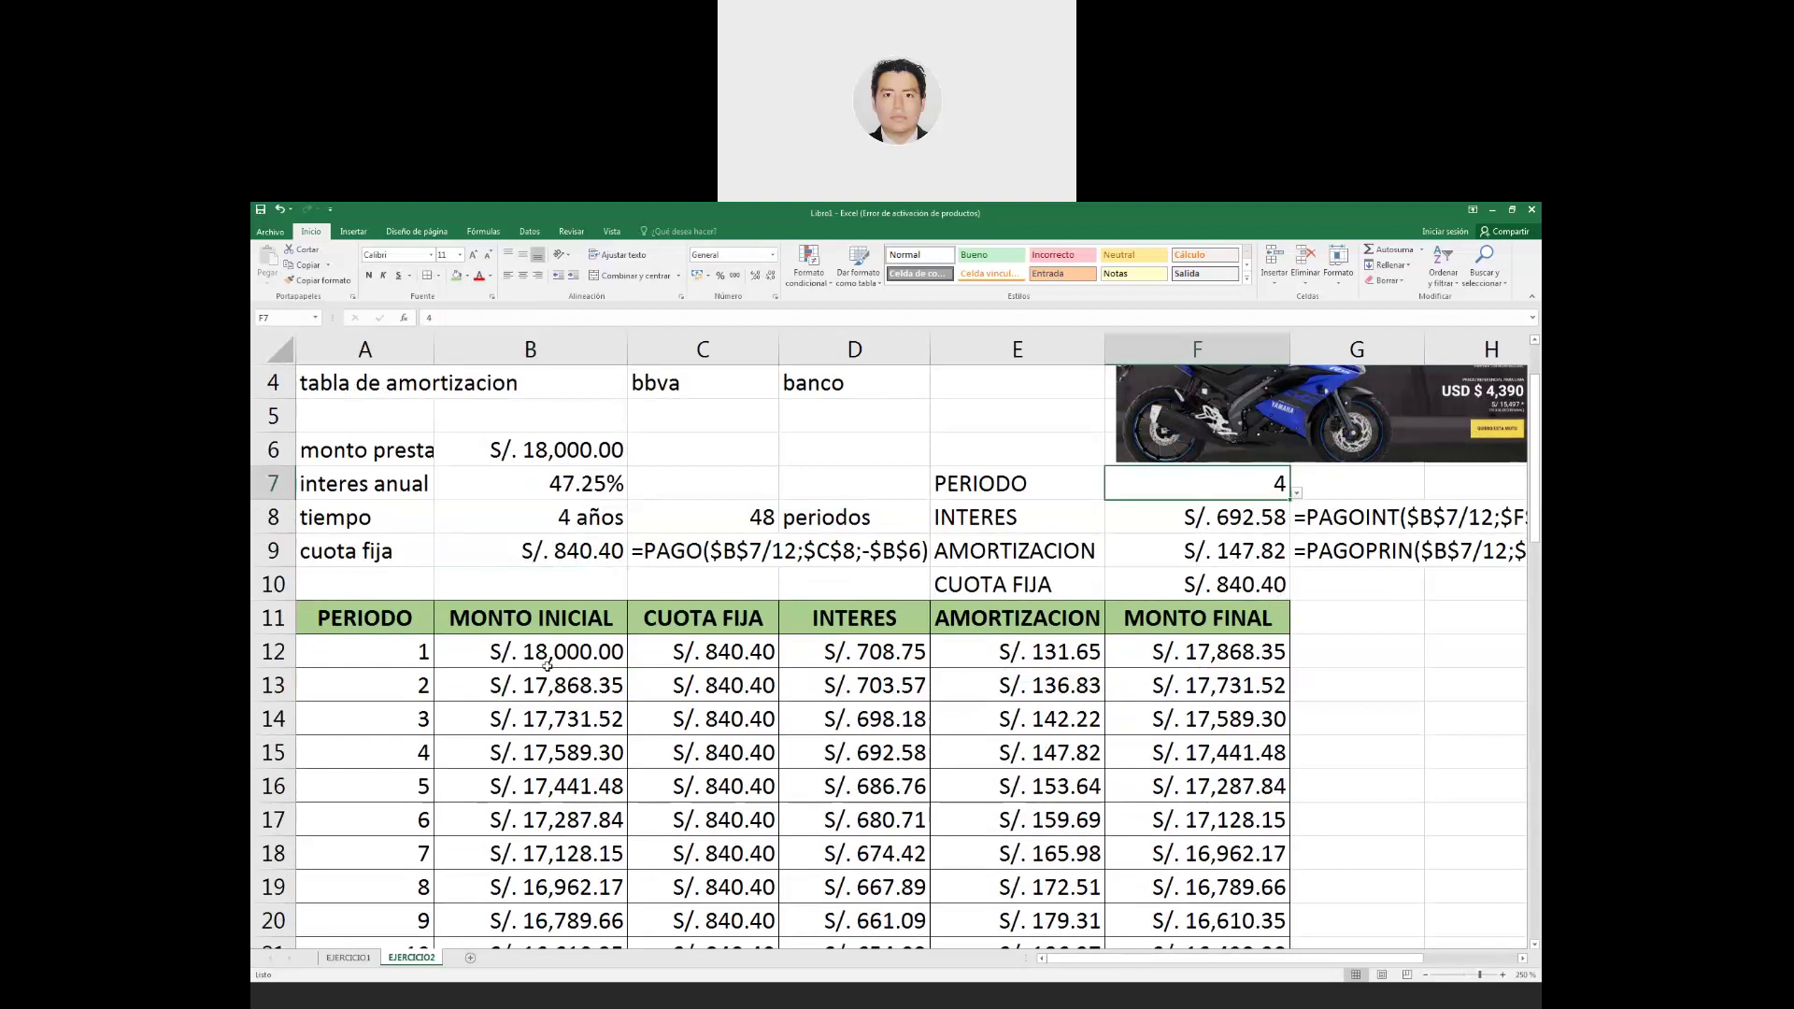
{"action": "left_click", "coordinate": [1297, 492]}
{"action": "scroll", "coordinate": [1159, 579], "scroll_direction": "up", "scroll_amount": 1}
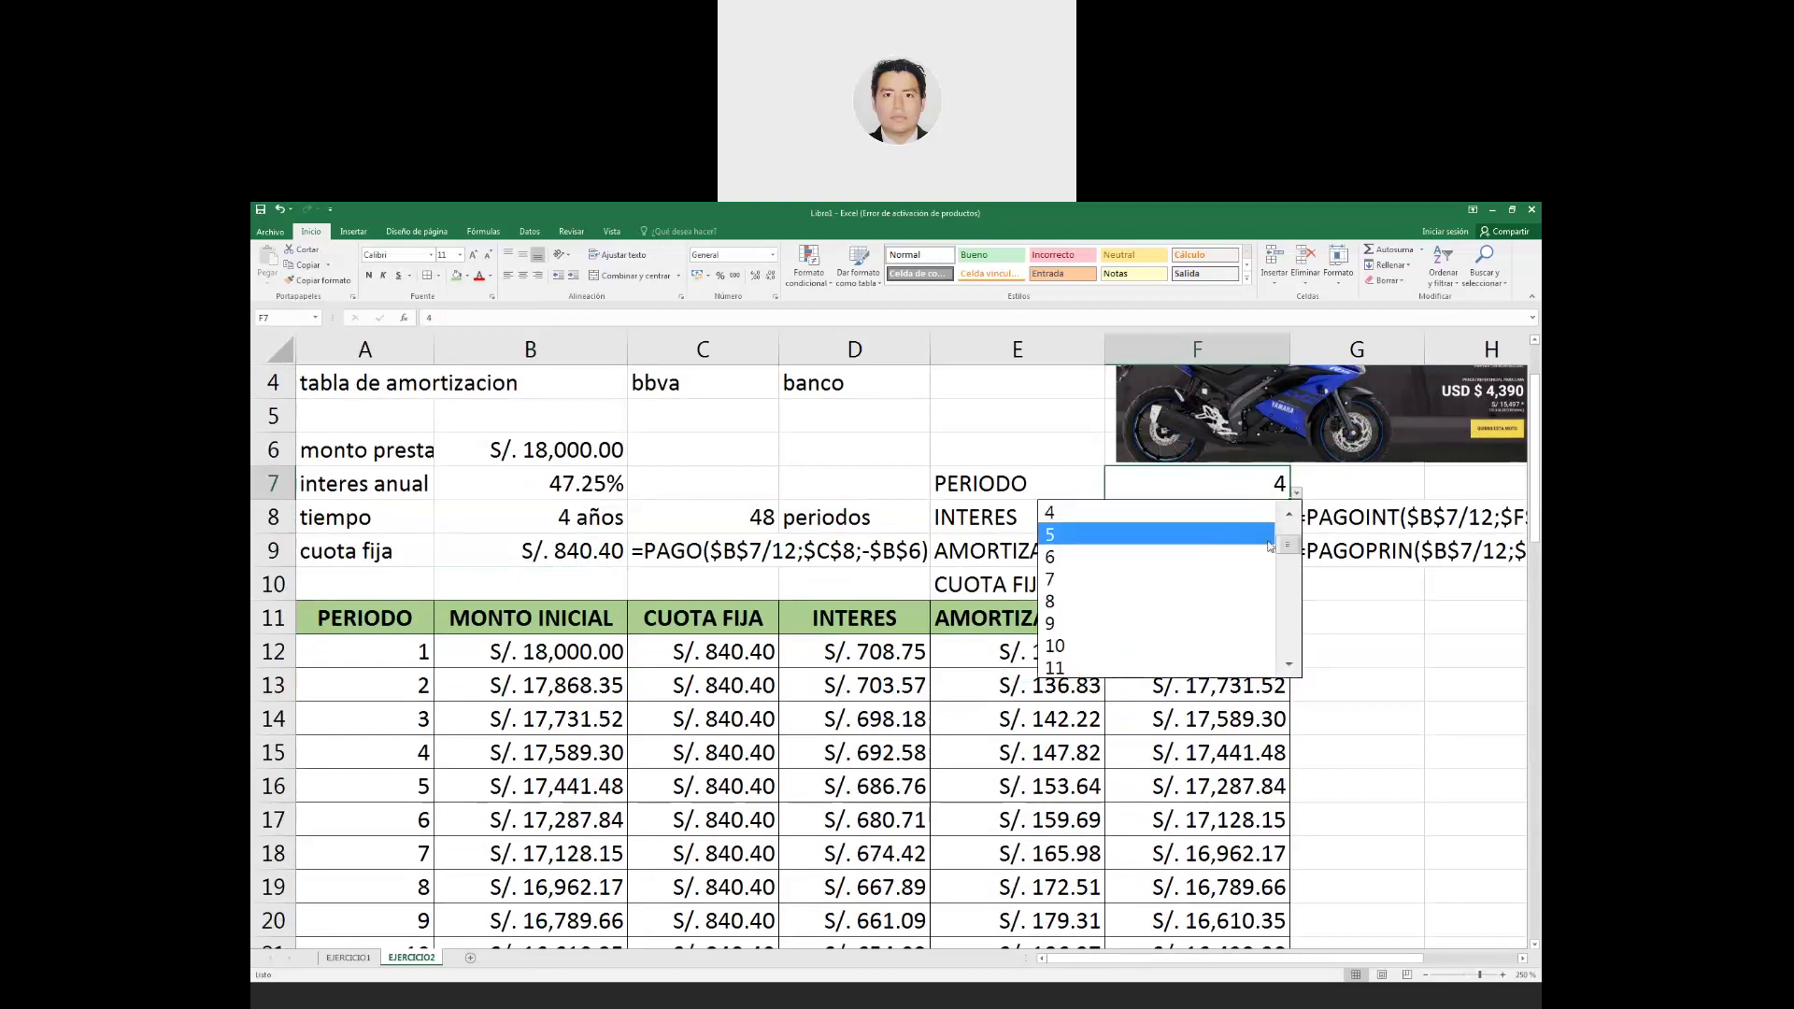
{"action": "left_click", "coordinate": [1159, 512]}
Select the amortization table's data rows A12:F59.
{"action": "mouse_move", "coordinate": [379, 659]}
{"action": "left_mouse_down"}
{"action": "mouse_move", "coordinate": [1252, 683]}
{"action": "mouse_move", "coordinate": [1248, 839]}
{"action": "left_mouse_up"}
{"action": "scroll", "coordinate": [1252, 693], "scroll_direction": "down", "scroll_amount": 1}
{"action": "scroll", "coordinate": [1252, 693], "scroll_direction": "down", "scroll_amount": 11}
{"action": "scroll", "coordinate": [1251, 693], "scroll_direction": "down", "scroll_amount": 1}
{"action": "scroll", "coordinate": [585, 783], "scroll_direction": "up", "scroll_amount": 4}
{"action": "scroll", "coordinate": [585, 783], "scroll_direction": "up", "scroll_amount": 3}
{"action": "scroll", "coordinate": [585, 784], "scroll_direction": "up", "scroll_amount": 4}
{"action": "scroll", "coordinate": [585, 783], "scroll_direction": "up", "scroll_amount": 4}
{"action": "scroll", "coordinate": [924, 461], "scroll_direction": "down", "scroll_amount": 1}
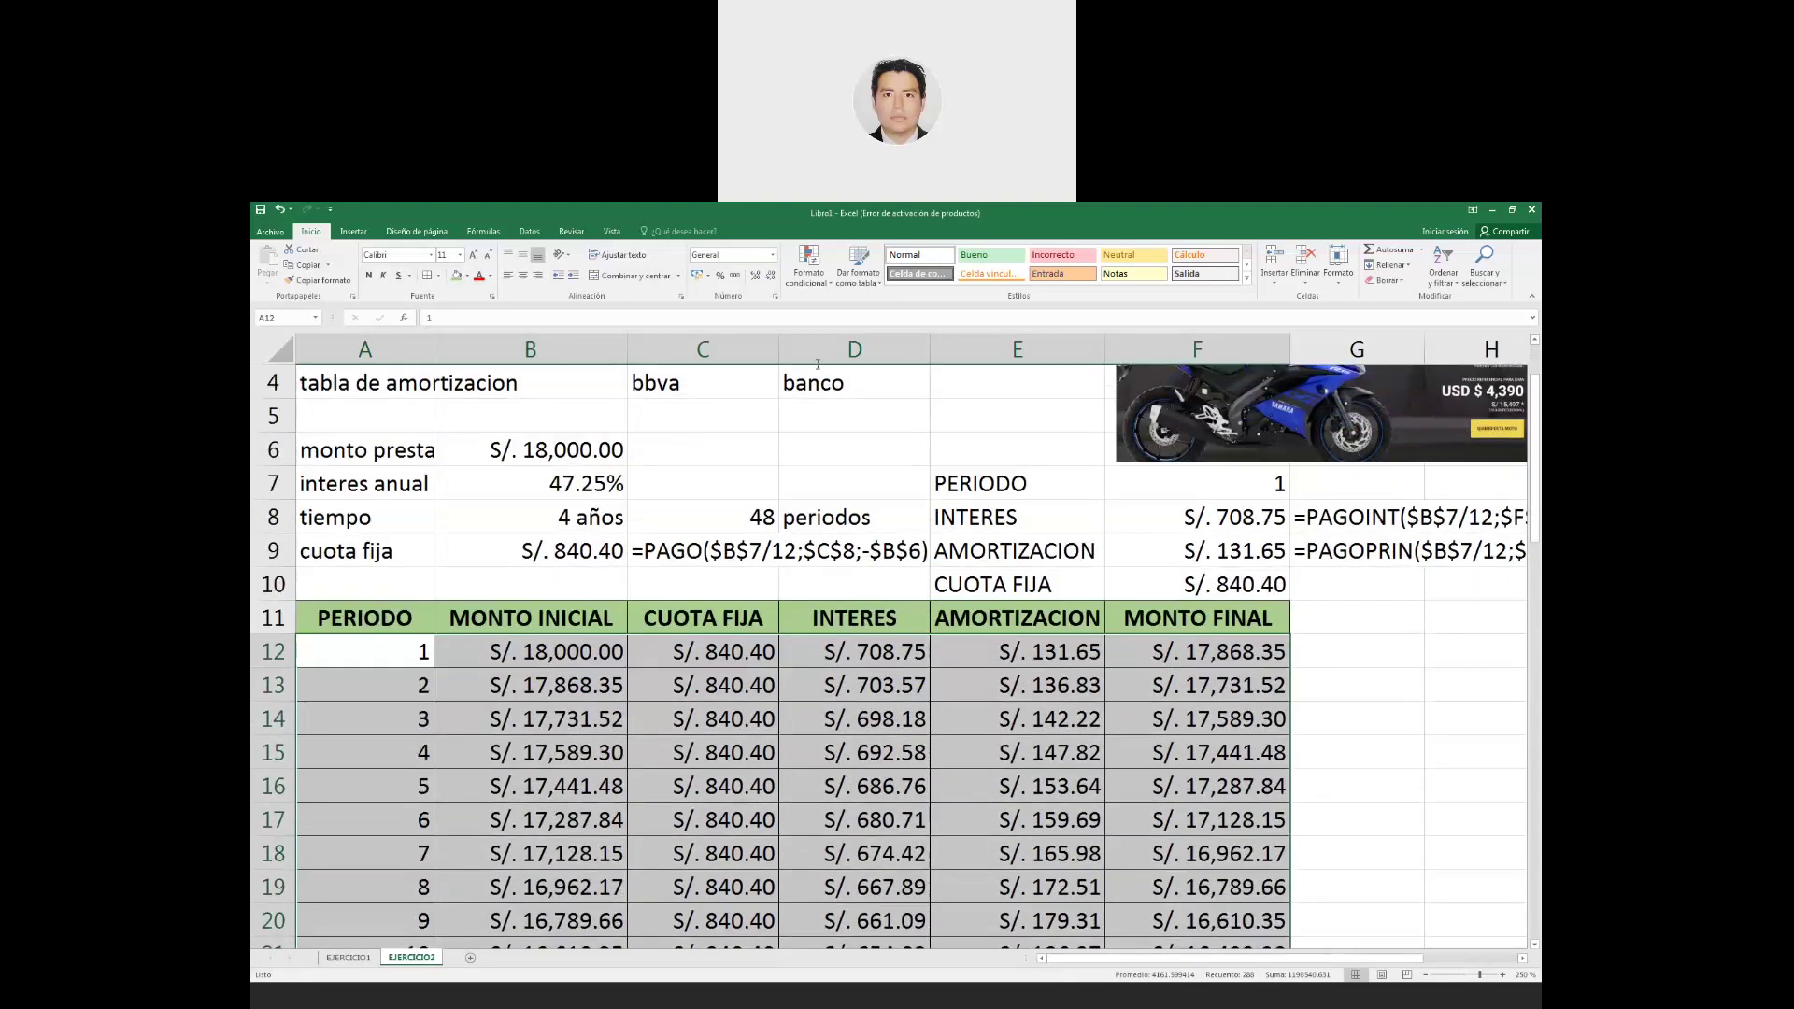
Create a conditional formatting rule =$F$7=$A12 with a yellow fill for the selected rows.
{"action": "left_click", "coordinate": [808, 268]}
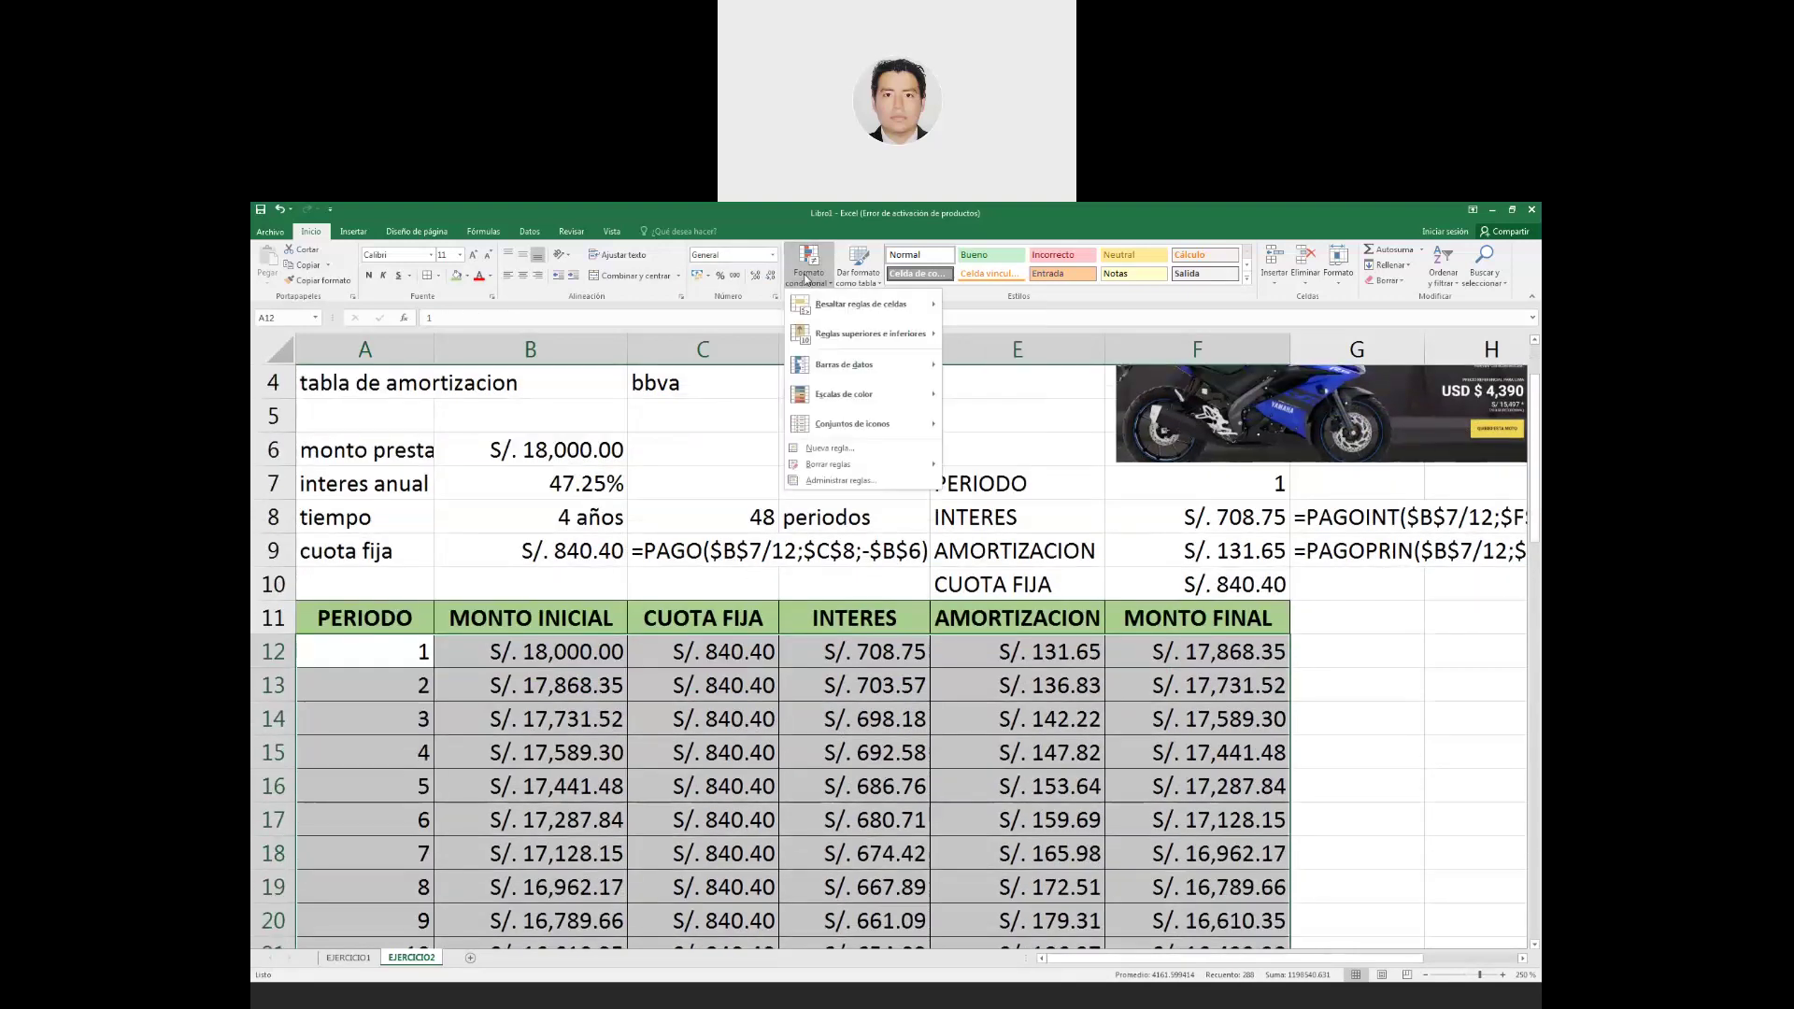
{"action": "left_click", "coordinate": [829, 447]}
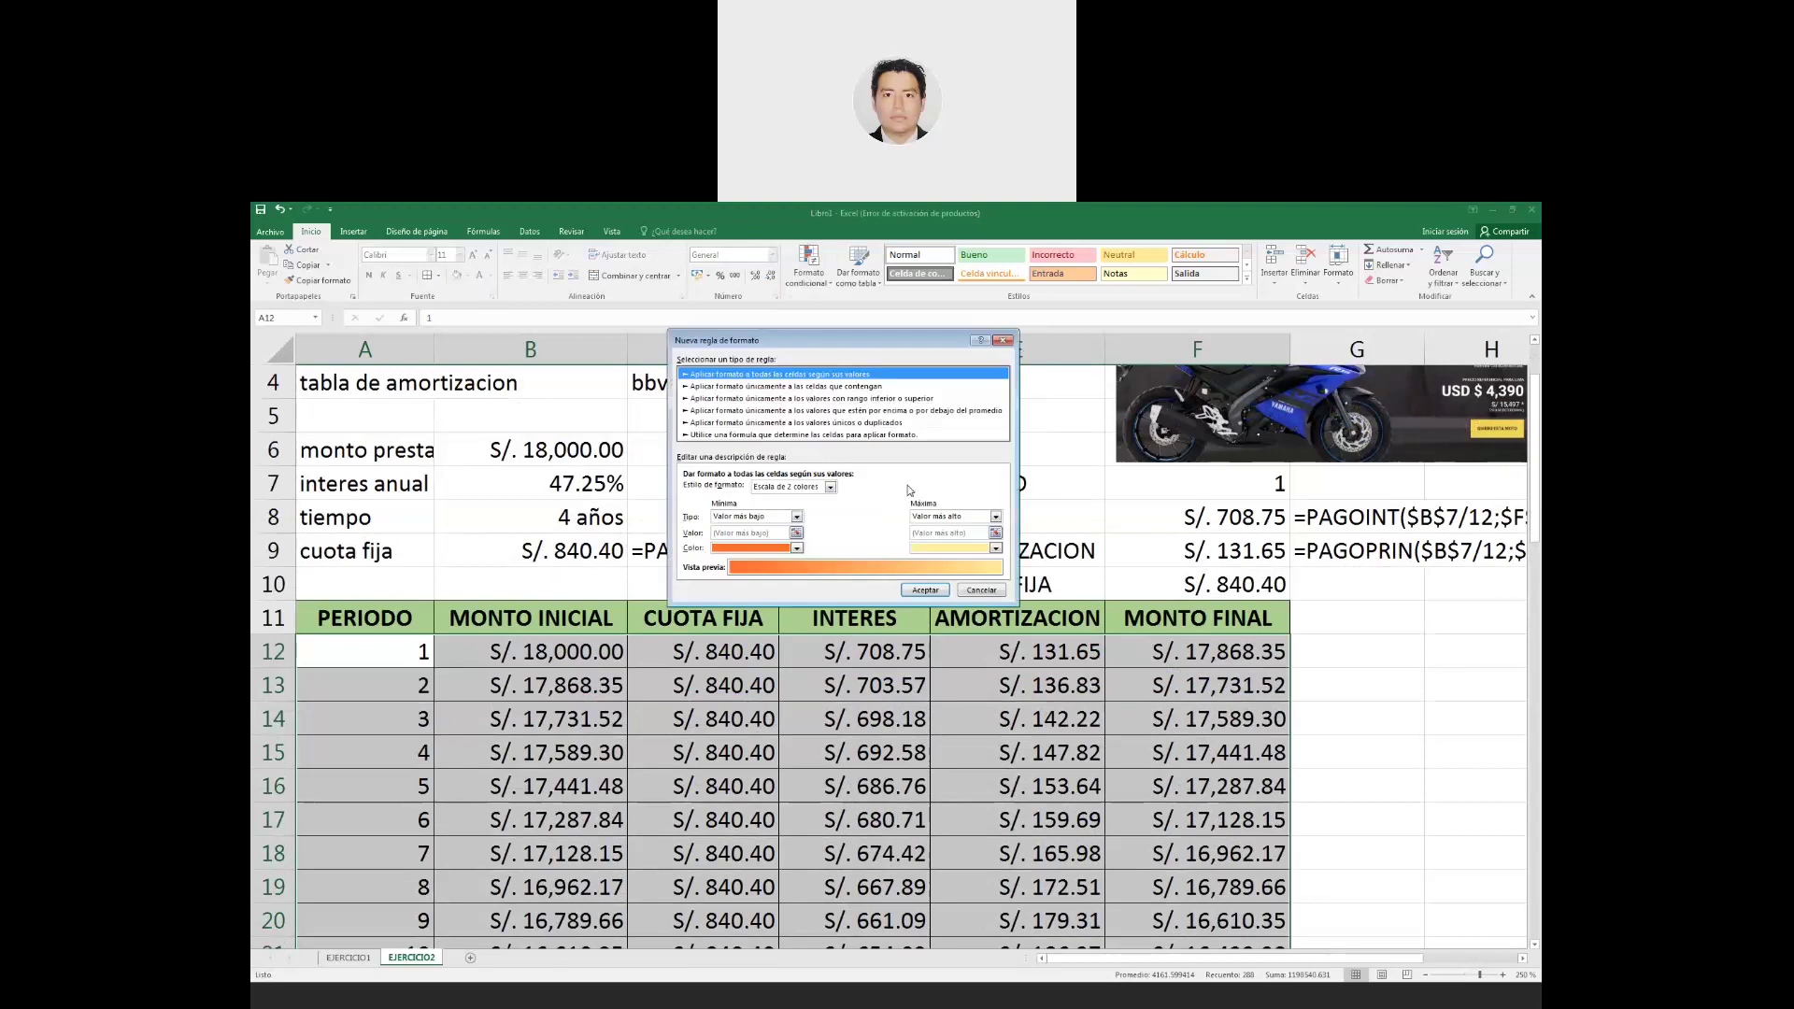
{"action": "left_click", "coordinate": [1392, 719]}
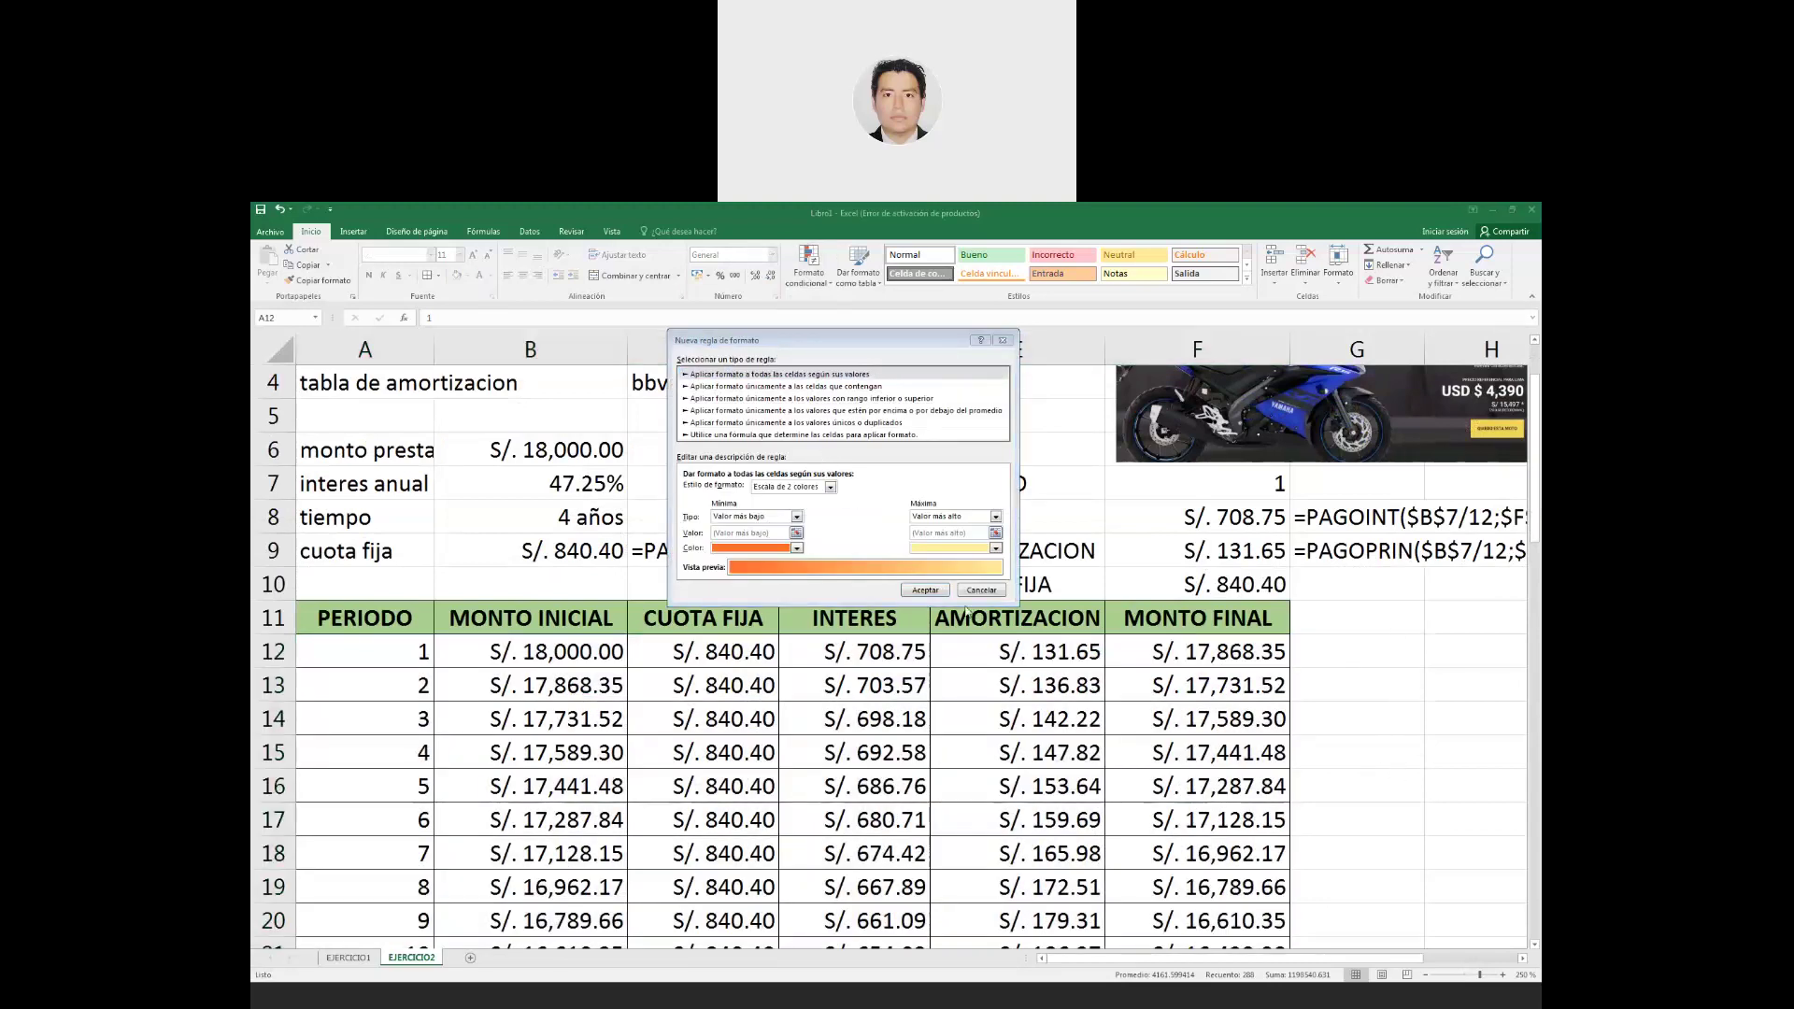
{"action": "left_click", "coordinate": [903, 436]}
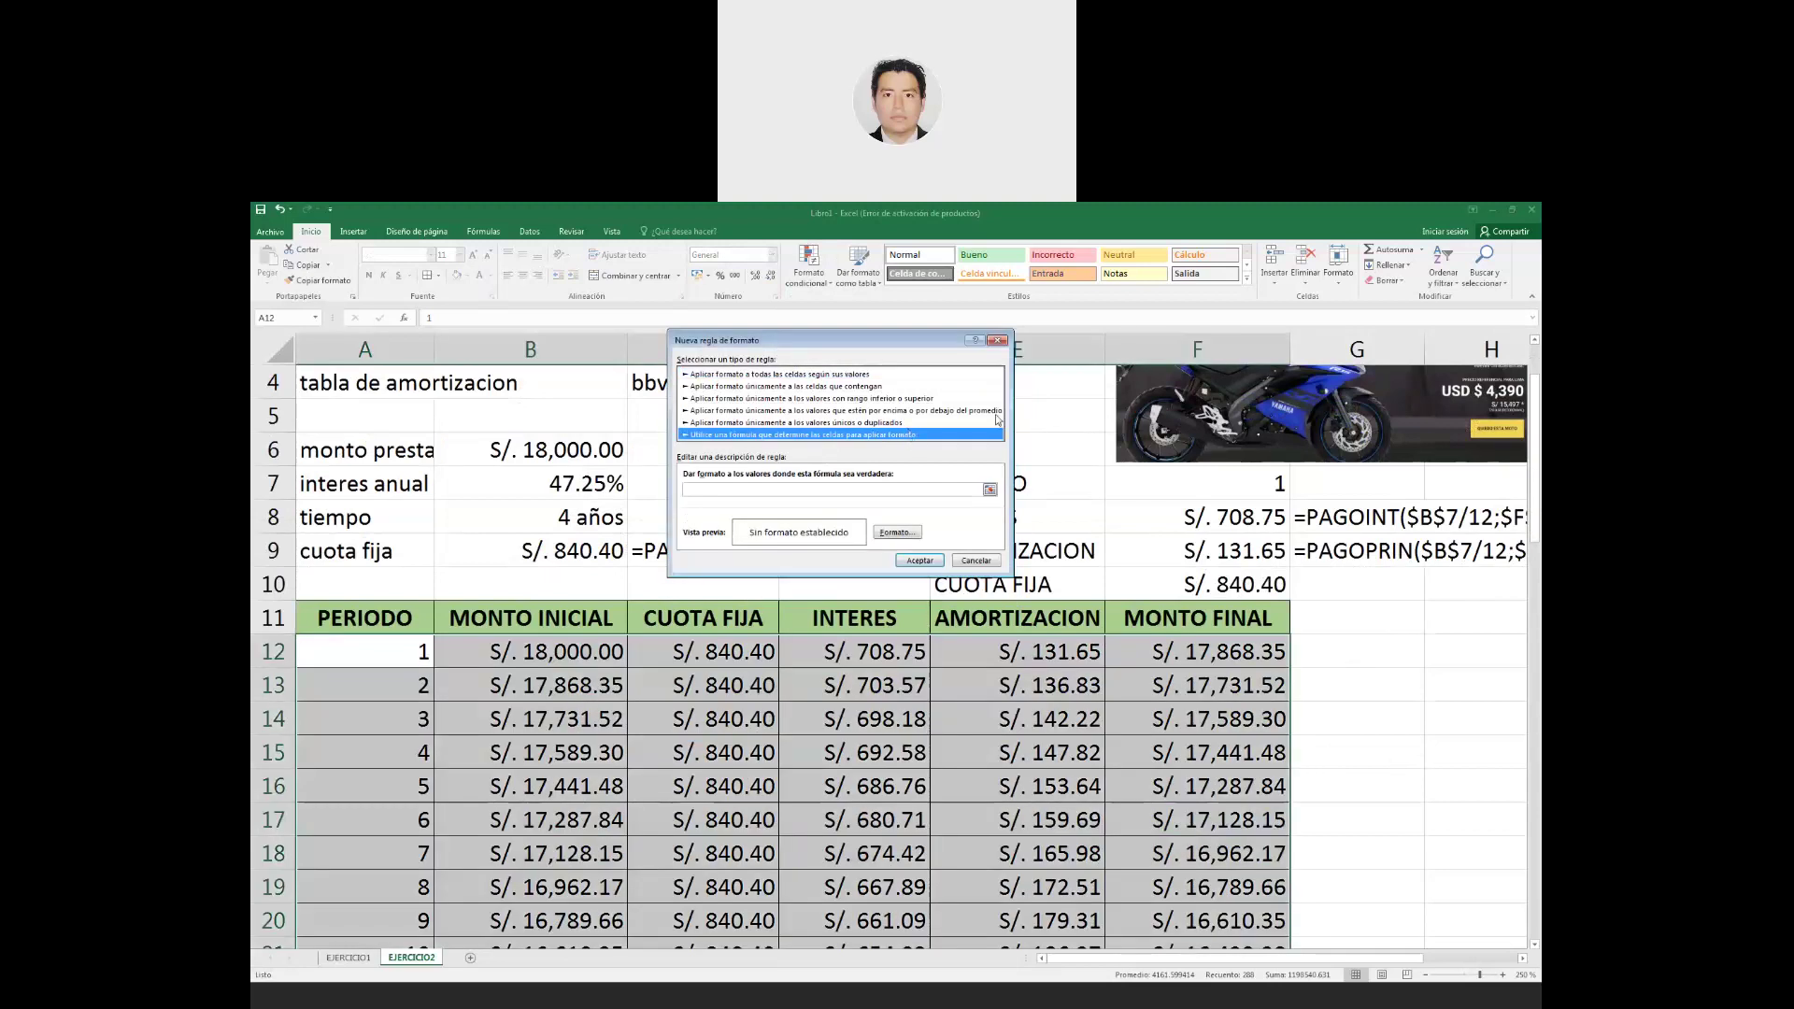
{"action": "left_click", "coordinate": [897, 533]}
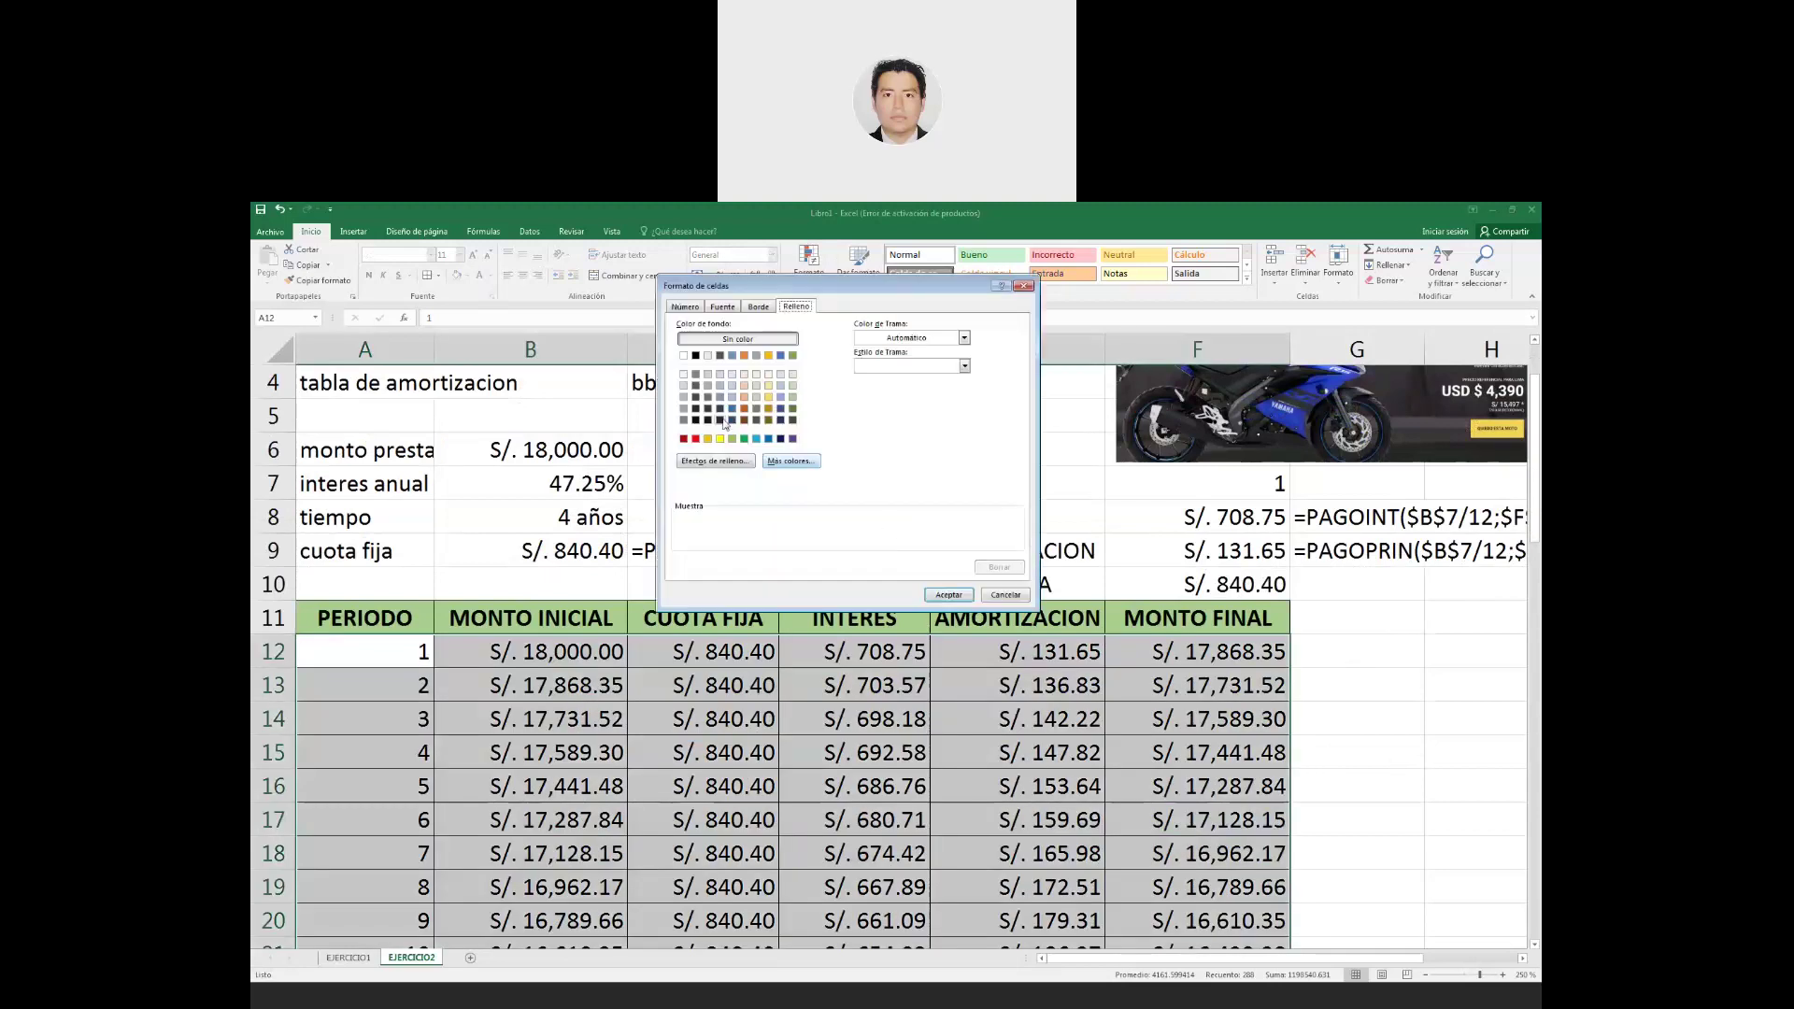
{"action": "left_click", "coordinate": [949, 595]}
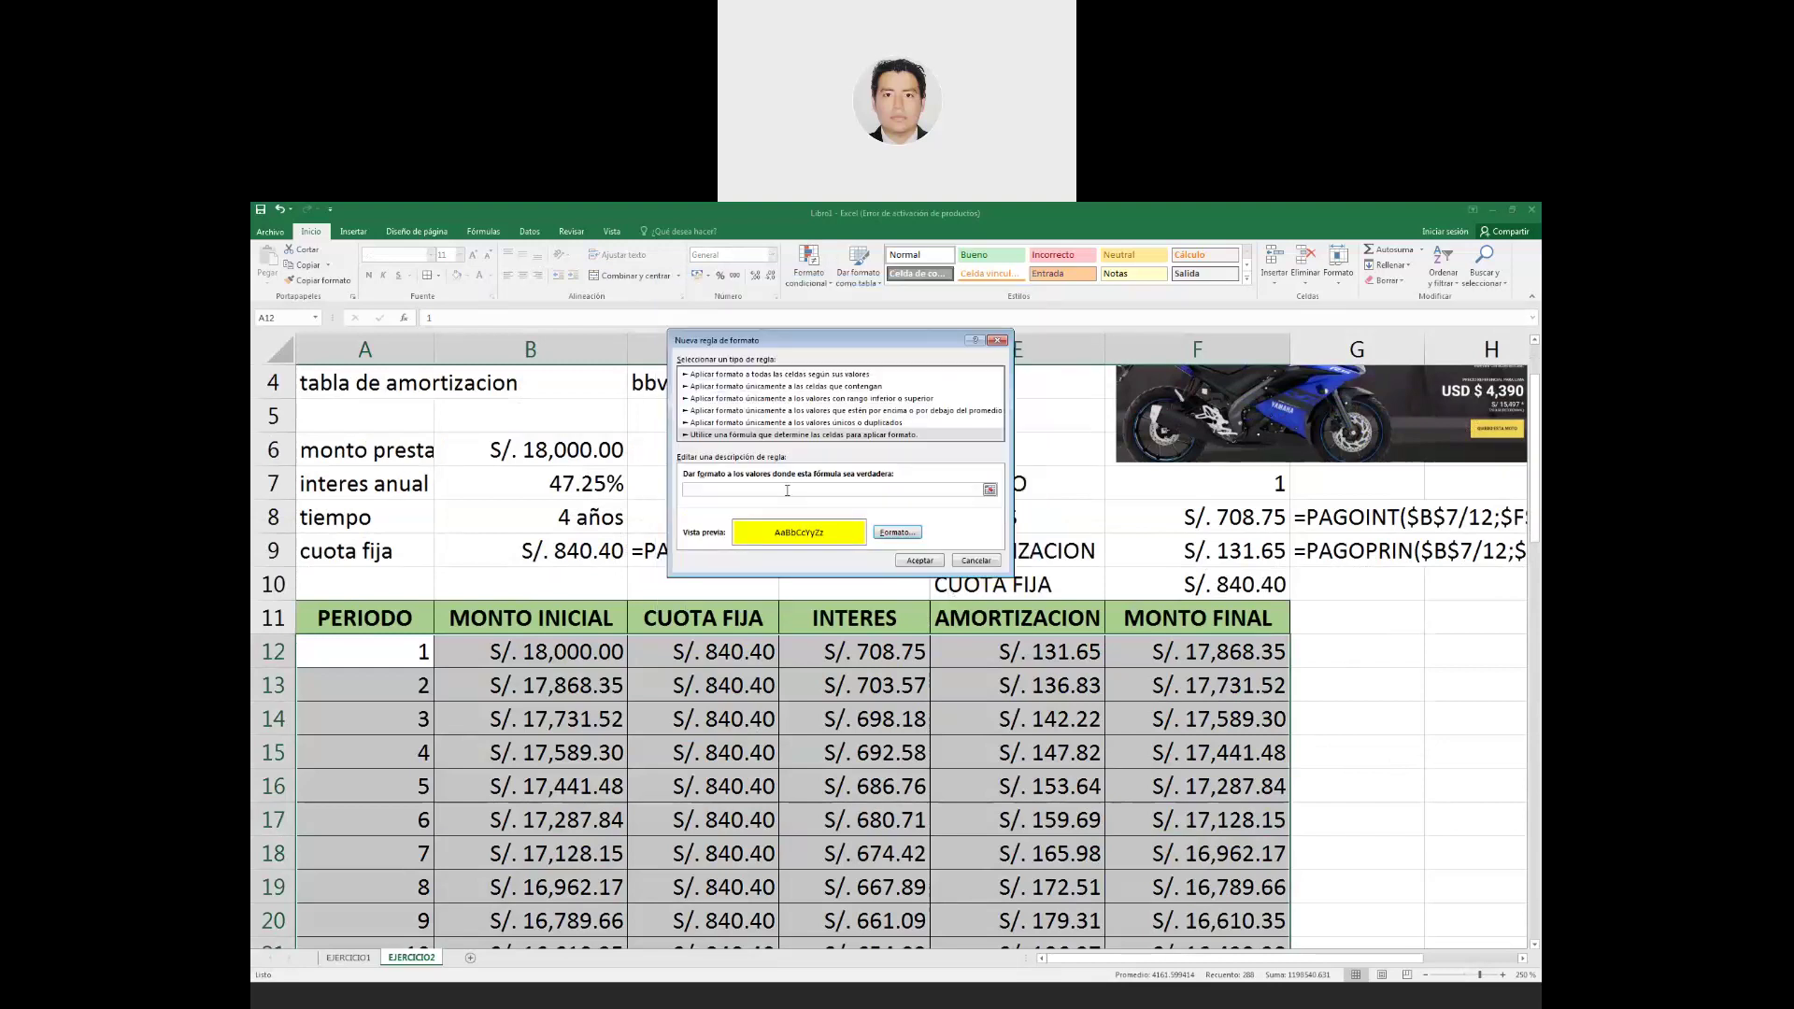
{"action": "left_click", "coordinate": [1197, 482]}
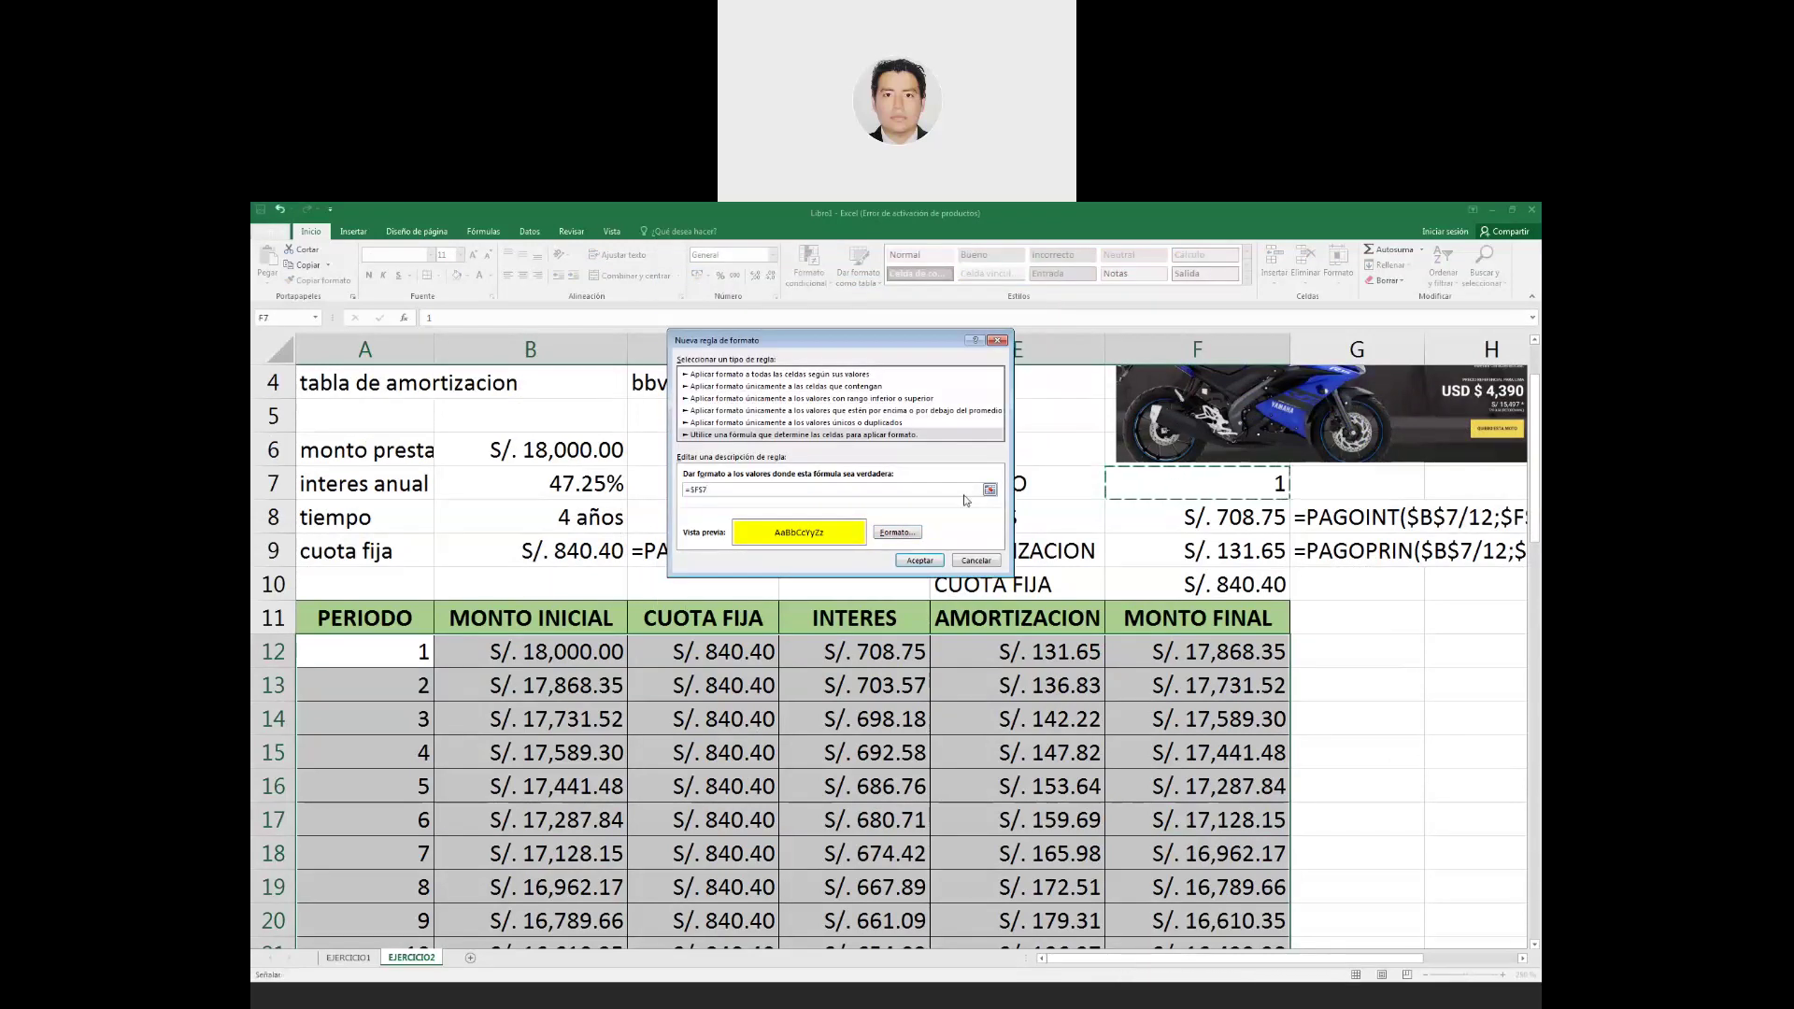
{"action": "type", "text": "="}
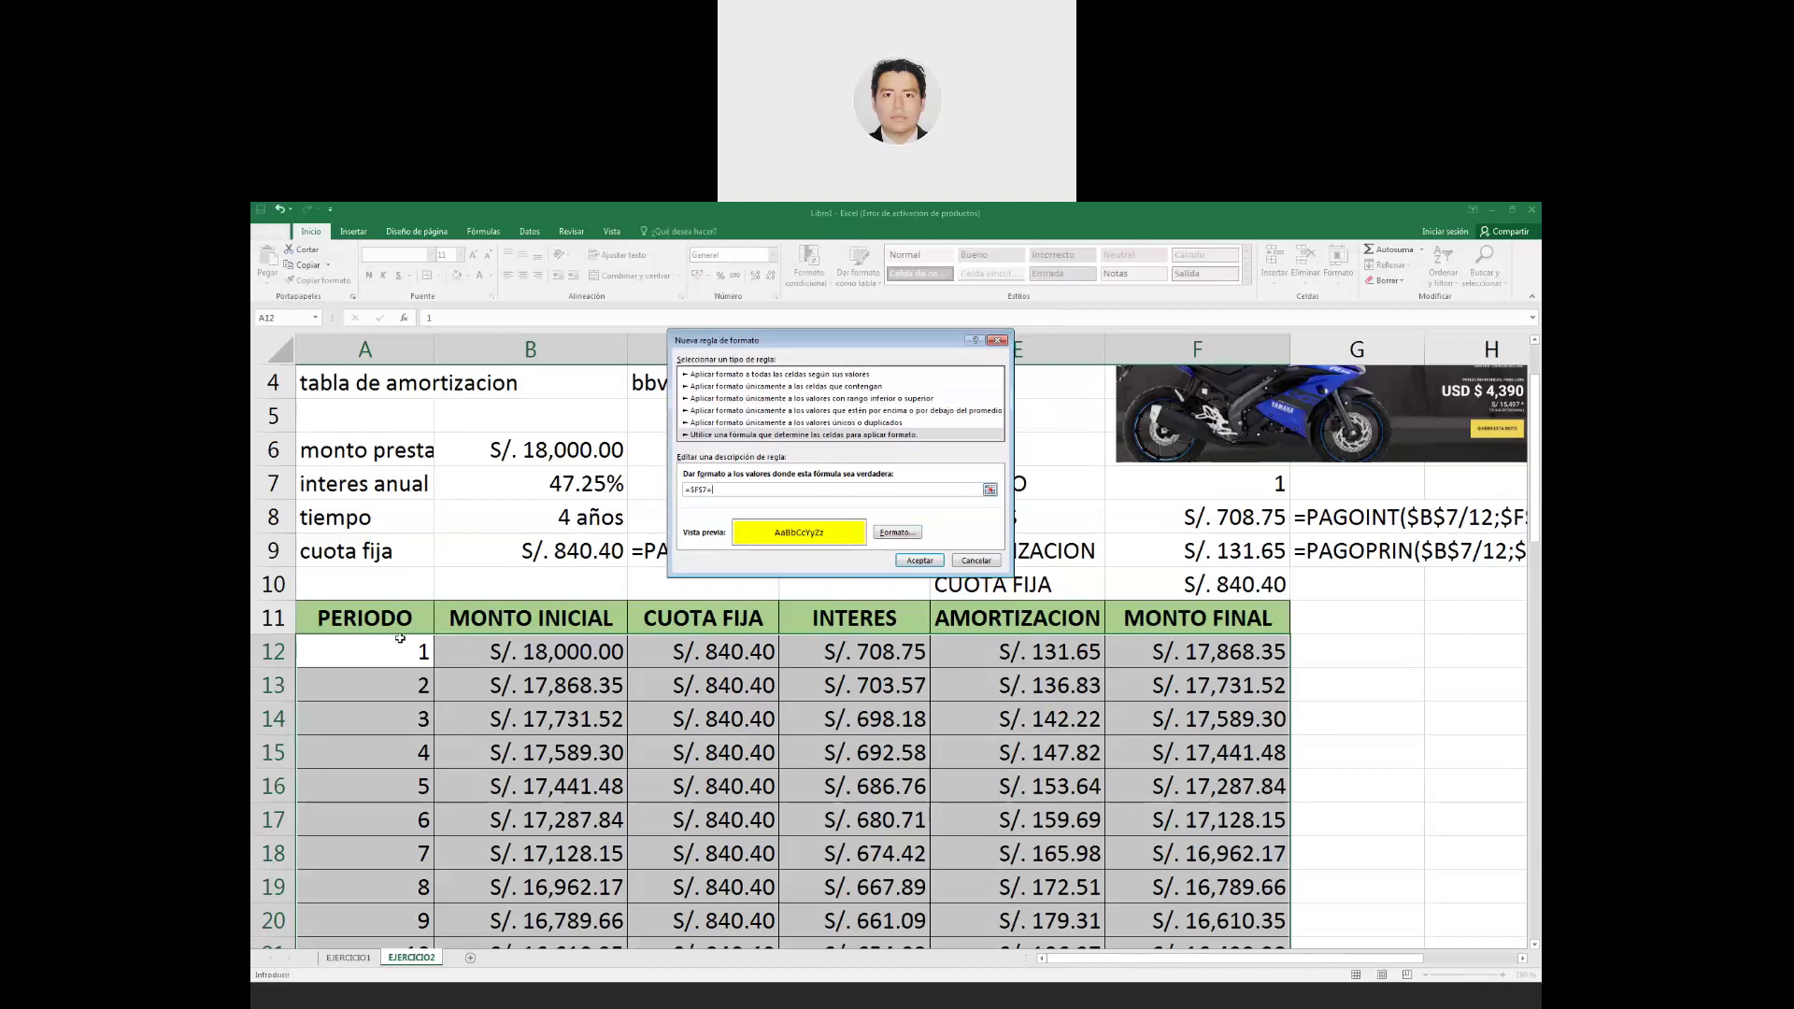
{"action": "left_click", "coordinate": [397, 650]}
{"action": "key", "text": "BackSpace"}
{"action": "left_click", "coordinate": [921, 560]}
Test the yellow highlight by choosing periods 2, 4, then 1 in F7.
{"action": "left_click", "coordinate": [1205, 486]}
{"action": "left_click", "coordinate": [1298, 492]}
{"action": "left_click", "coordinate": [1159, 534]}
{"action": "left_click", "coordinate": [1297, 492]}
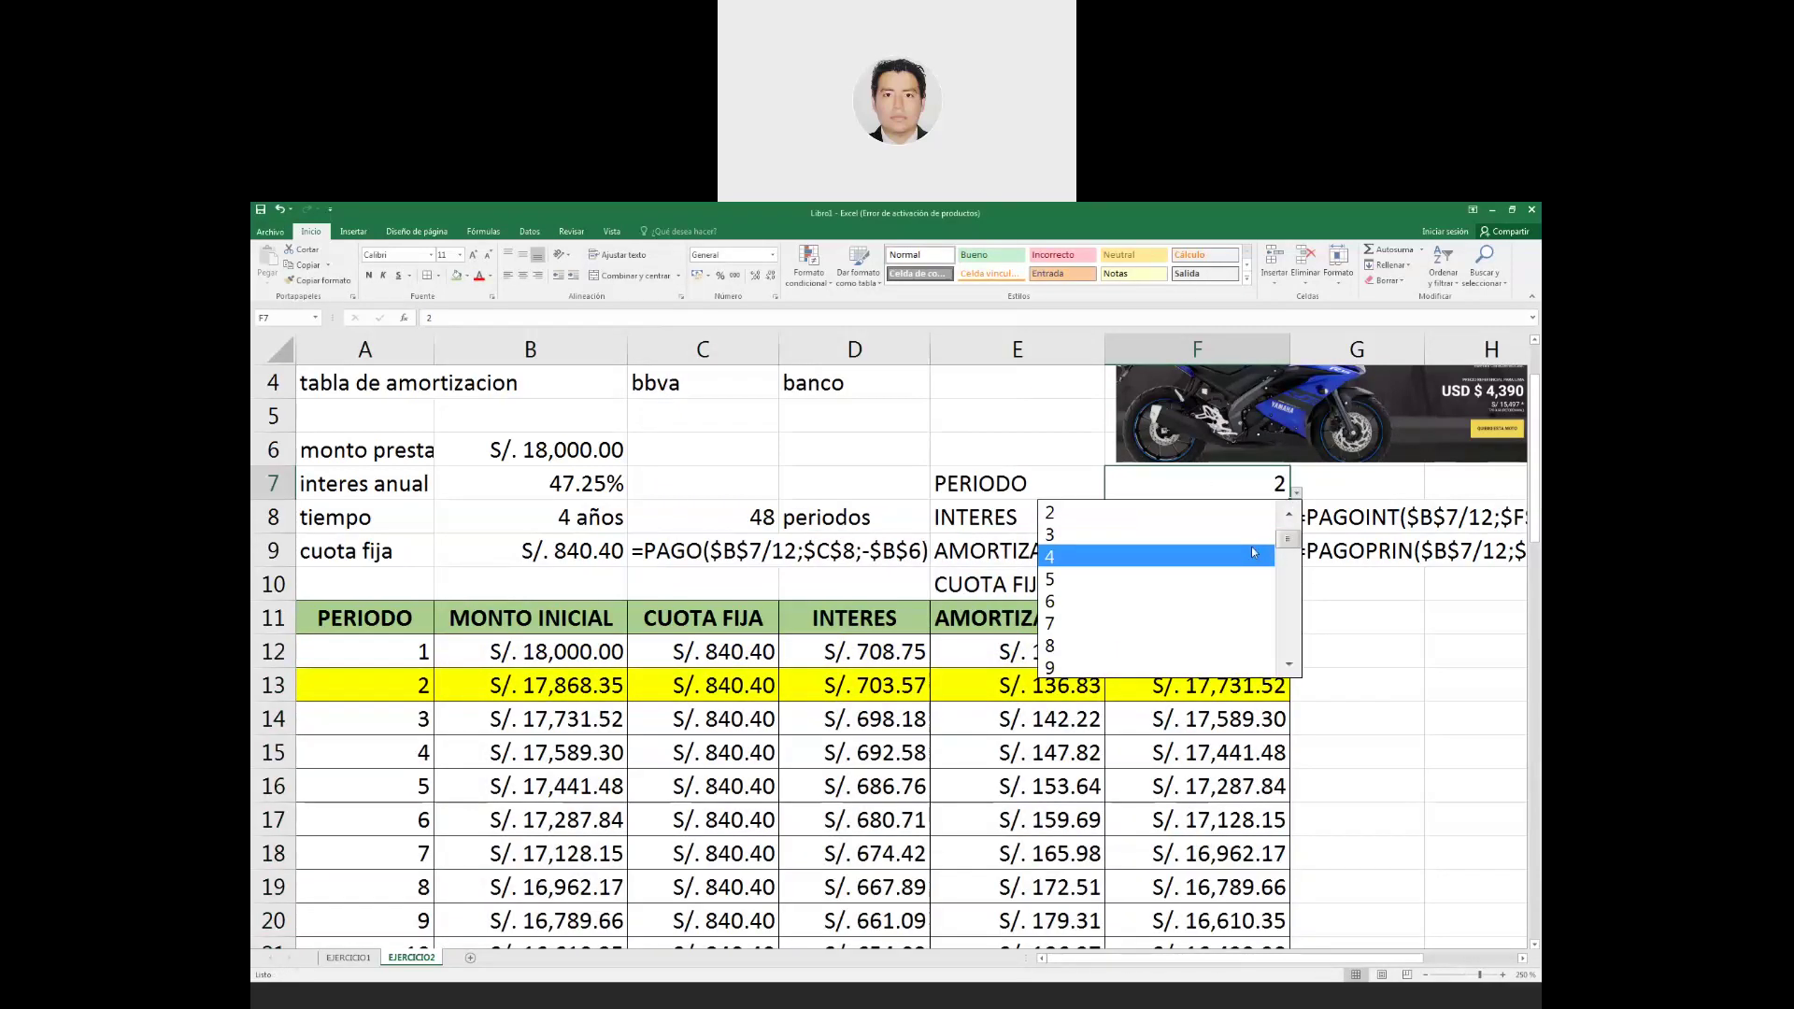
{"action": "left_click", "coordinate": [1252, 557]}
{"action": "left_click", "coordinate": [1297, 493]}
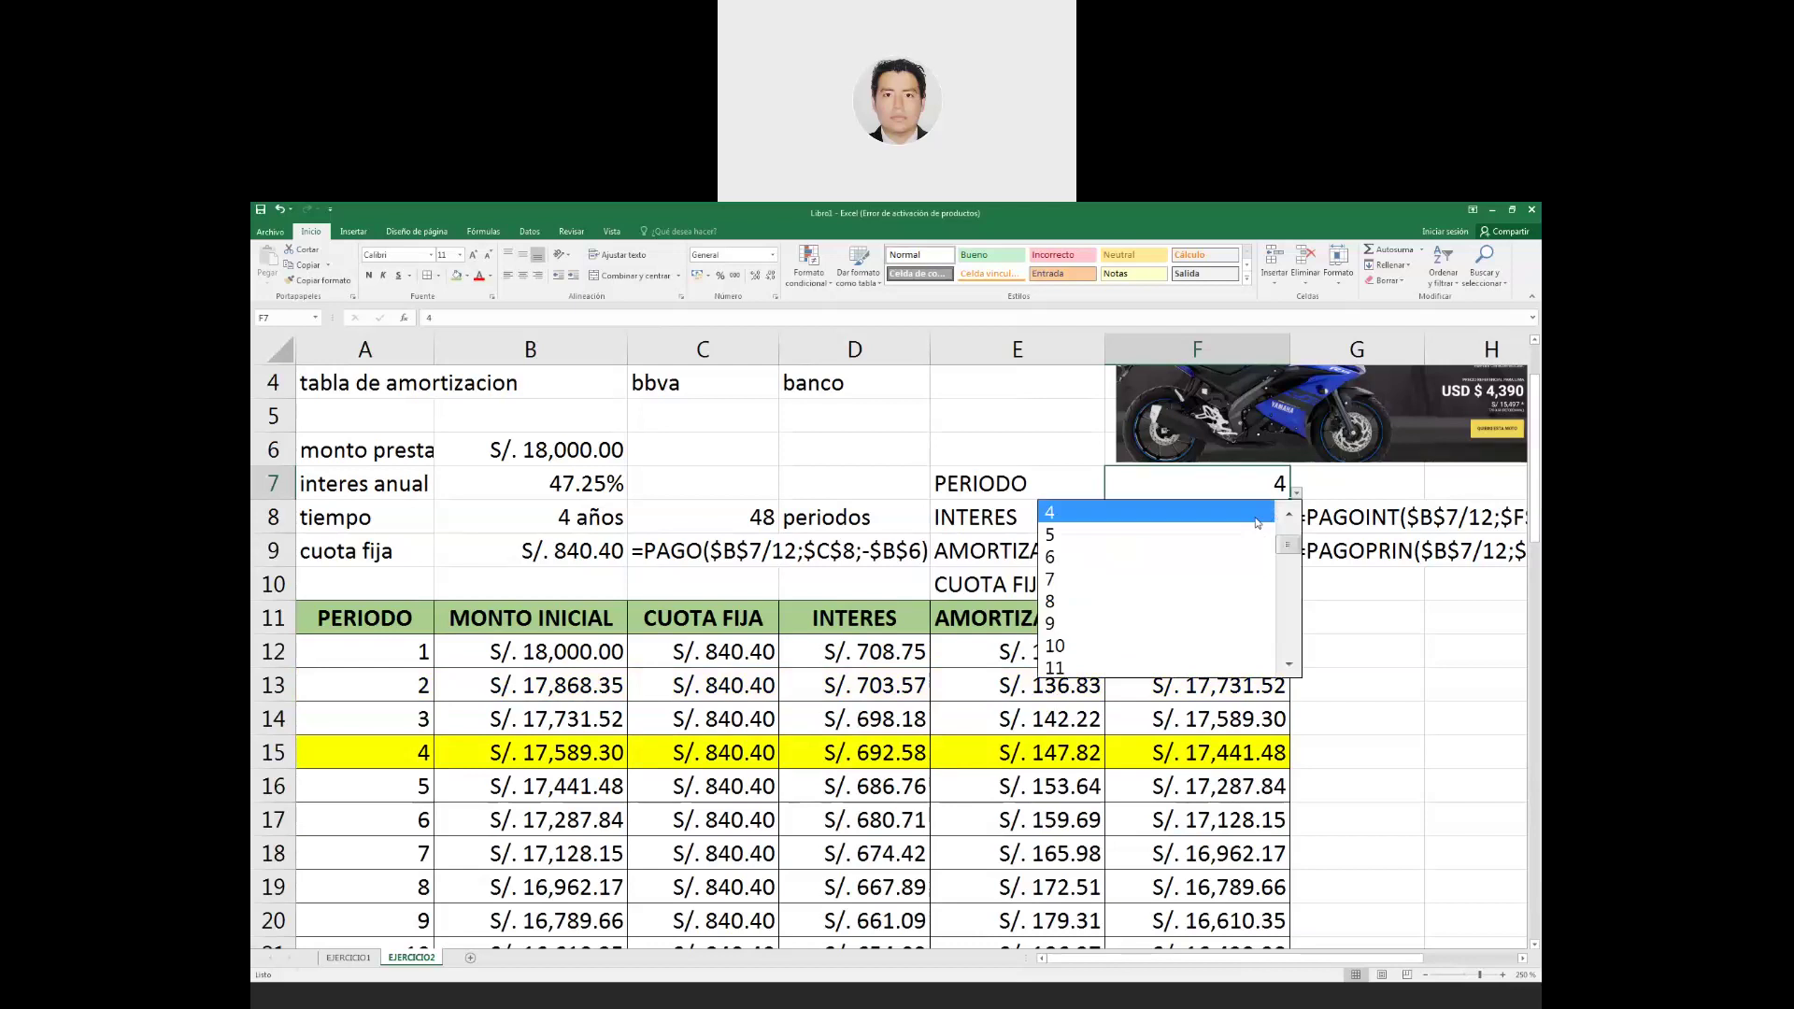
{"action": "scroll", "coordinate": [1302, 551], "scroll_direction": "up", "scroll_amount": 3}
{"action": "left_click", "coordinate": [1236, 516]}
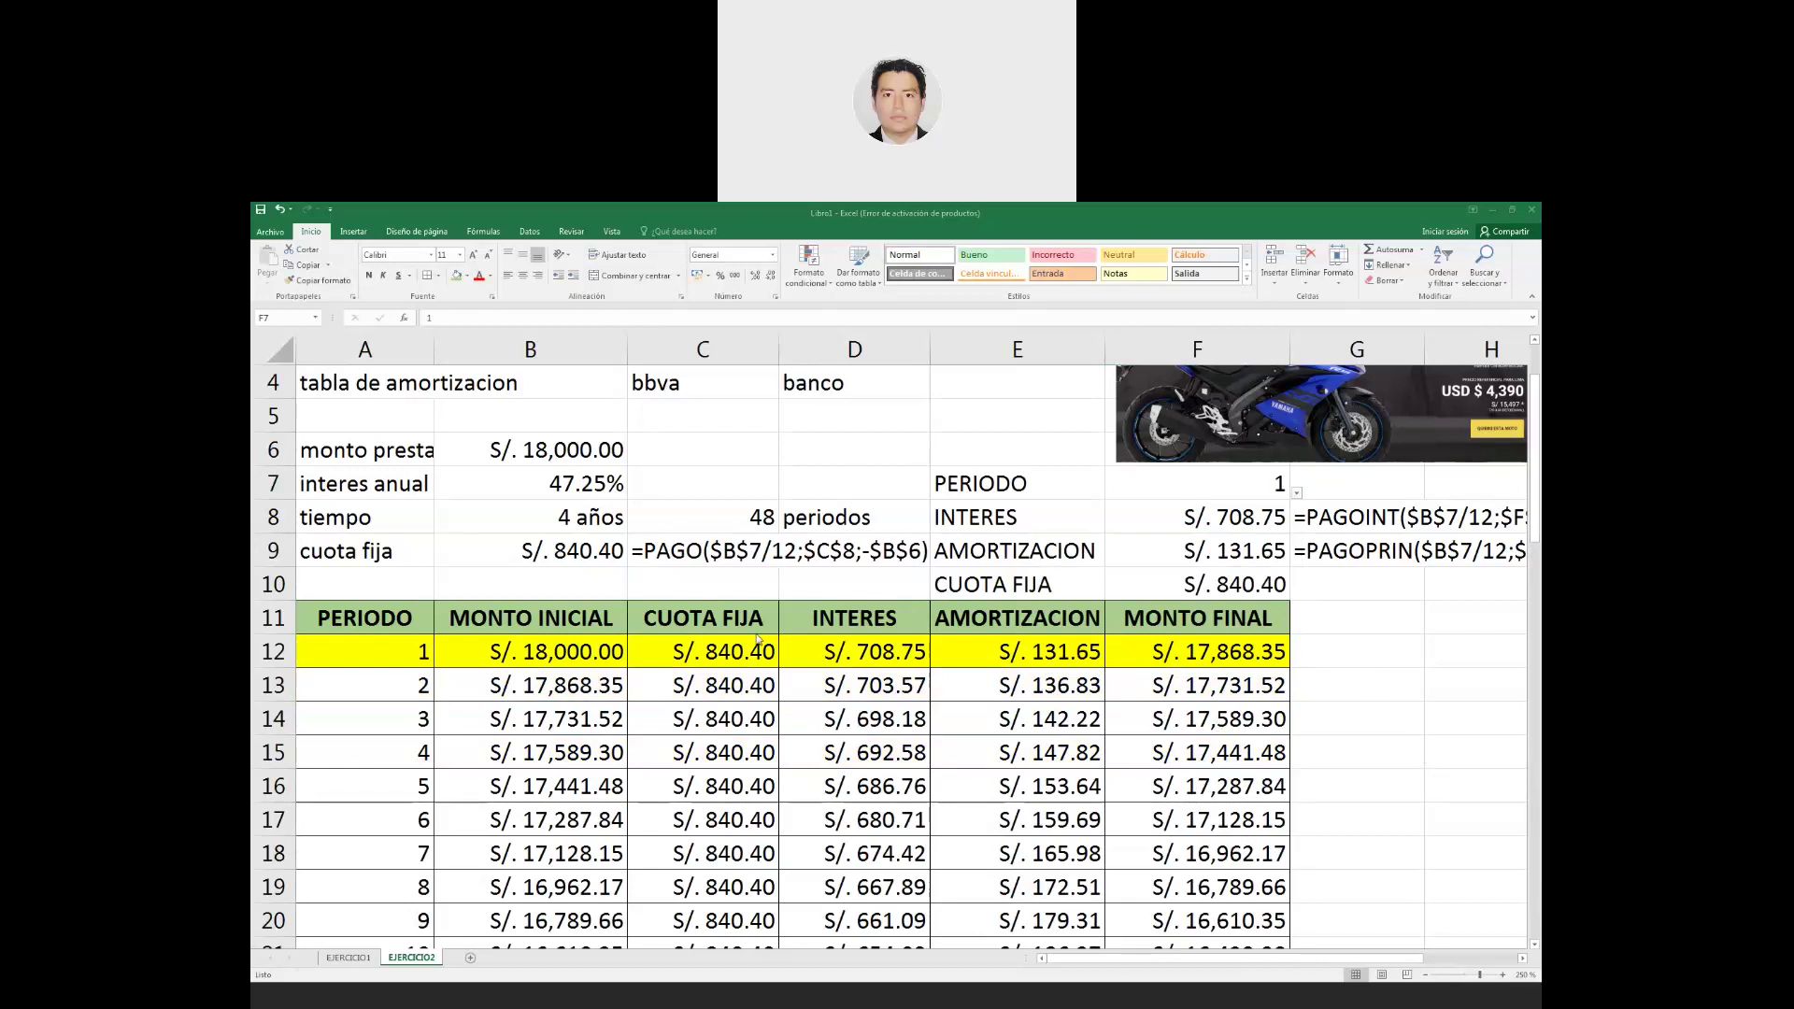
{"action": "scroll", "coordinate": [815, 639], "scroll_direction": "up", "scroll_amount": 1}
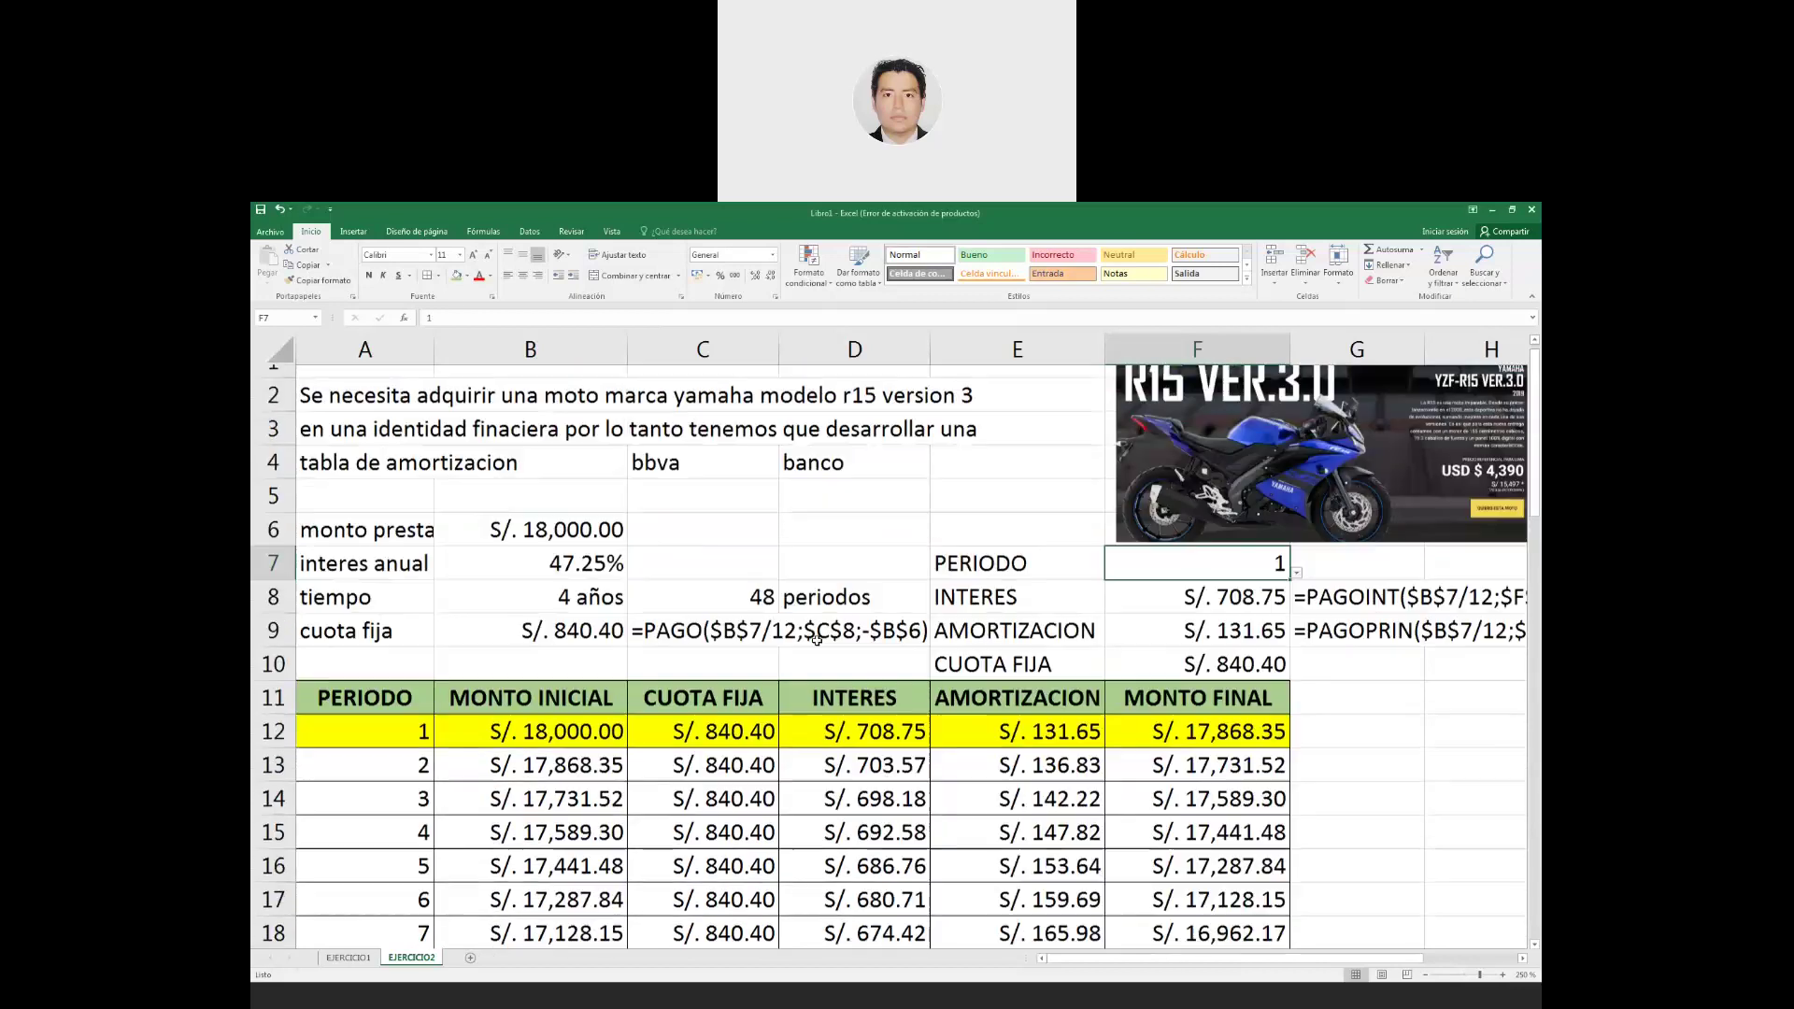
{"action": "scroll", "coordinate": [817, 640], "scroll_direction": "up", "scroll_amount": 1}
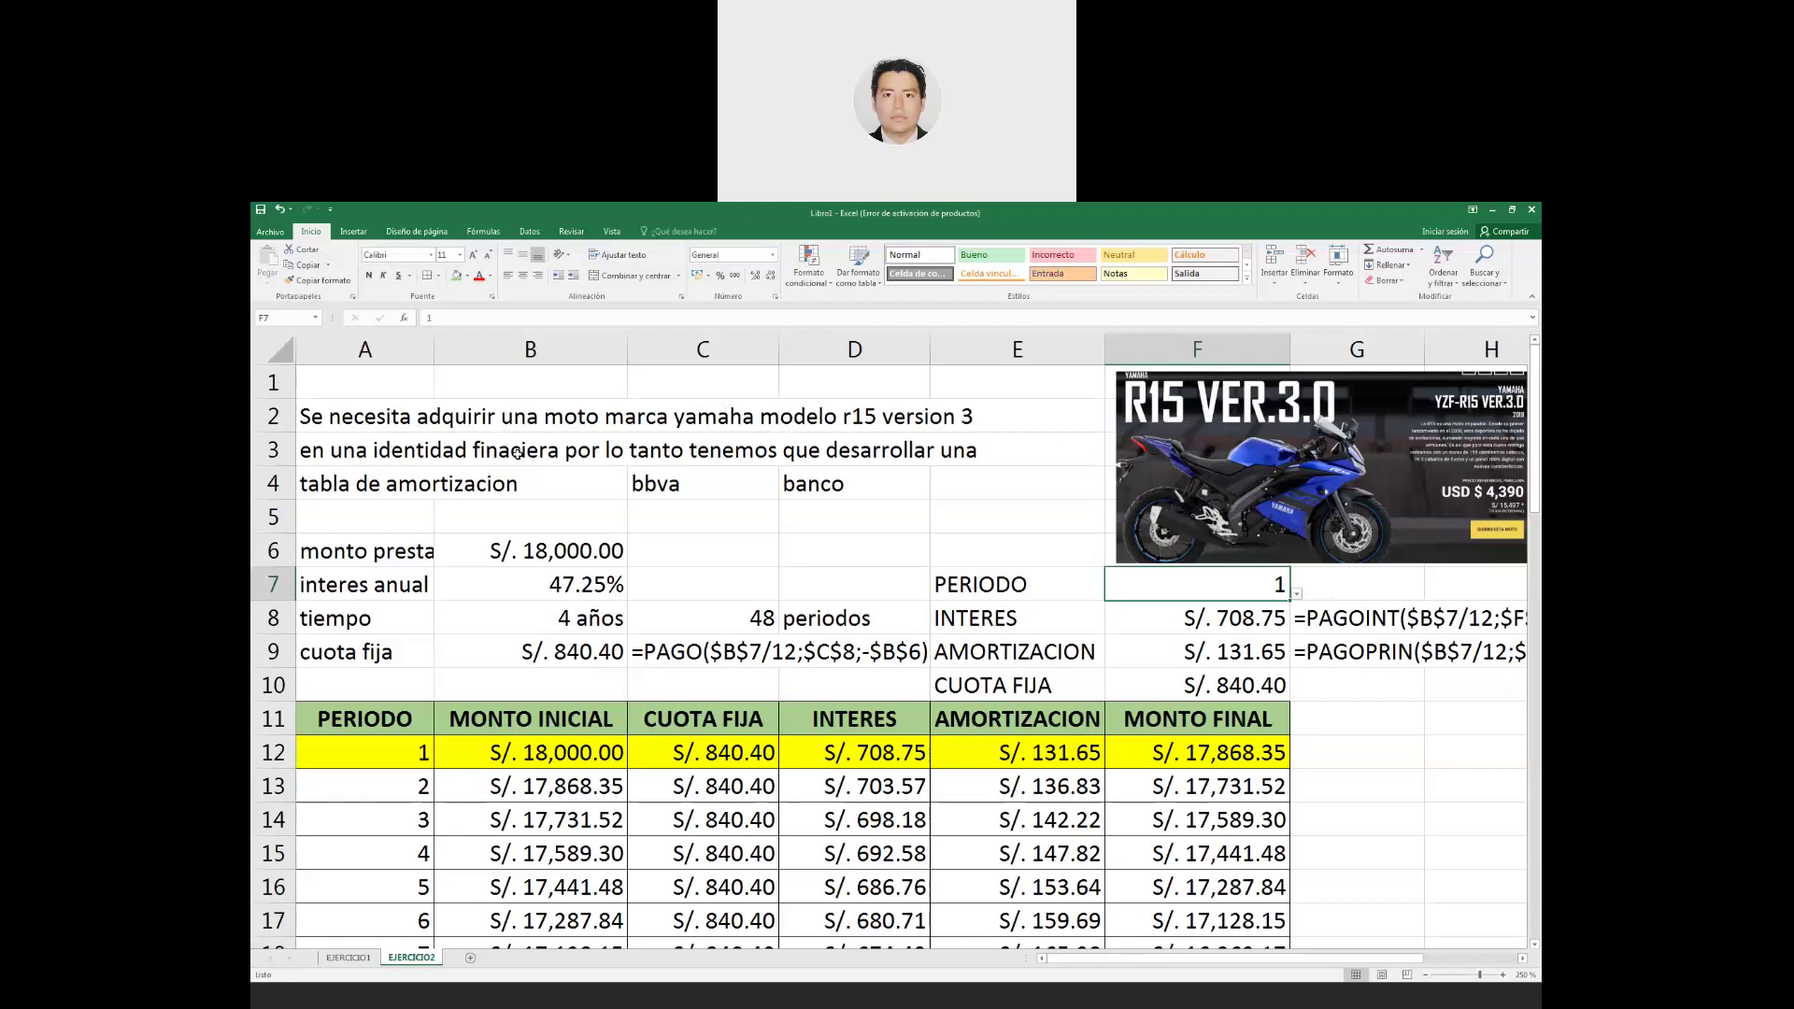
Widen column A to show the monto prestado label, then select the B6:B8 loan values.
{"action": "left_click", "coordinate": [549, 589]}
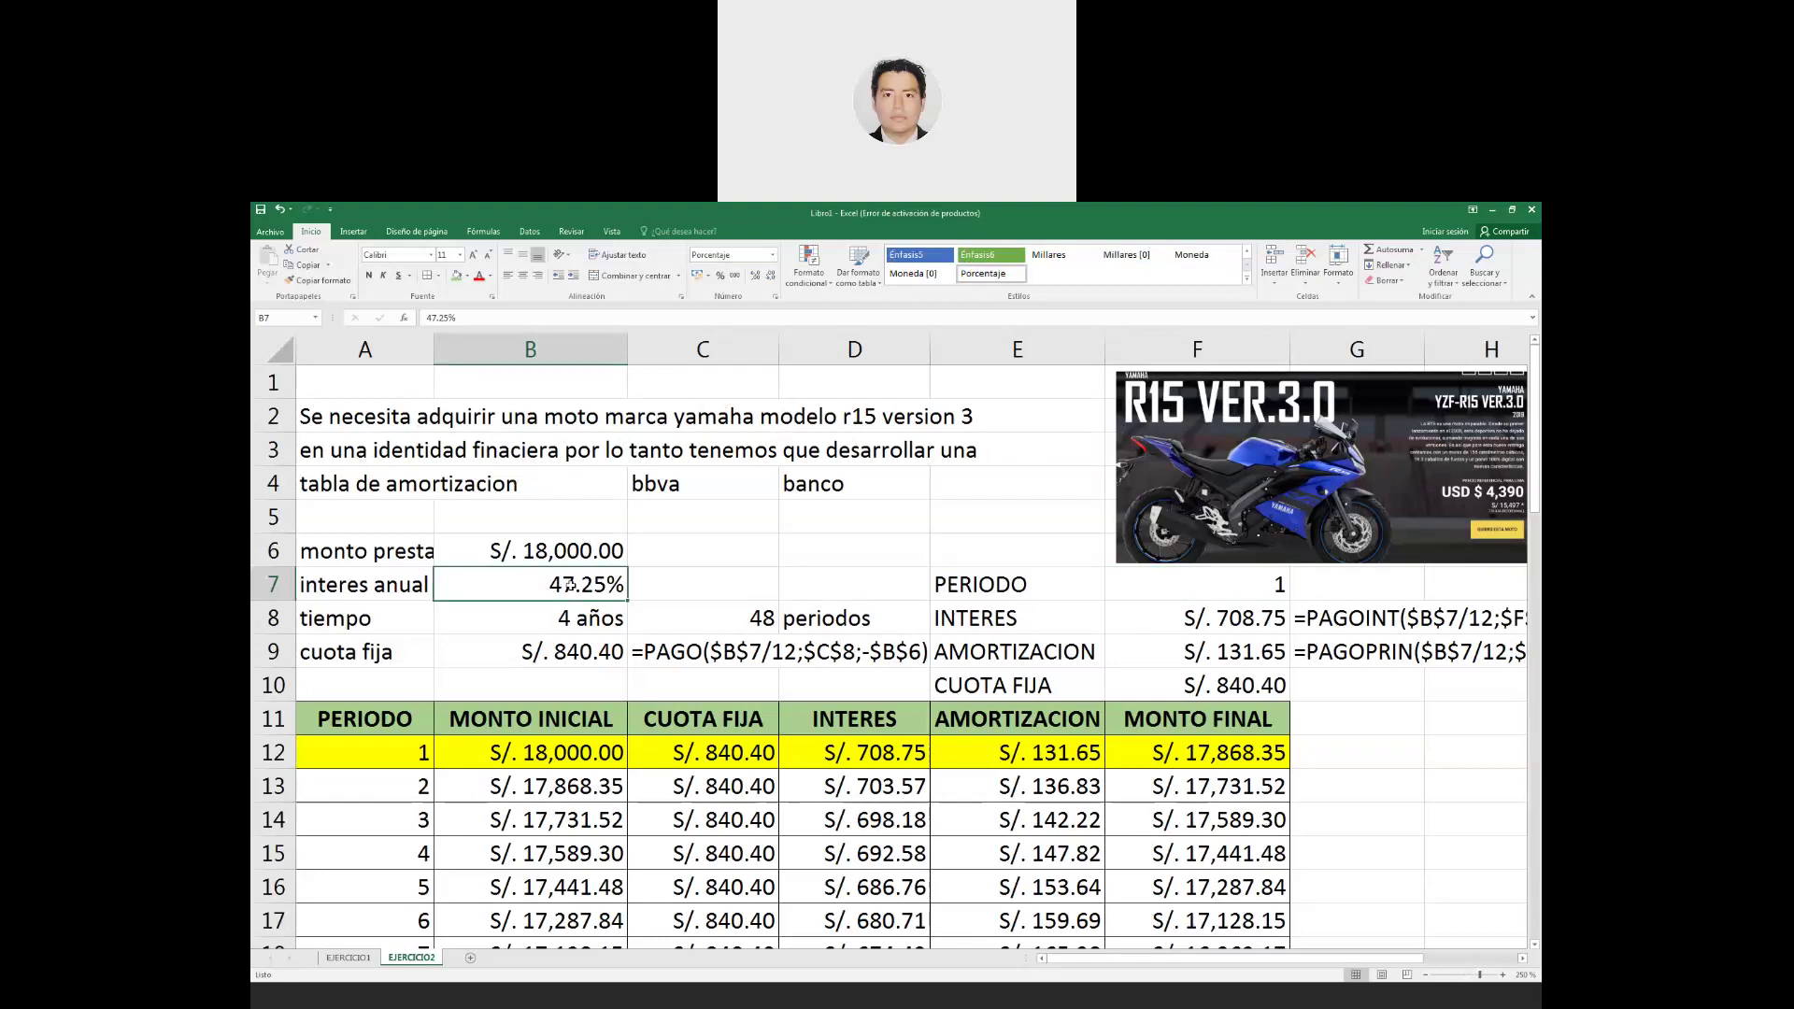
{"action": "left_click_drag", "start_coordinate": [554, 585], "coordinate": [524, 623]}
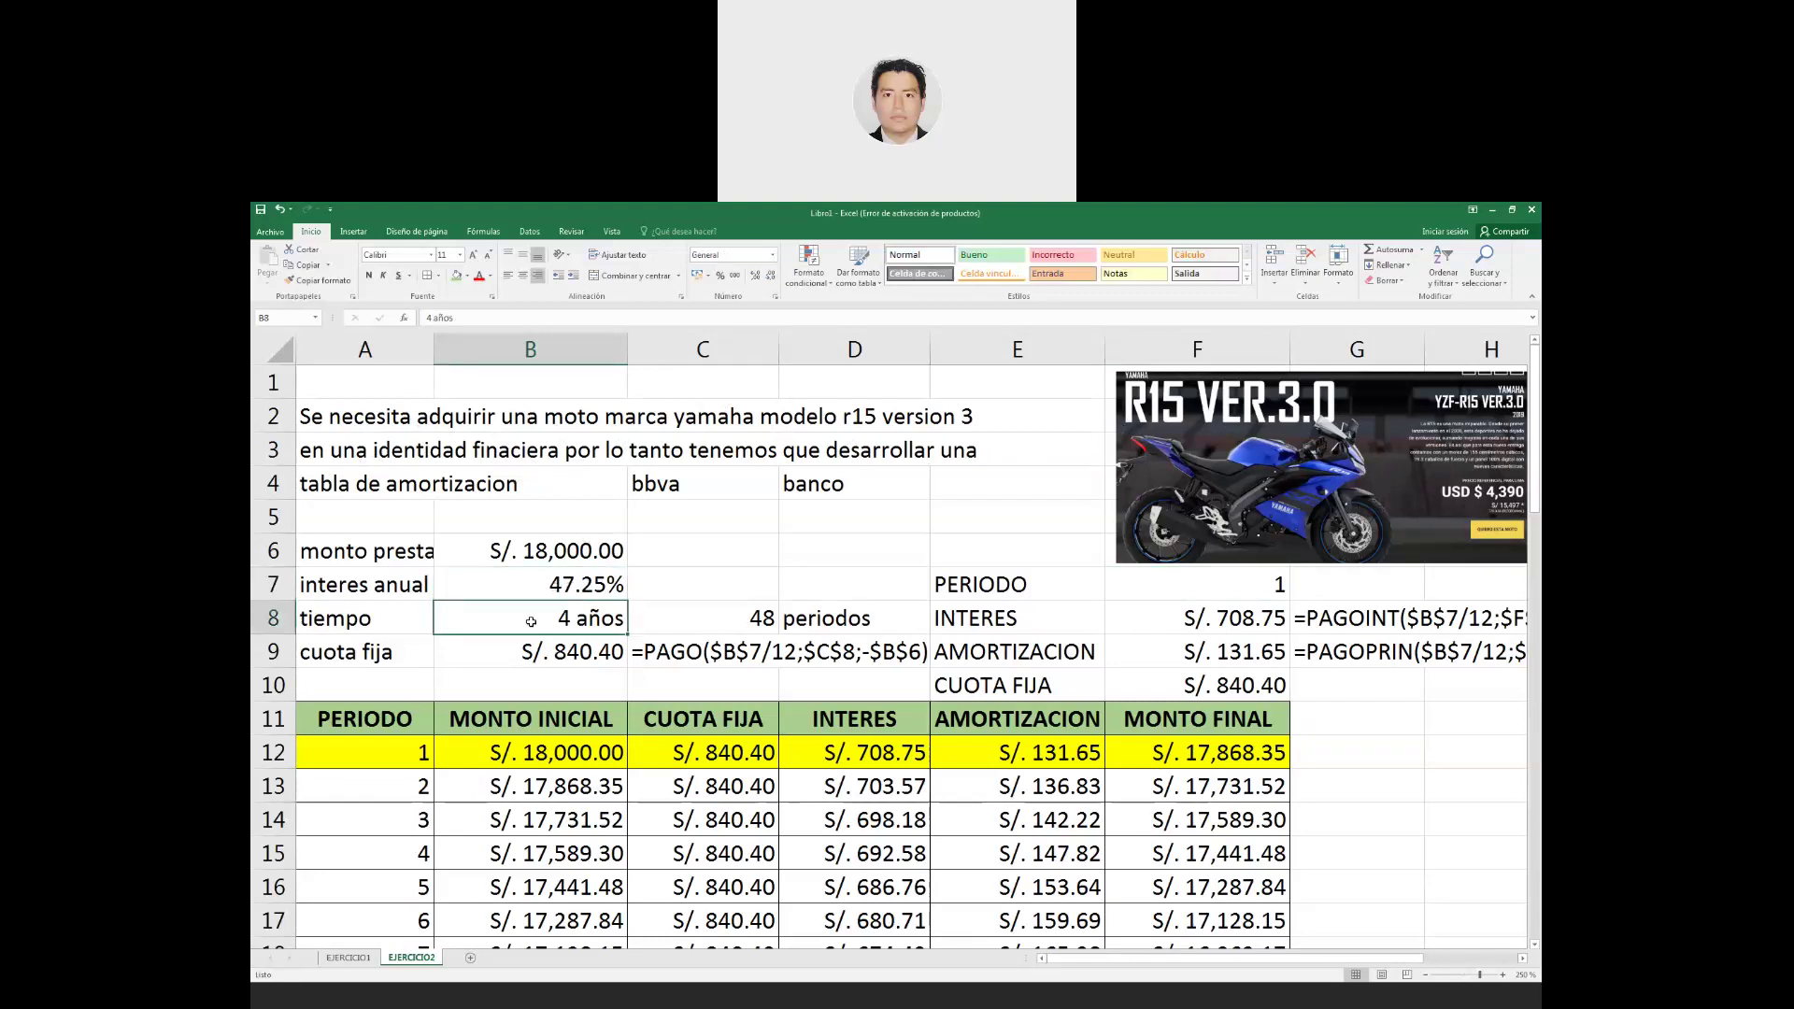
{"action": "left_click_drag", "start_coordinate": [521, 560], "coordinate": [524, 625]}
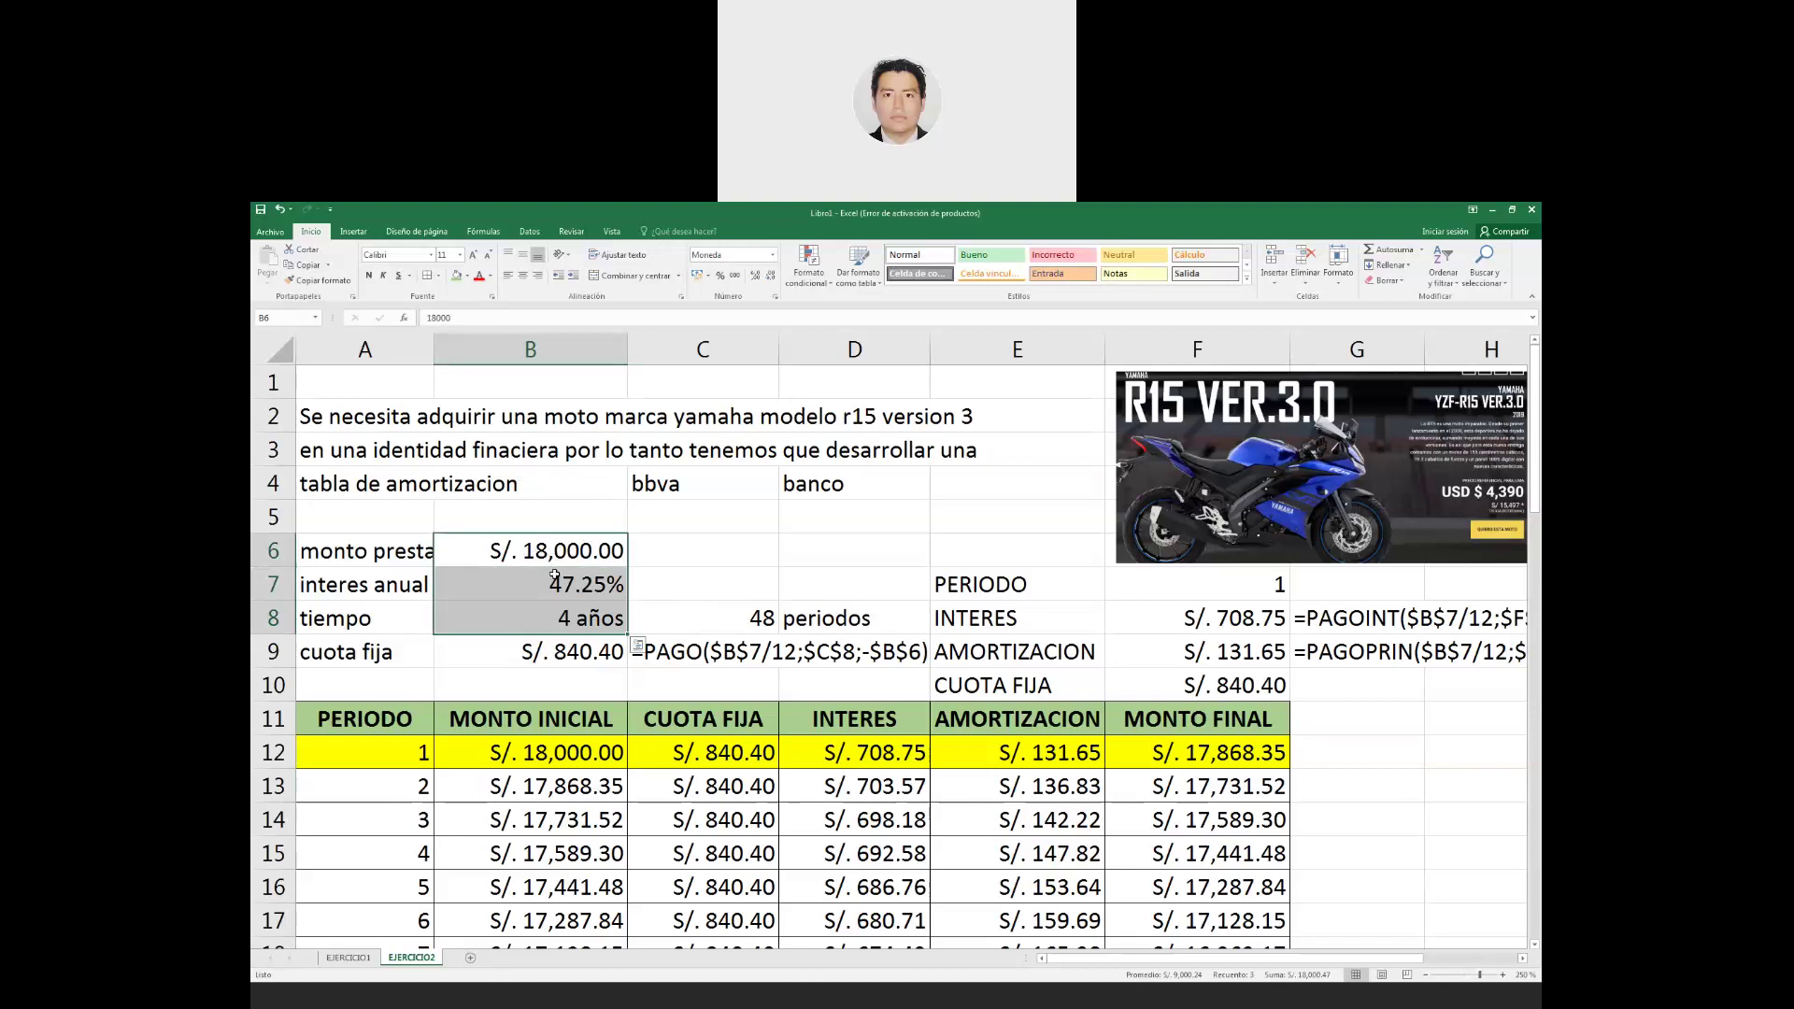
{"action": "left_click", "coordinate": [540, 553]}
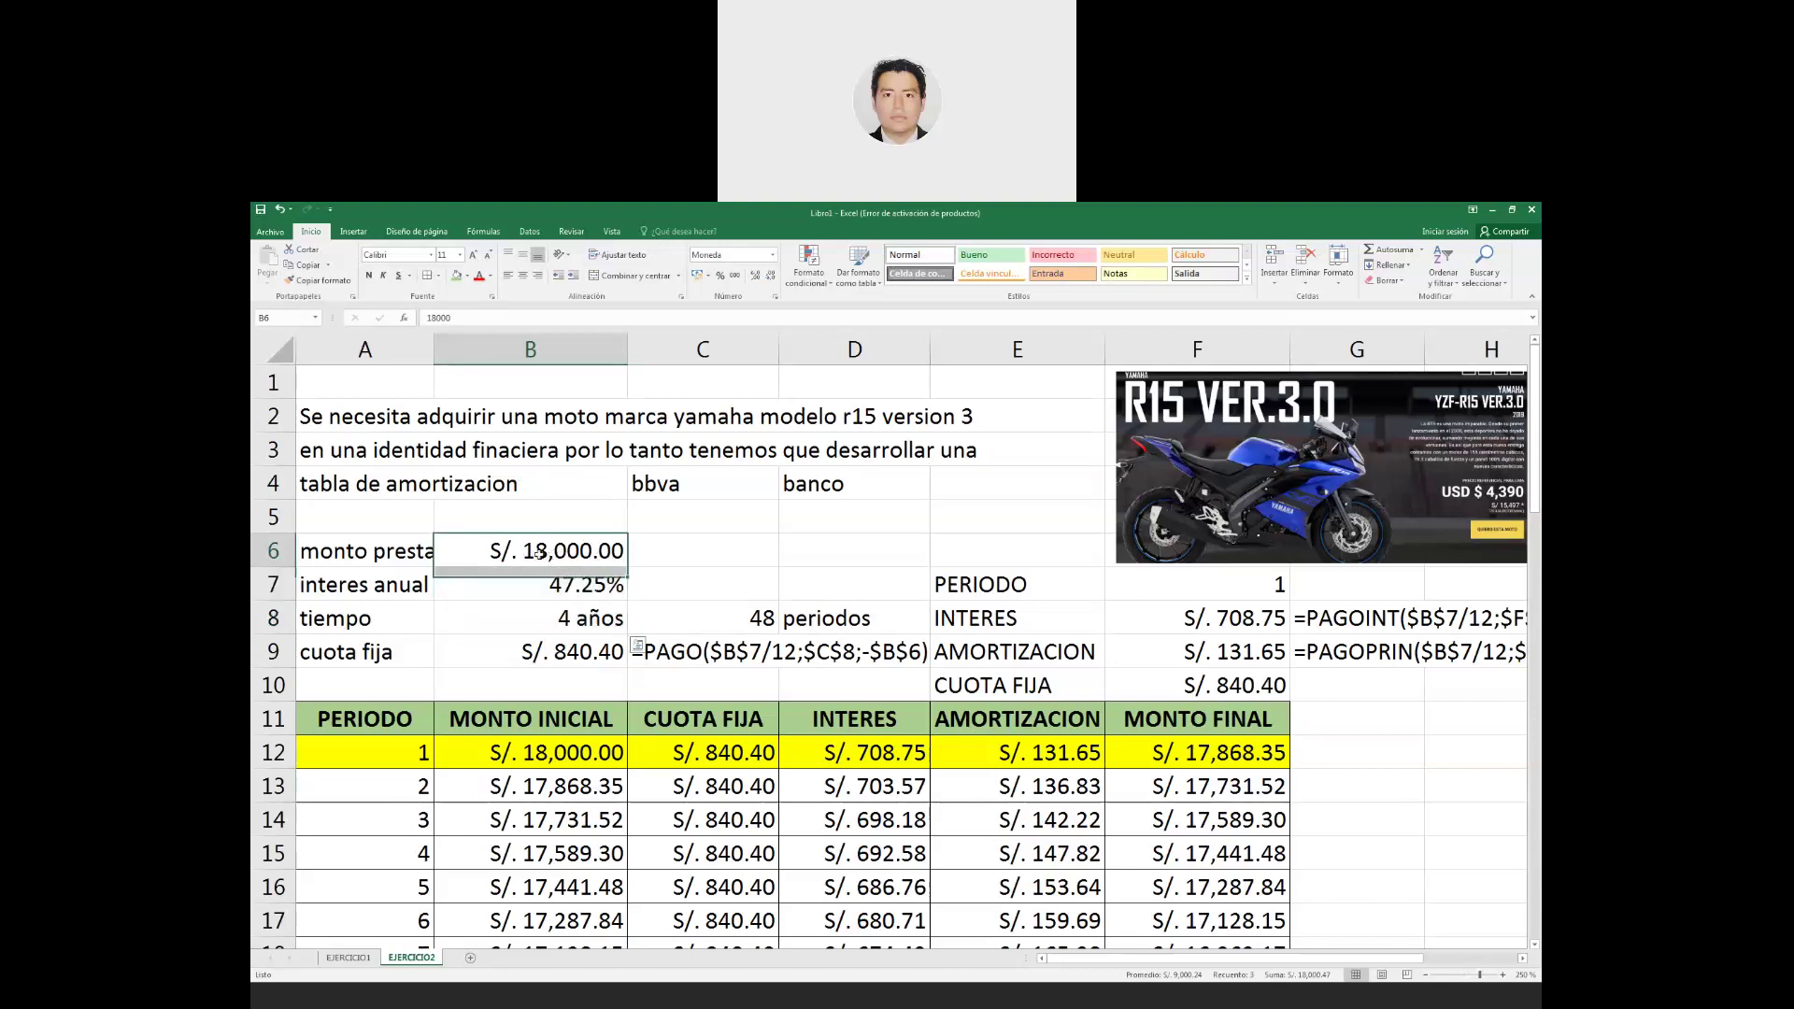
{"action": "left_click_drag", "start_coordinate": [433, 352], "coordinate": [465, 354]}
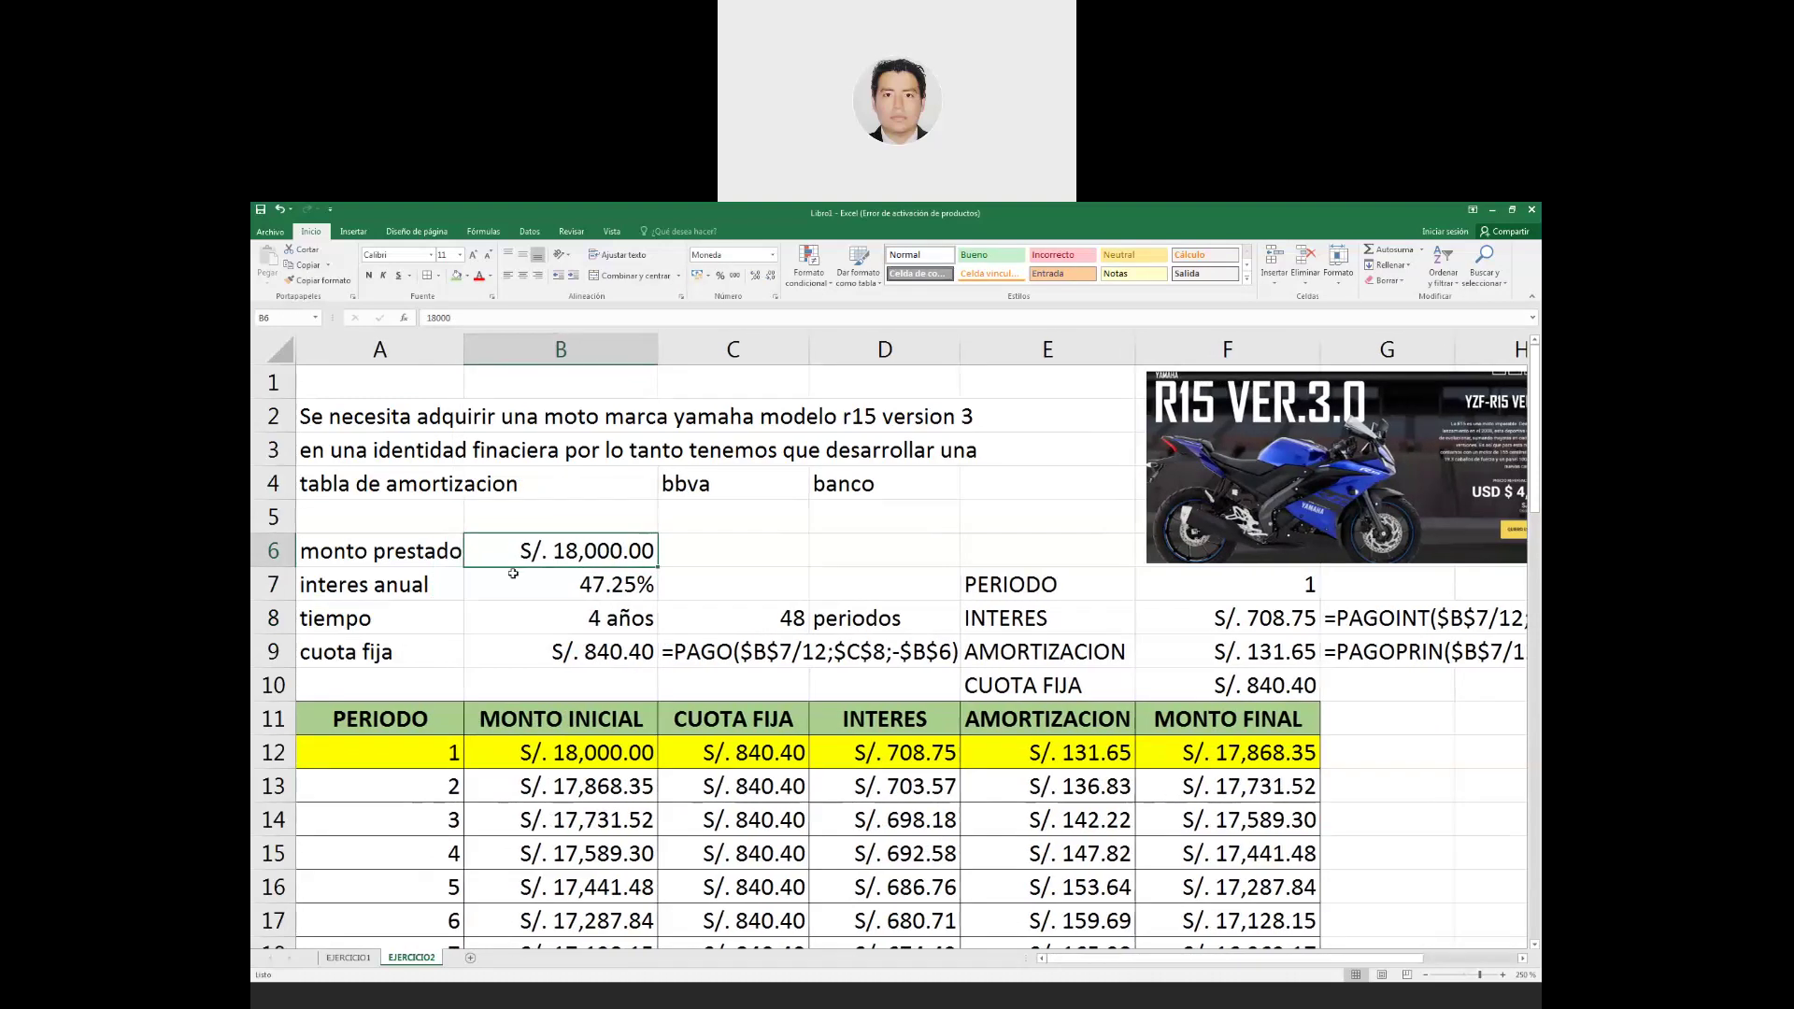
{"action": "left_click", "coordinate": [578, 579]}
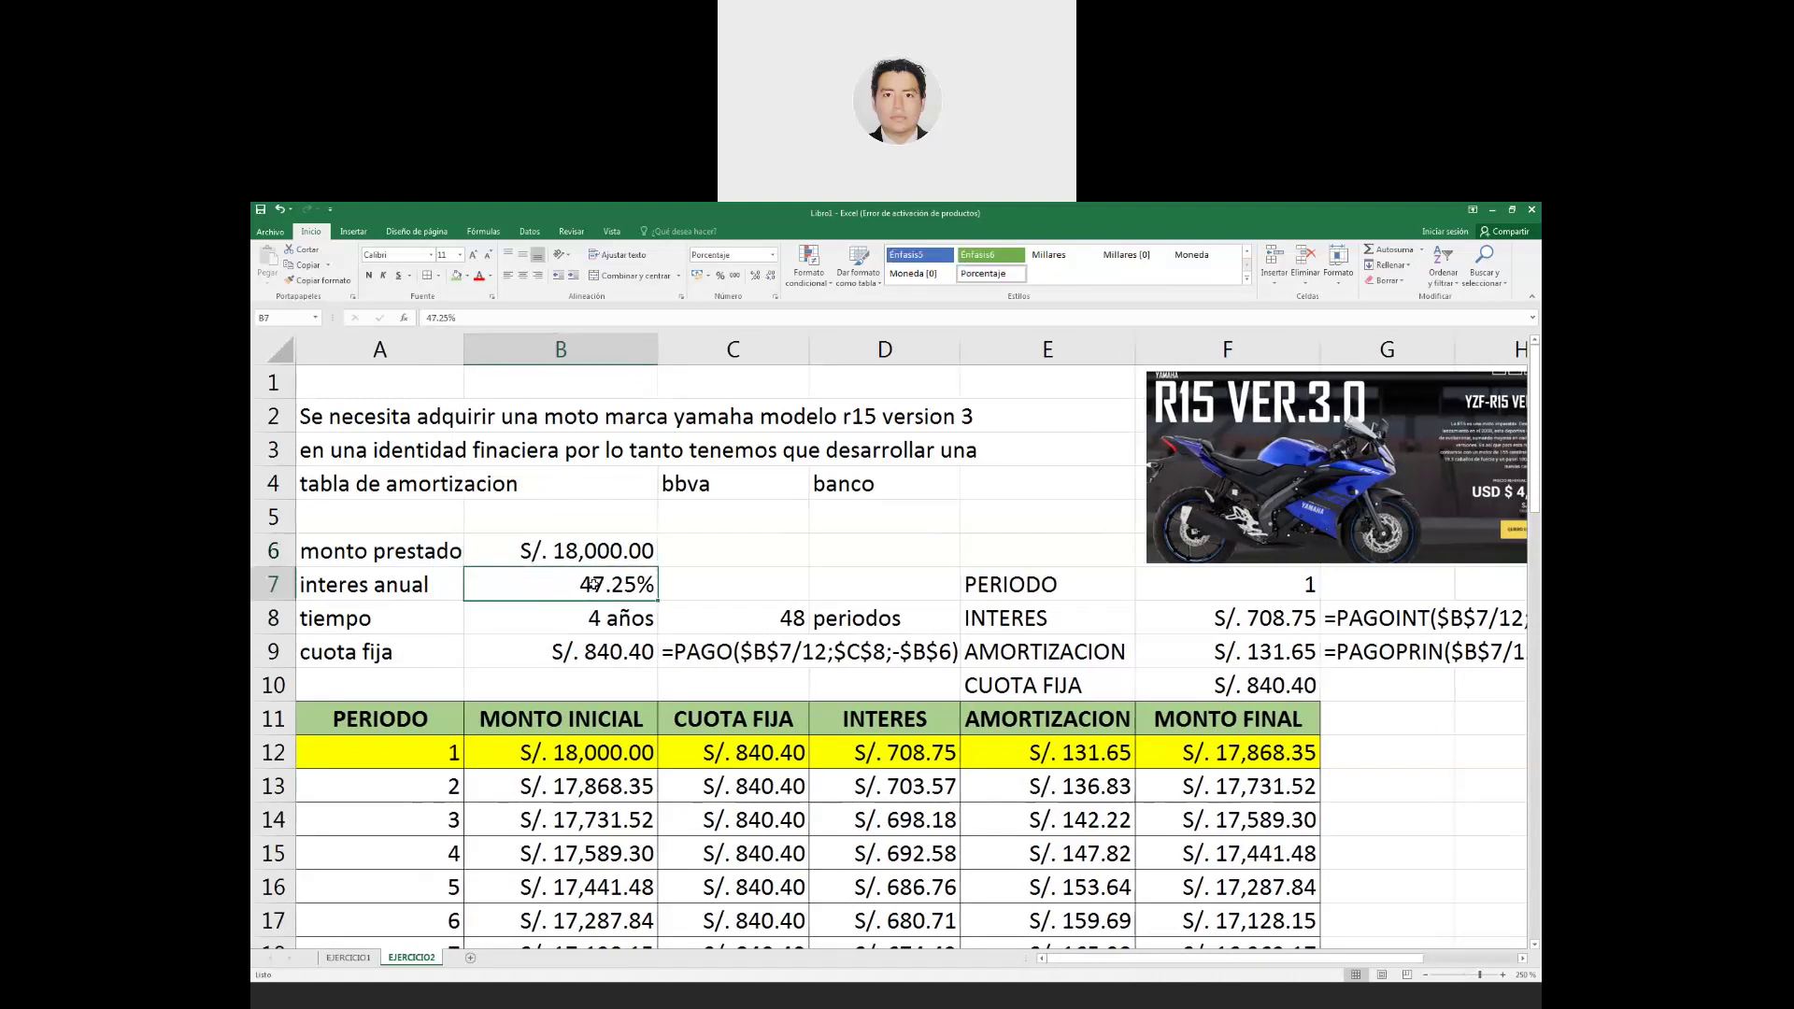
{"action": "left_click", "coordinate": [588, 620]}
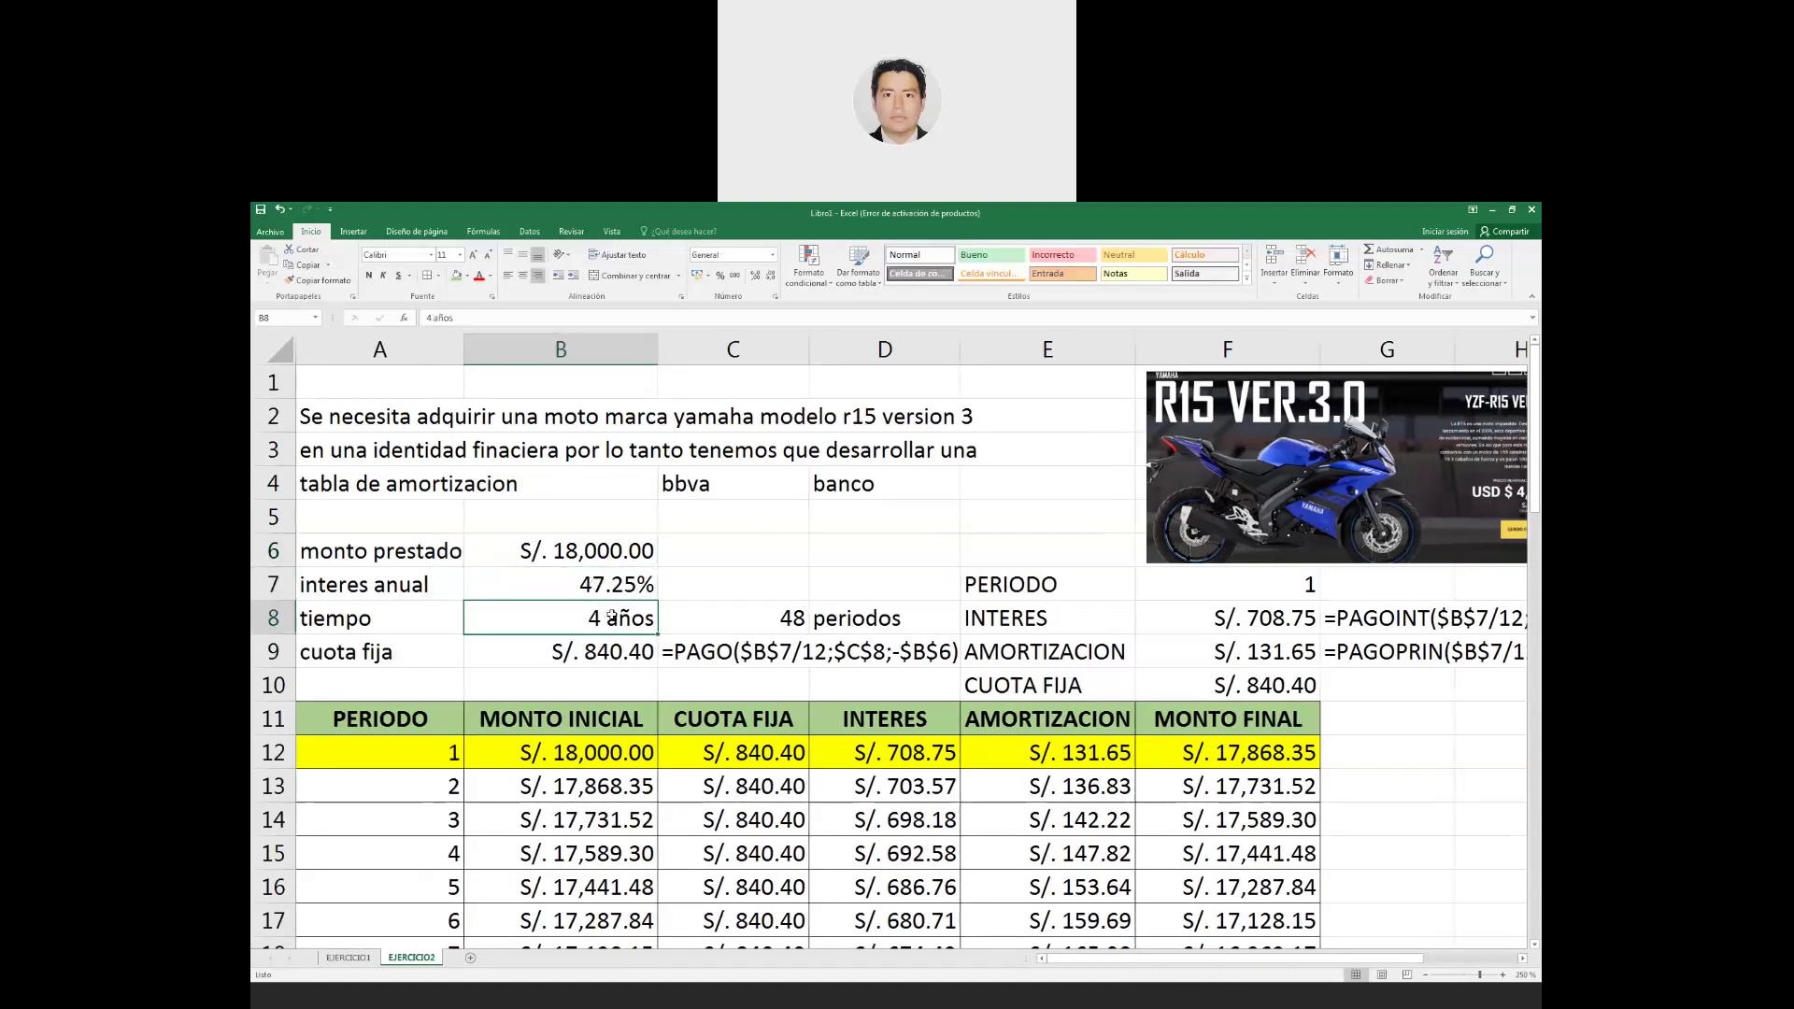
{"action": "left_click_drag", "start_coordinate": [565, 553], "coordinate": [608, 621]}
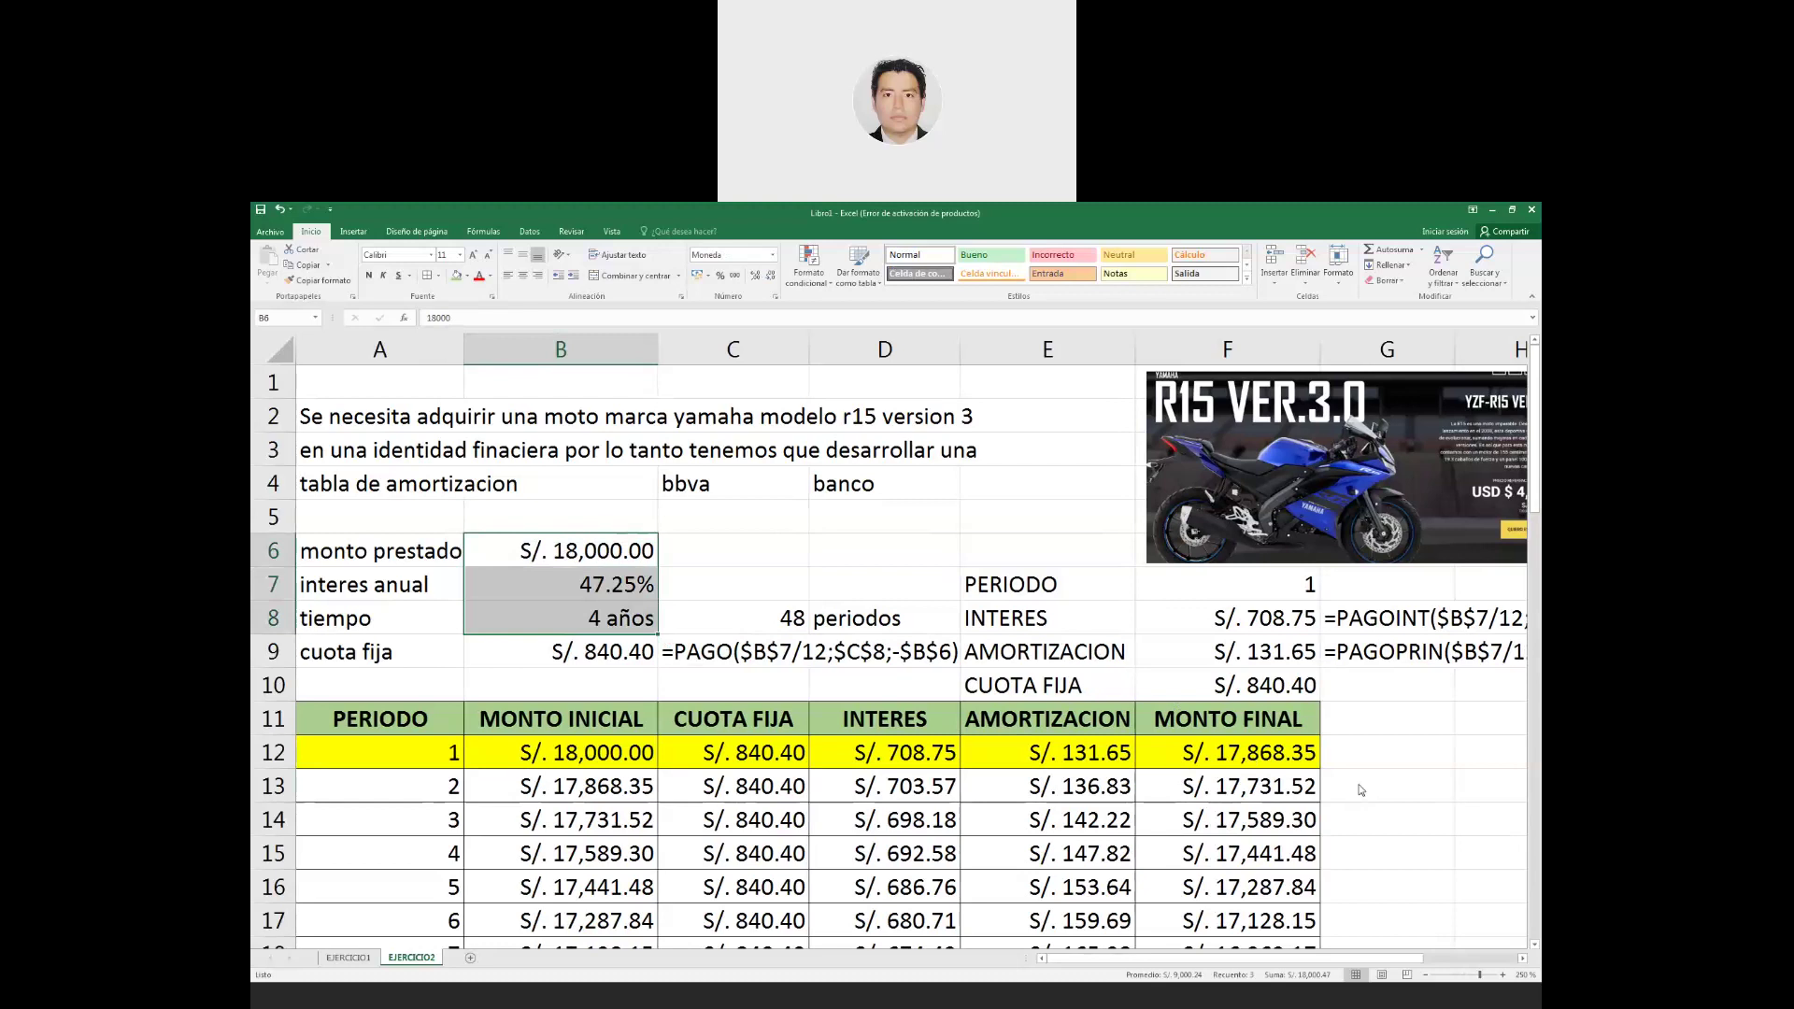
{"action": "scroll", "coordinate": [865, 727], "scroll_direction": "down", "scroll_amount": 2}
{"action": "scroll", "coordinate": [863, 710], "scroll_direction": "down", "scroll_amount": 2}
{"action": "scroll", "coordinate": [864, 709], "scroll_direction": "down", "scroll_amount": 2}
{"action": "mouse_move", "coordinate": [385, 549]}
{"action": "left_mouse_down"}
{"action": "mouse_move", "coordinate": [843, 576]}
{"action": "mouse_move", "coordinate": [1215, 556]}
{"action": "left_mouse_up"}
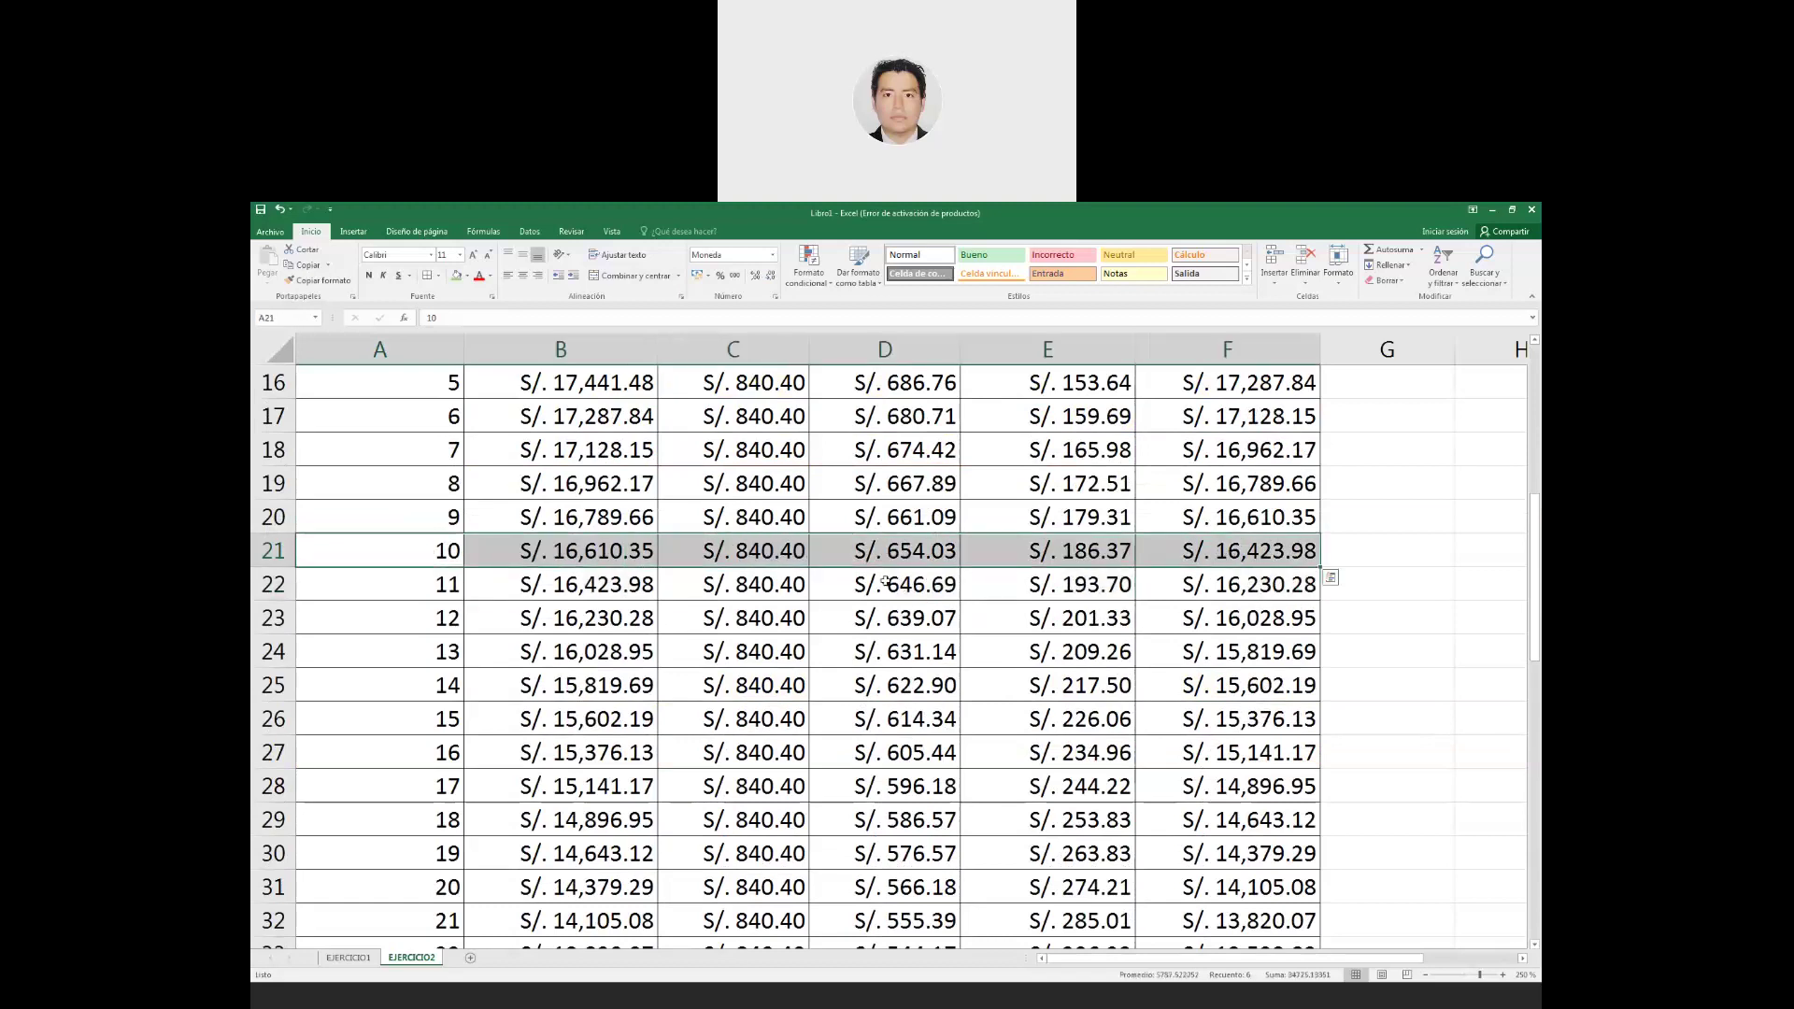
{"action": "scroll", "coordinate": [692, 614], "scroll_direction": "up", "scroll_amount": 1}
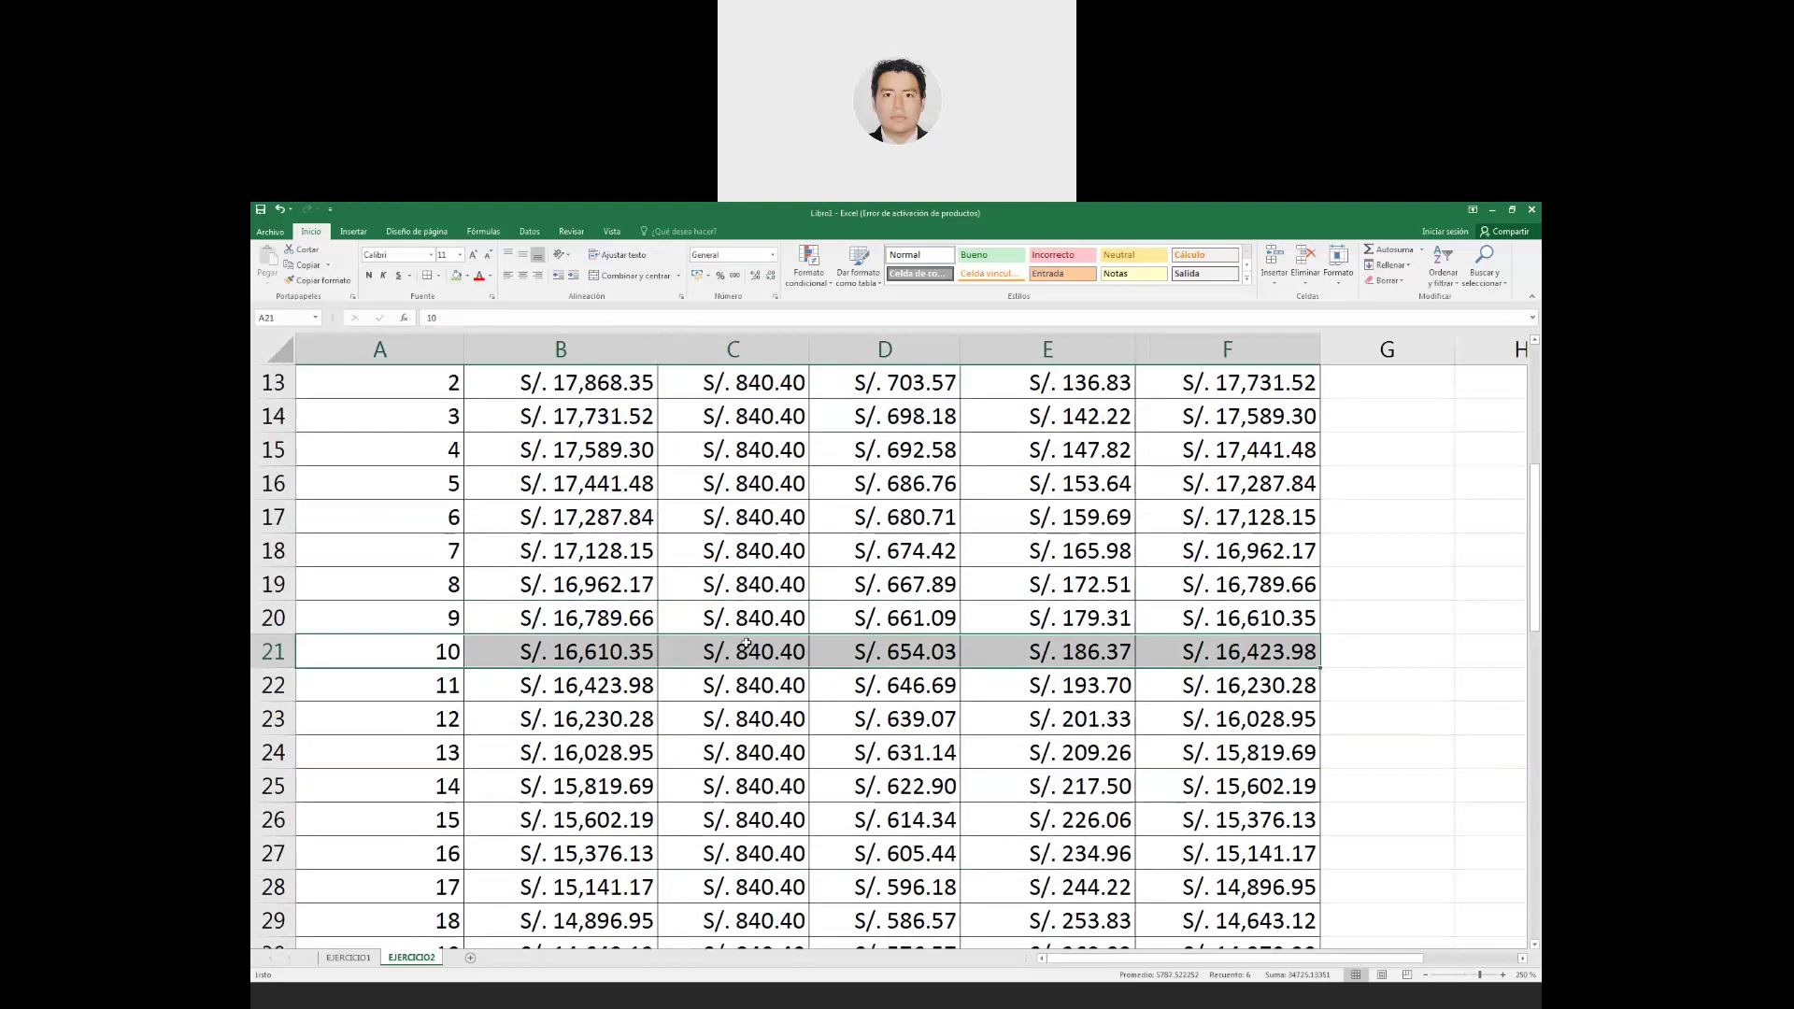
{"action": "scroll", "coordinate": [746, 673], "scroll_direction": "down", "scroll_amount": 1}
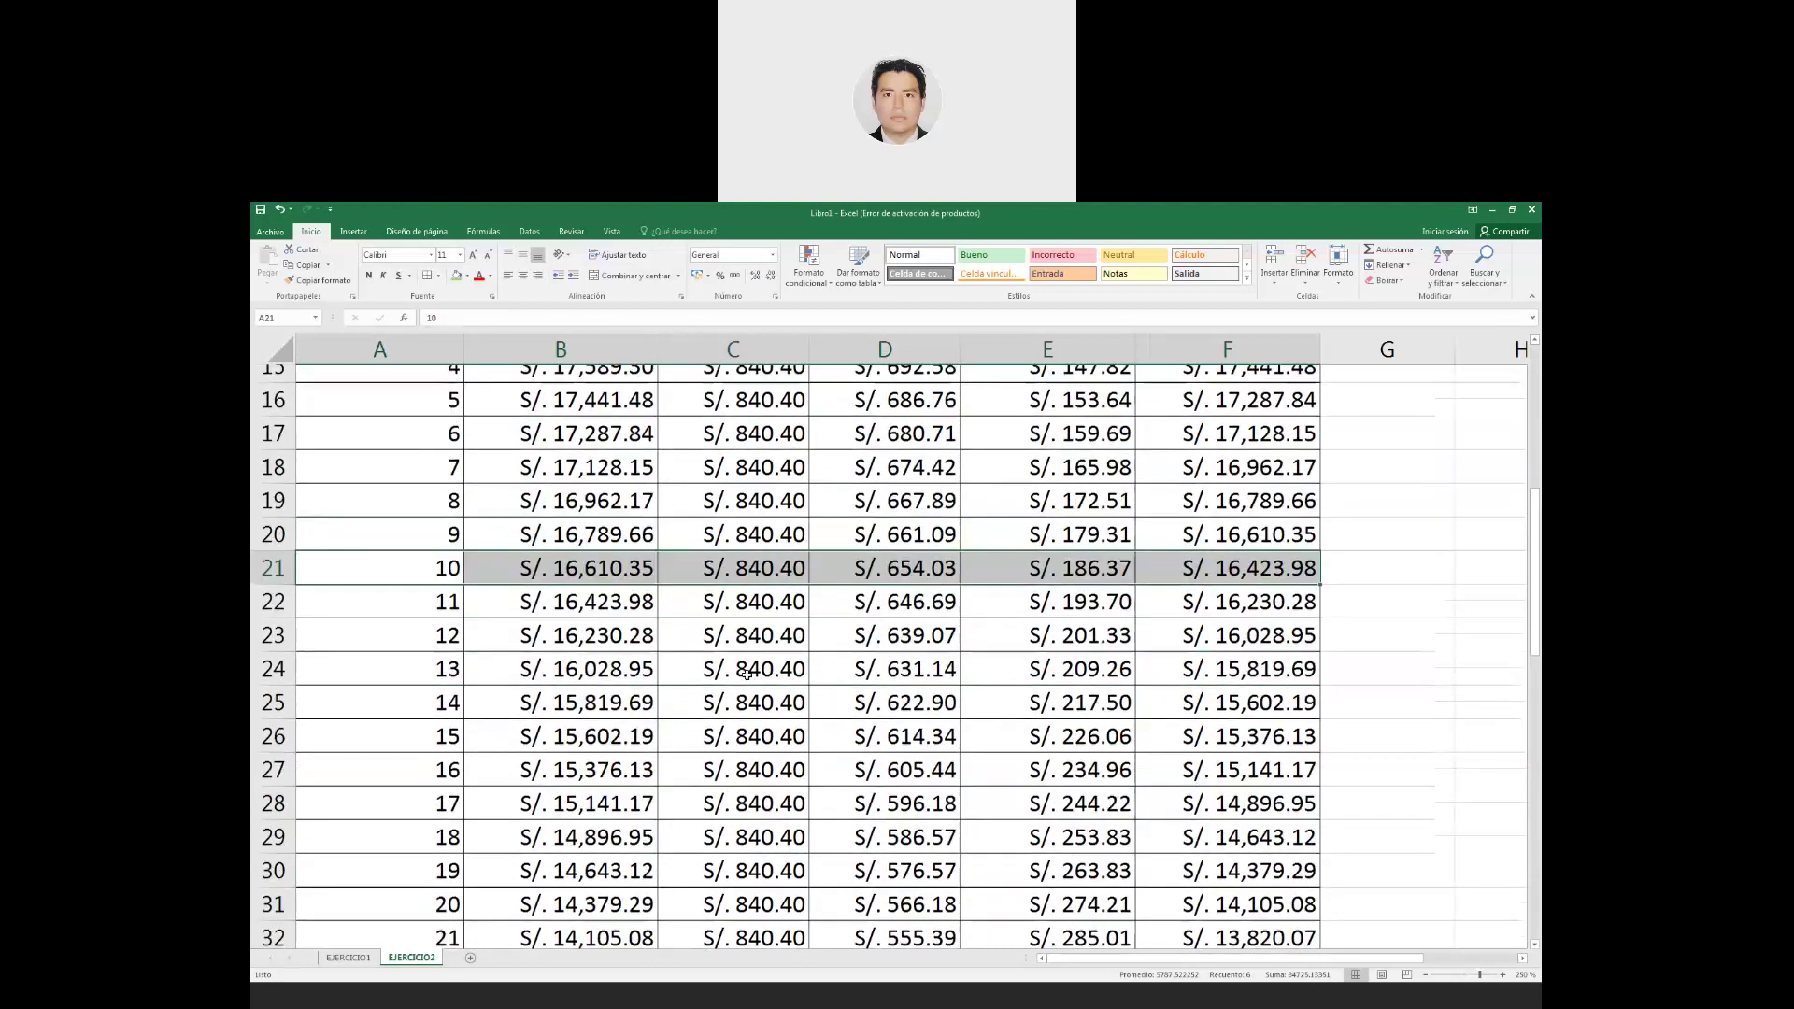
{"action": "scroll", "coordinate": [747, 669], "scroll_direction": "down", "scroll_amount": 4}
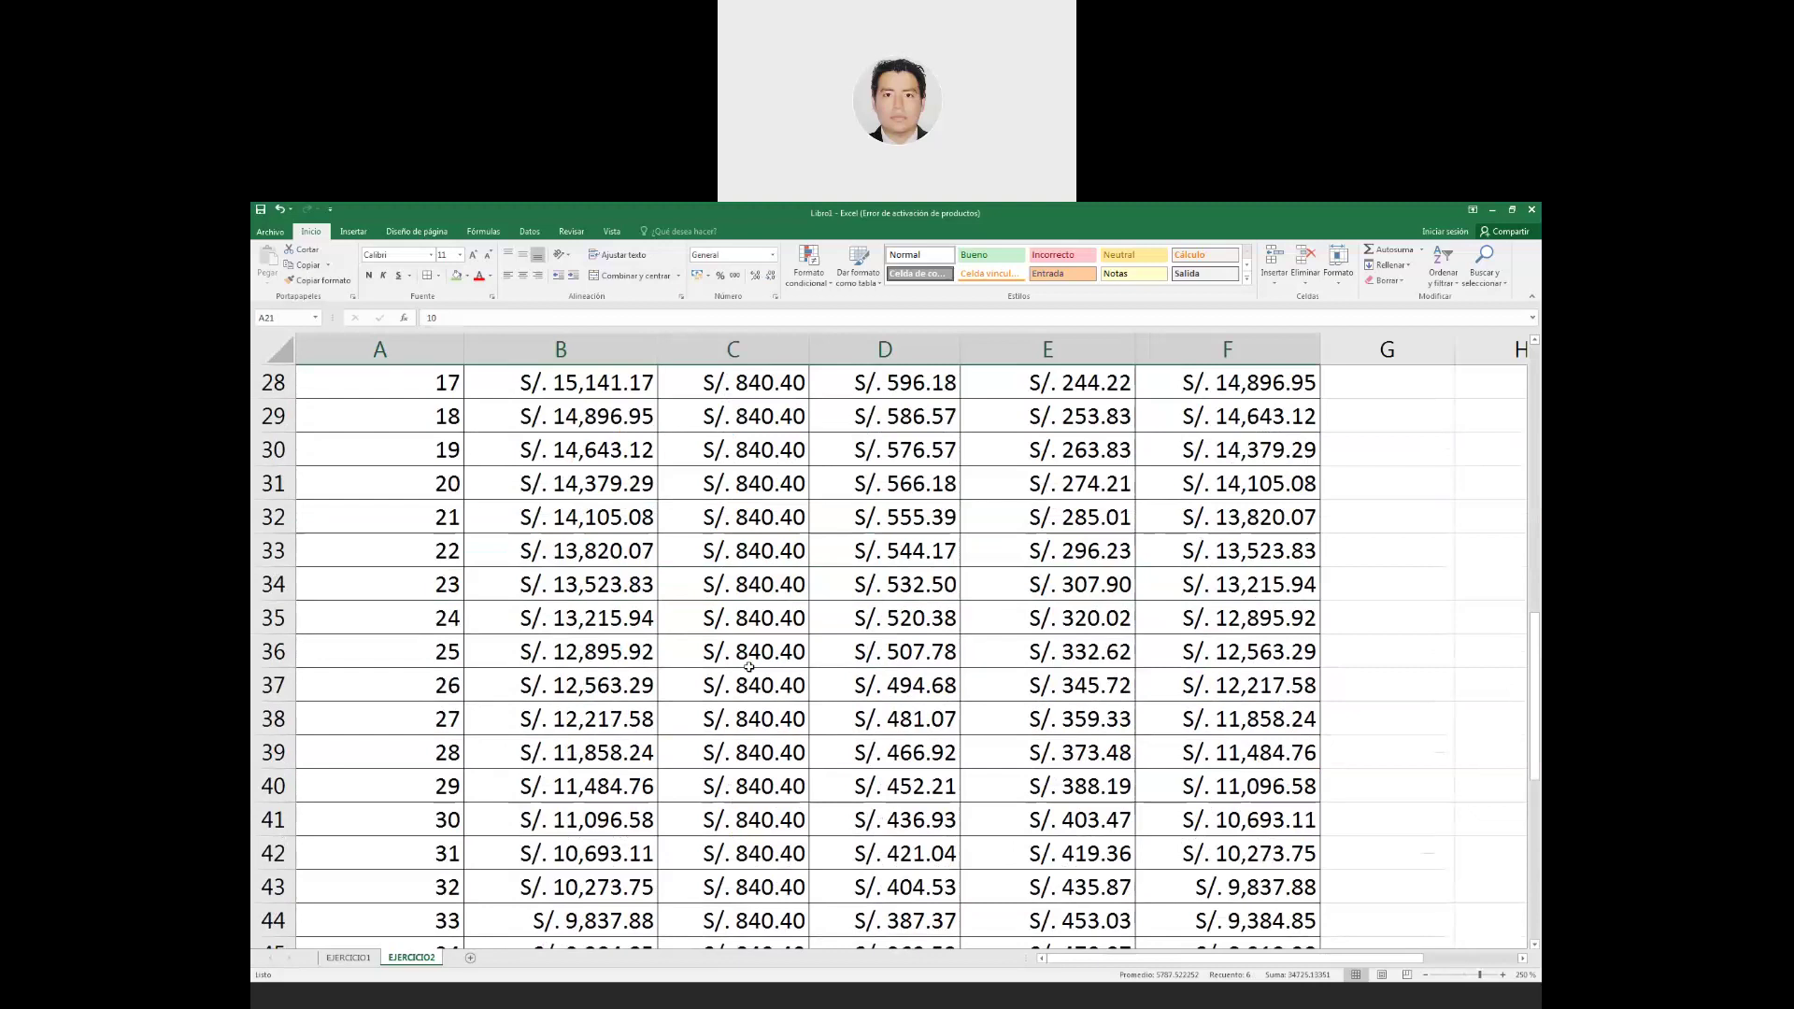
{"action": "scroll", "coordinate": [749, 666], "scroll_direction": "down", "scroll_amount": 1}
{"action": "scroll", "coordinate": [748, 667], "scroll_direction": "up", "scroll_amount": 2}
{"action": "scroll", "coordinate": [749, 666], "scroll_direction": "up", "scroll_amount": 2}
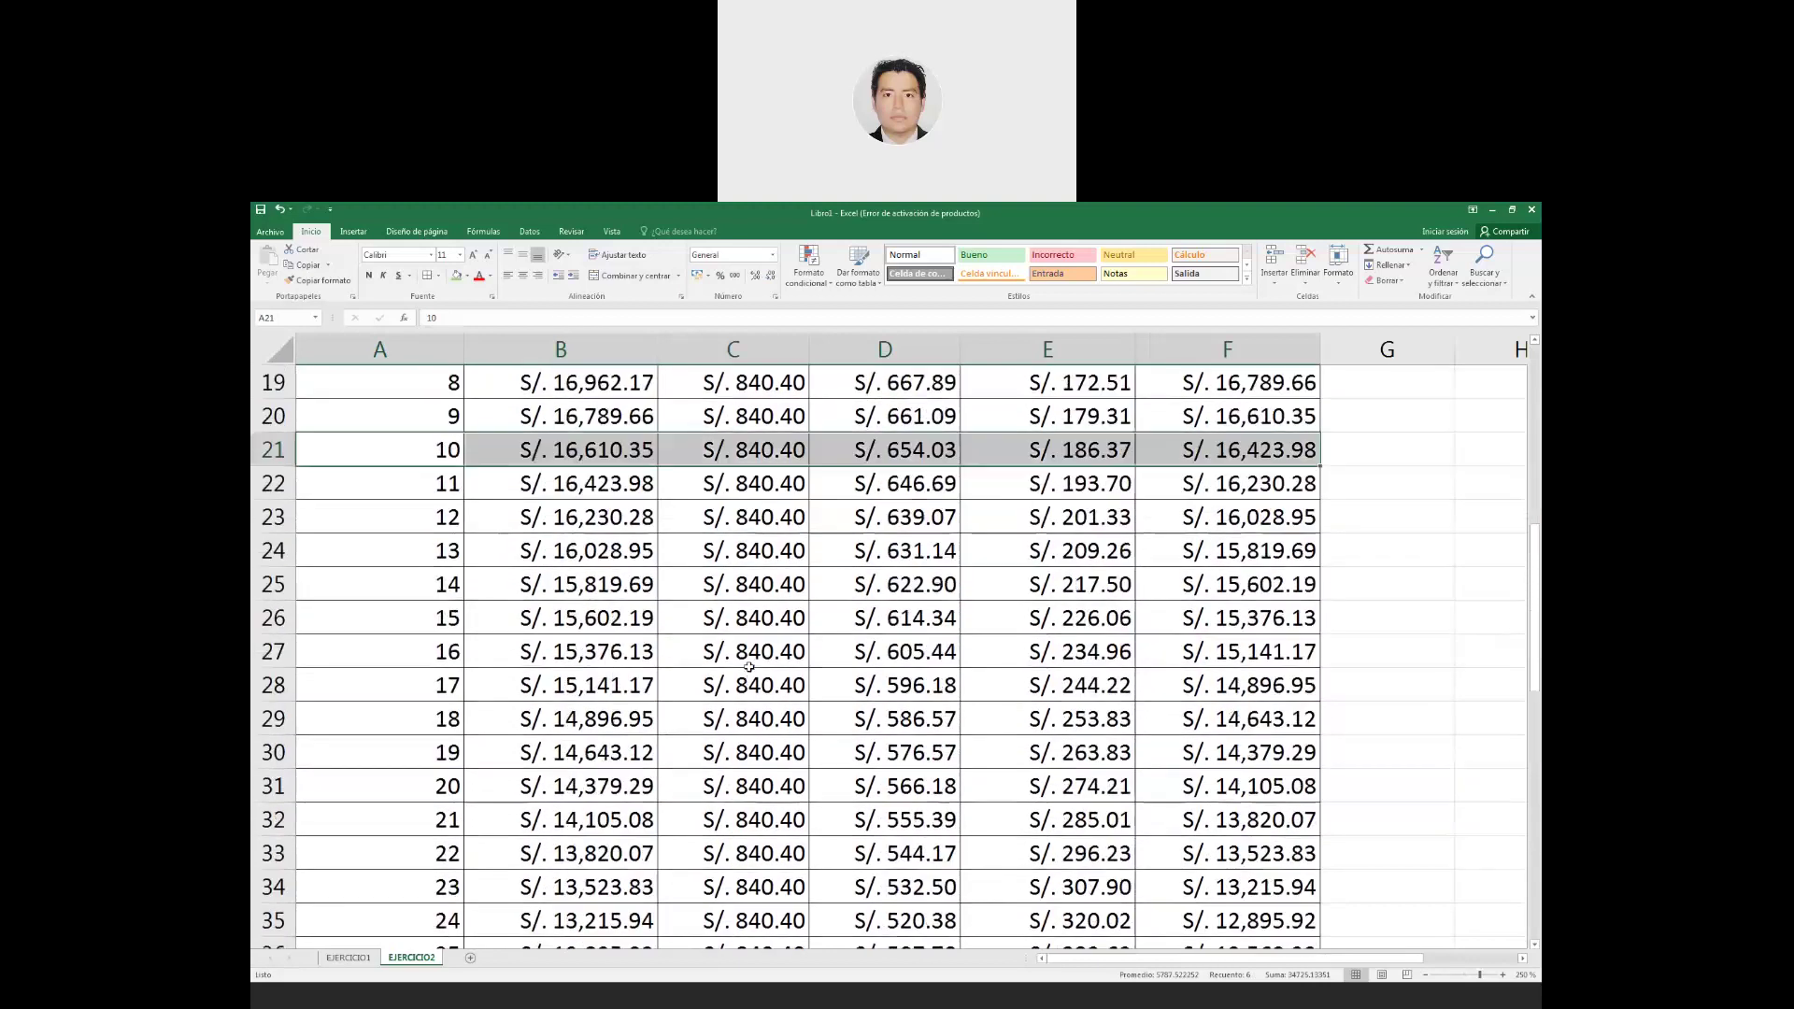
{"action": "scroll", "coordinate": [749, 667], "scroll_direction": "up", "scroll_amount": 3}
{"action": "scroll", "coordinate": [748, 667], "scroll_direction": "up", "scroll_amount": 1}
{"action": "scroll", "coordinate": [750, 638], "scroll_direction": "up", "scroll_amount": 2}
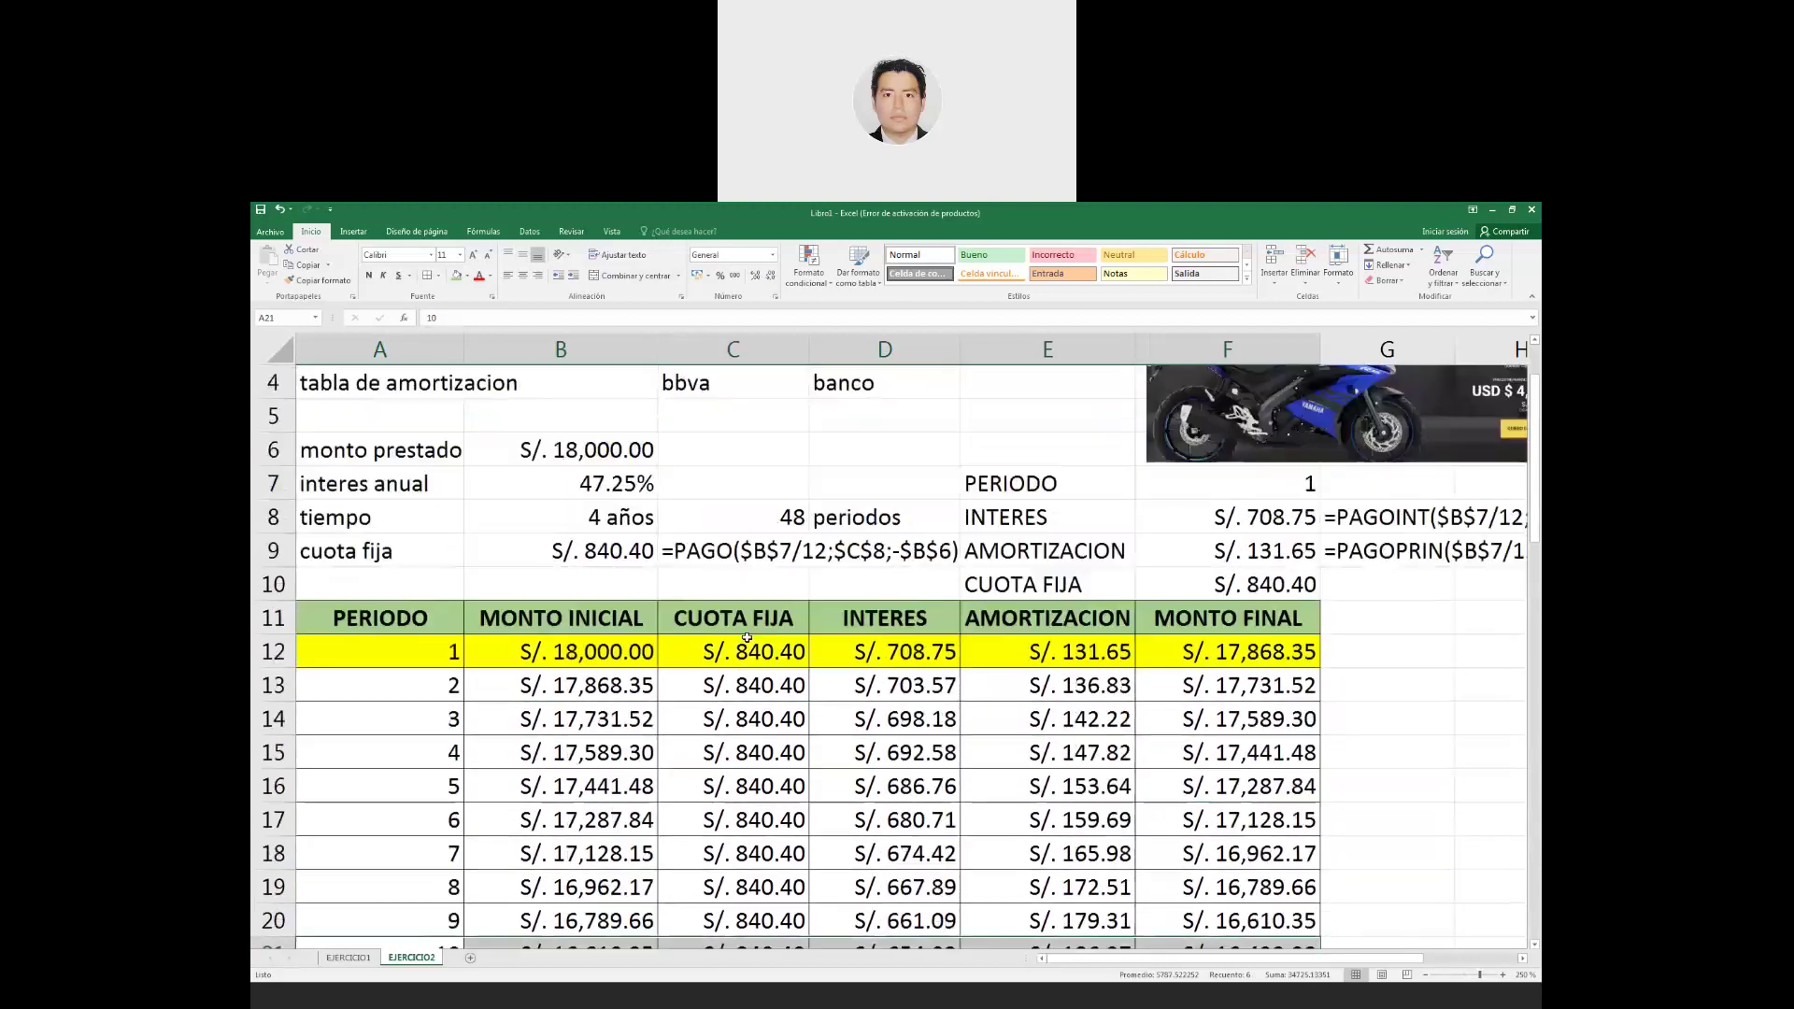
{"action": "scroll", "coordinate": [750, 571], "scroll_direction": "down", "scroll_amount": 2}
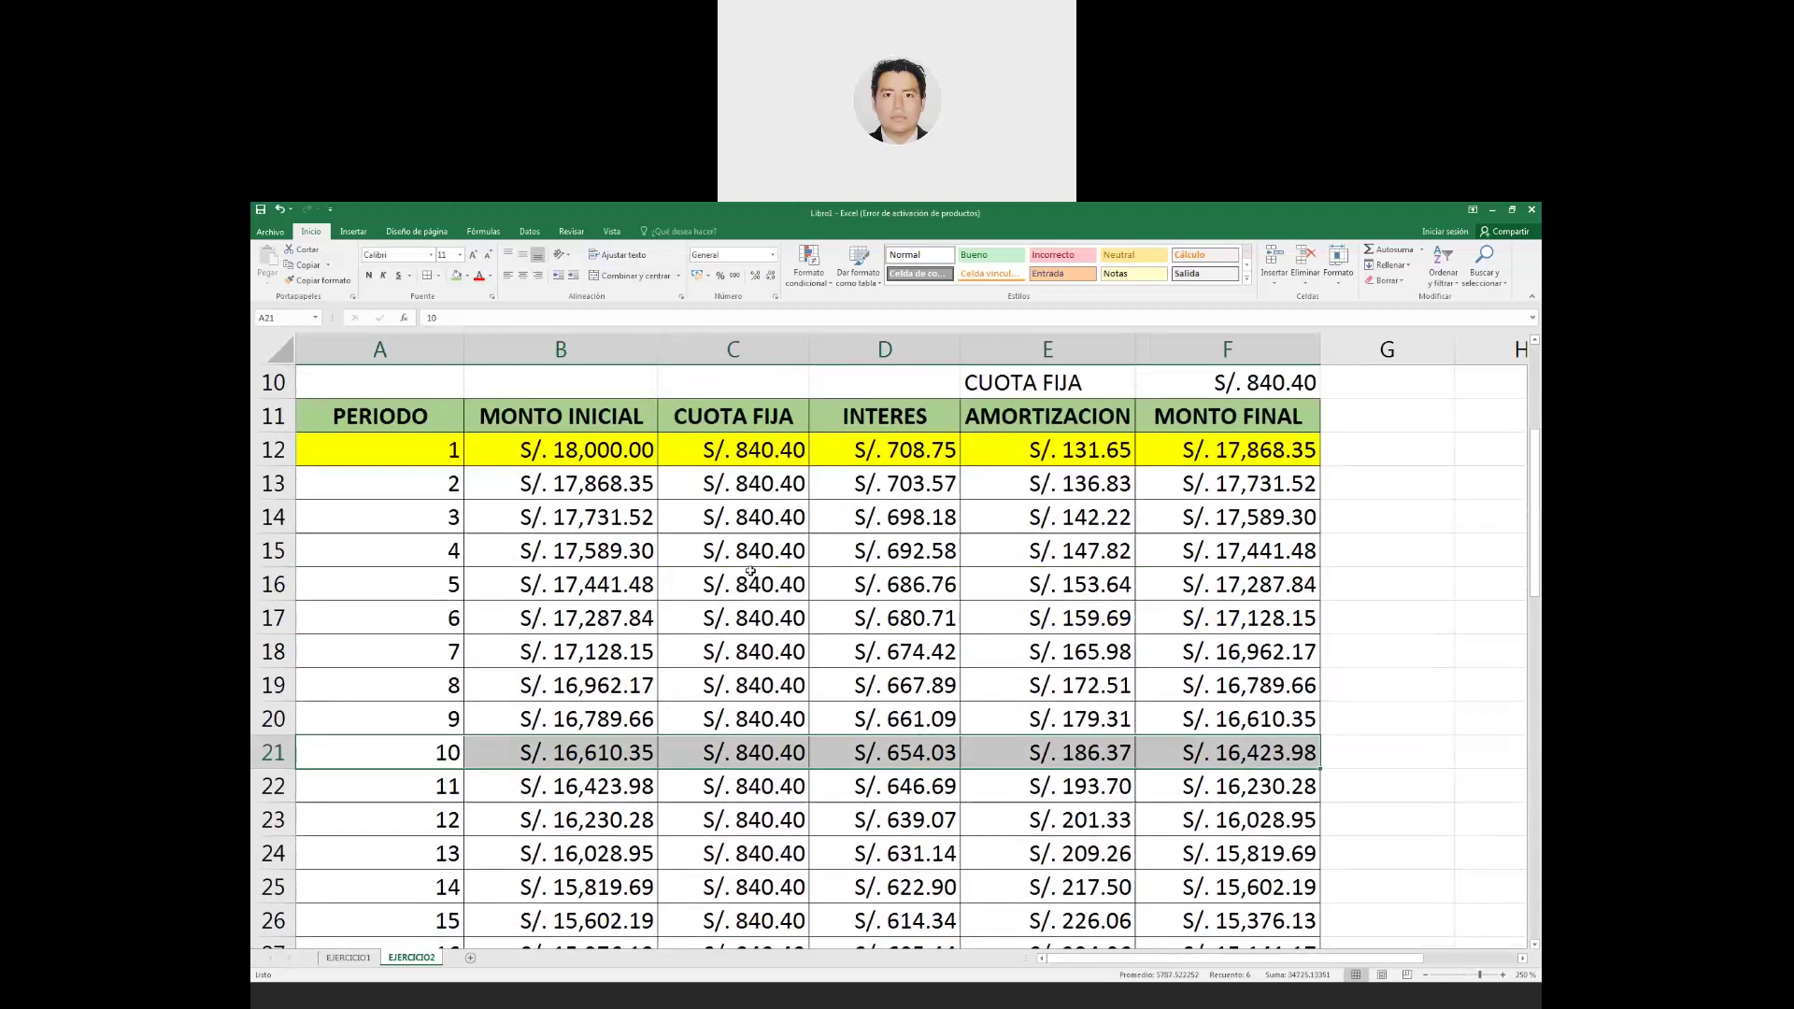
{"action": "scroll", "coordinate": [750, 571], "scroll_direction": "down", "scroll_amount": 2}
{"action": "left_click_drag", "start_coordinate": [357, 552], "coordinate": [1181, 546]}
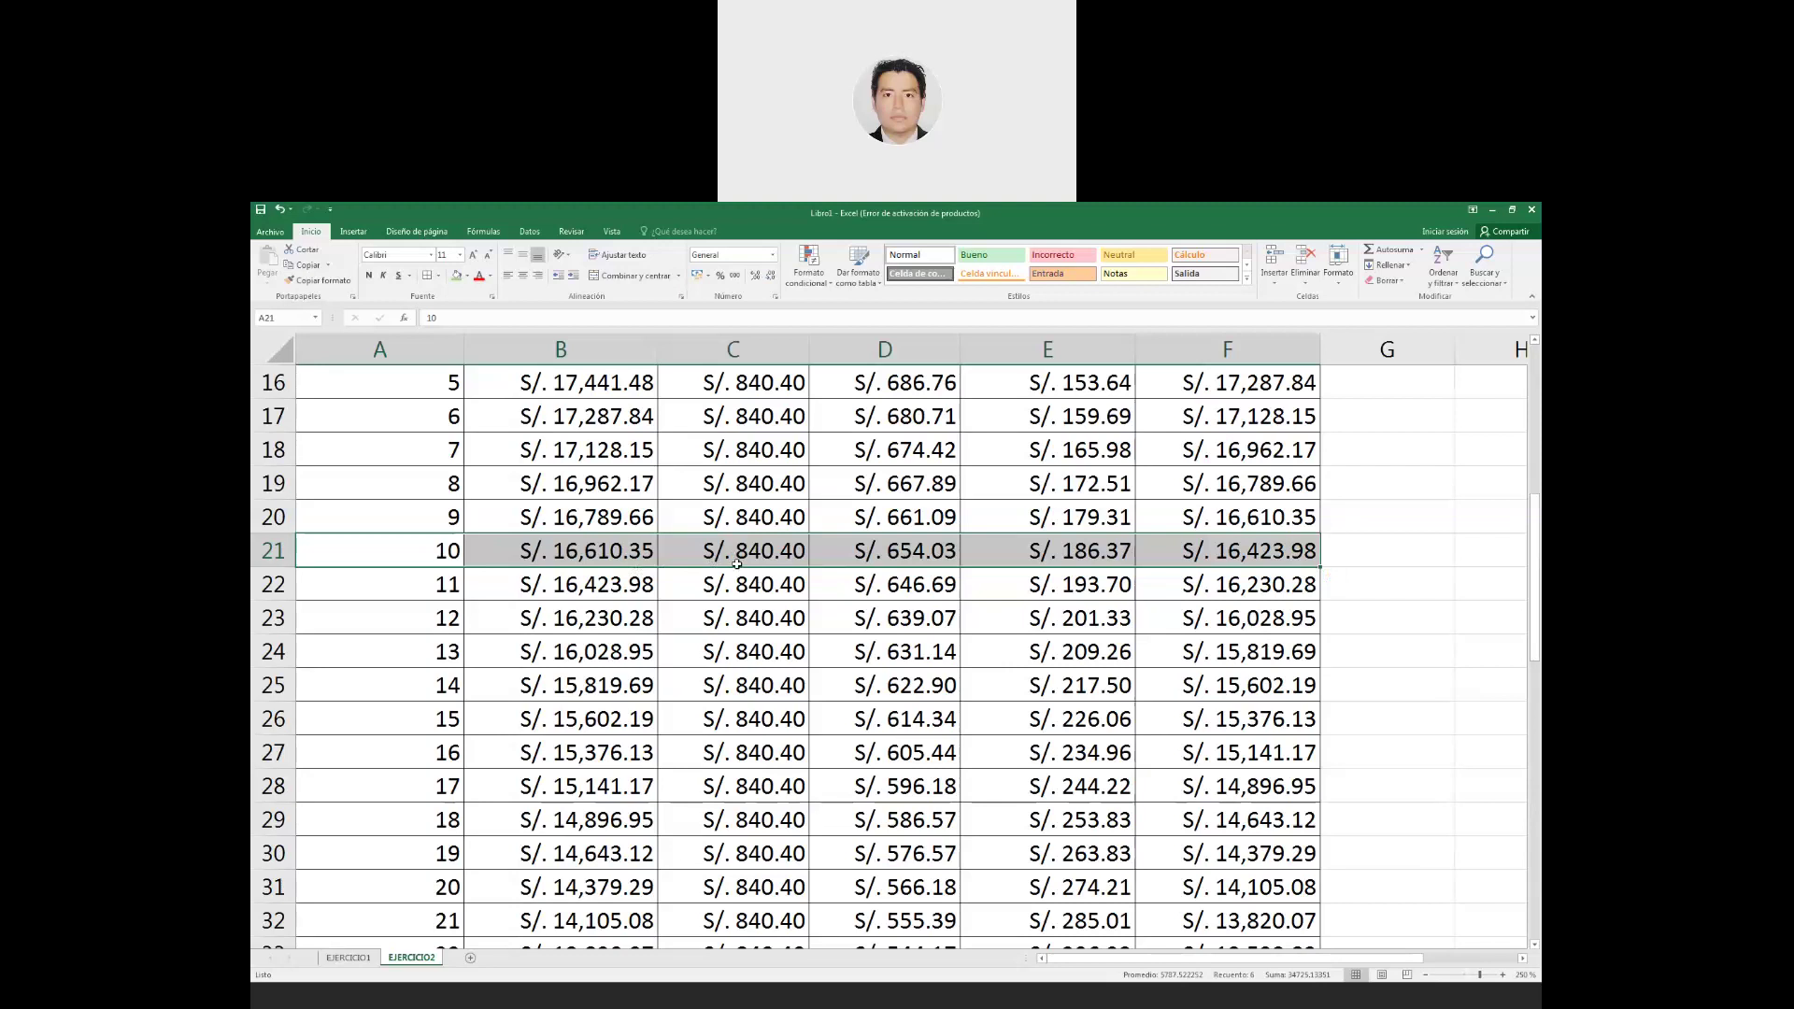
{"action": "scroll", "coordinate": [777, 570], "scroll_direction": "up", "scroll_amount": 1}
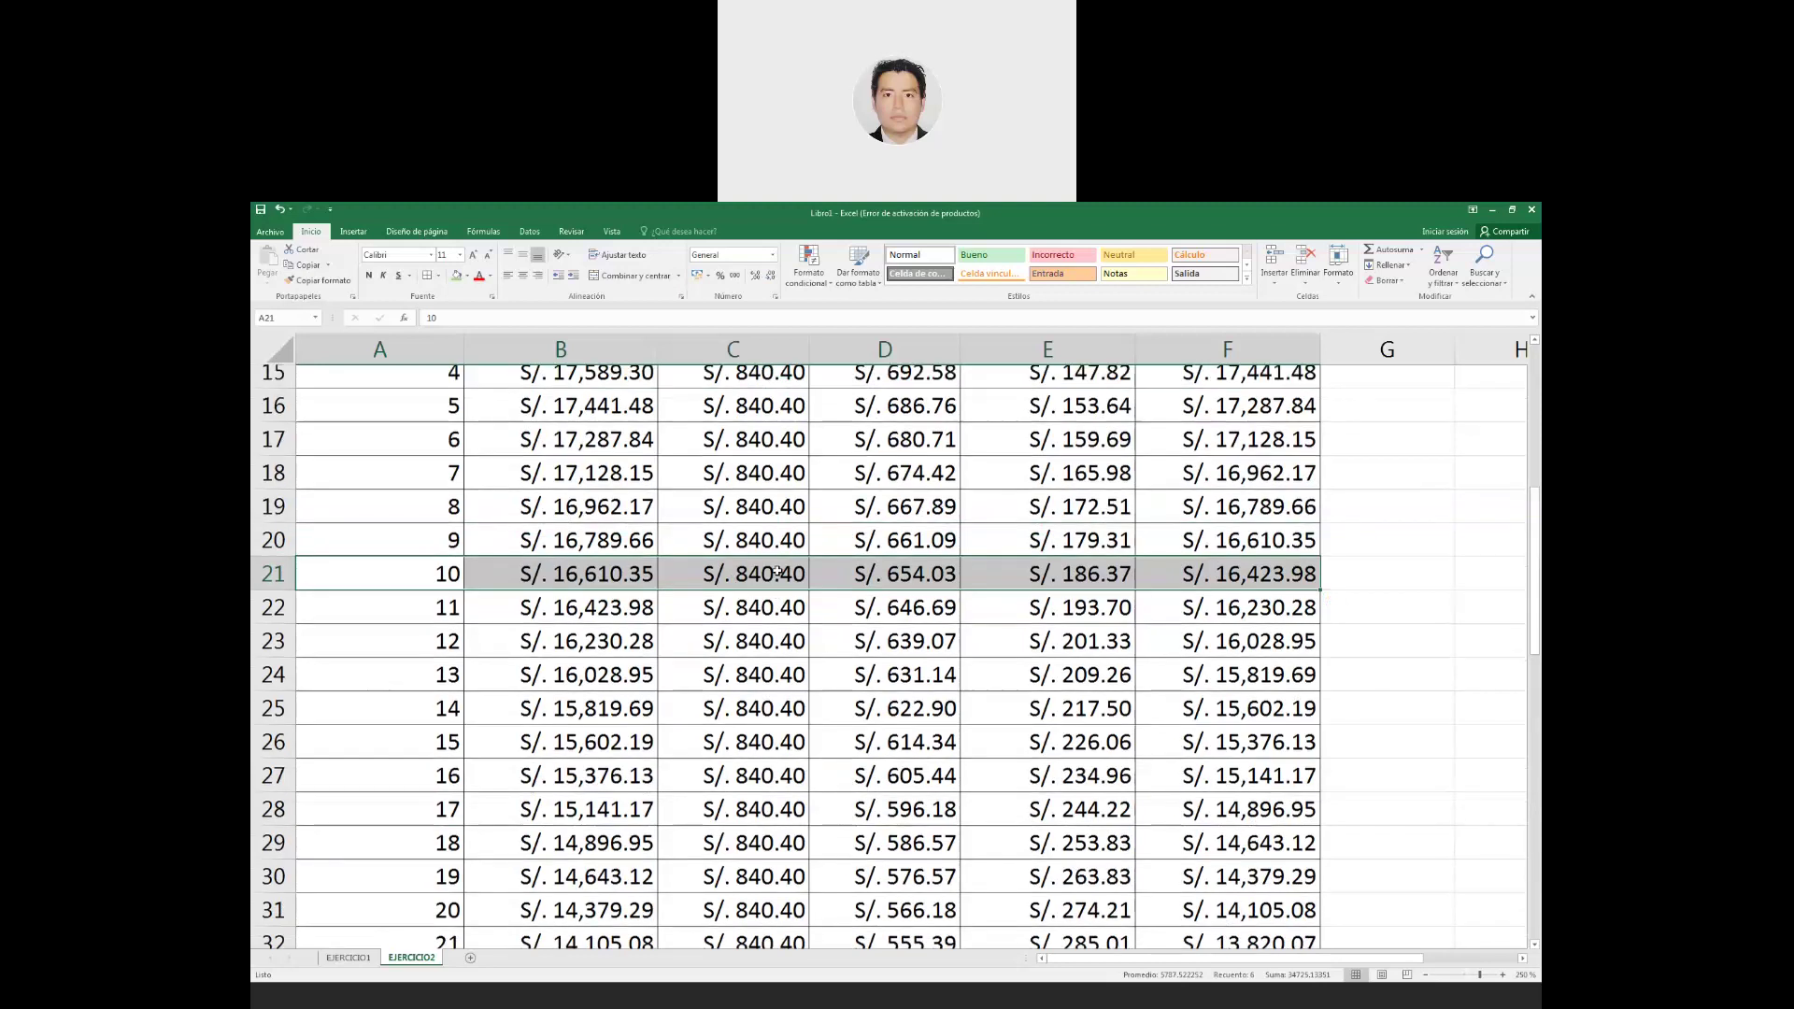
{"action": "scroll", "coordinate": [930, 599], "scroll_direction": "up", "scroll_amount": 4}
{"action": "scroll", "coordinate": [930, 599], "scroll_direction": "up", "scroll_amount": 1}
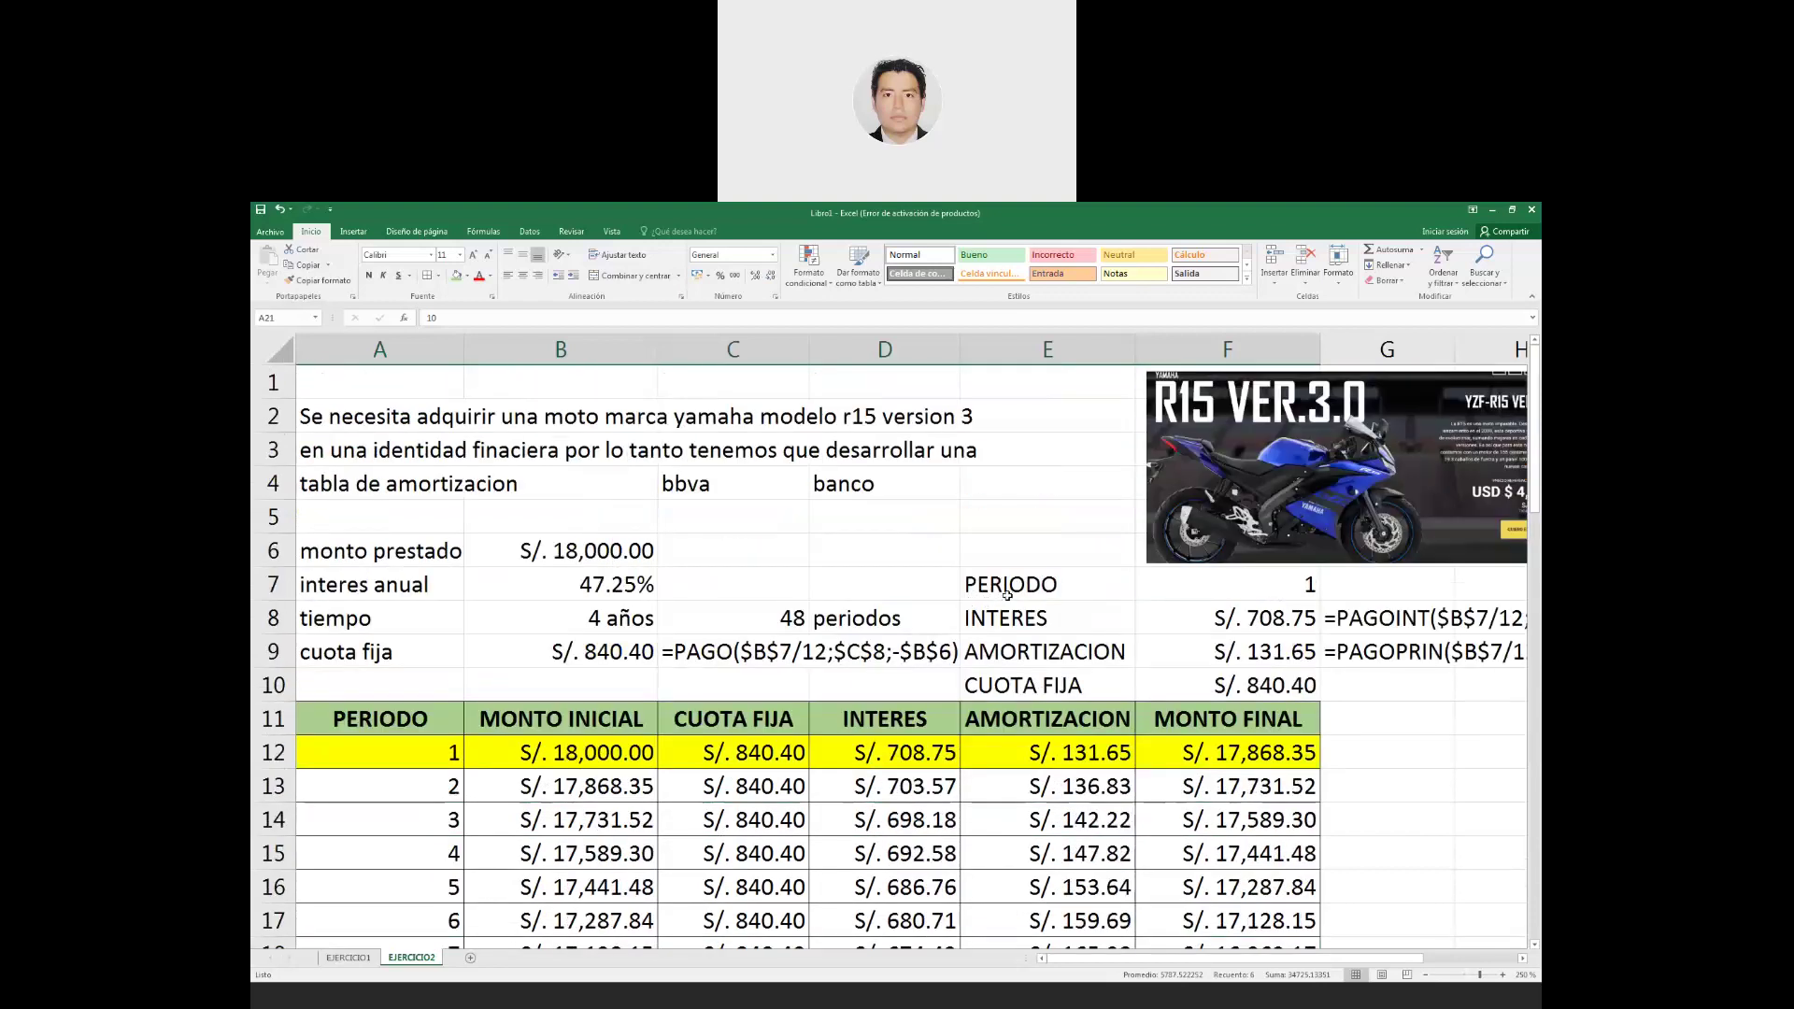